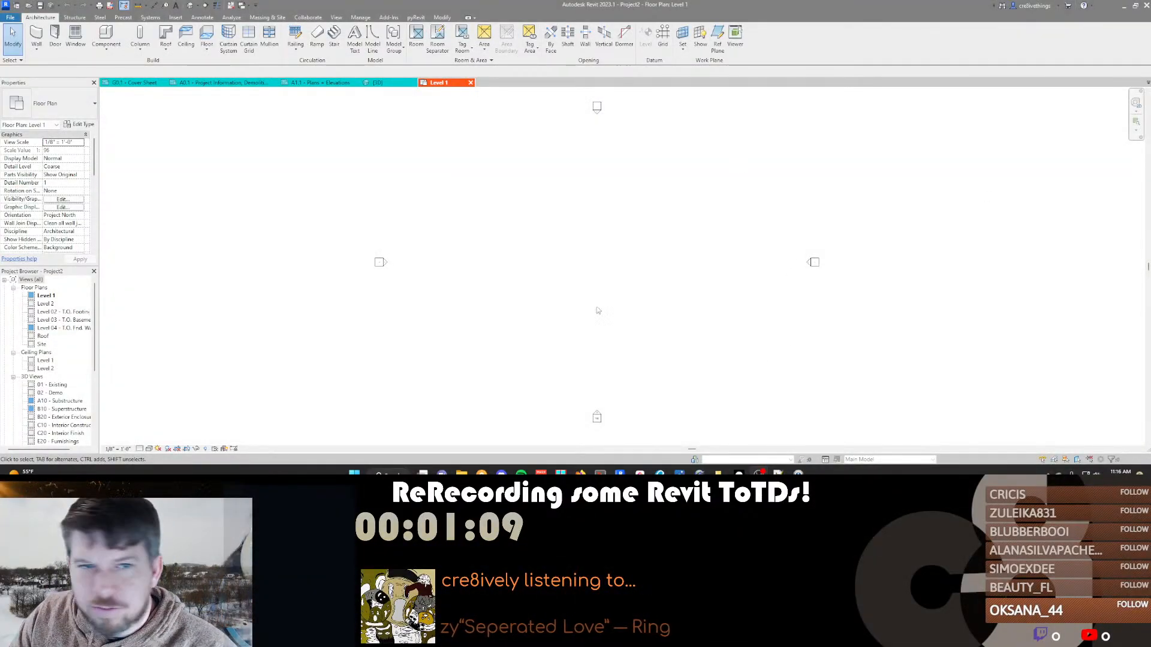
{"action": "scroll", "coordinate": [598, 323], "scroll_direction": "down", "scroll_amount": 3}
{"action": "scroll", "coordinate": [592, 301], "scroll_direction": "up", "scroll_amount": 3}
{"action": "scroll", "coordinate": [588, 302], "scroll_direction": "down", "scroll_amount": 1}
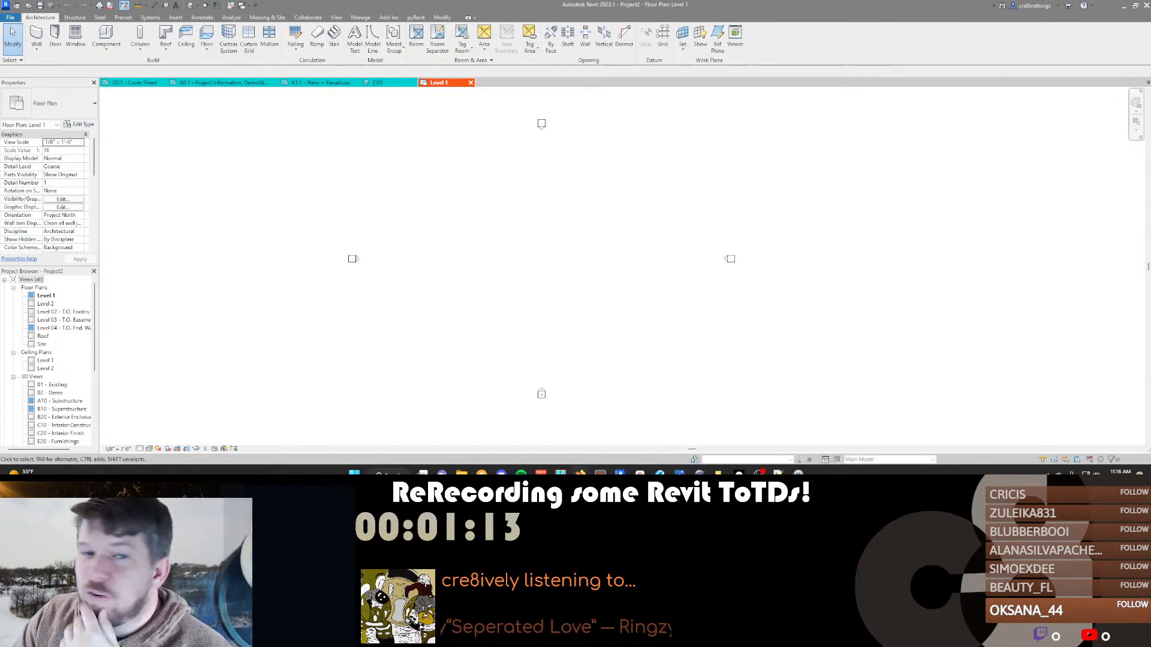
{"action": "middle_click_drag", "start_coordinate": [547, 290], "coordinate": [543, 288]}
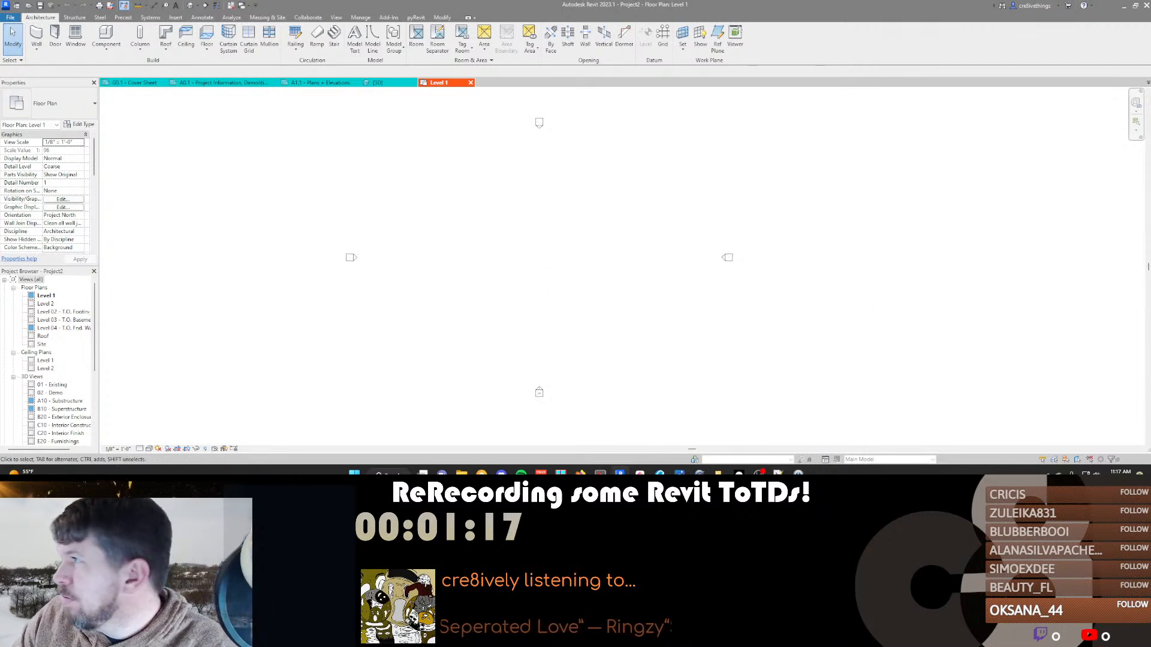
{"action": "middle_click_drag", "start_coordinate": [529, 272], "coordinate": [558, 282]}
{"action": "scroll", "coordinate": [558, 282], "scroll_direction": "down", "scroll_amount": 3}
{"action": "scroll", "coordinate": [591, 312], "scroll_direction": "up", "scroll_amount": 4}
{"action": "scroll", "coordinate": [576, 286], "scroll_direction": "down", "scroll_amount": 3}
{"action": "middle_click_drag", "start_coordinate": [532, 233], "coordinate": [547, 256]}
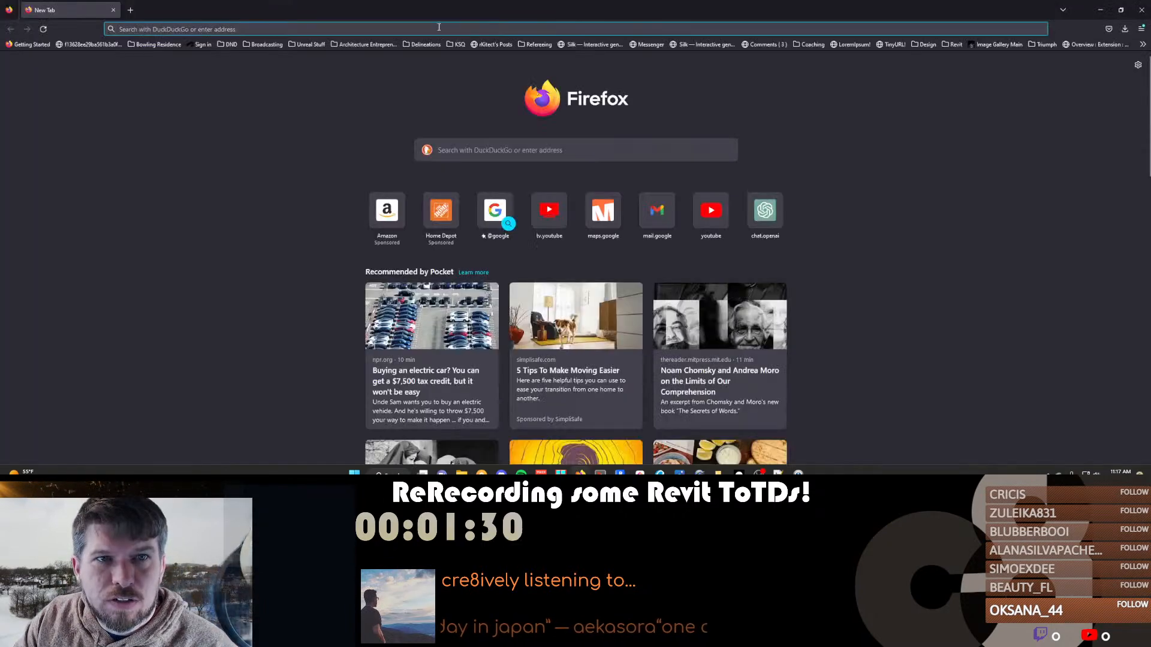
Switch to Firefox and open the cre8ivethings.com website
{"action": "left_click", "coordinate": [446, 29]}
{"action": "type", "text": "cre8ive"}
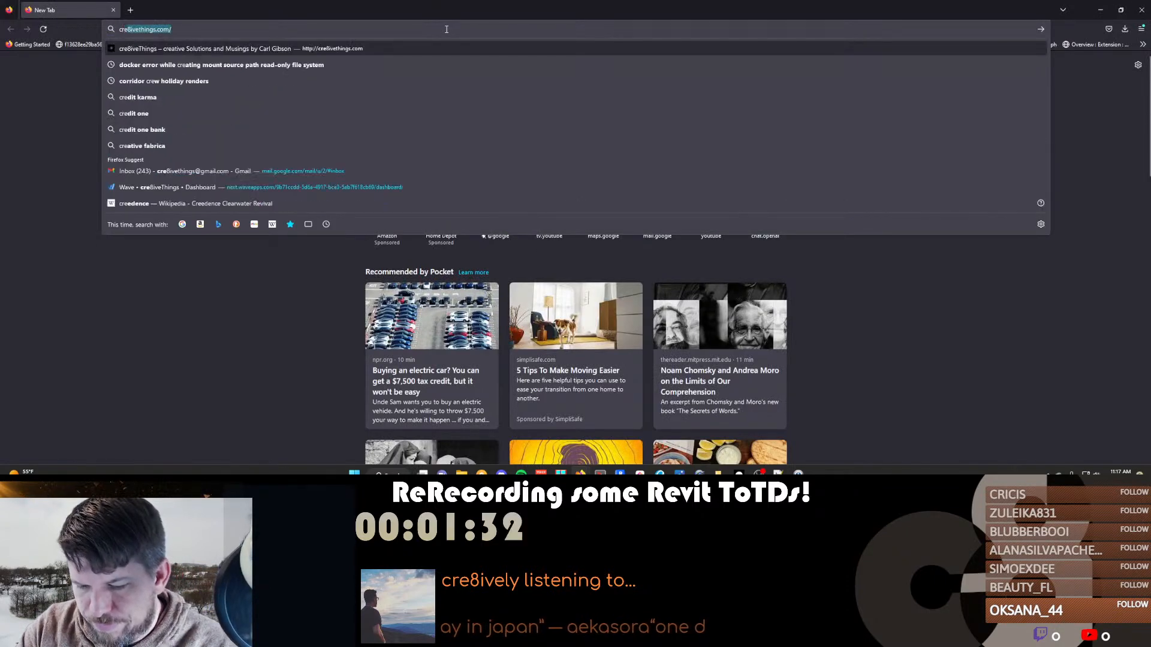
{"action": "type", "text": "things.com/"}
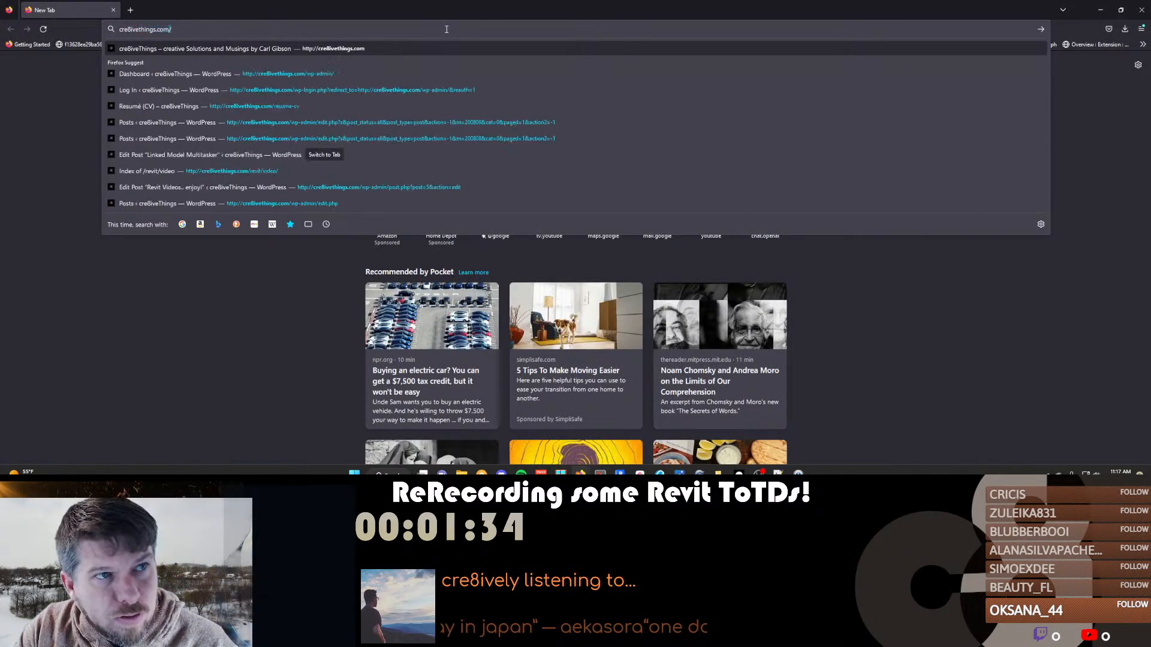
{"action": "key", "text": "Return"}
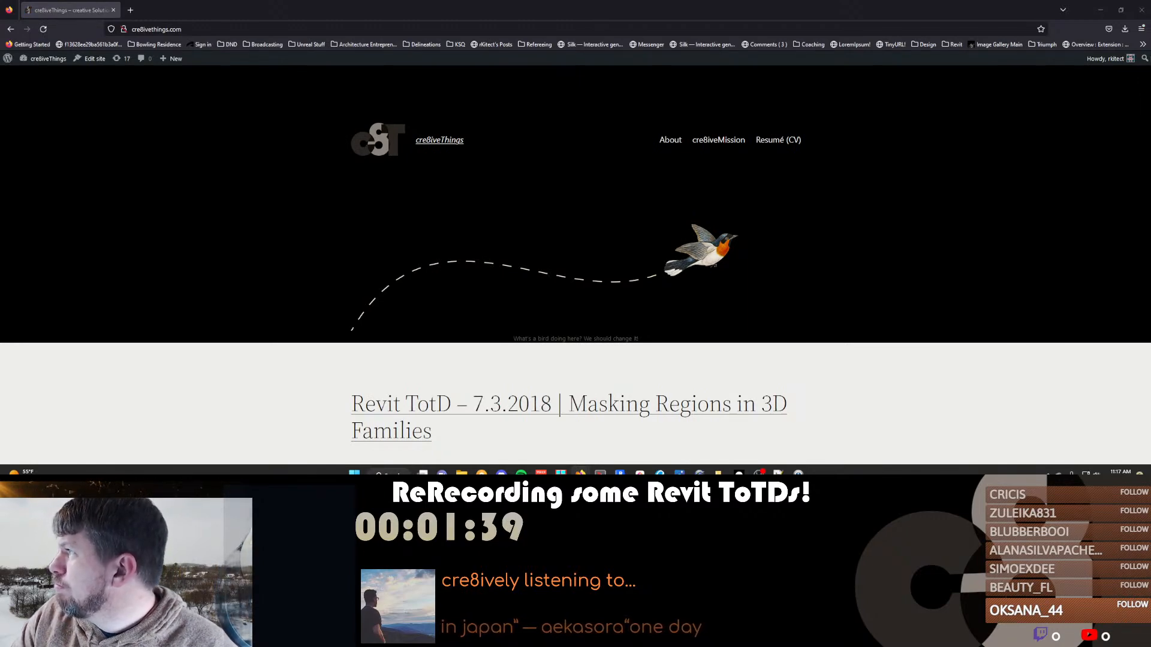
Open the "Linked Model Multitasker" post from page 15 of the blog and read its tip on editing linked models
{"action": "scroll", "coordinate": [507, 288], "scroll_direction": "down", "scroll_amount": 2}
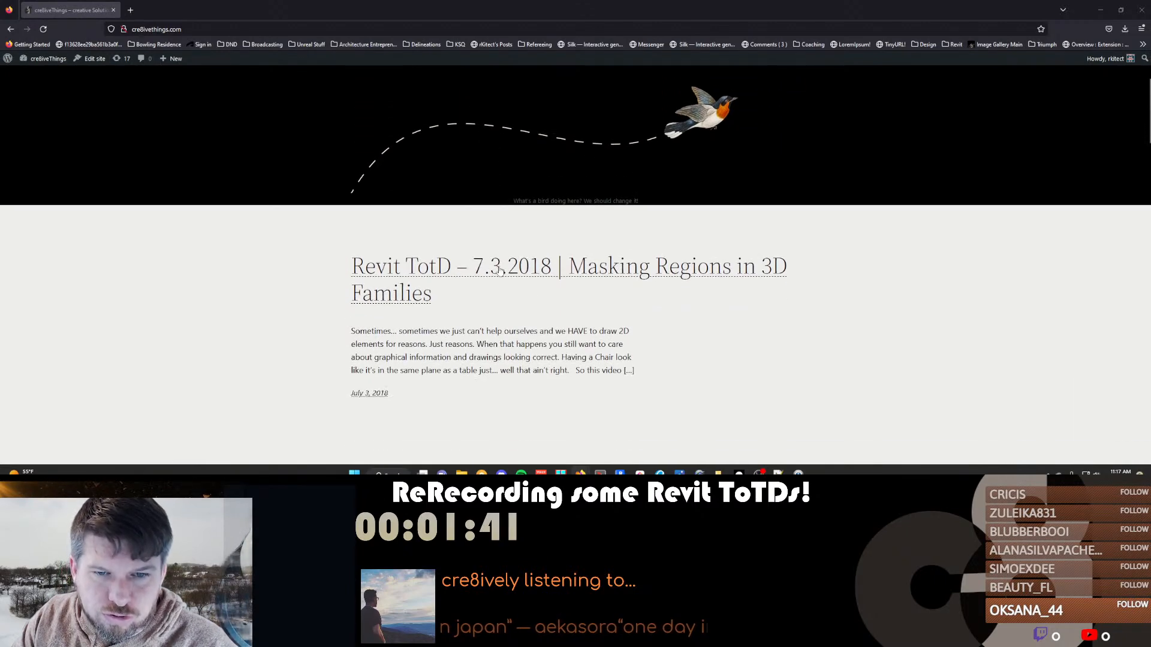
{"action": "scroll", "coordinate": [546, 248], "scroll_direction": "up", "scroll_amount": 2}
{"action": "scroll", "coordinate": [701, 190], "scroll_direction": "down", "scroll_amount": 20}
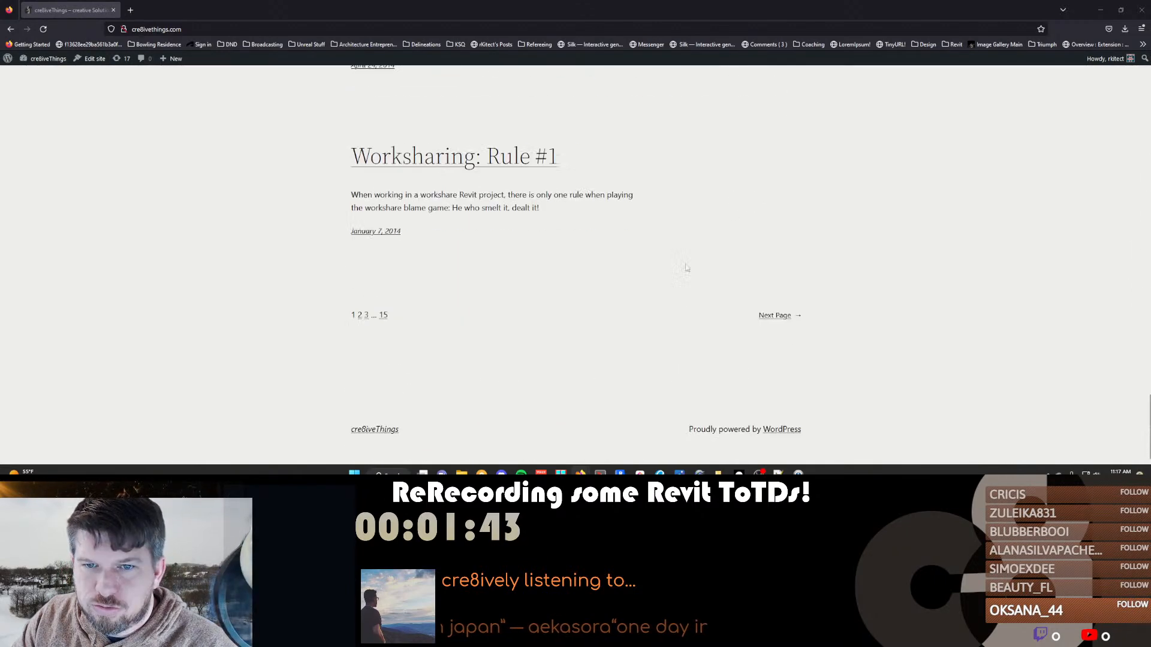
{"action": "left_click", "coordinate": [382, 315]}
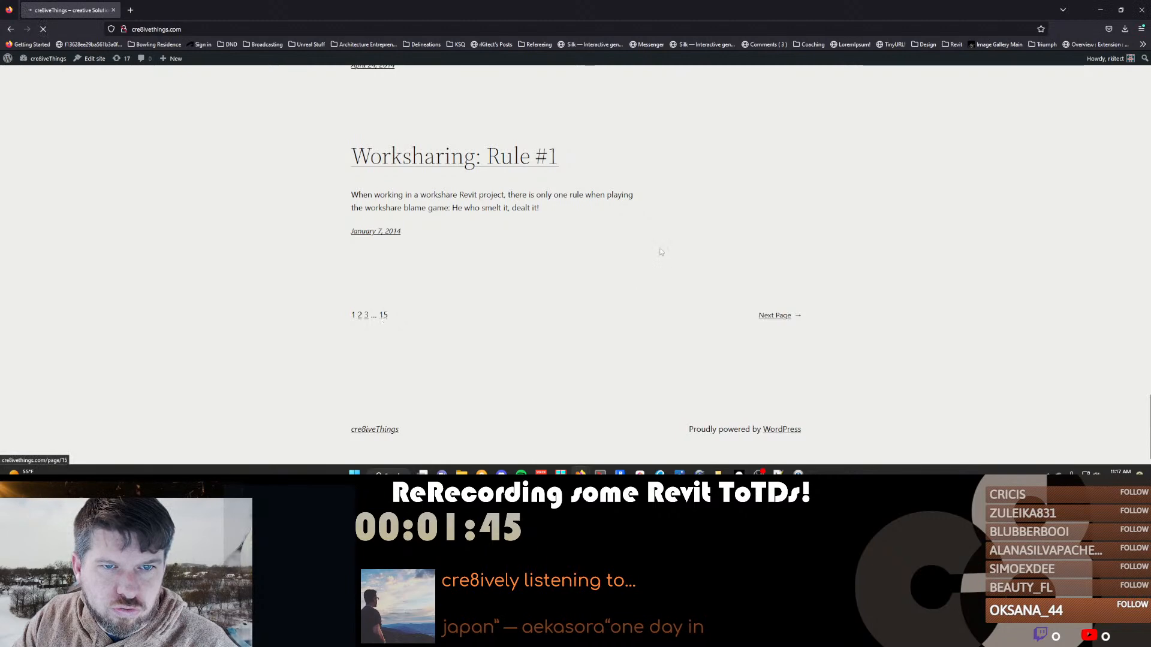
{"action": "scroll", "coordinate": [616, 248], "scroll_direction": "down", "scroll_amount": 15}
{"action": "scroll", "coordinate": [444, 267], "scroll_direction": "down", "scroll_amount": 2}
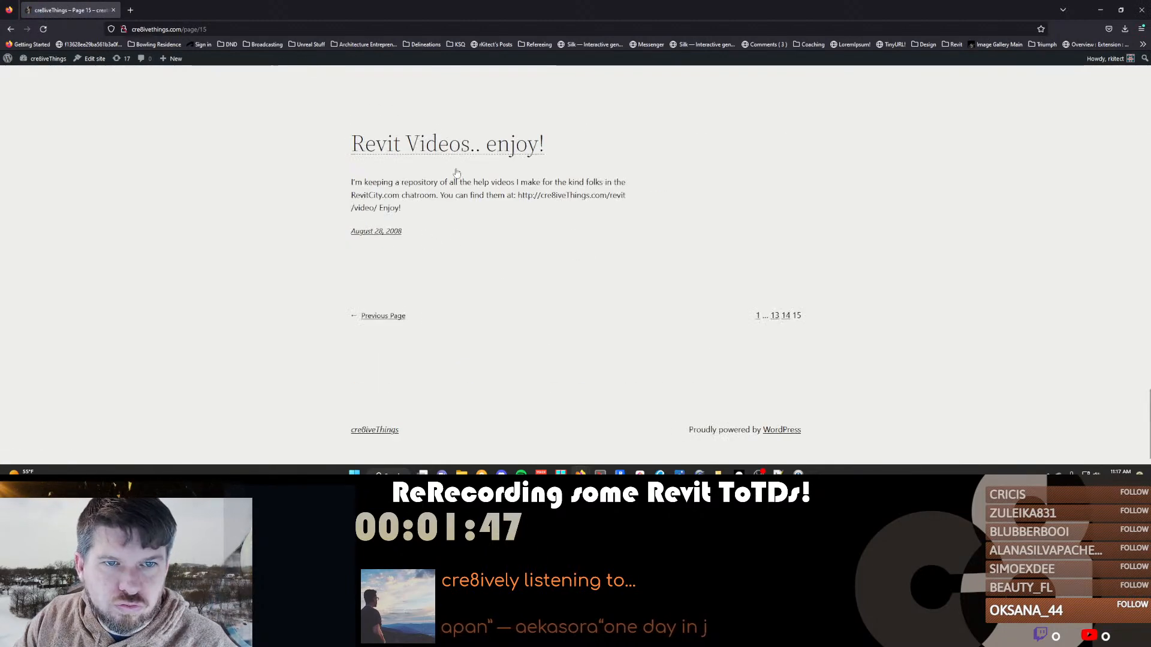
{"action": "scroll", "coordinate": [455, 151], "scroll_direction": "up", "scroll_amount": 6}
{"action": "left_click", "coordinate": [441, 270]}
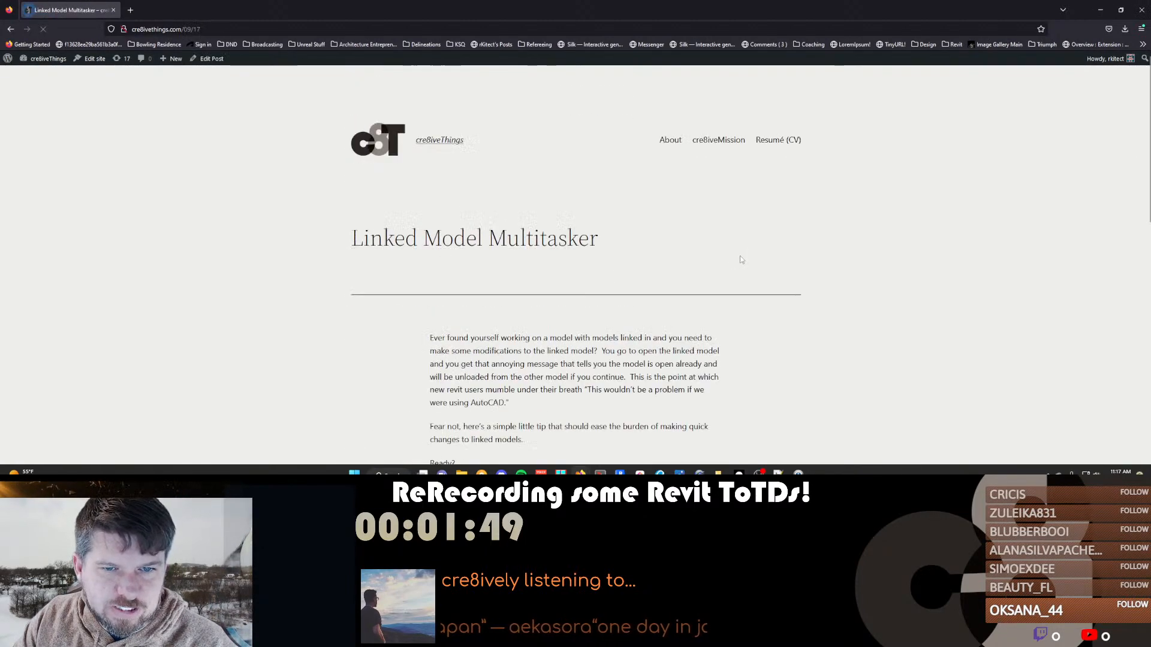
{"action": "scroll", "coordinate": [441, 221], "scroll_direction": "down", "scroll_amount": 3}
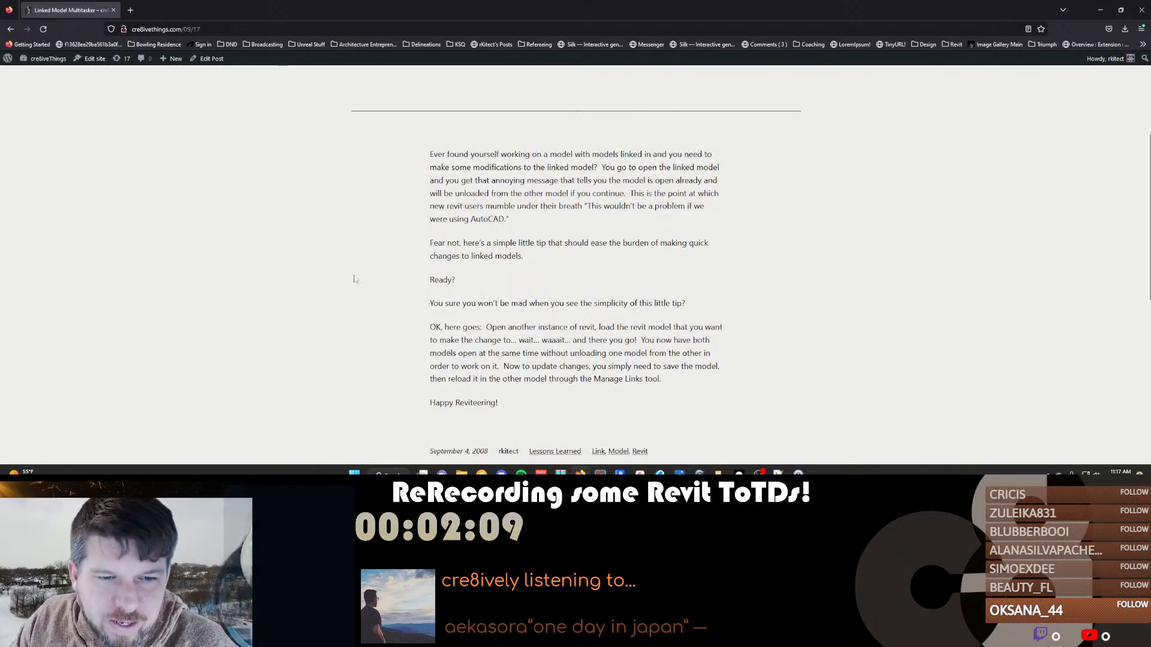
{"action": "left_click_drag", "start_coordinate": [422, 167], "coordinate": [489, 341]}
{"action": "left_click", "coordinate": [489, 342]}
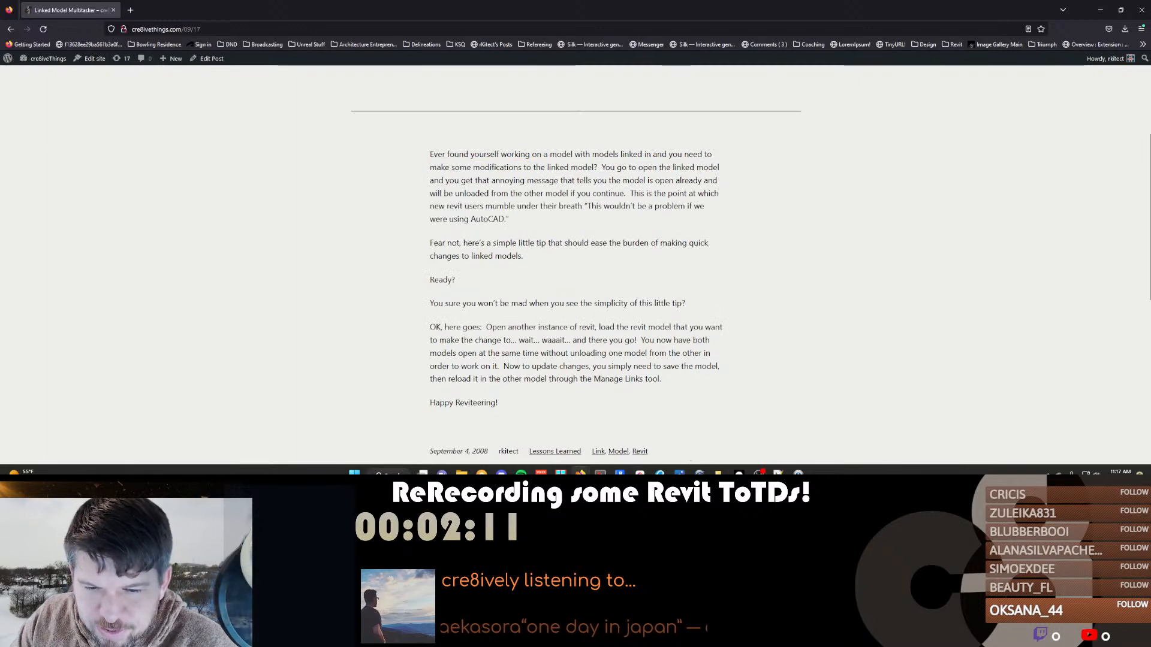
Switch back to Revit and start linking a Revit model, browsing to the 2022 folder within Projects
{"action": "key", "text": "alt+Tab"}
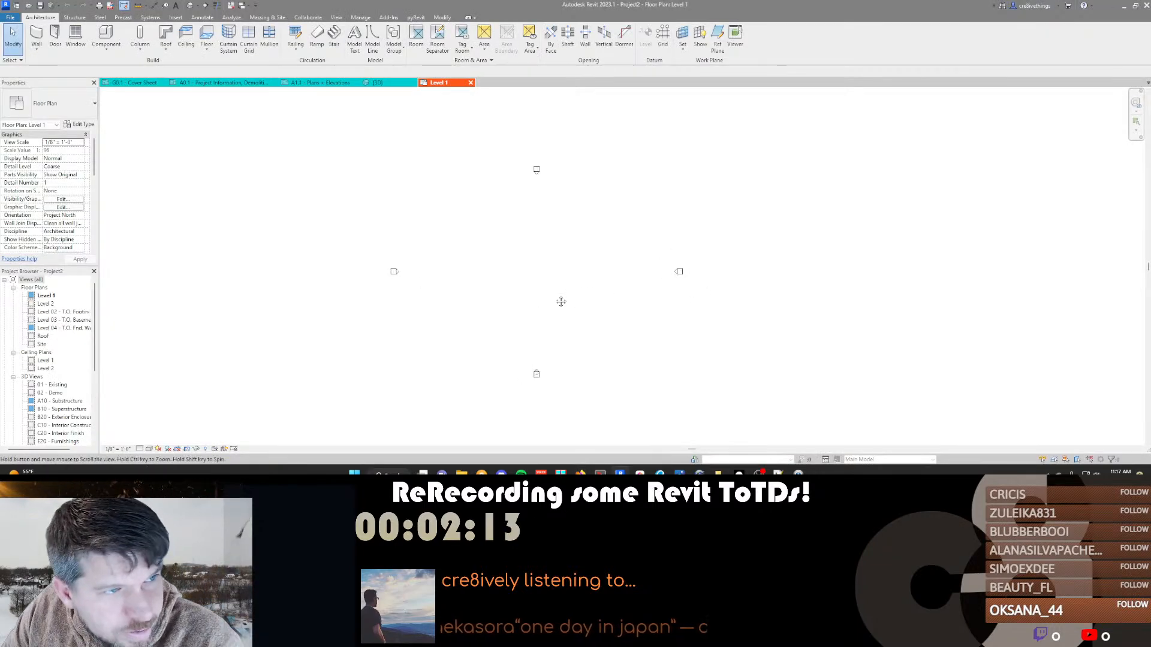
{"action": "middle_click_drag", "start_coordinate": [555, 299], "coordinate": [560, 299]}
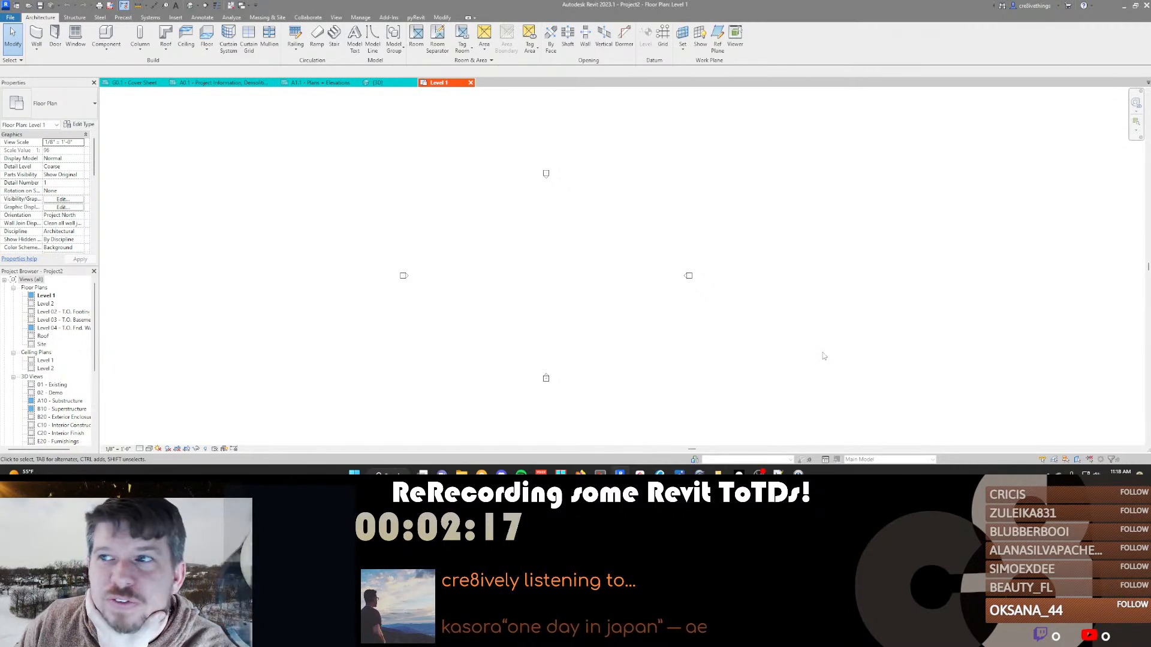
{"action": "middle_click_drag", "start_coordinate": [541, 316], "coordinate": [561, 310]}
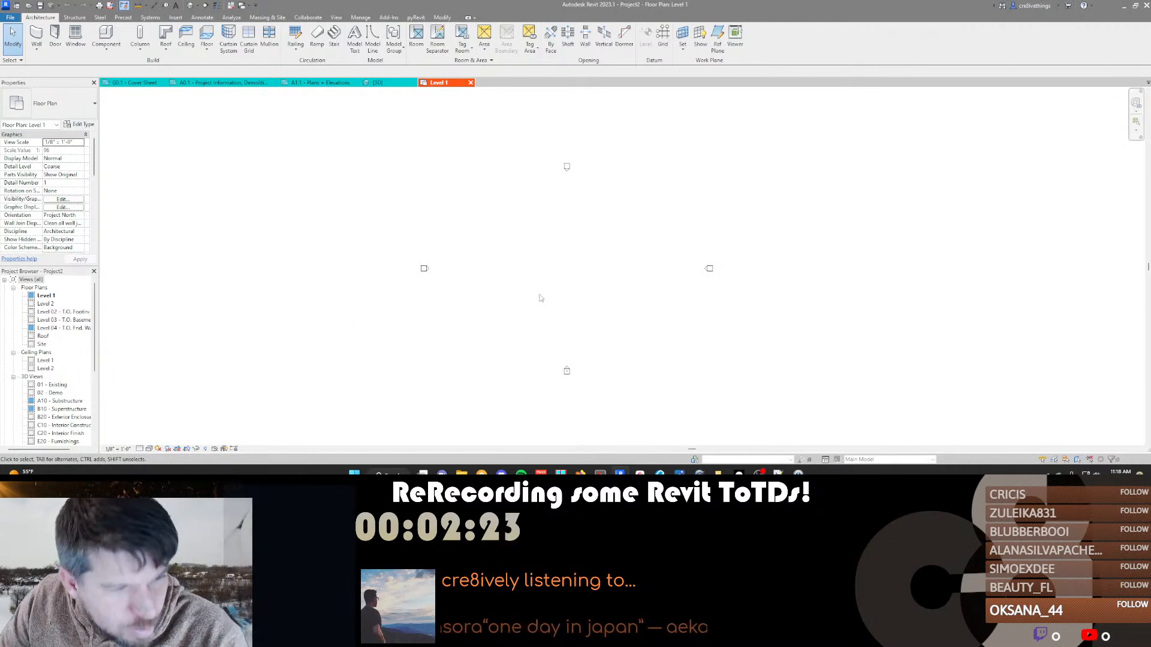
{"action": "middle_click_drag", "start_coordinate": [599, 294], "coordinate": [616, 294]}
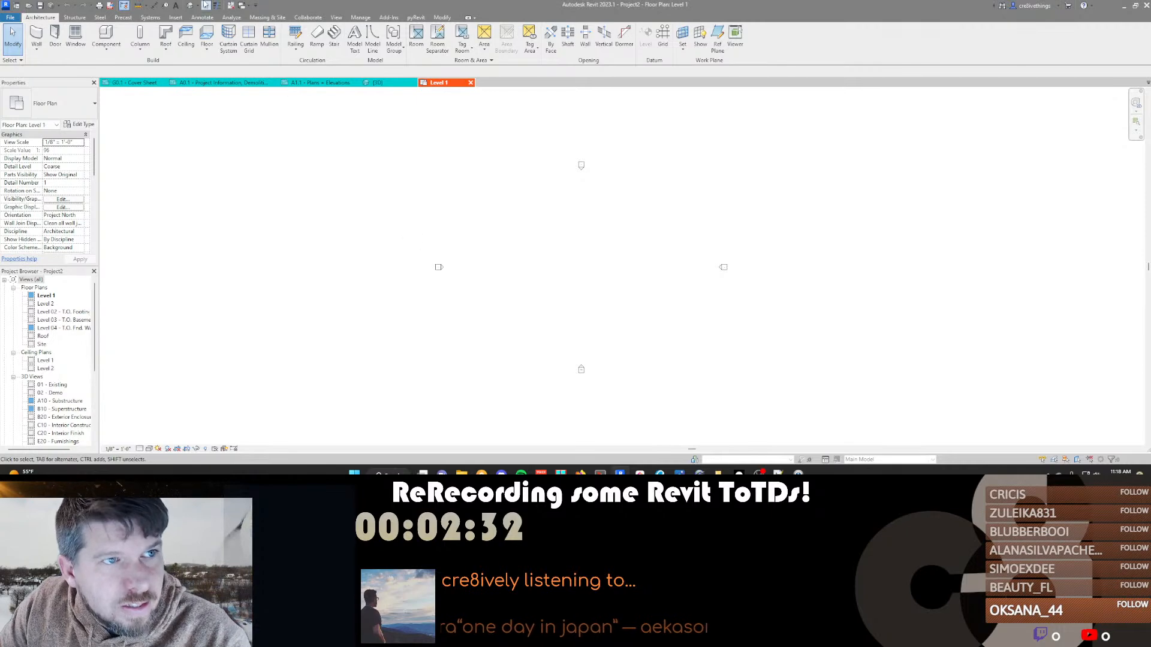
{"action": "left_click", "coordinate": [178, 18]}
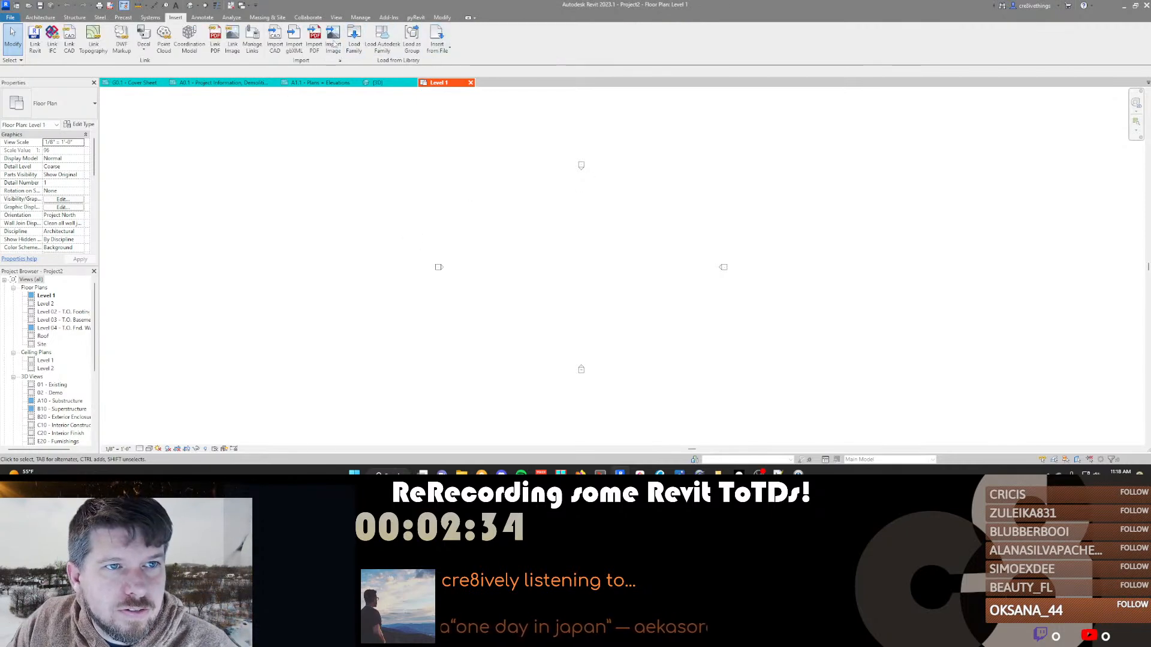
{"action": "left_click", "coordinate": [37, 47]}
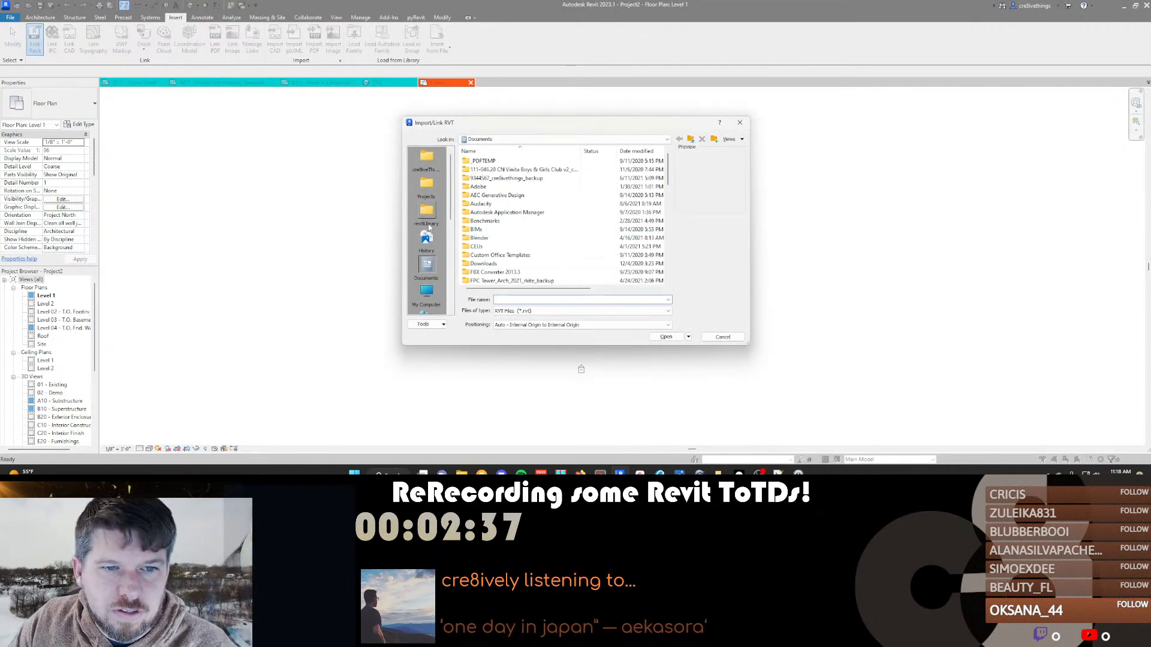
{"action": "left_click", "coordinate": [426, 185]}
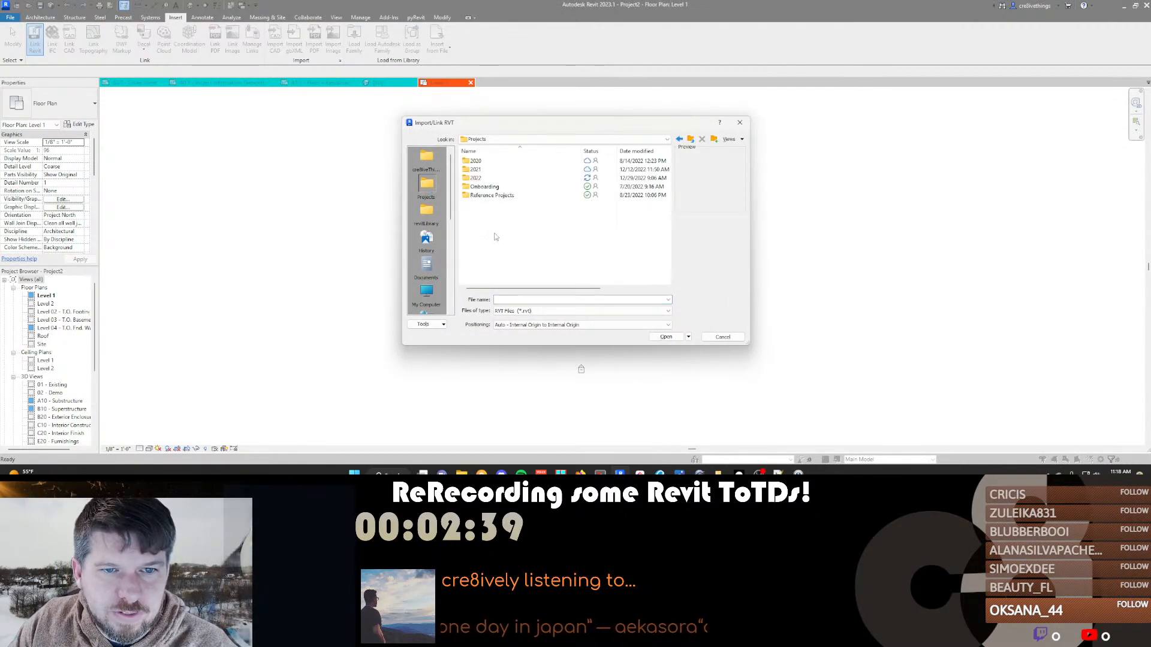
{"action": "scroll", "coordinate": [428, 228], "scroll_direction": "down", "scroll_amount": 2}
{"action": "scroll", "coordinate": [428, 228], "scroll_direction": "down", "scroll_amount": 3}
{"action": "double_click", "coordinate": [475, 177]}
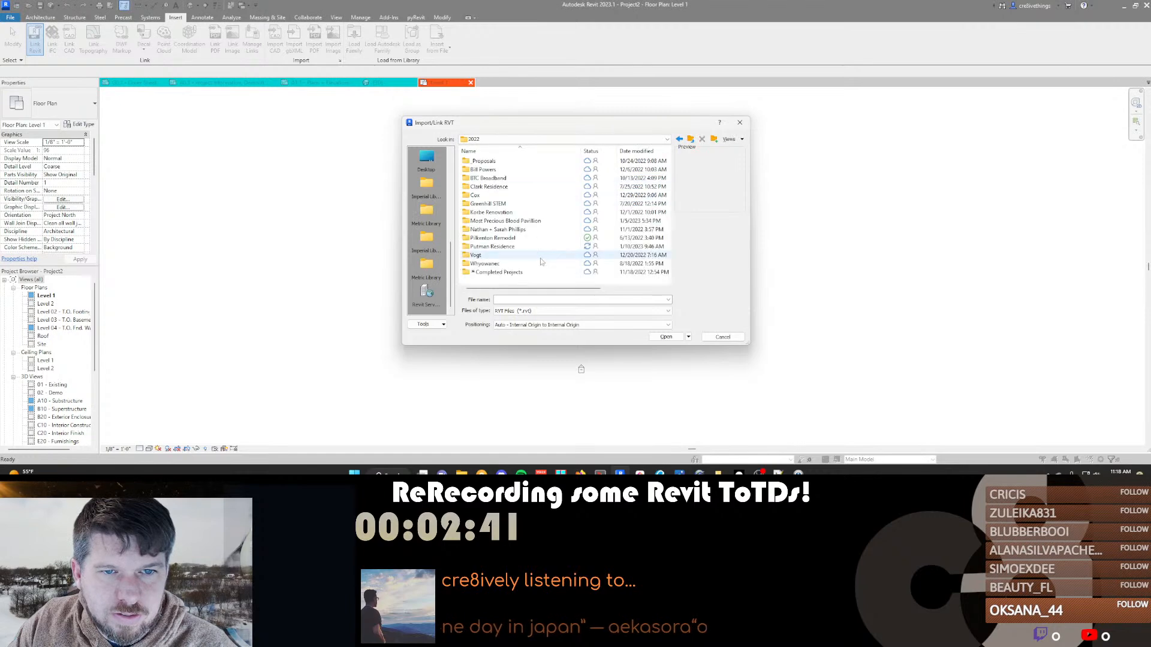
Link Scoggins.rvt from its addition project folder, inside the client's 2022 folder, into the Level 1 floor plan
{"action": "double_click", "coordinate": [485, 256]}
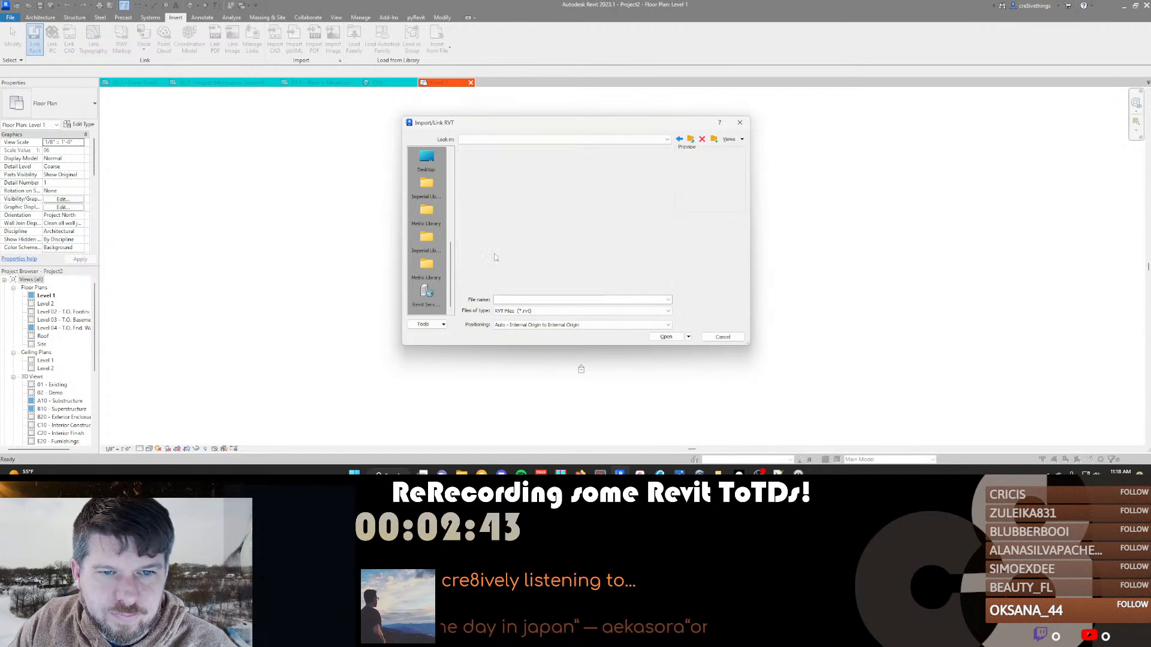
{"action": "left_click", "coordinate": [692, 139]}
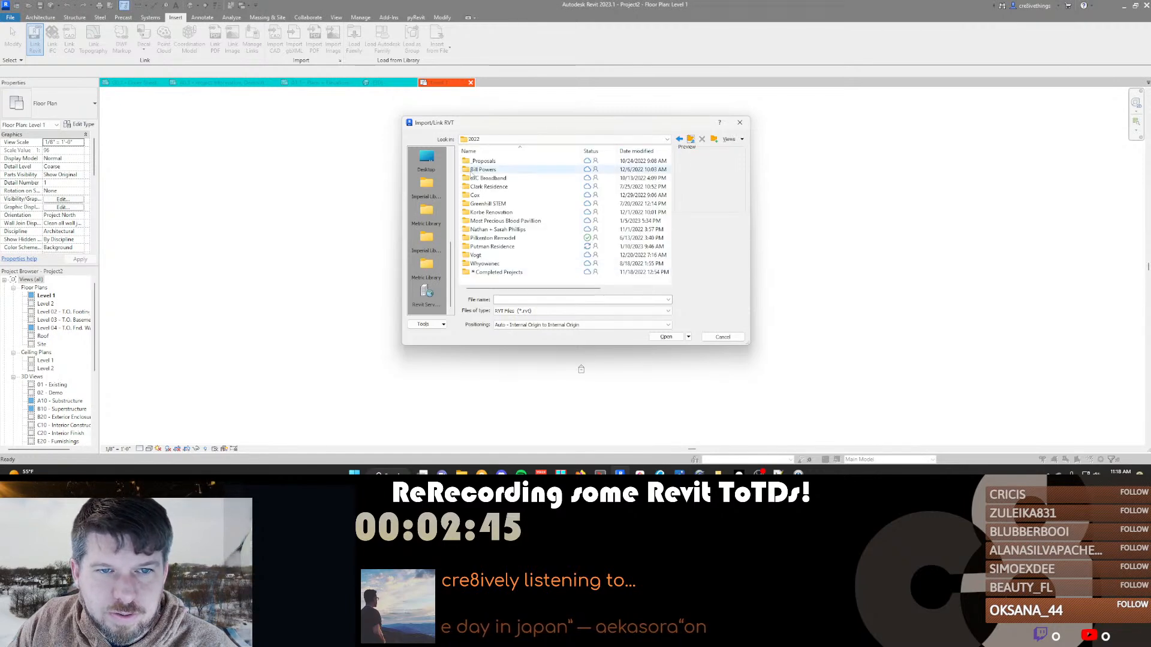
{"action": "double_click", "coordinate": [499, 171]}
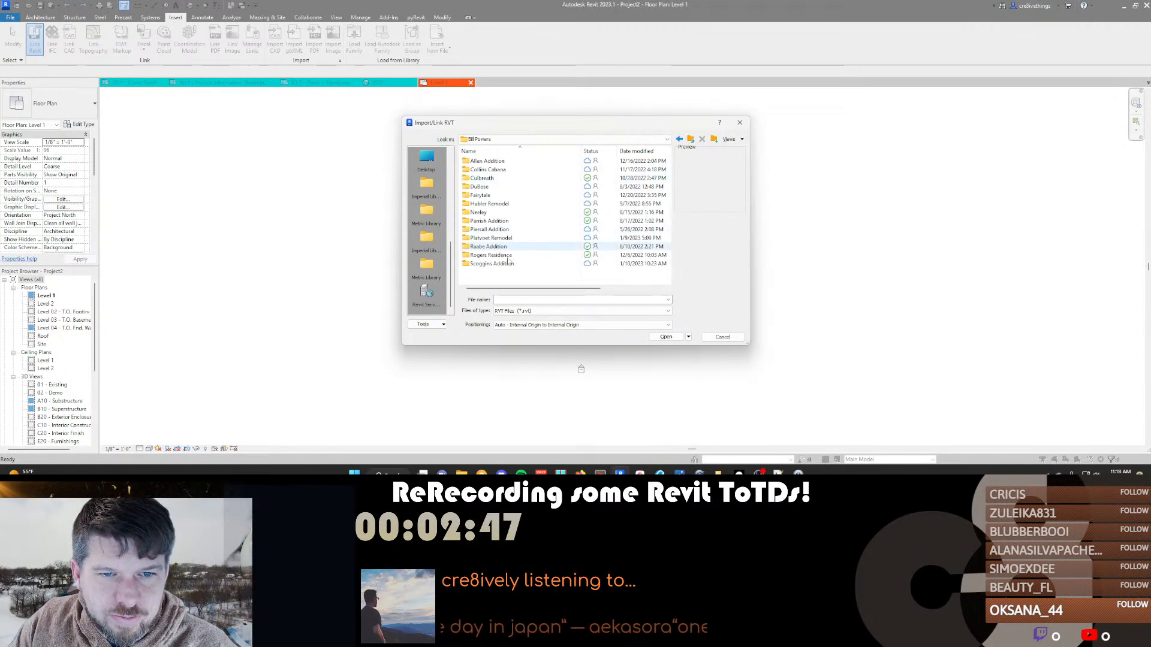
{"action": "double_click", "coordinate": [492, 264]}
{"action": "left_click", "coordinate": [488, 272]}
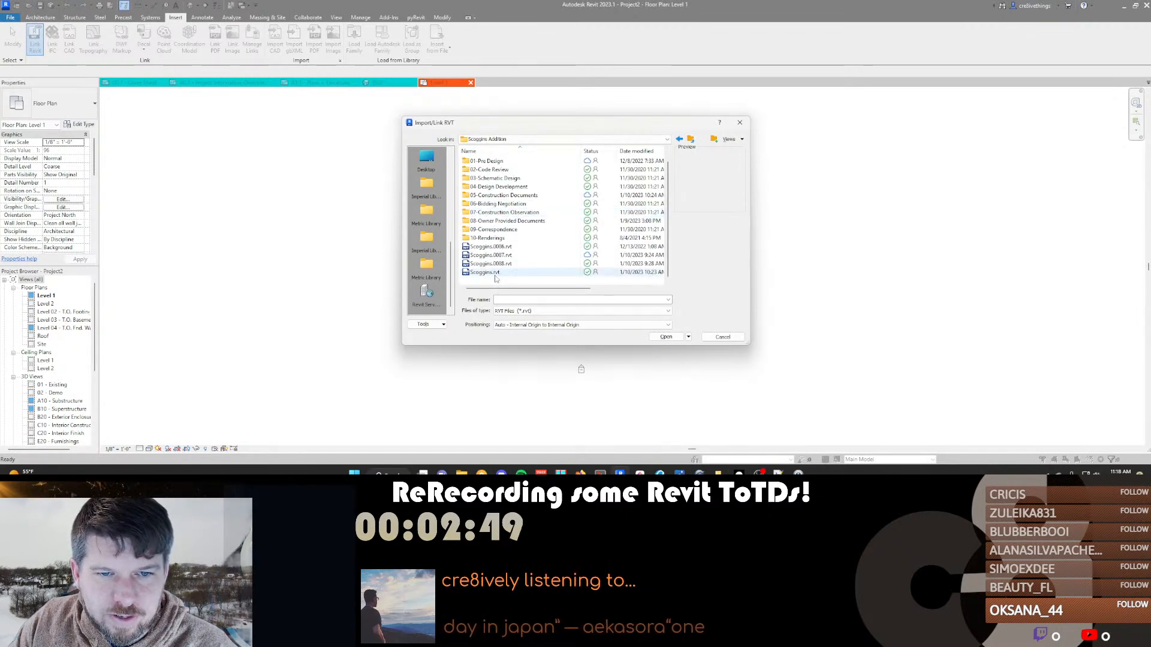
{"action": "left_click", "coordinate": [652, 337]}
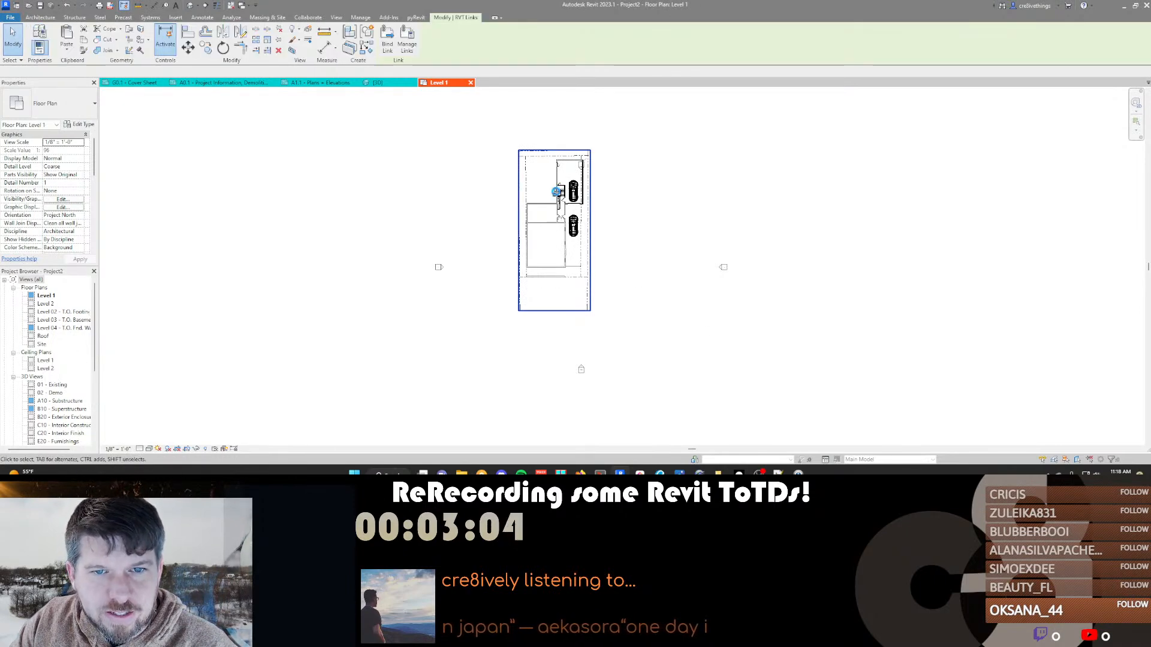
Select the linked model in the Level 1 plan to view its instance properties and available link tools
{"action": "scroll", "coordinate": [448, 214], "scroll_direction": "up", "scroll_amount": 1}
{"action": "left_click", "coordinate": [448, 212]}
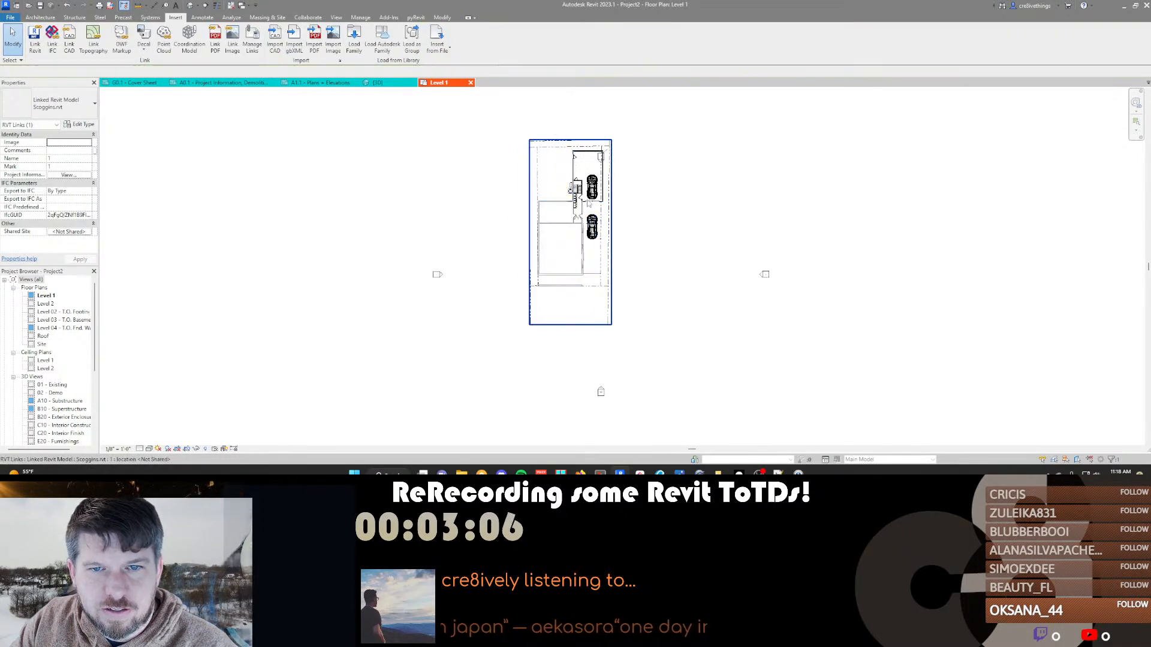
{"action": "left_click", "coordinate": [570, 191]}
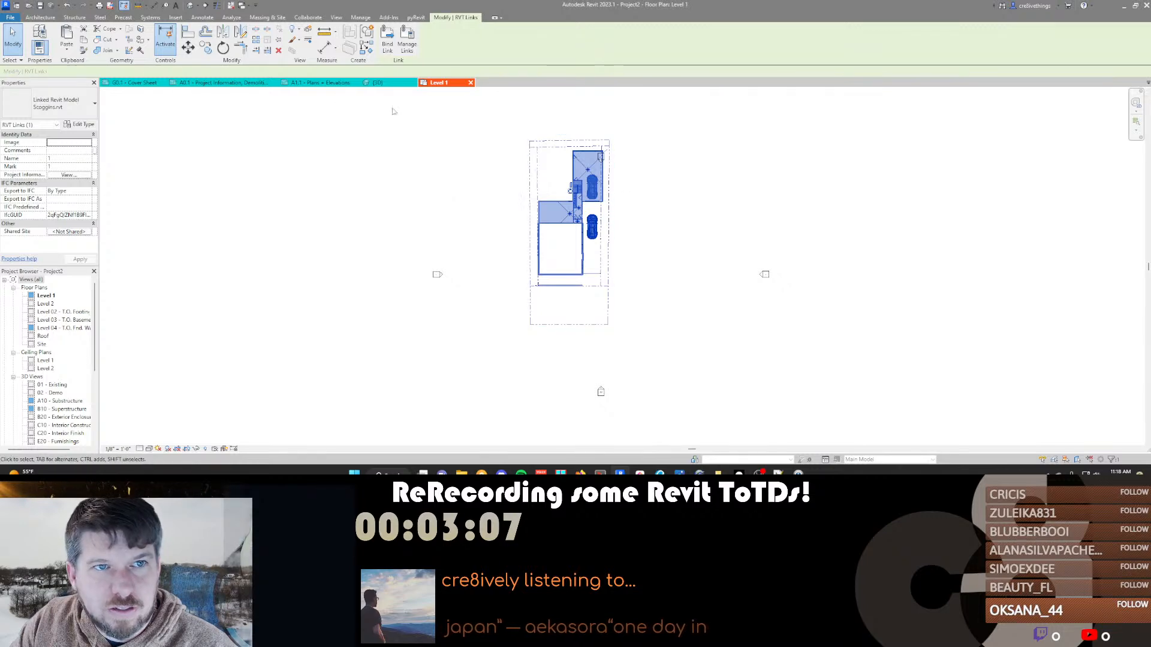
{"action": "left_click", "coordinate": [388, 211]}
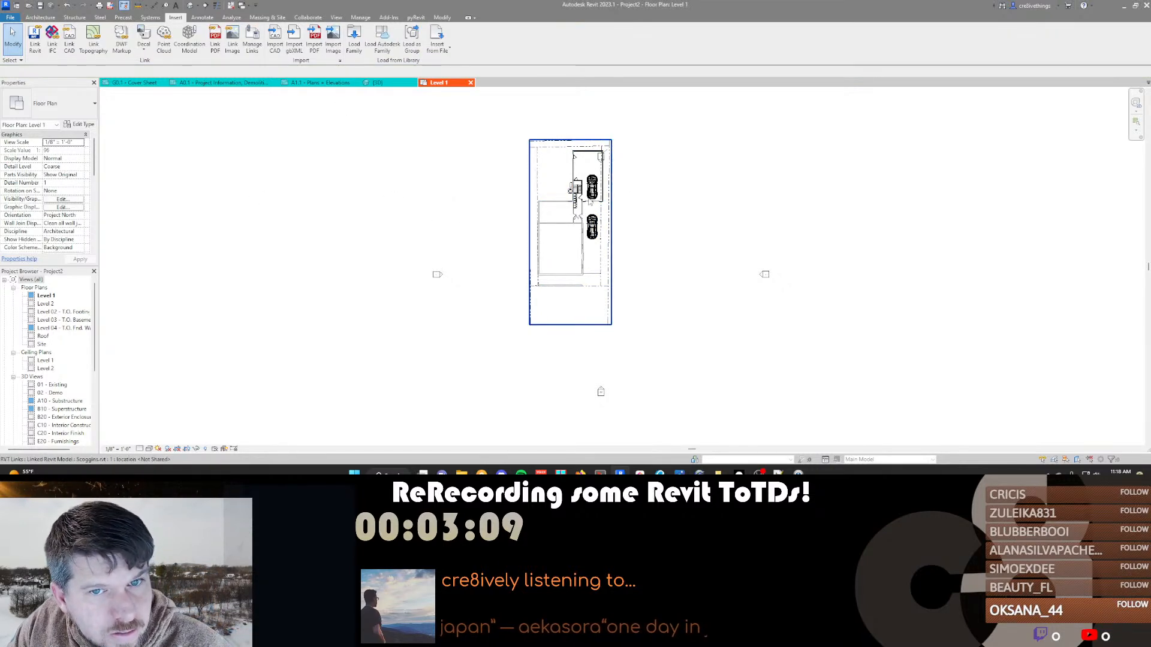
{"action": "left_click", "coordinate": [534, 204]}
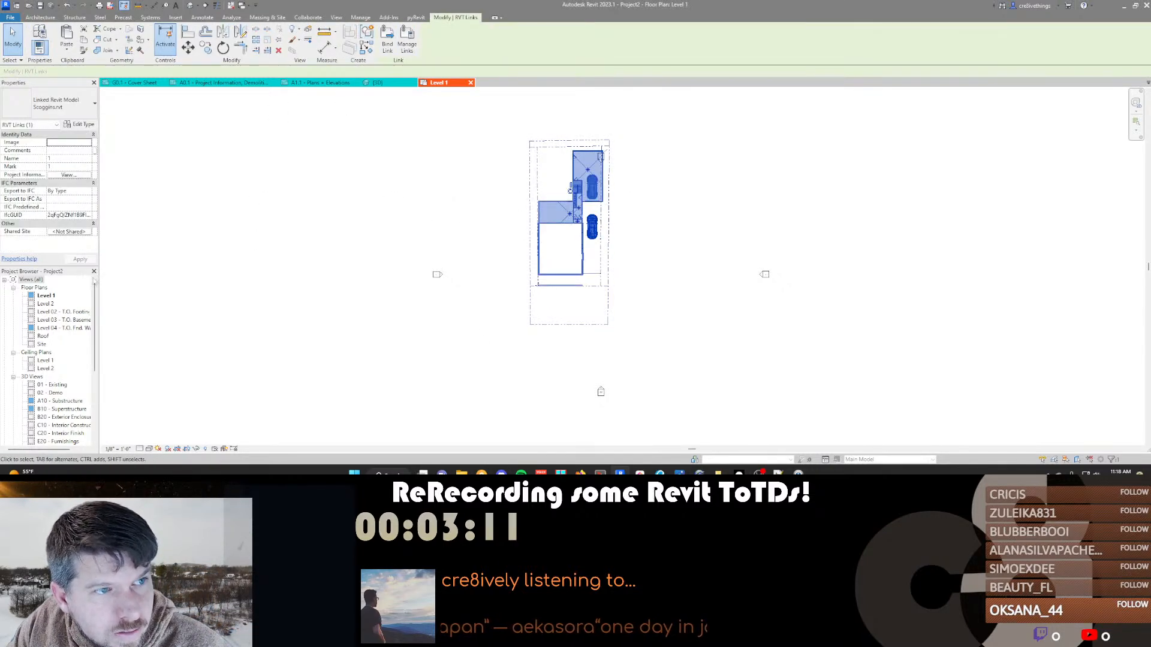
Expand Revit Links in the project browser and view the commands available for Scoggins.rvt without applying any
{"action": "scroll", "coordinate": [24, 348], "scroll_direction": "down", "scroll_amount": 10}
{"action": "scroll", "coordinate": [24, 348], "scroll_direction": "up", "scroll_amount": 1}
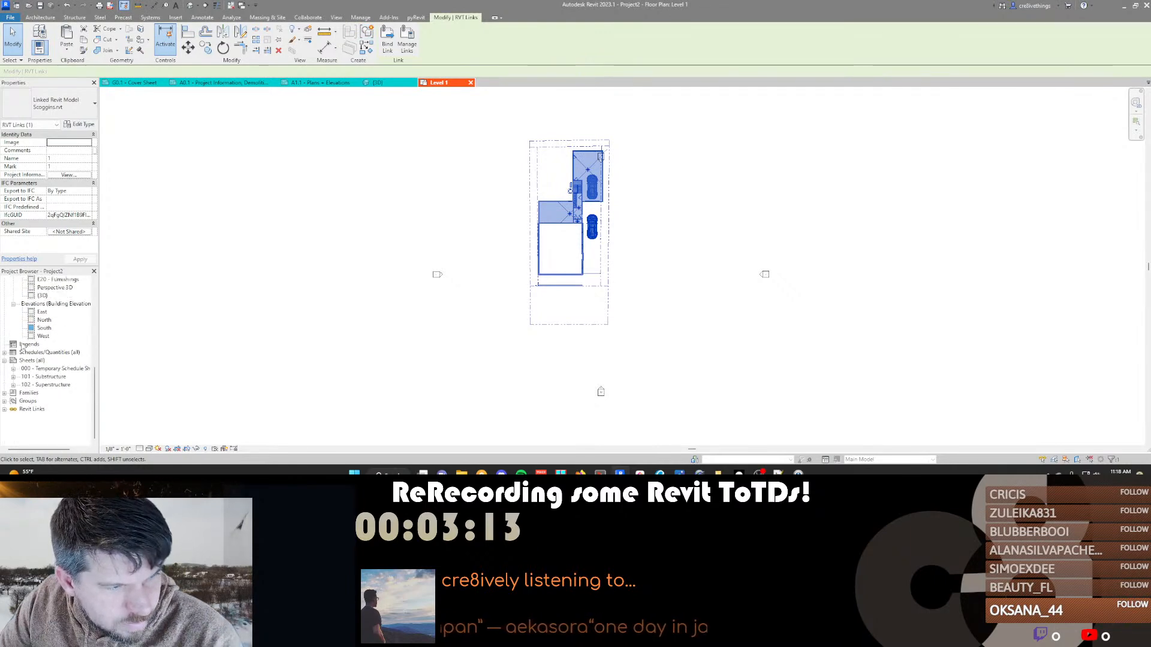
{"action": "left_click", "coordinate": [5, 409]}
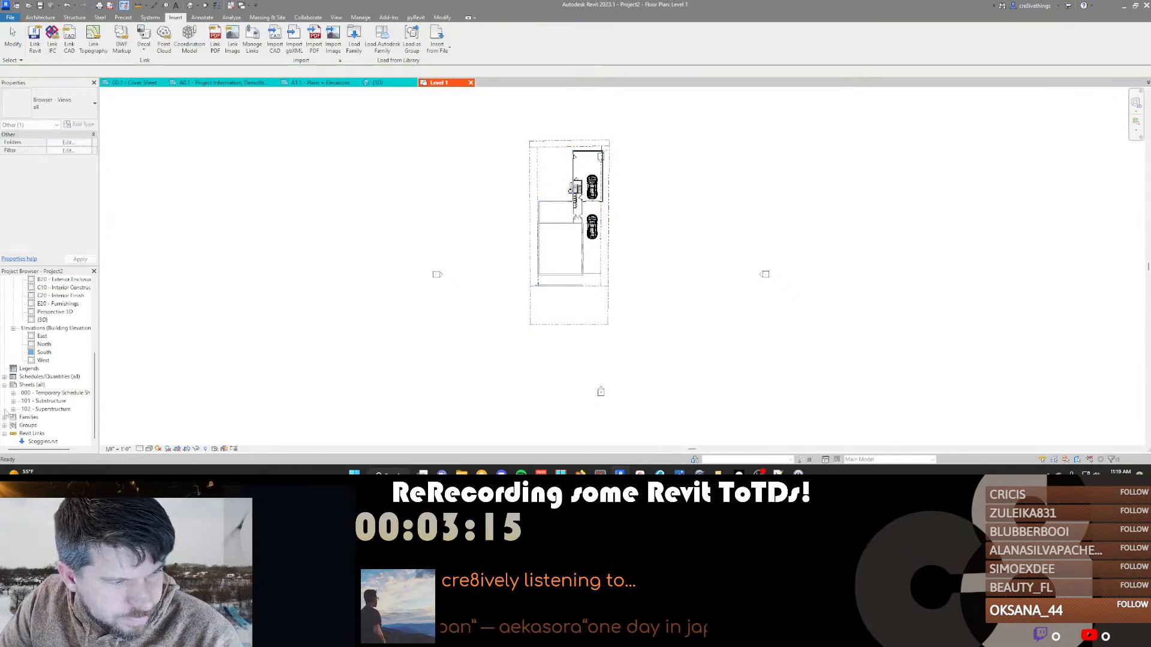
{"action": "right_click", "coordinate": [41, 442]}
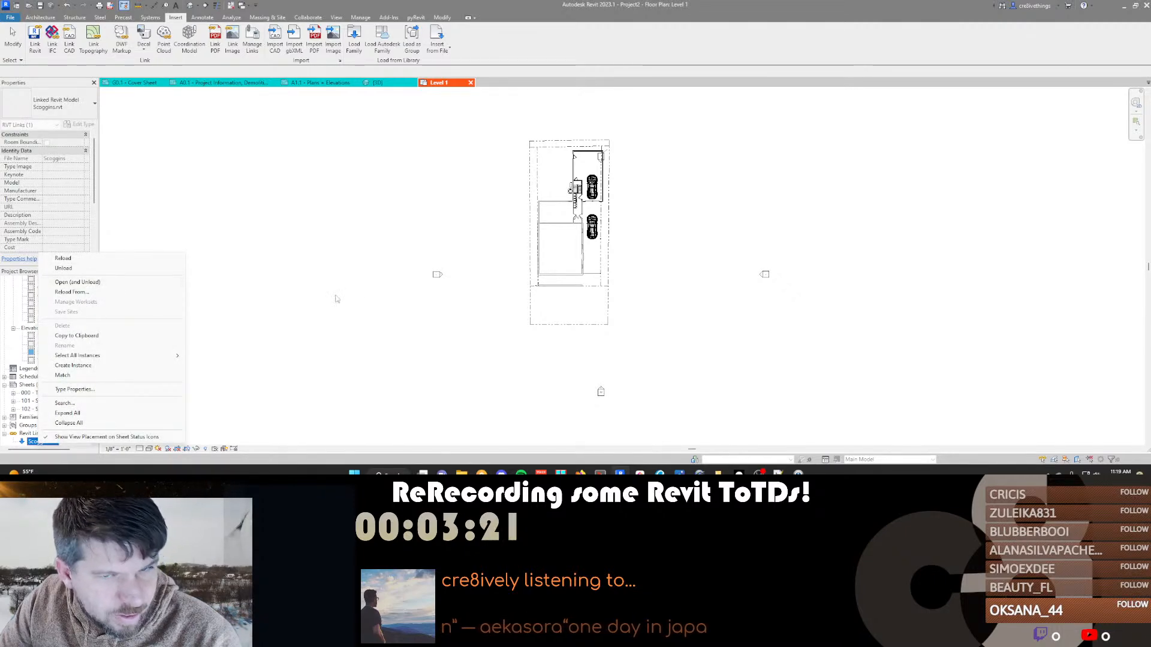
{"action": "left_click_drag", "start_coordinate": [575, 264], "coordinate": [483, 344]}
{"action": "middle_click_drag", "start_coordinate": [615, 234], "coordinate": [670, 224]}
{"action": "scroll", "coordinate": [670, 224], "scroll_direction": "down", "scroll_amount": 1}
{"action": "left_click", "coordinate": [670, 223]}
{"action": "middle_click_drag", "start_coordinate": [590, 257], "coordinate": [514, 303]}
{"action": "scroll", "coordinate": [602, 238], "scroll_direction": "up", "scroll_amount": 1}
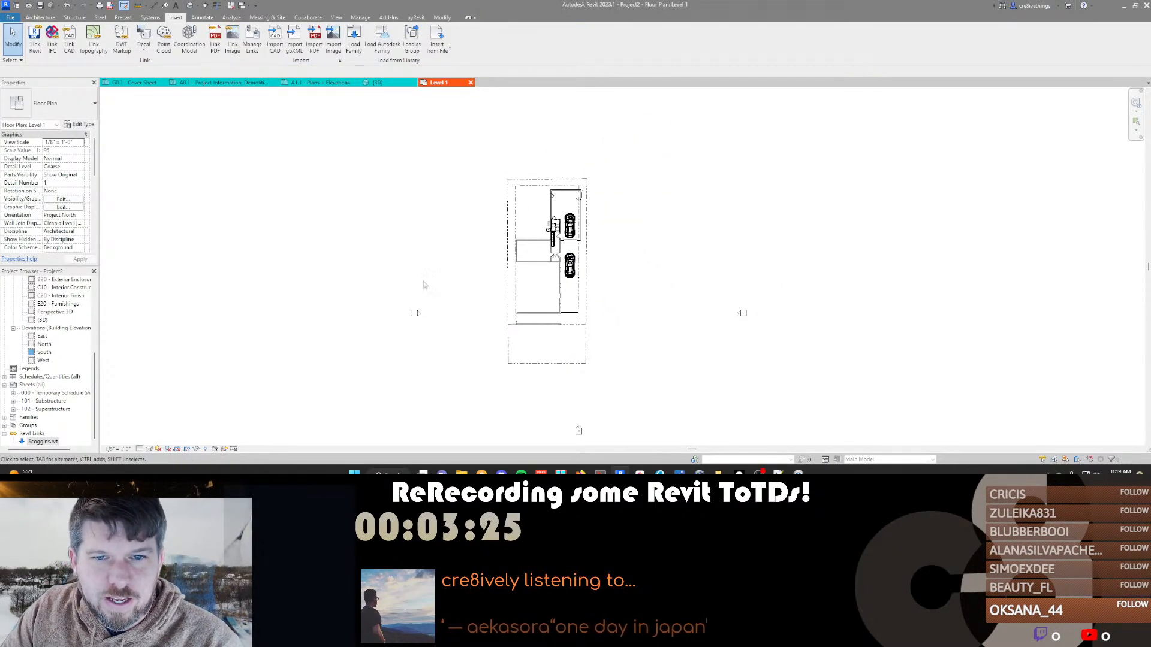
{"action": "scroll", "coordinate": [443, 251], "scroll_direction": "up", "scroll_amount": 1}
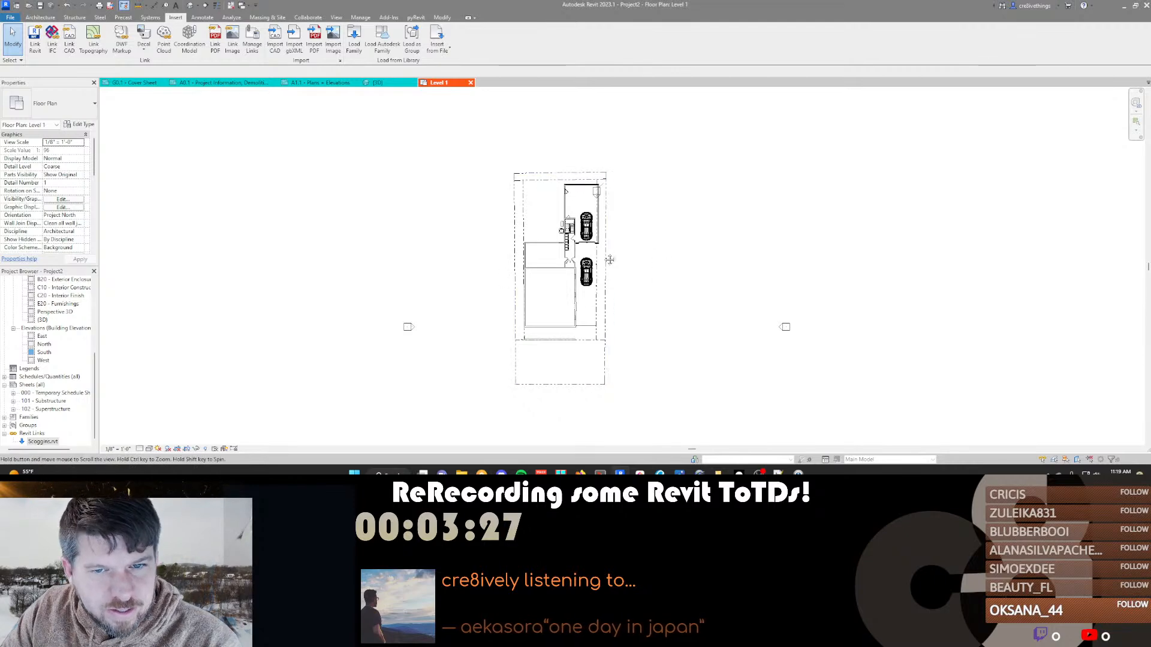
Delete the linked Scoggins.rvt model from the Level 1 plan and remove its link from the project
{"action": "middle_click_drag", "start_coordinate": [649, 262], "coordinate": [573, 255]}
{"action": "left_click", "coordinate": [519, 262]}
{"action": "key", "text": "Delete"}
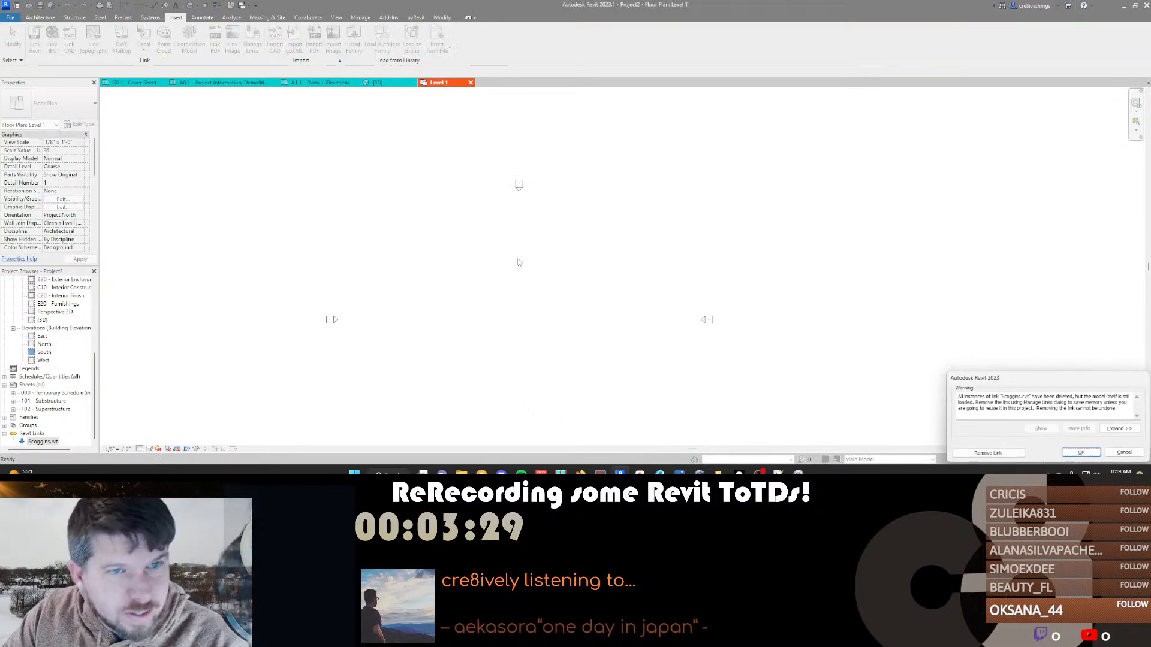
{"action": "left_click", "coordinate": [986, 452]}
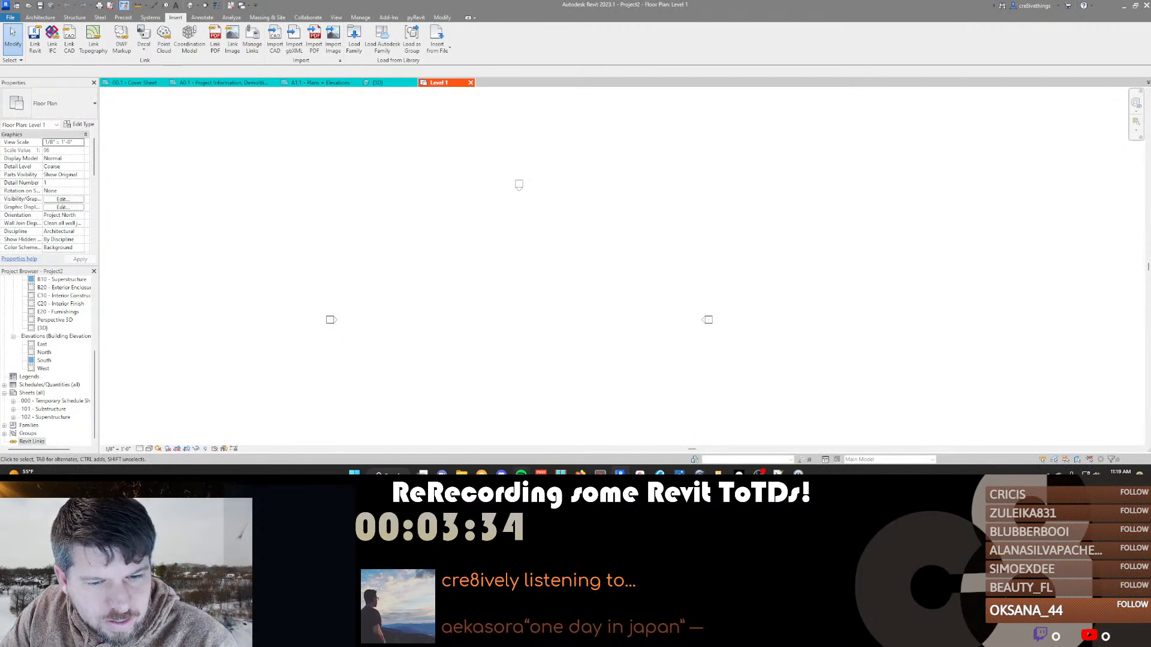
{"action": "left_click", "coordinate": [462, 474]}
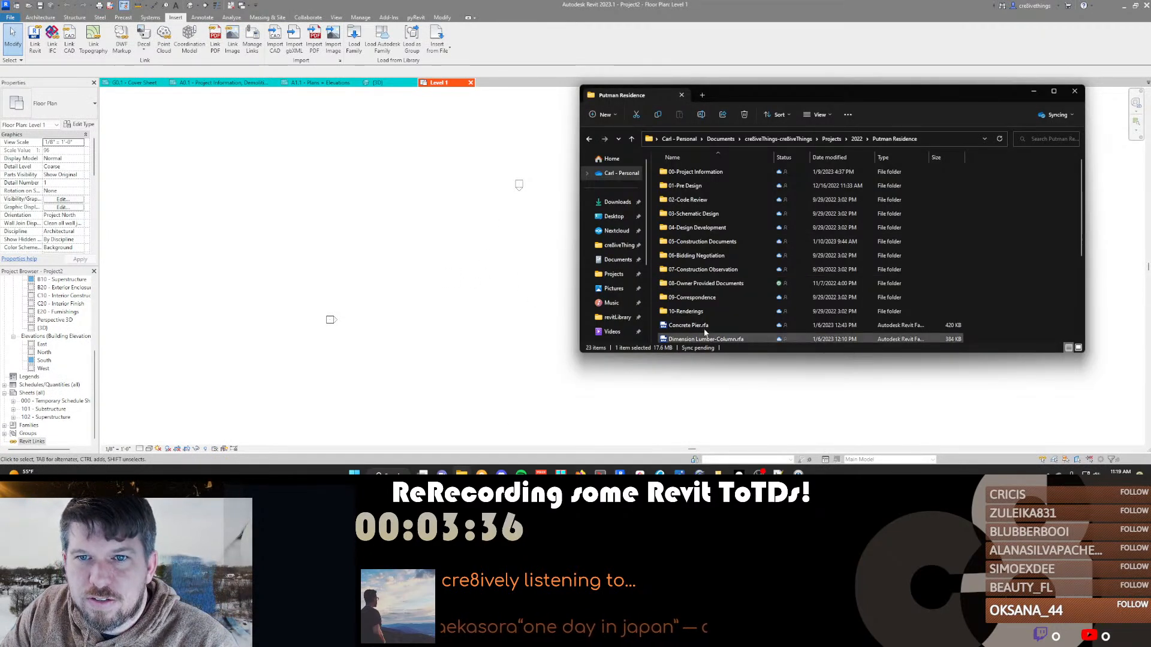
{"action": "left_click", "coordinate": [539, 278]}
Draw three overlapping rectangular wall outlines on Level 1 with Generic - 8" basic walls
{"action": "middle_click_drag", "start_coordinate": [555, 286], "coordinate": [542, 248]}
{"action": "key", "text": "w"}
{"action": "key", "text": "a"}
{"action": "left_click", "coordinate": [394, 29]}
{"action": "left_click", "coordinate": [406, 210]}
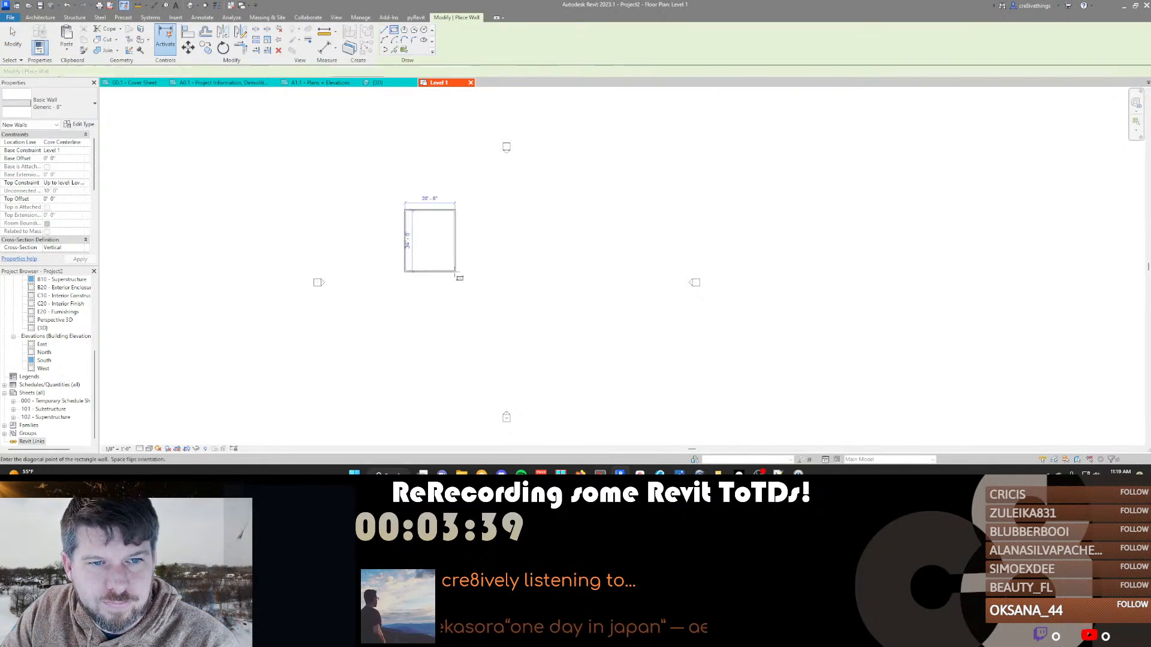
{"action": "left_click", "coordinate": [454, 270]}
{"action": "left_click", "coordinate": [429, 237]}
{"action": "left_click", "coordinate": [510, 312]}
{"action": "left_click", "coordinate": [486, 253]}
{"action": "left_click", "coordinate": [561, 187]}
{"action": "middle_click_drag", "start_coordinate": [658, 219], "coordinate": [693, 212]}
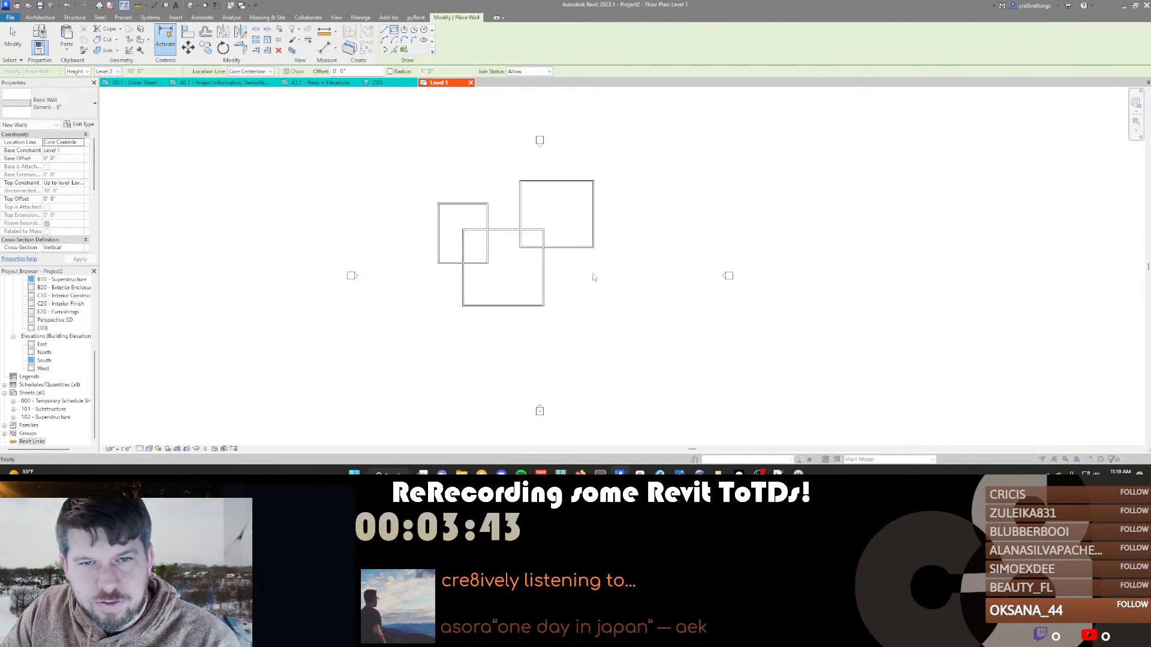
Start saving the project and browse from revitLibrary up to cre8iveThings and into its RevitToTD folder
{"action": "key", "text": "ctrl+s"}
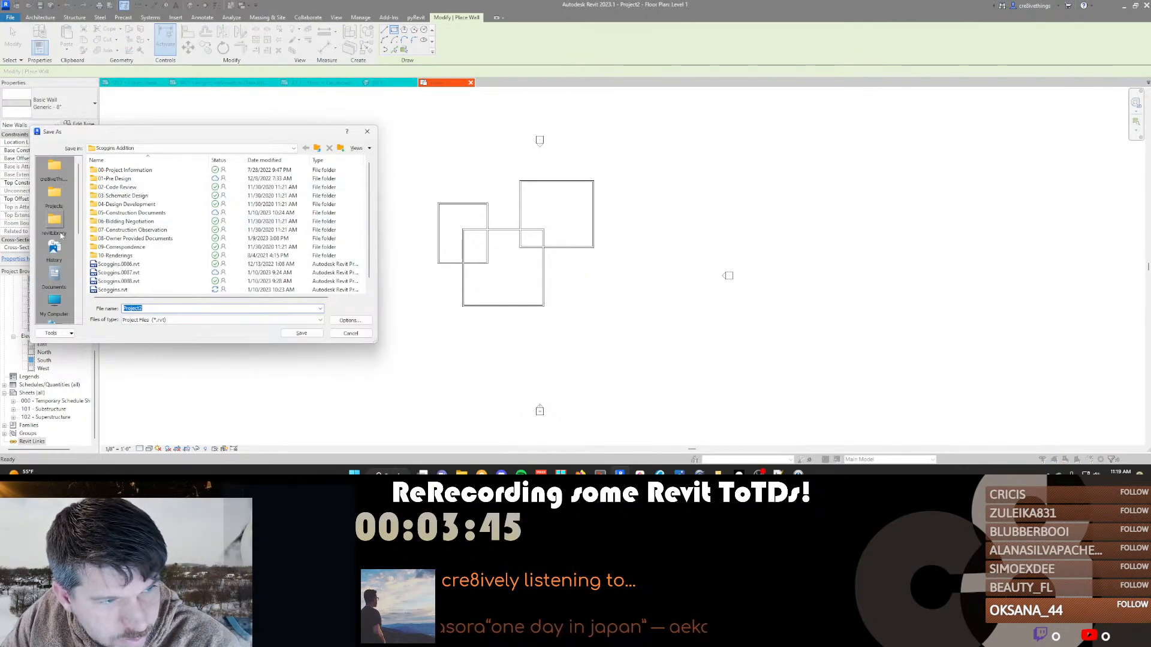
{"action": "left_click", "coordinate": [60, 233]}
{"action": "scroll", "coordinate": [159, 237], "scroll_direction": "down", "scroll_amount": 4}
{"action": "scroll", "coordinate": [160, 235], "scroll_direction": "up", "scroll_amount": 4}
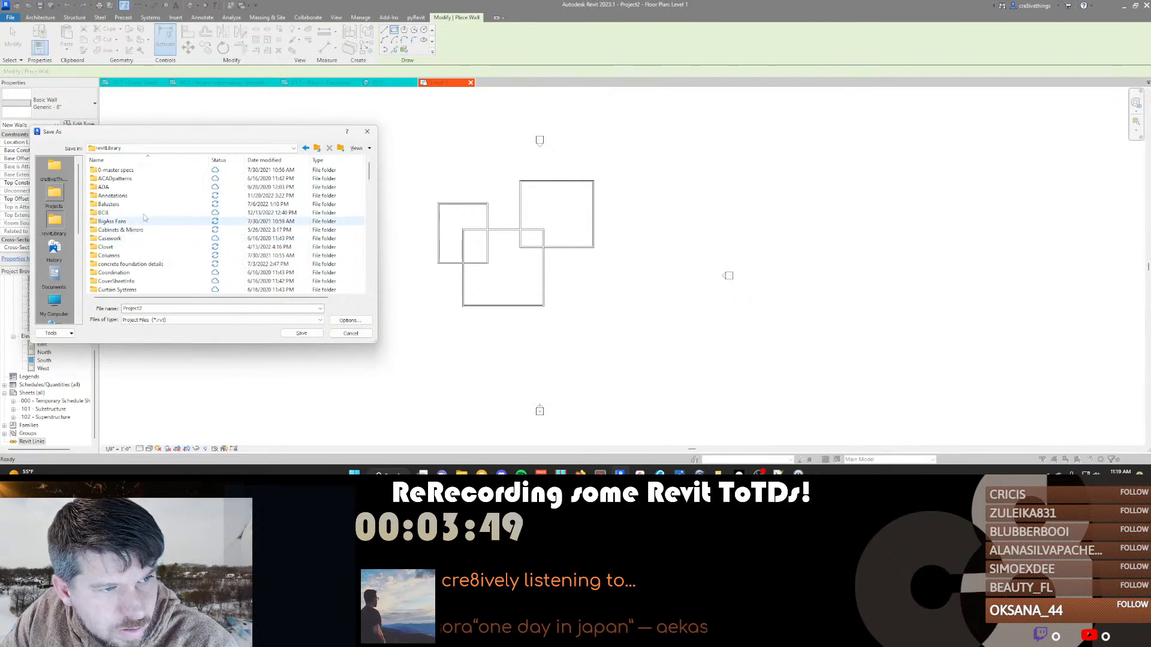
{"action": "left_click", "coordinate": [318, 148]}
{"action": "scroll", "coordinate": [159, 263], "scroll_direction": "down", "scroll_amount": 5}
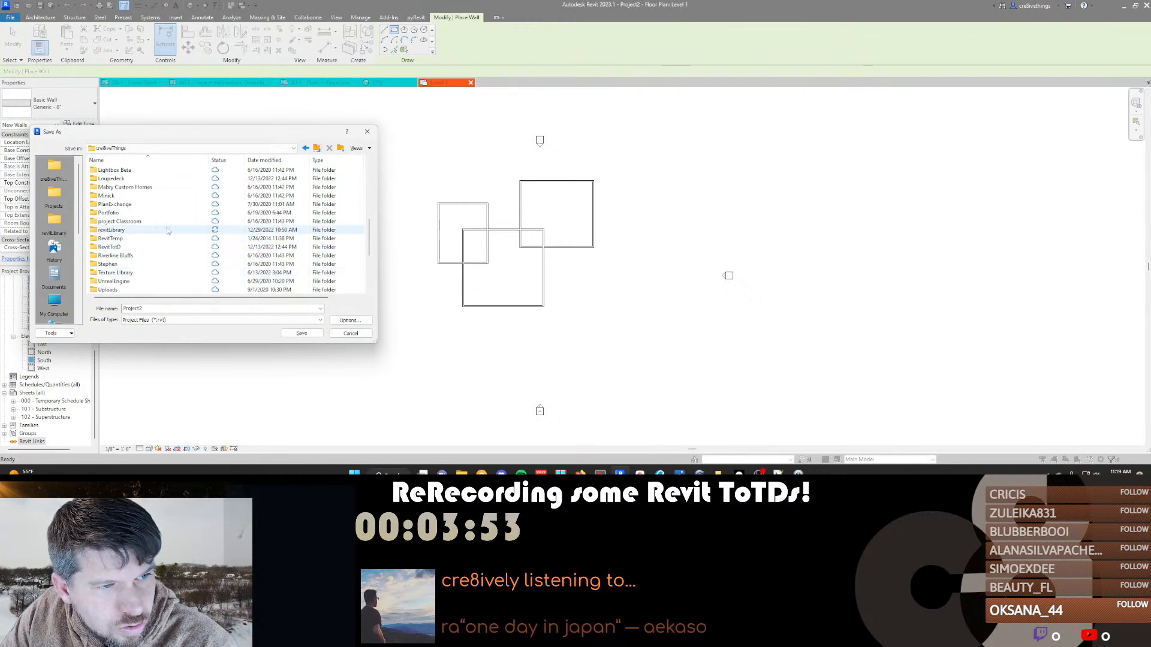
{"action": "double_click", "coordinate": [168, 247]}
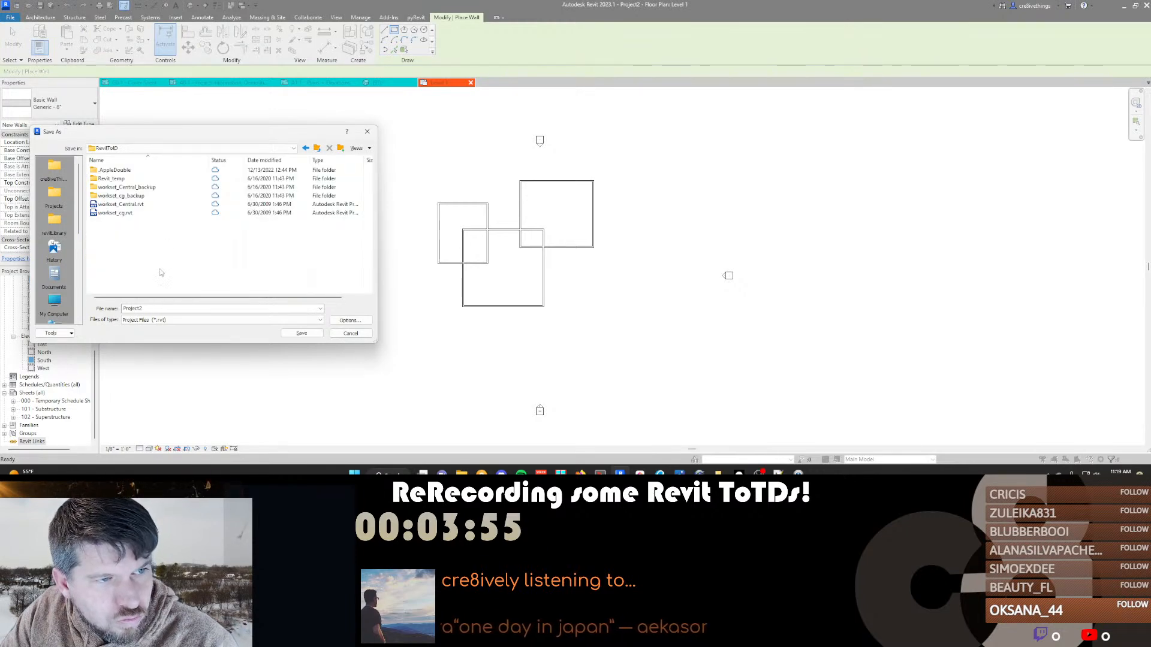
{"action": "left_click", "coordinate": [202, 148]}
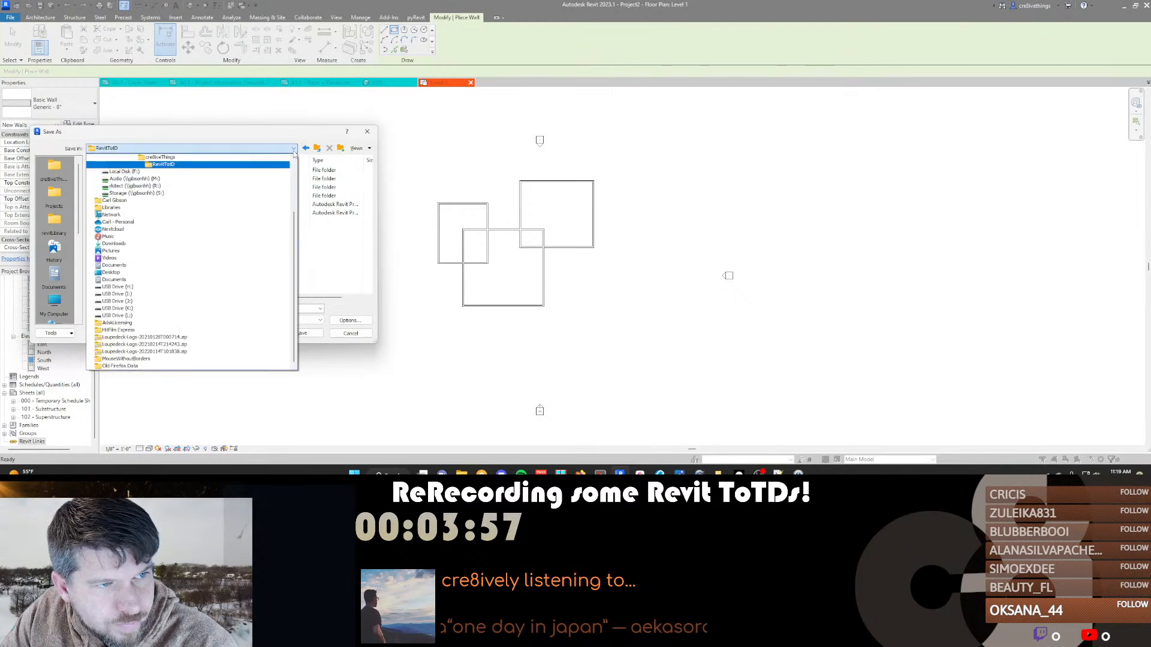
{"action": "scroll", "coordinate": [202, 298], "scroll_direction": "up", "scroll_amount": 4}
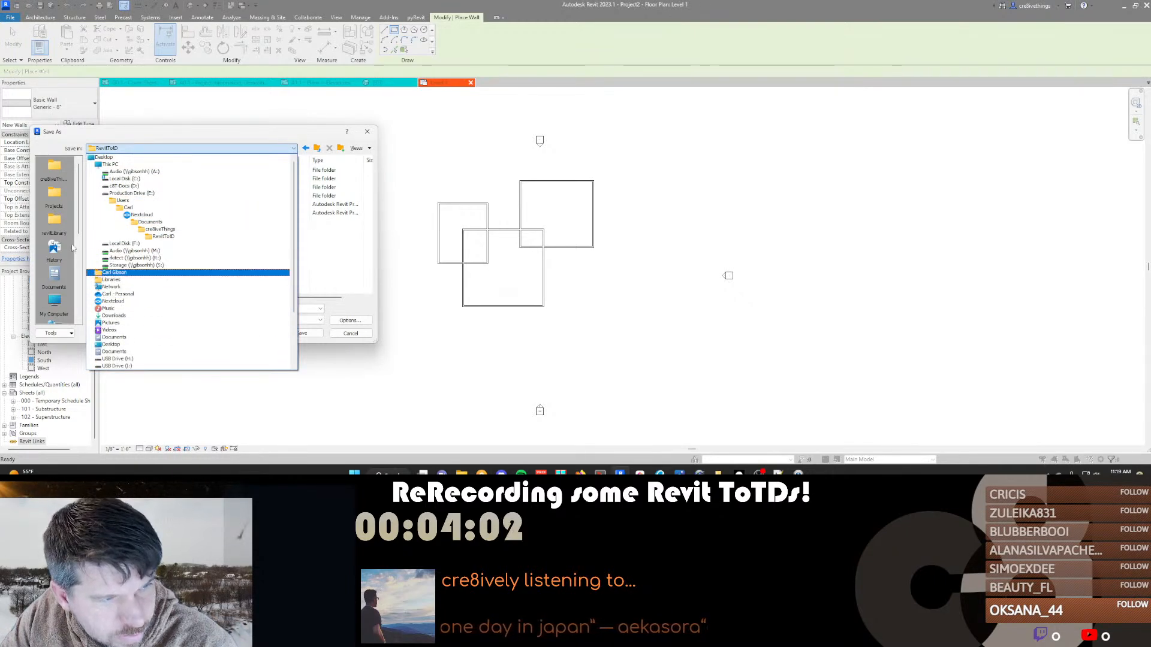
Change the save location to the cre8iveThings-cre8iveThings folder and look through its subfolders
{"action": "left_click", "coordinate": [54, 180]}
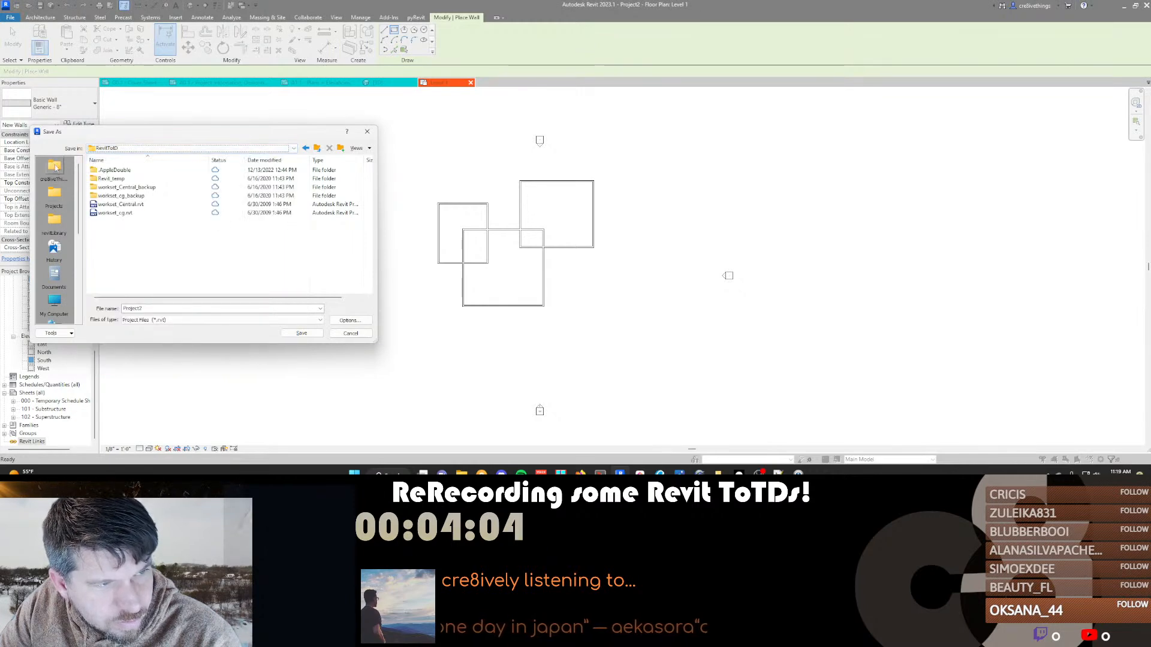
{"action": "left_click", "coordinate": [54, 181]}
{"action": "left_click", "coordinate": [152, 149]}
{"action": "left_click", "coordinate": [153, 150]}
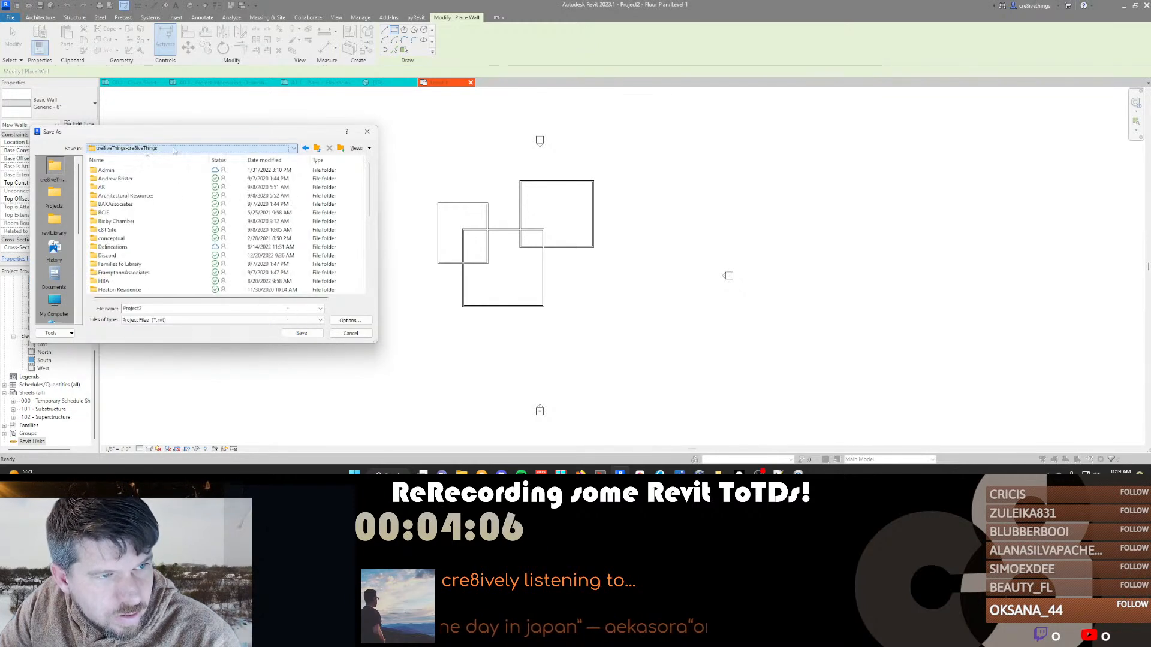
{"action": "scroll", "coordinate": [156, 258], "scroll_direction": "down", "scroll_amount": 5}
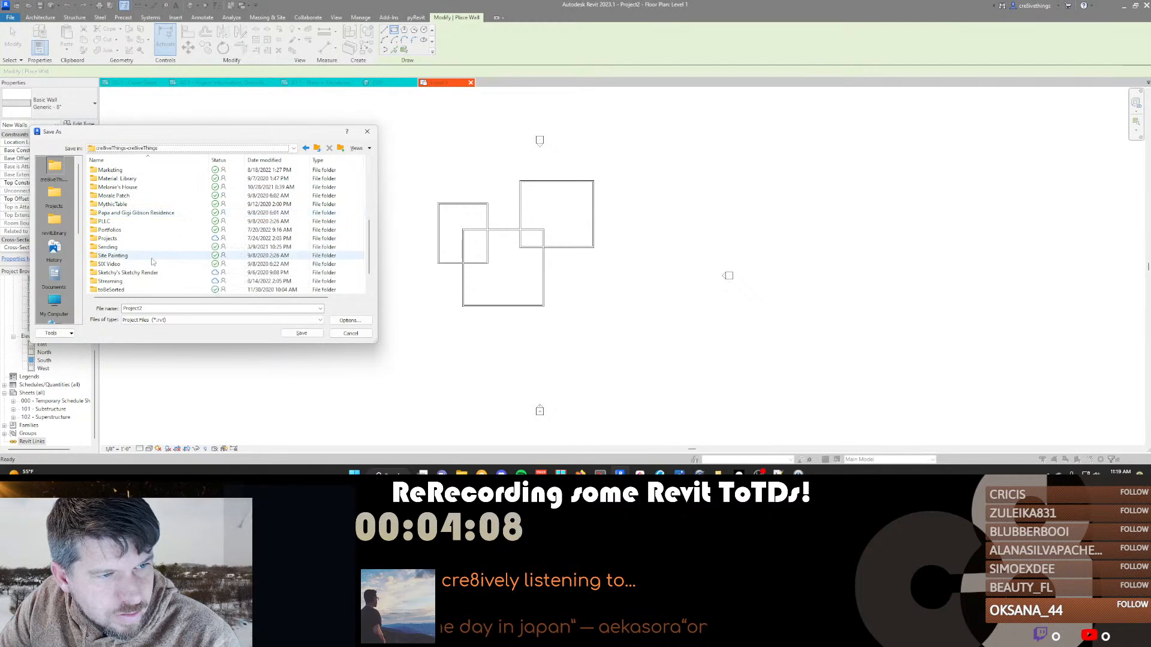
{"action": "scroll", "coordinate": [158, 243], "scroll_direction": "down", "scroll_amount": 1}
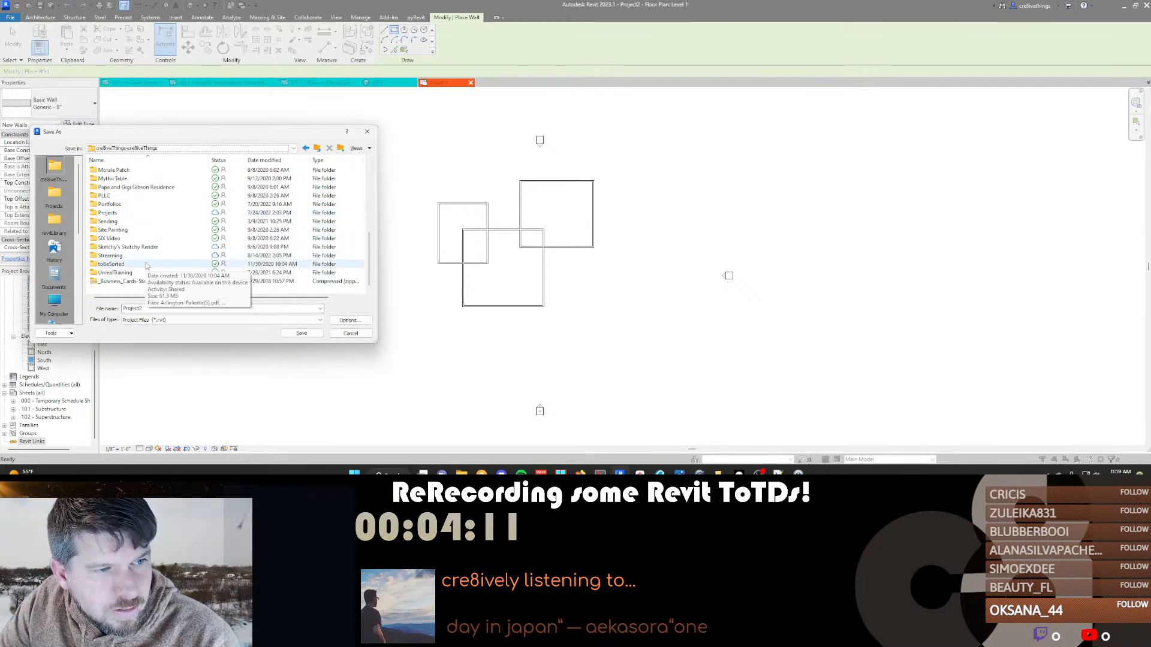
{"action": "left_click", "coordinate": [316, 150]}
{"action": "left_click", "coordinate": [306, 148]}
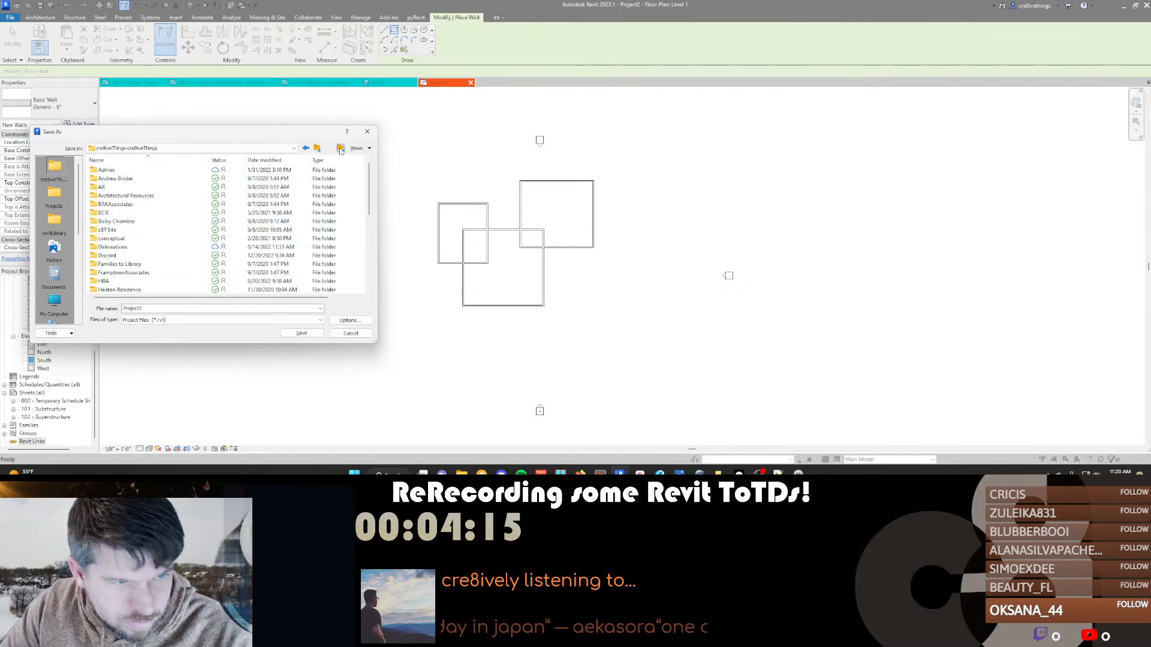
Create a new folder named RevitToTDRedux in the save location and open it
{"action": "left_click", "coordinate": [340, 148]}
{"action": "type", "text": "RevitTo"}
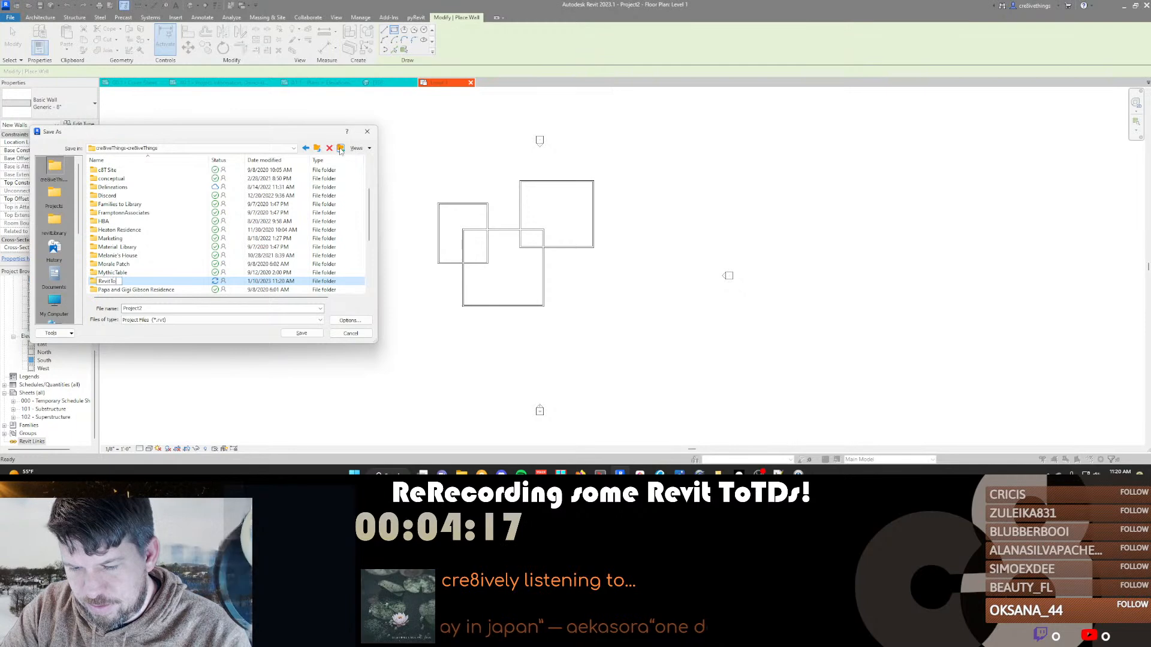
{"action": "type", "text": "TDRedux"}
{"action": "key", "text": "Return"}
{"action": "double_click", "coordinate": [144, 282]}
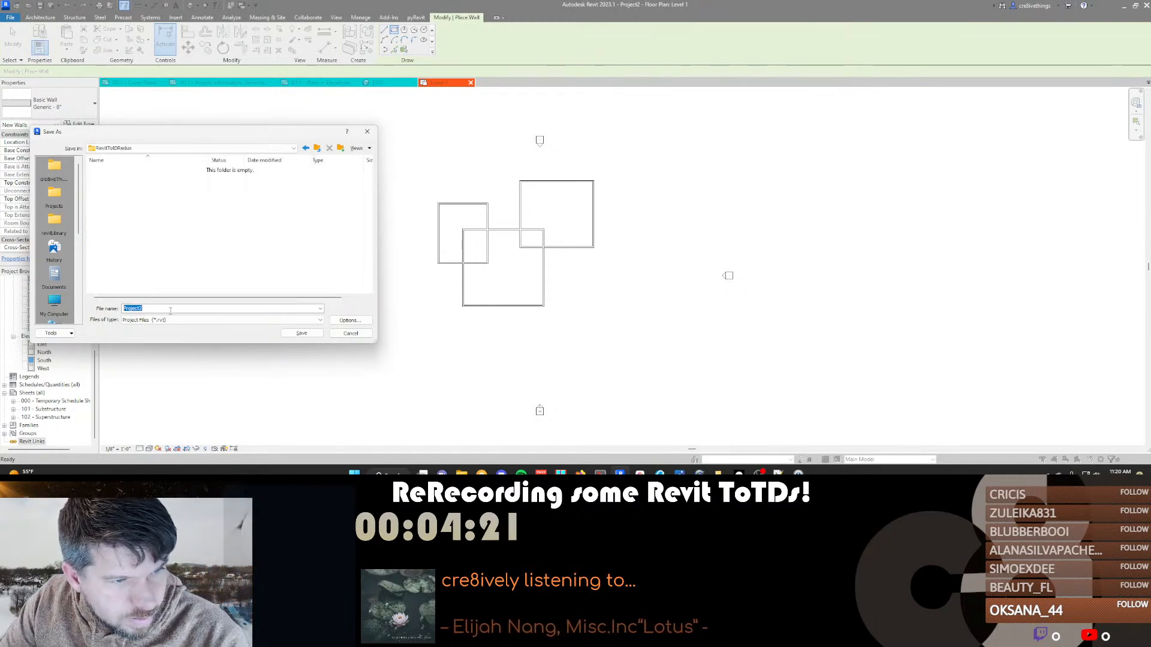
Save the project in the new folder as "Sample for Linking"
{"action": "type", "text": "Linked"}
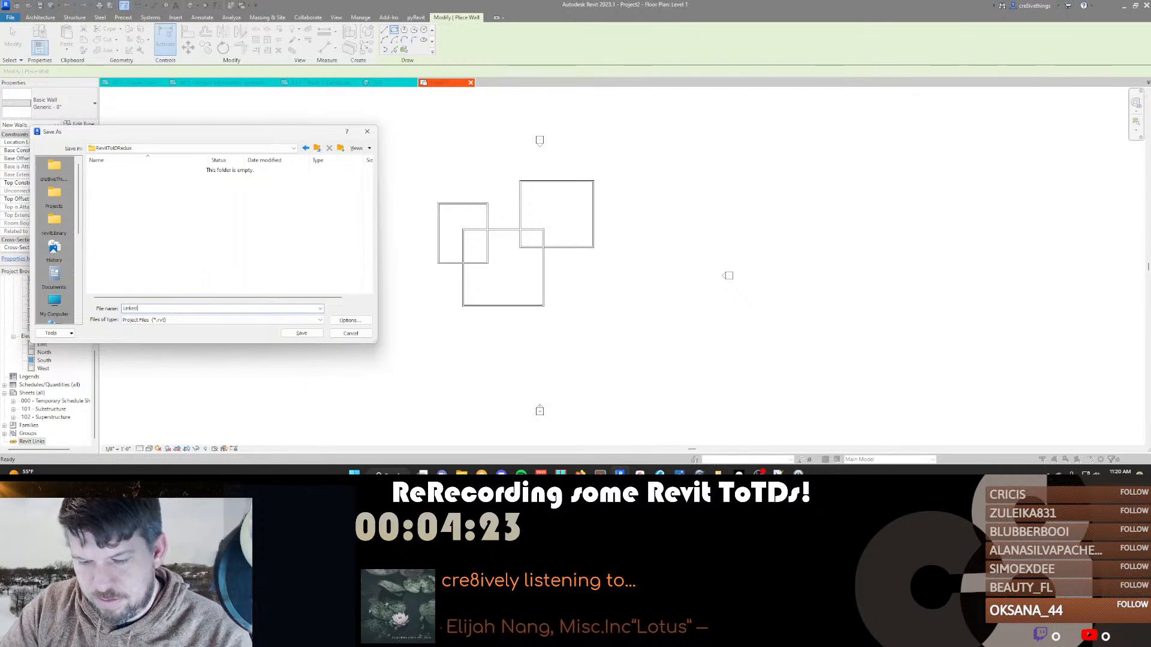
{"action": "key", "text": "BackSpace"}
{"action": "key", "text": "BackSpace"}
{"action": "type", "text": "Sampl"}
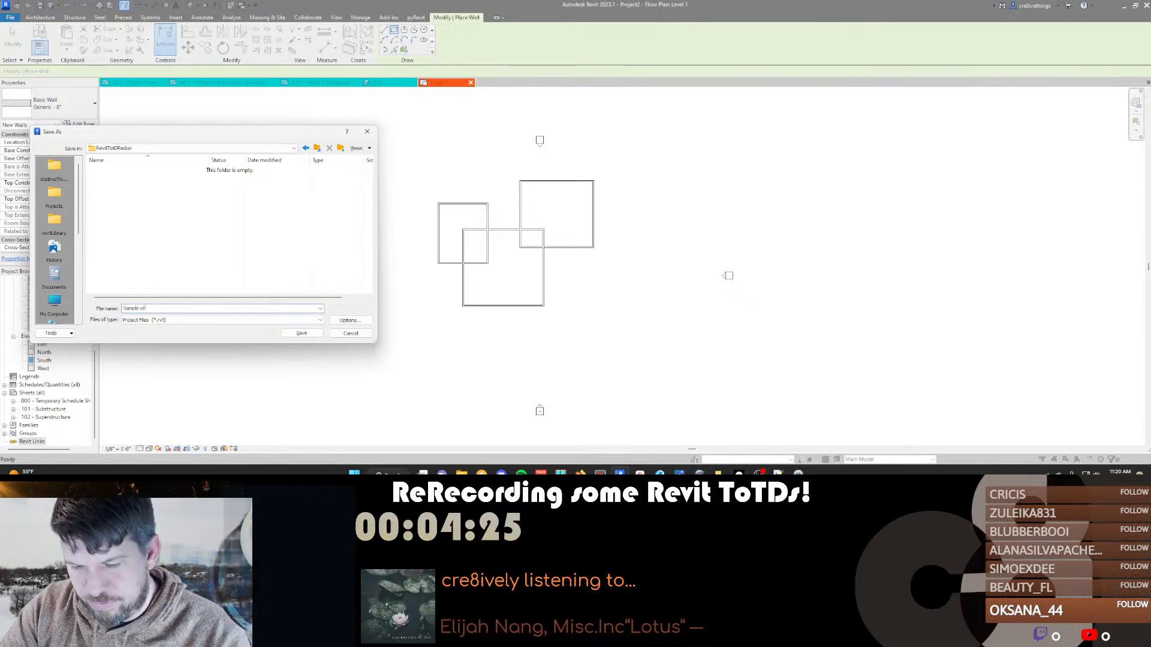
{"action": "type", "text": "e for Li"}
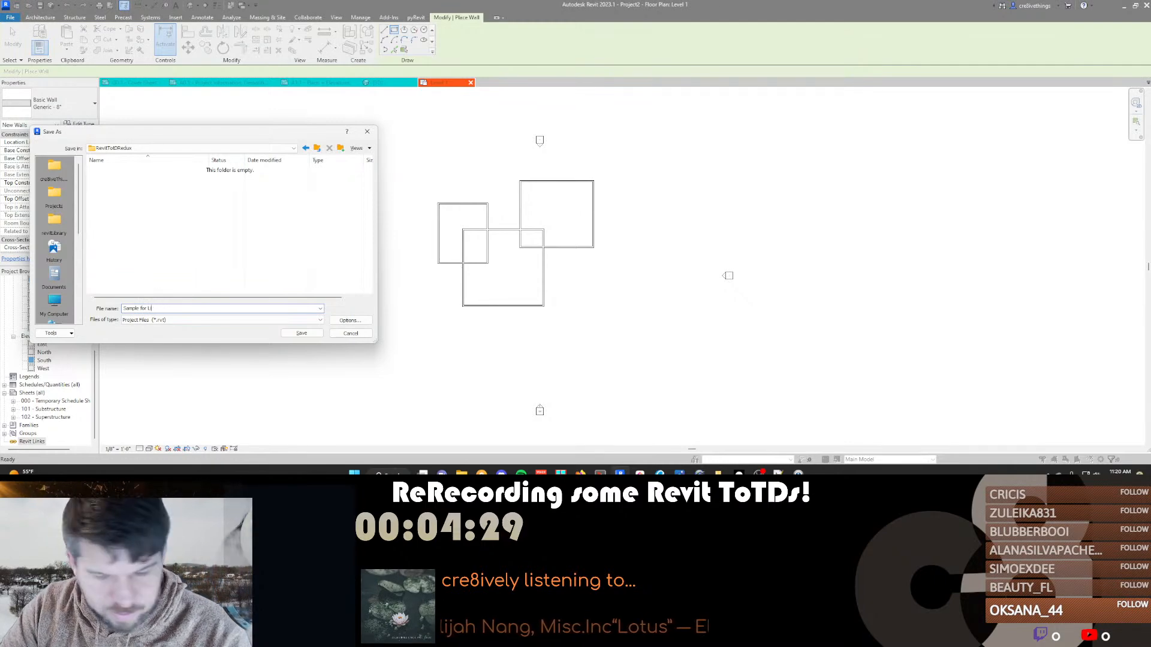
{"action": "type", "text": "nk"}
{"action": "key", "text": "Return"}
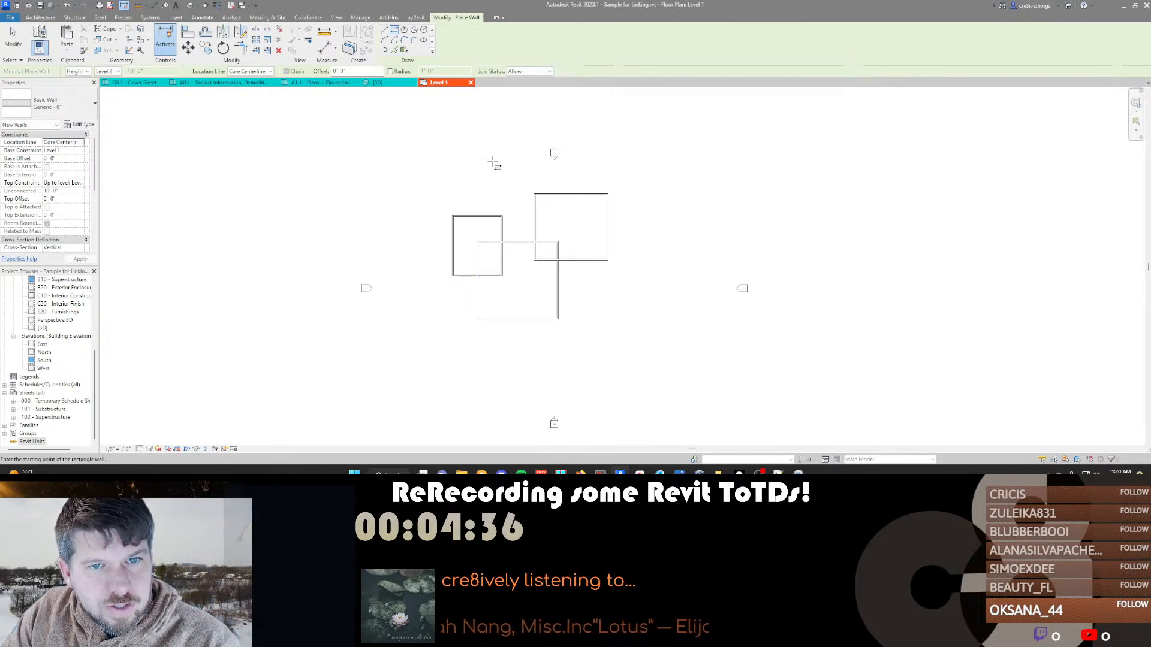
End wall placement and close the Sample for Linking project
{"action": "key", "text": "Escape"}
{"action": "key", "text": "ctrl+F4"}
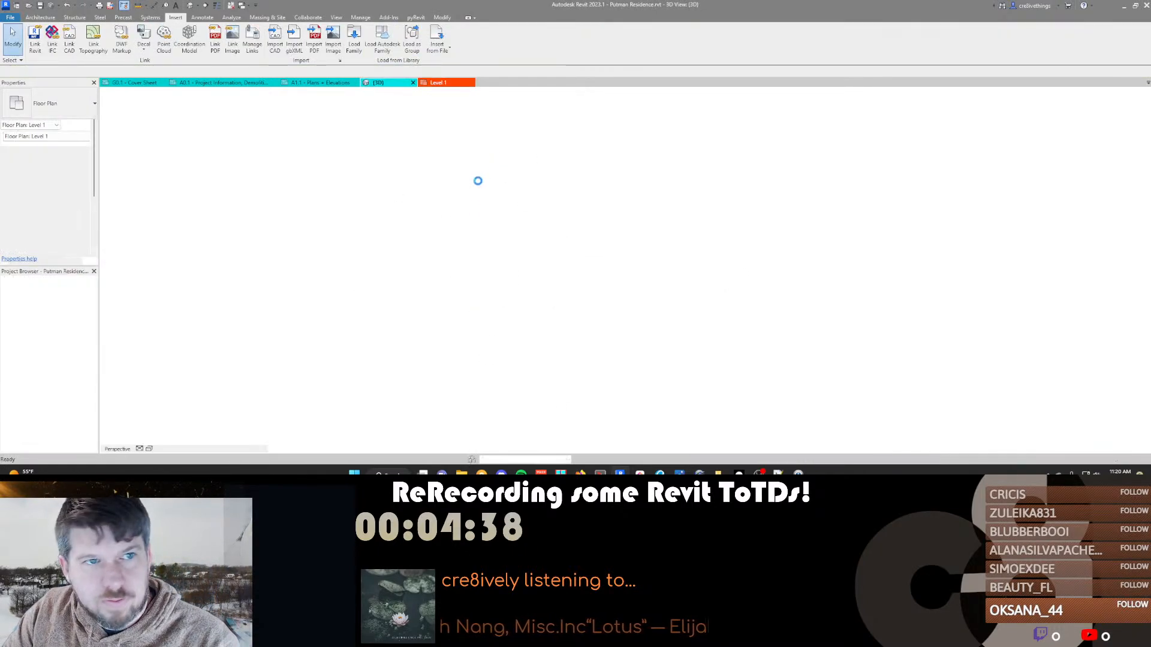
{"action": "middle_click_drag", "start_coordinate": [189, 160], "coordinate": [339, 146]}
Create a new project from the Imperial-Construction Template
{"action": "key", "text": "ctrl+o"}
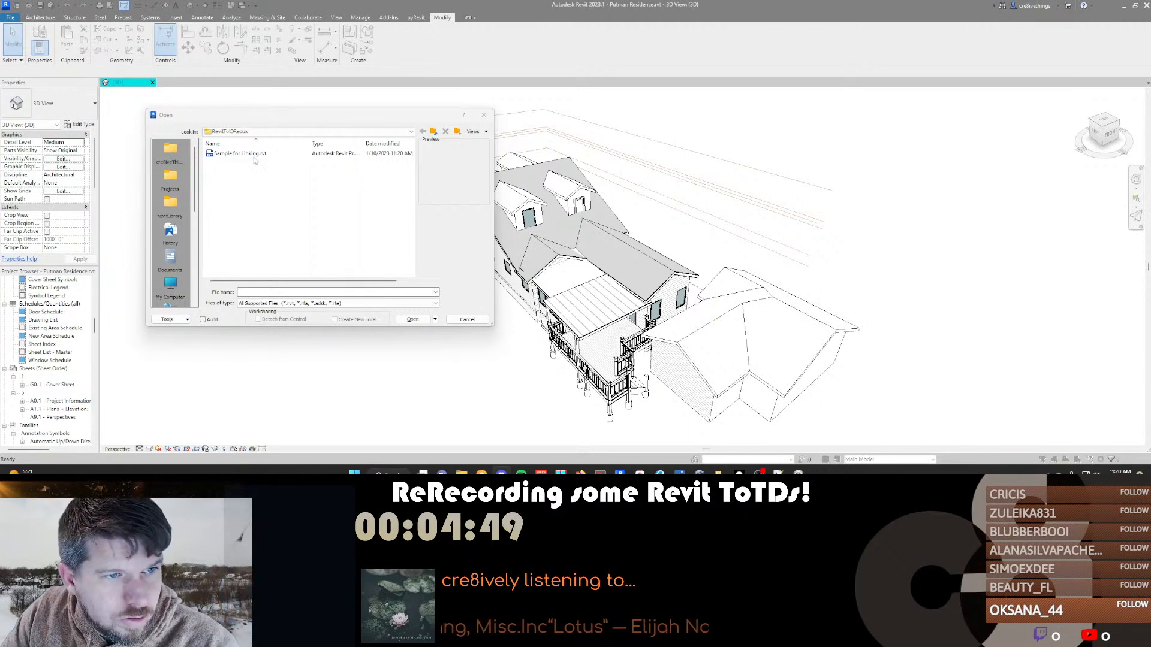
{"action": "left_click", "coordinate": [467, 318]}
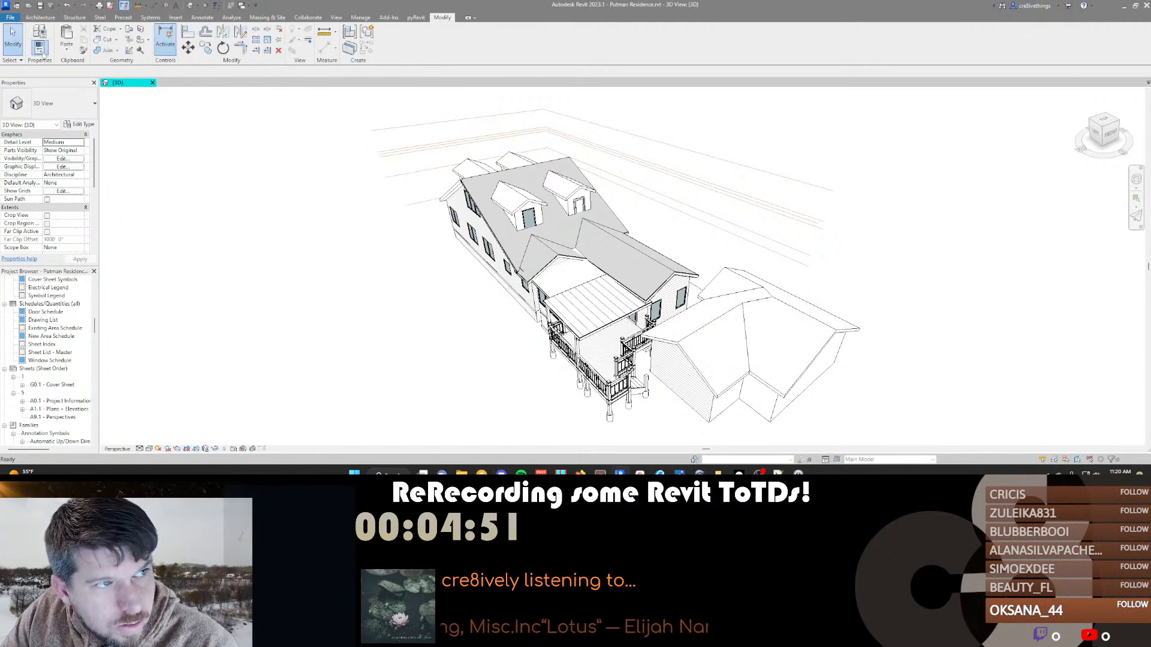
{"action": "key", "text": "ctrl+n"}
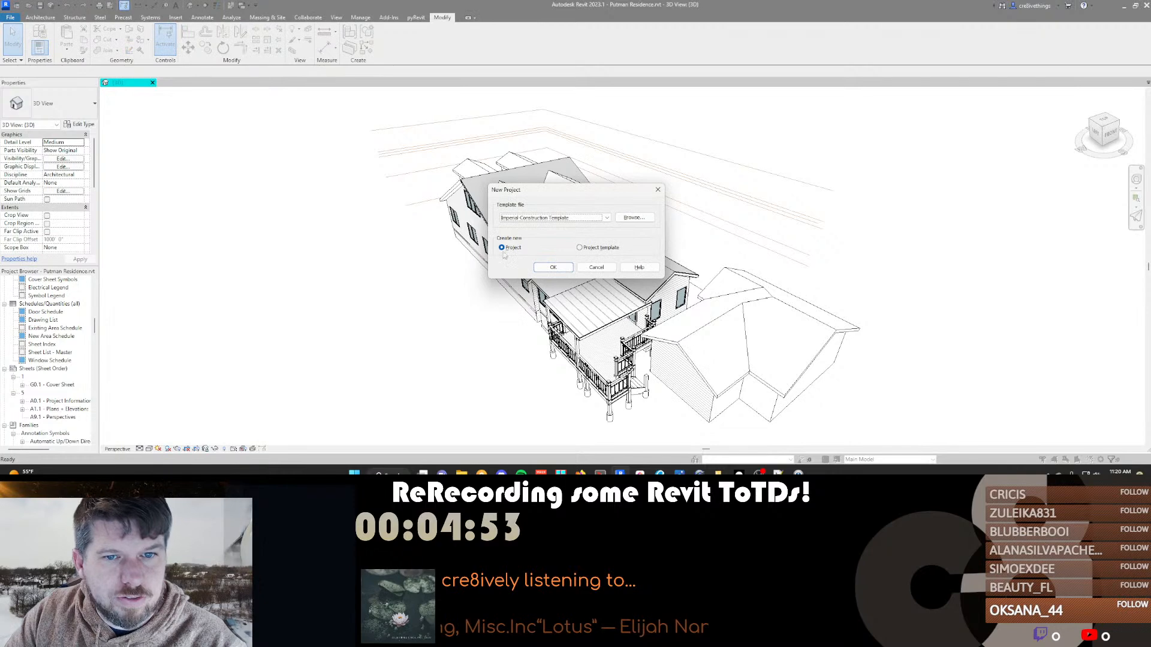
{"action": "left_click", "coordinate": [553, 269]}
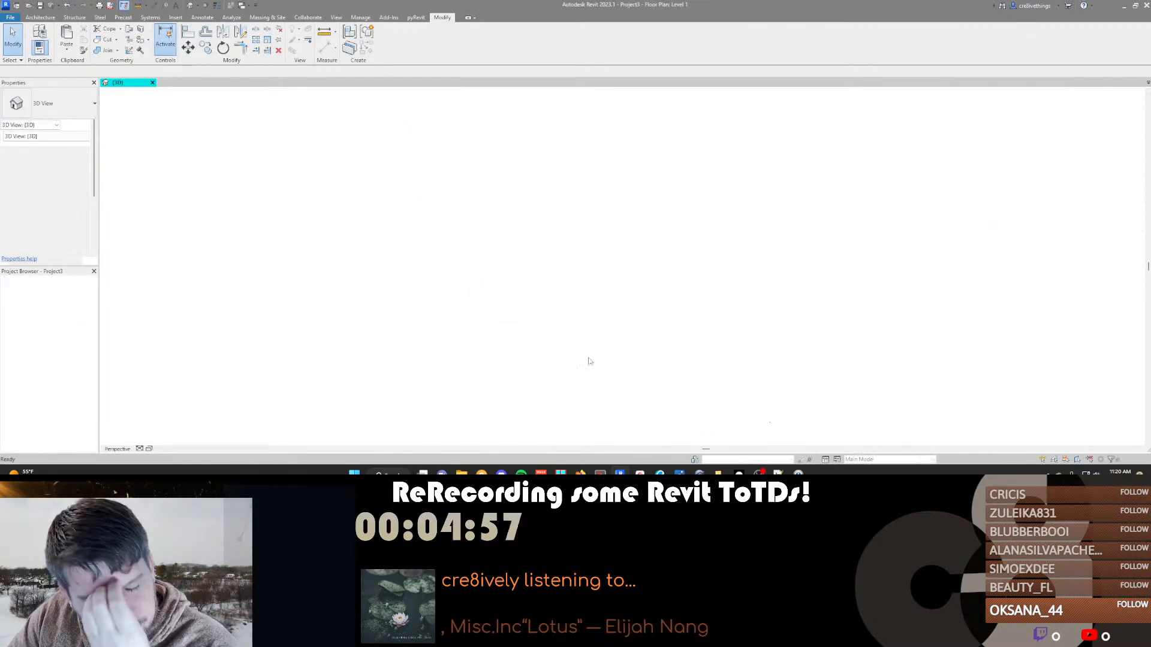
{"action": "scroll", "coordinate": [538, 306], "scroll_direction": "down", "scroll_amount": 3}
{"action": "scroll", "coordinate": [498, 273], "scroll_direction": "up", "scroll_amount": 3}
{"action": "middle_click_drag", "start_coordinate": [498, 268], "coordinate": [536, 261]}
{"action": "scroll", "coordinate": [537, 261], "scroll_direction": "down", "scroll_amount": 1}
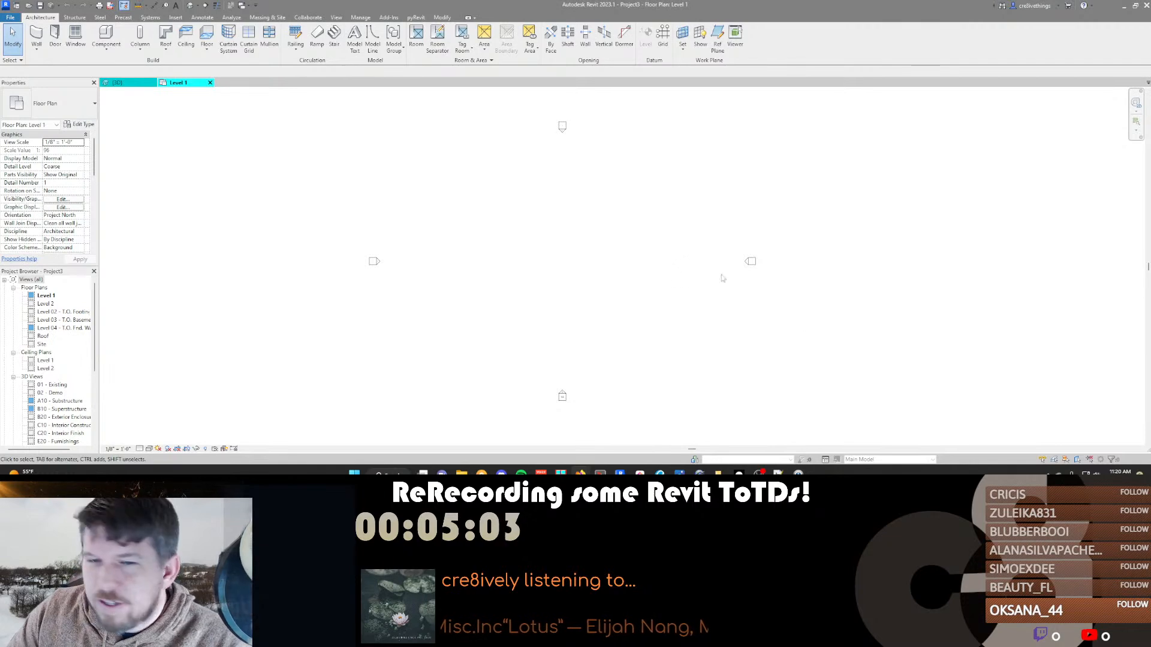
{"action": "scroll", "coordinate": [513, 242], "scroll_direction": "down", "scroll_amount": 1}
{"action": "scroll", "coordinate": [653, 267], "scroll_direction": "up", "scroll_amount": 1}
{"action": "middle_click_drag", "start_coordinate": [636, 270], "coordinate": [604, 270]}
{"action": "middle_click_drag", "start_coordinate": [508, 273], "coordinate": [573, 273]}
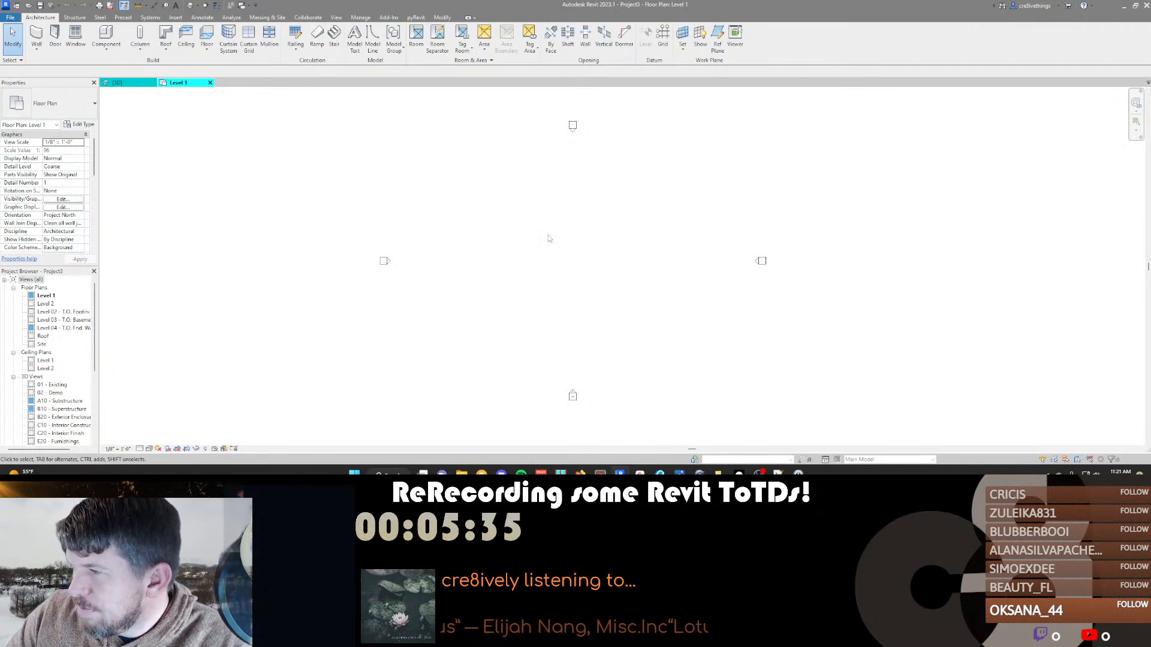
{"action": "middle_click_drag", "start_coordinate": [539, 252], "coordinate": [495, 254]}
Link Sample for Linking.rvt into the Level 1 plan using Auto - Internal Origin to Internal Origin positioning
{"action": "left_click", "coordinate": [175, 18]}
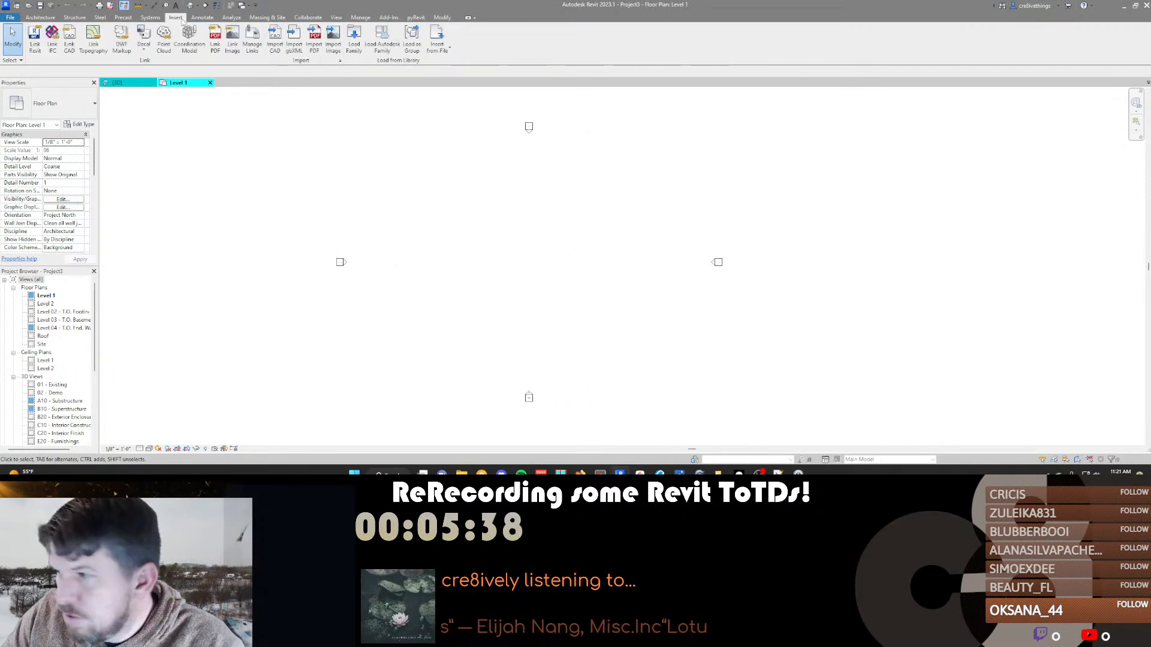
{"action": "left_click", "coordinate": [35, 39]}
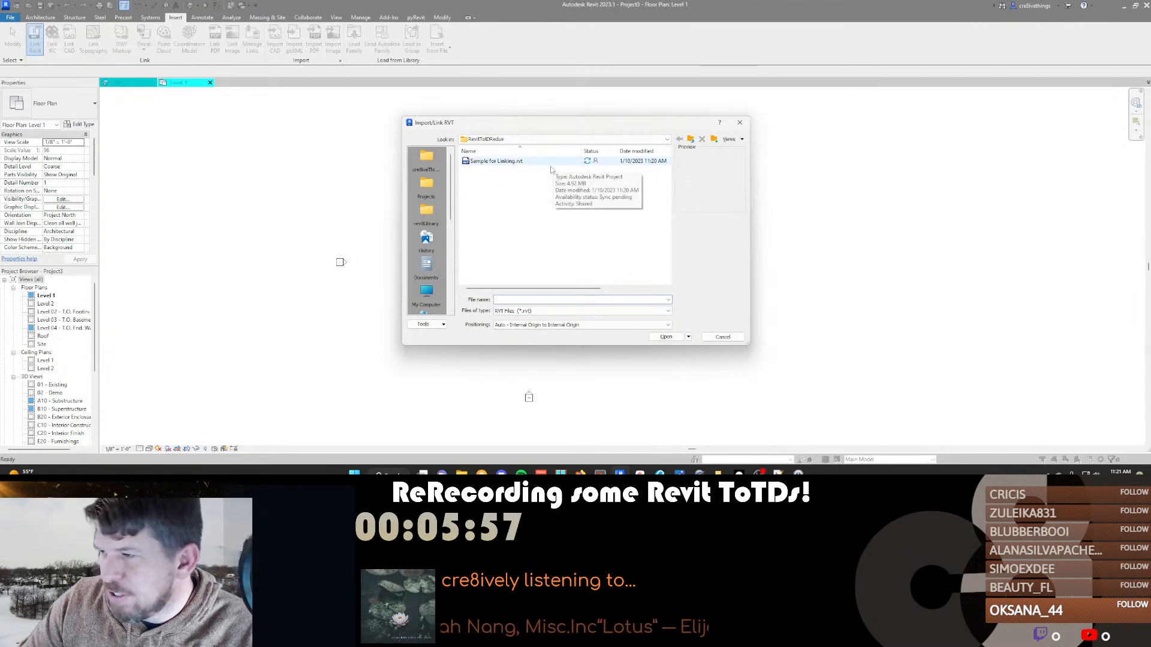
{"action": "left_click", "coordinate": [520, 161]}
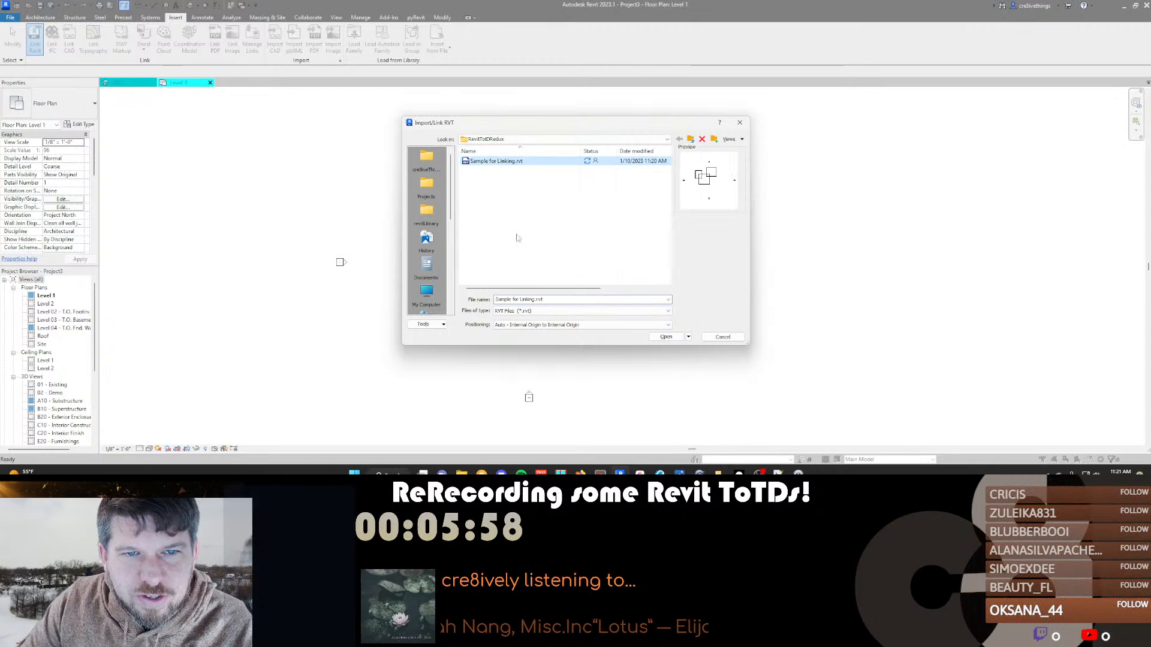
{"action": "left_click", "coordinate": [666, 336]}
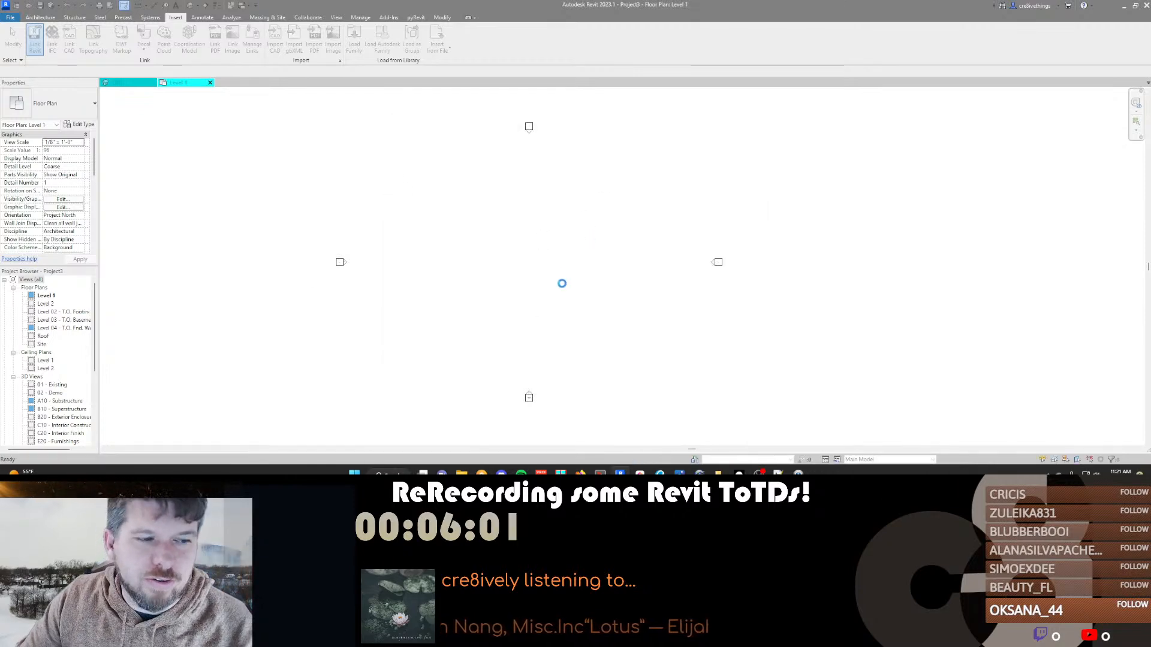
{"action": "right_click", "coordinate": [500, 244]}
{"action": "key", "text": "Escape"}
{"action": "scroll", "coordinate": [54, 336], "scroll_direction": "down", "scroll_amount": 4}
{"action": "scroll", "coordinate": [54, 335], "scroll_direction": "up", "scroll_amount": 2}
{"action": "scroll", "coordinate": [108, 314], "scroll_direction": "up", "scroll_amount": 1}
{"action": "left_click", "coordinate": [256, 226]}
{"action": "middle_click_drag", "start_coordinate": [468, 183], "coordinate": [521, 216]}
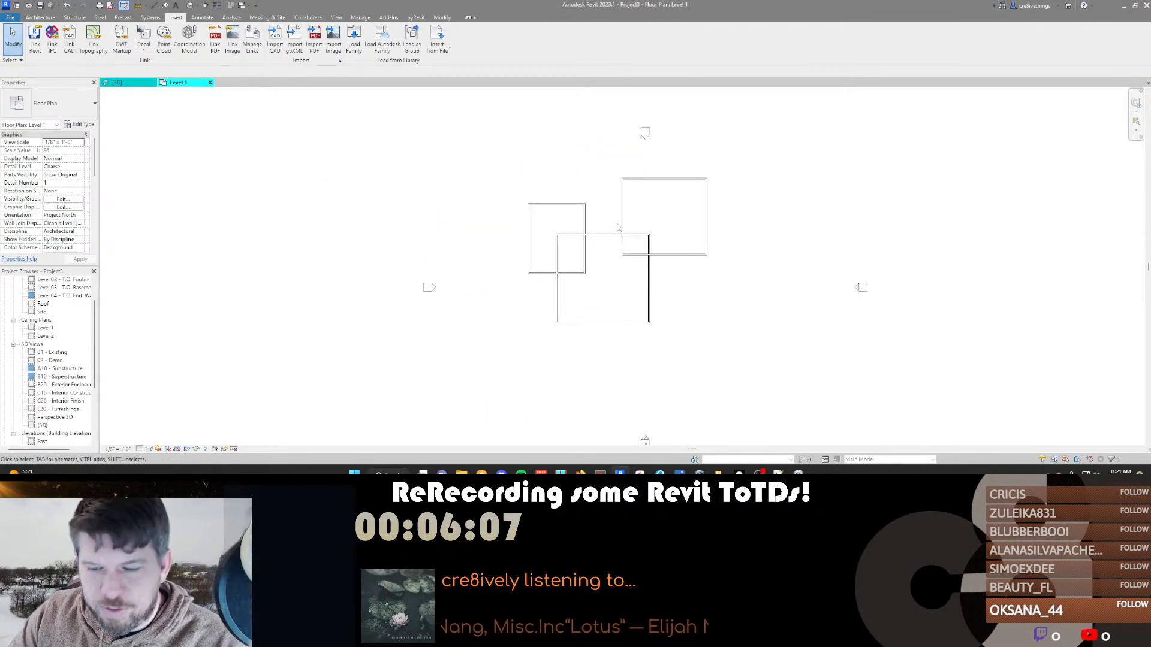
Open Sample for Linking.rvt in the current session, accepting that its link unloads, and close it again
{"action": "key", "text": "ctrl+o"}
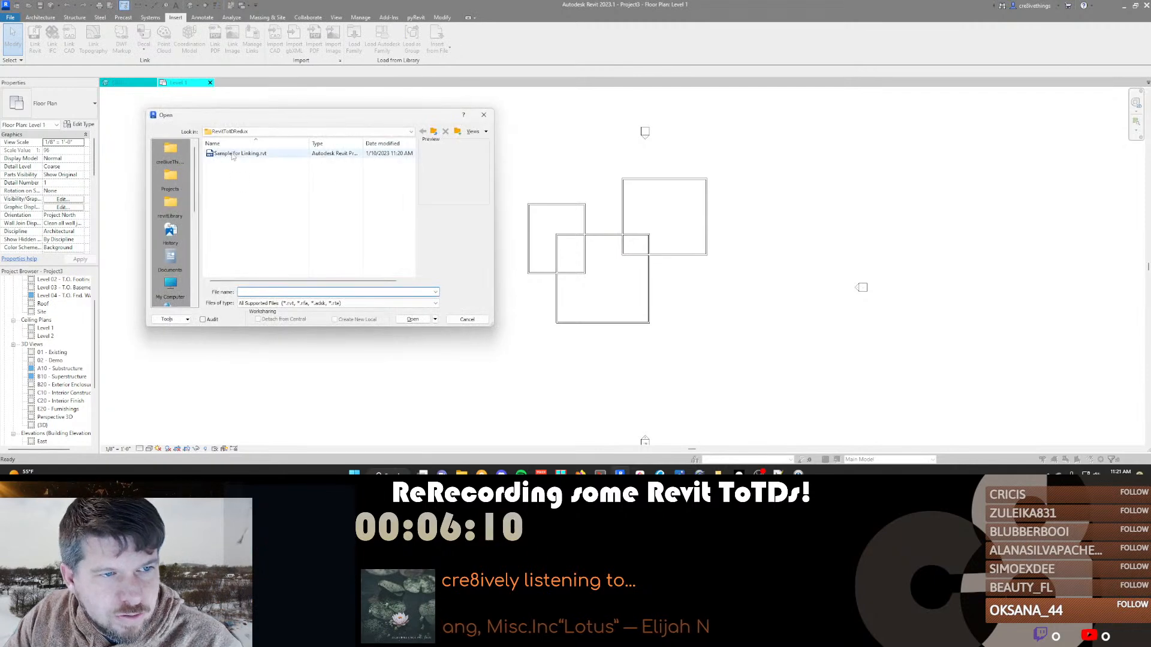
{"action": "left_click", "coordinate": [412, 318]}
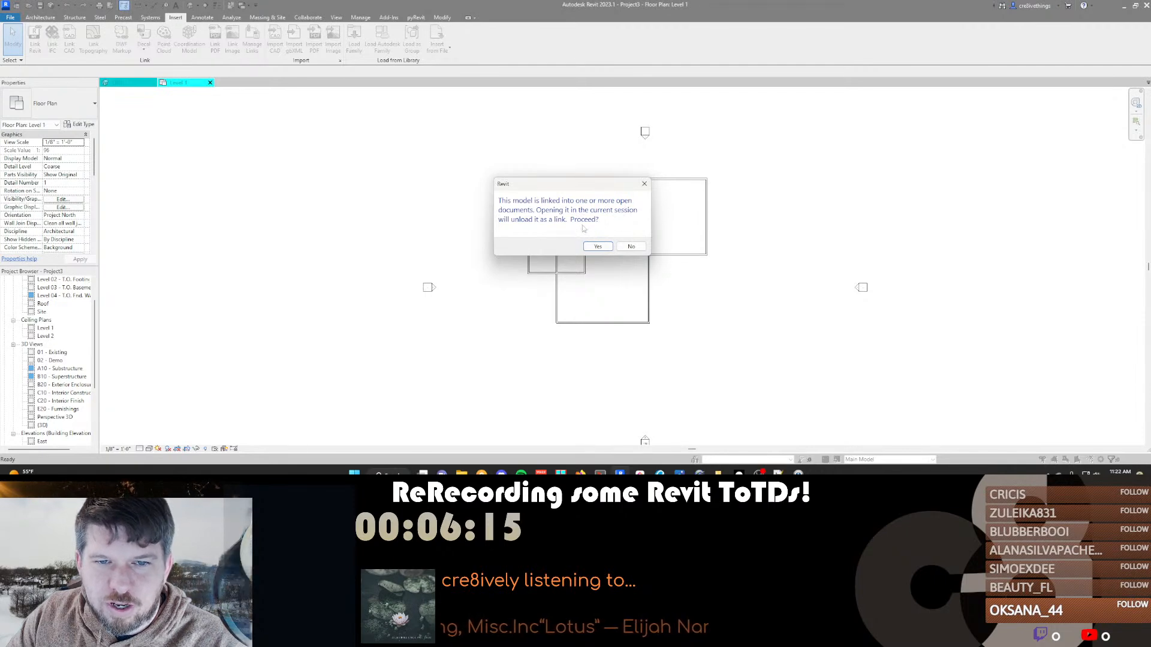
{"action": "left_click", "coordinate": [597, 246]}
{"action": "left_click", "coordinate": [594, 251]}
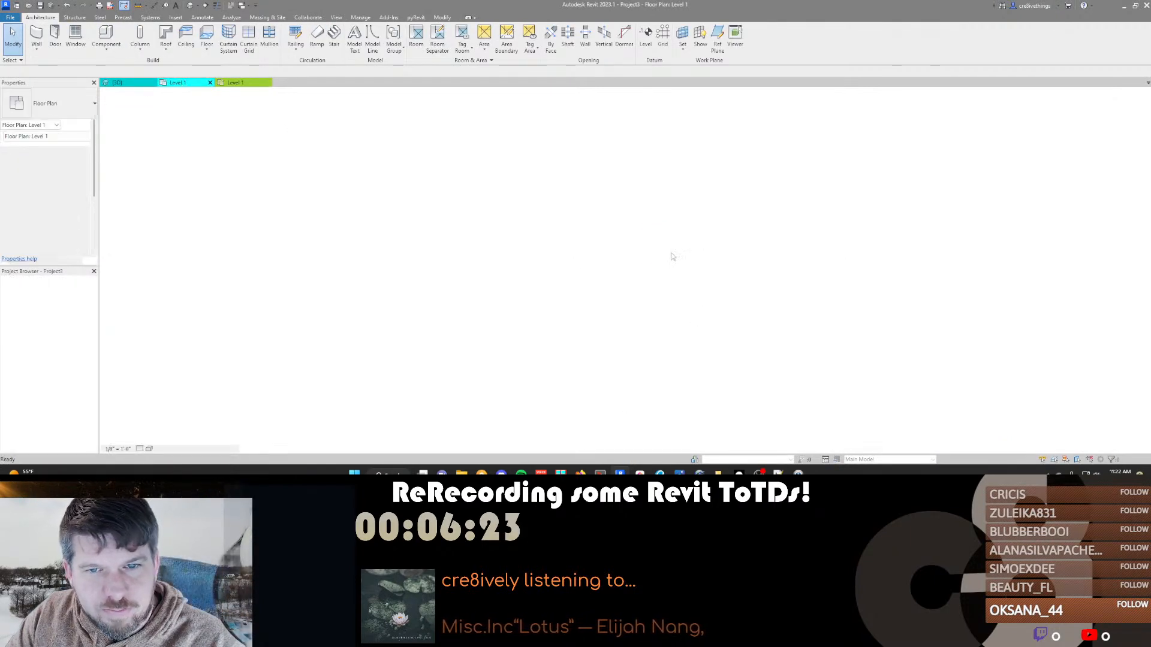
{"action": "left_click", "coordinate": [246, 83]}
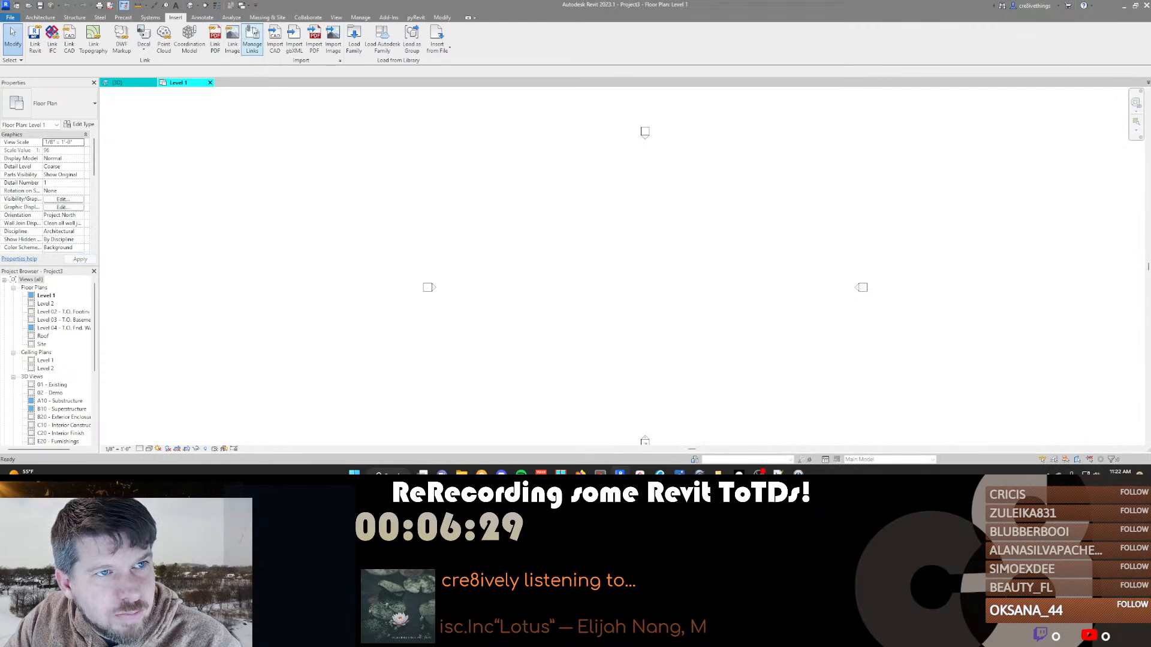
Reload the unloaded Sample for Linking.rvt link through Manage Links
{"action": "left_click", "coordinate": [252, 42]}
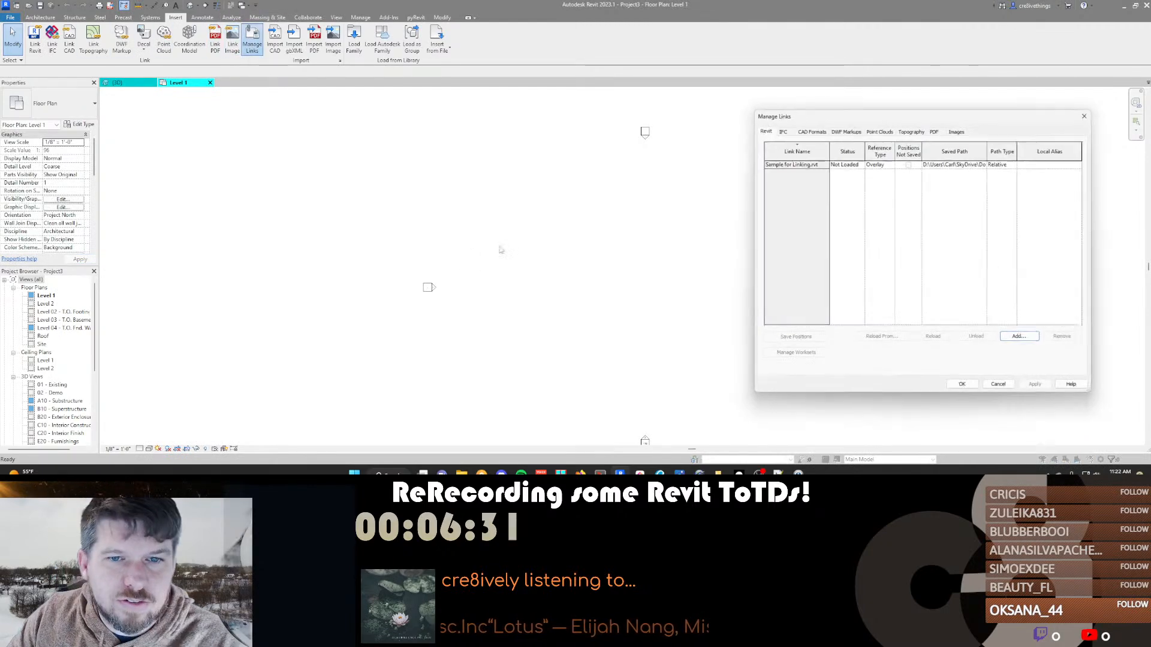
{"action": "left_click", "coordinate": [849, 165]}
{"action": "left_click", "coordinate": [933, 337]}
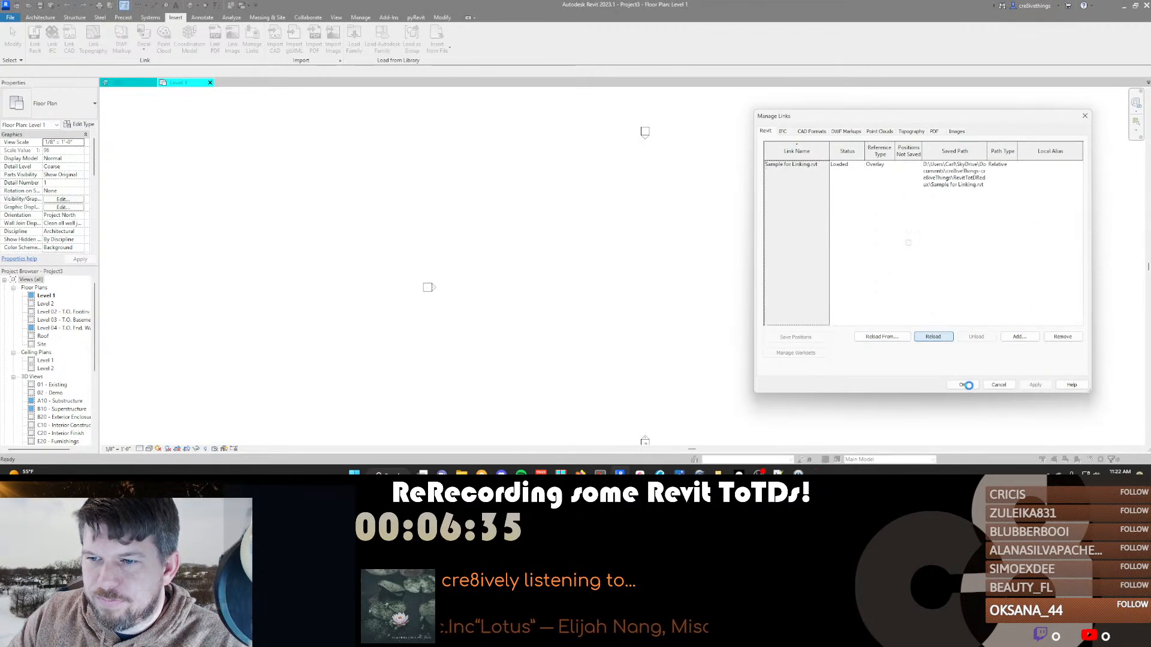
{"action": "left_click", "coordinate": [966, 384]}
{"action": "middle_click_drag", "start_coordinate": [613, 249], "coordinate": [523, 261]}
Launch a second, separate session of Revit 2023
{"action": "right_click", "coordinate": [620, 472]}
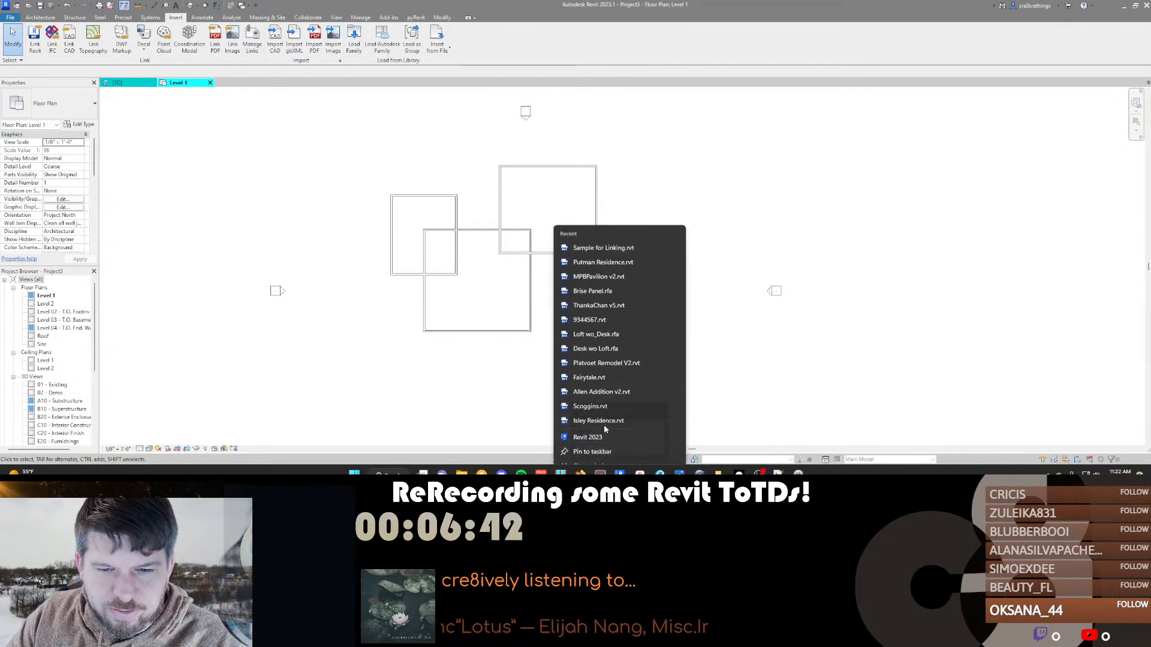
{"action": "right_click", "coordinate": [621, 472]}
{"action": "left_click", "coordinate": [596, 424]}
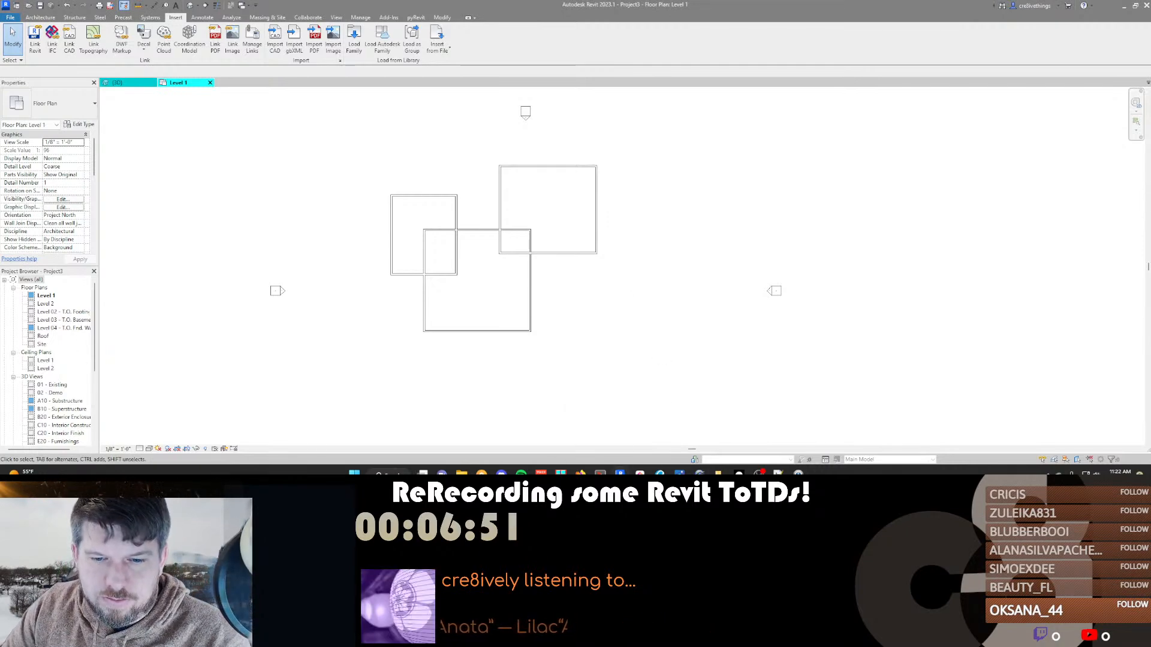
{"action": "scroll", "coordinate": [528, 279], "scroll_direction": "down", "scroll_amount": 1}
{"action": "scroll", "coordinate": [526, 282], "scroll_direction": "up", "scroll_amount": 2}
{"action": "scroll", "coordinate": [478, 296], "scroll_direction": "down", "scroll_amount": 2}
{"action": "scroll", "coordinate": [402, 307], "scroll_direction": "down", "scroll_amount": 2}
{"action": "middle_click_drag", "start_coordinate": [432, 331], "coordinate": [393, 343]}
{"action": "scroll", "coordinate": [341, 325], "scroll_direction": "up", "scroll_amount": 2}
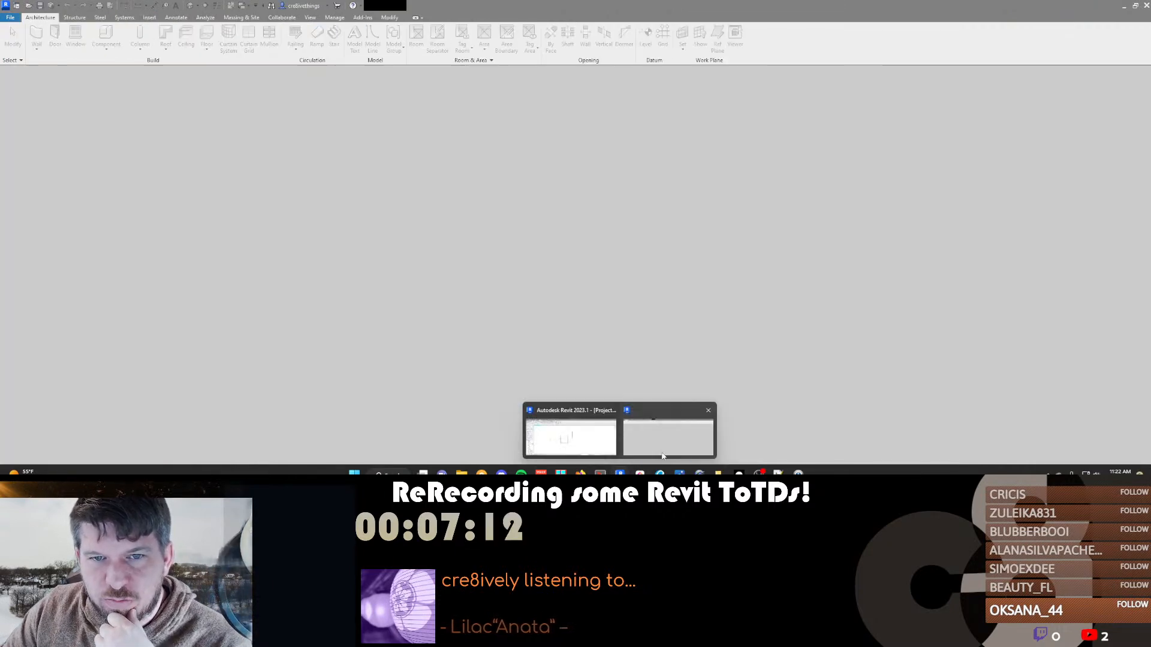
Switch to the new Revit session and open Sample for Linking from the recent models
{"action": "left_click", "coordinate": [669, 432]}
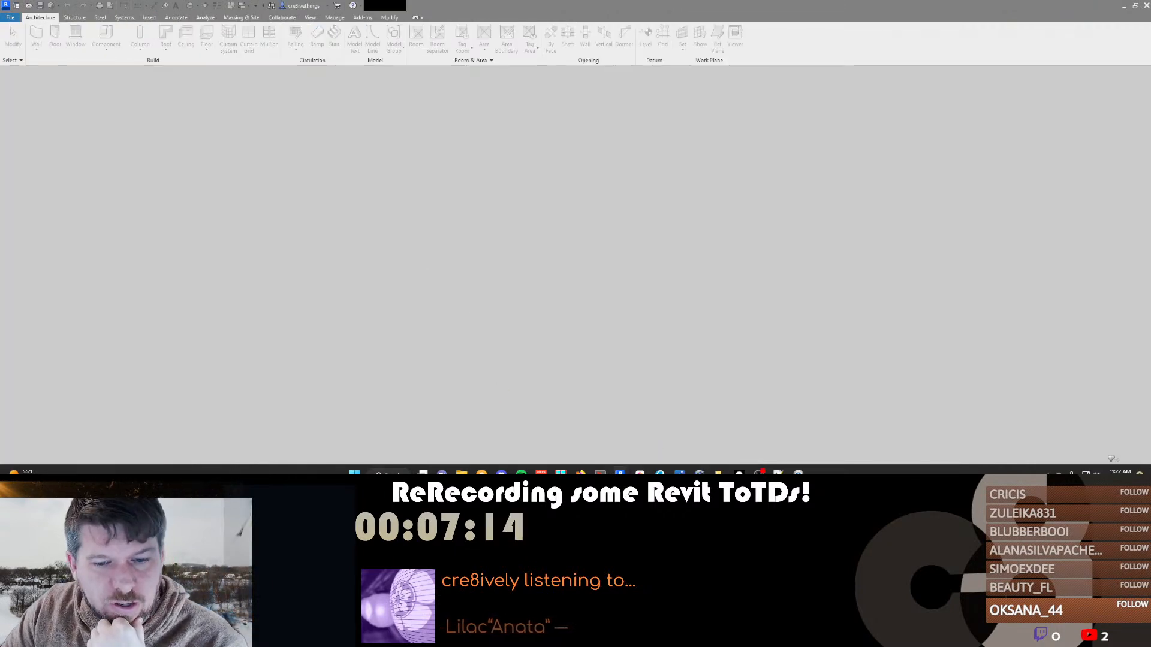
{"action": "mouse_move", "coordinate": [620, 471]}
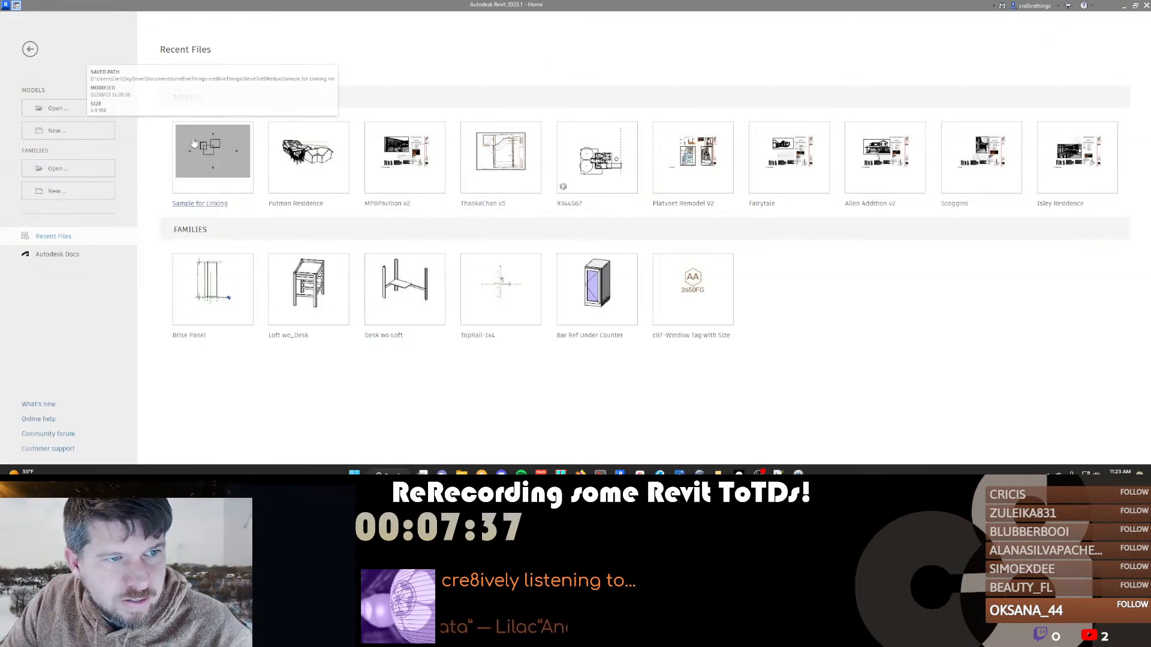
{"action": "left_click", "coordinate": [228, 176]}
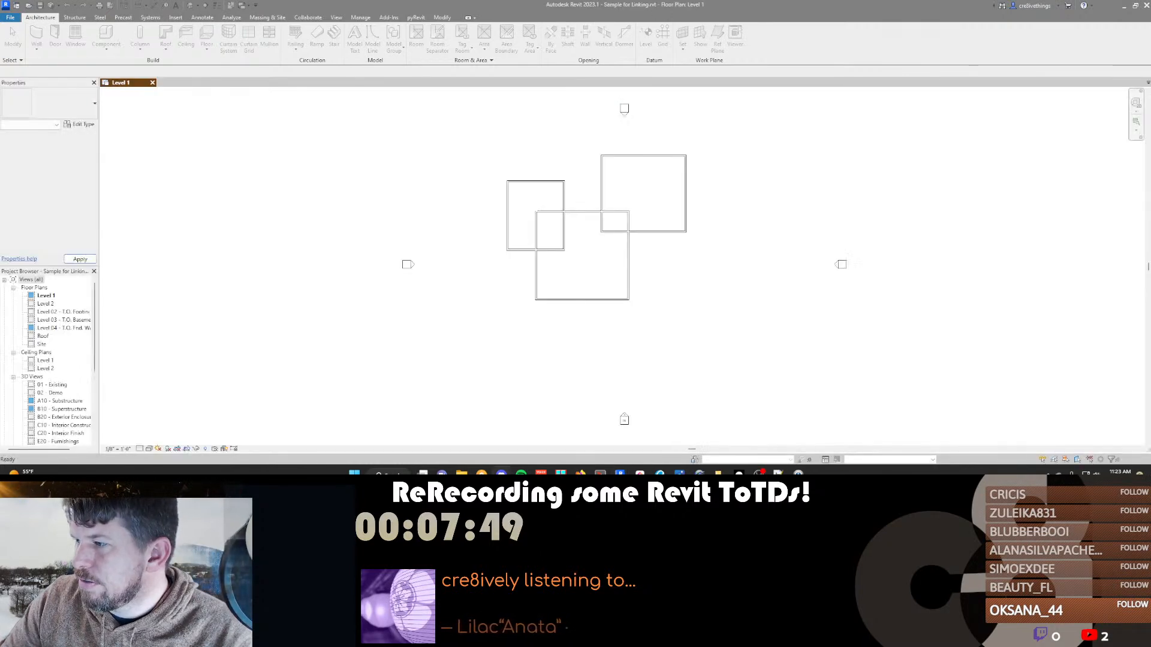
{"action": "middle_click_drag", "start_coordinate": [588, 238], "coordinate": [541, 264]}
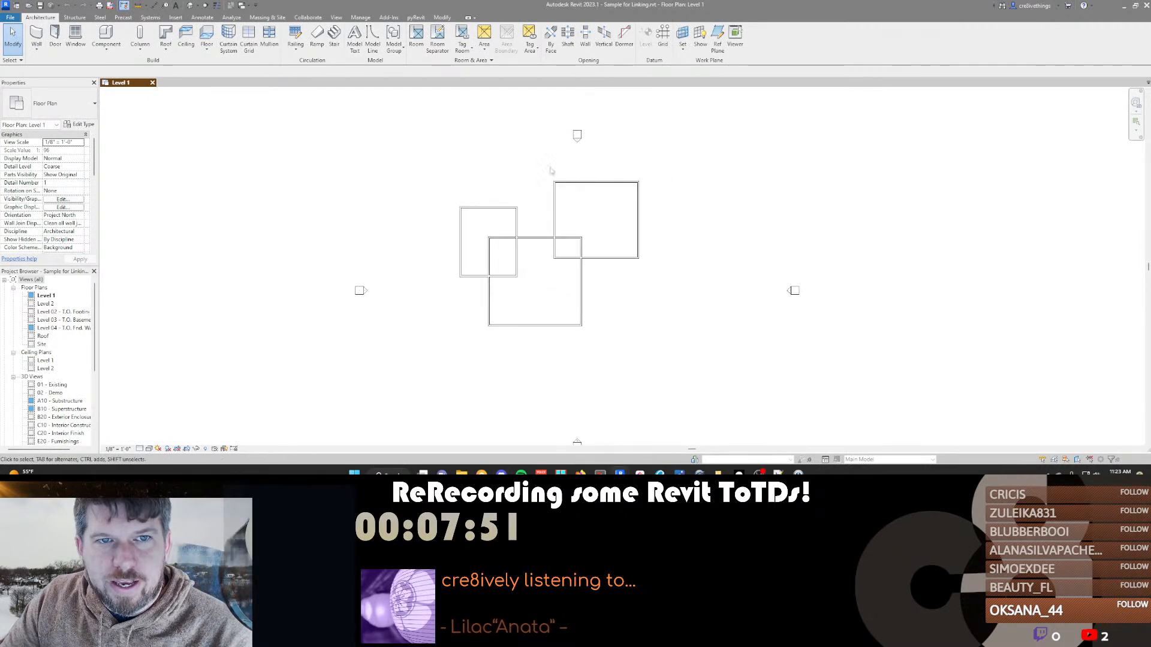
{"action": "scroll", "coordinate": [372, 178], "scroll_direction": "down", "scroll_amount": 1}
Tile the Sample for Linking and Project3 sessions side by side, with each Level 1 plan fitted to its window
{"action": "left_click_drag", "start_coordinate": [785, 11], "coordinate": [1149, 155]}
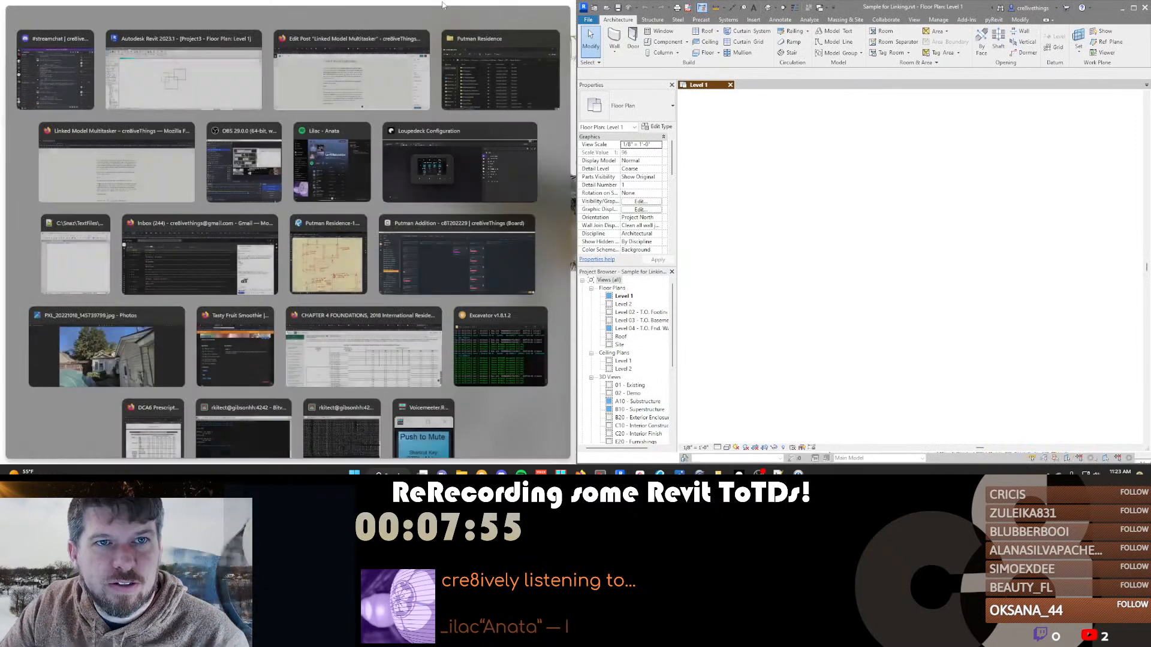
{"action": "left_click", "coordinate": [180, 75]}
{"action": "middle_click_drag", "start_coordinate": [949, 246], "coordinate": [742, 263]}
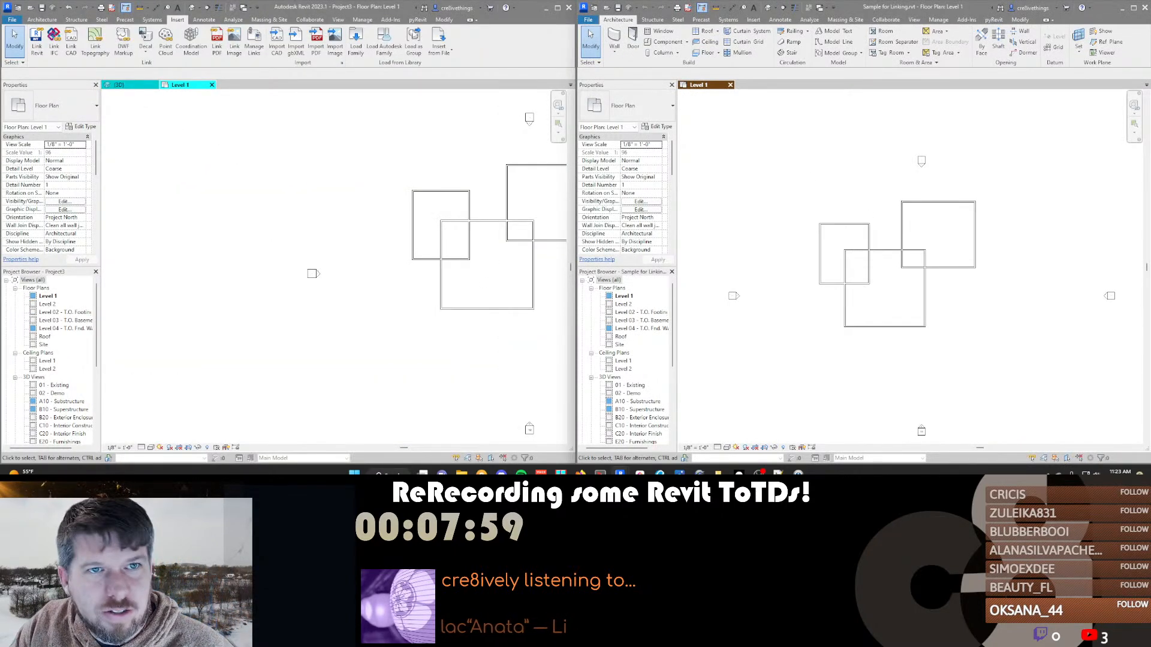
{"action": "middle_click_drag", "start_coordinate": [494, 264], "coordinate": [336, 258]}
{"action": "middle_click", "coordinate": [337, 258]}
{"action": "middle_click", "coordinate": [337, 258]}
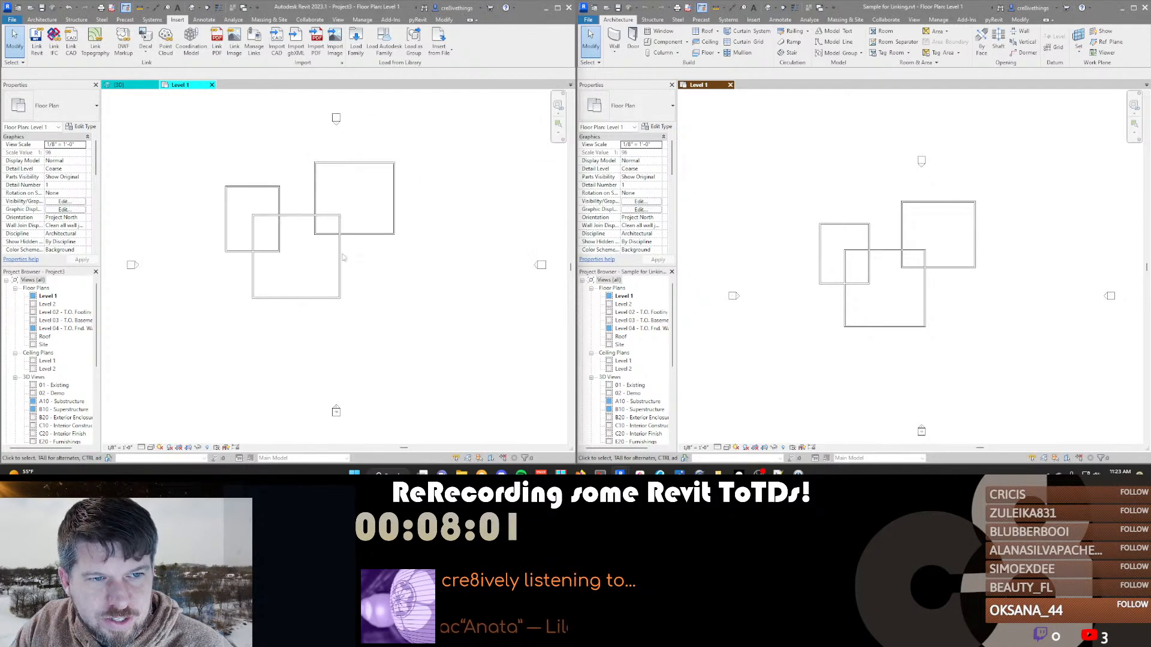
{"action": "middle_click", "coordinate": [1022, 290]}
{"action": "middle_click", "coordinate": [1022, 289]}
Delete the four connected walls of the upper-right rectangle in the Sample for Linking model
{"action": "key", "text": "Tab"}
{"action": "left_click", "coordinate": [891, 198]}
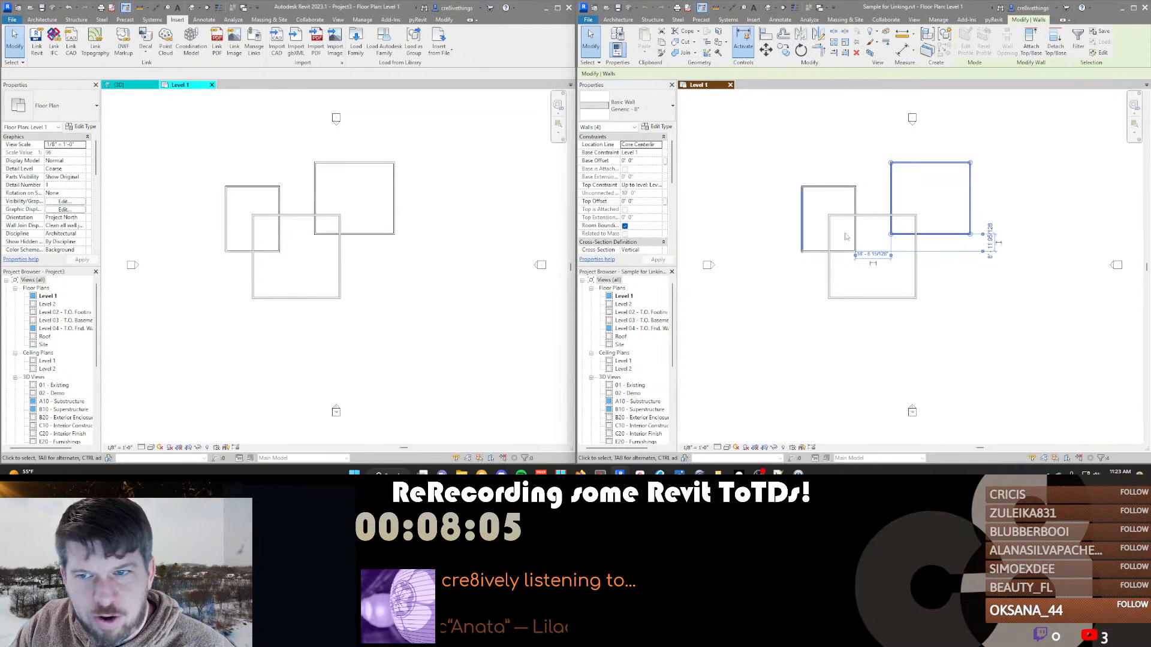
{"action": "left_click", "coordinate": [902, 195]}
{"action": "key", "text": "Tab"}
{"action": "left_click", "coordinate": [893, 187]}
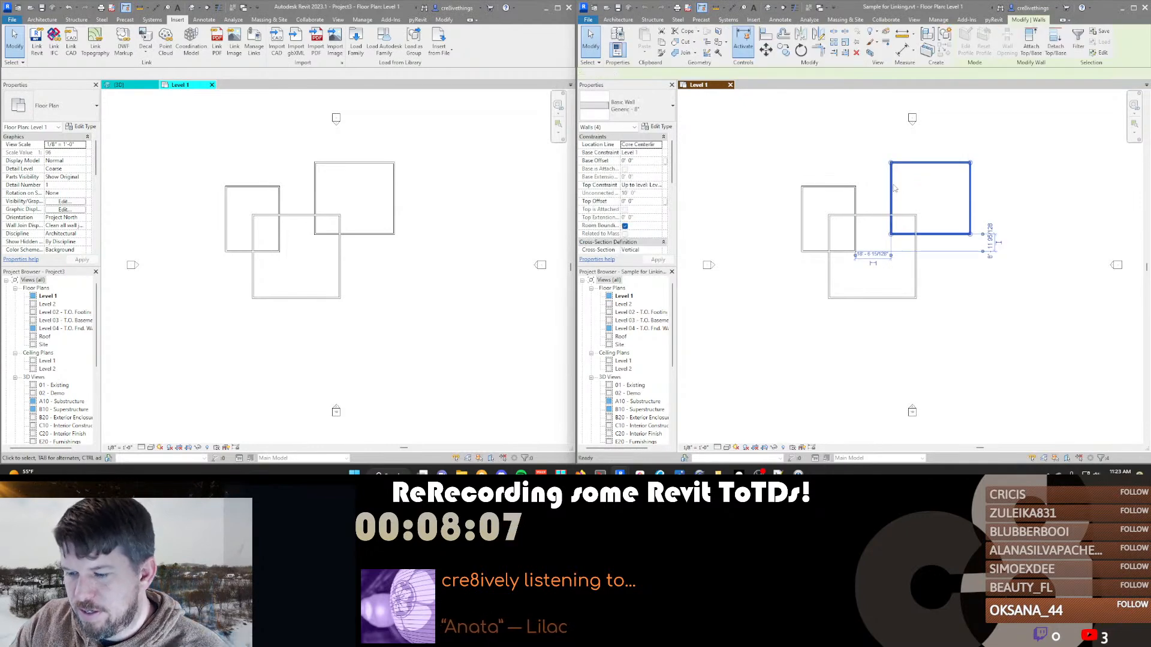
{"action": "key", "text": "Delete"}
Draw a circular Generic - 8" wall centred on the upper-right corner of the large rectangle in Sample for Linking
{"action": "key", "text": "w"}
{"action": "key", "text": "a"}
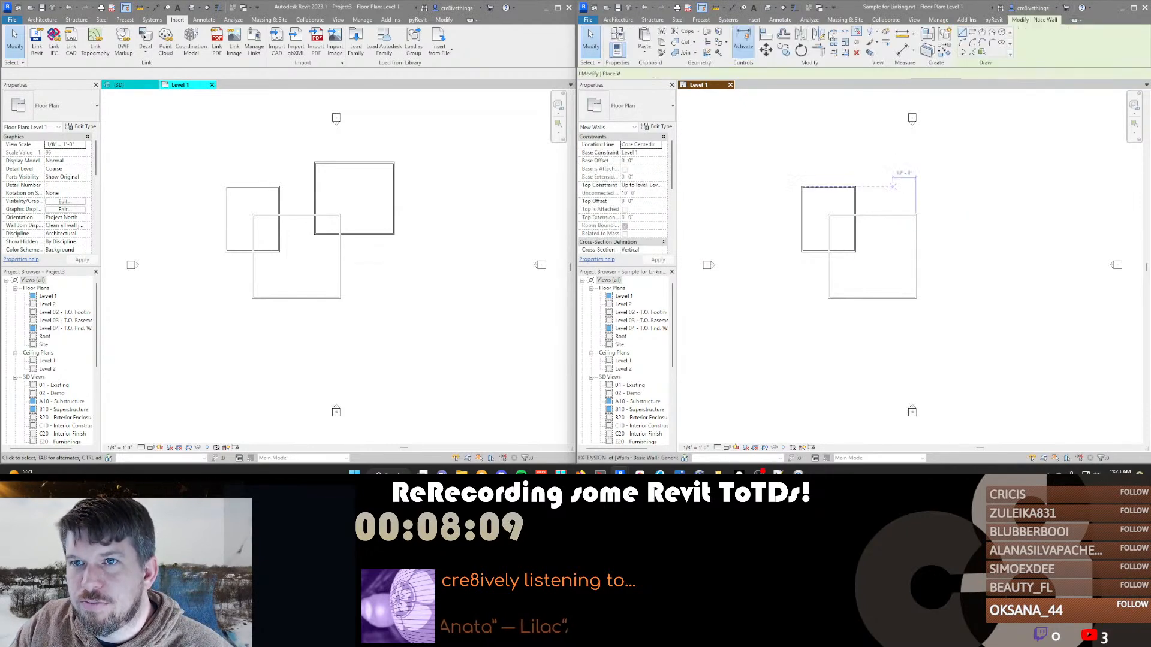
{"action": "left_click", "coordinate": [916, 215]}
{"action": "left_click", "coordinate": [949, 189]}
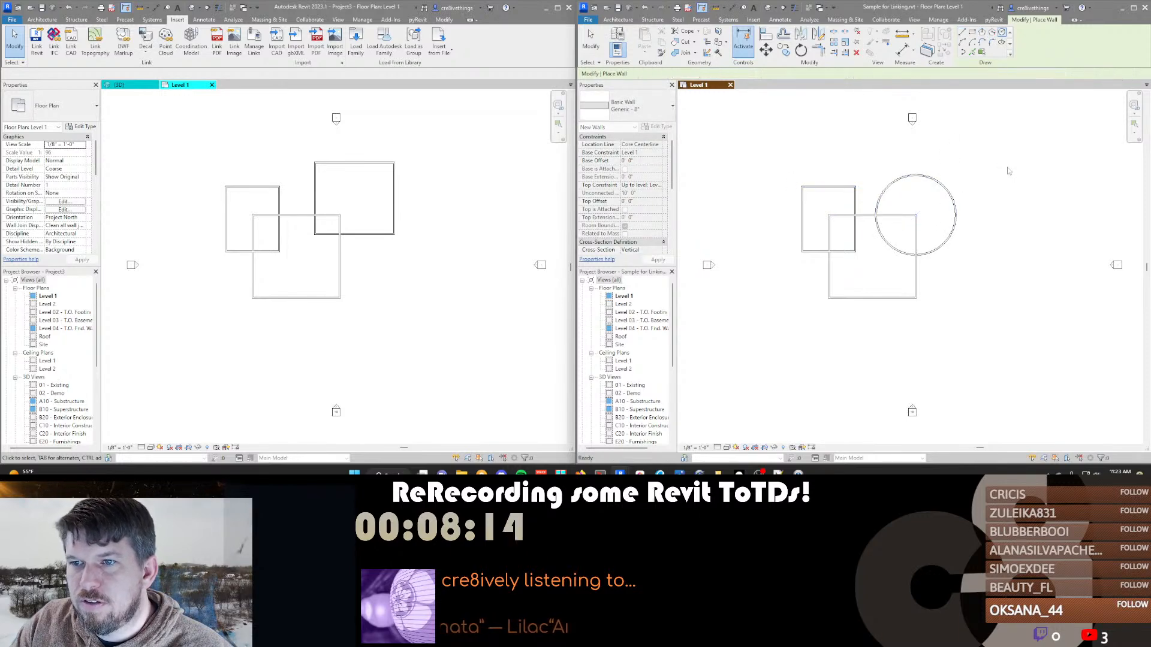
{"action": "key", "text": "Escape"}
{"action": "key", "text": "Escape"}
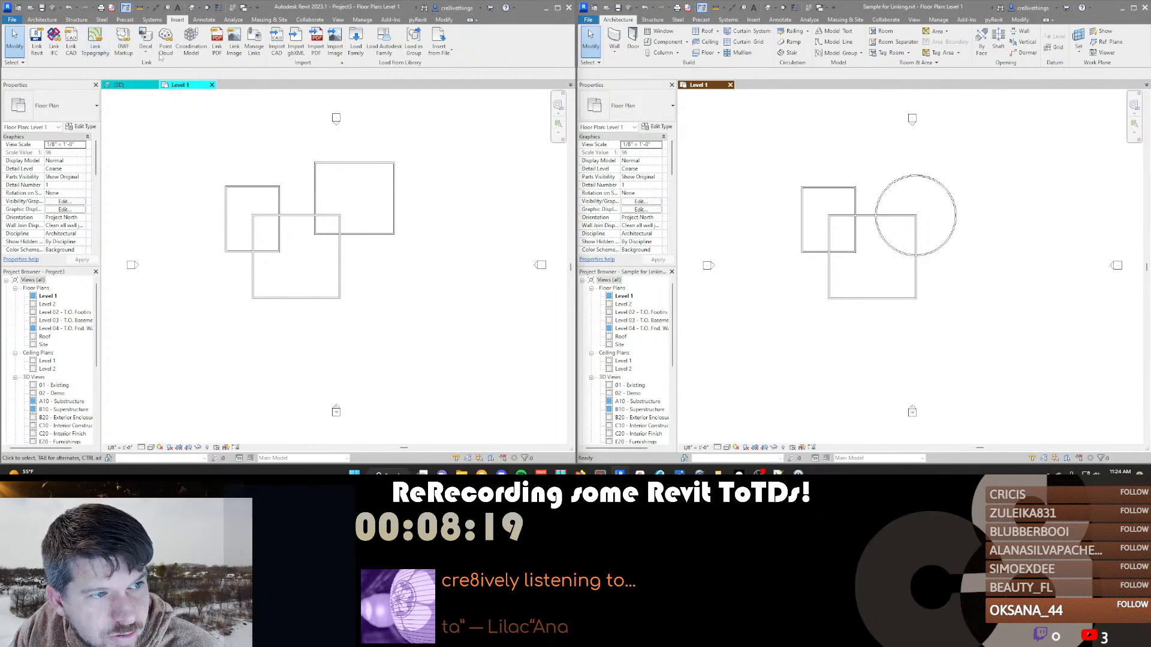
Reload the Sample for Linking.rvt link in the Project3 session
{"action": "scroll", "coordinate": [54, 390], "scroll_direction": "down", "scroll_amount": 4}
{"action": "scroll", "coordinate": [54, 391], "scroll_direction": "down", "scroll_amount": 2}
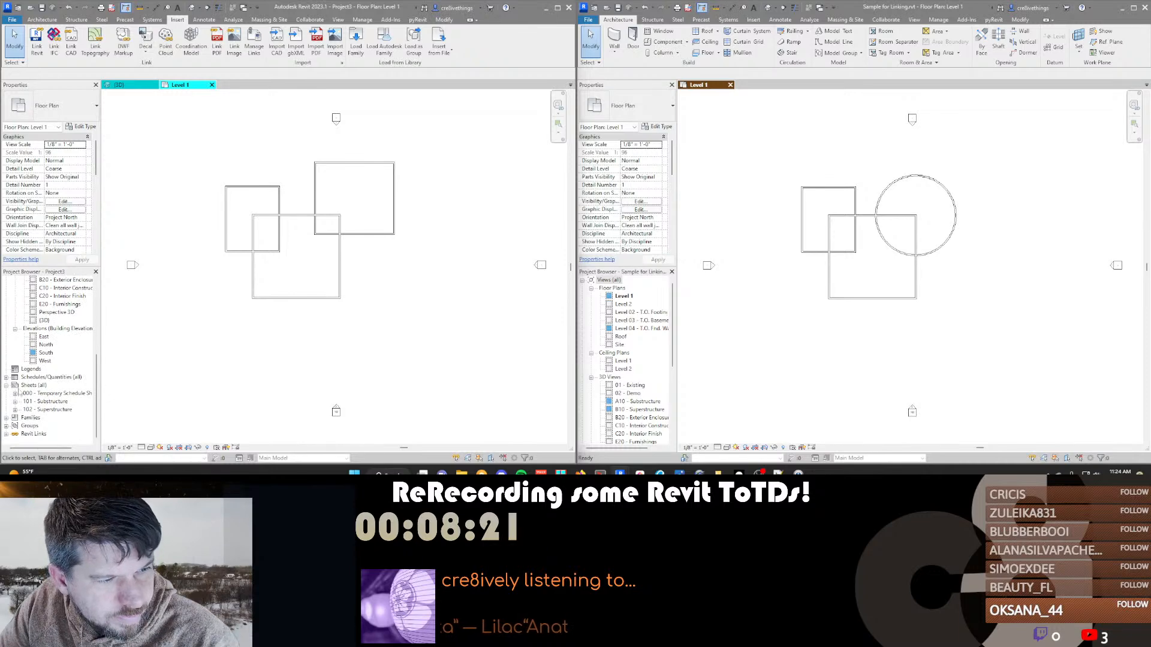
{"action": "left_click", "coordinate": [6, 434]}
{"action": "left_click", "coordinate": [55, 433]}
{"action": "right_click", "coordinate": [54, 433]}
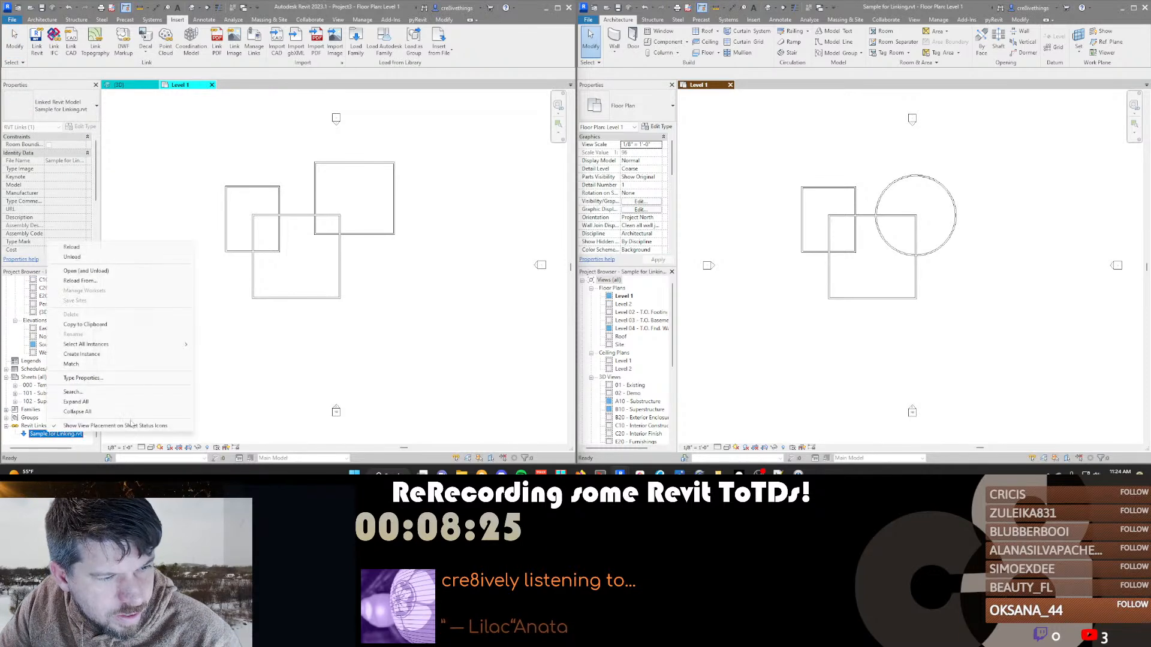
{"action": "left_click", "coordinate": [85, 271]}
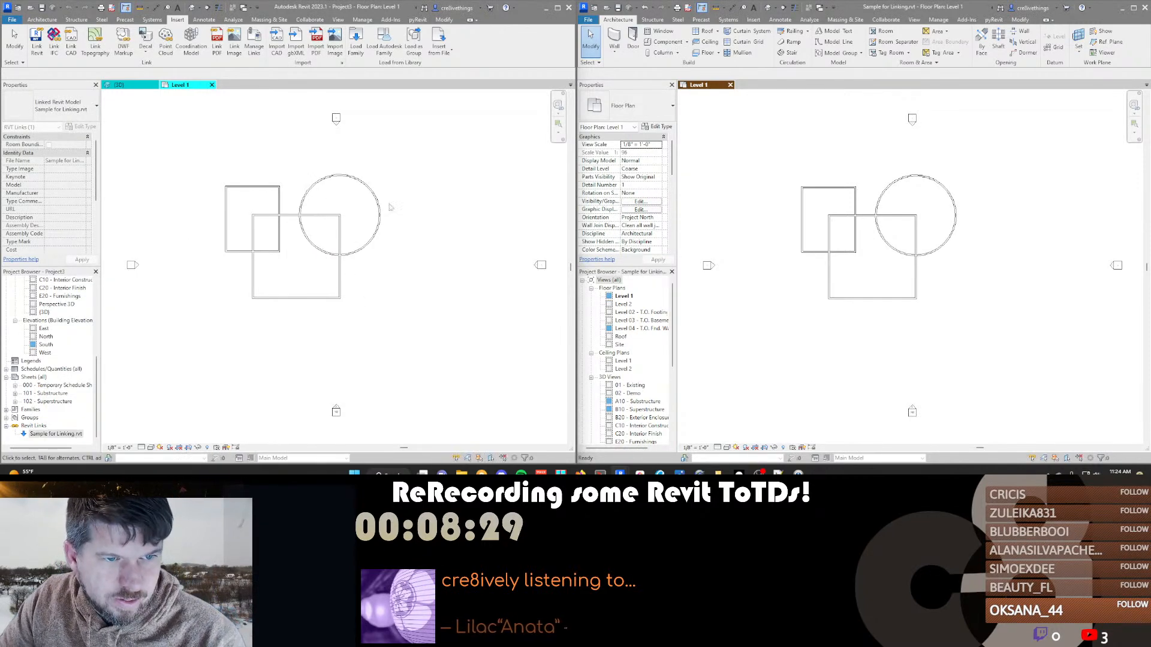
{"action": "left_click", "coordinate": [336, 203]}
Add aligned dimensions for the height and width of the large linked rectangle in Project3's Level 1 plan
{"action": "scroll", "coordinate": [340, 171], "scroll_direction": "up", "scroll_amount": 1}
{"action": "scroll", "coordinate": [558, 228], "scroll_direction": "up", "scroll_amount": 1}
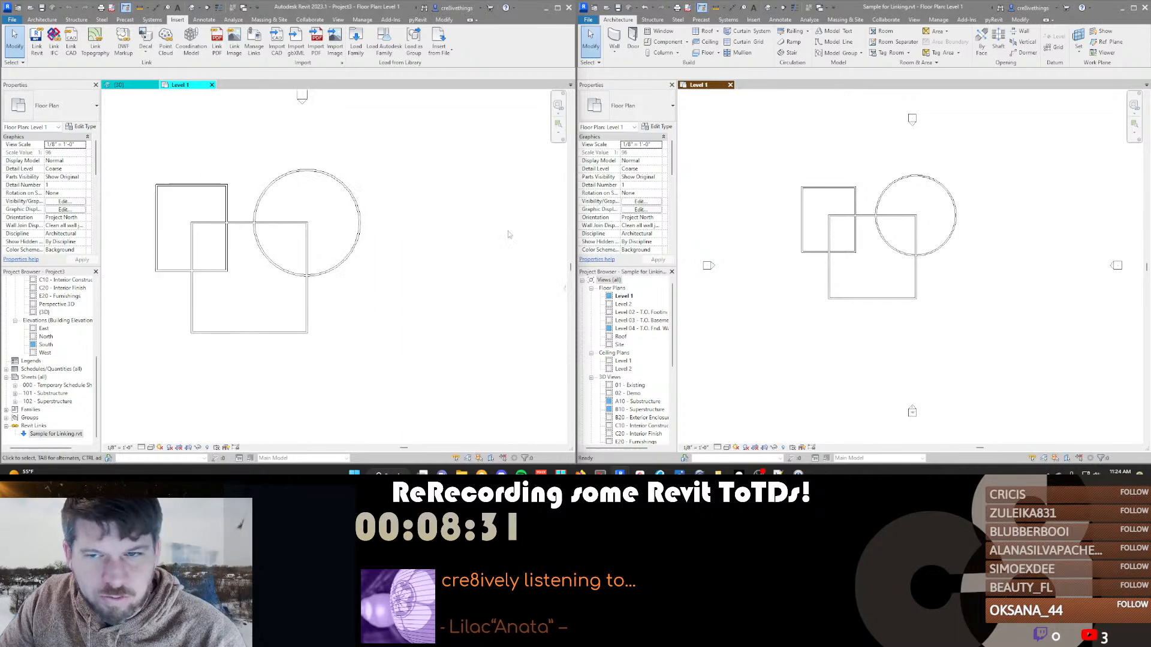
{"action": "middle_click_drag", "start_coordinate": [217, 245], "coordinate": [309, 200]}
{"action": "scroll", "coordinate": [310, 204], "scroll_direction": "up", "scroll_amount": 1}
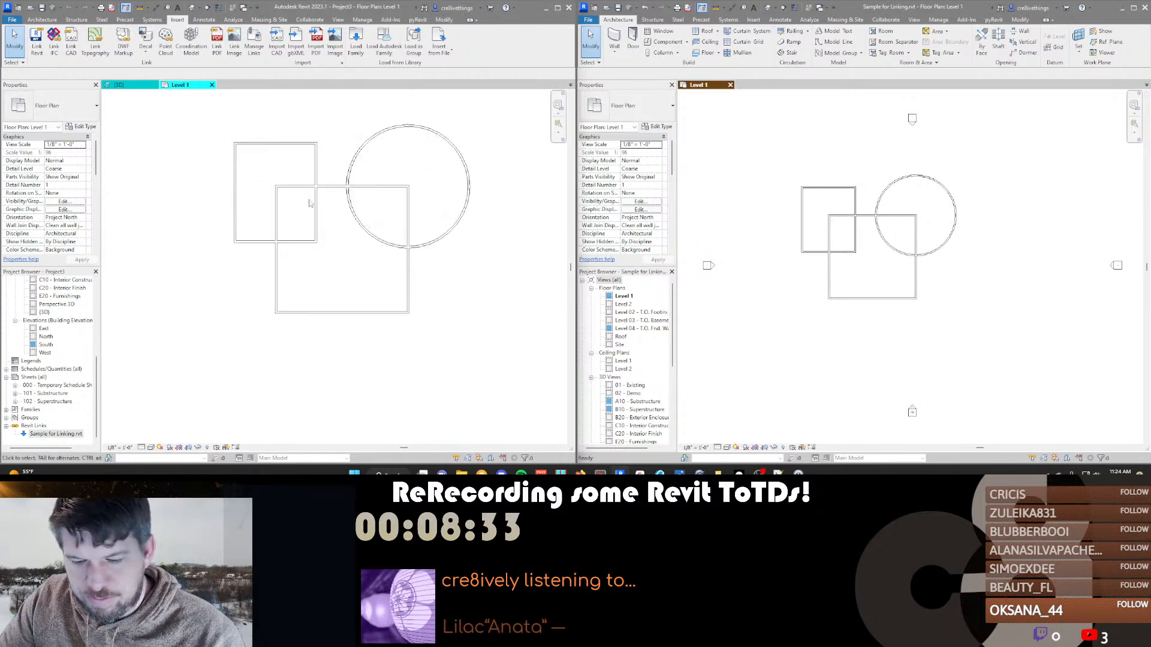
{"action": "key", "text": "d"}
{"action": "key", "text": "i"}
{"action": "left_click", "coordinate": [329, 186]}
{"action": "left_click", "coordinate": [344, 312]}
{"action": "left_click", "coordinate": [207, 339]}
{"action": "left_click", "coordinate": [275, 269]}
{"action": "left_click", "coordinate": [409, 287]}
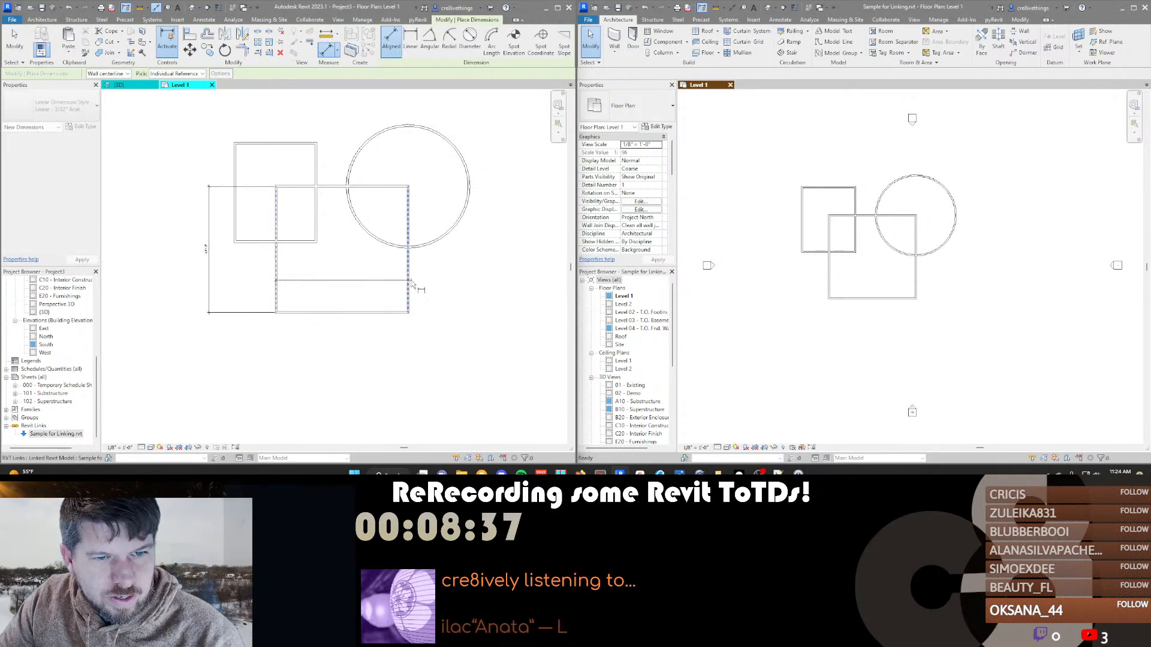
{"action": "left_click", "coordinate": [397, 337]}
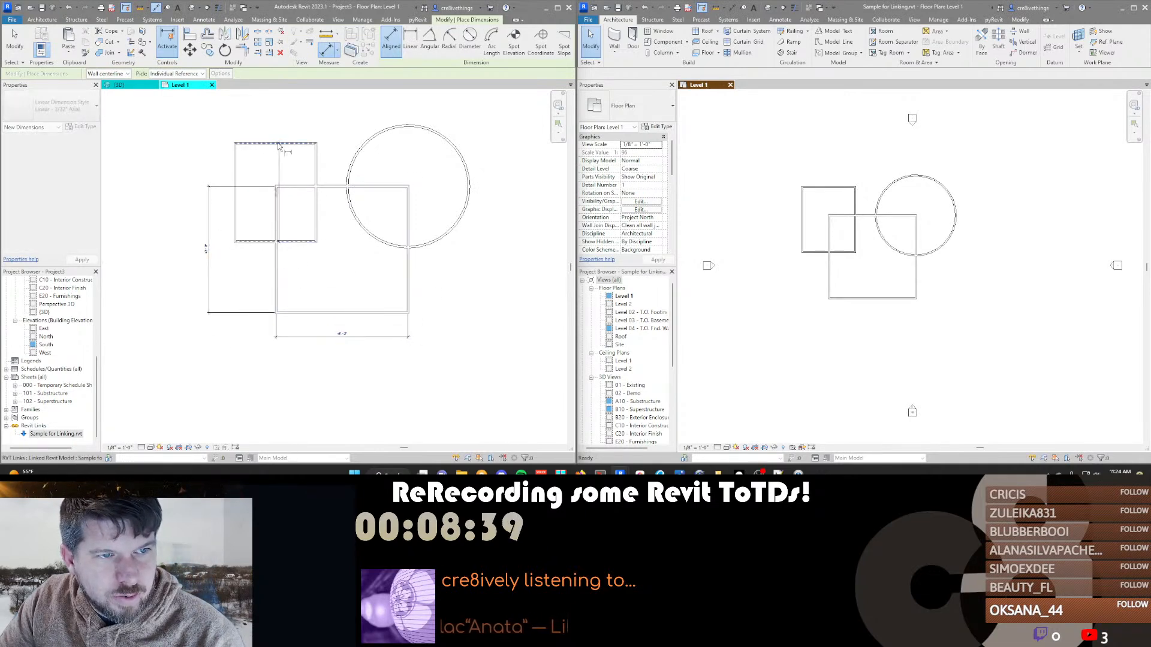
Dimension the height and width of the smaller, upper-left linked rectangle
{"action": "left_click", "coordinate": [220, 139]}
{"action": "left_click", "coordinate": [234, 180]}
{"action": "left_click", "coordinate": [317, 162]}
{"action": "left_click", "coordinate": [279, 95]}
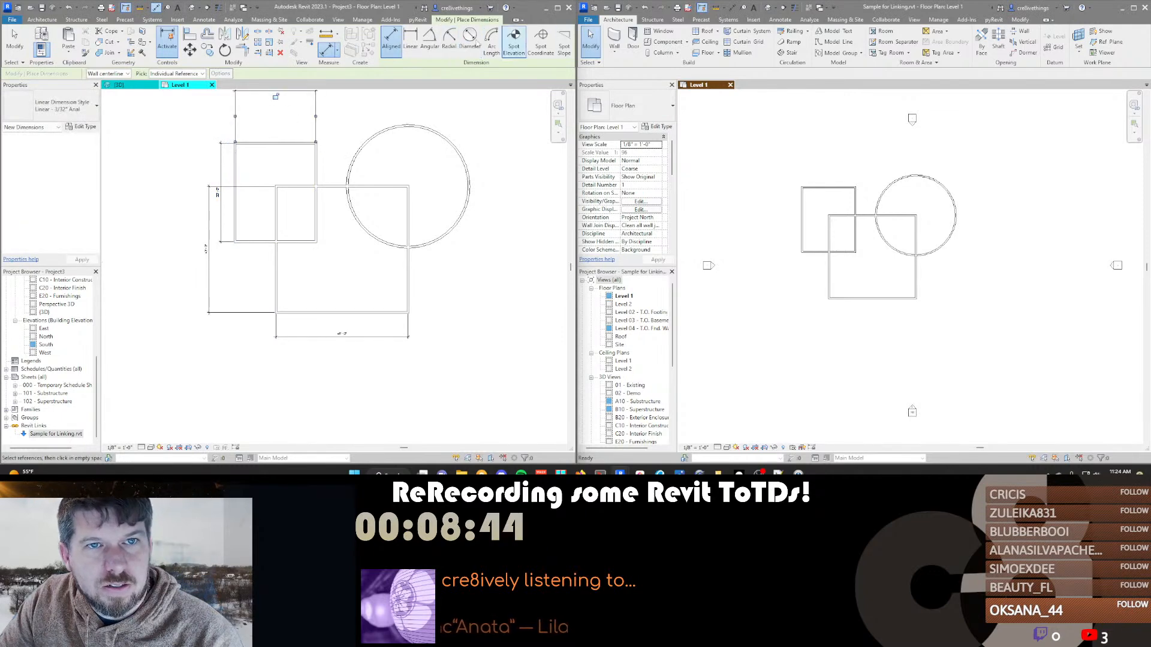
Add a radial dimension to the linked circular wall and end dimensioning
{"action": "left_click", "coordinate": [446, 138]}
{"action": "left_click", "coordinate": [420, 159]}
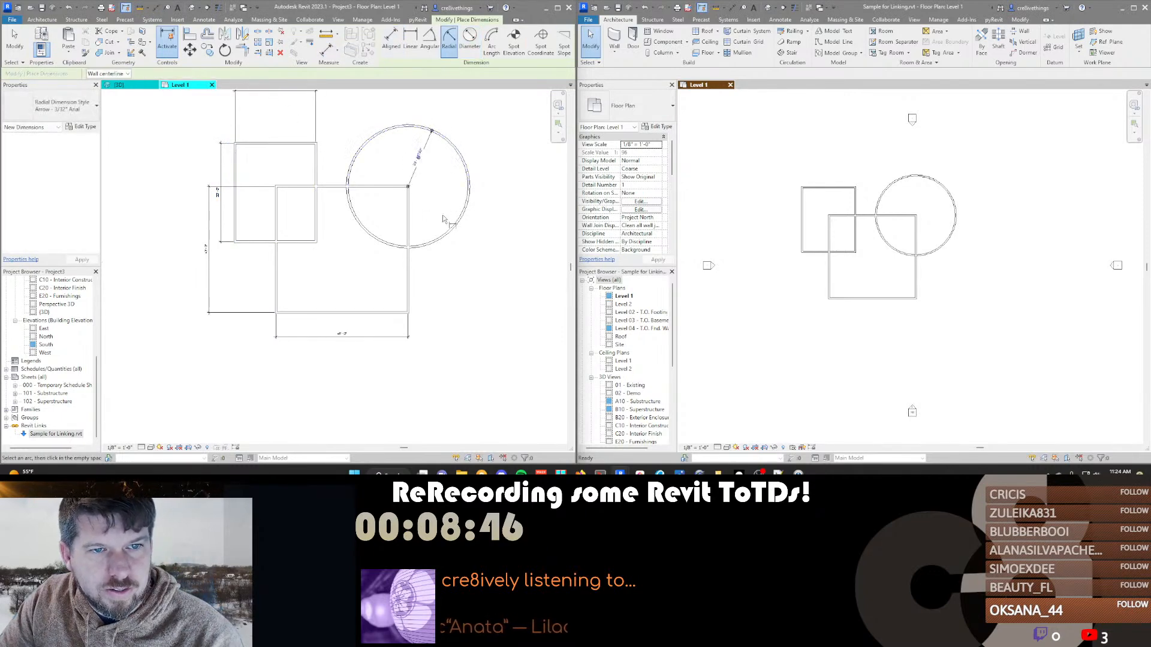
{"action": "scroll", "coordinate": [407, 152], "scroll_direction": "up", "scroll_amount": 1}
{"action": "middle_click_drag", "start_coordinate": [379, 121], "coordinate": [432, 174]}
{"action": "scroll", "coordinate": [431, 174], "scroll_direction": "down", "scroll_amount": 1}
{"action": "key", "text": "Escape"}
{"action": "middle_click_drag", "start_coordinate": [414, 224], "coordinate": [382, 204]}
Unload the Sample for Linking.rvt link from Project3, deleting the radial dimension that can no longer be formed
{"action": "right_click", "coordinate": [51, 436]}
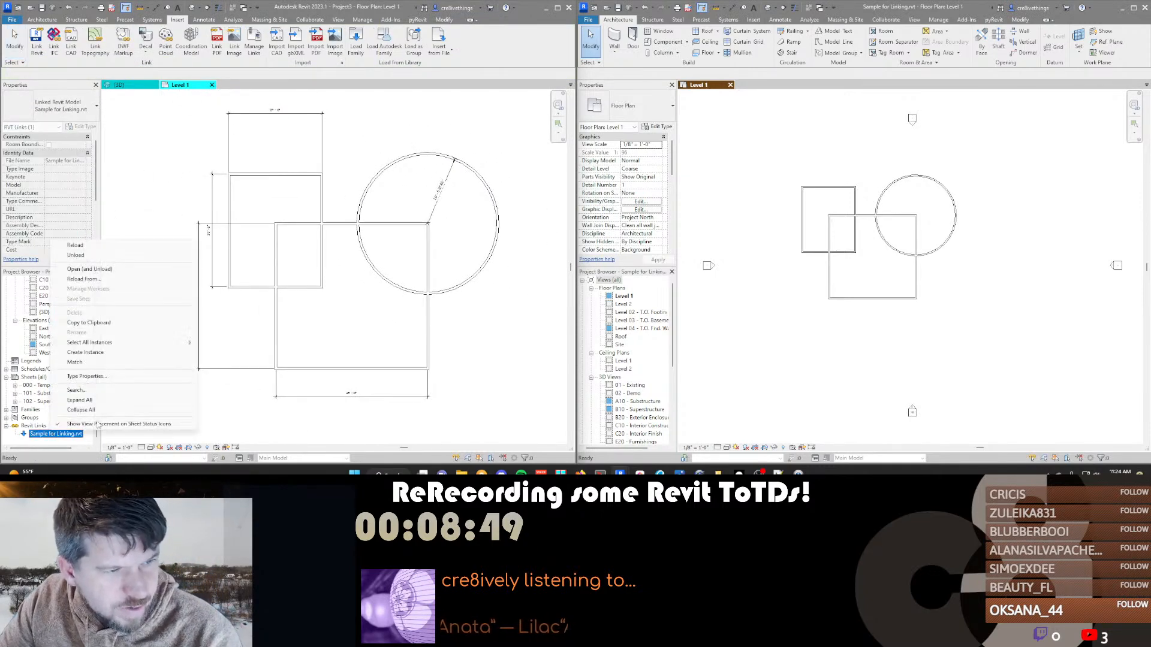
{"action": "left_click", "coordinate": [120, 270]}
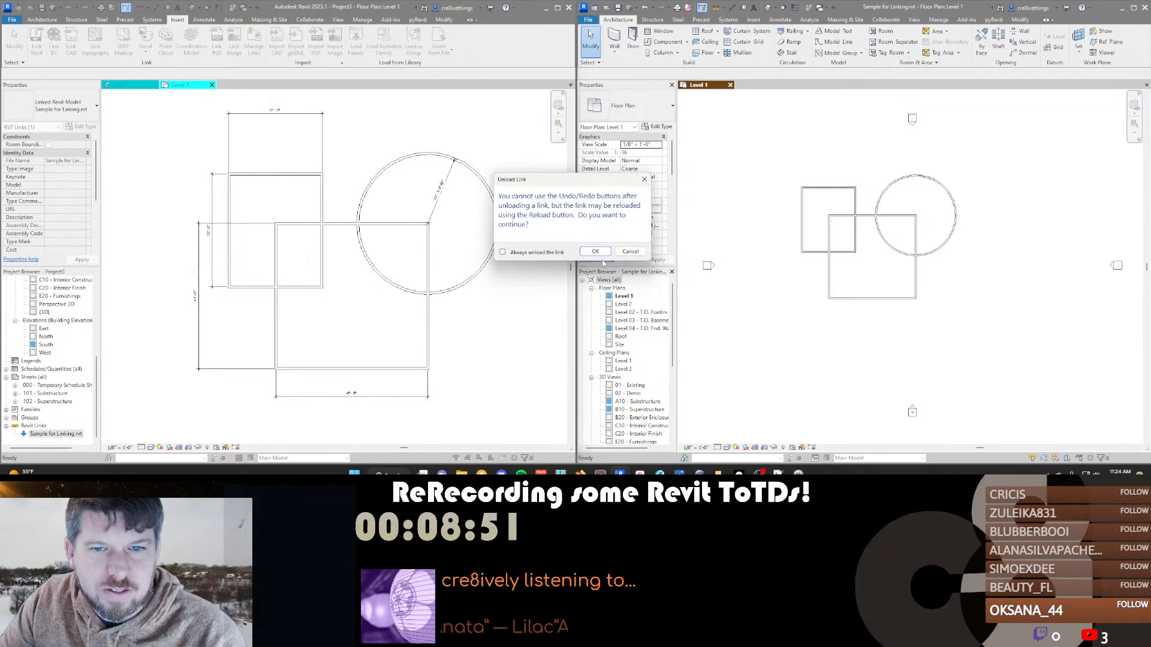
{"action": "left_click", "coordinate": [596, 252]}
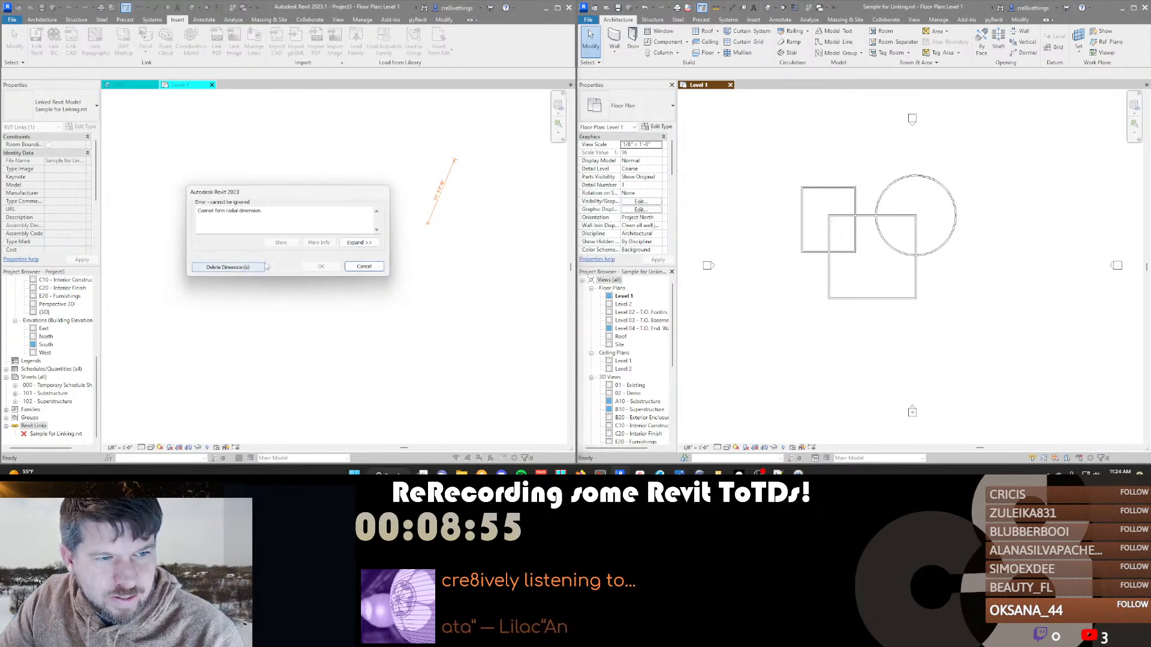
{"action": "left_click", "coordinate": [224, 267]}
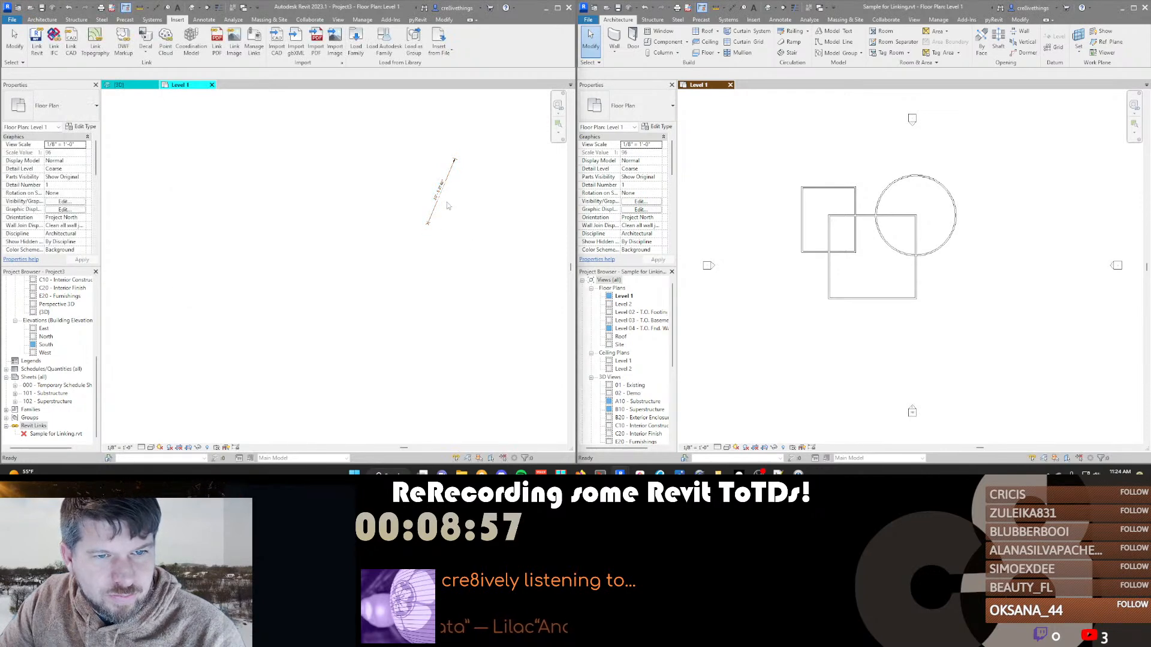
{"action": "scroll", "coordinate": [403, 211], "scroll_direction": "down", "scroll_amount": 1}
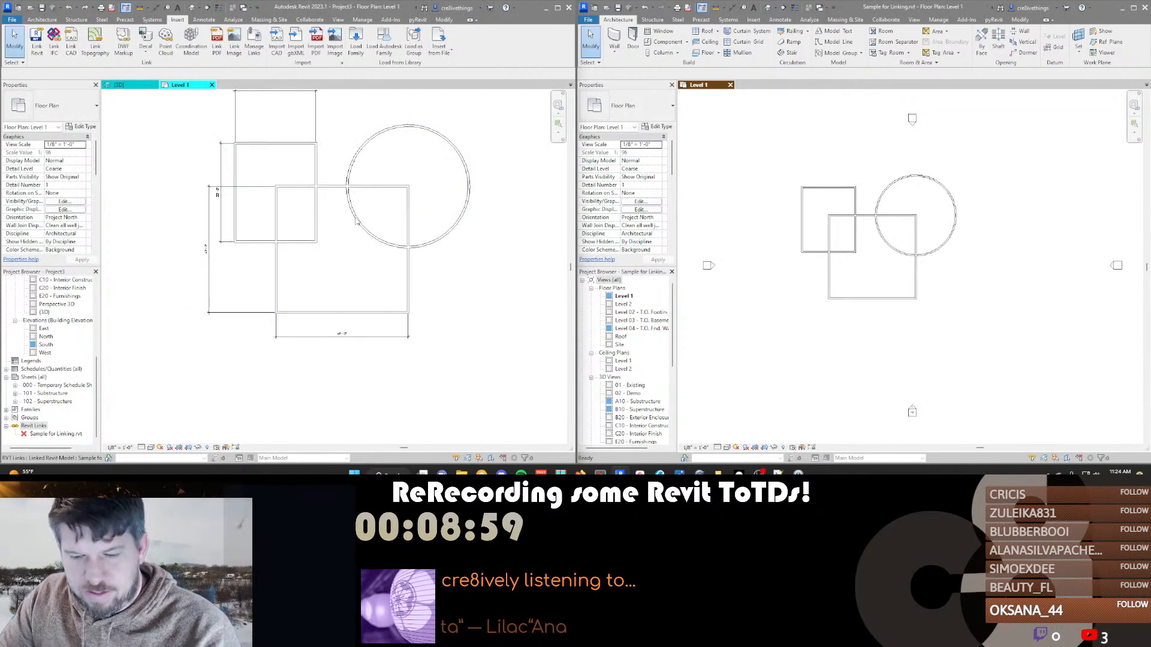
Delete the circular walls from the Sample for Linking model's Level 1 plan
{"action": "middle_click_drag", "start_coordinate": [339, 216], "coordinate": [358, 244]}
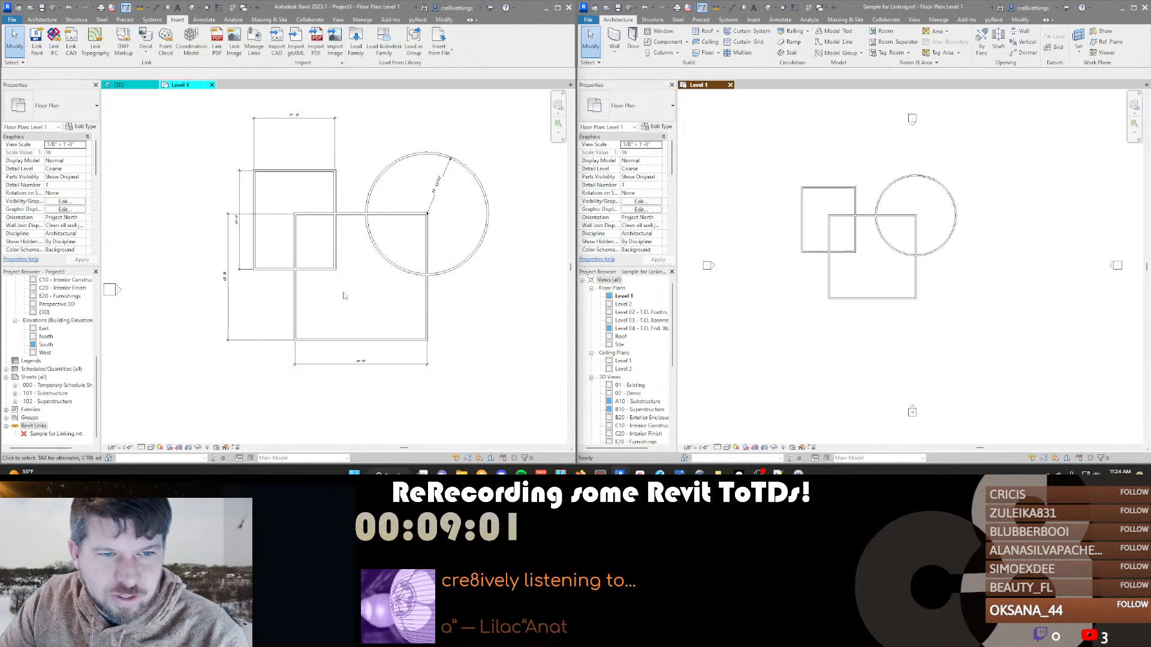
{"action": "key", "text": "Tab"}
{"action": "left_click", "coordinate": [896, 184]}
{"action": "scroll", "coordinate": [830, 300], "scroll_direction": "up", "scroll_amount": 1}
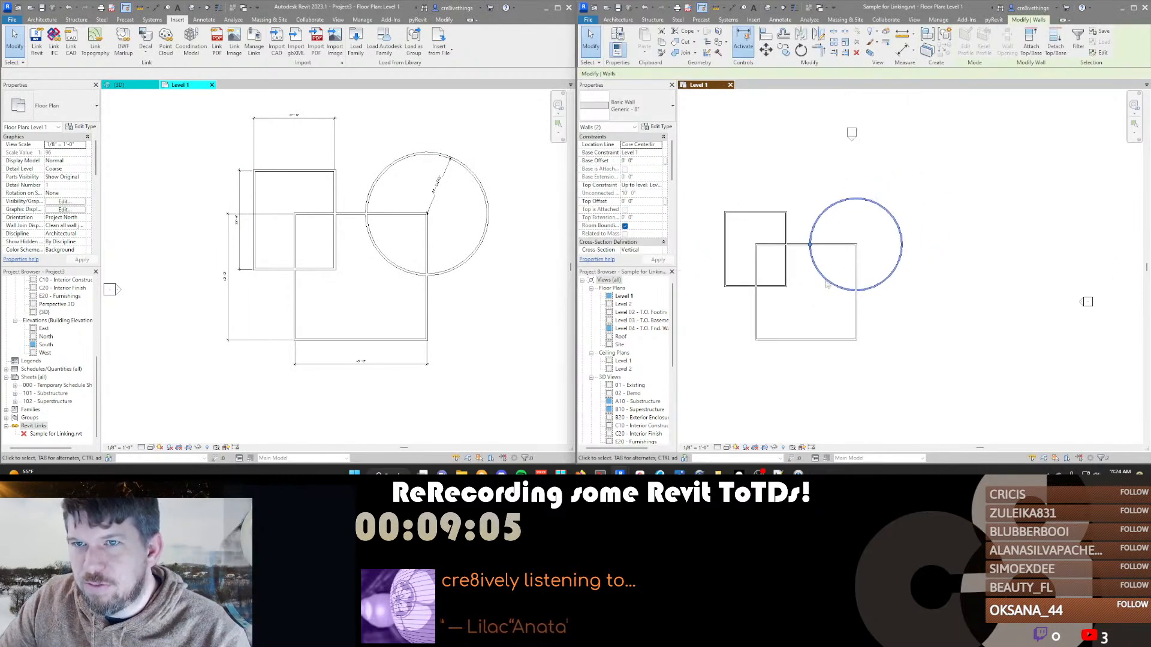
{"action": "key", "text": "Delete"}
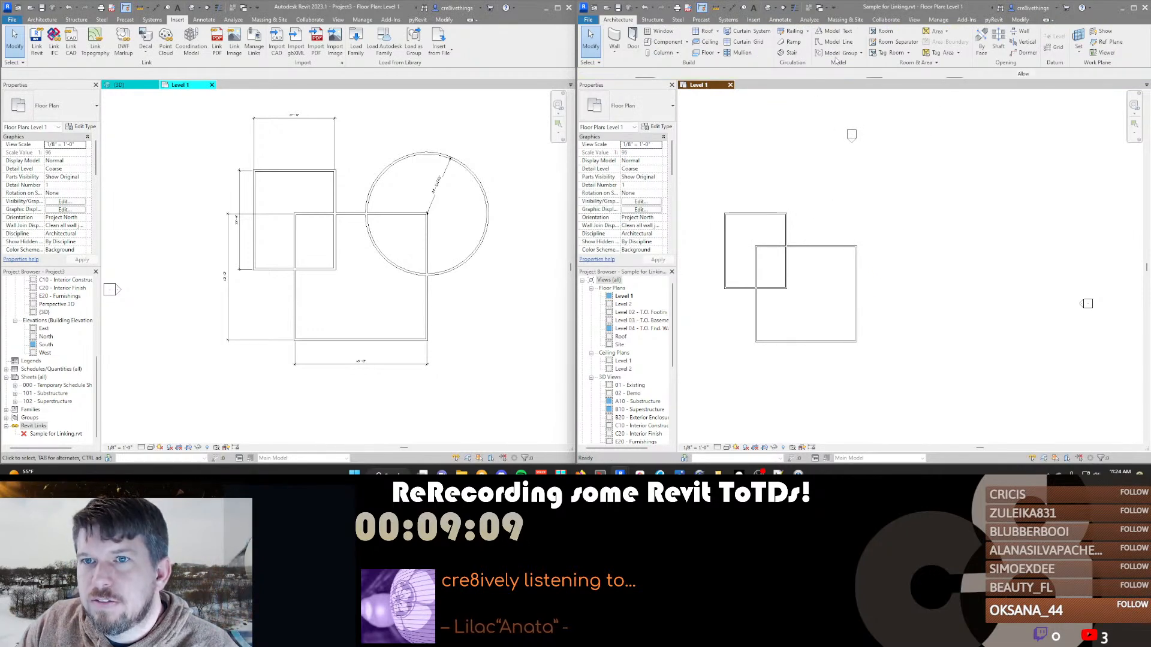
Draw a rectangular wall loop in the linked model where the circle was, overlapping the large rectangle's upper-right corner
{"action": "key", "text": "w"}
{"action": "key", "text": "a"}
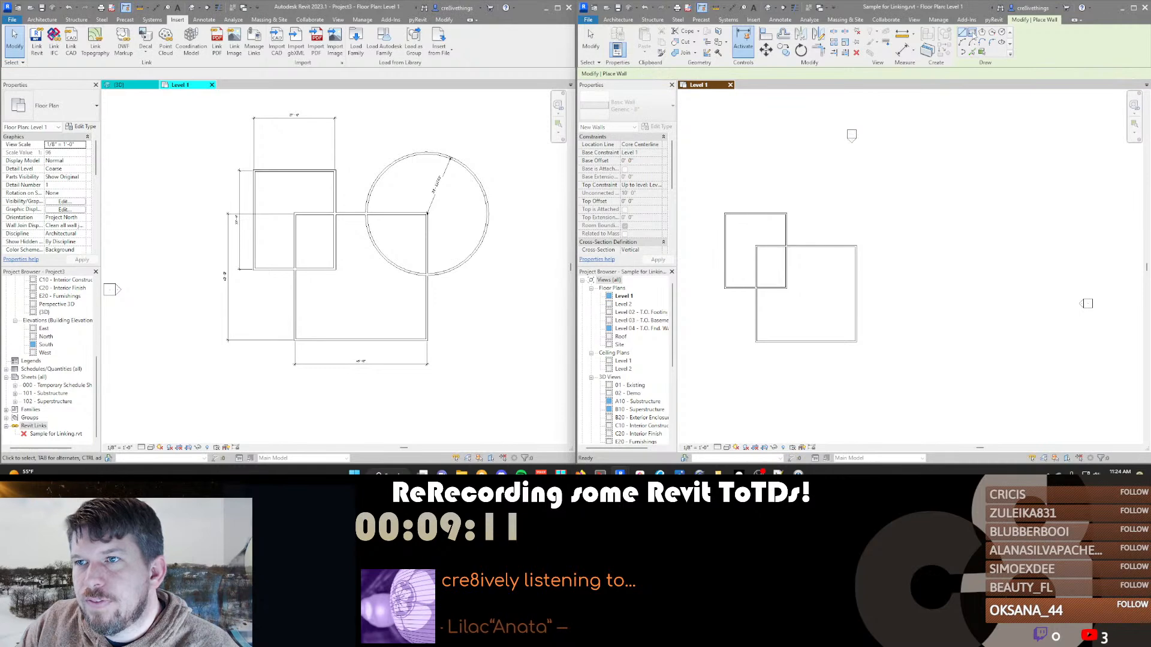
{"action": "left_click", "coordinate": [820, 207]}
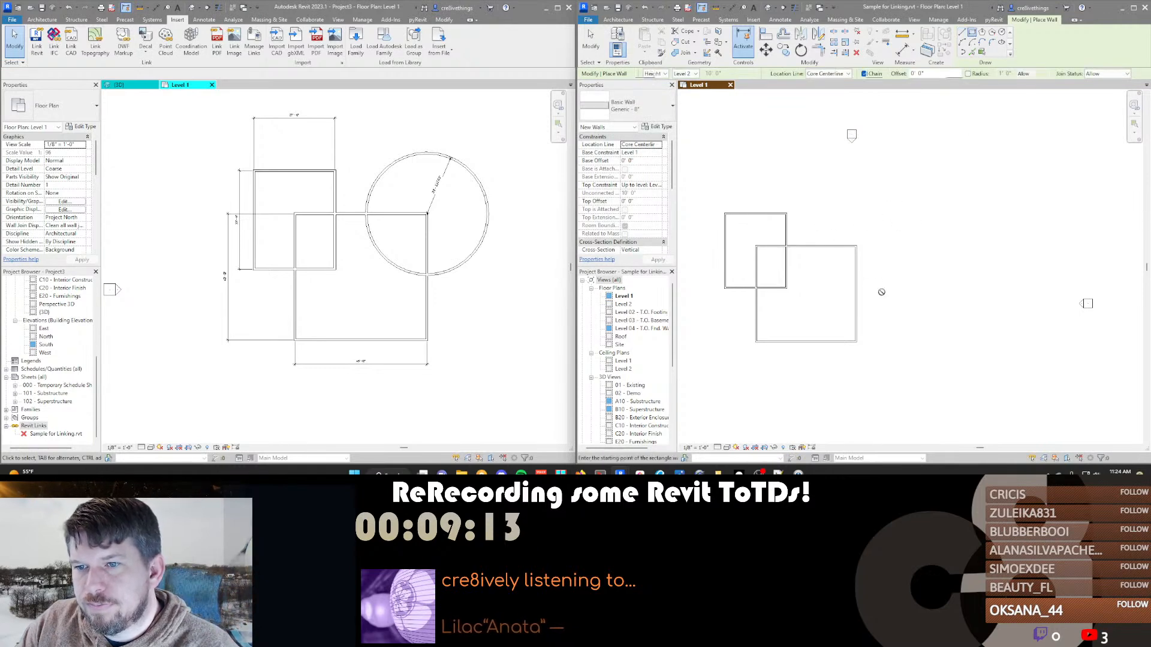
{"action": "scroll", "coordinate": [890, 292], "scroll_direction": "up", "scroll_amount": 1}
{"action": "left_click", "coordinate": [893, 288]}
{"action": "key", "text": "Escape"}
{"action": "key", "text": "Escape"}
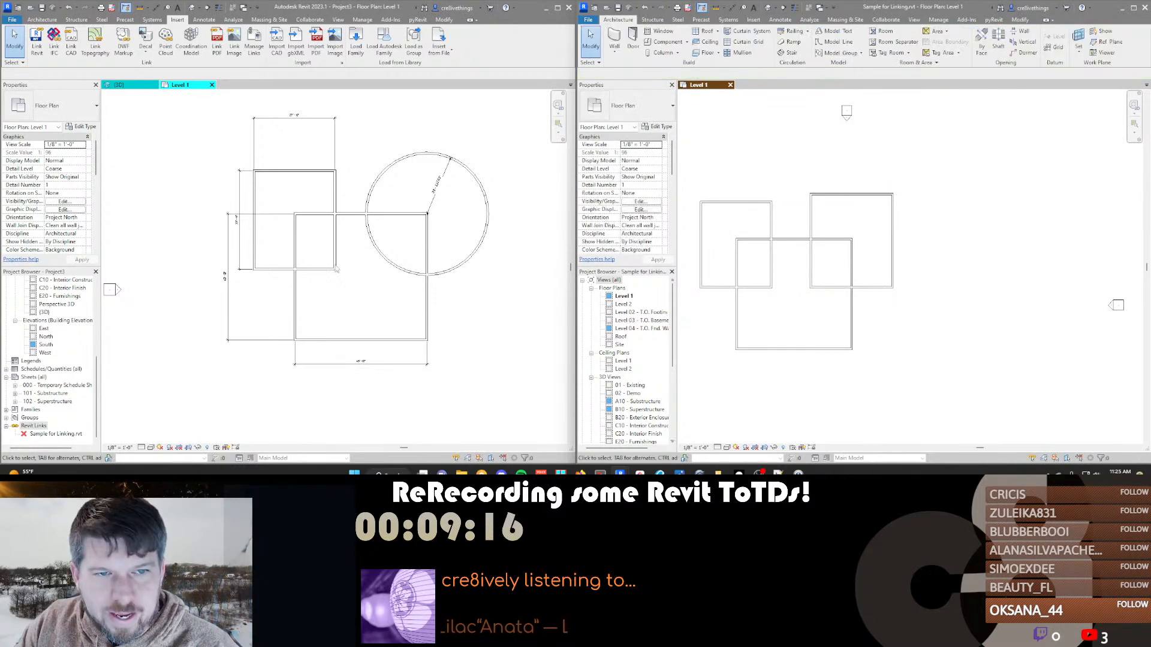
Nudge the top wall of the linked model's upper-left rectangle upward to make the rectangle taller
{"action": "left_click", "coordinate": [721, 203]}
{"action": "key", "text": "shift+Up"}
{"action": "key", "text": "shift+Up"}
{"action": "left_click", "coordinate": [721, 205]}
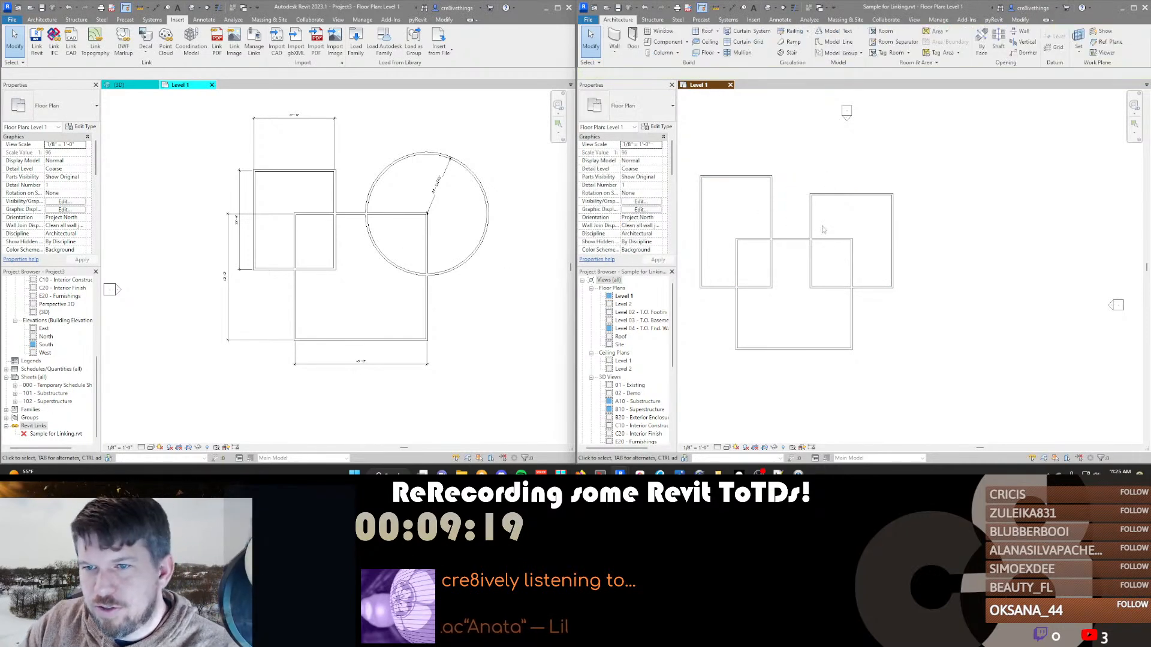
{"action": "middle_click_drag", "start_coordinate": [833, 228], "coordinate": [861, 223]}
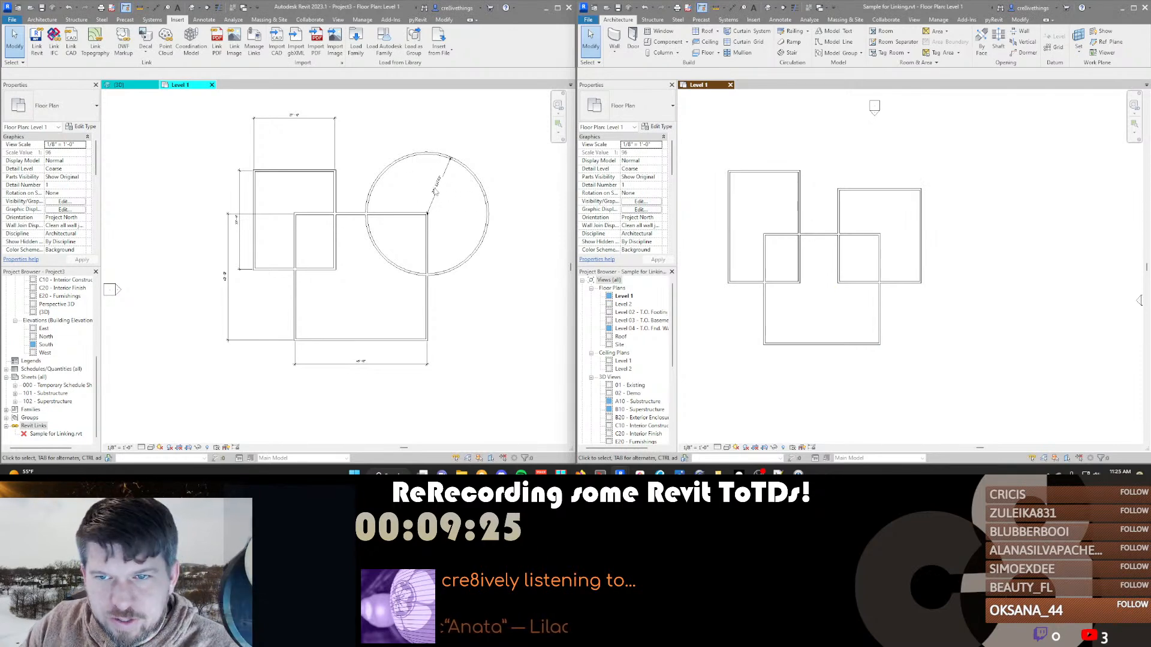
Examine the circle's radial dimension and the upper-left rectangle's height dimension in the Project3 plan
{"action": "scroll", "coordinate": [448, 188], "scroll_direction": "up", "scroll_amount": 5}
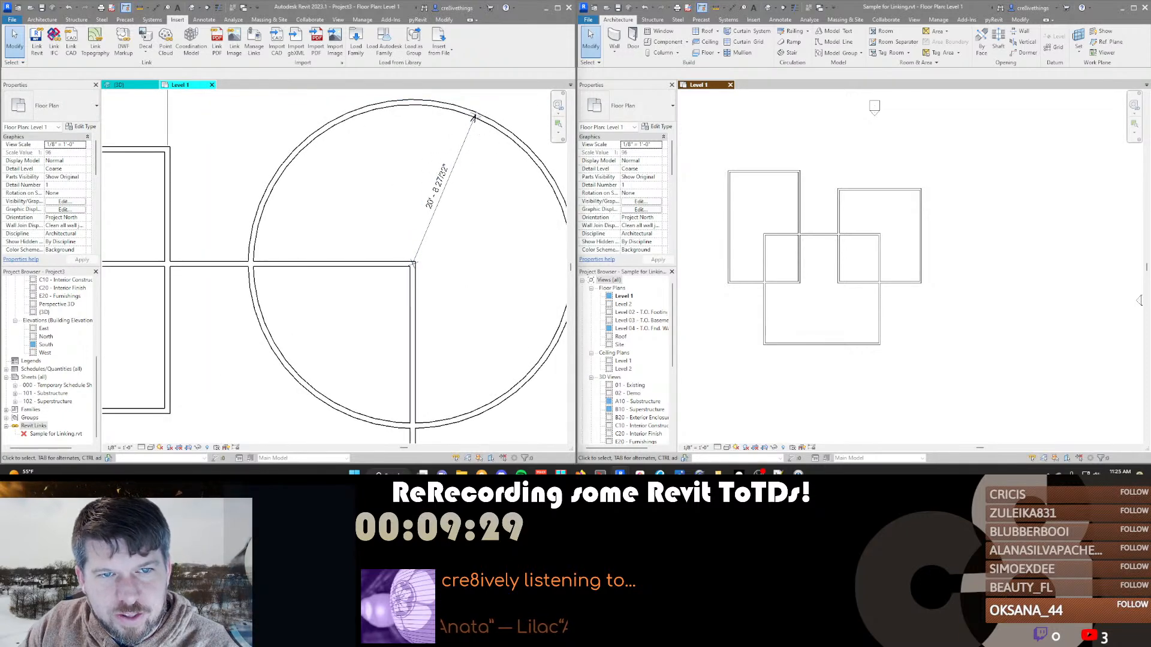
{"action": "scroll", "coordinate": [474, 123], "scroll_direction": "down", "scroll_amount": 1}
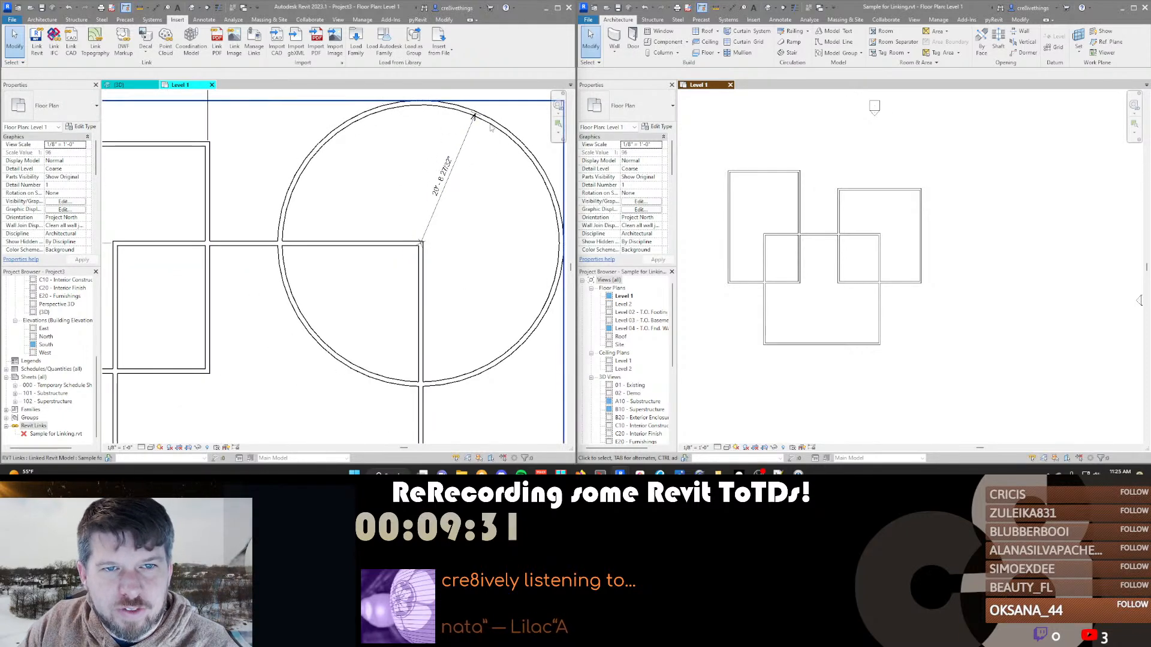
{"action": "scroll", "coordinate": [477, 124], "scroll_direction": "down", "scroll_amount": 4}
{"action": "middle_click_drag", "start_coordinate": [462, 190], "coordinate": [469, 235]}
{"action": "scroll", "coordinate": [385, 219], "scroll_direction": "down", "scroll_amount": 1}
{"action": "middle_click_drag", "start_coordinate": [268, 187], "coordinate": [341, 184]}
{"action": "scroll", "coordinate": [306, 227], "scroll_direction": "up", "scroll_amount": 3}
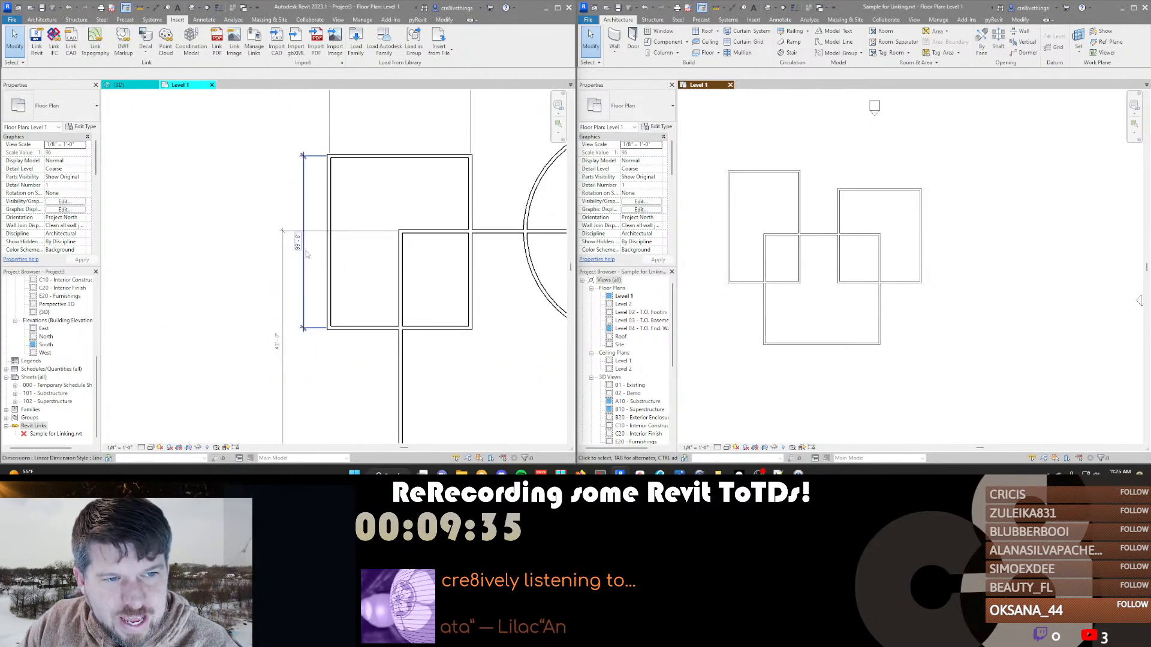
{"action": "scroll", "coordinate": [357, 193], "scroll_direction": "down", "scroll_amount": 1}
{"action": "scroll", "coordinate": [832, 205], "scroll_direction": "down", "scroll_amount": 4}
Nudge the left wall of the linked model's upper-left rectangle outward to widen the rectangle
{"action": "middle_click_drag", "start_coordinate": [795, 199], "coordinate": [810, 220]}
{"action": "scroll", "coordinate": [780, 228], "scroll_direction": "up", "scroll_amount": 4}
{"action": "left_click", "coordinate": [778, 227]}
{"action": "scroll", "coordinate": [811, 218], "scroll_direction": "down", "scroll_amount": 2}
{"action": "key", "text": "shift+Left"}
{"action": "key", "text": "Escape"}
{"action": "scroll", "coordinate": [810, 218], "scroll_direction": "down", "scroll_amount": 1}
{"action": "scroll", "coordinate": [829, 292], "scroll_direction": "up", "scroll_amount": 1}
{"action": "middle_click_drag", "start_coordinate": [781, 263], "coordinate": [834, 248]}
Reload the Sample for Linking.rvt link in Project3 and delete the radial dimension that lost its circular wall
{"action": "scroll", "coordinate": [347, 237], "scroll_direction": "down", "scroll_amount": 3}
{"action": "middle_click_drag", "start_coordinate": [393, 221], "coordinate": [341, 228]}
{"action": "scroll", "coordinate": [332, 170], "scroll_direction": "up", "scroll_amount": 2}
{"action": "scroll", "coordinate": [328, 134], "scroll_direction": "up", "scroll_amount": 1}
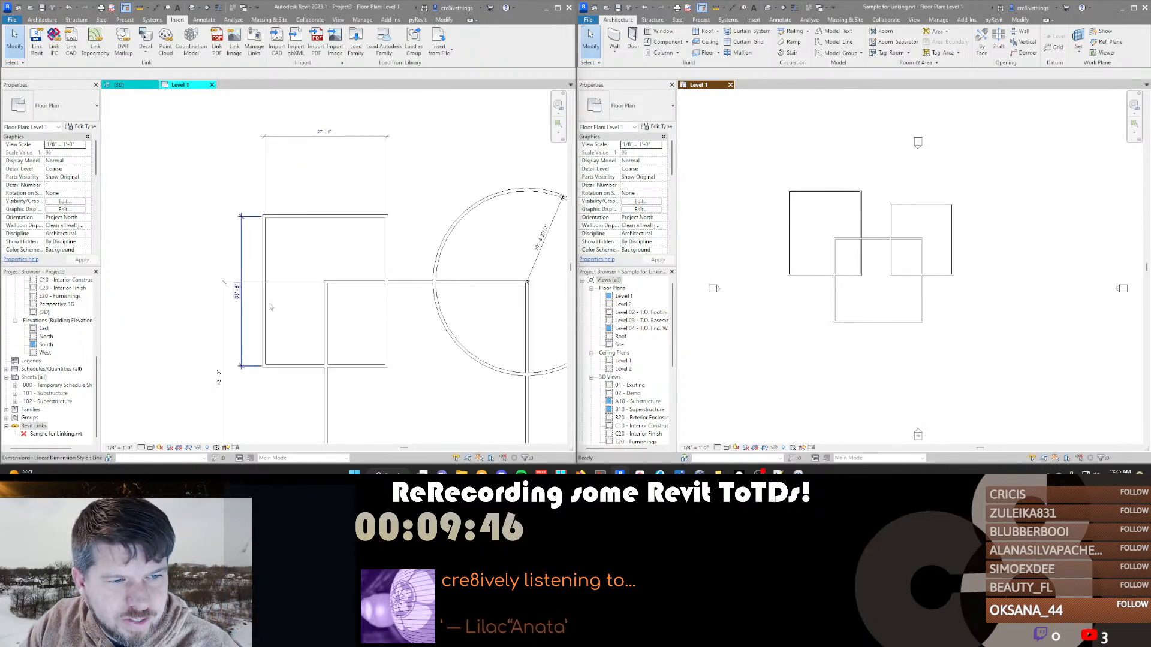
{"action": "middle_click_drag", "start_coordinate": [345, 307], "coordinate": [312, 287]}
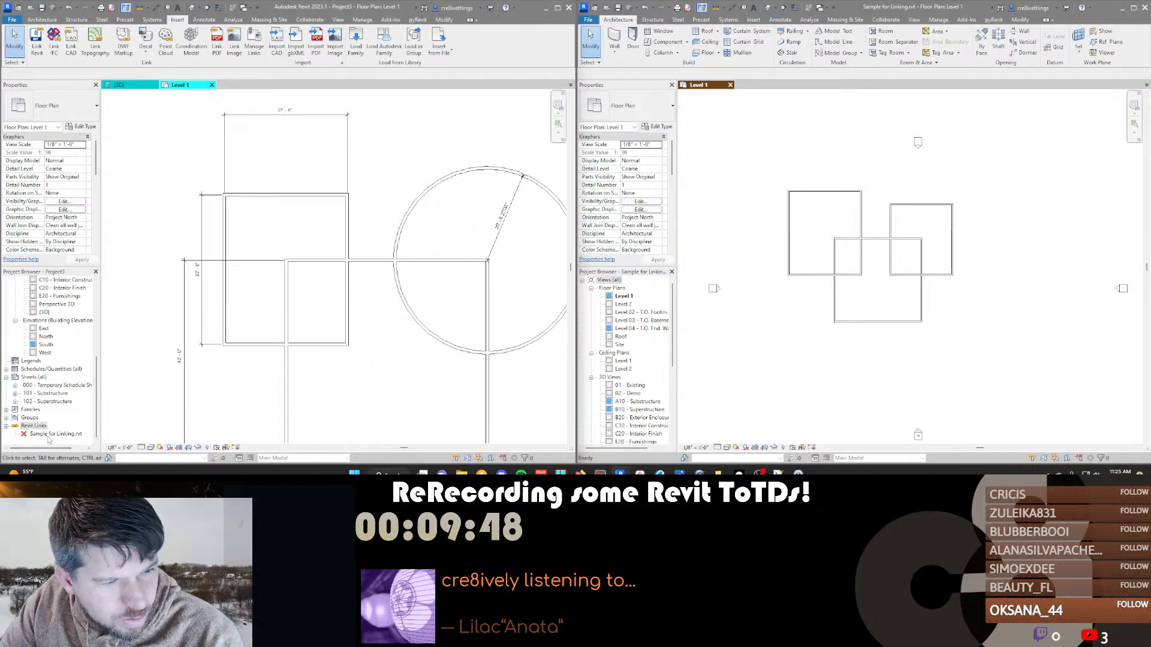
{"action": "right_click", "coordinate": [50, 436]}
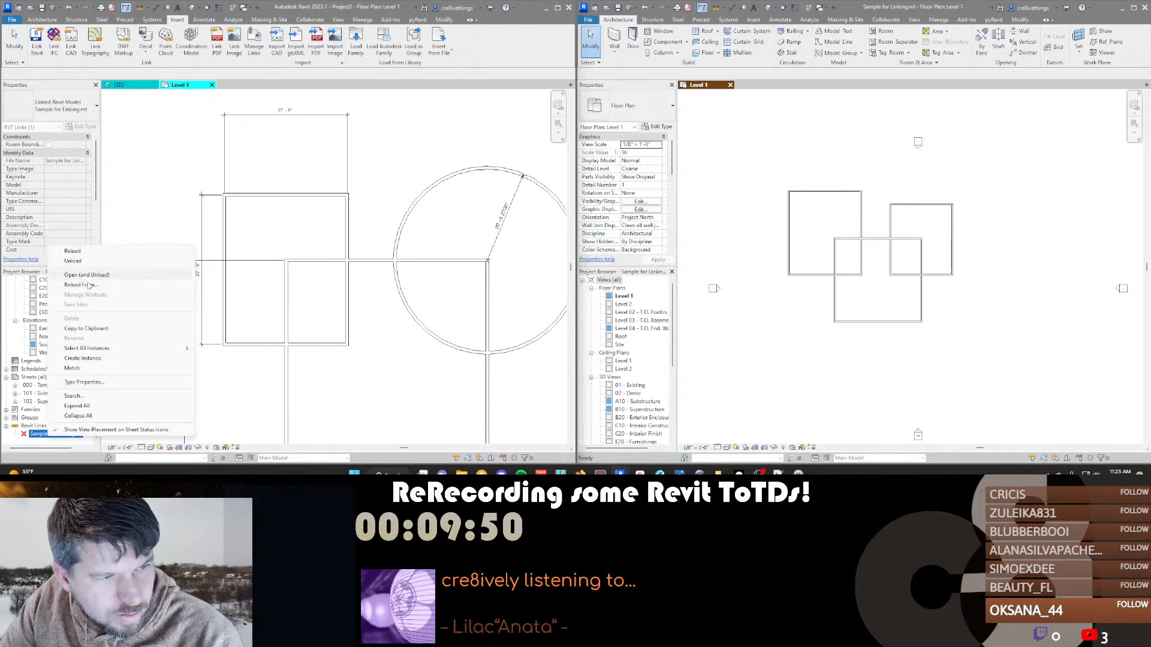
{"action": "left_click", "coordinate": [87, 253]}
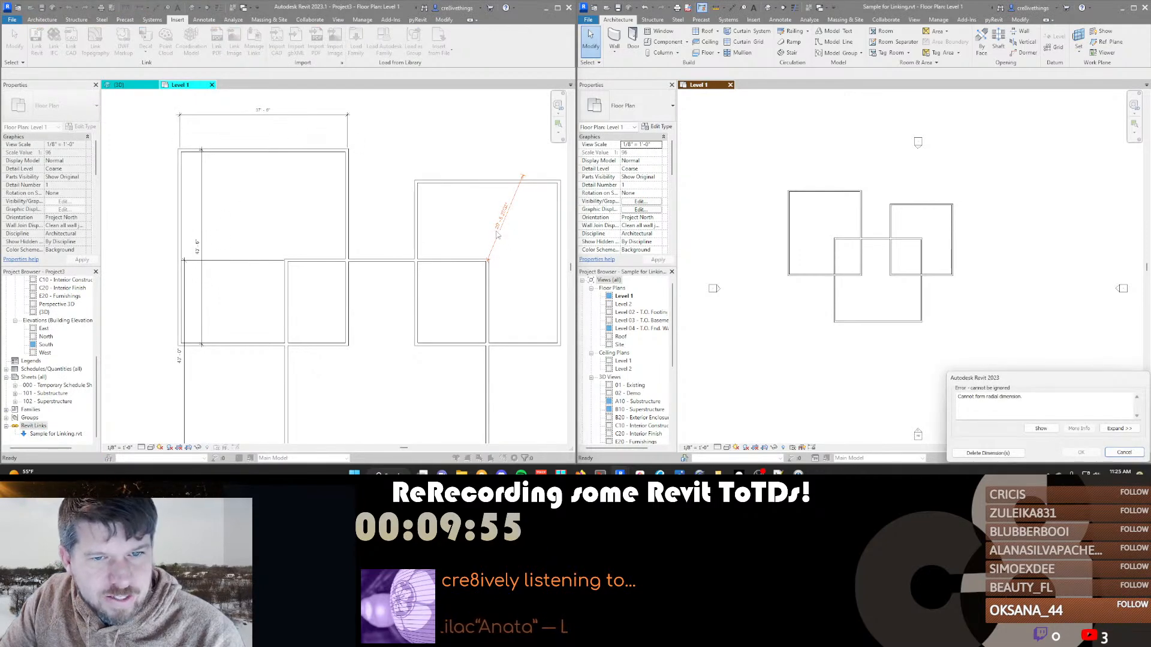
{"action": "middle_click_drag", "start_coordinate": [510, 232], "coordinate": [505, 231]}
{"action": "left_click_drag", "start_coordinate": [990, 379], "coordinate": [477, 228]}
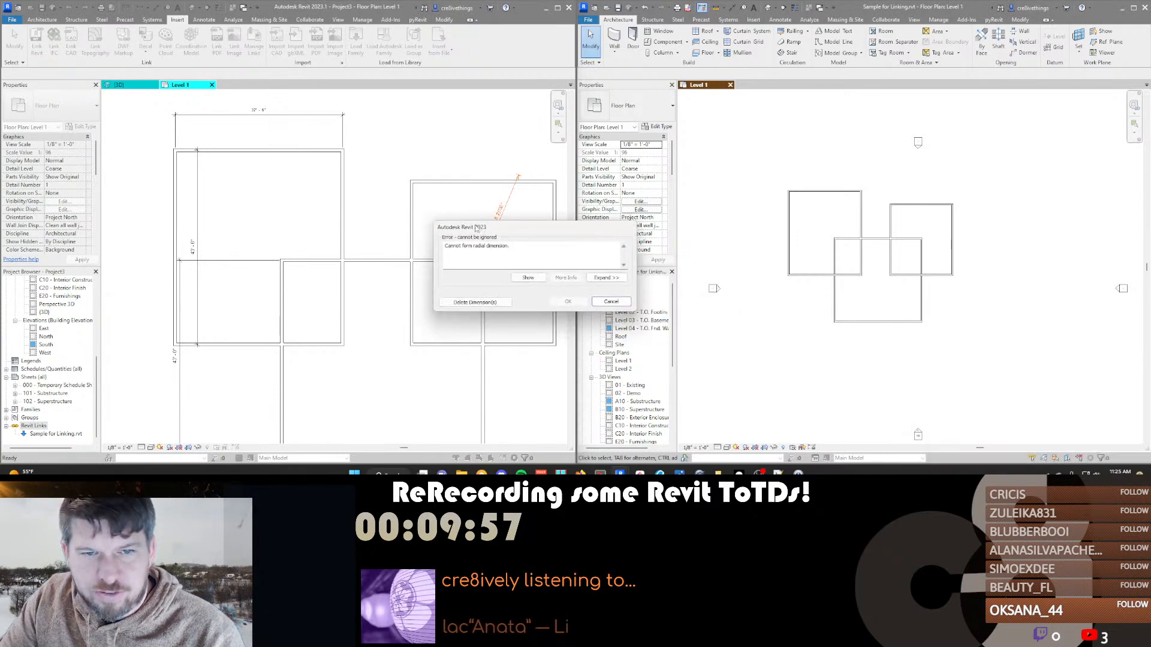
{"action": "left_click", "coordinate": [474, 302]}
Add aligned dimensions for the height and width of the new upper-right linked rectangle in Project3
{"action": "middle_click_drag", "start_coordinate": [494, 236], "coordinate": [364, 221]}
{"action": "key", "text": "i"}
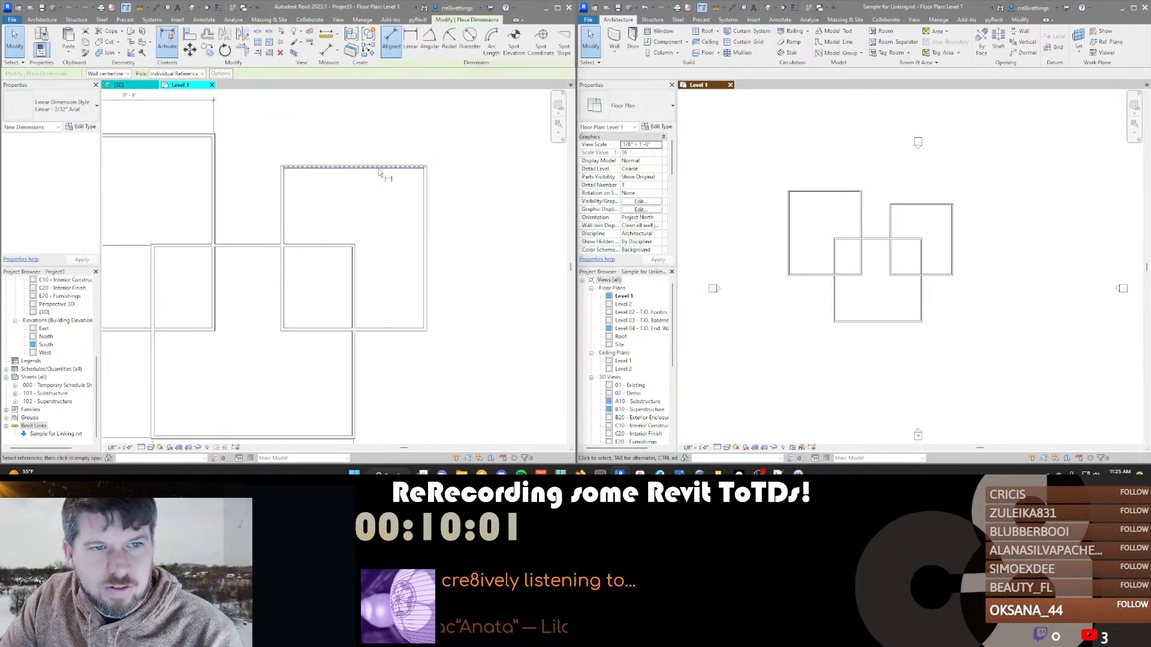
{"action": "left_click", "coordinate": [382, 167]}
{"action": "left_click", "coordinate": [408, 330]}
{"action": "left_click", "coordinate": [485, 270]}
{"action": "left_click", "coordinate": [426, 230]}
{"action": "left_click", "coordinate": [283, 213]}
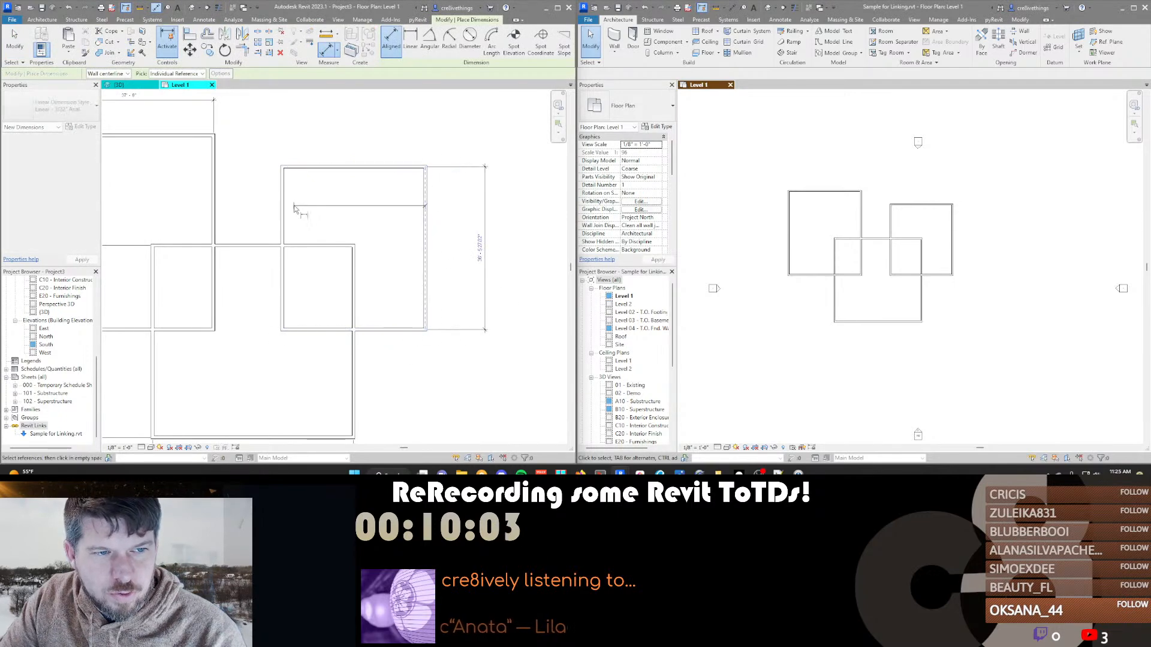
{"action": "left_click", "coordinate": [283, 142]}
{"action": "key", "text": "Escape"}
{"action": "middle_click_drag", "start_coordinate": [372, 219], "coordinate": [432, 236]}
{"action": "scroll", "coordinate": [432, 235], "scroll_direction": "down", "scroll_amount": 4}
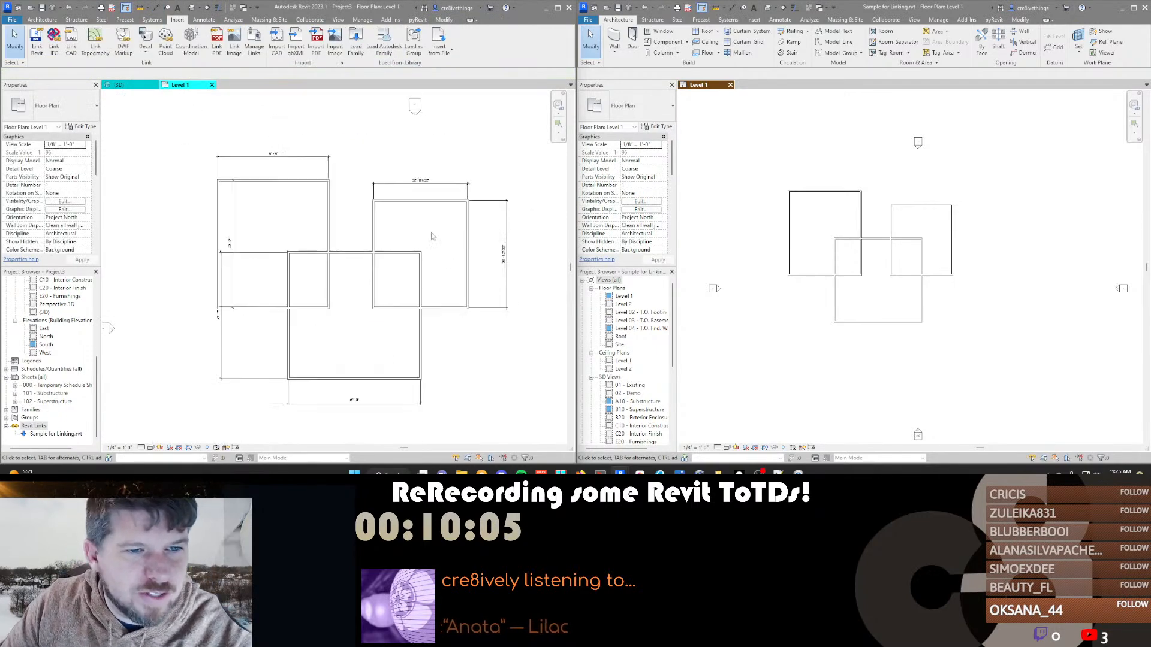
{"action": "scroll", "coordinate": [357, 265], "scroll_direction": "up", "scroll_amount": 2}
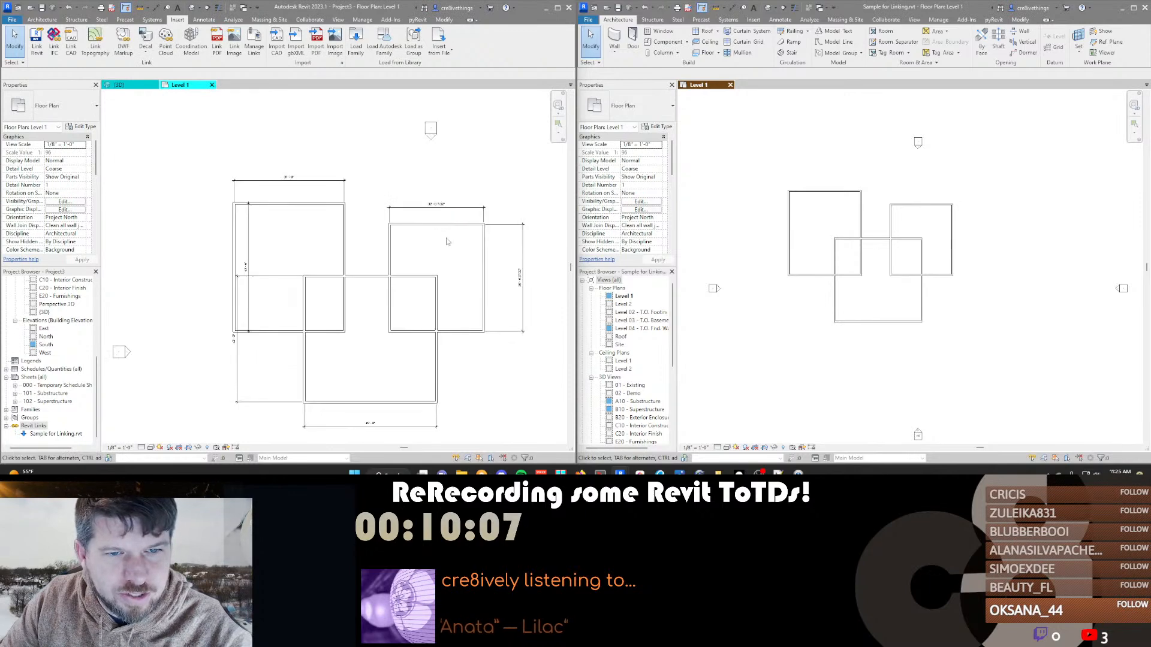
Draw a circular wall in the linked model centred on the large rectangle's upper-right corner, around the smaller right-hand rectangle
{"action": "left_click", "coordinate": [904, 233]}
{"action": "key", "text": "Escape"}
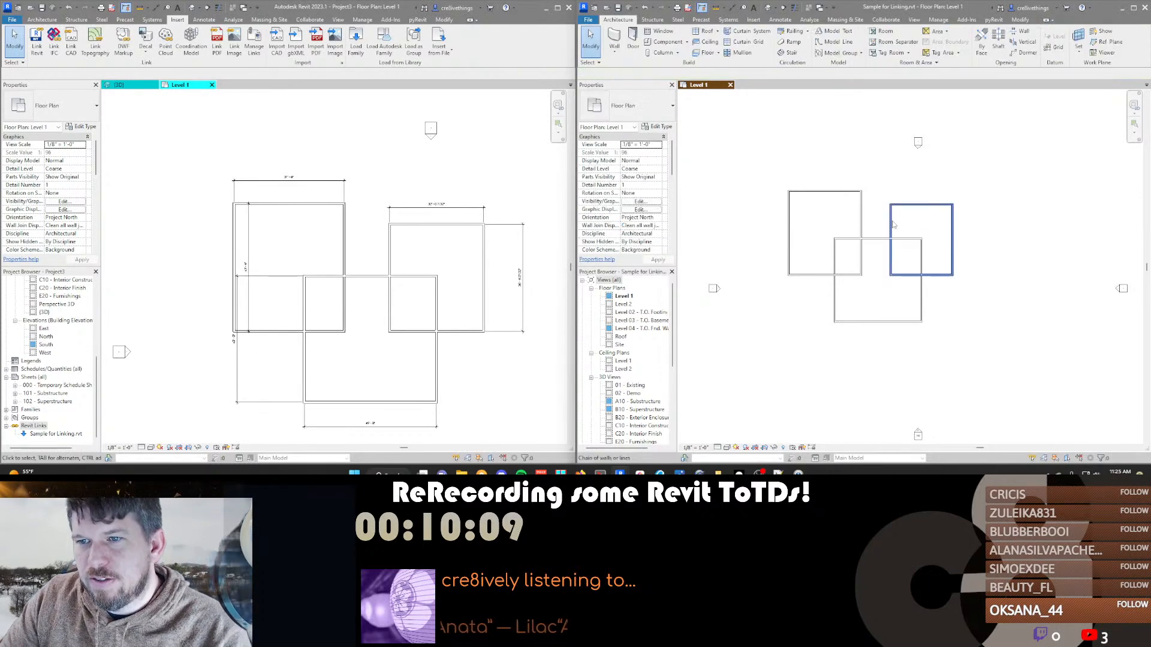
{"action": "middle_click_drag", "start_coordinate": [831, 188], "coordinate": [762, 183]}
{"action": "key", "text": "w"}
{"action": "key", "text": "a"}
{"action": "left_click", "coordinate": [854, 234]}
{"action": "left_click", "coordinate": [852, 196]}
{"action": "key", "text": "Escape"}
{"action": "key", "text": "Escape"}
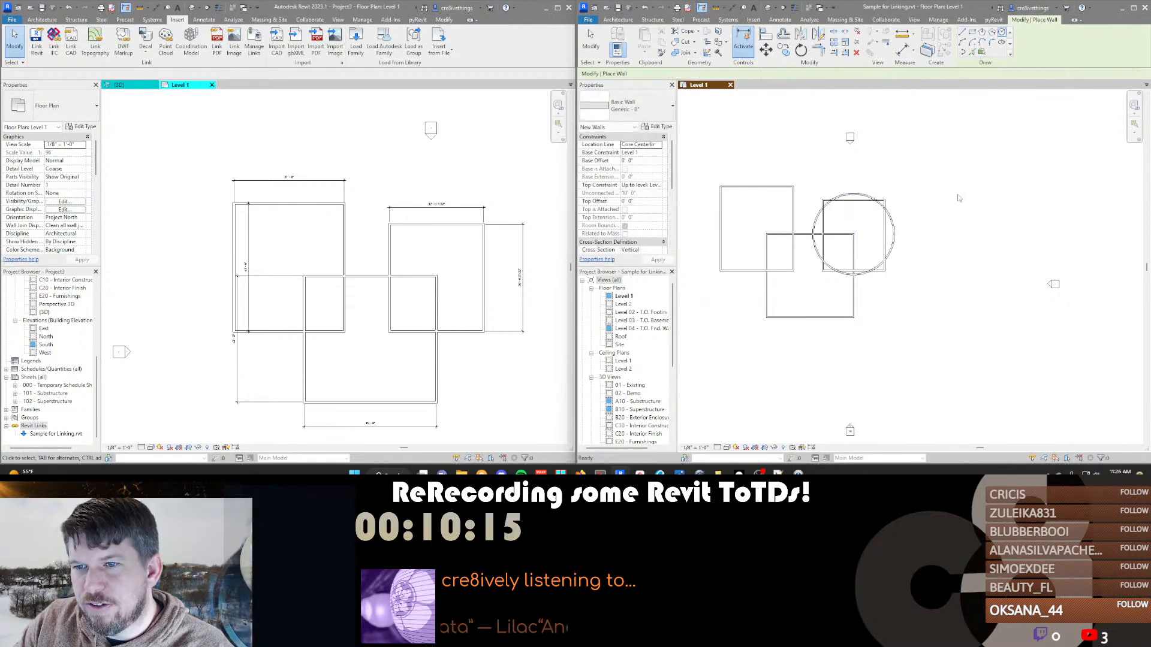
{"action": "middle_click_drag", "start_coordinate": [873, 191], "coordinate": [929, 163]}
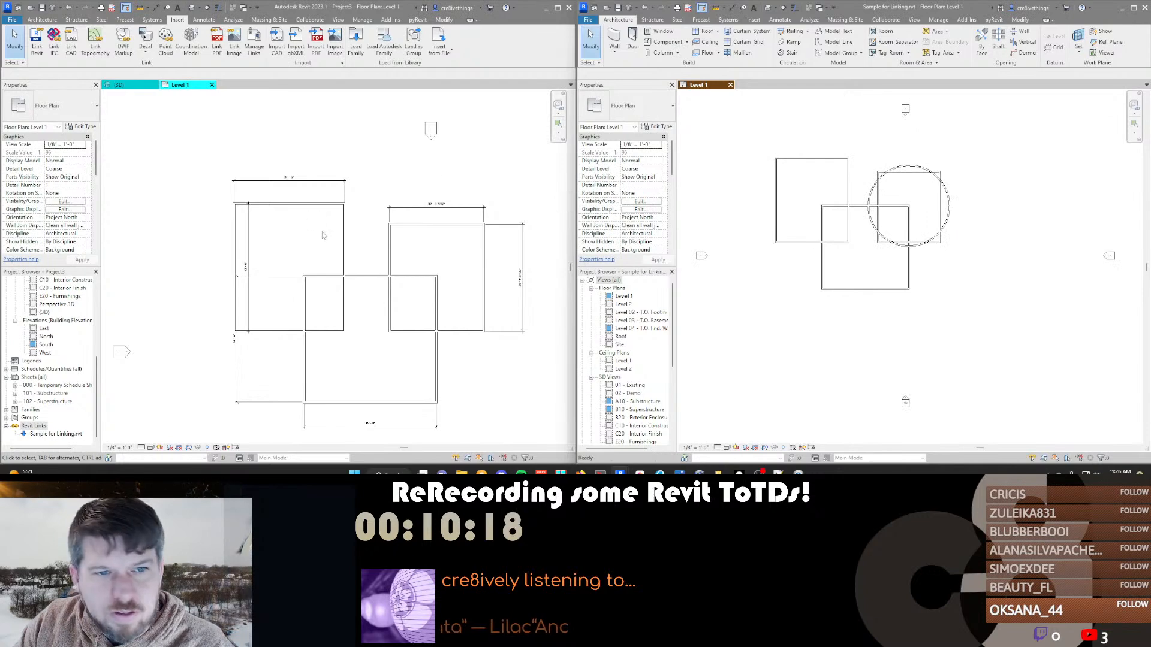
Reload the Sample for Linking.rvt link in Project3 to bring in the new circular wall
{"action": "middle_click_drag", "start_coordinate": [359, 268], "coordinate": [309, 265]}
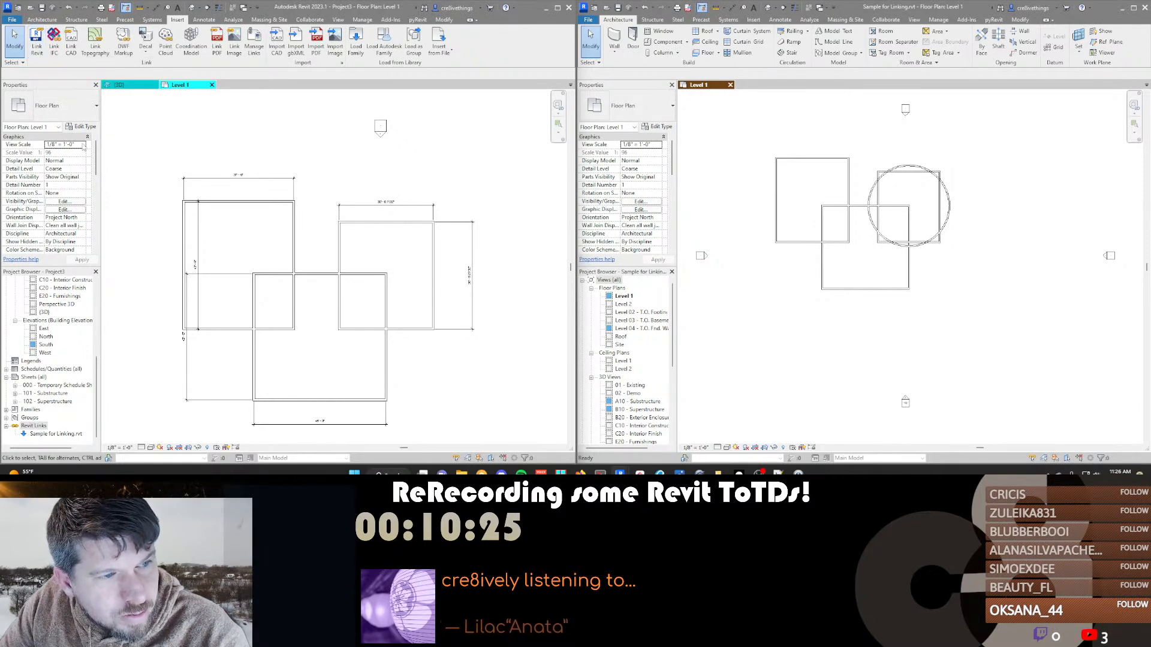
{"action": "middle_click_drag", "start_coordinate": [262, 289], "coordinate": [232, 288]}
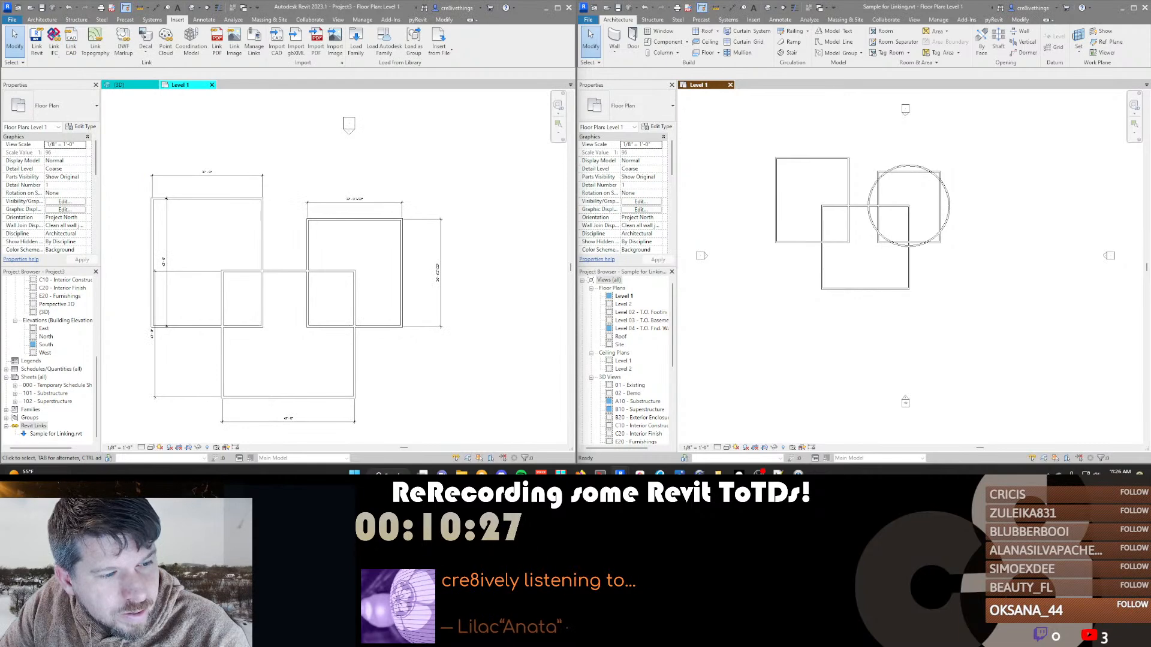
{"action": "right_click", "coordinate": [56, 435]}
{"action": "key", "text": "Escape"}
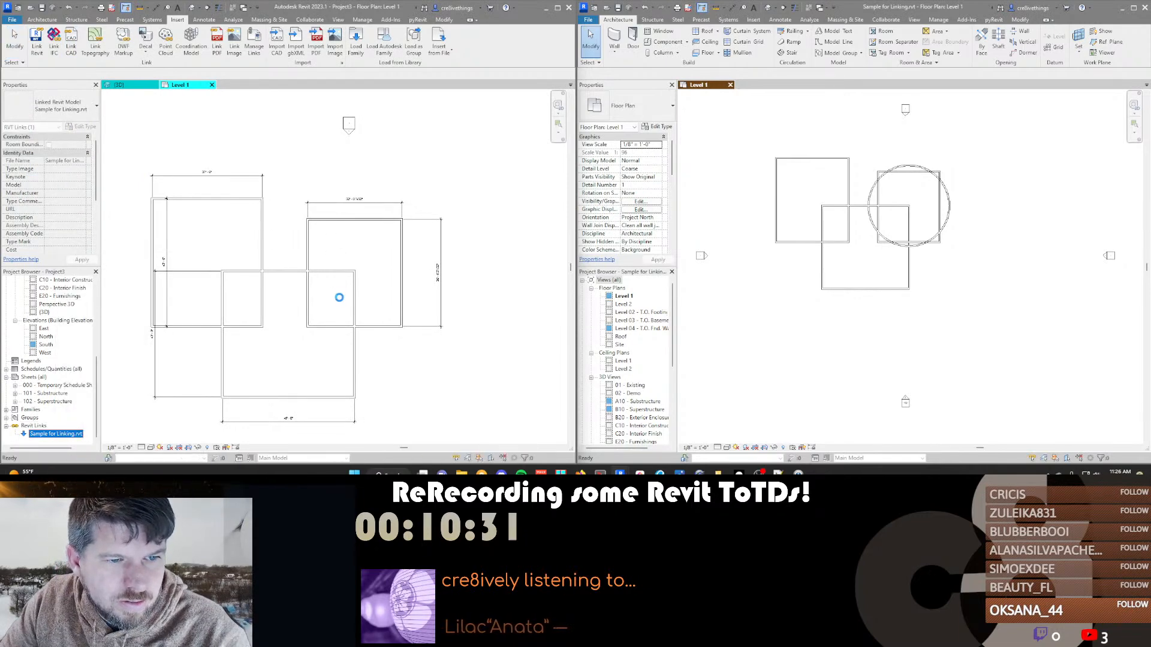
{"action": "scroll", "coordinate": [359, 263], "scroll_direction": "down", "scroll_amount": 3}
{"action": "scroll", "coordinate": [252, 339], "scroll_direction": "up", "scroll_amount": 3}
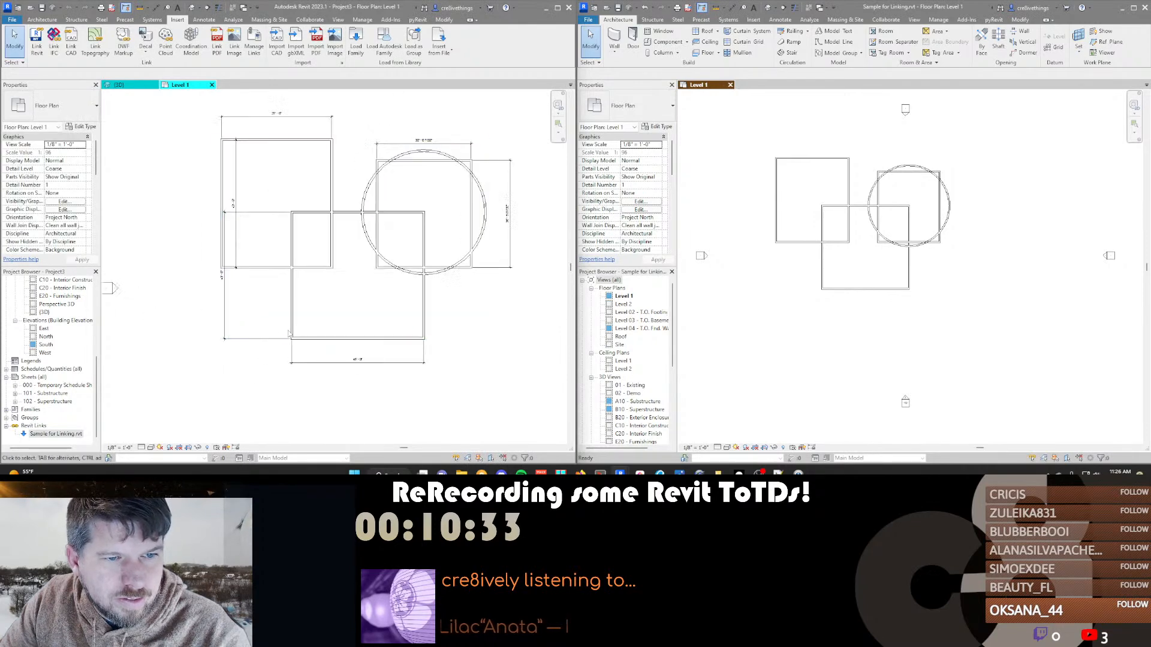
Open Project3's default 3D view and inspect the linked walls from another angle
{"action": "scroll", "coordinate": [459, 252], "scroll_direction": "down", "scroll_amount": 2}
{"action": "scroll", "coordinate": [352, 308], "scroll_direction": "up", "scroll_amount": 1}
{"action": "key", "text": "3"}
{"action": "key", "text": "d"}
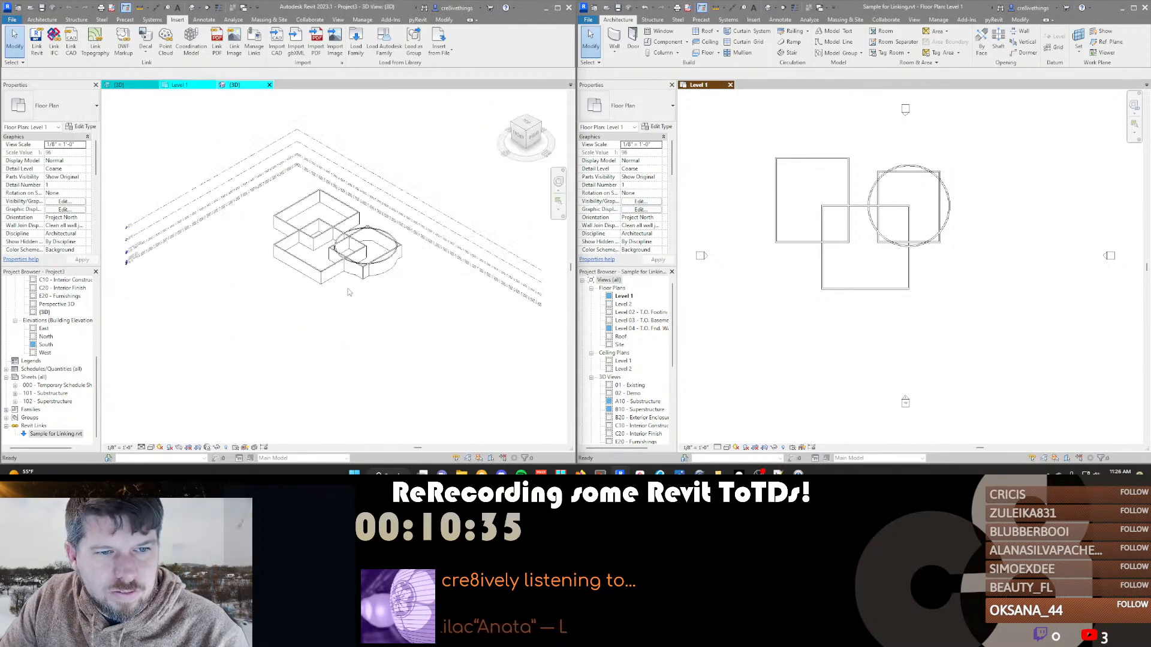
{"action": "middle_click_drag", "start_coordinate": [244, 331], "coordinate": [516, 324], "text": "shift"}
{"action": "scroll", "coordinate": [292, 281], "scroll_direction": "up", "scroll_amount": 5}
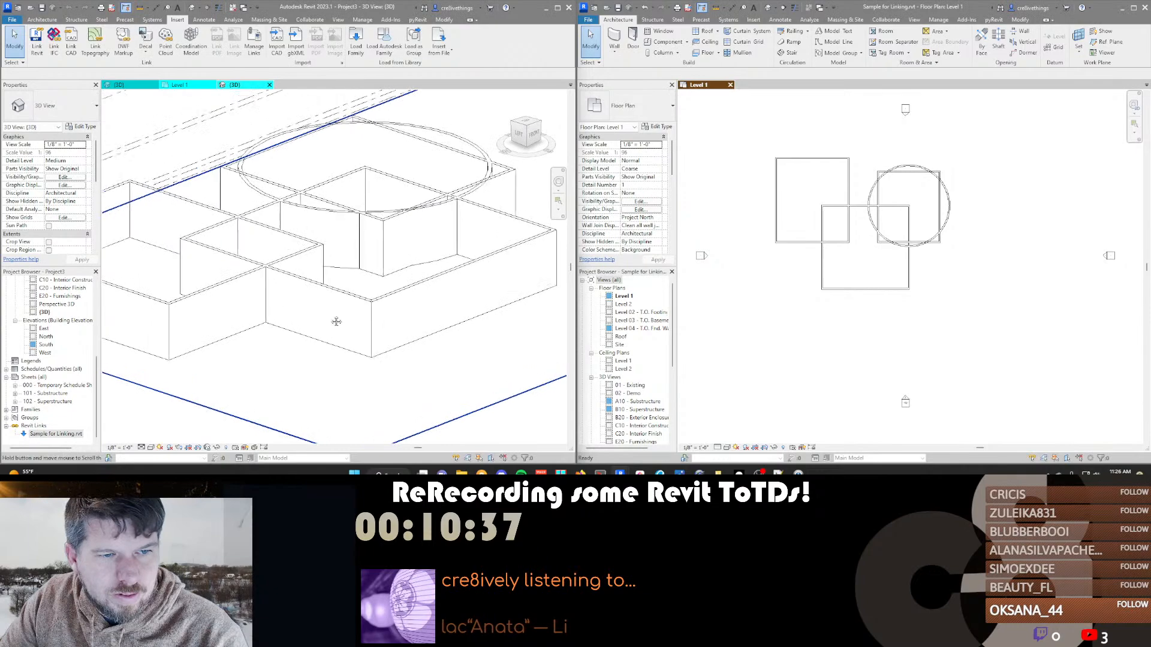
{"action": "scroll", "coordinate": [785, 240], "scroll_direction": "down", "scroll_amount": 1}
Open the linked model's 3D view and set the circular walls' top offset to 10 feet
{"action": "key", "text": "3"}
{"action": "key", "text": "d"}
{"action": "scroll", "coordinate": [874, 288], "scroll_direction": "up", "scroll_amount": 3}
{"action": "key", "text": "Tab"}
{"action": "left_click", "coordinate": [868, 313]}
{"action": "key", "text": "Tab"}
{"action": "left_click", "coordinate": [1023, 303]}
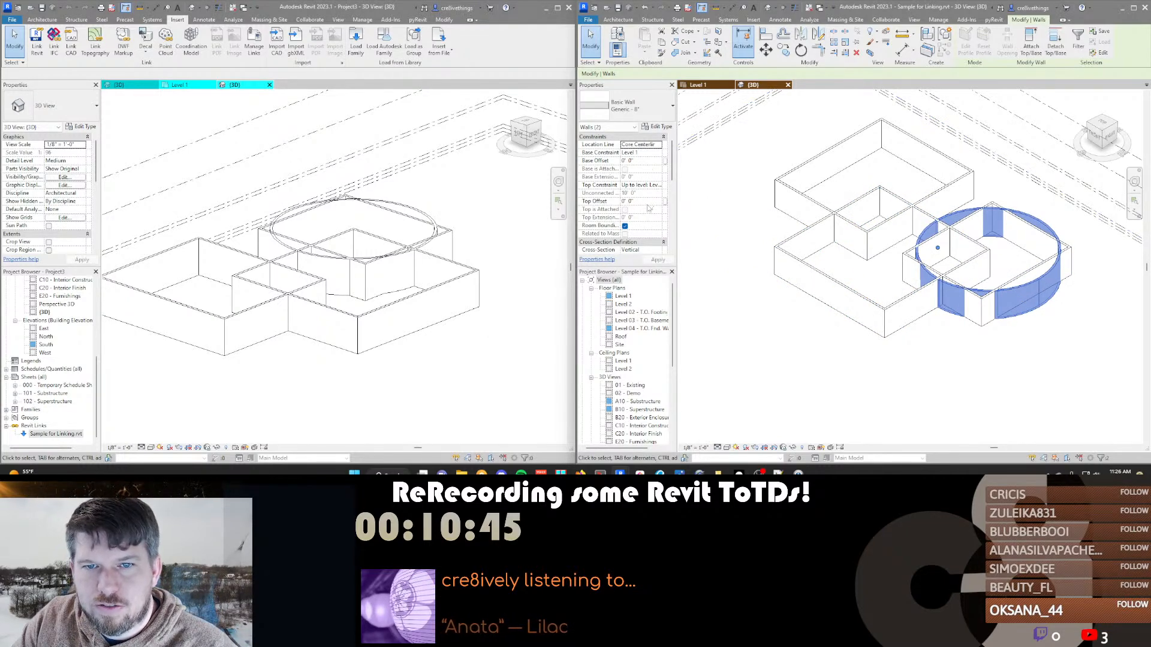
{"action": "type", "text": "10"}
{"action": "key", "text": "Return"}
{"action": "key", "text": "Escape"}
Reload the Sample for Linking.rvt link in Project3 and inspect the raised circular walls in 3D
{"action": "middle_click_drag", "start_coordinate": [902, 257], "coordinate": [870, 259]}
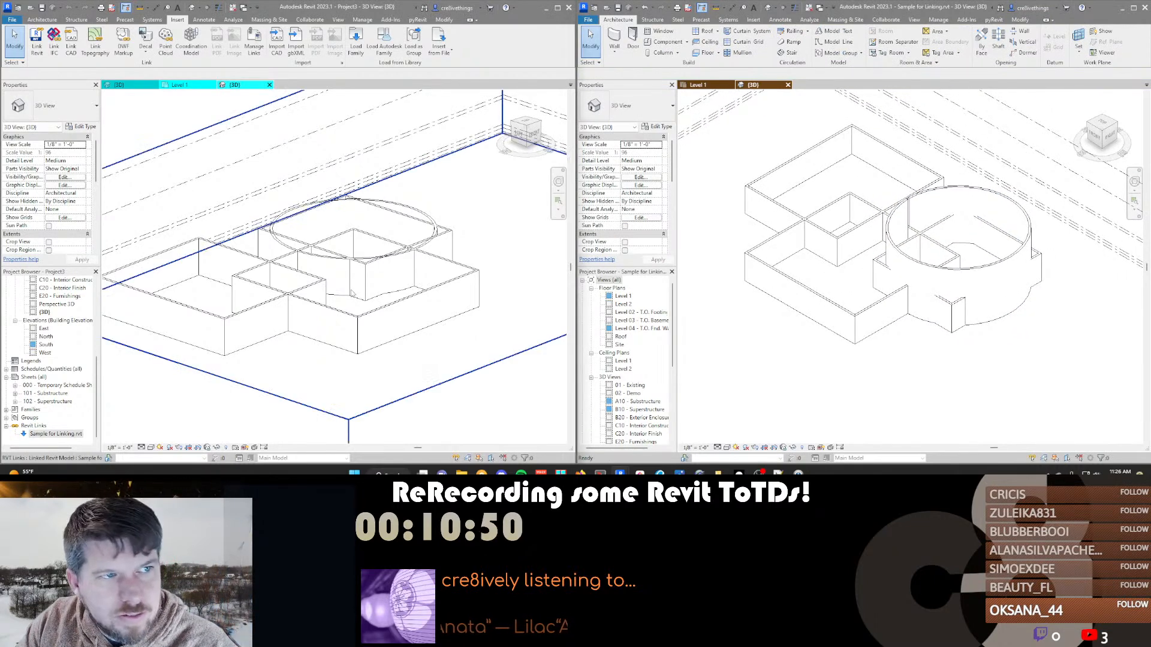
{"action": "left_click", "coordinate": [56, 434]}
{"action": "right_click", "coordinate": [56, 433]}
{"action": "key", "text": "Escape"}
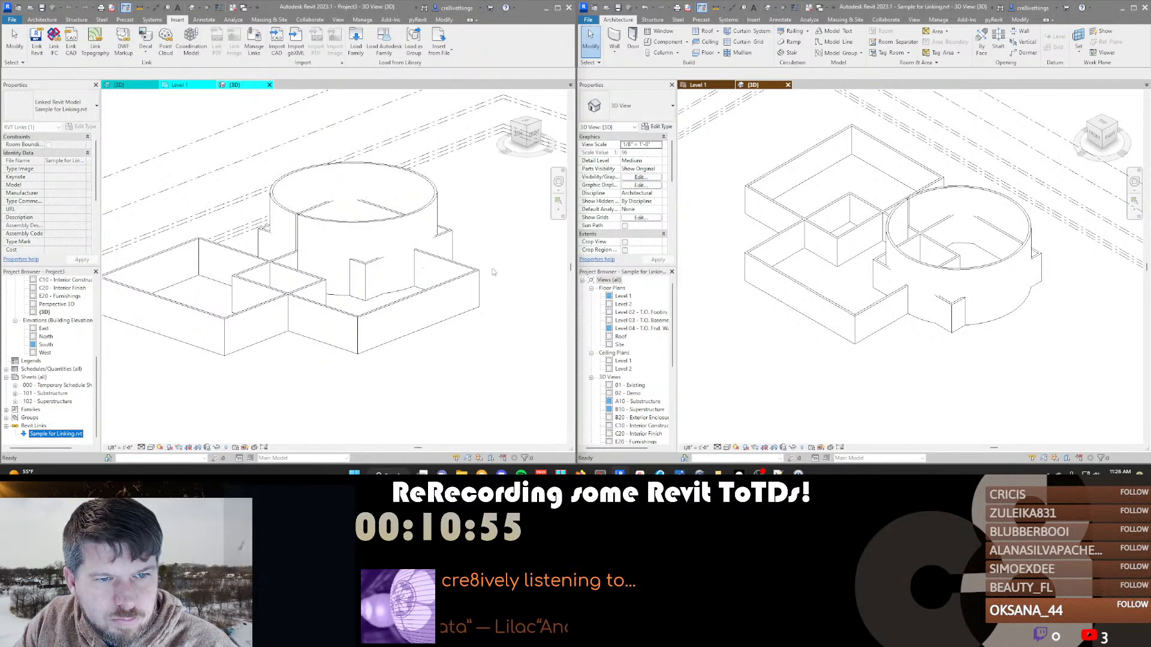
{"action": "middle_click_drag", "start_coordinate": [419, 268], "coordinate": [314, 293], "text": "shift"}
{"action": "scroll", "coordinate": [932, 281], "scroll_direction": "up", "scroll_amount": 1}
Join the circular walls with the straight walls they intersect in the linked model's 3D view using Join Geometry
{"action": "middle_click_drag", "start_coordinate": [931, 282], "coordinate": [854, 252]}
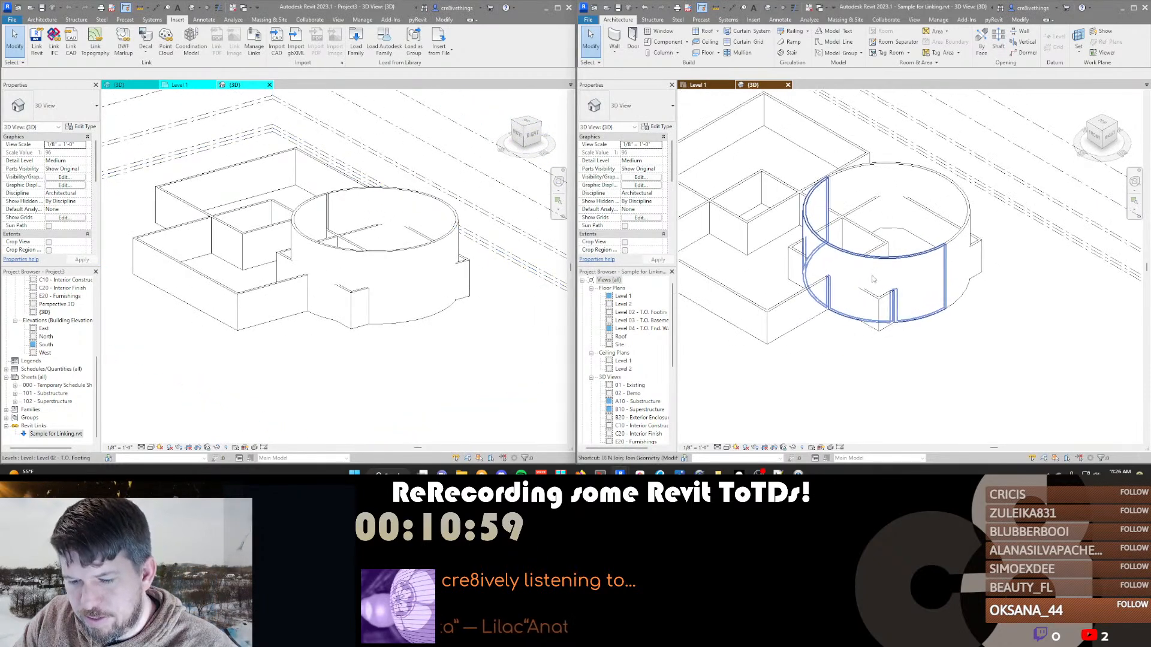
{"action": "left_click", "coordinate": [868, 307]}
{"action": "left_click", "coordinate": [868, 307]}
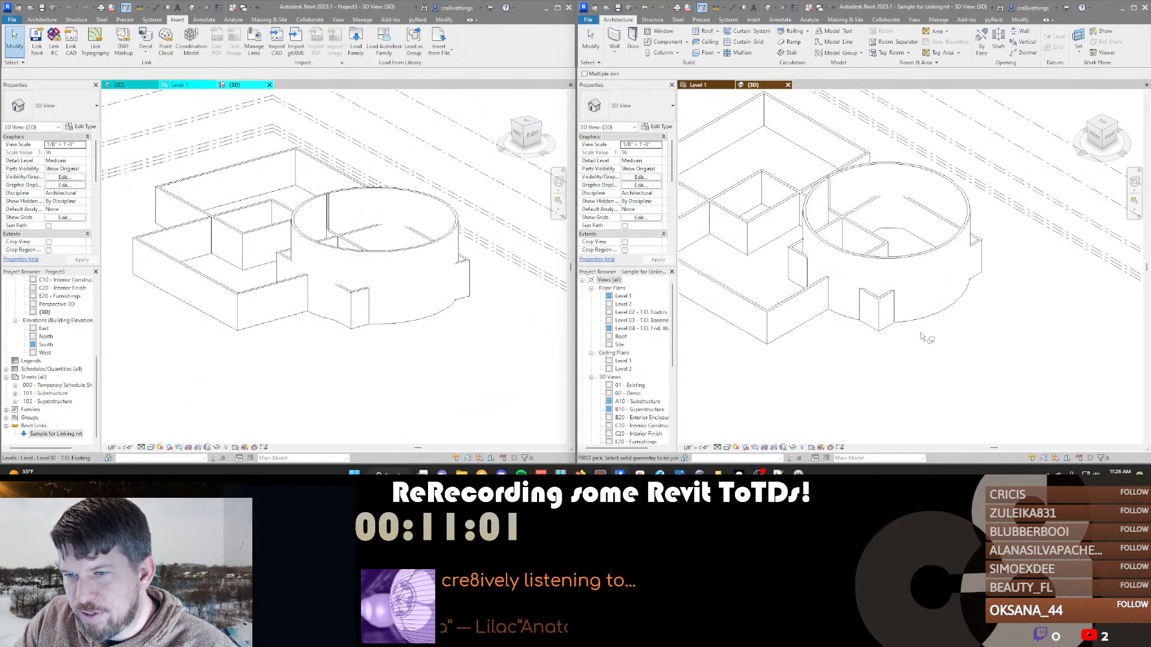
{"action": "left_click", "coordinate": [960, 275]}
{"action": "left_click", "coordinate": [976, 260]}
{"action": "middle_click_drag", "start_coordinate": [1023, 271], "coordinate": [899, 348], "text": "shift"}
{"action": "left_click", "coordinate": [873, 345]}
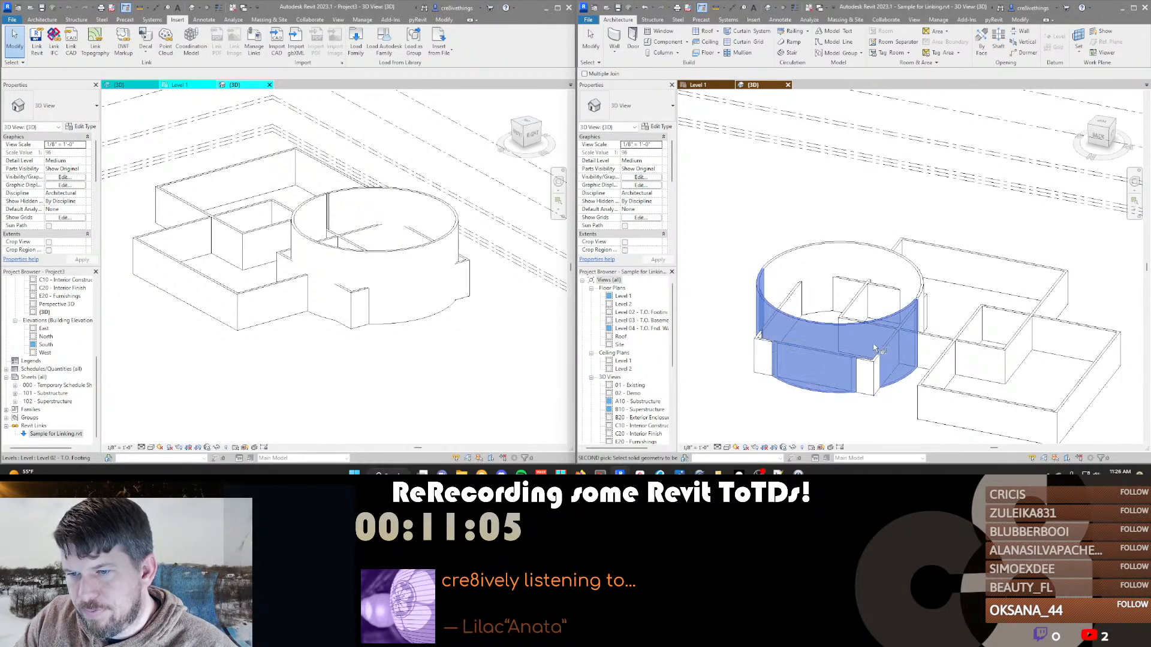
{"action": "left_click", "coordinate": [876, 365]}
{"action": "middle_click_drag", "start_coordinate": [784, 199], "coordinate": [801, 195]}
{"action": "key", "text": "Escape"}
Reload the Sample for Linking.rvt link in Project3 and inspect the joined walls from several angles in 3D
{"action": "middle_click_drag", "start_coordinate": [368, 316], "coordinate": [386, 293], "text": "shift"}
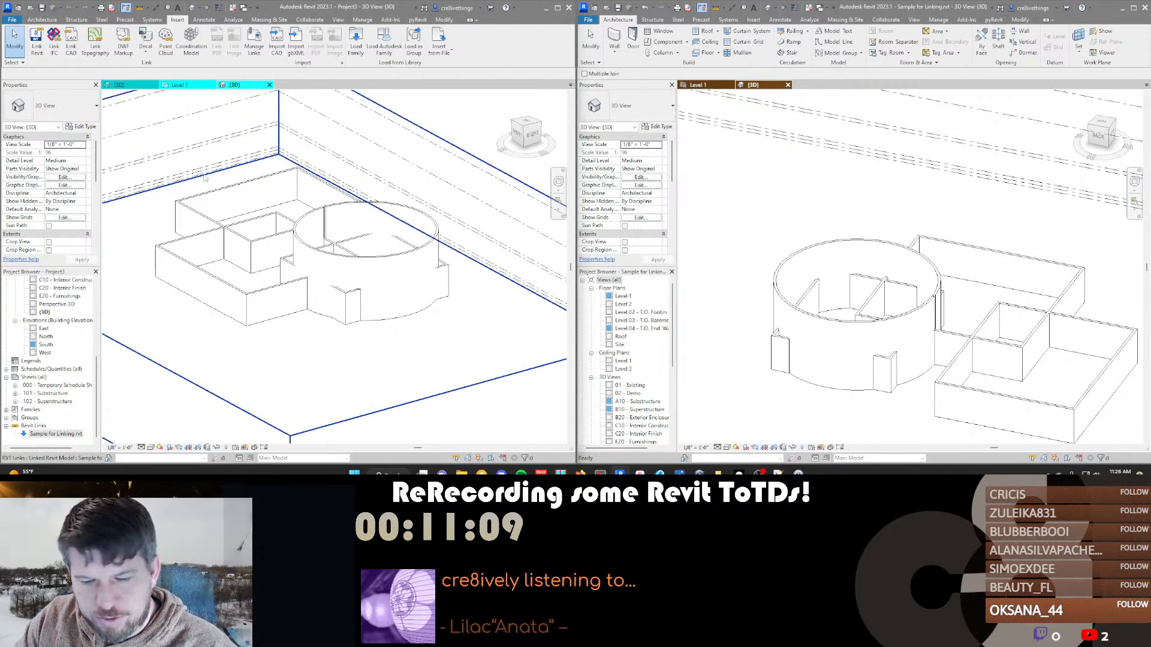
{"action": "right_click", "coordinate": [49, 433]}
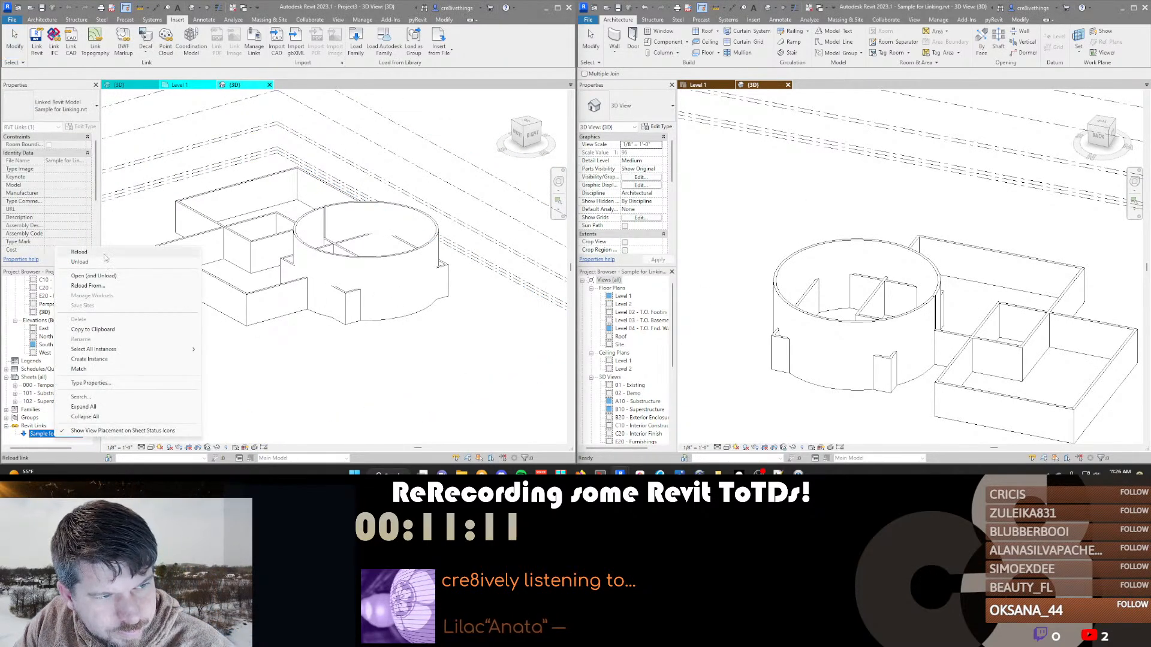
{"action": "left_click", "coordinate": [105, 276]}
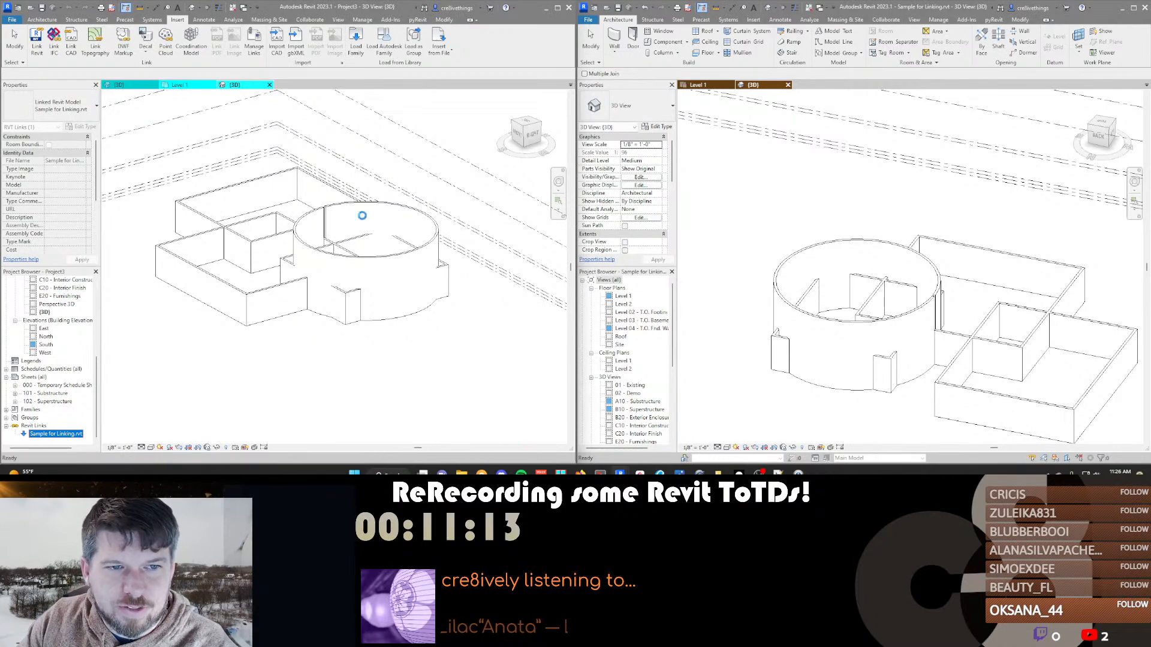
{"action": "scroll", "coordinate": [342, 225], "scroll_direction": "down", "scroll_amount": 3}
{"action": "middle_click_drag", "start_coordinate": [249, 362], "coordinate": [312, 360], "text": "shift"}
{"action": "scroll", "coordinate": [360, 360], "scroll_direction": "up", "scroll_amount": 8}
{"action": "scroll", "coordinate": [360, 360], "scroll_direction": "down", "scroll_amount": 6}
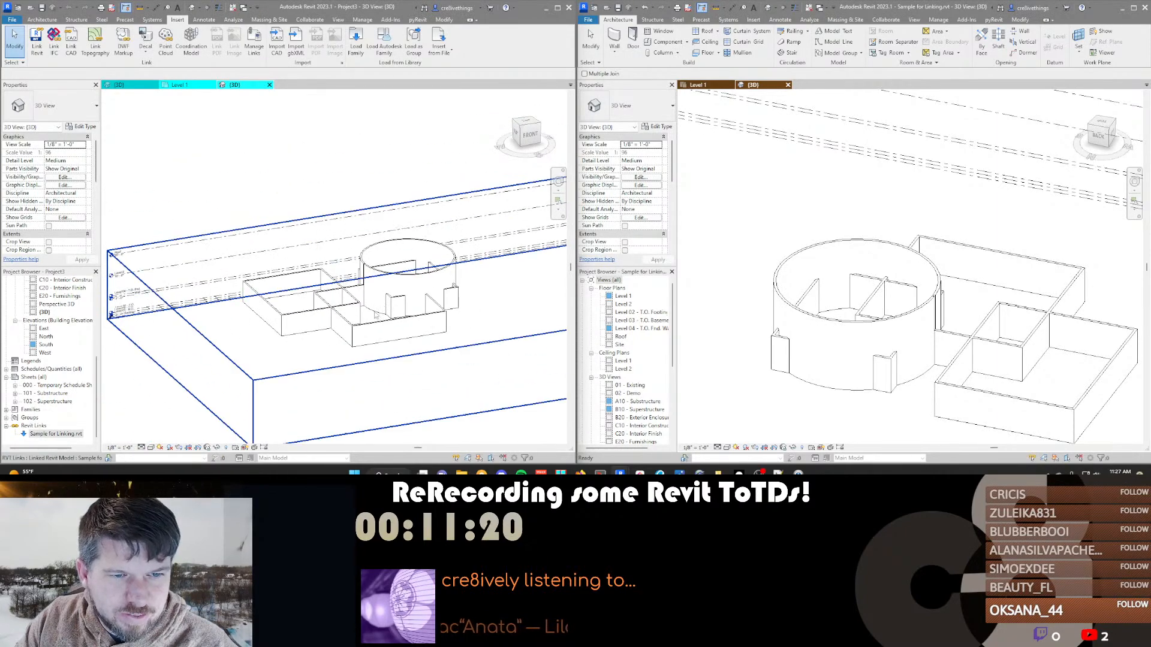
{"action": "middle_click_drag", "start_coordinate": [316, 350], "coordinate": [222, 343], "text": "shift"}
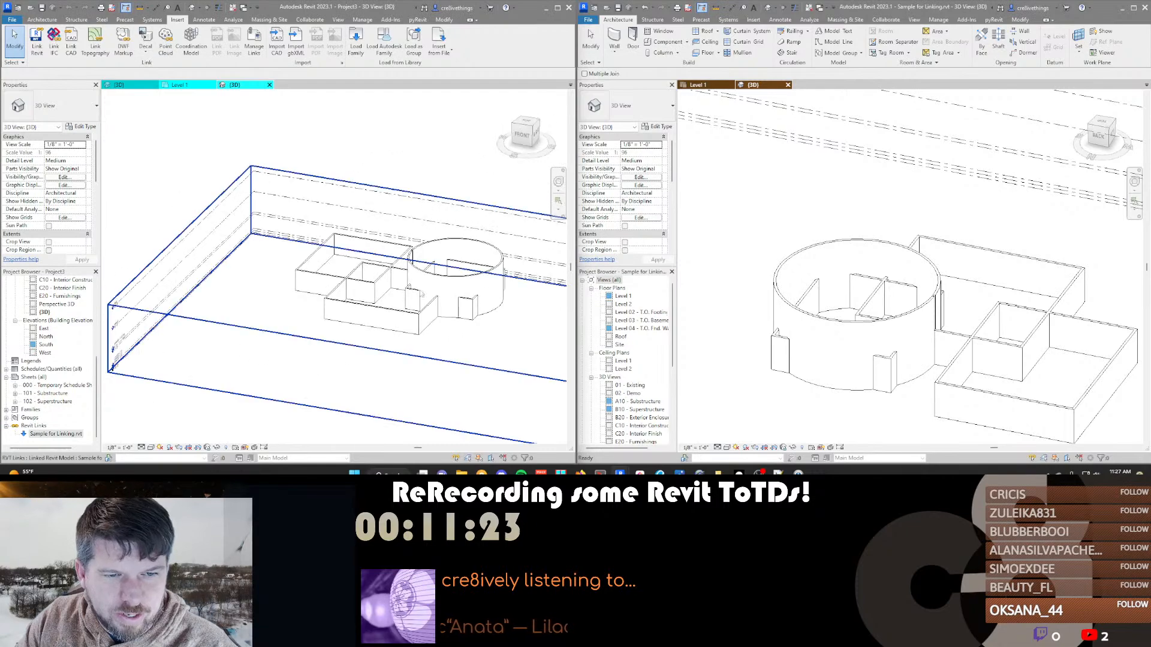
{"action": "scroll", "coordinate": [480, 282], "scroll_direction": "up", "scroll_amount": 3}
{"action": "middle_click_drag", "start_coordinate": [454, 303], "coordinate": [413, 312]}
{"action": "scroll", "coordinate": [412, 312], "scroll_direction": "down", "scroll_amount": 2}
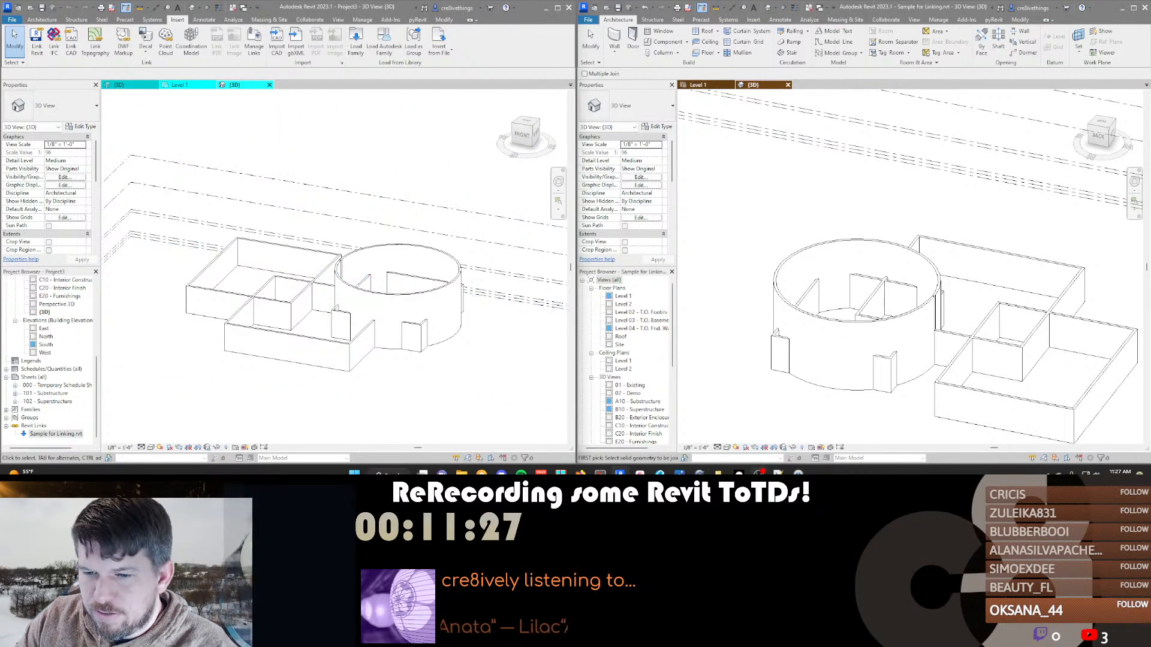
Switch to the Firefox browser and review the Linked Model Multitasker post through to its comments
{"action": "mouse_move", "coordinate": [759, 473]}
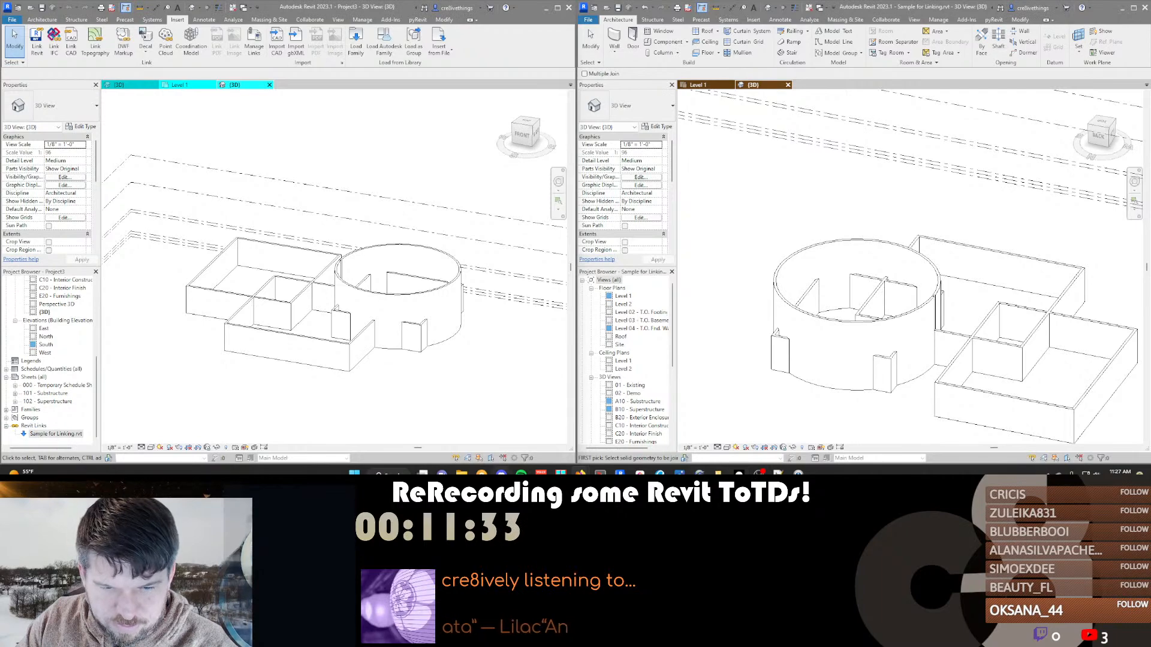
{"action": "mouse_move", "coordinate": [581, 473]}
{"action": "left_click", "coordinate": [771, 432]}
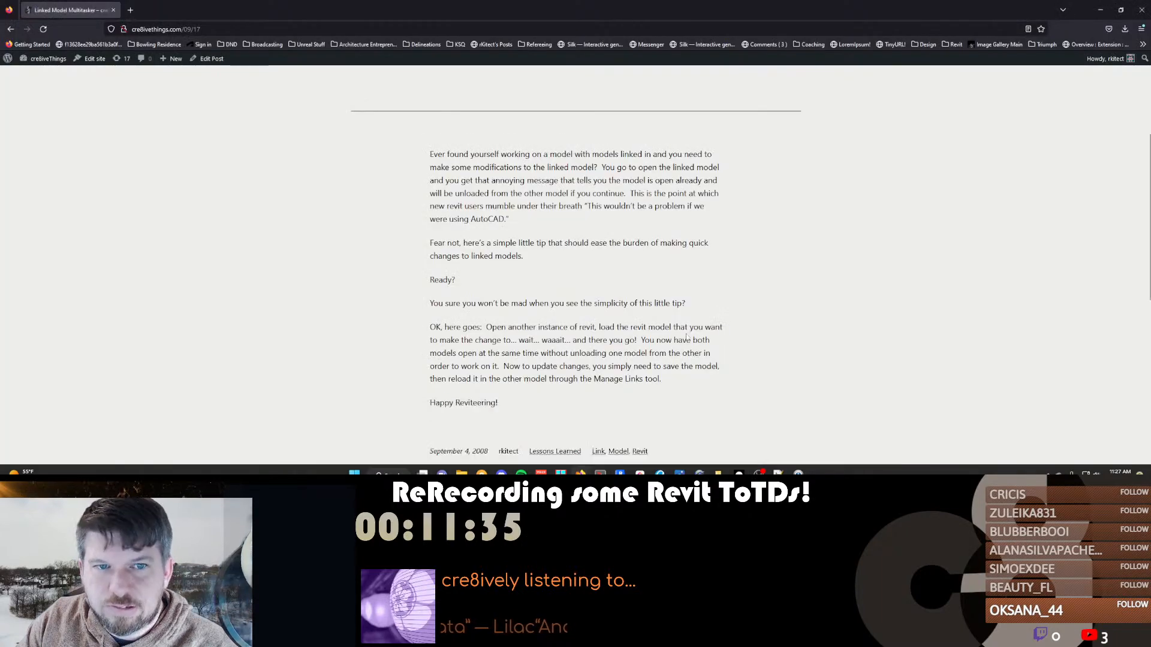
{"action": "scroll", "coordinate": [498, 298], "scroll_direction": "down", "scroll_amount": 4}
{"action": "scroll", "coordinate": [479, 287], "scroll_direction": "up", "scroll_amount": 7}
{"action": "scroll", "coordinate": [465, 274], "scroll_direction": "down", "scroll_amount": 7}
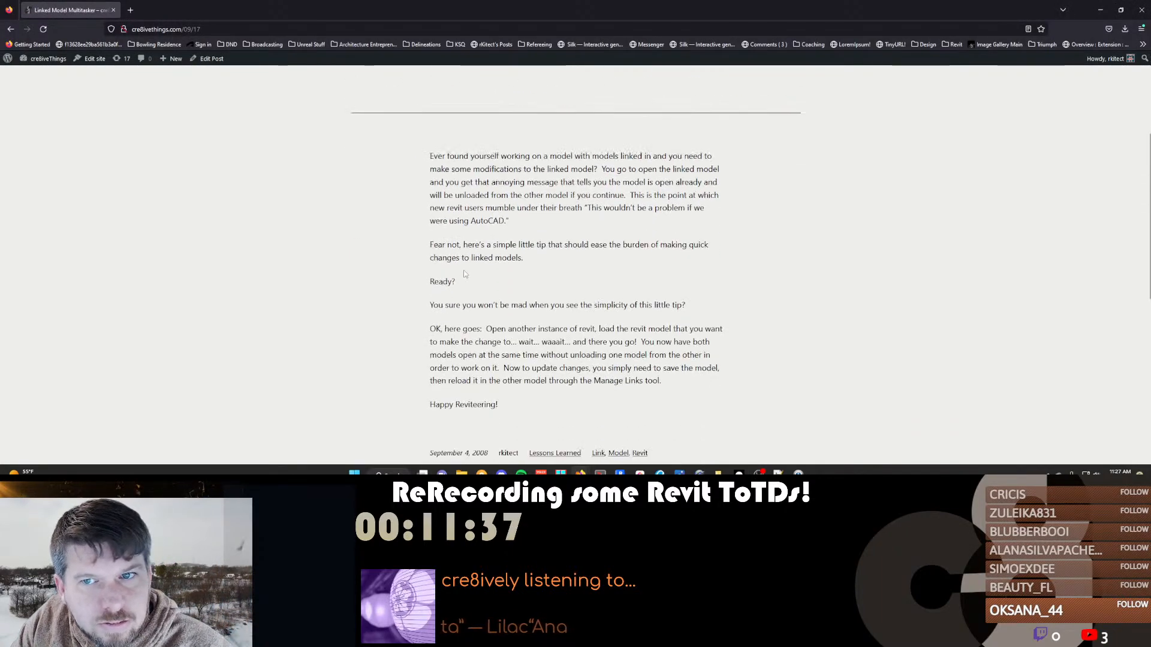
{"action": "scroll", "coordinate": [479, 288], "scroll_direction": "down", "scroll_amount": 3}
{"action": "scroll", "coordinate": [605, 354], "scroll_direction": "up", "scroll_amount": 6}
{"action": "scroll", "coordinate": [599, 355], "scroll_direction": "down", "scroll_amount": 6}
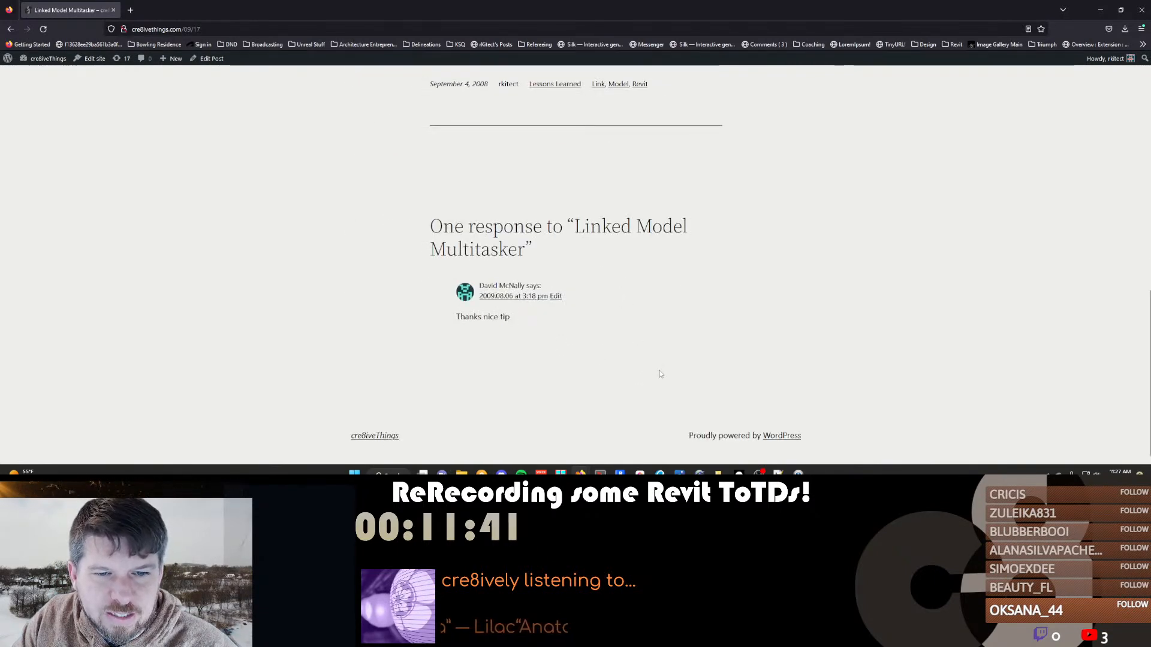
{"action": "scroll", "coordinate": [623, 359], "scroll_direction": "up", "scroll_amount": 10}
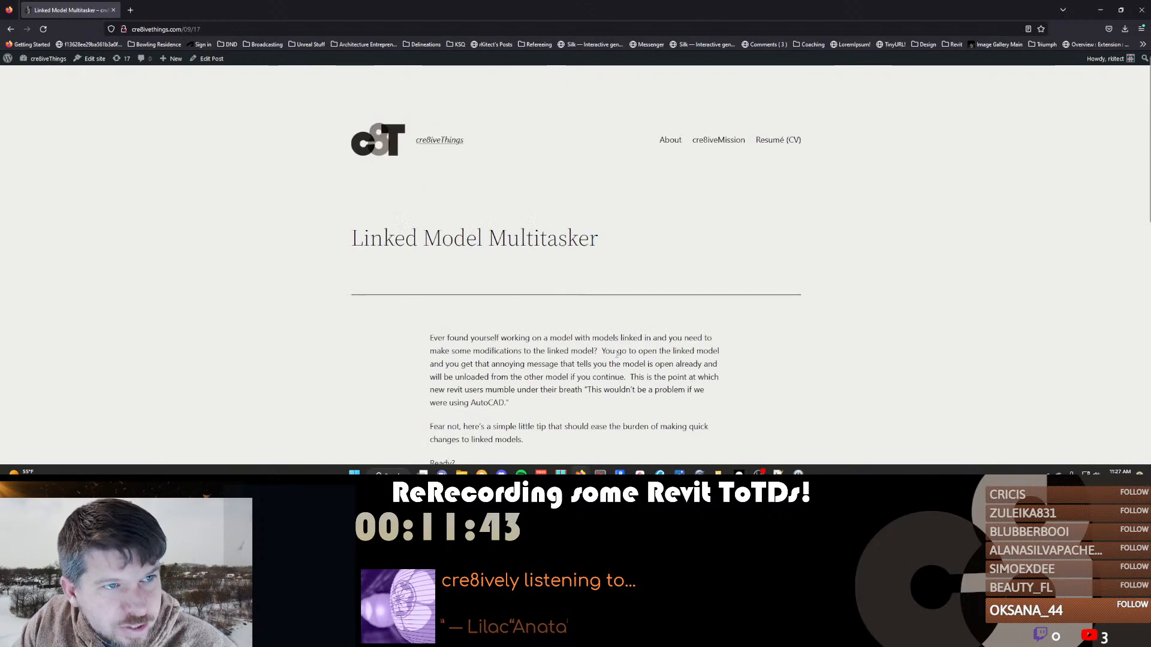
Return to the blog's post list, open the Bòrked Wall Profiles post and read its introduction
{"action": "key", "text": "alt+Left"}
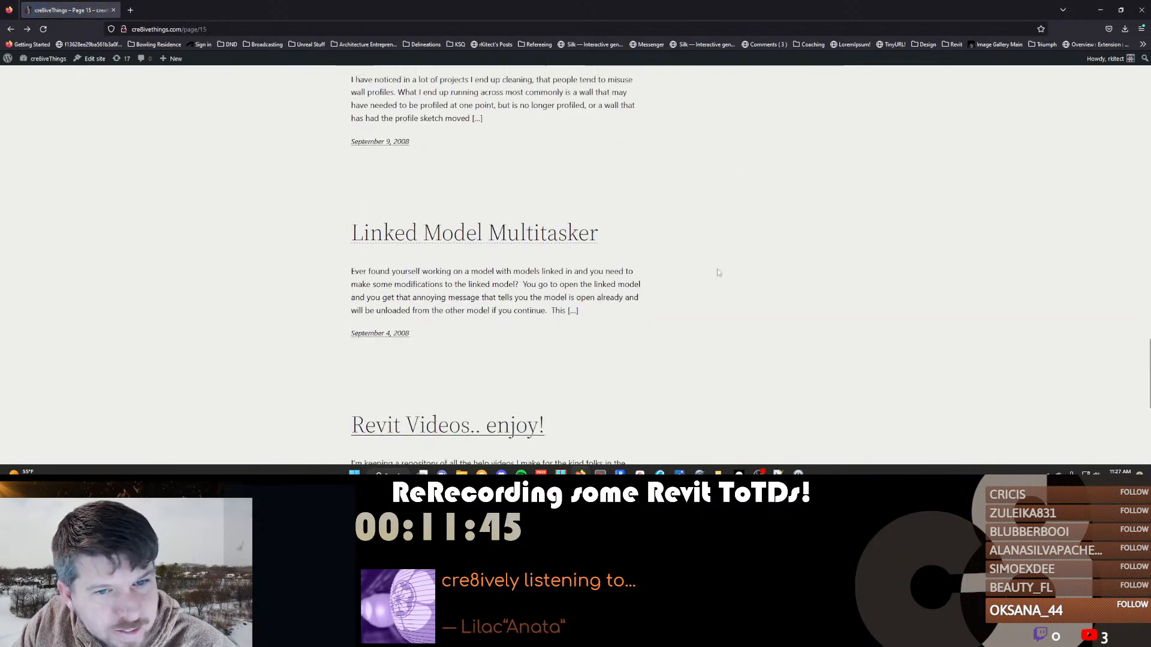
{"action": "scroll", "coordinate": [497, 336], "scroll_direction": "up", "scroll_amount": 3}
{"action": "left_click", "coordinate": [432, 180]}
{"action": "scroll", "coordinate": [819, 345], "scroll_direction": "down", "scroll_amount": 2}
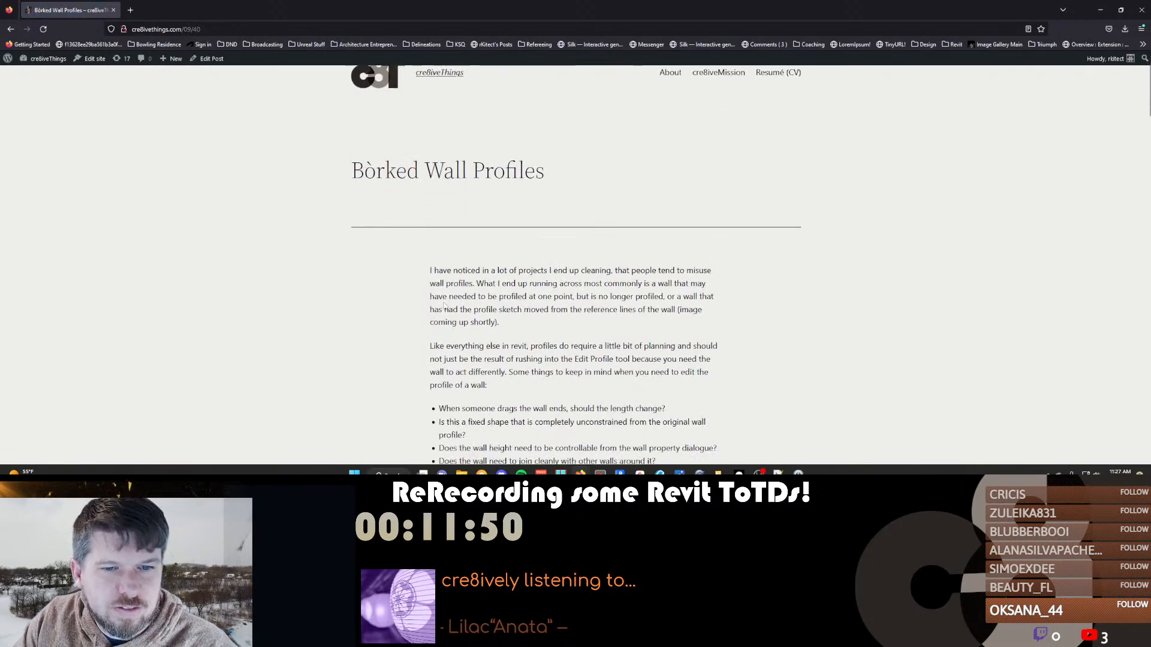
{"action": "scroll", "coordinate": [828, 308], "scroll_direction": "down", "scroll_amount": 1}
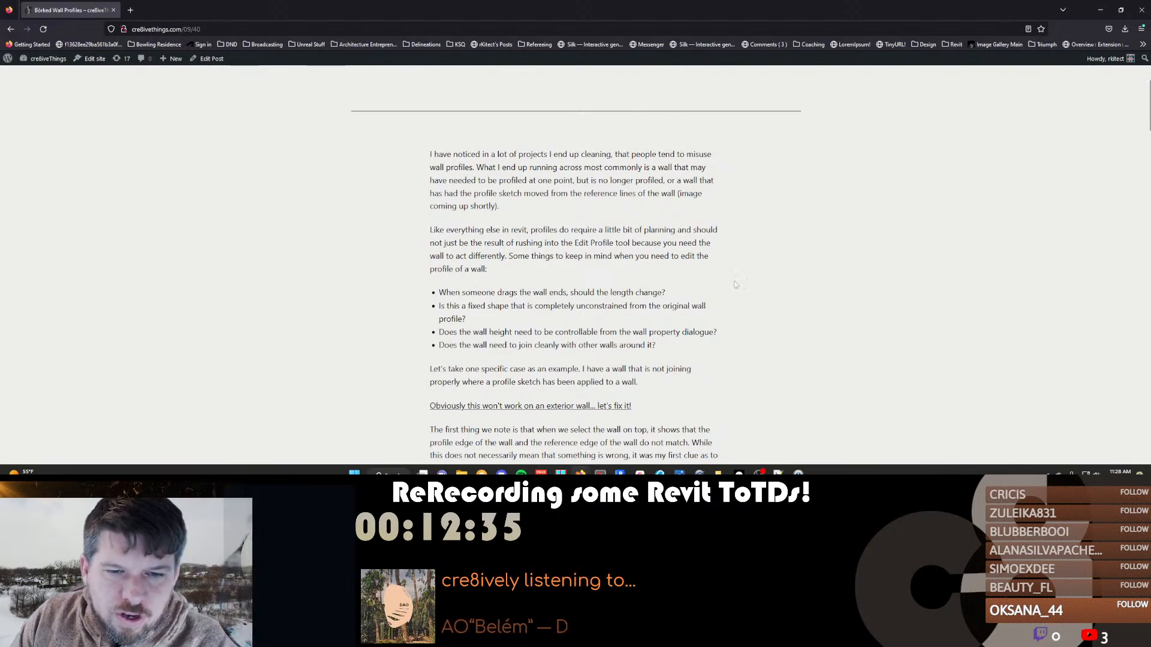
{"action": "scroll", "coordinate": [750, 296], "scroll_direction": "down", "scroll_amount": 3}
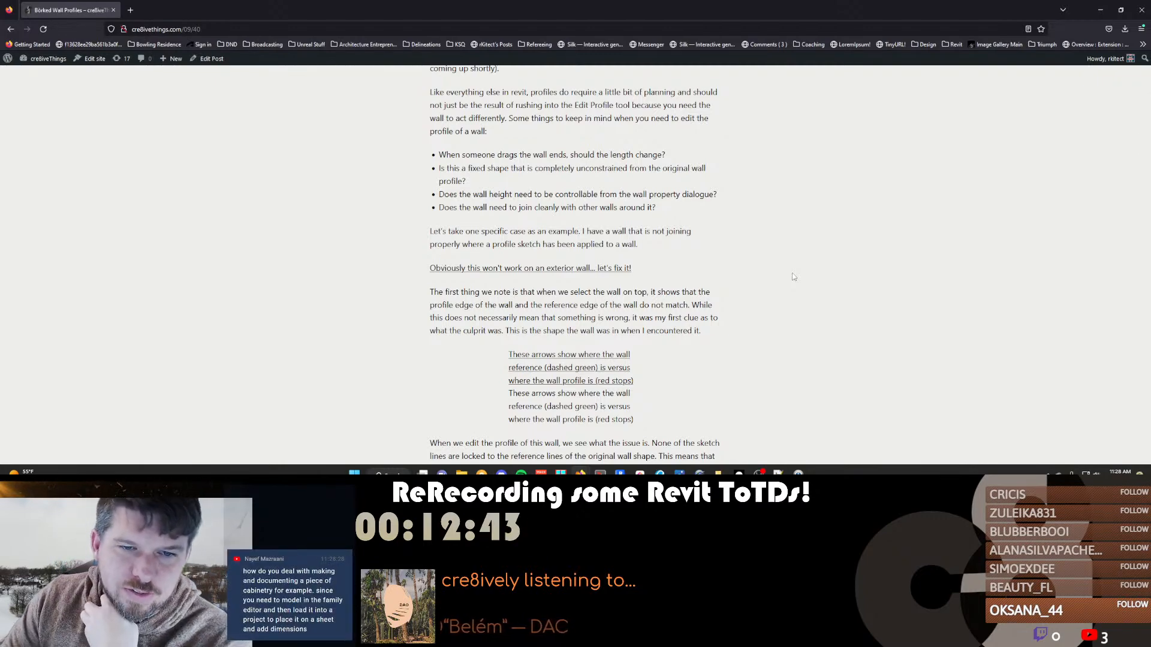
Check the post's exterior wall image link, return to the post and examine its instructions for fixing the wall profile
{"action": "left_click", "coordinate": [596, 270]}
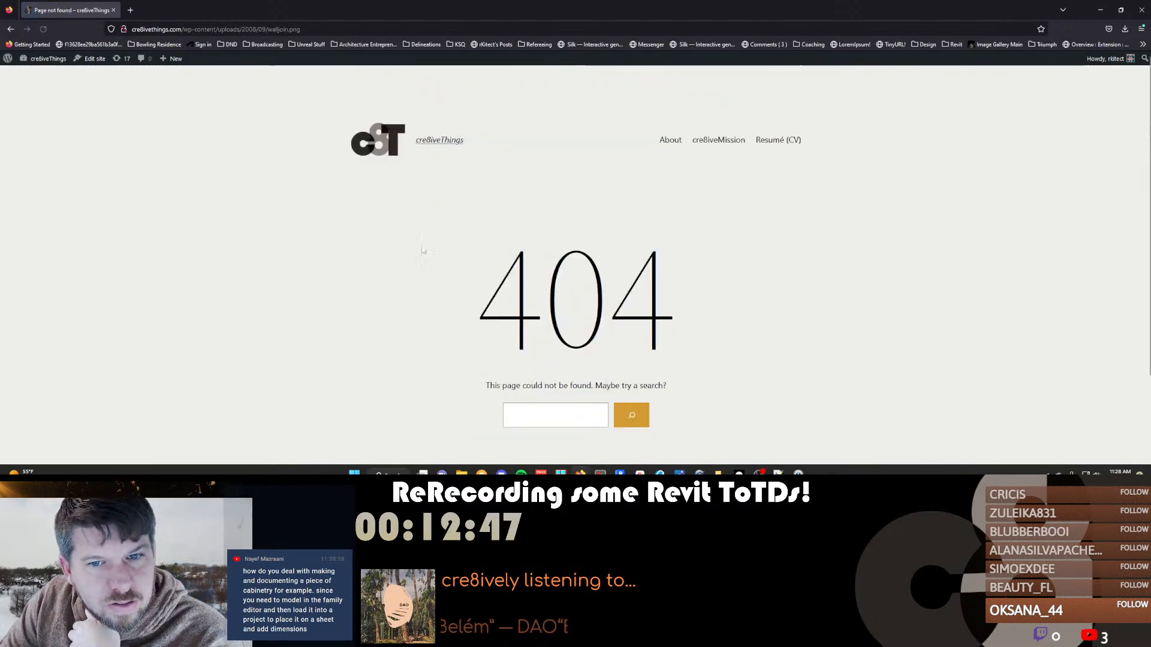
{"action": "left_click", "coordinate": [10, 29]}
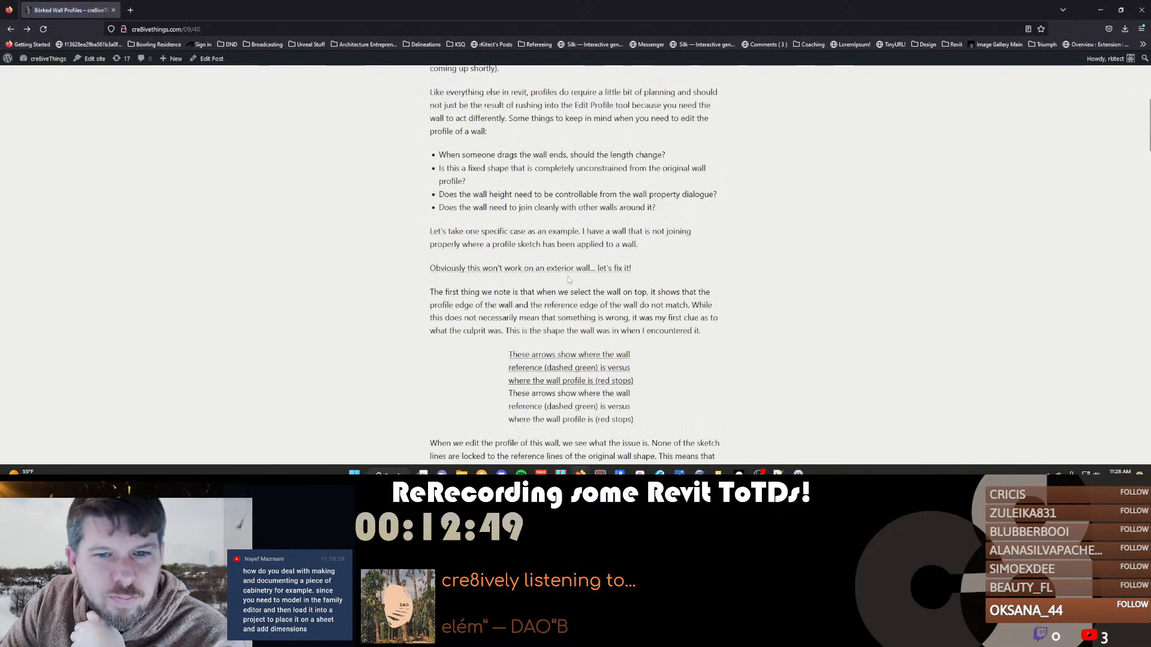
{"action": "scroll", "coordinate": [587, 304], "scroll_direction": "down", "scroll_amount": 3}
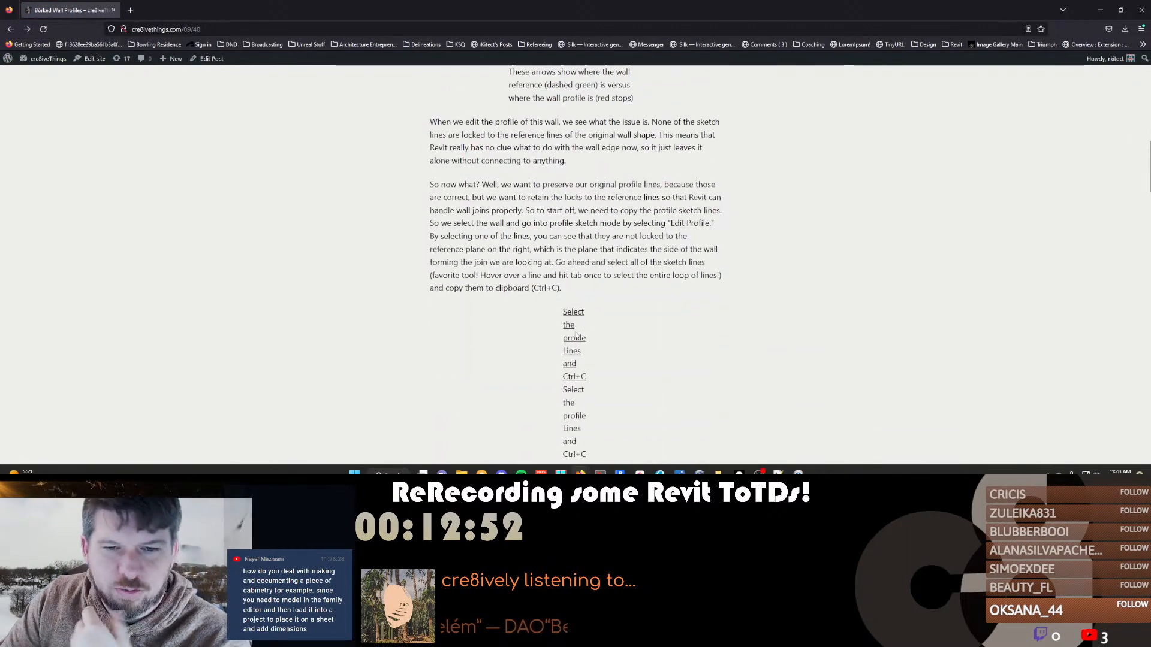
{"action": "scroll", "coordinate": [548, 368], "scroll_direction": "down", "scroll_amount": 10}
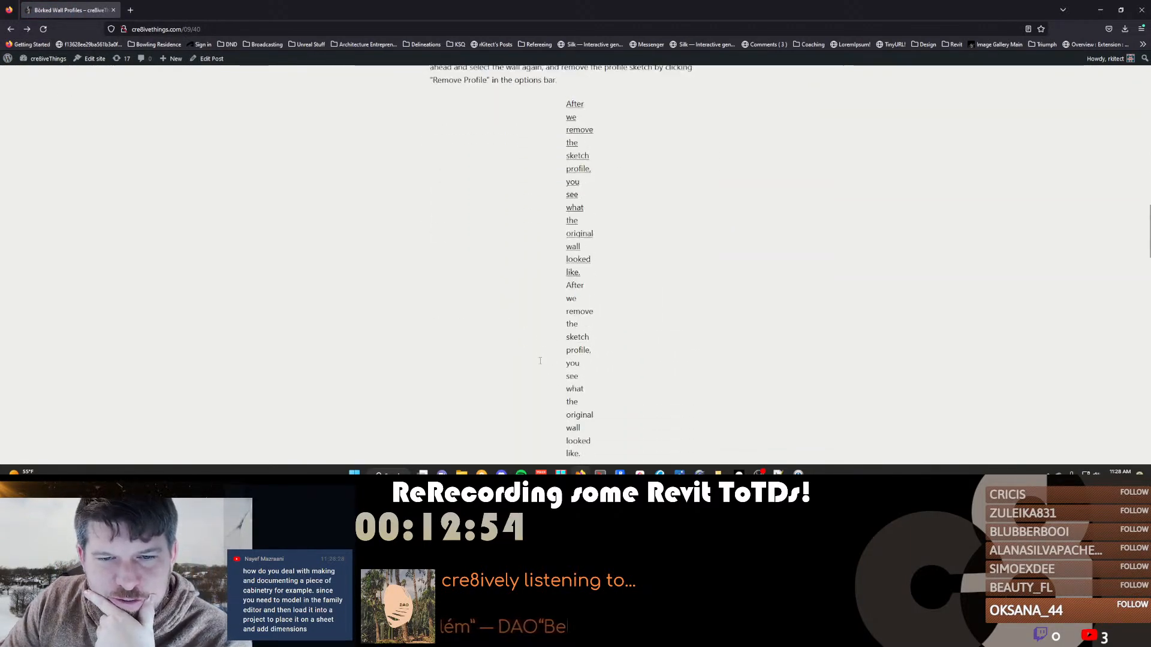
{"action": "scroll", "coordinate": [542, 363], "scroll_direction": "up", "scroll_amount": 12}
{"action": "scroll", "coordinate": [540, 361], "scroll_direction": "up", "scroll_amount": 1}
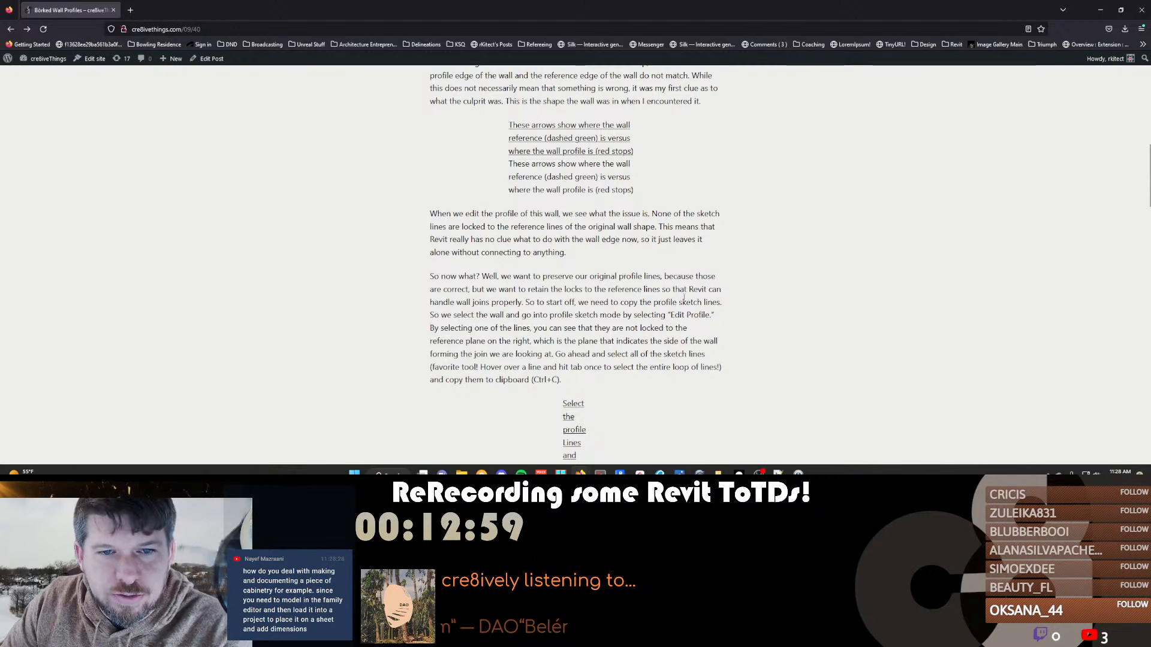
{"action": "scroll", "coordinate": [469, 228], "scroll_direction": "up", "scroll_amount": 3}
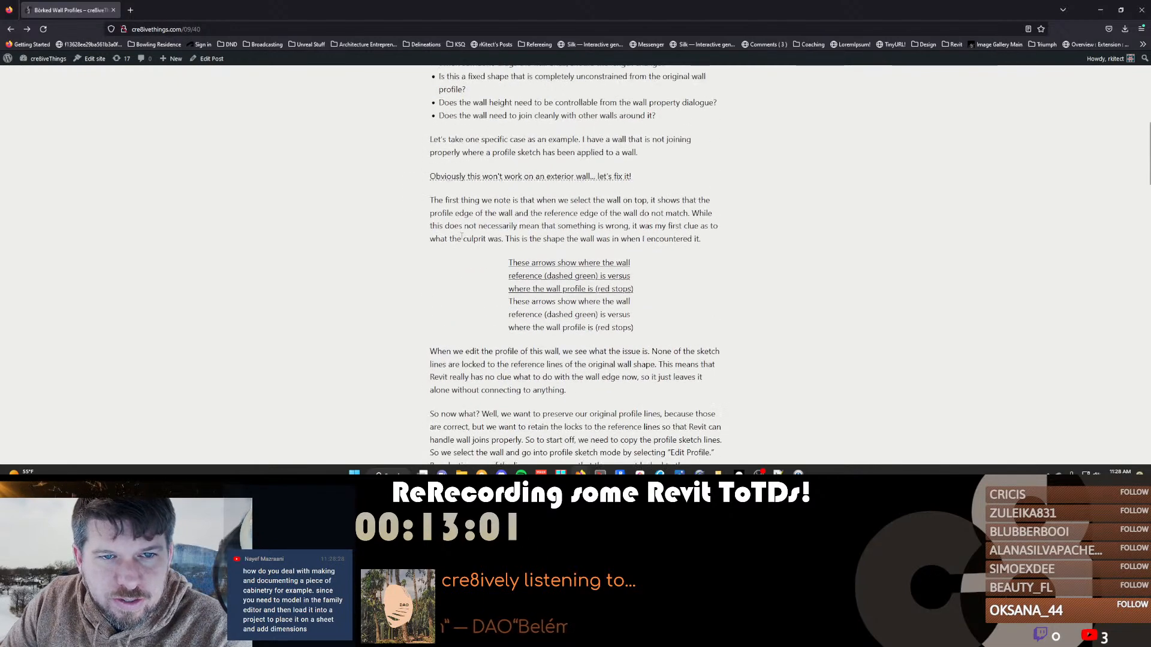
{"action": "left_click", "coordinate": [501, 473]}
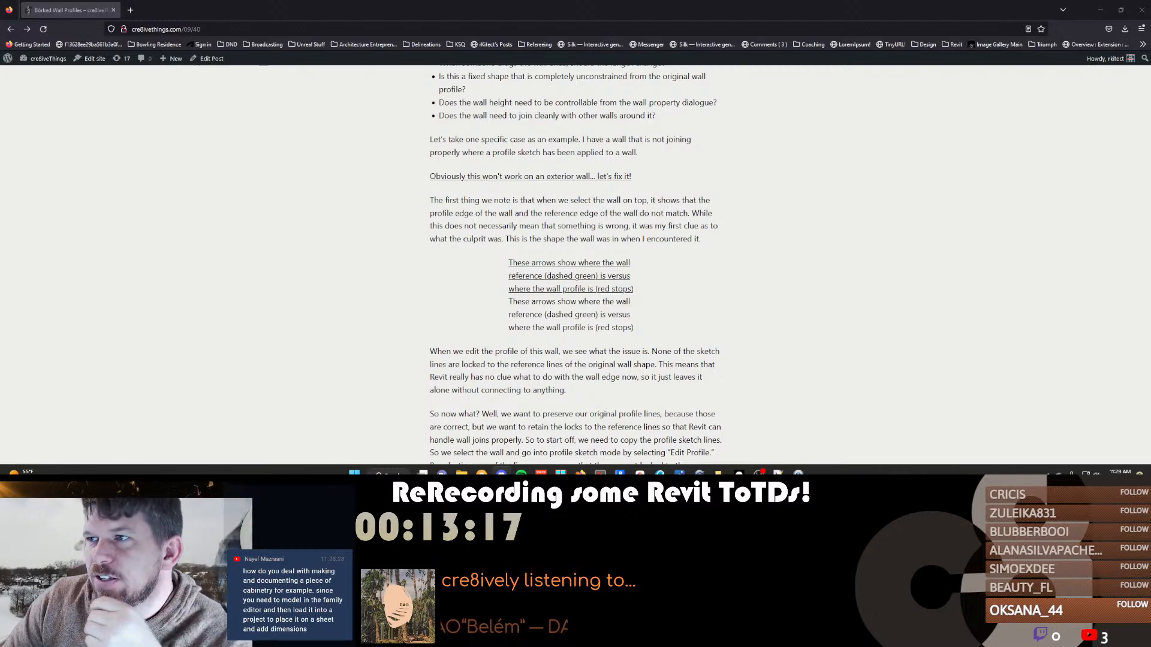
{"action": "scroll", "coordinate": [808, 245], "scroll_direction": "down", "scroll_amount": 1}
{"action": "scroll", "coordinate": [808, 246], "scroll_direction": "up", "scroll_amount": 3}
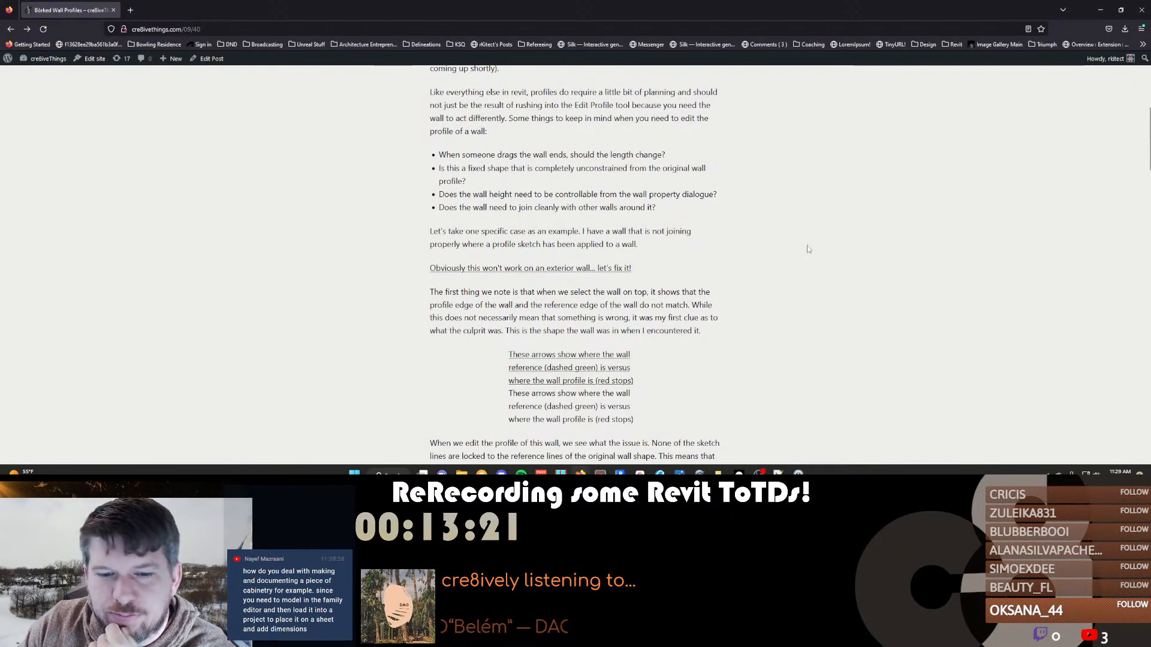
Switch back to Revit, open the linked model's Level 1 floor plan and maximize that session's window
{"action": "mouse_move", "coordinate": [620, 473]}
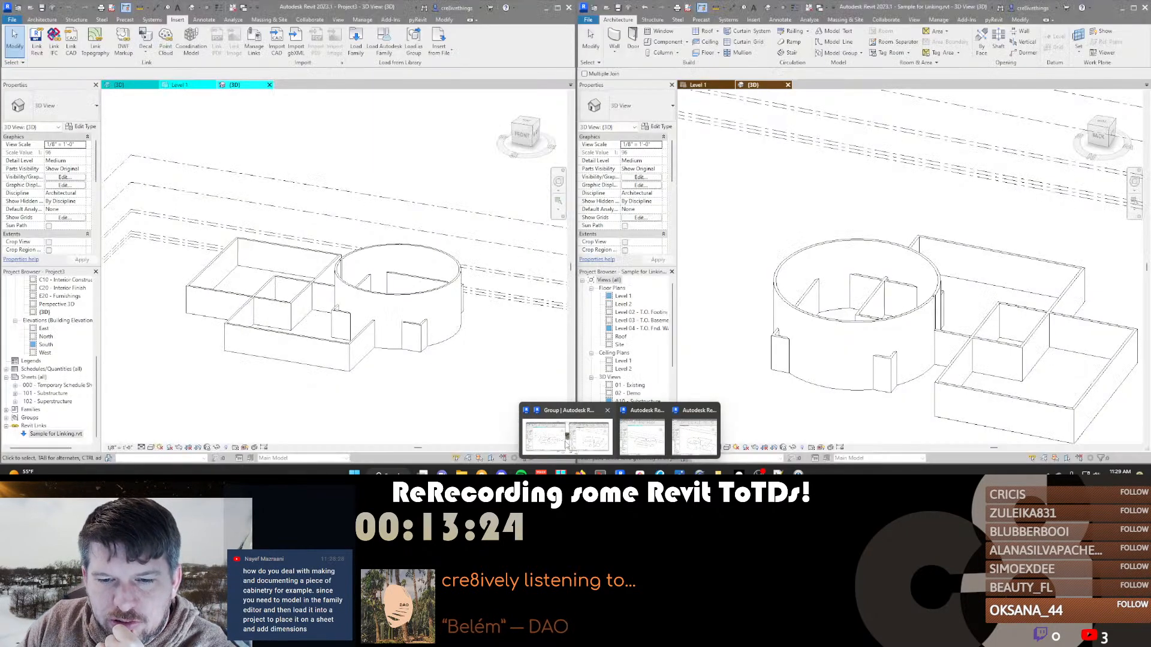
{"action": "left_click", "coordinate": [568, 436]}
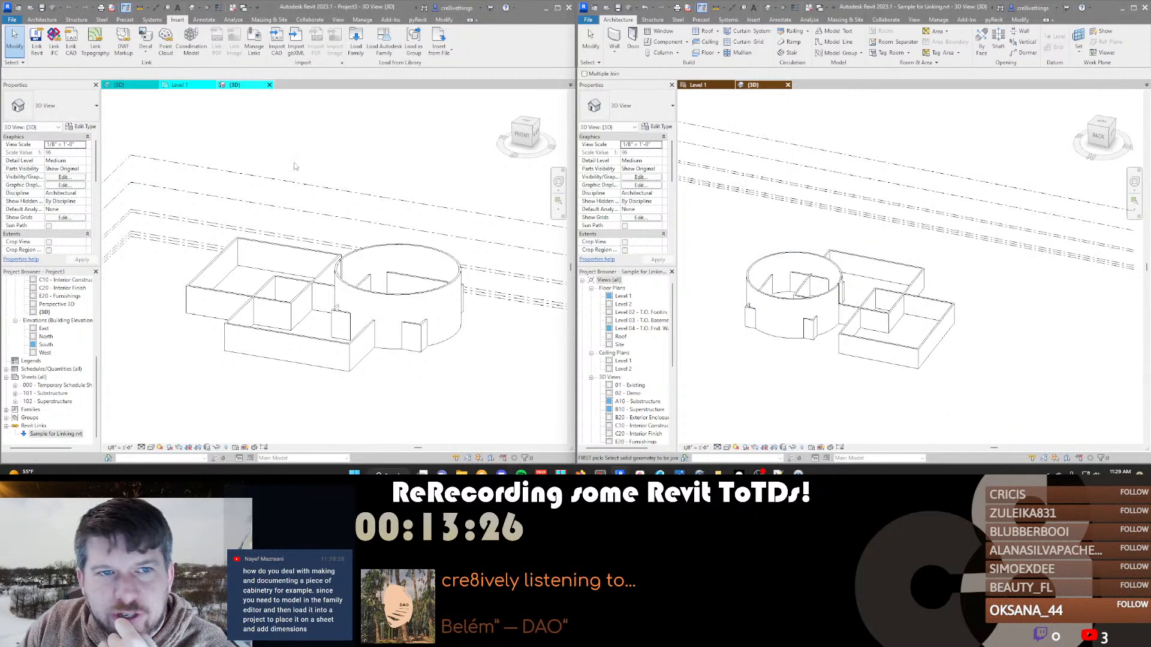
{"action": "middle_click_drag", "start_coordinate": [184, 293], "coordinate": [236, 292]}
{"action": "scroll", "coordinate": [236, 293], "scroll_direction": "up", "scroll_amount": 3}
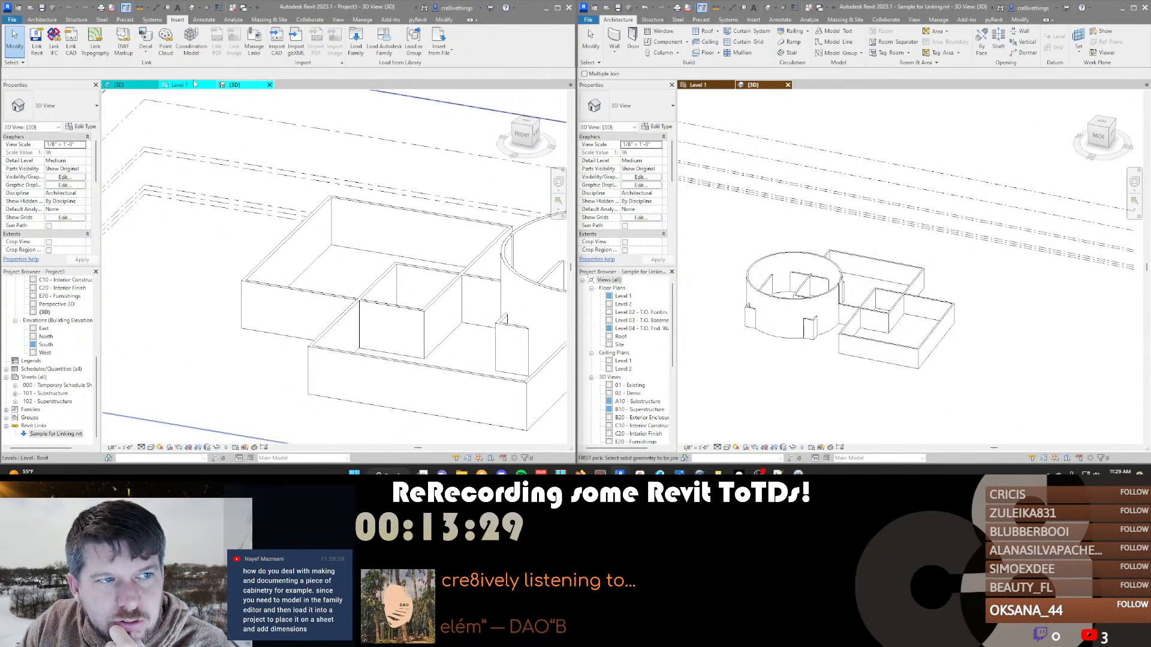
{"action": "left_click", "coordinate": [708, 85]}
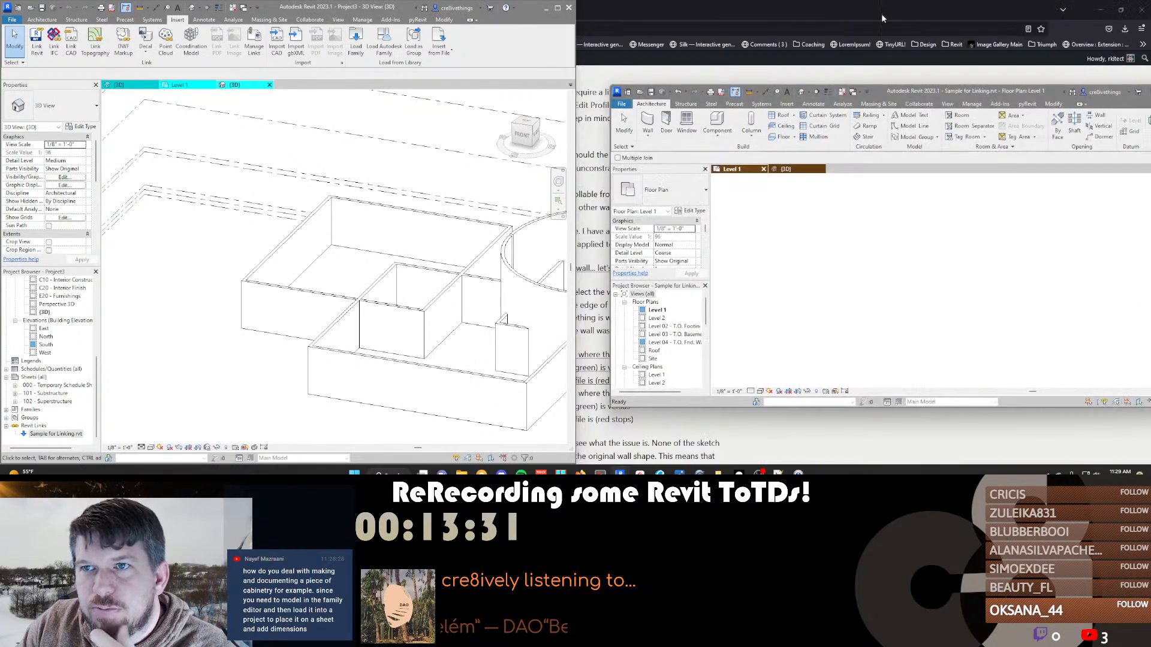
{"action": "double_click", "coordinate": [891, 10]}
{"action": "scroll", "coordinate": [347, 282], "scroll_direction": "up", "scroll_amount": 6}
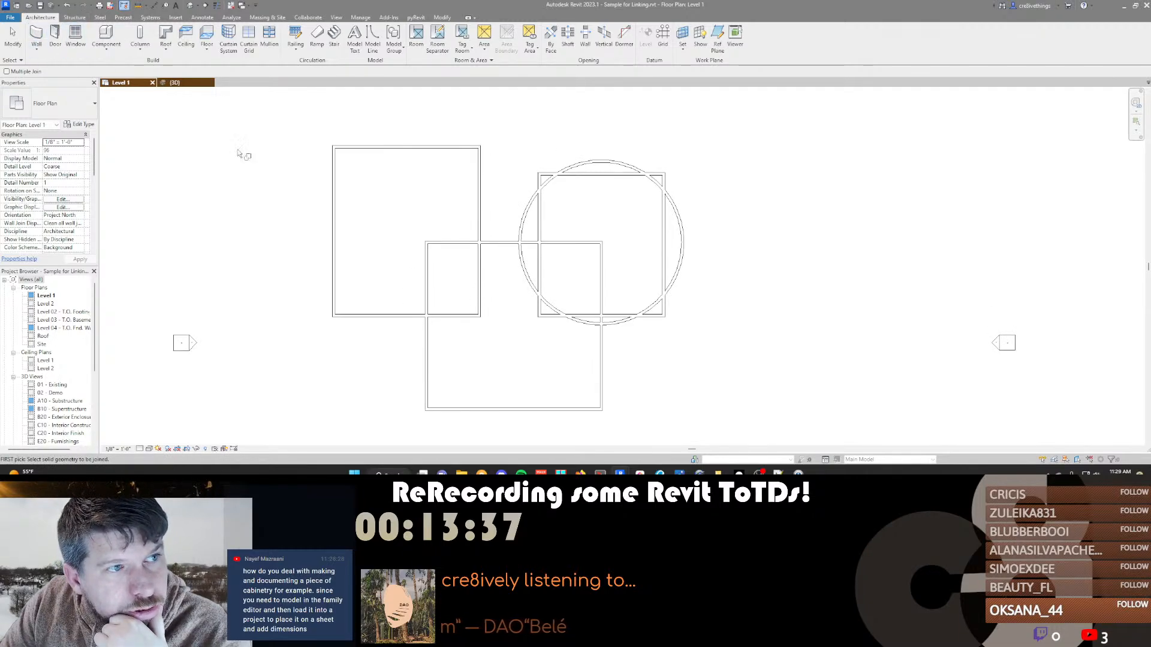
Start placing a component on Level 1 and browse the English-Imperial library for a family to load
{"action": "key", "text": "m"}
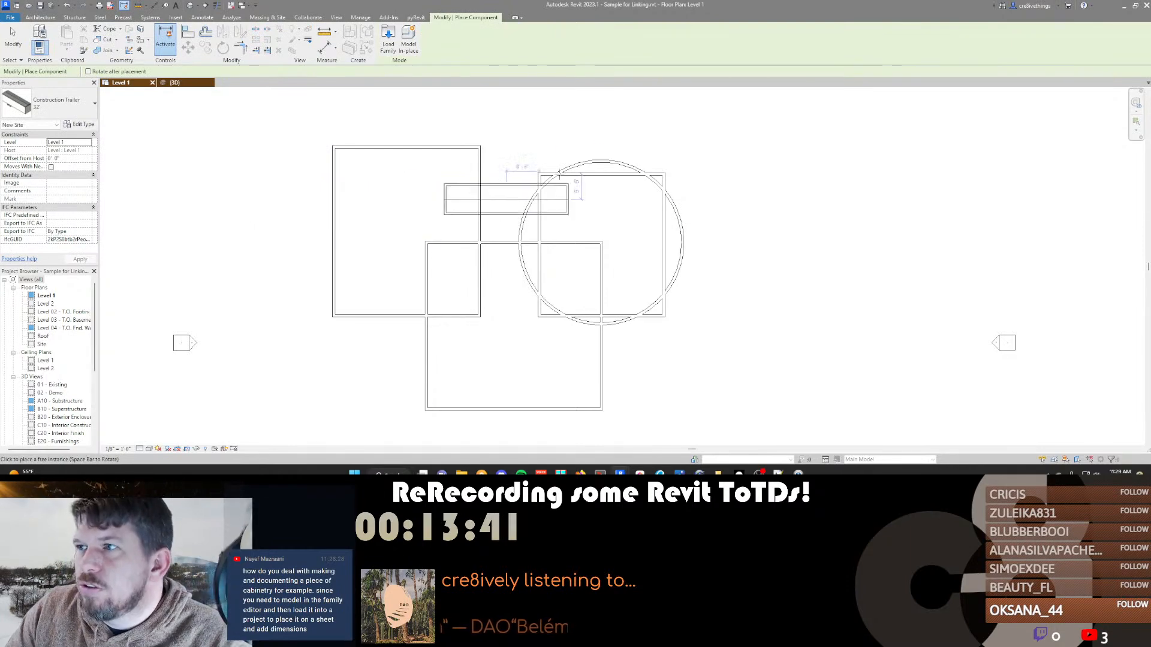
{"action": "left_click", "coordinate": [388, 42]}
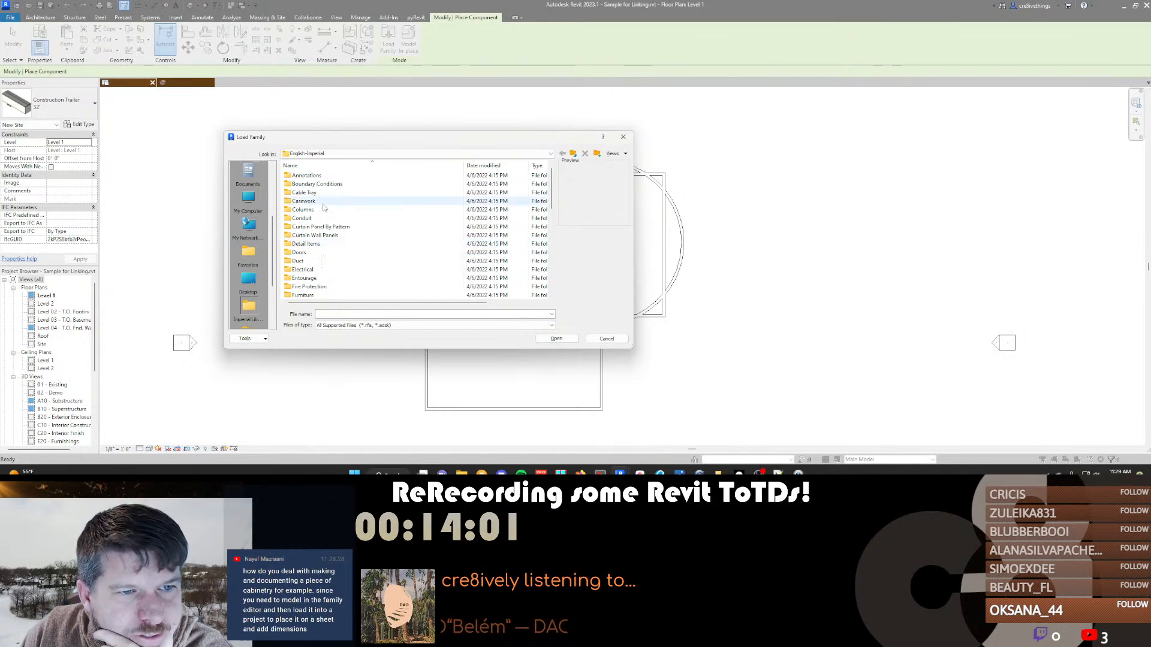
{"action": "scroll", "coordinate": [253, 288], "scroll_direction": "down", "scroll_amount": 3}
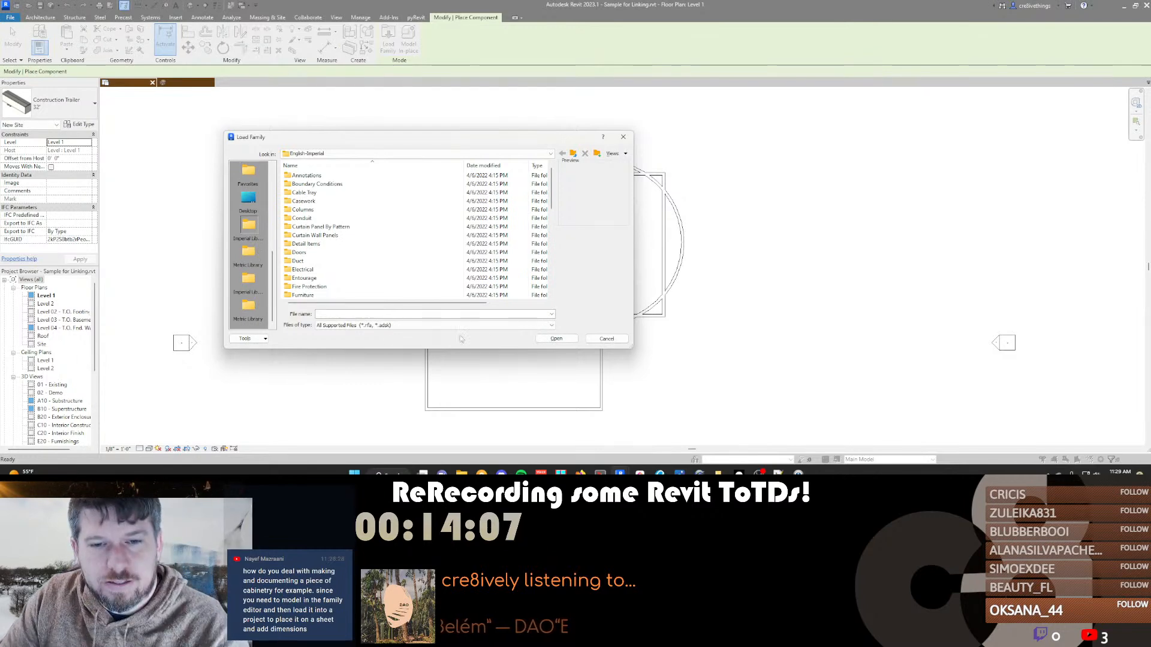
{"action": "left_click", "coordinate": [606, 339]}
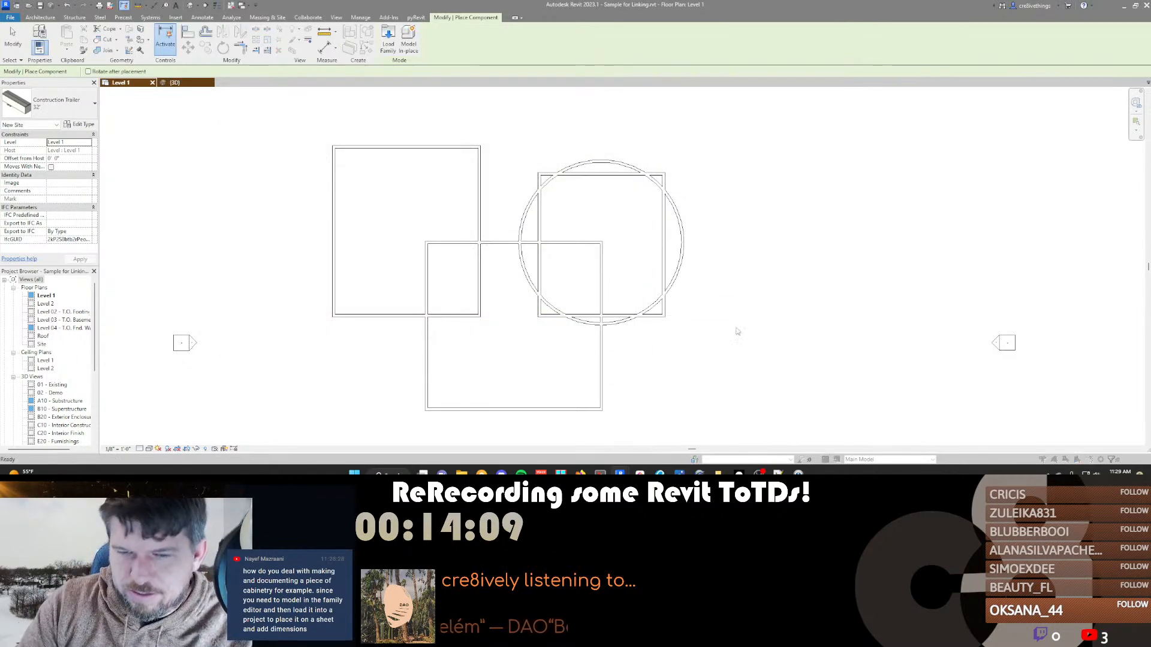
Open the V2 remodel project from the client's remodel folder under the 2022 projects, ignoring its unresolved references
{"action": "key", "text": "ctrl+o"}
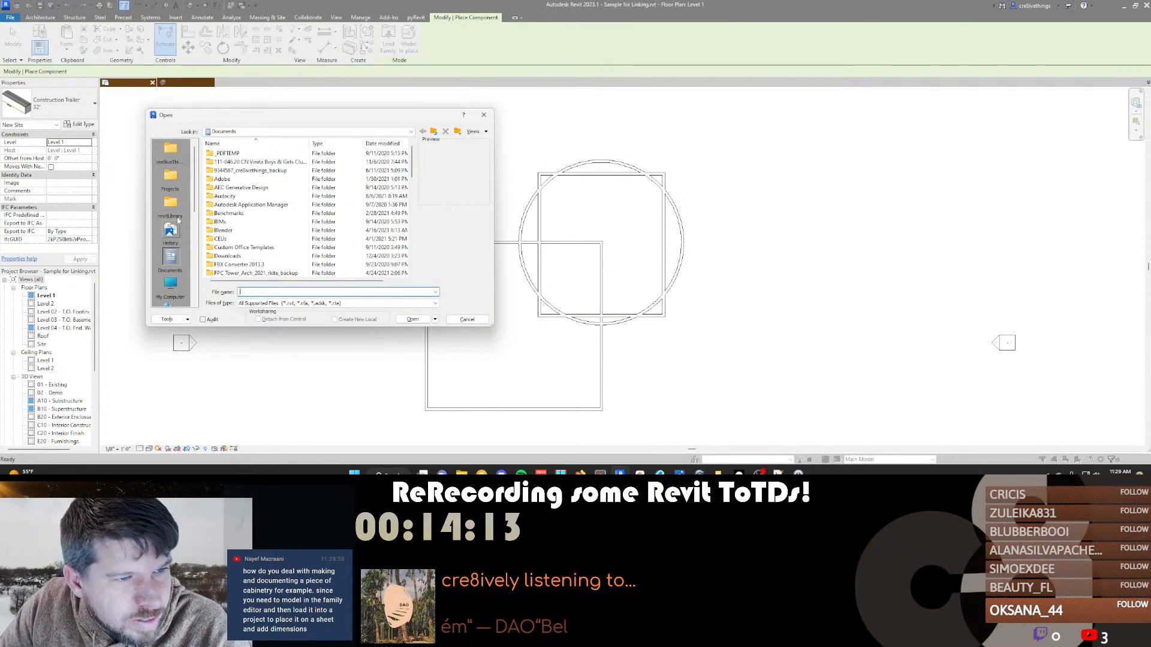
{"action": "left_click", "coordinate": [174, 181]}
{"action": "double_click", "coordinate": [220, 162]}
{"action": "left_click", "coordinate": [433, 132]}
{"action": "double_click", "coordinate": [220, 171]}
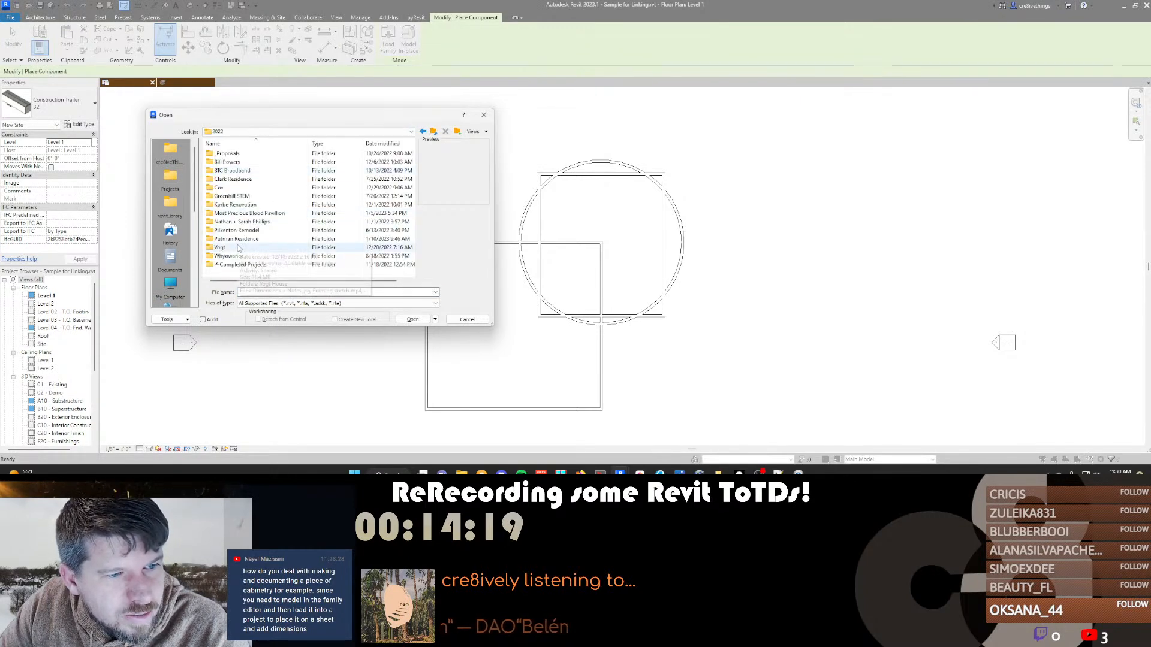
{"action": "double_click", "coordinate": [227, 162]}
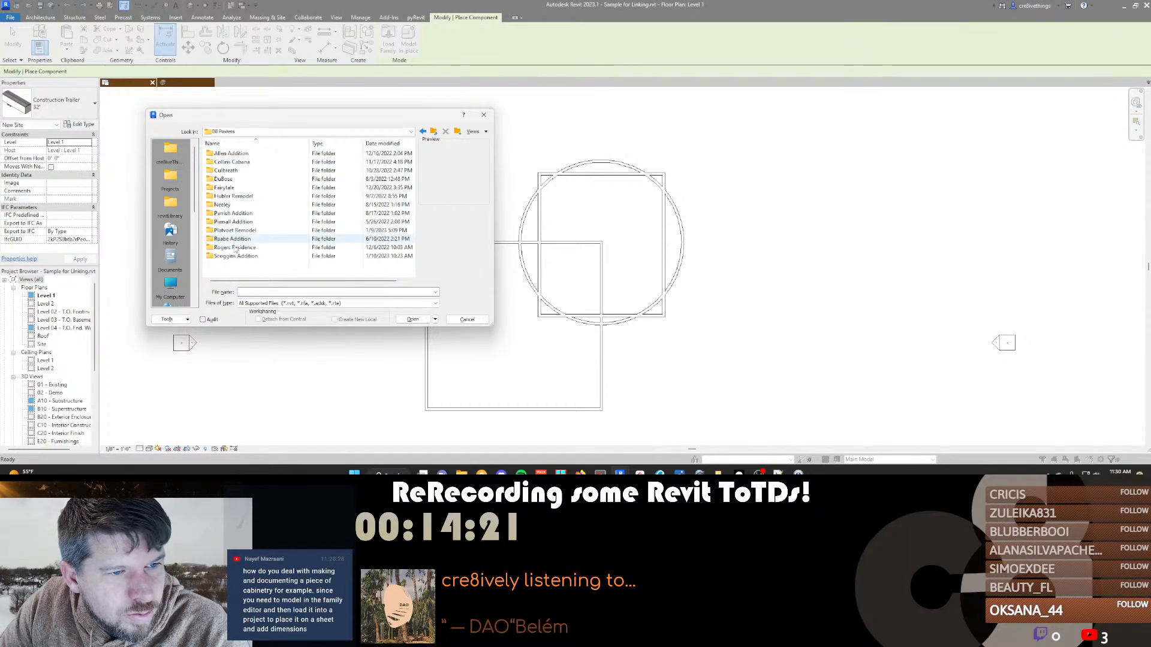
{"action": "double_click", "coordinate": [237, 231]}
{"action": "scroll", "coordinate": [252, 237], "scroll_direction": "down", "scroll_amount": 2}
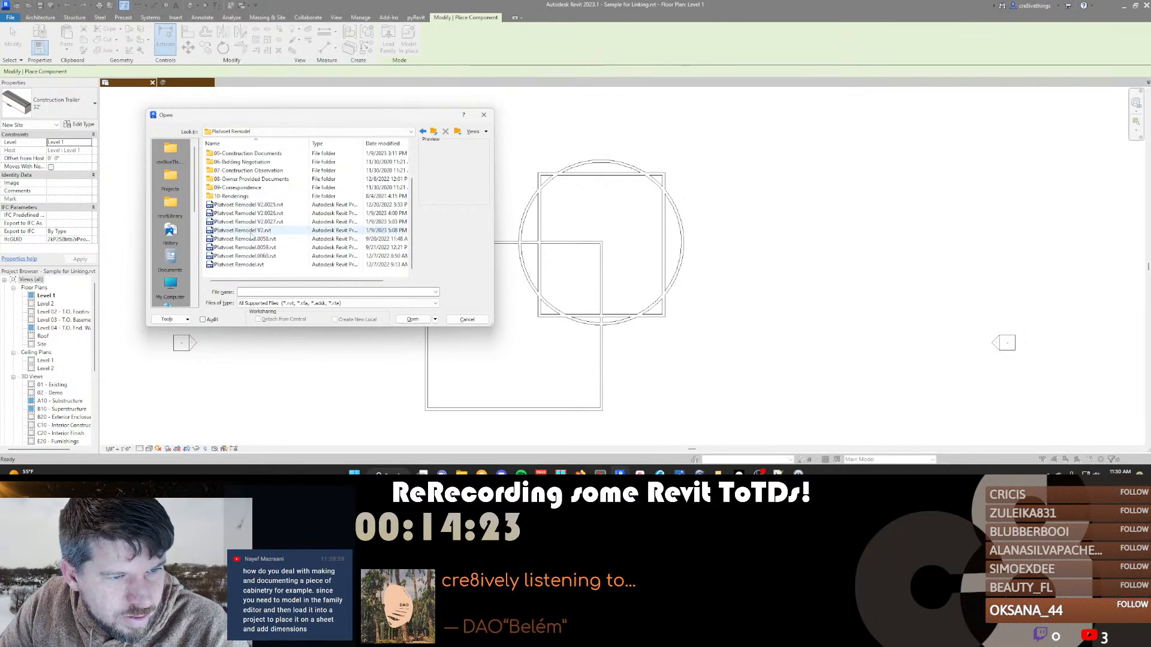
{"action": "double_click", "coordinate": [243, 231]}
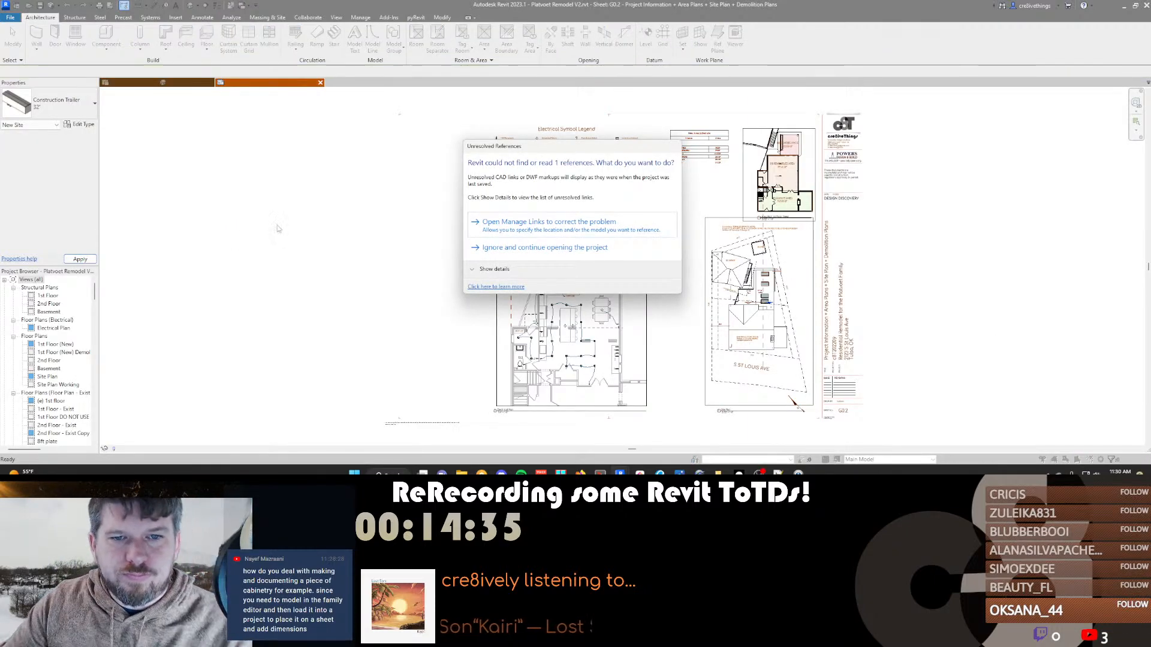
{"action": "left_click", "coordinate": [524, 251]}
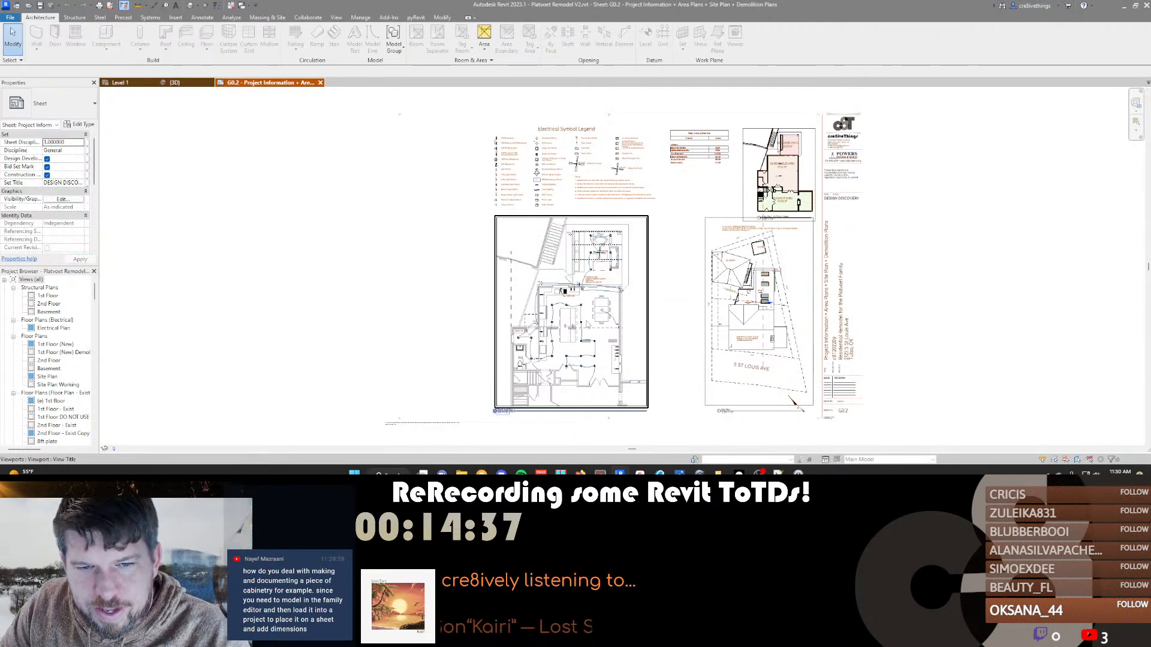
Open the remodel project's default 3D view and select the drawer, corner and door base cabinets around the kitchen range and sink
{"action": "scroll", "coordinate": [586, 322], "scroll_direction": "up", "scroll_amount": 2}
{"action": "key", "text": "3"}
{"action": "key", "text": "d"}
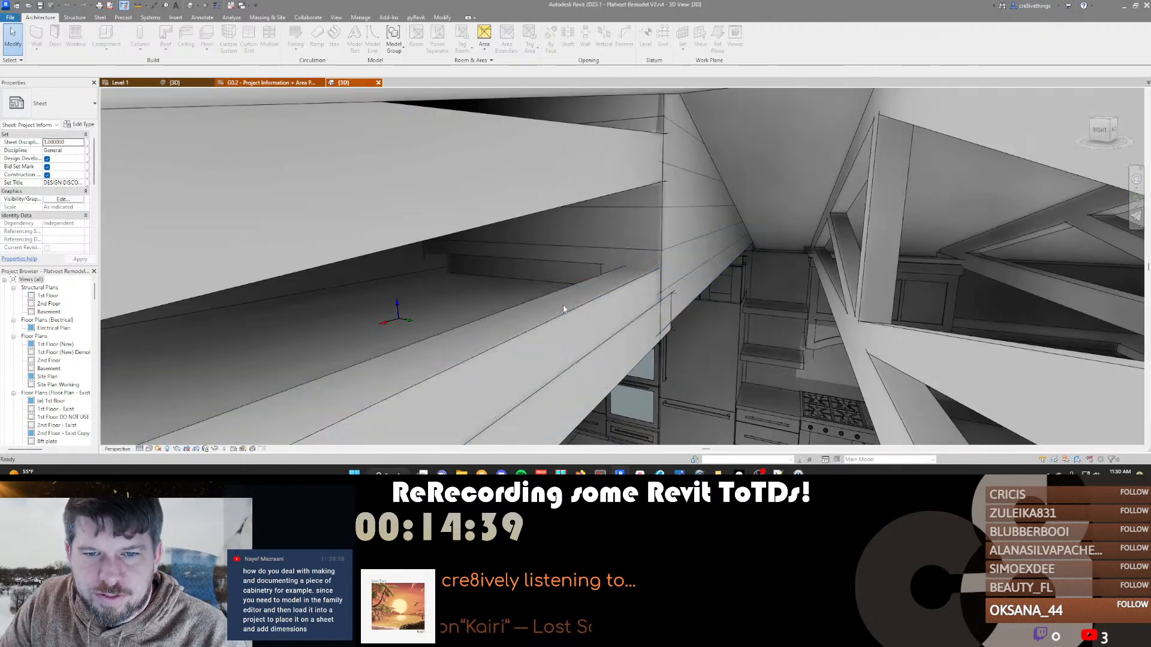
{"action": "mouse_move", "coordinate": [737, 278]}
{"action": "middle_mouse_down"}
{"action": "mouse_move", "coordinate": [722, 249]}
{"action": "mouse_move", "coordinate": [644, 282]}
{"action": "mouse_move", "coordinate": [623, 360]}
{"action": "mouse_move", "coordinate": [569, 384]}
{"action": "mouse_move", "coordinate": [1090, 407]}
{"action": "mouse_move", "coordinate": [983, 384]}
{"action": "mouse_move", "coordinate": [837, 324]}
{"action": "middle_mouse_up"}
{"action": "left_click", "coordinate": [693, 262]}
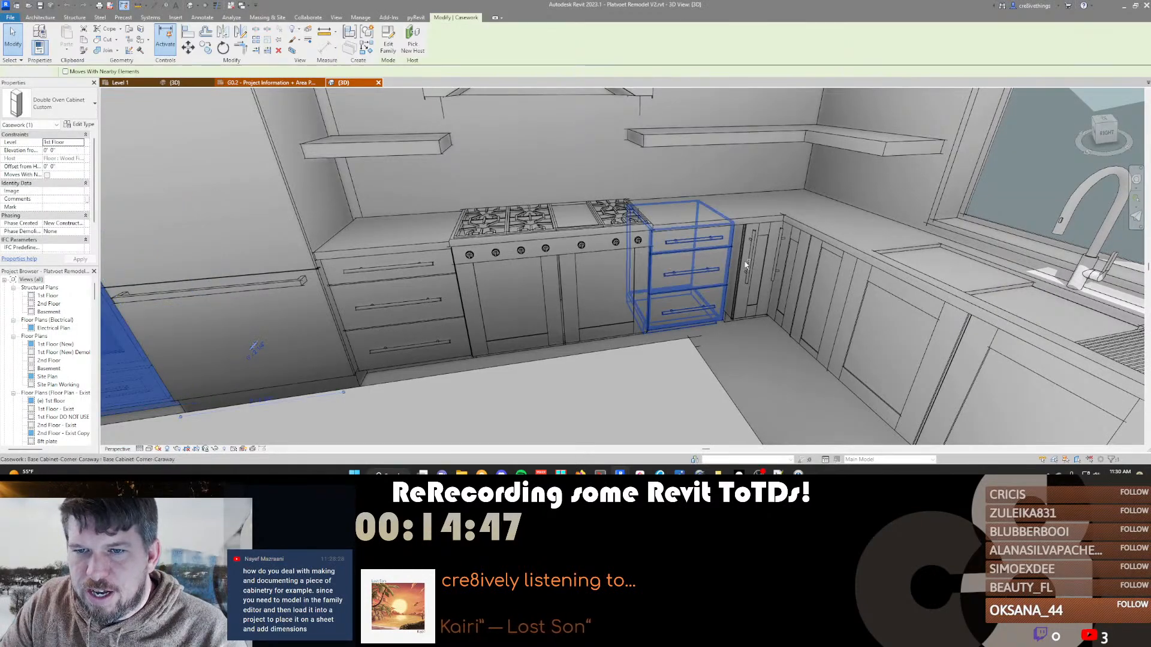
{"action": "left_click", "coordinate": [747, 271], "text": "ctrl"}
{"action": "left_click", "coordinate": [836, 367], "text": "ctrl"}
{"action": "left_click", "coordinate": [815, 292], "text": "ctrl"}
{"action": "left_click", "coordinate": [354, 296], "text": "ctrl"}
{"action": "middle_click_drag", "start_coordinate": [653, 382], "coordinate": [750, 377], "text": "shift"}
{"action": "left_click", "coordinate": [363, 359], "text": "shift"}
Add the tall two-door cabinet, the cabinet above the refrigerator and the end base cabinet to the casework selection and copy it
{"action": "middle_click_drag", "start_coordinate": [623, 358], "coordinate": [740, 296], "text": "shift"}
{"action": "scroll", "coordinate": [723, 325], "scroll_direction": "down", "scroll_amount": 3}
{"action": "left_click", "coordinate": [739, 296], "text": "ctrl"}
{"action": "scroll", "coordinate": [740, 295], "scroll_direction": "down", "scroll_amount": 5}
{"action": "middle_click_drag", "start_coordinate": [264, 384], "coordinate": [665, 282]}
{"action": "middle_click_drag", "start_coordinate": [397, 369], "coordinate": [697, 339], "text": "shift"}
{"action": "scroll", "coordinate": [671, 354], "scroll_direction": "down", "scroll_amount": 1}
{"action": "scroll", "coordinate": [671, 354], "scroll_direction": "down", "scroll_amount": 10}
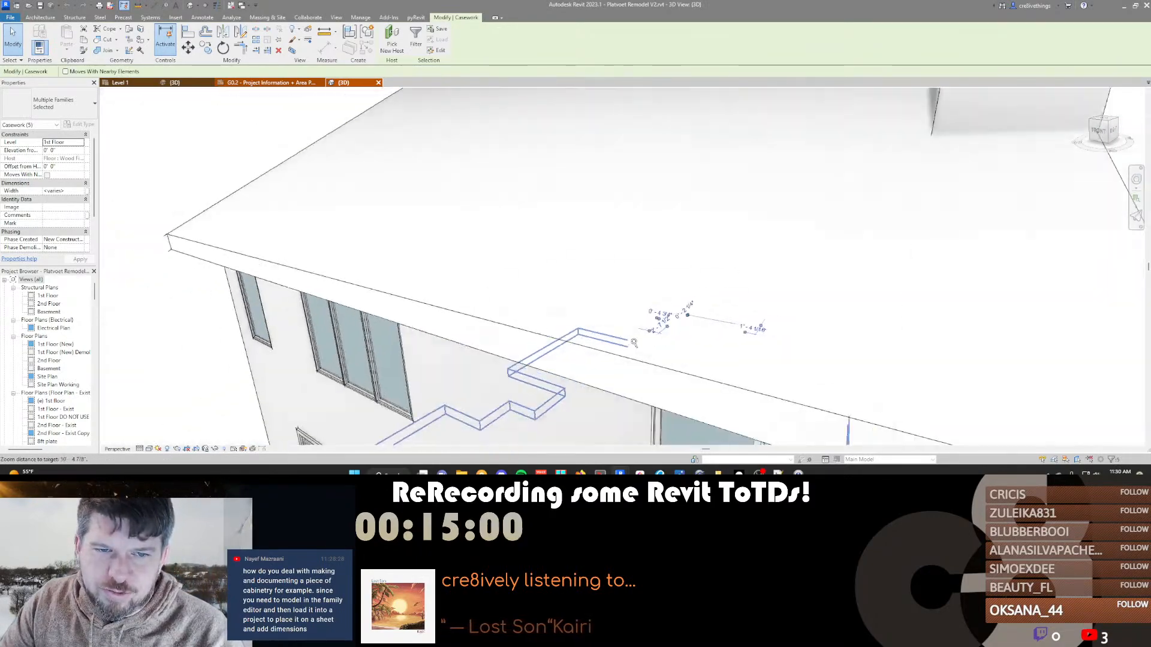
{"action": "scroll", "coordinate": [611, 400], "scroll_direction": "up", "scroll_amount": 3}
{"action": "scroll", "coordinate": [611, 399], "scroll_direction": "up", "scroll_amount": 8}
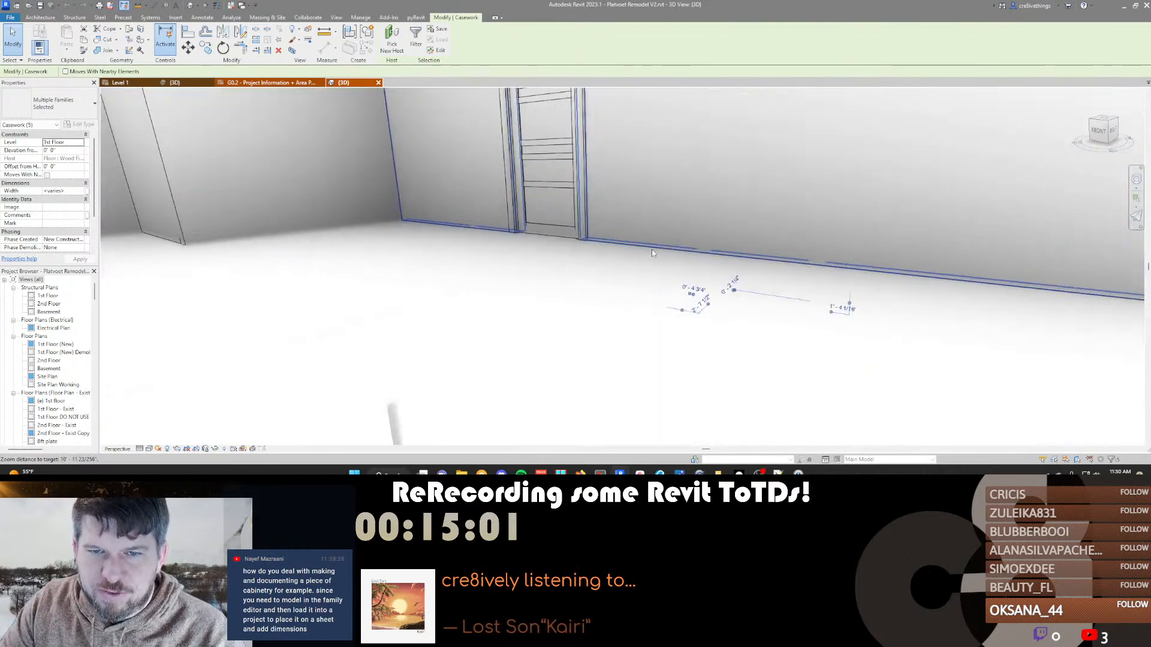
{"action": "scroll", "coordinate": [625, 317], "scroll_direction": "down", "scroll_amount": 4}
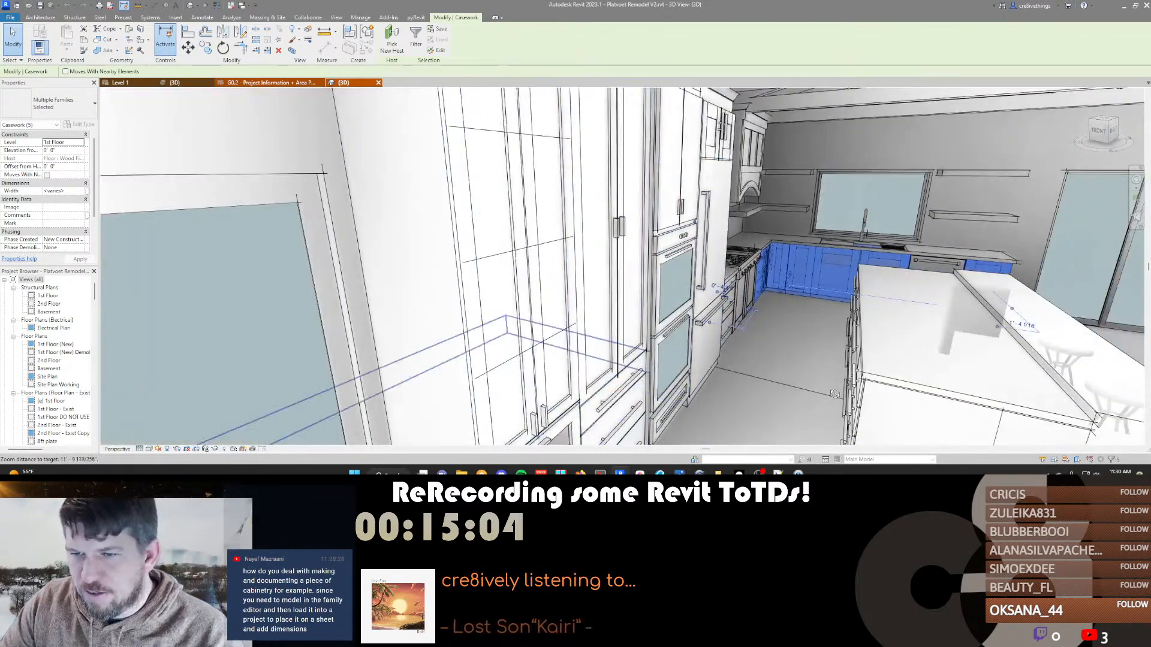
{"action": "middle_click_drag", "start_coordinate": [834, 393], "coordinate": [455, 303], "text": "shift"}
{"action": "left_click", "coordinate": [1012, 324], "text": "ctrl"}
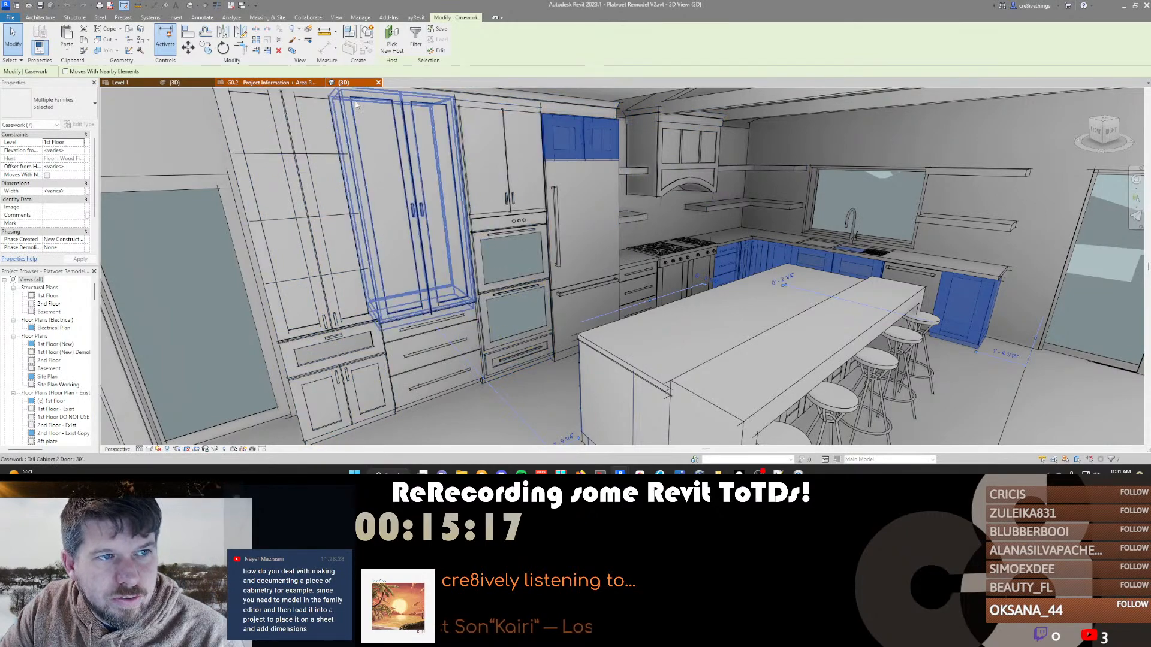
Paste the copied casework into the Sample for Linking 3D view beside the round walls, accepting the duplicate types
{"action": "left_click", "coordinate": [181, 83]}
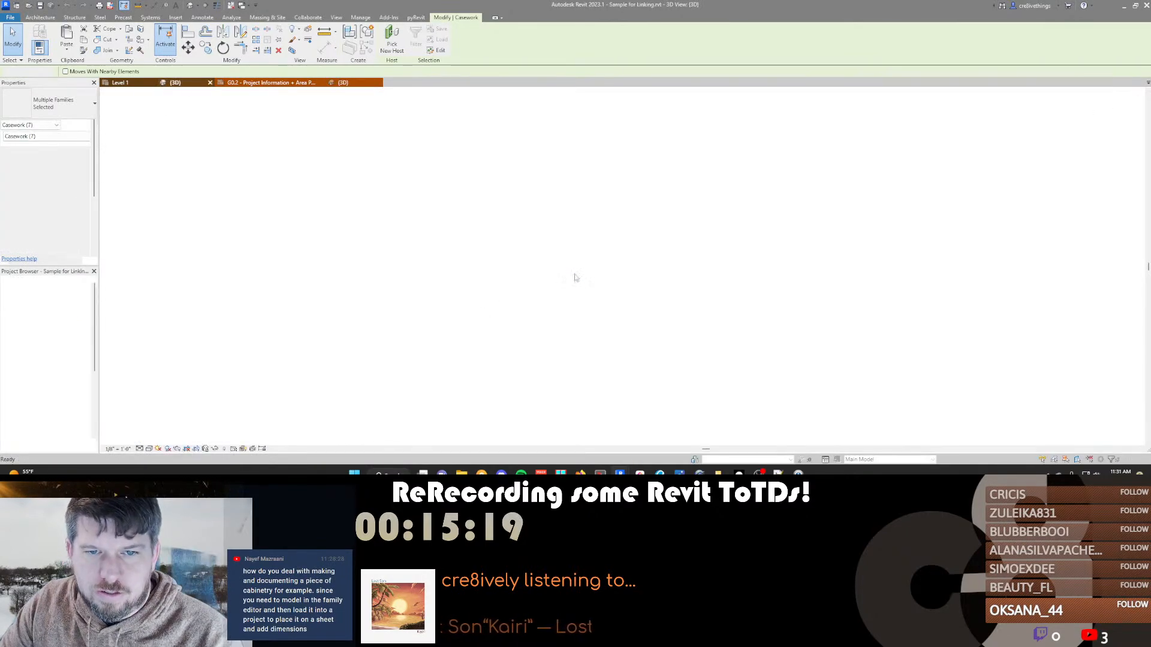
{"action": "scroll", "coordinate": [474, 276], "scroll_direction": "up", "scroll_amount": 1}
{"action": "middle_click_drag", "start_coordinate": [420, 322], "coordinate": [840, 304]}
{"action": "scroll", "coordinate": [600, 284], "scroll_direction": "up", "scroll_amount": 1}
{"action": "key", "text": "ctrl+v"}
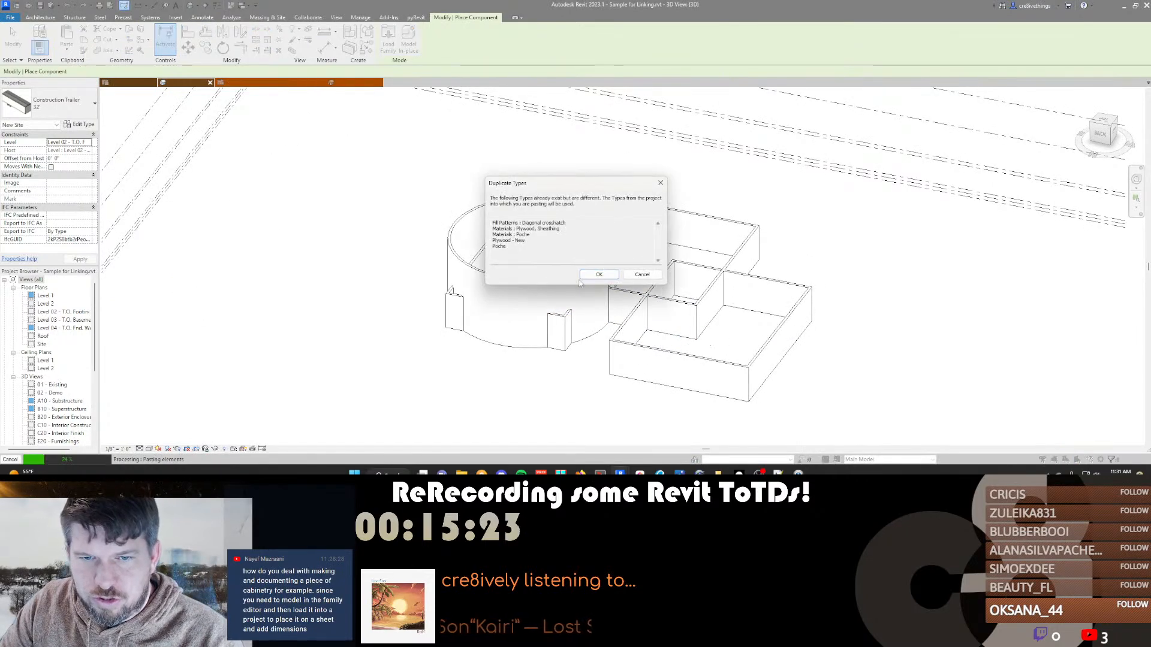
{"action": "left_click", "coordinate": [604, 274]}
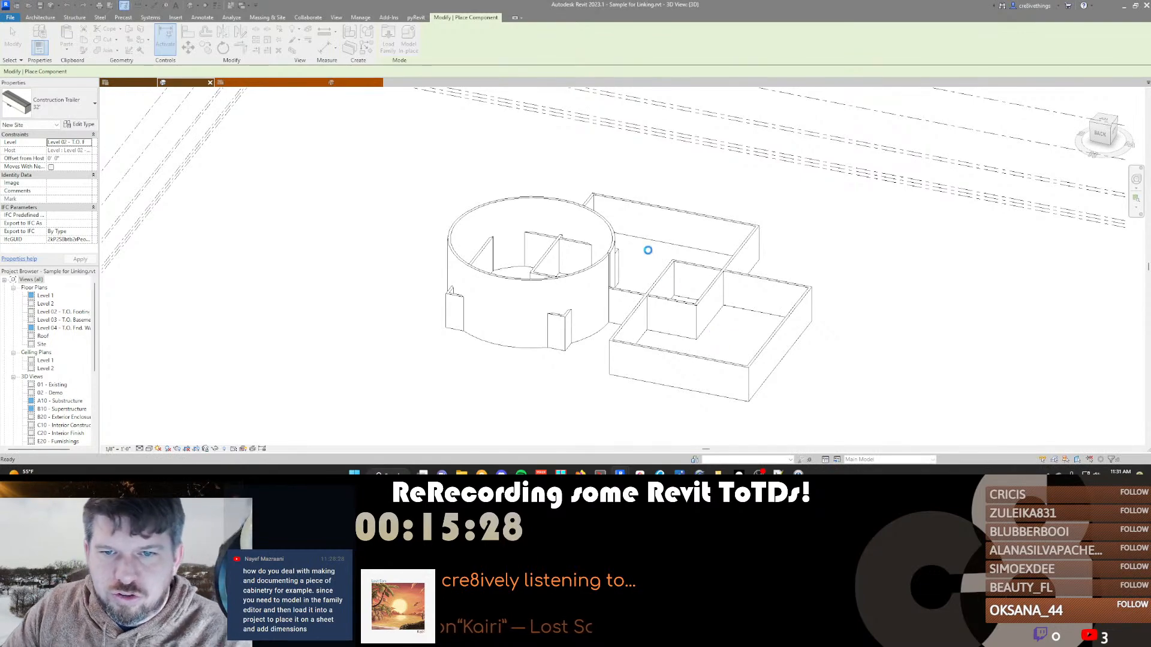
{"action": "left_click", "coordinate": [672, 245]}
{"action": "scroll", "coordinate": [674, 242], "scroll_direction": "up", "scroll_amount": 5}
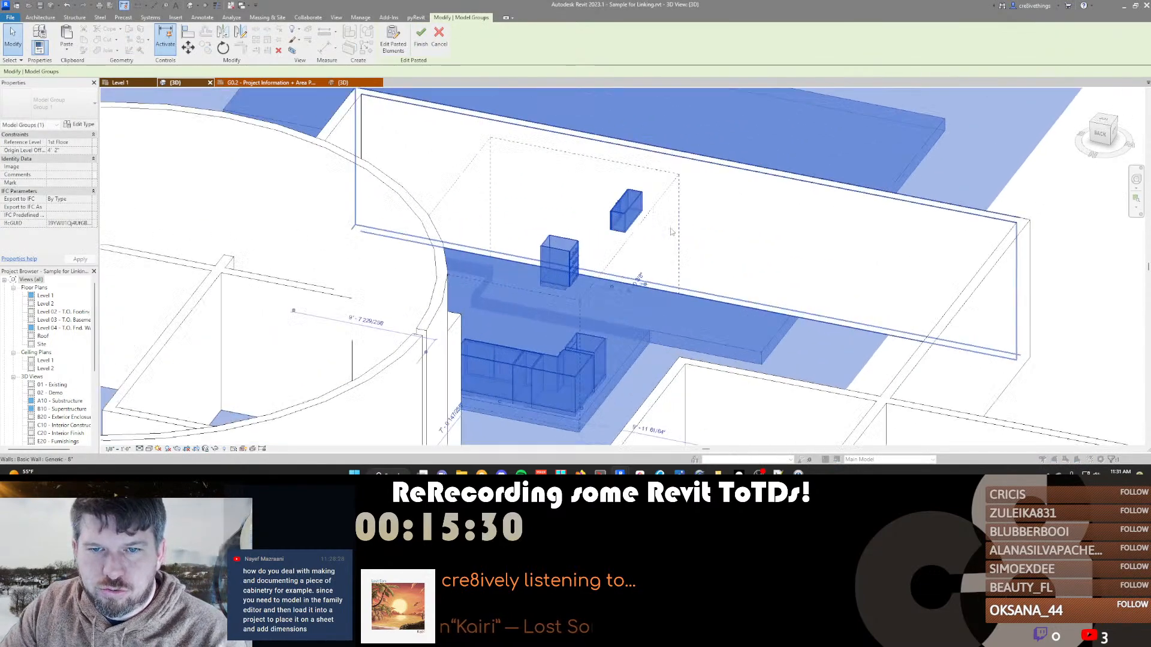
{"action": "left_click", "coordinate": [793, 288]}
{"action": "scroll", "coordinate": [779, 285], "scroll_direction": "down", "scroll_amount": 4}
{"action": "key", "text": "Escape"}
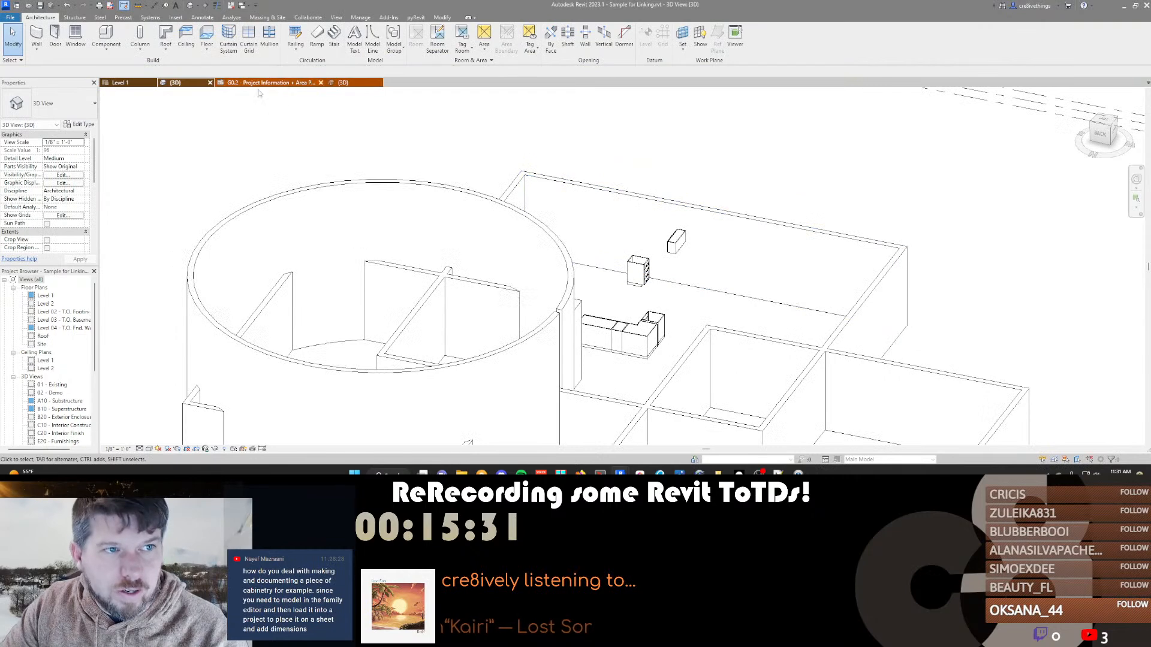
Close the remodel project's 3D view and show the pasted casework in the sample project's Level 1 floor plan
{"action": "left_click", "coordinate": [108, 82]}
{"action": "middle_click", "coordinate": [331, 83]}
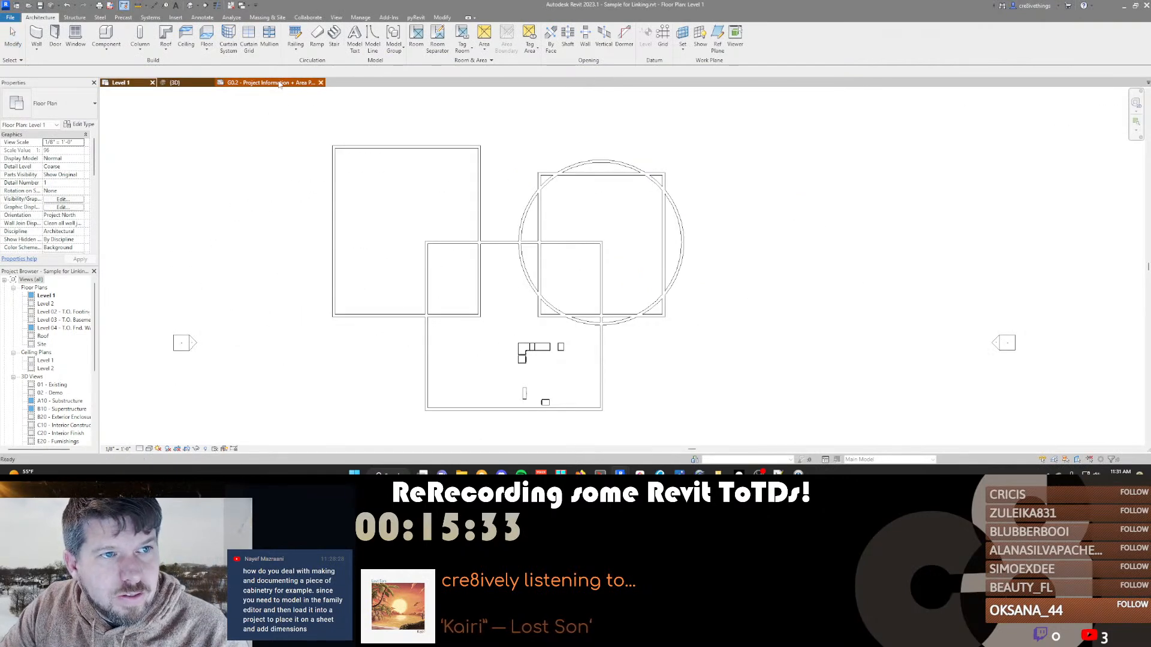
{"action": "scroll", "coordinate": [527, 377], "scroll_direction": "up", "scroll_amount": 6}
{"action": "left_click_drag", "start_coordinate": [450, 243], "coordinate": [688, 368]}
{"action": "middle_click_drag", "start_coordinate": [618, 345], "coordinate": [732, 264]}
{"action": "scroll", "coordinate": [542, 285], "scroll_direction": "up", "scroll_amount": 2}
Move the three-drawer base cabinet by its back corner to the inner face of the room's west wall
{"action": "left_click", "coordinate": [555, 285]}
{"action": "left_click", "coordinate": [643, 278]}
{"action": "scroll", "coordinate": [732, 267], "scroll_direction": "down", "scroll_amount": 2}
{"action": "key", "text": "m"}
{"action": "key", "text": "v"}
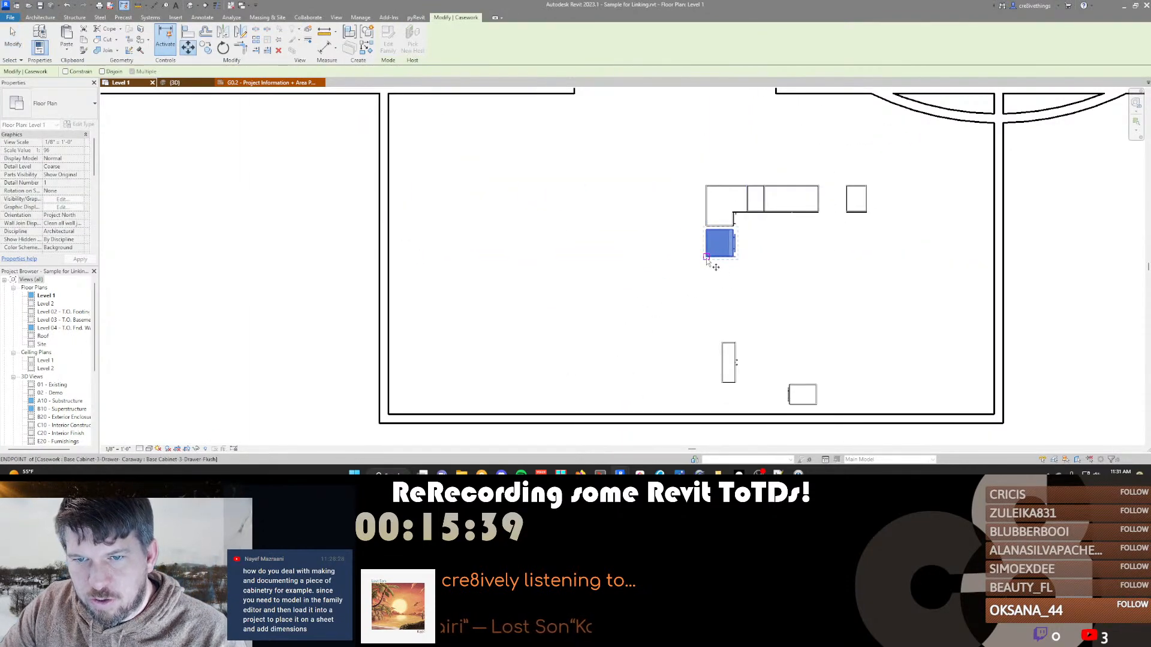
{"action": "left_click", "coordinate": [706, 257]}
{"action": "left_click", "coordinate": [389, 241]}
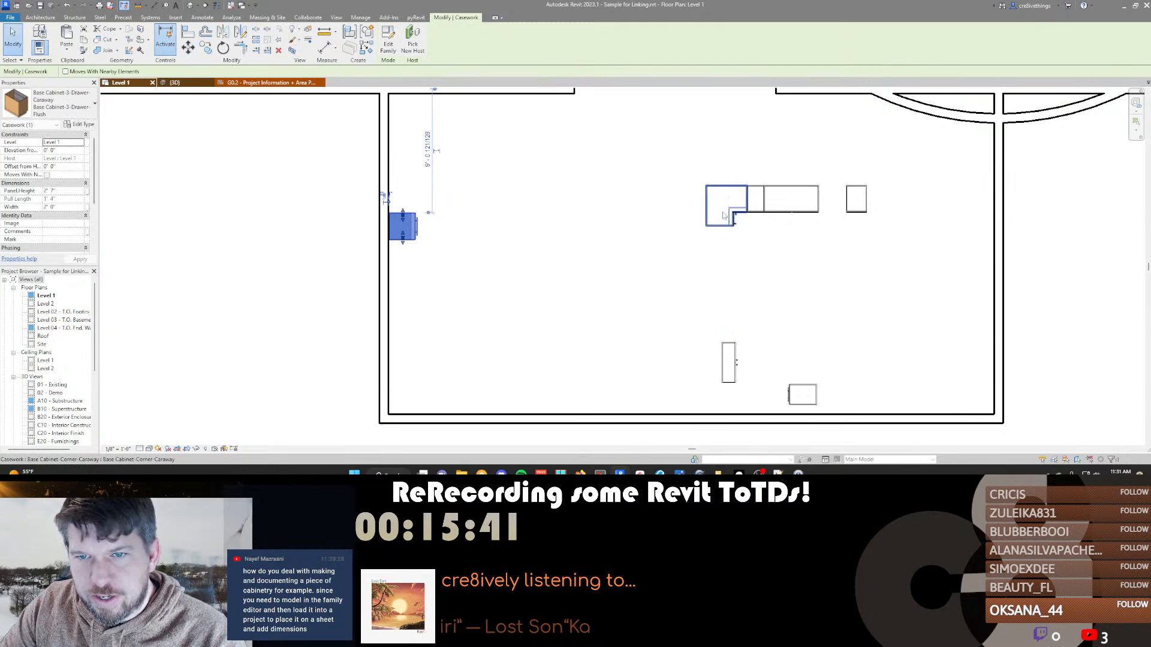
Move the corner base cabinet to the west wall so it sits directly north of the three-drawer cabinet
{"action": "left_click", "coordinate": [725, 216]}
{"action": "key", "text": "m"}
{"action": "key", "text": "v"}
{"action": "left_click", "coordinate": [707, 227]}
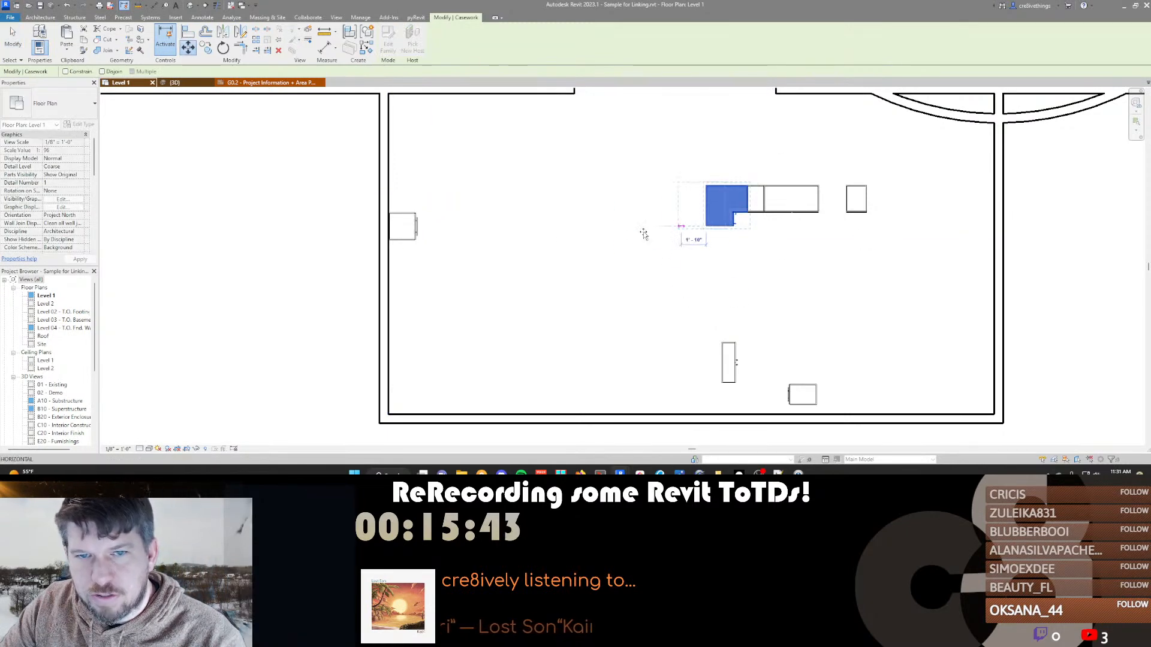
{"action": "left_click", "coordinate": [390, 215]}
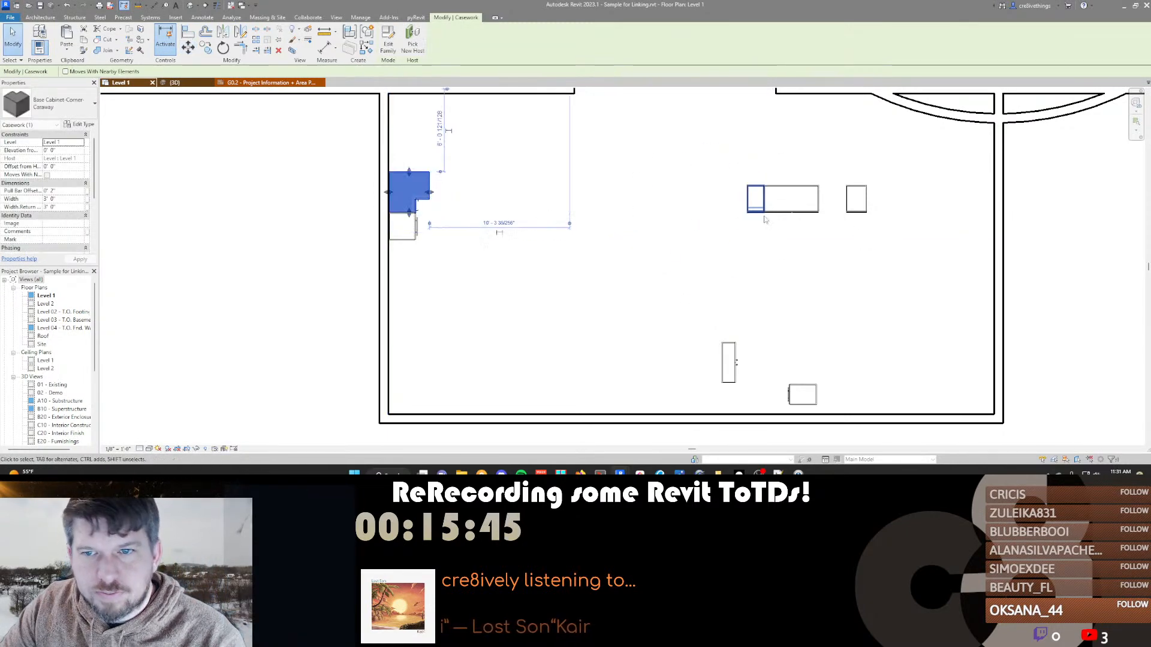
Rotate the two-door base cabinet by 90° and move it against the west wall, just south of the three-drawer cabinet
{"action": "left_click", "coordinate": [775, 210]}
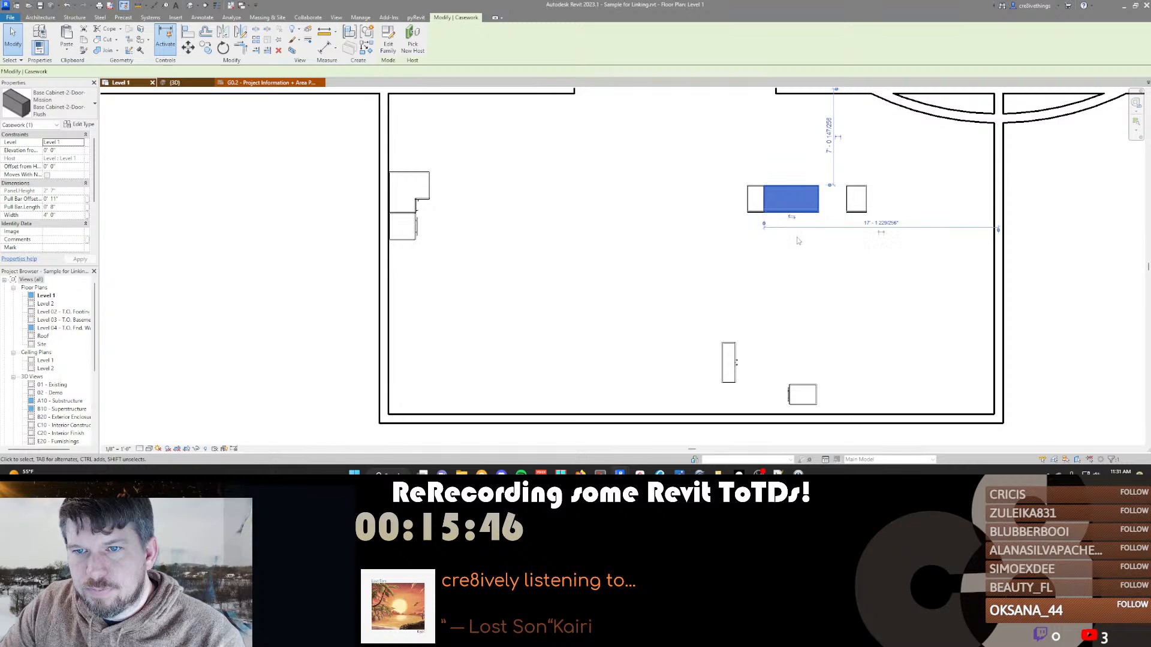
{"action": "left_click", "coordinate": [920, 241]}
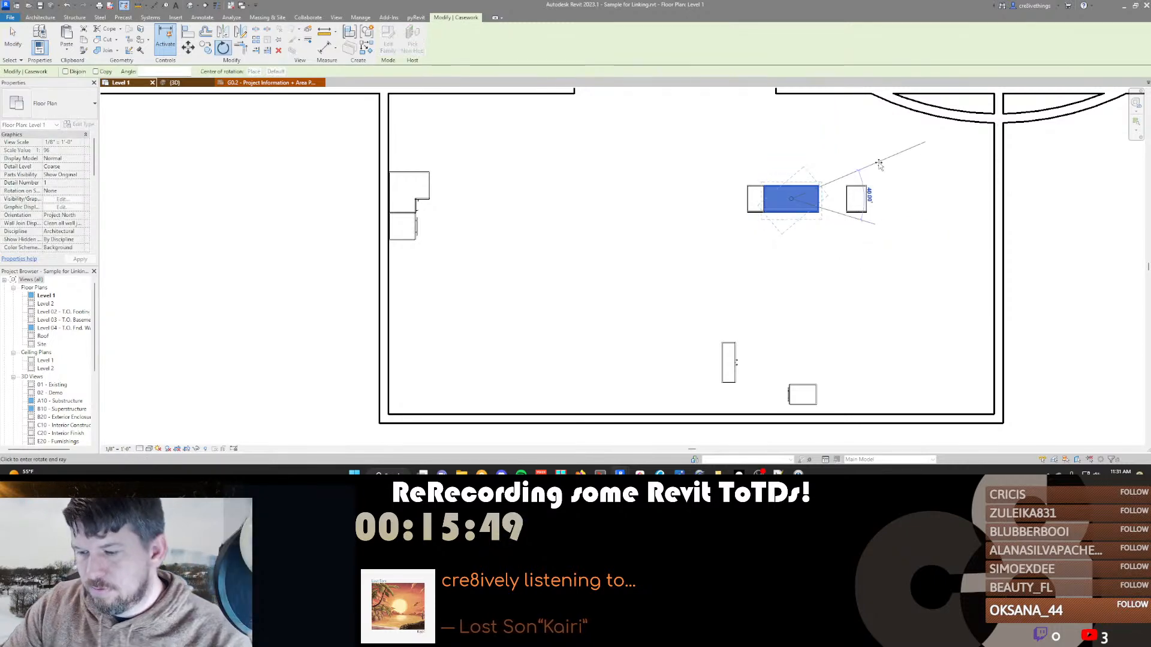
{"action": "key", "text": "Return"}
{"action": "key", "text": "m"}
{"action": "key", "text": "v"}
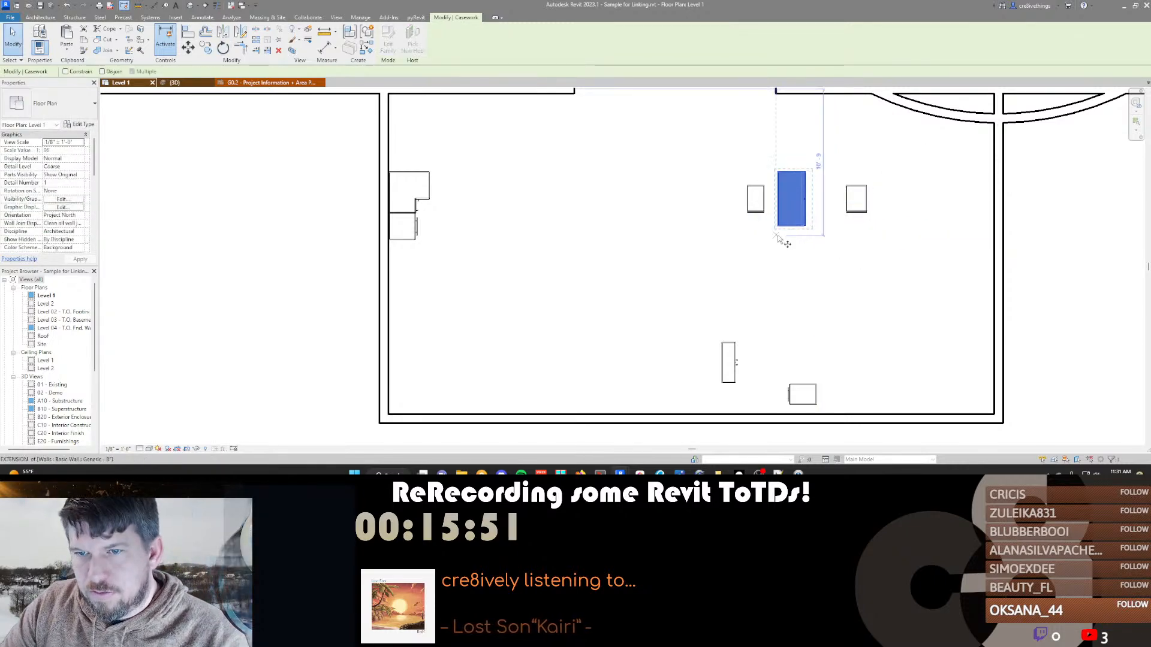
{"action": "left_click", "coordinate": [780, 243]}
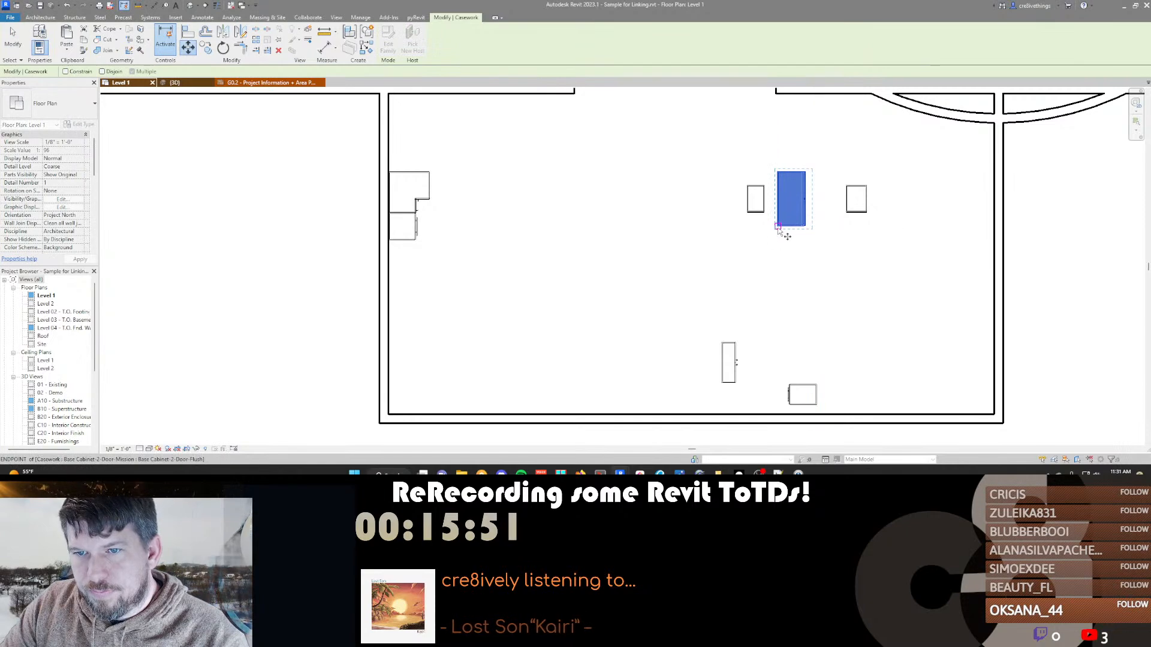
{"action": "left_click", "coordinate": [389, 292]}
Shift the two-door base cabinet diagonally away from the west wall and the three-drawer cabinet
{"action": "scroll", "coordinate": [389, 245], "scroll_direction": "up", "scroll_amount": 6}
{"action": "key", "text": "m"}
{"action": "key", "text": "v"}
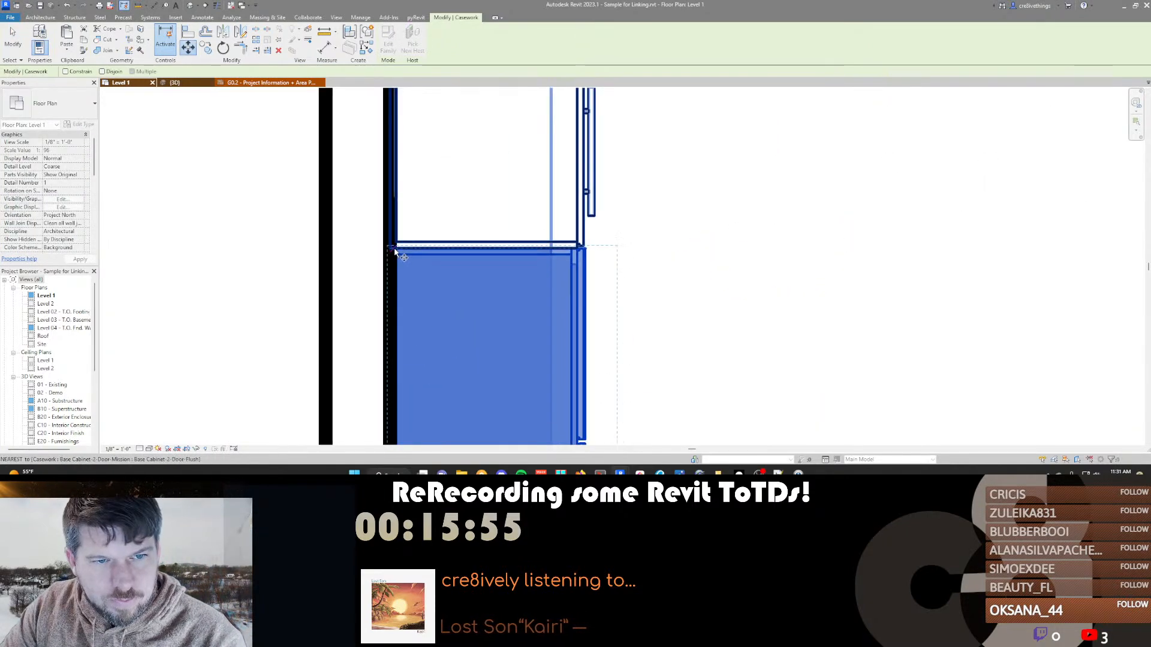
{"action": "left_click", "coordinate": [393, 251]}
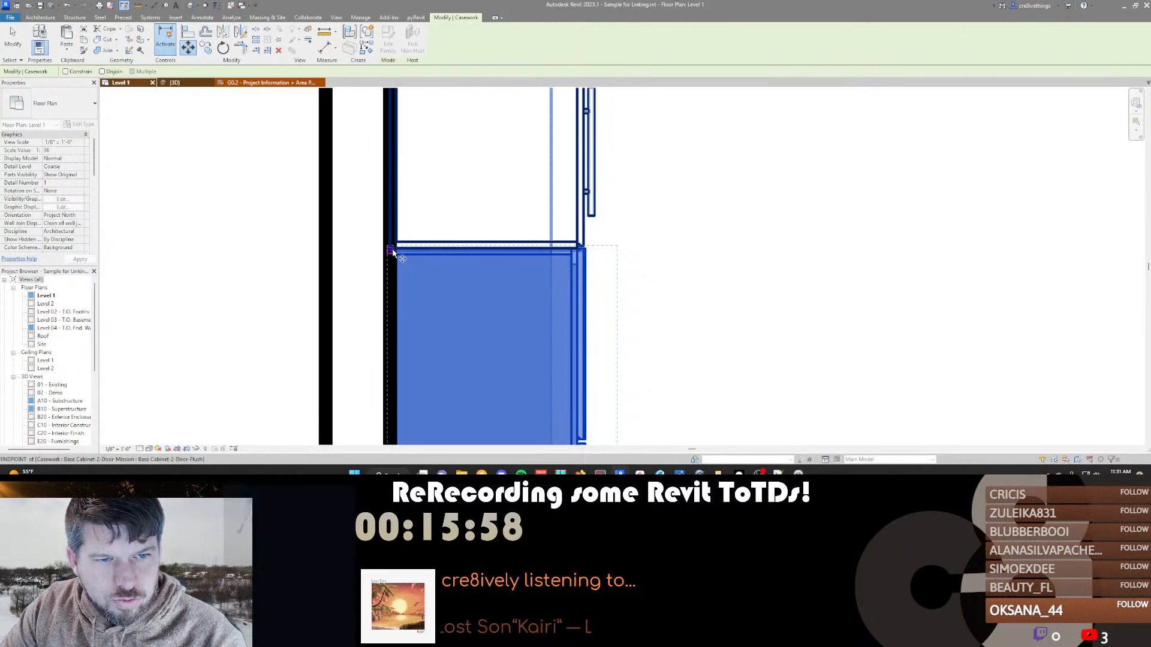
{"action": "left_click", "coordinate": [435, 286]}
{"action": "key", "text": "Escape"}
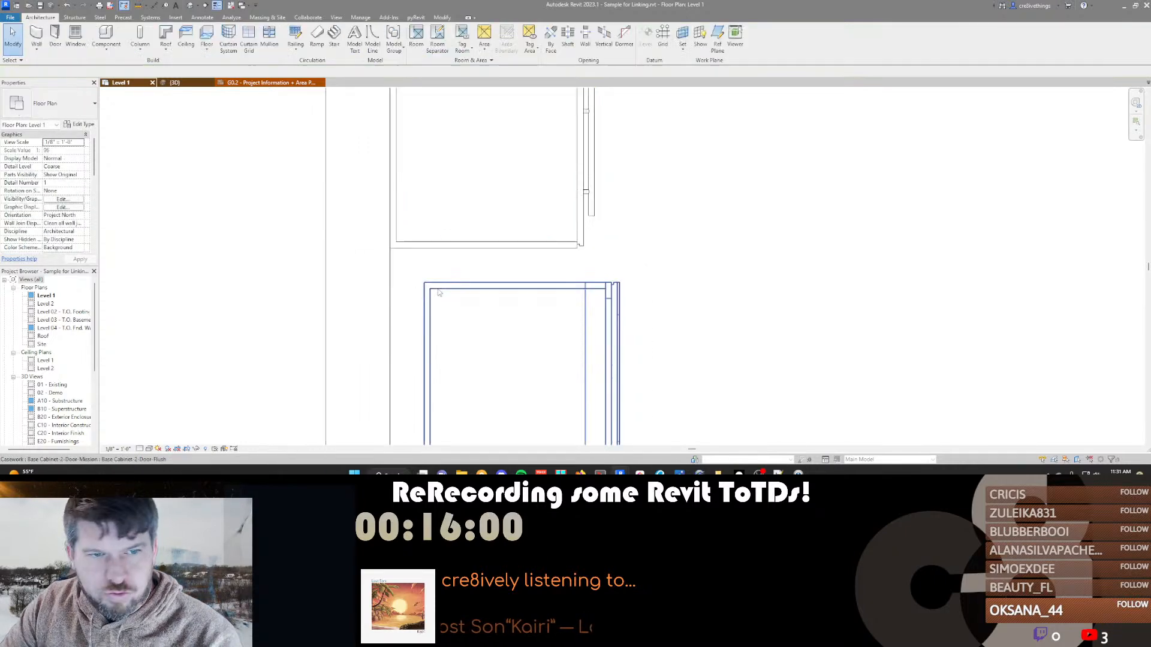
Snap the two-door base cabinet's back corner to the three-drawer cabinet's back corner on the west wall
{"action": "left_click", "coordinate": [445, 289]}
{"action": "key", "text": "m"}
{"action": "key", "text": "v"}
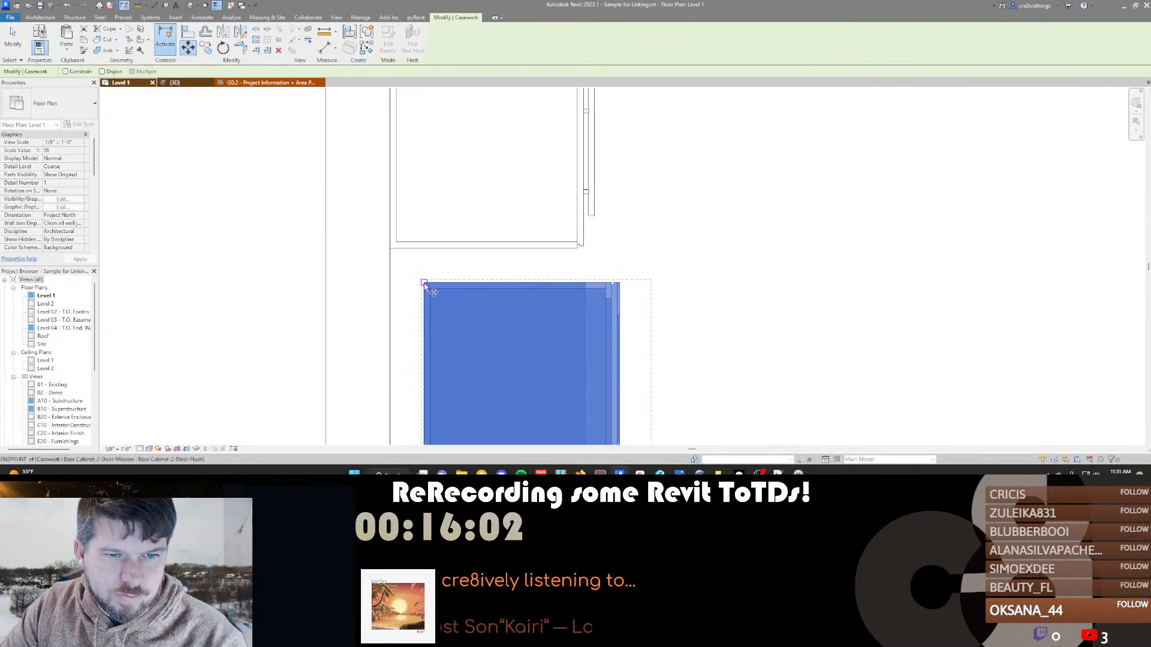
{"action": "left_click", "coordinate": [390, 249]}
{"action": "scroll", "coordinate": [447, 263], "scroll_direction": "down", "scroll_amount": 3}
{"action": "key", "text": "Escape"}
{"action": "scroll", "coordinate": [487, 232], "scroll_direction": "up", "scroll_amount": 5}
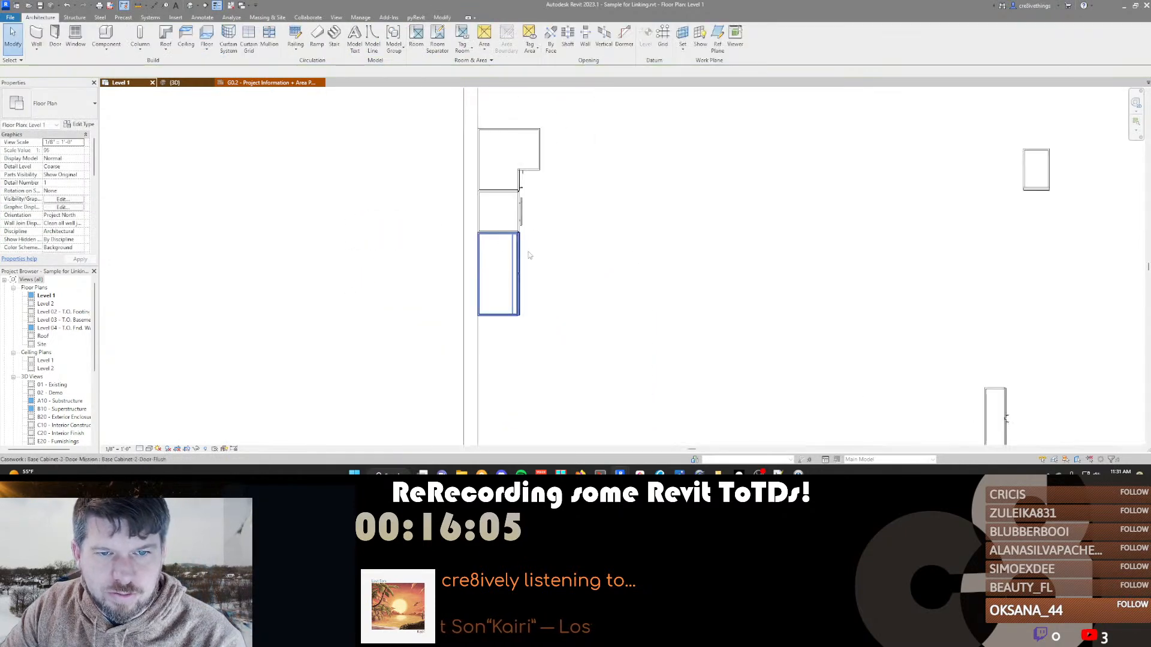
{"action": "scroll", "coordinate": [486, 233], "scroll_direction": "down", "scroll_amount": 5}
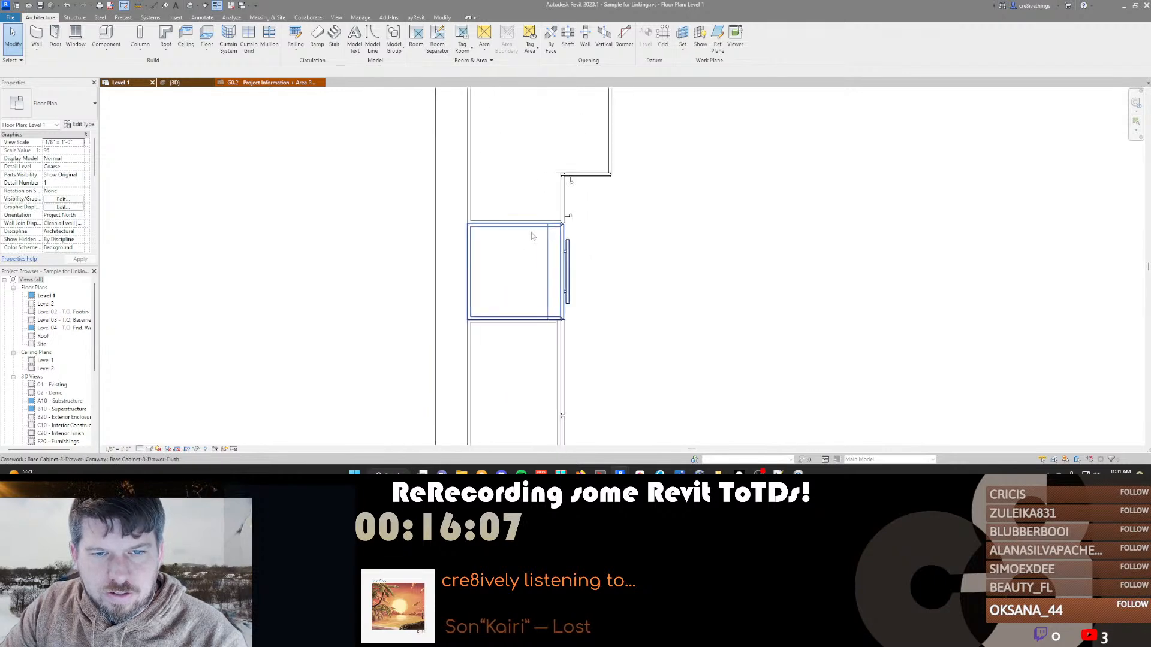
Rotate the one-door base cabinet nearest the casework run by 90°
{"action": "scroll", "coordinate": [502, 180], "scroll_direction": "down", "scroll_amount": 3}
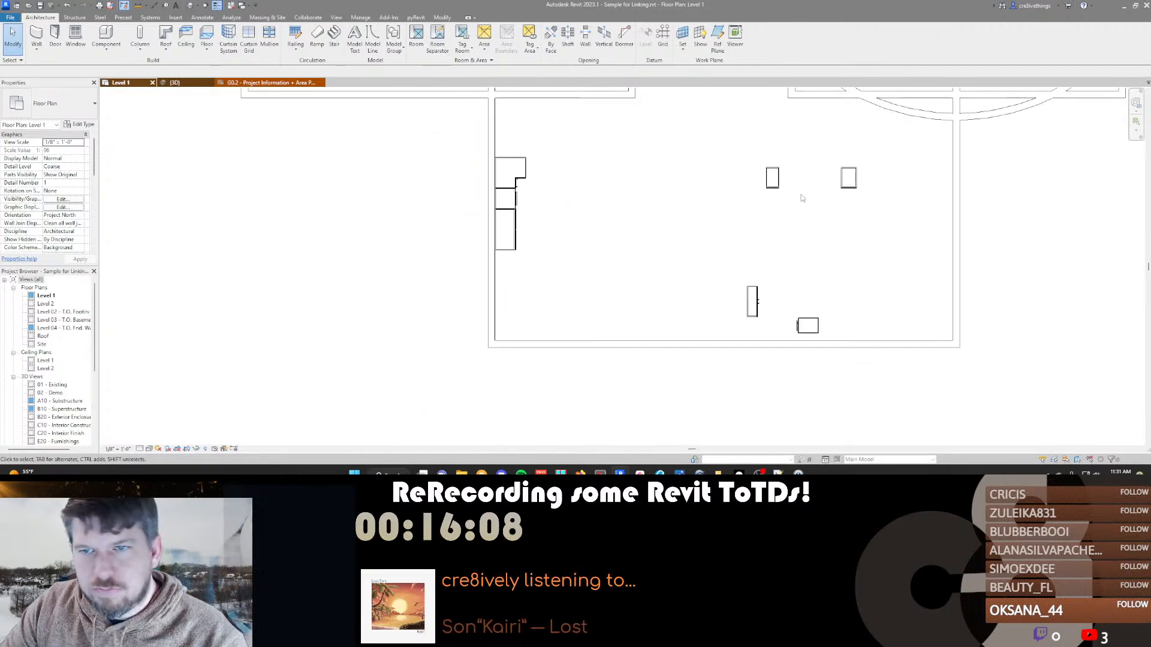
{"action": "left_click", "coordinate": [773, 178]}
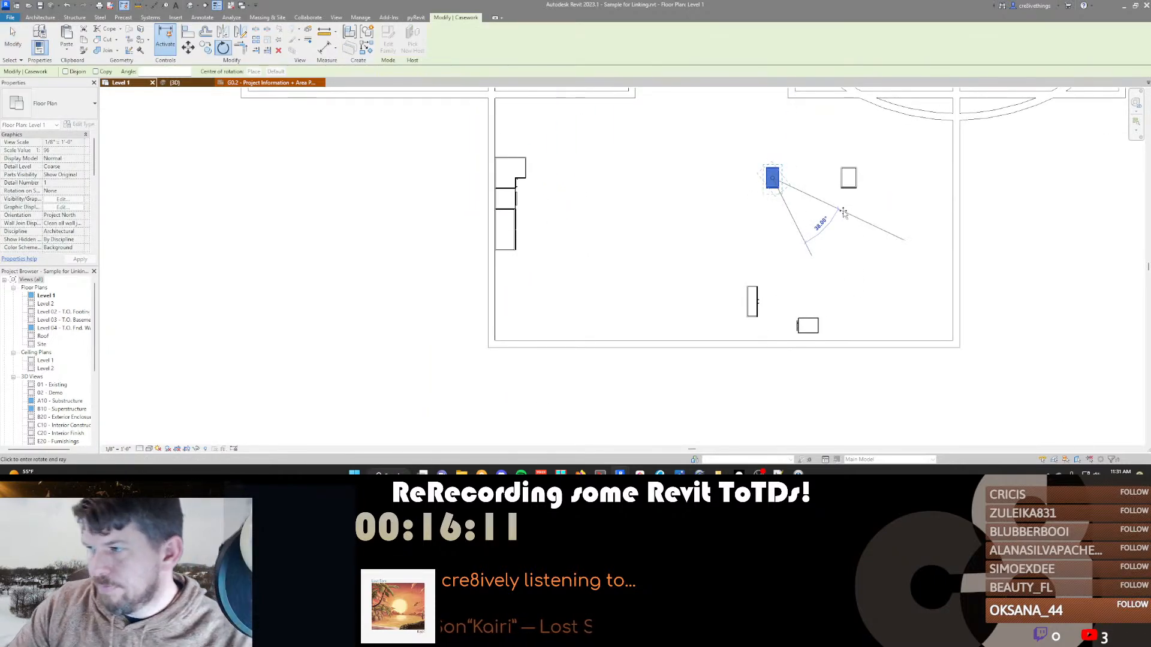
{"action": "type", "text": "90"}
{"action": "key", "text": "Return"}
Move the rotated one-door base cabinet by its back corner to the west wall, directly south of the two-door base cabinet
{"action": "key", "text": "m"}
{"action": "key", "text": "v"}
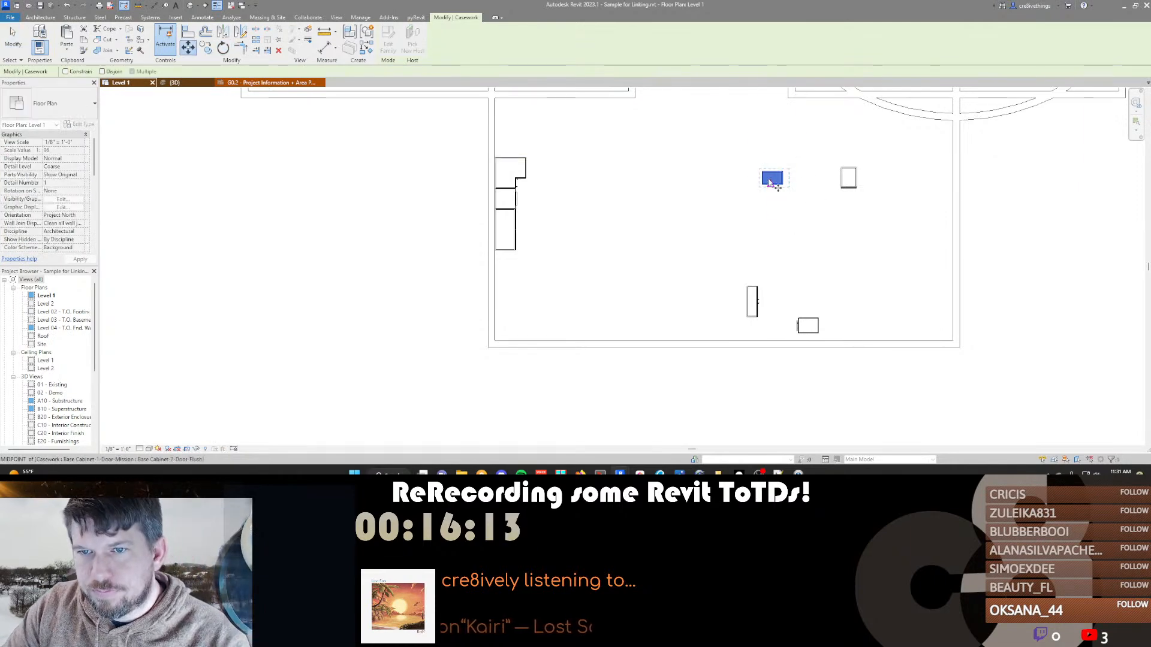
{"action": "scroll", "coordinate": [767, 178], "scroll_direction": "up", "scroll_amount": 5}
{"action": "left_click", "coordinate": [769, 178]}
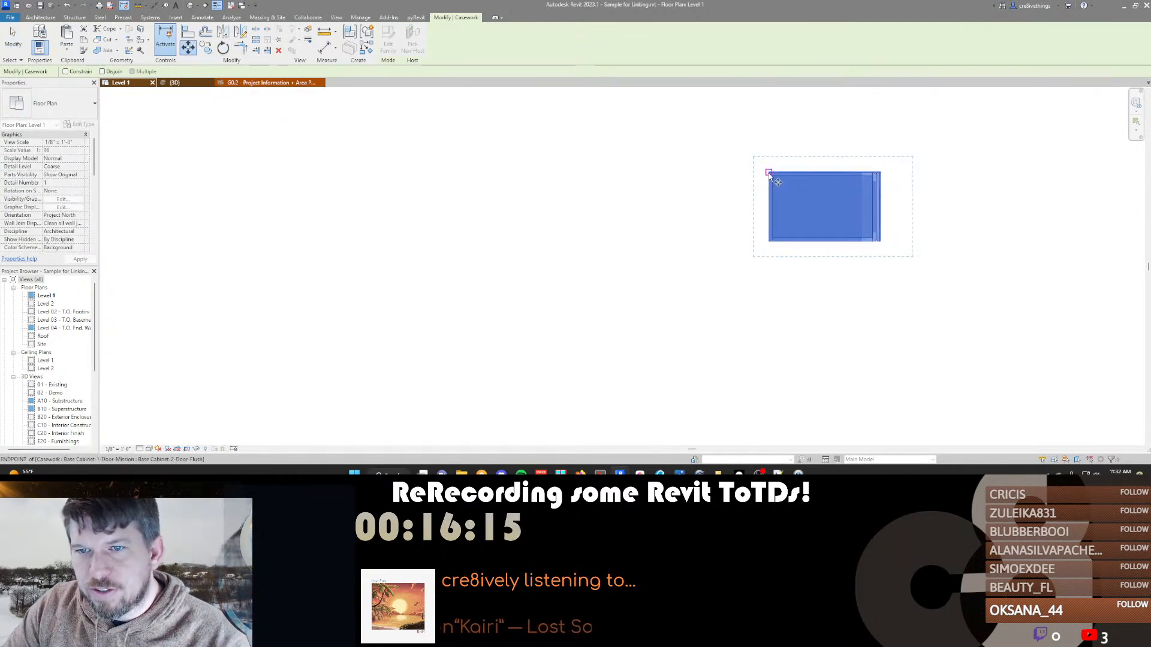
{"action": "scroll", "coordinate": [770, 175], "scroll_direction": "down", "scroll_amount": 5}
{"action": "scroll", "coordinate": [346, 305], "scroll_direction": "up", "scroll_amount": 5}
{"action": "scroll", "coordinate": [371, 294], "scroll_direction": "up", "scroll_amount": 2}
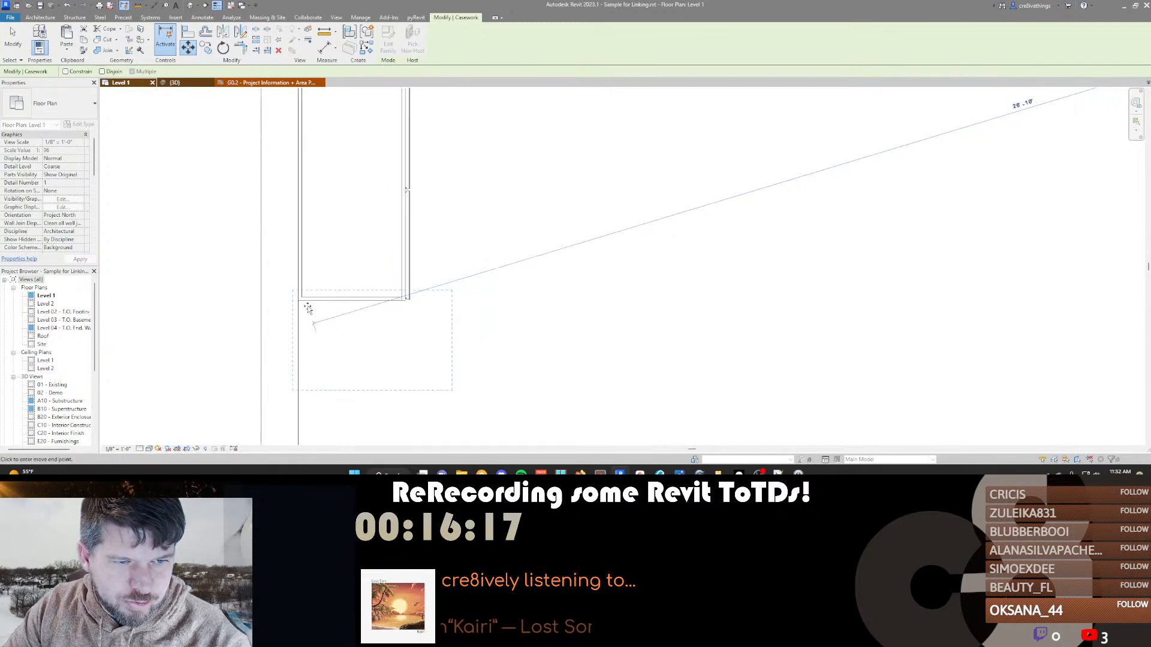
{"action": "left_click", "coordinate": [338, 298]}
{"action": "scroll", "coordinate": [517, 242], "scroll_direction": "down", "scroll_amount": 4}
{"action": "key", "text": "Escape"}
Move the two-door wall cabinet against the west wall, above the two-door base cabinet
{"action": "scroll", "coordinate": [706, 228], "scroll_direction": "down", "scroll_amount": 1}
{"action": "left_click", "coordinate": [795, 318]}
{"action": "scroll", "coordinate": [773, 309], "scroll_direction": "up", "scroll_amount": 2}
{"action": "key", "text": "m"}
{"action": "key", "text": "v"}
{"action": "left_click", "coordinate": [775, 287]}
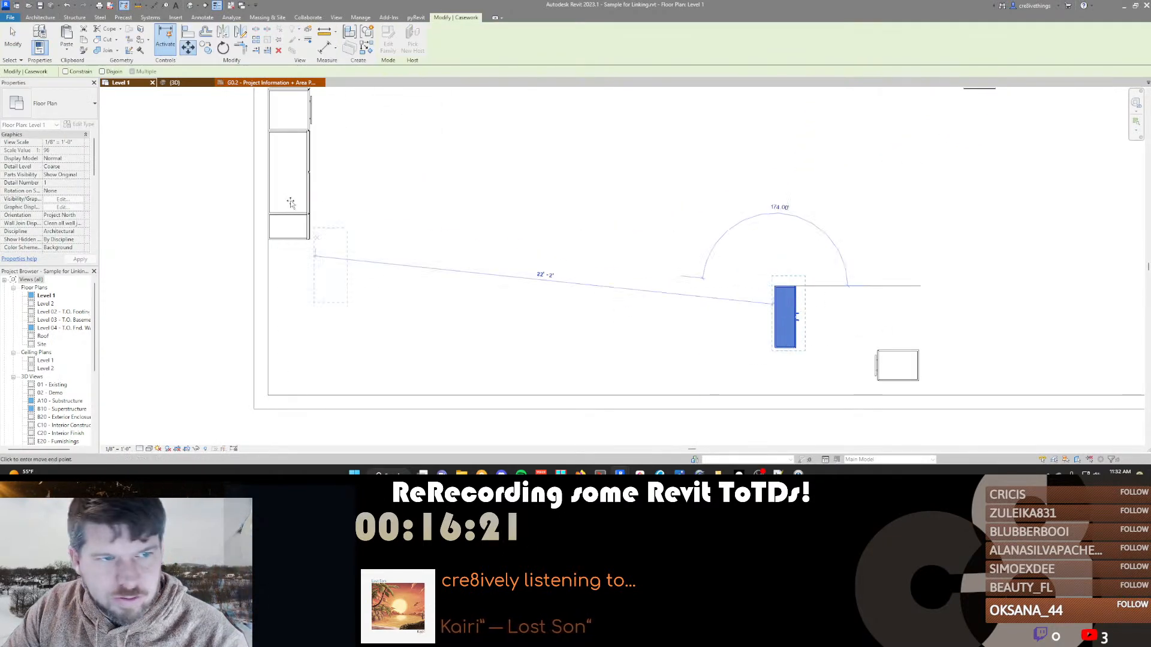
{"action": "left_click", "coordinate": [268, 151]}
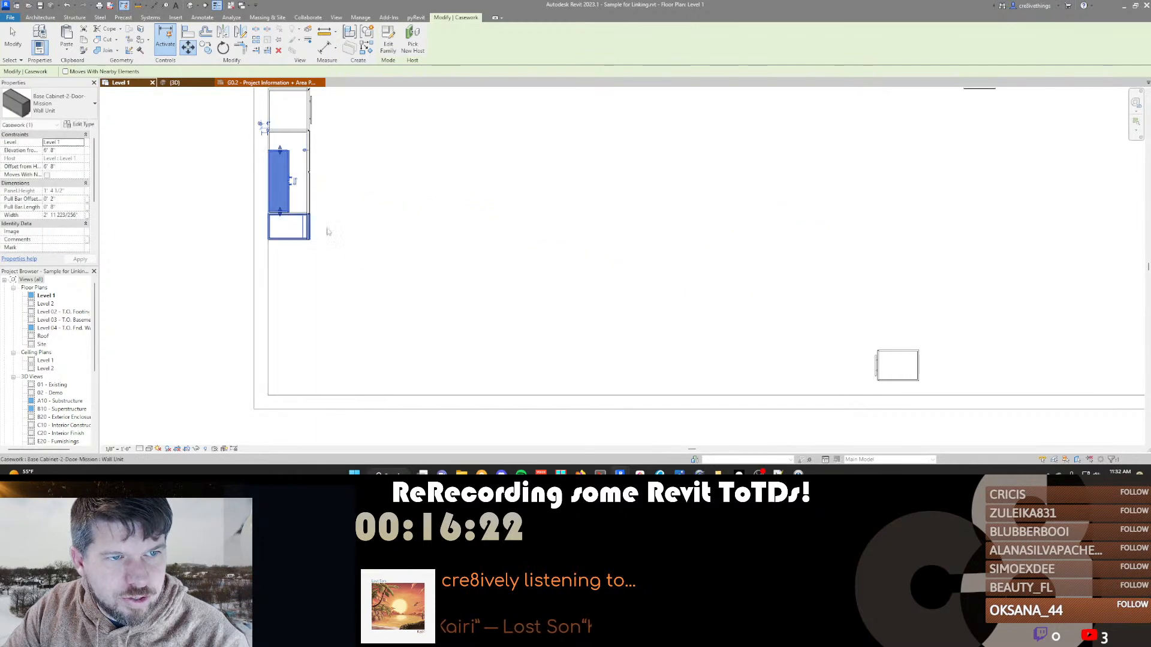
Turn the four-drawer base cabinet to face east and snap its back corner to the south end of the west-wall run
{"action": "left_click", "coordinate": [896, 364]}
{"action": "left_click_drag", "start_coordinate": [896, 365], "coordinate": [934, 360]}
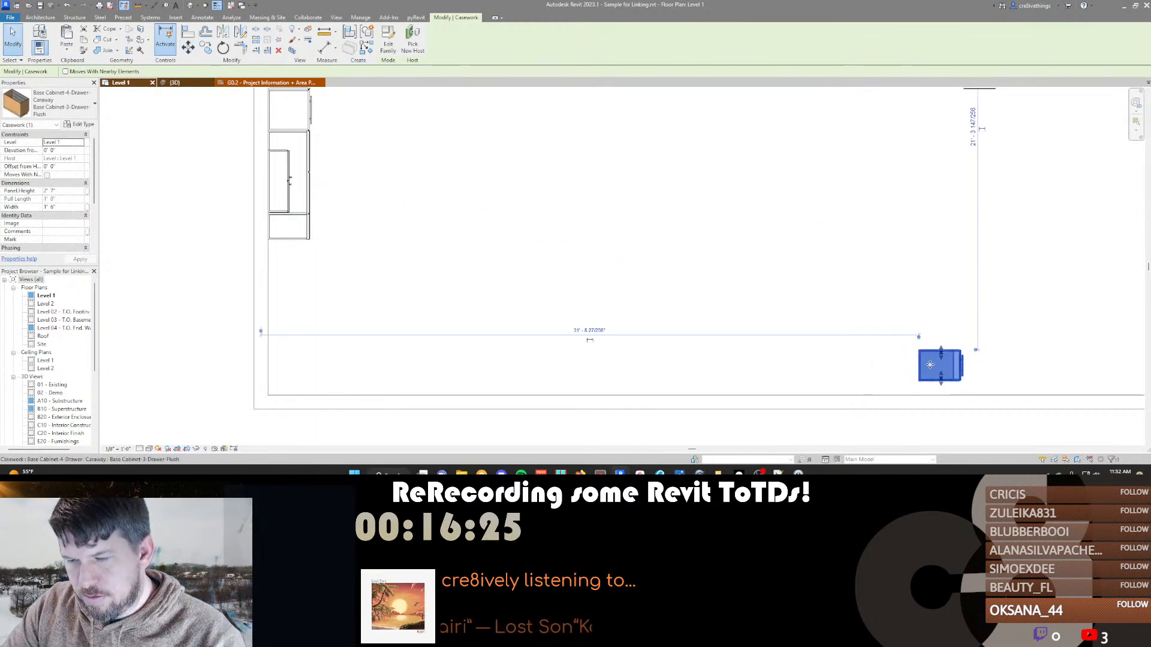
{"action": "key", "text": "m"}
{"action": "key", "text": "v"}
{"action": "left_click", "coordinate": [919, 351]}
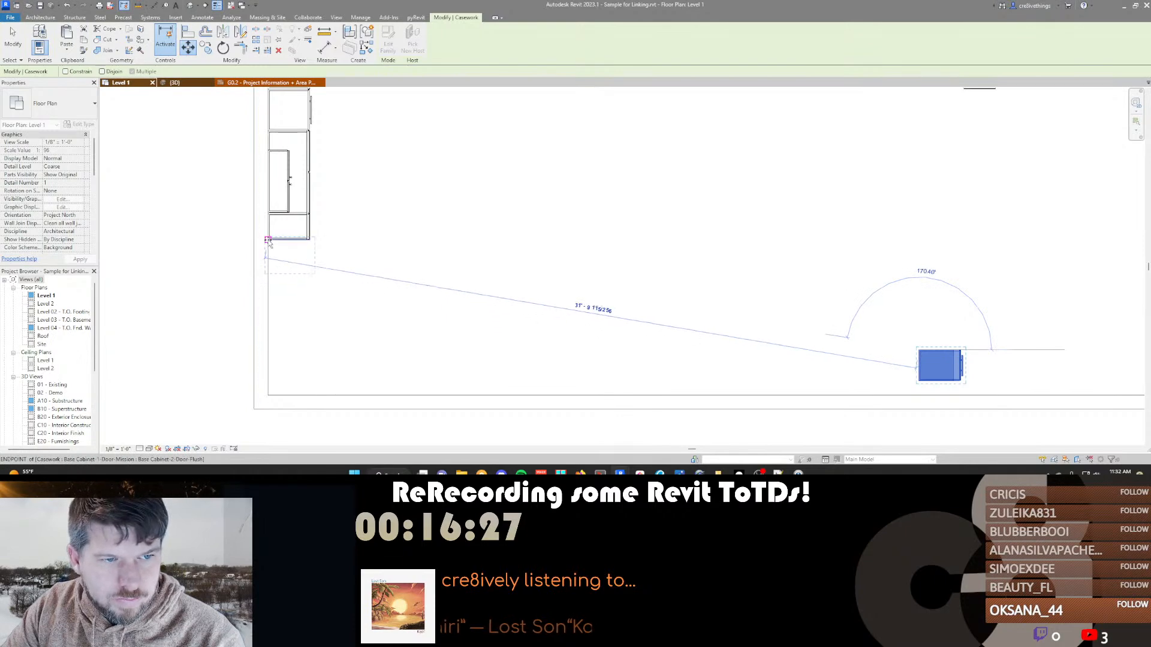
{"action": "left_click", "coordinate": [268, 241]}
{"action": "scroll", "coordinate": [426, 300], "scroll_direction": "up", "scroll_amount": 4}
{"action": "left_click", "coordinate": [807, 216]}
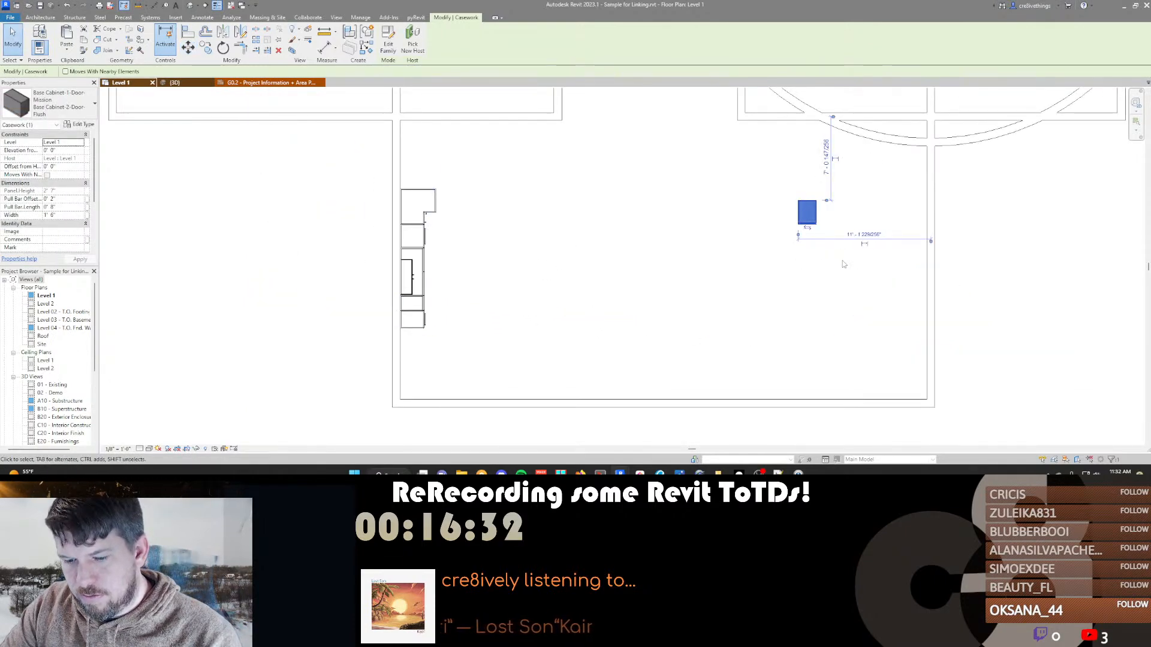
{"action": "key", "text": "r"}
{"action": "key", "text": "o"}
{"action": "left_click", "coordinate": [863, 241]}
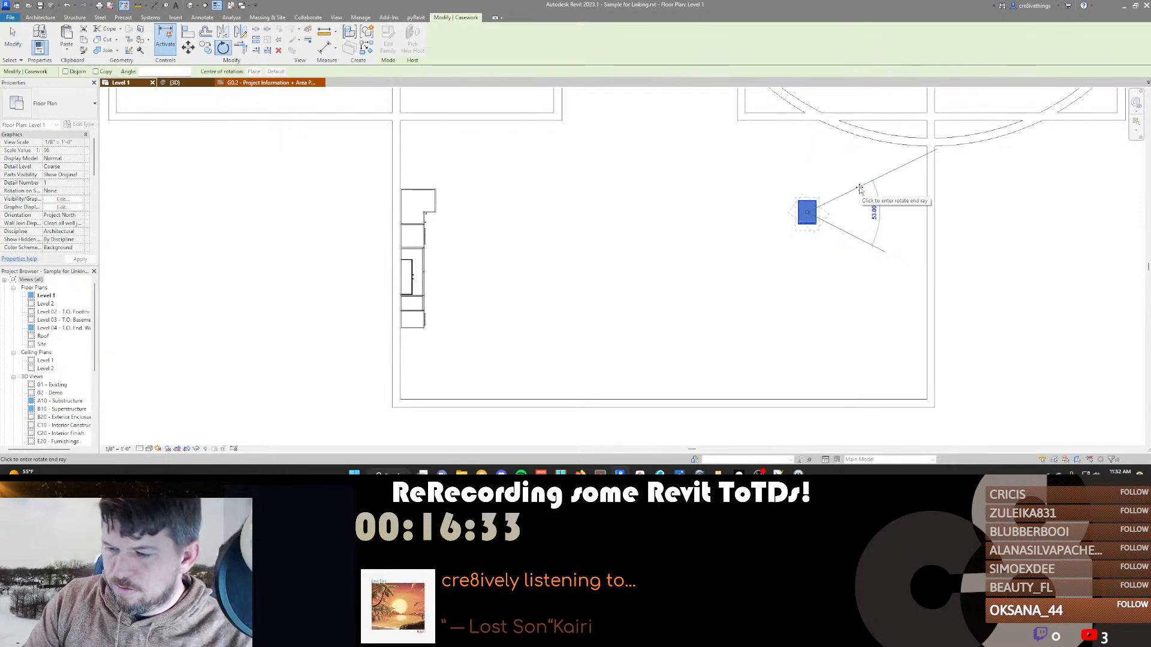
{"action": "key", "text": "Escape"}
Move the remaining one-door base cabinet by its back corner so it sits directly east of the corner base cabinet
{"action": "key", "text": "m"}
{"action": "key", "text": "v"}
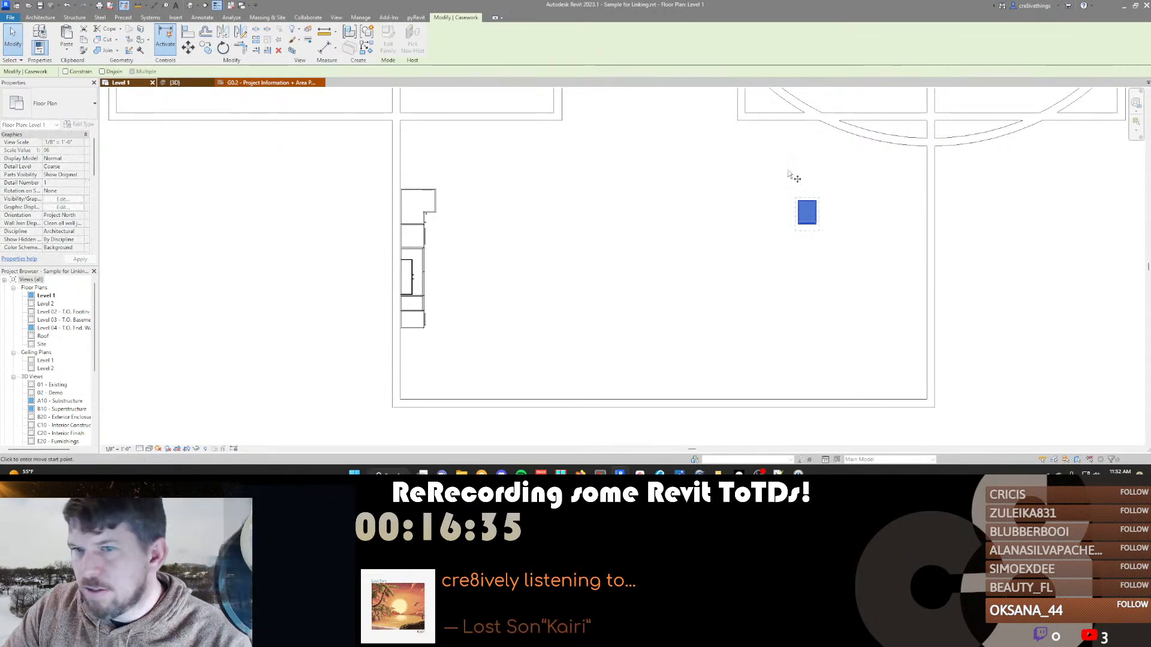
{"action": "scroll", "coordinate": [789, 175], "scroll_direction": "up", "scroll_amount": 3}
{"action": "left_click", "coordinate": [791, 189]}
{"action": "scroll", "coordinate": [816, 234], "scroll_direction": "down", "scroll_amount": 3}
{"action": "scroll", "coordinate": [363, 208], "scroll_direction": "up", "scroll_amount": 3}
{"action": "left_click", "coordinate": [426, 190]}
{"action": "key", "text": "Escape"}
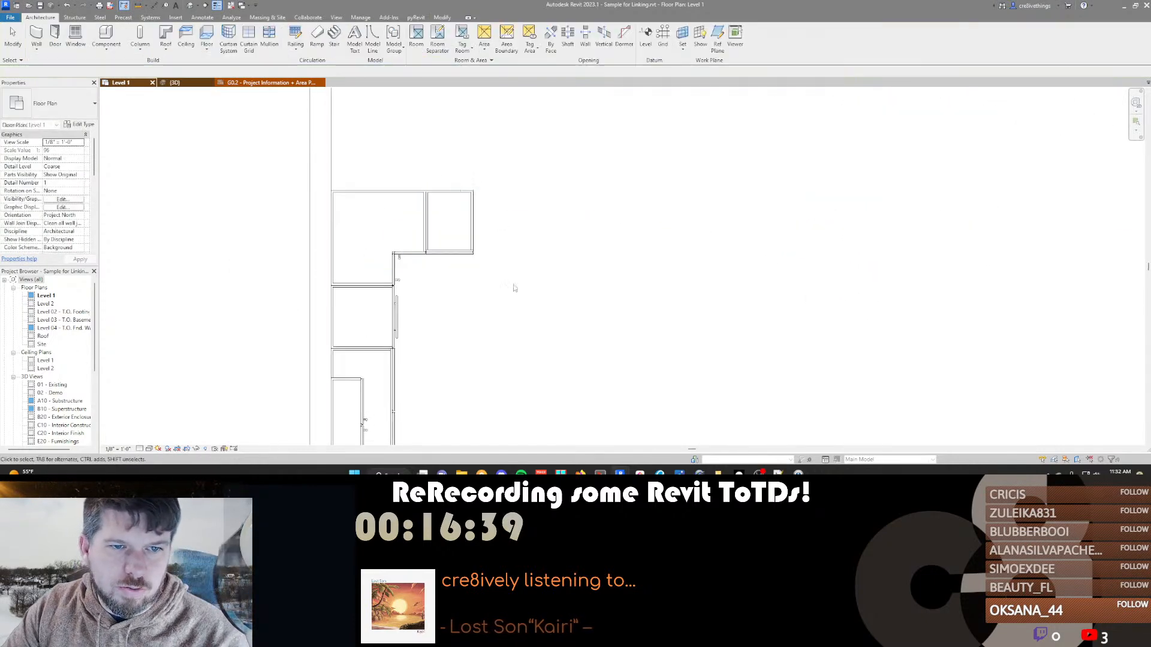
Start an architectural floor sketch for the countertop and pick the outer edges of the base cabinet run as boundary lines
{"action": "scroll", "coordinate": [668, 262], "scroll_direction": "down", "scroll_amount": 3}
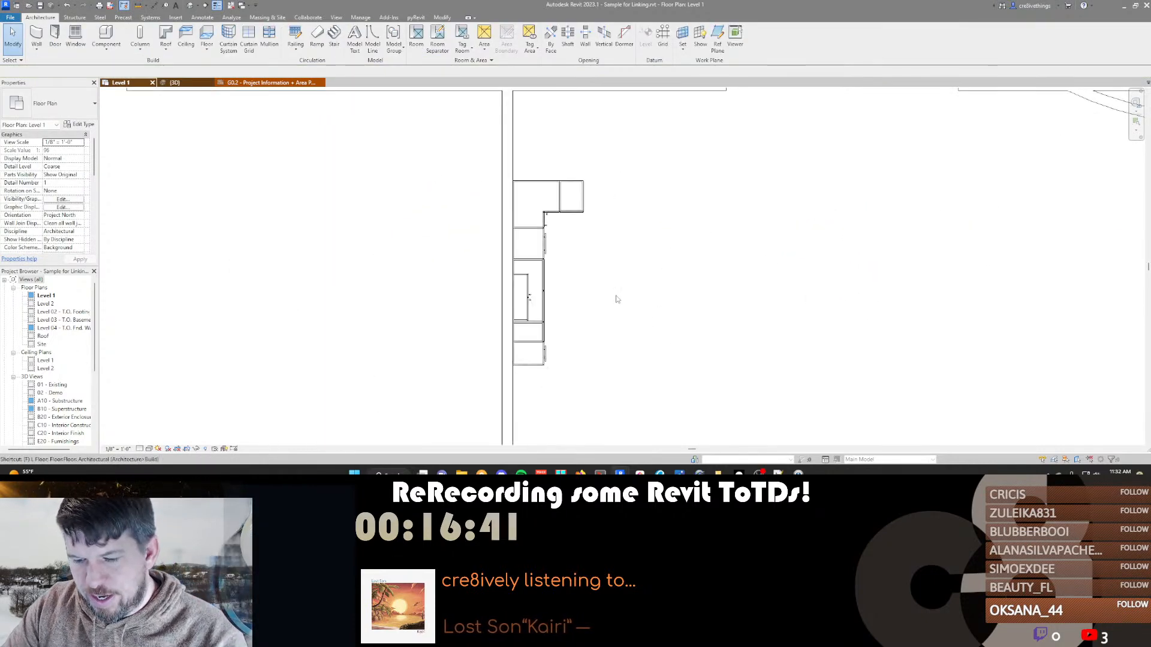
{"action": "key", "text": "l"}
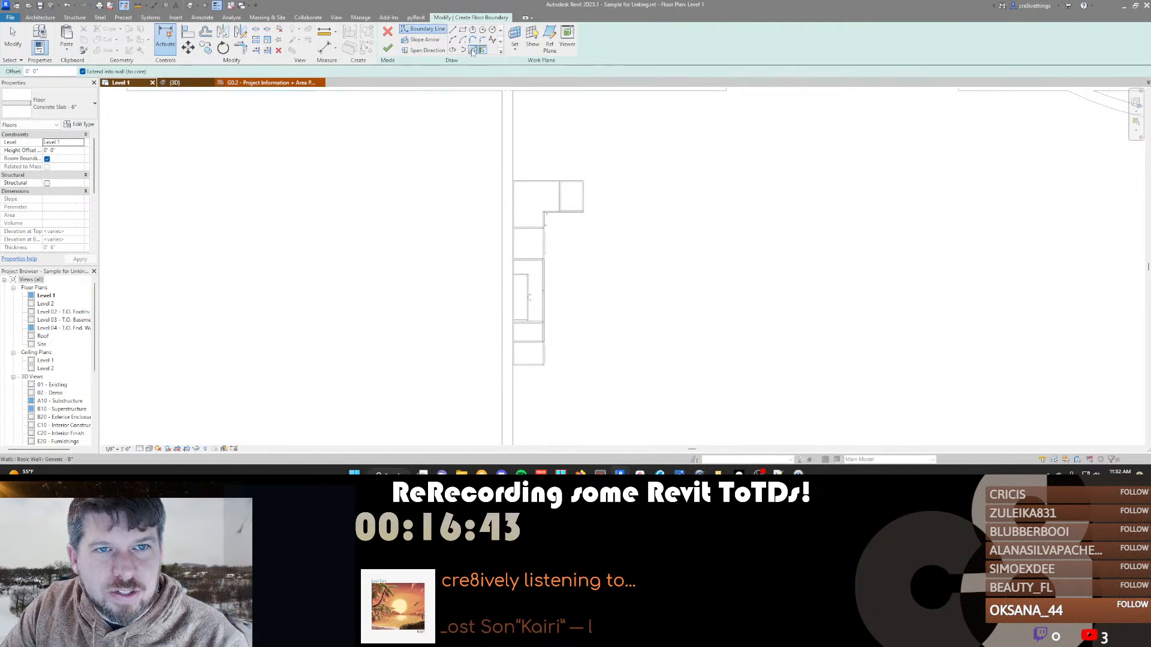
{"action": "left_click", "coordinate": [472, 50]}
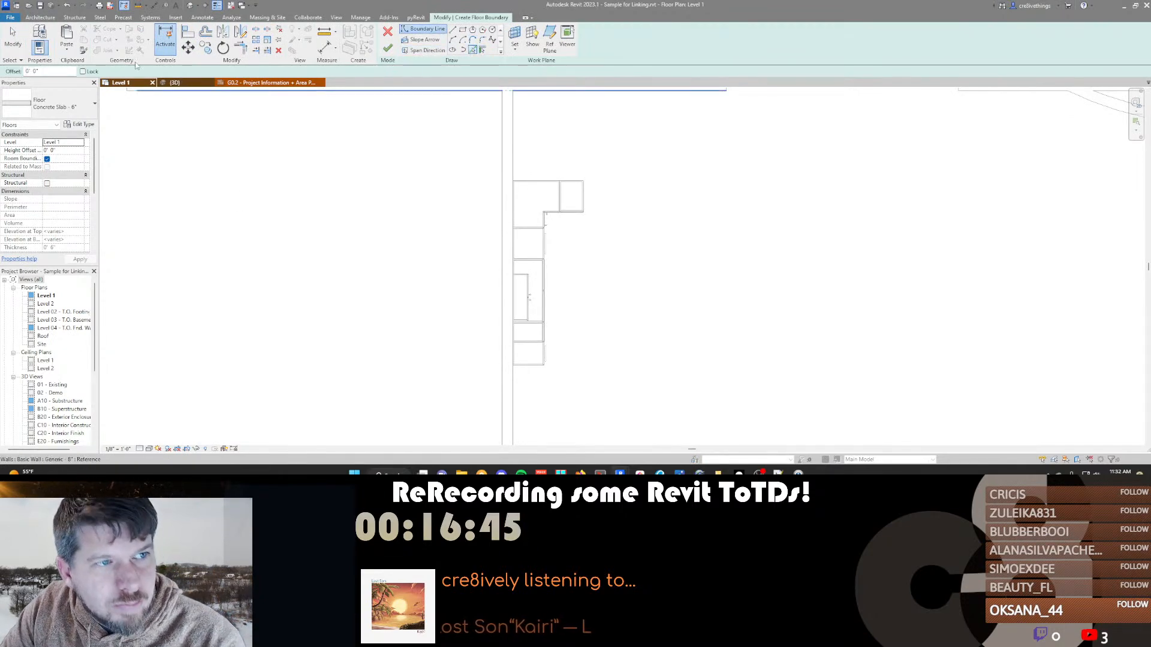
{"action": "scroll", "coordinate": [473, 287], "scroll_direction": "down", "scroll_amount": 2}
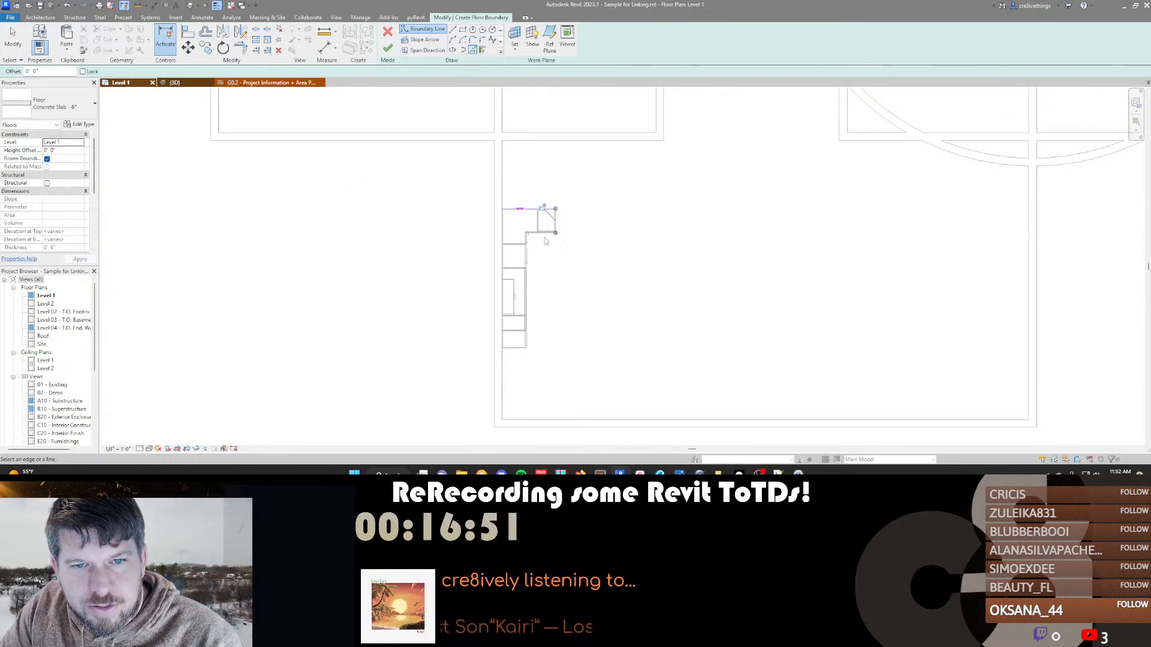
{"action": "scroll", "coordinate": [546, 240], "scroll_direction": "up", "scroll_amount": 2}
{"action": "scroll", "coordinate": [545, 233], "scroll_direction": "up", "scroll_amount": 3}
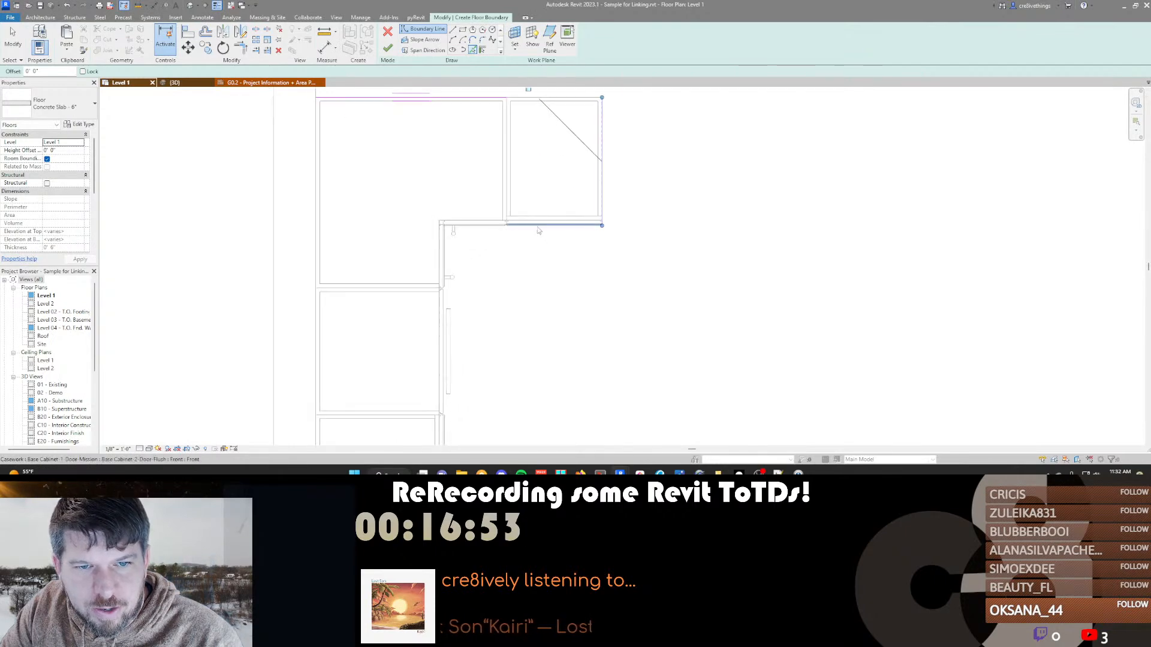
{"action": "middle_click_drag", "start_coordinate": [536, 287], "coordinate": [578, 118]}
{"action": "scroll", "coordinate": [578, 118], "scroll_direction": "down", "scroll_amount": 2}
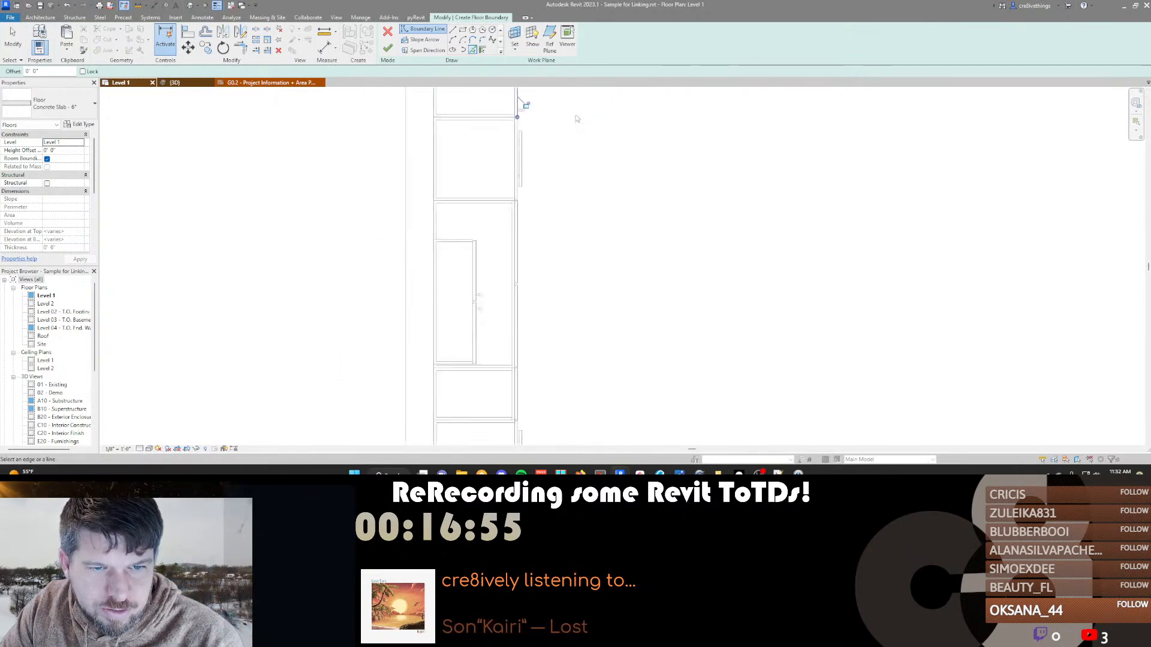
{"action": "middle_click_drag", "start_coordinate": [521, 424], "coordinate": [534, 408]}
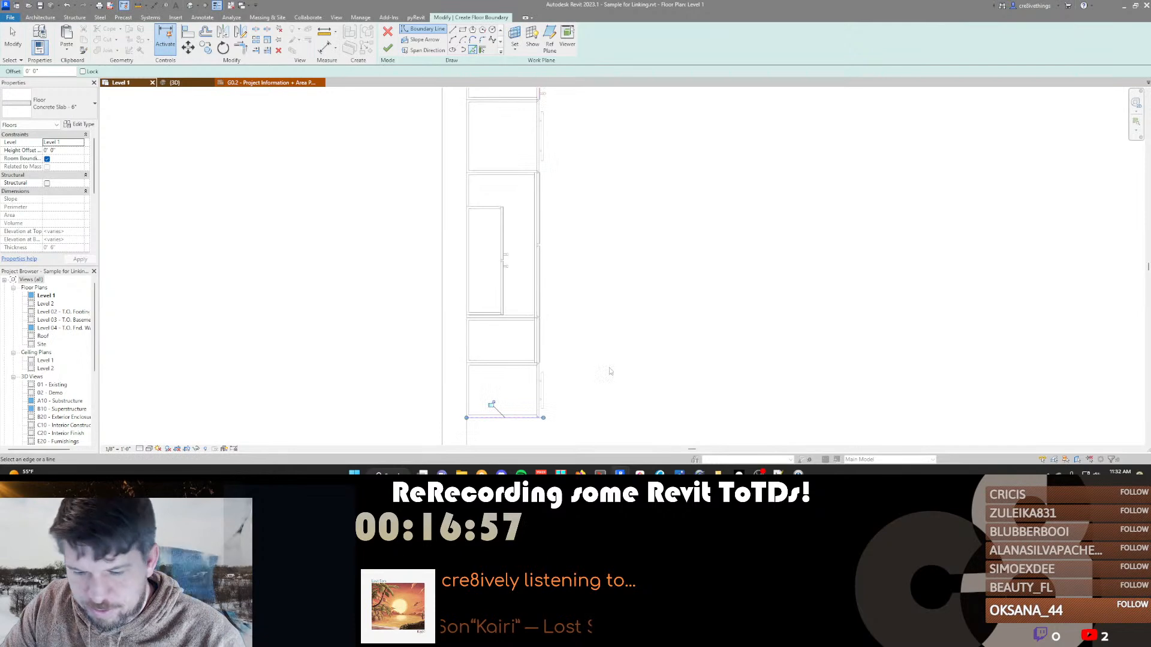
Trim and extend the picked floor boundary lines to corners so they form one closed L-shaped countertop outline
{"action": "key", "text": "t"}
{"action": "key", "text": "r"}
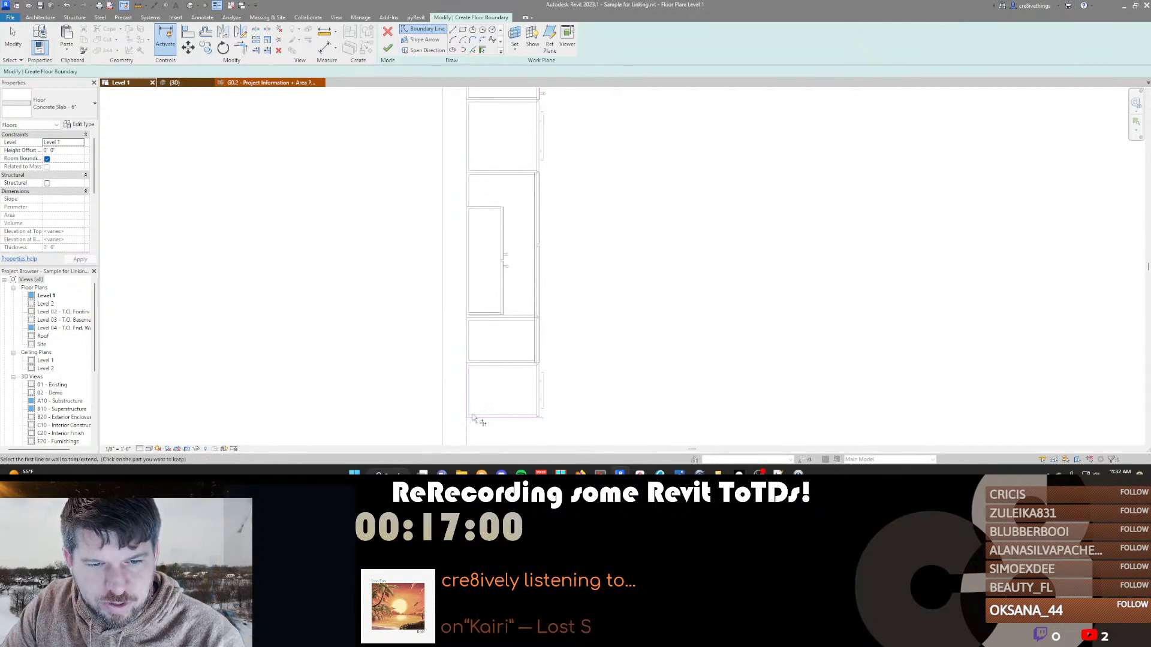
{"action": "left_click", "coordinate": [540, 99]}
{"action": "middle_click_drag", "start_coordinate": [593, 171], "coordinate": [585, 267]}
{"action": "left_click", "coordinate": [533, 184]}
{"action": "middle_click_drag", "start_coordinate": [583, 220], "coordinate": [584, 291]}
{"action": "left_click", "coordinate": [557, 161]}
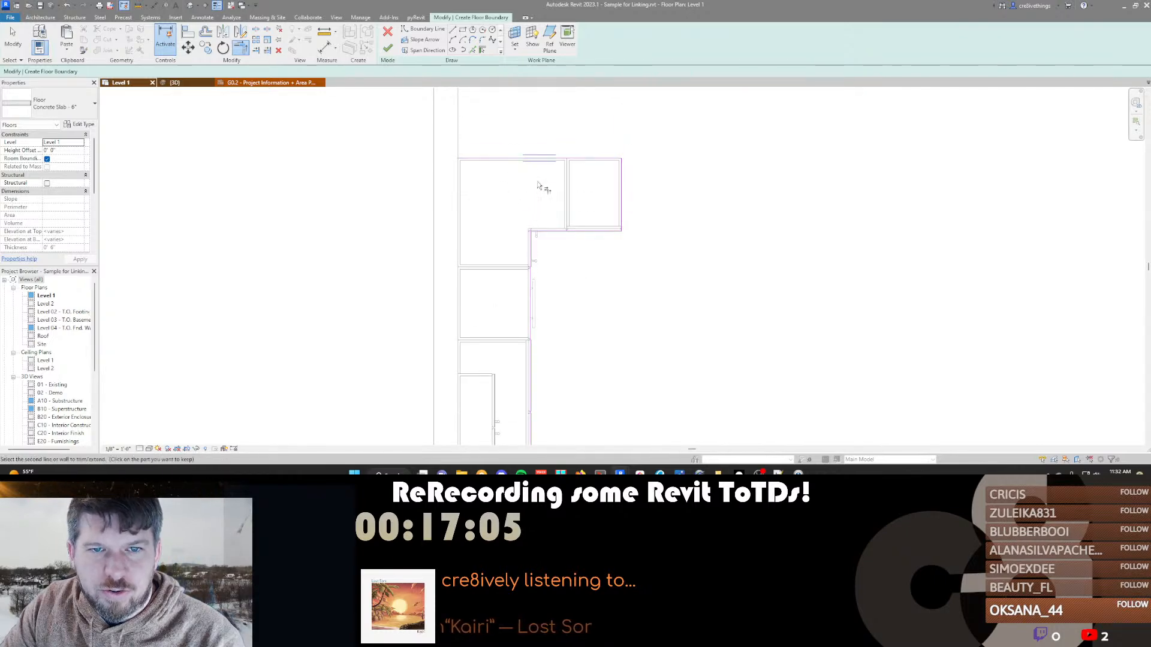
{"action": "scroll", "coordinate": [527, 228], "scroll_direction": "down", "scroll_amount": 2}
{"action": "key", "text": "Escape"}
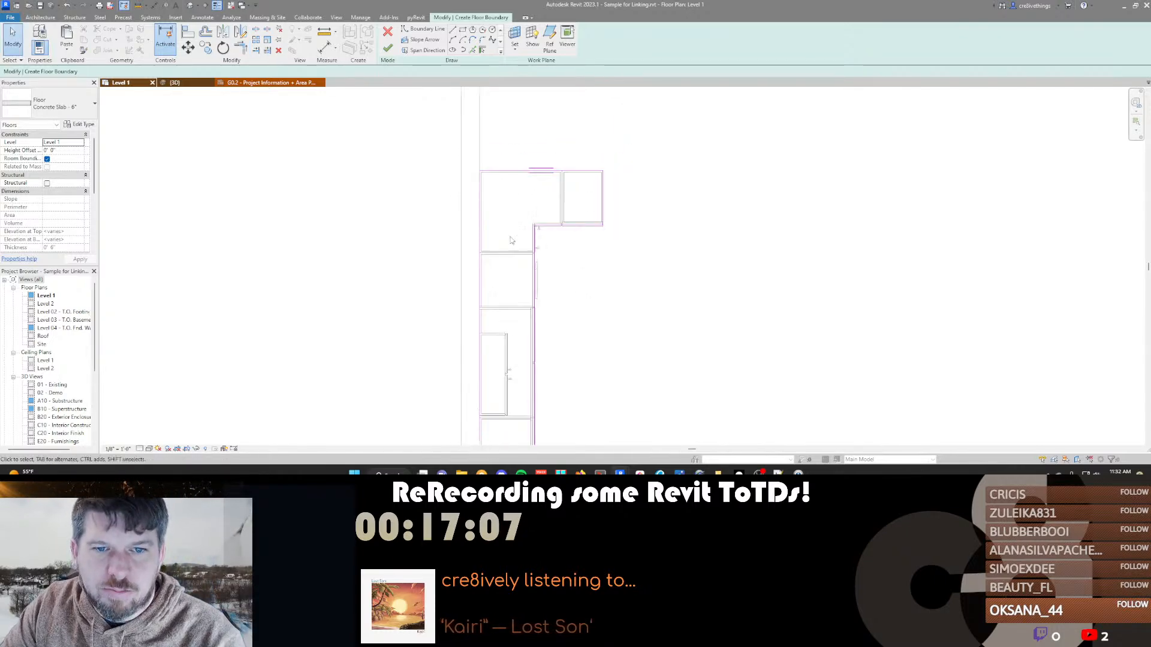
Set the countertop floor's height offset from Level 1 to 3' 0"
{"action": "scroll", "coordinate": [512, 241], "scroll_direction": "up", "scroll_amount": 1}
{"action": "scroll", "coordinate": [506, 209], "scroll_direction": "down", "scroll_amount": 1}
{"action": "middle_click_drag", "start_coordinate": [506, 210], "coordinate": [525, 184]}
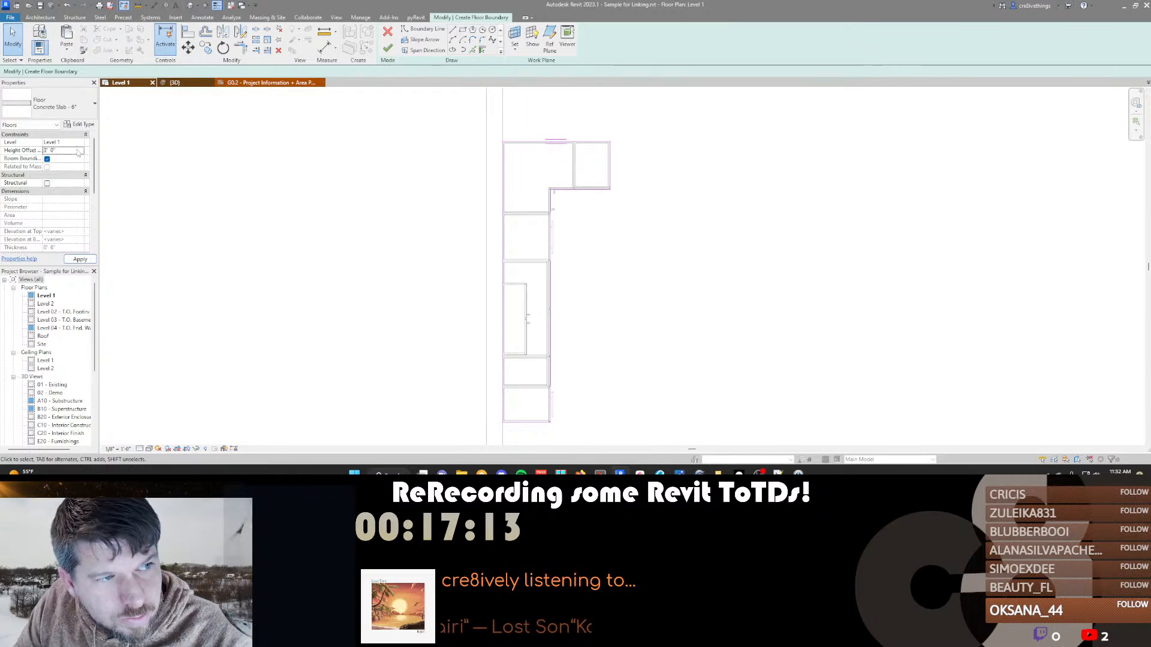
Switch to the remodel project, open its default 3D view and examine the kitchen sink
{"action": "left_click", "coordinate": [256, 83]}
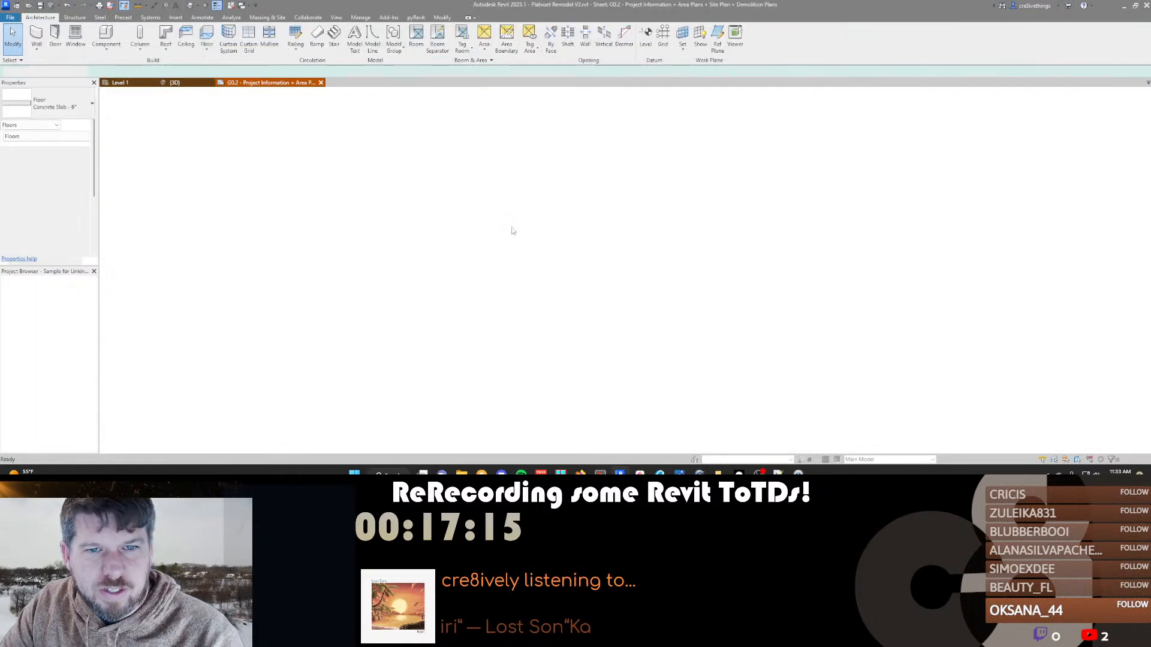
{"action": "middle_click_drag", "start_coordinate": [671, 318], "coordinate": [650, 298]}
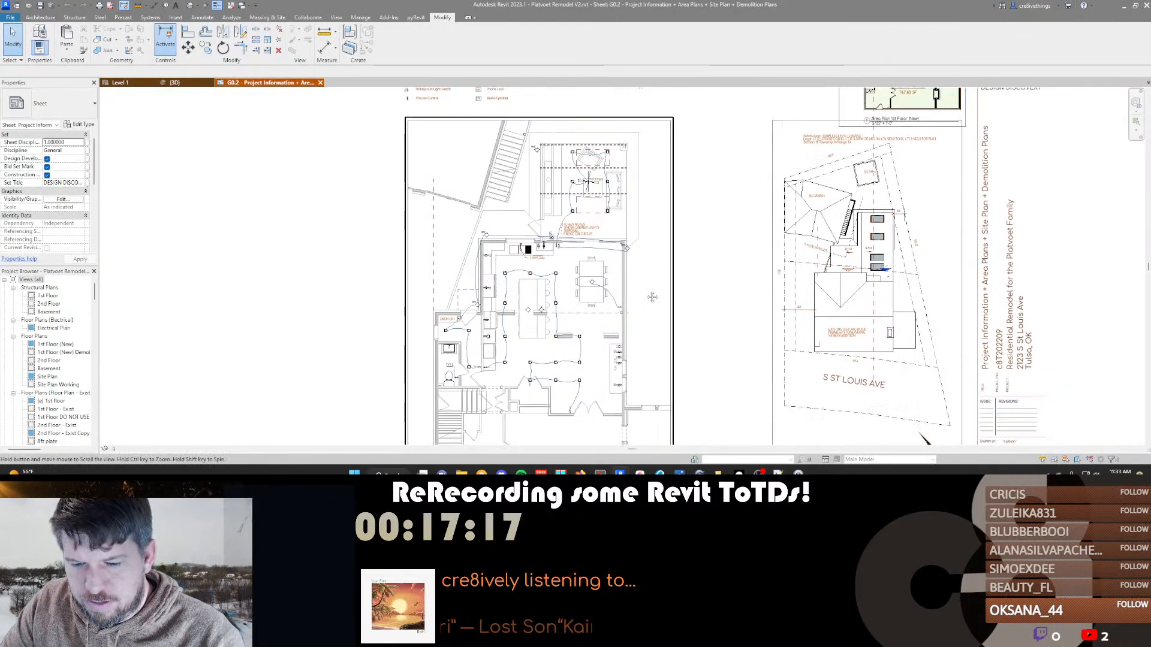
{"action": "left_click", "coordinate": [190, 5]}
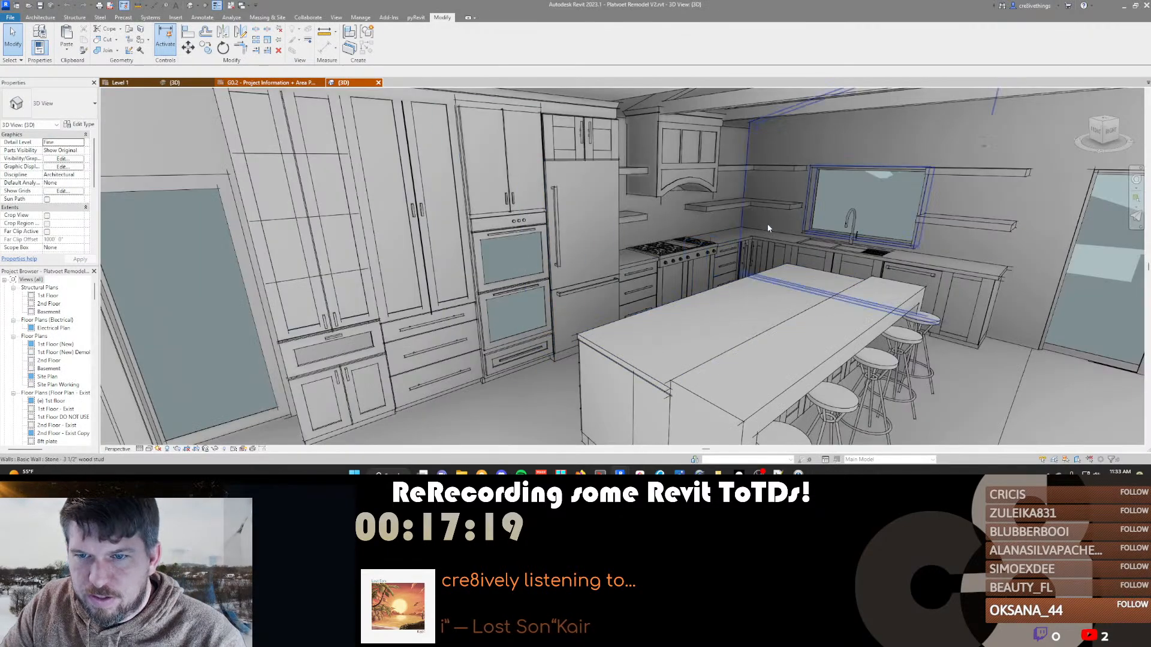
{"action": "scroll", "coordinate": [872, 267], "scroll_direction": "up", "scroll_amount": 5}
{"action": "left_click", "coordinate": [873, 267]}
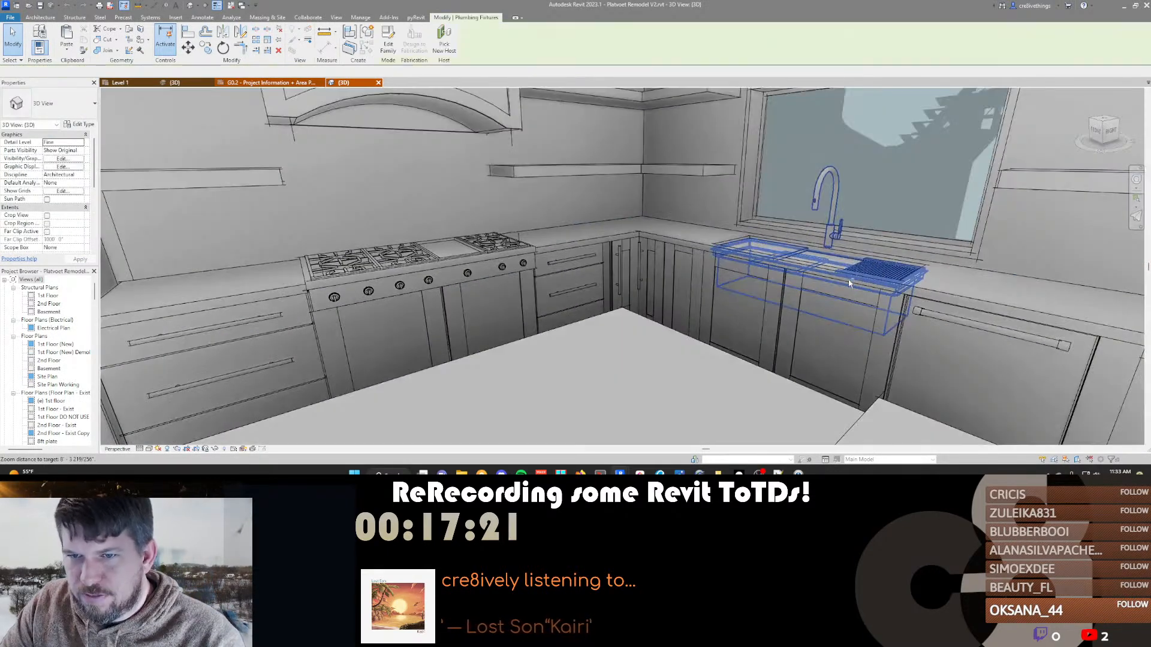
{"action": "middle_click_drag", "start_coordinate": [850, 277], "coordinate": [677, 275], "text": "shift"}
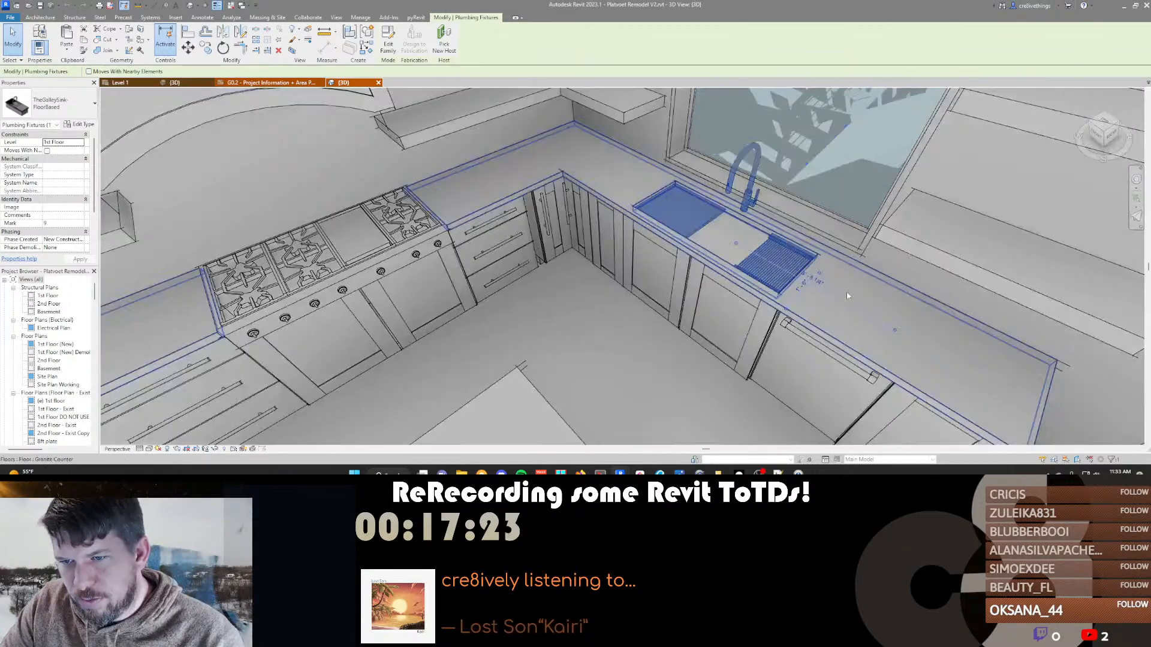
Inspect the Granite Counter floor and the floor-based sink in the remodel kitchen by selecting both
{"action": "middle_click_drag", "start_coordinate": [850, 292], "coordinate": [727, 255]}
{"action": "left_click", "coordinate": [800, 307]}
{"action": "key", "text": "Escape"}
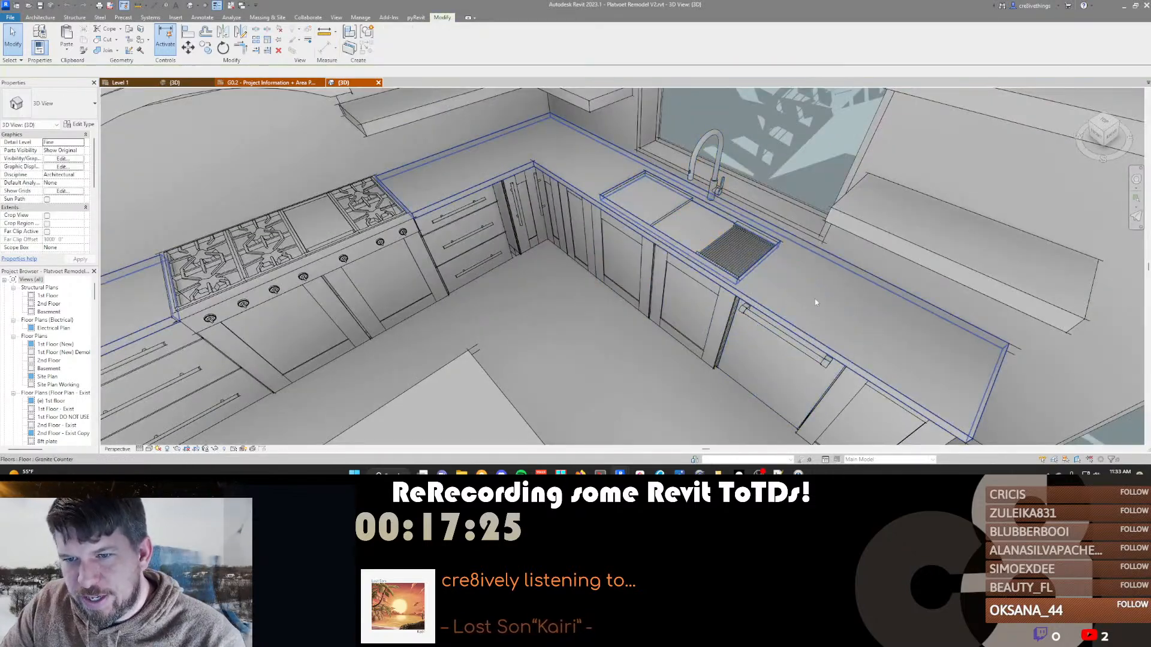
{"action": "scroll", "coordinate": [588, 293], "scroll_direction": "up", "scroll_amount": 1}
{"action": "middle_click_drag", "start_coordinate": [588, 293], "coordinate": [665, 273]}
{"action": "left_click", "coordinate": [576, 133]}
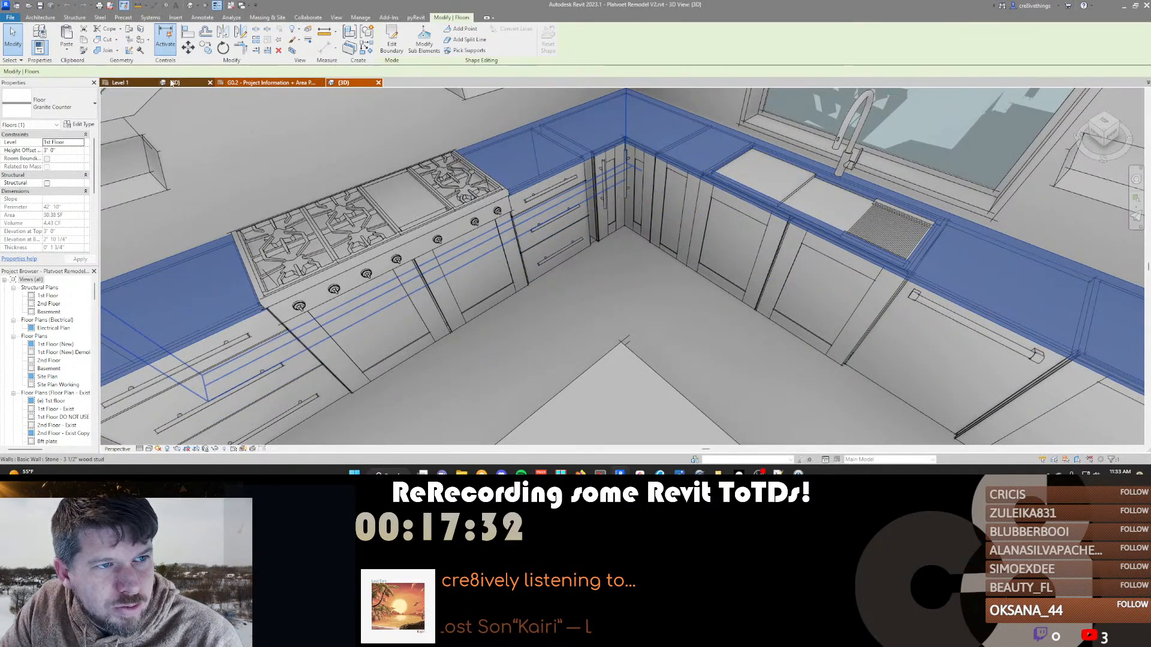
{"action": "left_click", "coordinate": [872, 225], "text": "ctrl"}
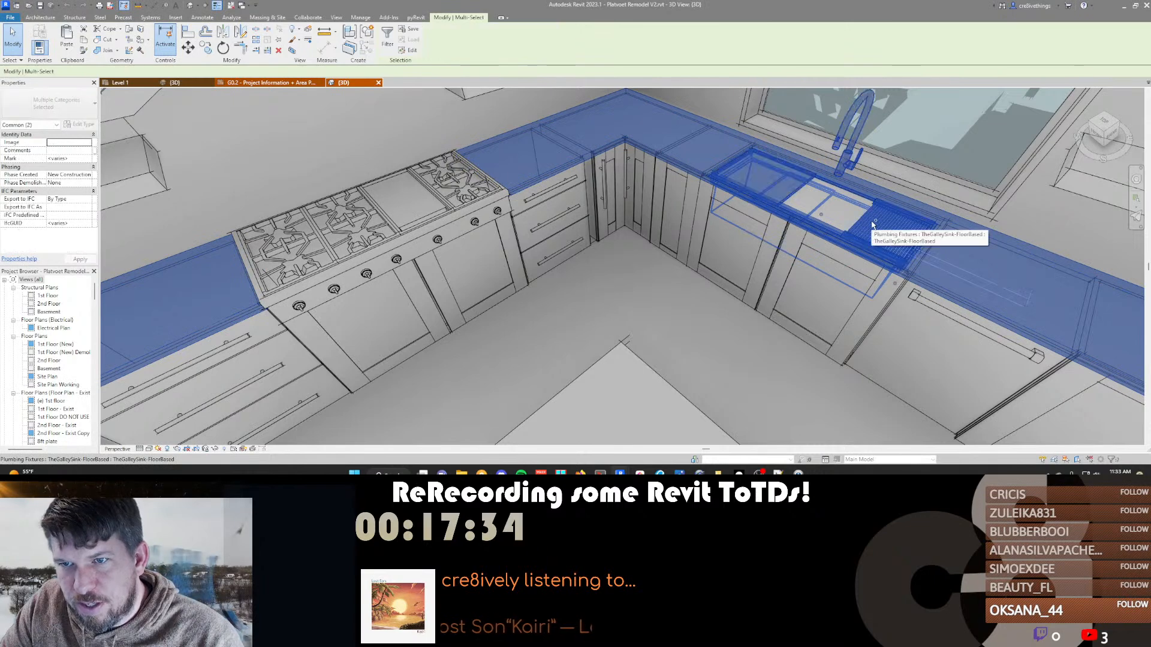
Return to the countertop floor sketch on Level 1 and decline discarding the floor
{"action": "left_click", "coordinate": [123, 82]}
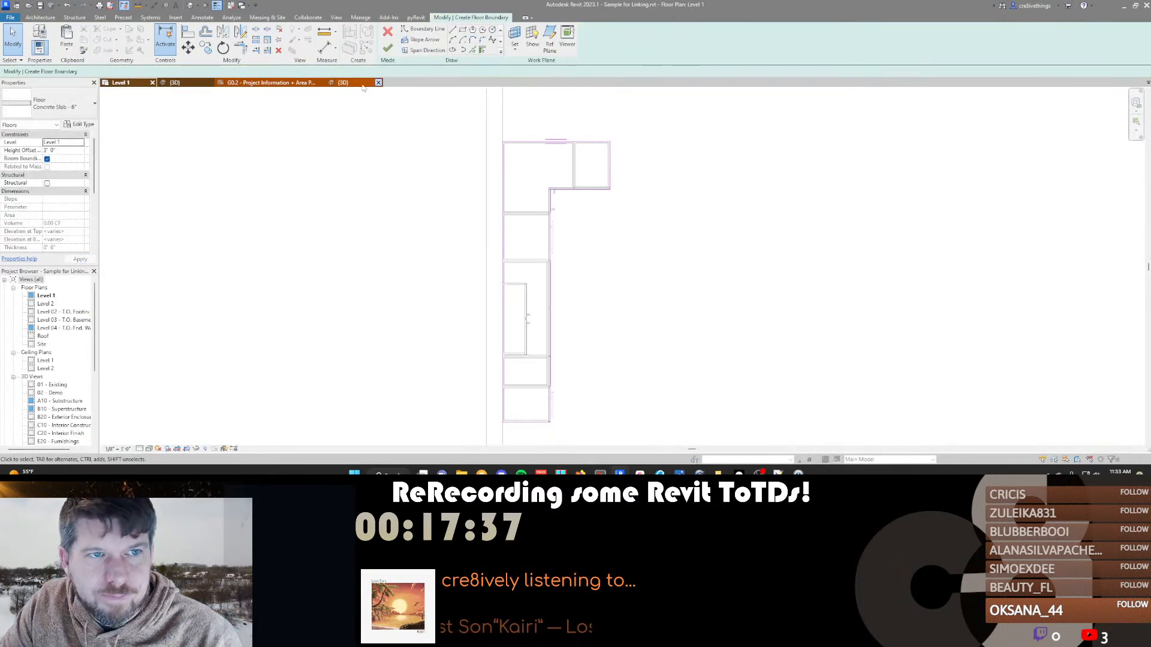
{"action": "left_click", "coordinate": [390, 36]}
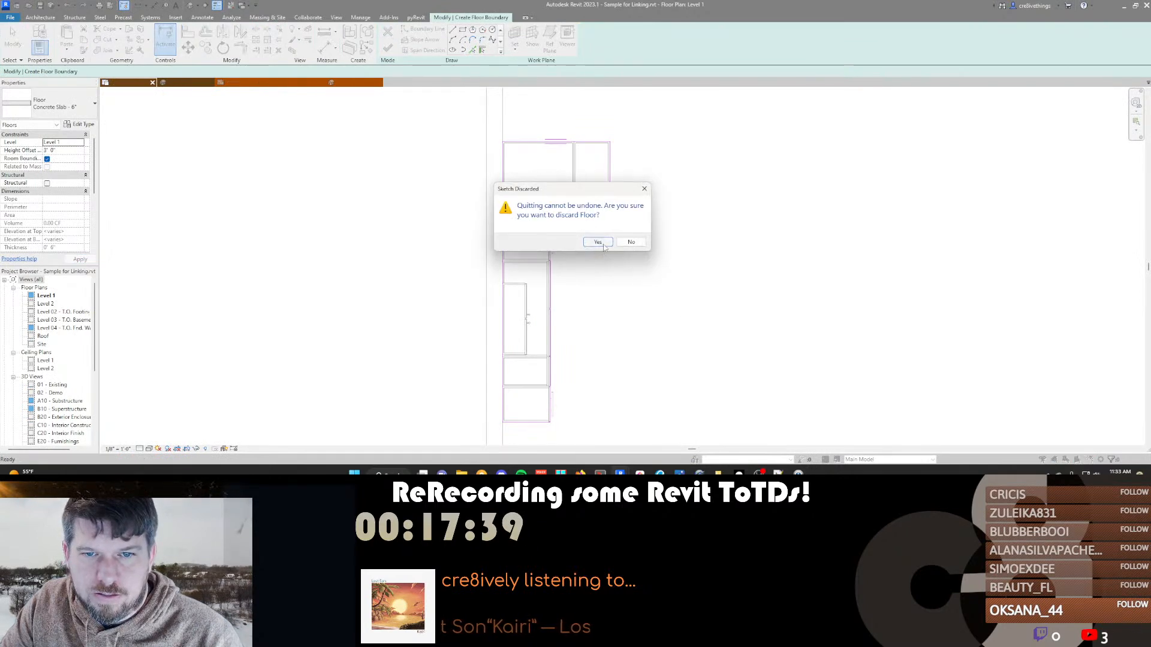
{"action": "left_click", "coordinate": [631, 242]}
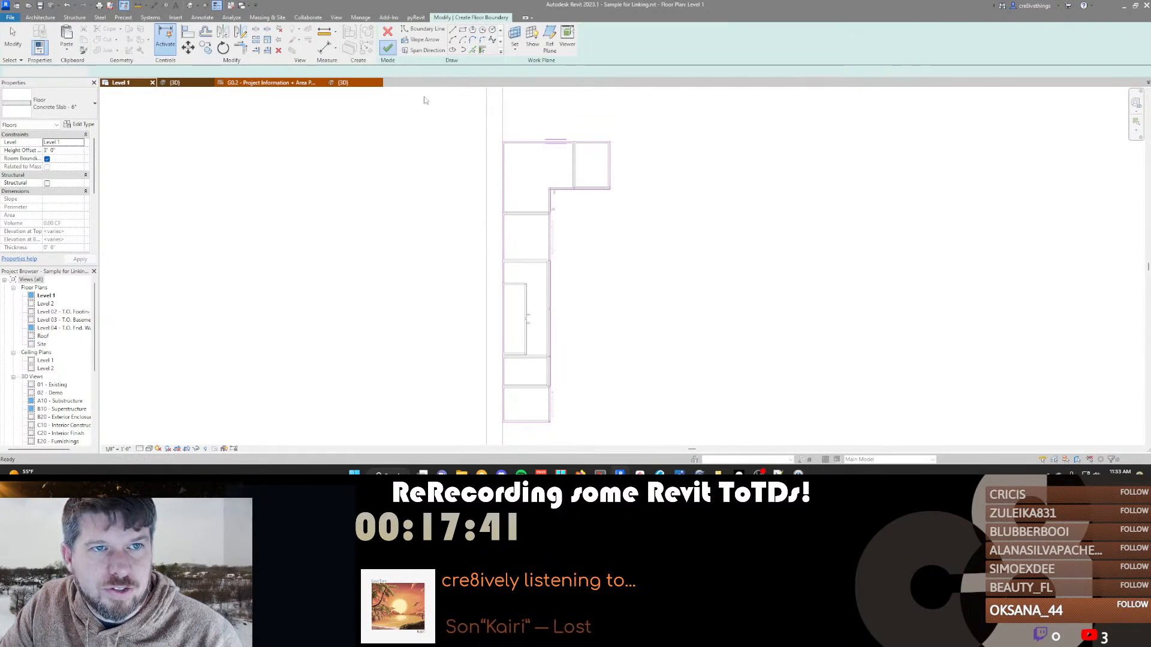
Finish the countertop floor sketch and paste the copied granite counter and sink into the open room on Level 1, accepting the duplicate types
{"action": "left_click", "coordinate": [388, 48]}
{"action": "middle_click_drag", "start_coordinate": [702, 301], "coordinate": [498, 254]}
{"action": "scroll", "coordinate": [513, 250], "scroll_direction": "down", "scroll_amount": 2}
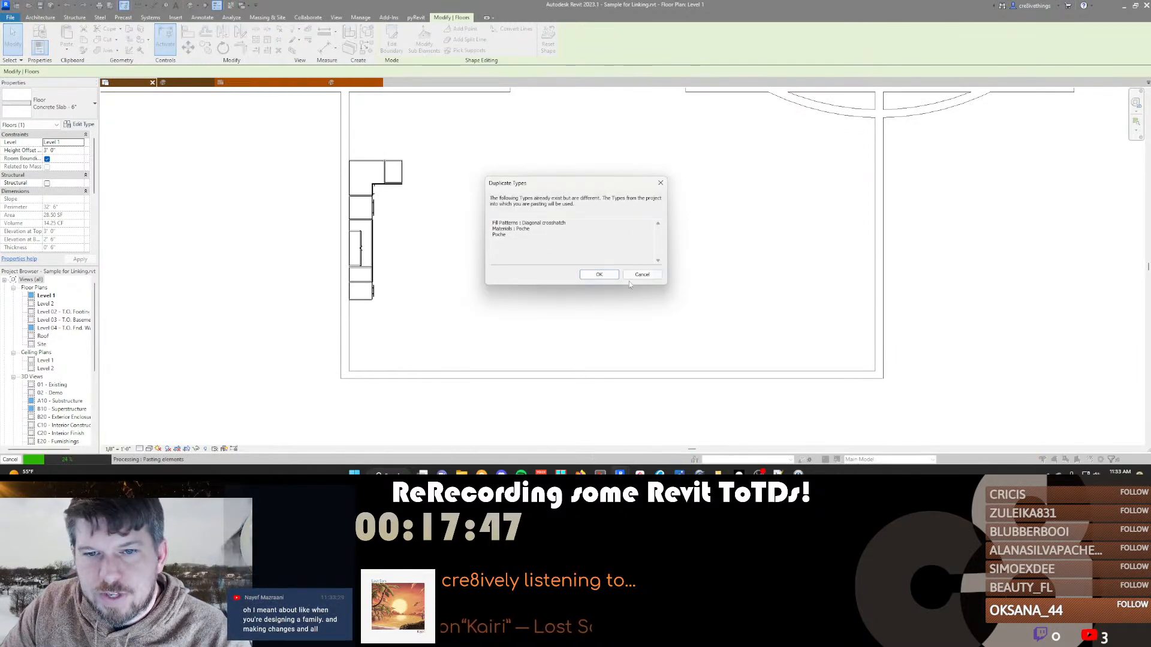
{"action": "left_click", "coordinate": [598, 275]}
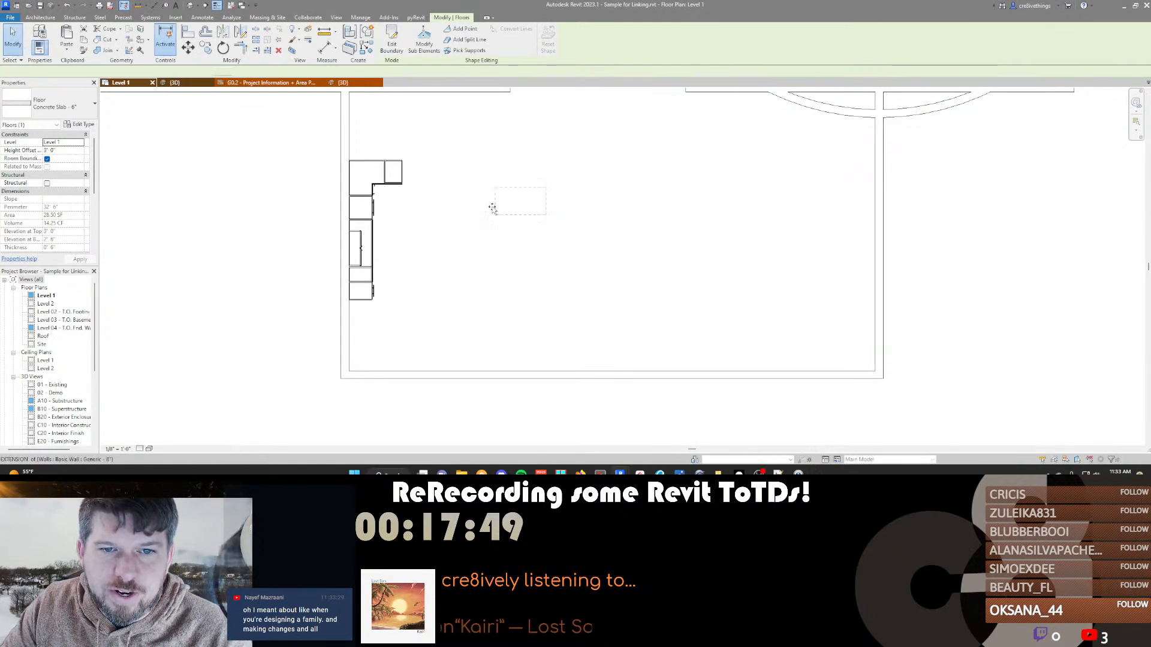
{"action": "scroll", "coordinate": [465, 172], "scroll_direction": "up", "scroll_amount": 3}
{"action": "left_click", "coordinate": [412, 136]}
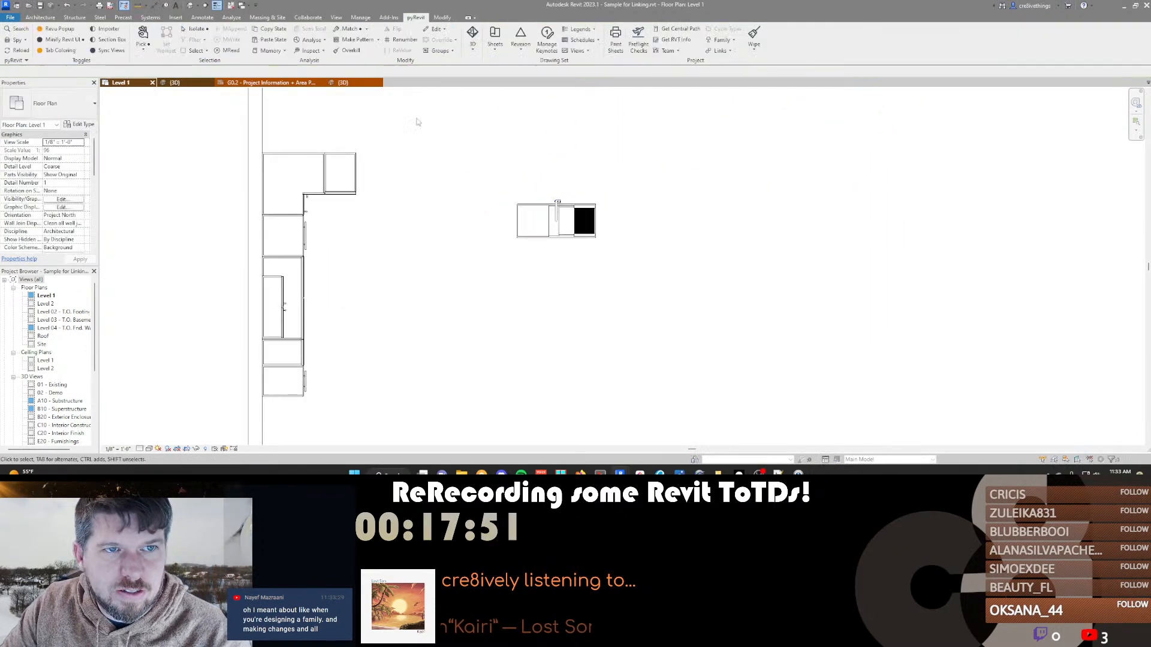
Inspect the pasted granite counter and sink beside the casework in the 3D view, selecting the Granite Counter floor to check its properties
{"action": "middle_click_drag", "start_coordinate": [426, 219], "coordinate": [552, 168]}
{"action": "scroll", "coordinate": [497, 223], "scroll_direction": "down", "scroll_amount": 1}
{"action": "key", "text": "ctrl+Tab"}
{"action": "middle_click_drag", "start_coordinate": [517, 108], "coordinate": [710, 294]}
{"action": "scroll", "coordinate": [520, 339], "scroll_direction": "up", "scroll_amount": 5}
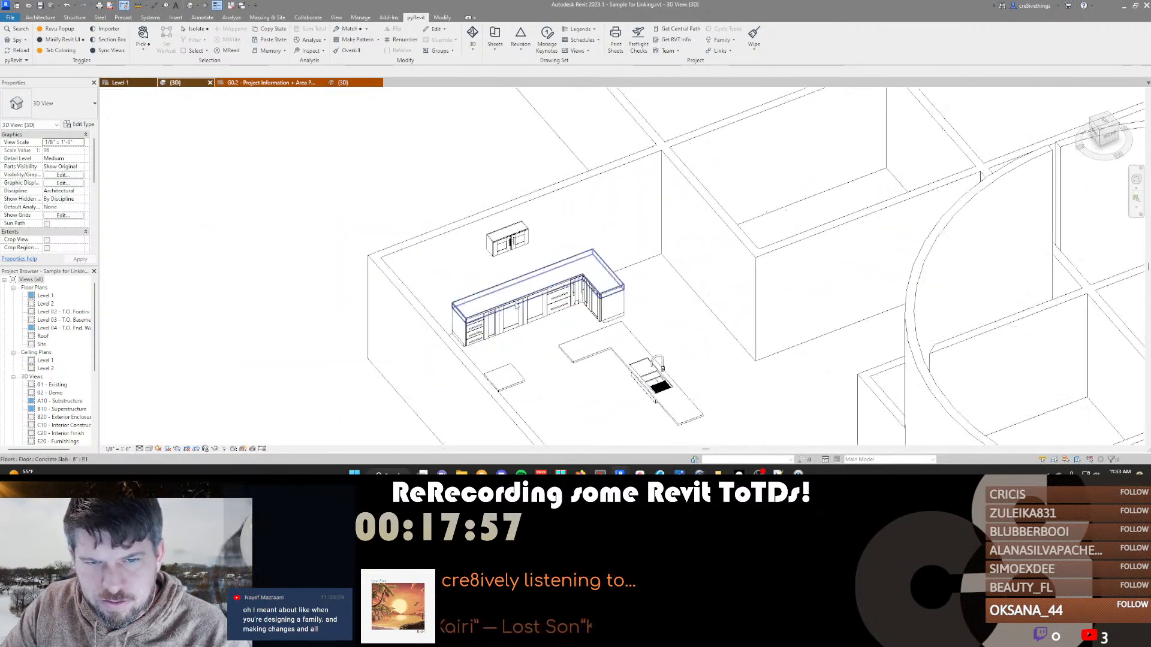
{"action": "left_click", "coordinate": [610, 361]}
{"action": "middle_click_drag", "start_coordinate": [611, 361], "coordinate": [485, 175]}
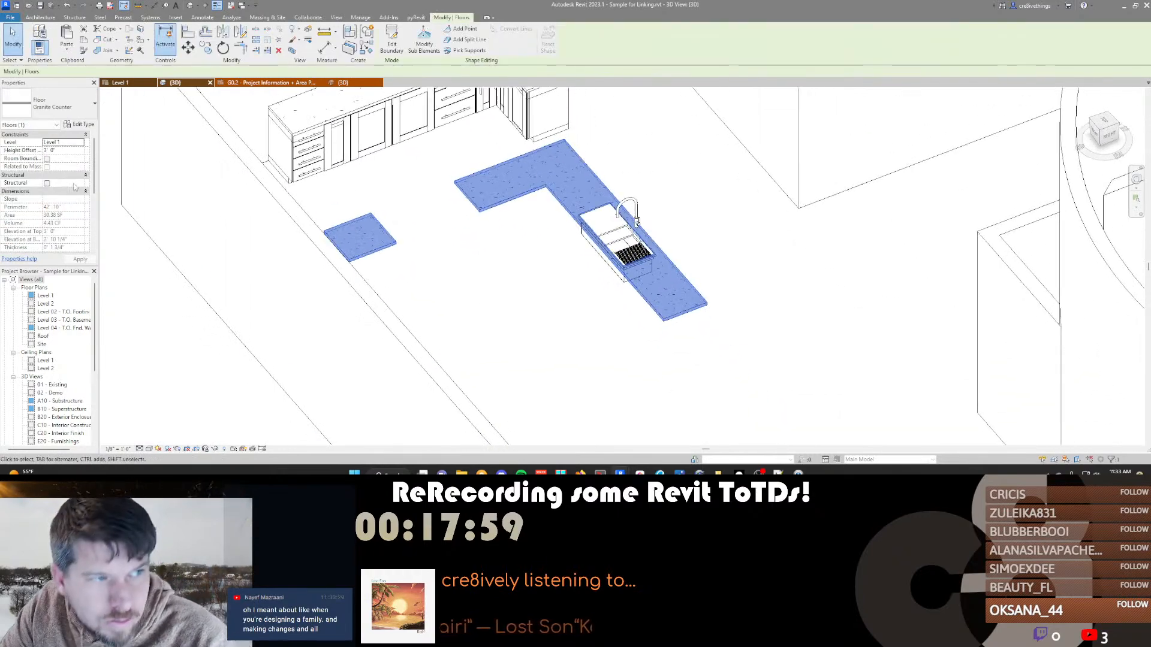
{"action": "middle_click_drag", "start_coordinate": [511, 245], "coordinate": [544, 236], "text": "shift"}
Turn on the Floors category in the visibility/graphic overrides of the Level 1 floor plan
{"action": "left_click", "coordinate": [127, 83]}
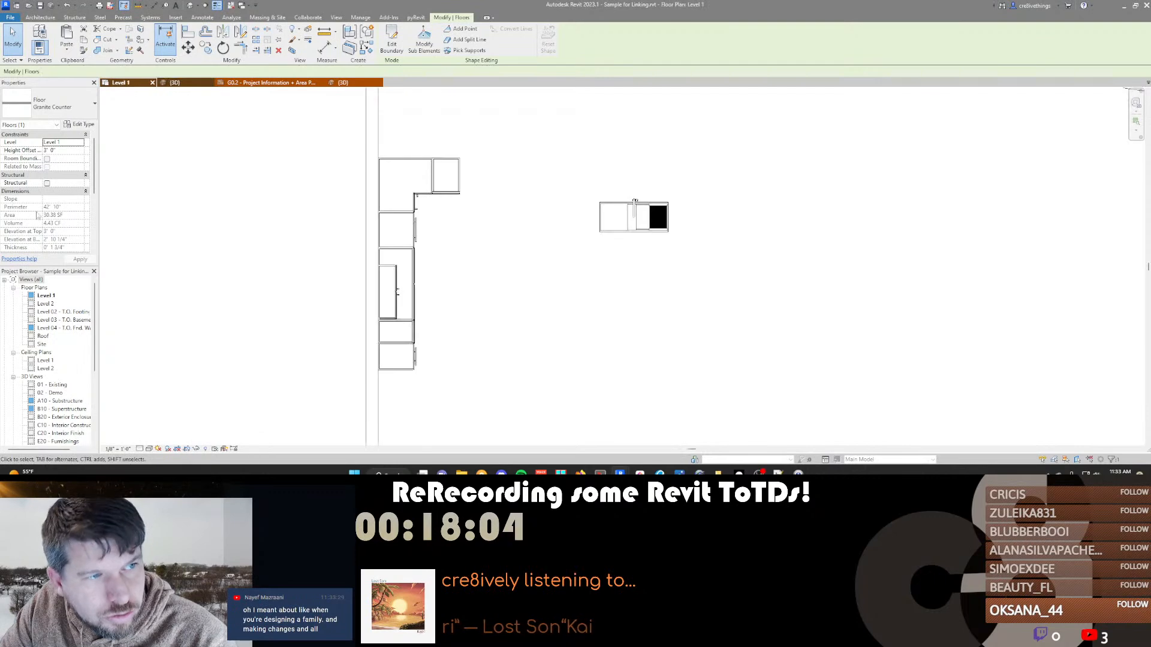
{"action": "scroll", "coordinate": [53, 198], "scroll_direction": "down", "scroll_amount": 5}
{"action": "key", "text": "Escape"}
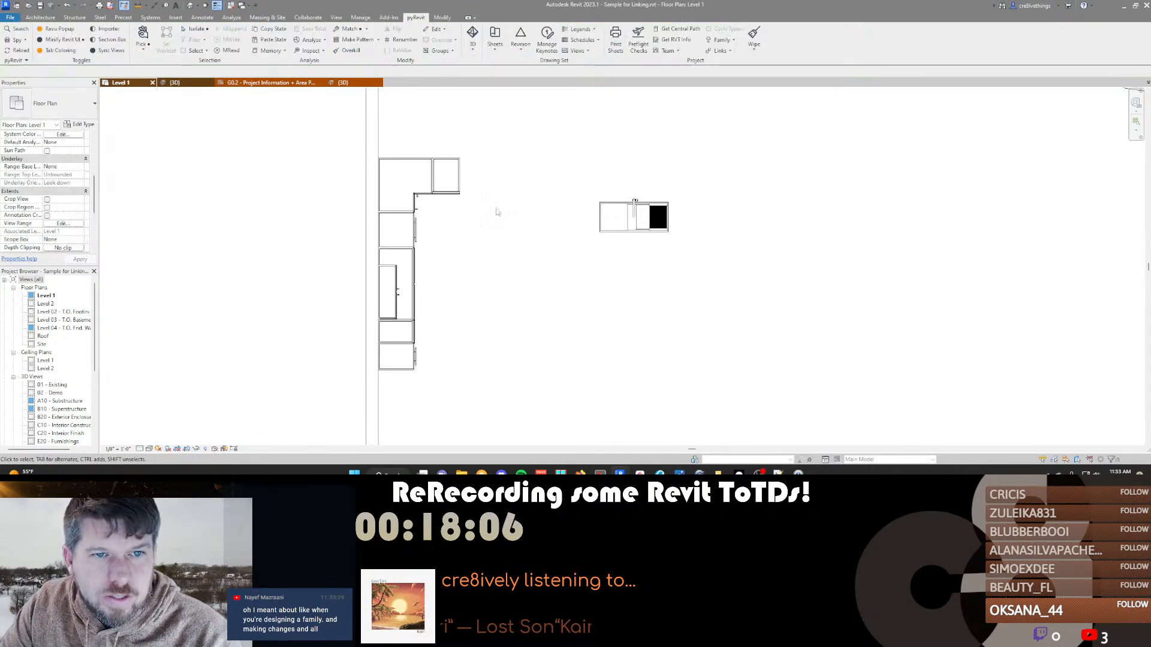
{"action": "key", "text": "v"}
{"action": "key", "text": "g"}
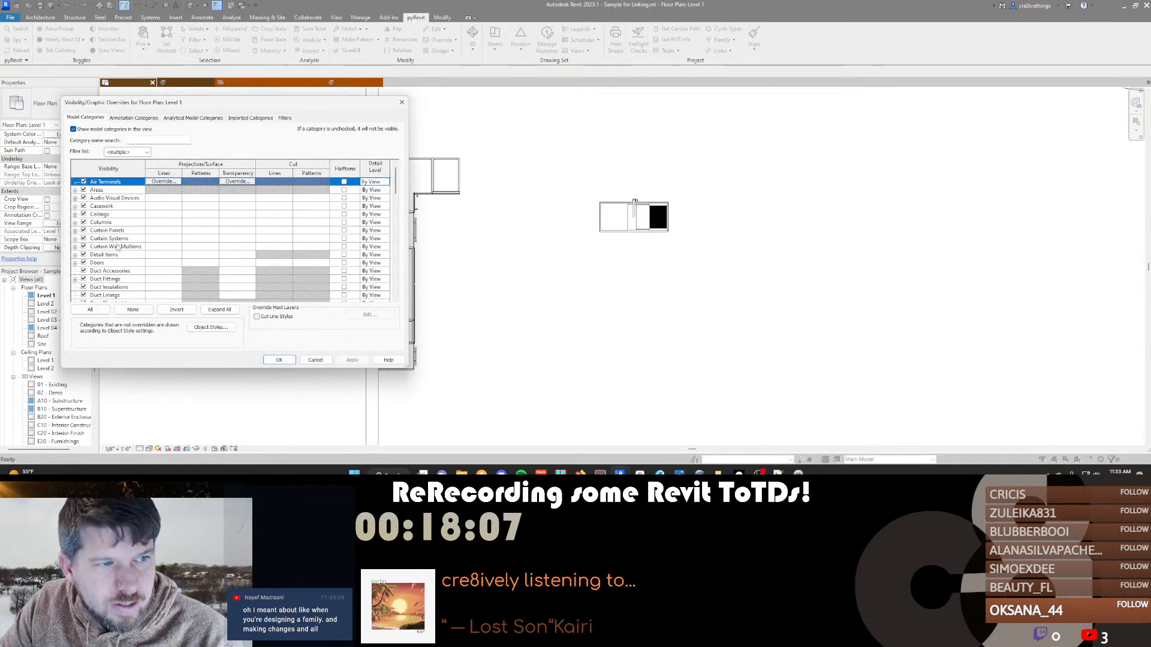
{"action": "scroll", "coordinate": [121, 234], "scroll_direction": "down", "scroll_amount": 5}
{"action": "left_click", "coordinate": [99, 246]}
{"action": "left_click", "coordinate": [279, 360]}
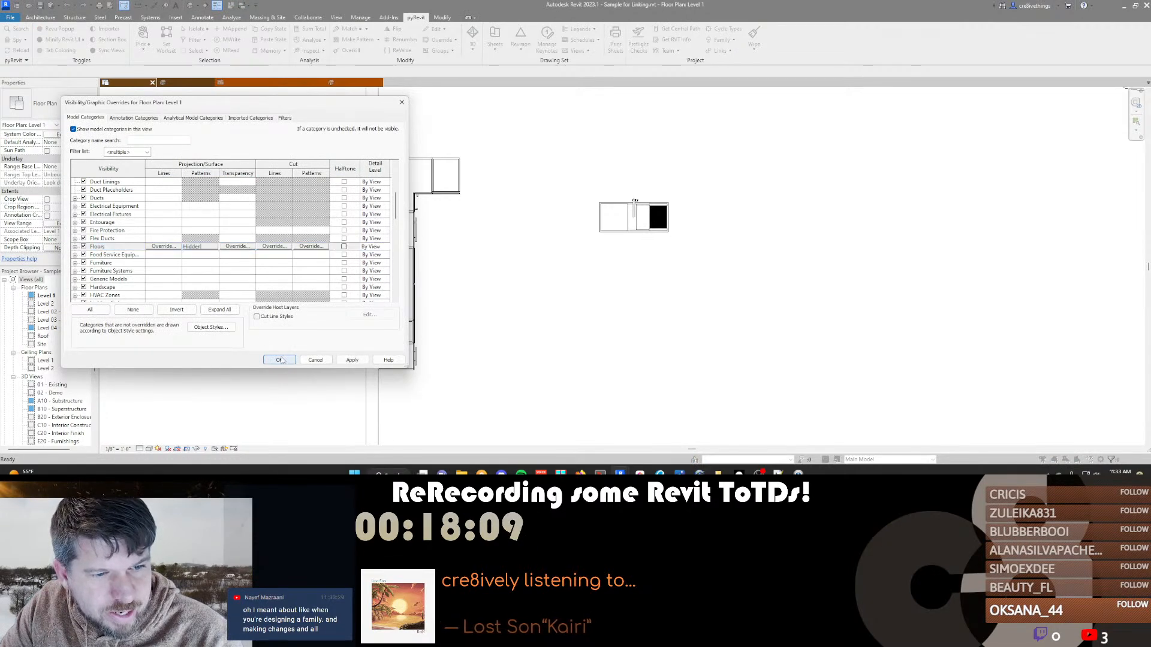
{"action": "left_click", "coordinate": [564, 231]}
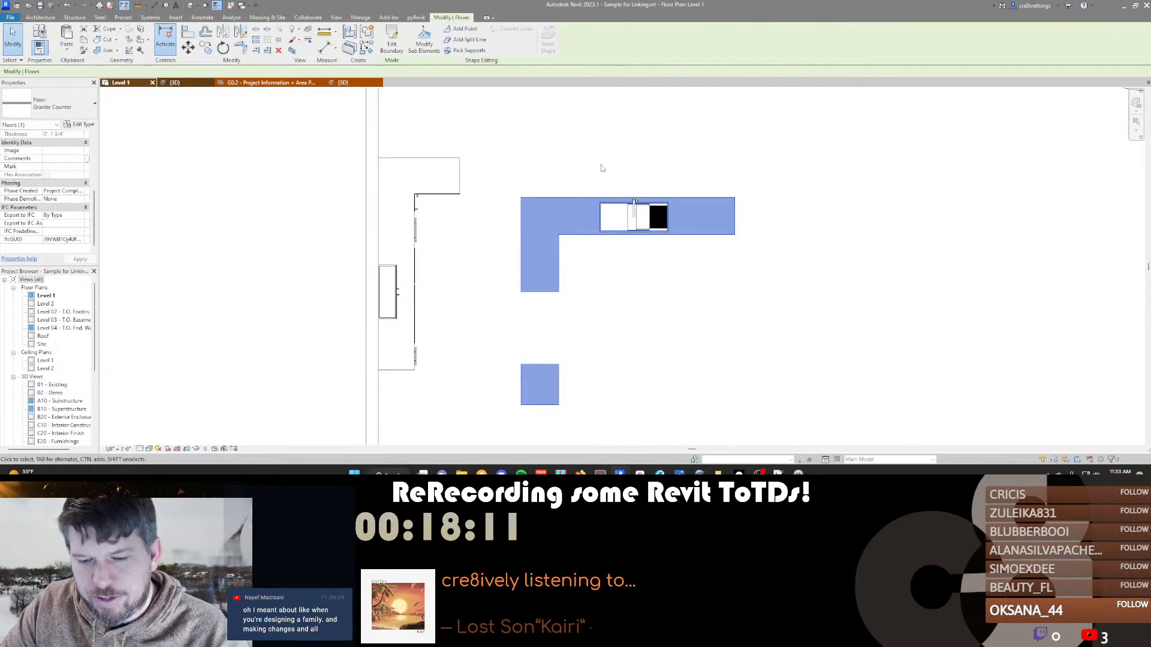
{"action": "key", "text": "e"}
{"action": "key", "text": "b"}
{"action": "left_click", "coordinate": [388, 49]}
Match the casework countertop's floor type to the pasted Granite Counter floor
{"action": "key", "text": "m"}
{"action": "key", "text": "a"}
{"action": "left_click", "coordinate": [430, 164]}
{"action": "left_click", "coordinate": [574, 225]}
{"action": "key", "text": "Escape"}
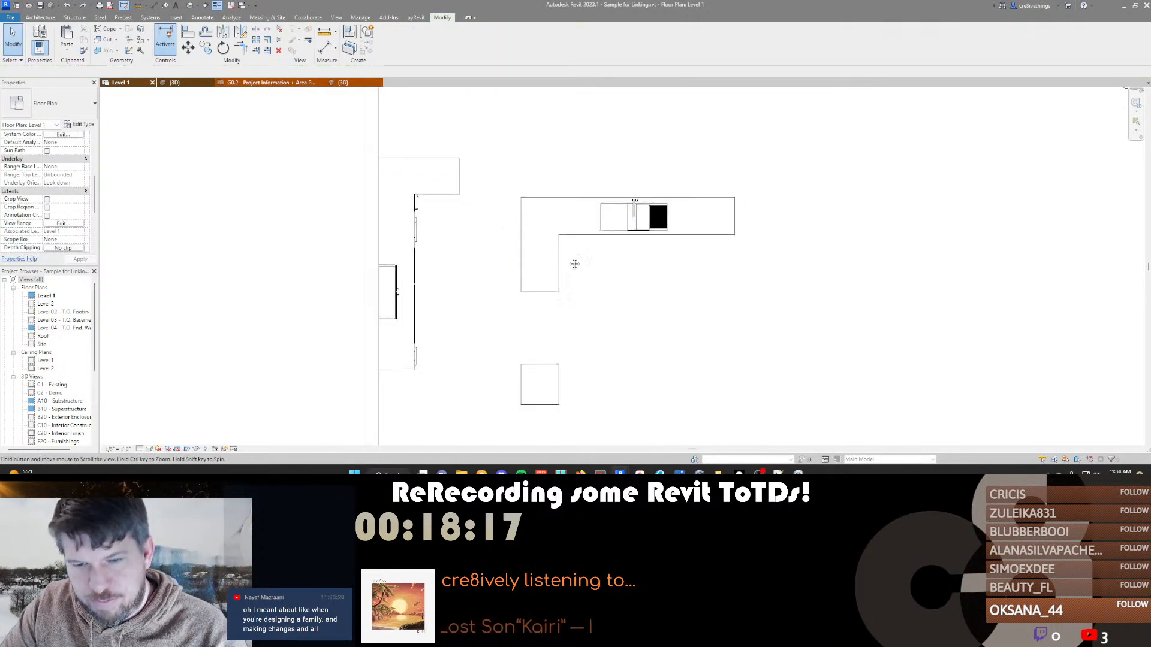
{"action": "left_click", "coordinate": [433, 164]}
{"action": "key", "text": "Escape"}
Examine the casework's granite countertop and the pasted counter with sink from several angles in the 3D view
{"action": "middle_click_drag", "start_coordinate": [549, 245], "coordinate": [594, 239]}
{"action": "key", "text": "ctrl+Tab"}
{"action": "scroll", "coordinate": [415, 233], "scroll_direction": "up", "scroll_amount": 5}
{"action": "middle_click_drag", "start_coordinate": [562, 300], "coordinate": [473, 228], "text": "shift"}
{"action": "scroll", "coordinate": [472, 229], "scroll_direction": "down", "scroll_amount": 7}
{"action": "scroll", "coordinate": [555, 253], "scroll_direction": "up", "scroll_amount": 2}
{"action": "middle_click_drag", "start_coordinate": [555, 253], "coordinate": [656, 294], "text": "shift"}
{"action": "mouse_move", "coordinate": [565, 313]}
{"action": "middle_mouse_down"}
{"action": "mouse_move", "coordinate": [482, 397]}
{"action": "mouse_move", "coordinate": [545, 315]}
{"action": "middle_mouse_up"}
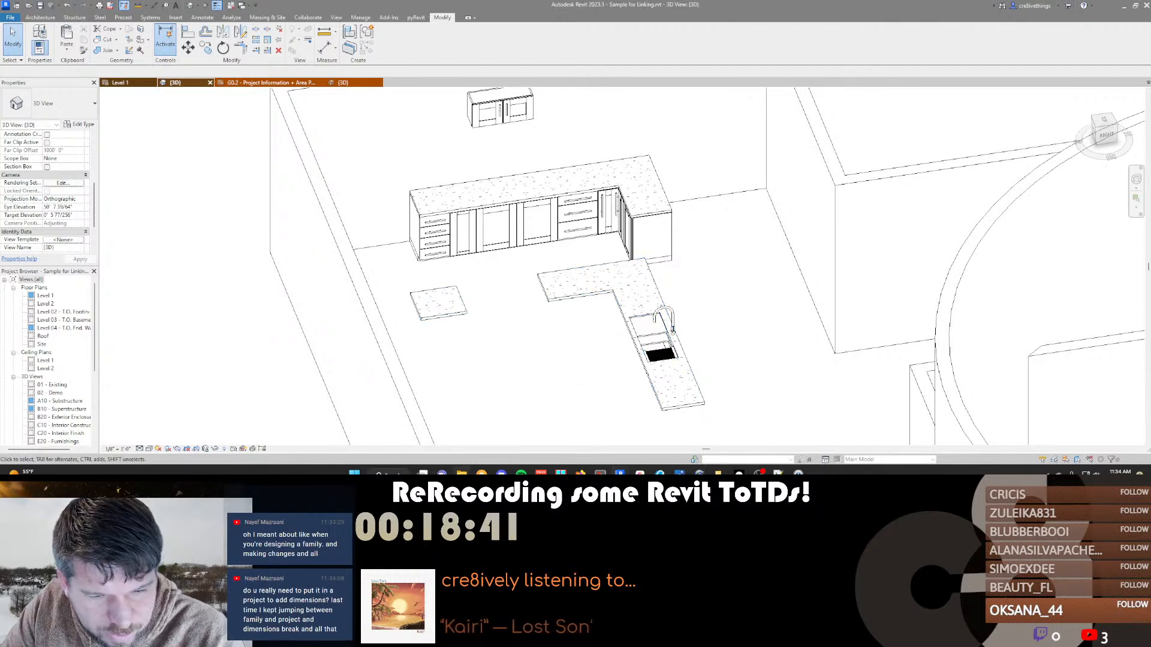
Switch to File Explorer and browse the Documents folder in Nextcloud
{"action": "left_click", "coordinate": [462, 473]}
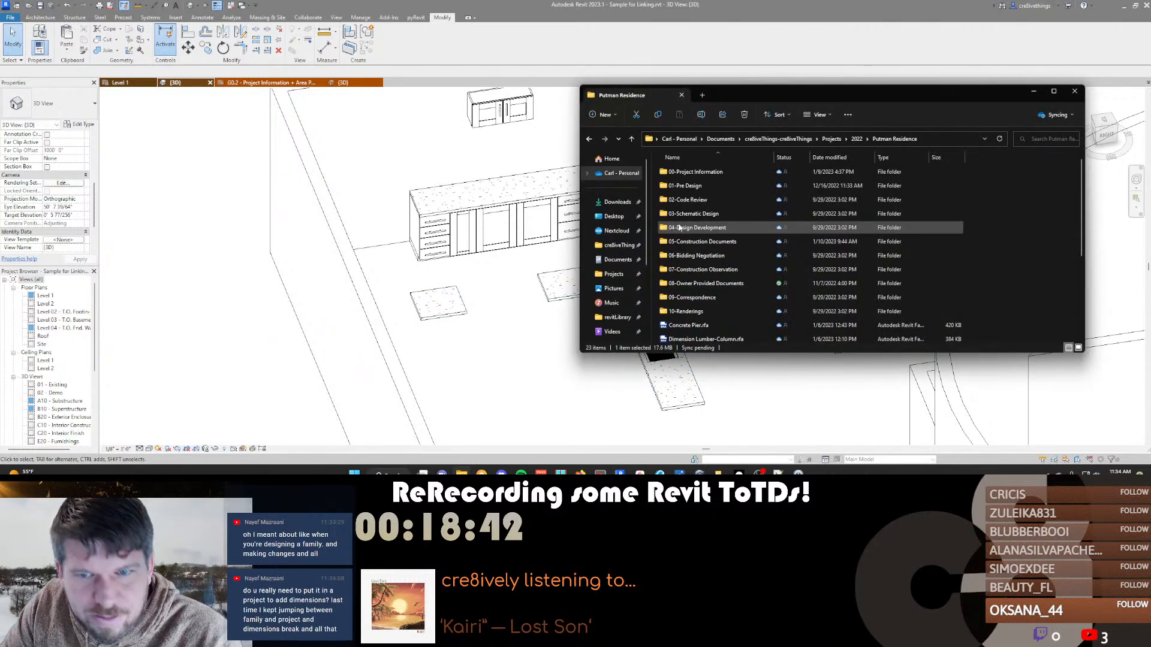
{"action": "left_click", "coordinate": [615, 232]}
{"action": "double_click", "coordinate": [711, 185]}
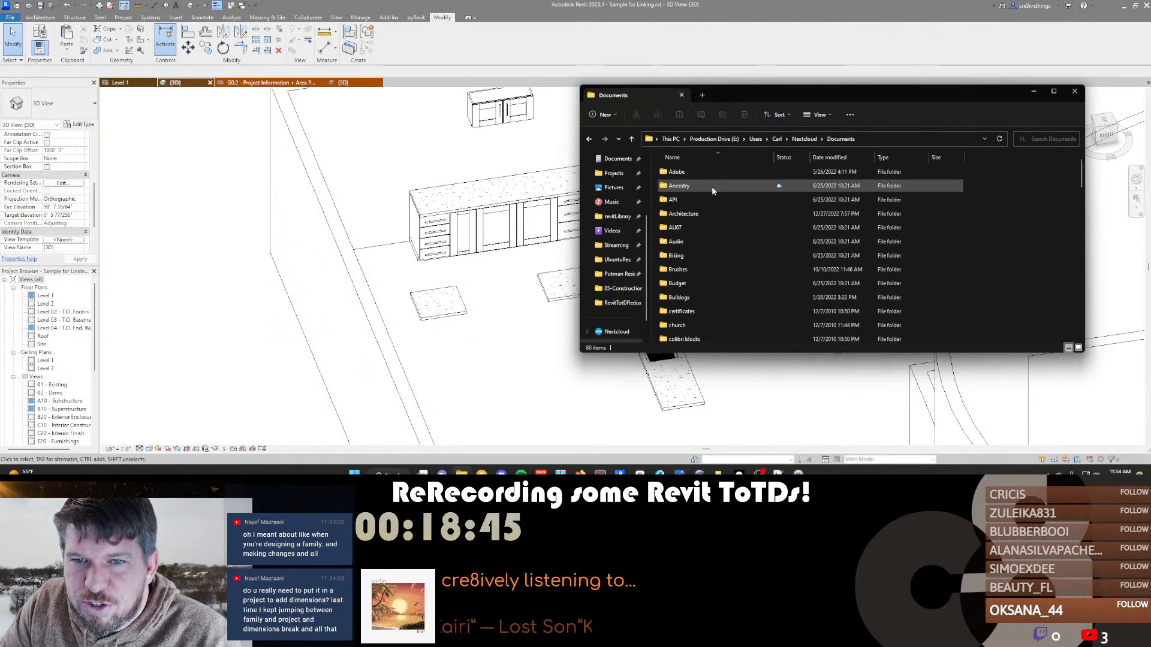
{"action": "scroll", "coordinate": [705, 264], "scroll_direction": "down", "scroll_amount": 4}
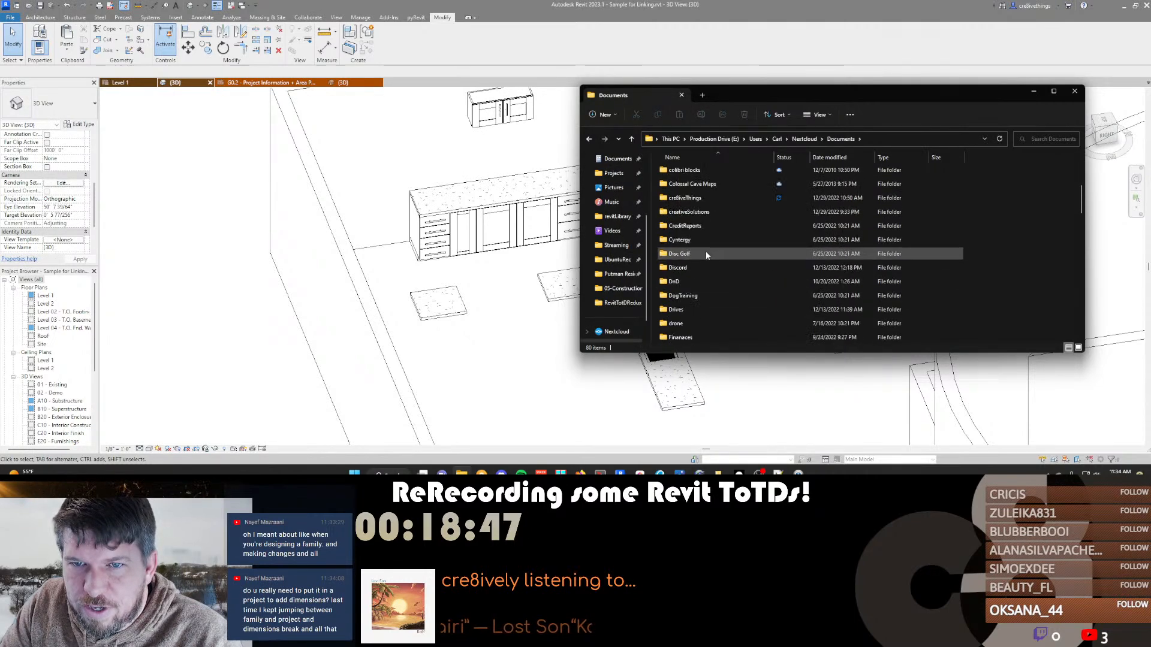
{"action": "double_click", "coordinate": [708, 196]}
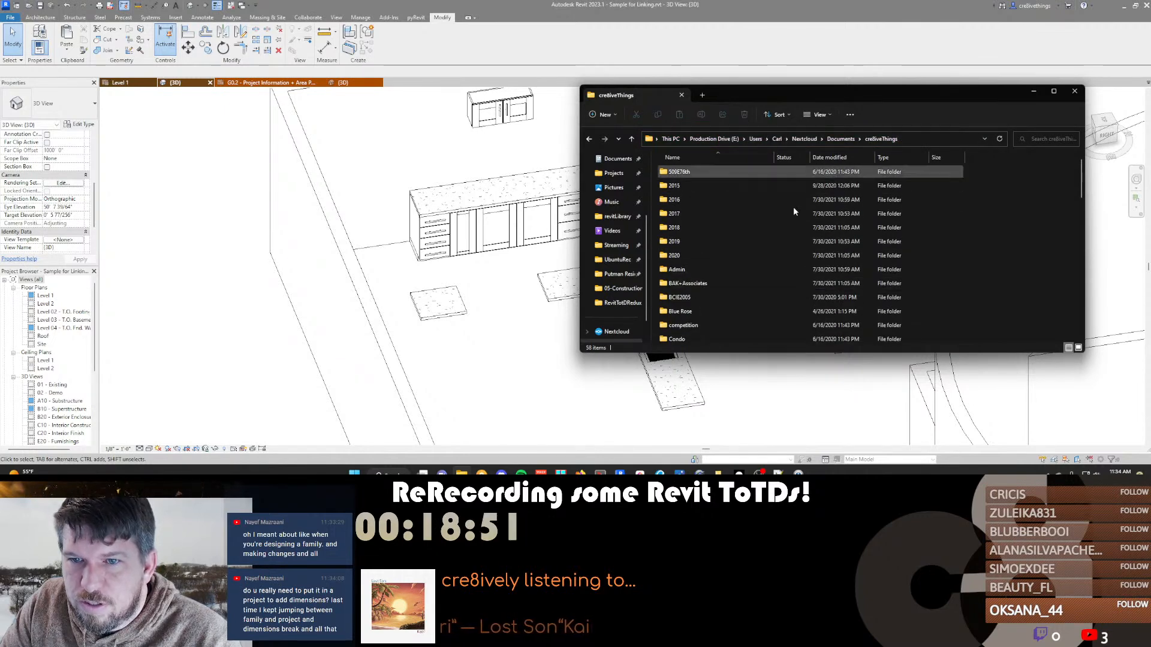
{"action": "scroll", "coordinate": [733, 282], "scroll_direction": "down", "scroll_amount": 5}
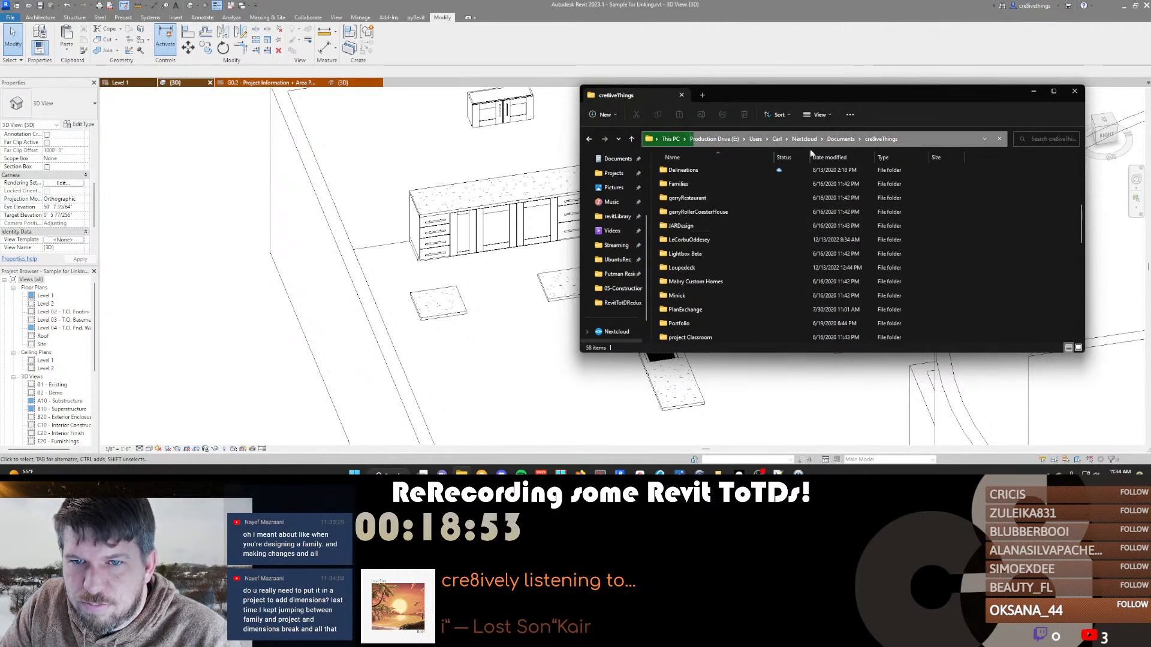
{"action": "key", "text": "alt+Up"}
Open the gibsonHouse folder inside creativeSolutions and select its full folder path
{"action": "double_click", "coordinate": [700, 267]}
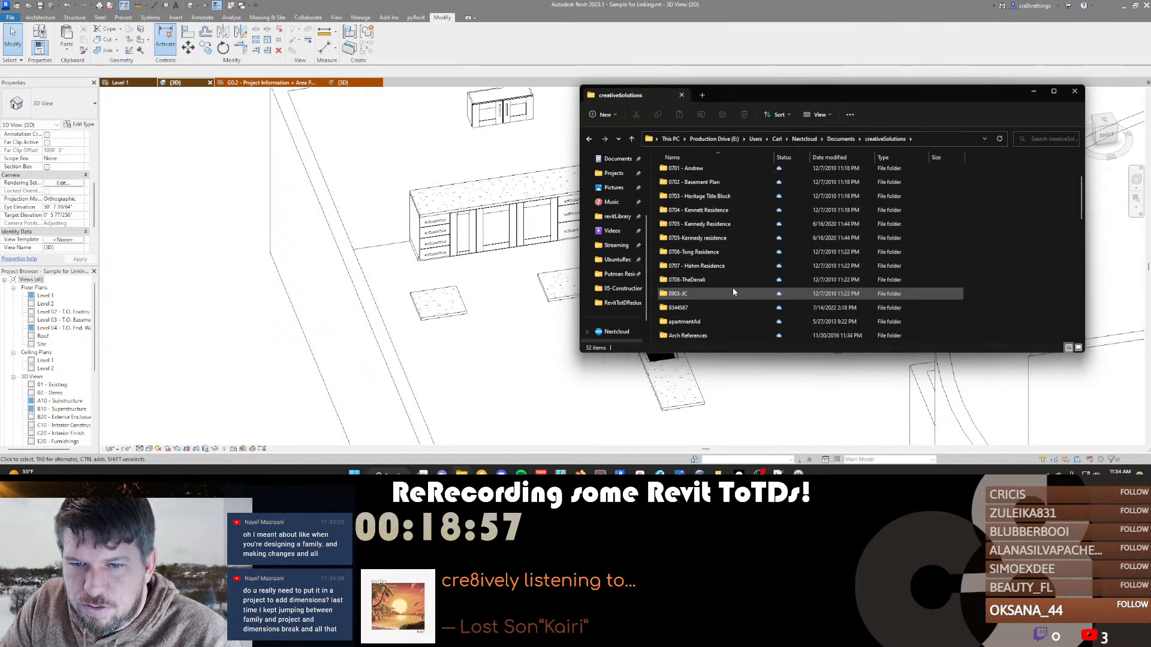
{"action": "scroll", "coordinate": [733, 292], "scroll_direction": "down", "scroll_amount": 3}
{"action": "double_click", "coordinate": [724, 322]}
{"action": "scroll", "coordinate": [717, 228], "scroll_direction": "down", "scroll_amount": 3}
{"action": "scroll", "coordinate": [718, 239], "scroll_direction": "up", "scroll_amount": 1}
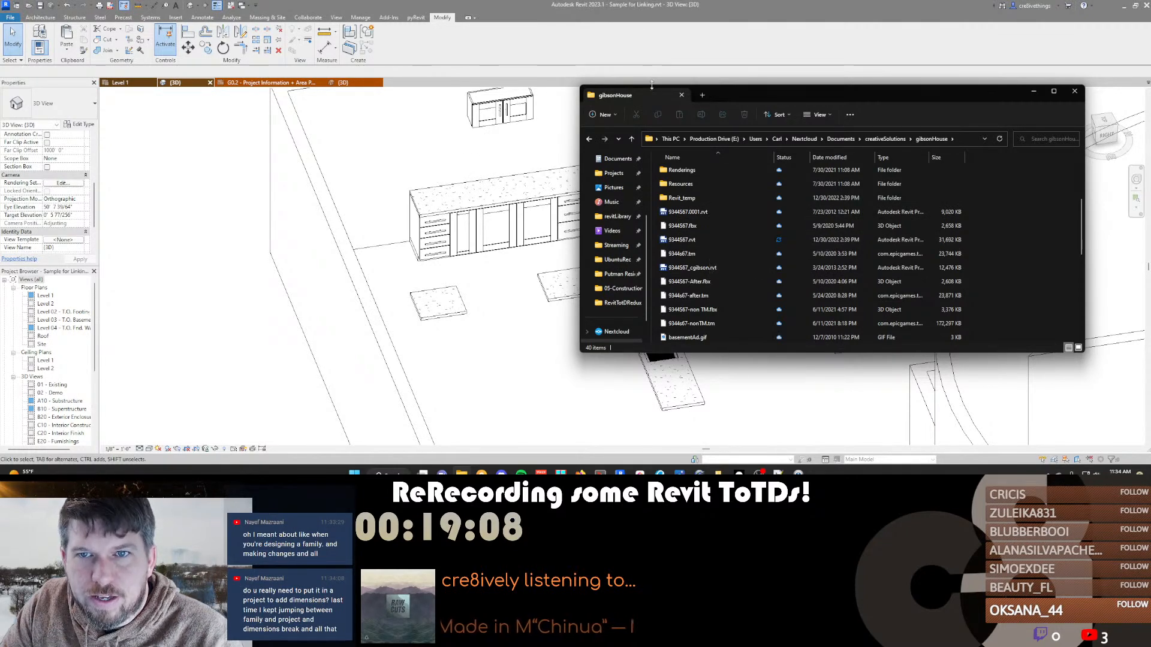
{"action": "left_click", "coordinate": [967, 139]}
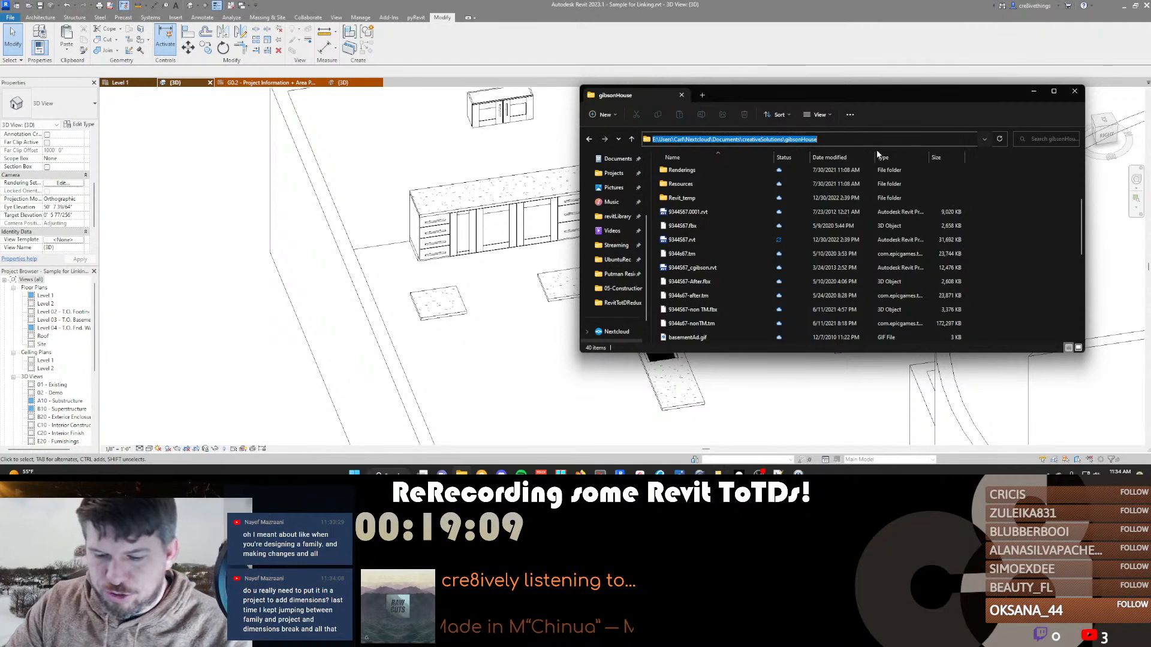
Try to paste the gibsonHouse folder path as the file name for opening a project in Revit
{"action": "left_click", "coordinate": [707, 59]}
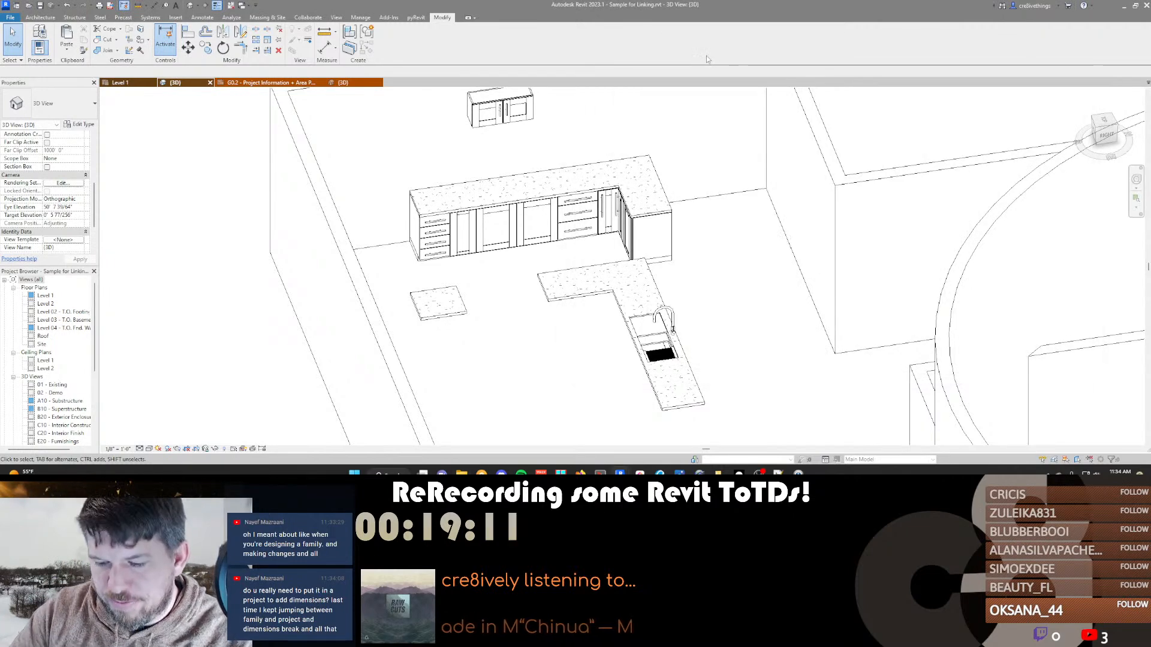
{"action": "key", "text": "ctrl+o"}
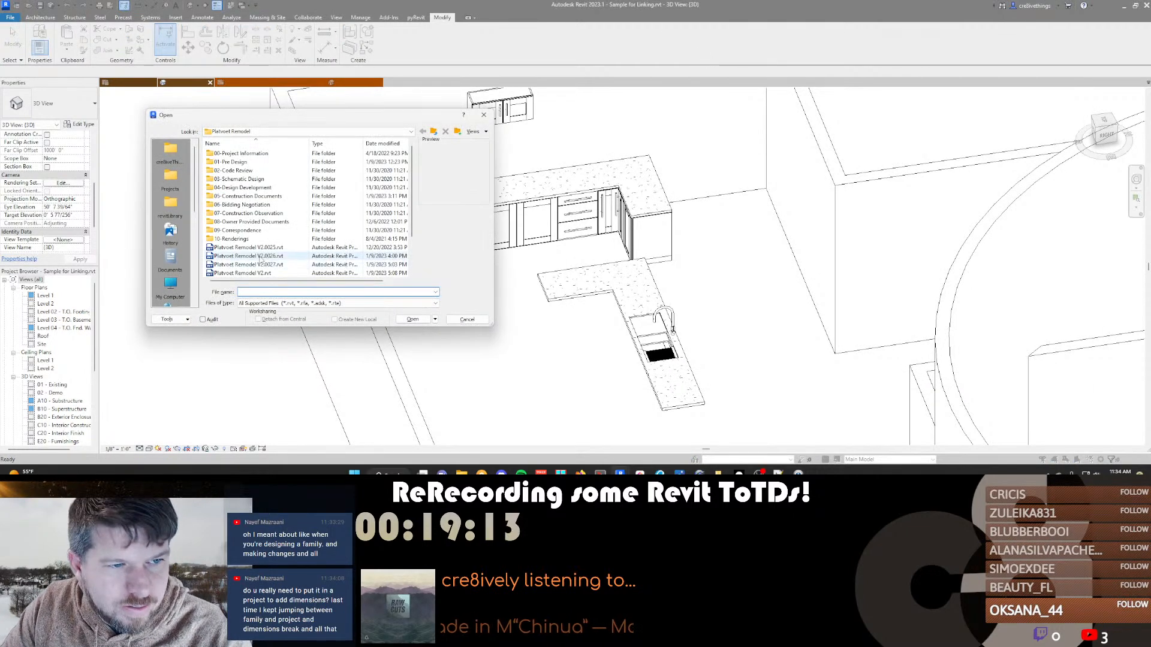
{"action": "scroll", "coordinate": [270, 236], "scroll_direction": "down", "scroll_amount": 2}
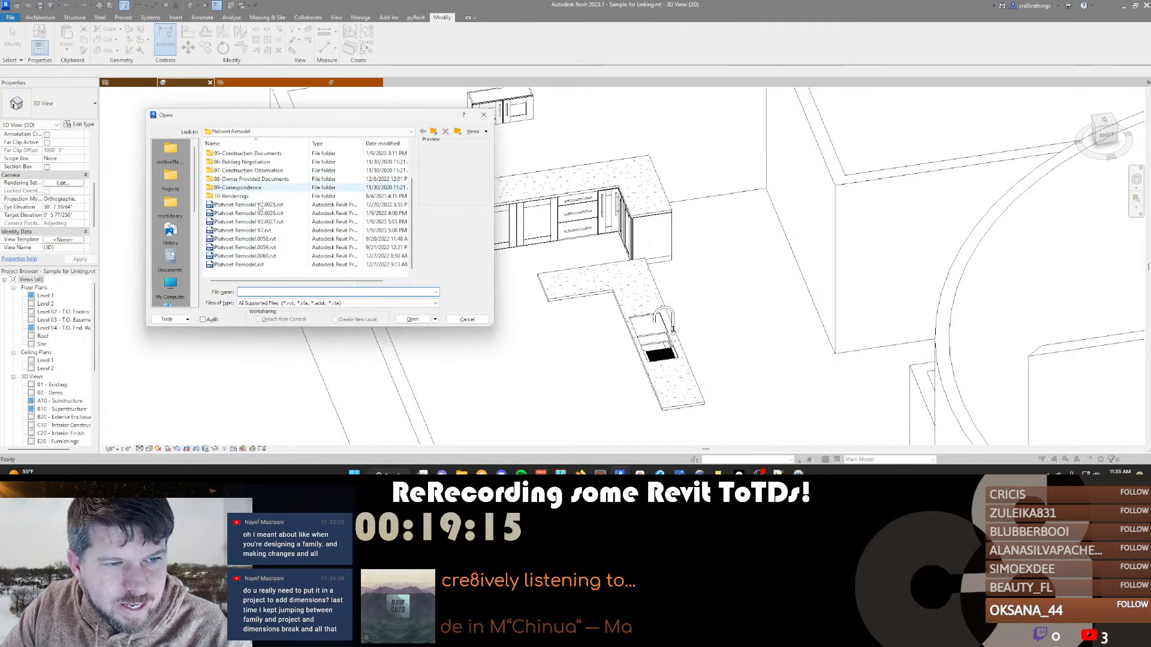
{"action": "type", "text": "I just realized the other day that"}
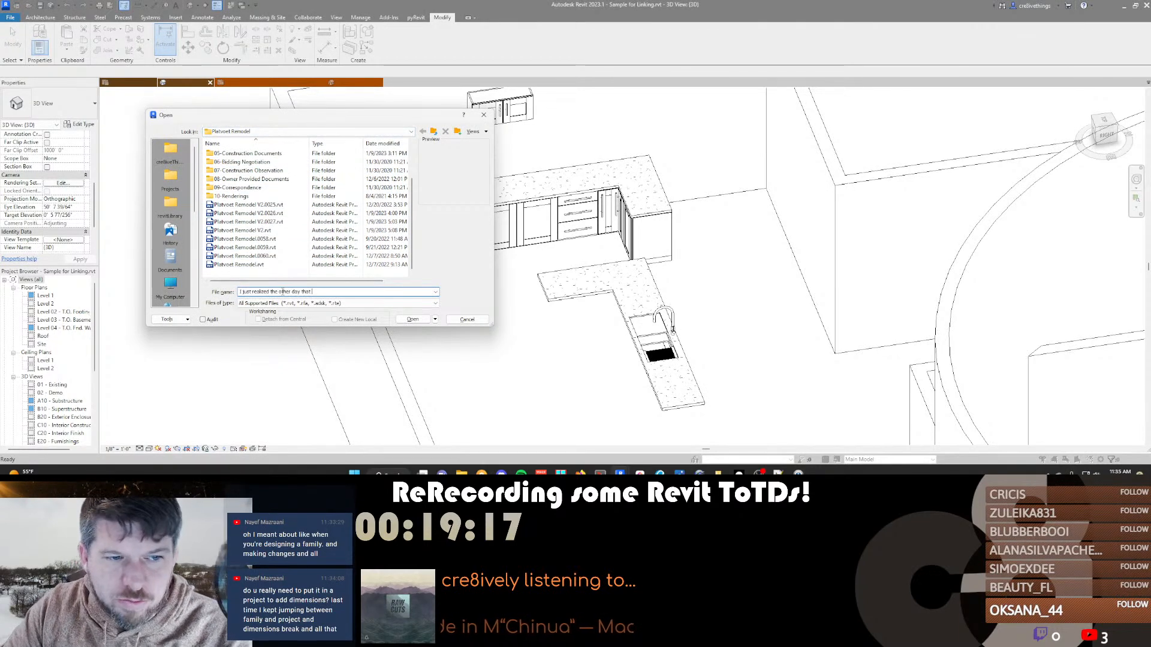
{"action": "type", "text": "I just realized the other day that"}
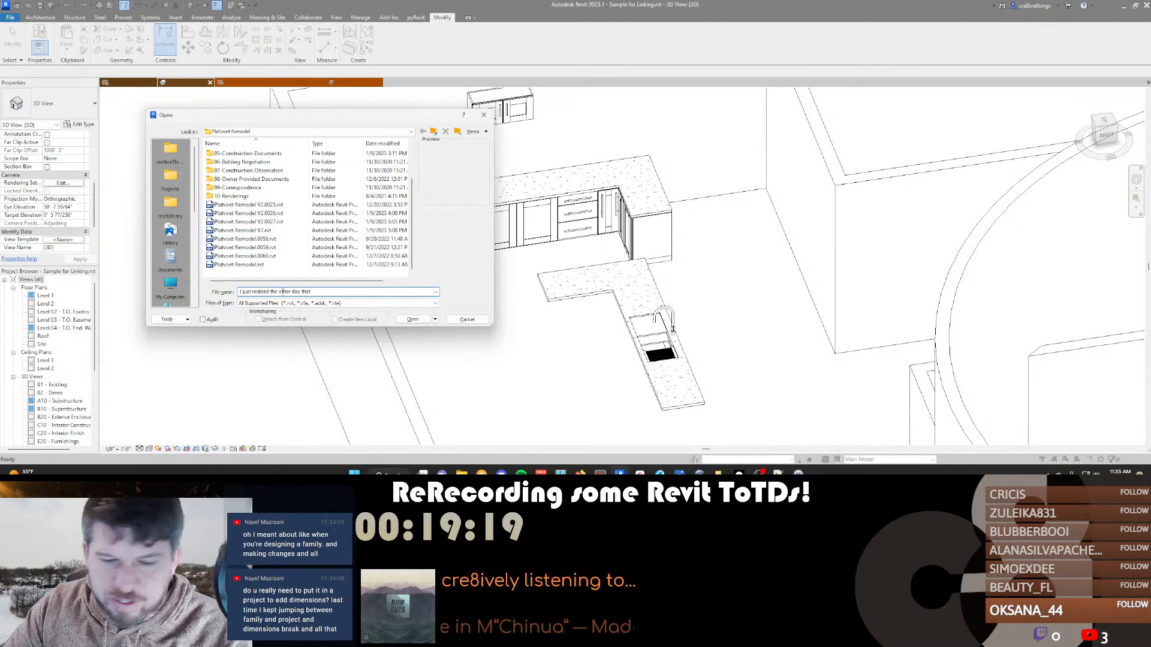
{"action": "key", "text": "ctrl+a"}
{"action": "key", "text": "BackSpace"}
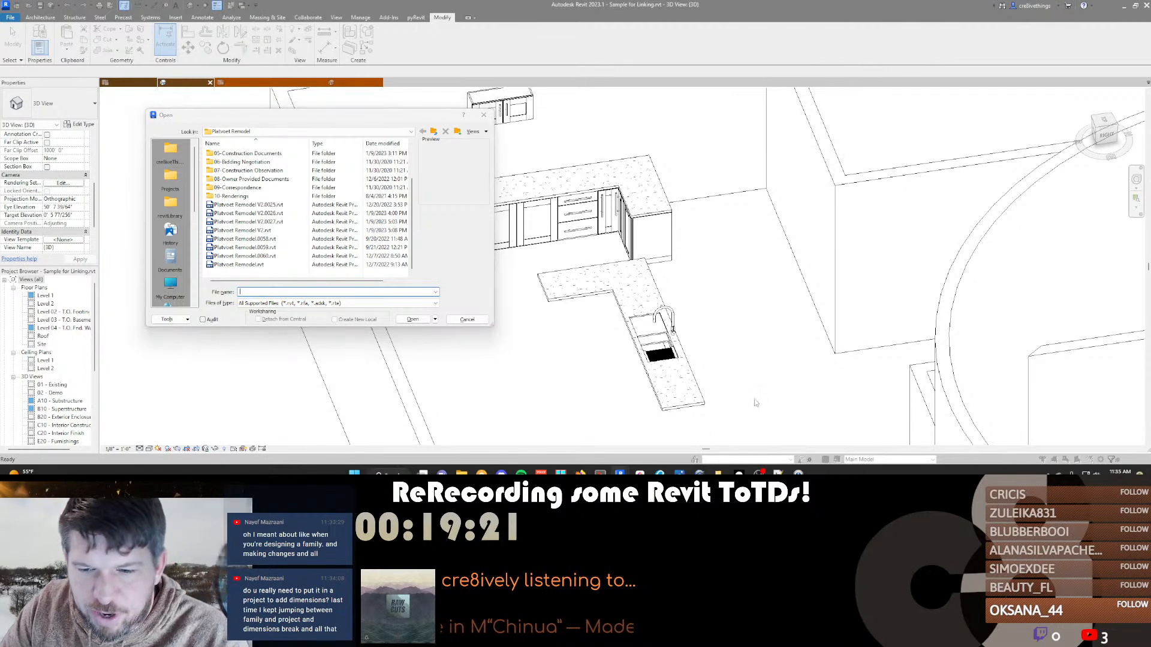
{"action": "key", "text": "Escape"}
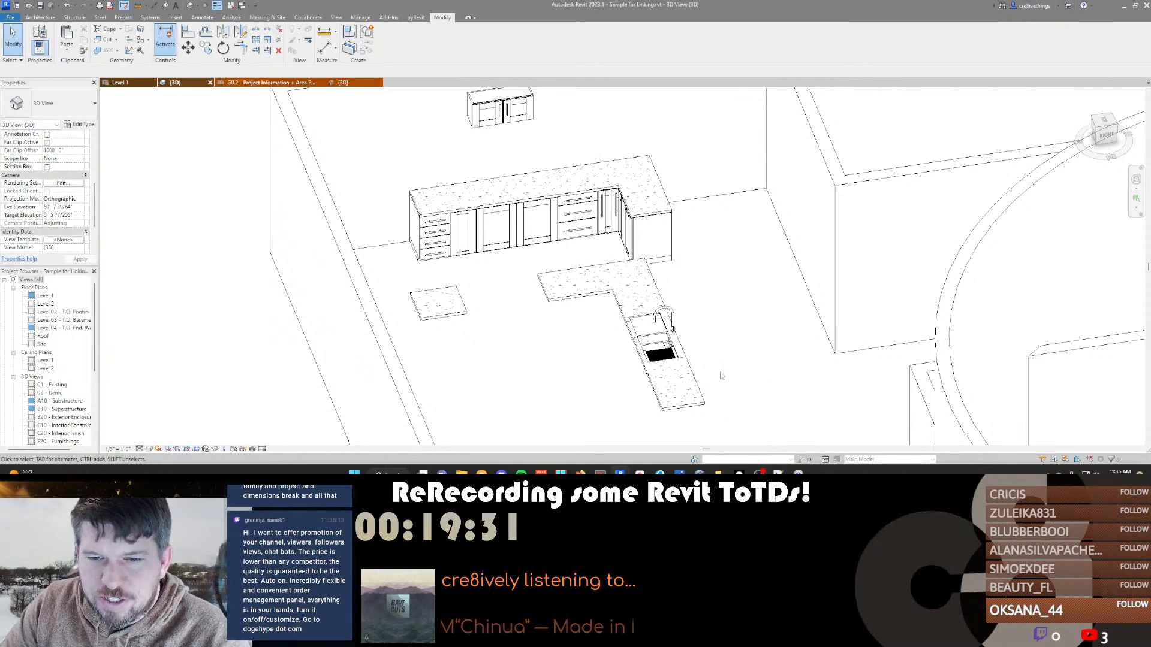
{"action": "middle_click_drag", "start_coordinate": [732, 362], "coordinate": [745, 340]}
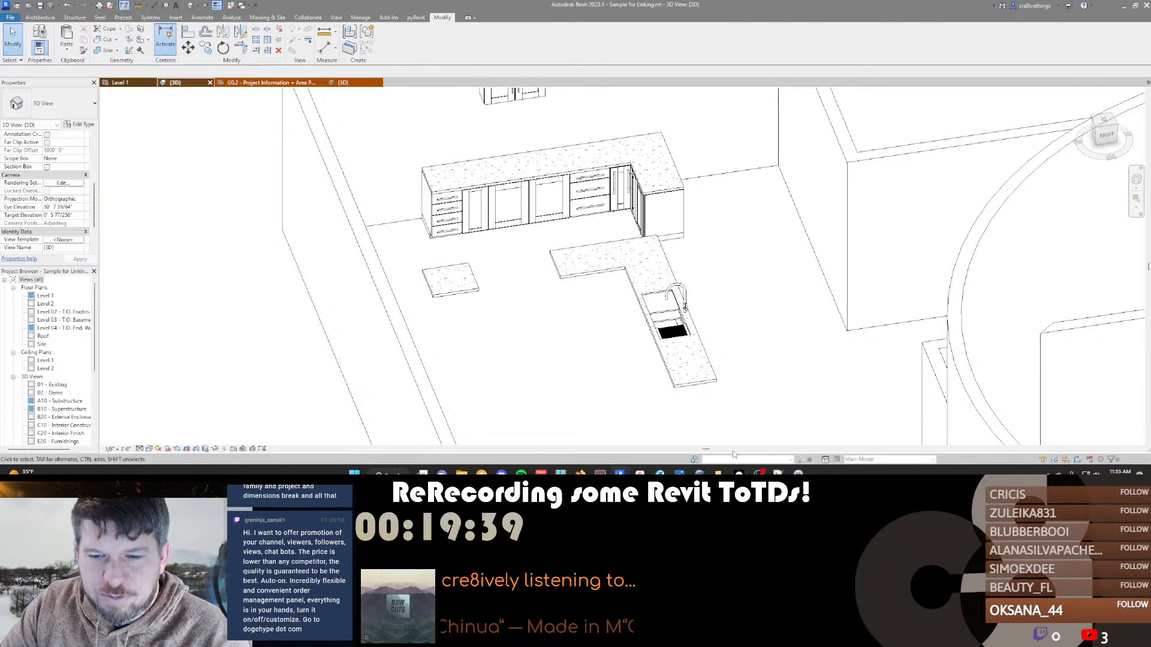
{"action": "mouse_move", "coordinate": [798, 473]}
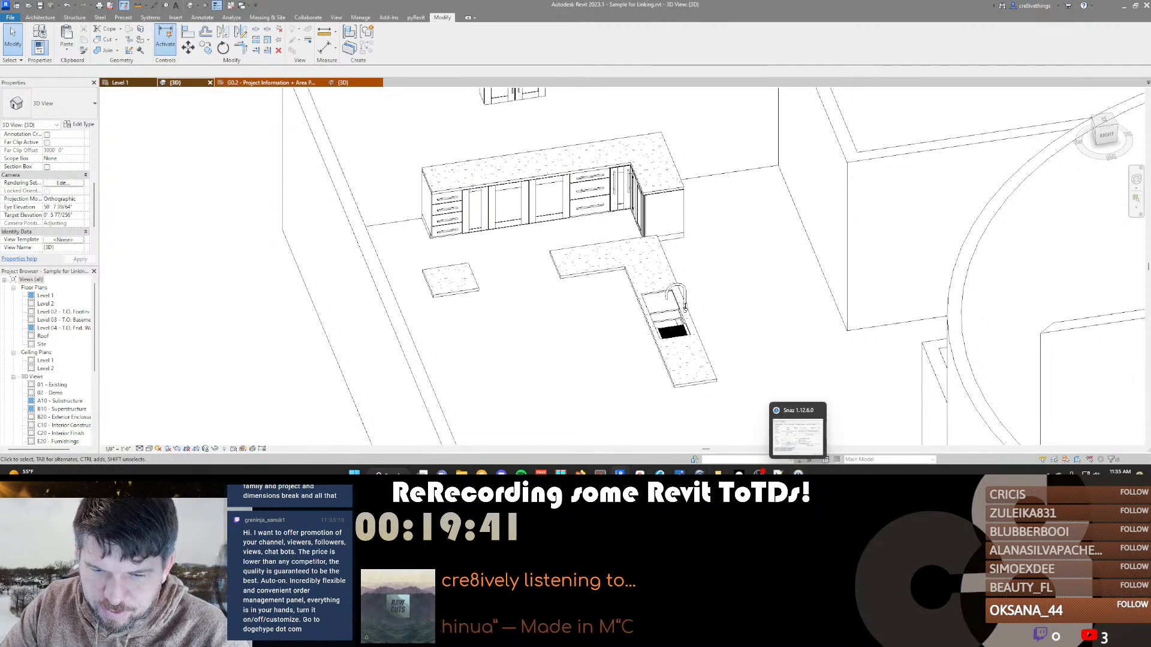
{"action": "mouse_move", "coordinate": [600, 473]}
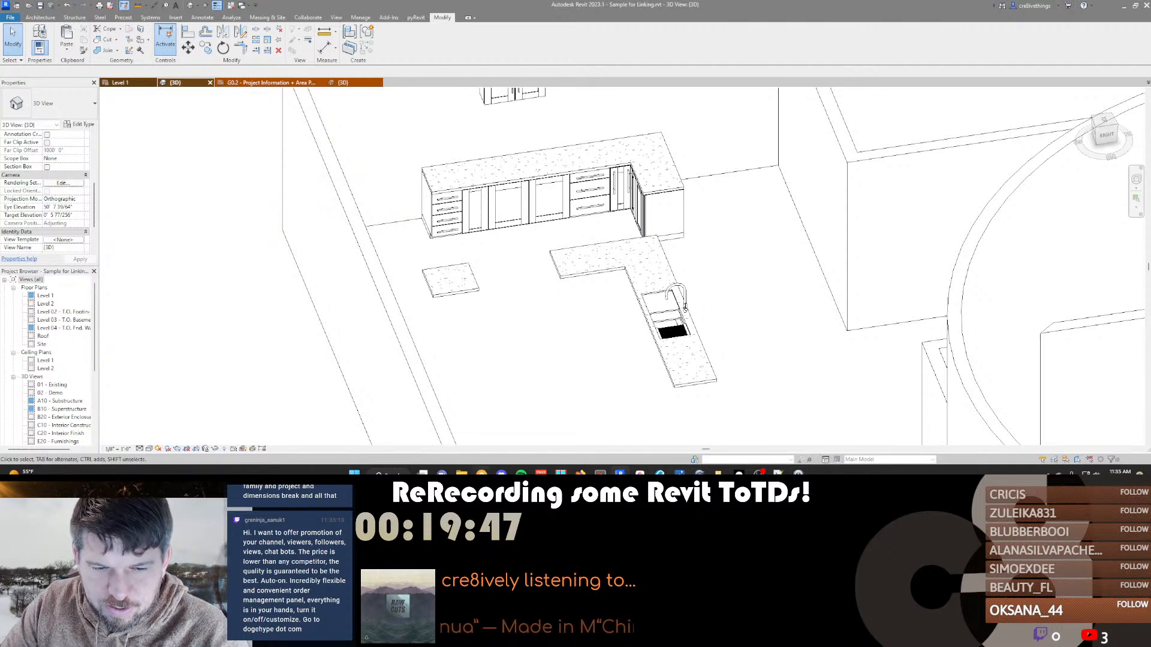
Copy the gibsonHouse folder's path from File Explorer and go to that folder in Revit's Open dialog
{"action": "left_click", "coordinate": [462, 473]}
{"action": "left_click", "coordinate": [954, 137]}
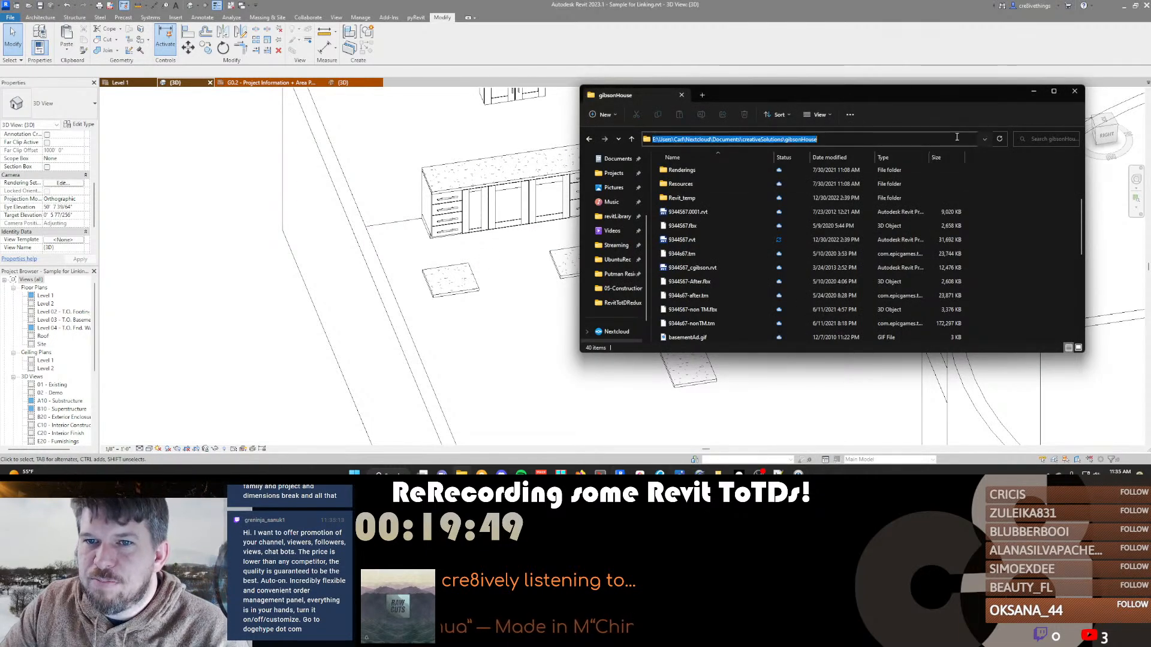
{"action": "left_click", "coordinate": [655, 28]}
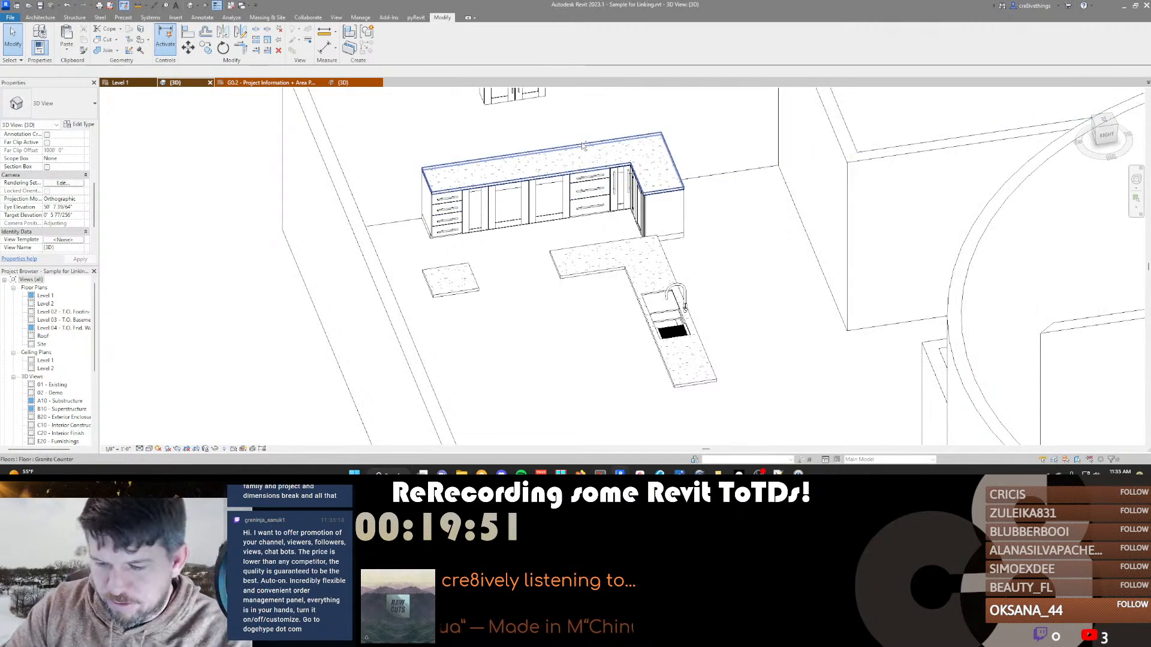
{"action": "key", "text": "ctrl+o"}
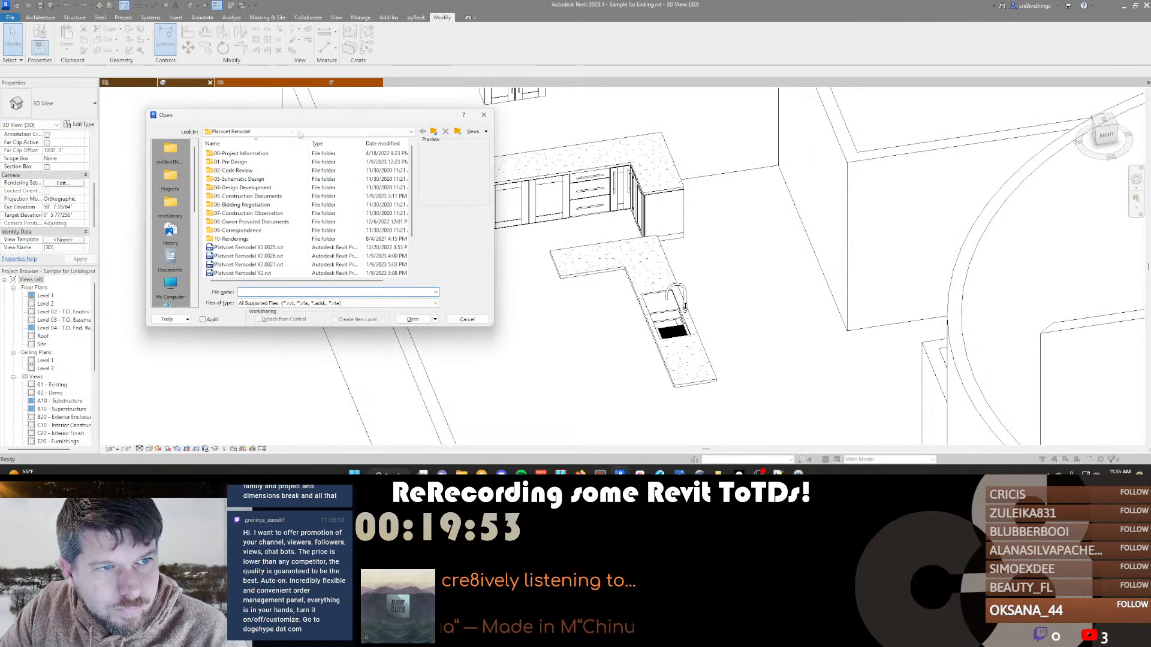
{"action": "left_click", "coordinate": [309, 131]}
{"action": "left_click", "coordinate": [309, 131]}
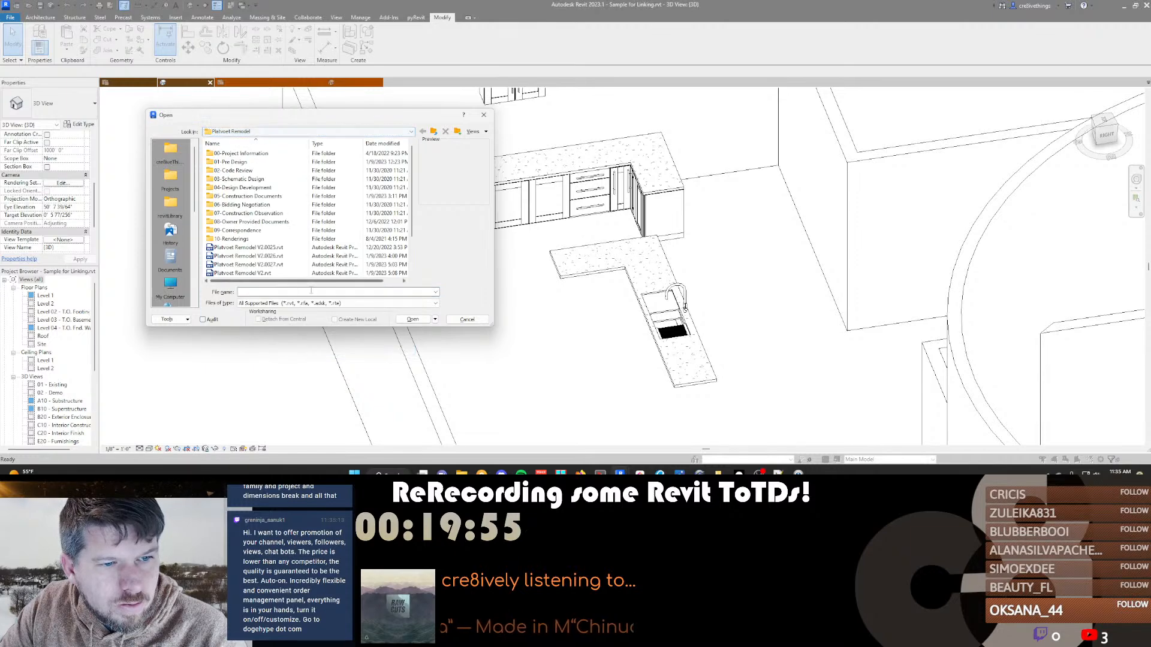
{"action": "key", "text": "Return"}
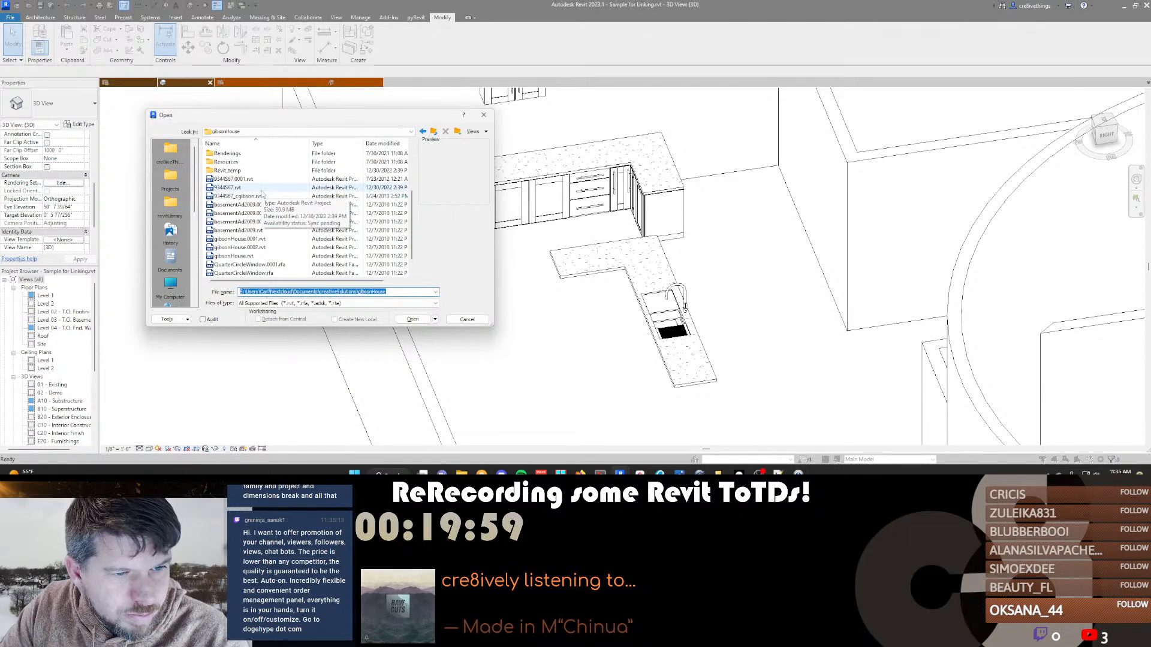
Open 9344567.rvt detached from central with its worksets preserved, ignoring the unresolved reference
{"action": "left_click", "coordinate": [257, 188]}
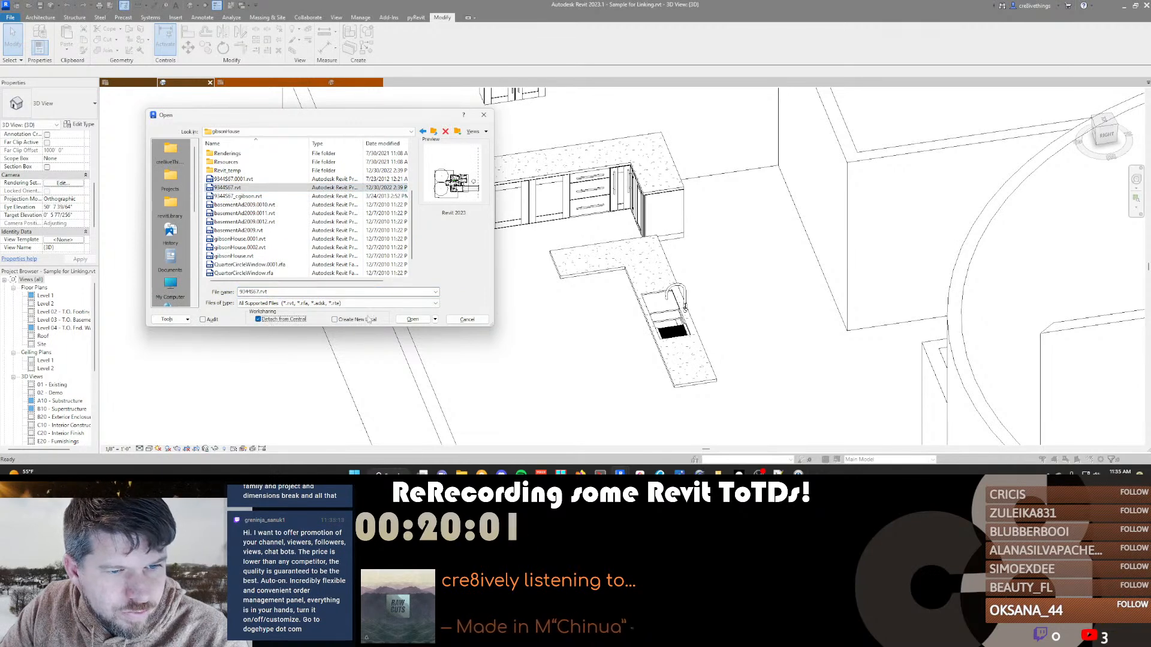
{"action": "left_click", "coordinate": [413, 319]}
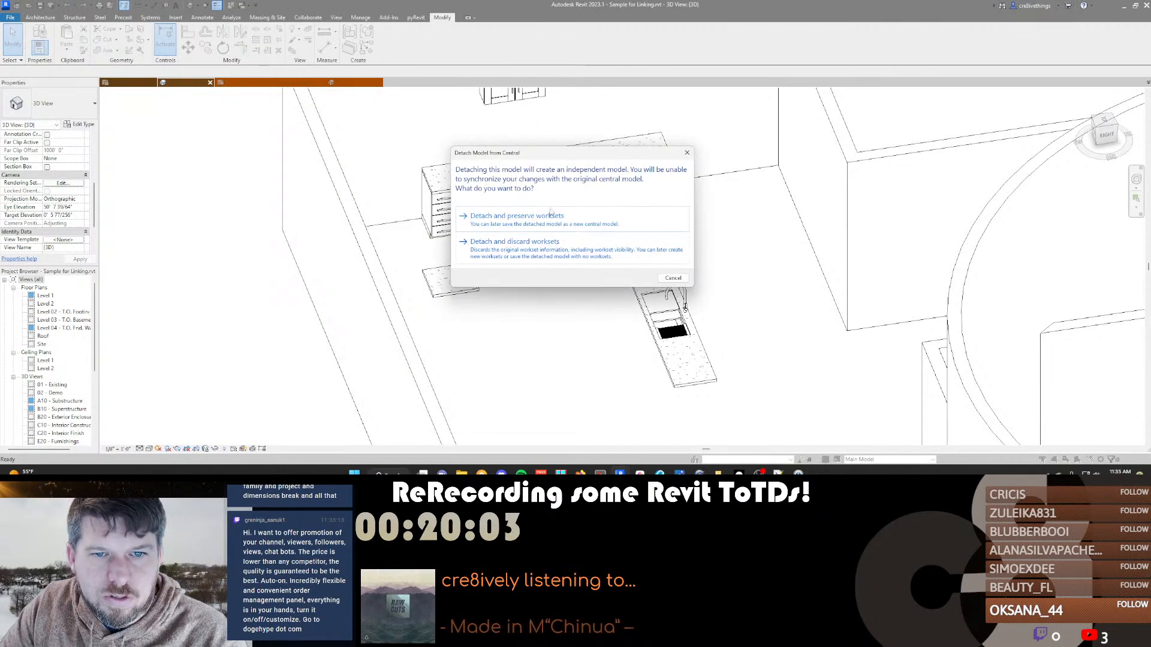
{"action": "left_click", "coordinate": [550, 214]}
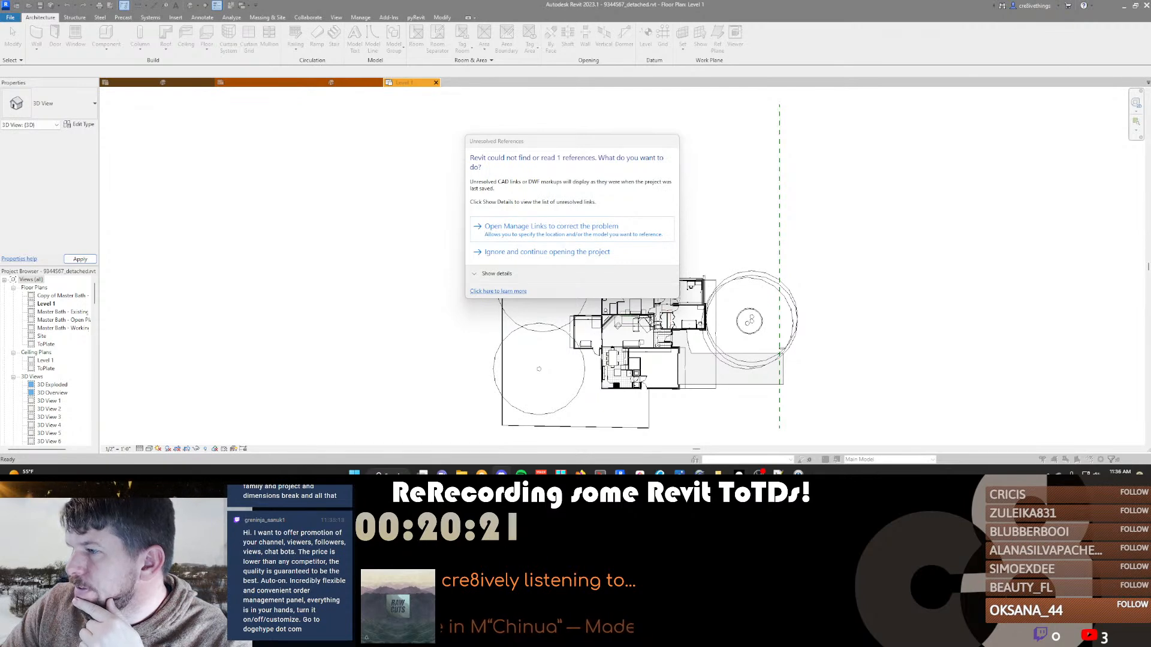
{"action": "left_click", "coordinate": [546, 253]}
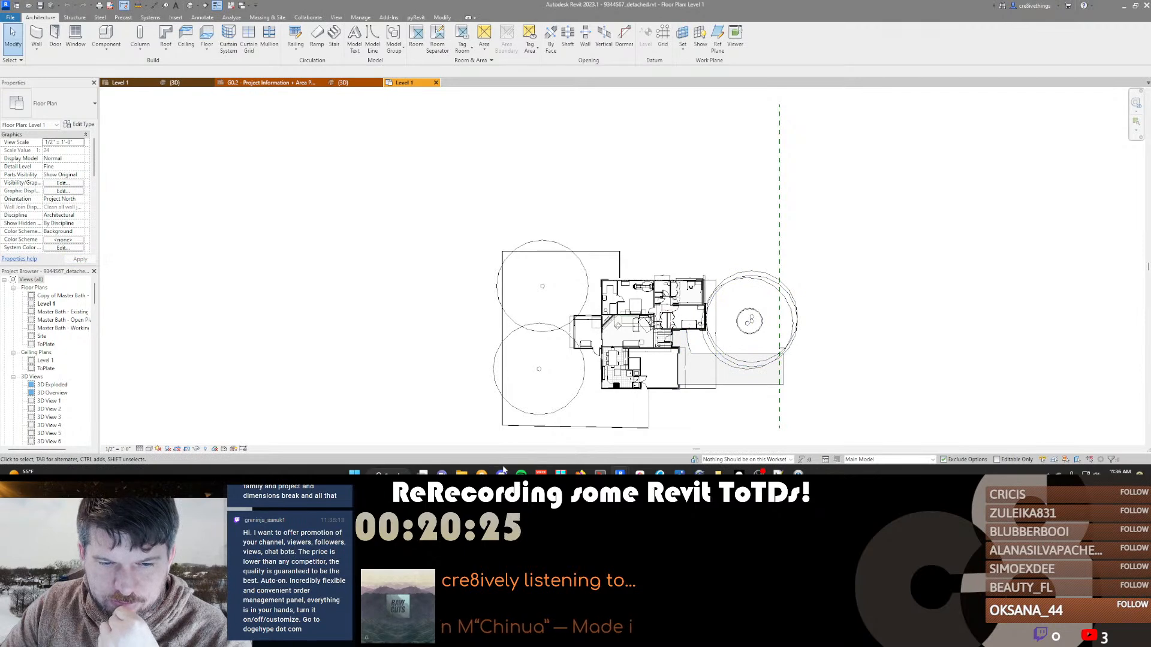
{"action": "mouse_move", "coordinate": [502, 473]}
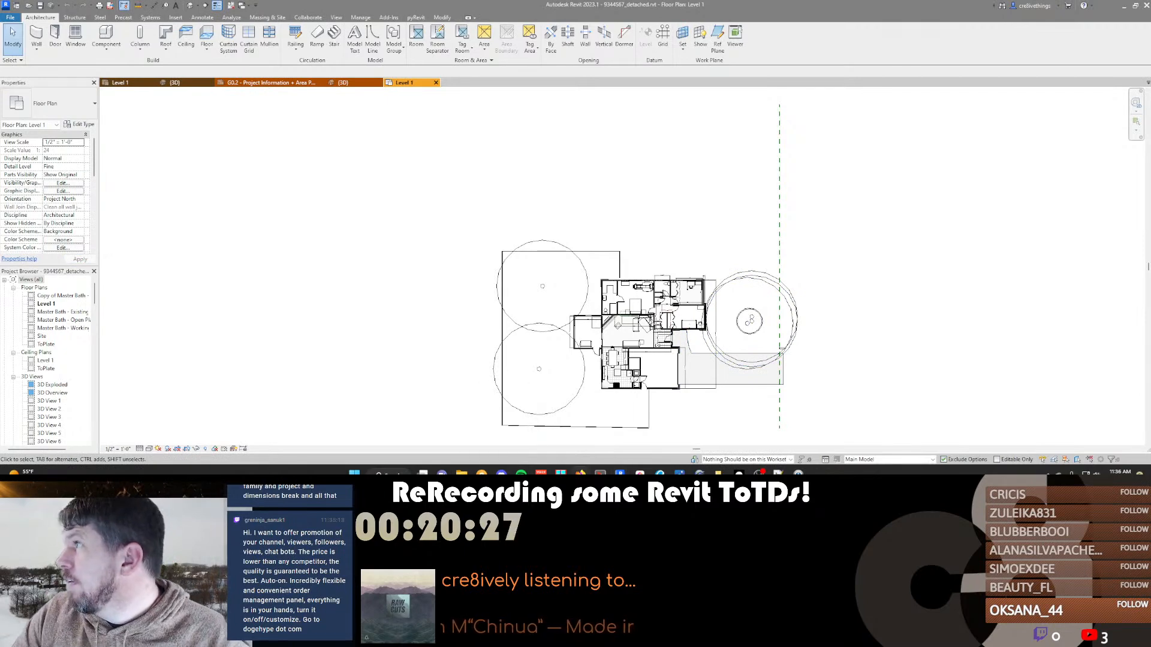
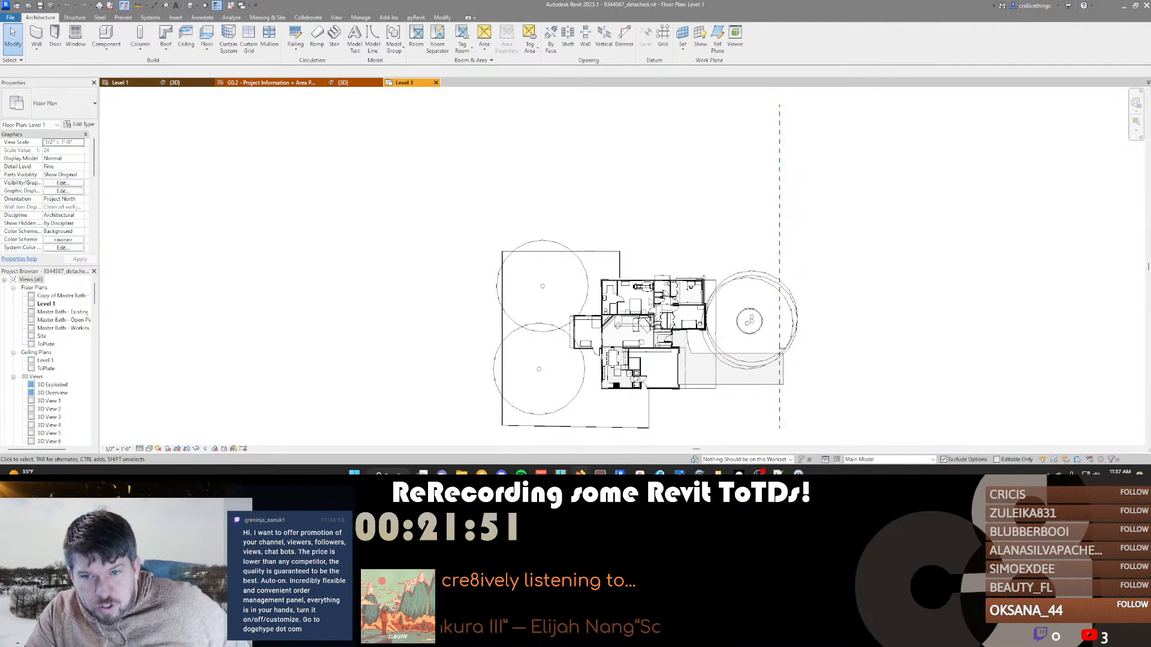
Find the SHP1 - Mailbox Post sheet in the project browser and open it
{"action": "scroll", "coordinate": [58, 362], "scroll_direction": "down", "scroll_amount": 15}
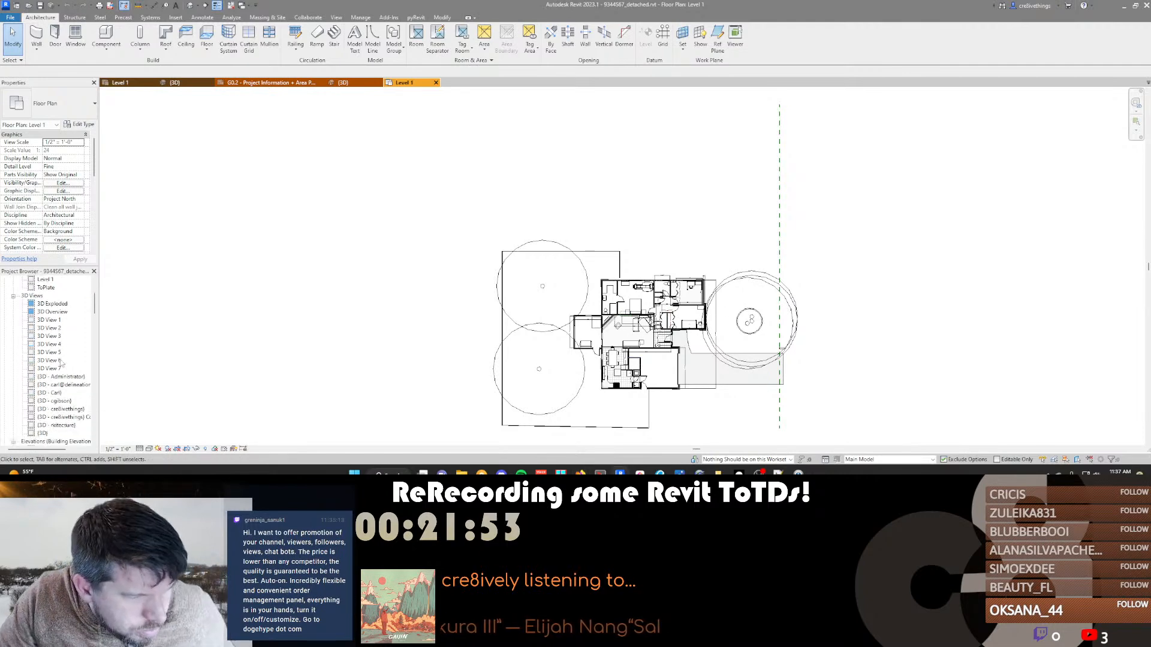
{"action": "scroll", "coordinate": [62, 364], "scroll_direction": "up", "scroll_amount": 10}
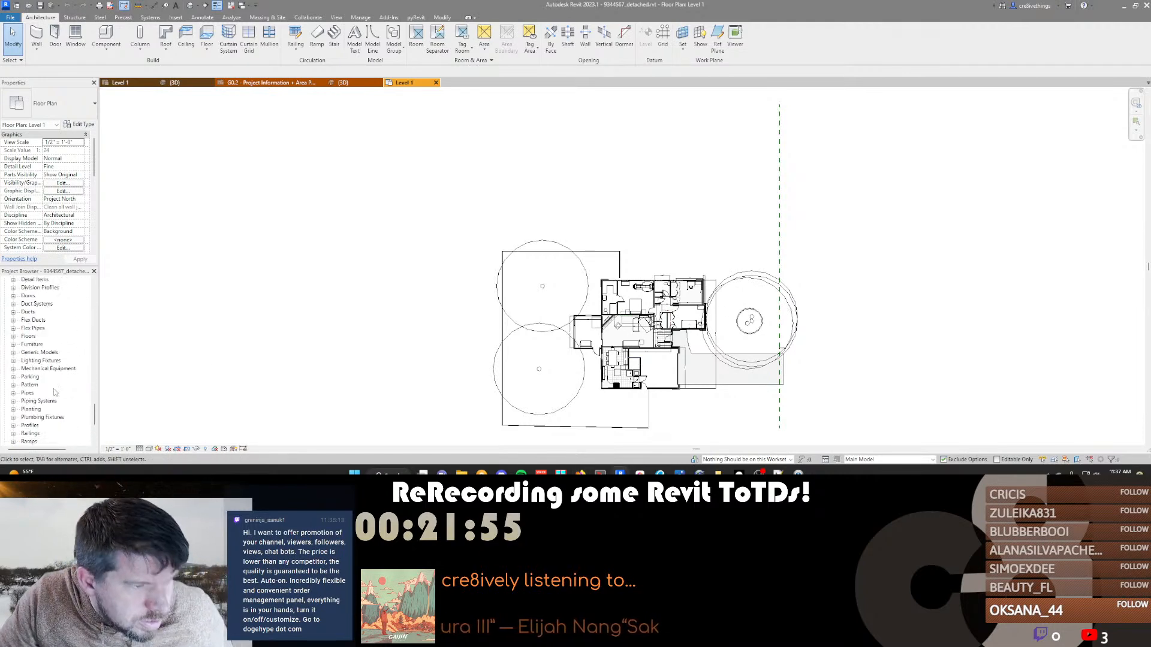
{"action": "scroll", "coordinate": [53, 367], "scroll_direction": "up", "scroll_amount": 10}
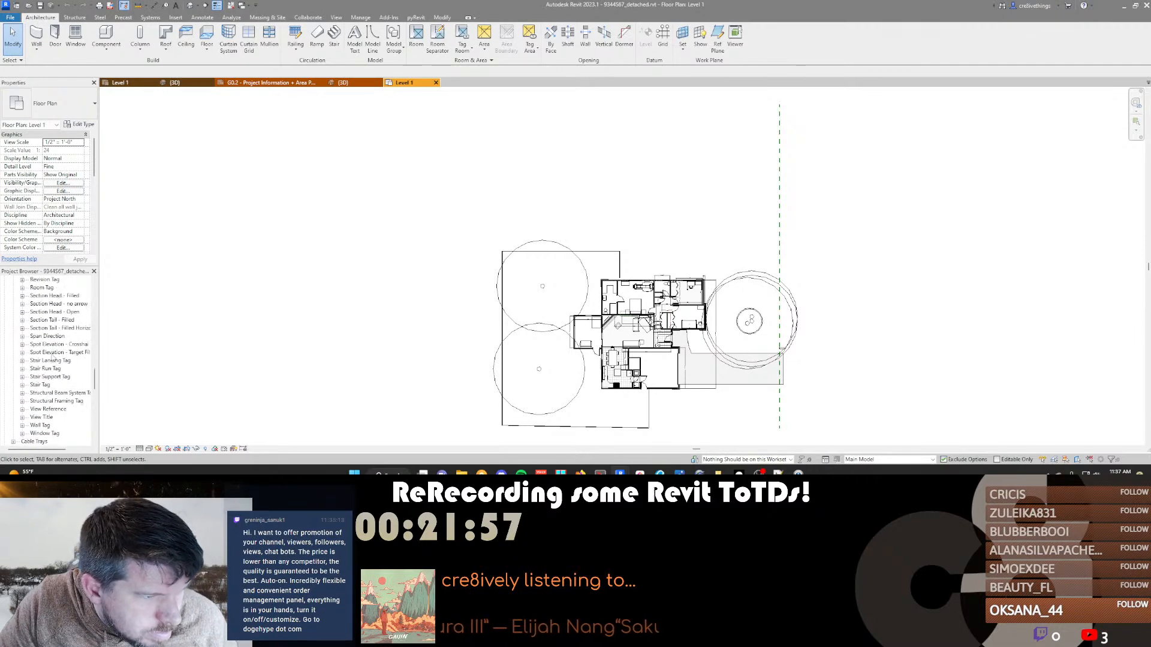
{"action": "scroll", "coordinate": [52, 358], "scroll_direction": "up", "scroll_amount": 3}
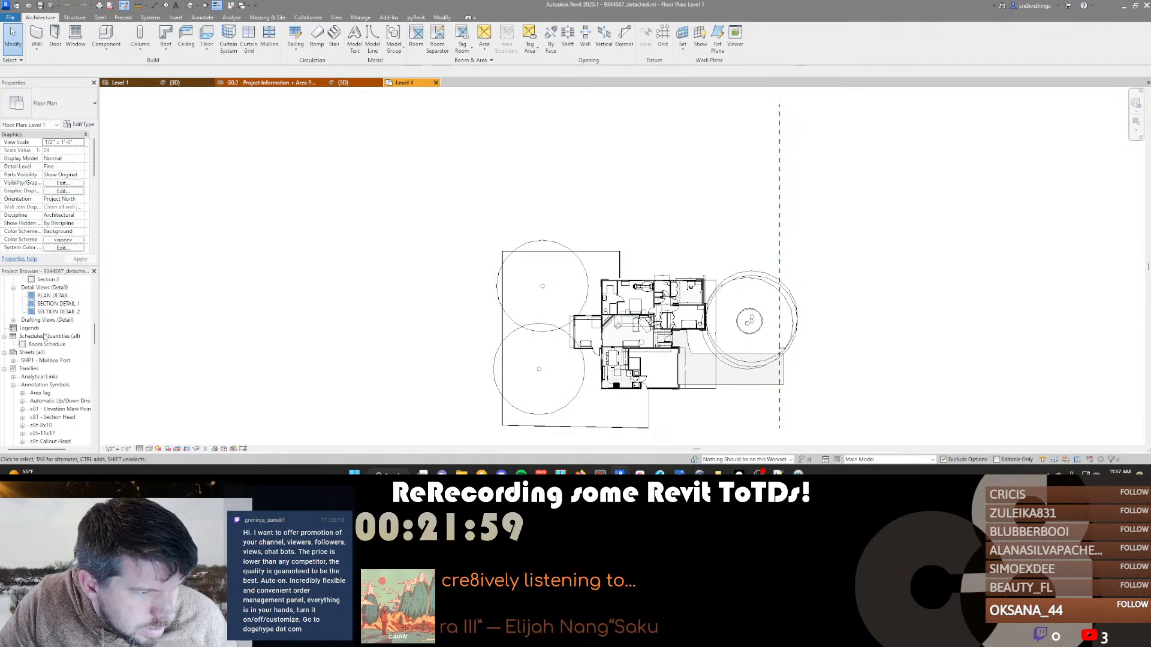
{"action": "double_click", "coordinate": [31, 361]}
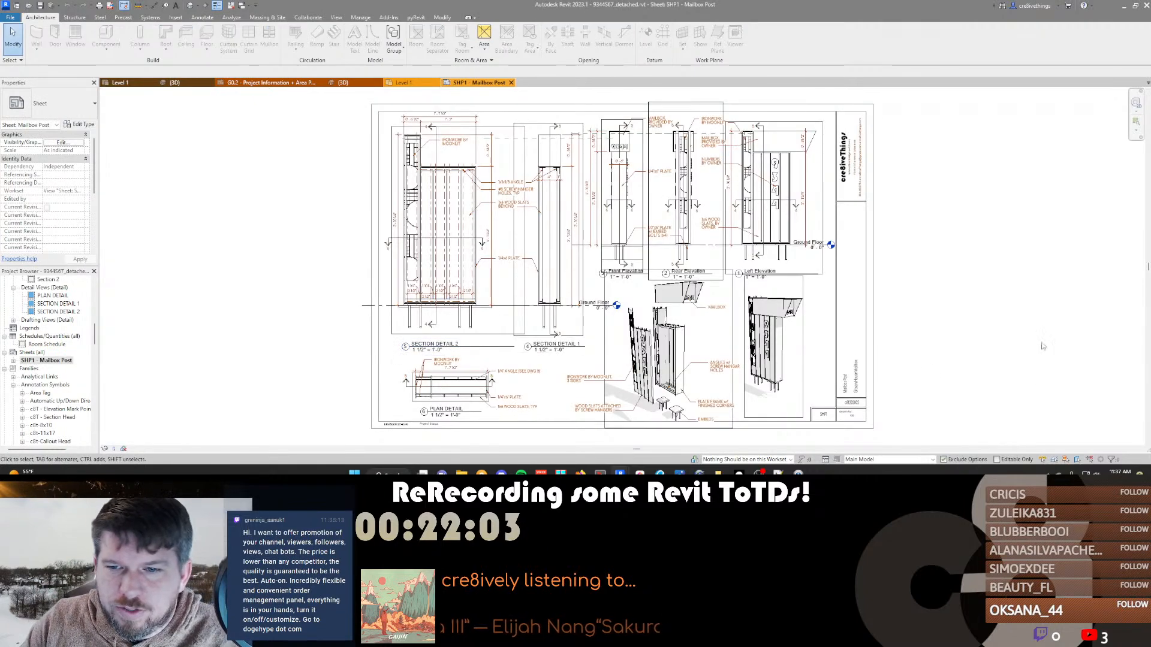
Examine the section details, plan detail, elevations and 3D views on the Mailbox Post sheet
{"action": "middle_click_drag", "start_coordinate": [448, 341], "coordinate": [421, 345]}
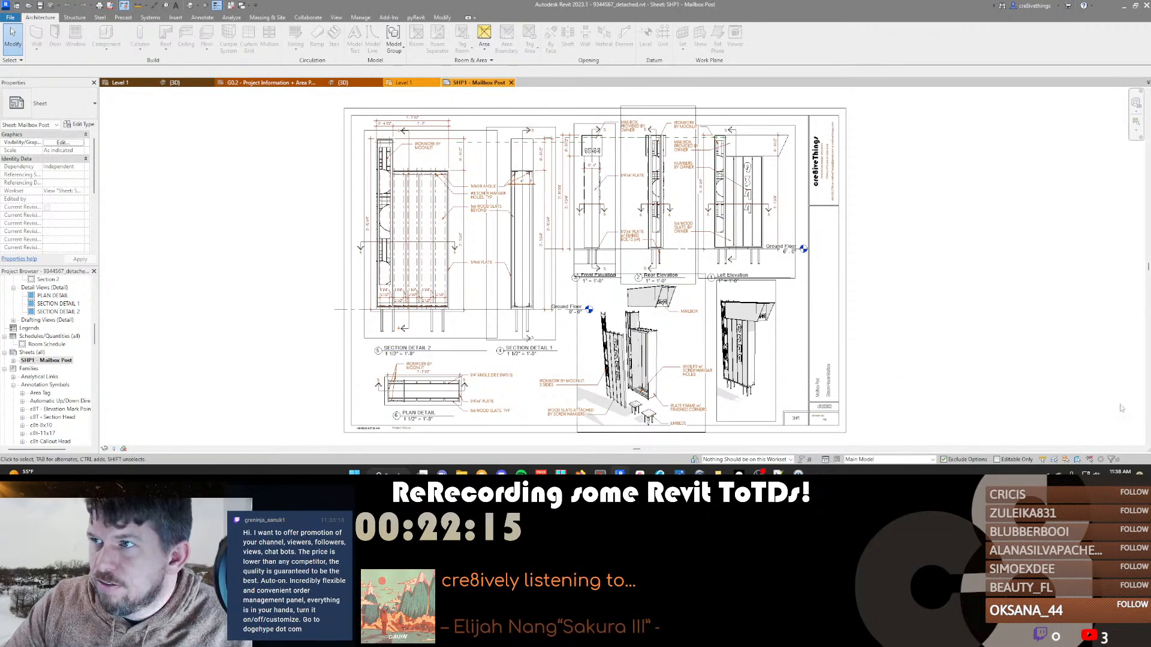
{"action": "scroll", "coordinate": [1051, 400], "scroll_direction": "up", "scroll_amount": 1}
{"action": "middle_click_drag", "start_coordinate": [829, 349], "coordinate": [851, 362]}
{"action": "scroll", "coordinate": [851, 362], "scroll_direction": "down", "scroll_amount": 1}
{"action": "middle_click_drag", "start_coordinate": [919, 324], "coordinate": [854, 310]}
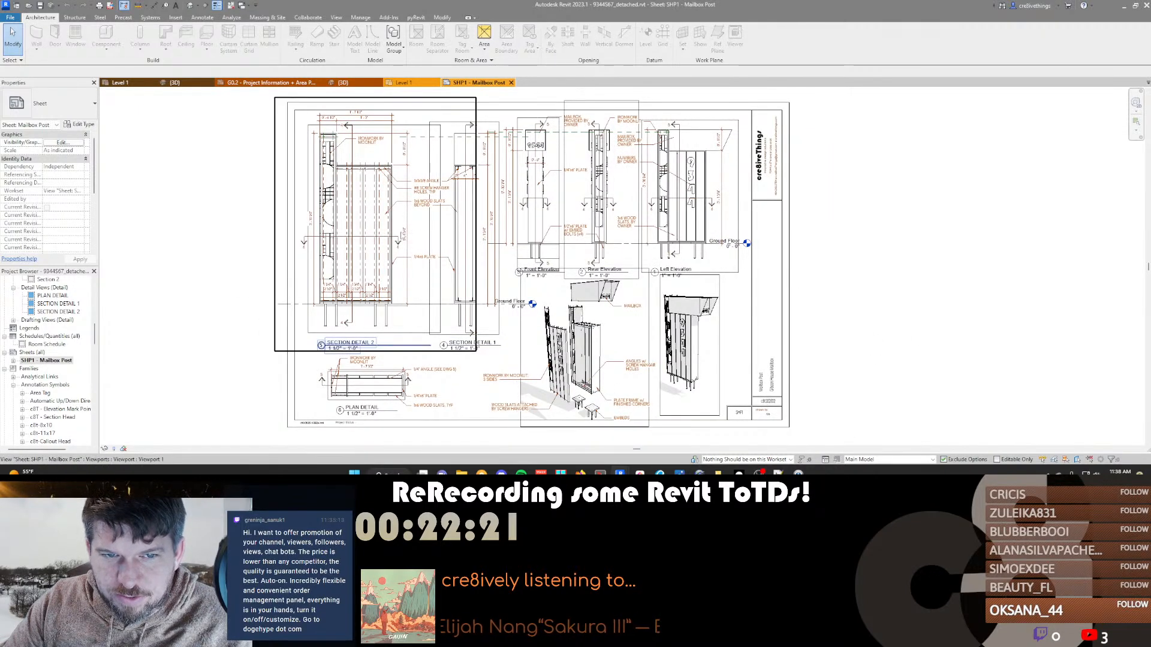
{"action": "scroll", "coordinate": [631, 139], "scroll_direction": "up", "scroll_amount": 1}
{"action": "scroll", "coordinate": [580, 345], "scroll_direction": "up", "scroll_amount": 1}
{"action": "middle_click_drag", "start_coordinate": [583, 348], "coordinate": [592, 293]}
{"action": "scroll", "coordinate": [592, 294], "scroll_direction": "down", "scroll_amount": 1}
{"action": "scroll", "coordinate": [592, 293], "scroll_direction": "down", "scroll_amount": 1}
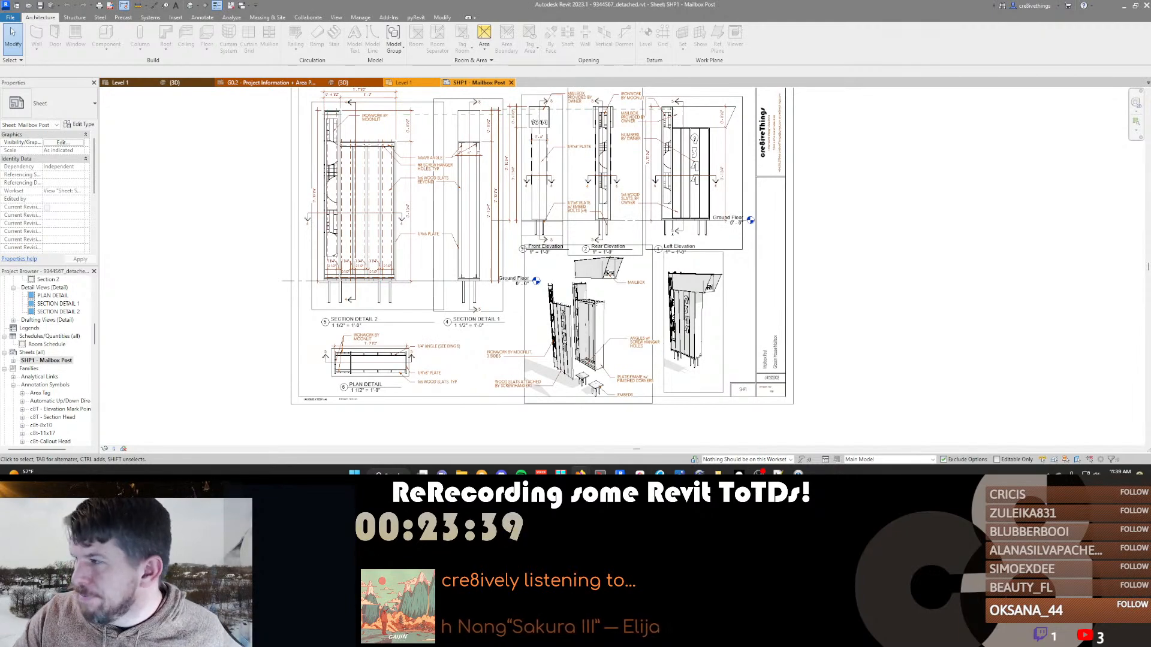
{"action": "middle_click_drag", "start_coordinate": [794, 313], "coordinate": [821, 350]}
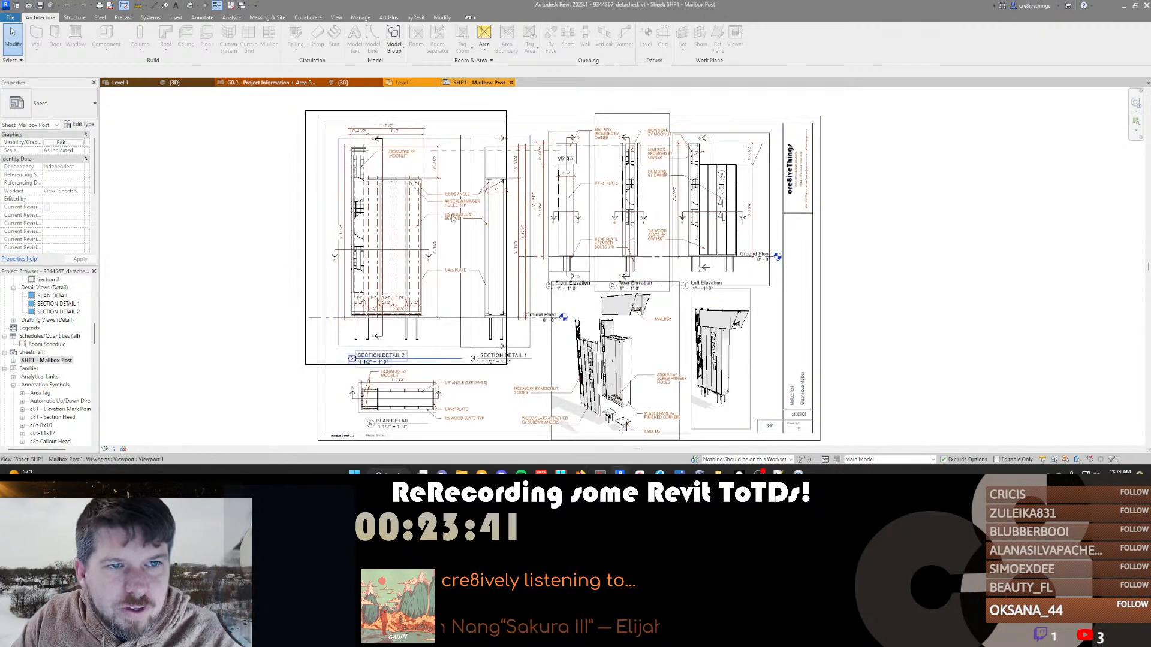
{"action": "scroll", "coordinate": [573, 327], "scroll_direction": "up", "scroll_amount": 1}
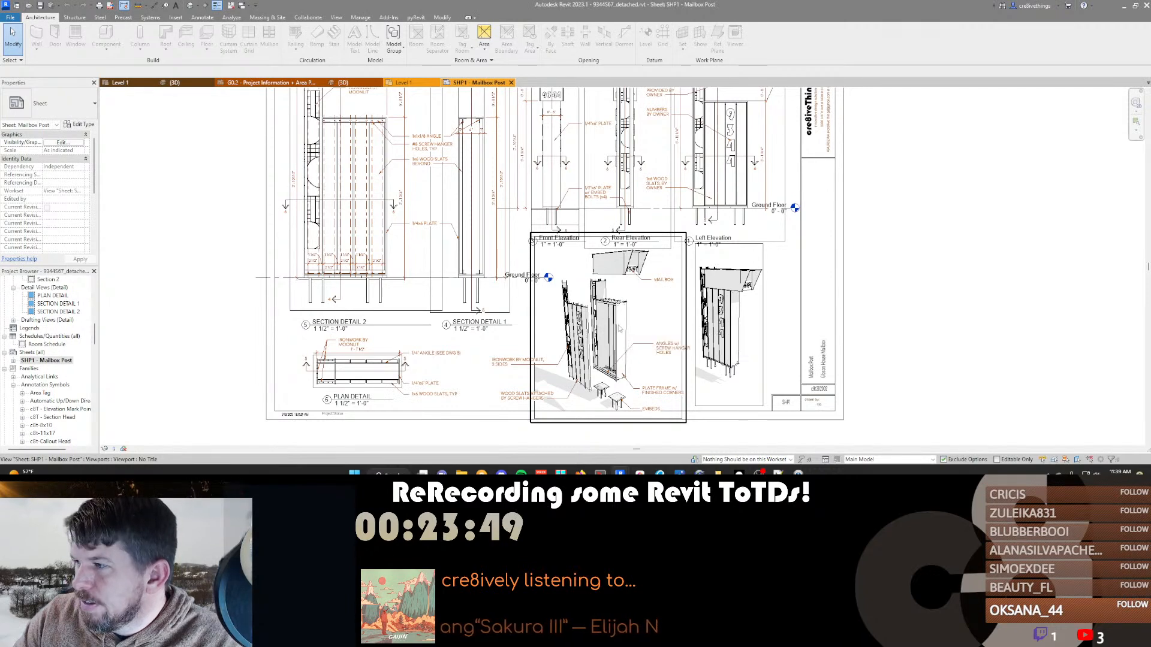
{"action": "middle_click_drag", "start_coordinate": [312, 261], "coordinate": [311, 310]}
Switch back to the Level 1 floor plan of the Sample for Linking project, at the kitchen counters
{"action": "left_click", "coordinate": [119, 83]}
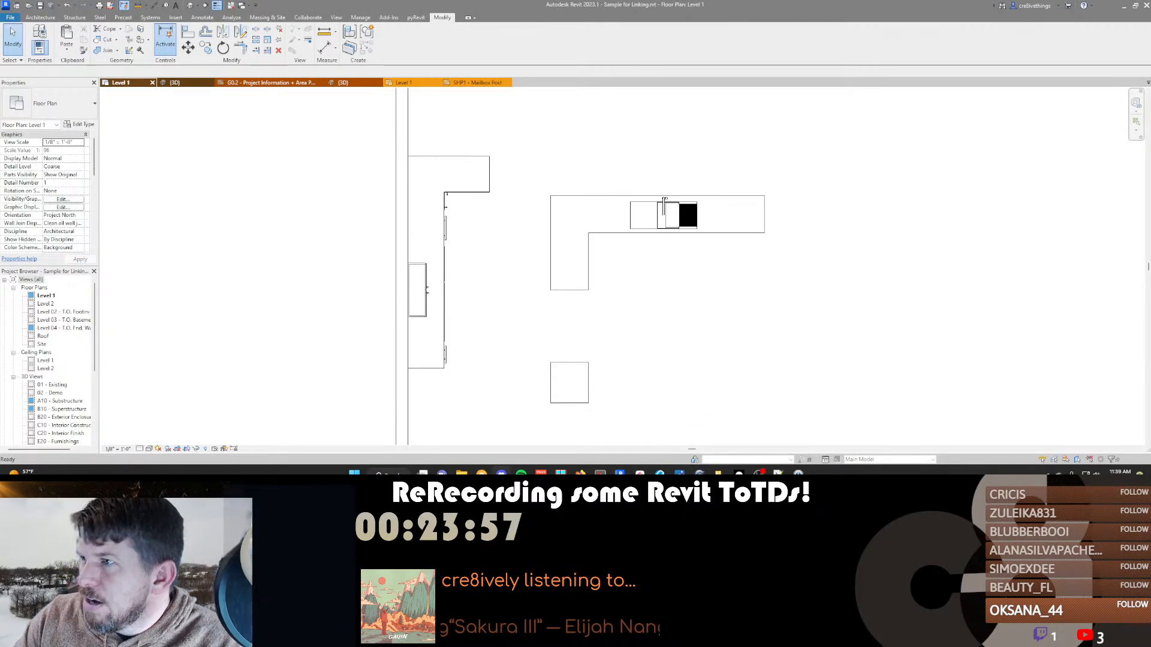
{"action": "scroll", "coordinate": [487, 204], "scroll_direction": "down", "scroll_amount": 2}
{"action": "scroll", "coordinate": [532, 215], "scroll_direction": "up", "scroll_amount": 4}
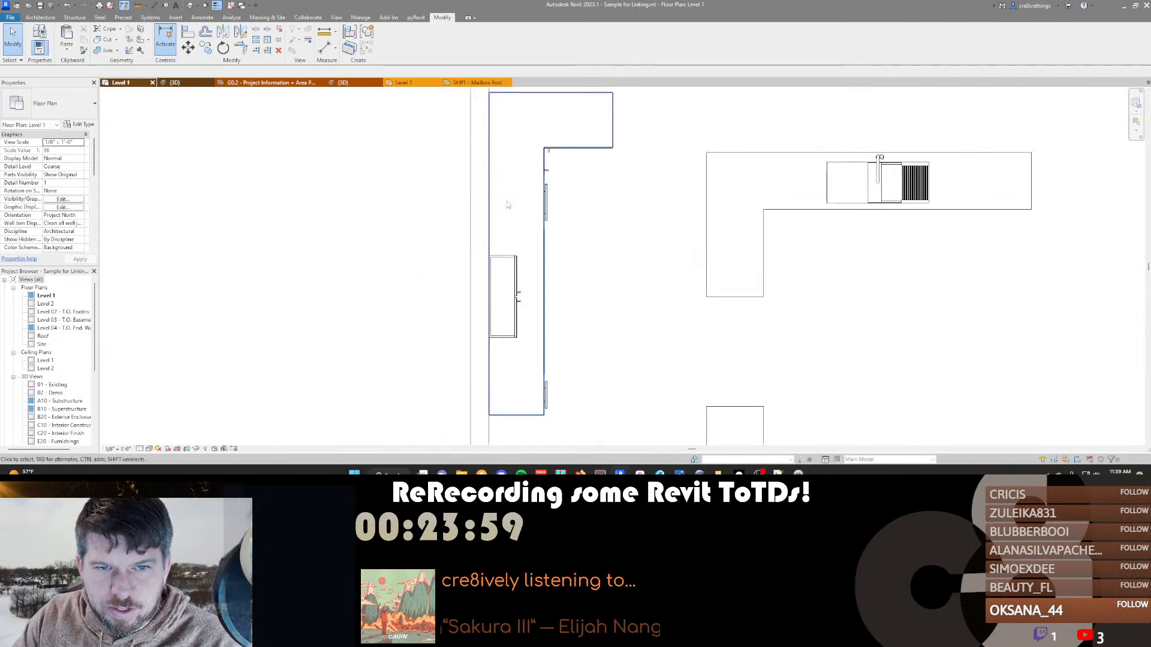
{"action": "scroll", "coordinate": [602, 237], "scroll_direction": "down", "scroll_amount": 2}
{"action": "scroll", "coordinate": [607, 246], "scroll_direction": "up", "scroll_amount": 1}
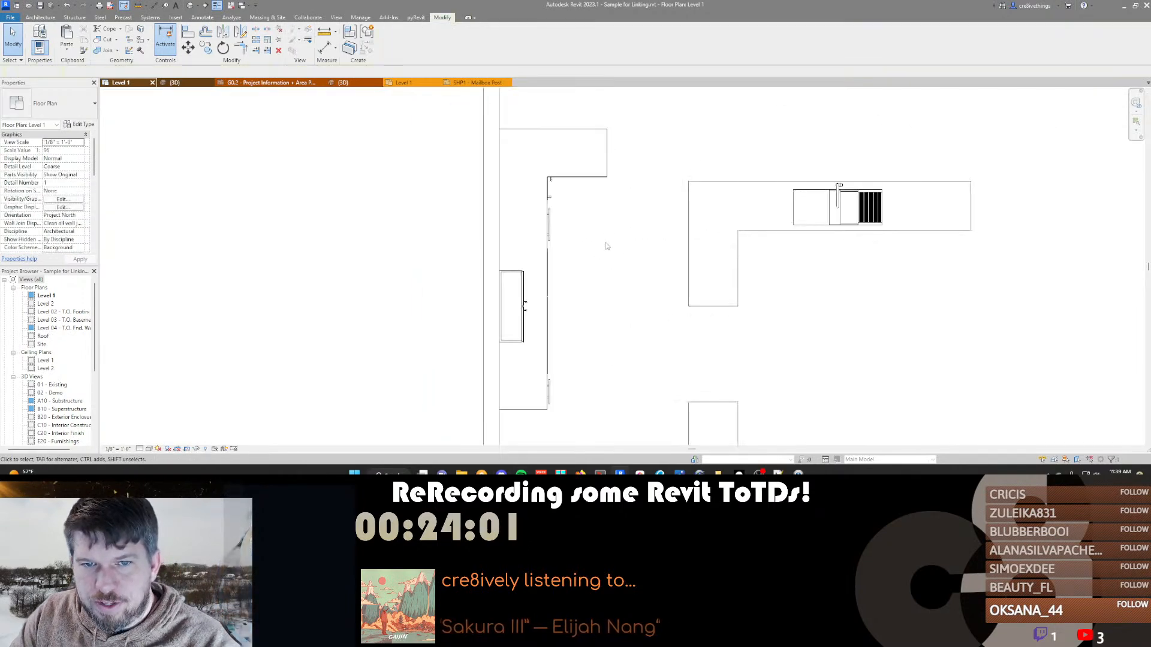
{"action": "middle_click_drag", "start_coordinate": [606, 246], "coordinate": [587, 220]}
{"action": "key", "text": "e"}
{"action": "key", "text": "l"}
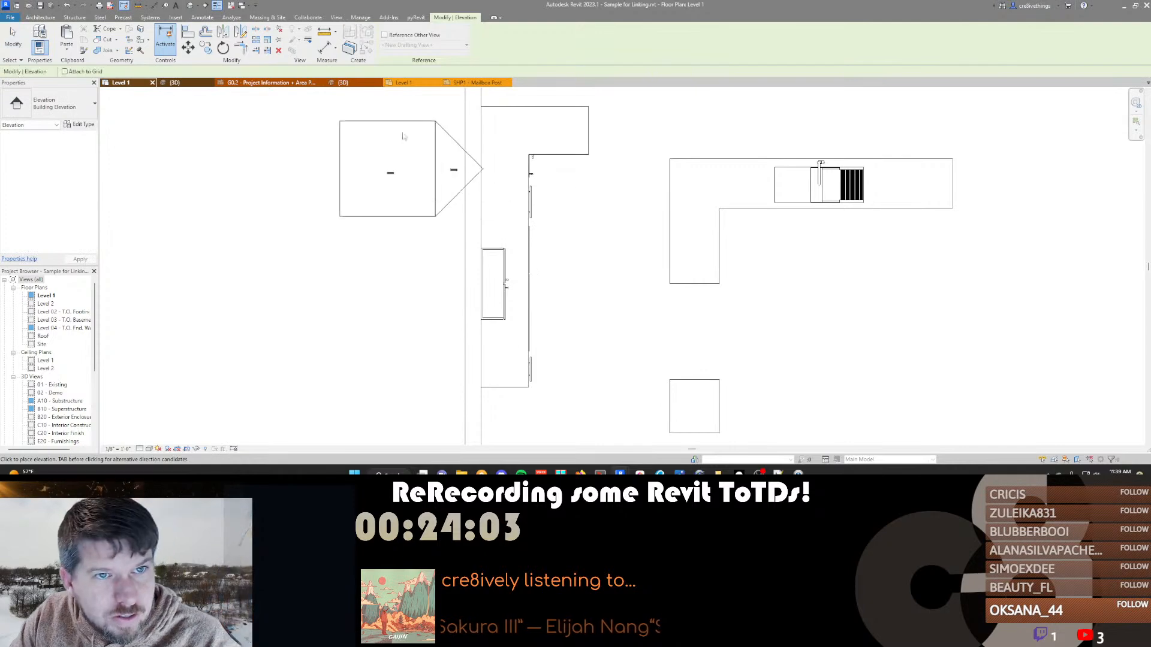
{"action": "key", "text": "Escape"}
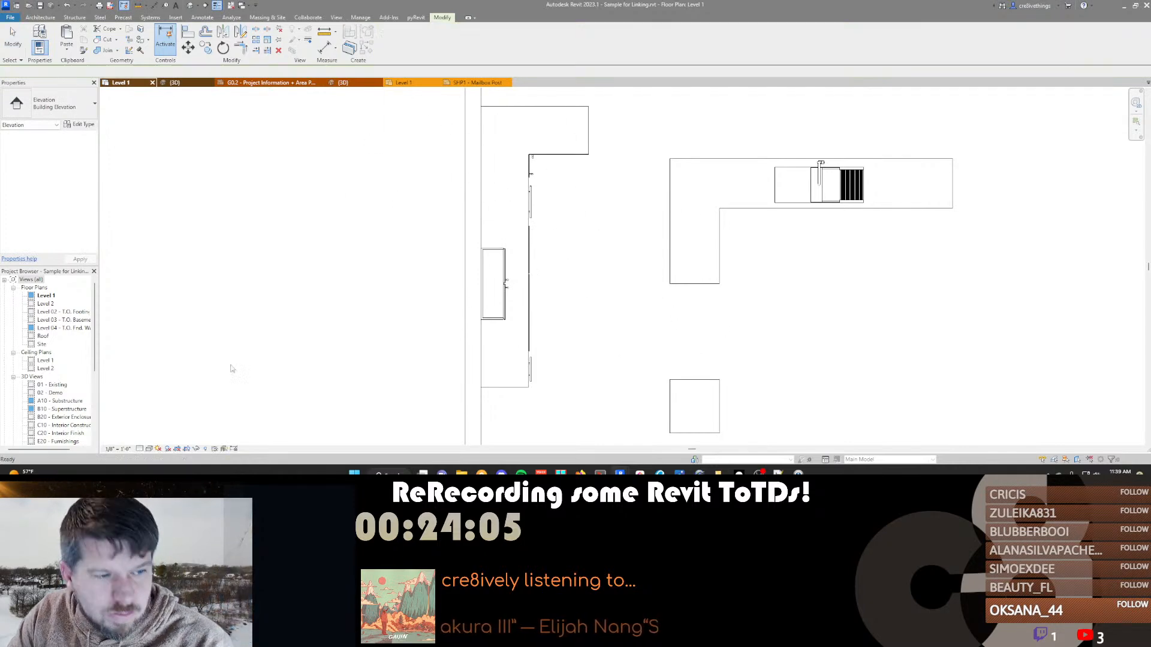
{"action": "key", "text": "Escape"}
Set the Level 1 floor plan's view scale to 1/4" = 1'-0"
{"action": "left_click", "coordinate": [118, 448]}
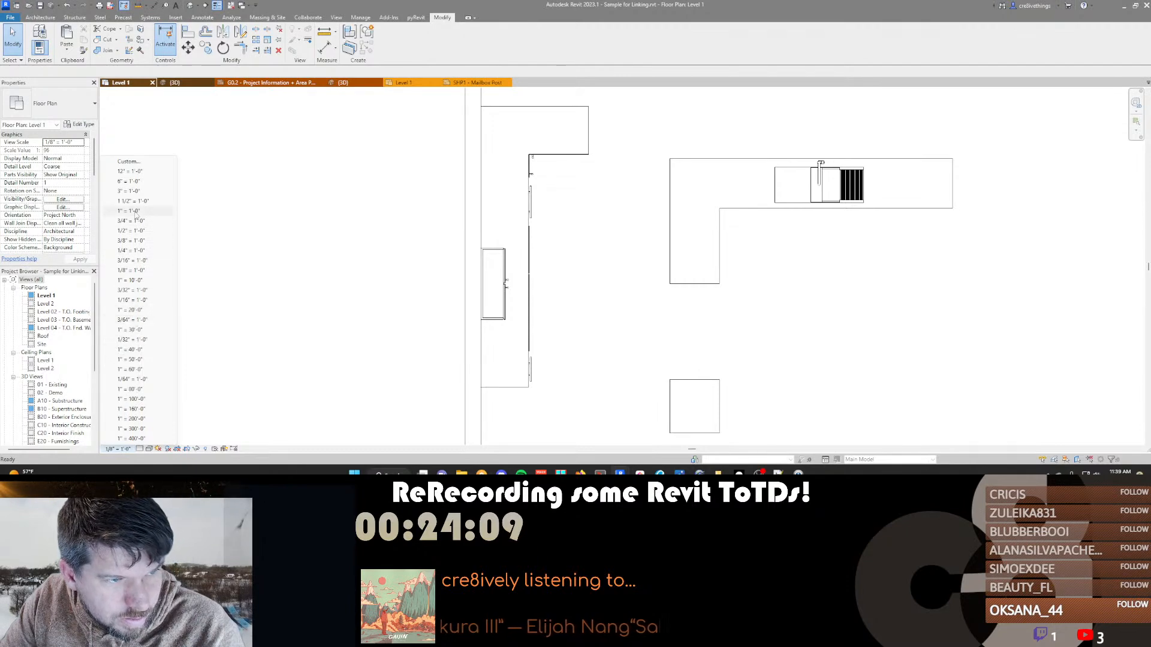
{"action": "left_click", "coordinate": [132, 250]}
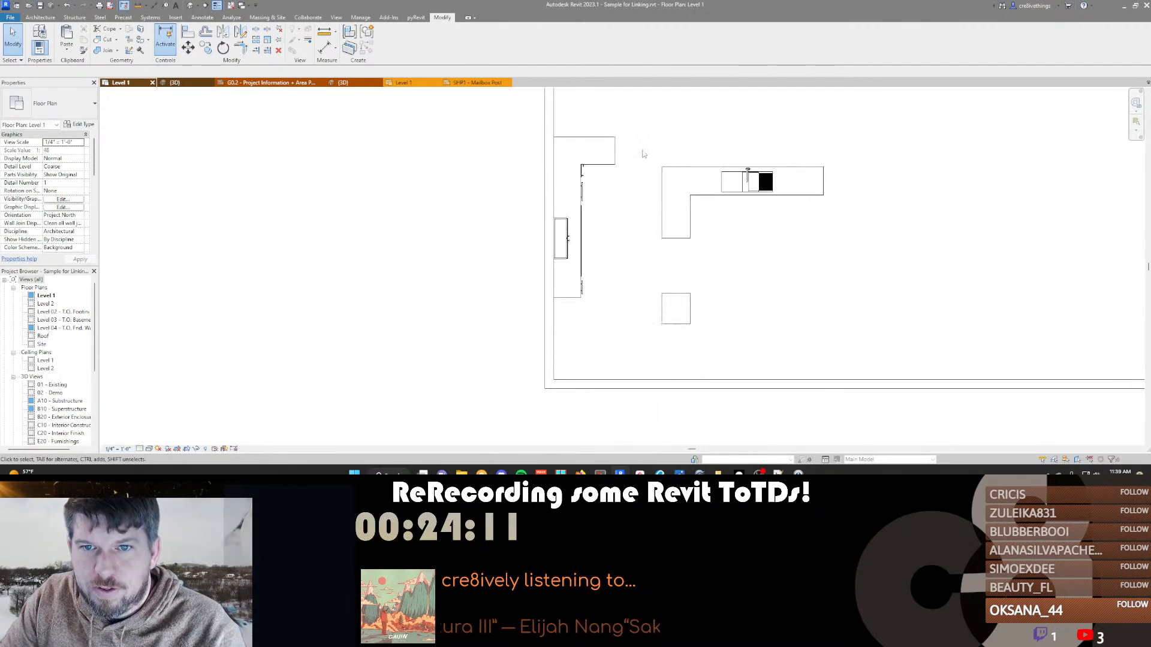
Create a similar floor-based galley sink on the wall-side granite counter and rotate it to run parallel to the wall
{"action": "left_click", "coordinate": [750, 182]}
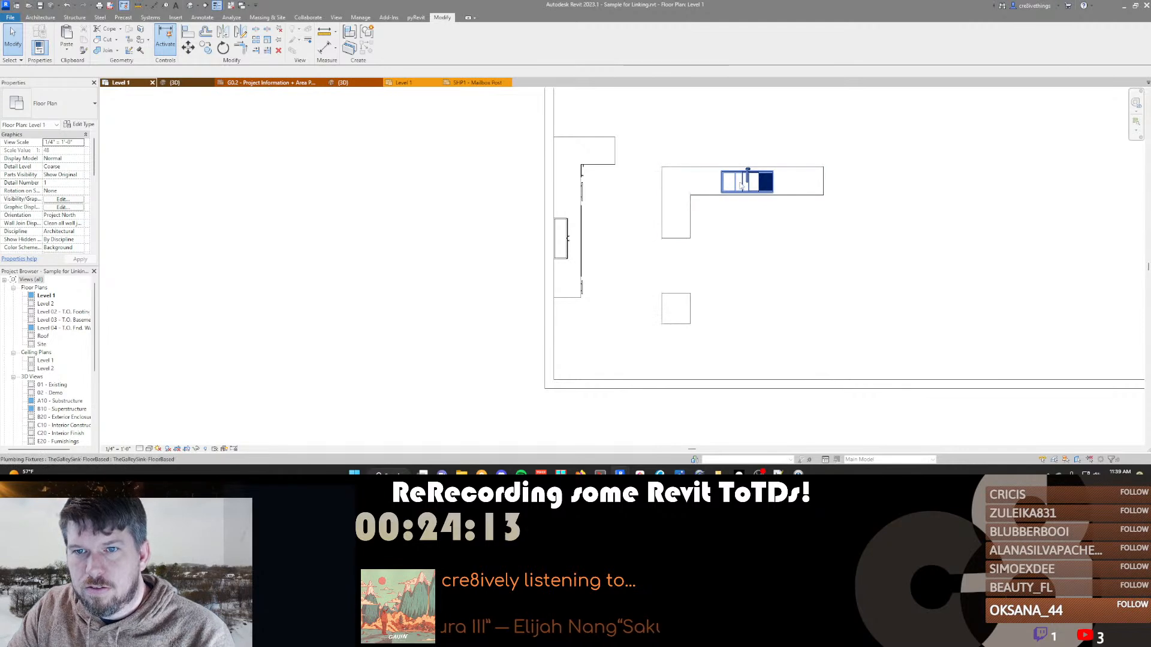
{"action": "scroll", "coordinate": [633, 162], "scroll_direction": "up", "scroll_amount": 2}
{"action": "scroll", "coordinate": [633, 162], "scroll_direction": "down", "scroll_amount": 1}
{"action": "middle_click_drag", "start_coordinate": [647, 177], "coordinate": [713, 220]}
{"action": "key", "text": "c"}
{"action": "key", "text": "s"}
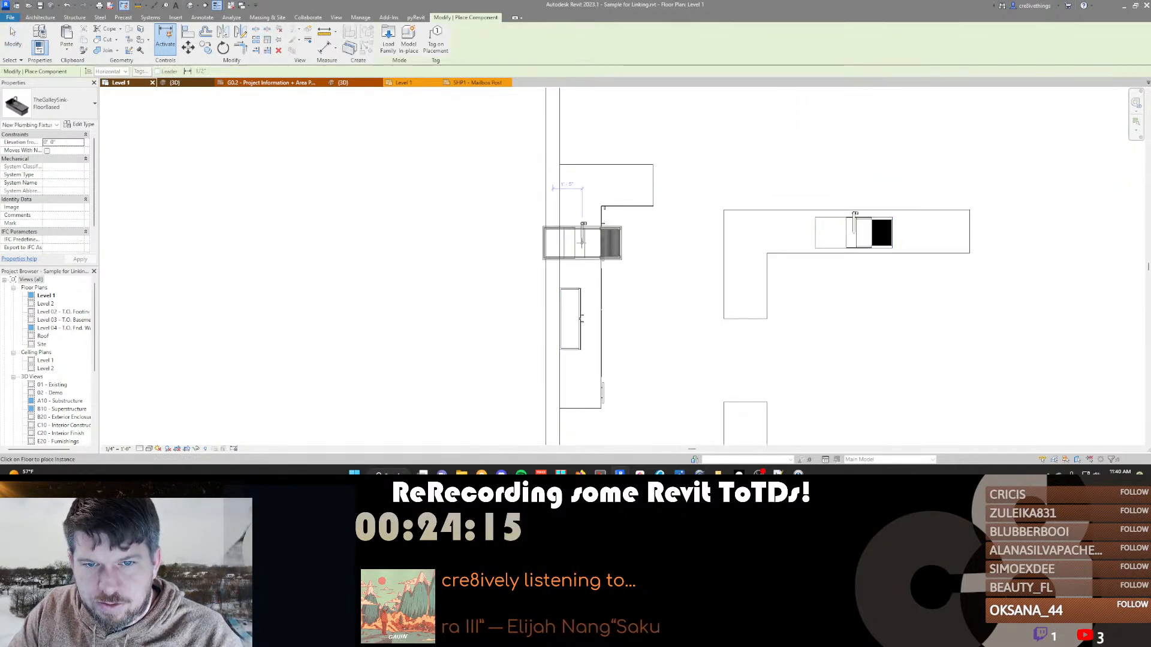
{"action": "left_click", "coordinate": [578, 233]}
{"action": "key", "text": "Escape"}
{"action": "key", "text": "Escape"}
{"action": "left_click", "coordinate": [582, 250]}
{"action": "key", "text": "space"}
{"action": "left_click", "coordinate": [634, 263]}
Delete the original galley sink together with the freestanding L-shaped and square granite counters
{"action": "left_click", "coordinate": [839, 233]}
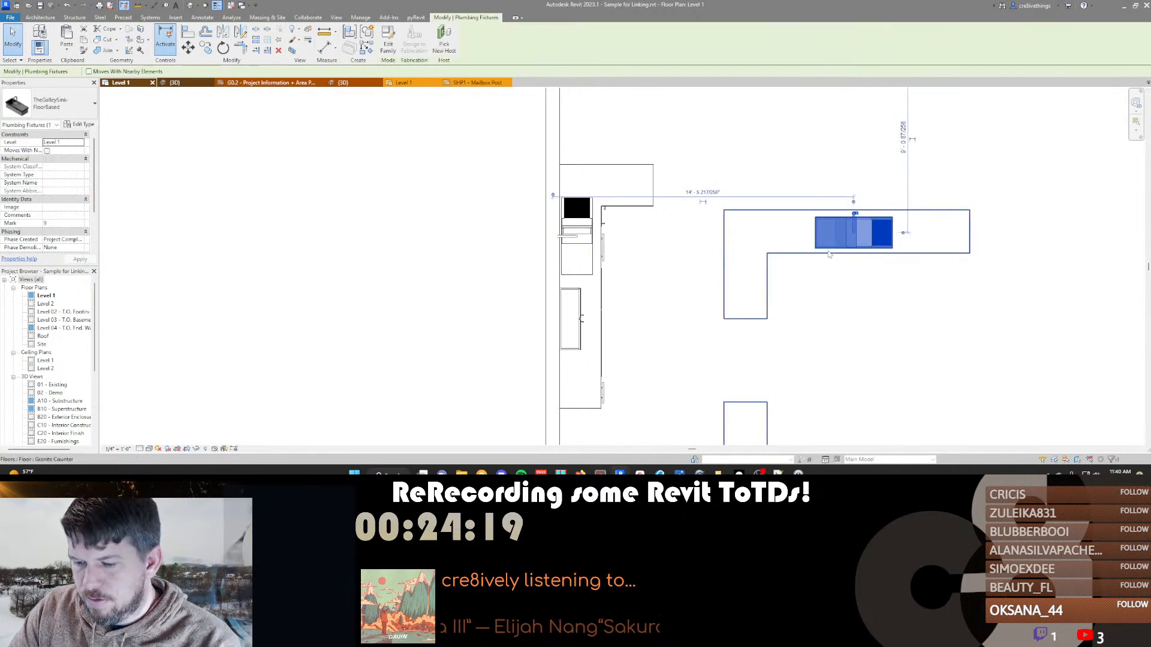
{"action": "key", "text": "Delete"}
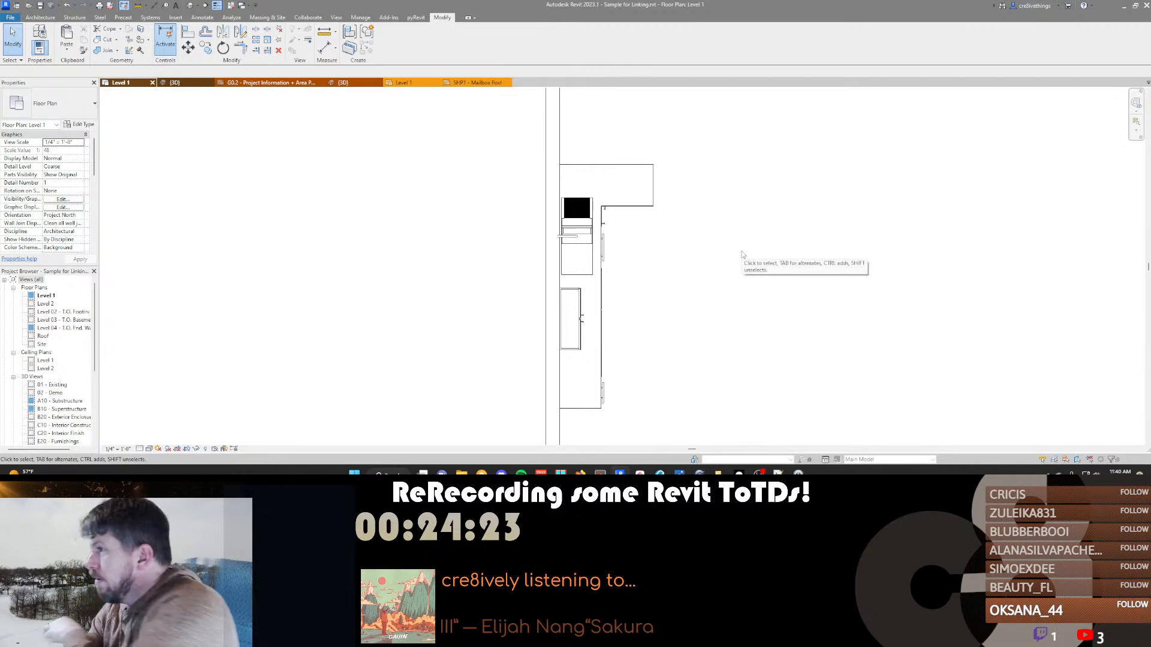
Move the two-door wall cabinet toward the lower end of the wall-side counter and nudge the sink down until it overlaps the cabinet
{"action": "left_click", "coordinate": [579, 313]}
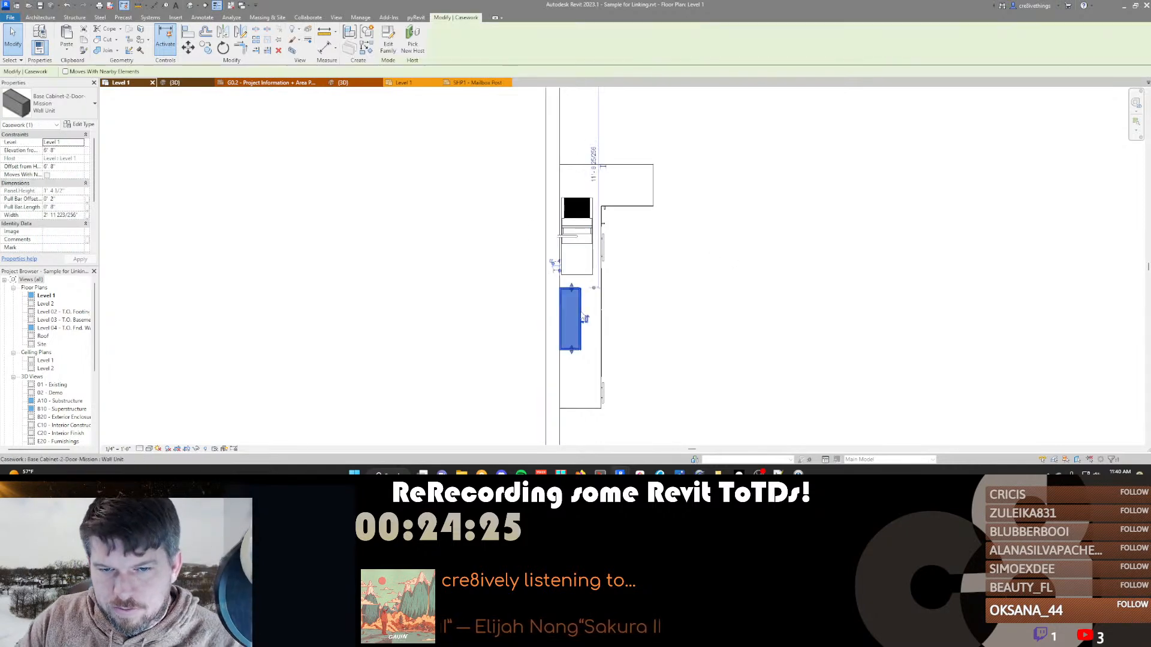
{"action": "left_click_drag", "start_coordinate": [580, 311], "coordinate": [580, 363]}
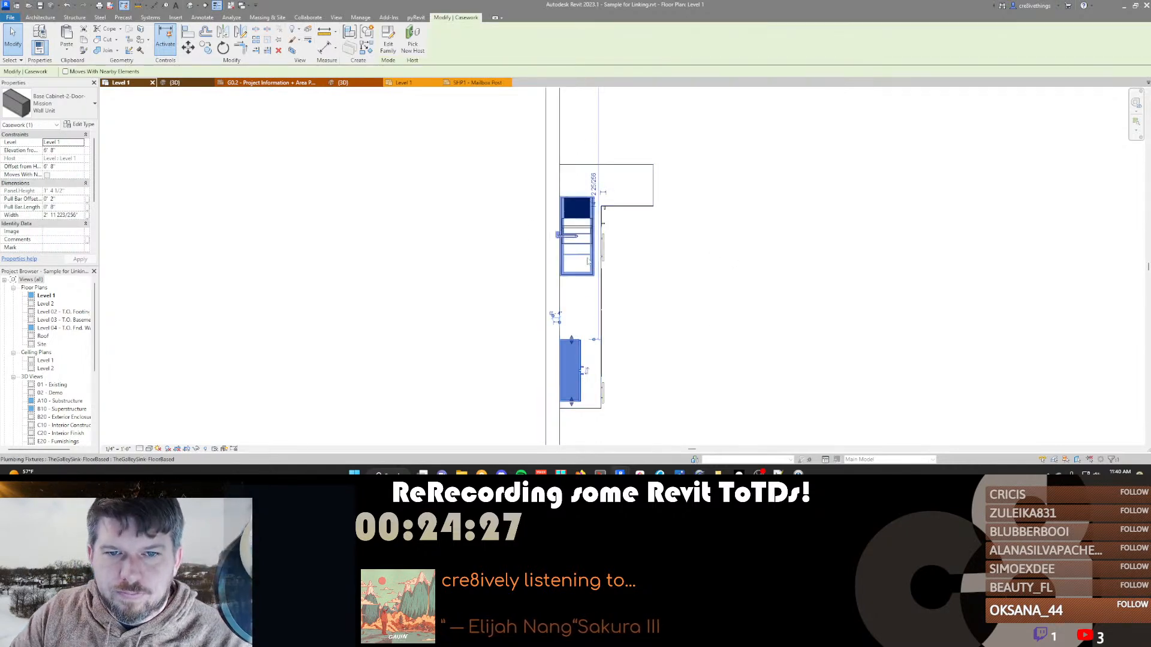
{"action": "left_click", "coordinate": [577, 243]}
{"action": "key", "text": "shift+Down"}
{"action": "key", "text": "shift+Down"}
{"action": "key", "text": "shift+Down"}
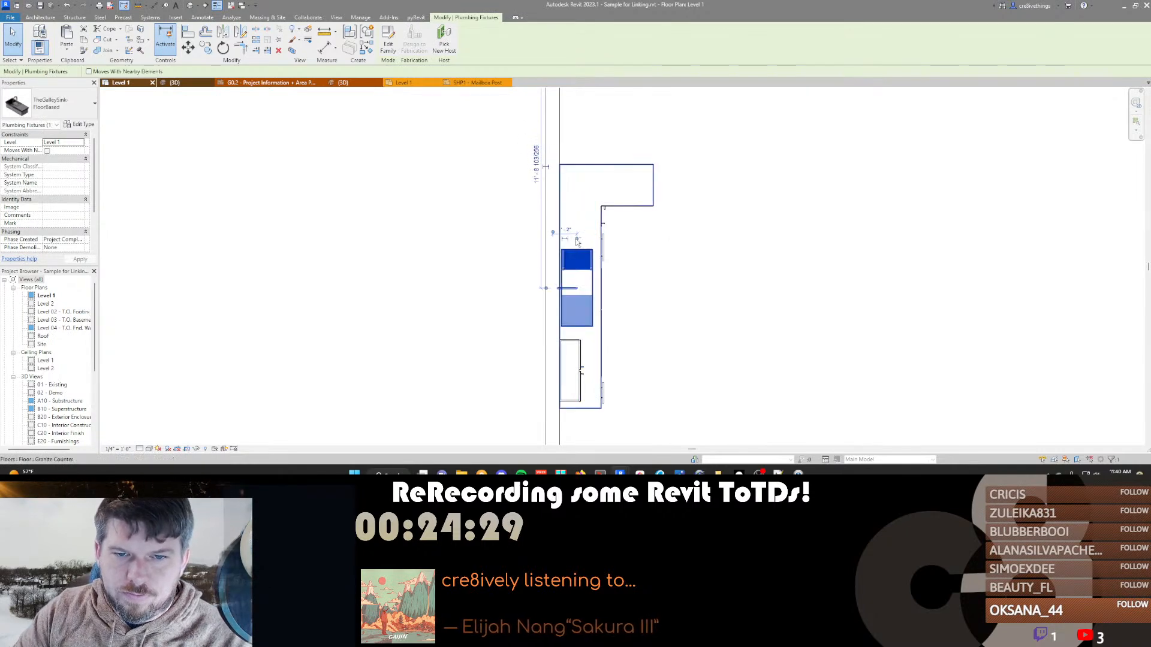
{"action": "key", "text": "shift+Down"}
{"action": "key", "text": "Down"}
{"action": "key", "text": "Down"}
{"action": "key", "text": "Down"}
{"action": "key", "text": "Down"}
{"action": "key", "text": "Escape"}
Place a building elevation marker in the open floor area, facing the wall-side counter
{"action": "middle_click_drag", "start_coordinate": [657, 265], "coordinate": [573, 234]}
{"action": "key", "text": "e"}
{"action": "key", "text": "l"}
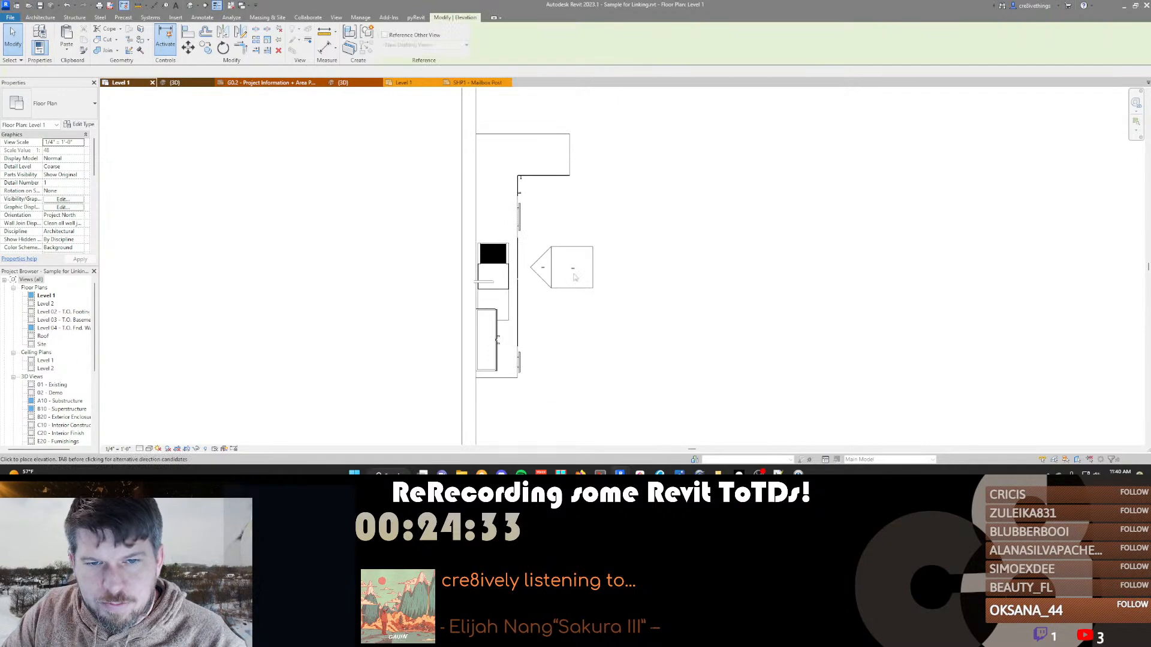
{"action": "left_click", "coordinate": [611, 306]}
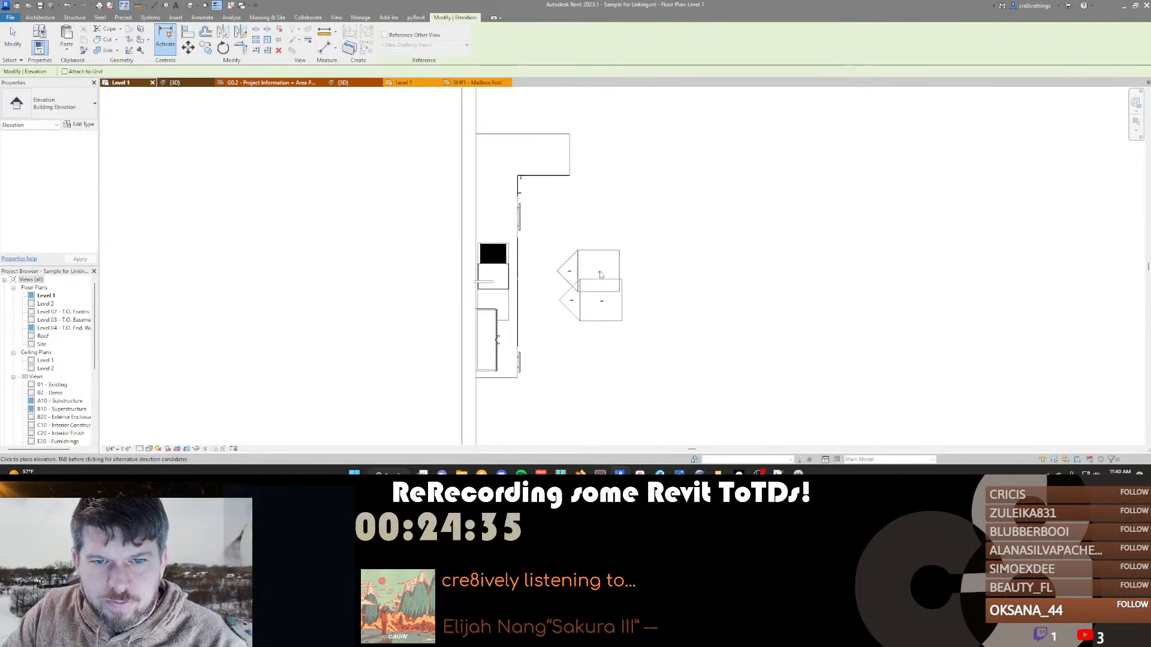
{"action": "key", "text": "Escape"}
{"action": "left_click", "coordinate": [596, 288]}
{"action": "key", "text": "Escape"}
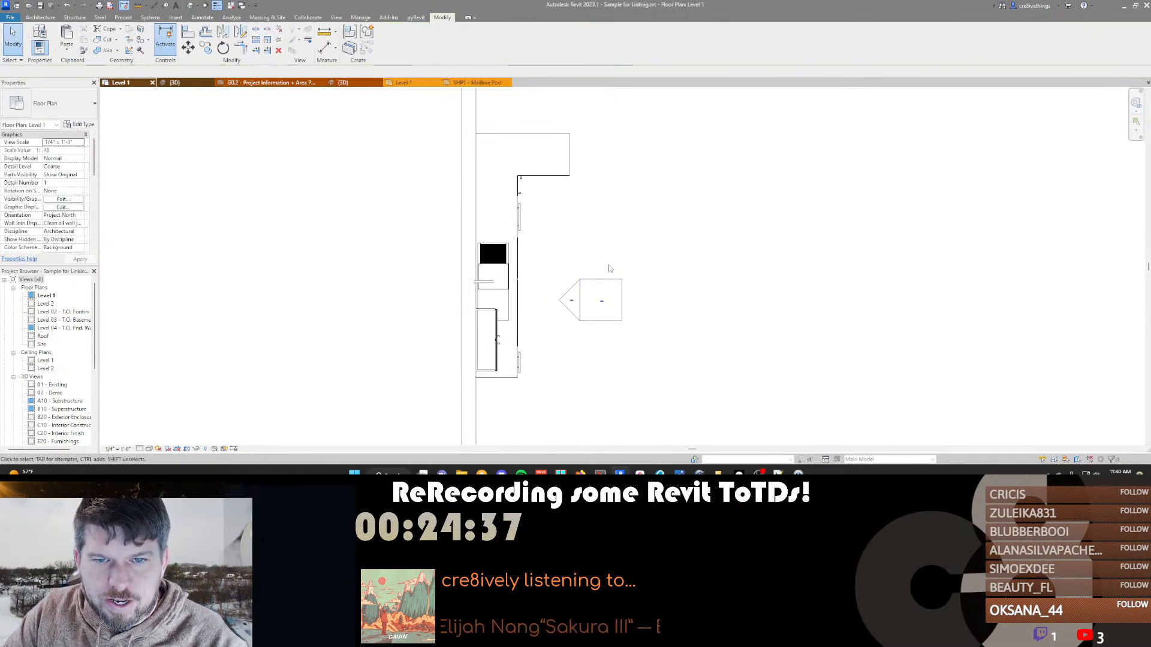
Add a second elevation view facing the counter's short leg, and shorten its extent line and view depth to the kitchen area
{"action": "left_click", "coordinate": [598, 283]}
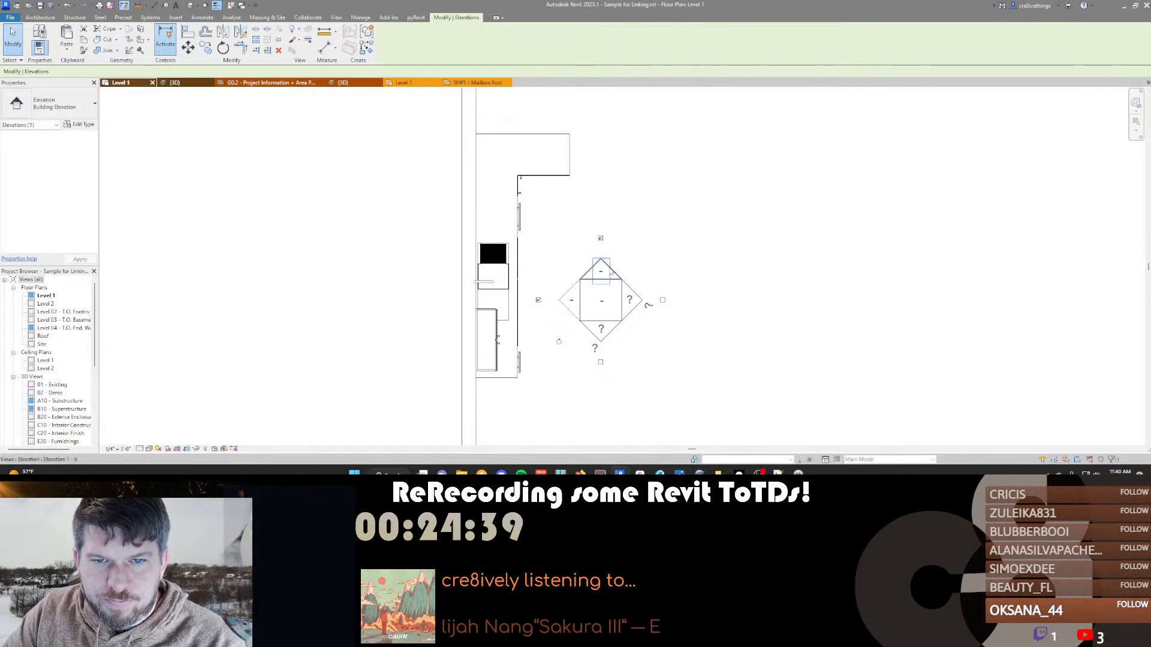
{"action": "key", "text": "Escape"}
{"action": "left_click", "coordinate": [603, 269]}
{"action": "middle_click_drag", "start_coordinate": [629, 253], "coordinate": [470, 260]}
{"action": "scroll", "coordinate": [470, 259], "scroll_direction": "down", "scroll_amount": 4}
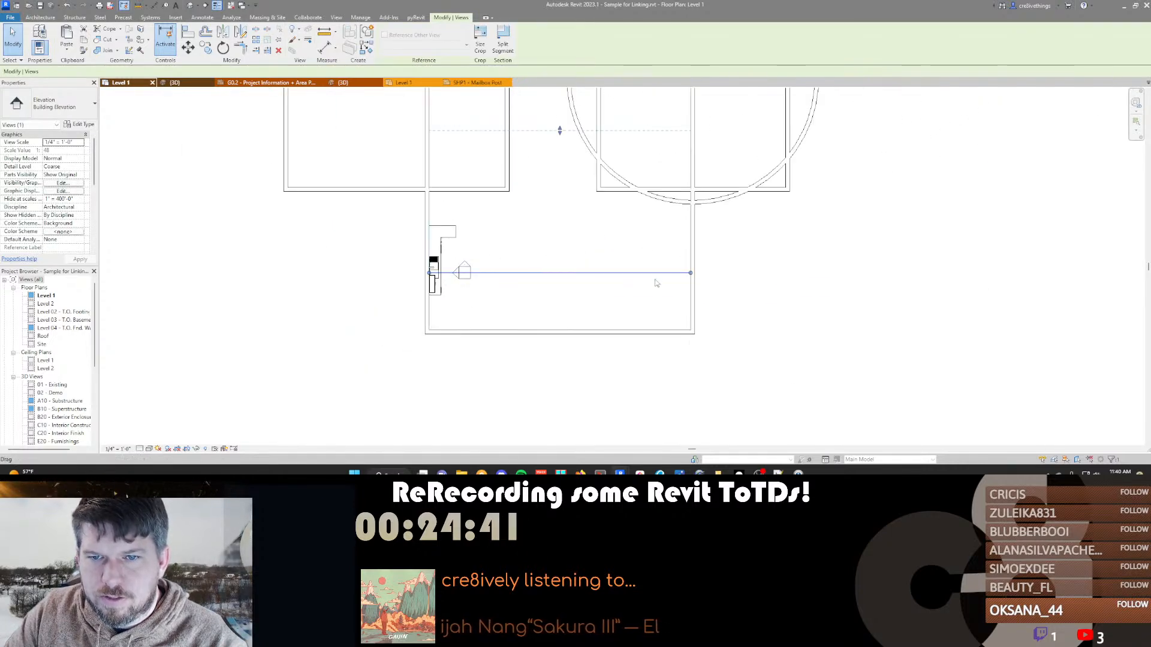
{"action": "left_click_drag", "start_coordinate": [691, 274], "coordinate": [456, 273]}
{"action": "left_click_drag", "start_coordinate": [443, 130], "coordinate": [448, 226]}
Crop the wall-facing elevation by pulling both ends close to the counter's length and reducing its depth to the wall
{"action": "scroll", "coordinate": [448, 262], "scroll_direction": "up", "scroll_amount": 3}
{"action": "key", "text": "Escape"}
{"action": "left_click", "coordinate": [465, 286]}
{"action": "scroll", "coordinate": [490, 258], "scroll_direction": "down", "scroll_amount": 2}
{"action": "left_click_drag", "start_coordinate": [487, 133], "coordinate": [488, 184]}
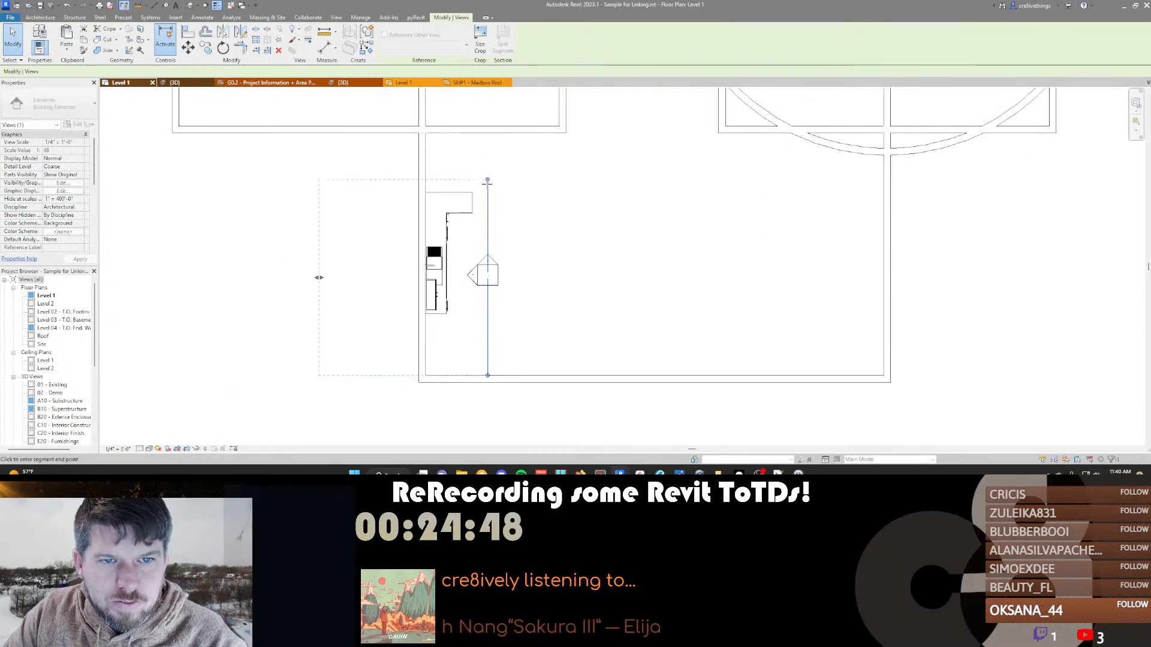
{"action": "left_click_drag", "start_coordinate": [486, 373], "coordinate": [488, 322]}
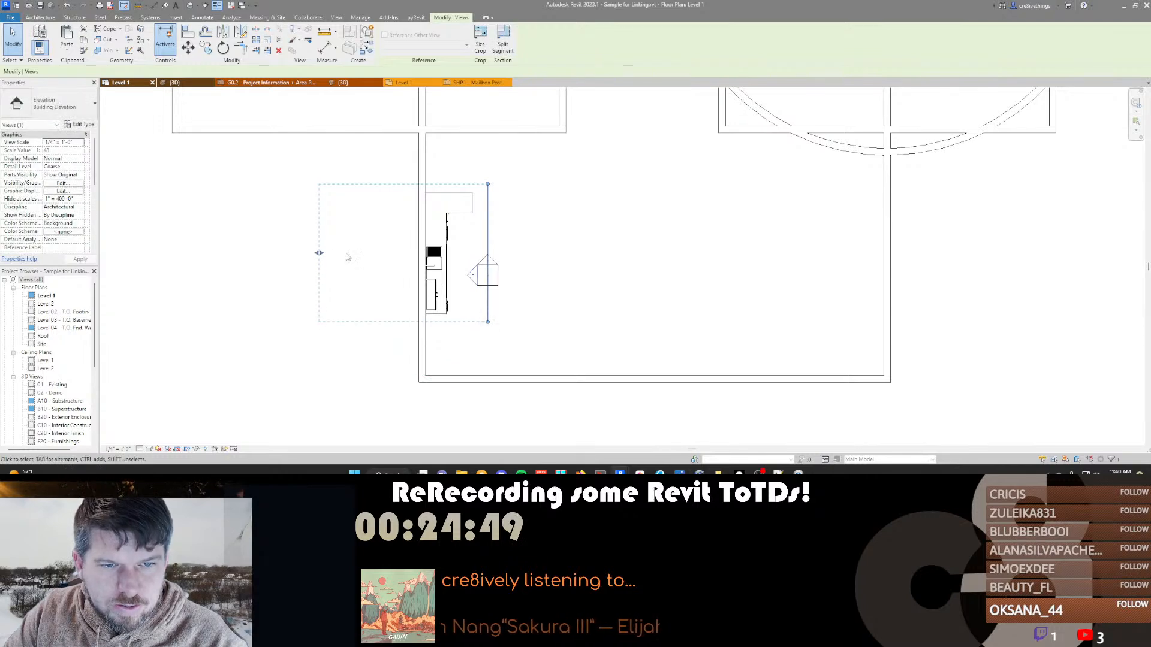
{"action": "left_click_drag", "start_coordinate": [320, 253], "coordinate": [423, 253]}
{"action": "key", "text": "Escape"}
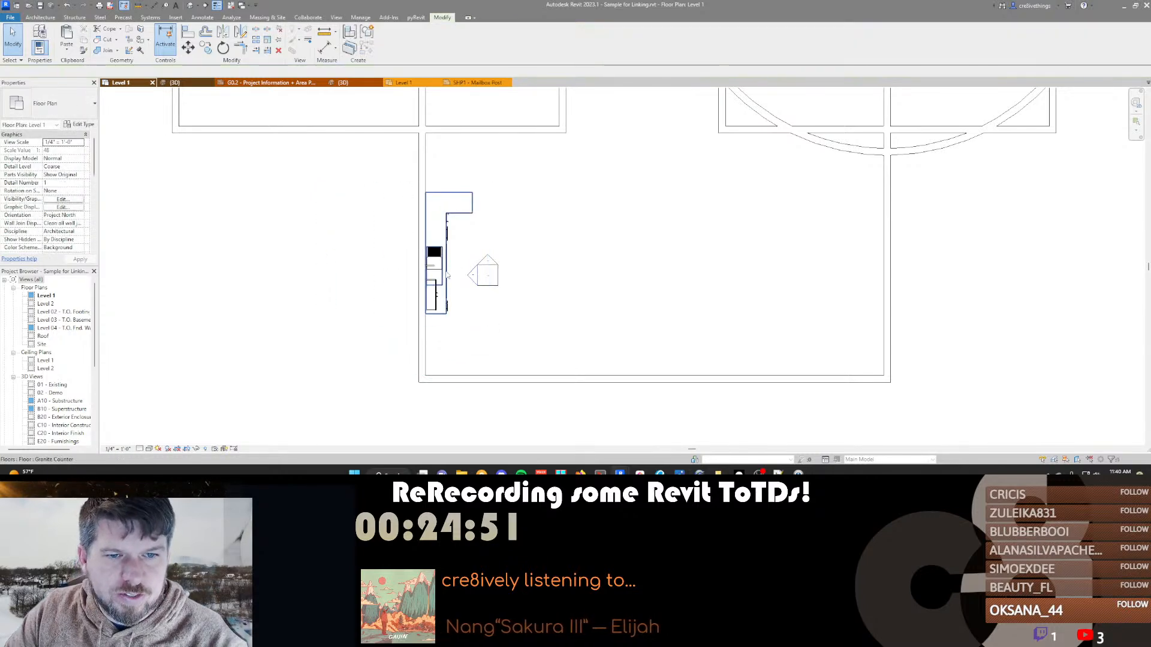
Open the wall-facing elevation and place a continuous string of aligned width dimensions along the base cabinets, below the floor line
{"action": "scroll", "coordinate": [598, 273], "scroll_direction": "up", "scroll_amount": 1}
{"action": "double_click", "coordinate": [619, 268]}
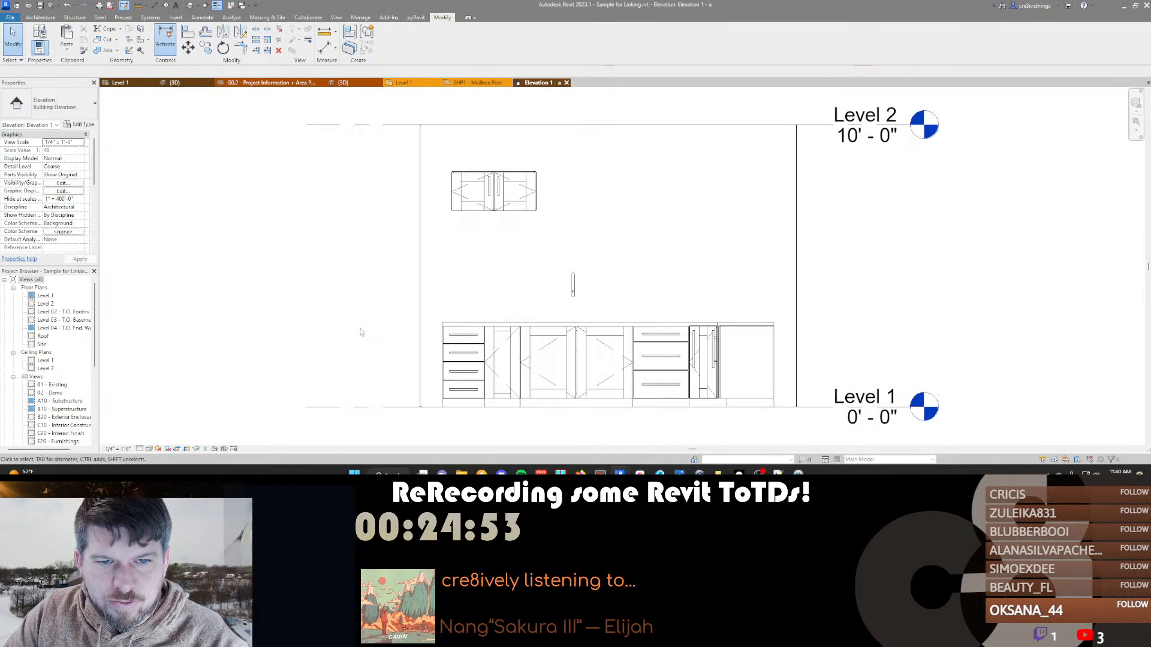
{"action": "middle_click_drag", "start_coordinate": [558, 370], "coordinate": [508, 302]}
{"action": "scroll", "coordinate": [508, 301], "scroll_direction": "up", "scroll_amount": 1}
{"action": "key", "text": "d"}
{"action": "key", "text": "i"}
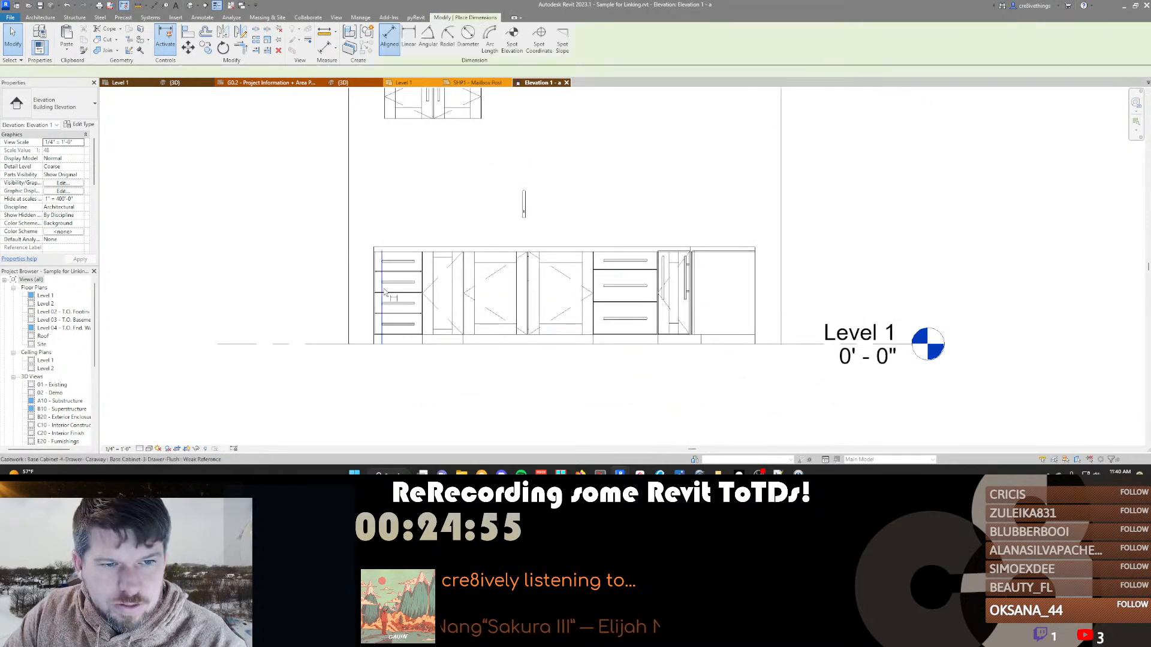
{"action": "left_click", "coordinate": [376, 290]}
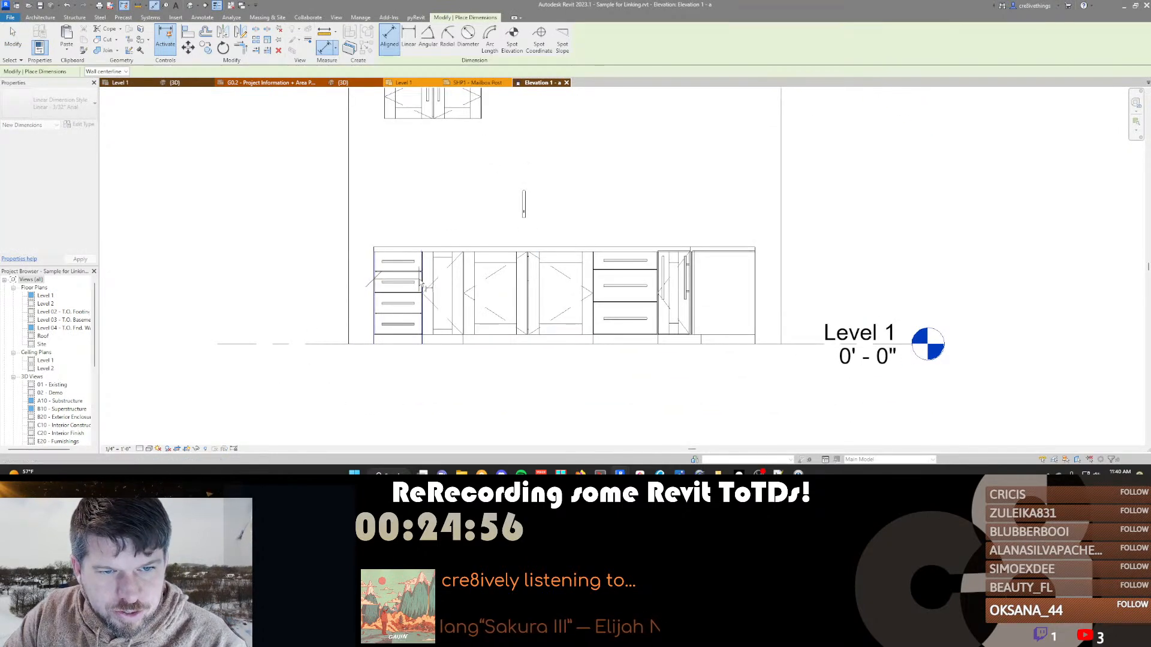
{"action": "left_click", "coordinate": [464, 298]}
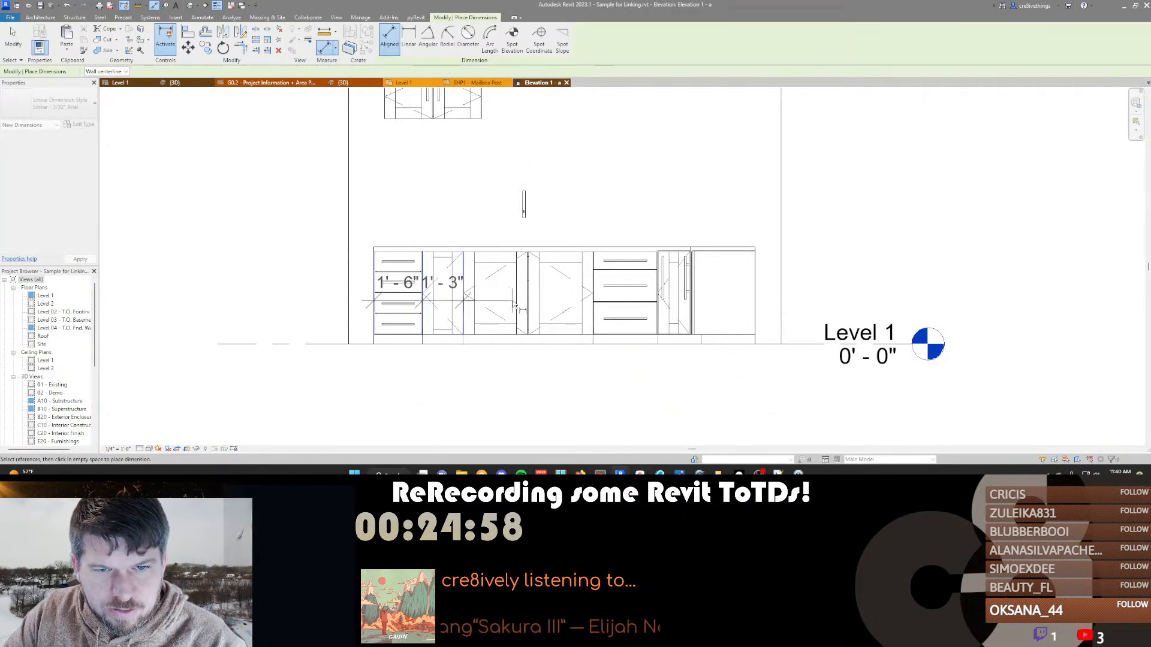
{"action": "left_click", "coordinate": [592, 297]}
{"action": "left_click", "coordinate": [658, 300]}
{"action": "left_click", "coordinate": [692, 302]}
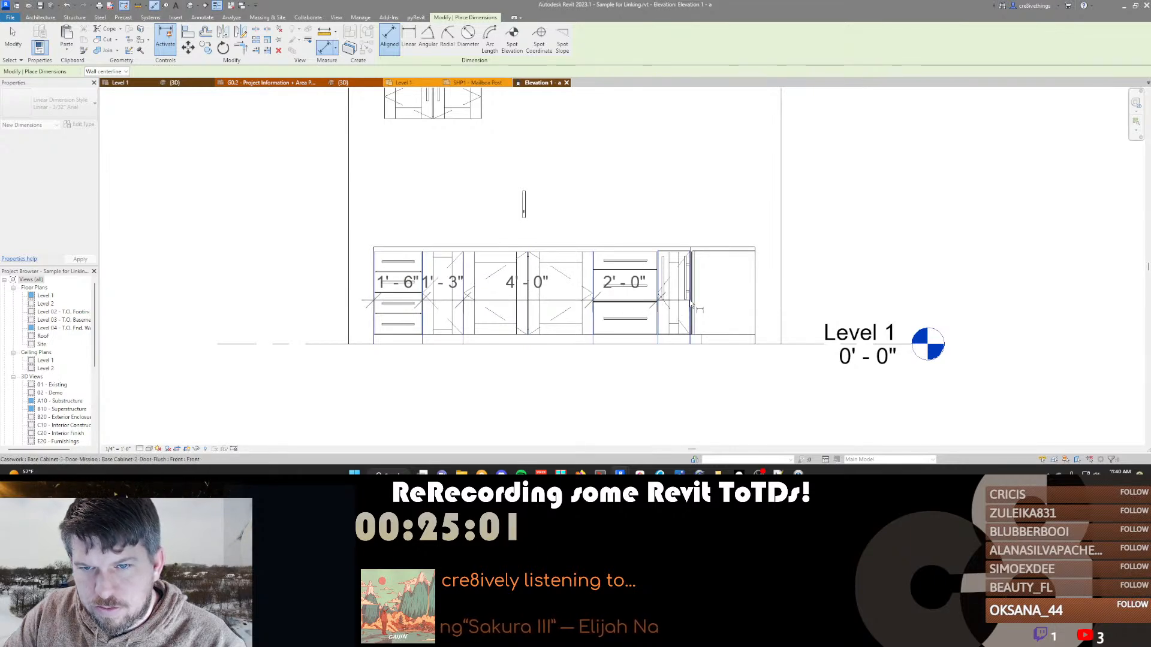
{"action": "left_click", "coordinate": [754, 300]}
{"action": "left_click", "coordinate": [419, 409]}
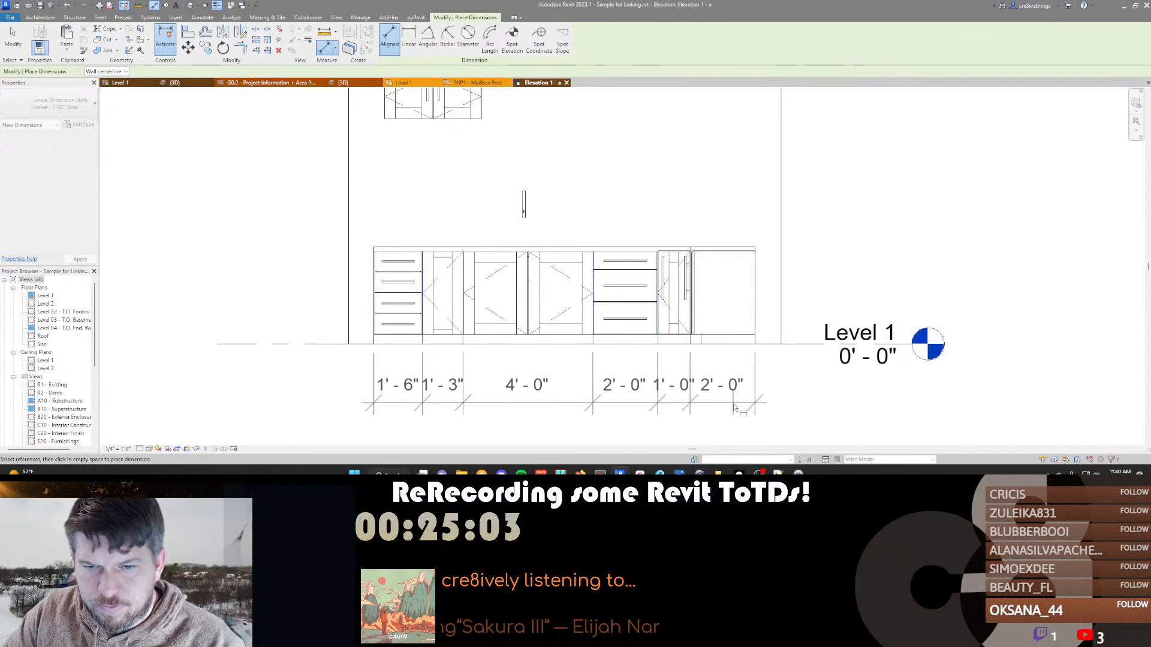
Dimension the height from Level 1 to the top of the granite countertop, placing it beside the drawer cabinet end
{"action": "left_click", "coordinate": [363, 344]}
{"action": "left_click", "coordinate": [387, 252]}
{"action": "key", "text": "Escape"}
{"action": "left_click", "coordinate": [405, 252]}
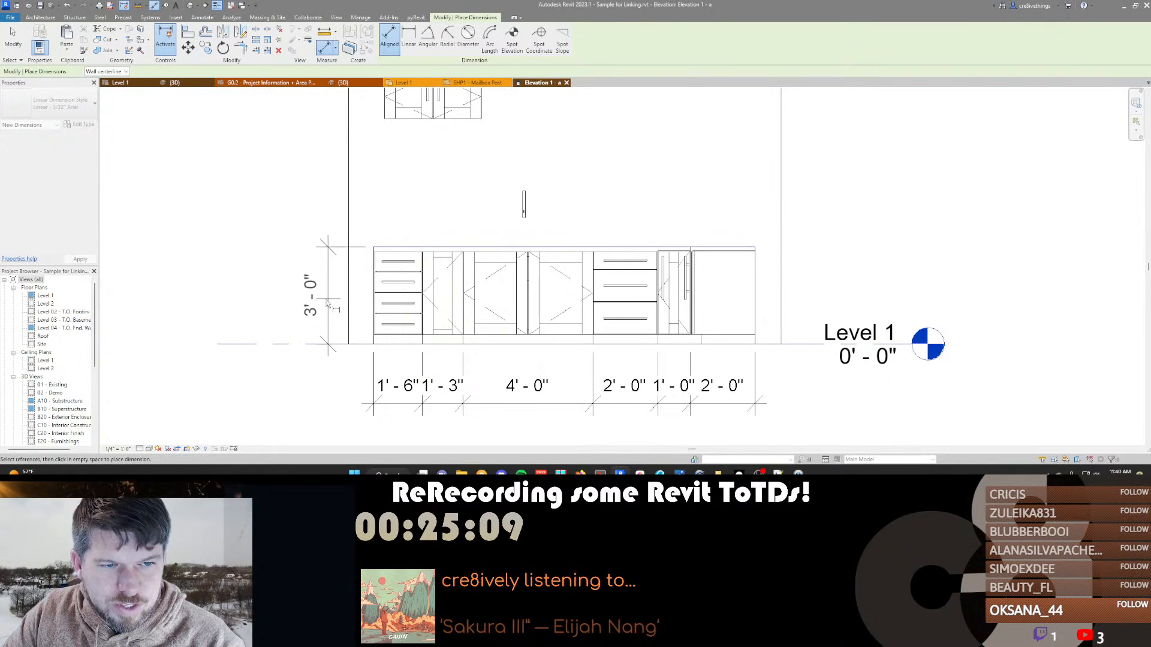
{"action": "left_click", "coordinate": [292, 323]}
{"action": "key", "text": "Escape"}
{"action": "key", "text": "Escape"}
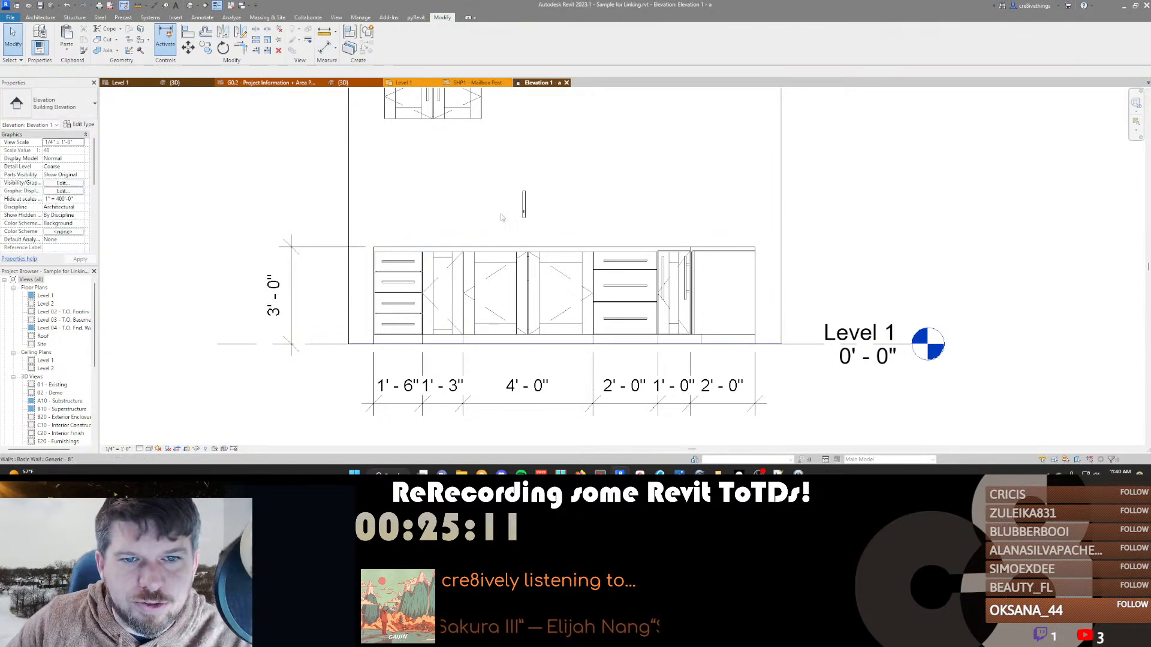
Edit the vertical dimension's witness lines to include the bottom and top edges of the wall cabinet
{"action": "scroll", "coordinate": [540, 221], "scroll_direction": "down", "scroll_amount": 2}
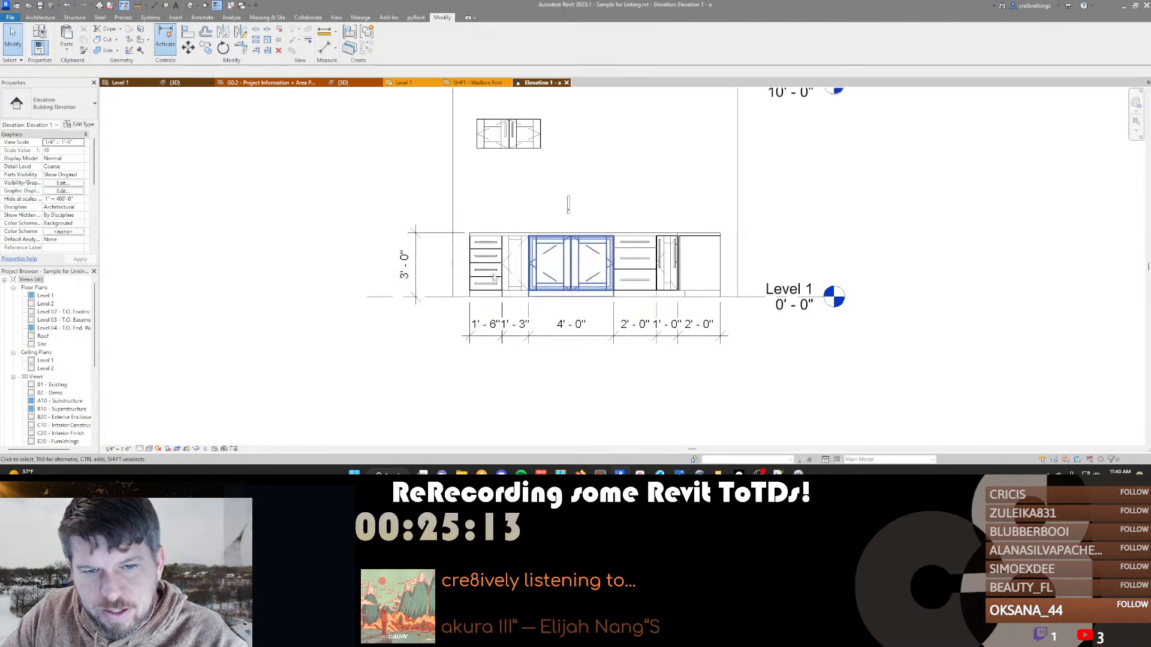
{"action": "scroll", "coordinate": [483, 240], "scroll_direction": "up", "scroll_amount": 5}
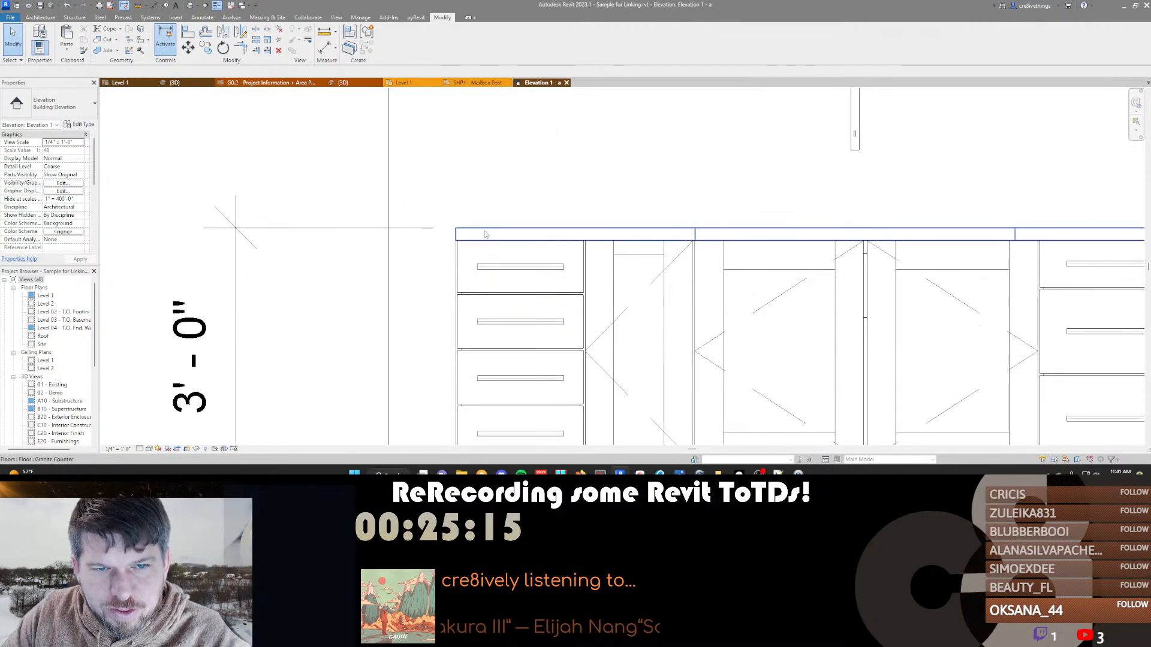
{"action": "scroll", "coordinate": [484, 239], "scroll_direction": "down", "scroll_amount": 3}
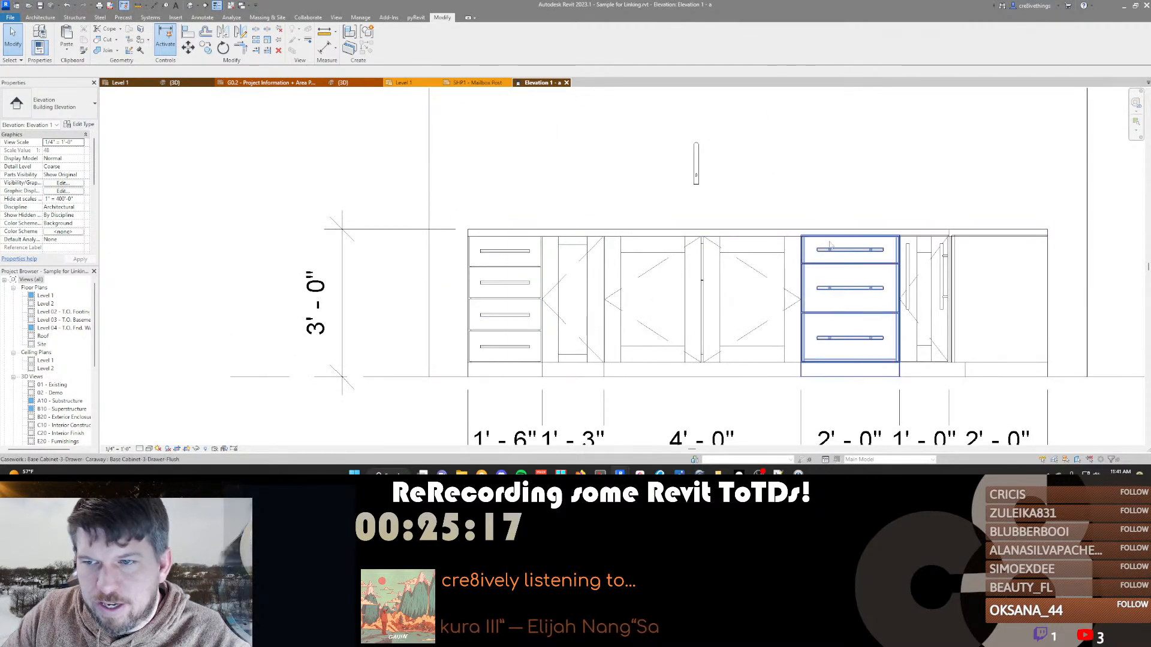
{"action": "middle_click_drag", "start_coordinate": [635, 283], "coordinate": [508, 259]}
{"action": "scroll", "coordinate": [510, 259], "scroll_direction": "down", "scroll_amount": 4}
{"action": "middle_click_drag", "start_coordinate": [502, 252], "coordinate": [532, 237]}
{"action": "scroll", "coordinate": [457, 308], "scroll_direction": "down", "scroll_amount": 1}
{"action": "key", "text": "e"}
{"action": "key", "text": "w"}
{"action": "left_click", "coordinate": [513, 214]}
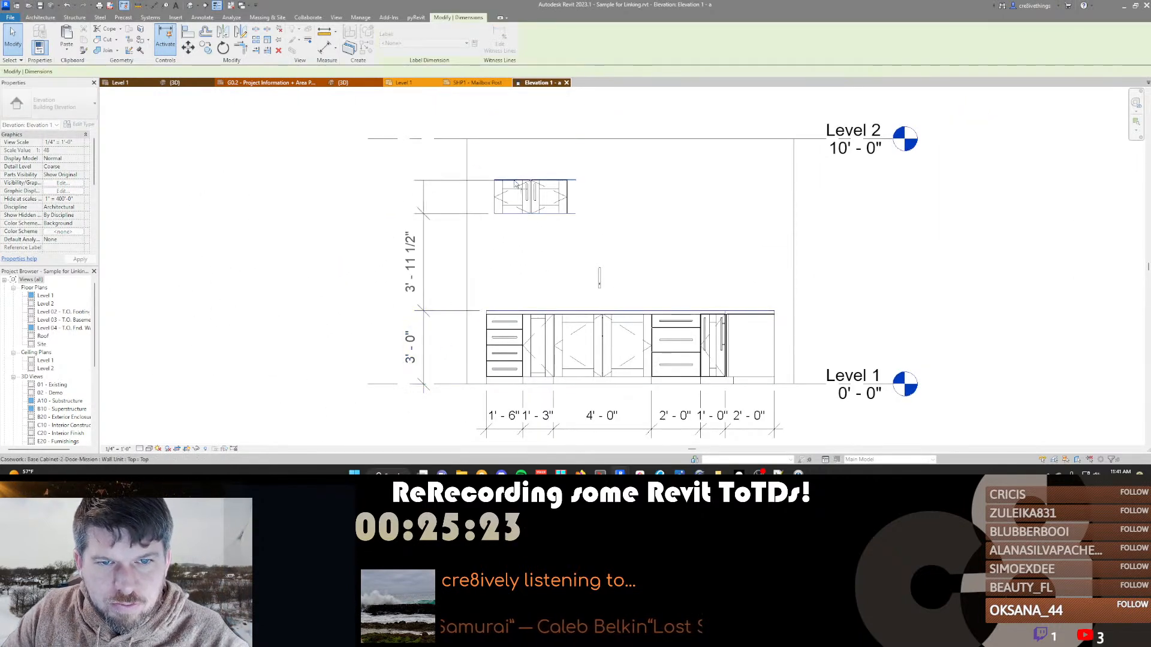
{"action": "left_click", "coordinate": [514, 181]}
{"action": "left_click", "coordinate": [505, 194]}
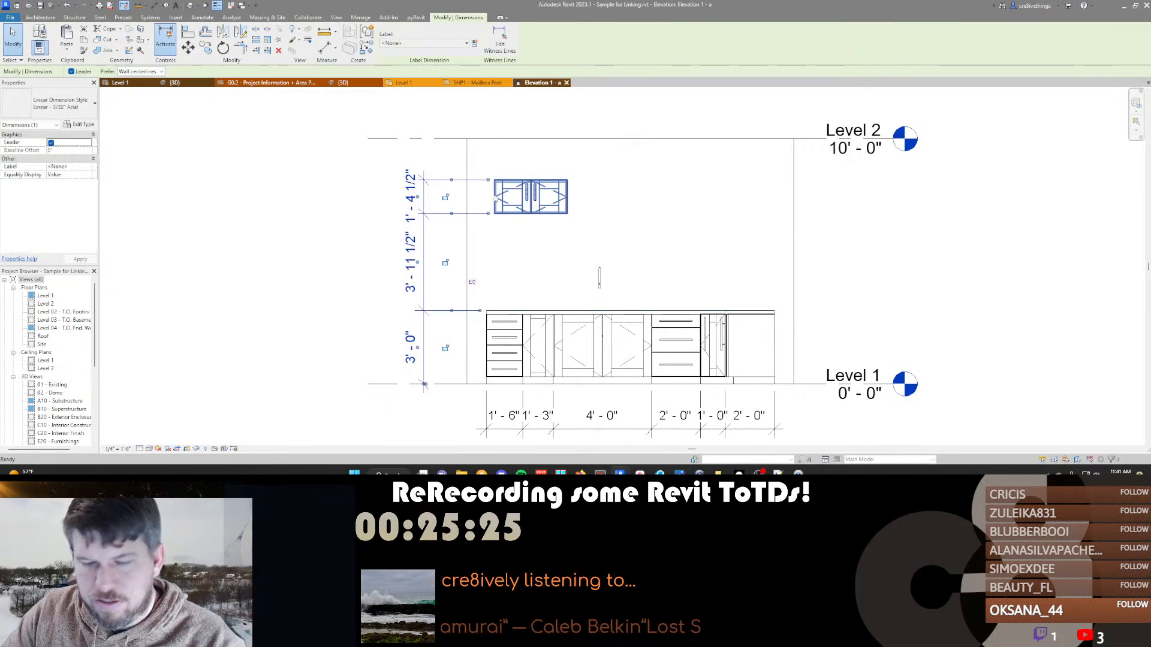
Dimension the wall cabinet's overall width with an aligned dimension above it
{"action": "key", "text": "d"}
{"action": "key", "text": "i"}
{"action": "left_click", "coordinate": [495, 200]}
{"action": "left_click", "coordinate": [567, 199]}
{"action": "left_click", "coordinate": [542, 160]}
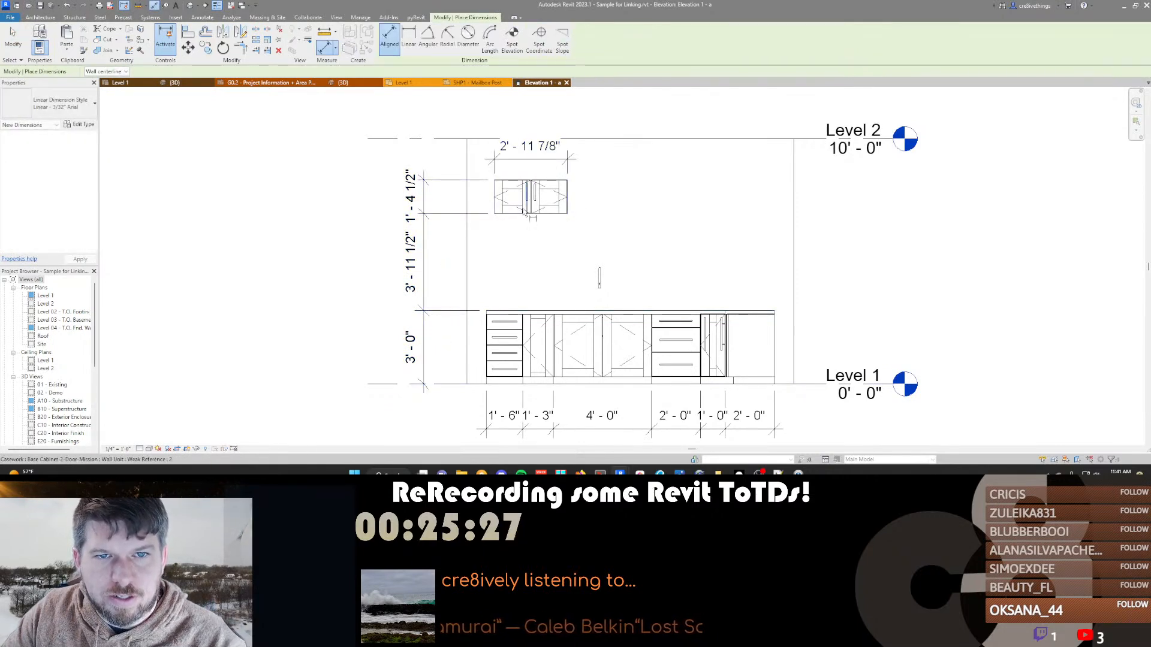
{"action": "key", "text": "Escape"}
Set the two-door wall cabinet's width to 3'
{"action": "left_click", "coordinate": [527, 198]}
{"action": "scroll", "coordinate": [527, 198], "scroll_direction": "up", "scroll_amount": 5}
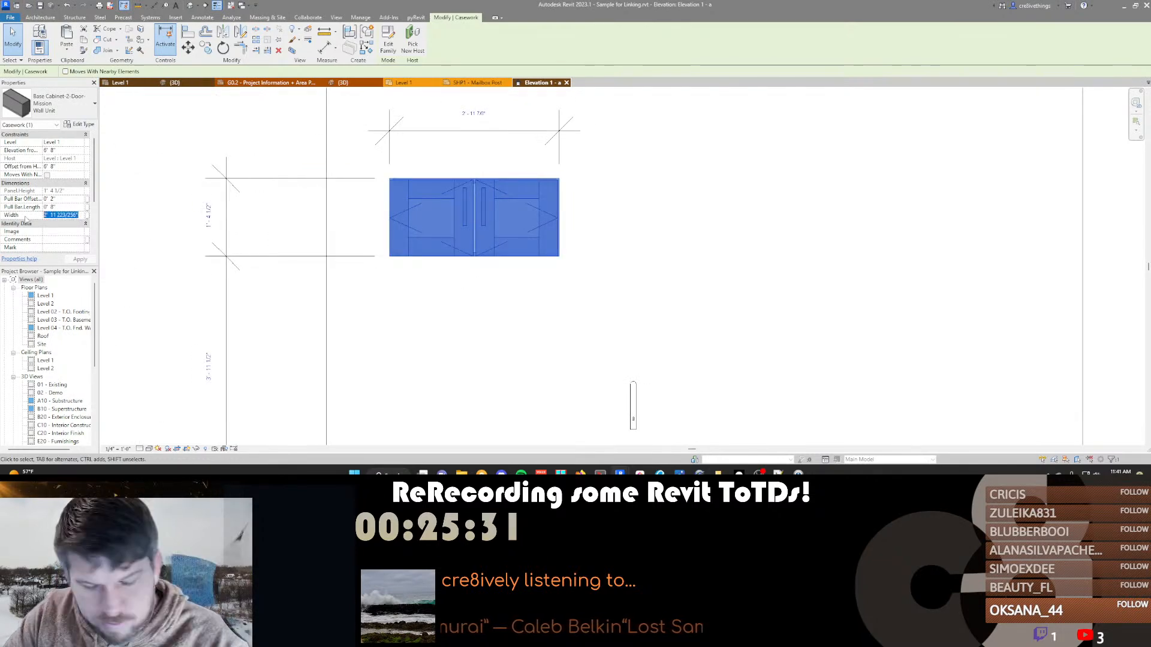
{"action": "type", "text": "3'"}
{"action": "key", "text": "Return"}
{"action": "key", "text": "Escape"}
{"action": "scroll", "coordinate": [463, 215], "scroll_direction": "down", "scroll_amount": 3}
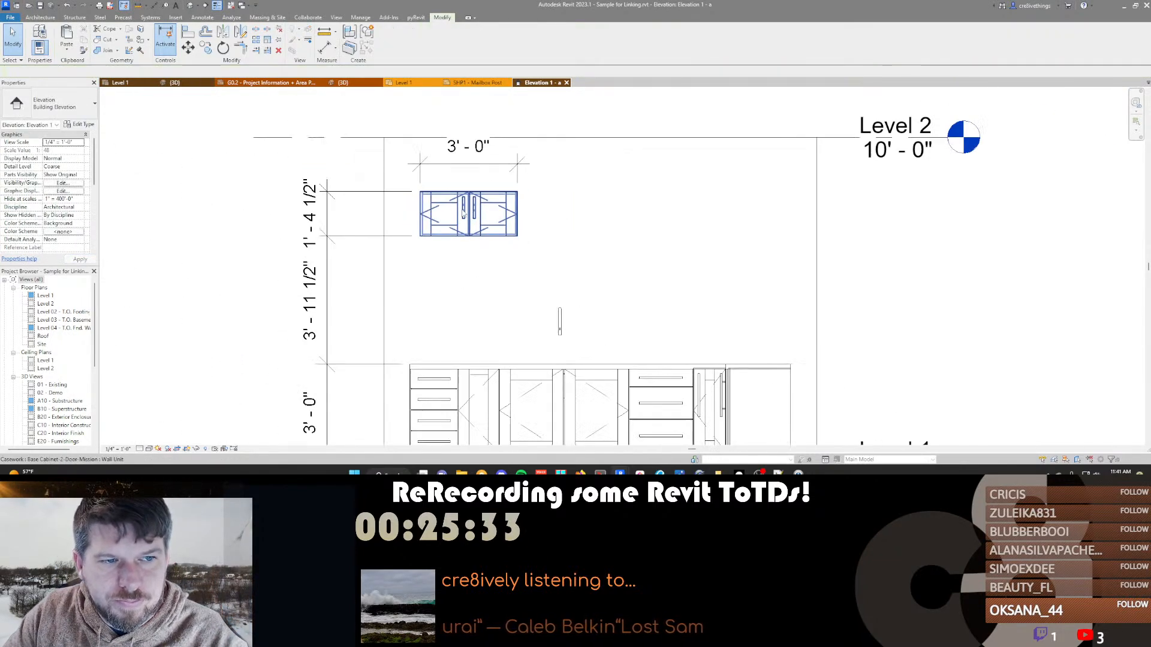
Set the vertical clearance between the countertop and the wall cabinet to 1' 6"
{"action": "left_click", "coordinate": [462, 215]}
{"action": "left_click", "coordinate": [325, 317]}
{"action": "left_click", "coordinate": [463, 215]}
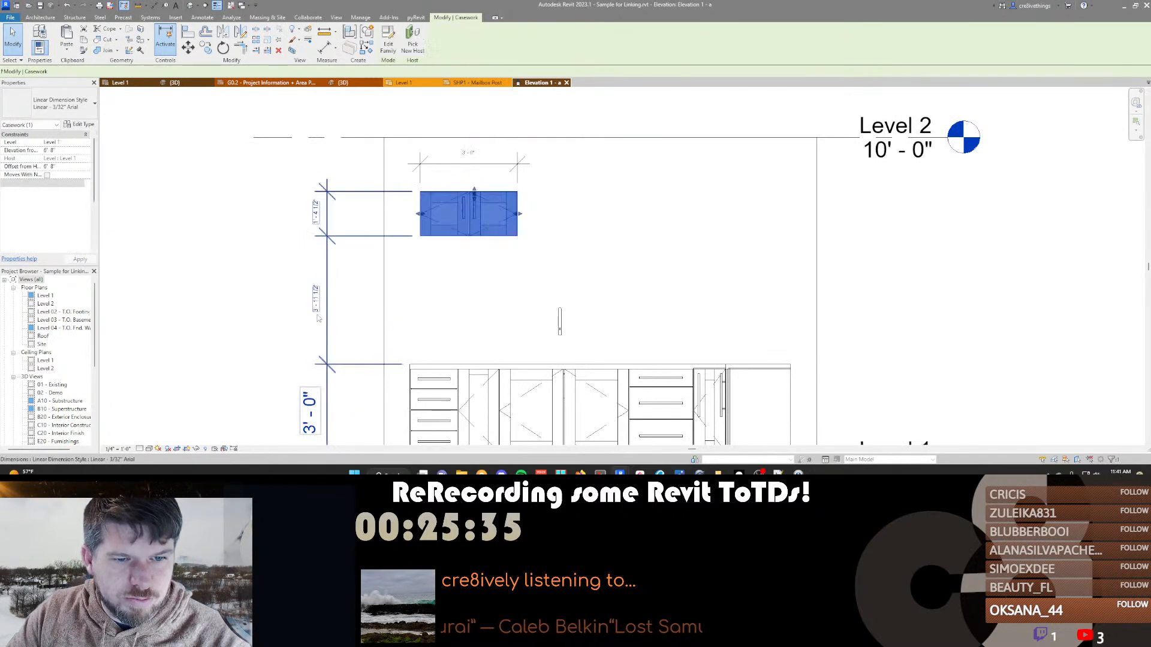
{"action": "left_click", "coordinate": [315, 297]}
{"action": "scroll", "coordinate": [286, 289], "scroll_direction": "down", "scroll_amount": 2}
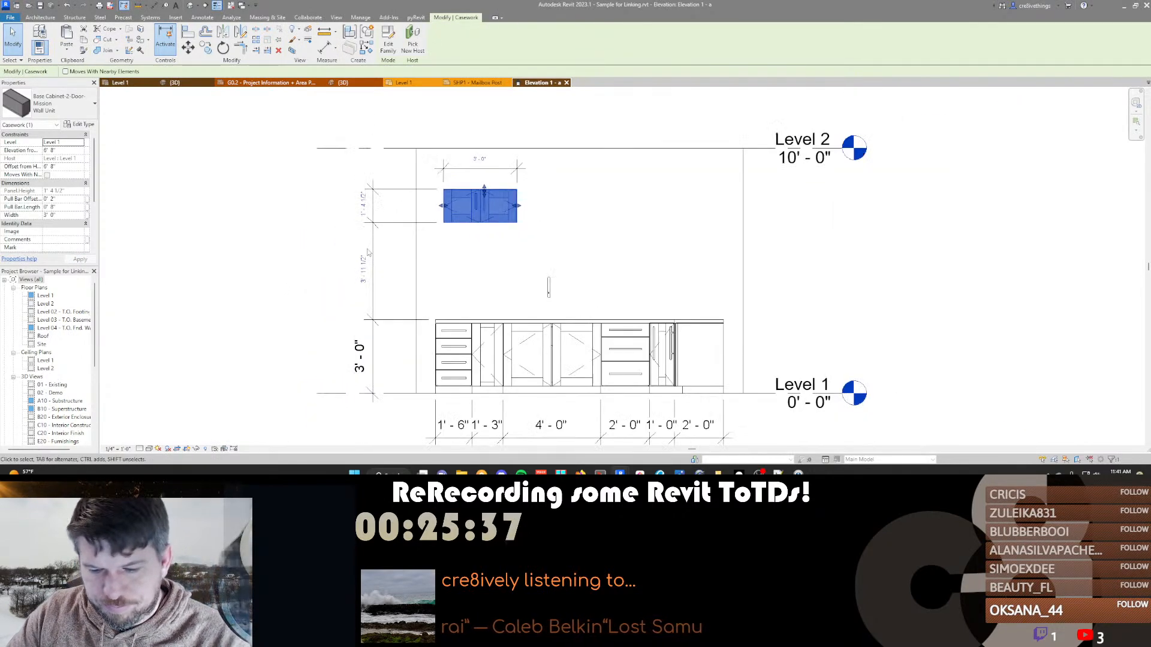
{"action": "key", "text": "i"}
{"action": "key", "text": "Escape"}
{"action": "left_click", "coordinate": [466, 221]}
{"action": "left_click", "coordinate": [368, 271]}
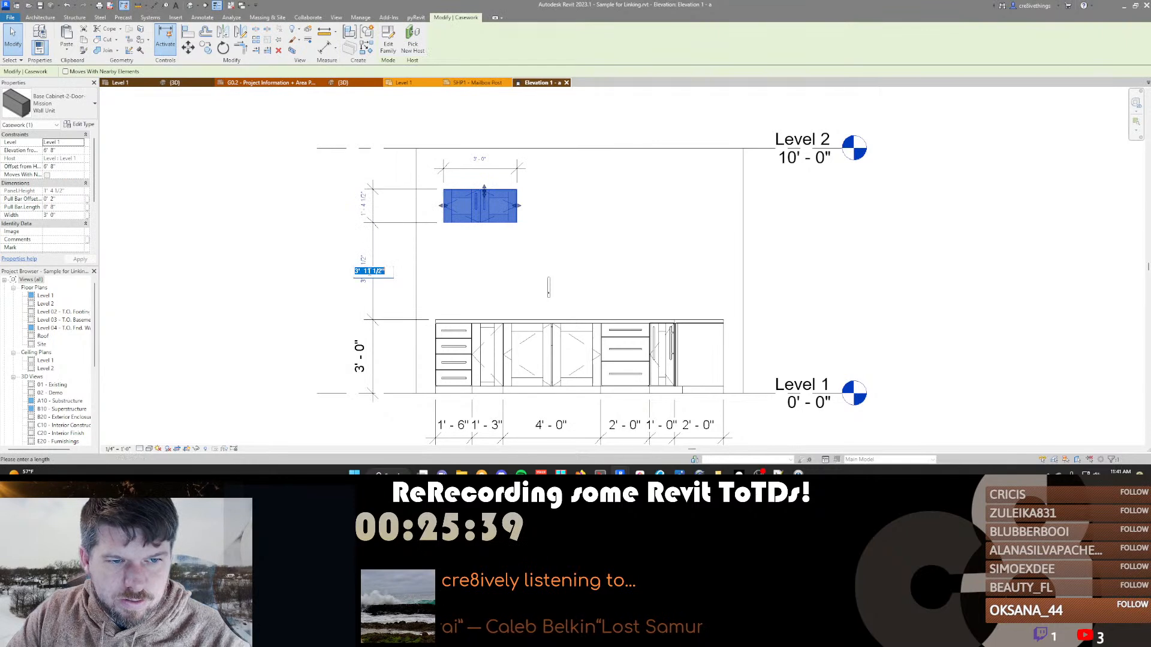
{"action": "type", "text": "12"}
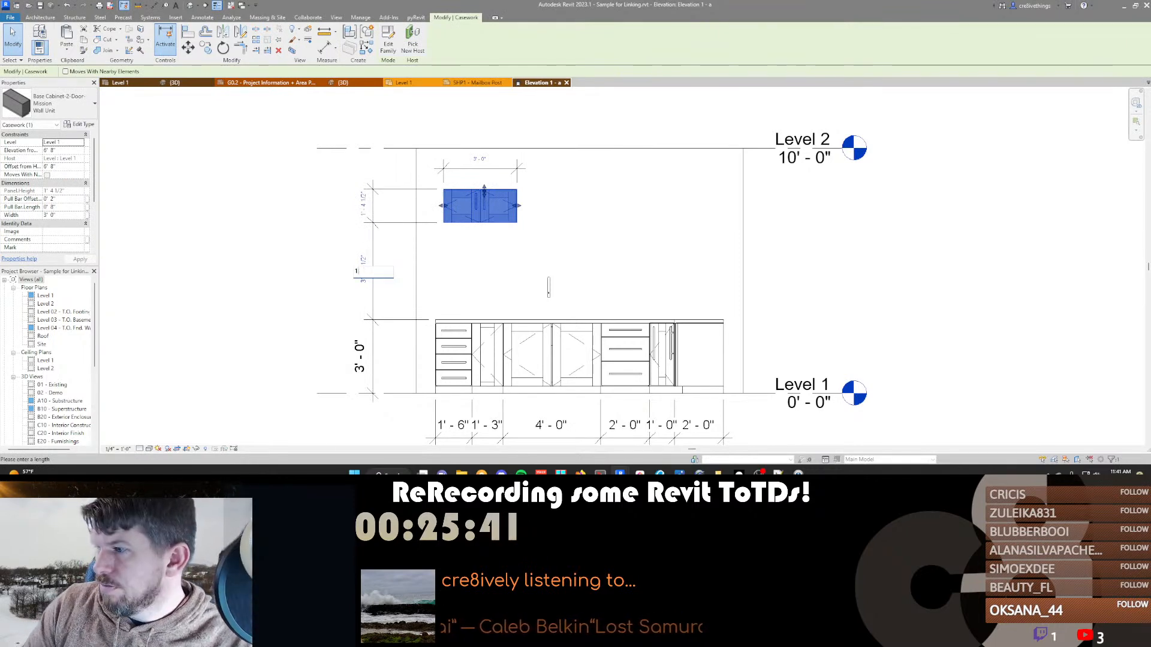
{"action": "key", "text": "Return"}
{"action": "key", "text": "Escape"}
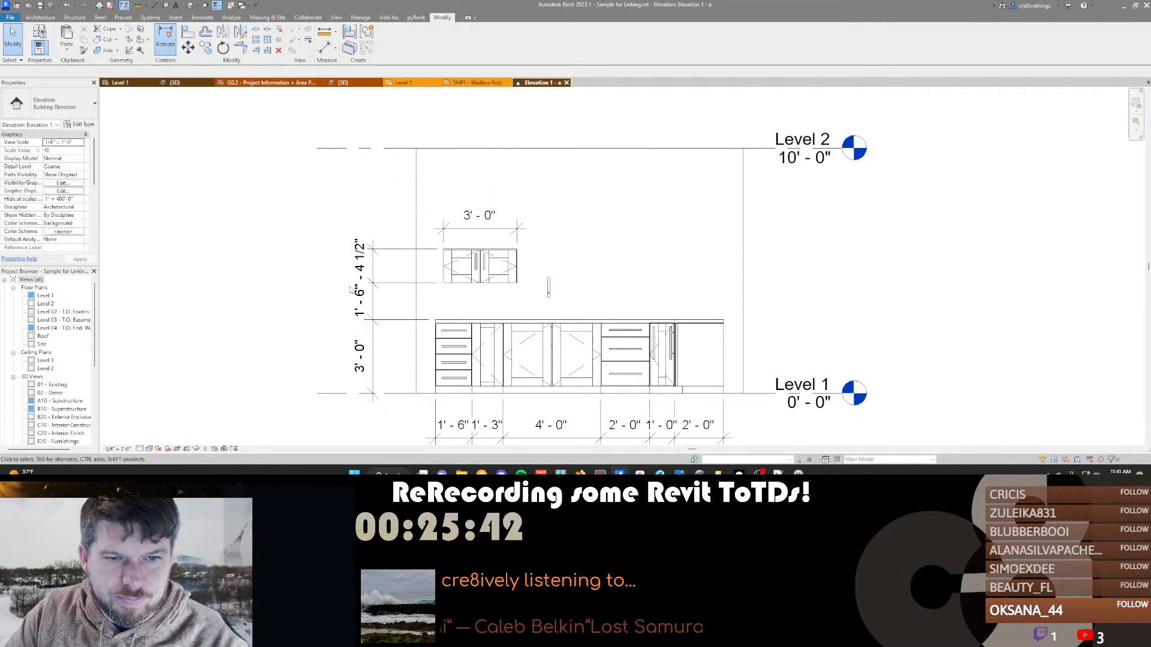
Set the clearance between the countertop and the underside of the wall cabinet to 2'
{"action": "left_click", "coordinate": [454, 278]}
{"action": "left_click", "coordinate": [361, 302]}
{"action": "type", "text": "2"}
{"action": "key", "text": "Return"}
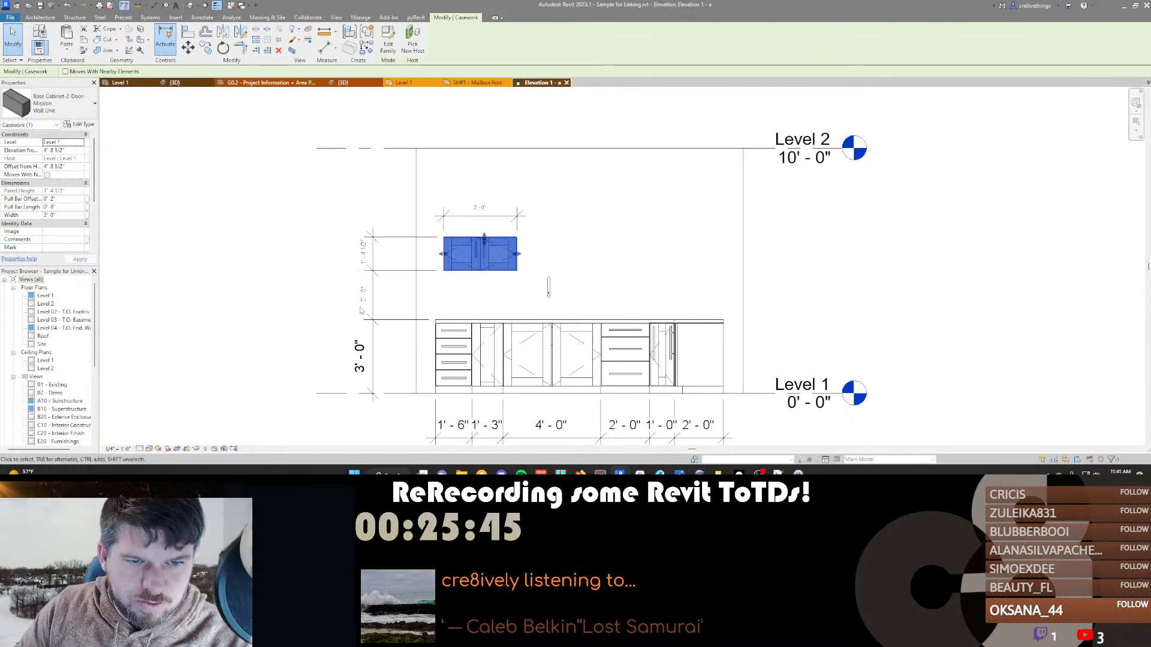
Move the two-door wall cabinet horizontally so its outer edge lines up with the end of the base cabinet run
{"action": "scroll", "coordinate": [449, 260], "scroll_direction": "up", "scroll_amount": 3}
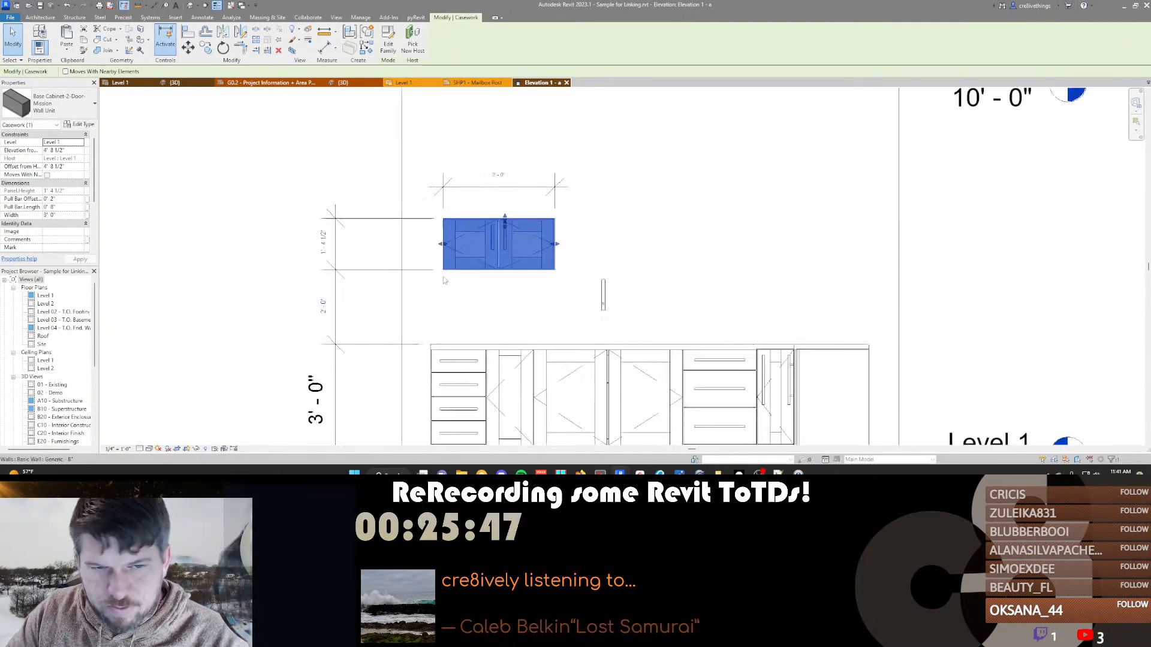
{"action": "key", "text": "v"}
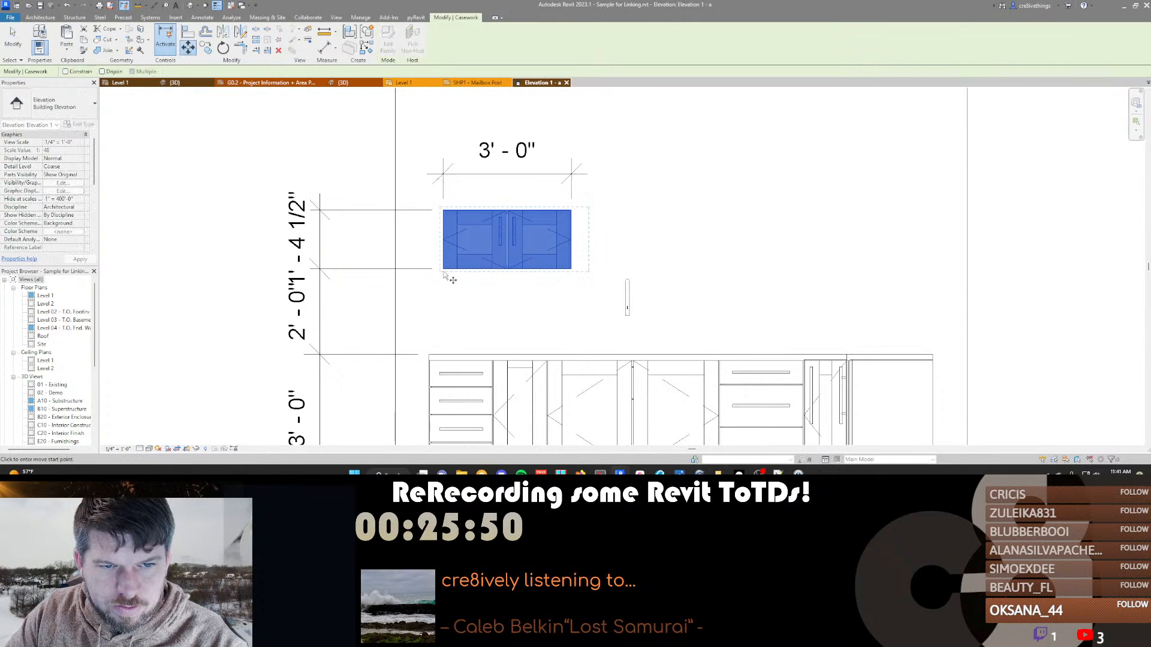
{"action": "left_click", "coordinate": [430, 270]}
{"action": "left_click", "coordinate": [460, 274]}
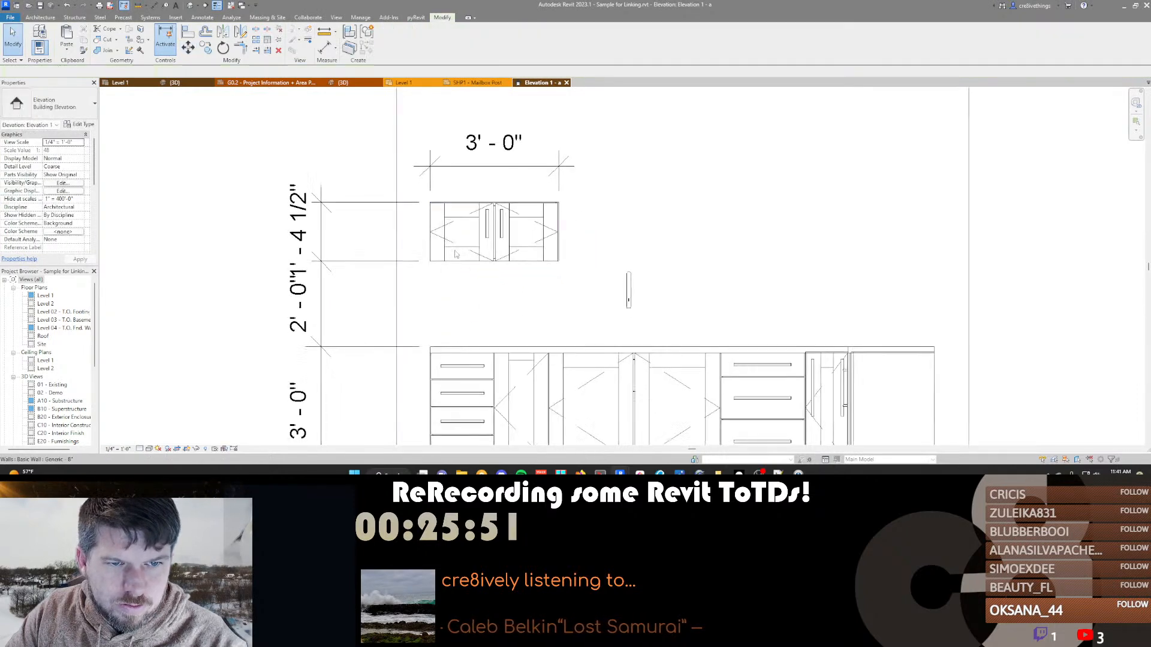
{"action": "scroll", "coordinate": [456, 234], "scroll_direction": "down", "scroll_amount": 3}
{"action": "middle_click_drag", "start_coordinate": [542, 229], "coordinate": [519, 229]}
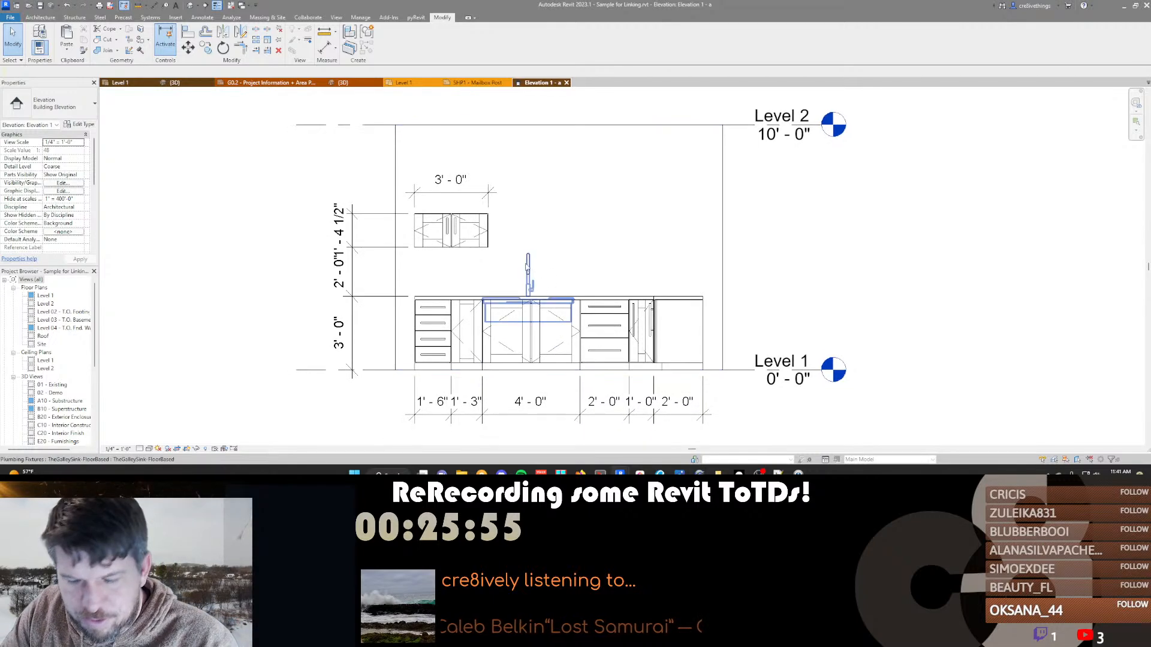
Examine the sink and faucet on the countertop in the 3D view
{"action": "key", "text": "ctrl+Tab"}
{"action": "scroll", "coordinate": [533, 270], "scroll_direction": "up", "scroll_amount": 4}
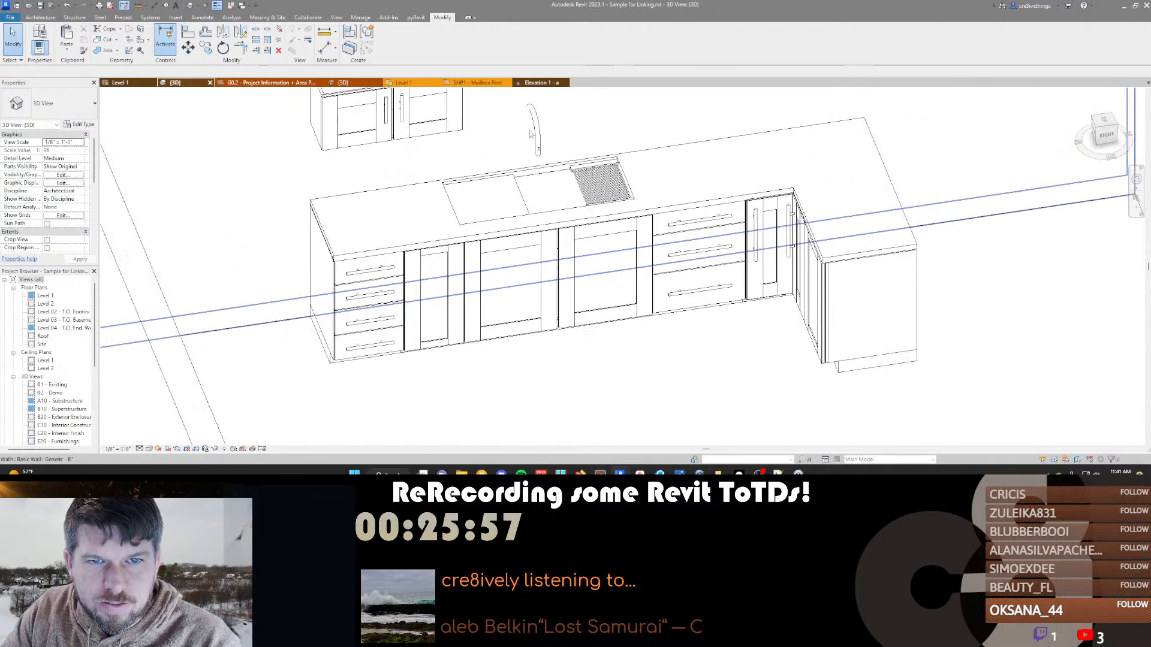
{"action": "left_click", "coordinate": [535, 137]}
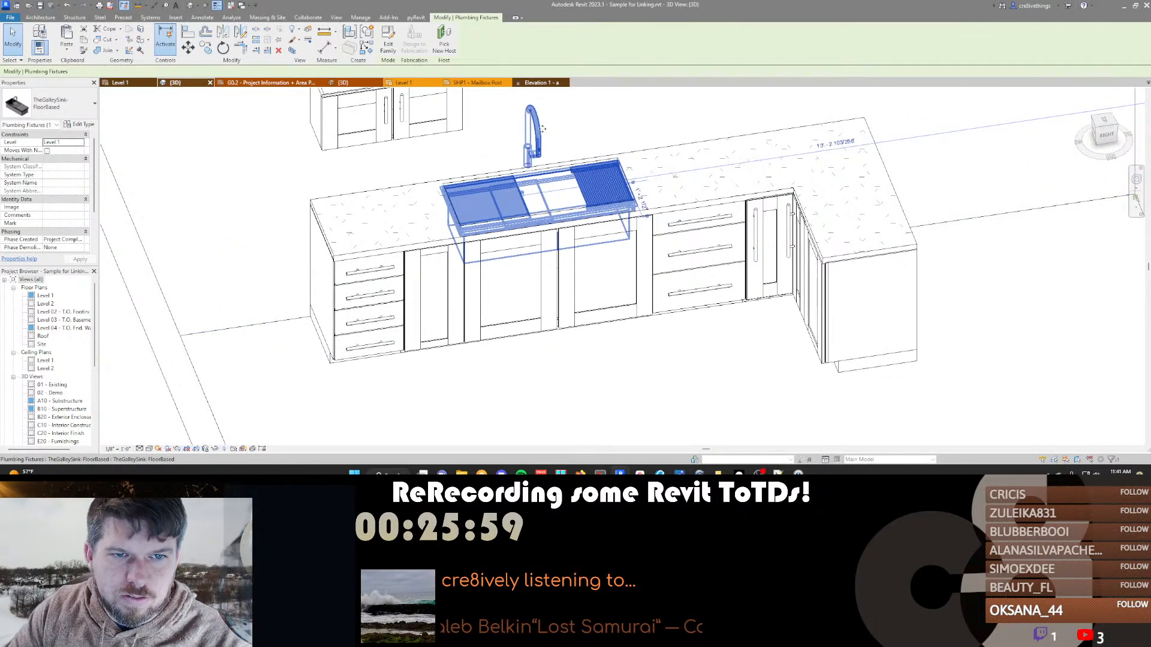
{"action": "left_click", "coordinate": [542, 129], "text": "ctrl"}
{"action": "key", "text": "Escape"}
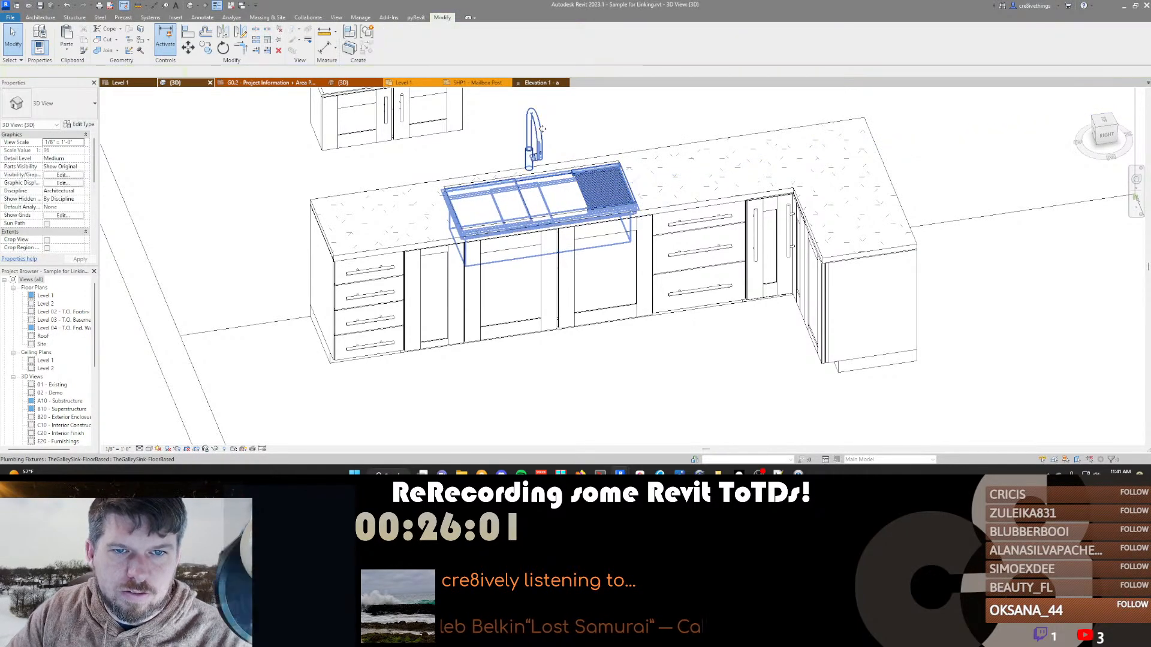
{"action": "scroll", "coordinate": [496, 425], "scroll_direction": "down", "scroll_amount": 3}
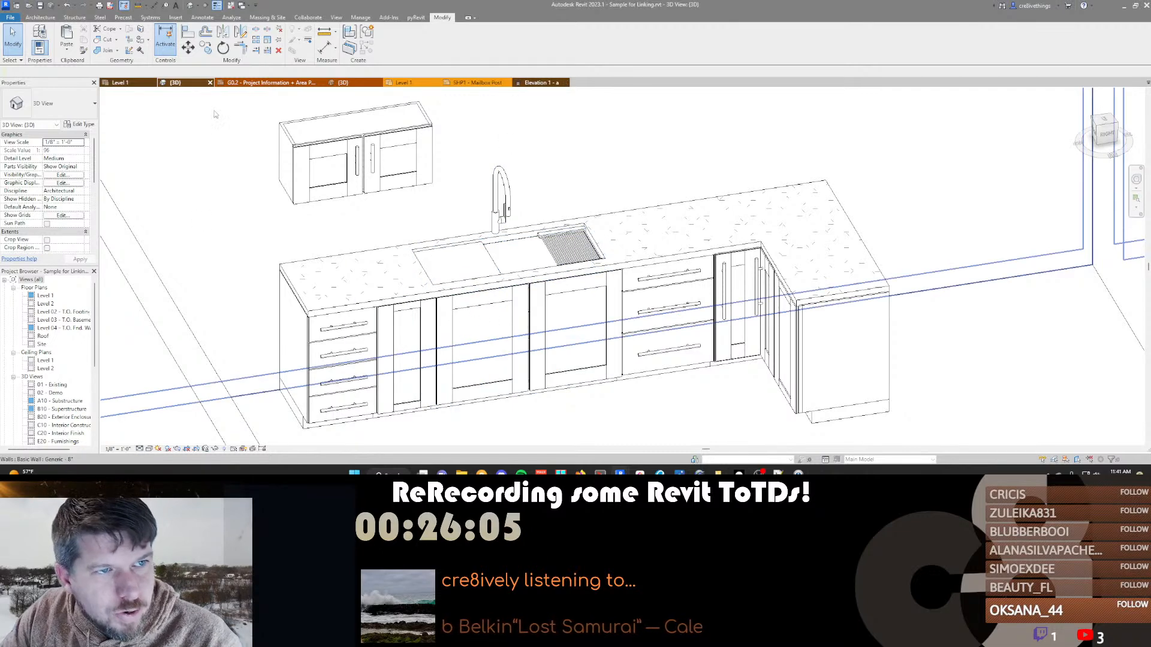
Cut a section across the counter just beyond the ribbed end of the sink in the Level 1 plan, and open its view
{"action": "left_click", "coordinate": [125, 83]}
{"action": "scroll", "coordinate": [575, 246], "scroll_direction": "up", "scroll_amount": 4}
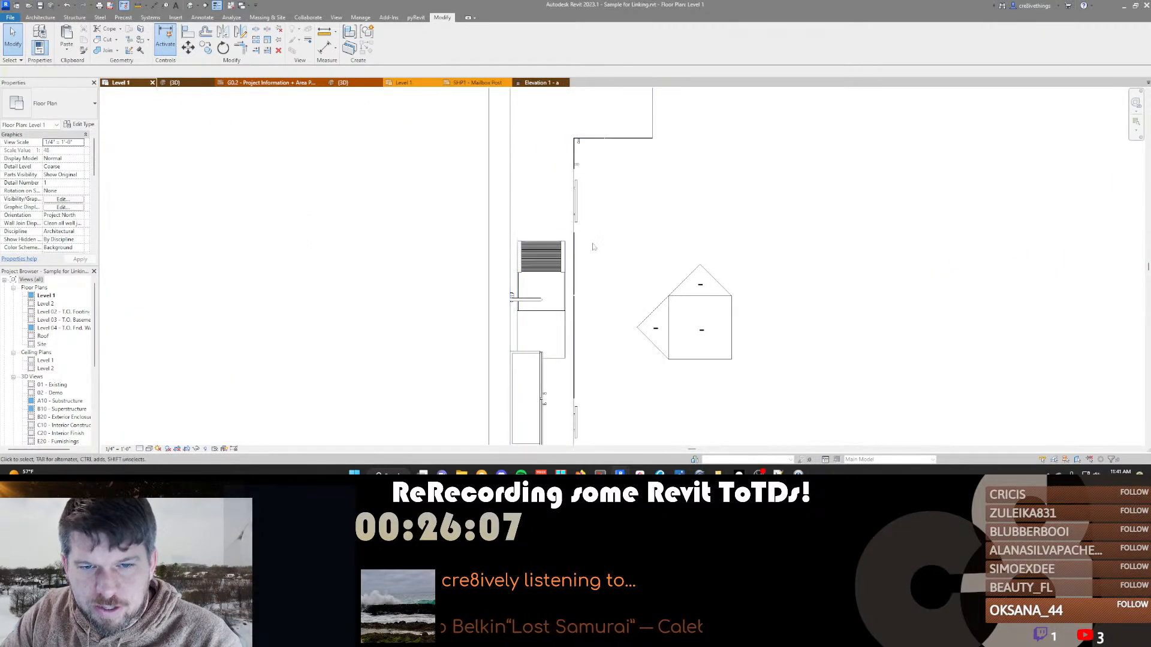
{"action": "key", "text": "s"}
{"action": "key", "text": "e"}
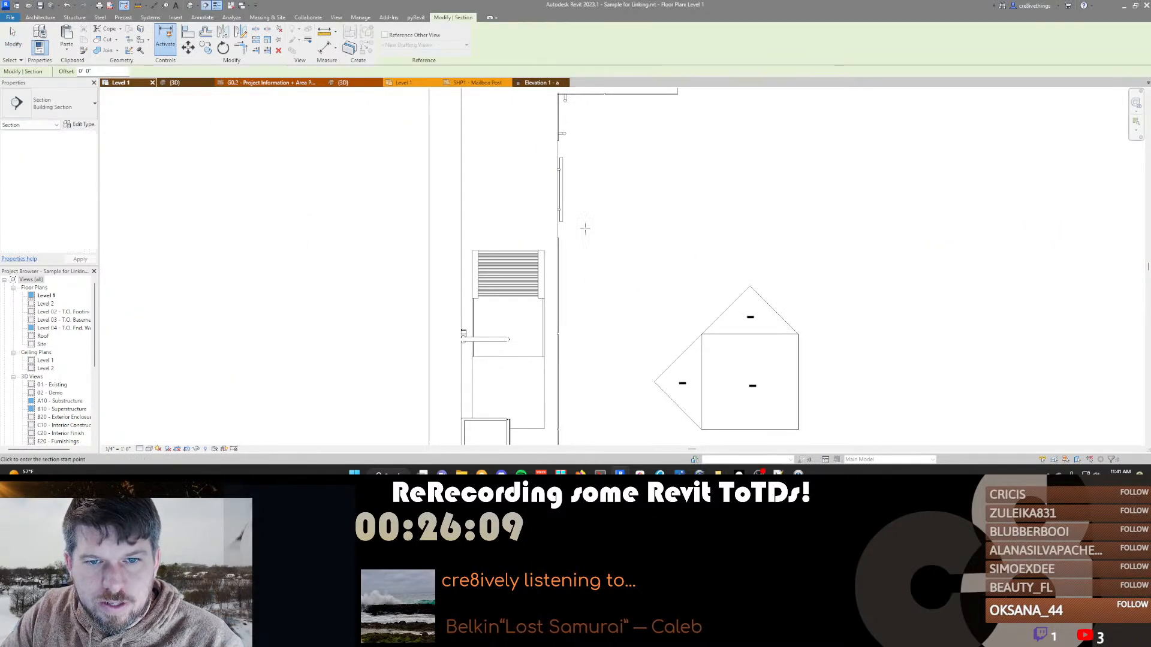
{"action": "key", "text": "Escape"}
{"action": "left_click", "coordinate": [445, 226]}
{"action": "left_click", "coordinate": [610, 227]}
{"action": "double_click", "coordinate": [434, 246]}
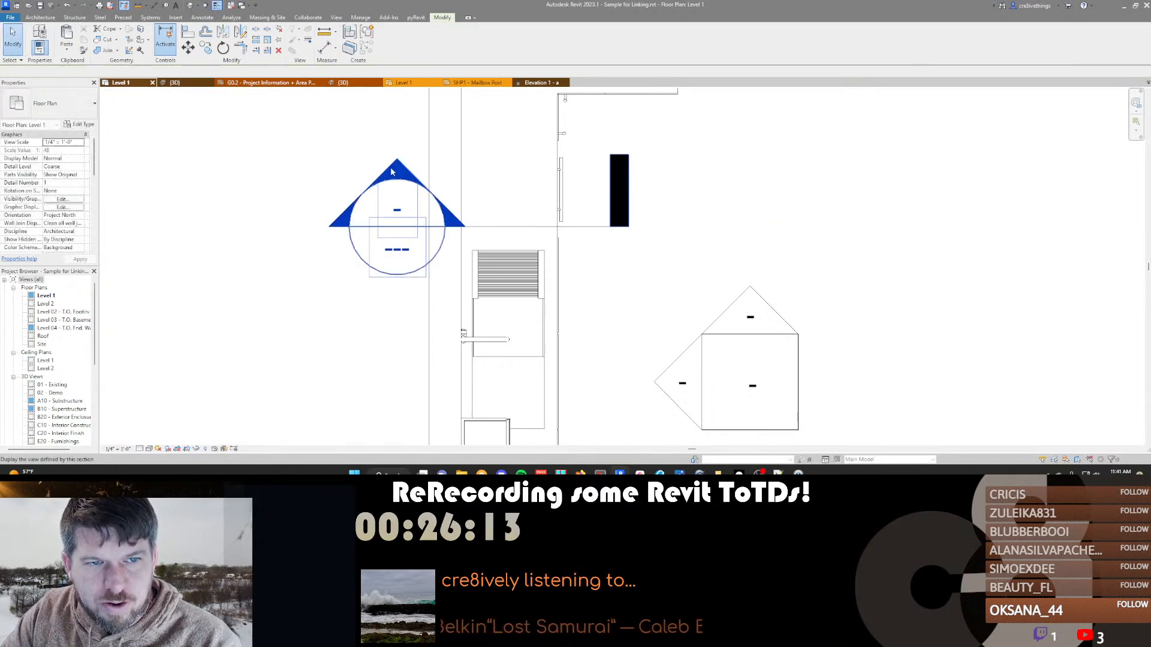
Shrink the section view's crop region from above and below so it frames only the base cabinets
{"action": "scroll", "coordinate": [625, 341], "scroll_direction": "up", "scroll_amount": 3}
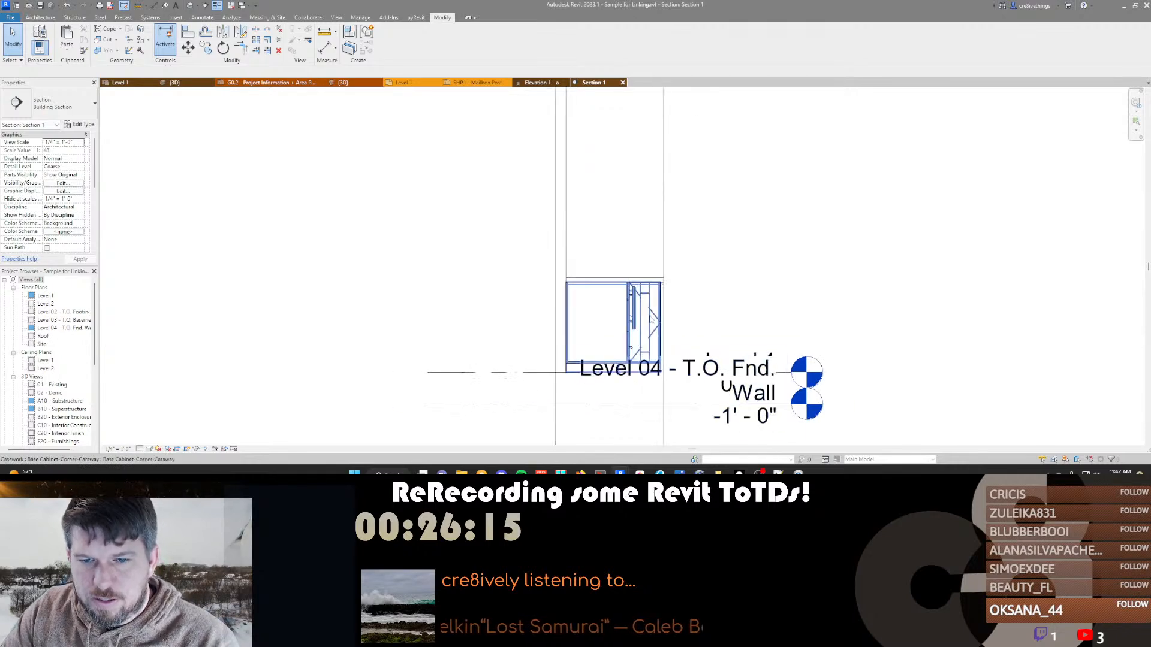
{"action": "scroll", "coordinate": [652, 225], "scroll_direction": "down", "scroll_amount": 4}
{"action": "left_click", "coordinate": [659, 199]}
{"action": "scroll", "coordinate": [622, 183], "scroll_direction": "down", "scroll_amount": 1}
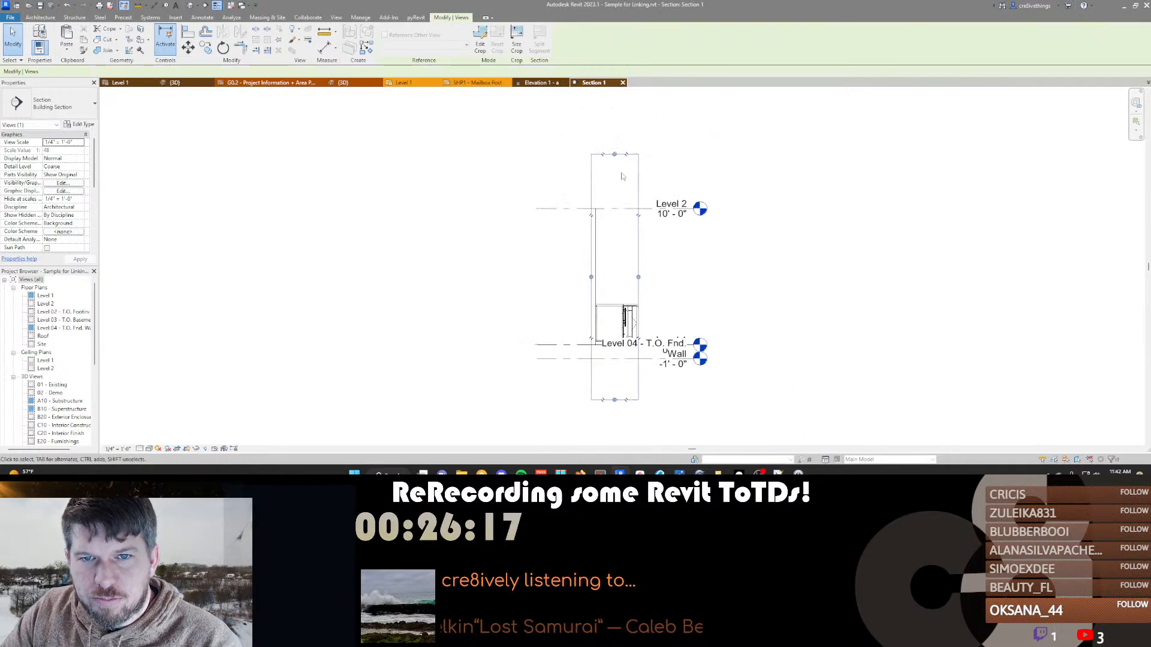
{"action": "left_click_drag", "start_coordinate": [614, 155], "coordinate": [615, 282]}
{"action": "left_click_drag", "start_coordinate": [614, 400], "coordinate": [552, 333]}
{"action": "key", "text": "Escape"}
Temporarily hide the Level 04 - T.O. Fnd. Wall level in the section
{"action": "left_click", "coordinate": [571, 360]}
{"action": "key", "text": "h"}
{"action": "key", "text": "h"}
{"action": "scroll", "coordinate": [605, 272], "scroll_direction": "up", "scroll_amount": 5}
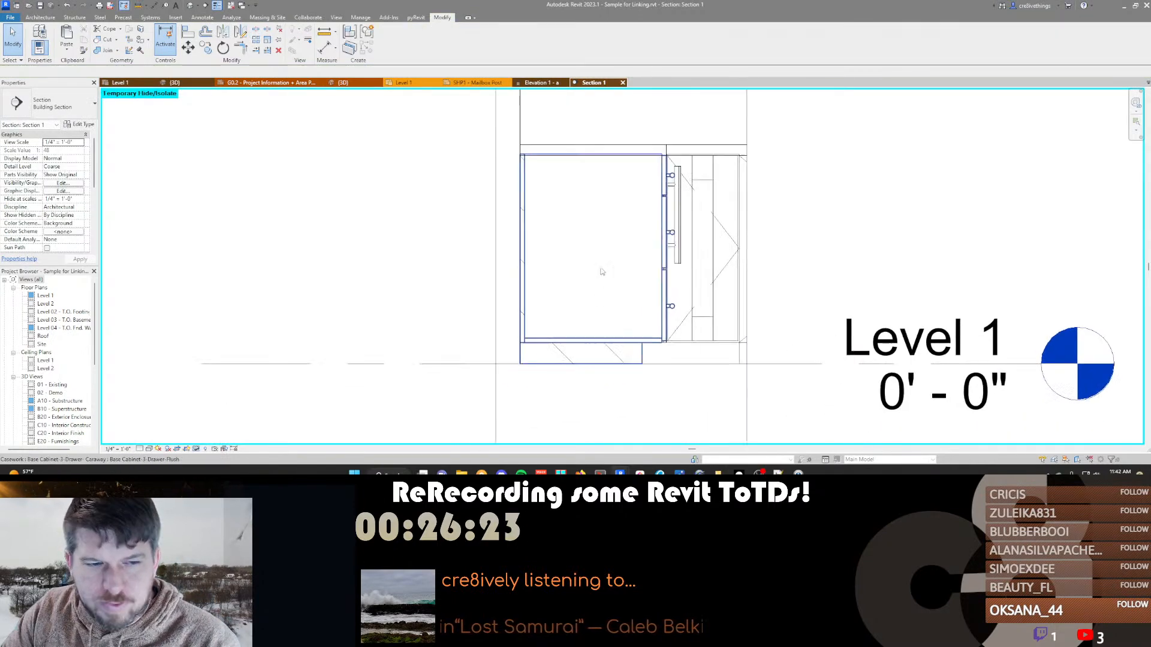
Set the section view's detail level to Fine
{"action": "left_click", "coordinate": [151, 439]}
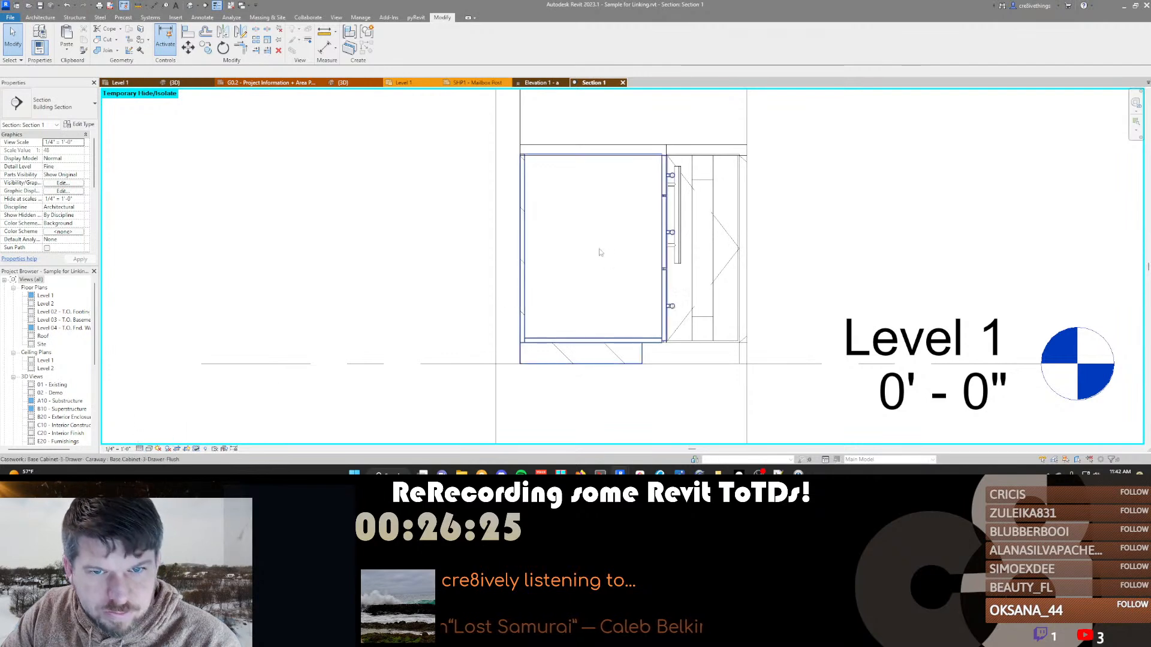
{"action": "scroll", "coordinate": [368, 372], "scroll_direction": "down", "scroll_amount": 1}
{"action": "scroll", "coordinate": [588, 309], "scroll_direction": "up", "scroll_amount": 2}
{"action": "scroll", "coordinate": [556, 307], "scroll_direction": "down", "scroll_amount": 2}
{"action": "scroll", "coordinate": [556, 307], "scroll_direction": "down", "scroll_amount": 1}
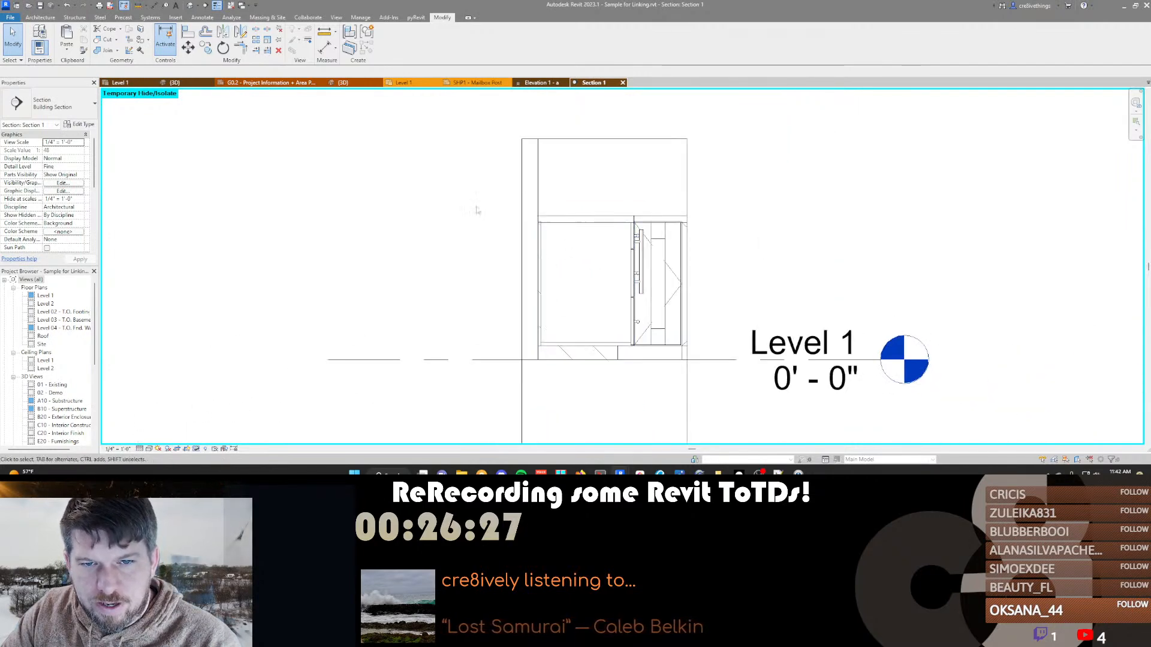
Start placing a detail component and browse for a family to load in the Detail Components folder of revitLibrary
{"action": "scroll", "coordinate": [622, 358], "scroll_direction": "up", "scroll_amount": 1}
{"action": "middle_click_drag", "start_coordinate": [622, 357], "coordinate": [643, 338]}
{"action": "scroll", "coordinate": [600, 340], "scroll_direction": "up", "scroll_amount": 3}
{"action": "key", "text": "d"}
{"action": "key", "text": "c"}
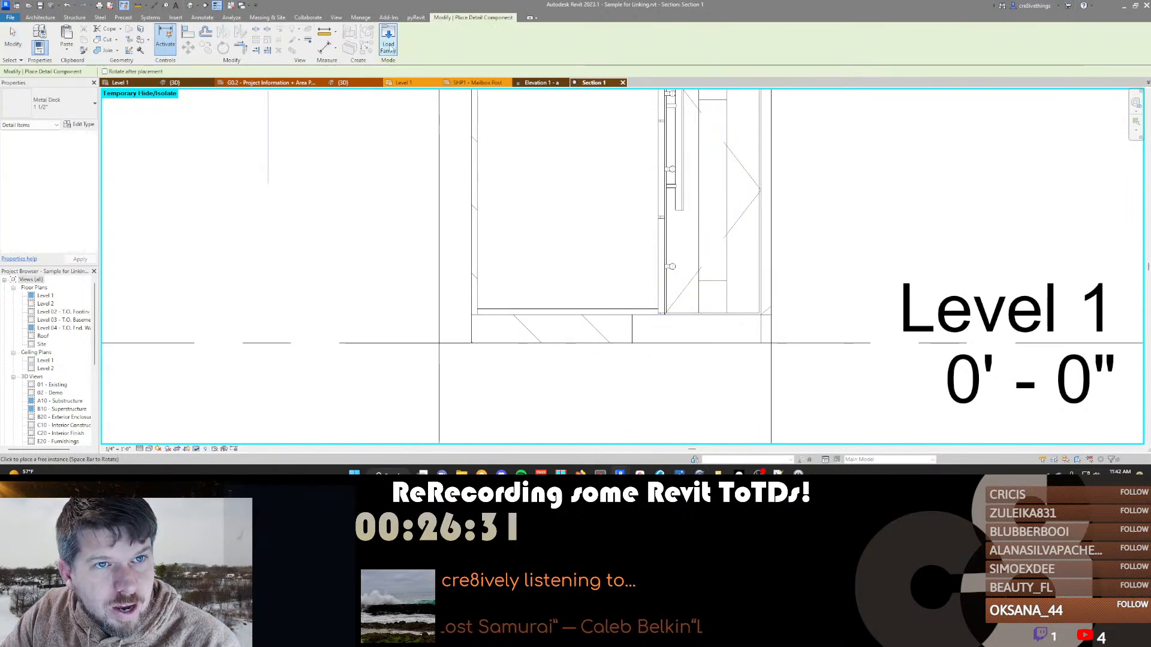
{"action": "scroll", "coordinate": [257, 278], "scroll_direction": "down", "scroll_amount": 3}
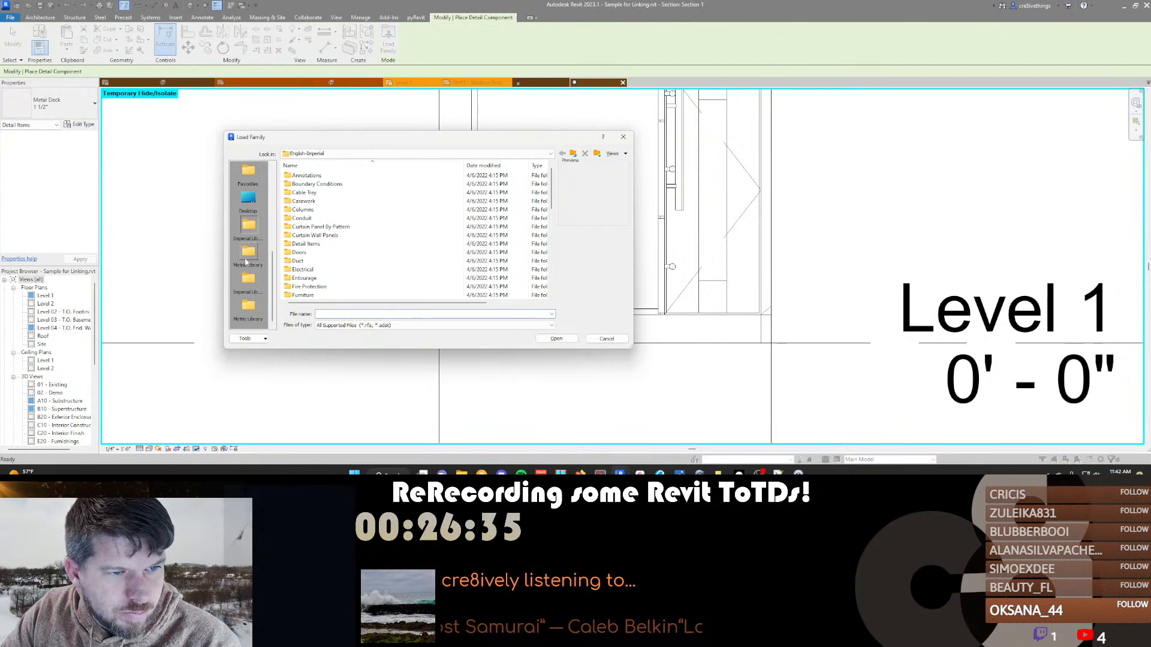
{"action": "left_click", "coordinate": [314, 211]}
{"action": "left_click", "coordinate": [307, 244]}
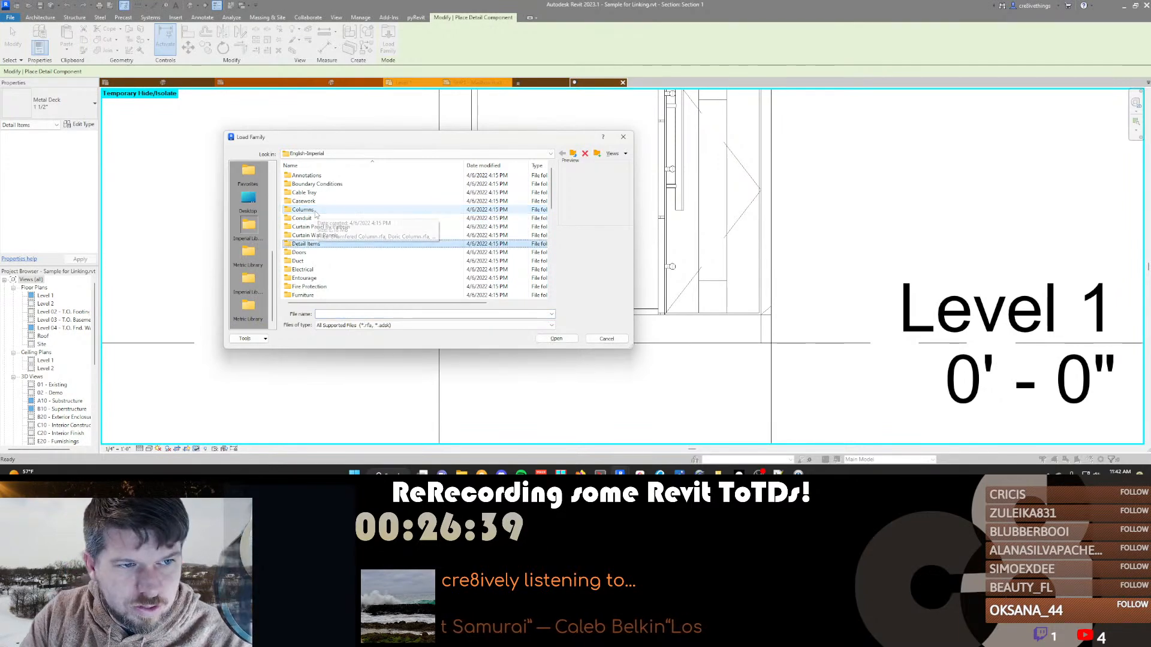
{"action": "scroll", "coordinate": [242, 267], "scroll_direction": "up", "scroll_amount": 3}
{"action": "left_click", "coordinate": [246, 231]}
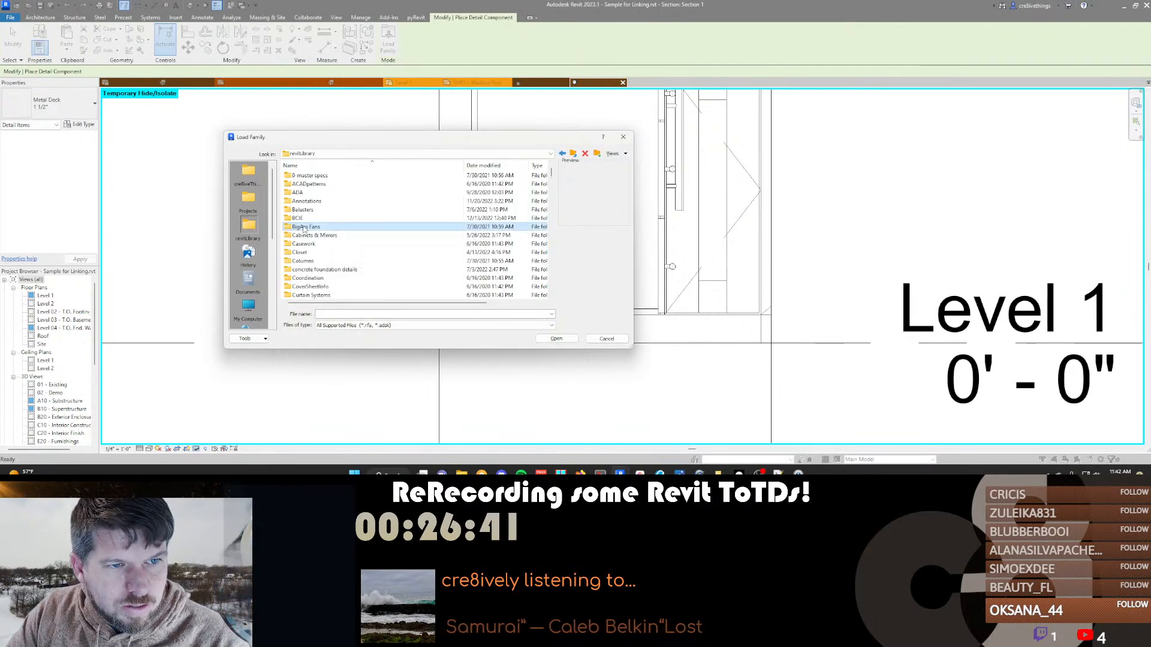
{"action": "left_click", "coordinate": [331, 201]}
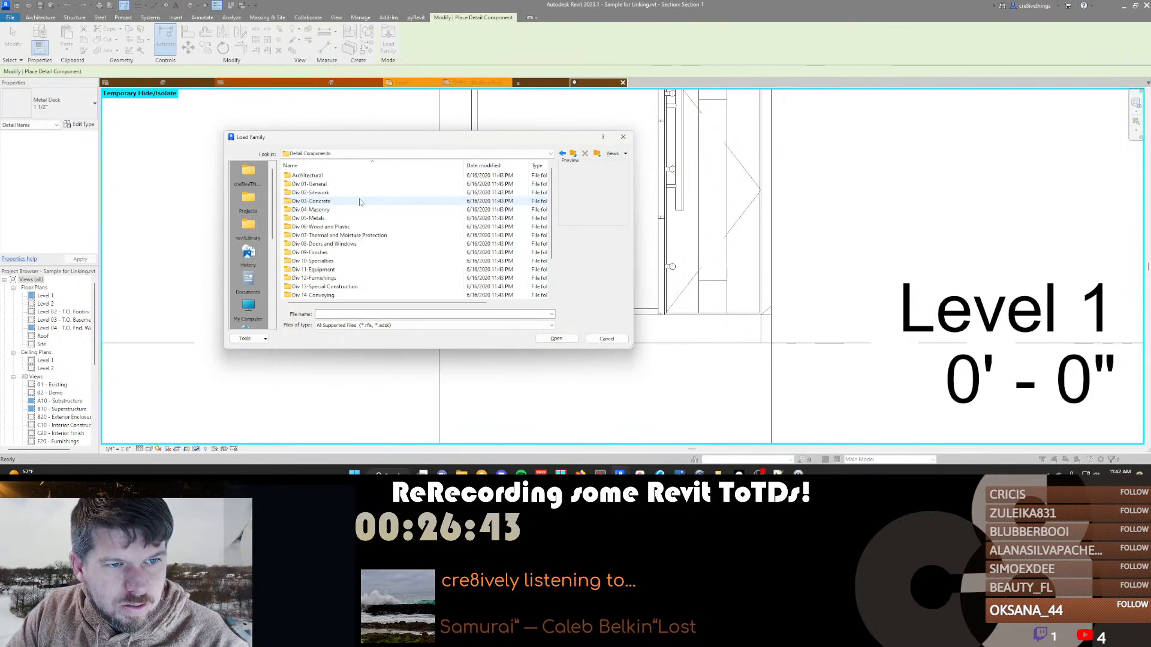
Open the Nominal Cut Lumber-Section family from the Wood Framing folder under Div 06-Wood and Plastic, Rough Carpentry
{"action": "scroll", "coordinate": [344, 268], "scroll_direction": "down", "scroll_amount": 2}
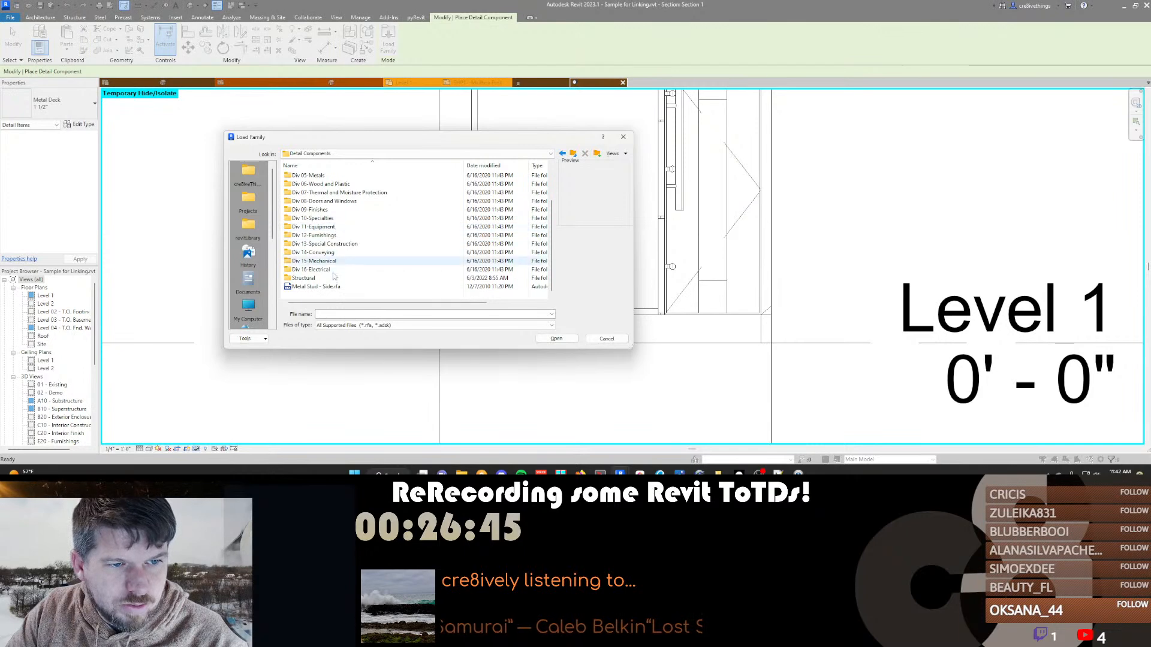
{"action": "scroll", "coordinate": [342, 195], "scroll_direction": "up", "scroll_amount": 2}
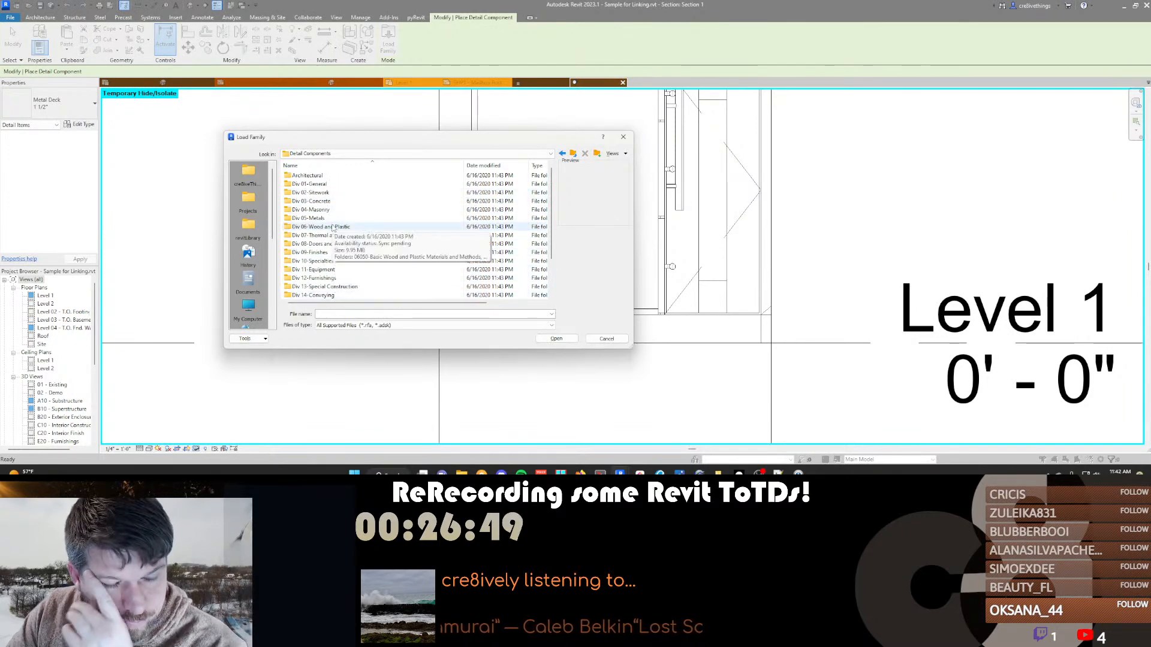
{"action": "double_click", "coordinate": [332, 227]}
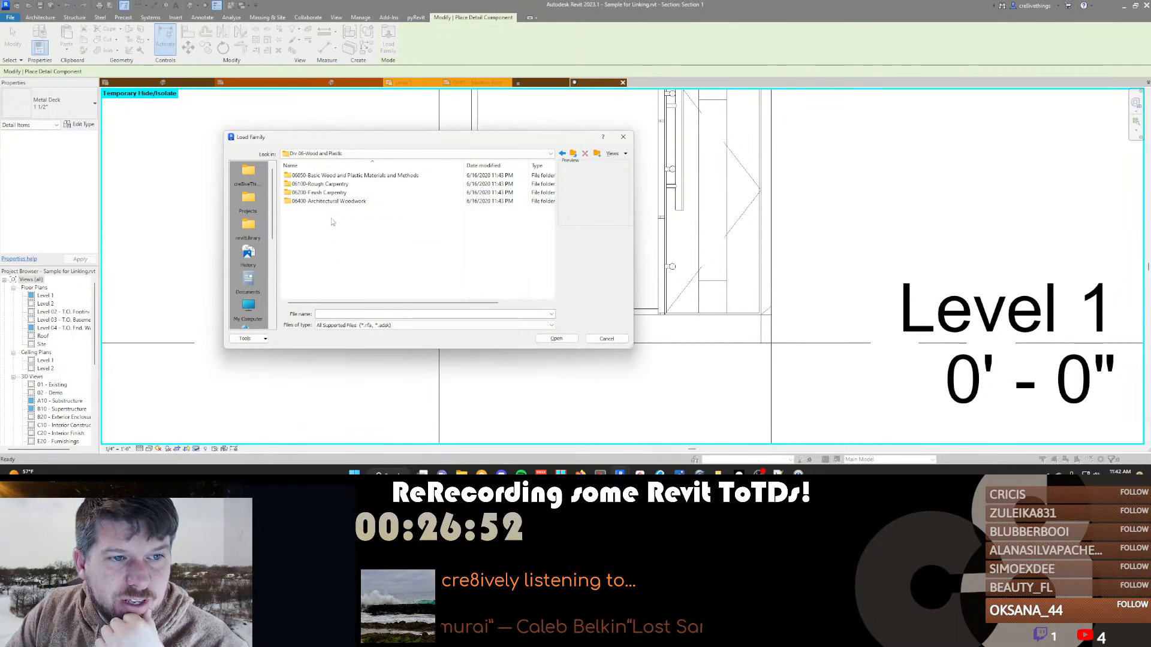
{"action": "double_click", "coordinate": [331, 185]}
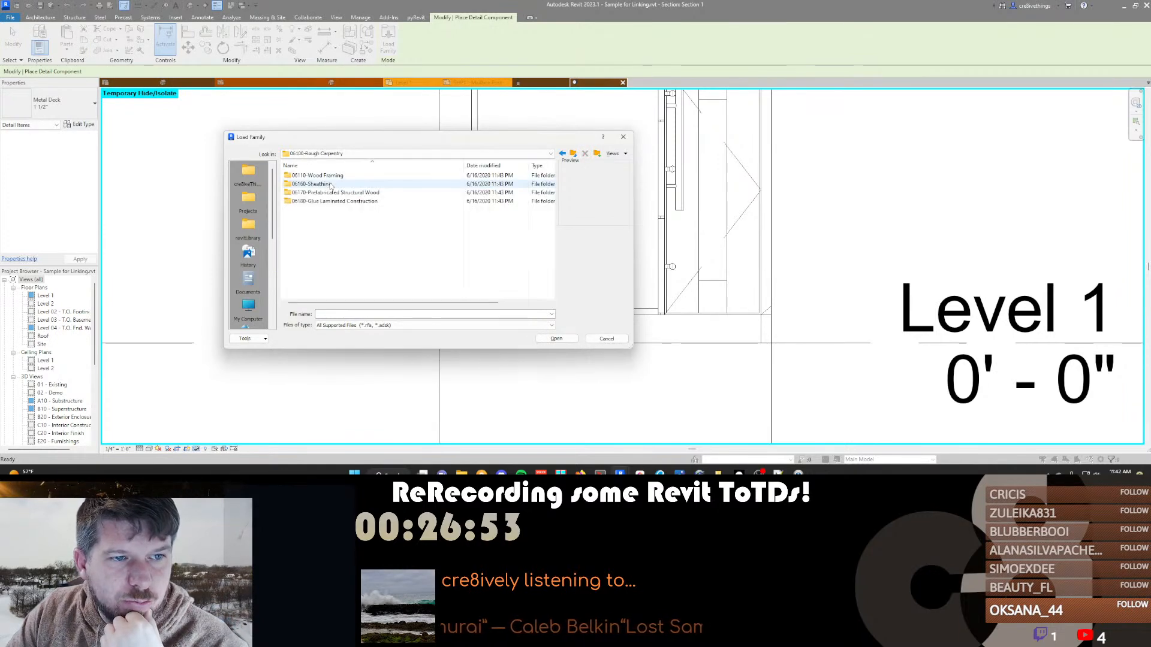
{"action": "double_click", "coordinate": [317, 176]}
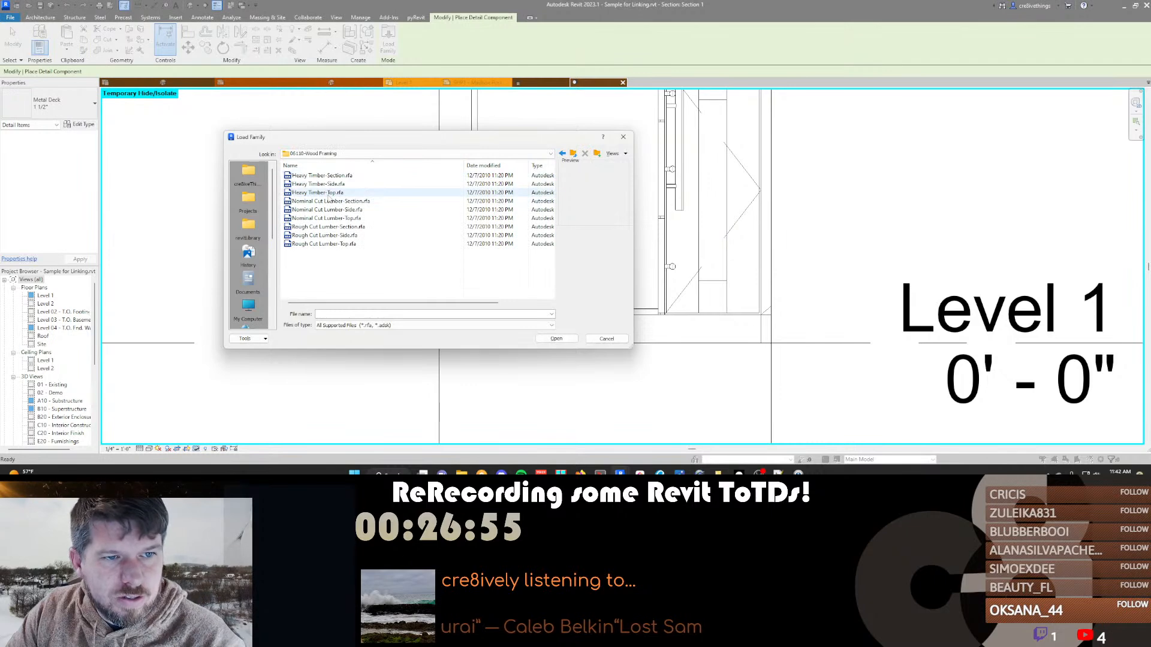
{"action": "left_click", "coordinate": [330, 201]}
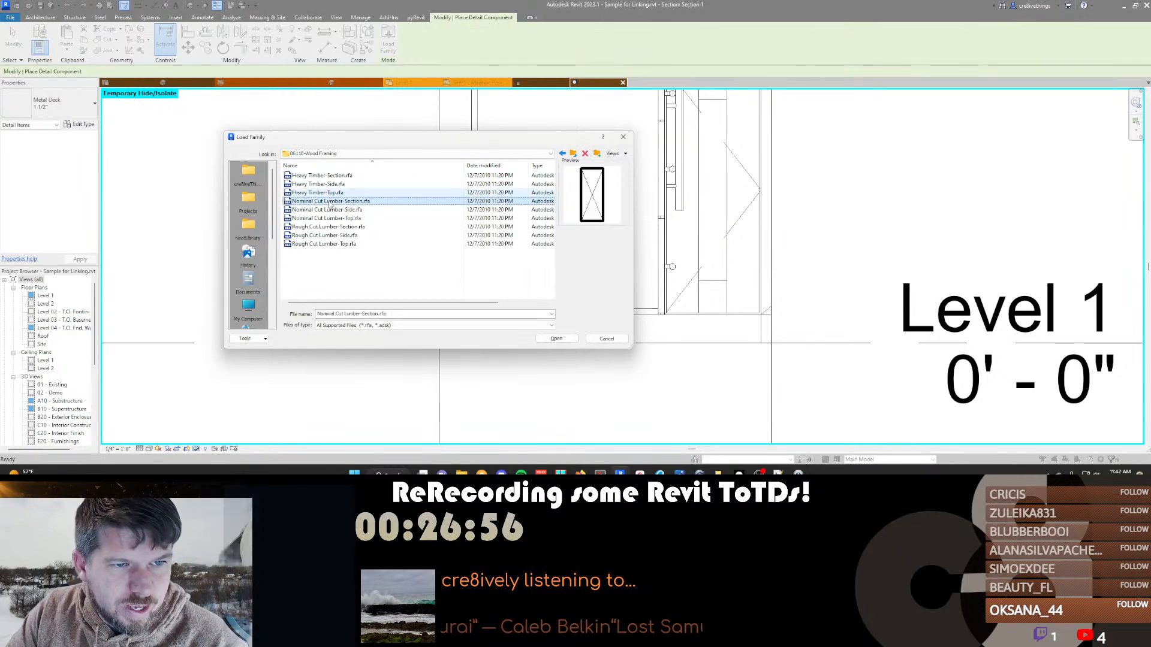
{"action": "left_click", "coordinate": [561, 339]}
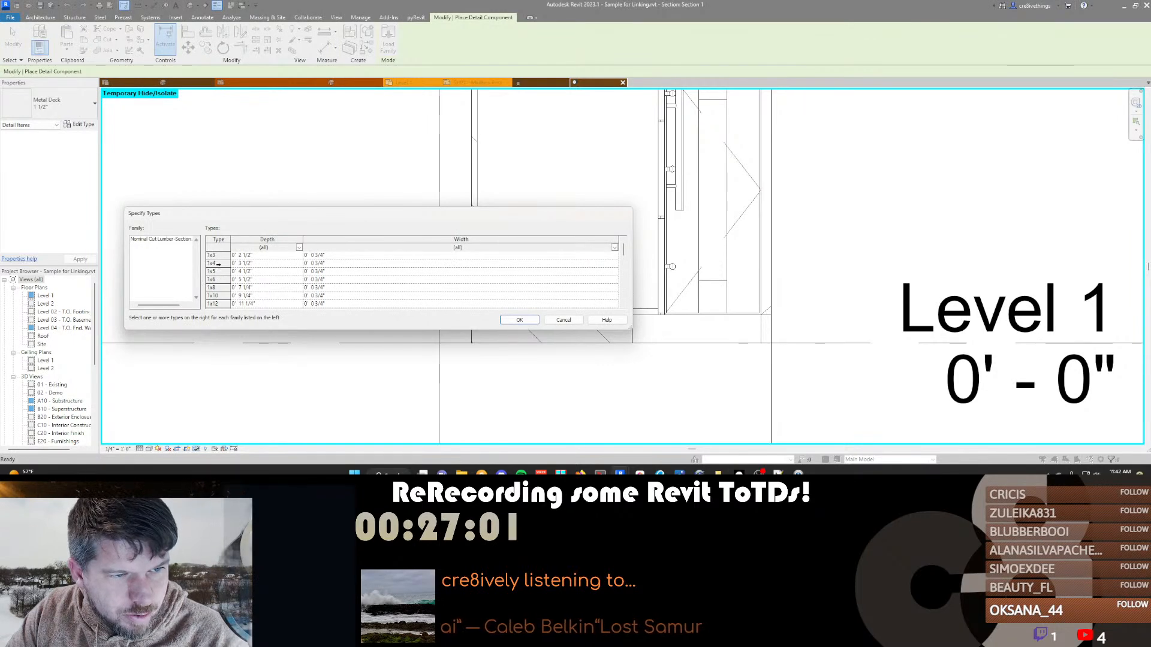
Load the 1x4 and 2x4 types of the lumber section family
{"action": "left_click", "coordinate": [218, 264]}
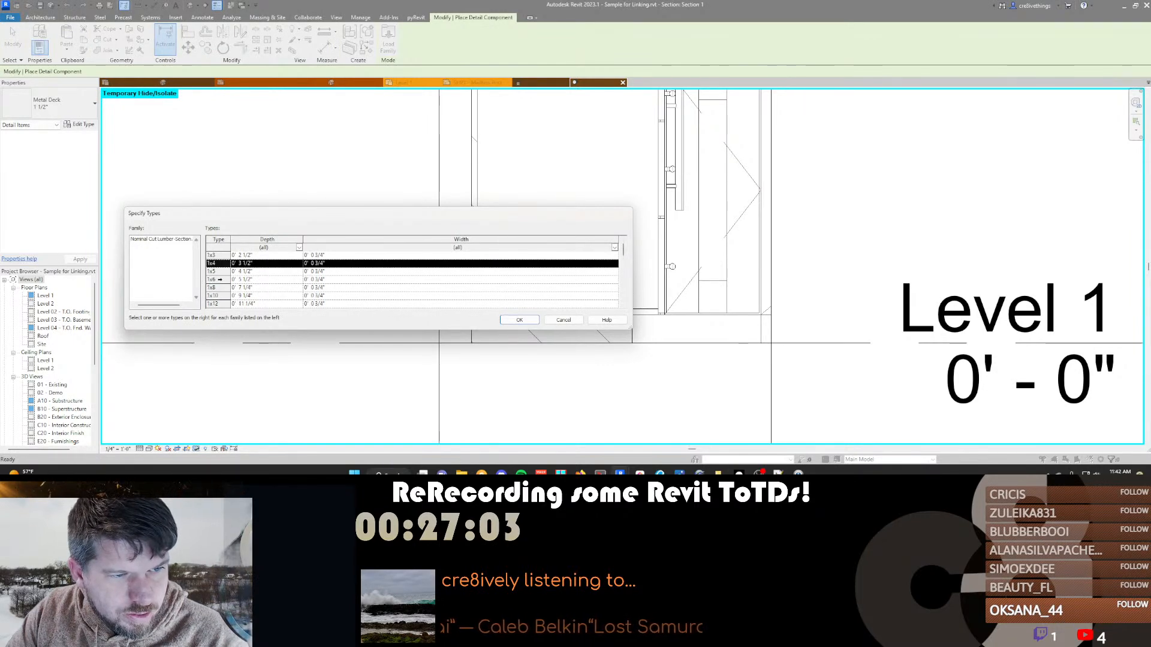
{"action": "scroll", "coordinate": [223, 295], "scroll_direction": "down", "scroll_amount": 2}
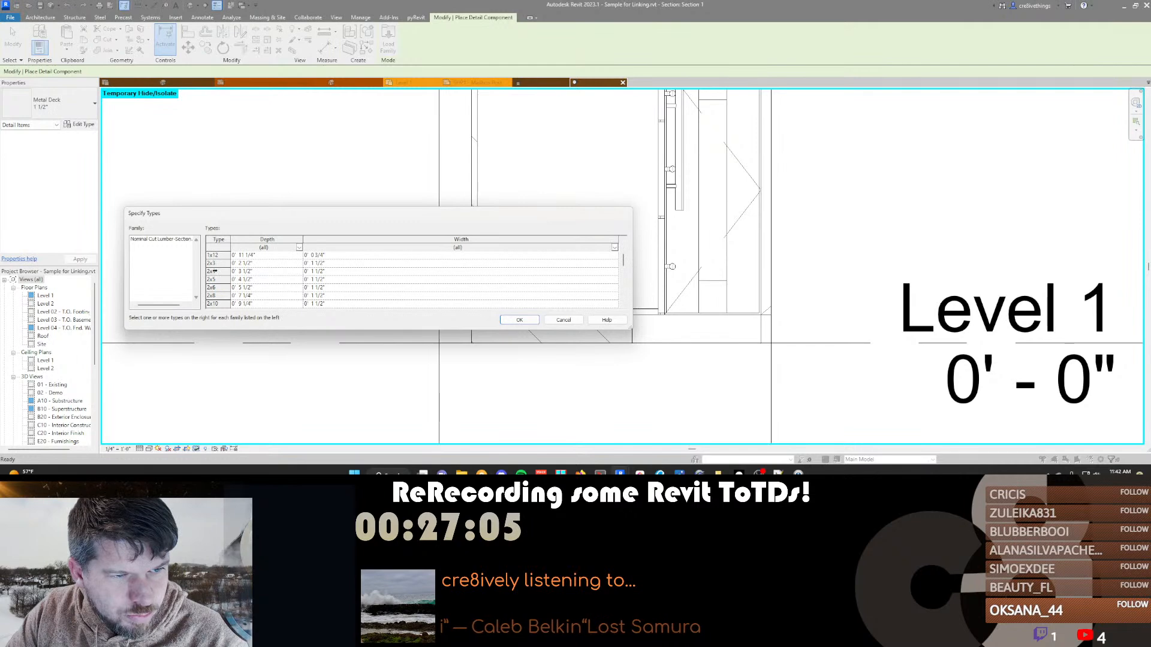
{"action": "left_click", "coordinate": [214, 271]}
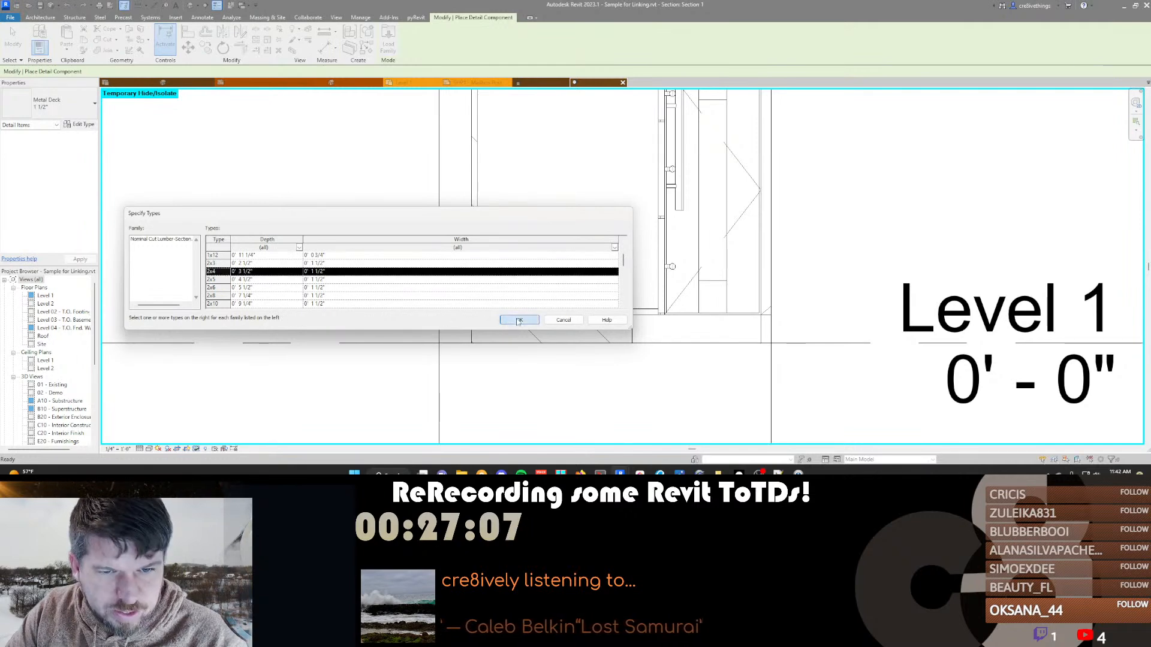
{"action": "left_click", "coordinate": [519, 321]}
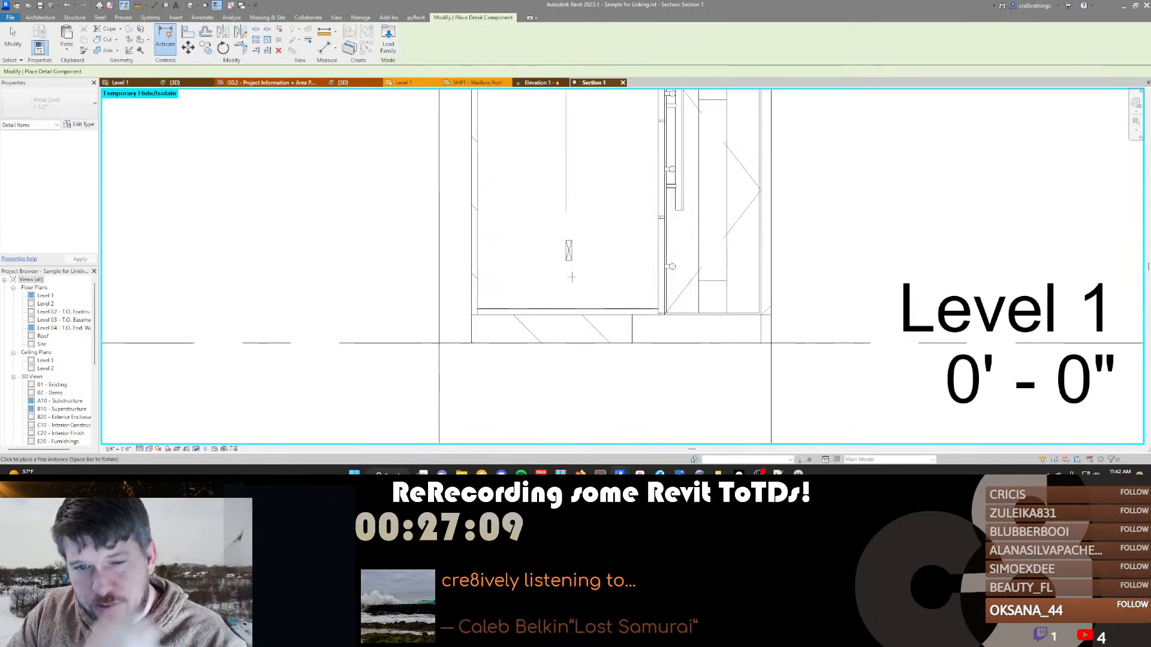
Place an upright 2x4 lumber section at the back of the cabinet's toe-kick base, resting on Level 1 against the wall
{"action": "left_click", "coordinate": [10, 111]}
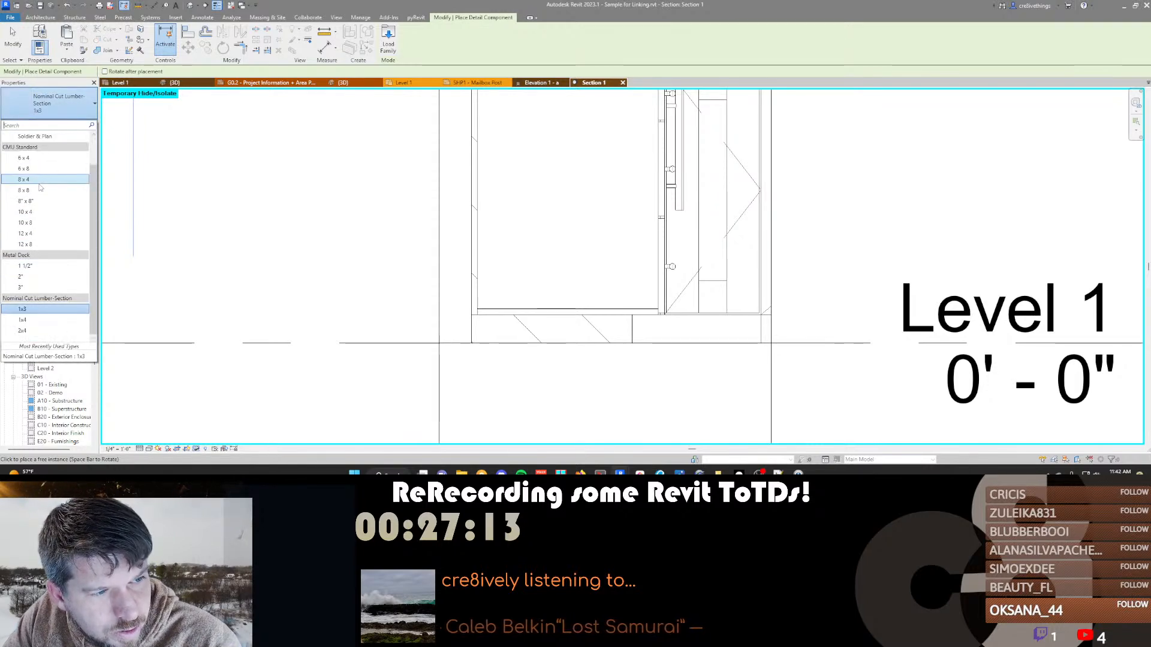
{"action": "left_click", "coordinate": [52, 331]}
{"action": "scroll", "coordinate": [508, 236], "scroll_direction": "up", "scroll_amount": 3}
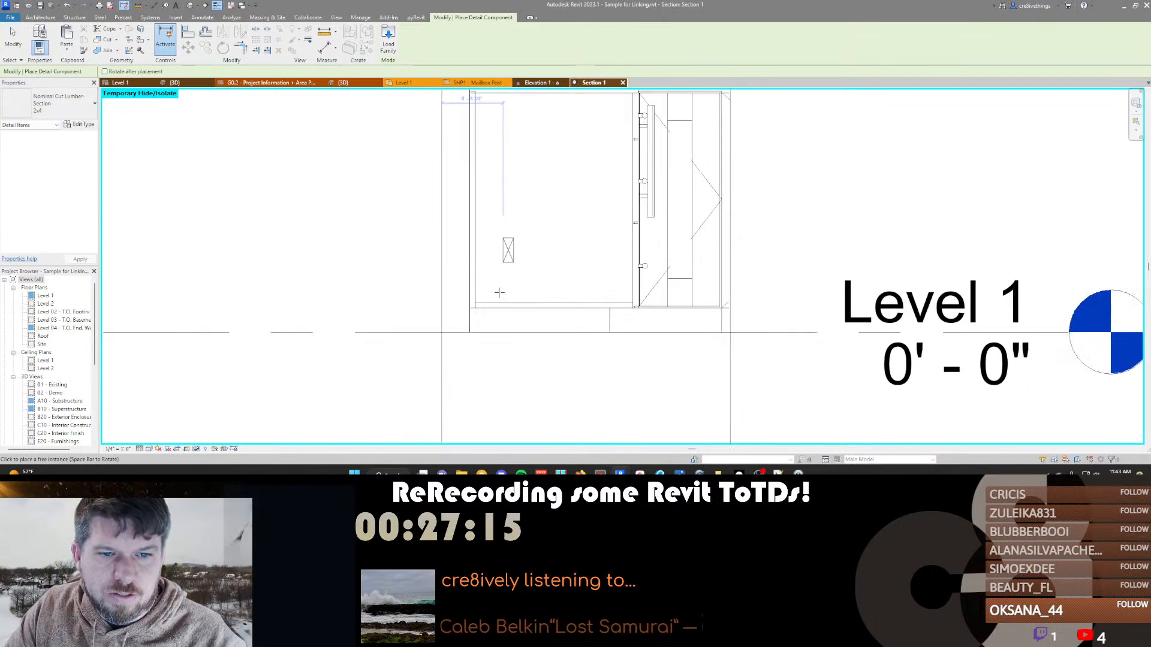
{"action": "scroll", "coordinate": [477, 326], "scroll_direction": "down", "scroll_amount": 1}
{"action": "left_click", "coordinate": [462, 331]}
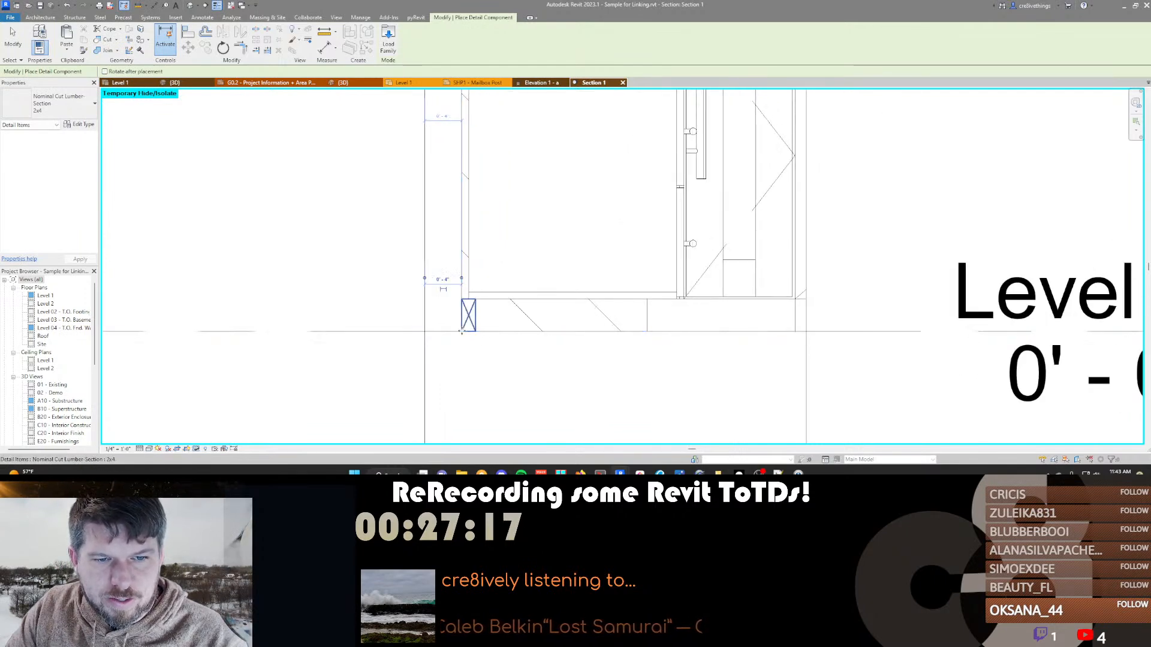
Place 2x4 lumber sections at the front of the toe-kick base and near the upper and lower ends of the cabinet's back
{"action": "left_click", "coordinate": [642, 300]}
{"action": "middle_click_drag", "start_coordinate": [585, 215], "coordinate": [582, 296]}
{"action": "scroll", "coordinate": [580, 296], "scroll_direction": "down", "scroll_amount": 3}
{"action": "middle_click_drag", "start_coordinate": [511, 183], "coordinate": [518, 215]}
{"action": "scroll", "coordinate": [518, 215], "scroll_direction": "up", "scroll_amount": 3}
{"action": "left_click", "coordinate": [517, 214]}
{"action": "middle_click_drag", "start_coordinate": [538, 268], "coordinate": [565, 212]}
{"action": "scroll", "coordinate": [565, 214], "scroll_direction": "down", "scroll_amount": 2}
{"action": "scroll", "coordinate": [569, 261], "scroll_direction": "up", "scroll_amount": 1}
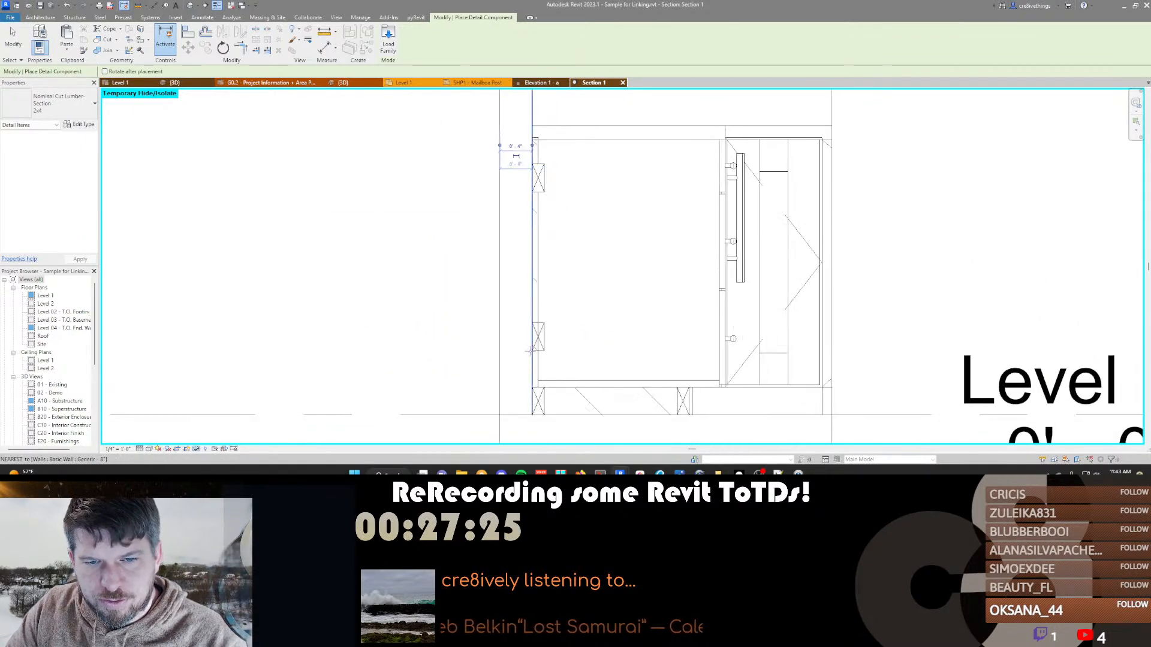
{"action": "left_click", "coordinate": [531, 351]}
{"action": "middle_click_drag", "start_coordinate": [631, 349], "coordinate": [594, 295]}
Dimension the base cabinet's depth from the wall face to its front, placing the dimension below Level 1
{"action": "key", "text": "d"}
{"action": "key", "text": "i"}
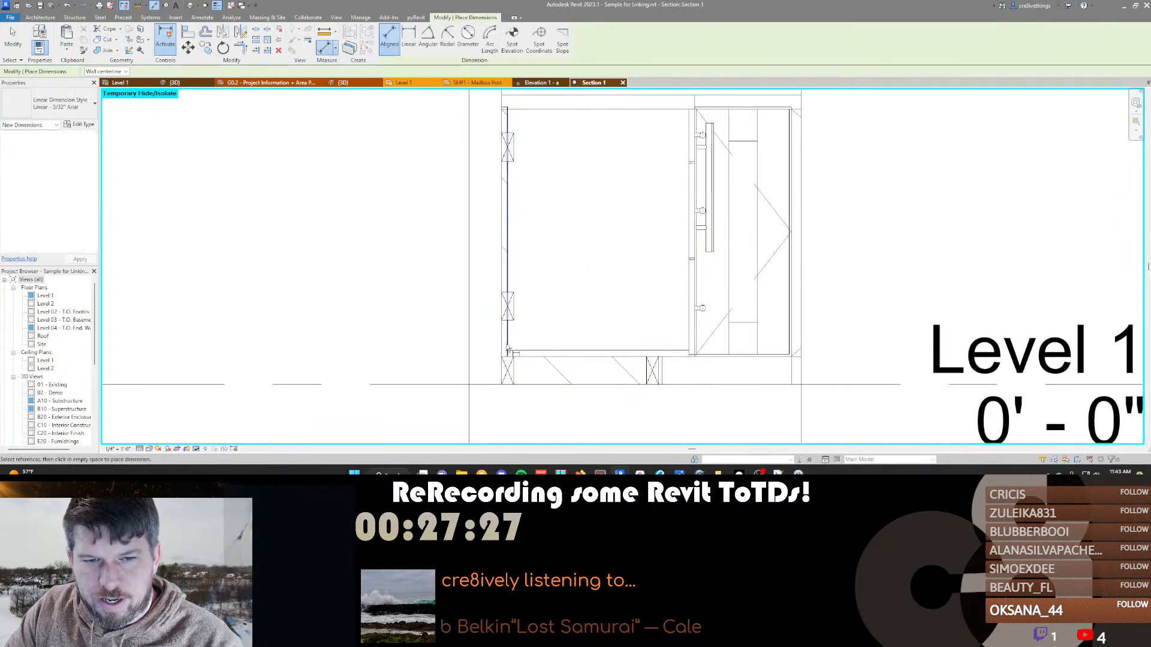
{"action": "left_click", "coordinate": [695, 336]}
{"action": "middle_click_drag", "start_coordinate": [658, 280], "coordinate": [601, 209]}
{"action": "scroll", "coordinate": [601, 210], "scroll_direction": "down", "scroll_amount": 1}
{"action": "left_click", "coordinate": [627, 368]}
{"action": "middle_click_drag", "start_coordinate": [655, 324], "coordinate": [606, 340]}
{"action": "scroll", "coordinate": [604, 336], "scroll_direction": "down", "scroll_amount": 3}
{"action": "key", "text": "Escape"}
{"action": "key", "text": "Escape"}
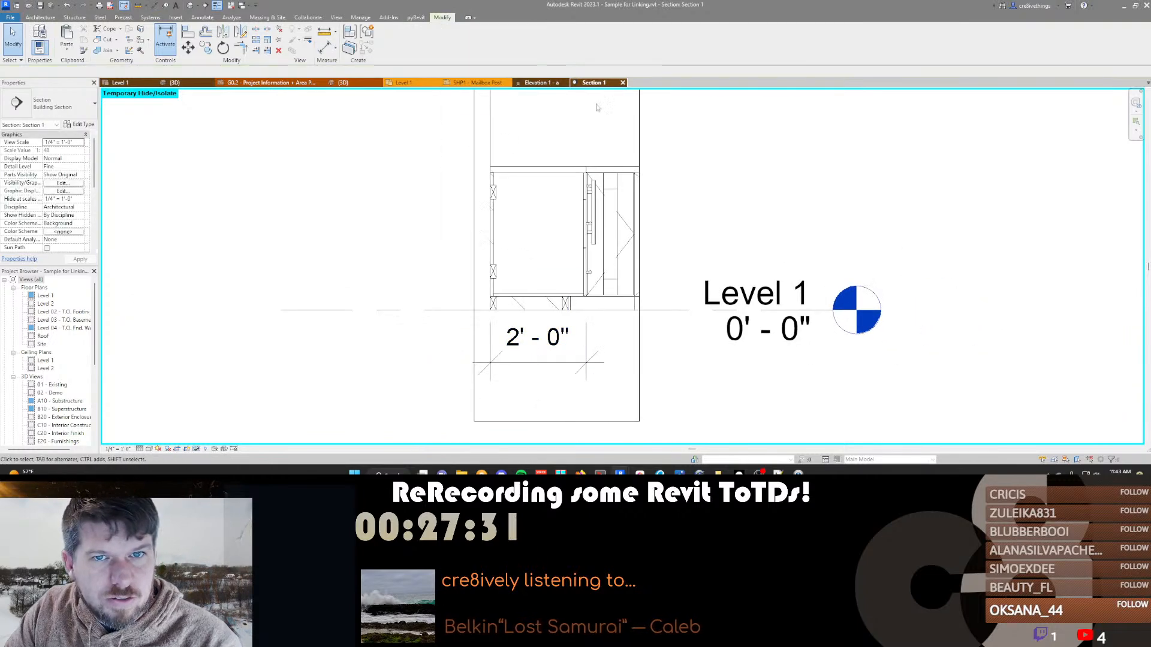
Move the section line in the Level 1 plan so it cuts the drawer base cabinet, and return to Section 1
{"action": "left_click", "coordinate": [123, 83]}
{"action": "left_click", "coordinate": [516, 227]}
{"action": "scroll", "coordinate": [515, 231], "scroll_direction": "down", "scroll_amount": 2}
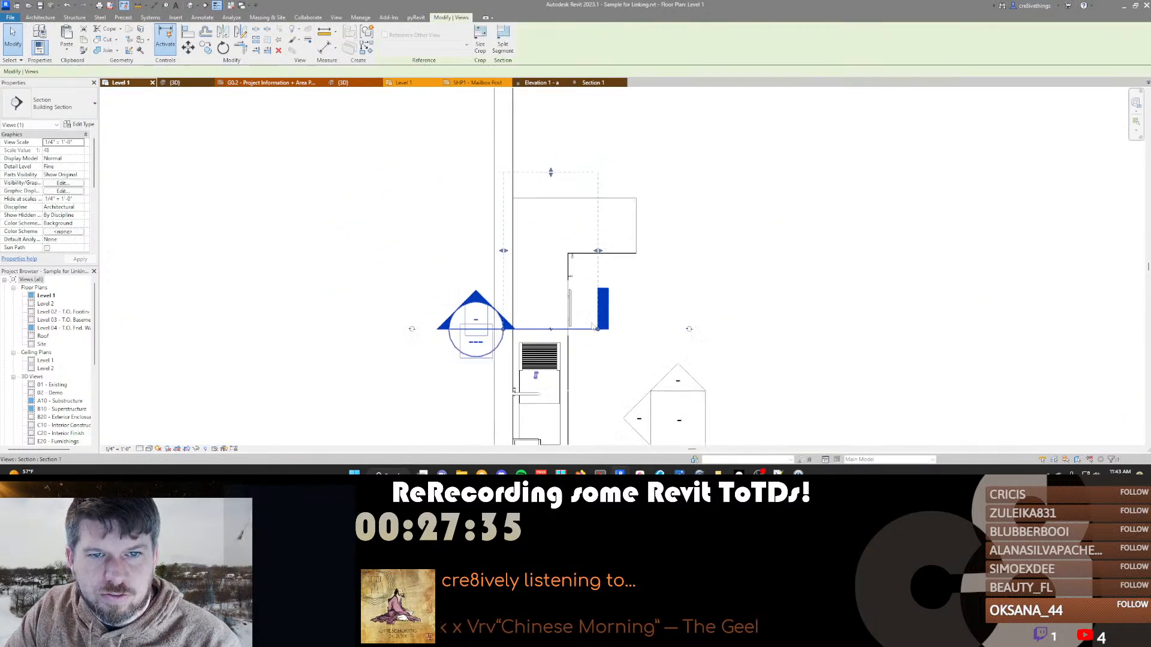
{"action": "left_click_drag", "start_coordinate": [568, 283], "coordinate": [559, 326]}
{"action": "left_click", "coordinate": [587, 82]}
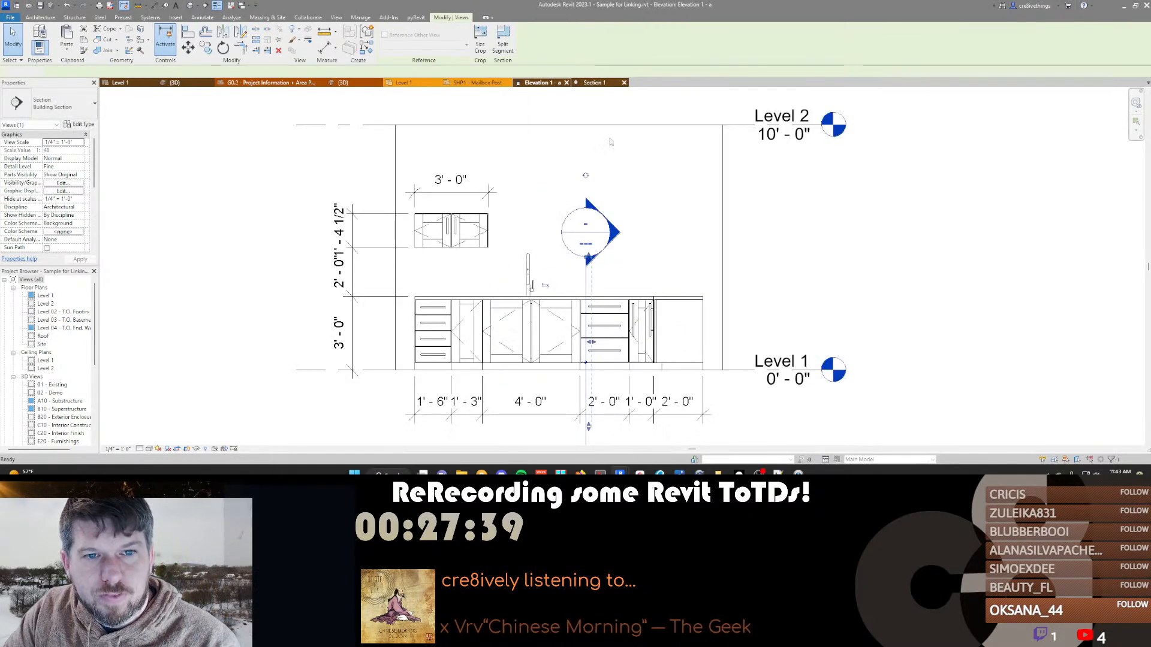
{"action": "scroll", "coordinate": [516, 276], "scroll_direction": "up", "scroll_amount": 4}
{"action": "middle_click_drag", "start_coordinate": [509, 264], "coordinate": [518, 276]}
{"action": "scroll", "coordinate": [518, 277], "scroll_direction": "up", "scroll_amount": 2}
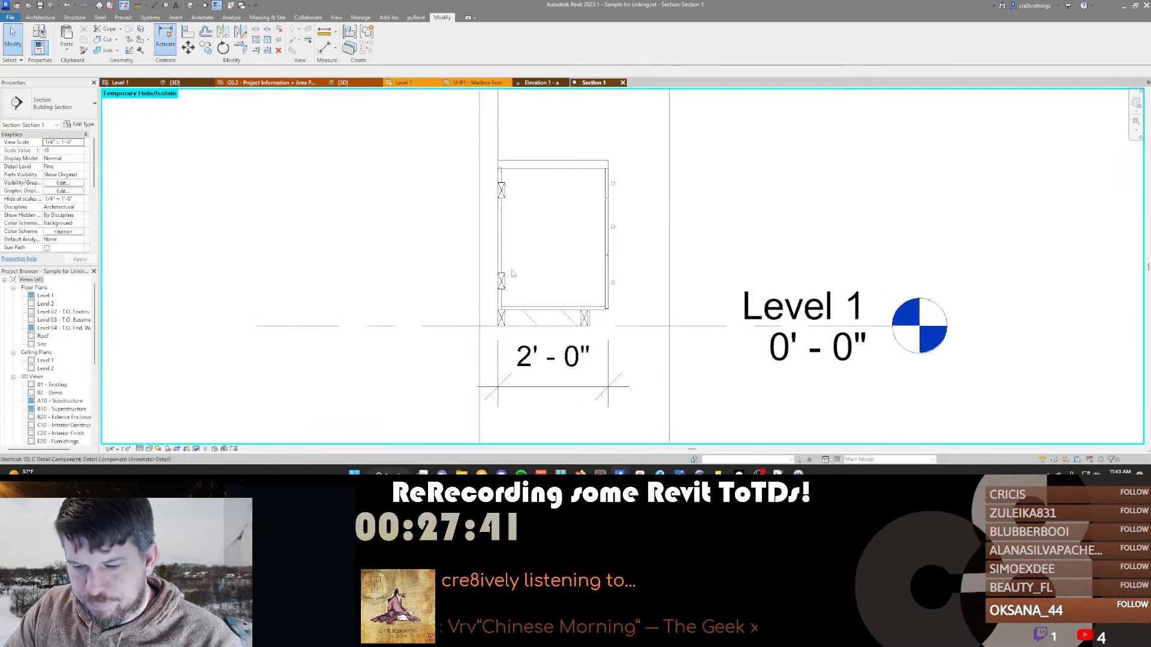
Add a vertical dimension string beside the cabinet from Level 1 through the cabinet's underside and top to the countertop surface
{"action": "key", "text": "d"}
{"action": "key", "text": "i"}
{"action": "scroll", "coordinate": [477, 340], "scroll_direction": "up", "scroll_amount": 1}
{"action": "left_click", "coordinate": [456, 345]}
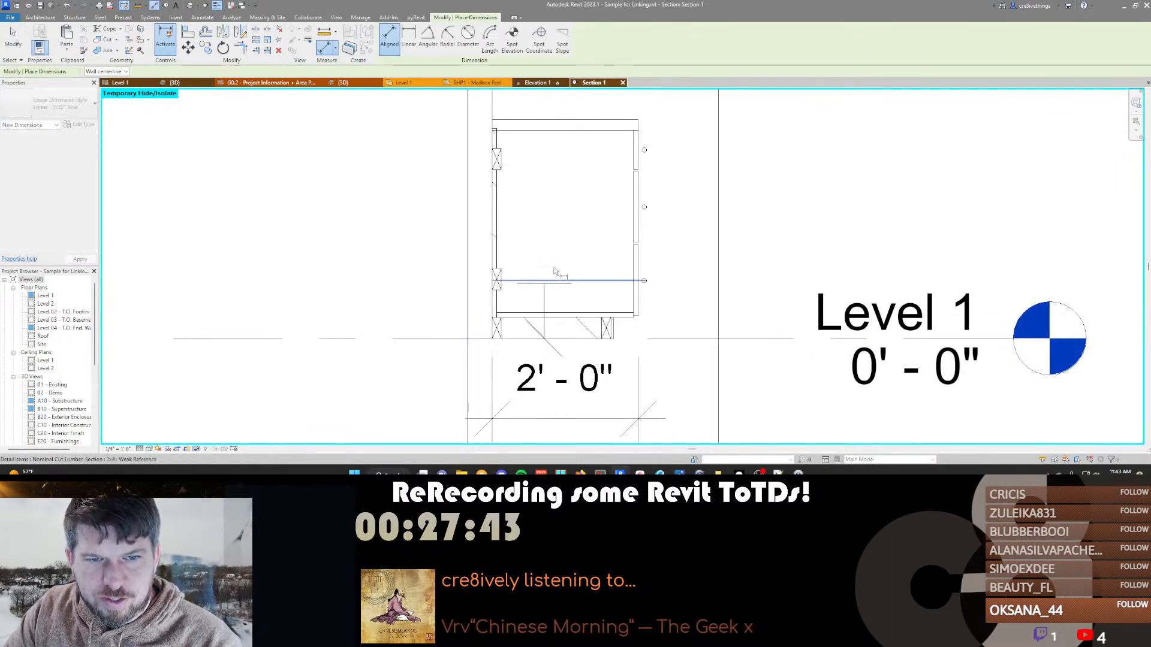
{"action": "left_click", "coordinate": [557, 318]}
{"action": "middle_click_drag", "start_coordinate": [581, 244], "coordinate": [482, 276]}
{"action": "scroll", "coordinate": [483, 273], "scroll_direction": "down", "scroll_amount": 4}
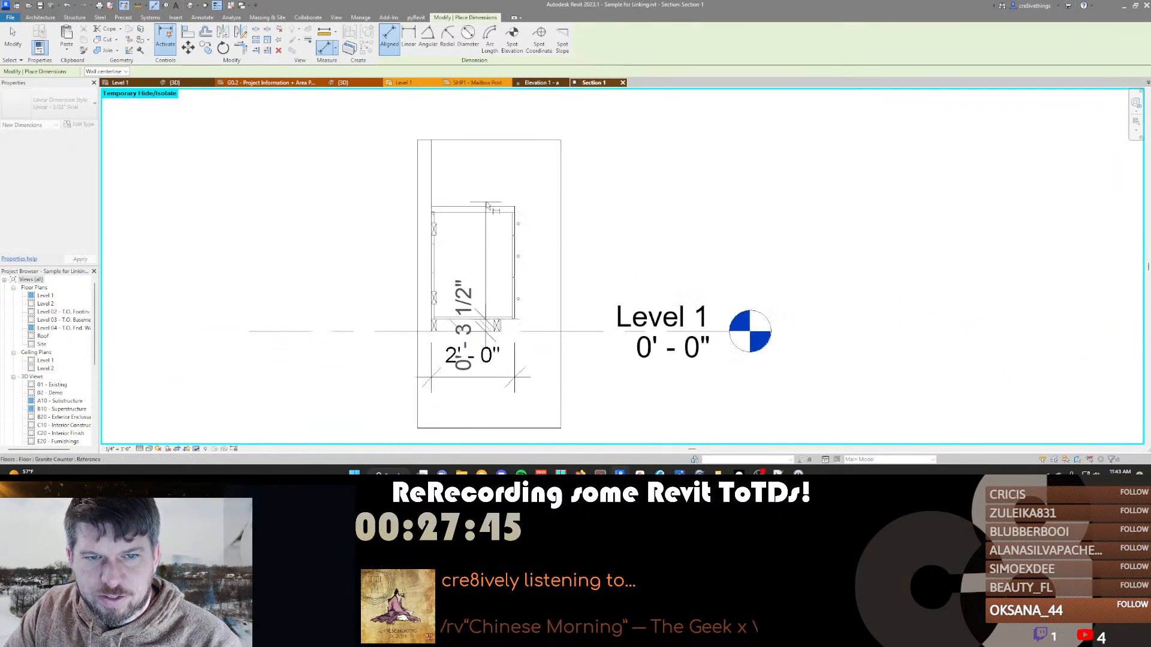
{"action": "scroll", "coordinate": [483, 207], "scroll_direction": "up", "scroll_amount": 1}
{"action": "scroll", "coordinate": [485, 223], "scroll_direction": "up", "scroll_amount": 2}
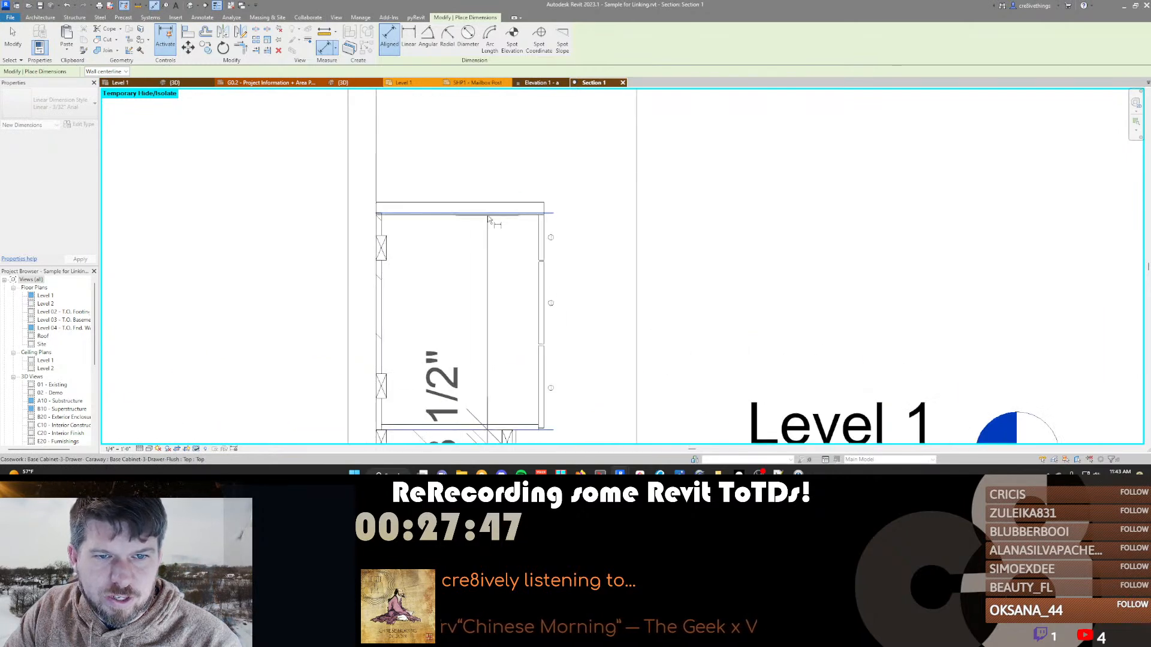
{"action": "left_click", "coordinate": [493, 215]}
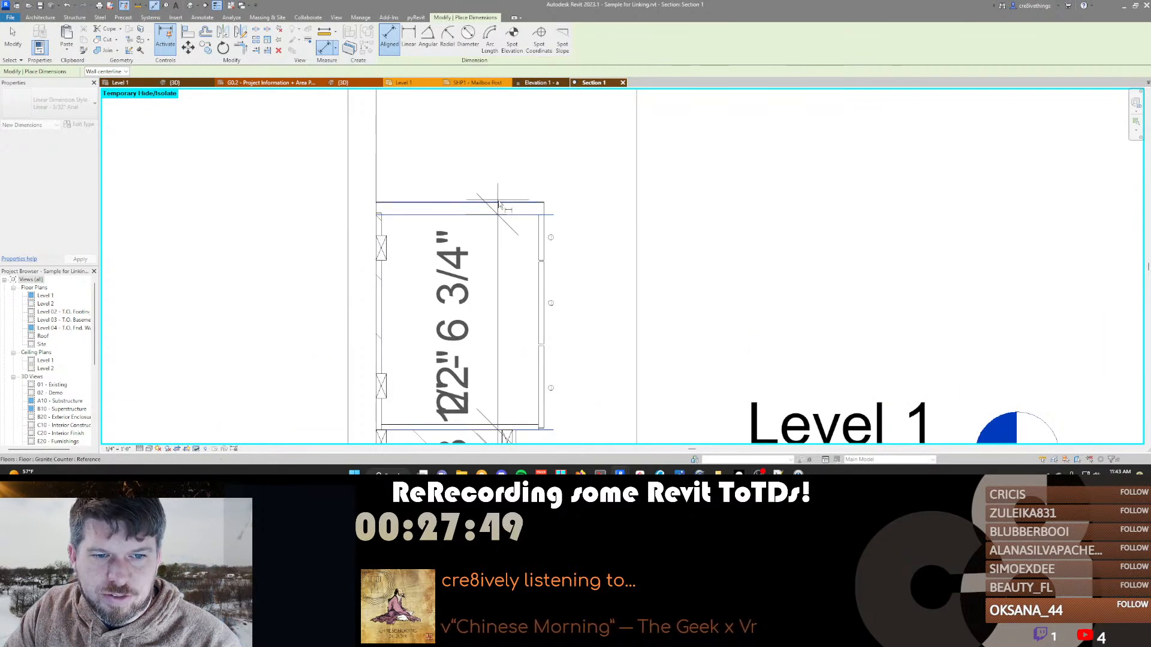
{"action": "left_click", "coordinate": [501, 204]}
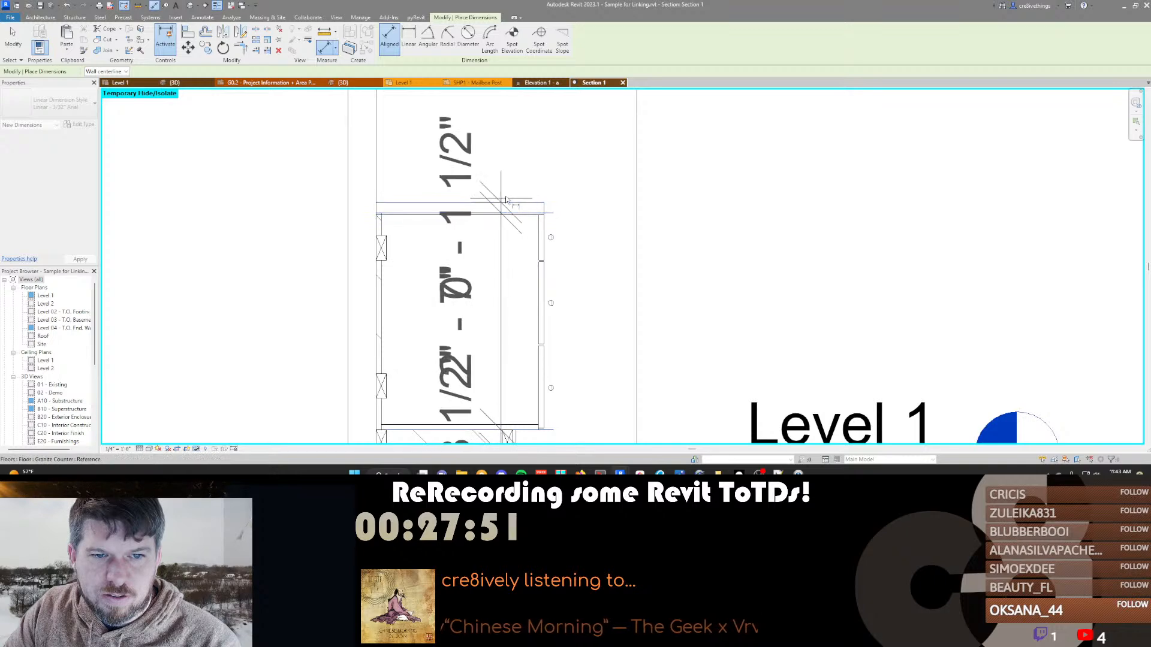
{"action": "scroll", "coordinate": [503, 204], "scroll_direction": "down", "scroll_amount": 2}
{"action": "left_click", "coordinate": [629, 227]}
{"action": "key", "text": "Escape"}
{"action": "key", "text": "Escape"}
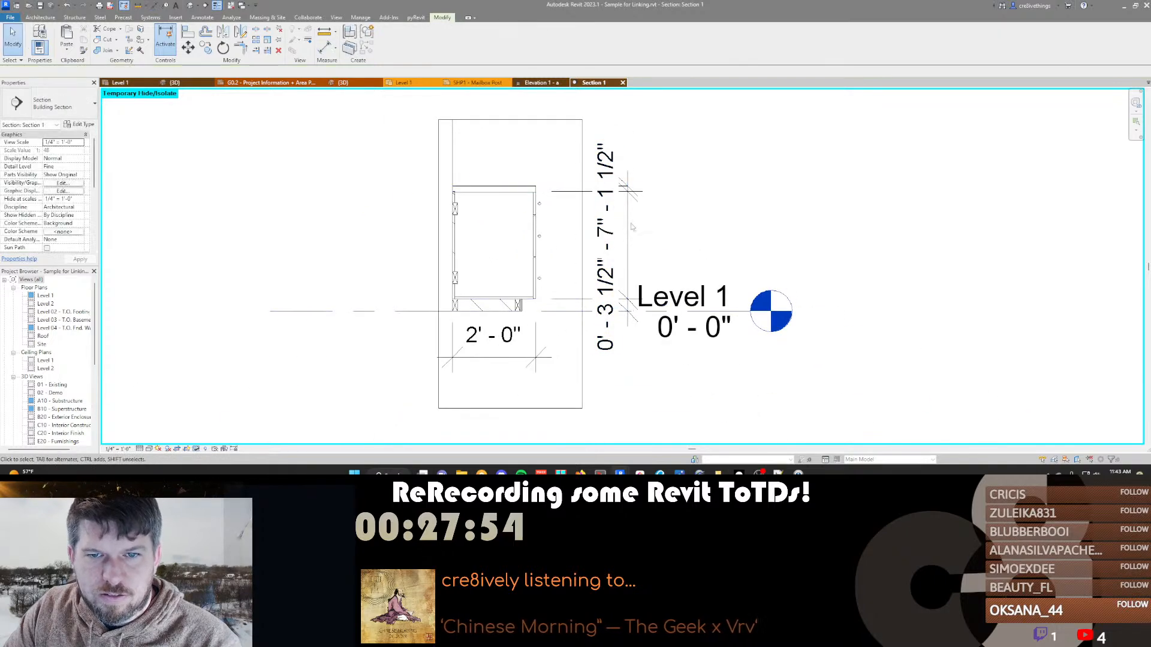
Try the 1 1/2" = 1'-0" scale on the section view, and settle on 3/4" = 1'-0"
{"action": "scroll", "coordinate": [130, 437], "scroll_direction": "up", "scroll_amount": 1}
{"action": "left_click", "coordinate": [118, 449]}
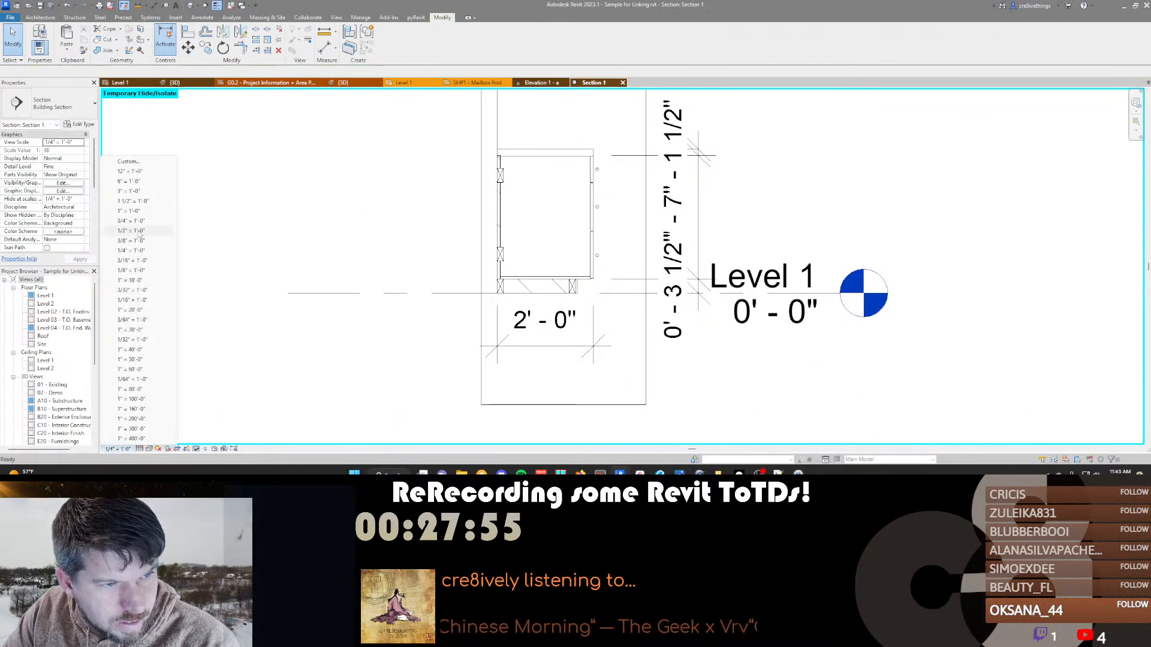
{"action": "left_click", "coordinate": [132, 201]}
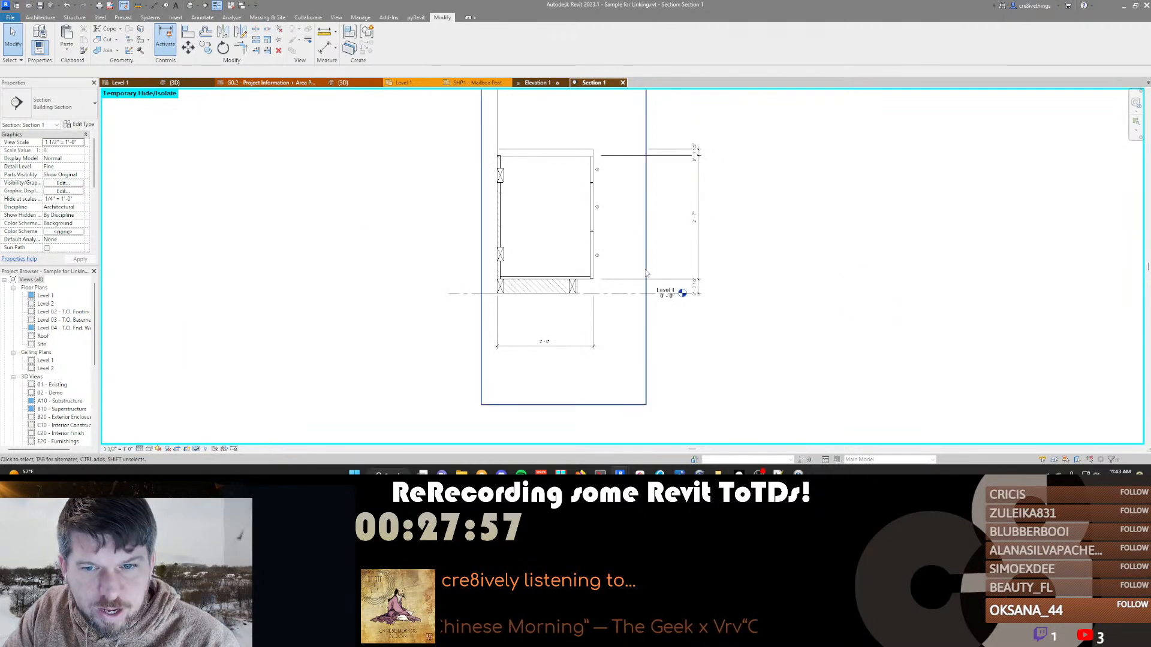
{"action": "left_click", "coordinate": [125, 449]}
{"action": "left_click", "coordinate": [132, 218]}
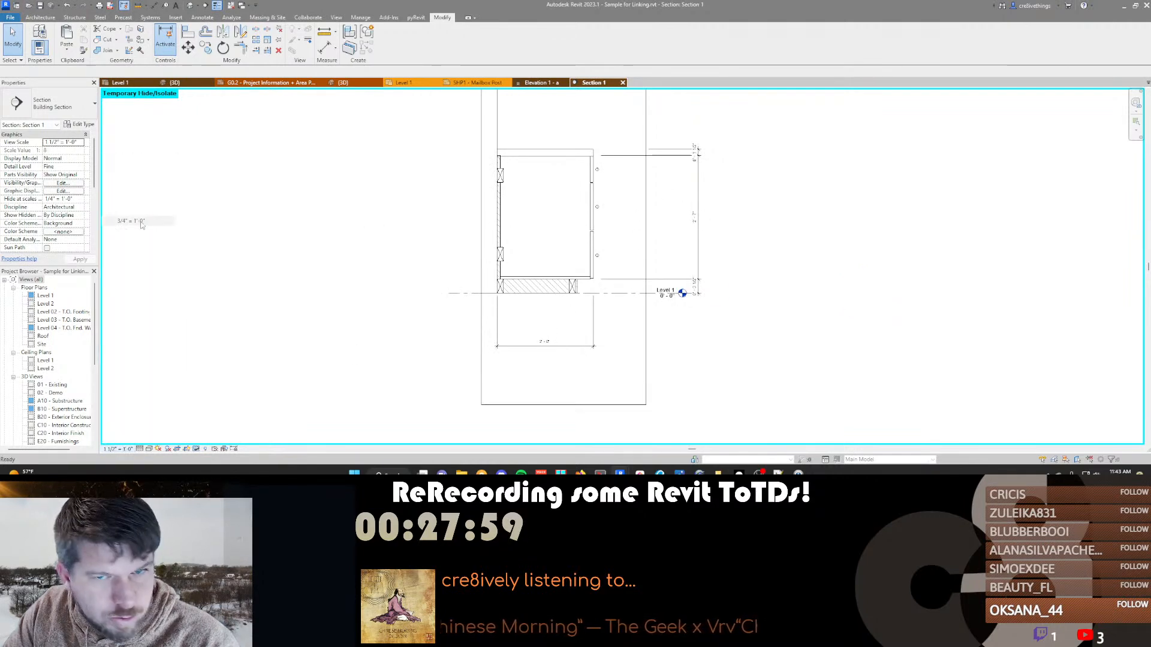
Move the vertical dimension string and the cabinet depth dimension closer to the cabinet
{"action": "left_click", "coordinate": [701, 209]}
{"action": "left_click_drag", "start_coordinate": [701, 210], "coordinate": [635, 216]}
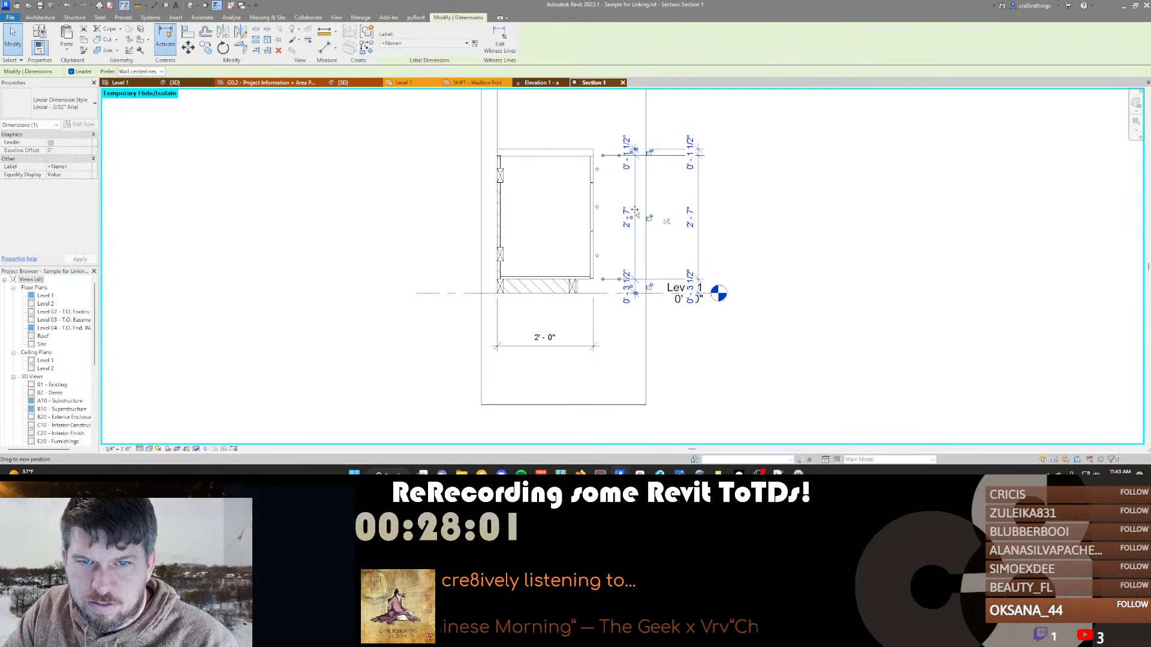
{"action": "left_click_drag", "start_coordinate": [571, 347], "coordinate": [575, 307]}
{"action": "left_click", "coordinate": [617, 316]}
{"action": "scroll", "coordinate": [552, 219], "scroll_direction": "up", "scroll_amount": 5}
{"action": "scroll", "coordinate": [553, 219], "scroll_direction": "down", "scroll_amount": 2}
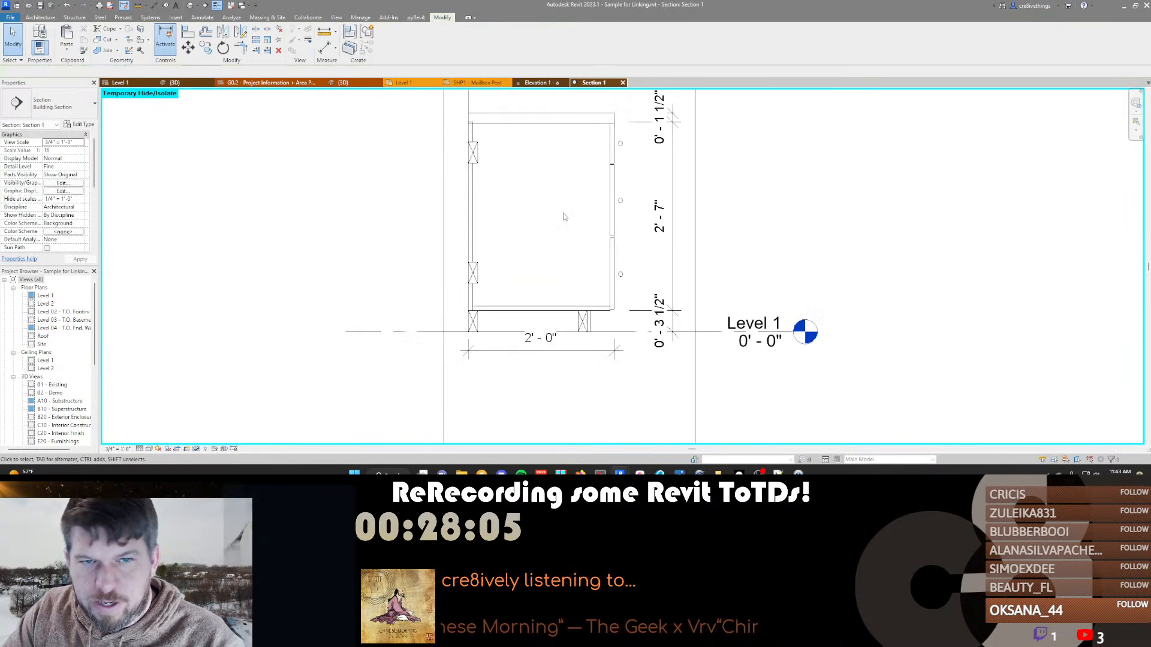
Add blank text notes with two-segment leaders pointing at the countertop, the cabinet interior and the lower 2x4 at the cabinet's back
{"action": "middle_click_drag", "start_coordinate": [563, 221], "coordinate": [576, 247]}
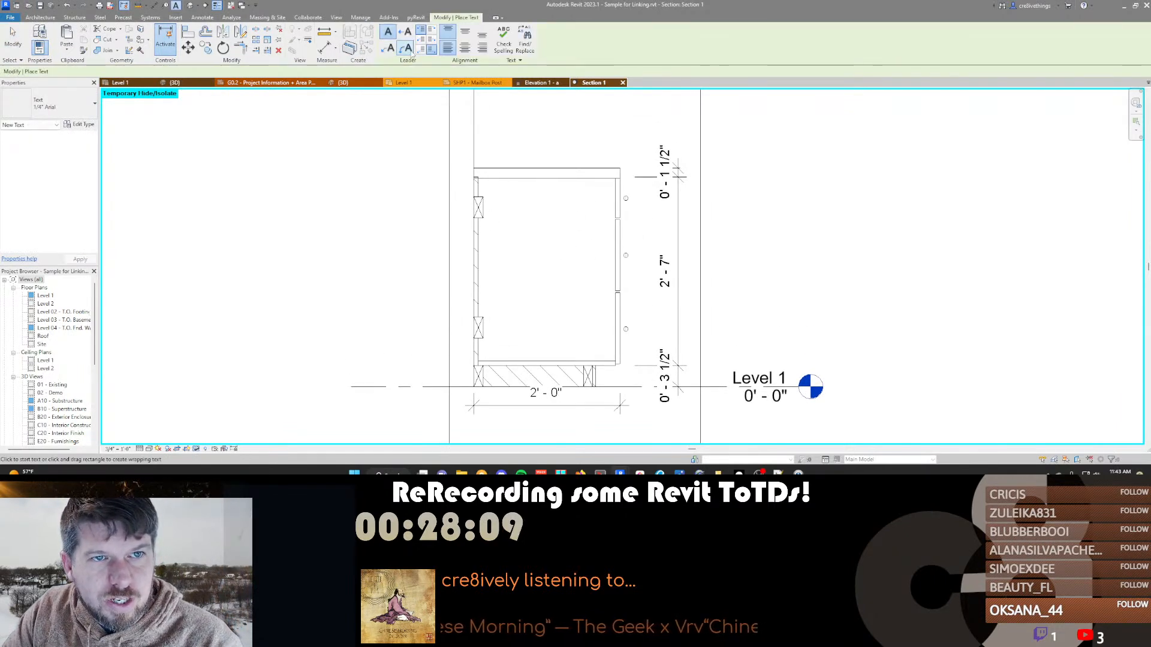
{"action": "left_click", "coordinate": [388, 48]}
{"action": "left_click", "coordinate": [522, 167]}
{"action": "left_click", "coordinate": [496, 130]}
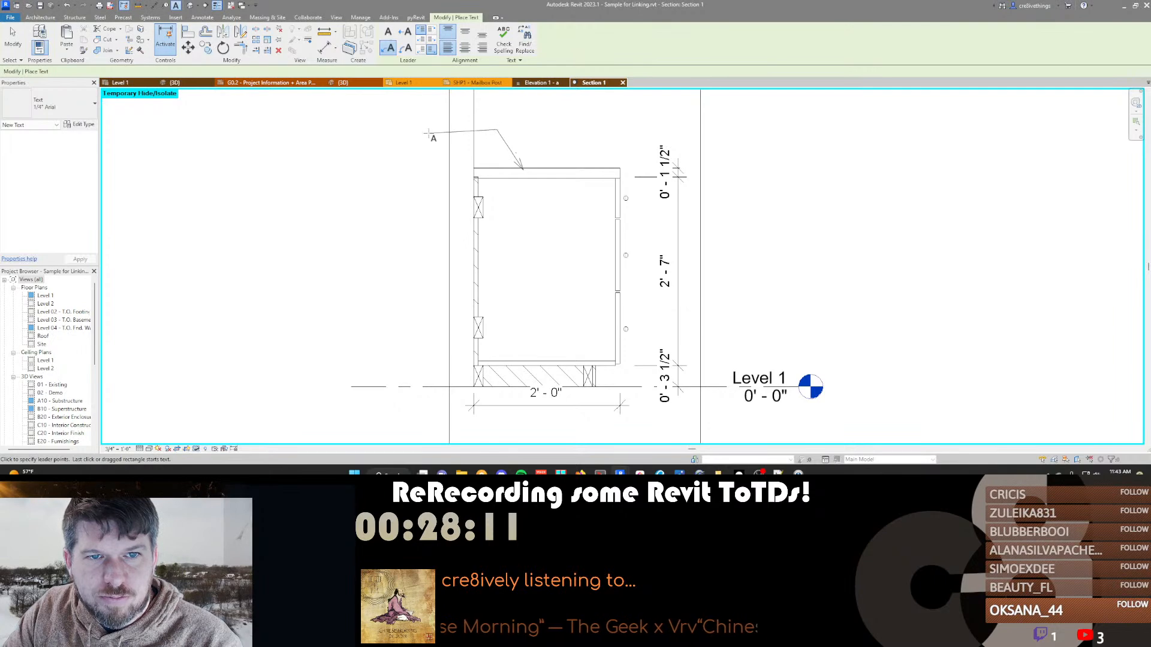
{"action": "left_click", "coordinate": [441, 305]}
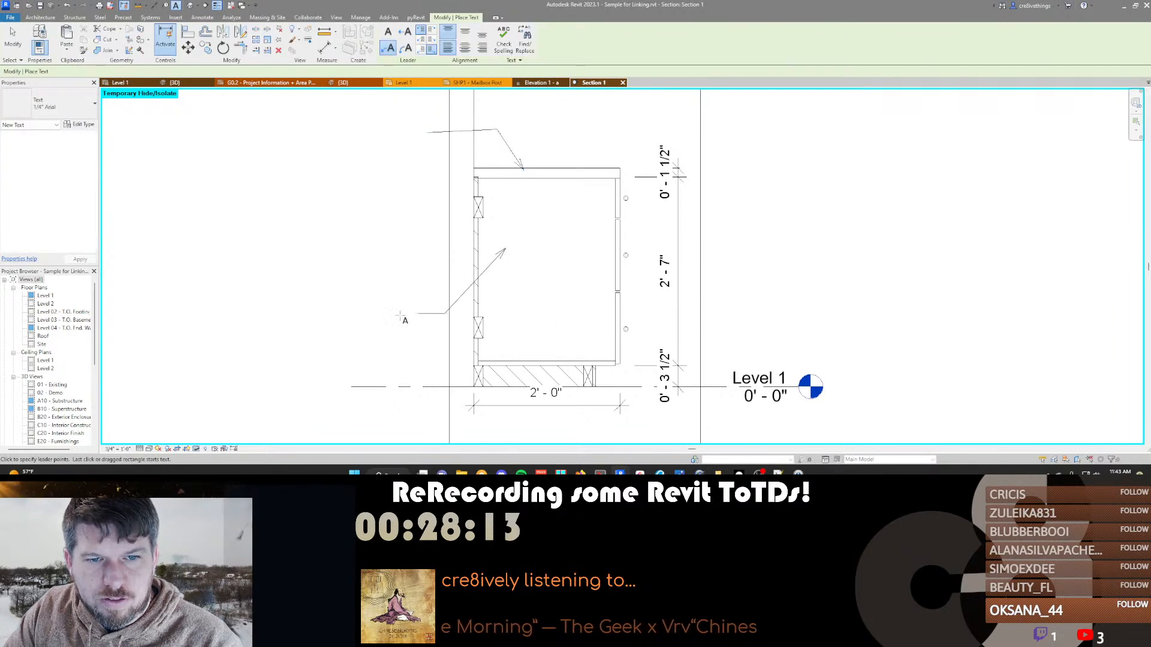
{"action": "left_click", "coordinate": [389, 333]}
{"action": "left_click", "coordinate": [478, 335]}
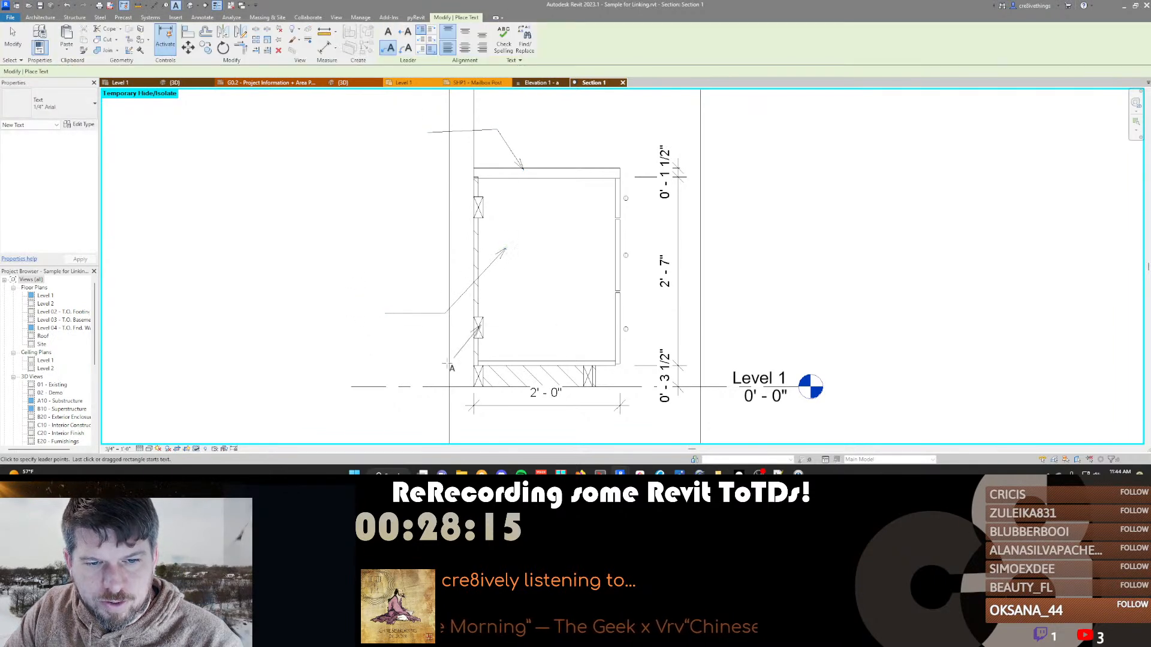
{"action": "left_click", "coordinate": [502, 286]}
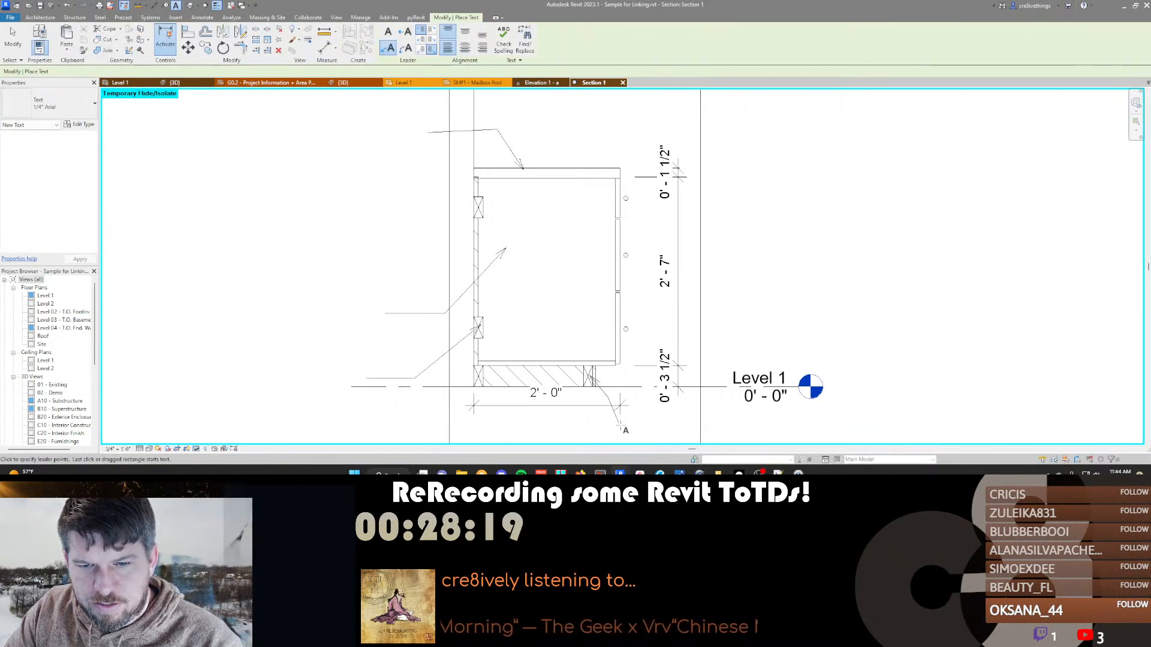
{"action": "key", "text": "Escape"}
{"action": "key", "text": "Escape"}
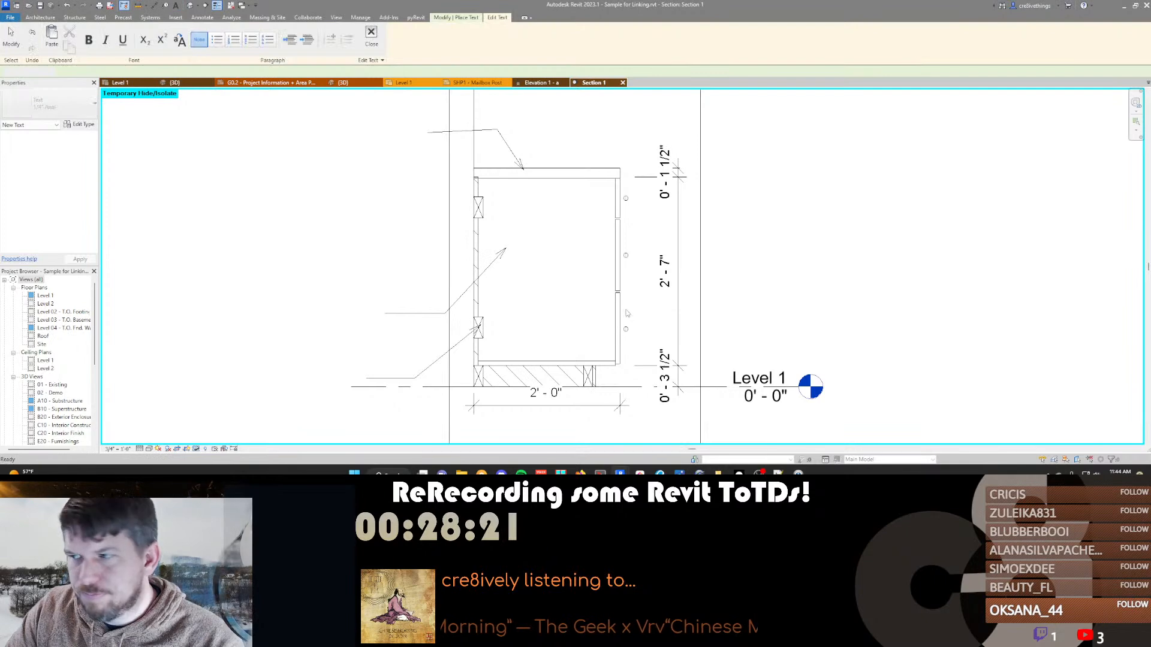
Review the cabinet section's lumber components, dimensions and leaders at the new scale
{"action": "scroll", "coordinate": [668, 284], "scroll_direction": "down", "scroll_amount": 2}
{"action": "scroll", "coordinate": [668, 284], "scroll_direction": "down", "scroll_amount": 1}
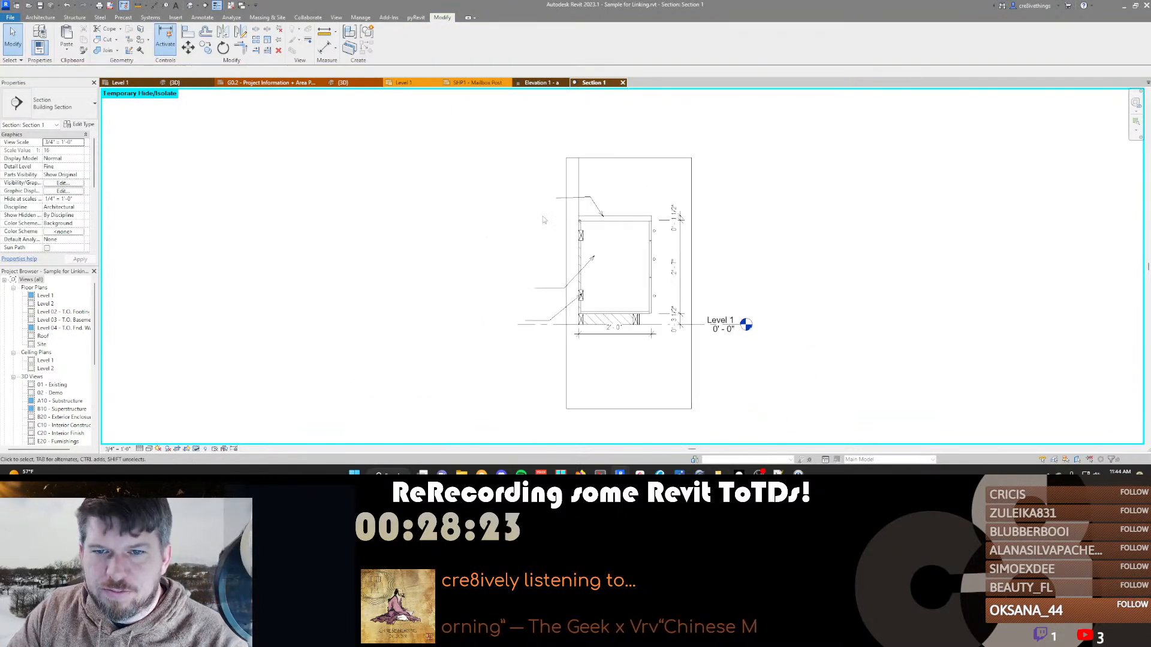
{"action": "scroll", "coordinate": [604, 211], "scroll_direction": "up", "scroll_amount": 1}
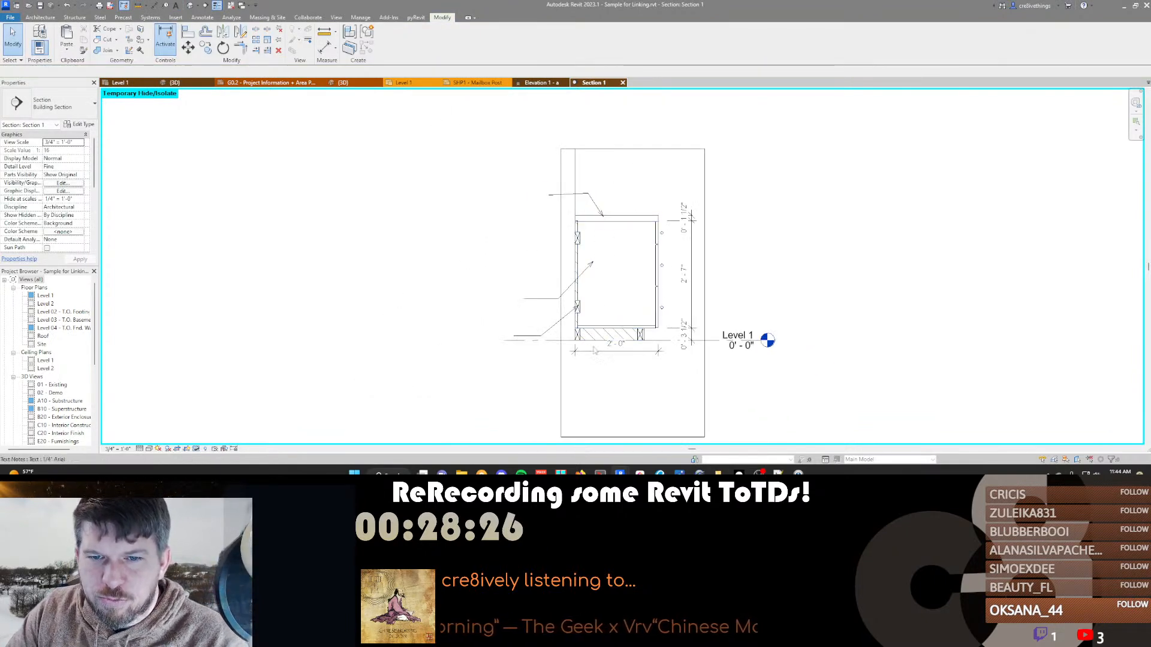
{"action": "scroll", "coordinate": [689, 330], "scroll_direction": "up", "scroll_amount": 2}
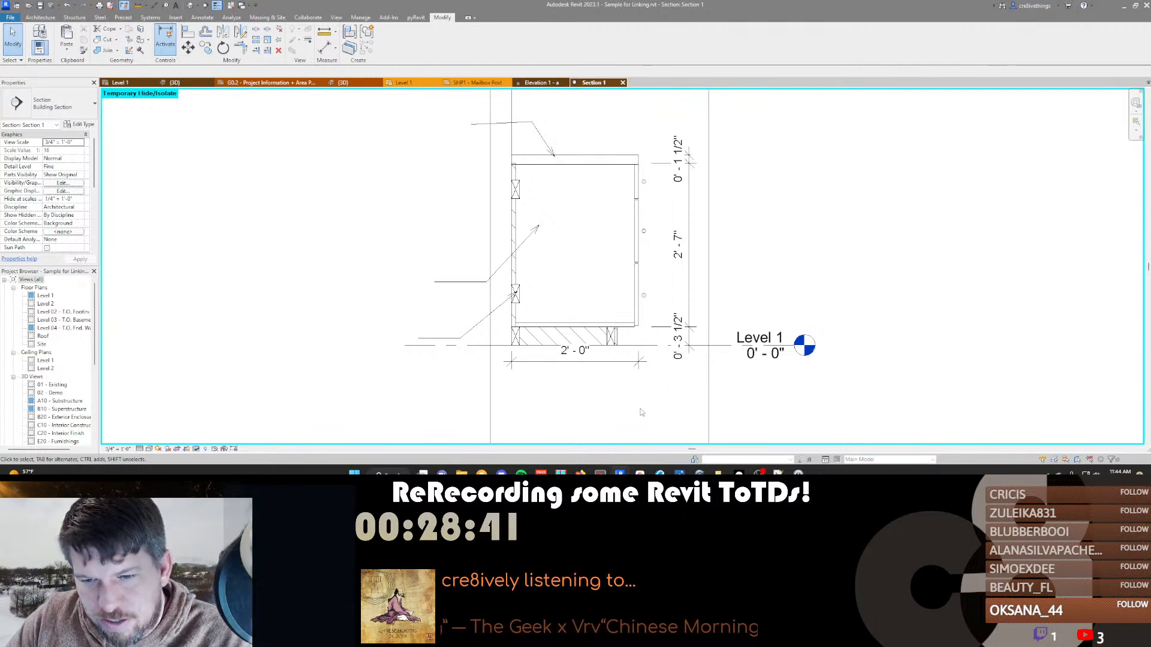
{"action": "middle_click_drag", "start_coordinate": [600, 387], "coordinate": [520, 396]}
{"action": "scroll", "coordinate": [520, 396], "scroll_direction": "down", "scroll_amount": 1}
{"action": "middle_click_drag", "start_coordinate": [671, 321], "coordinate": [563, 315]}
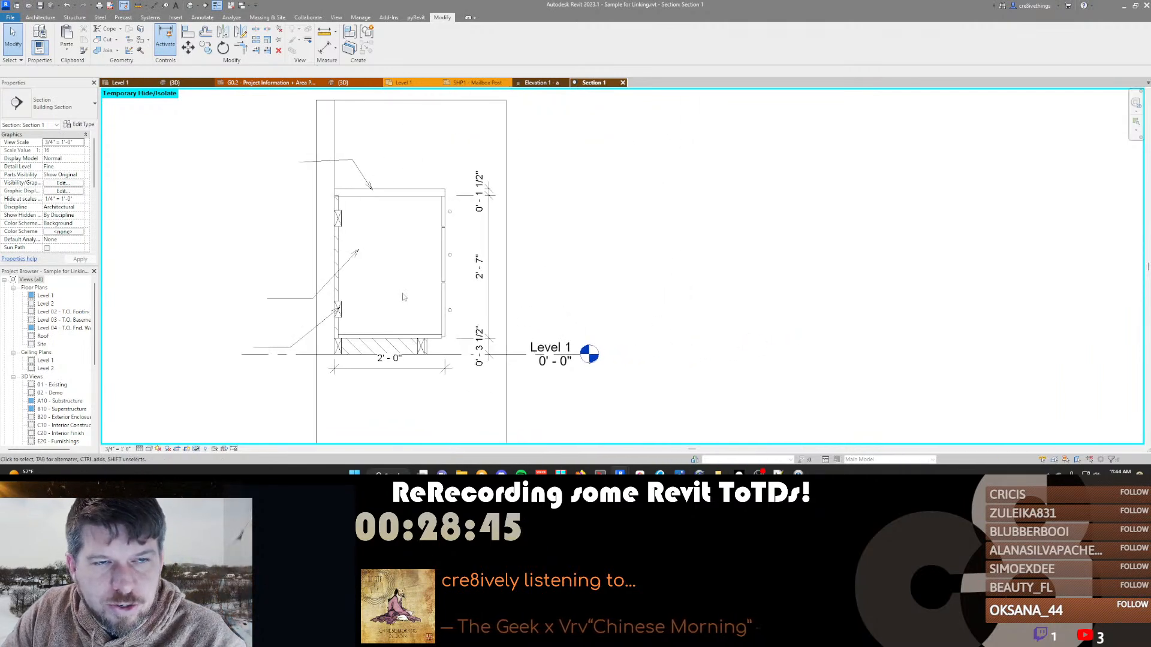
{"action": "middle_click_drag", "start_coordinate": [457, 307], "coordinate": [477, 311]}
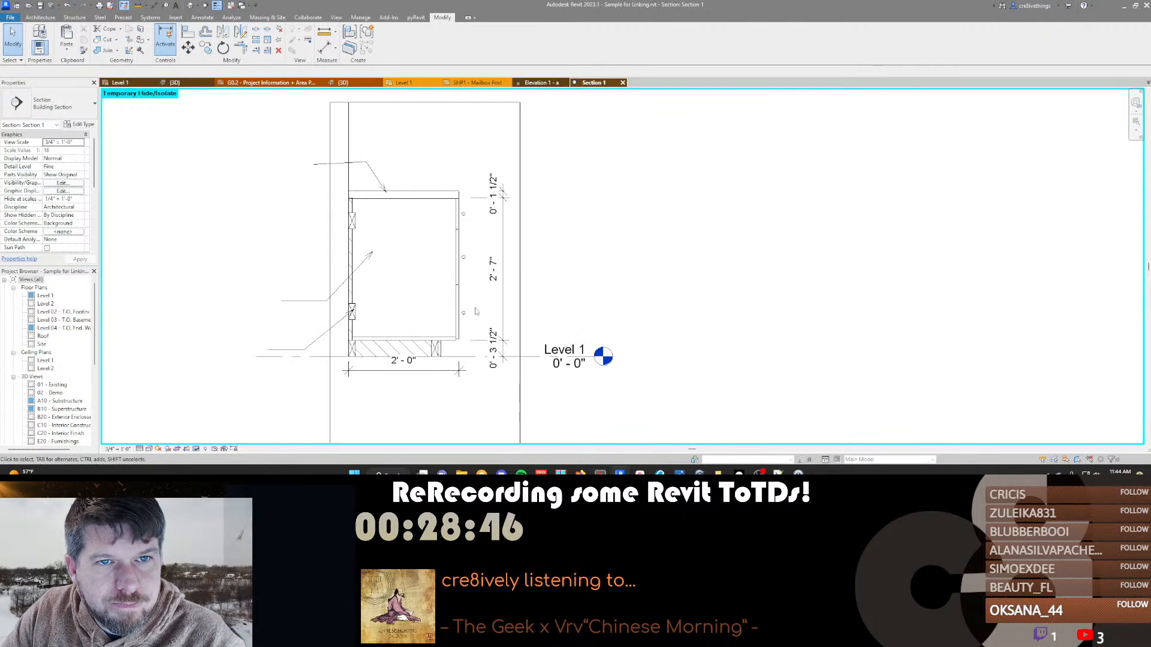
Open the SHP1 - Mailbox Post sheet and examine its annotated section details, plan detail, elevations and 3D views
{"action": "left_click", "coordinate": [478, 83]}
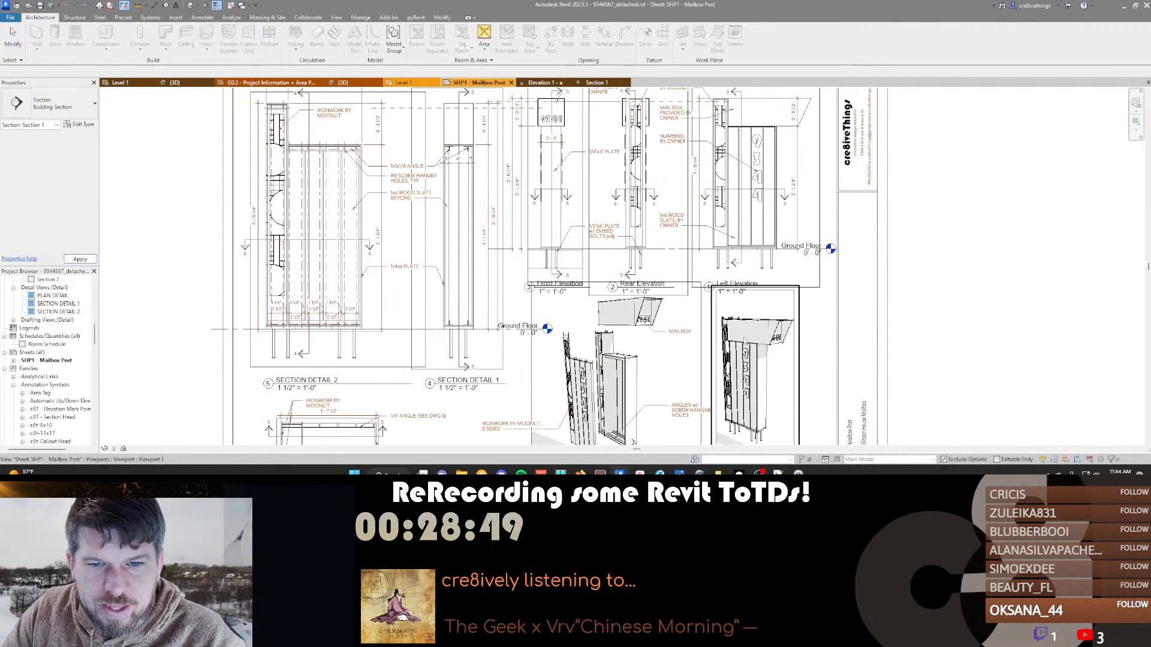
{"action": "scroll", "coordinate": [649, 278], "scroll_direction": "down", "scroll_amount": 2}
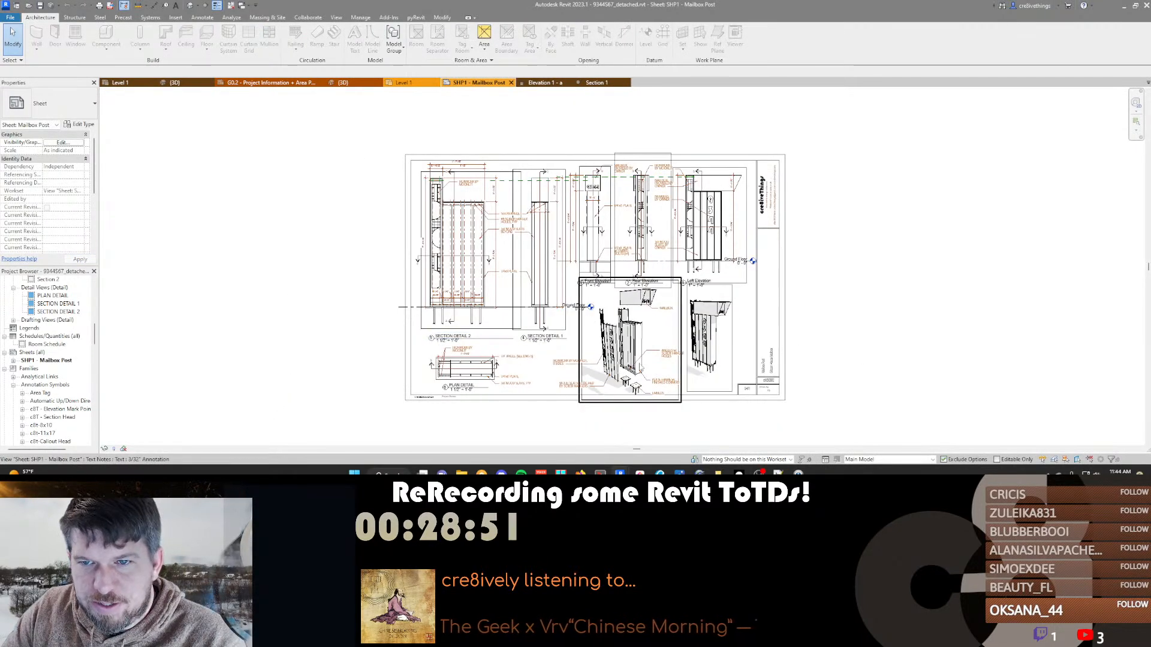
{"action": "scroll", "coordinate": [457, 367], "scroll_direction": "up", "scroll_amount": 1}
{"action": "scroll", "coordinate": [740, 357], "scroll_direction": "up", "scroll_amount": 8}
{"action": "scroll", "coordinate": [731, 349], "scroll_direction": "down", "scroll_amount": 6}
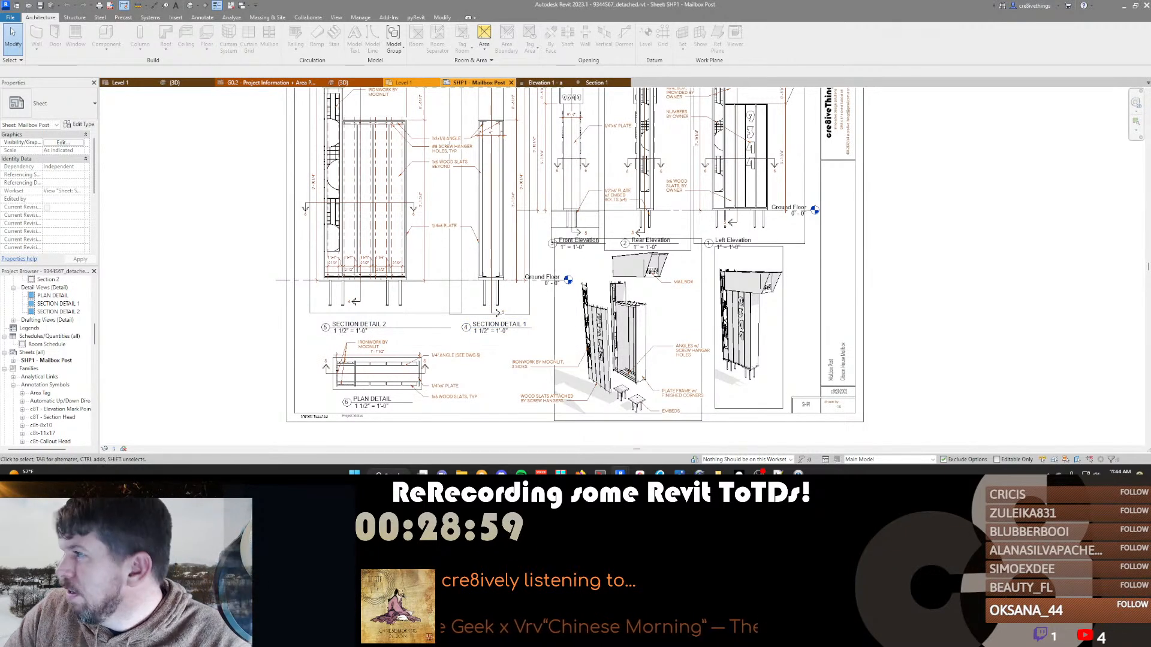
{"action": "middle_click_drag", "start_coordinate": [387, 303], "coordinate": [352, 333]}
{"action": "middle_click_drag", "start_coordinate": [437, 312], "coordinate": [436, 293]}
Open the default 3D view of the mailbox project and select the mailbox post model outside the house
{"action": "key", "text": "3"}
{"action": "key", "text": "d"}
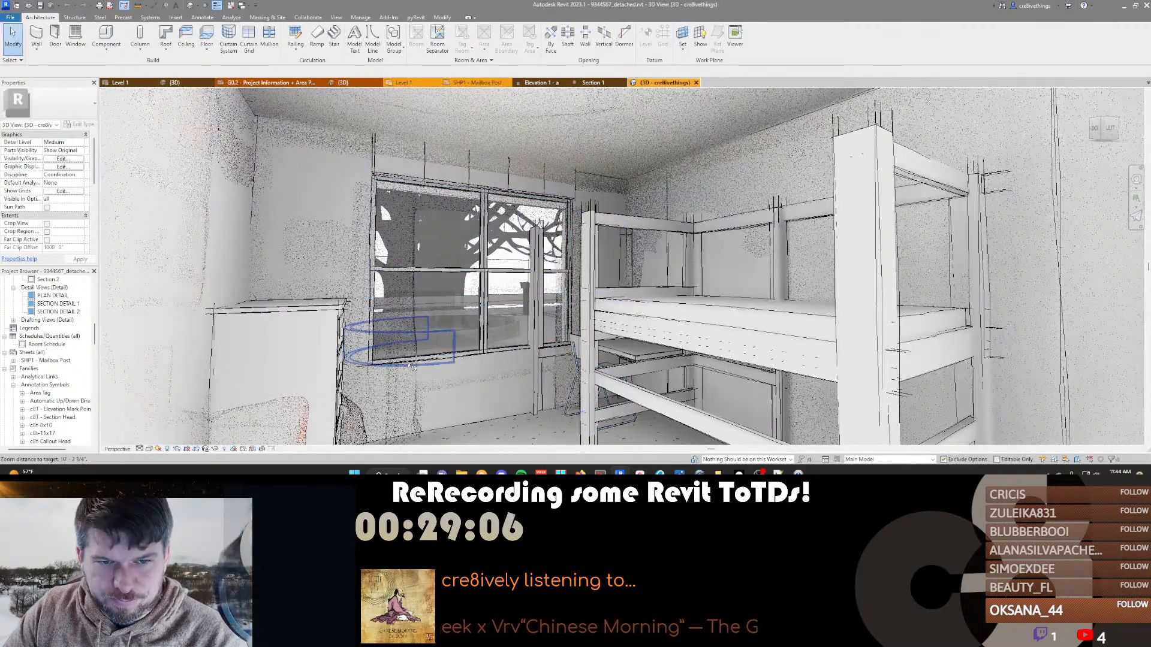
{"action": "scroll", "coordinate": [611, 362], "scroll_direction": "down", "scroll_amount": 3}
{"action": "middle_click_drag", "start_coordinate": [611, 362], "coordinate": [987, 321], "text": "shift"}
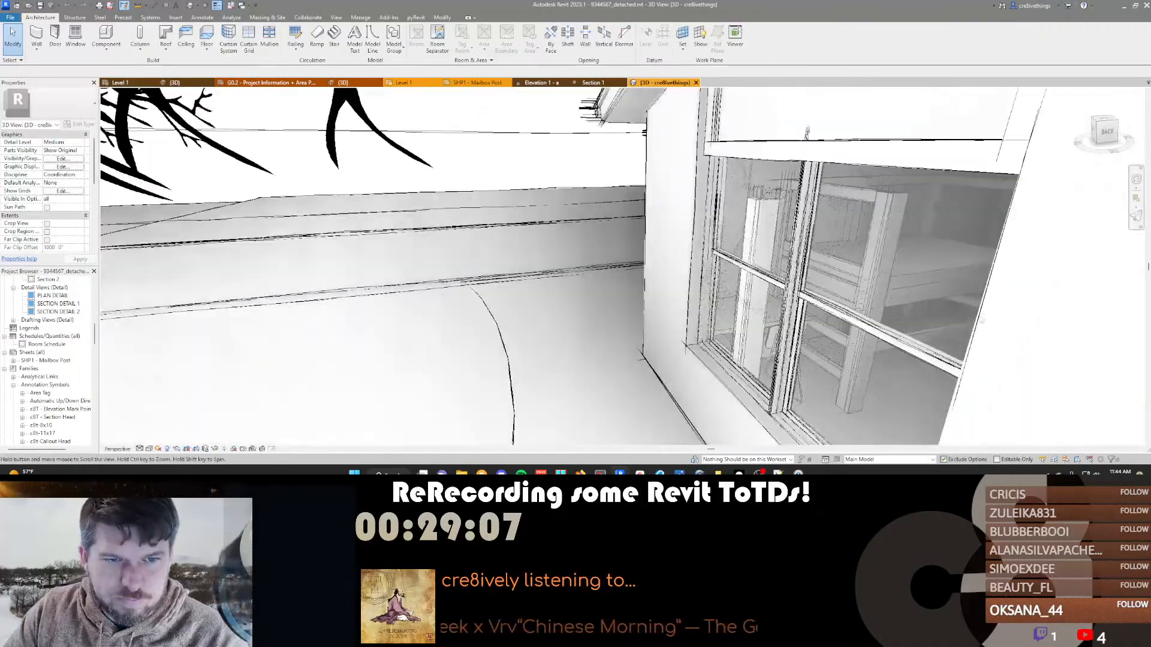
{"action": "scroll", "coordinate": [418, 309], "scroll_direction": "down", "scroll_amount": 5}
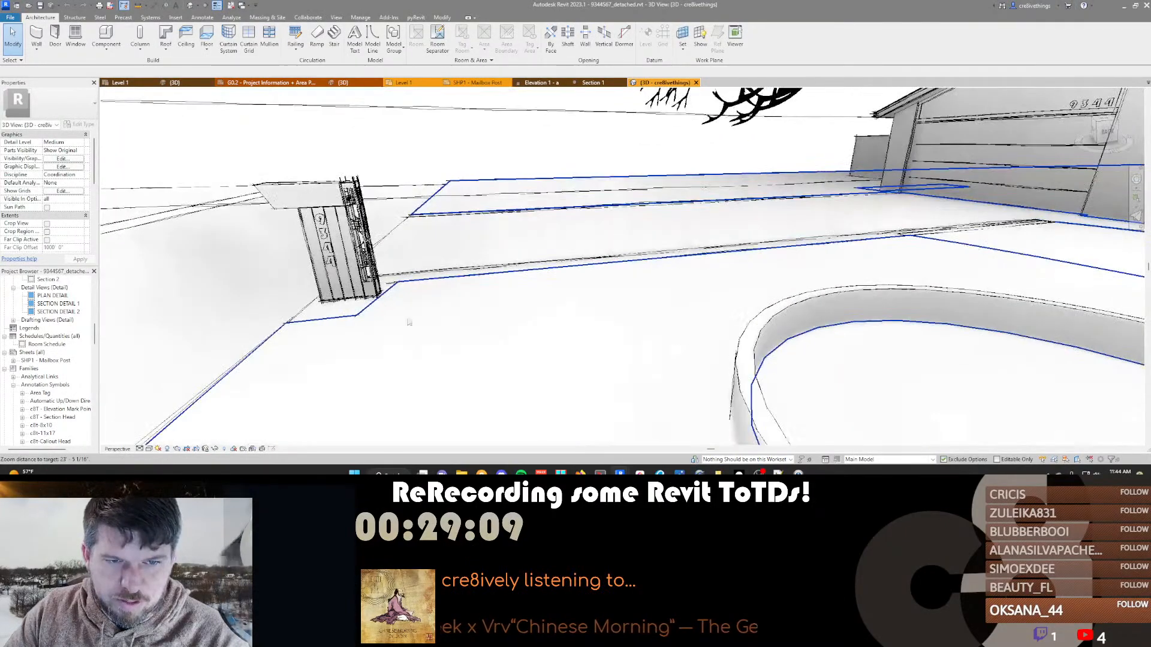
{"action": "left_click", "coordinate": [509, 220]}
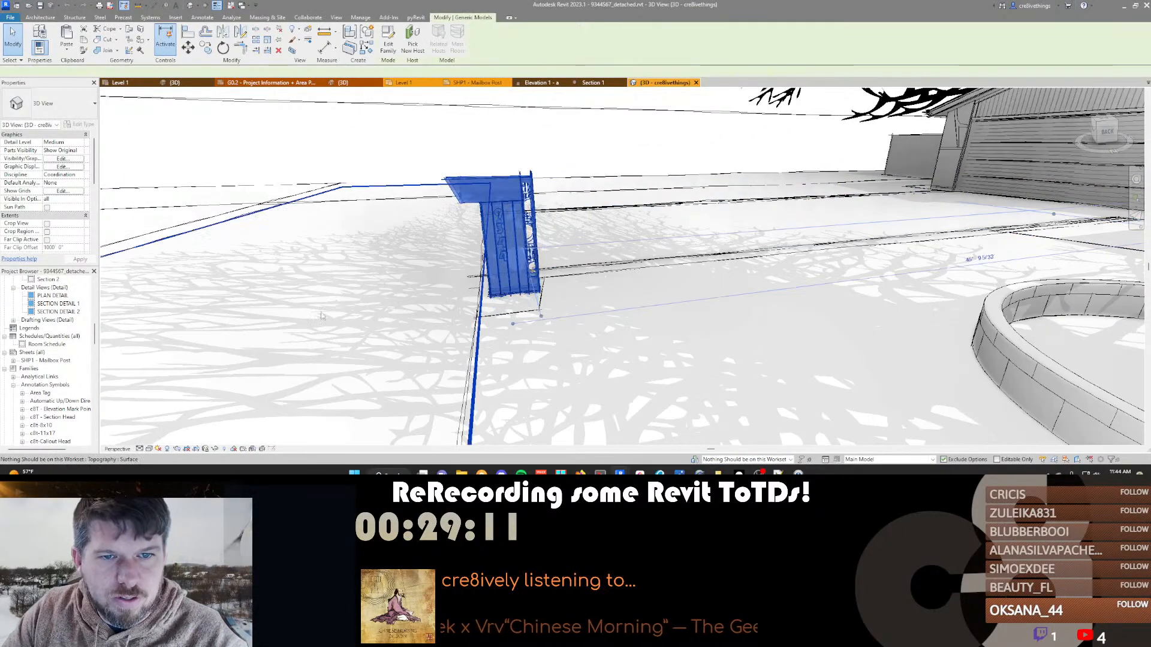
Inspect the mailbox post from its other side, and open its family Mailbox Post-FLW for editing
{"action": "middle_click_drag", "start_coordinate": [402, 311], "coordinate": [891, 315], "text": "shift"}
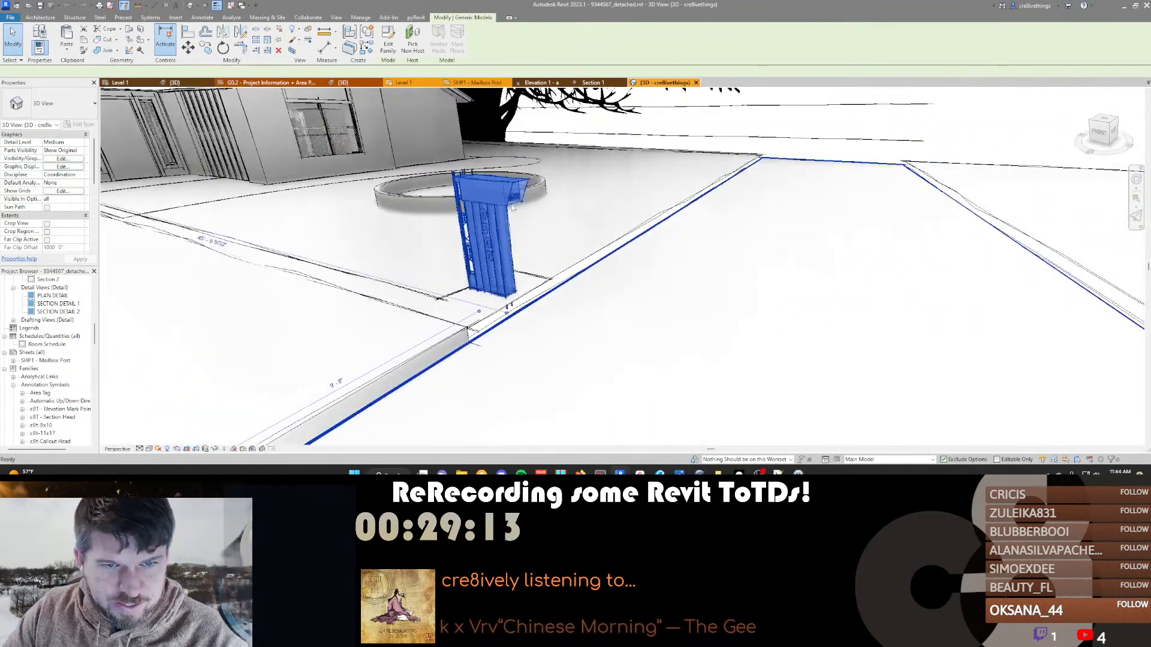
{"action": "scroll", "coordinate": [450, 223], "scroll_direction": "up", "scroll_amount": 2}
{"action": "scroll", "coordinate": [450, 223], "scroll_direction": "up", "scroll_amount": 1}
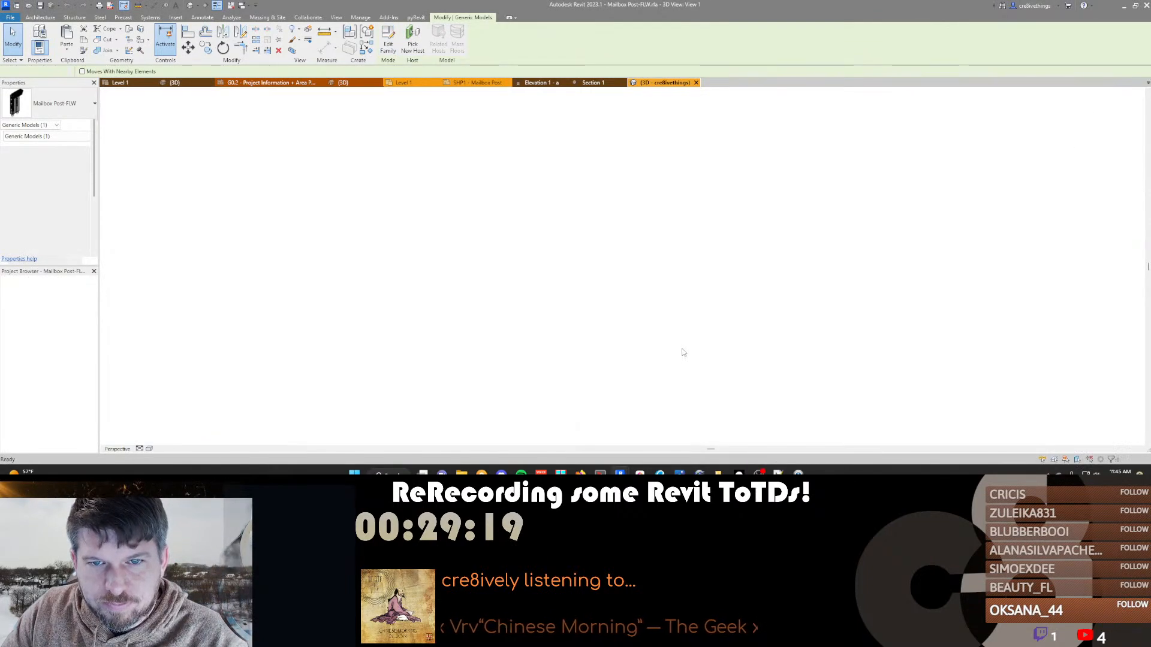
{"action": "middle_click_drag", "start_coordinate": [501, 337], "coordinate": [638, 265], "text": "shift"}
{"action": "left_click", "coordinate": [638, 265]}
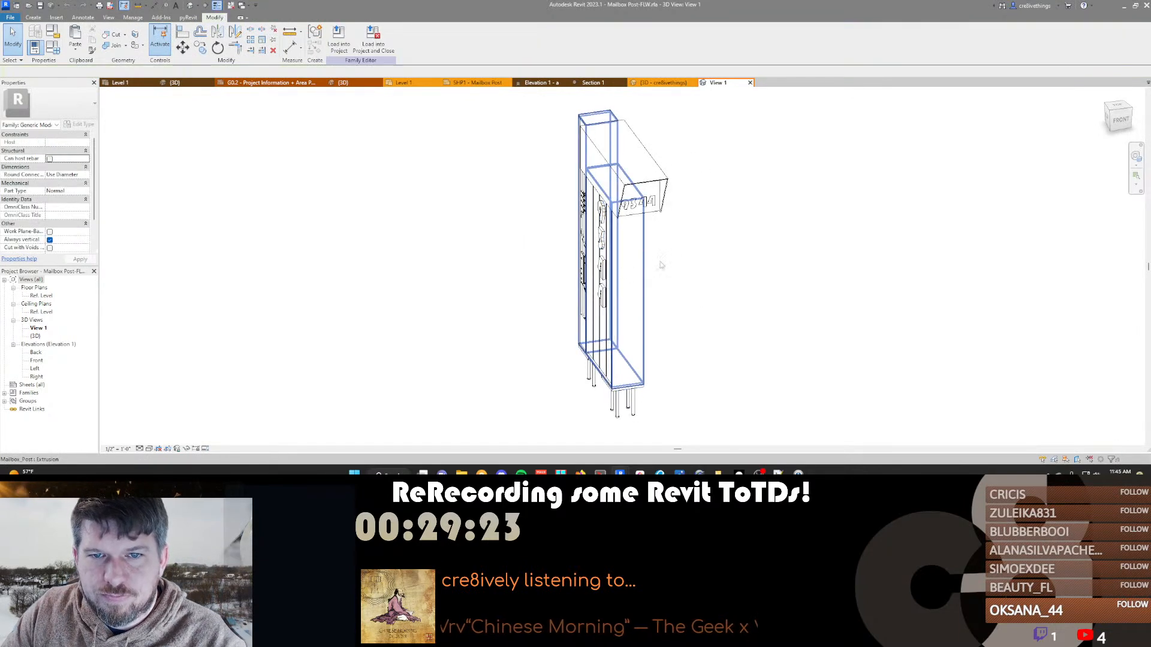
Examine the family's post frame, mailbox, wood slats and ironwork extrusions by selecting them from both sides
{"action": "left_click", "coordinate": [634, 270]}
{"action": "middle_click_drag", "start_coordinate": [656, 318], "coordinate": [832, 341], "text": "shift"}
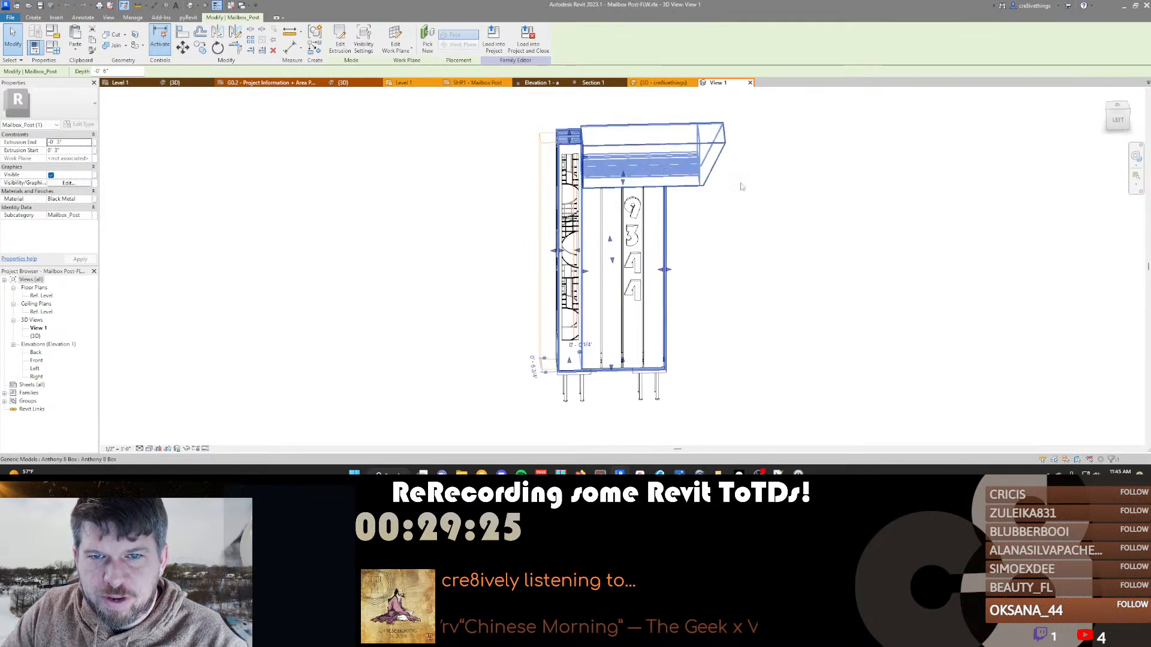
{"action": "left_click", "coordinate": [702, 179]}
{"action": "left_click", "coordinate": [656, 268]}
{"action": "middle_click_drag", "start_coordinate": [672, 305], "coordinate": [806, 365], "text": "shift"}
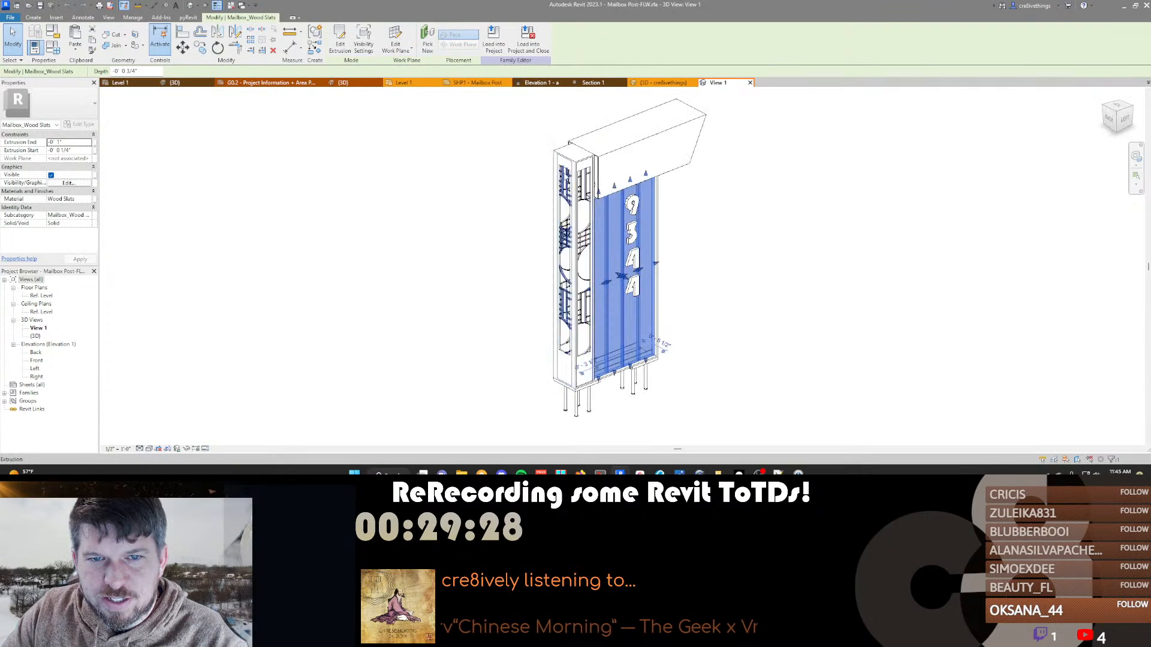
{"action": "left_click", "coordinate": [555, 240]}
{"action": "middle_click_drag", "start_coordinate": [312, 344], "coordinate": [516, 272], "text": "shift"}
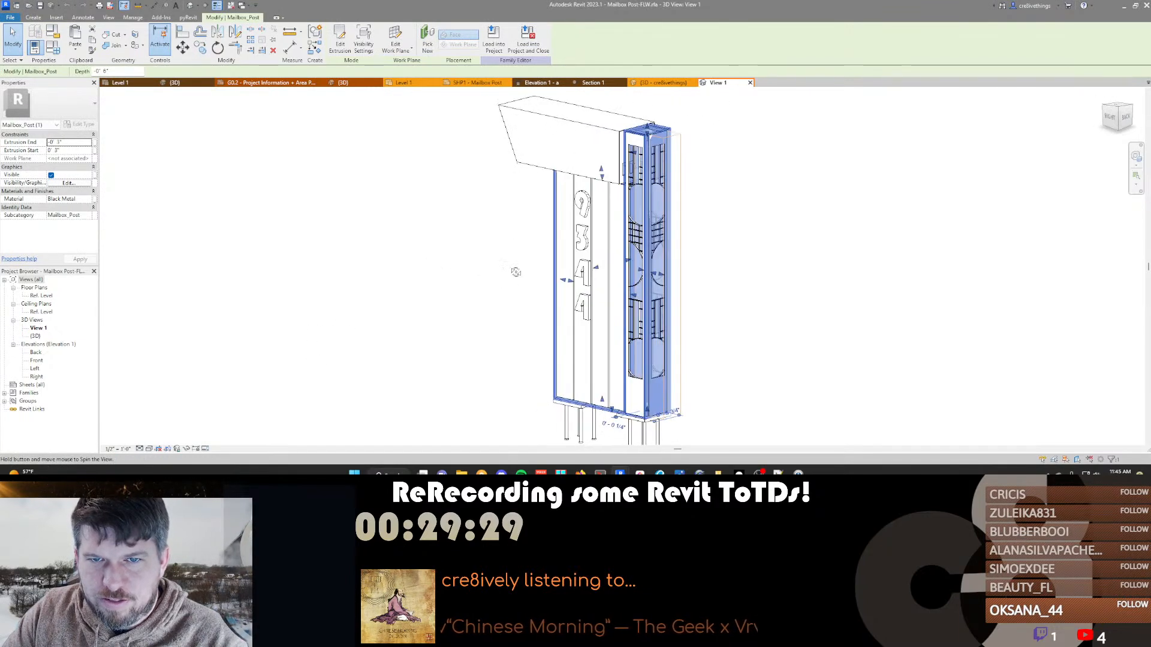
{"action": "scroll", "coordinate": [613, 173], "scroll_direction": "up", "scroll_amount": 1}
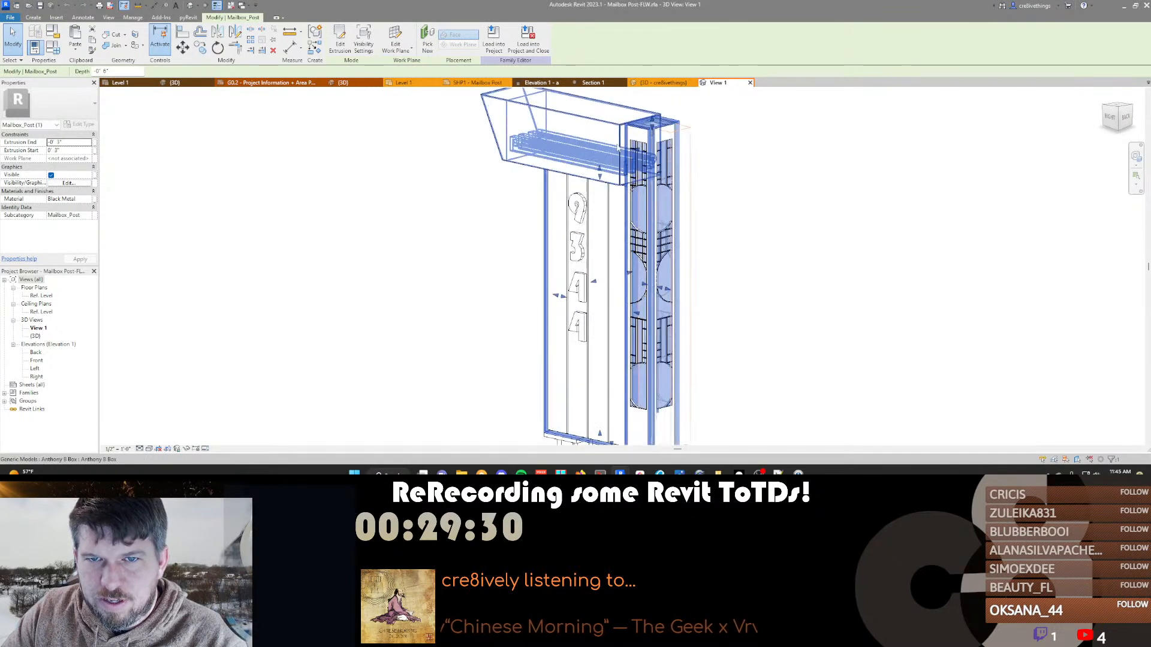
{"action": "left_click", "coordinate": [666, 133]}
{"action": "middle_click_drag", "start_coordinate": [722, 284], "coordinate": [466, 293], "text": "shift"}
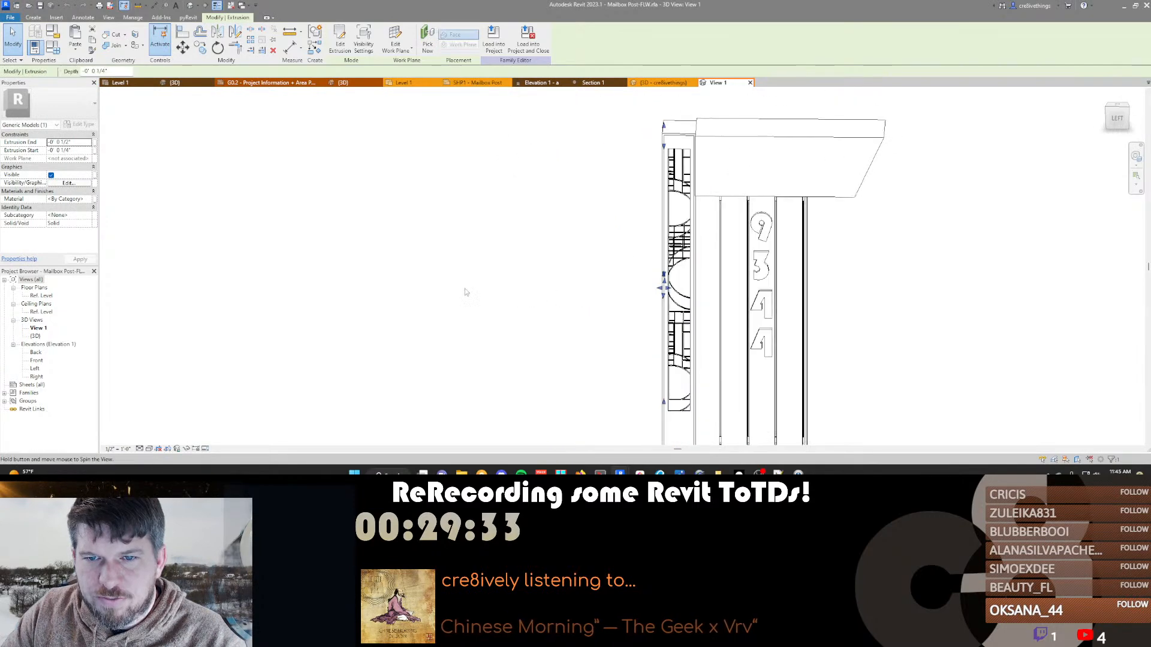
Examine the 9344 house numbers, wood slats, weld plate with anchors and mailbox in the family model
{"action": "left_click", "coordinate": [760, 227]}
{"action": "left_click", "coordinate": [765, 337]}
{"action": "middle_click_drag", "start_coordinate": [856, 370], "coordinate": [685, 336], "text": "shift"}
{"action": "left_click", "coordinate": [702, 346]}
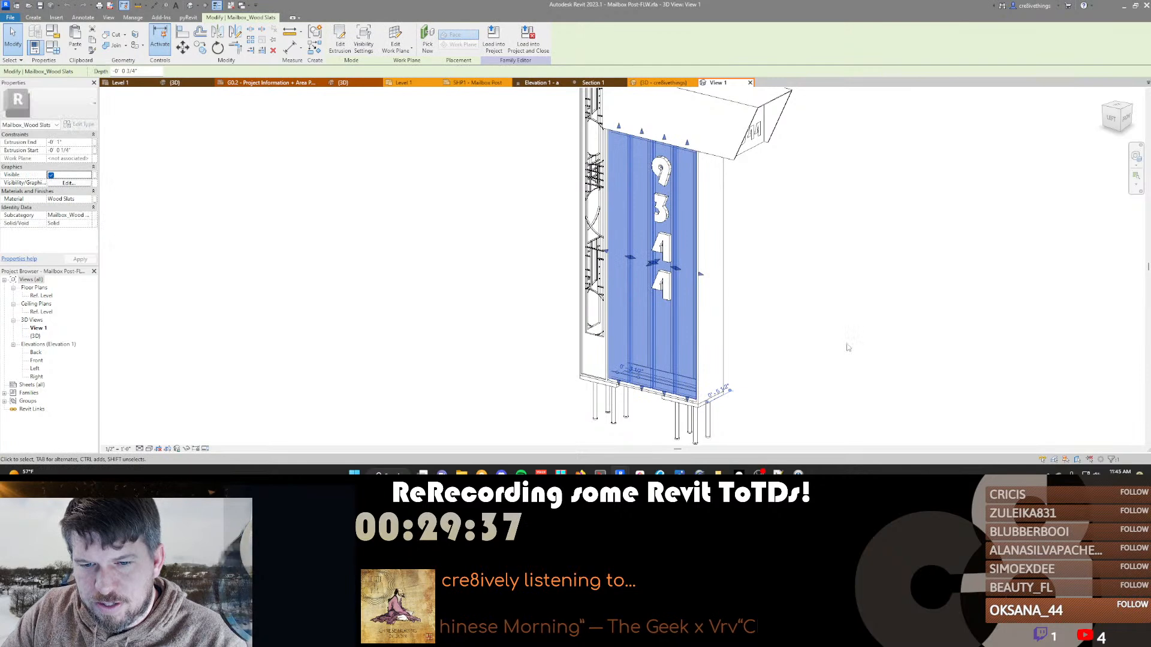
{"action": "middle_click_drag", "start_coordinate": [835, 352], "coordinate": [652, 363], "text": "shift"}
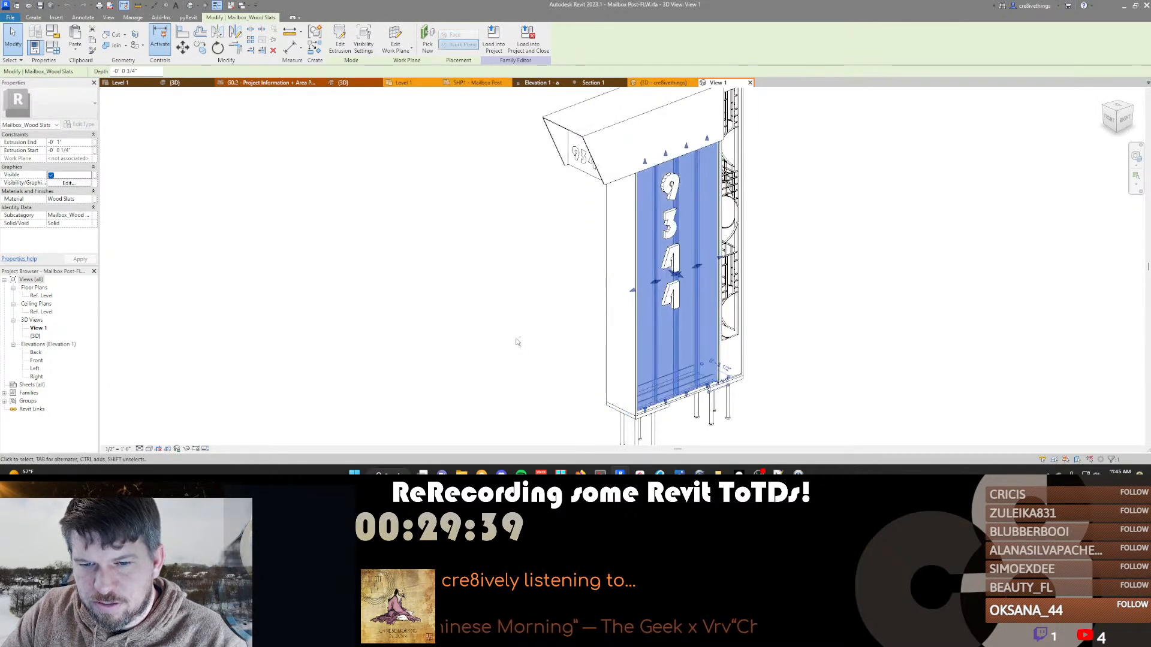
{"action": "middle_click_drag", "start_coordinate": [514, 344], "coordinate": [524, 321], "text": "shift"}
{"action": "scroll", "coordinate": [563, 414], "scroll_direction": "up", "scroll_amount": 1}
{"action": "key", "text": "Escape"}
{"action": "left_click", "coordinate": [634, 430]}
{"action": "middle_click_drag", "start_coordinate": [633, 430], "coordinate": [741, 438], "text": "shift"}
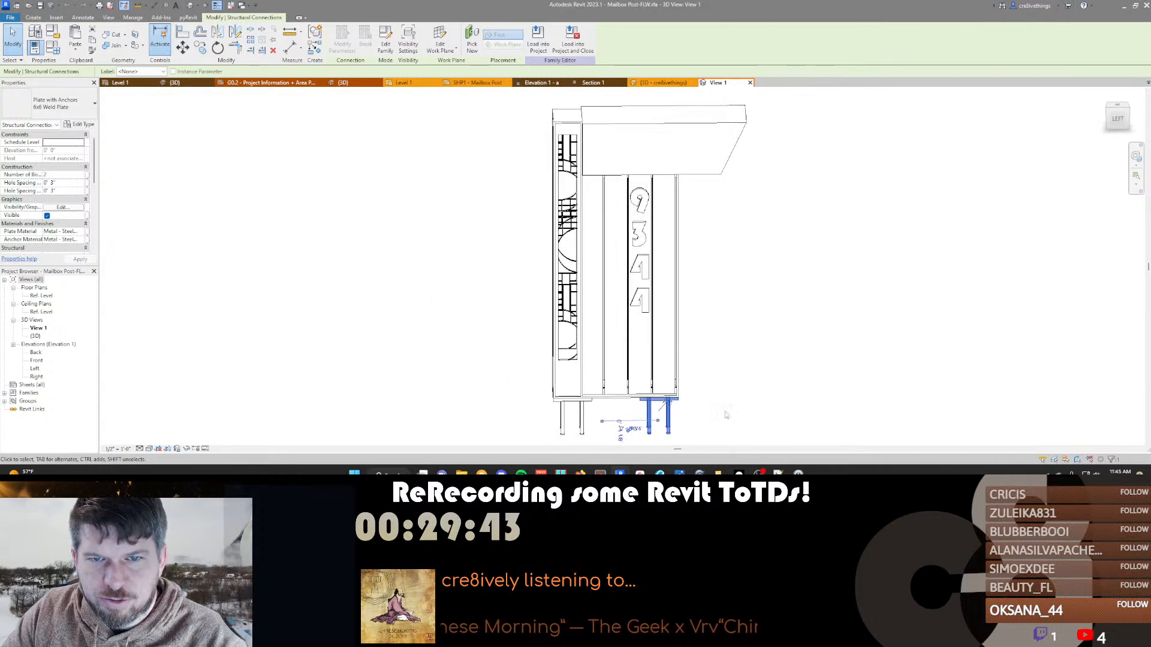
{"action": "left_click", "coordinate": [821, 338]}
{"action": "left_click", "coordinate": [681, 136]}
{"action": "middle_click_drag", "start_coordinate": [785, 292], "coordinate": [699, 295], "text": "shift"}
{"action": "left_click", "coordinate": [445, 284]}
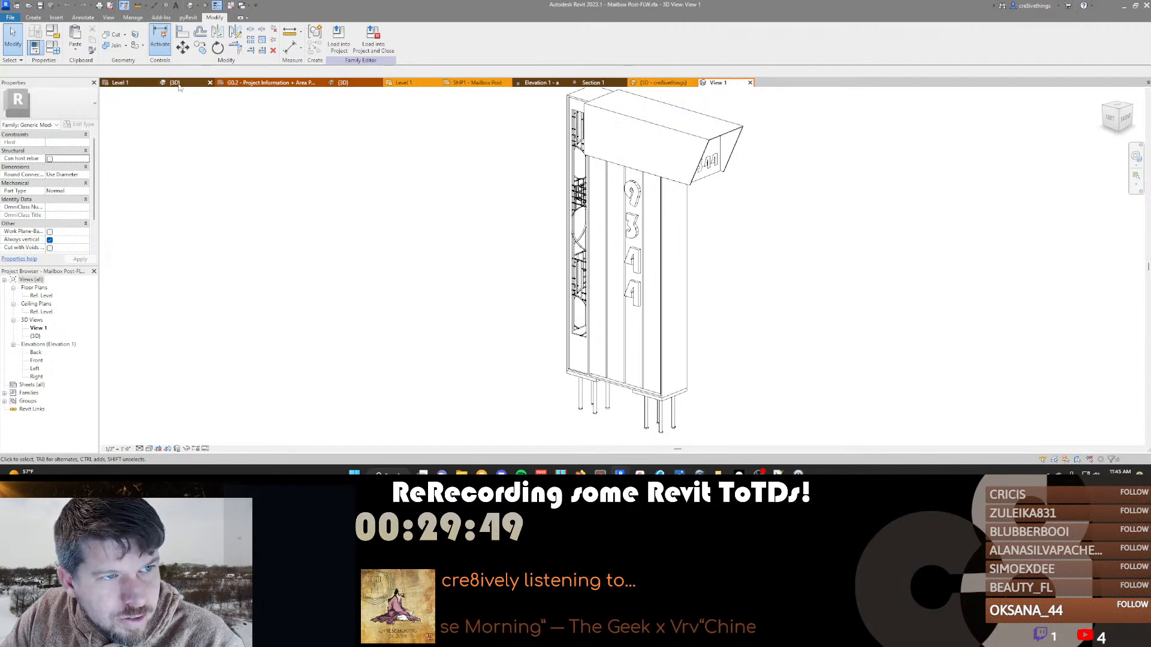
Return to the SHP1 - Mailbox Post sheet, activate its exploded 3D view and select the displaced mailbox
{"action": "left_click", "coordinate": [484, 85]}
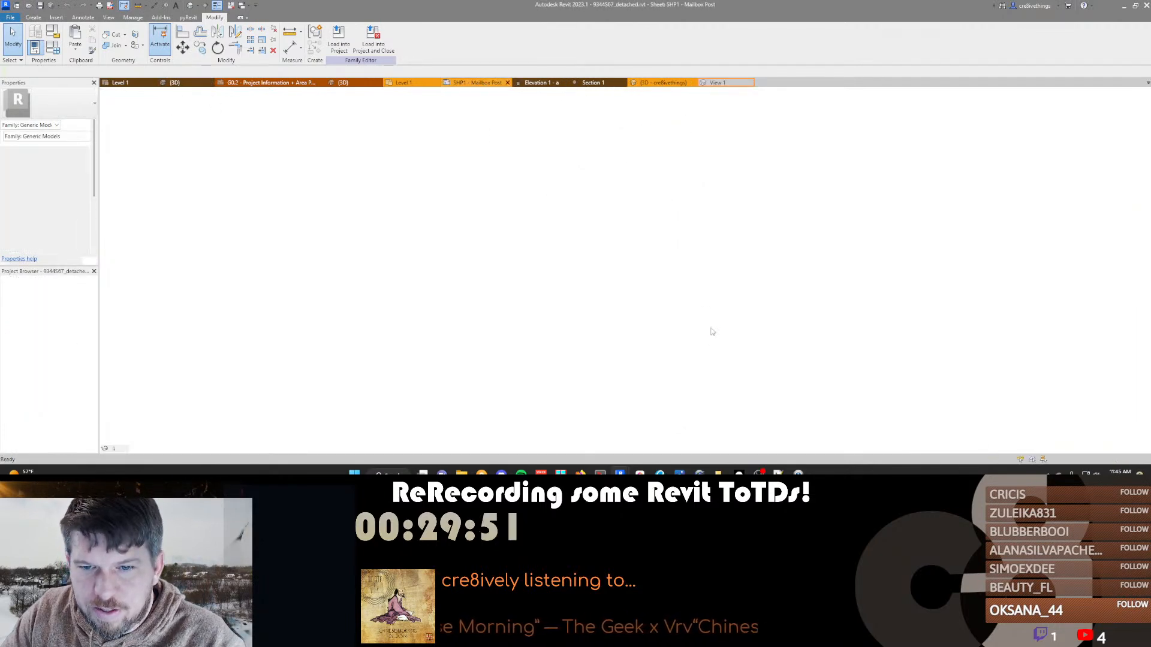
{"action": "scroll", "coordinate": [638, 273], "scroll_direction": "up", "scroll_amount": 3}
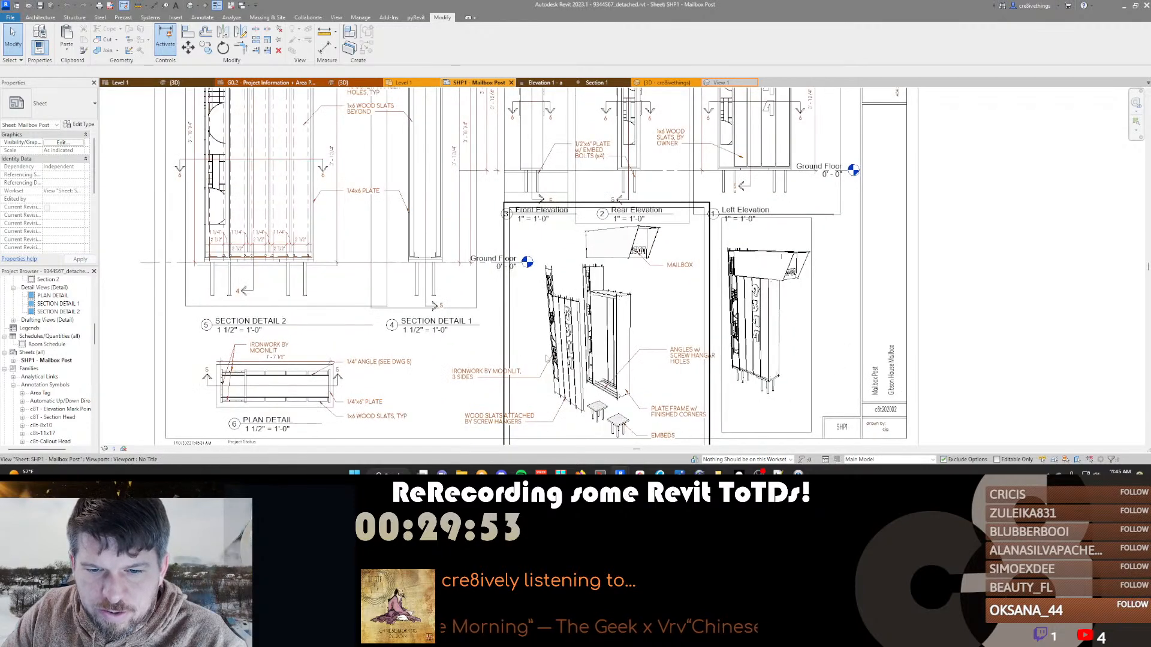
{"action": "double_click", "coordinate": [638, 272]}
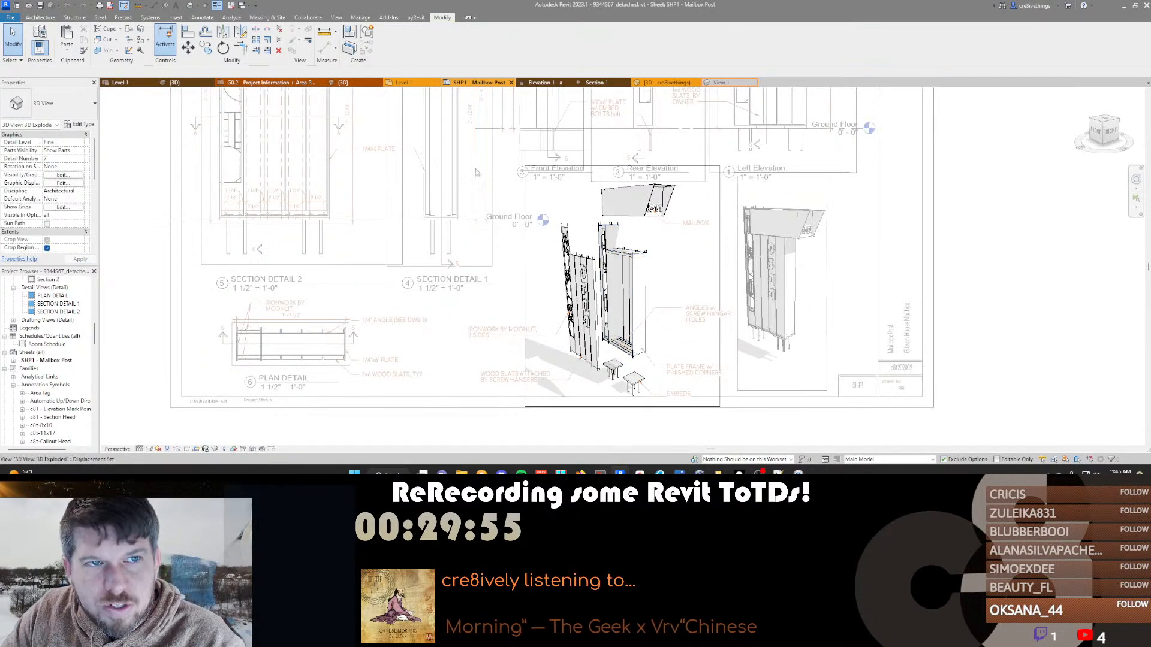
{"action": "left_click", "coordinate": [638, 201]}
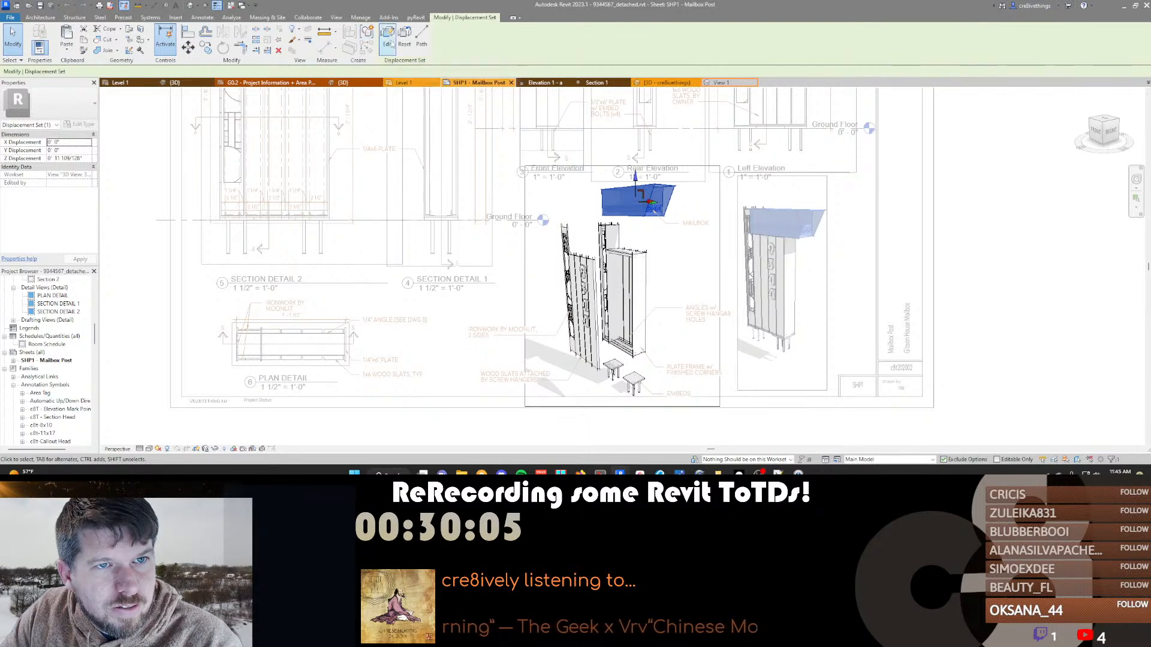
In the sheet's 3D overview view, create a displacement set from the mailbox post and shift it about 4 3/8 inches along Y
{"action": "left_click", "coordinate": [805, 265]}
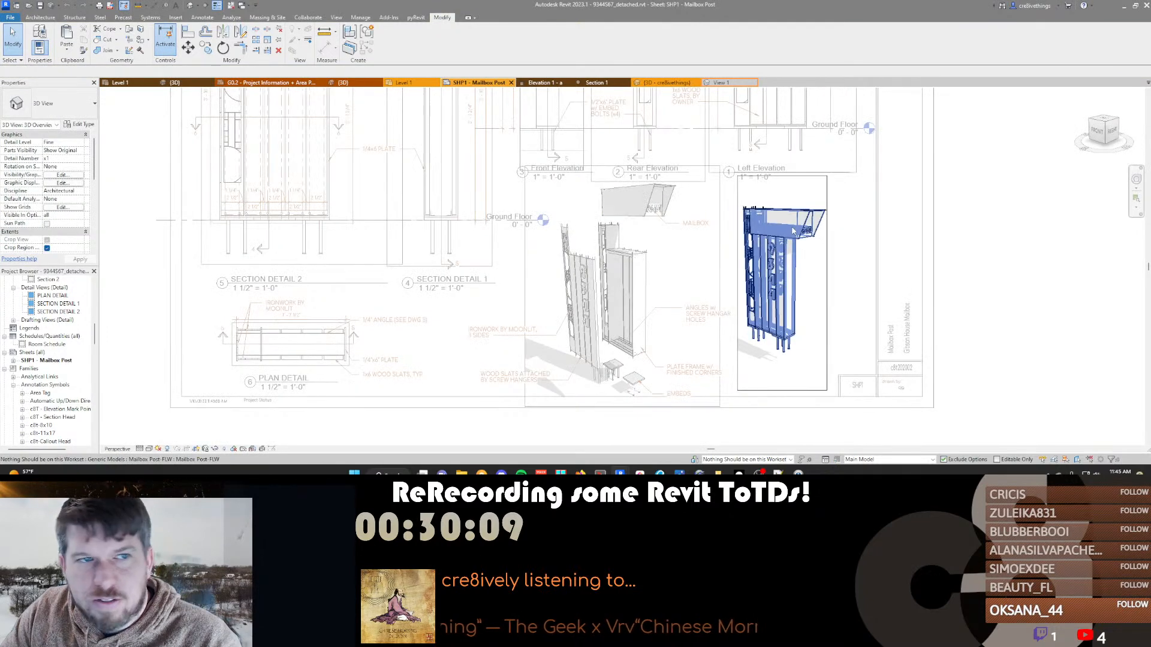
{"action": "left_click", "coordinate": [782, 264]}
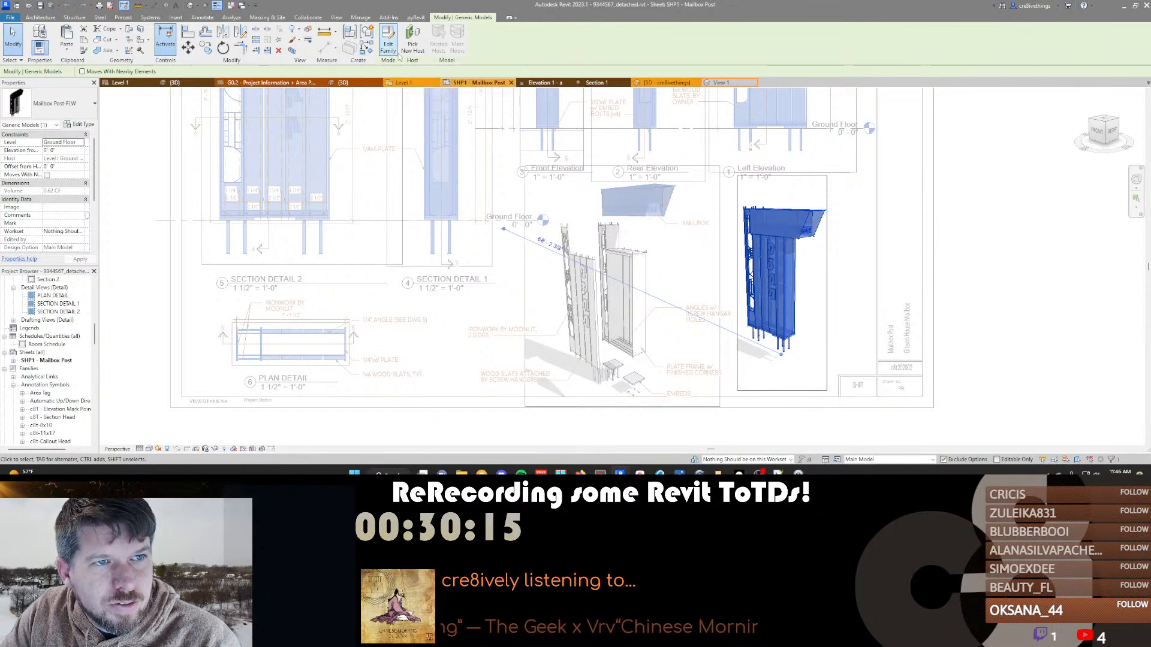
{"action": "left_click", "coordinate": [308, 31]}
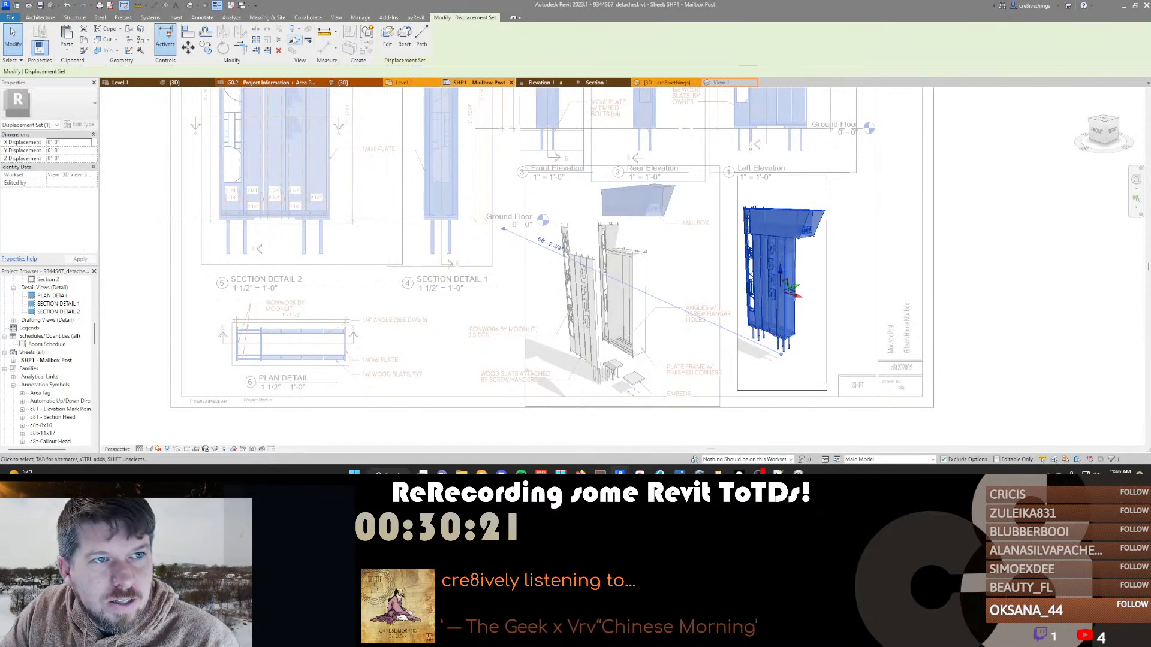
{"action": "left_click", "coordinate": [388, 36]}
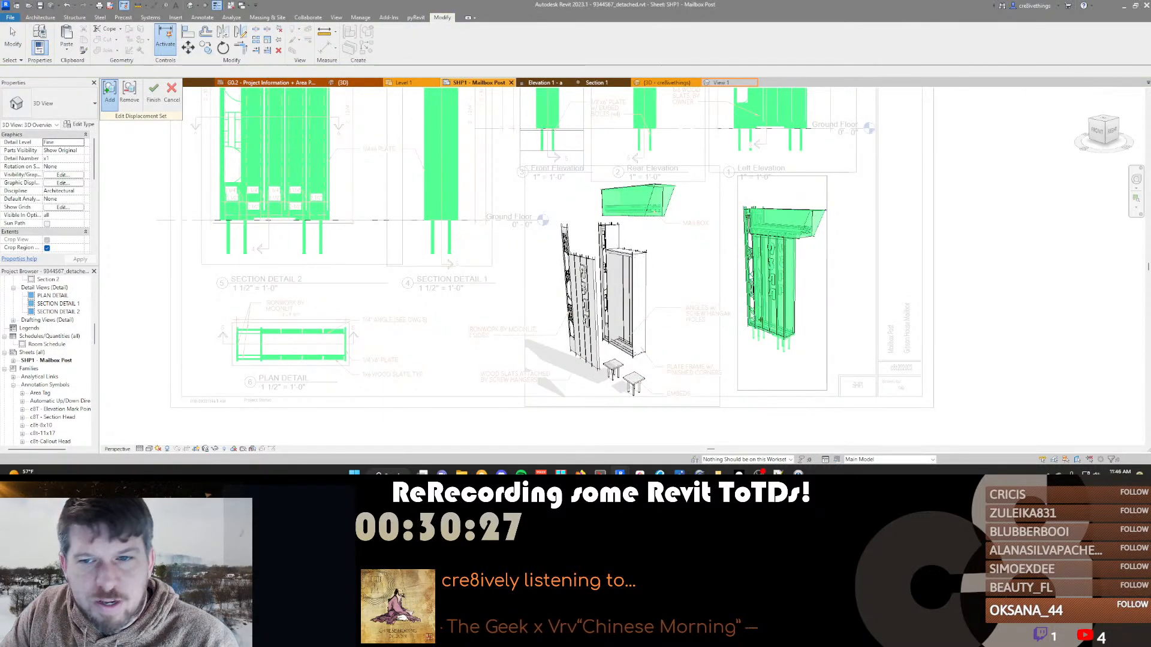
{"action": "scroll", "coordinate": [778, 267], "scroll_direction": "up", "scroll_amount": 1}
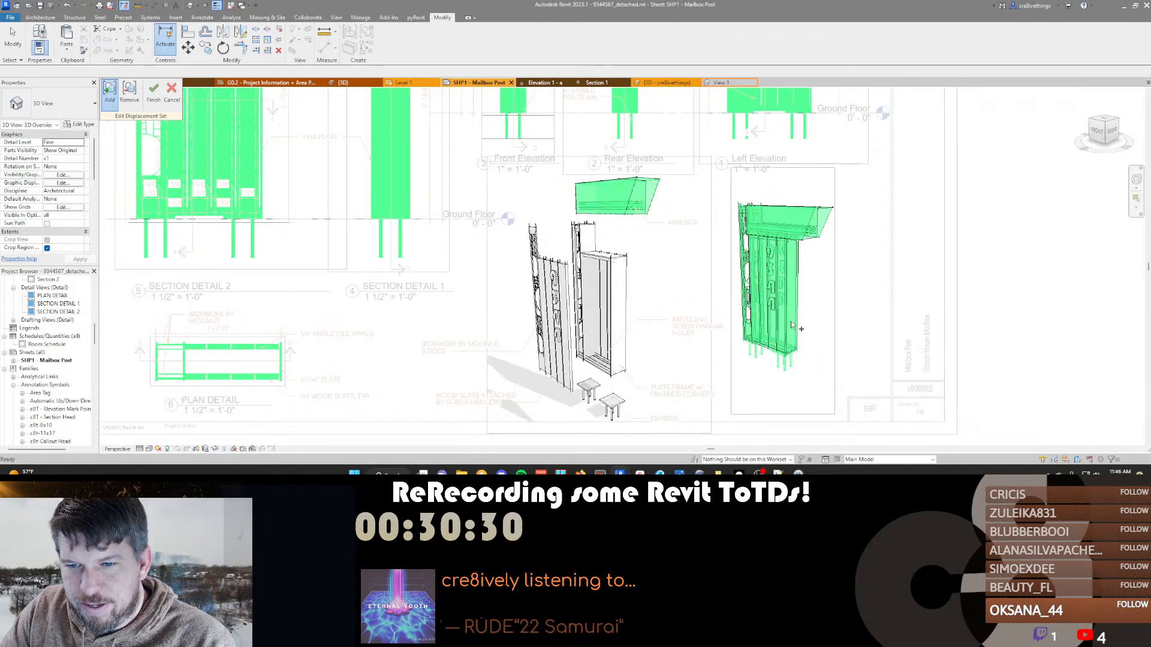
{"action": "left_click", "coordinate": [153, 92]}
{"action": "left_click_drag", "start_coordinate": [799, 299], "coordinate": [804, 295]}
{"action": "key", "text": "Escape"}
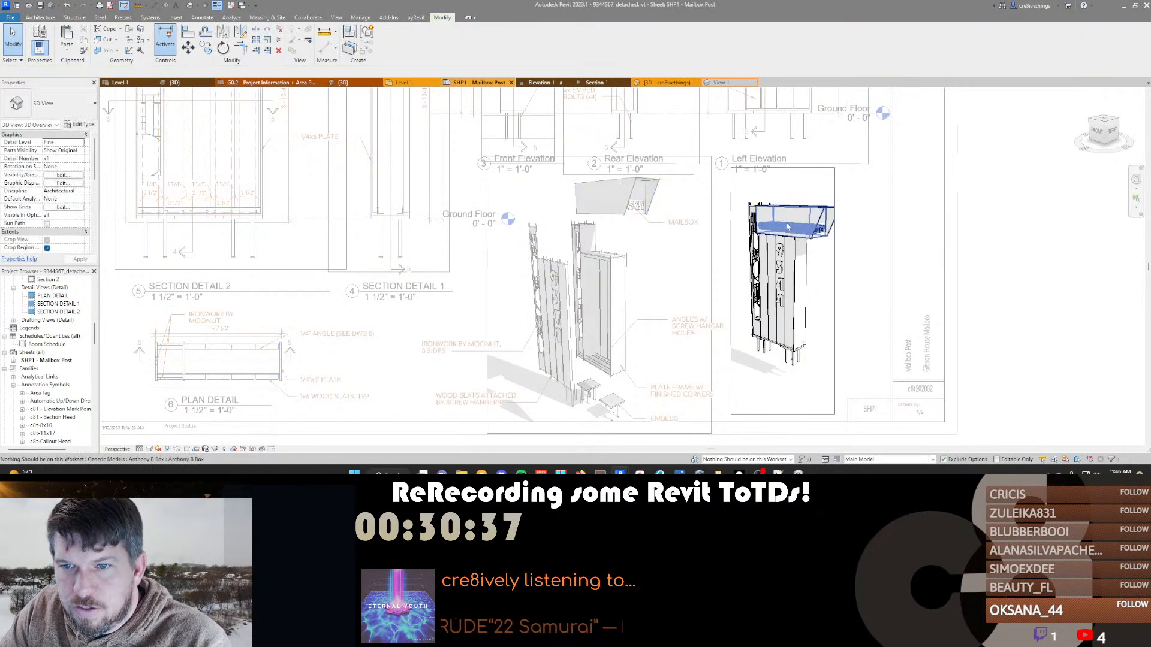
Displace the mailbox about 8 inches upward from the post in the overview view
{"action": "left_click", "coordinate": [787, 226]}
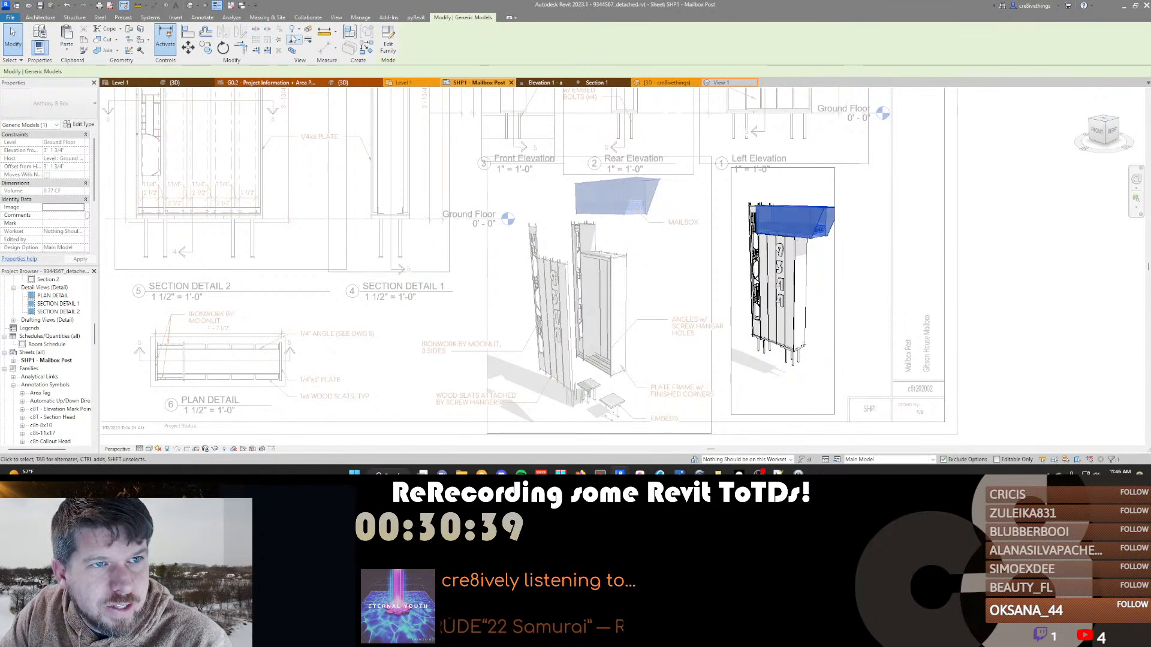
{"action": "left_click", "coordinate": [295, 40]}
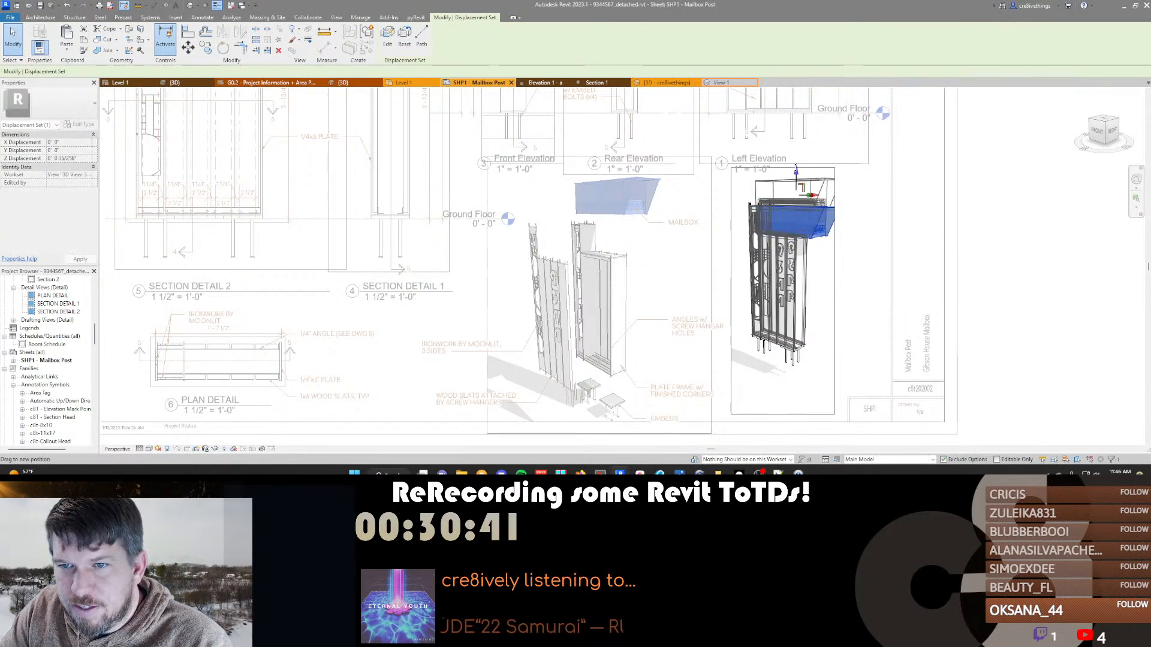
{"action": "left_click_drag", "start_coordinate": [796, 179], "coordinate": [796, 152]}
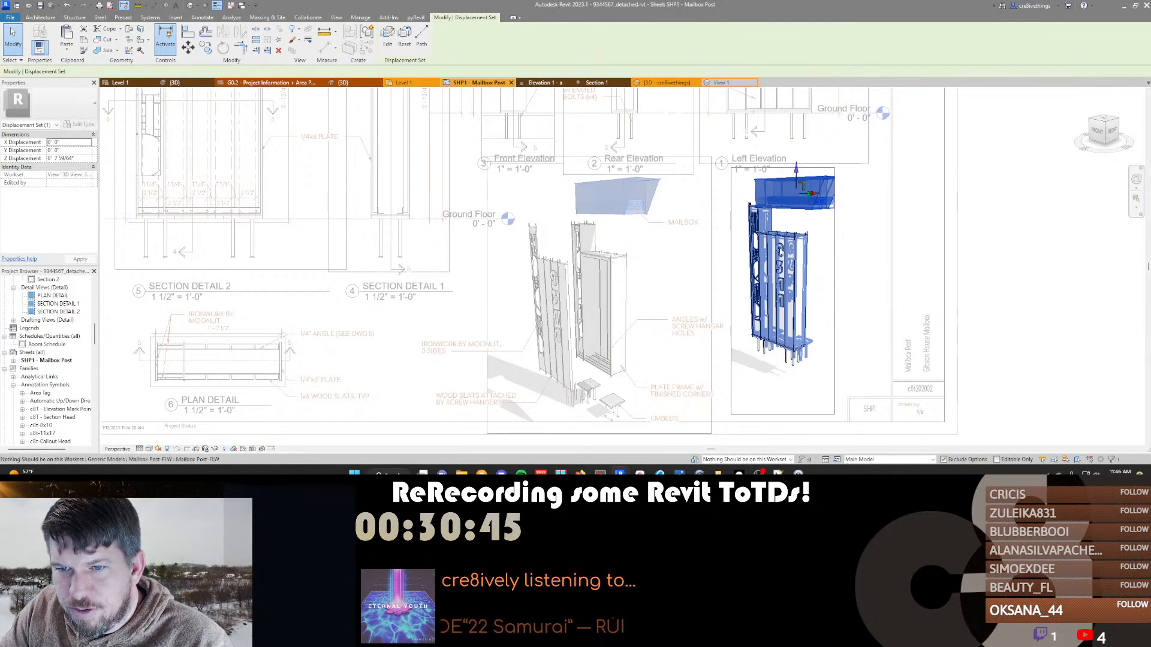
Reselect the mailbox post in the overview view and try to displace it again
{"action": "left_click", "coordinate": [803, 299]}
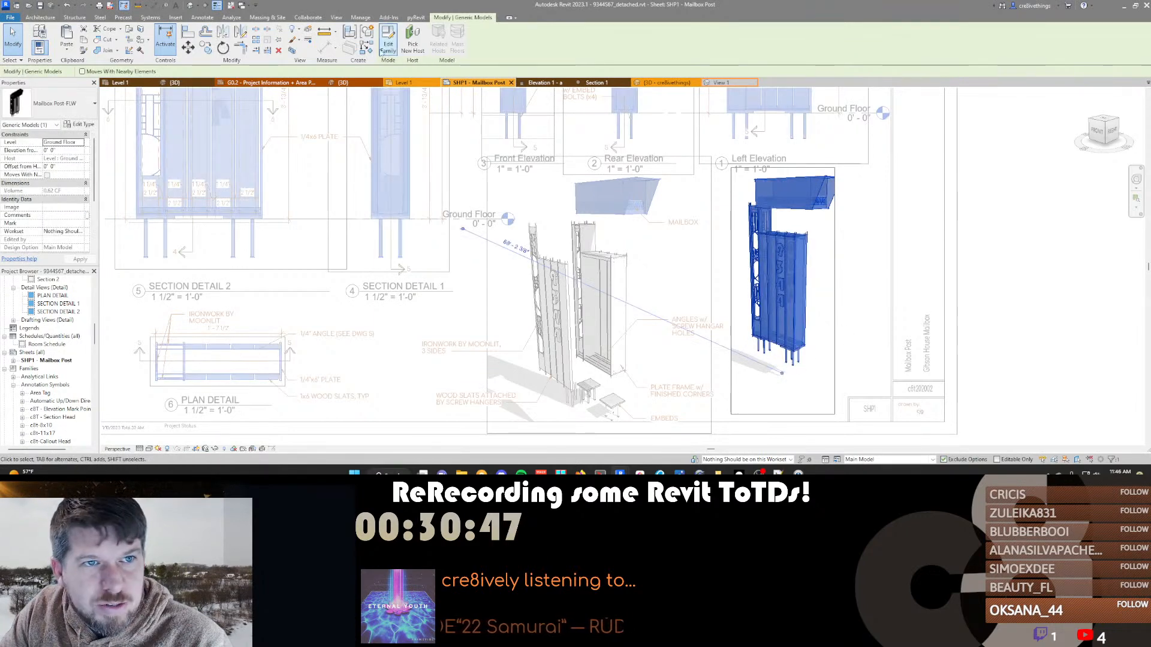
{"action": "left_click", "coordinate": [782, 253]}
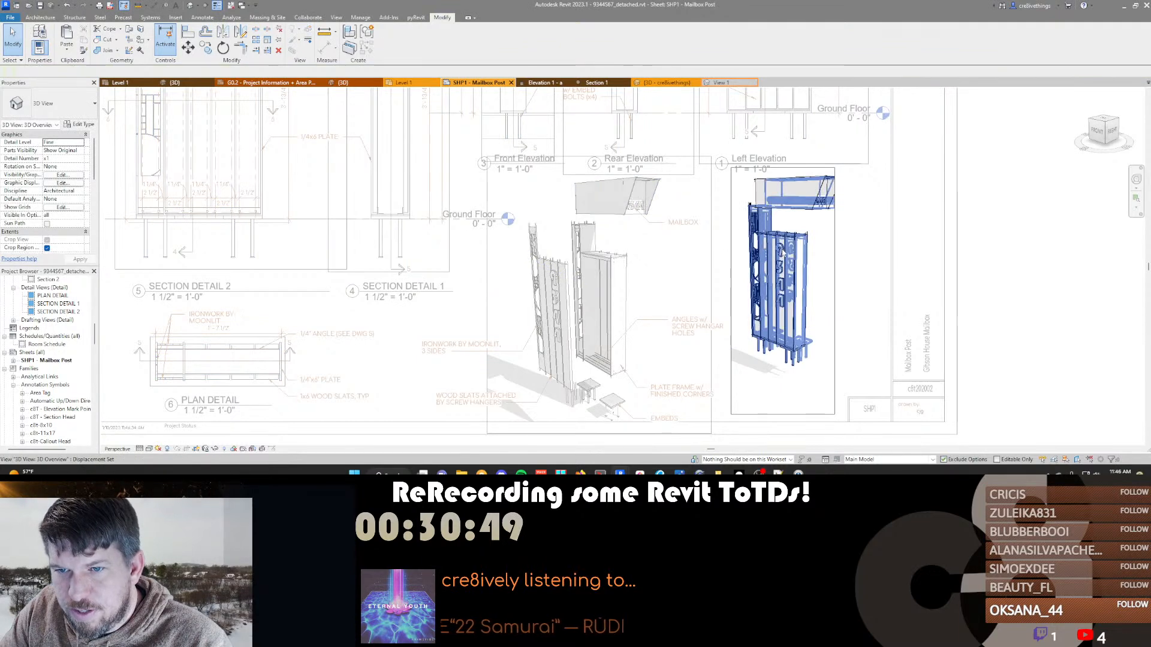
{"action": "left_click", "coordinate": [796, 268]}
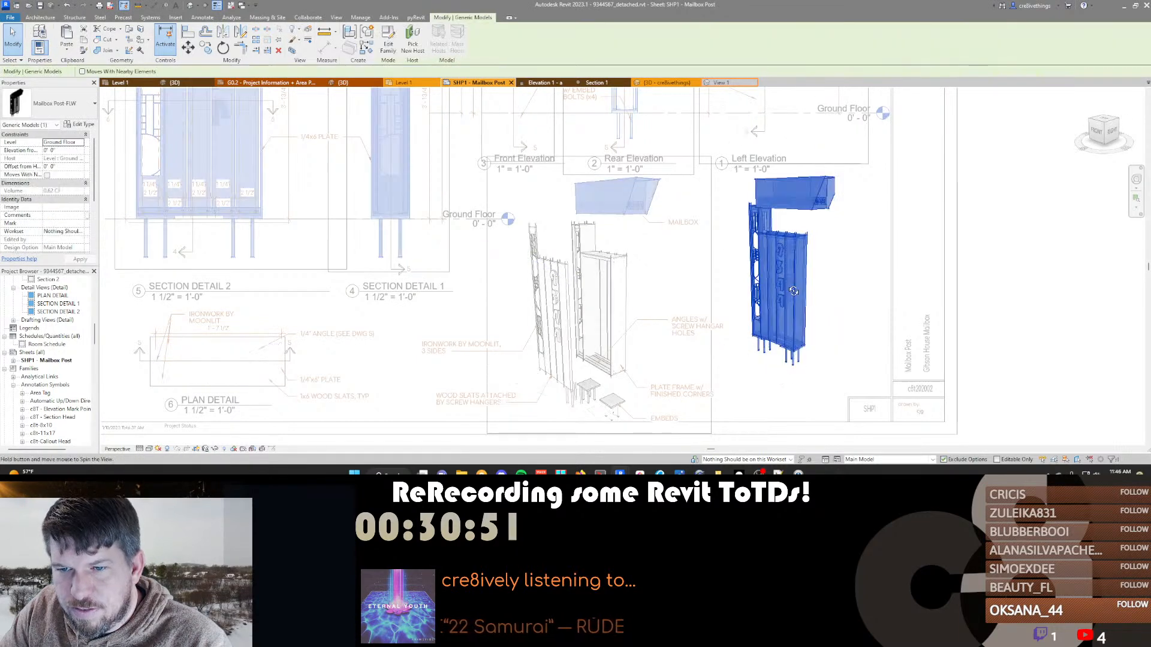
{"action": "middle_click_drag", "start_coordinate": [789, 289], "coordinate": [781, 320]}
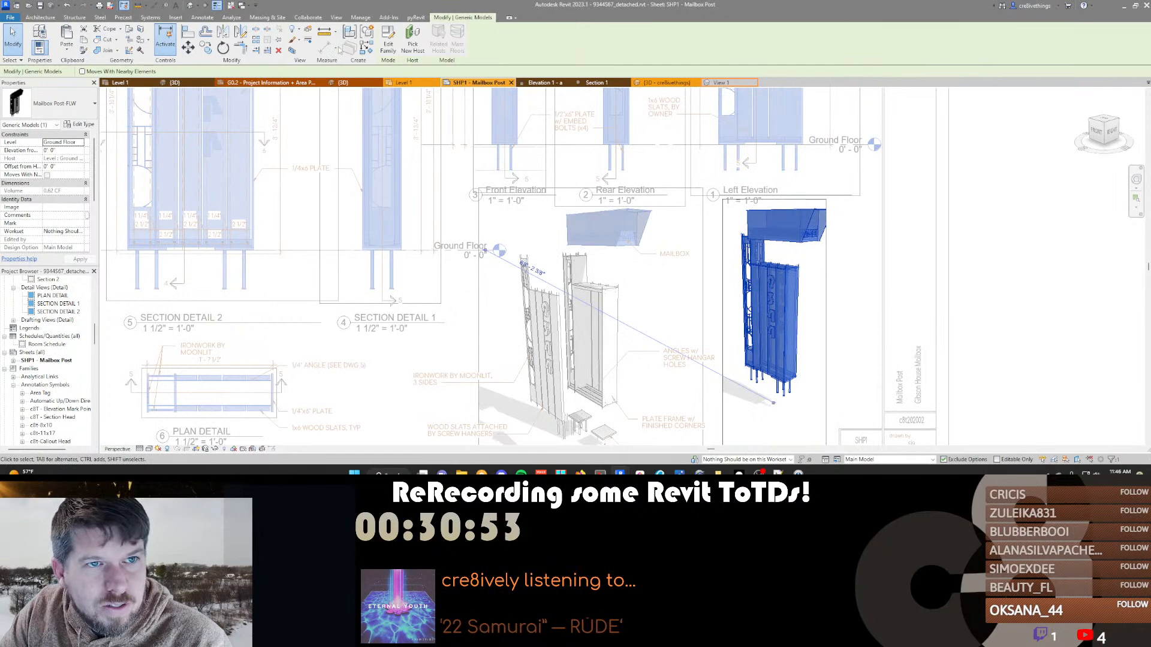
{"action": "left_click", "coordinate": [309, 31]}
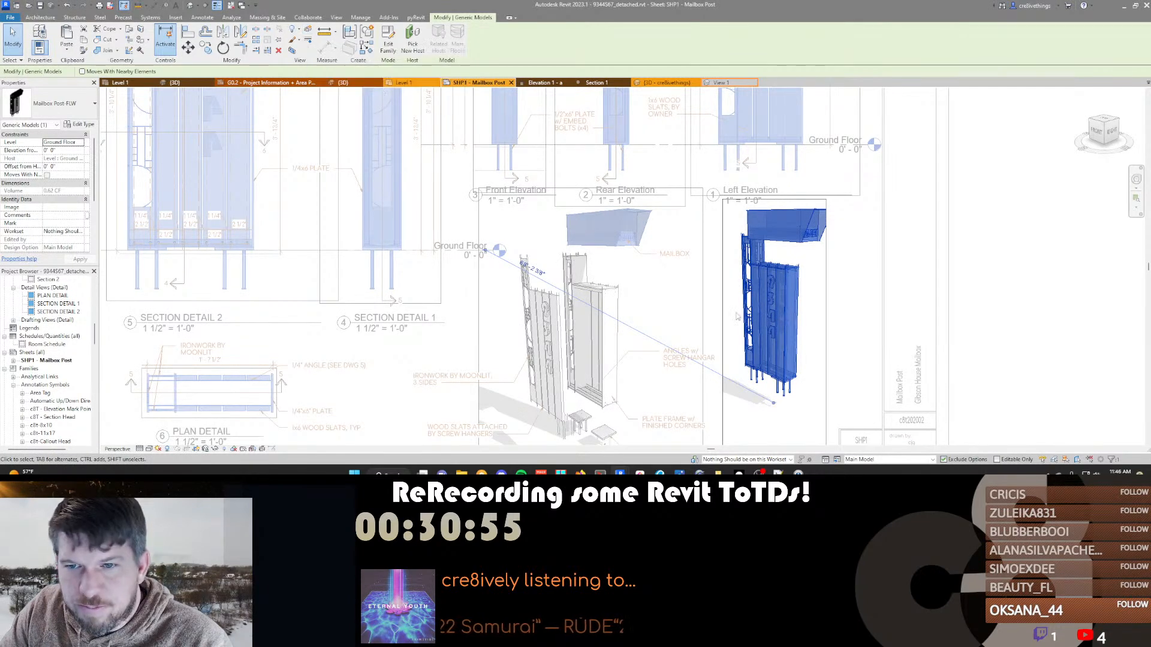
Displace the two anchor plates beneath the post downward, one about 6 3/8 inches and the other about 7 5/8 inches
{"action": "left_click", "coordinate": [786, 388]}
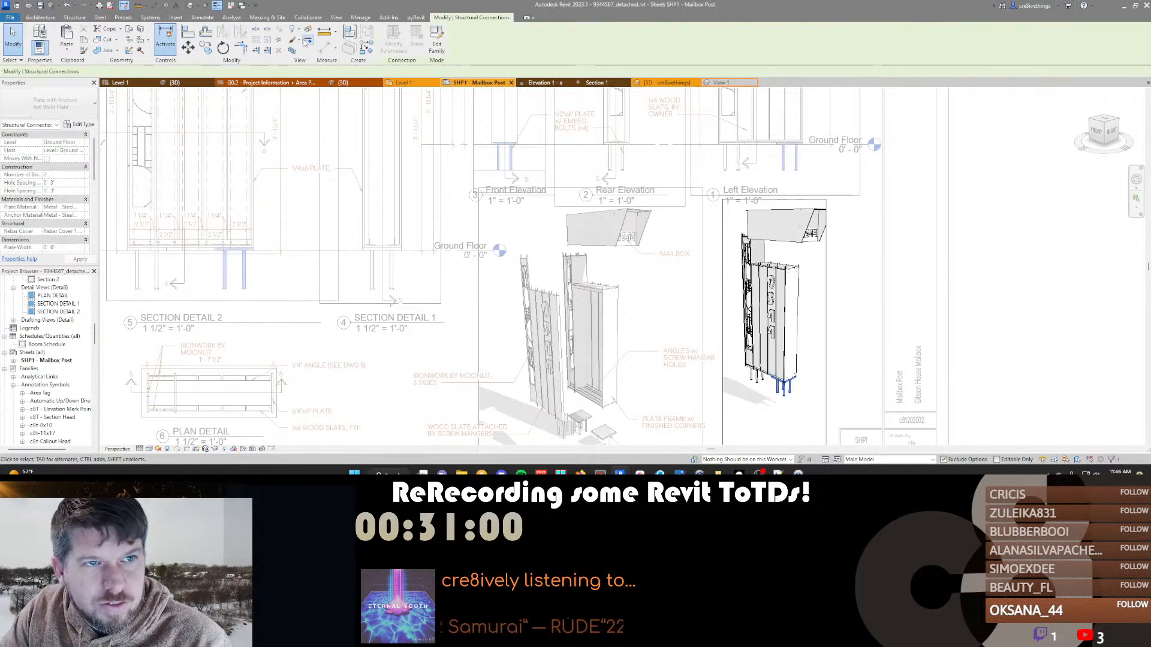
{"action": "left_click_drag", "start_coordinate": [784, 367], "coordinate": [784, 383]}
{"action": "left_click", "coordinate": [757, 375]}
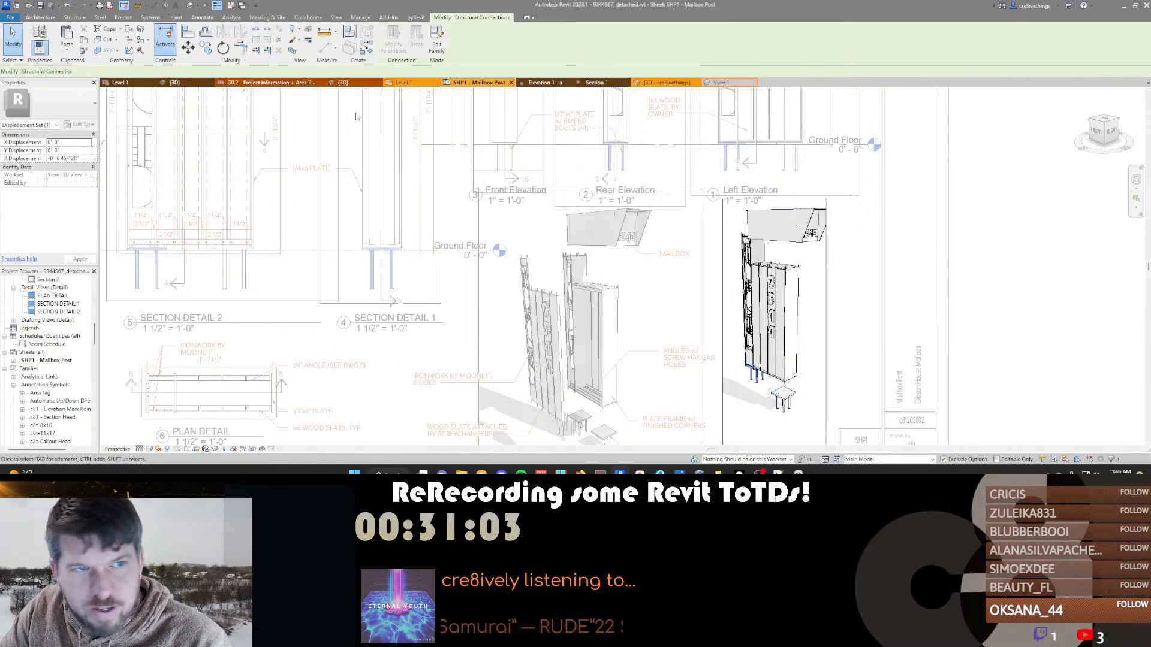
{"action": "left_click", "coordinate": [308, 29]}
{"action": "left_click_drag", "start_coordinate": [756, 359], "coordinate": [758, 382]}
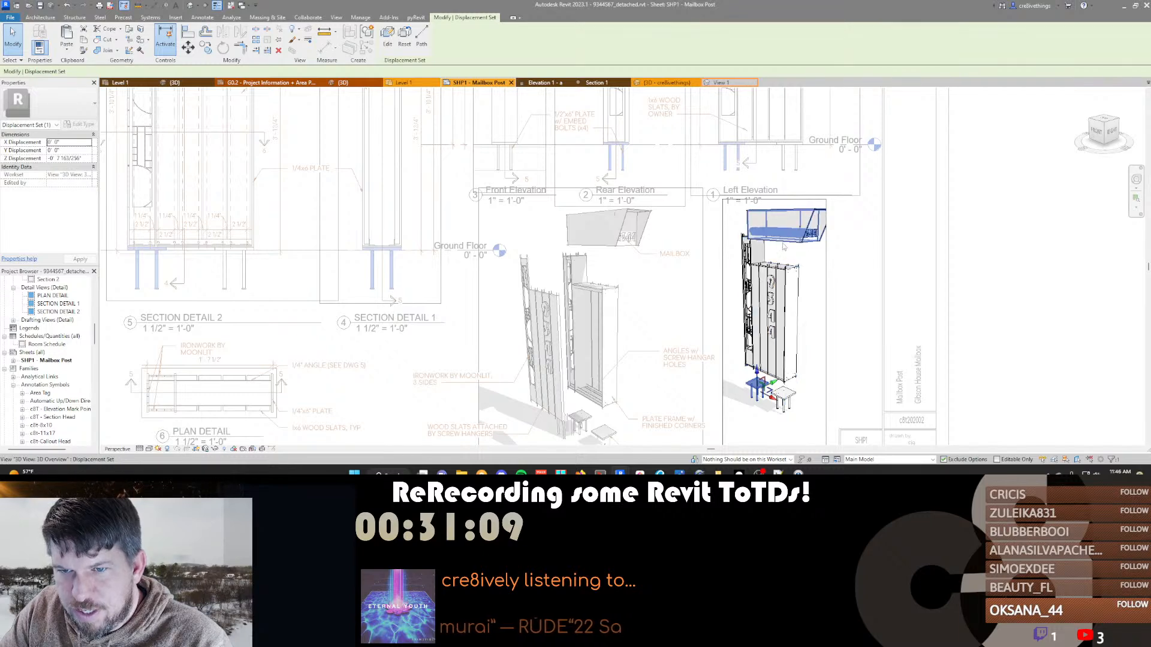
Reset the mailbox post's displacement set in the overview view
{"action": "key", "text": "Escape"}
{"action": "left_click", "coordinate": [781, 288]}
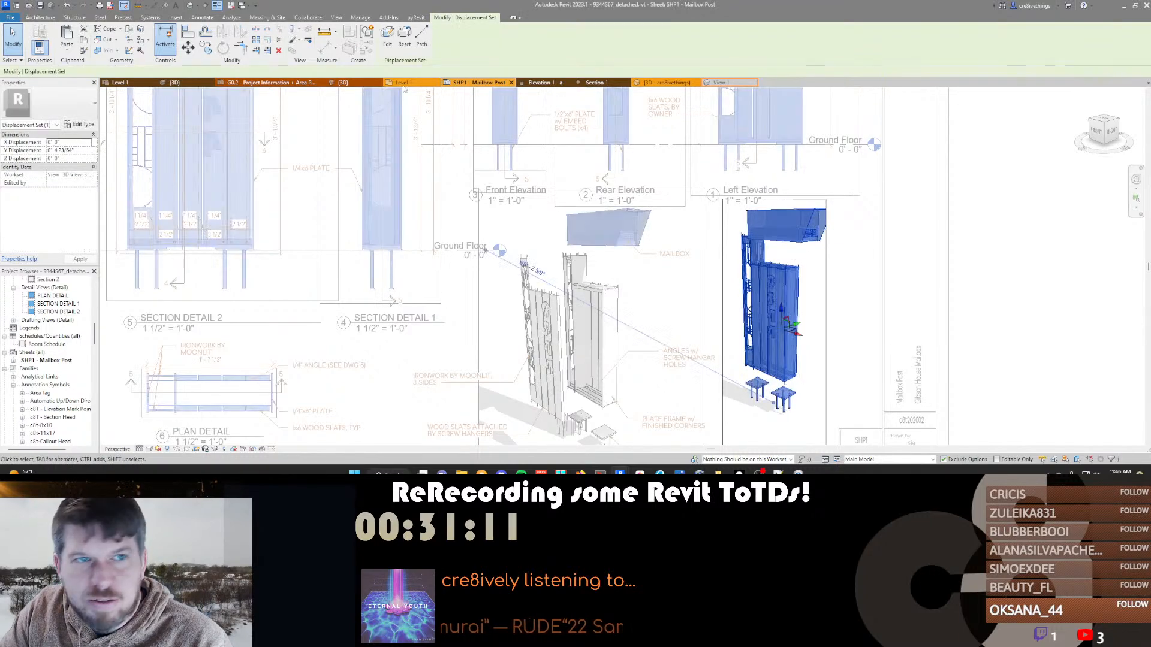
{"action": "left_click", "coordinate": [405, 45]}
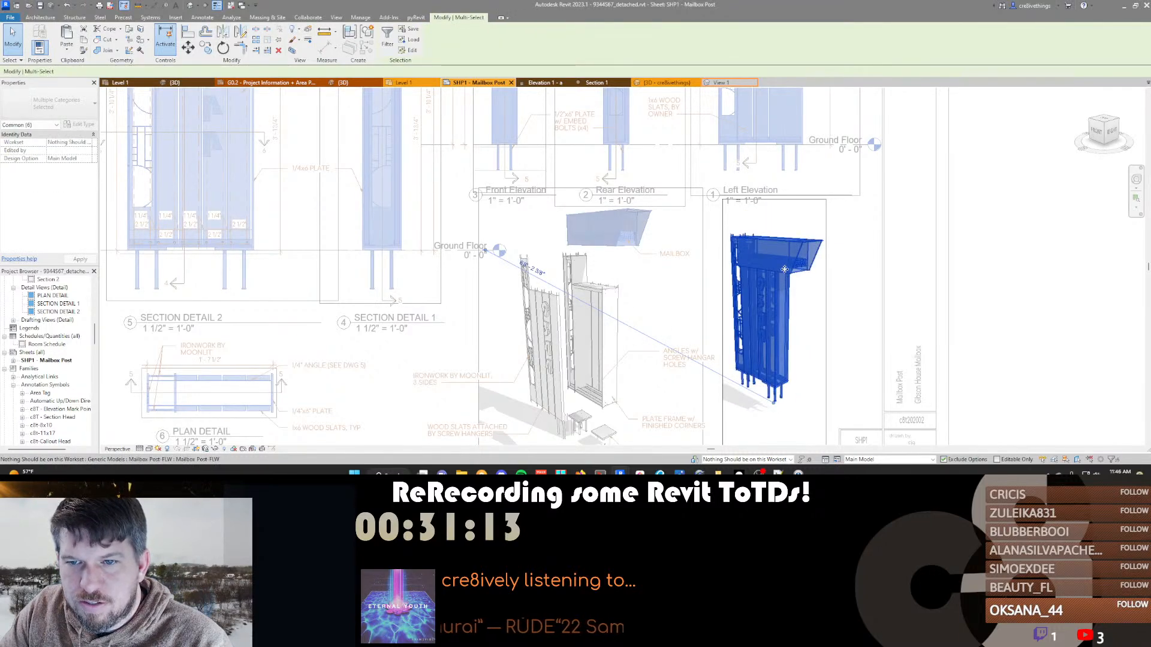
Displace the mailbox upward from the post in the overview view
{"action": "left_click", "coordinate": [773, 359]}
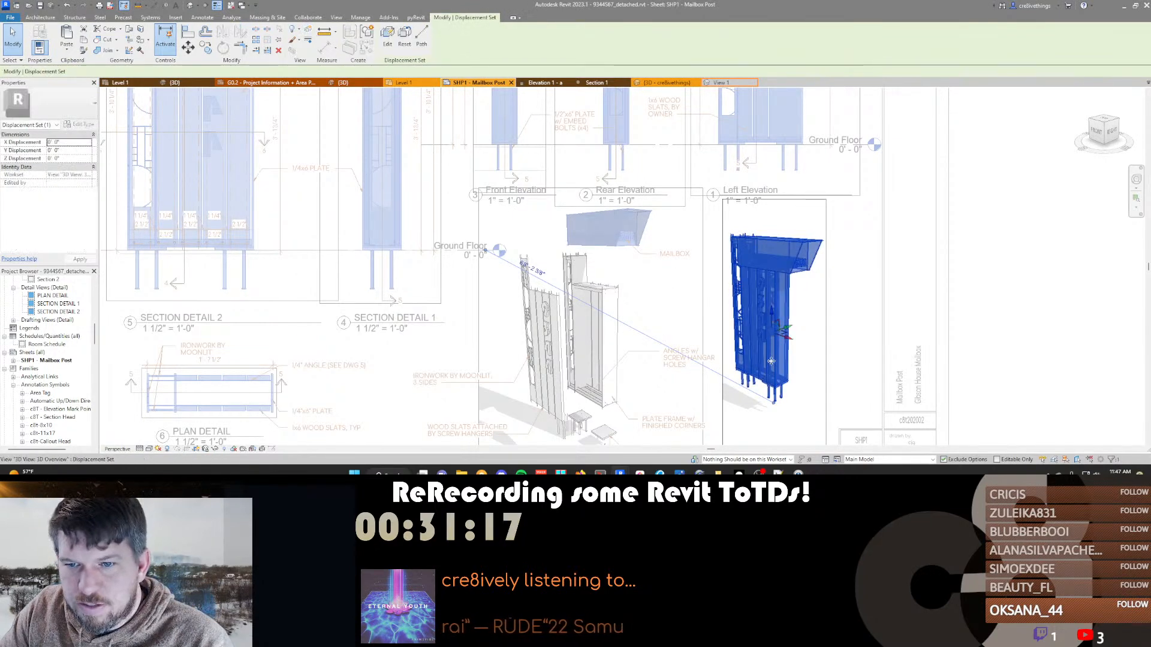
{"action": "key", "text": "Escape"}
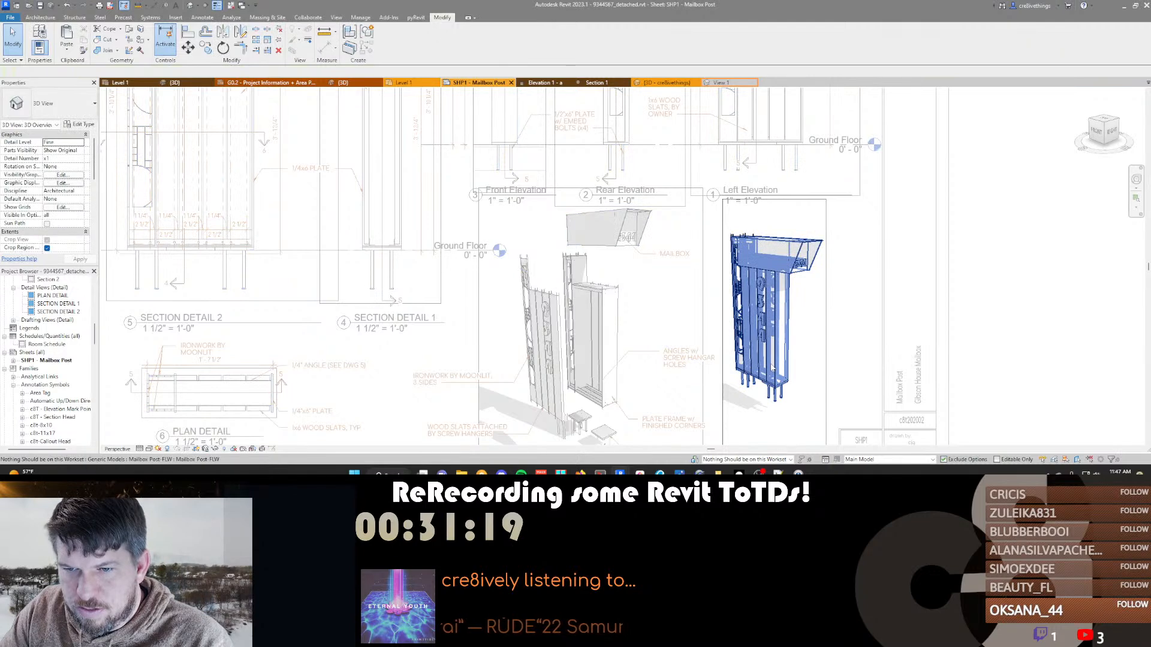
{"action": "left_click", "coordinate": [774, 261]}
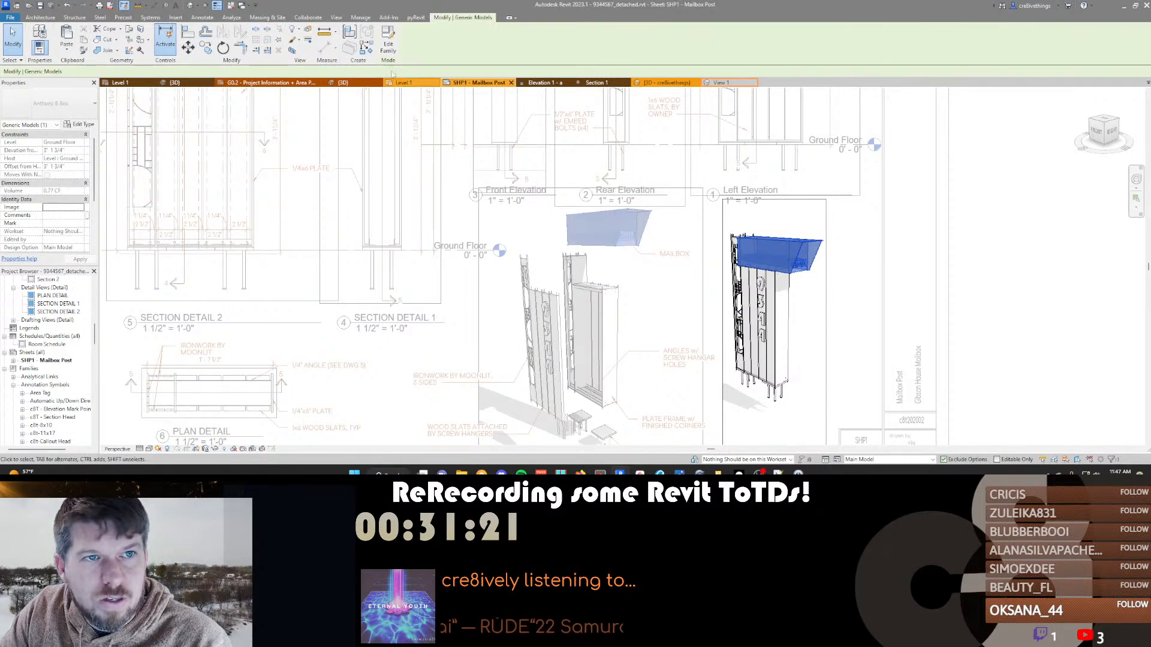
{"action": "left_click", "coordinate": [767, 228]}
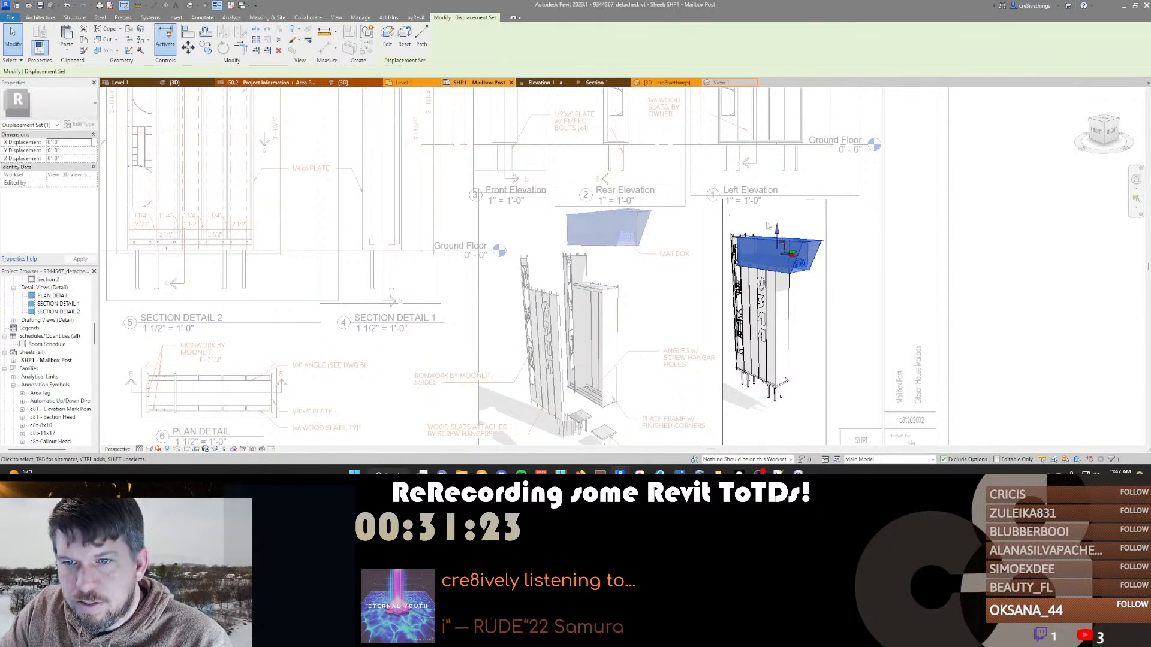
{"action": "left_click_drag", "start_coordinate": [777, 232], "coordinate": [777, 196]}
Displace the two anchor plates beneath the post downward together by about 8 inches
{"action": "left_click", "coordinate": [778, 339]}
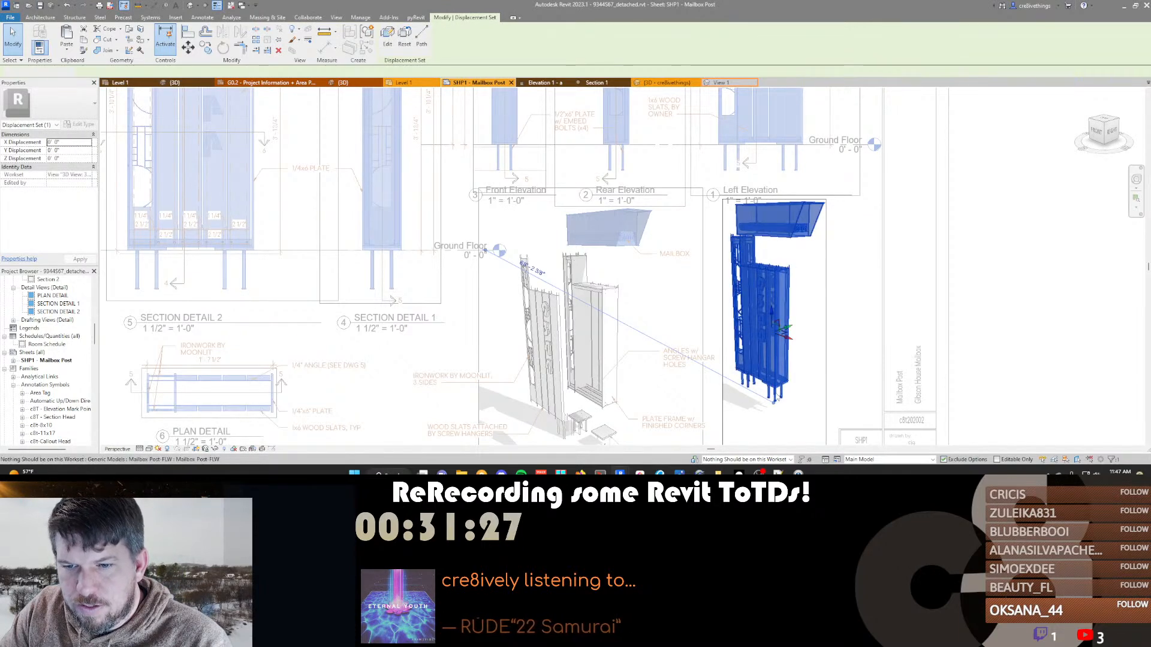
{"action": "key", "text": "Escape"}
{"action": "left_click", "coordinate": [750, 386]}
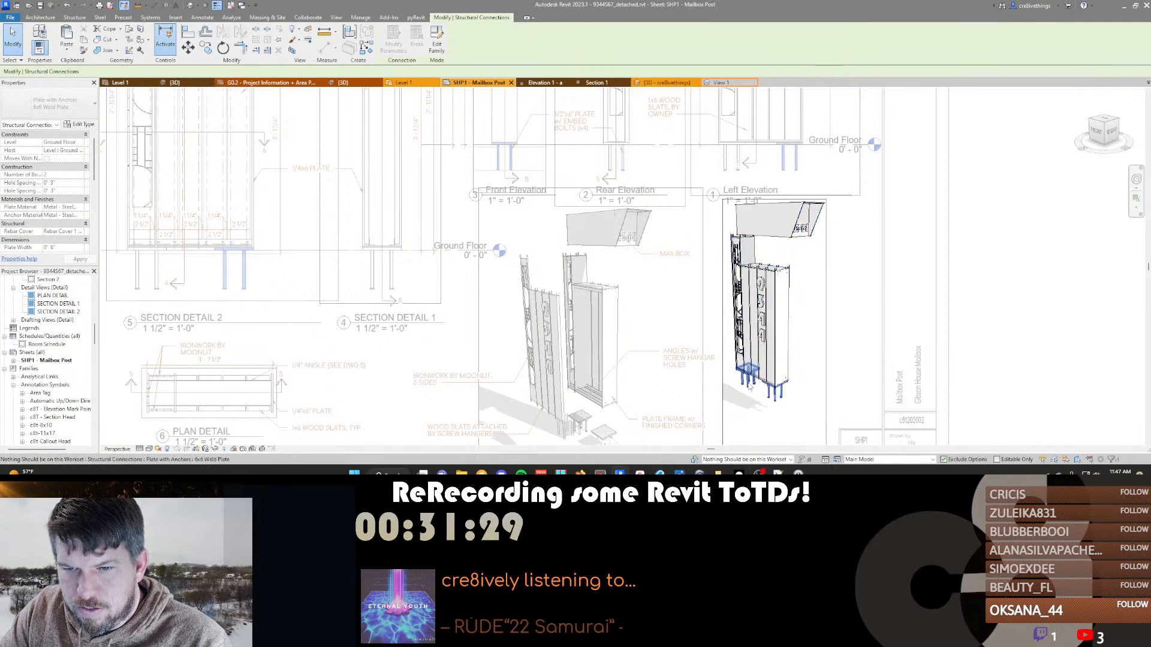
{"action": "left_click", "coordinate": [313, 32]}
{"action": "left_click_drag", "start_coordinate": [762, 365], "coordinate": [762, 387]}
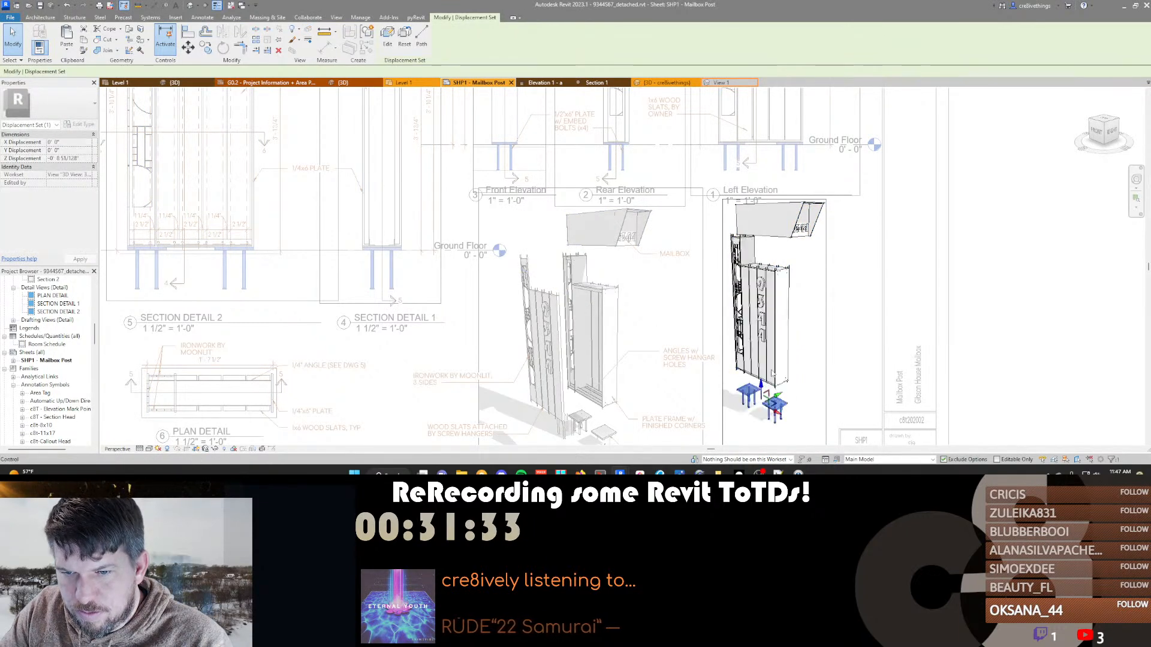
{"action": "left_click", "coordinate": [771, 373]}
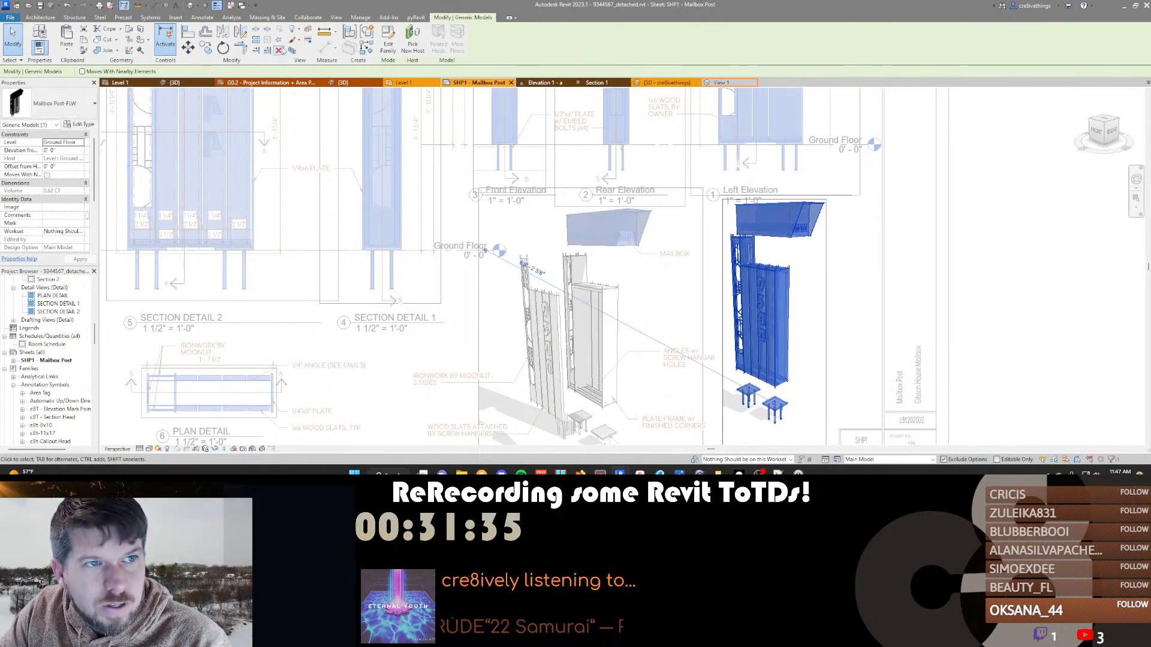
{"action": "key", "text": "Escape"}
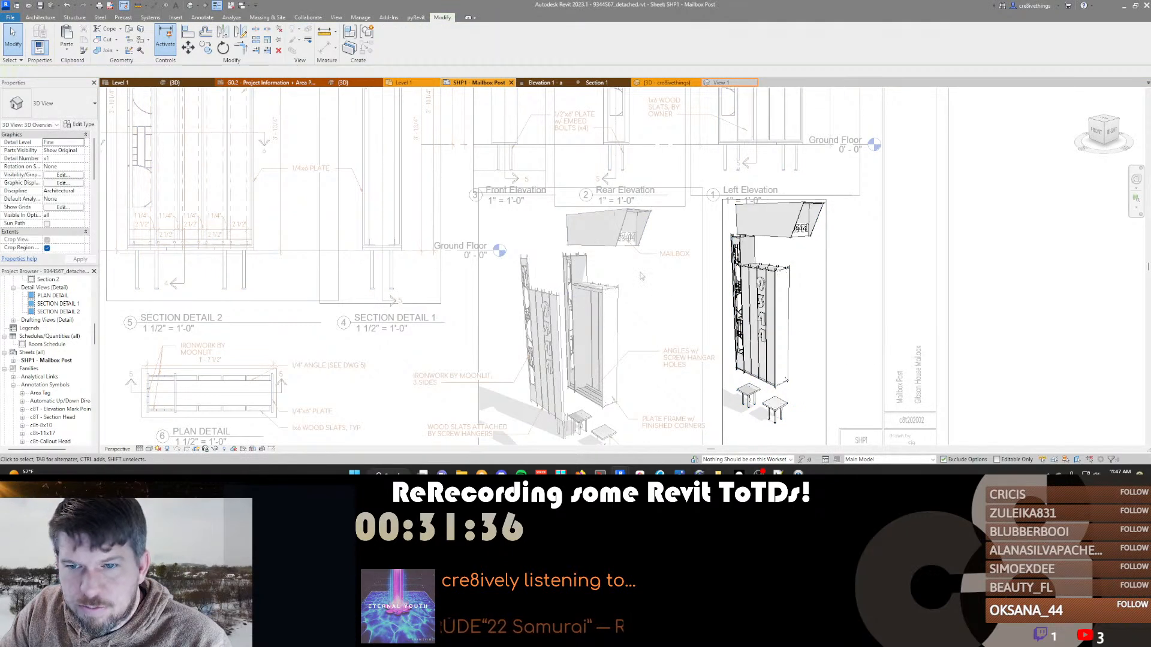
{"action": "left_click", "coordinate": [757, 311]}
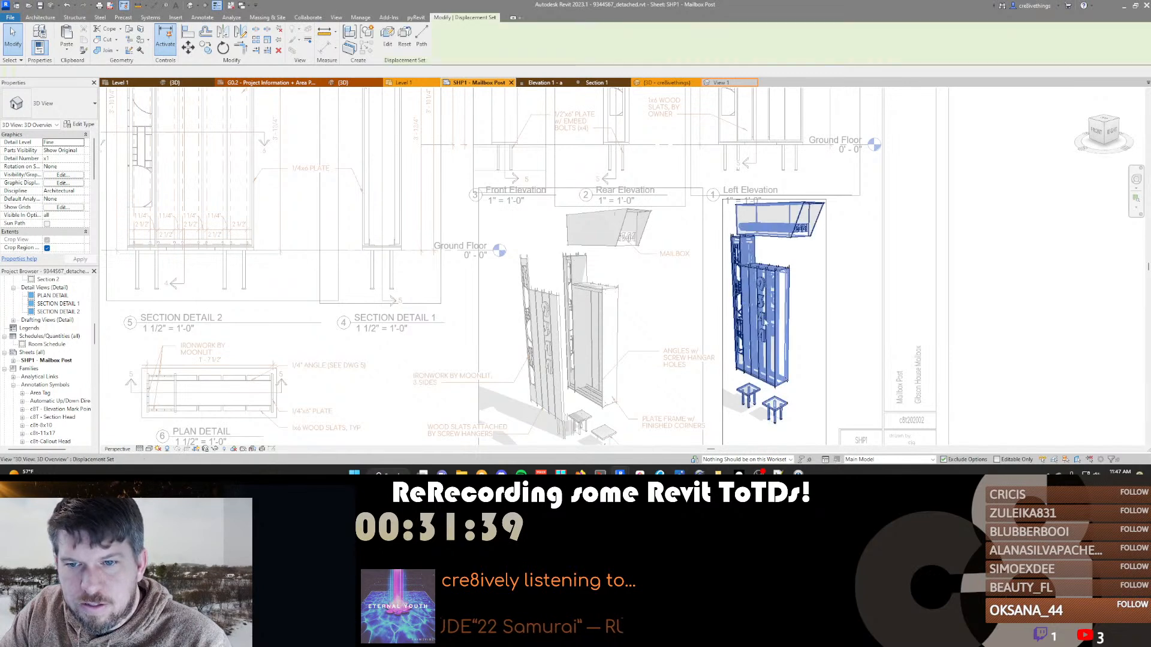
{"action": "left_click", "coordinate": [349, 50]}
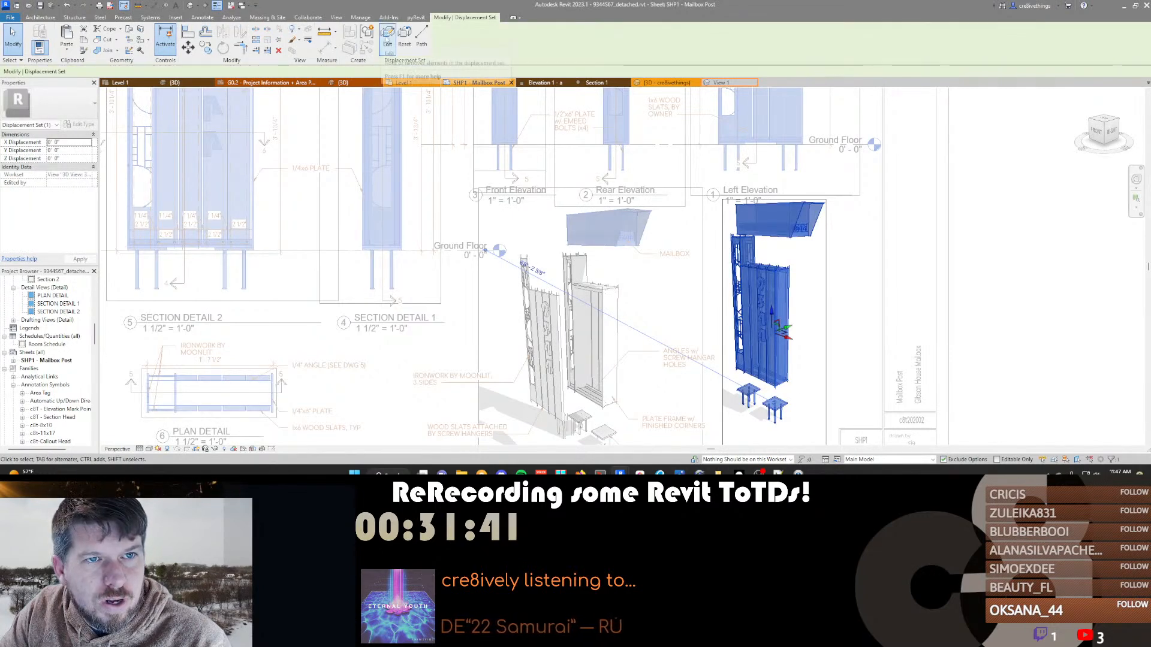
{"action": "left_click", "coordinate": [421, 37]}
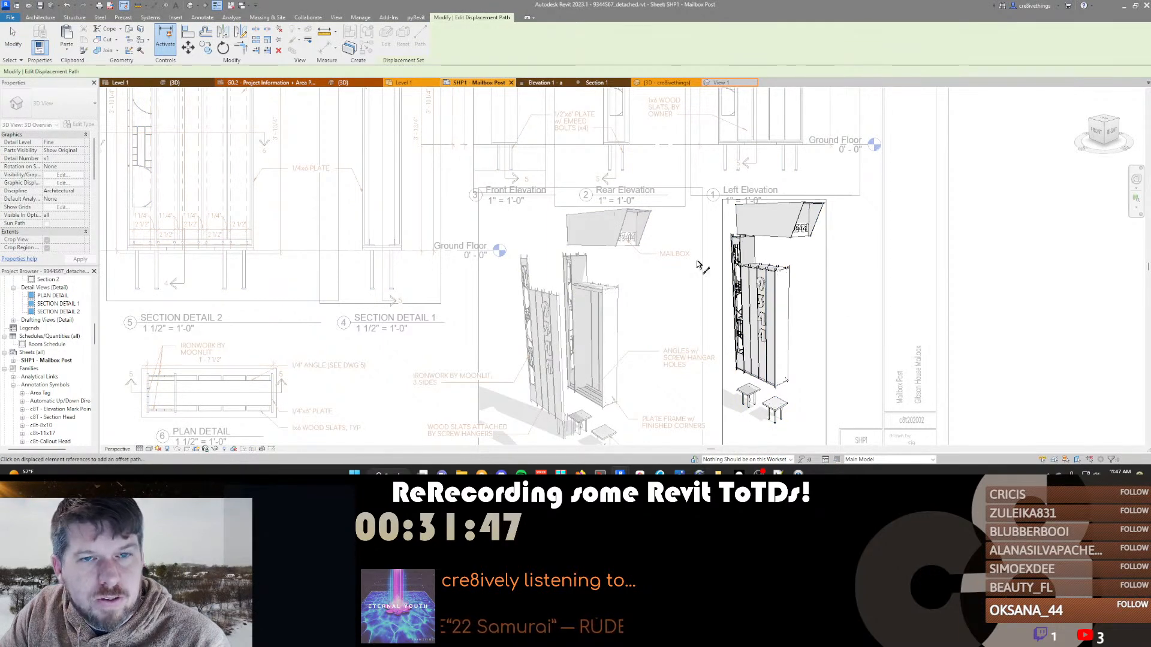
{"action": "key", "text": "Escape"}
Displace the mailbox post slightly downward in the overview view and review which elements its displacement set contains
{"action": "left_click", "coordinate": [772, 292]}
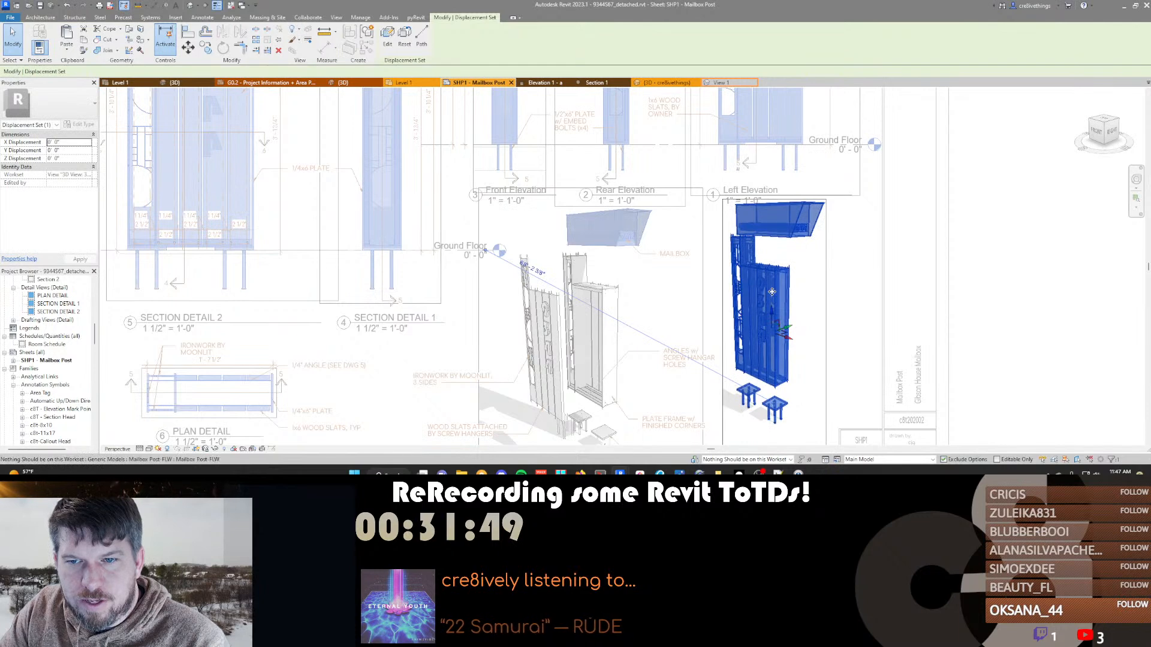
{"action": "left_click_drag", "start_coordinate": [771, 292], "coordinate": [773, 313]}
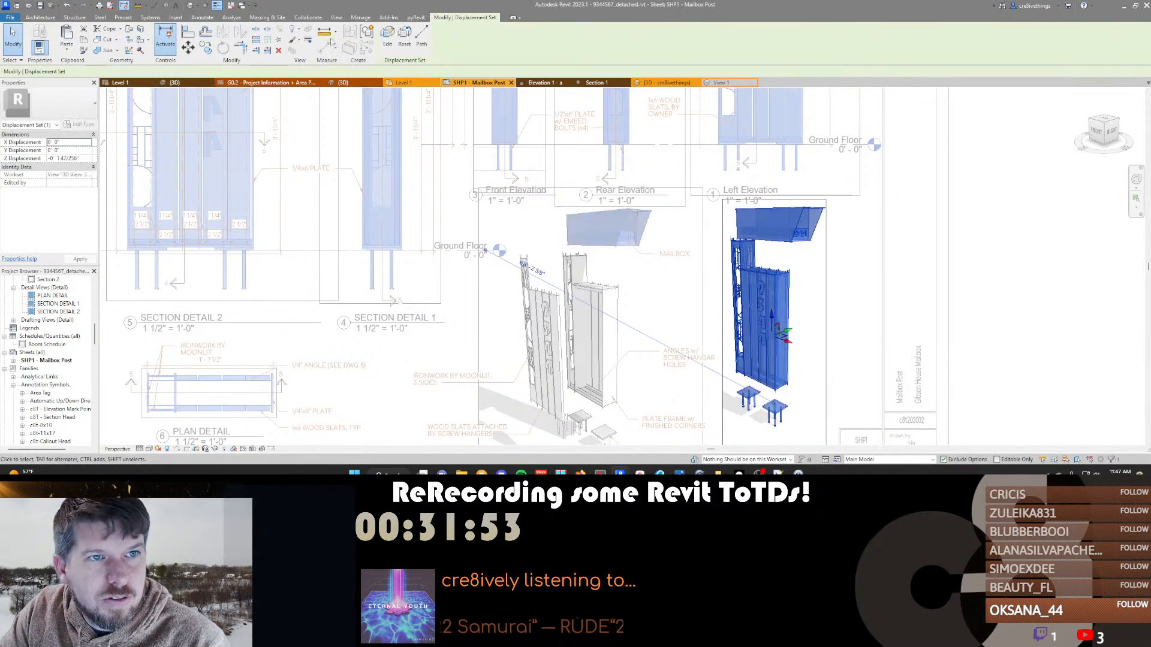
{"action": "left_click", "coordinate": [387, 36]}
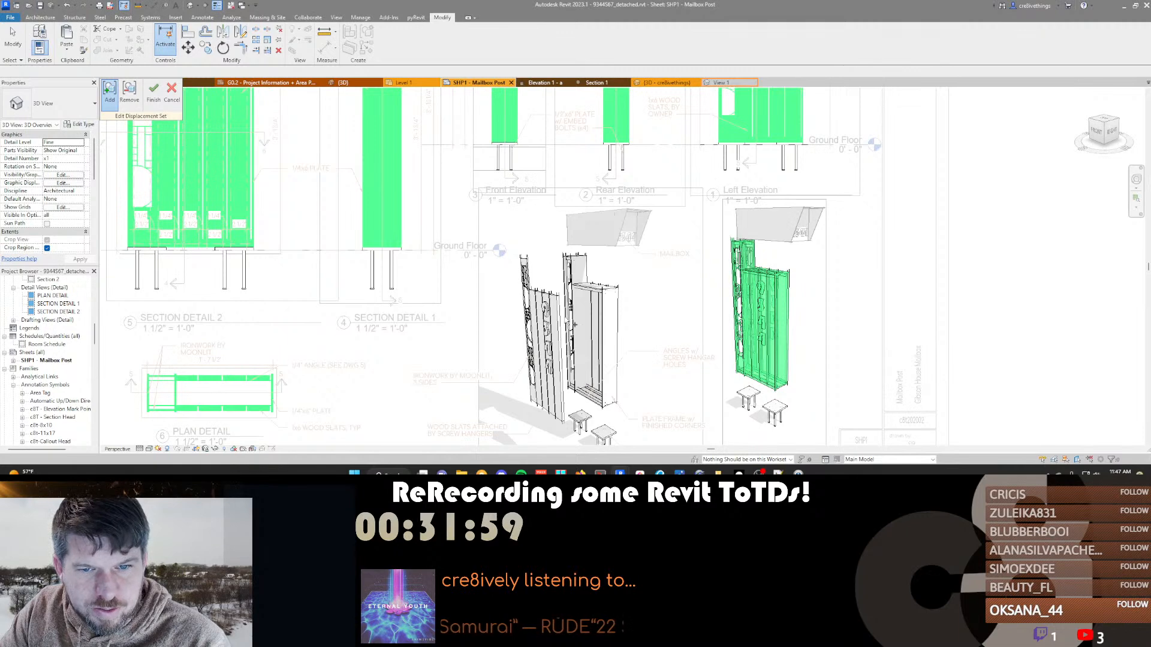
{"action": "double_click", "coordinate": [662, 292]}
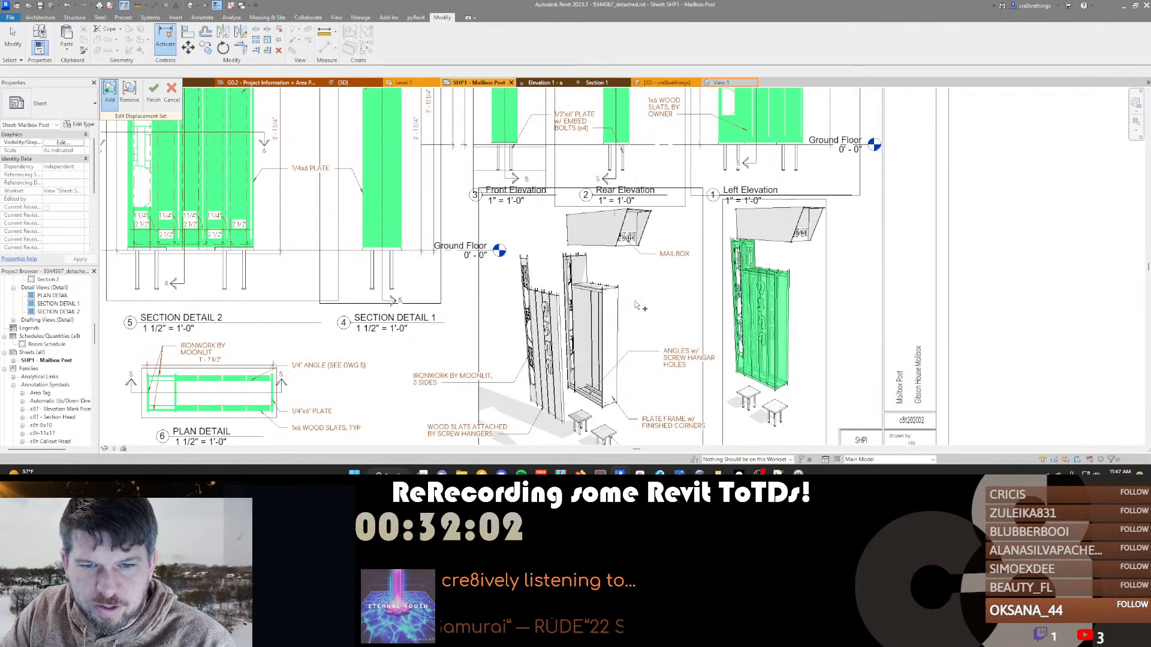
{"action": "left_click", "coordinate": [153, 91]}
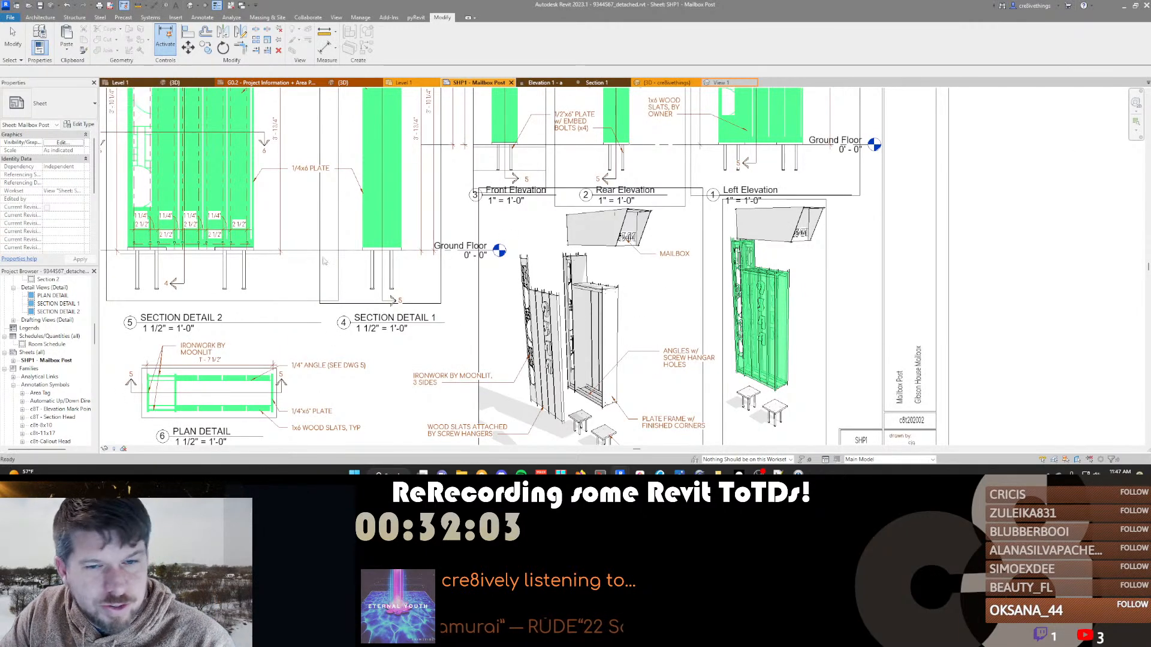
{"action": "key", "text": "Escape"}
Activate the exploded view on the sheet and review the elements in the wood slats' displacement set
{"action": "middle_click_drag", "start_coordinate": [545, 346], "coordinate": [587, 278]}
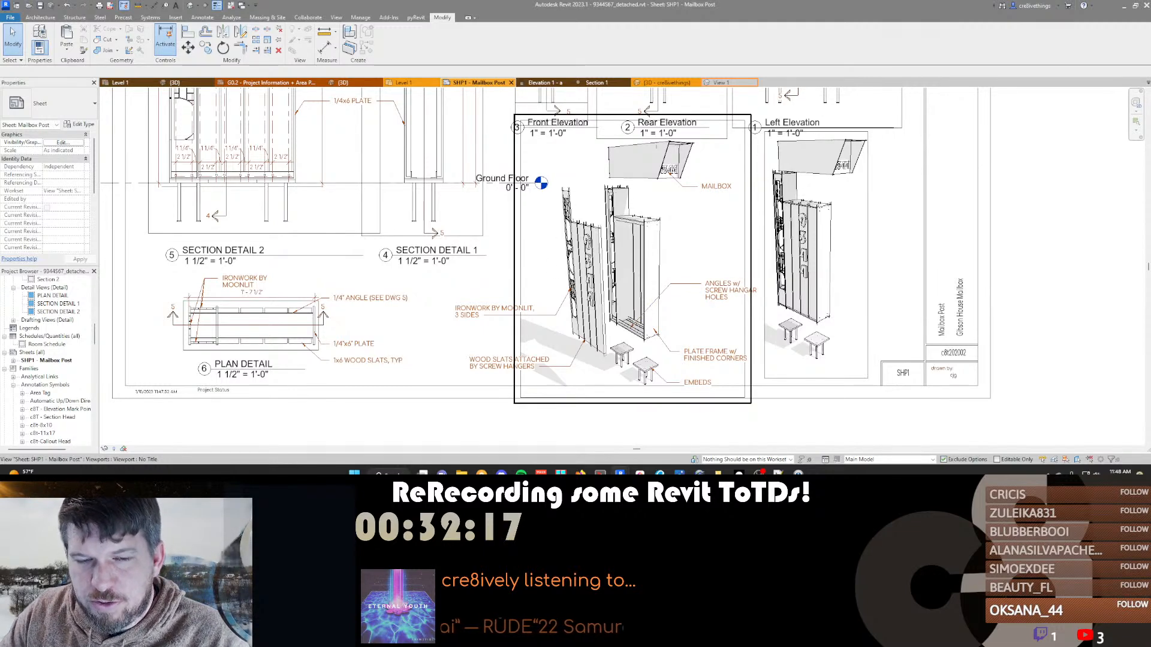
{"action": "double_click", "coordinate": [577, 243]}
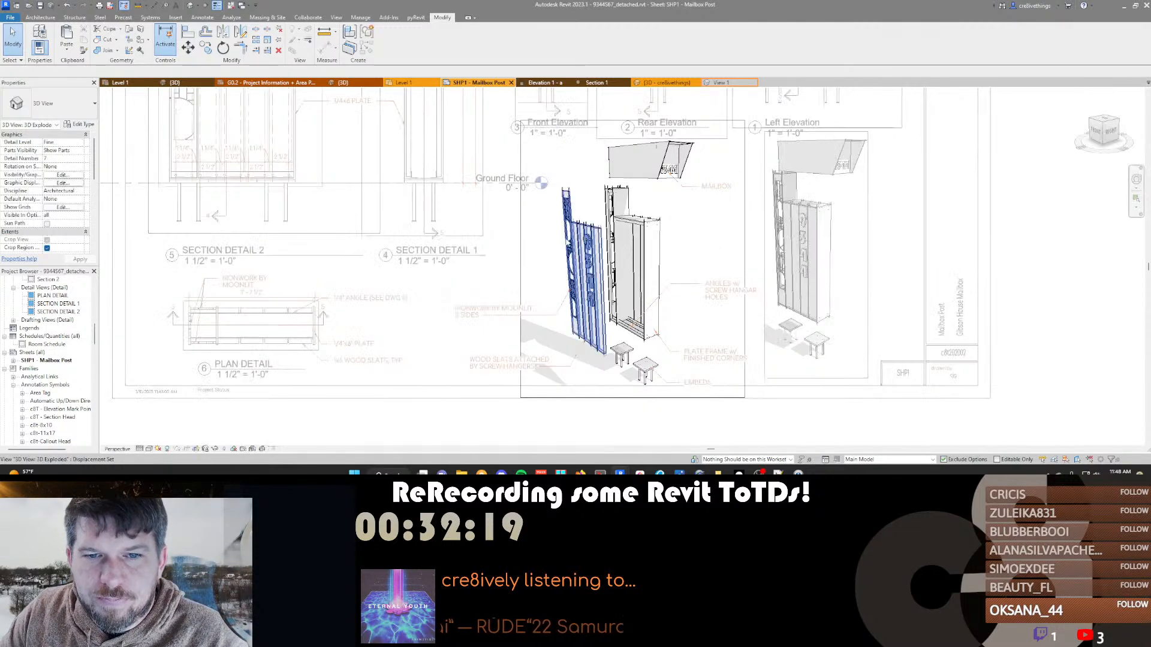
{"action": "double_click", "coordinate": [577, 243]}
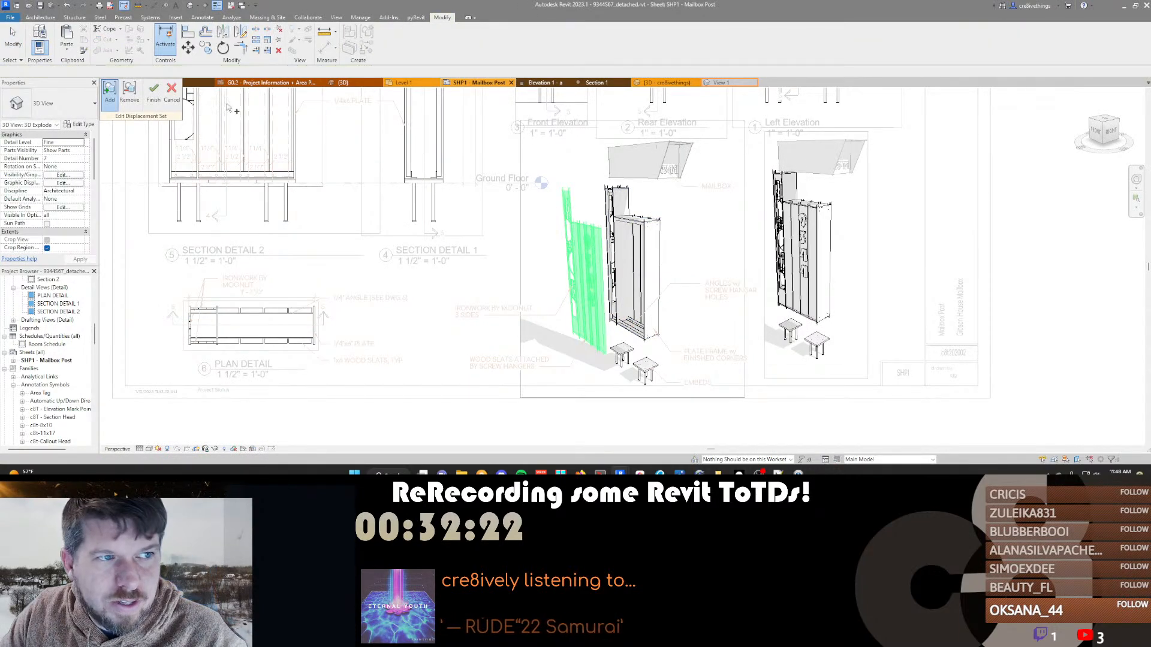
{"action": "left_click", "coordinate": [153, 93]}
Reopen the wood slats' displacement set in Remove mode to show how elements are taken out, and finish the edit
{"action": "left_click", "coordinate": [632, 251]}
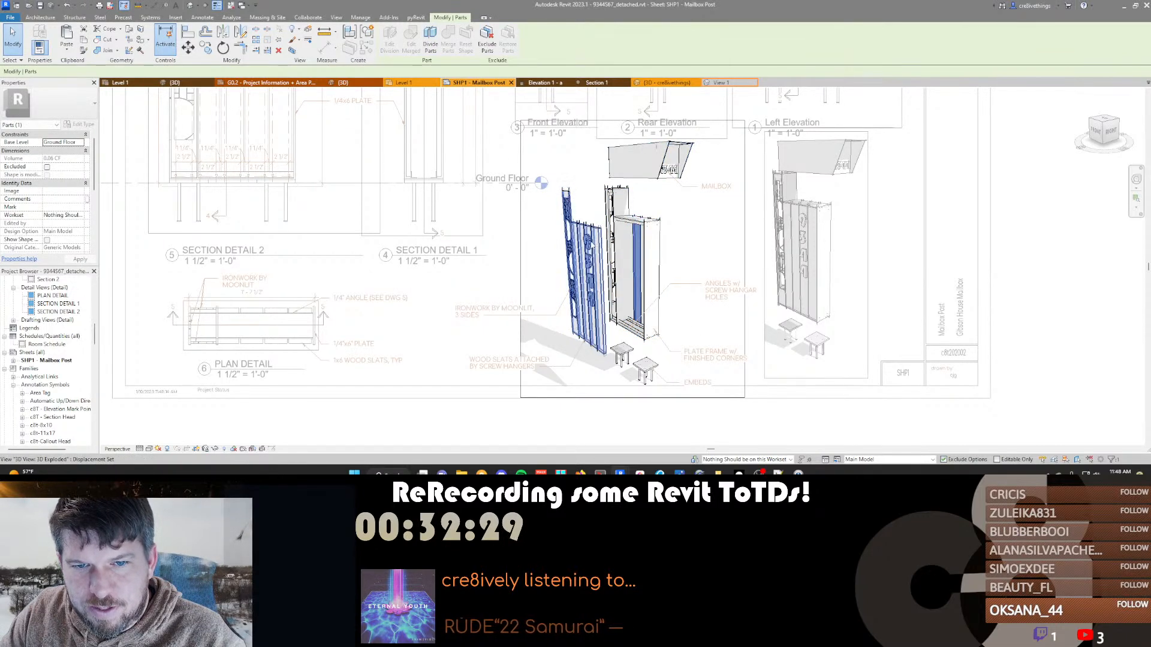
{"action": "left_click", "coordinate": [589, 246]}
{"action": "left_click", "coordinate": [388, 40]}
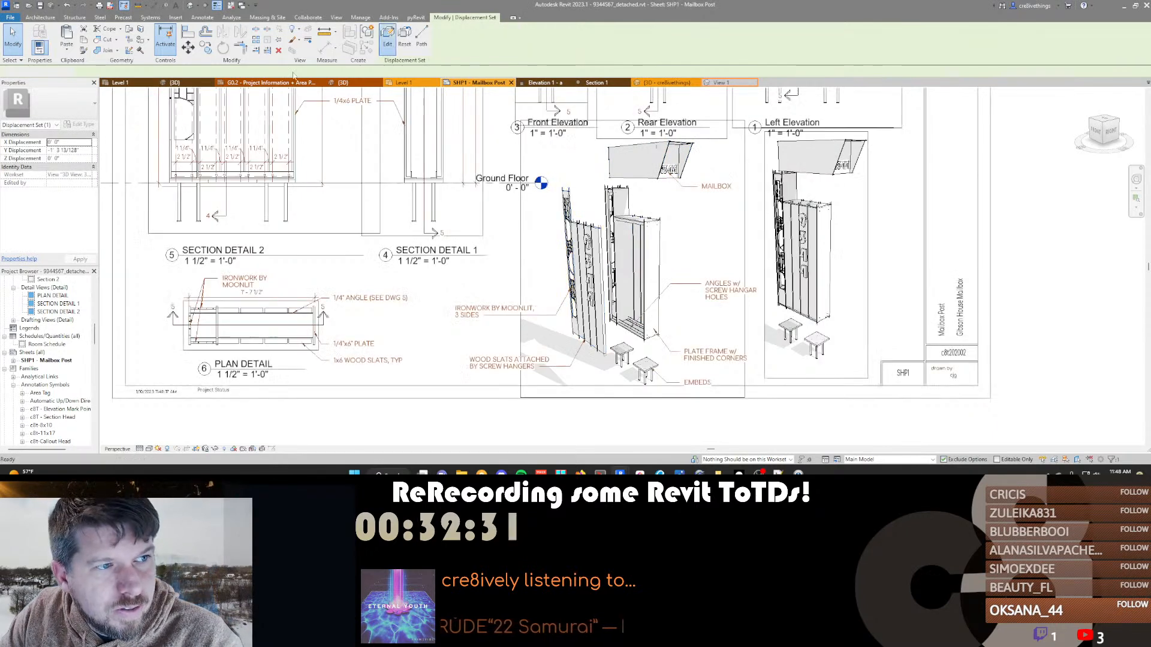
{"action": "left_click", "coordinate": [129, 103]}
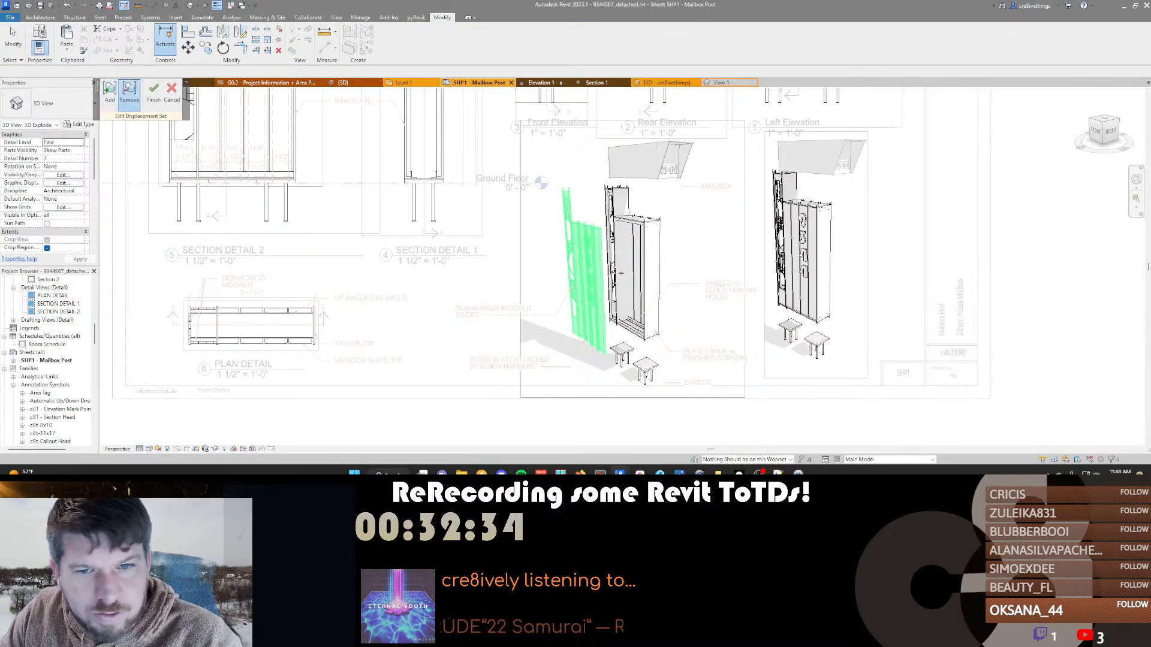
{"action": "left_click", "coordinate": [585, 245]}
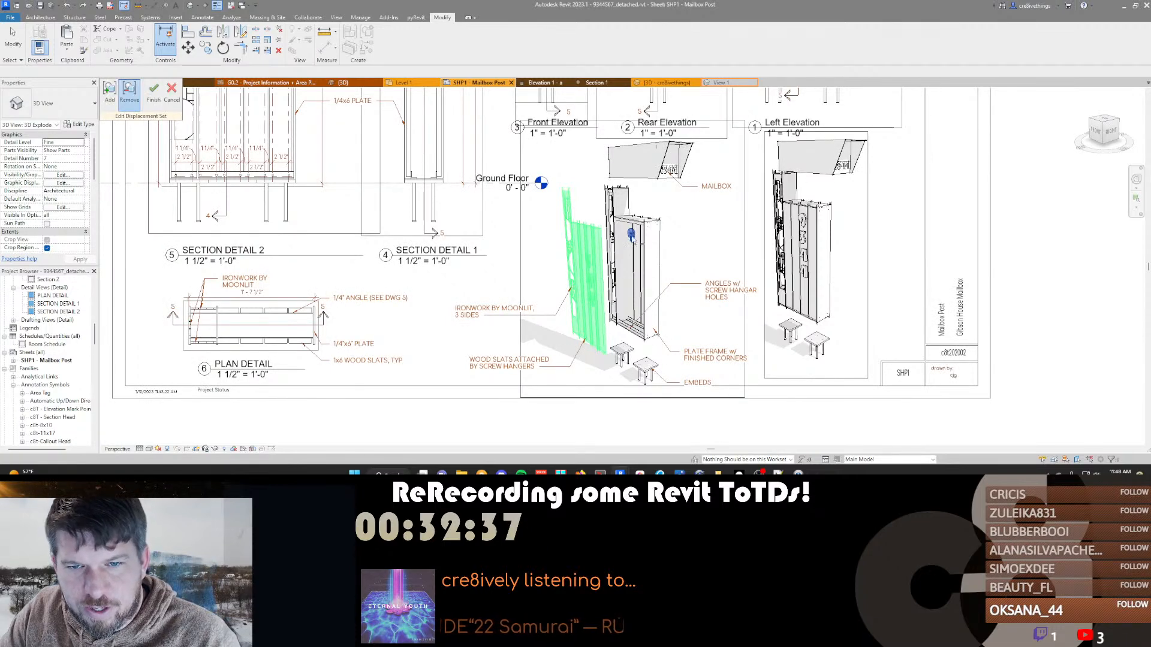
{"action": "left_click", "coordinate": [154, 93]}
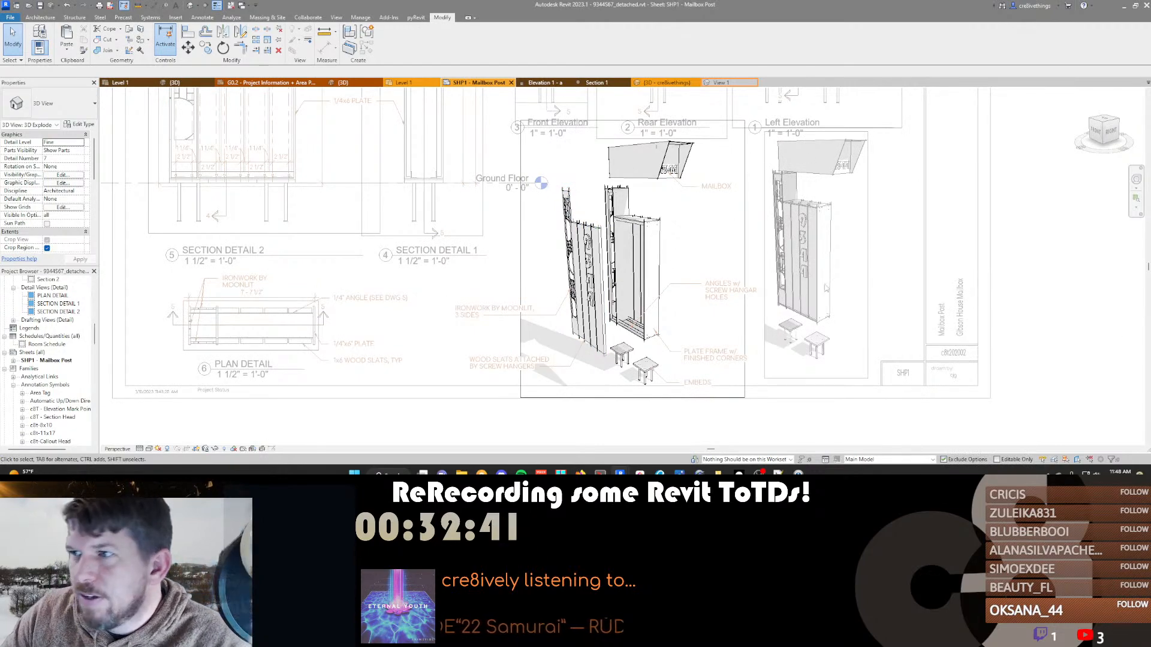
Deactivate the exploded view and examine the section details and elevations on the Mailbox Post sheet
{"action": "double_click", "coordinate": [862, 254]}
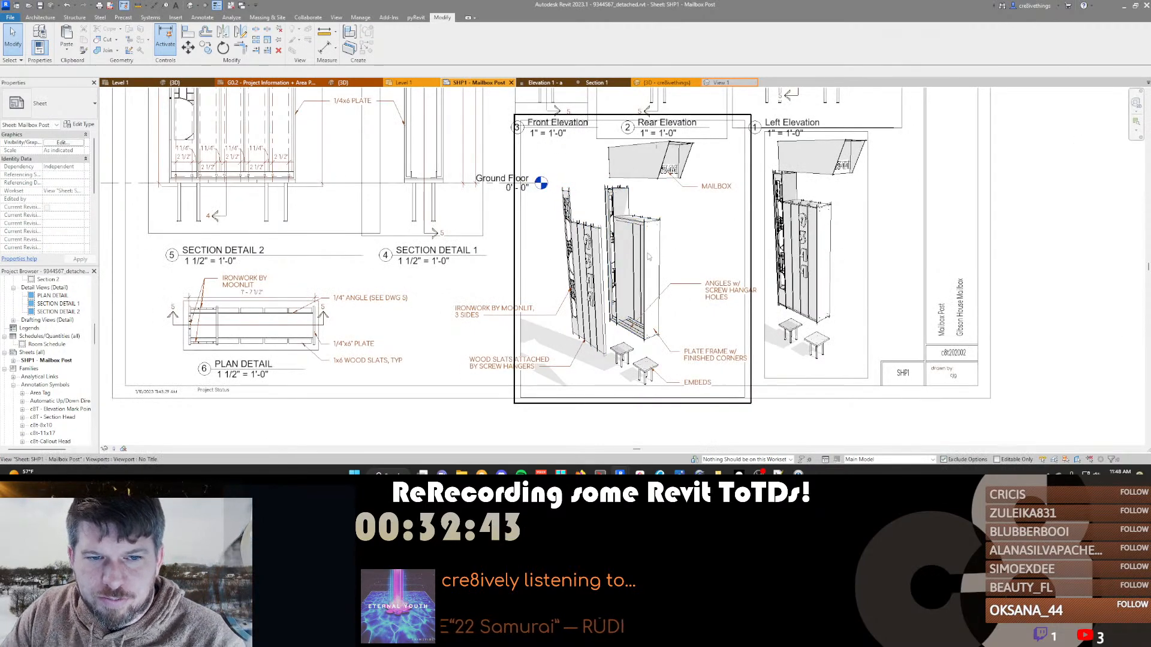
{"action": "scroll", "coordinate": [647, 252], "scroll_direction": "down", "scroll_amount": 1}
{"action": "scroll", "coordinate": [623, 217], "scroll_direction": "up", "scroll_amount": 1}
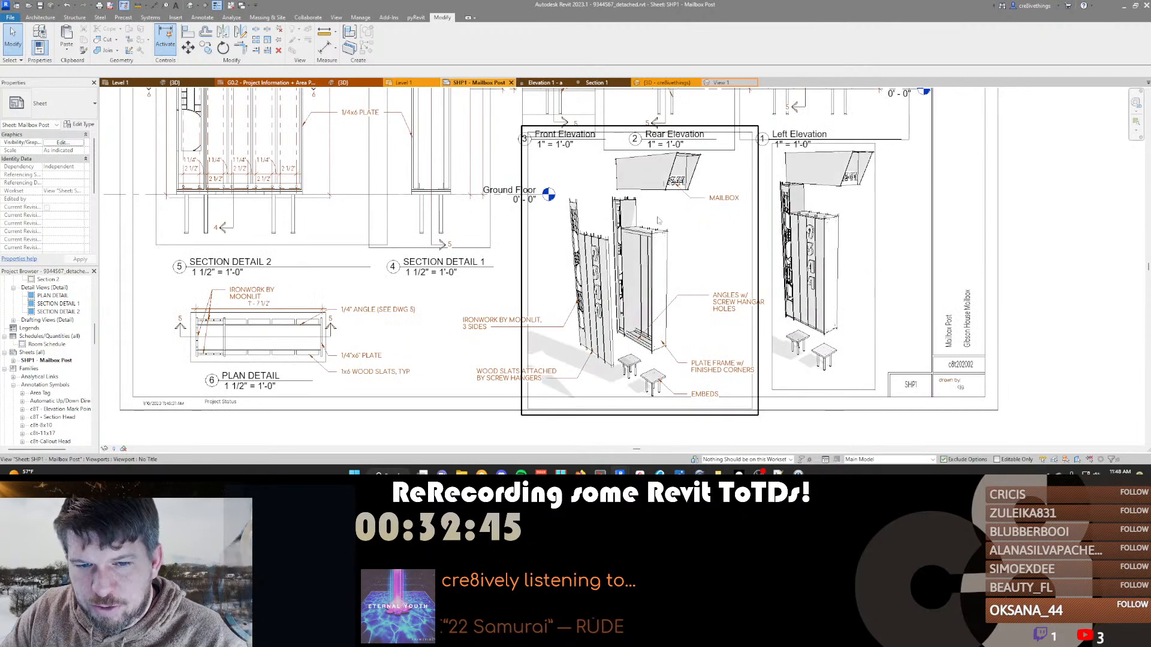
{"action": "scroll", "coordinate": [662, 217], "scroll_direction": "down", "scroll_amount": 1}
{"action": "scroll", "coordinate": [579, 272], "scroll_direction": "up", "scroll_amount": 1}
{"action": "scroll", "coordinate": [474, 265], "scroll_direction": "down", "scroll_amount": 2}
{"action": "middle_click_drag", "start_coordinate": [442, 224], "coordinate": [486, 361]}
{"action": "scroll", "coordinate": [339, 189], "scroll_direction": "up", "scroll_amount": 3}
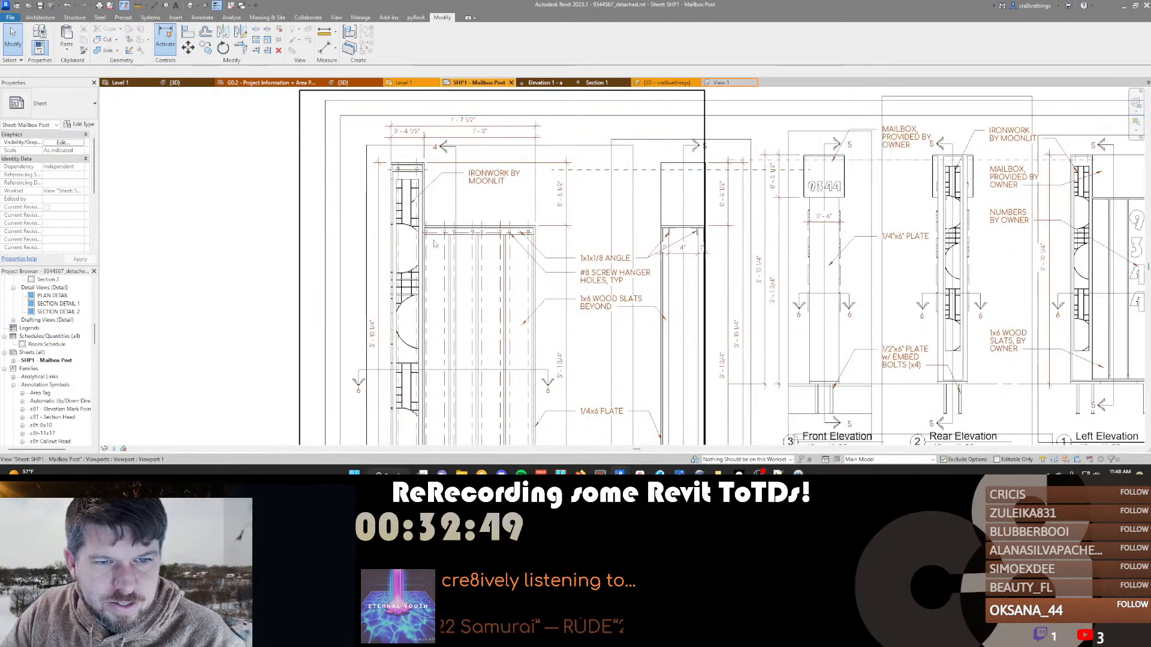
{"action": "right_click", "coordinate": [36, 363]}
{"action": "left_click", "coordinate": [284, 297]}
{"action": "scroll", "coordinate": [363, 247], "scroll_direction": "down", "scroll_amount": 3}
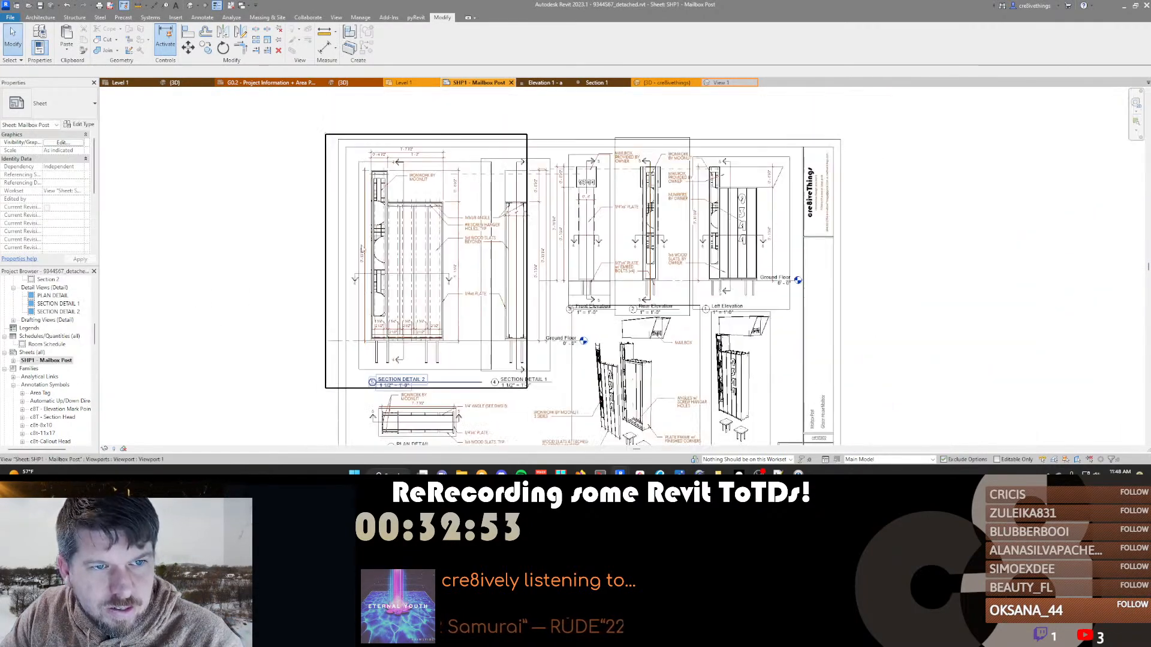
Select the sheet's title block and examine the whole sheet layout, including the exploded and overview views
{"action": "left_click", "coordinate": [724, 175]}
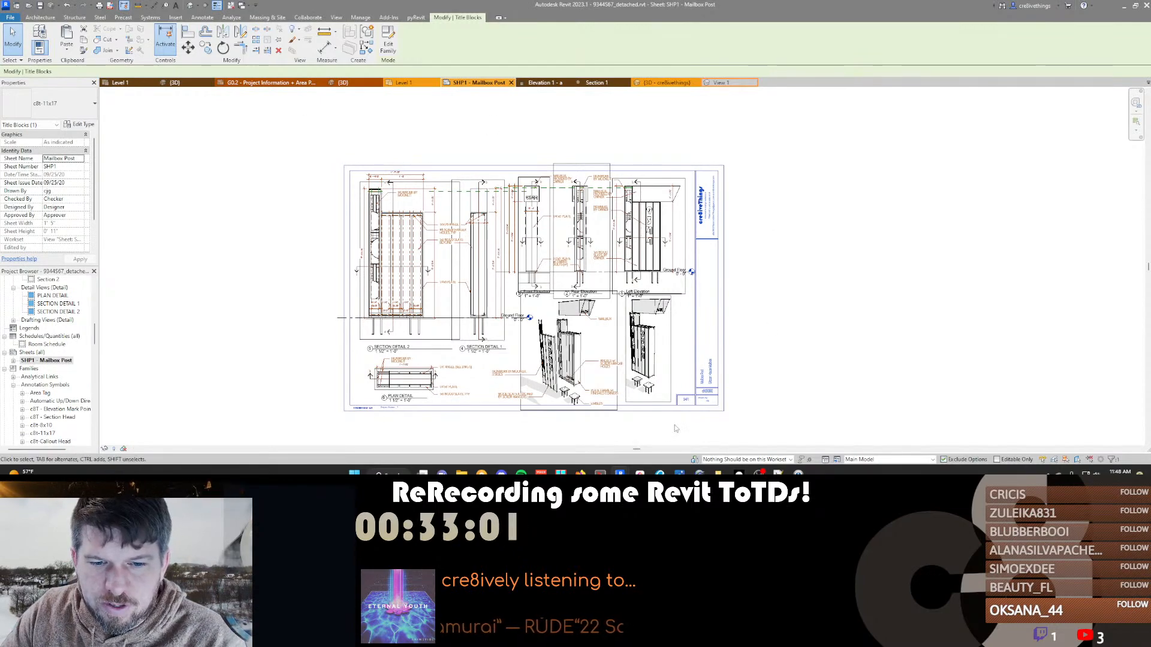
{"action": "scroll", "coordinate": [729, 406], "scroll_direction": "up", "scroll_amount": 5}
{"action": "scroll", "coordinate": [730, 412], "scroll_direction": "down", "scroll_amount": 3}
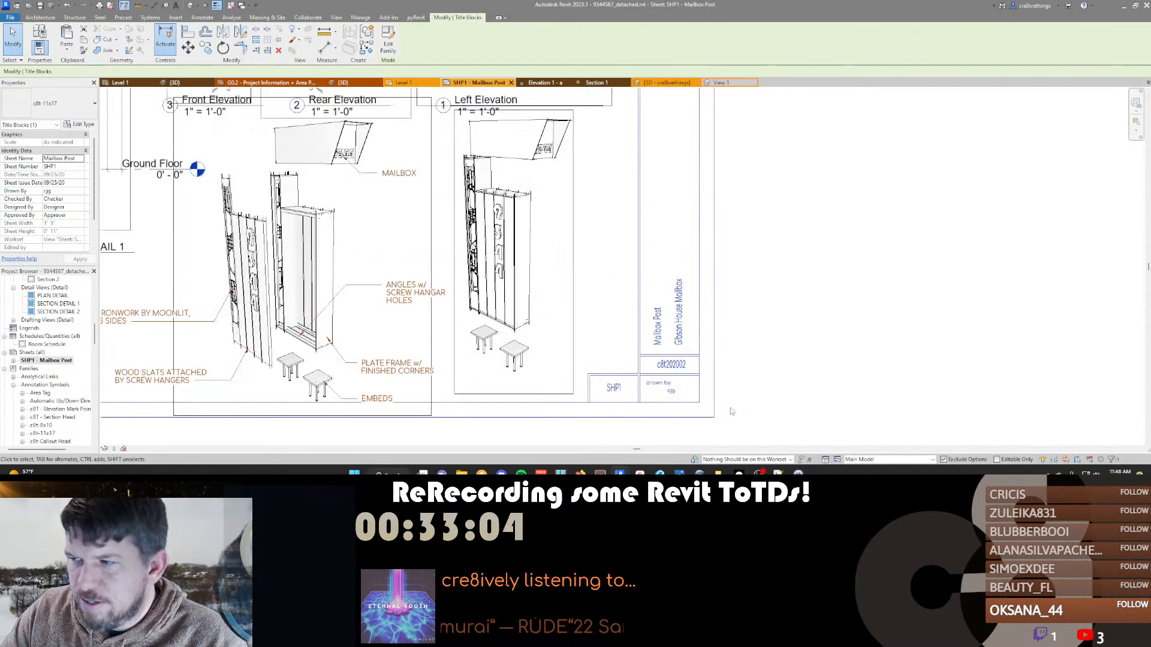
{"action": "scroll", "coordinate": [686, 285], "scroll_direction": "down", "scroll_amount": 3}
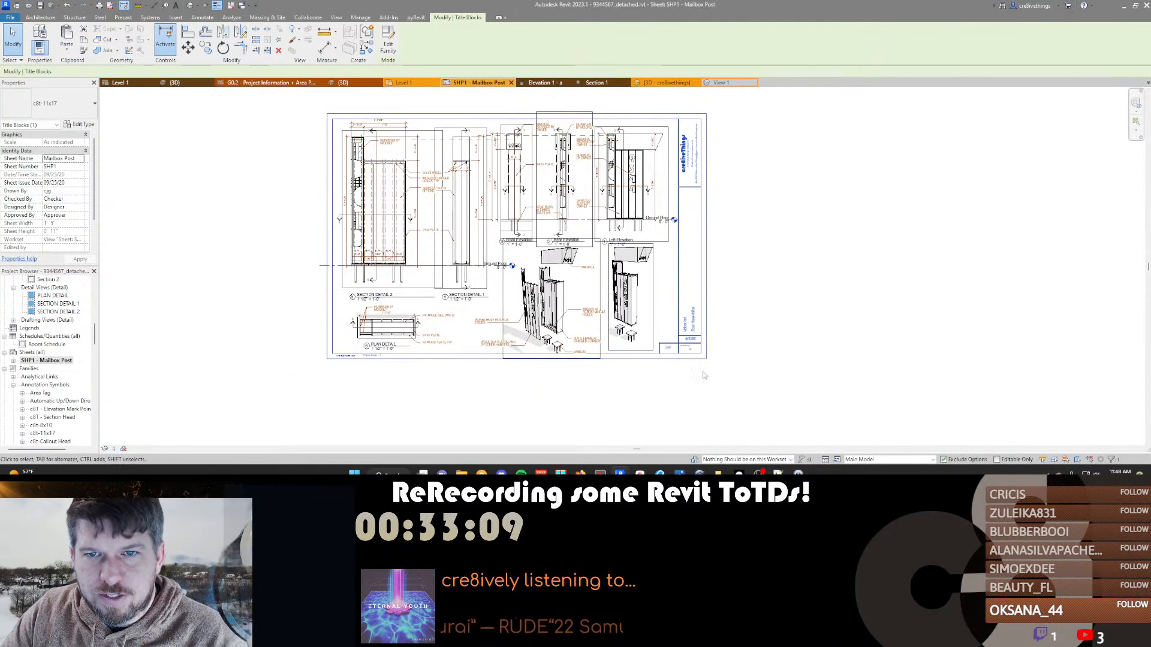
{"action": "left_click", "coordinate": [794, 262]}
{"action": "scroll", "coordinate": [635, 309], "scroll_direction": "up", "scroll_amount": 1}
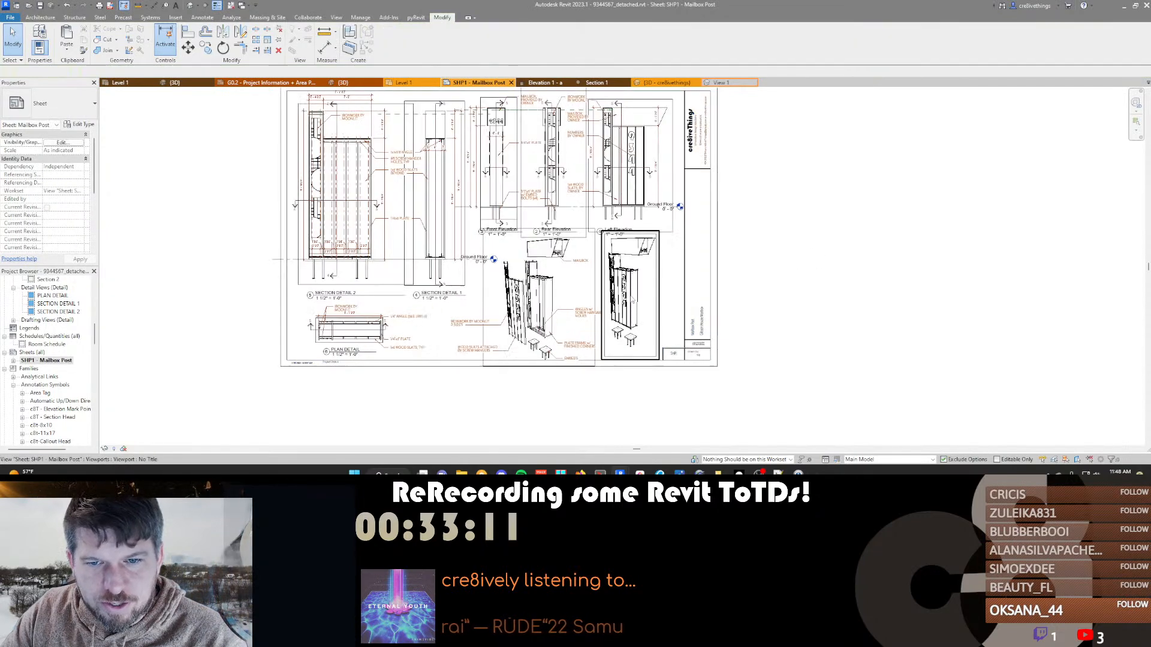
Switch to the mailbox post family's 3D view and check what options its Sheets category offers
{"action": "left_click", "coordinate": [721, 82]}
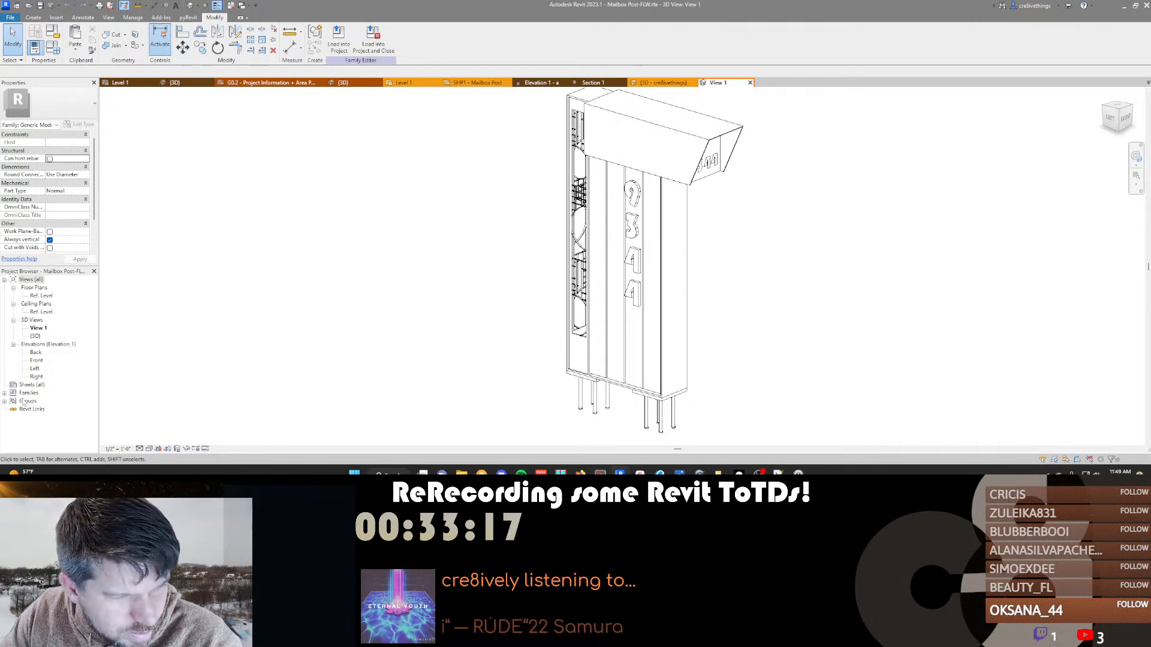
{"action": "left_click", "coordinate": [28, 384]}
{"action": "right_click", "coordinate": [36, 389]}
{"action": "left_click", "coordinate": [22, 387]}
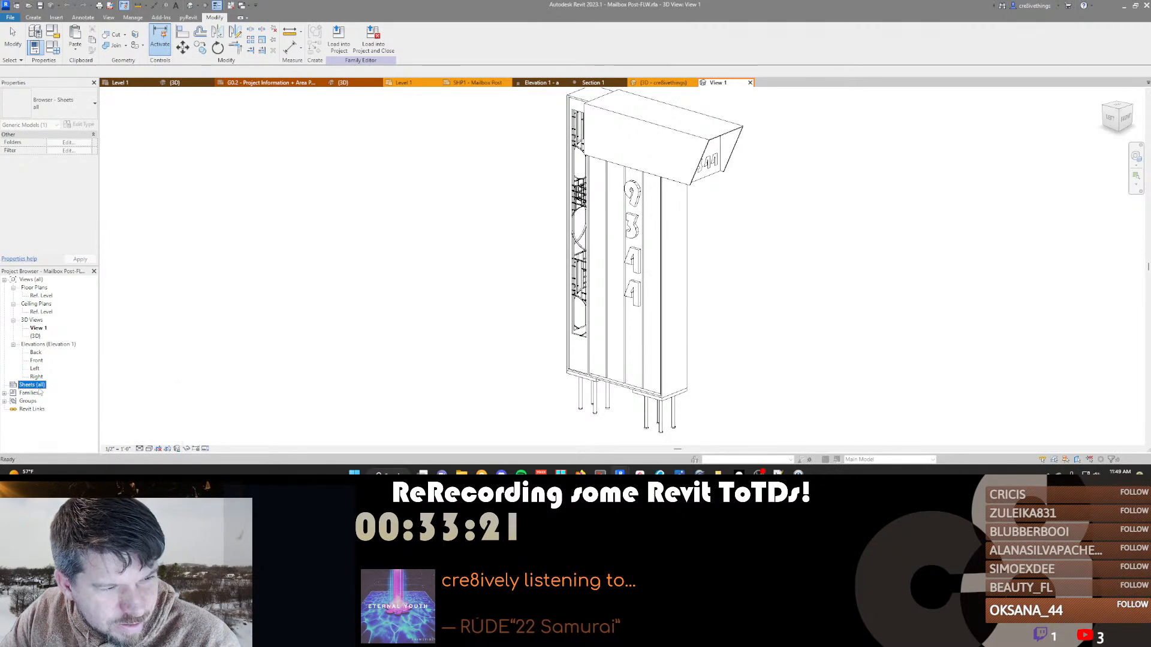
Compare the options of the Sheets category in the mailbox post family and the sample project, and check the view and sheet tools each offers
{"action": "left_click", "coordinate": [110, 17]}
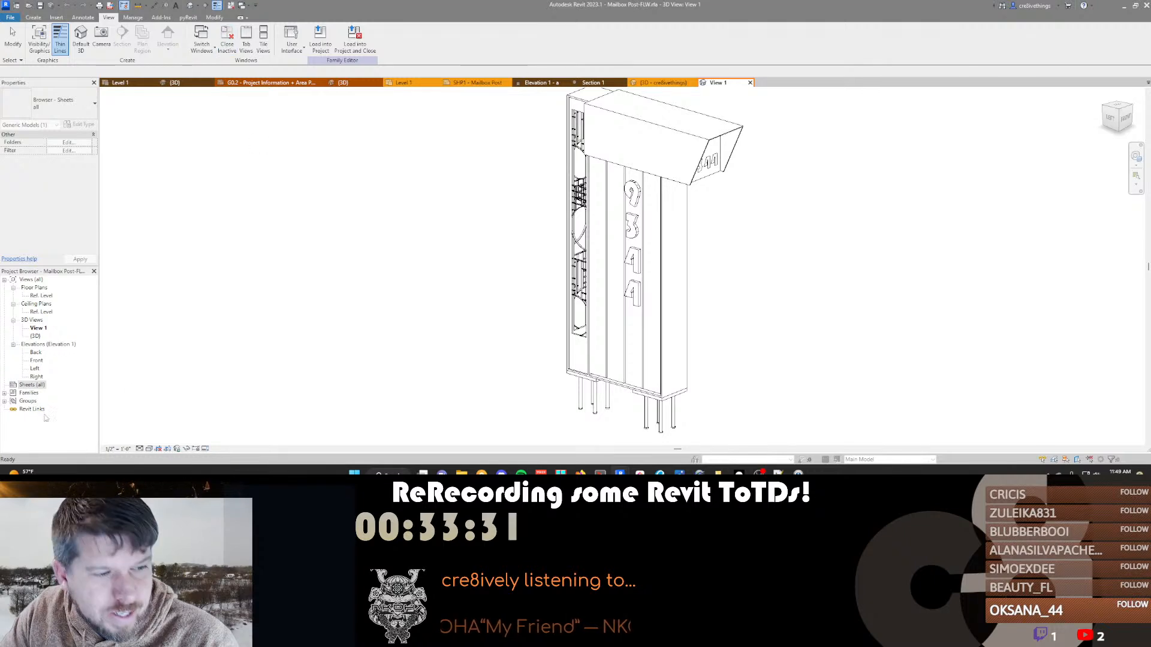
{"action": "right_click", "coordinate": [25, 385]}
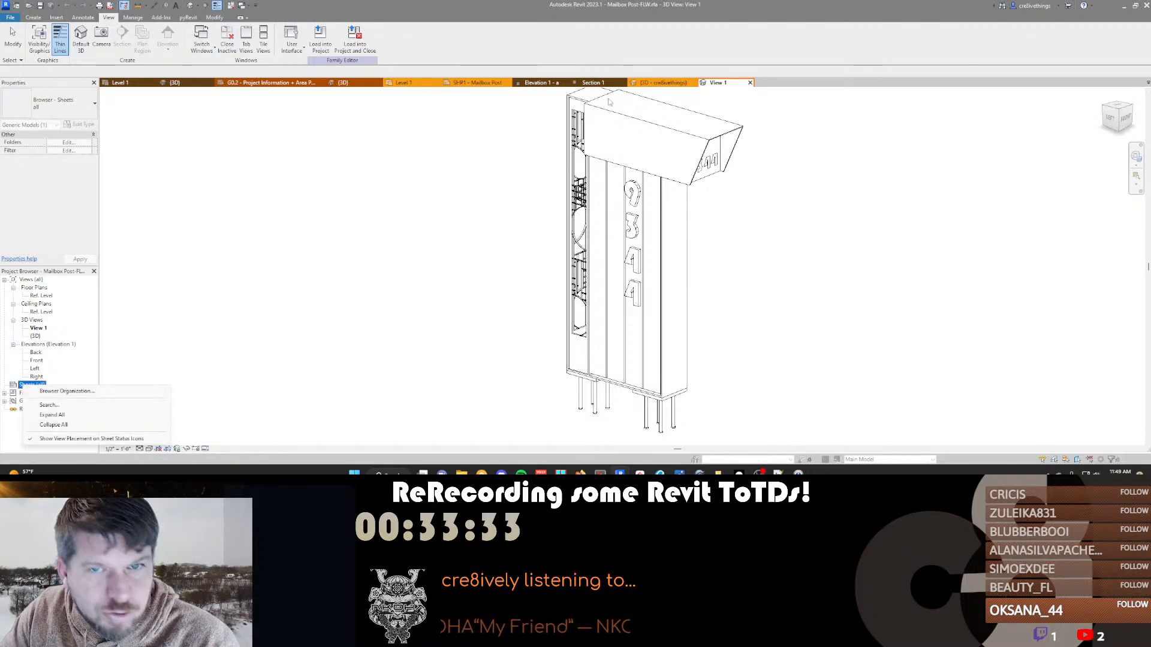
{"action": "left_click", "coordinate": [588, 82]}
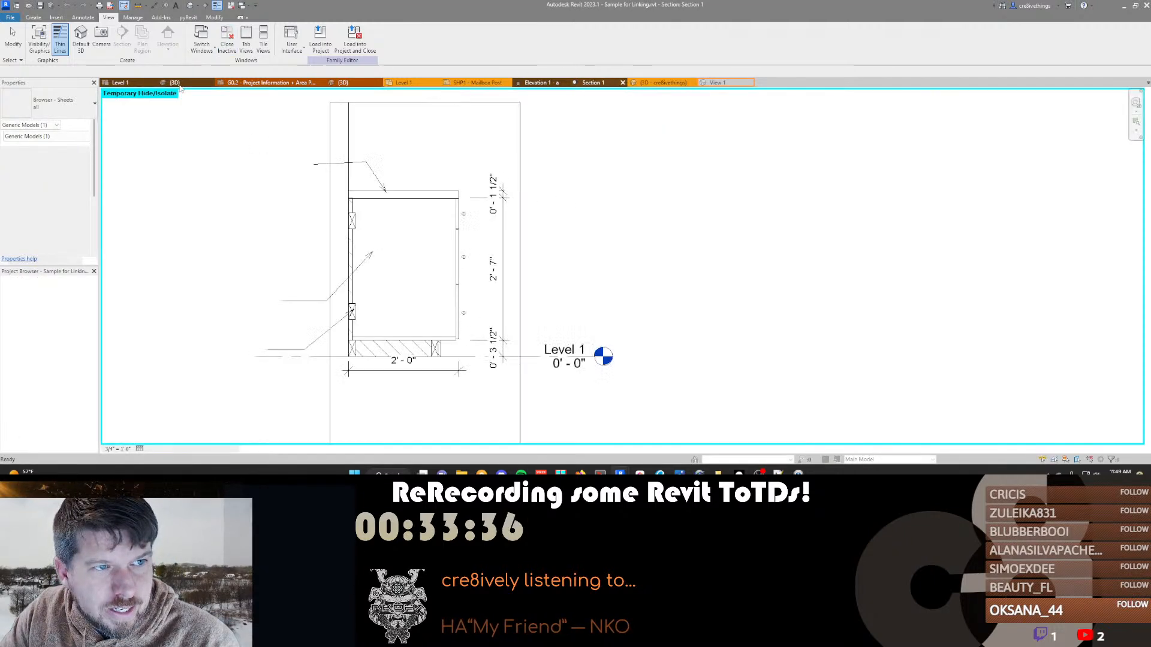
{"action": "scroll", "coordinate": [30, 419], "scroll_direction": "down", "scroll_amount": 6}
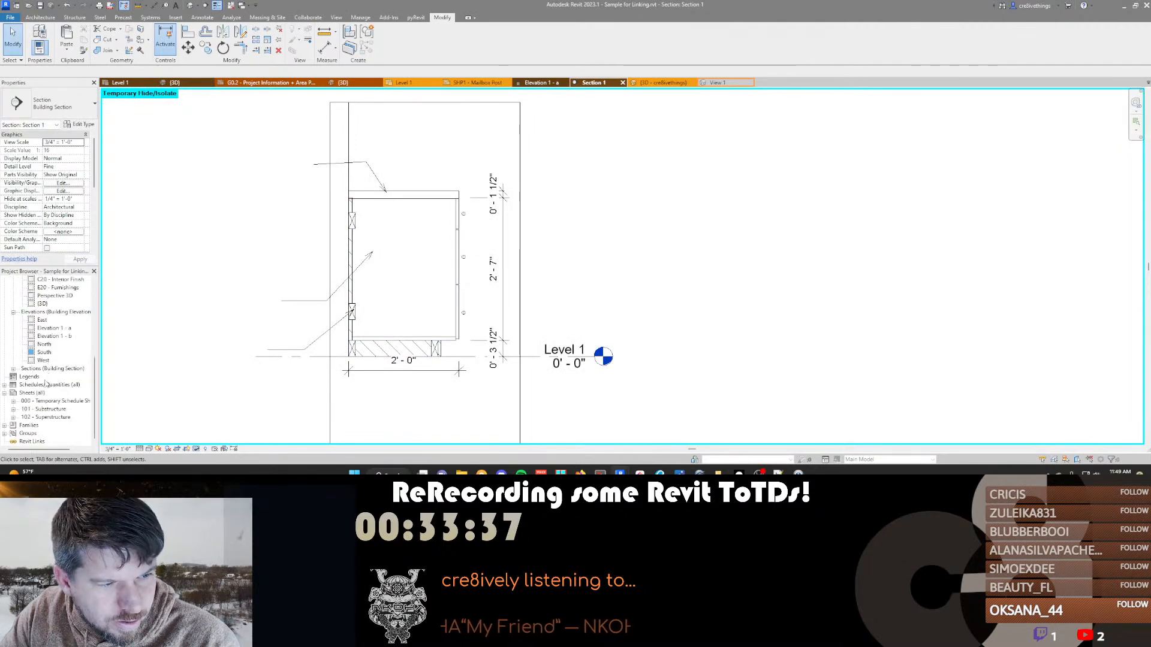
{"action": "right_click", "coordinate": [21, 395]}
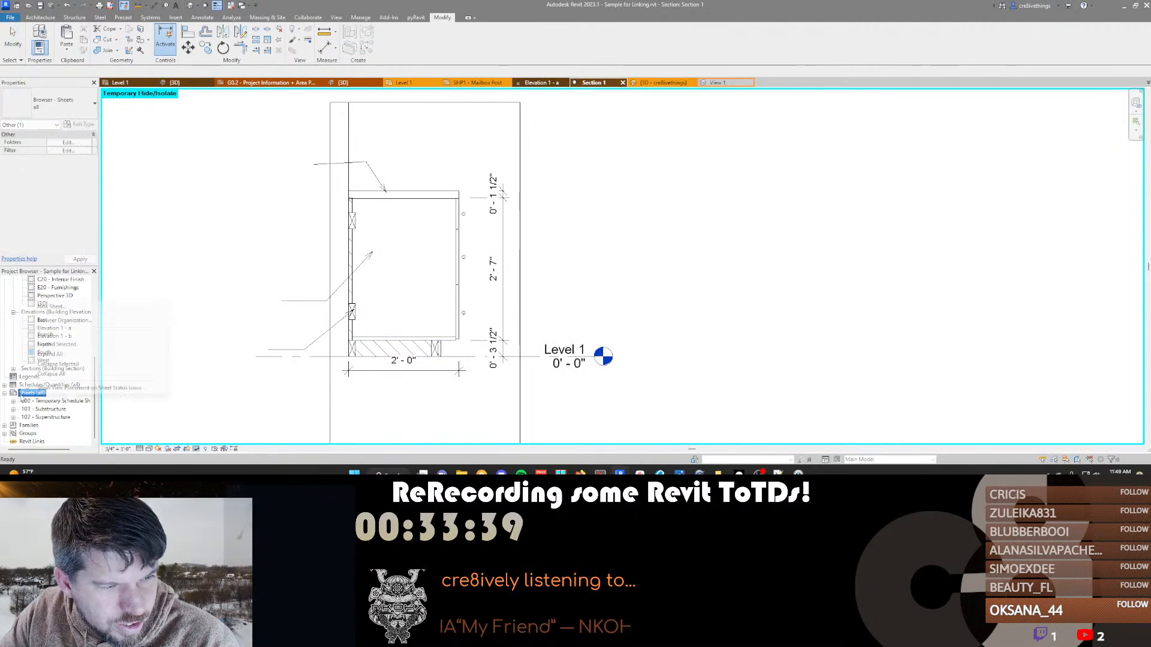
{"action": "left_click", "coordinate": [58, 307]}
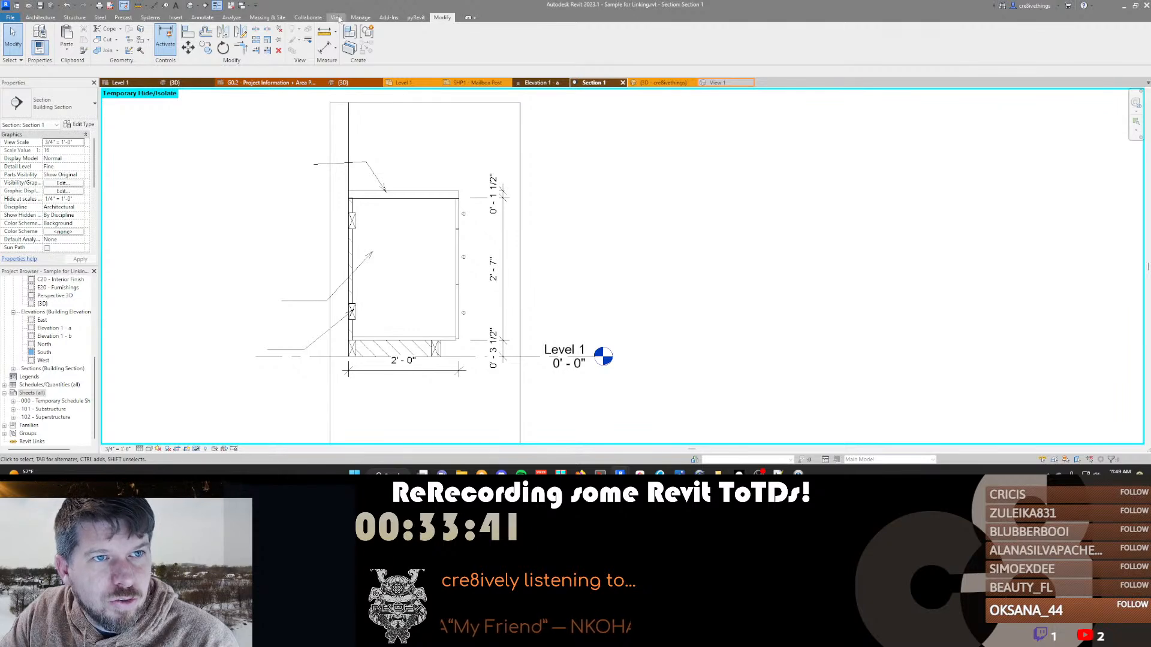
{"action": "left_click", "coordinate": [336, 17]}
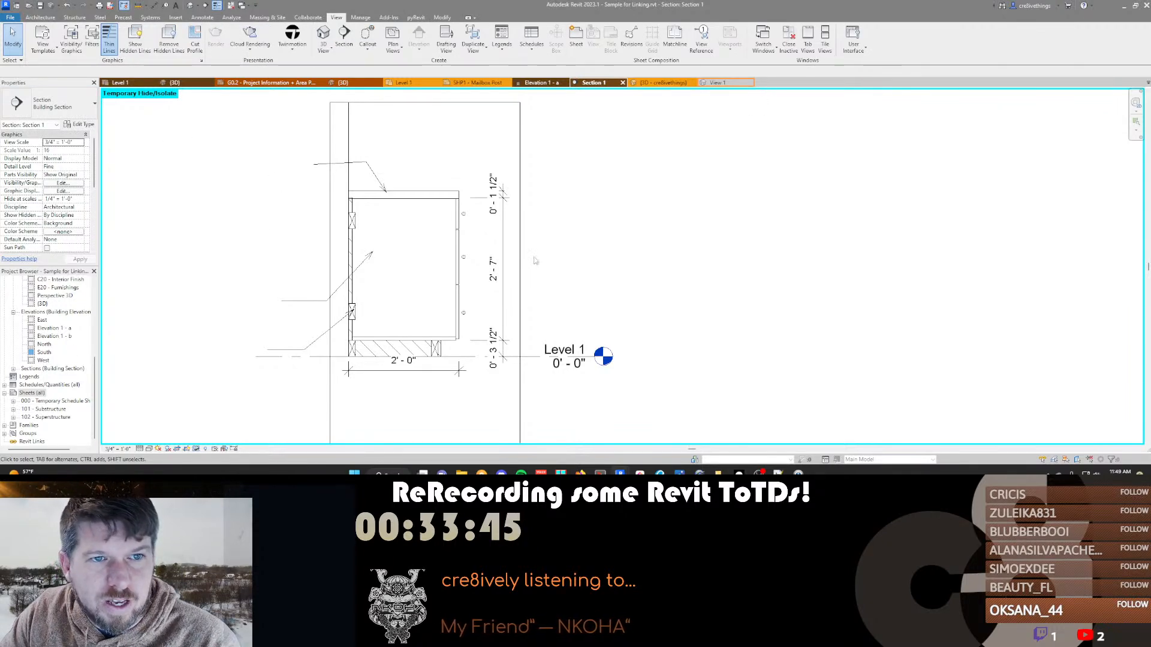
Open the three-drawer base cabinet family from the project section and duplicate its Front elevation without detailing
{"action": "left_click", "coordinate": [455, 224]}
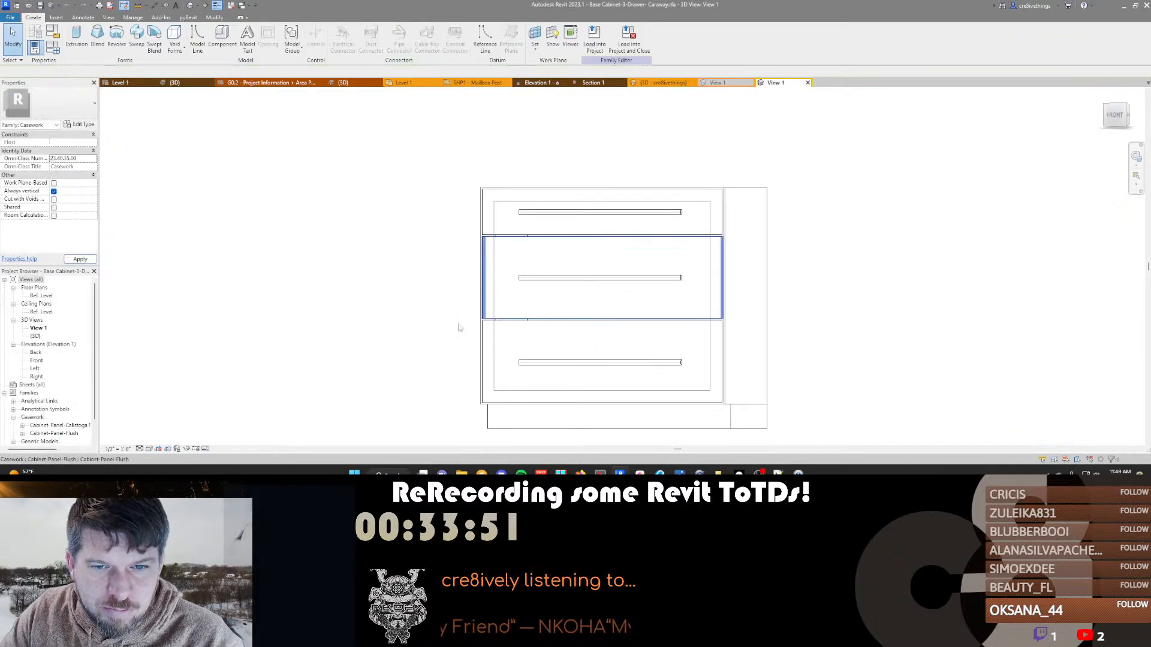
{"action": "double_click", "coordinate": [36, 360]}
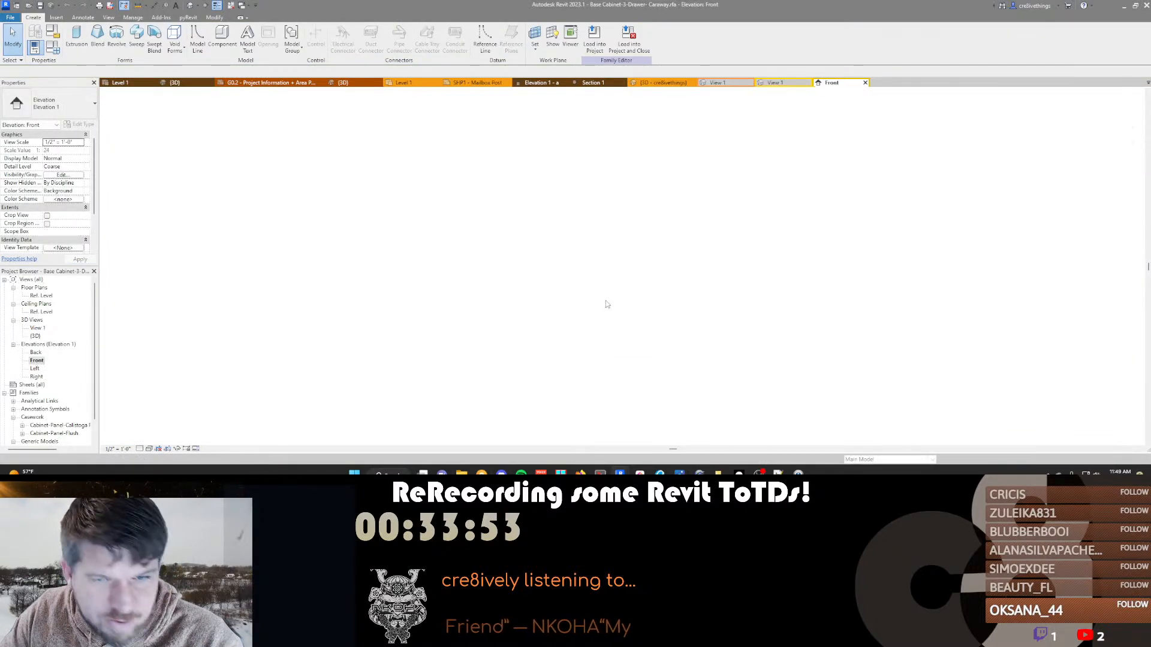
{"action": "scroll", "coordinate": [593, 366], "scroll_direction": "up", "scroll_amount": 5}
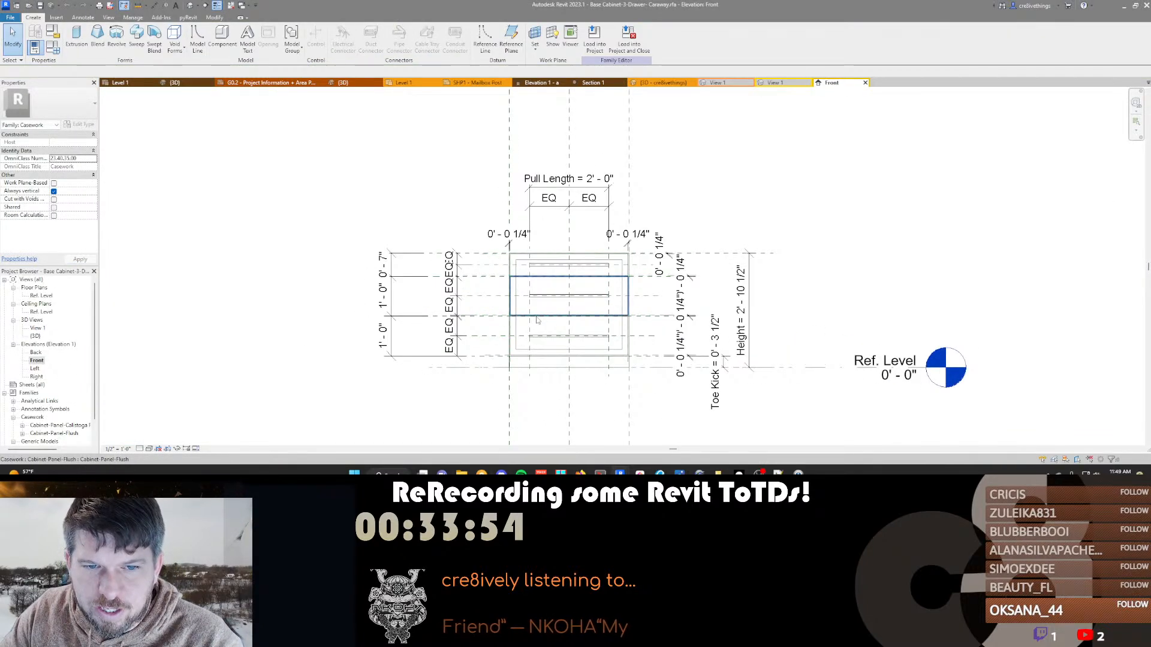
{"action": "right_click", "coordinate": [37, 361]}
{"action": "mouse_move", "coordinate": [94, 217]}
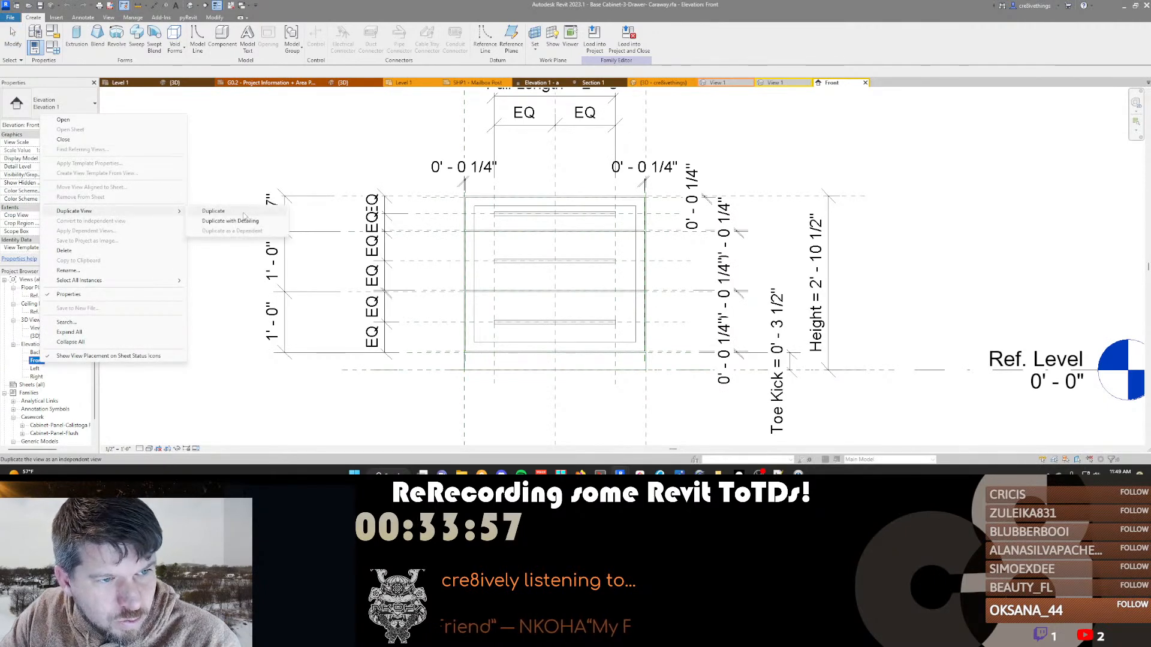
{"action": "left_click", "coordinate": [213, 211]}
Temporarily hide the reference planes, the reference level and the height and toe kick dimensions around the cabinet in the copied elevation
{"action": "left_click_drag", "start_coordinate": [588, 193], "coordinate": [457, 168]}
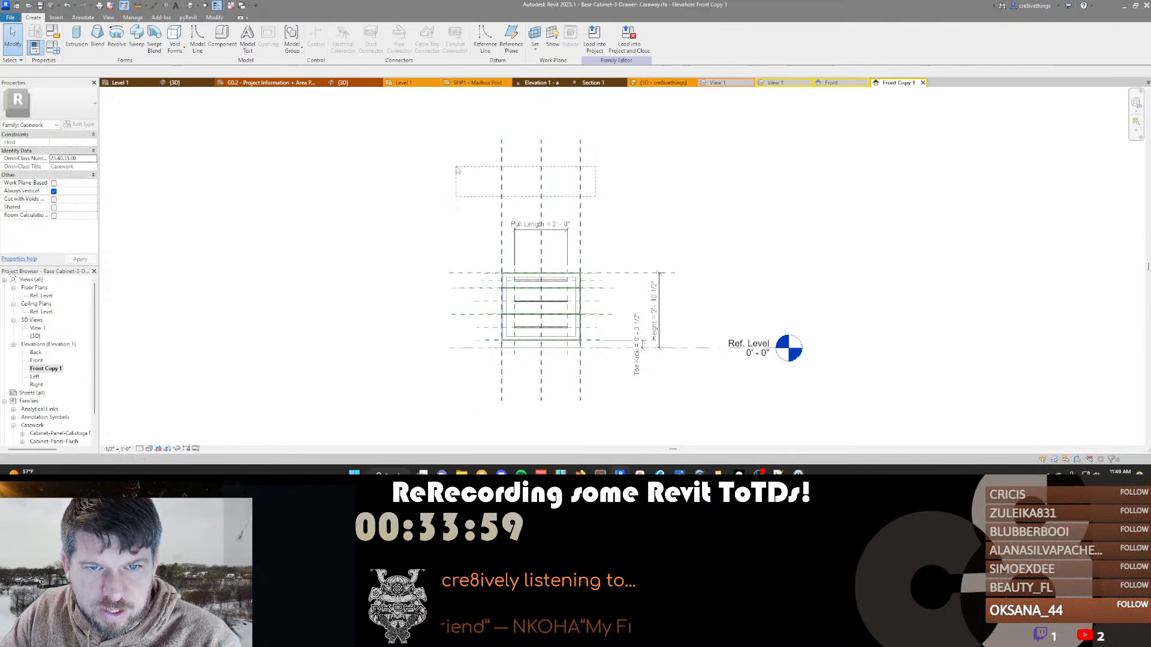
{"action": "key", "text": "h"}
{"action": "key", "text": "h"}
{"action": "left_click_drag", "start_coordinate": [480, 379], "coordinate": [452, 220]}
{"action": "key", "text": "h"}
{"action": "key", "text": "h"}
{"action": "left_click_drag", "start_coordinate": [610, 356], "coordinate": [586, 244]}
{"action": "key", "text": "h"}
{"action": "key", "text": "h"}
Temporarily hide the Pull Length dimension above the cabinet drawers
{"action": "left_click", "coordinate": [549, 232]}
{"action": "key", "text": "h"}
{"action": "key", "text": "h"}
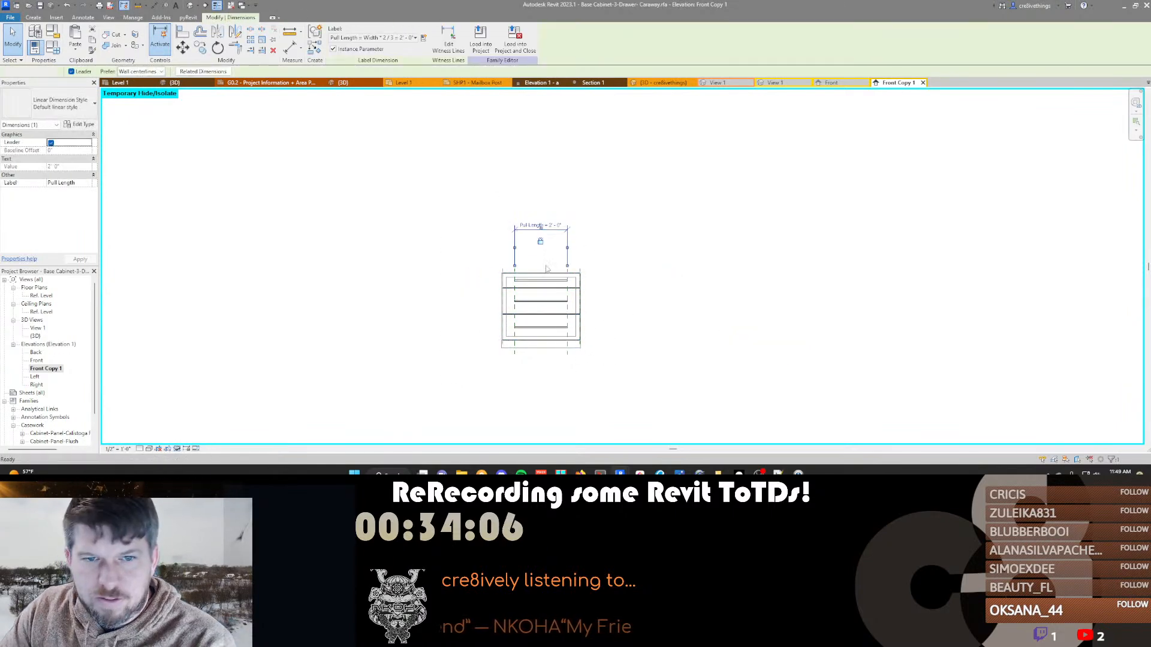
{"action": "scroll", "coordinate": [537, 267], "scroll_direction": "up", "scroll_amount": 3}
{"action": "scroll", "coordinate": [535, 269], "scroll_direction": "down", "scroll_amount": 3}
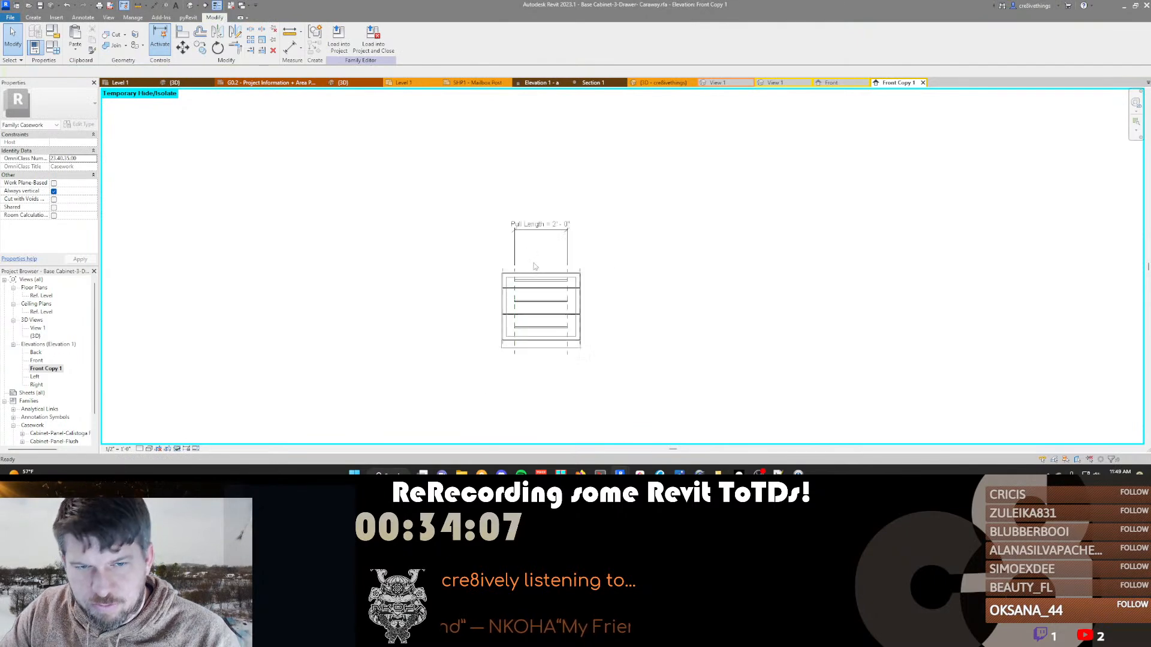
{"action": "left_click", "coordinate": [539, 228]}
{"action": "key", "text": "h"}
{"action": "key", "text": "h"}
{"action": "scroll", "coordinate": [524, 332], "scroll_direction": "up", "scroll_amount": 5}
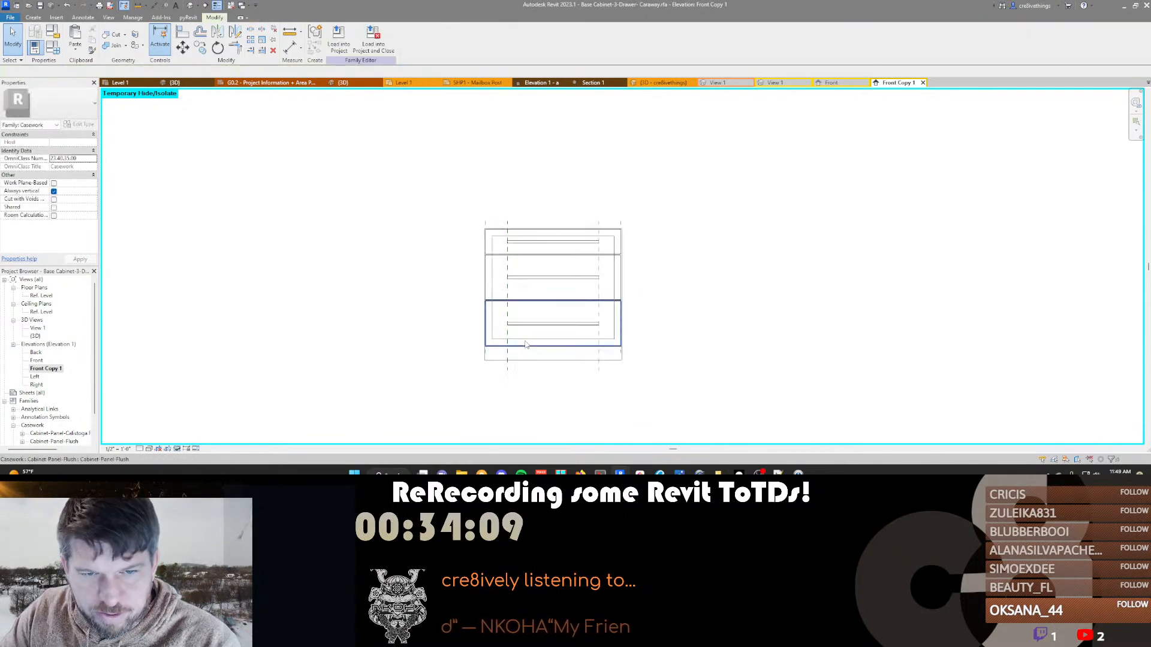
Dimension the cabinet's toe kick and body heights in one string beside it, and its overall width above it
{"action": "left_click", "coordinate": [472, 379]}
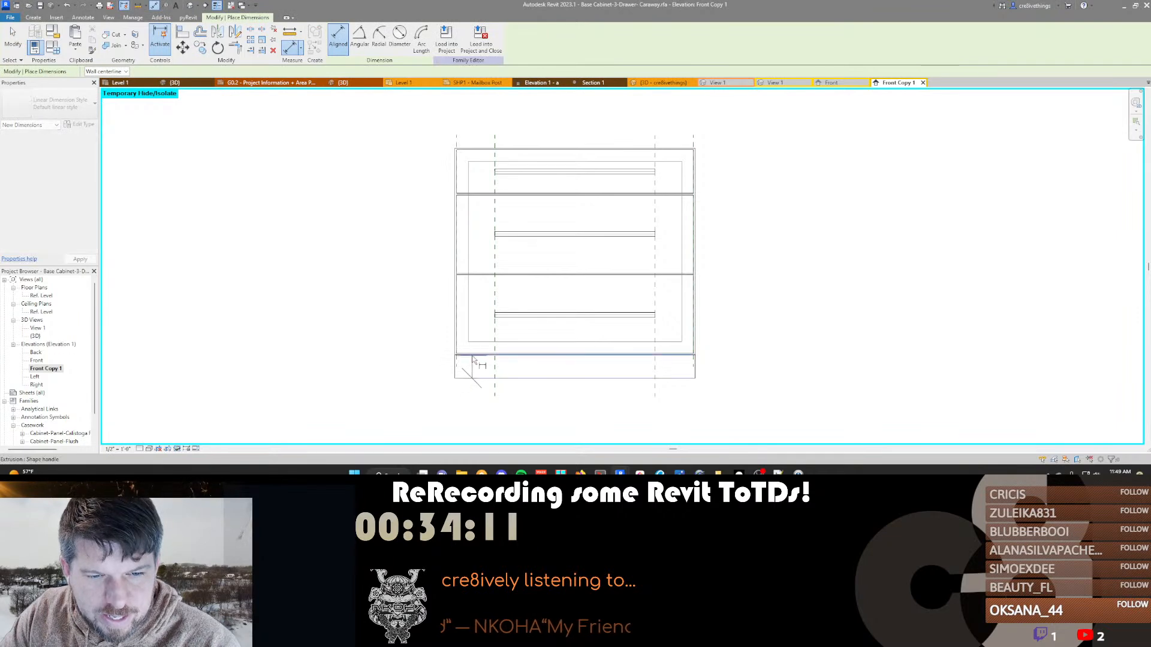
{"action": "left_click", "coordinate": [469, 355]}
{"action": "left_click", "coordinate": [469, 150]}
{"action": "left_click", "coordinate": [367, 252]}
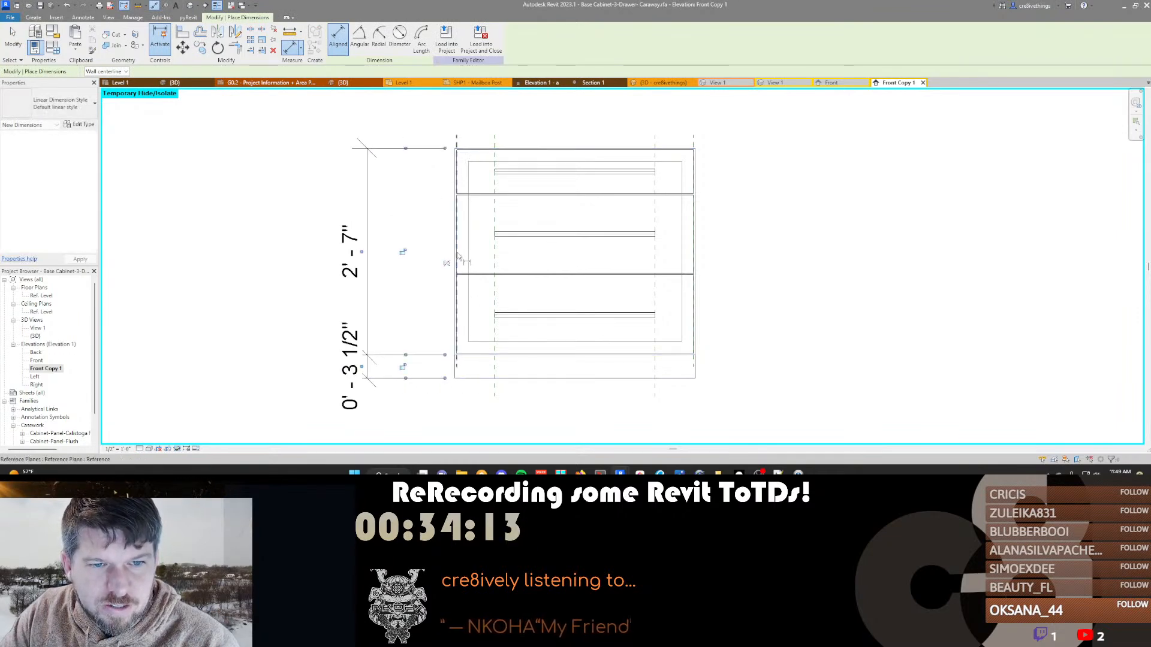
{"action": "left_click", "coordinate": [696, 226]}
{"action": "left_click", "coordinate": [719, 114]}
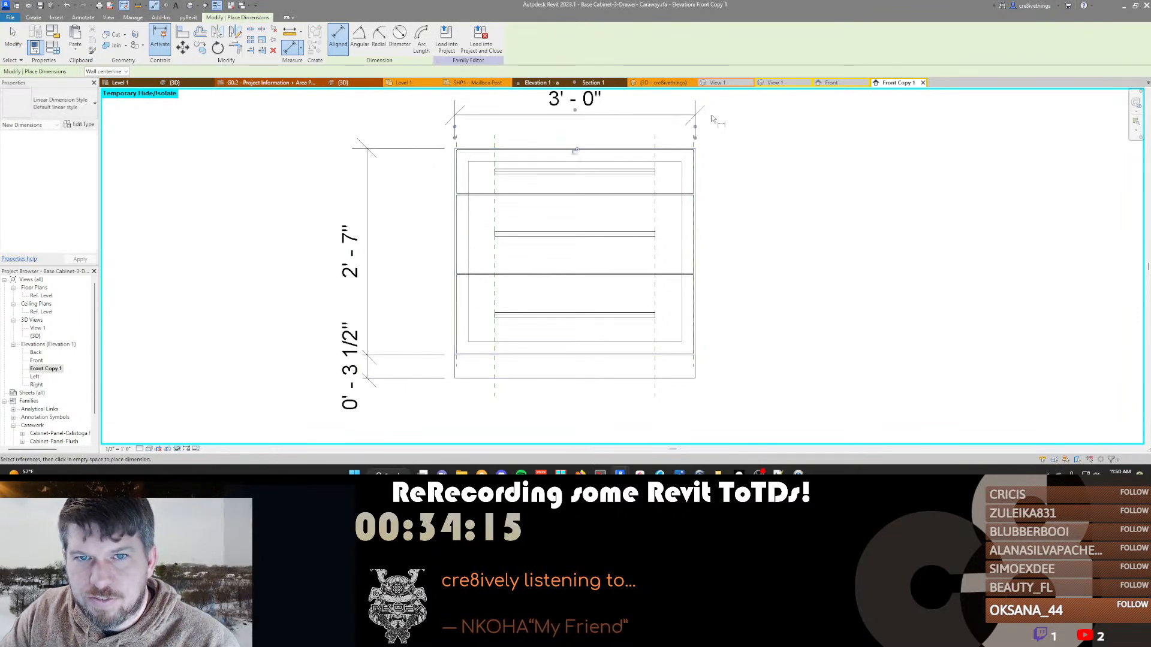
{"action": "middle_click_drag", "start_coordinate": [719, 114], "coordinate": [682, 216]}
{"action": "scroll", "coordinate": [537, 316], "scroll_direction": "down", "scroll_amount": 2}
{"action": "key", "text": "Escape"}
{"action": "key", "text": "Escape"}
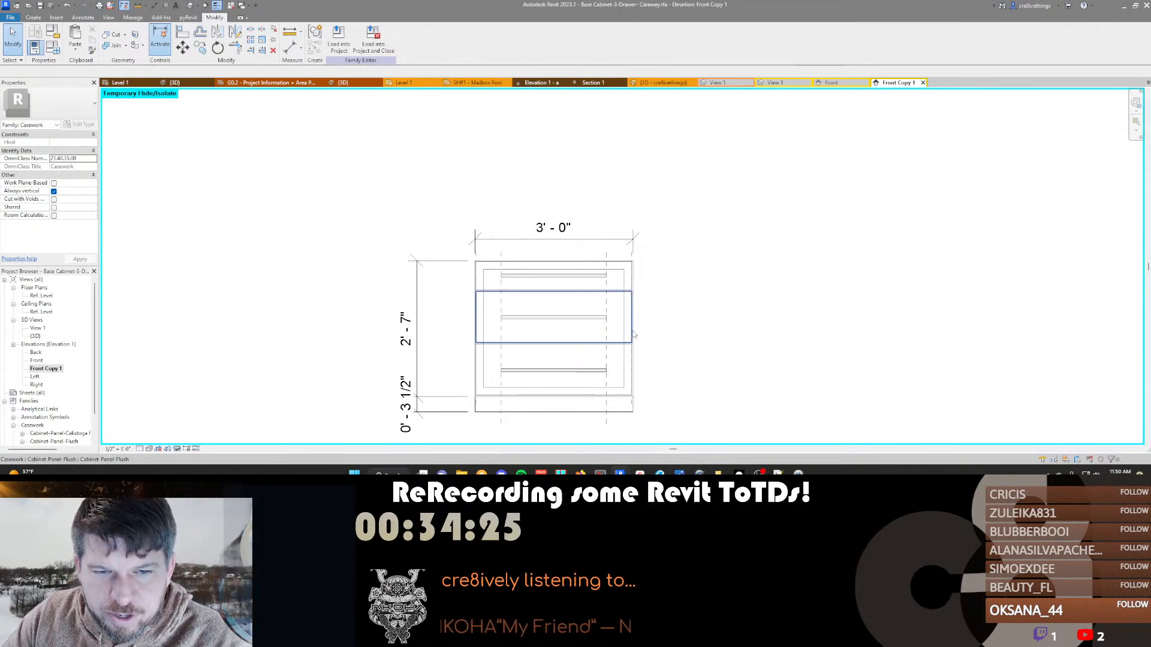
Delete the overall width dimension and the height dimension string from the cabinet elevation
{"action": "scroll", "coordinate": [635, 156], "scroll_direction": "down", "scroll_amount": 2}
{"action": "left_click", "coordinate": [563, 211]}
{"action": "key", "text": "Delete"}
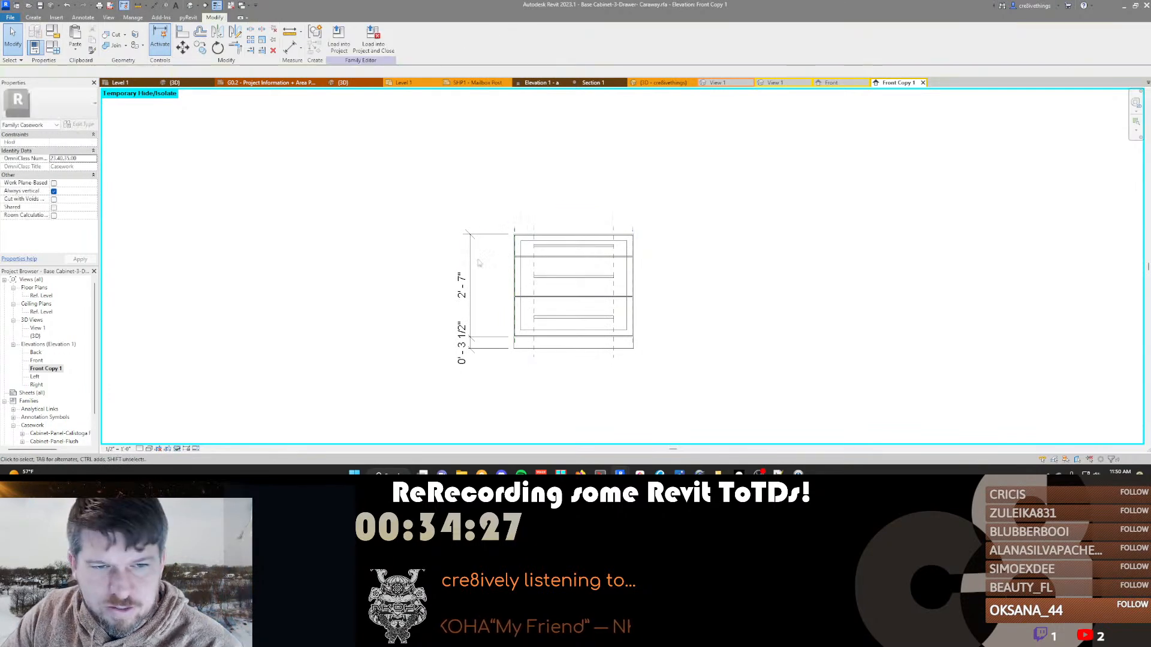
{"action": "left_click", "coordinate": [493, 348]}
{"action": "key", "text": "Delete"}
{"action": "scroll", "coordinate": [641, 299], "scroll_direction": "down", "scroll_amount": 1}
{"action": "middle_click_drag", "start_coordinate": [675, 282], "coordinate": [601, 308]}
{"action": "scroll", "coordinate": [565, 312], "scroll_direction": "up", "scroll_amount": 2}
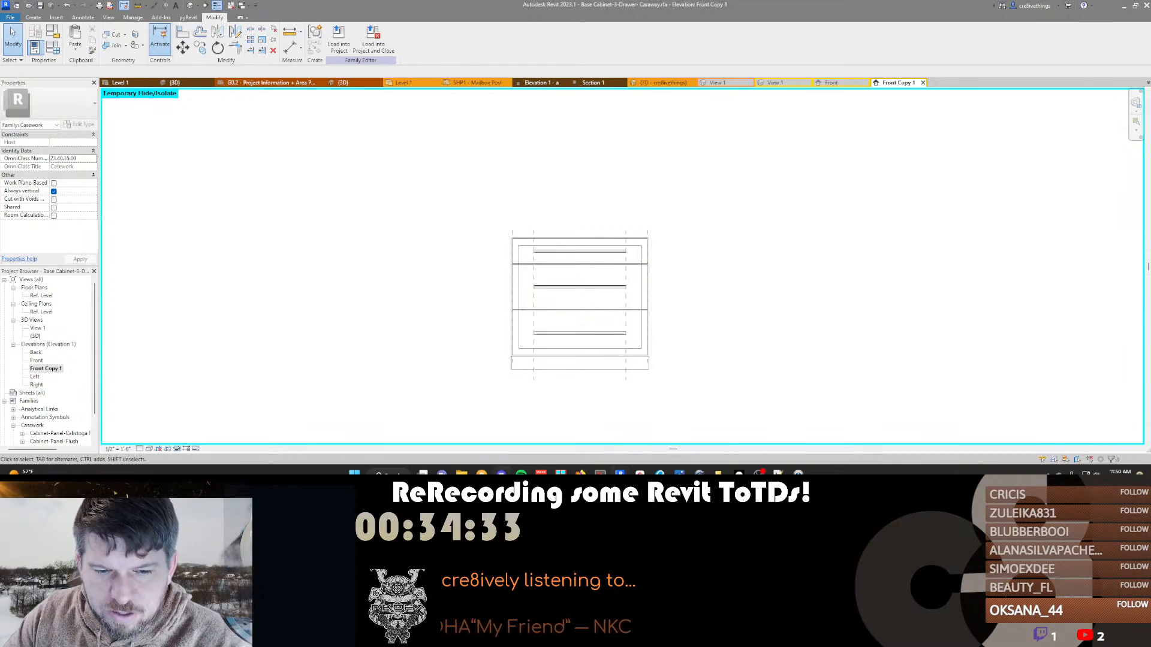
Close all open views of the base cabinet family and discard its changes
{"action": "mouse_move", "coordinate": [798, 473]}
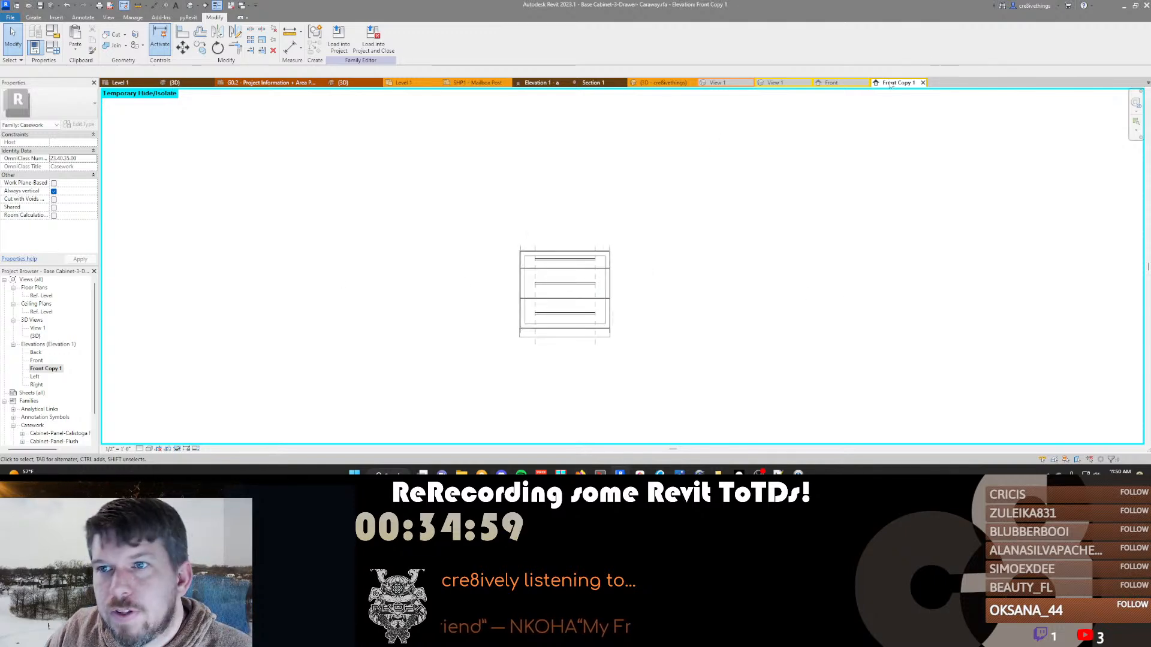
{"action": "left_click", "coordinate": [923, 82]}
{"action": "left_click", "coordinate": [865, 83]}
{"action": "left_click", "coordinate": [808, 83]}
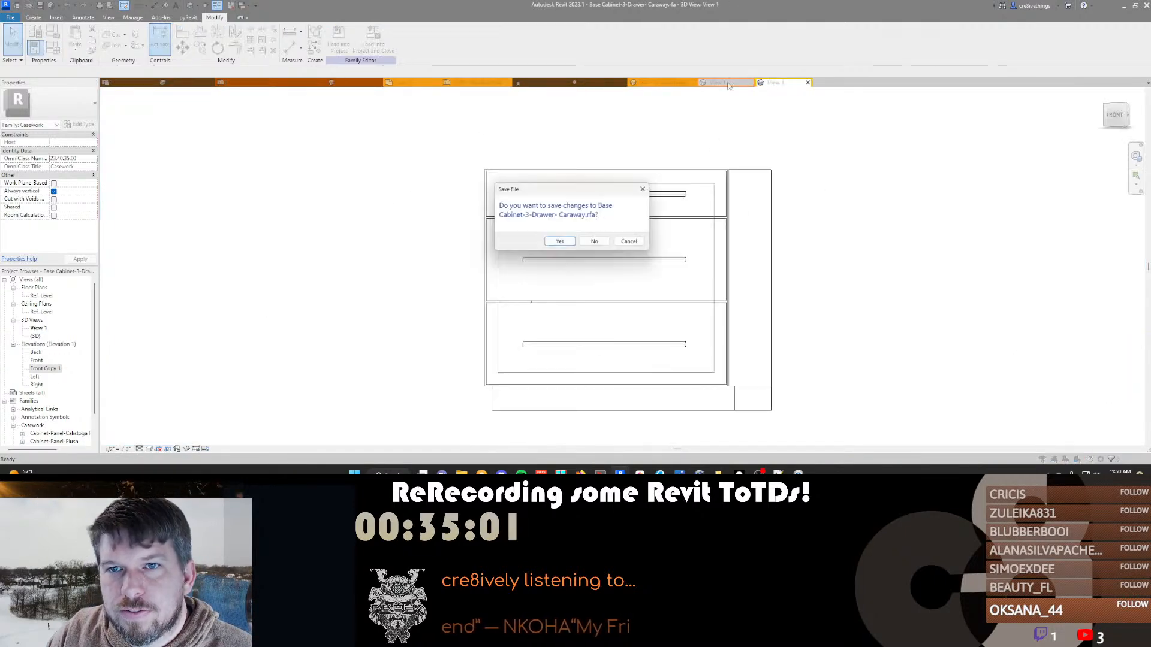
{"action": "left_click", "coordinate": [596, 242]}
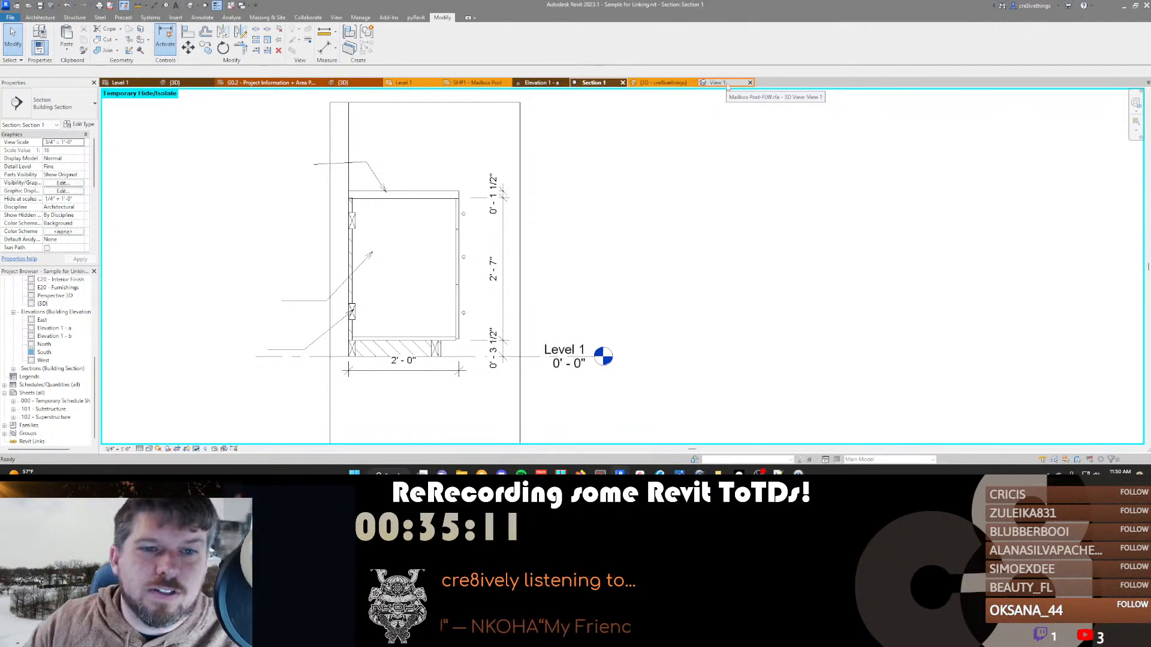
Switch to the sample project's 3D view, examine the kitchen cabinets from another angle and select the granite countertop
{"action": "left_click", "coordinate": [174, 82]}
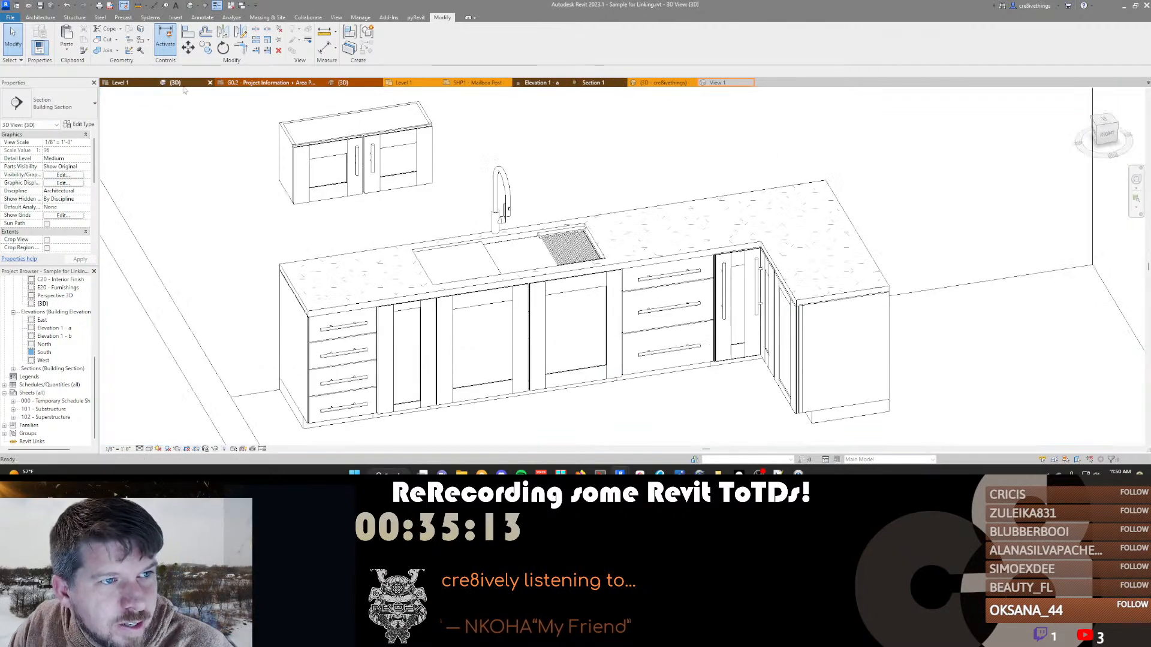
{"action": "scroll", "coordinate": [464, 255], "scroll_direction": "down", "scroll_amount": 3}
{"action": "middle_click_drag", "start_coordinate": [483, 258], "coordinate": [427, 297], "text": "shift"}
{"action": "scroll", "coordinate": [529, 259], "scroll_direction": "up", "scroll_amount": 5}
{"action": "scroll", "coordinate": [490, 215], "scroll_direction": "down", "scroll_amount": 6}
{"action": "scroll", "coordinate": [491, 216], "scroll_direction": "up", "scroll_amount": 3}
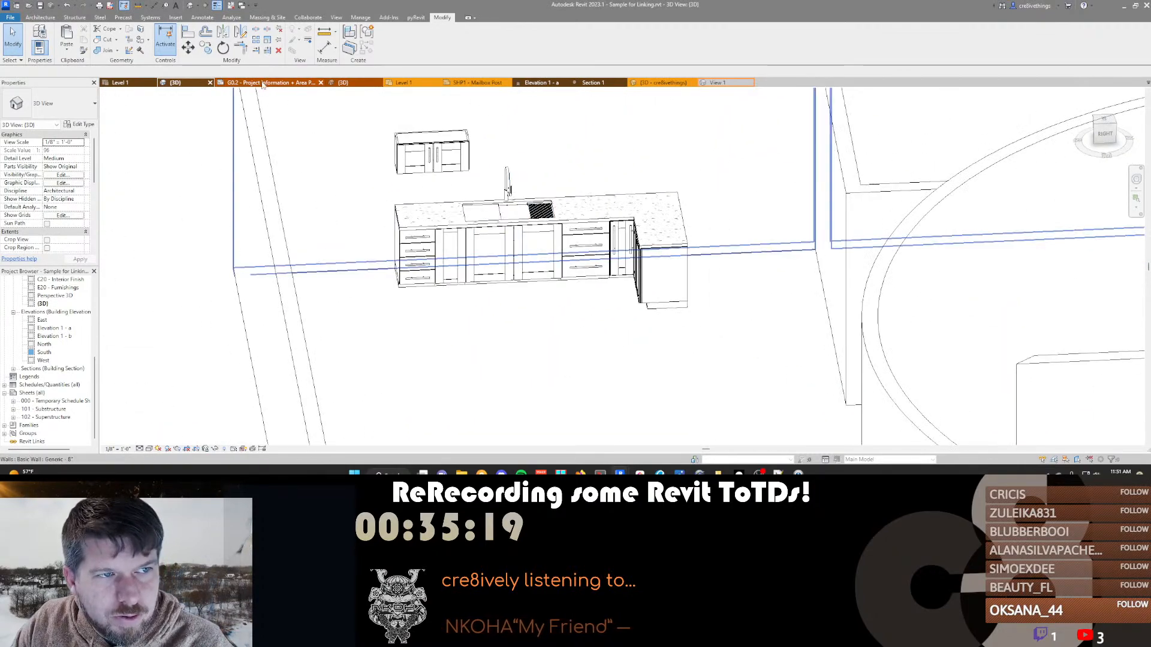
{"action": "left_click", "coordinate": [508, 193]}
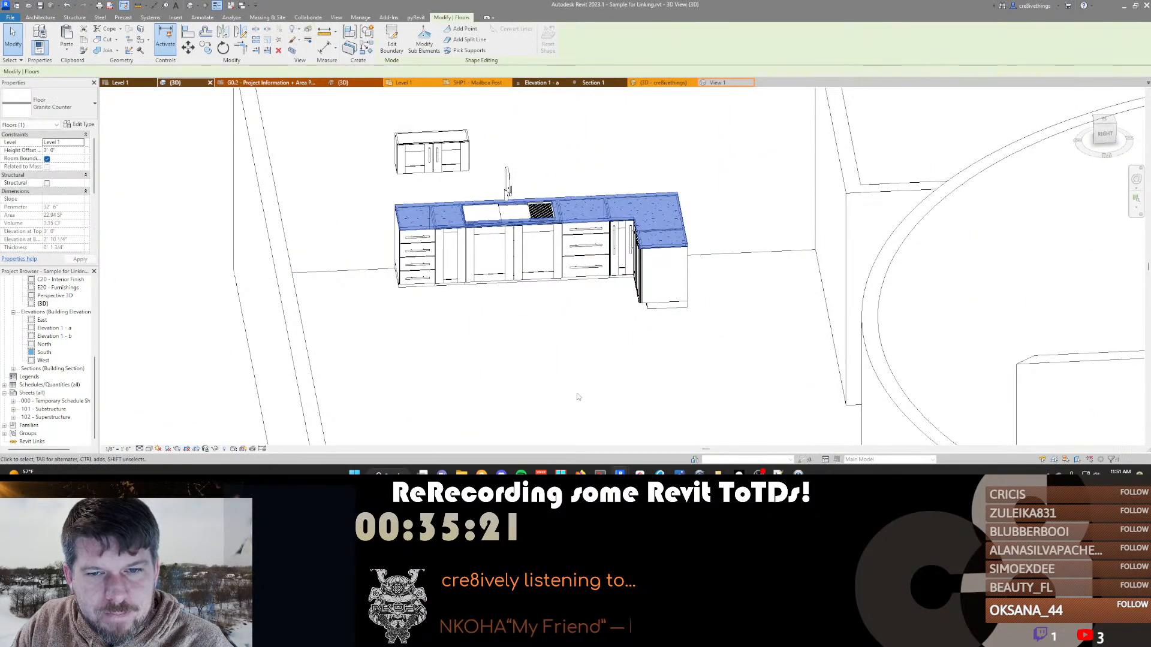
Switch to Firefox and read the Borked Wall Profiles article, from the wall join problem through copying the sketch lines and removing the profile
{"action": "mouse_move", "coordinate": [580, 473]}
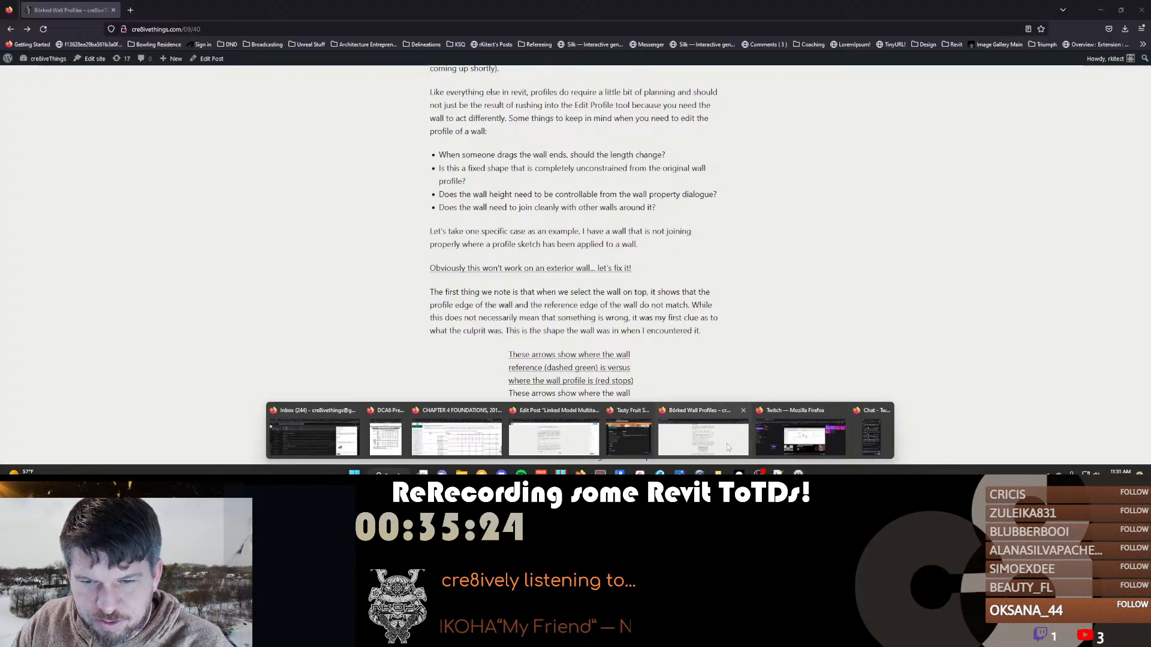
{"action": "left_click", "coordinate": [727, 446]}
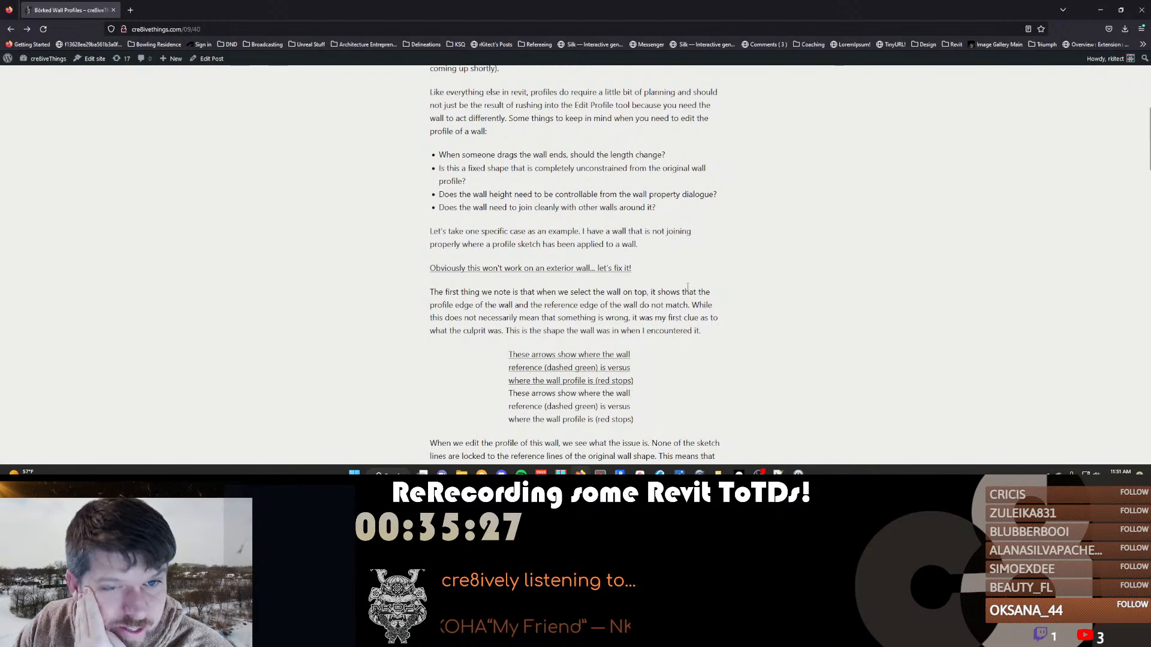
{"action": "scroll", "coordinate": [396, 315], "scroll_direction": "down", "scroll_amount": 2}
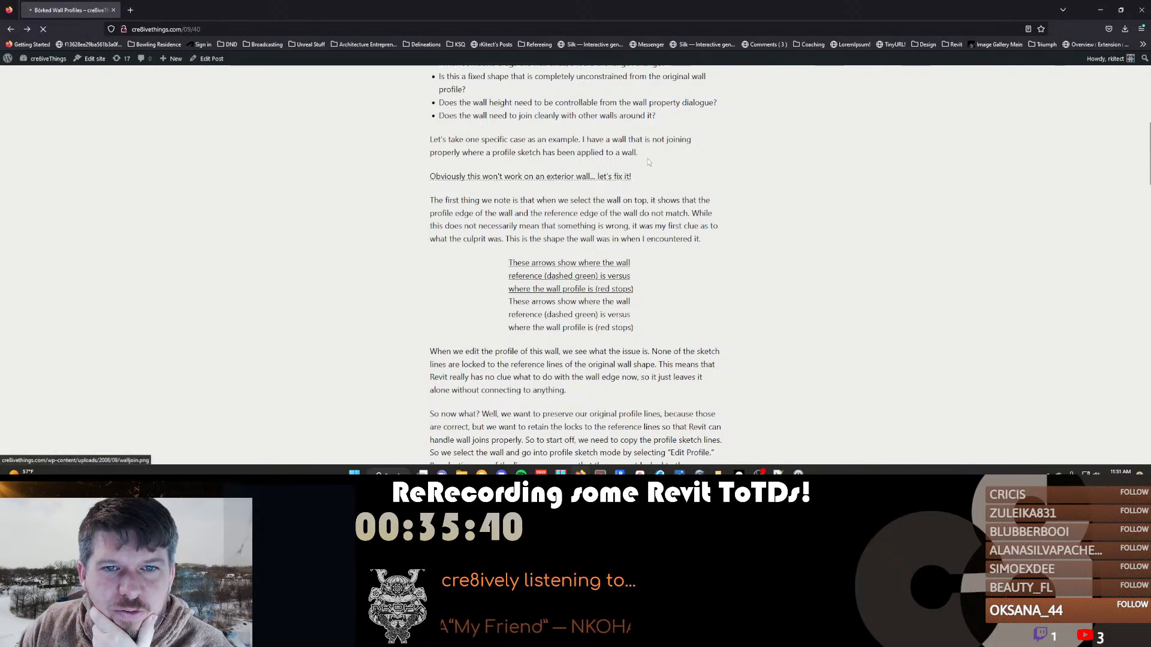
{"action": "left_click", "coordinate": [11, 30]}
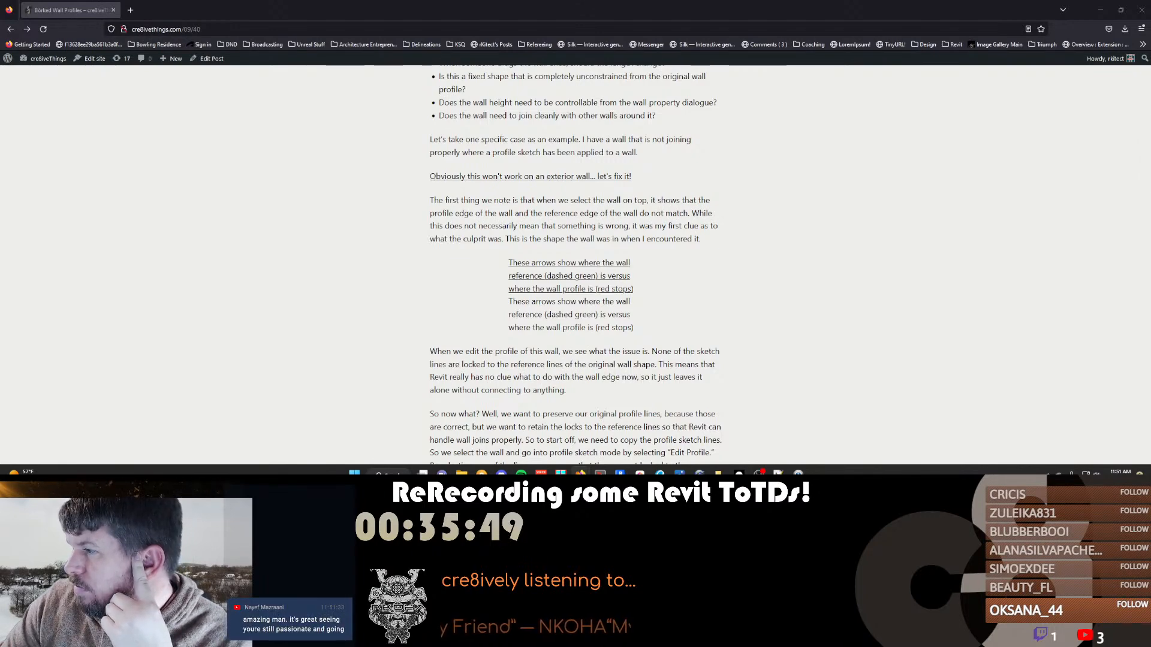
{"action": "key", "text": "super+d"}
{"action": "key", "text": "super+d"}
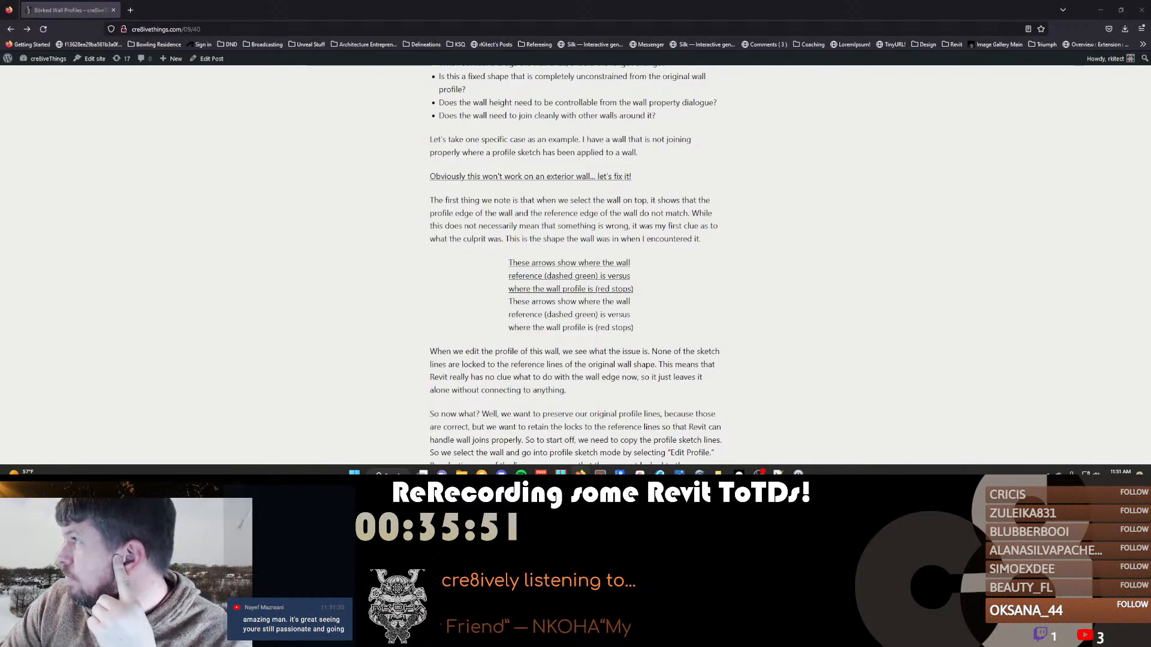
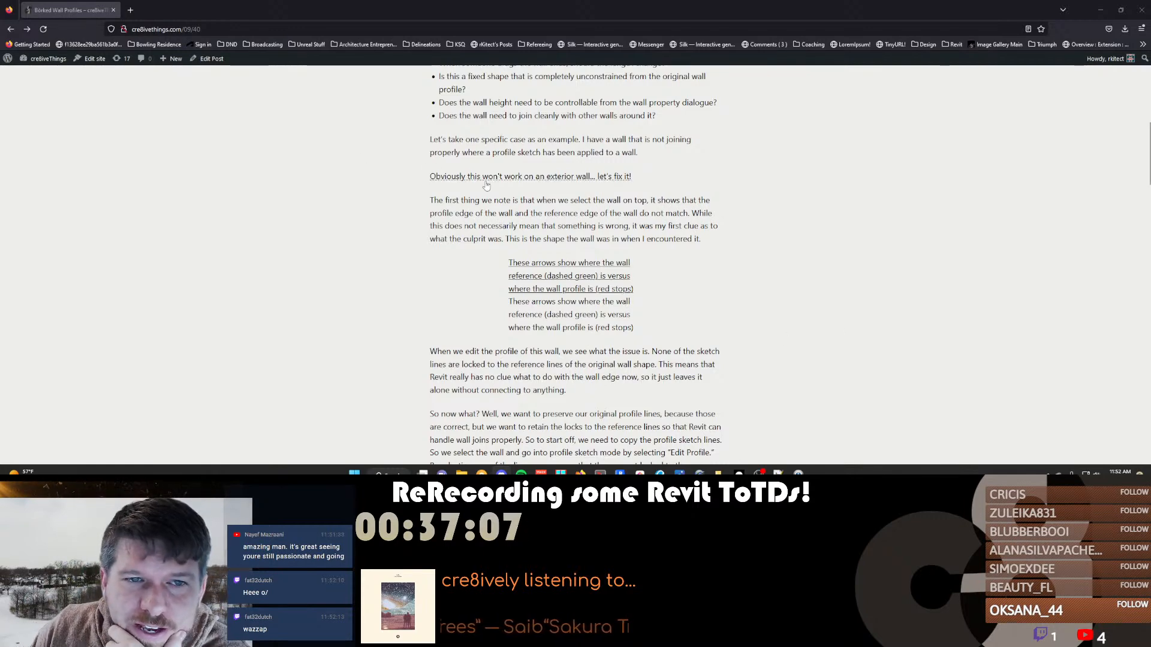
{"action": "scroll", "coordinate": [461, 202], "scroll_direction": "down", "scroll_amount": 5}
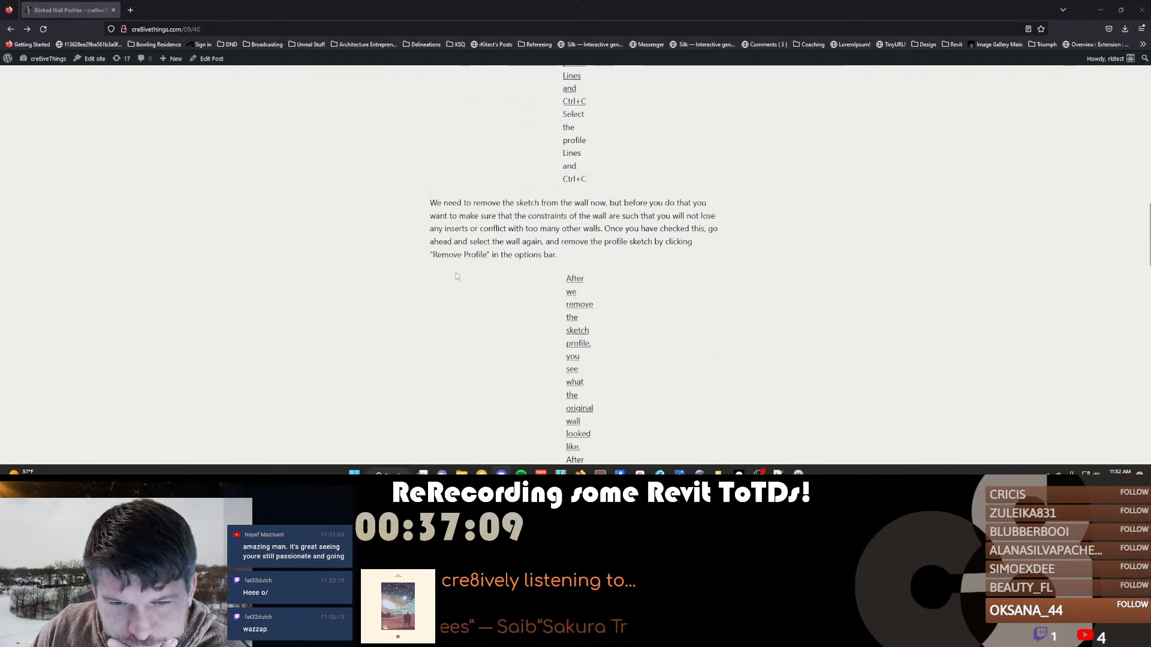
{"action": "scroll", "coordinate": [456, 272], "scroll_direction": "up", "scroll_amount": 5}
{"action": "scroll", "coordinate": [455, 272], "scroll_direction": "down", "scroll_amount": 3}
{"action": "scroll", "coordinate": [459, 272], "scroll_direction": "up", "scroll_amount": 1}
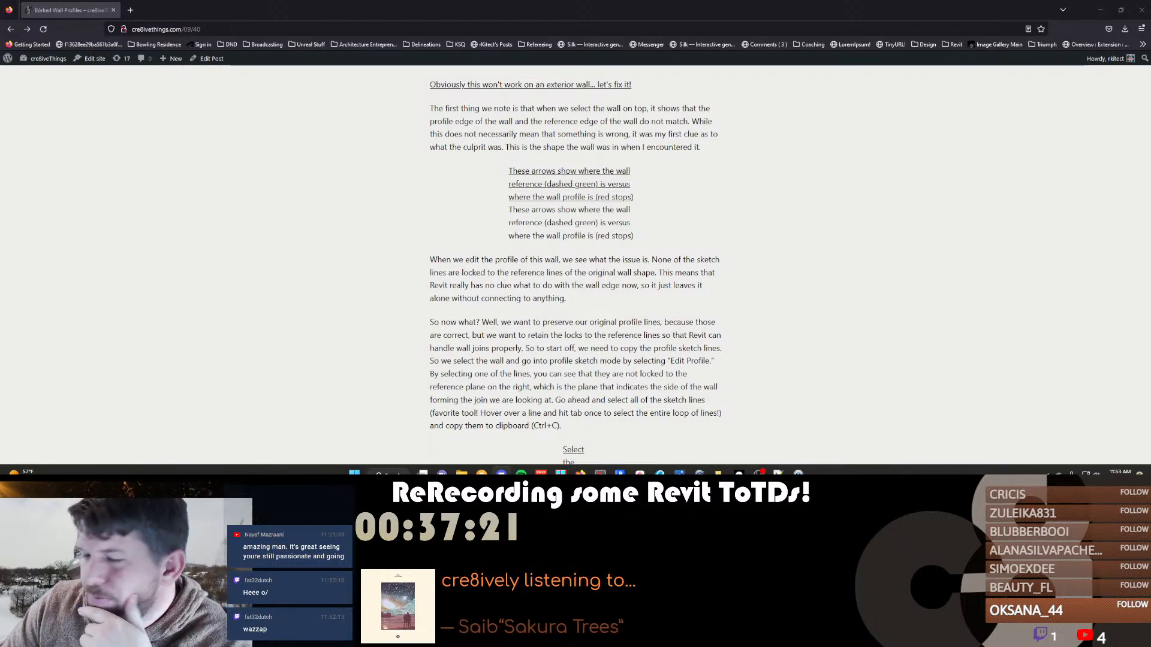
Reread the Borked Wall Profiles article from the example wall join problem through the instructions for copying the profile sketch lines
{"action": "scroll", "coordinate": [459, 147], "scroll_direction": "up", "scroll_amount": 3}
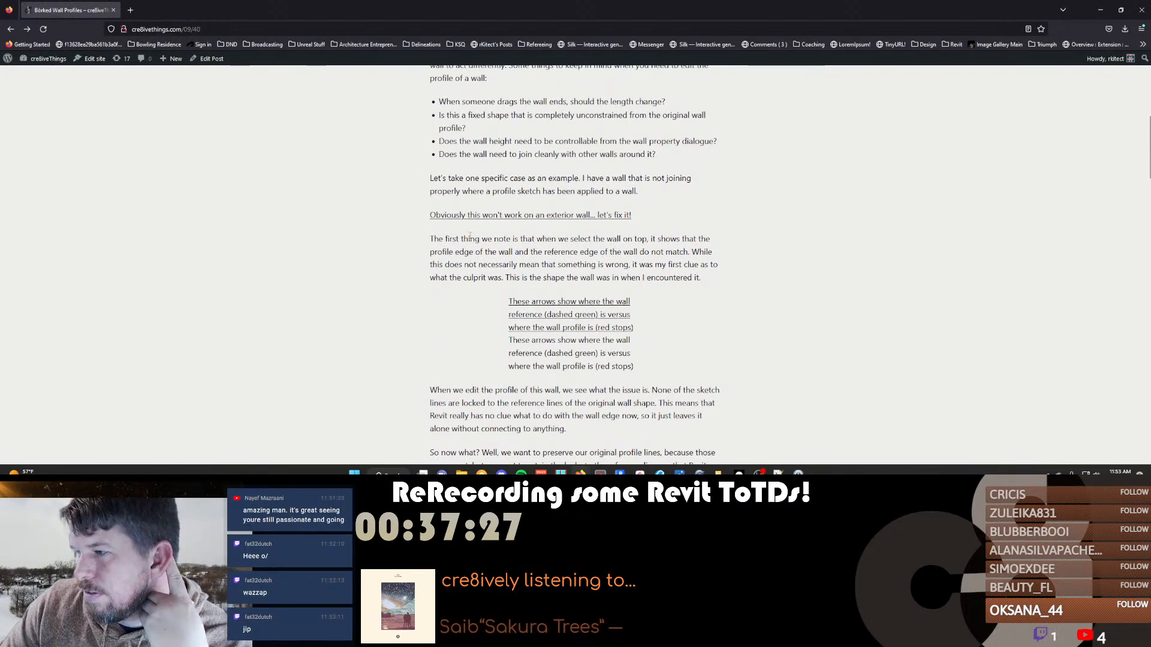
{"action": "scroll", "coordinate": [470, 236], "scroll_direction": "down", "scroll_amount": 1}
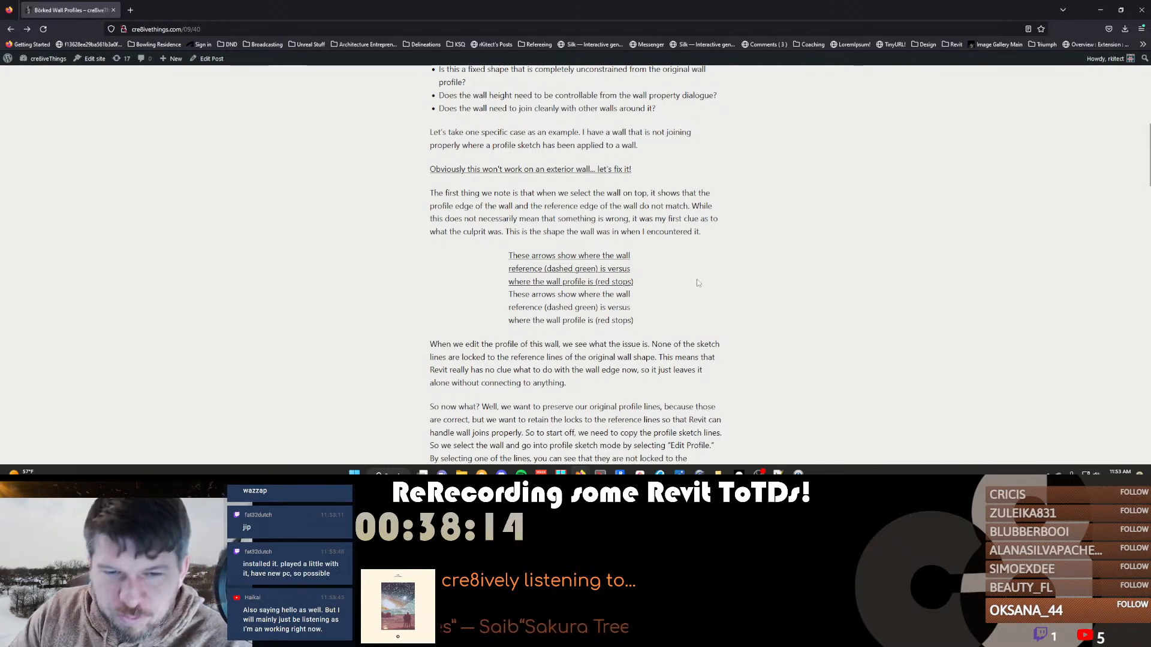
{"action": "scroll", "coordinate": [616, 339], "scroll_direction": "down", "scroll_amount": 3}
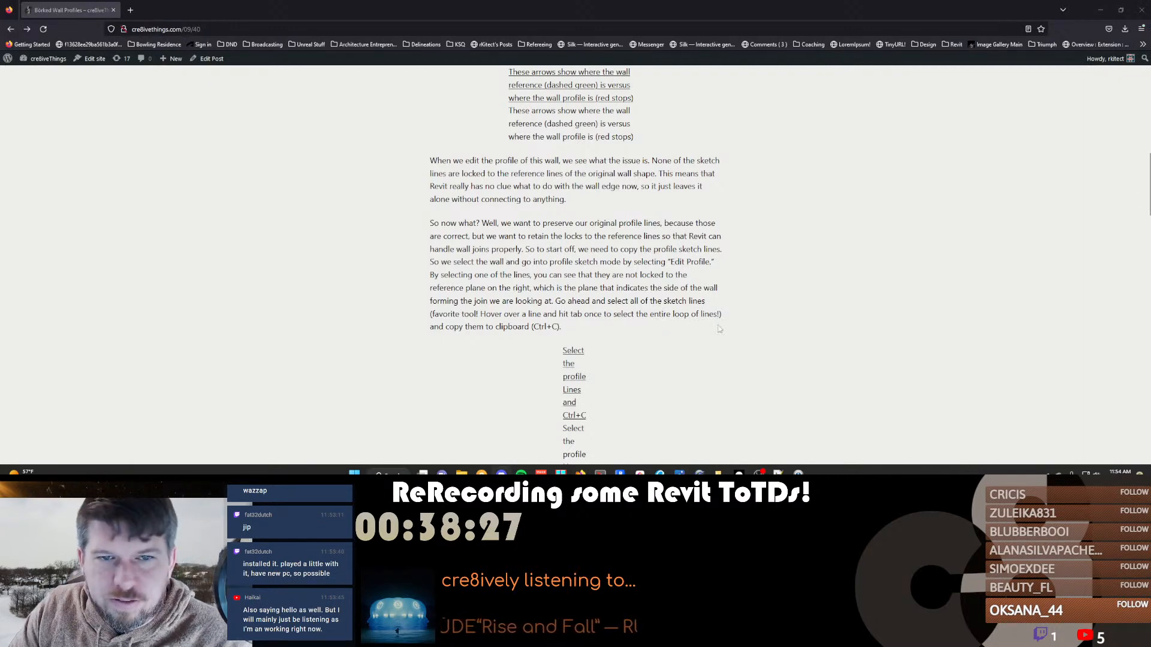
{"action": "scroll", "coordinate": [514, 232], "scroll_direction": "down", "scroll_amount": 3}
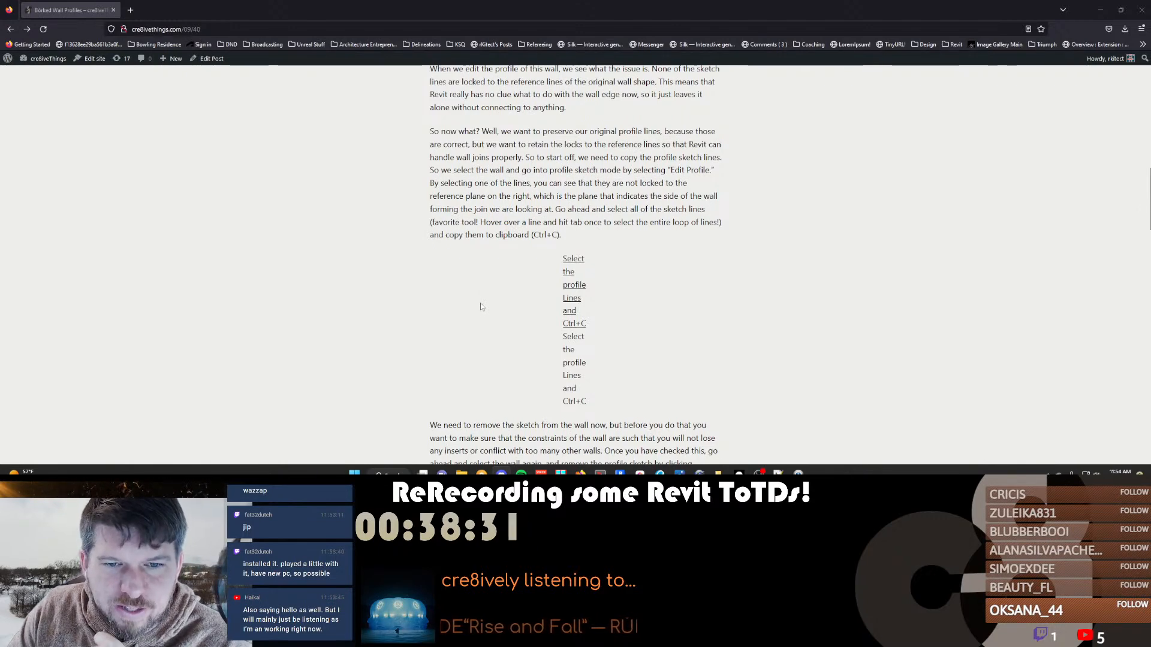
{"action": "scroll", "coordinate": [458, 312], "scroll_direction": "down", "scroll_amount": 3}
{"action": "scroll", "coordinate": [458, 317], "scroll_direction": "up", "scroll_amount": 4}
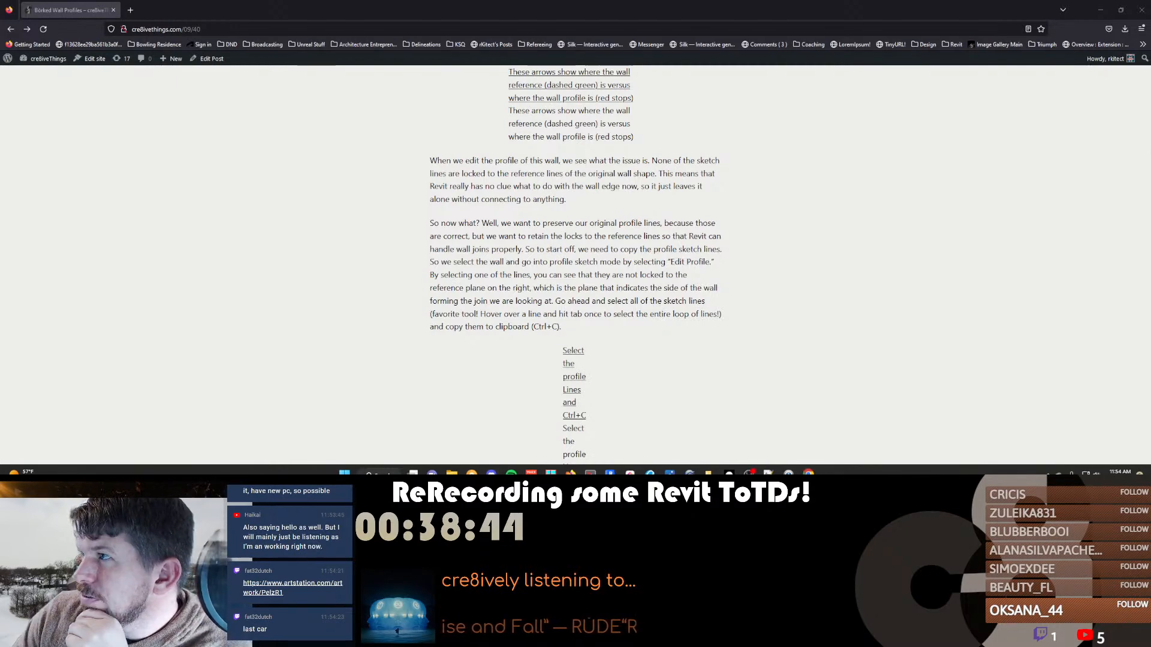
Bring the browser window with the ArtStation porsche 911 artwork into view, examine its colour and clay renders, and move the window away
{"action": "left_click_drag", "start_coordinate": [1148, 240], "coordinate": [576, 2]}
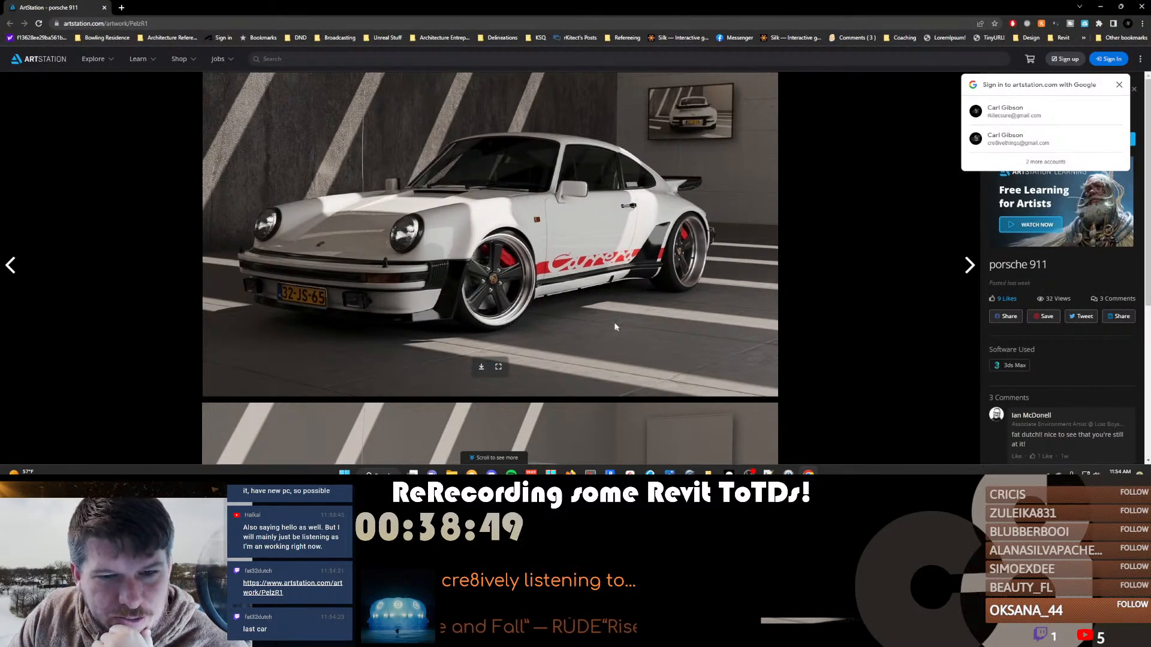
{"action": "scroll", "coordinate": [567, 282], "scroll_direction": "down", "scroll_amount": 3}
{"action": "scroll", "coordinate": [566, 282], "scroll_direction": "down", "scroll_amount": 3}
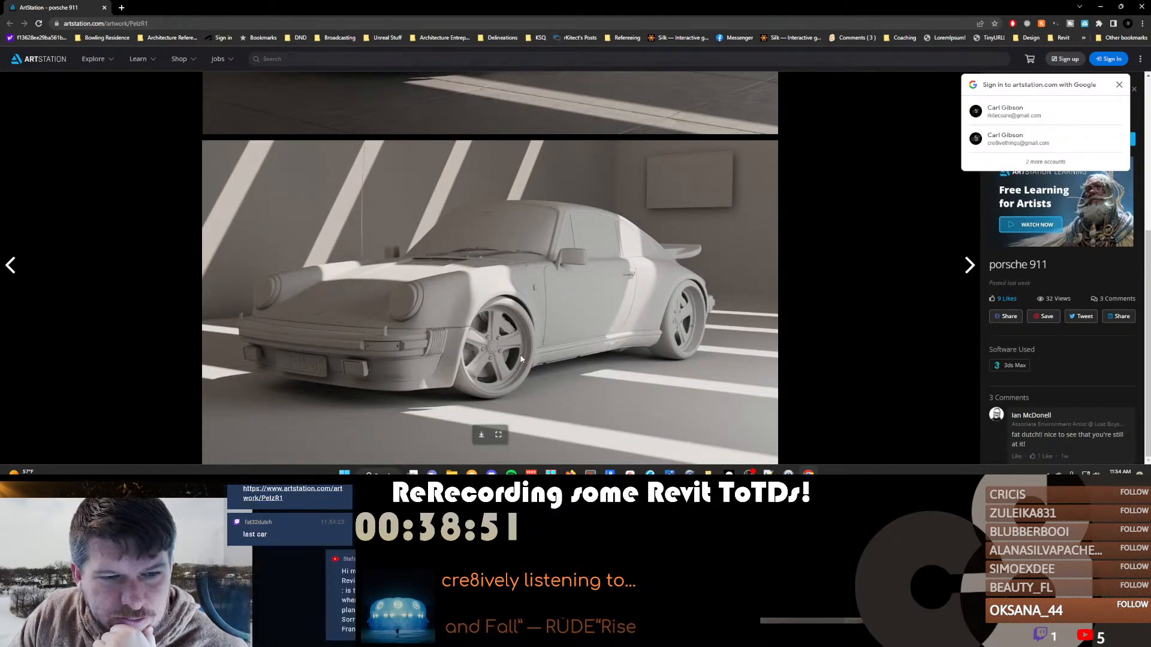
{"action": "scroll", "coordinate": [521, 359], "scroll_direction": "up", "scroll_amount": 6}
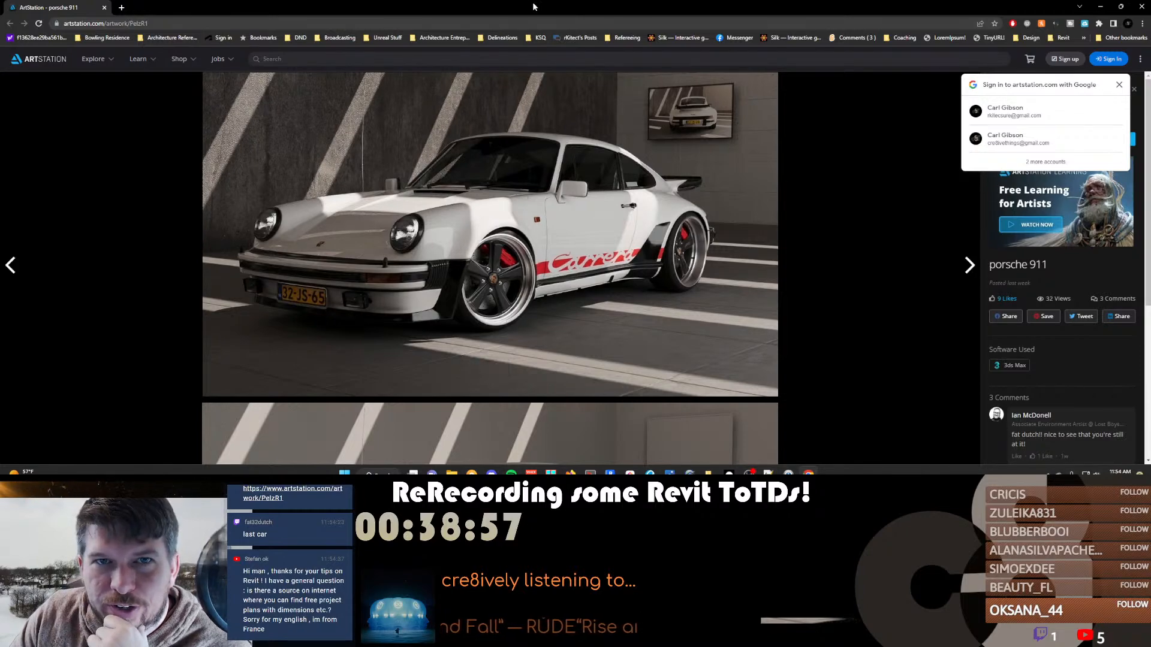
{"action": "left_click_drag", "start_coordinate": [538, 9], "coordinate": [1150, 114]}
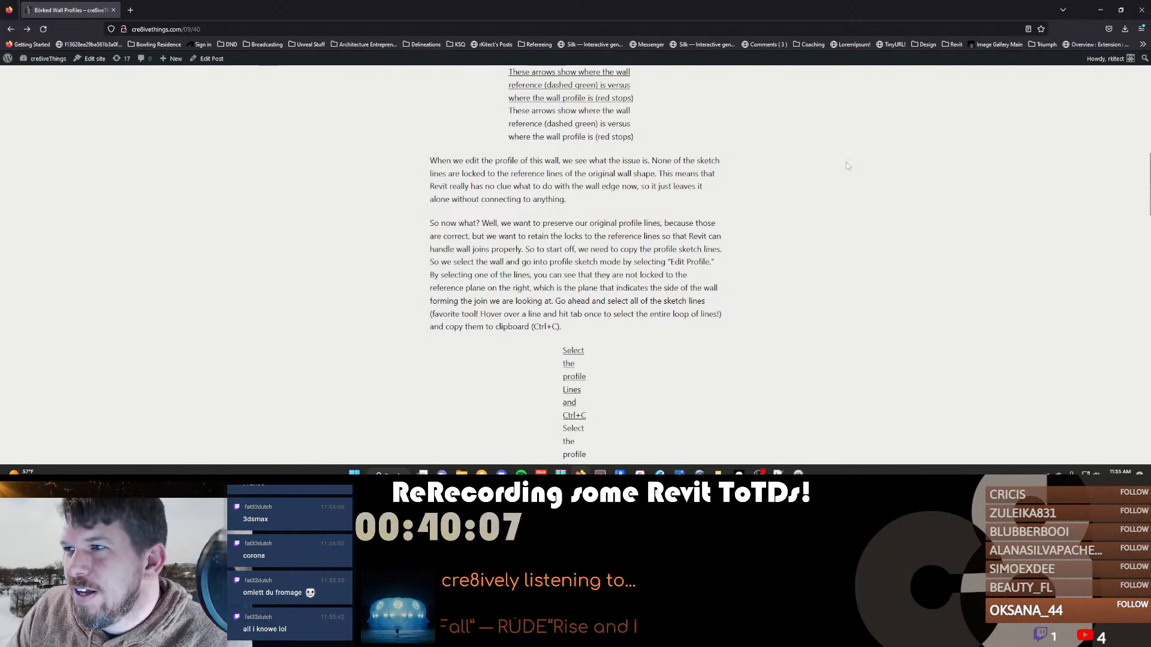
Search the web for "library of congress architectural plans" in a new browser tab
{"action": "key", "text": "ctrl+t"}
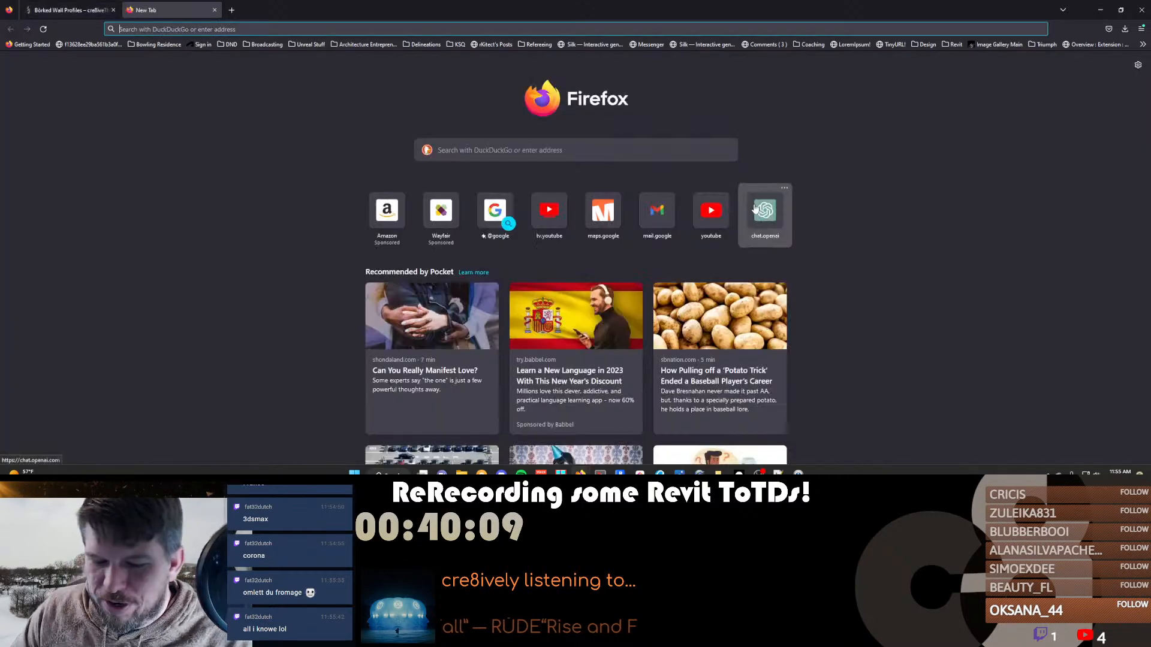
{"action": "type", "text": "library li"}
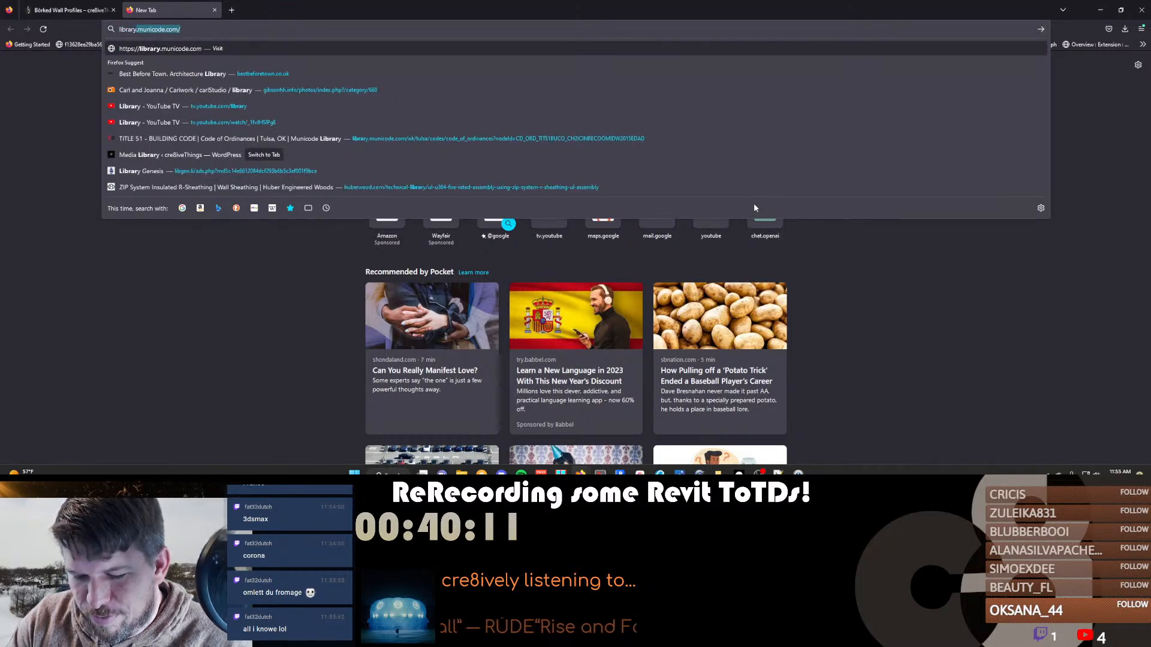
{"action": "key", "text": "BackSpace"}
{"action": "key", "text": "BackSpace"}
{"action": "type", "text": "of"}
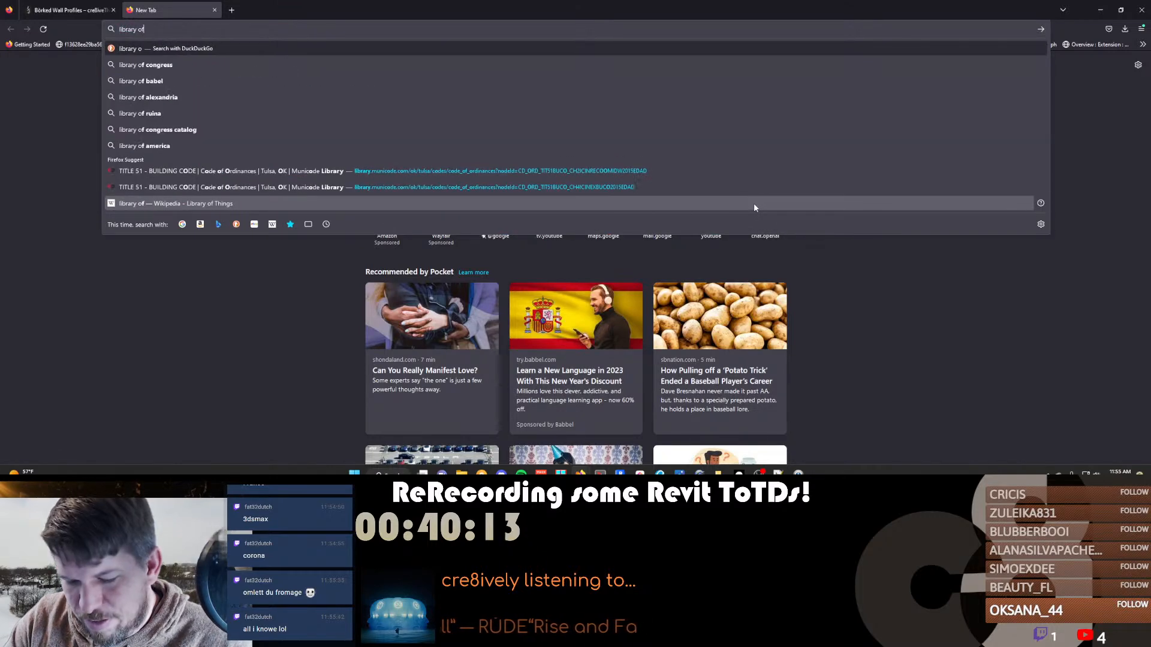
{"action": "type", "text": " crogress"}
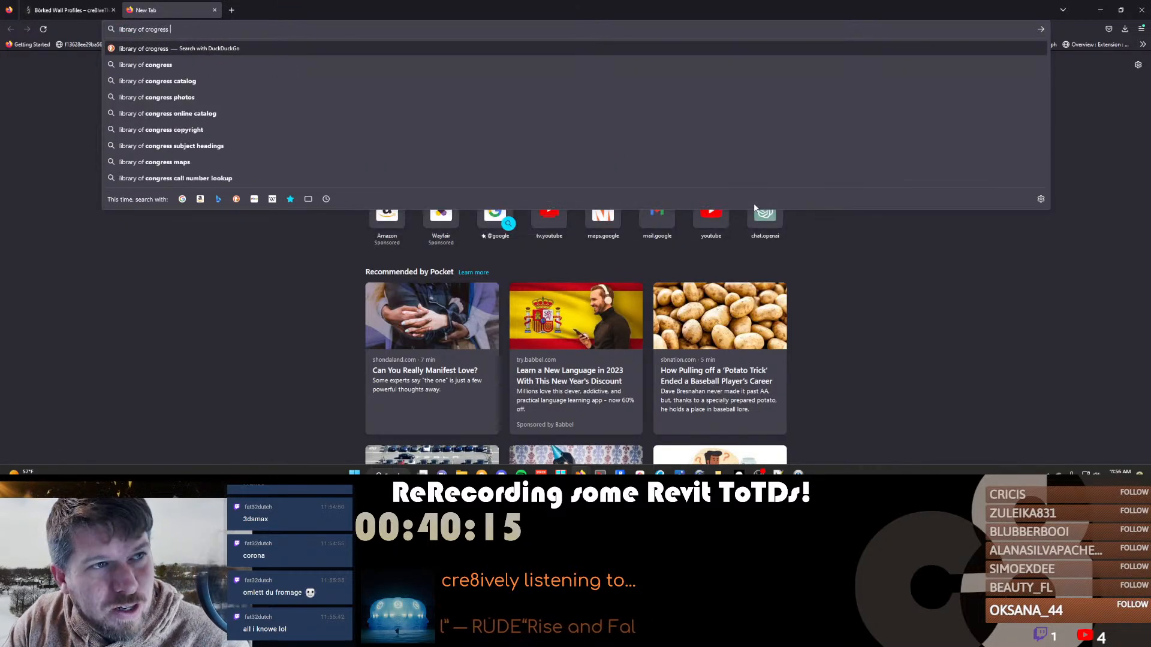
{"action": "key", "text": "BackSpace"}
{"action": "key", "text": "BackSpace"}
{"action": "key", "text": "BackSpace"}
{"action": "key", "text": "BackSpace"}
{"action": "key", "text": "BackSpace"}
{"action": "key", "text": "BackSpace"}
{"action": "key", "text": "BackSpace"}
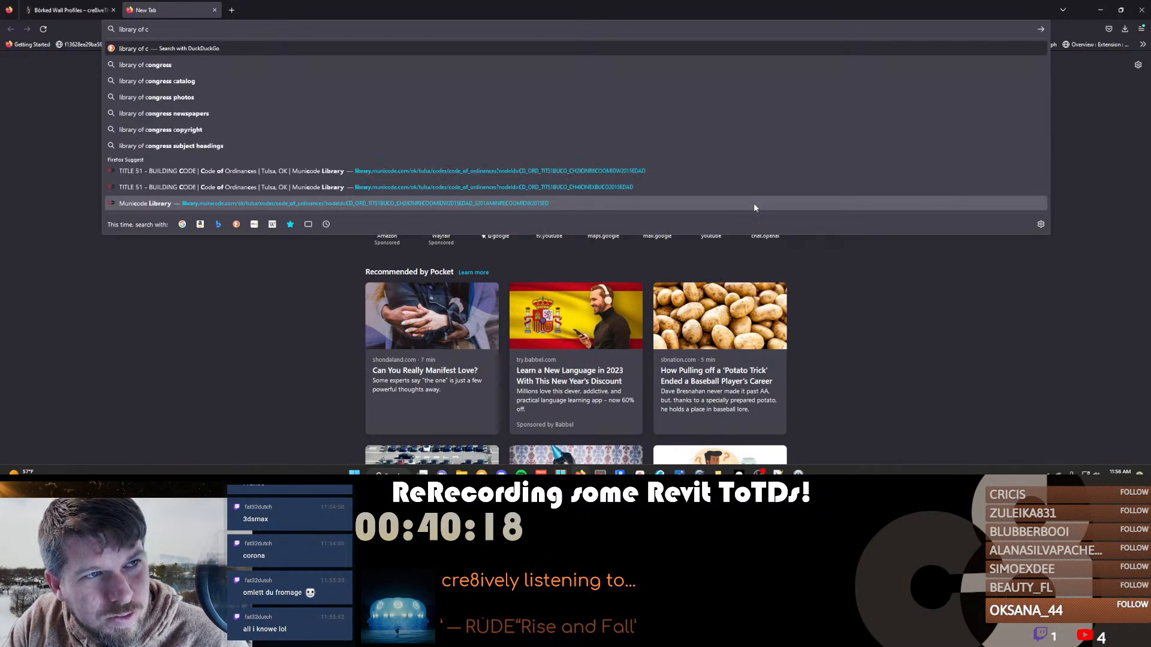
{"action": "type", "text": "ongress arch"}
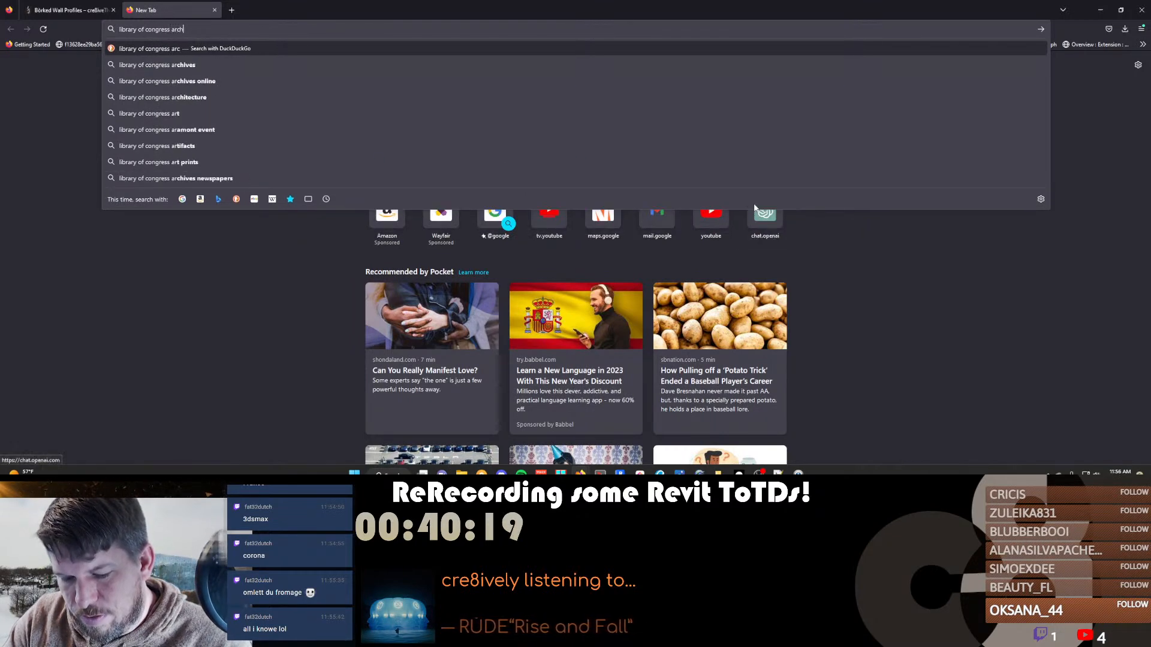
{"action": "type", "text": "itectural plans"}
{"action": "key", "text": "Return"}
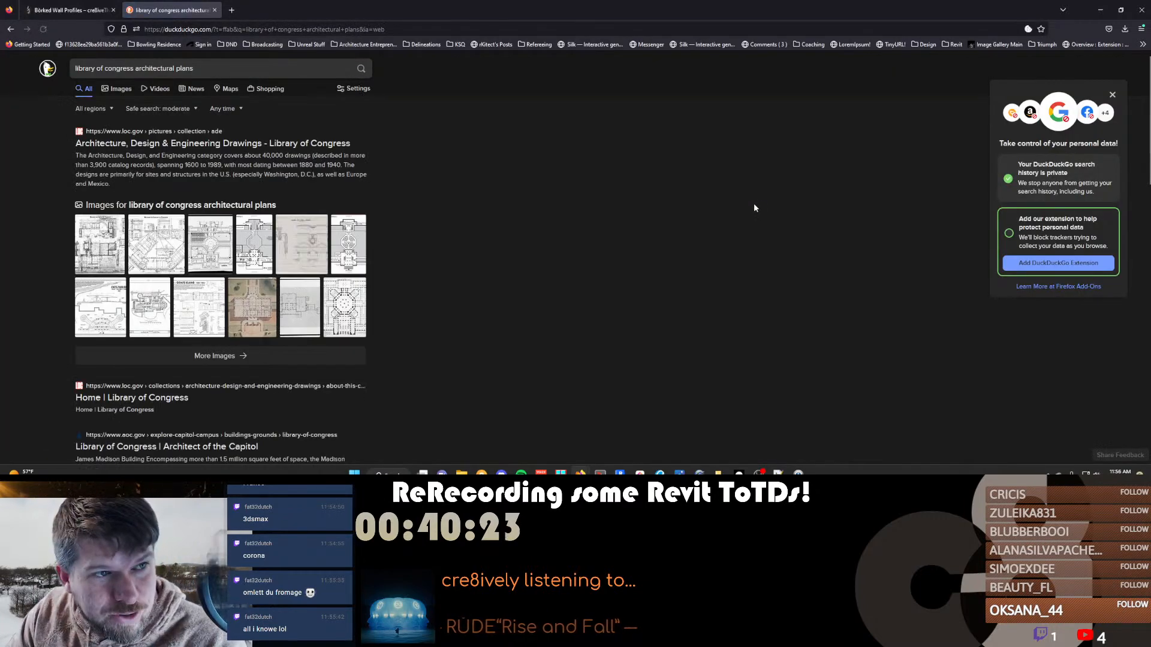
Open the Library of Congress Architecture, Design & Engineering Drawings collection and search it for "frank lloyd wright"
{"action": "left_click", "coordinate": [213, 143]}
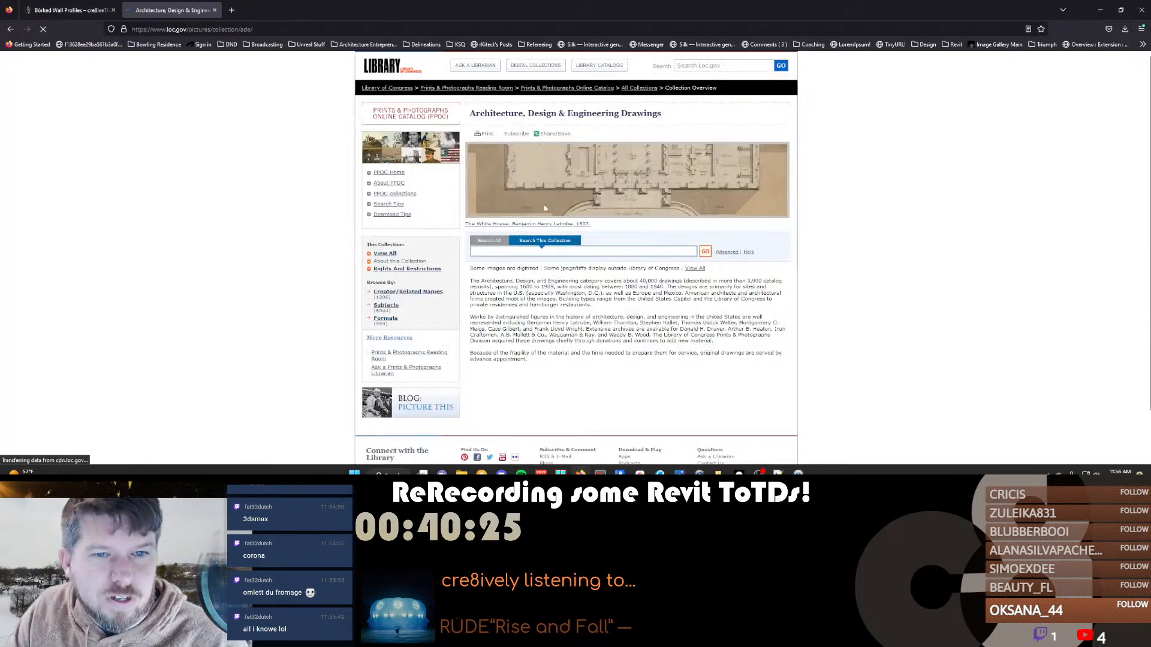
{"action": "scroll", "coordinate": [542, 336], "scroll_direction": "down", "scroll_amount": 1}
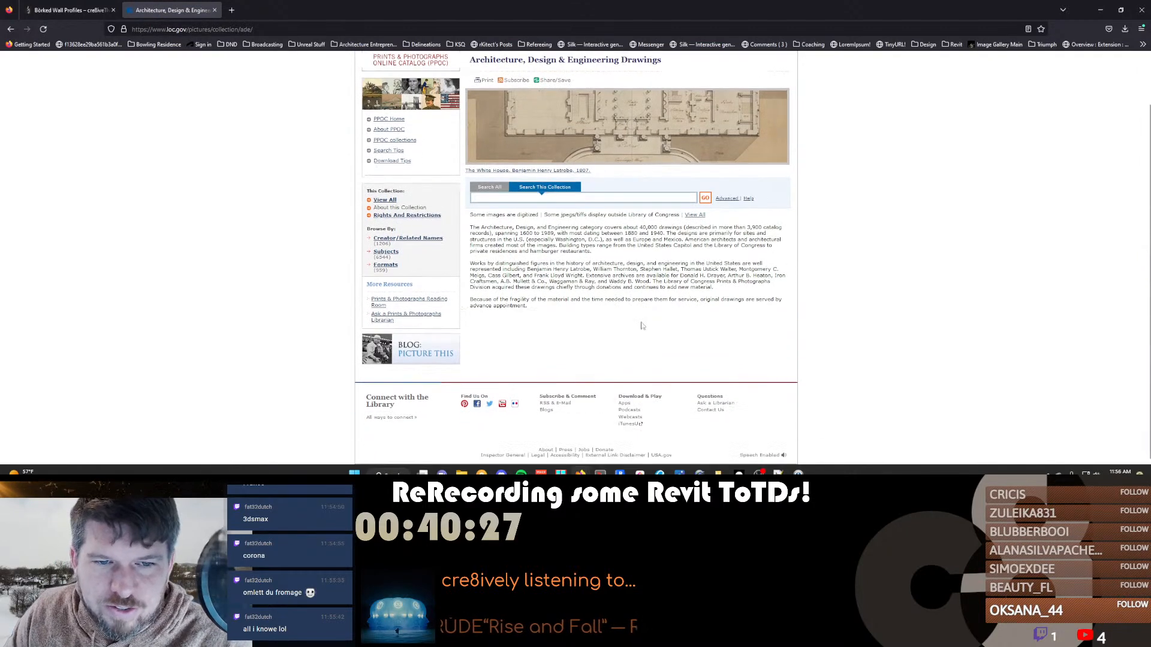
{"action": "left_click", "coordinate": [592, 199]}
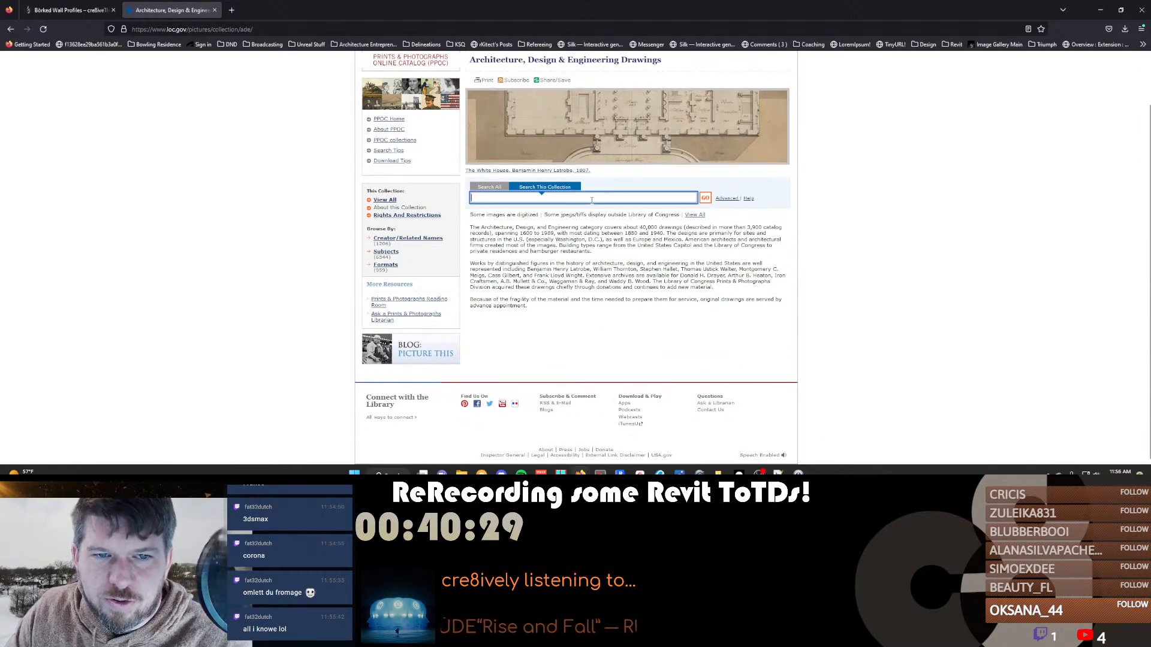
{"action": "type", "text": "frank lloyd wright"}
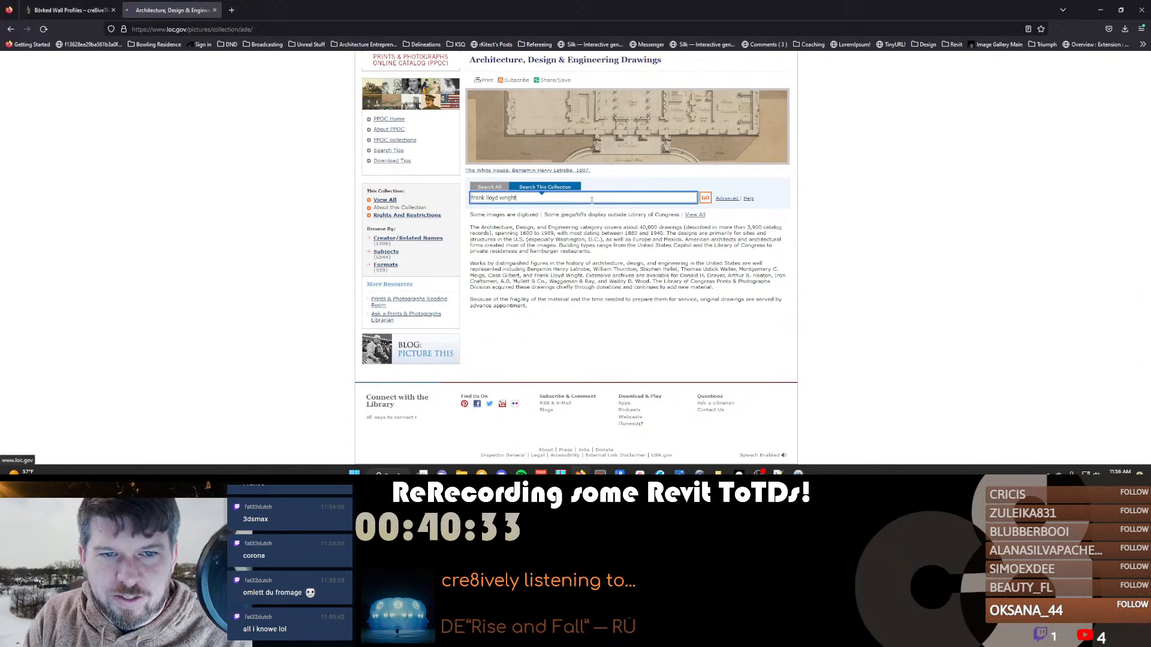
{"action": "key", "text": "Return"}
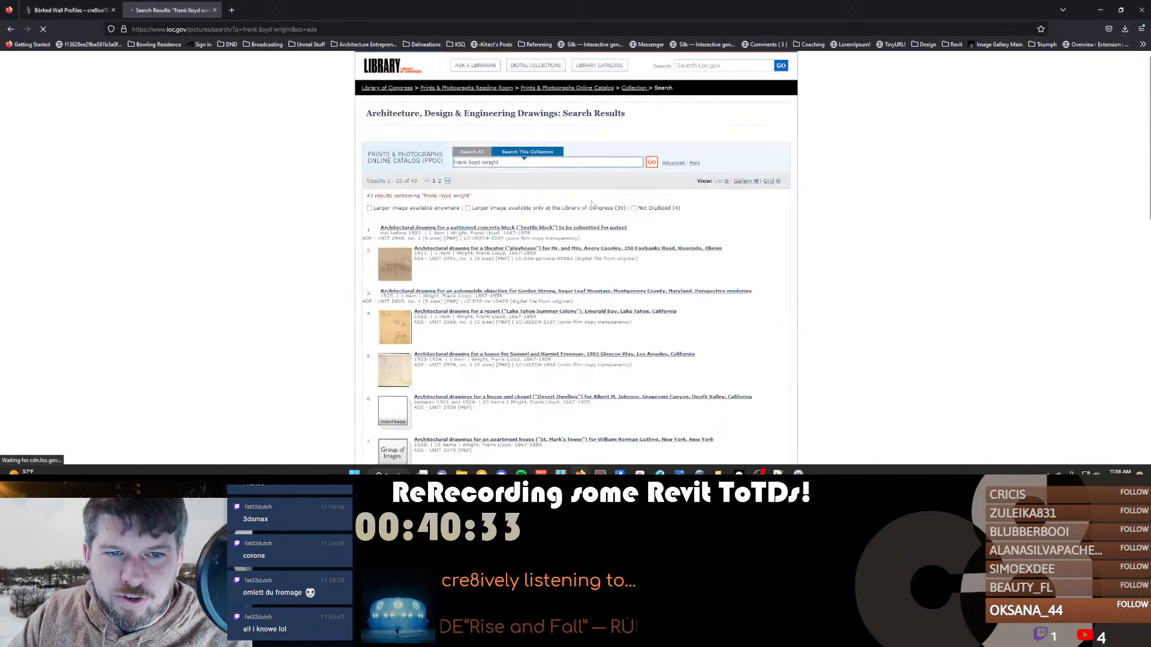
Open the record of the theater ("playhouse") drawing for Riverside, Illinois, examine its images and details, and return to the search results
{"action": "left_click", "coordinate": [445, 273]}
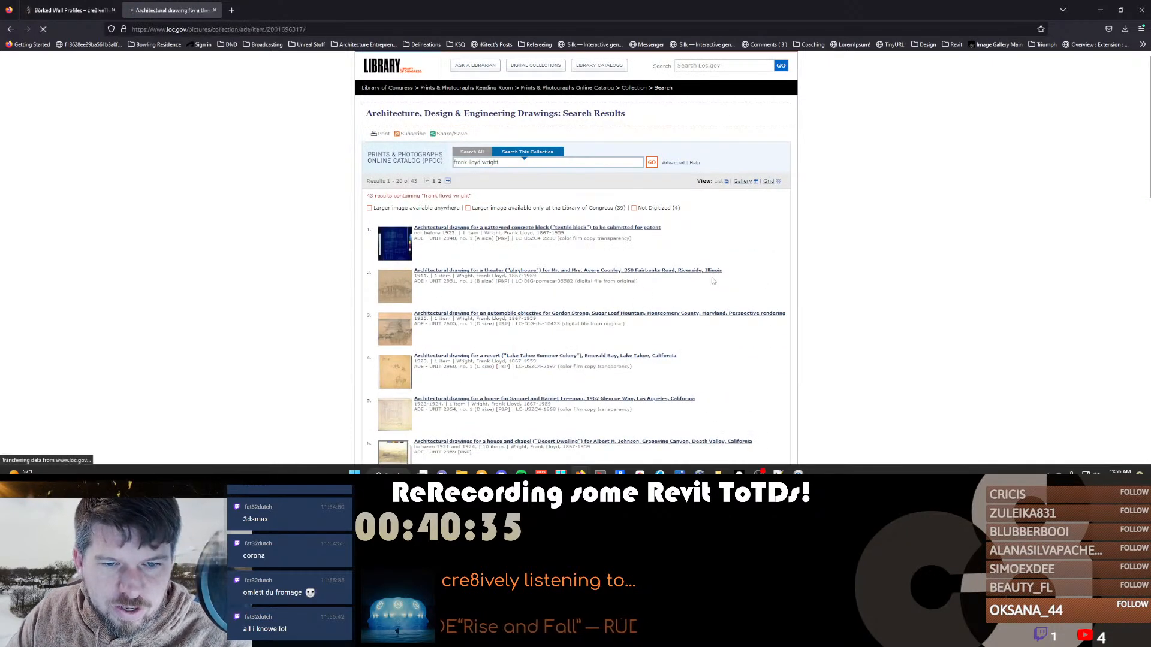
{"action": "scroll", "coordinate": [443, 144], "scroll_direction": "down", "scroll_amount": 3}
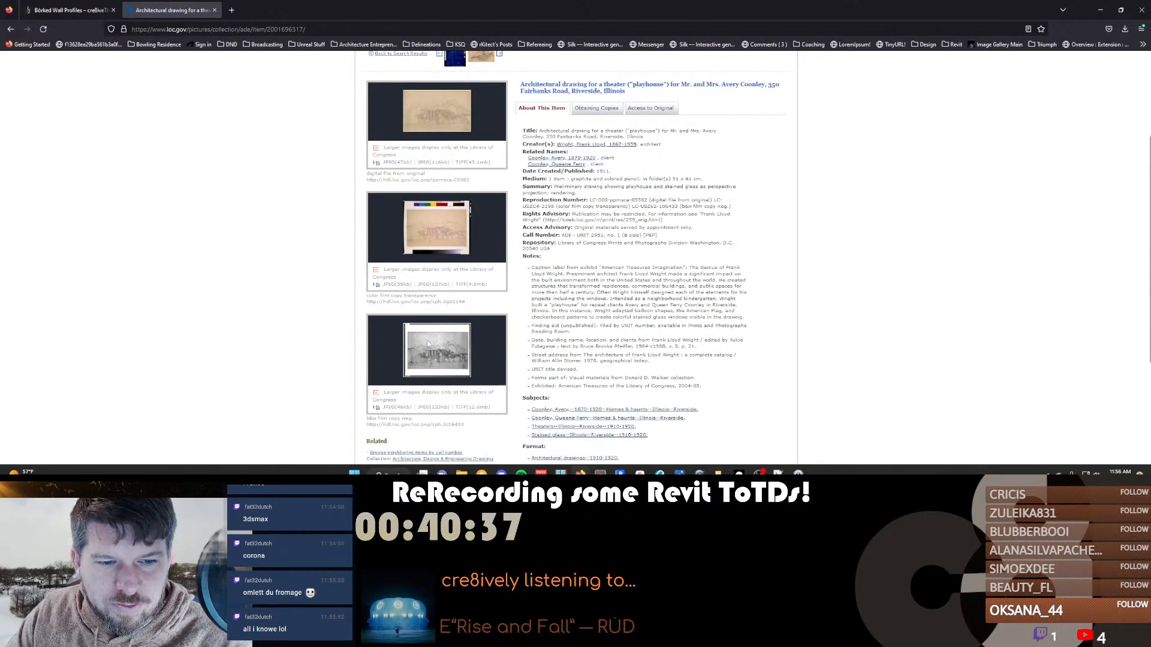
{"action": "scroll", "coordinate": [443, 144], "scroll_direction": "down", "scroll_amount": 3}
{"action": "scroll", "coordinate": [445, 272], "scroll_direction": "up", "scroll_amount": 6}
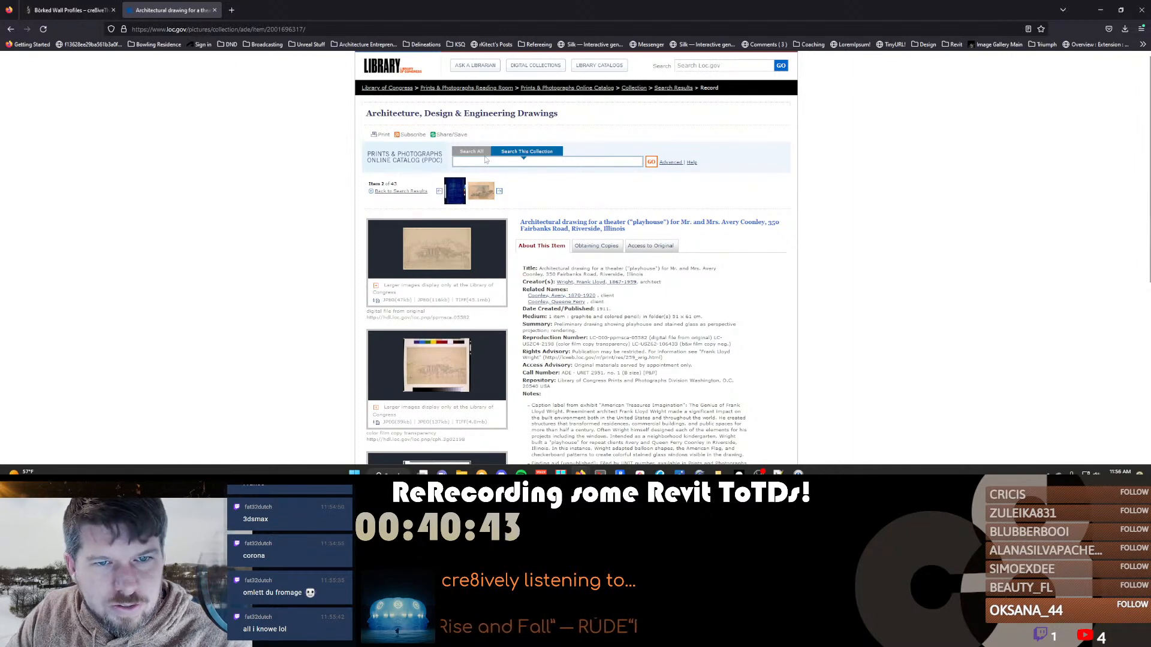
{"action": "left_click", "coordinate": [11, 29]}
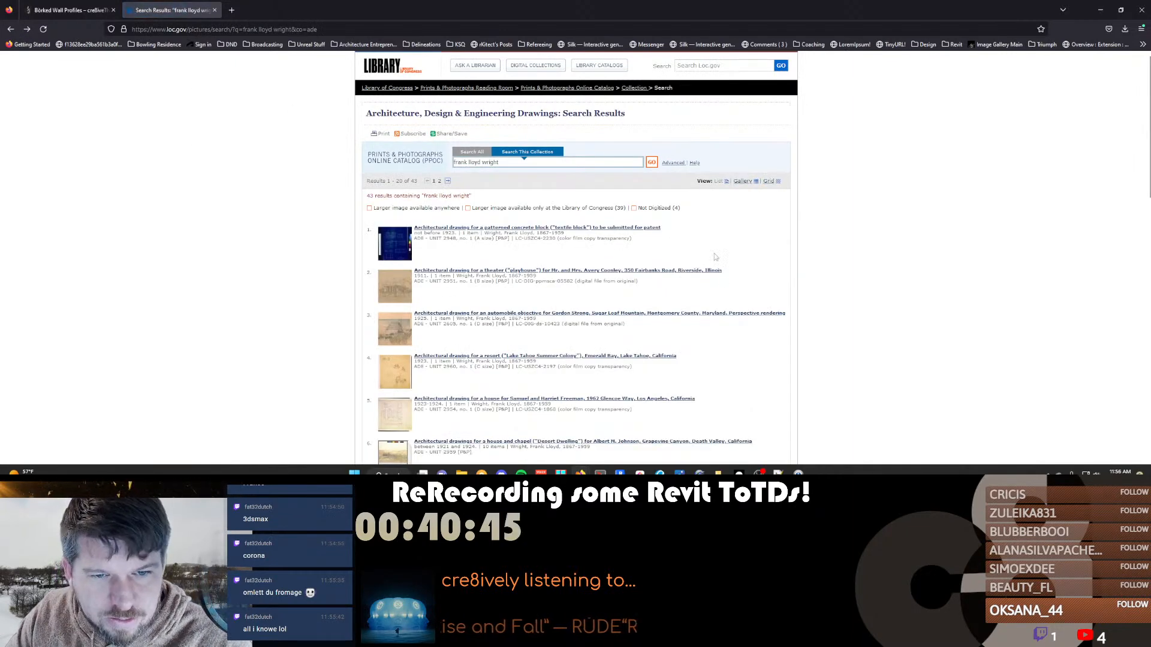
Find "plan" on the results page, open the record of the Los Angeles house drawing, and examine its images, notes and digital file link
{"action": "key", "text": "ctrl+f"}
{"action": "type", "text": "plan"}
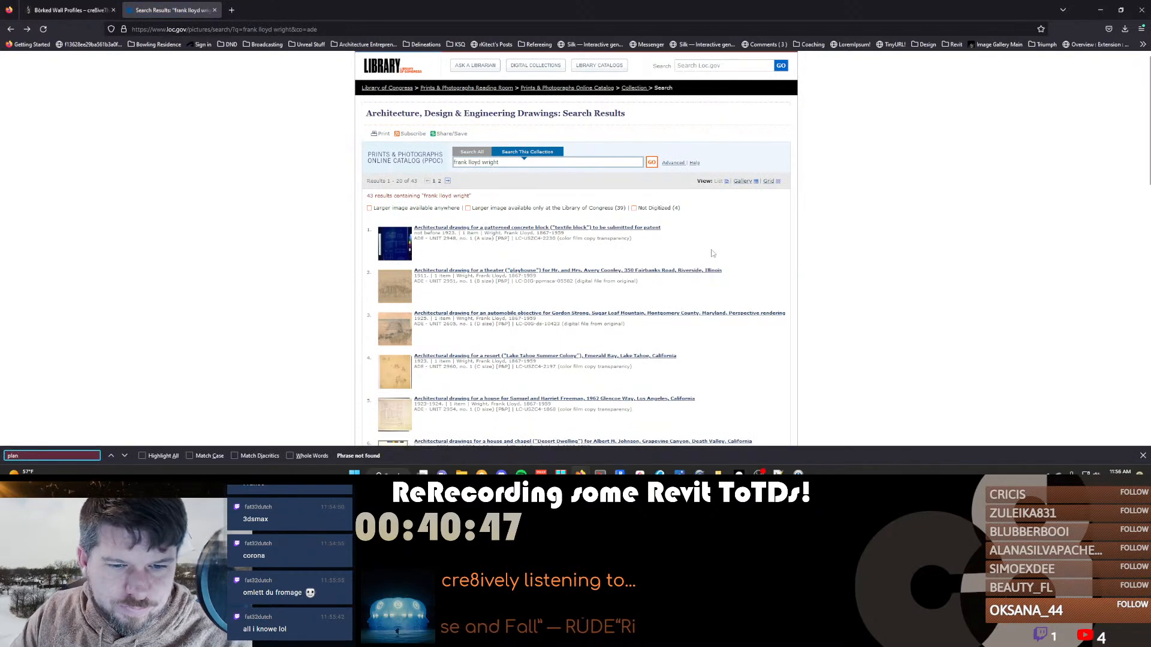
{"action": "left_click", "coordinate": [637, 399]}
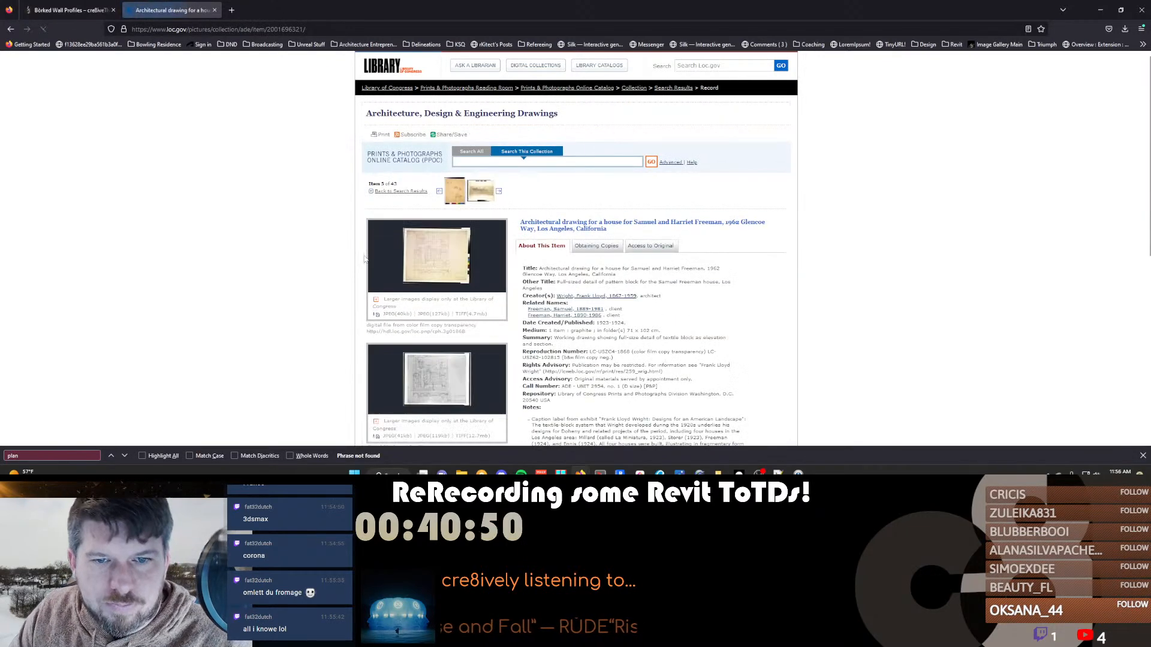
{"action": "scroll", "coordinate": [429, 292], "scroll_direction": "down", "scroll_amount": 4}
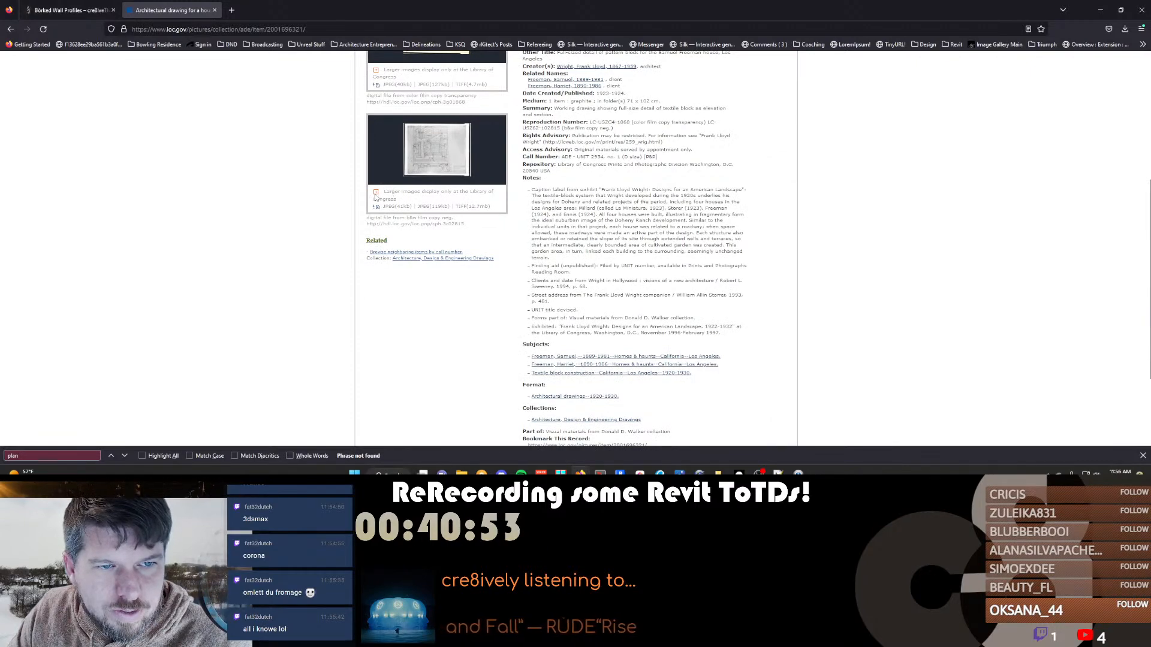
{"action": "scroll", "coordinate": [480, 222], "scroll_direction": "down", "scroll_amount": 3}
{"action": "scroll", "coordinate": [566, 249], "scroll_direction": "up", "scroll_amount": 7}
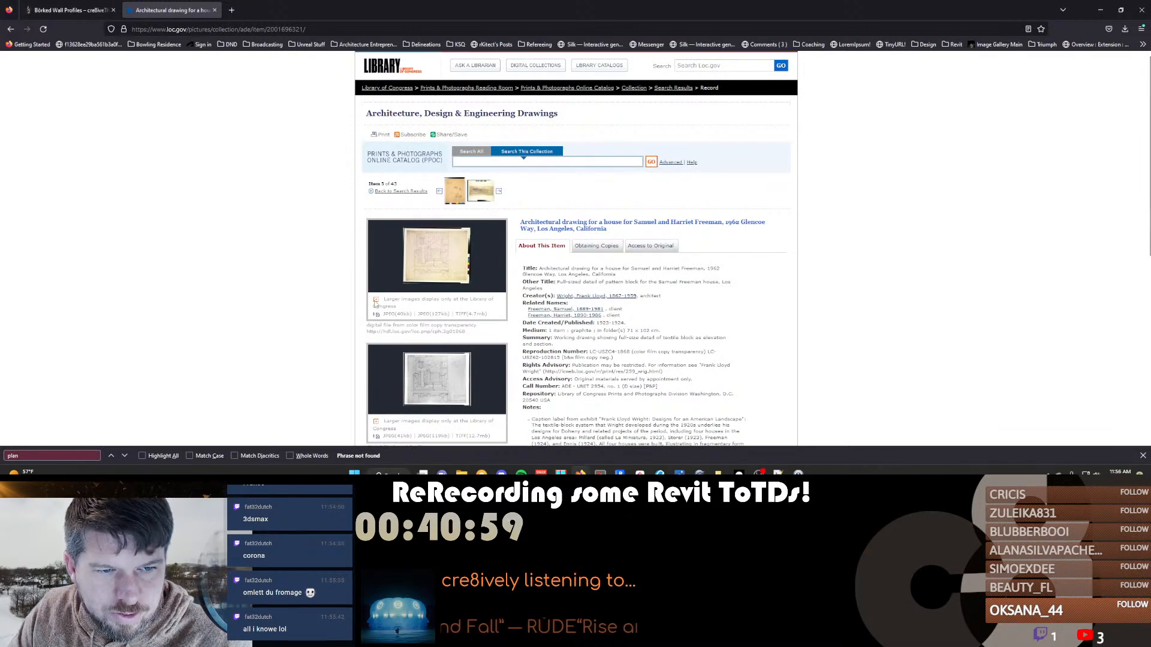
{"action": "scroll", "coordinate": [378, 326], "scroll_direction": "down", "scroll_amount": 1}
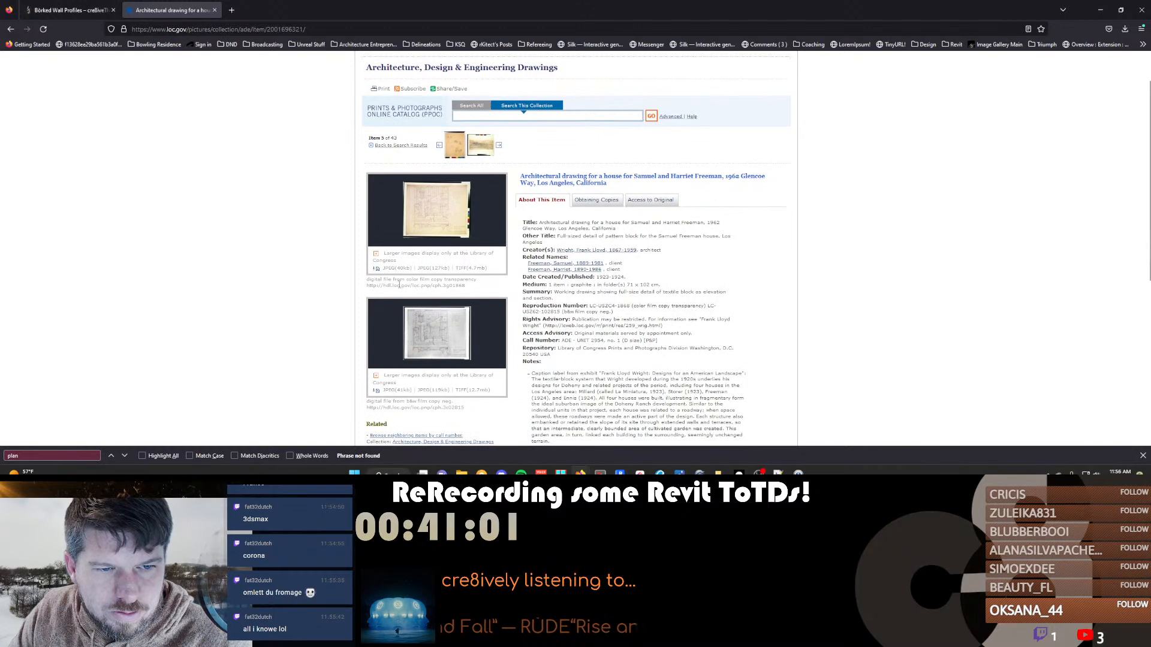
{"action": "left_click_drag", "start_coordinate": [366, 286], "coordinate": [484, 288]}
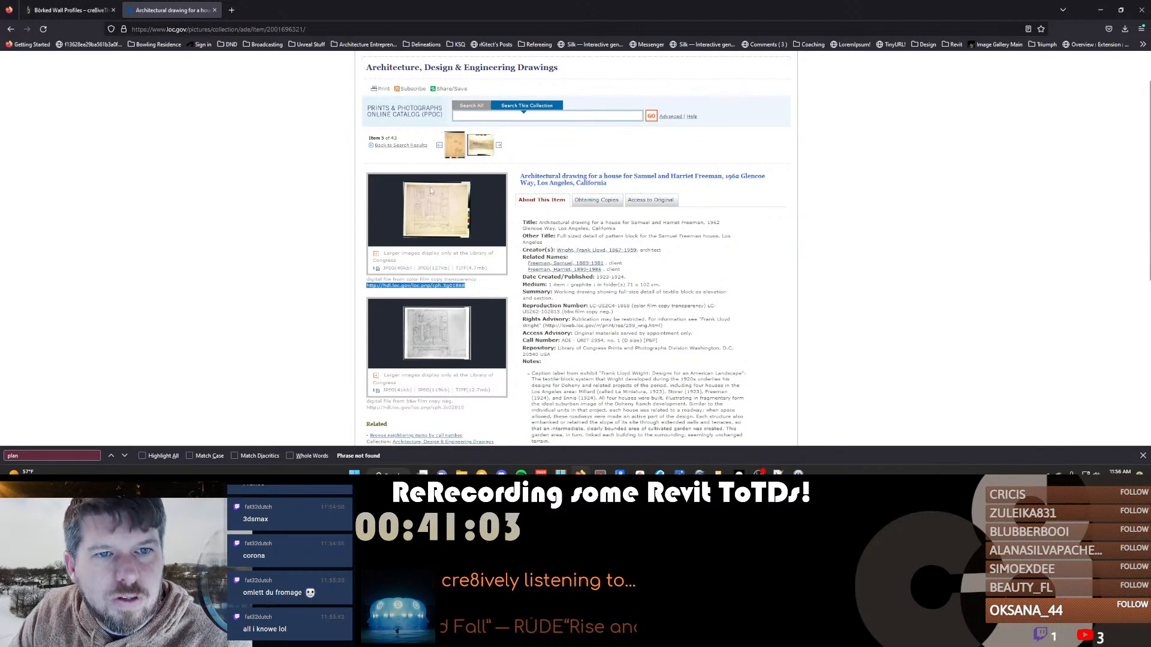
Open the "Desert Dwelling" house and chapel record, view its group of drawings, and return to the Frank Lloyd Wright search results
{"action": "left_click", "coordinate": [389, 162]}
{"action": "left_click", "coordinate": [478, 144]}
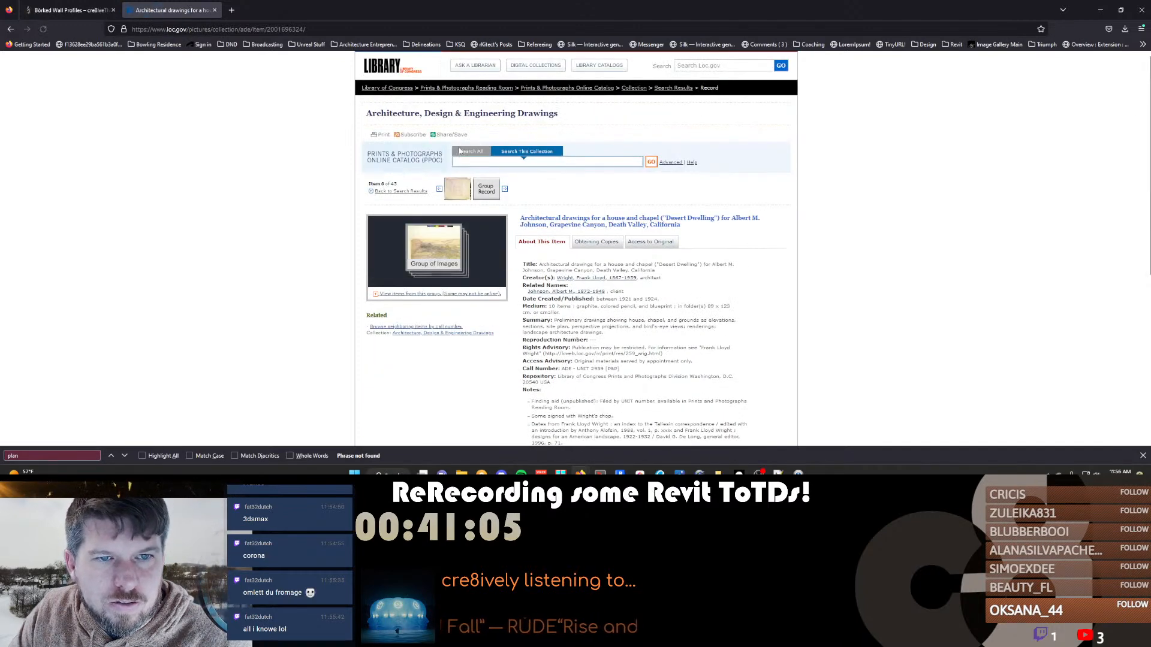
{"action": "left_click", "coordinate": [442, 274]}
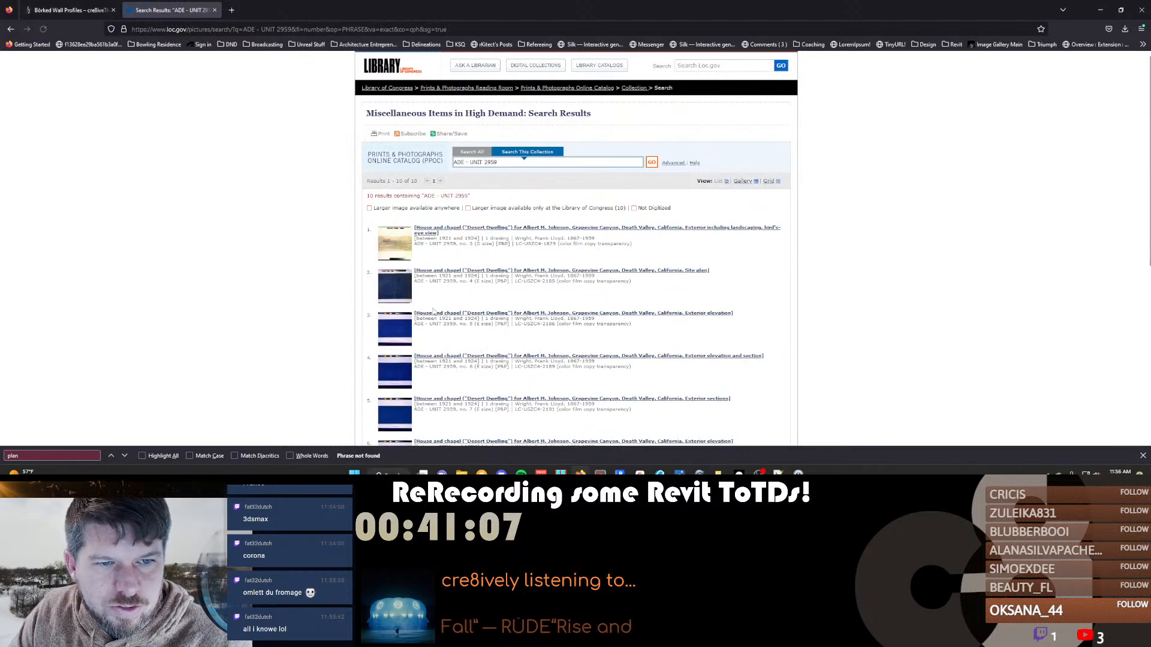
{"action": "scroll", "coordinate": [466, 263], "scroll_direction": "down", "scroll_amount": 2}
{"action": "left_click", "coordinate": [10, 28]}
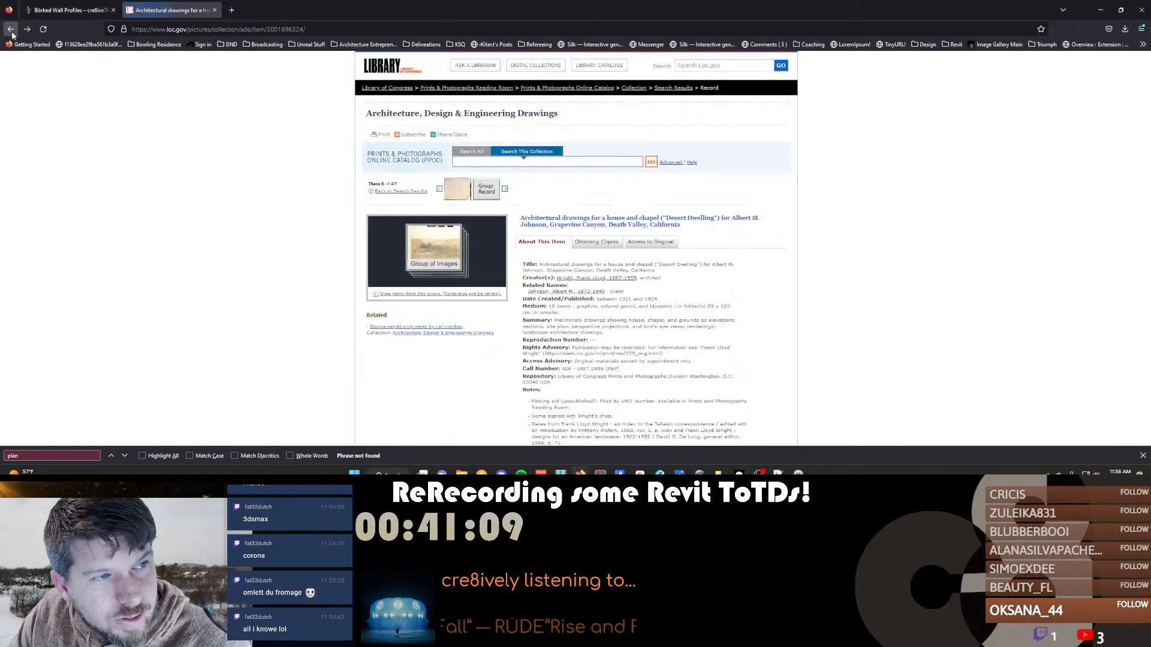
{"action": "left_click", "coordinate": [11, 28]}
{"action": "left_click", "coordinate": [11, 31]}
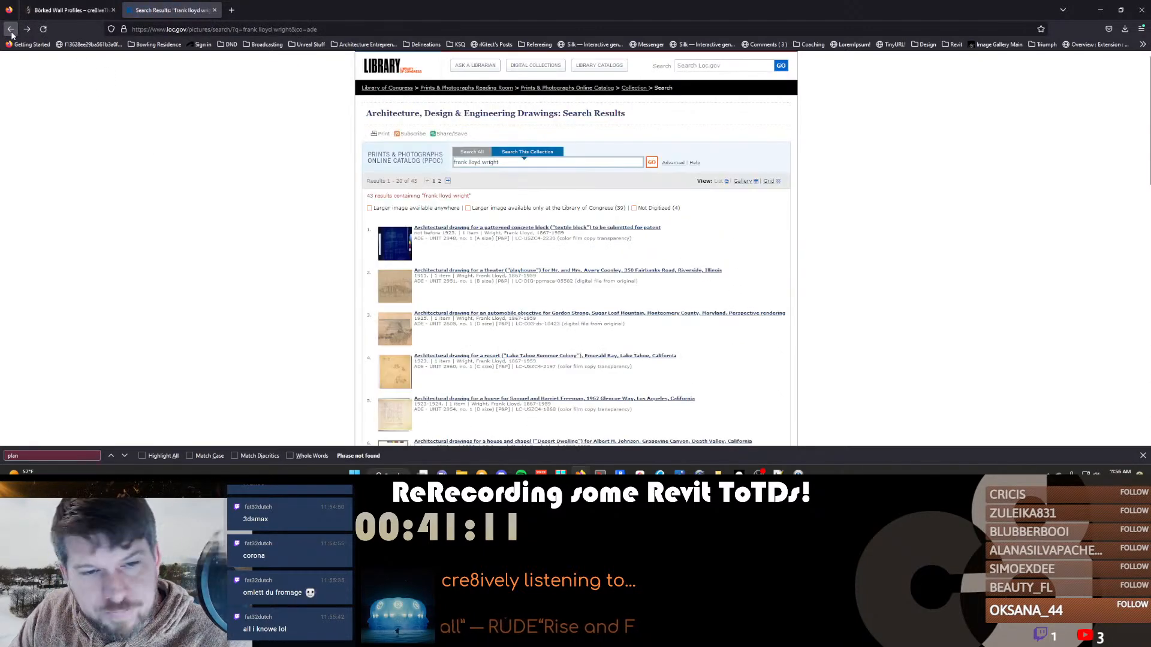
Look through the Frank Lloyd Wright search results, return to the collection's main page, and view all items in the collection
{"action": "scroll", "coordinate": [445, 262], "scroll_direction": "down", "scroll_amount": 4}
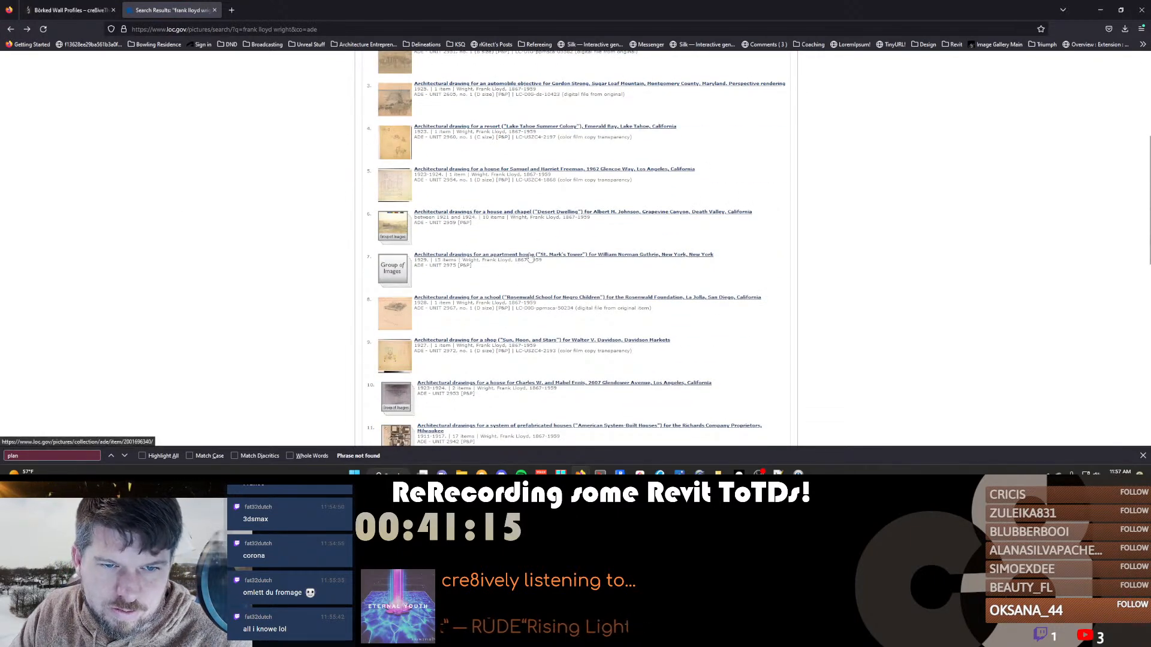
{"action": "scroll", "coordinate": [581, 259], "scroll_direction": "up", "scroll_amount": 6}
{"action": "scroll", "coordinate": [581, 330], "scroll_direction": "down", "scroll_amount": 2}
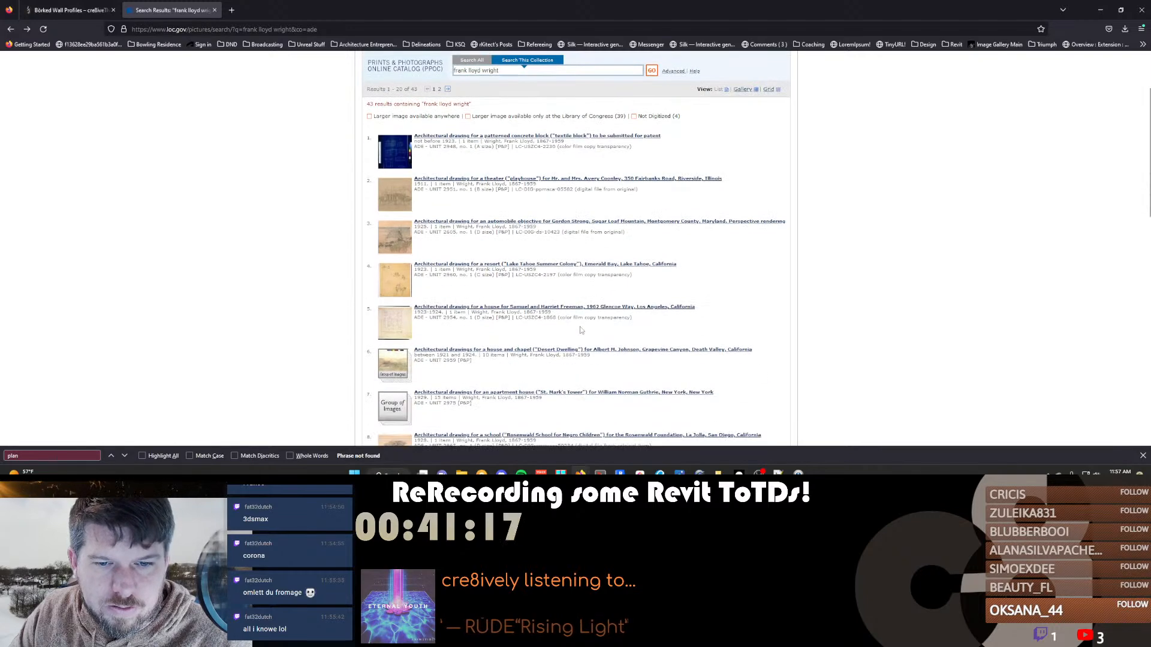
{"action": "scroll", "coordinate": [577, 309], "scroll_direction": "down", "scroll_amount": 2}
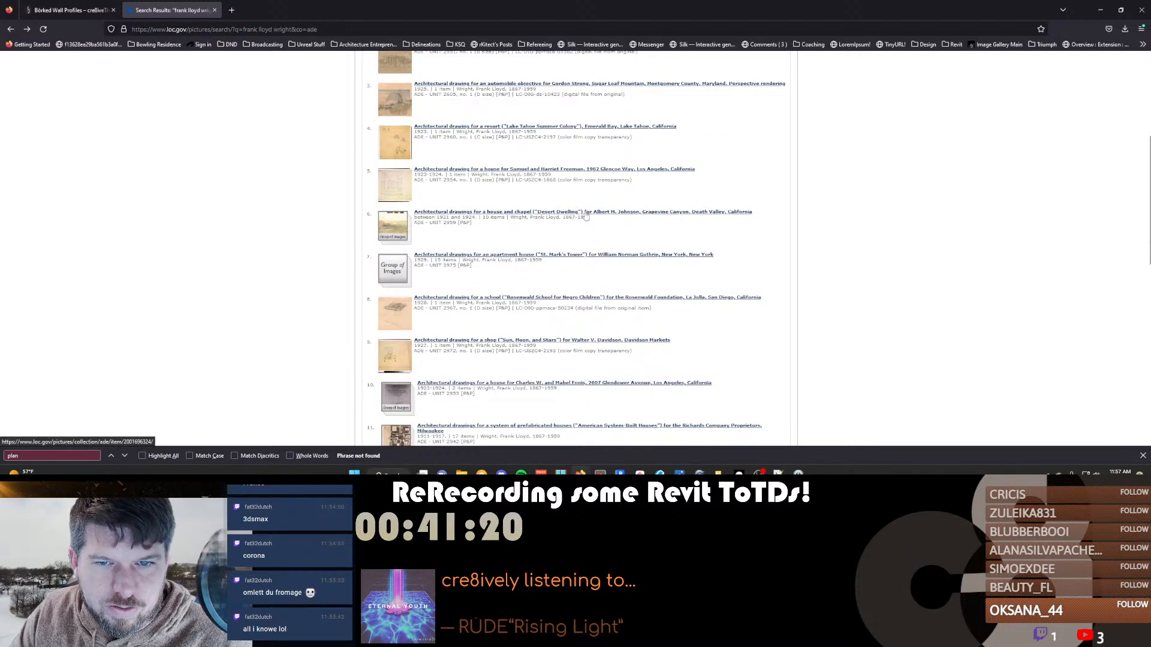
{"action": "scroll", "coordinate": [521, 316], "scroll_direction": "down", "scroll_amount": 2}
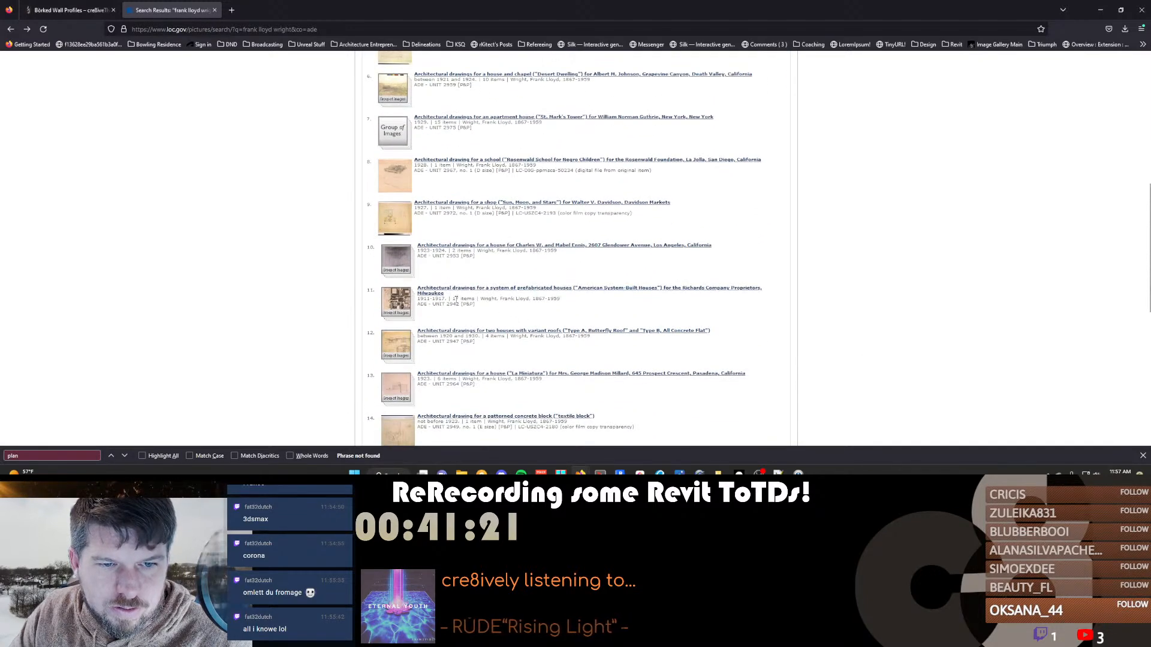
{"action": "scroll", "coordinate": [455, 297], "scroll_direction": "up", "scroll_amount": 5}
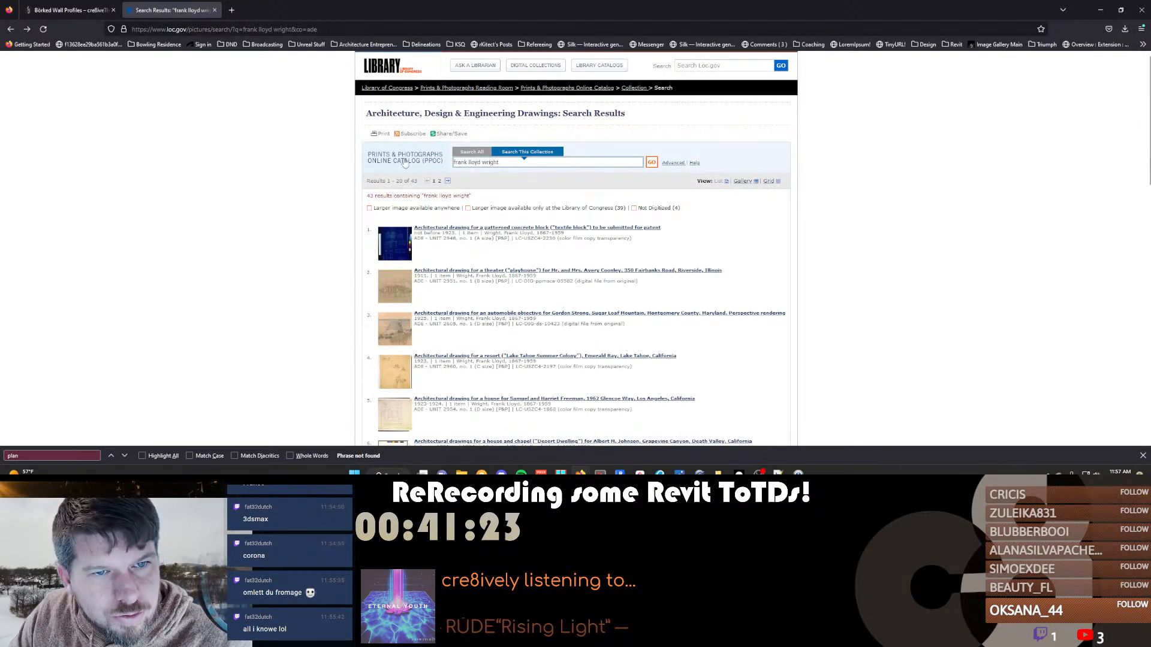
{"action": "left_click", "coordinate": [11, 29]}
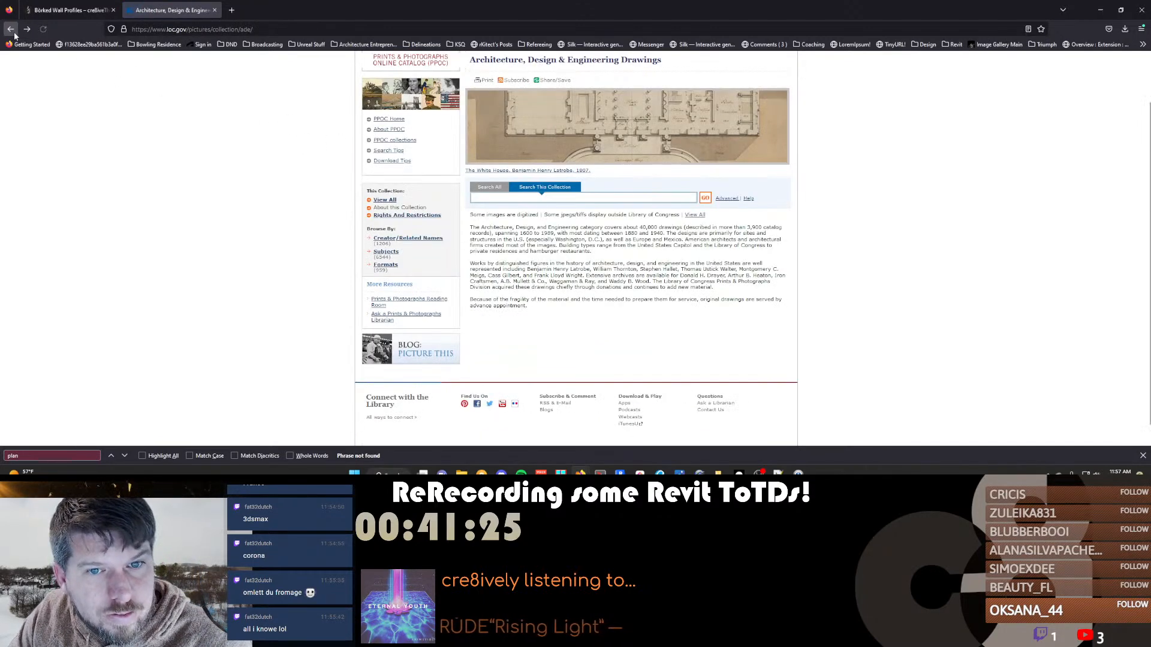
{"action": "left_click", "coordinate": [385, 199]}
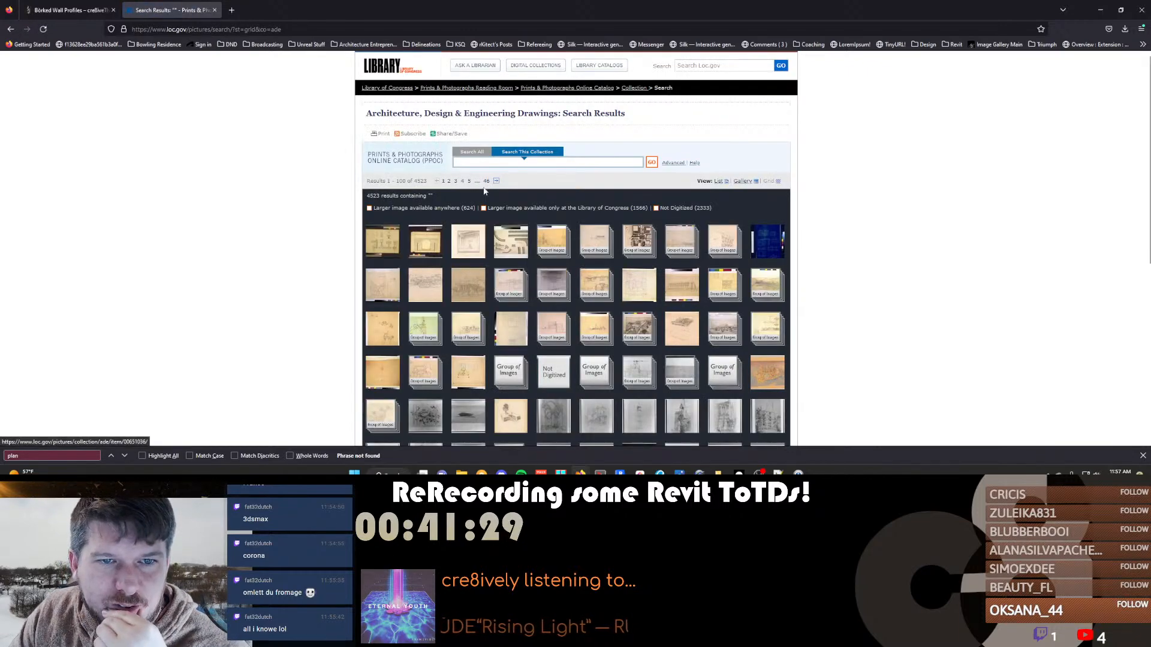
Search the Architecture, Design & Engineering Drawings collection for "floor plan"
{"action": "left_click", "coordinate": [491, 162]}
{"action": "type", "text": "pl"}
{"action": "key", "text": "BackSpace"}
{"action": "key", "text": "BackSpace"}
{"action": "type", "text": "floor"}
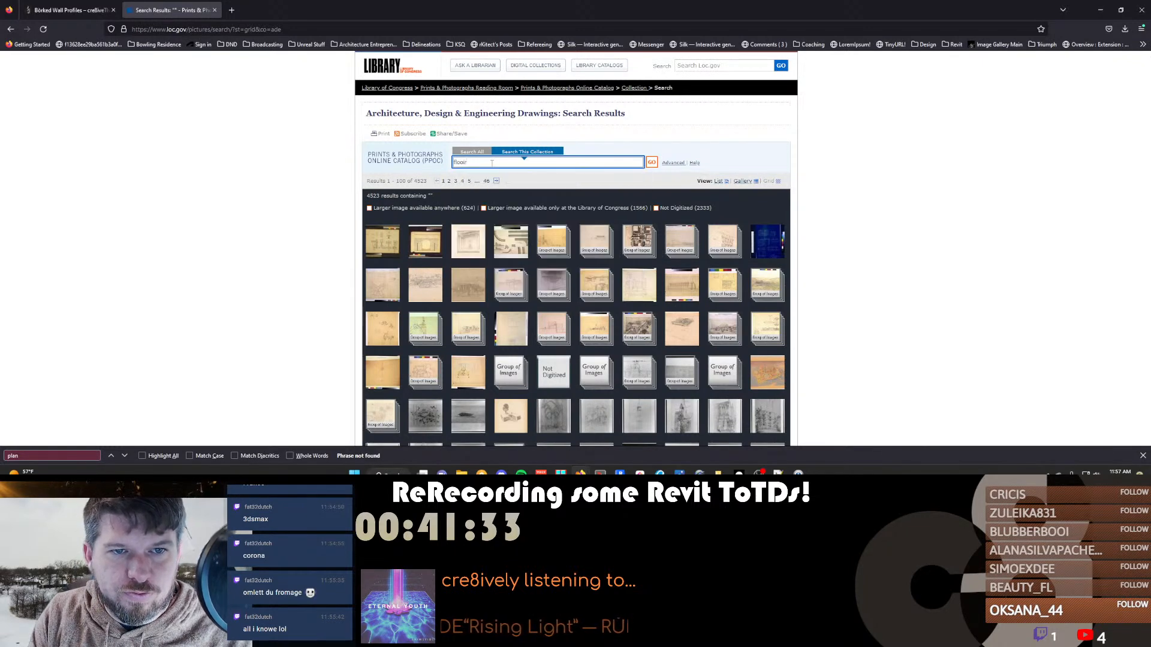
{"action": "type", "text": " plan"}
{"action": "key", "text": "Return"}
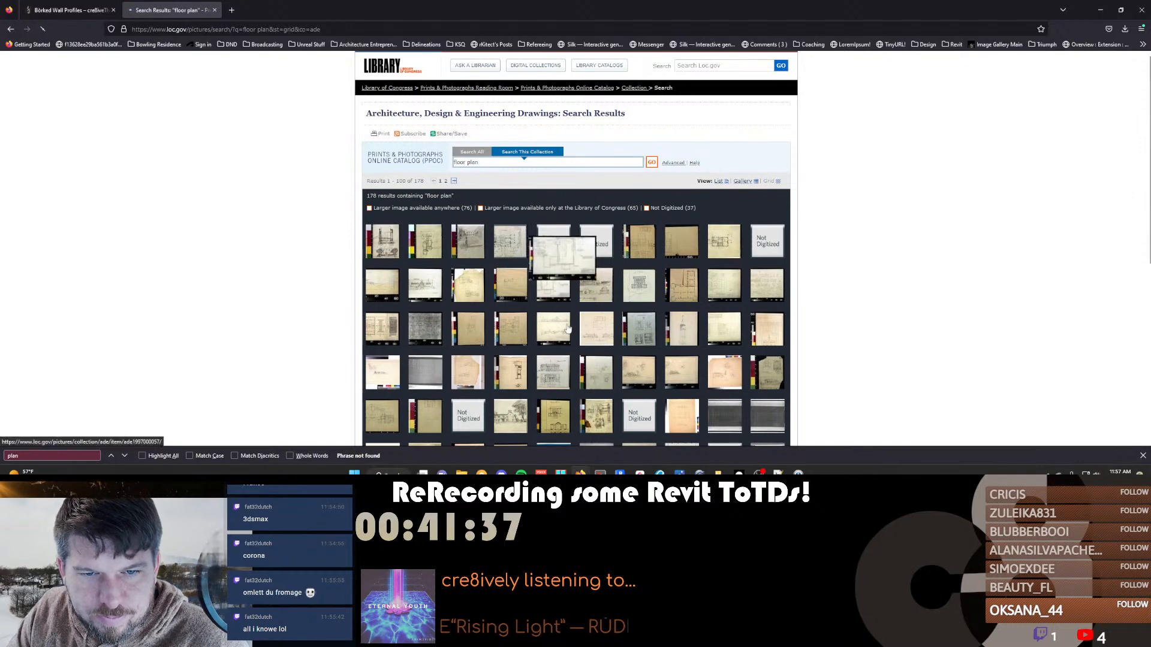
Open the record of the Chesterwood barn in Stockbridge and examine its drawings, notes, formats and contents
{"action": "left_click", "coordinate": [563, 289]}
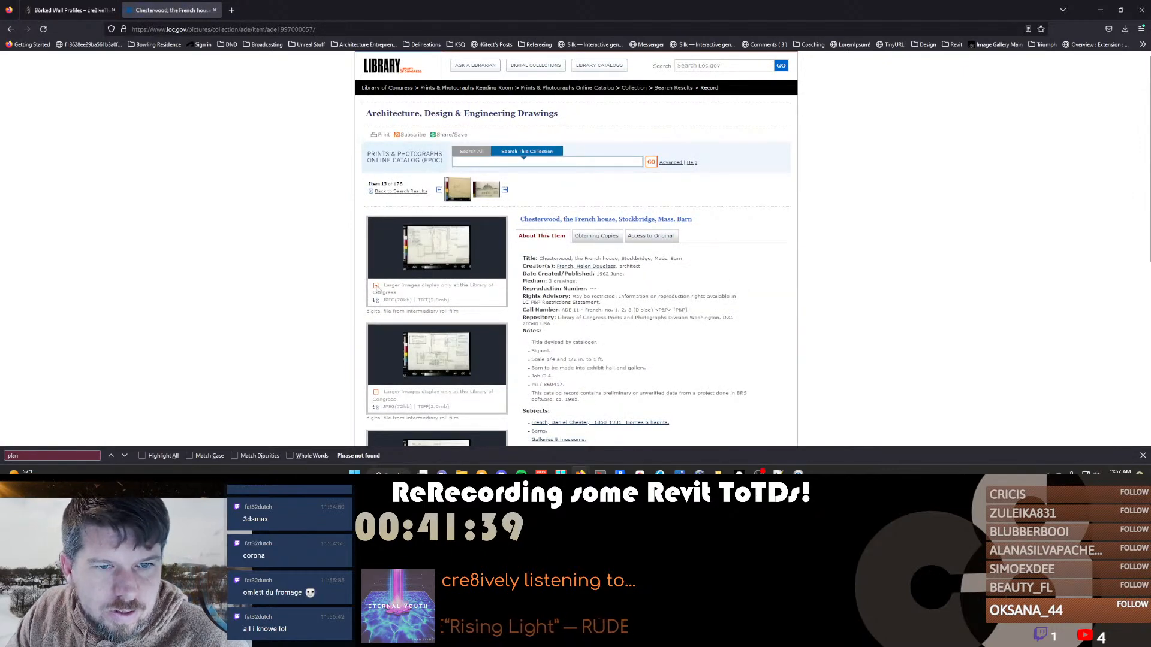
{"action": "scroll", "coordinate": [564, 282], "scroll_direction": "down", "scroll_amount": 5}
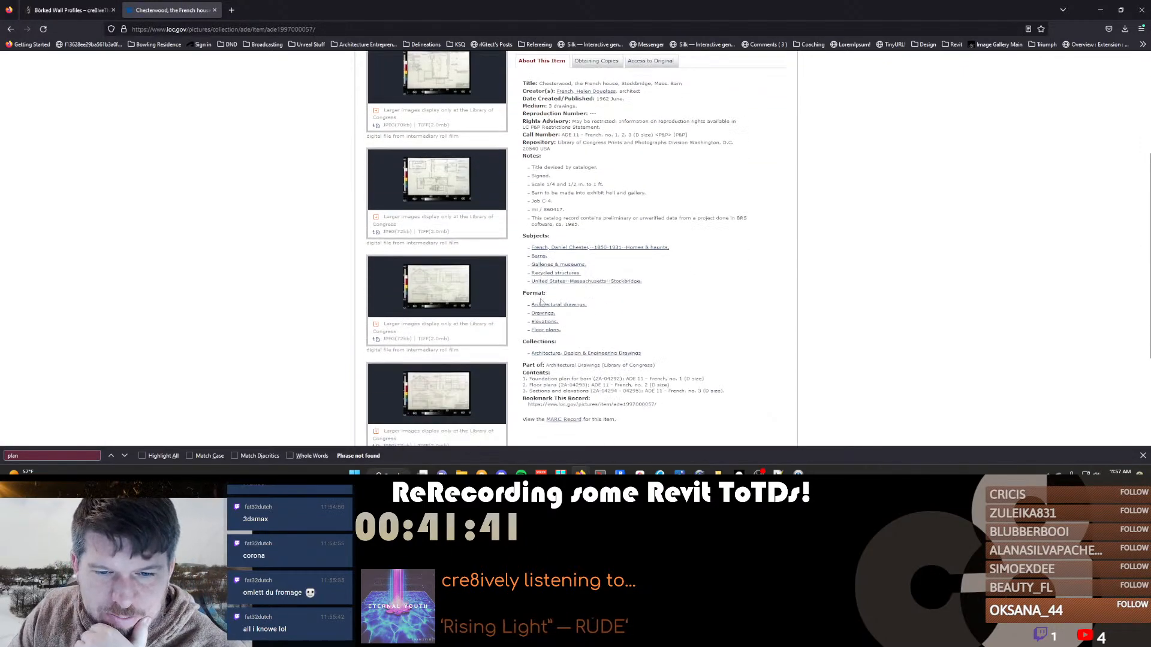
{"action": "scroll", "coordinate": [568, 232], "scroll_direction": "up", "scroll_amount": 5}
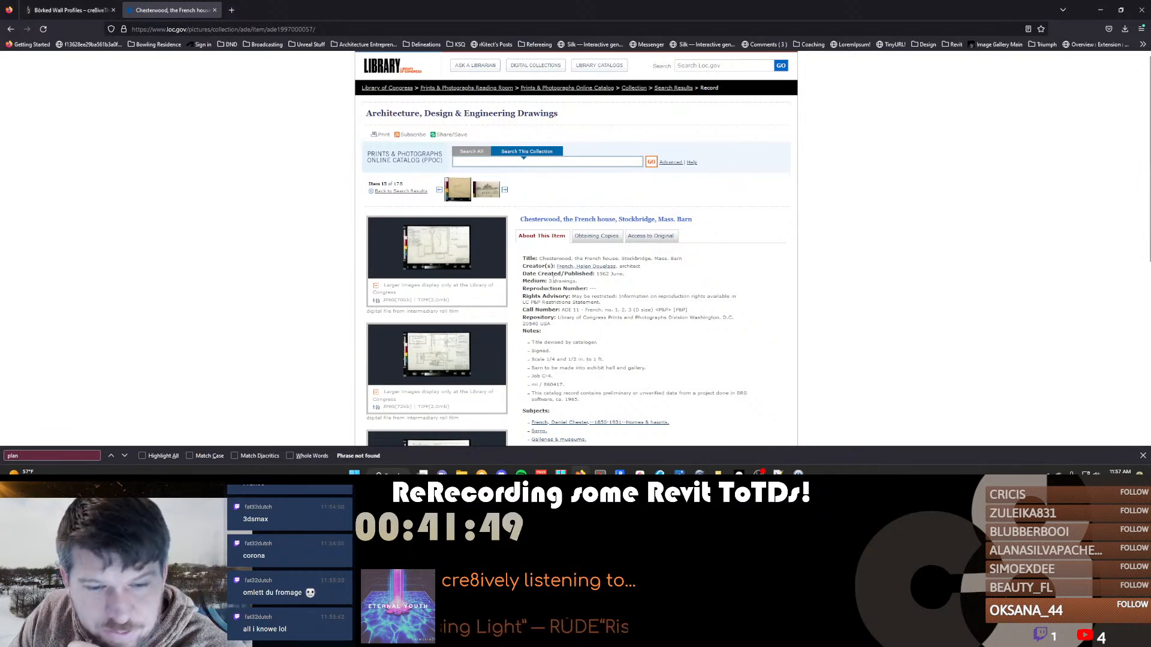
{"action": "scroll", "coordinate": [522, 324], "scroll_direction": "down", "scroll_amount": 3}
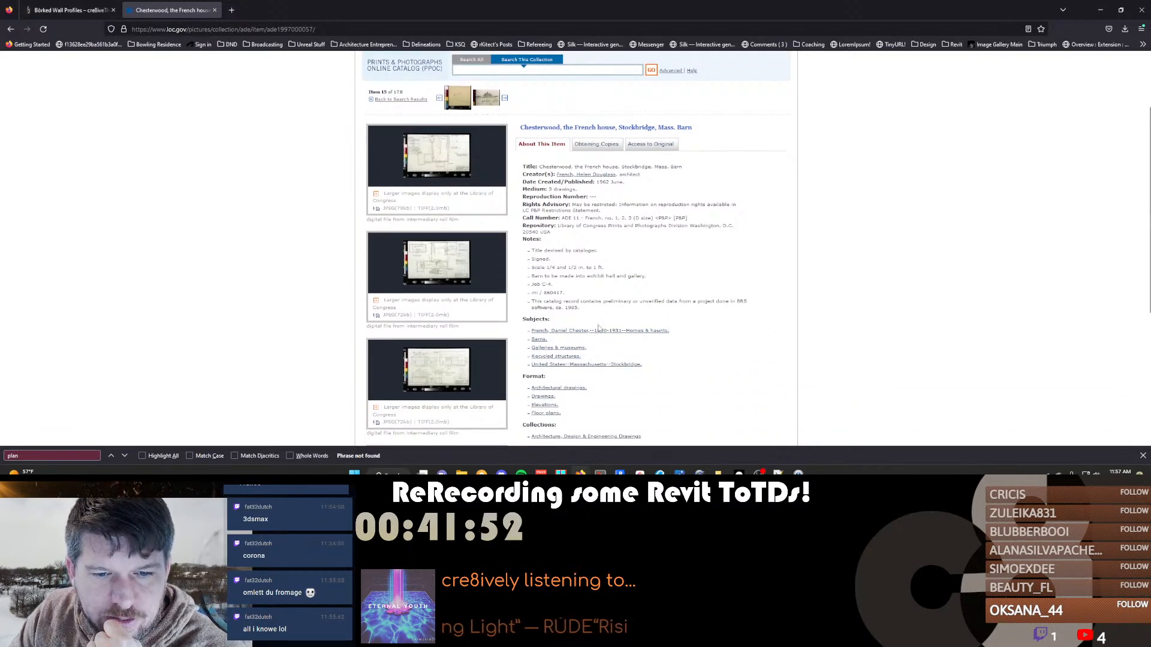
{"action": "scroll", "coordinate": [598, 327], "scroll_direction": "down", "scroll_amount": 4}
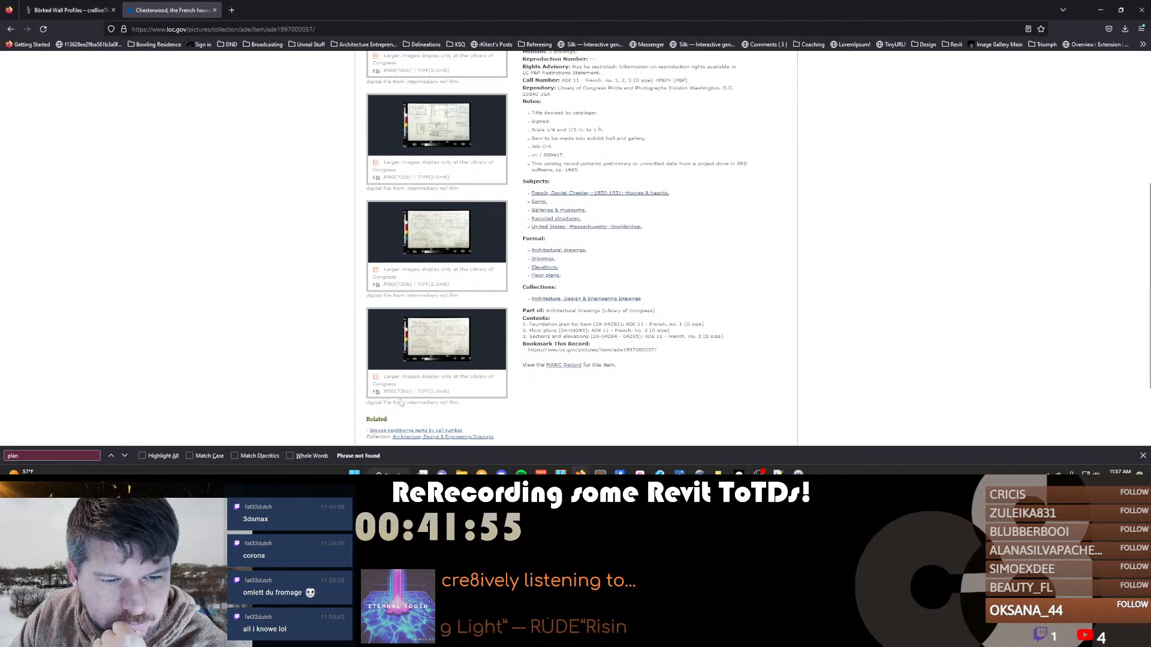
Check the JPEG and TIFF file labels and the image options of the Chesterwood drawing thumbnails
{"action": "scroll", "coordinate": [391, 396], "scroll_direction": "down", "scroll_amount": 3}
{"action": "triple_click", "coordinate": [439, 296]}
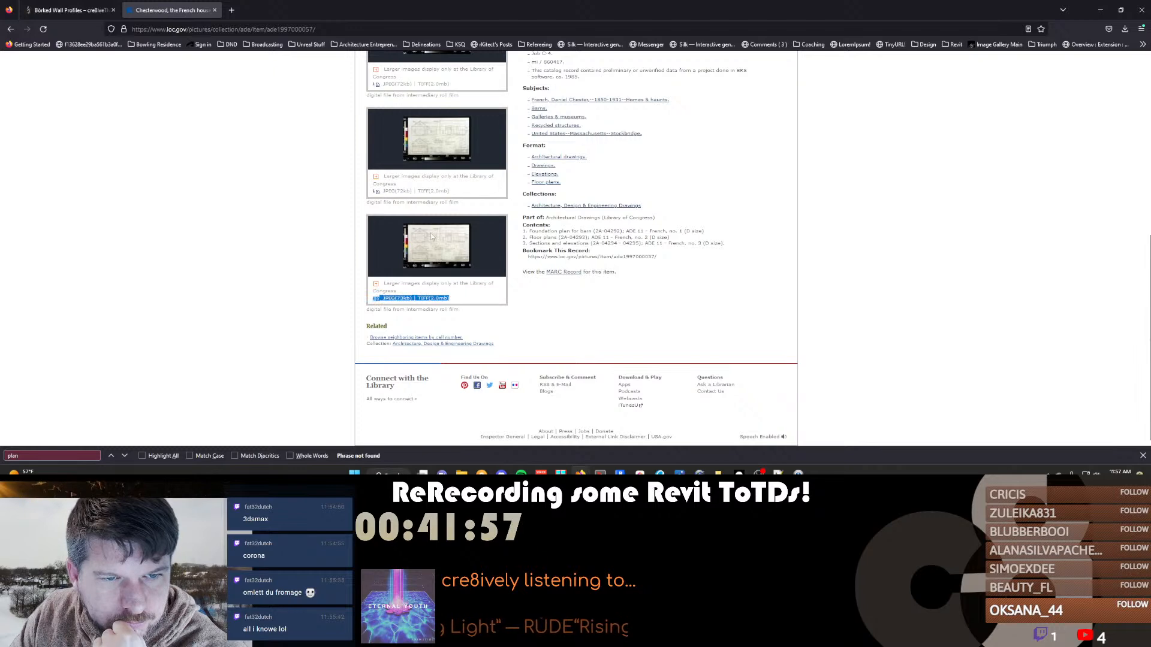
{"action": "scroll", "coordinate": [433, 172], "scroll_direction": "up", "scroll_amount": 3}
{"action": "right_click", "coordinate": [437, 153]}
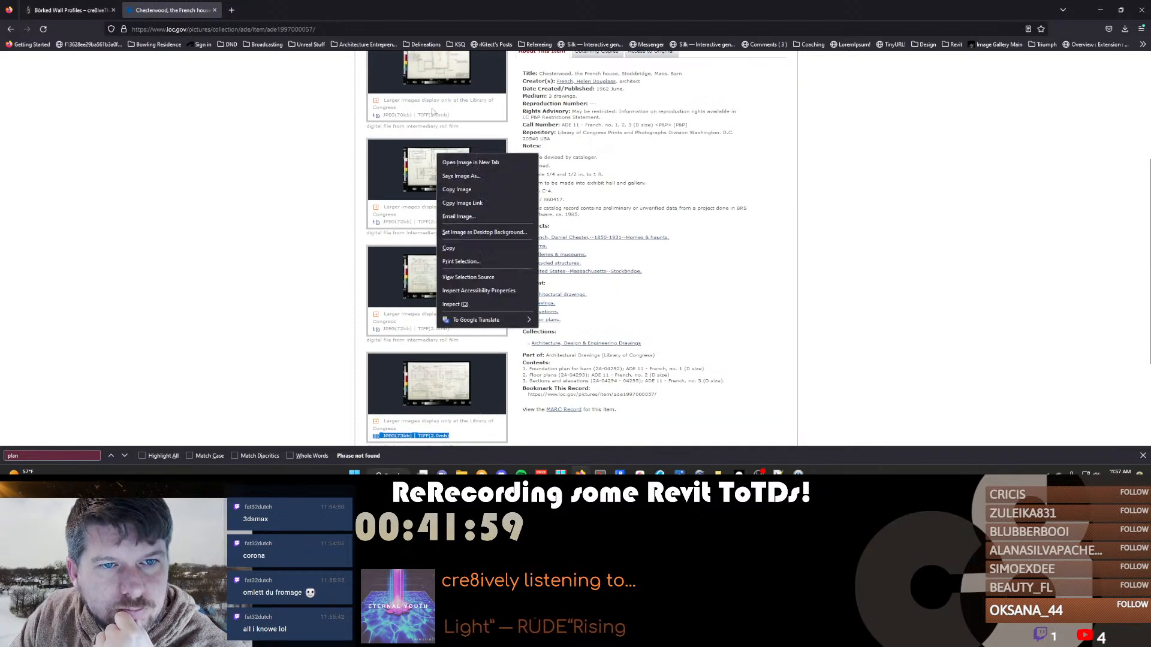
{"action": "left_click", "coordinate": [409, 134]}
{"action": "scroll", "coordinate": [409, 134], "scroll_direction": "up", "scroll_amount": 4}
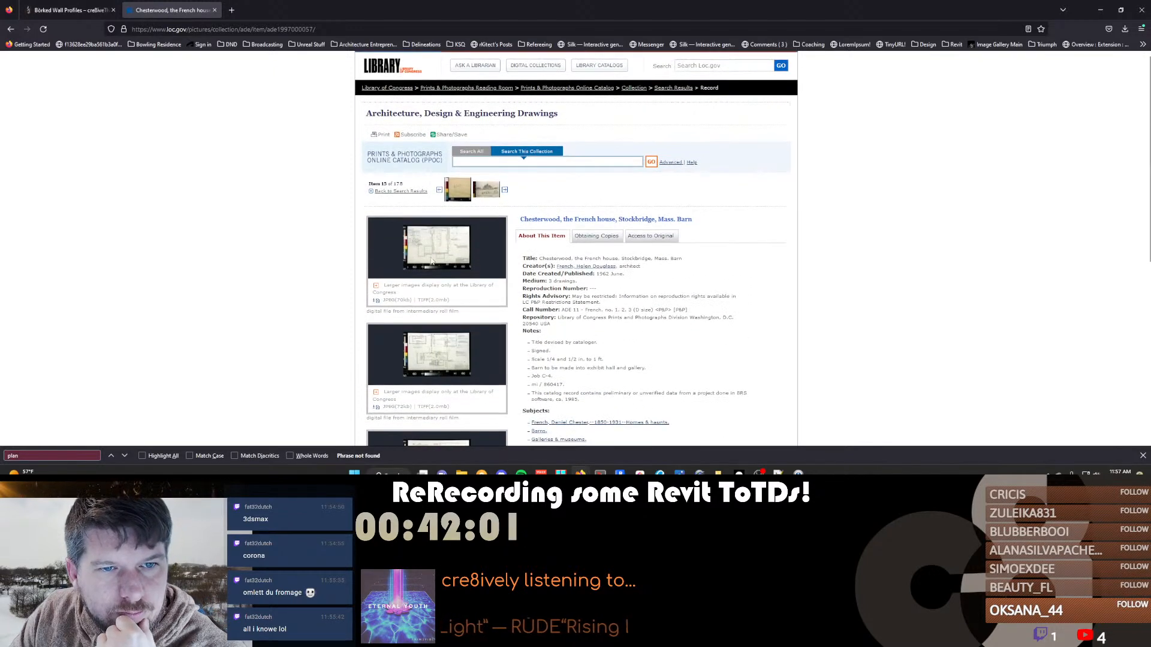
View the Chesterwood record's information on obtaining copies, and return to the item description
{"action": "left_click", "coordinate": [594, 236]}
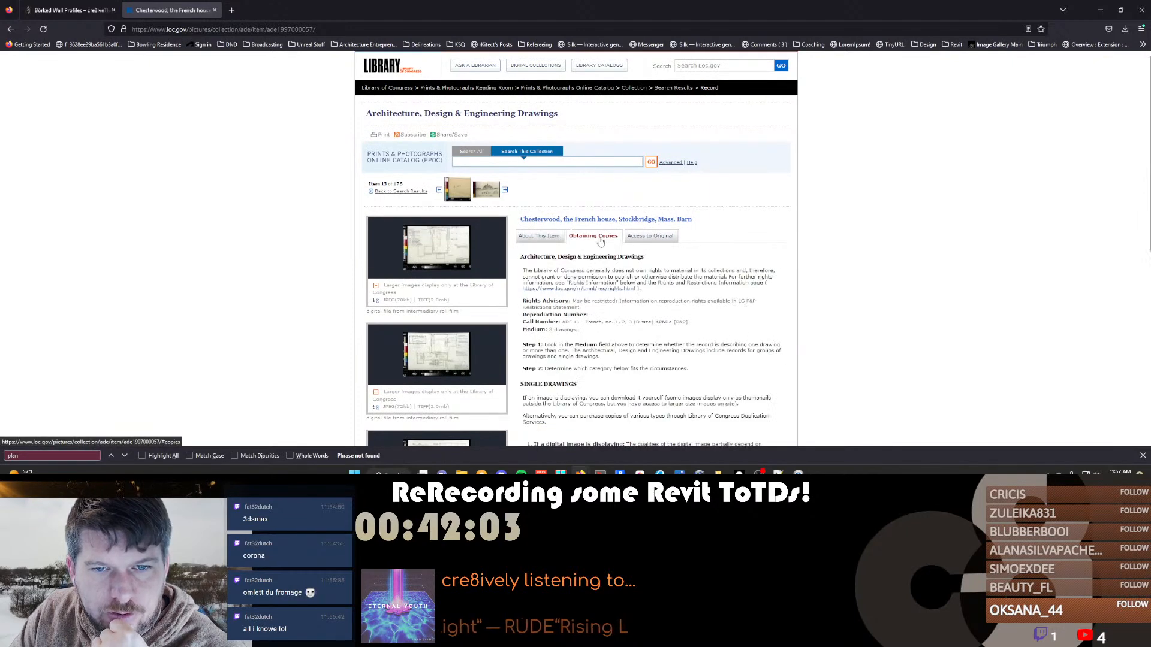
{"action": "left_click", "coordinate": [540, 237]}
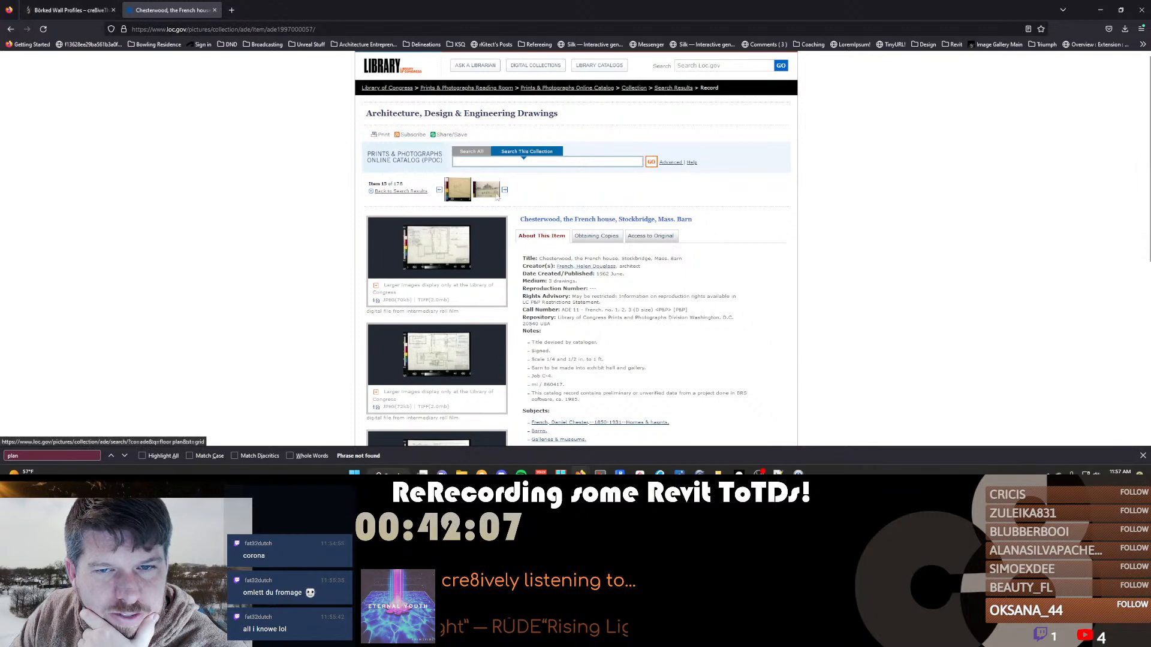
{"action": "scroll", "coordinate": [527, 269], "scroll_direction": "down", "scroll_amount": 5}
{"action": "scroll", "coordinate": [525, 268], "scroll_direction": "up", "scroll_amount": 5}
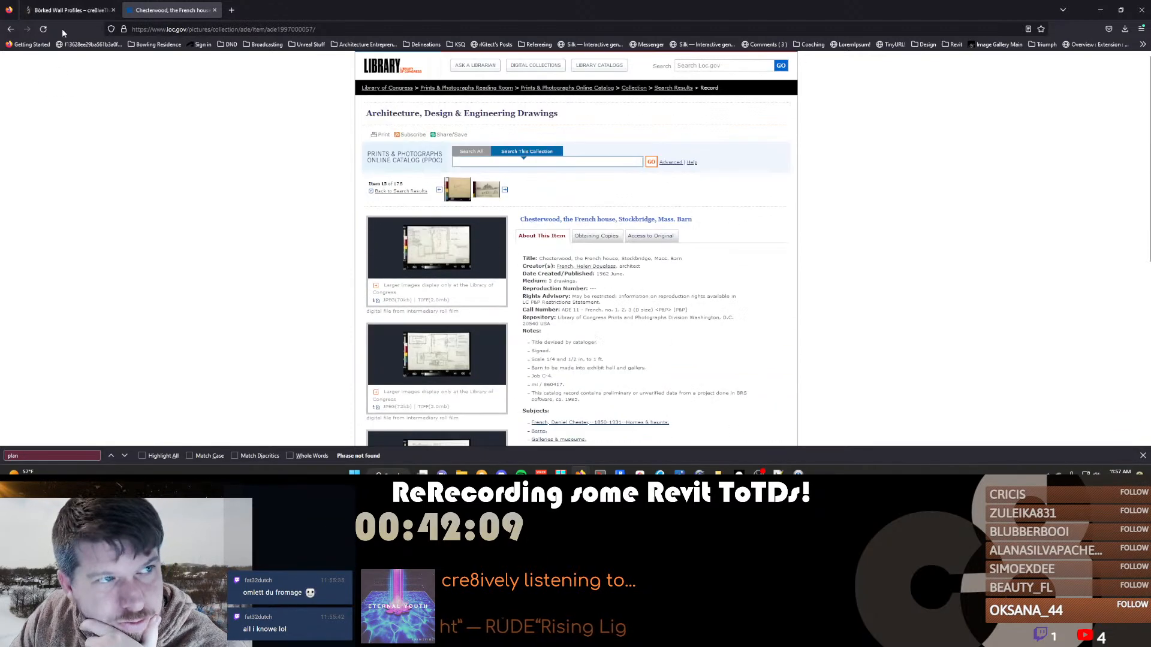
Search the web for "residential plans with dimensions"
{"action": "left_click", "coordinate": [457, 29]}
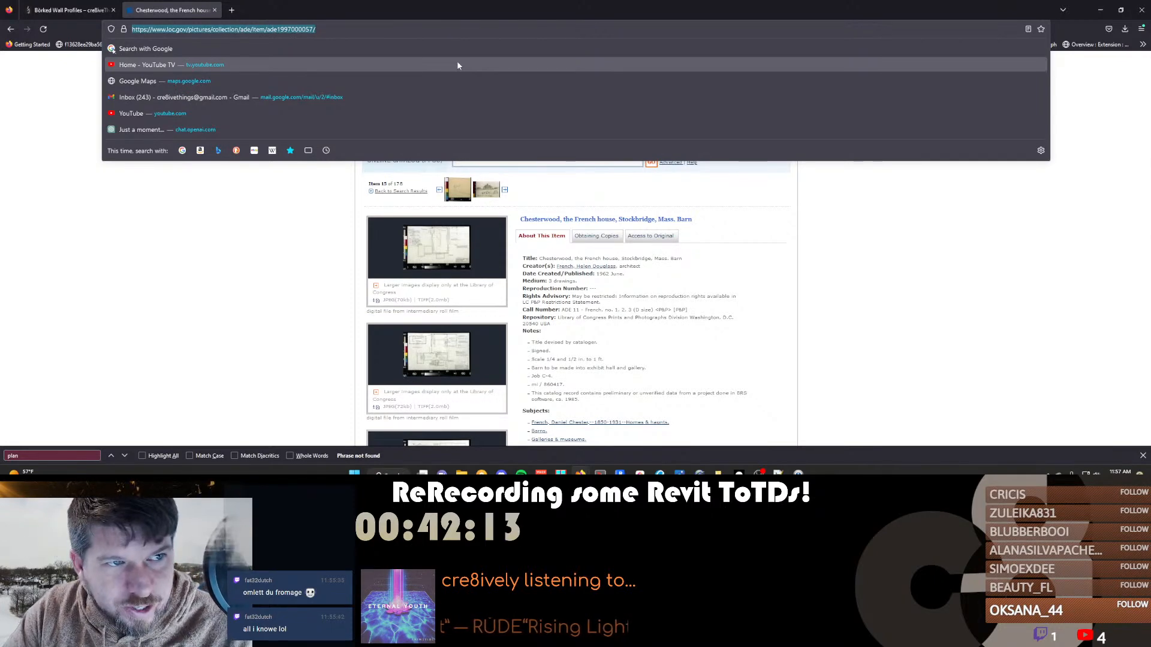
{"action": "type", "text": "residentia"}
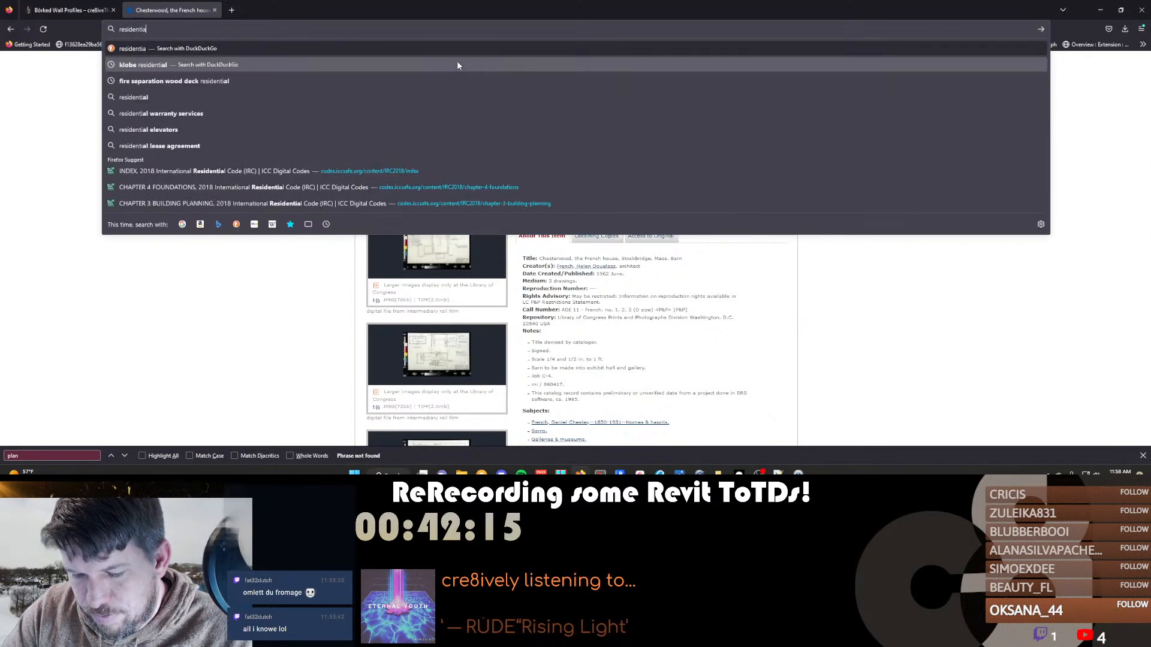
{"action": "type", "text": "l"}
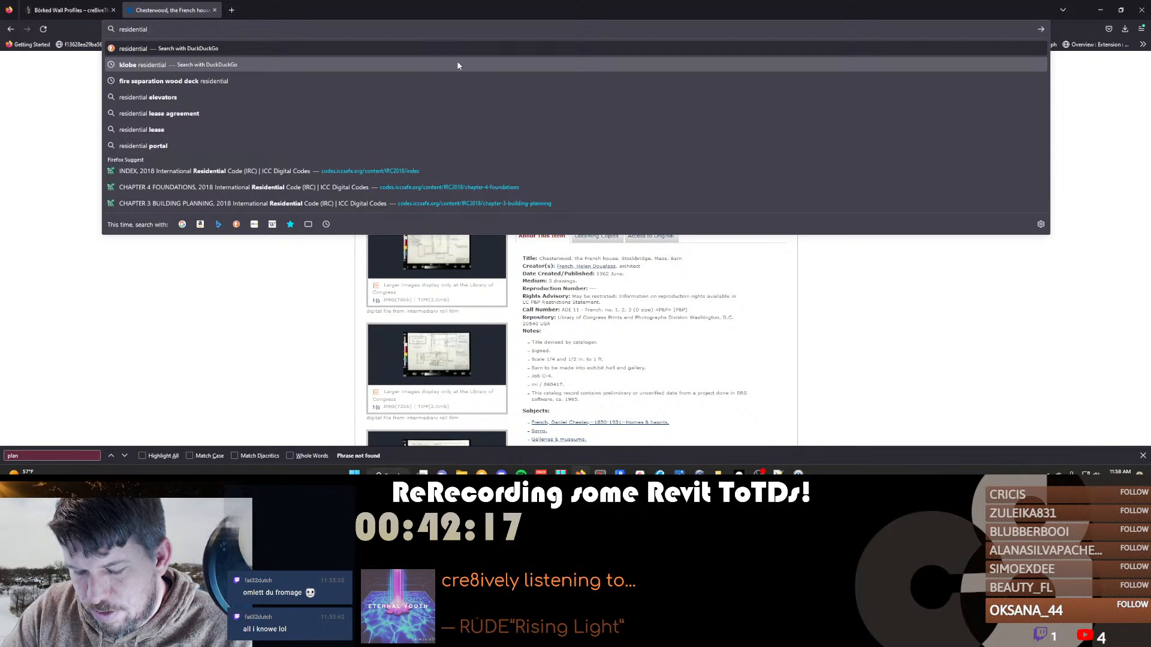
{"action": "type", "text": " plans with d"}
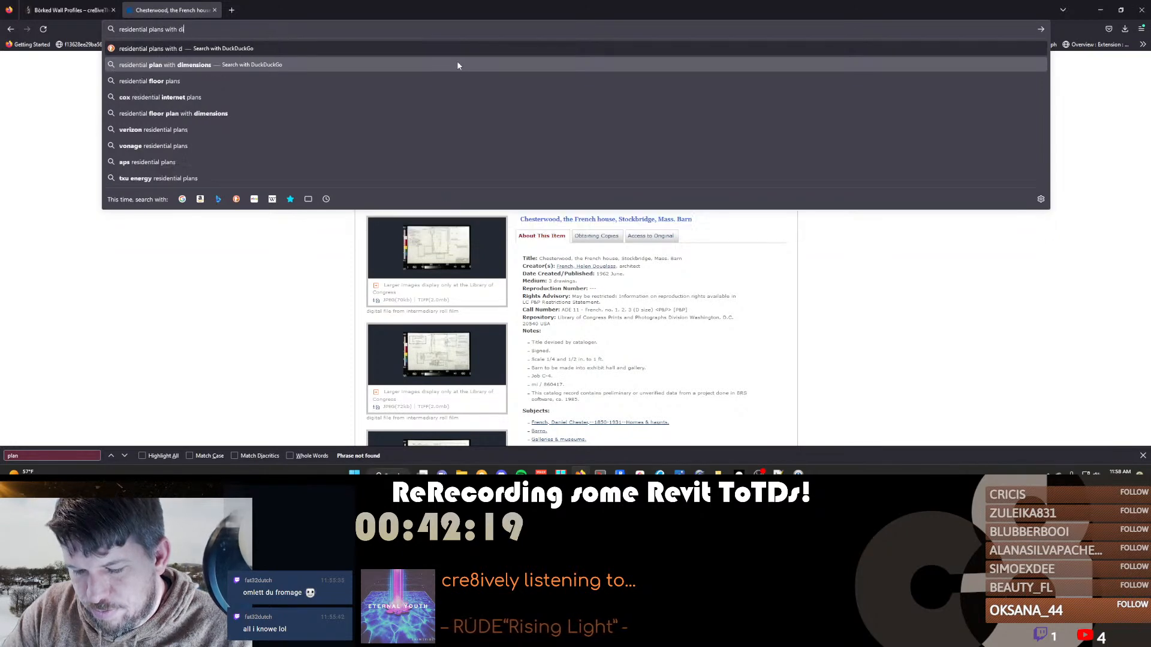
{"action": "type", "text": "imensions"}
{"action": "key", "text": "Return"}
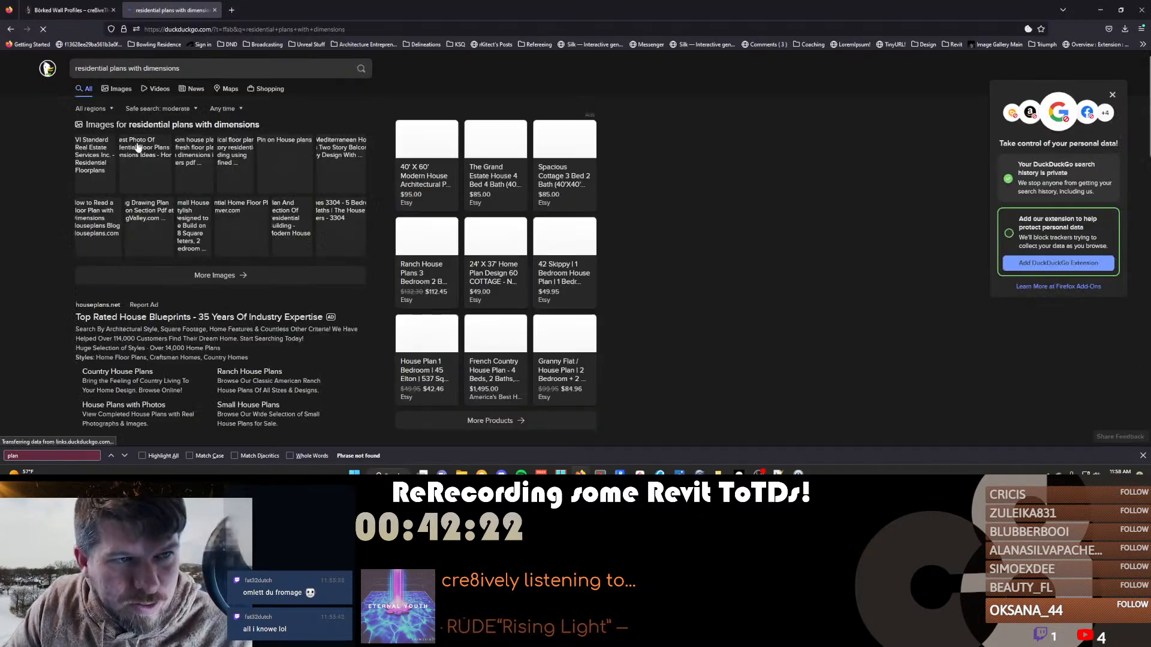
Show the image results for residential plans and preview the Frank Betz Associates floor plan among them
{"action": "key", "text": "ctrl+a"}
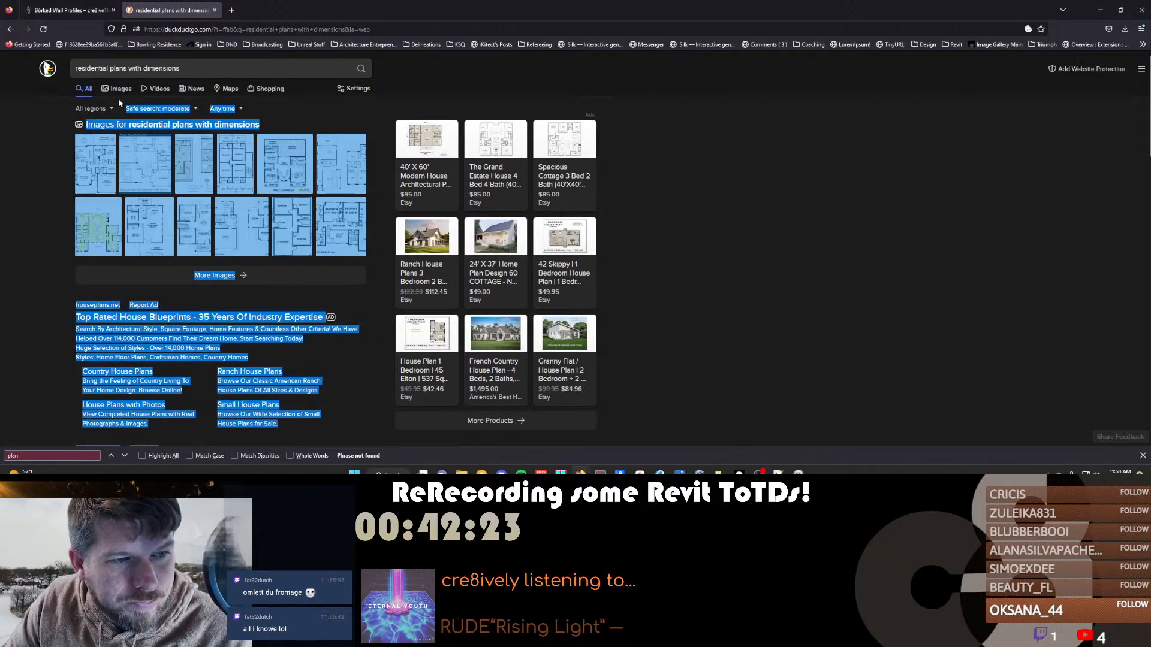
{"action": "left_click", "coordinate": [118, 99]}
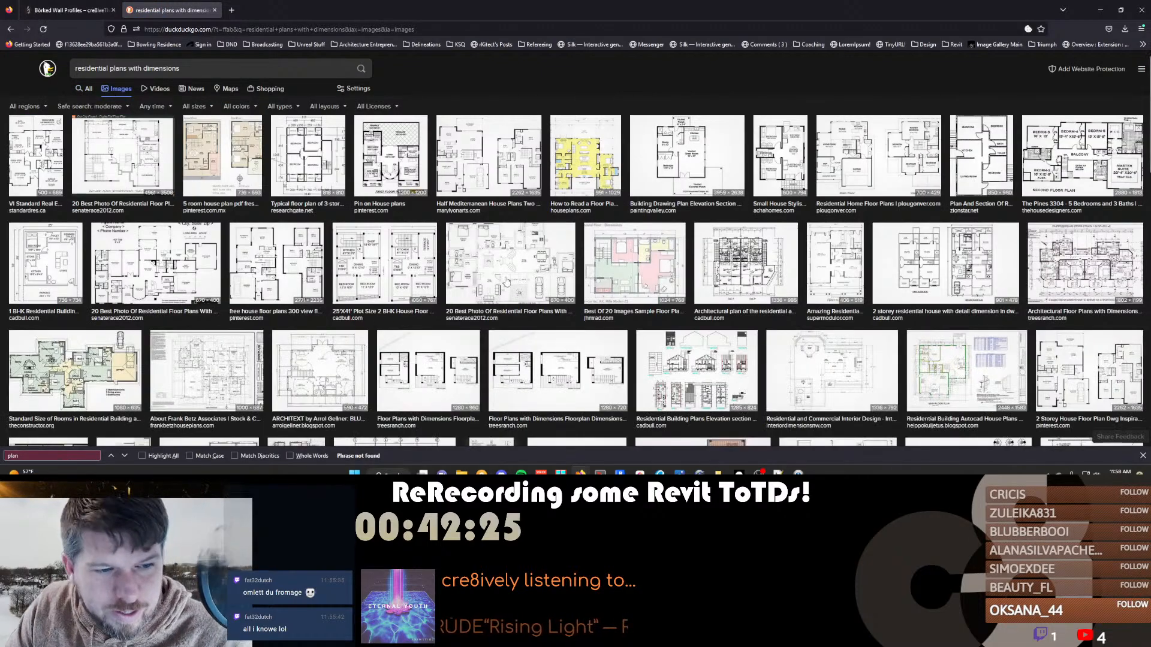
{"action": "scroll", "coordinate": [527, 282], "scroll_direction": "down", "scroll_amount": 3}
{"action": "left_click", "coordinate": [216, 225]}
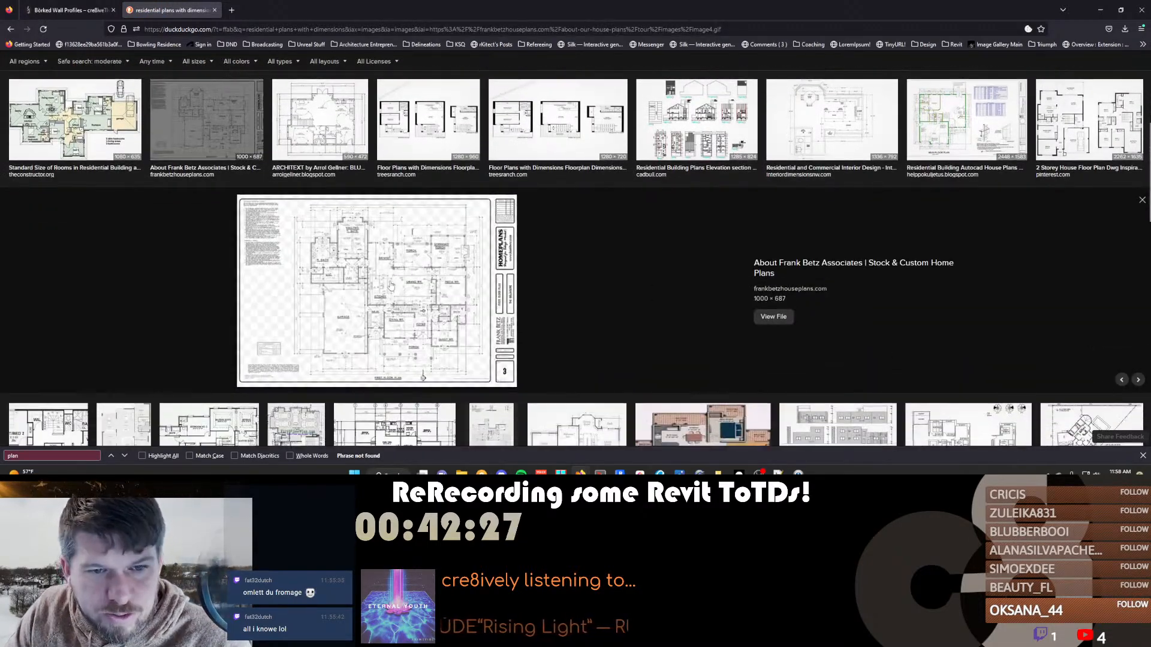
{"action": "scroll", "coordinate": [548, 340], "scroll_direction": "down", "scroll_amount": 2}
{"action": "scroll", "coordinate": [548, 340], "scroll_direction": "up", "scroll_amount": 6}
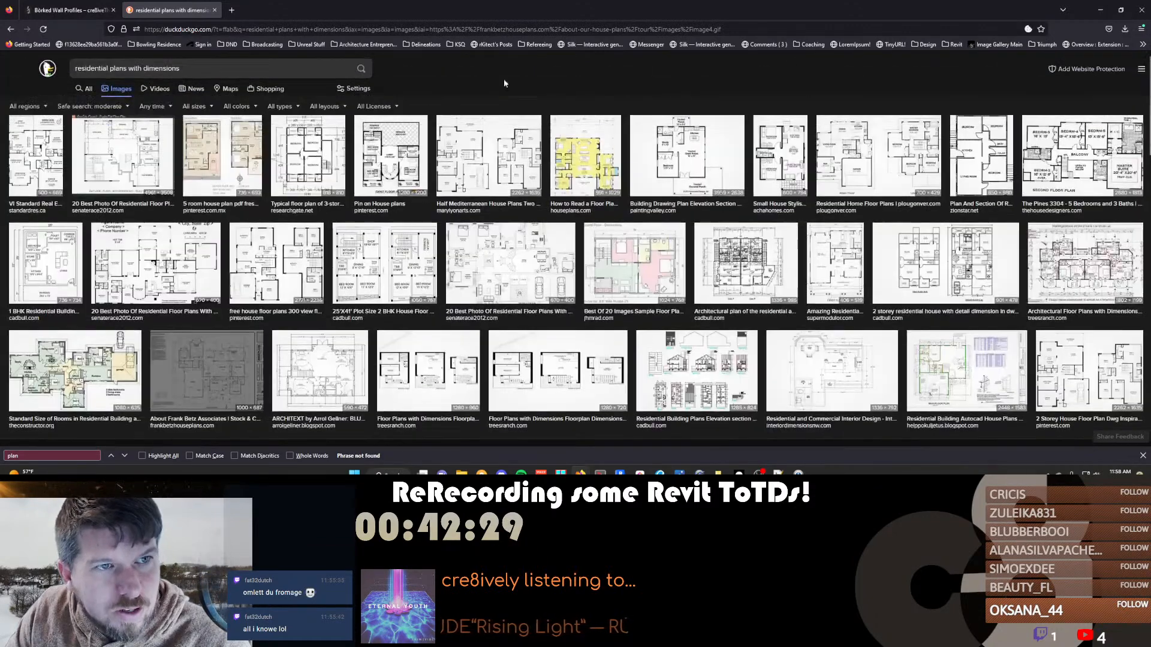
{"action": "left_click", "coordinate": [307, 27]}
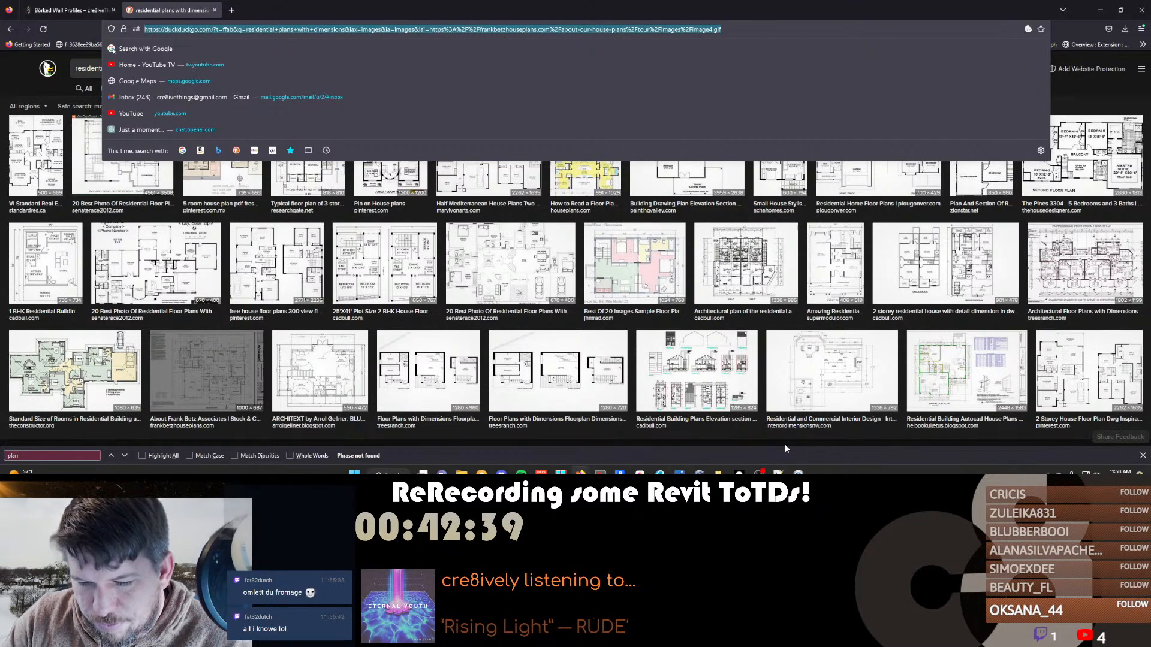
{"action": "type", "text": "color"}
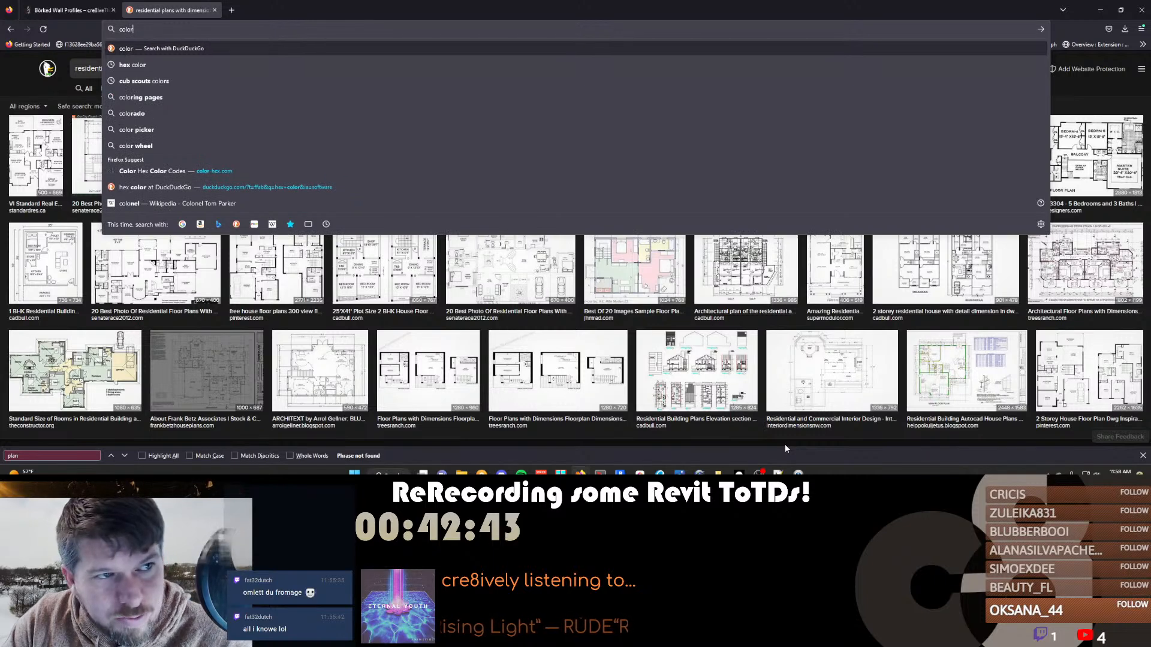
{"action": "type", "text": "ado airport"}
{"action": "key", "text": "ctrl+a"}
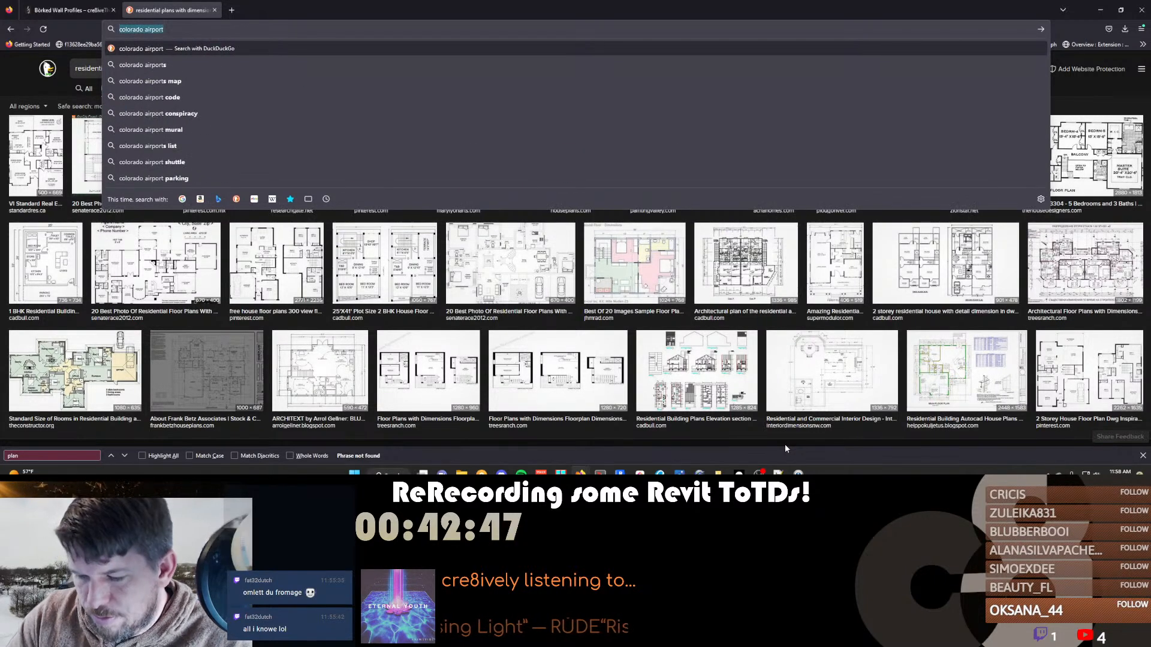
Search the web for "airport public record plans"
{"action": "type", "text": "airpo"}
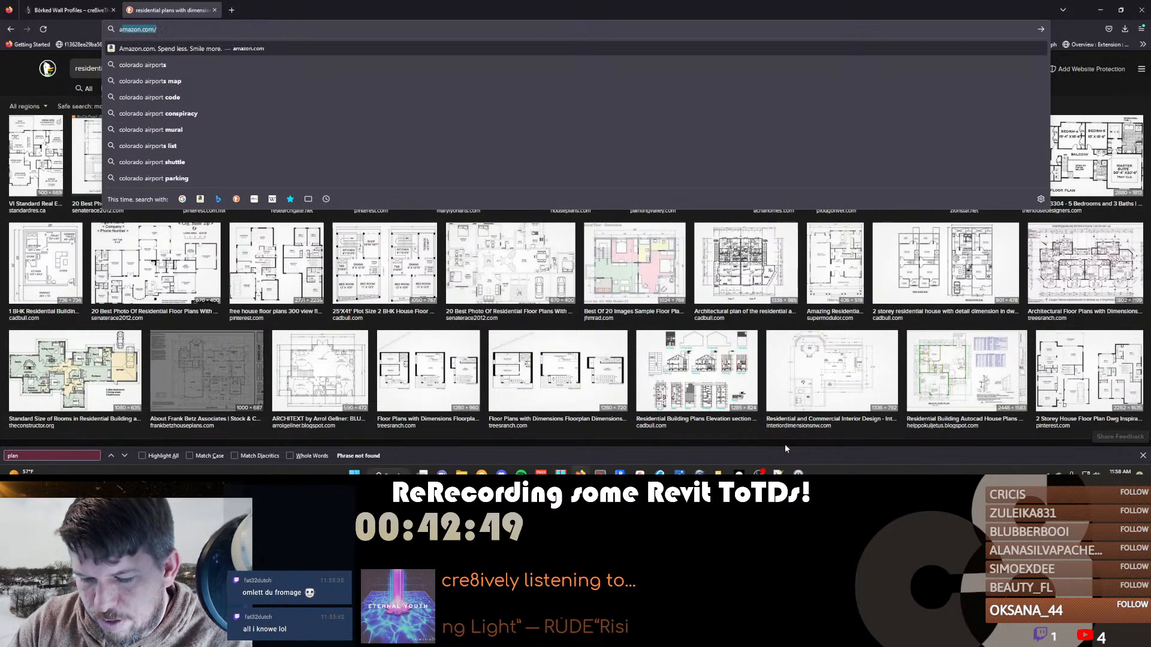
{"action": "type", "text": "rt pu"}
{"action": "type", "text": "blic record plans"}
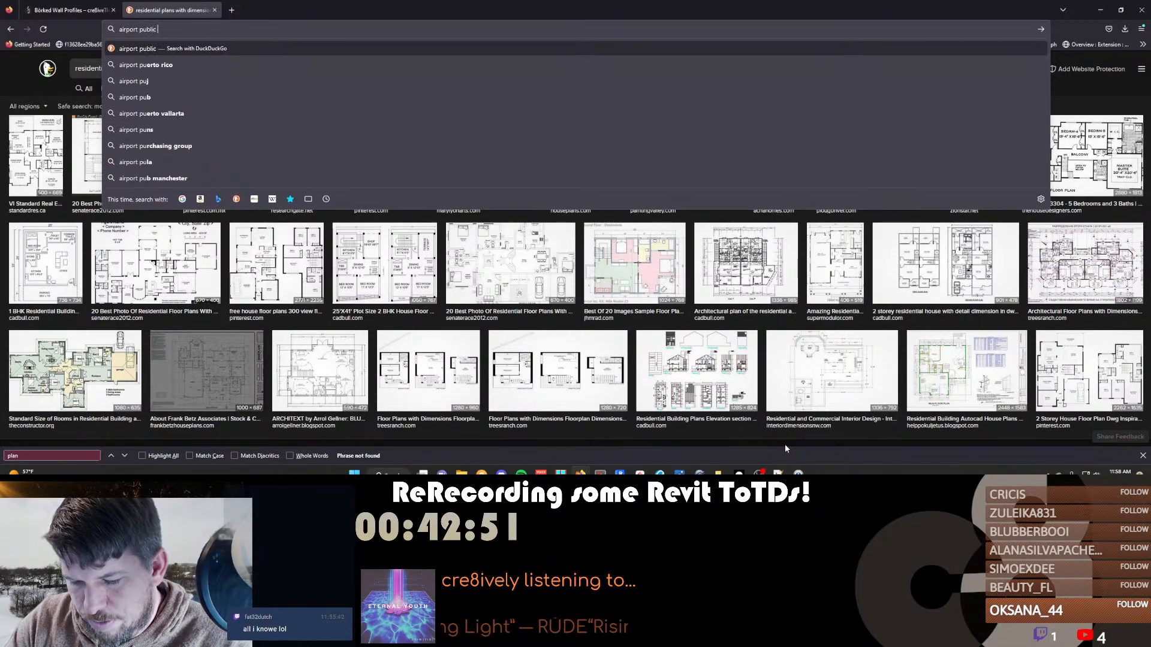
{"action": "key", "text": "Return"}
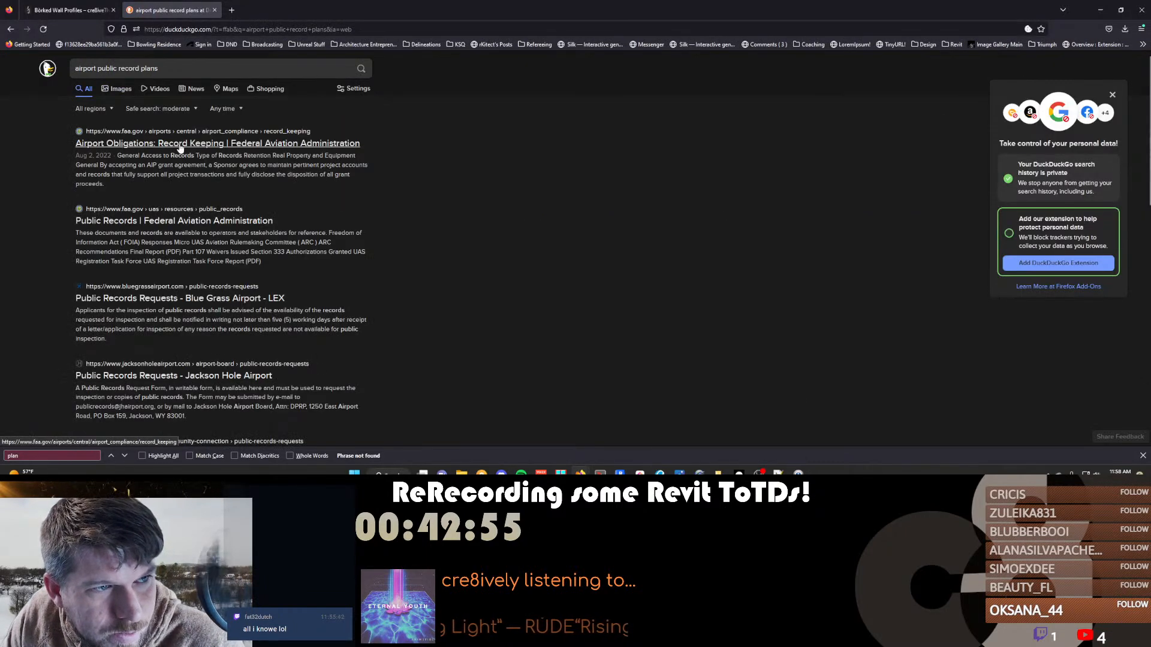
Look through the airport public record results, and refine the search to "airport public record plans .gov"
{"action": "scroll", "coordinate": [208, 270], "scroll_direction": "down", "scroll_amount": 3}
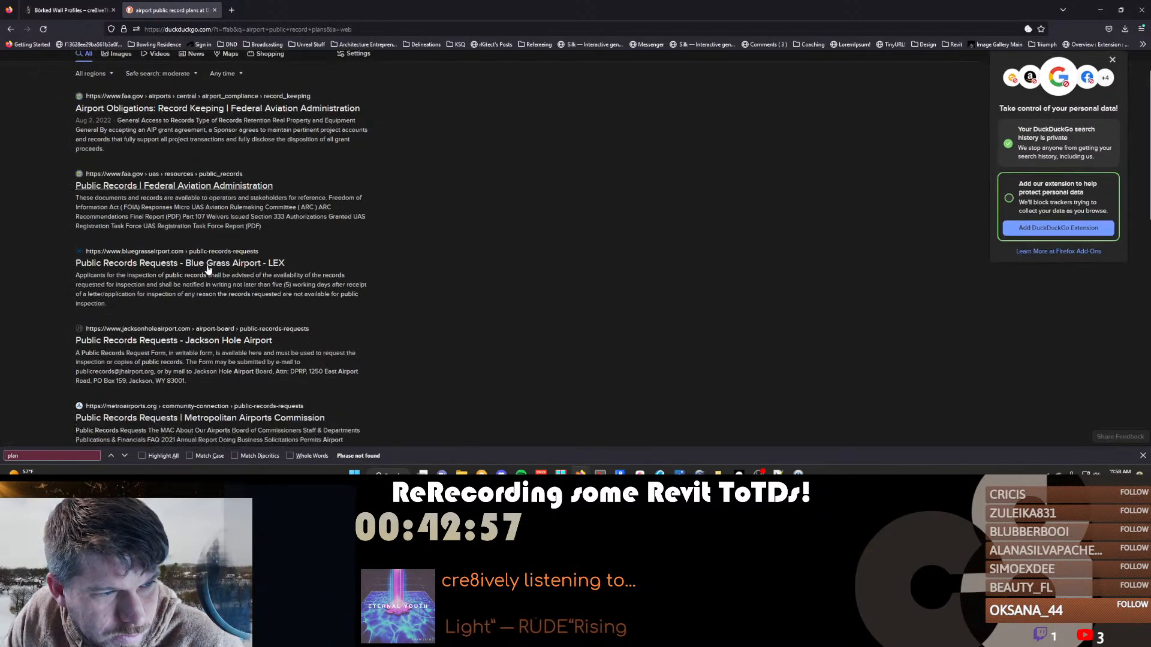
{"action": "scroll", "coordinate": [208, 270], "scroll_direction": "down", "scroll_amount": 3}
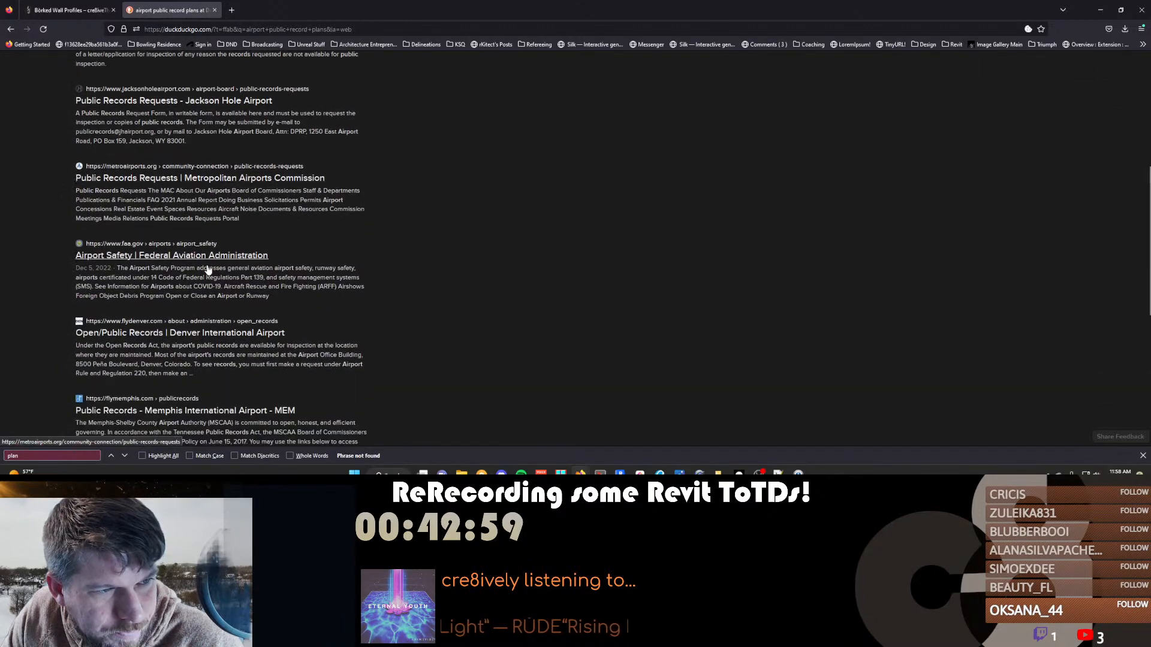
{"action": "scroll", "coordinate": [206, 264], "scroll_direction": "down", "scroll_amount": 2}
{"action": "scroll", "coordinate": [209, 239], "scroll_direction": "up", "scroll_amount": 8}
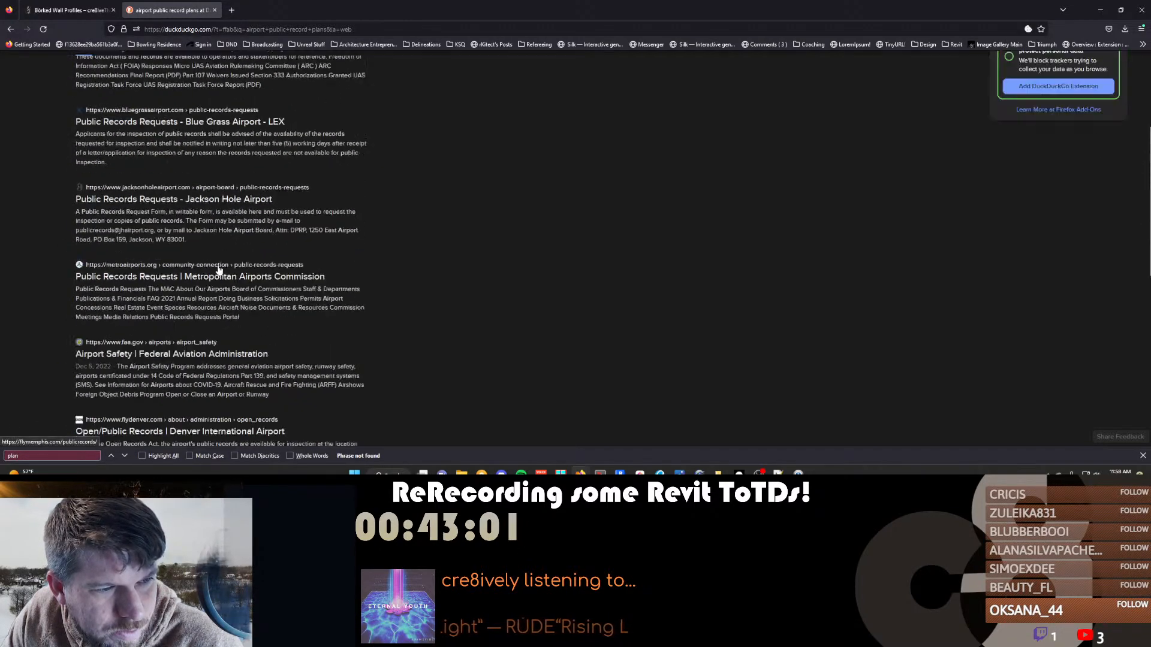
{"action": "left_click", "coordinate": [217, 72]}
{"action": "type", "text": "."}
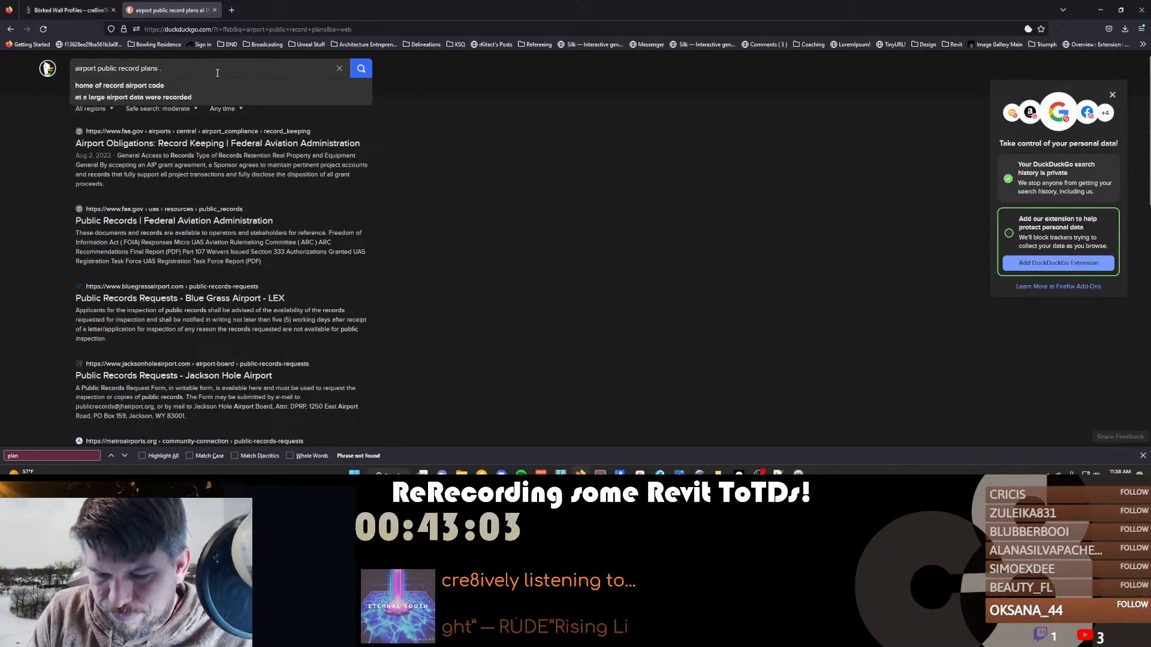
{"action": "type", "text": "gov"}
{"action": "key", "text": "Return"}
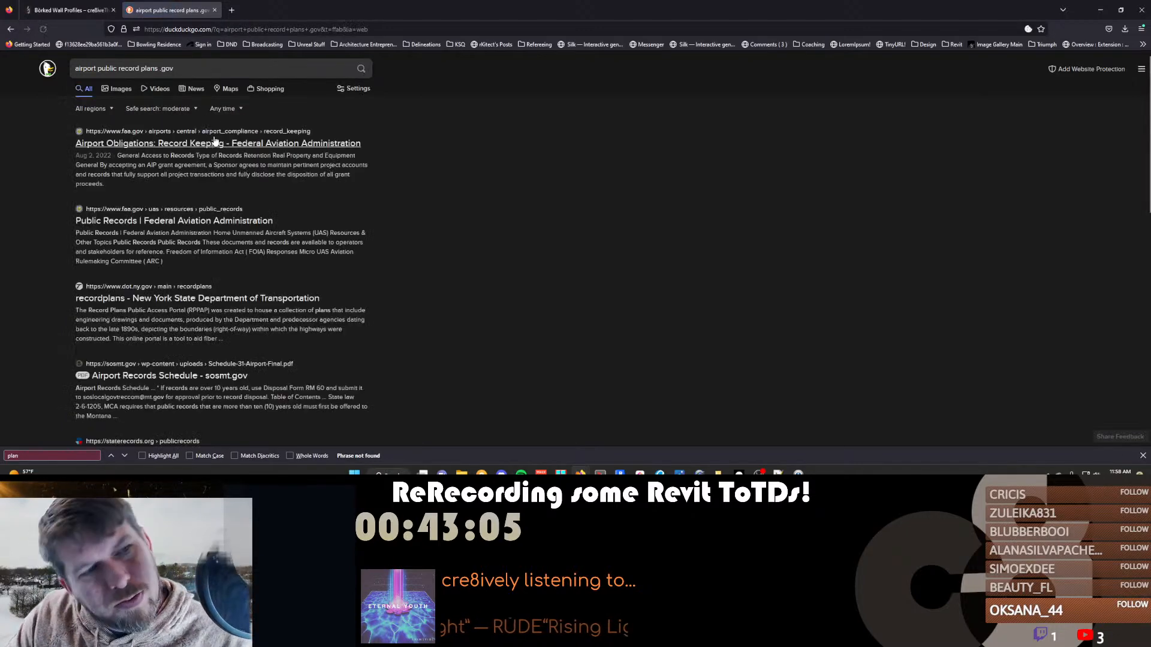
View the City of Plano's Online Record Search page from the results, and return to the search results
{"action": "scroll", "coordinate": [241, 224], "scroll_direction": "down", "scroll_amount": 2}
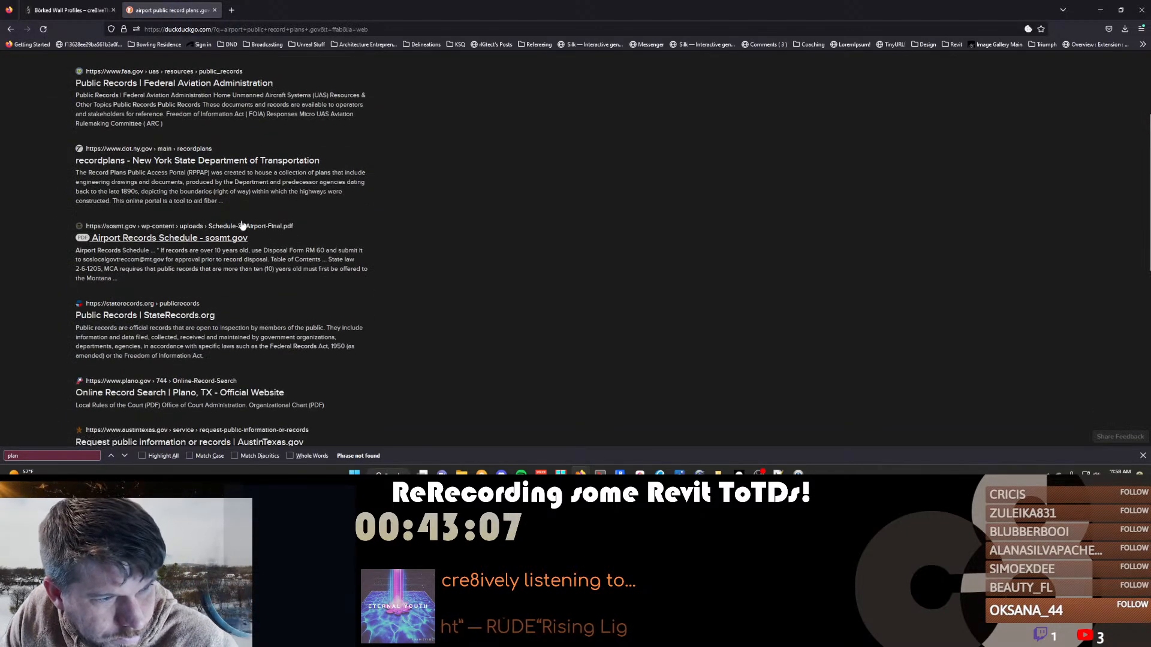
{"action": "scroll", "coordinate": [242, 224], "scroll_direction": "down", "scroll_amount": 3}
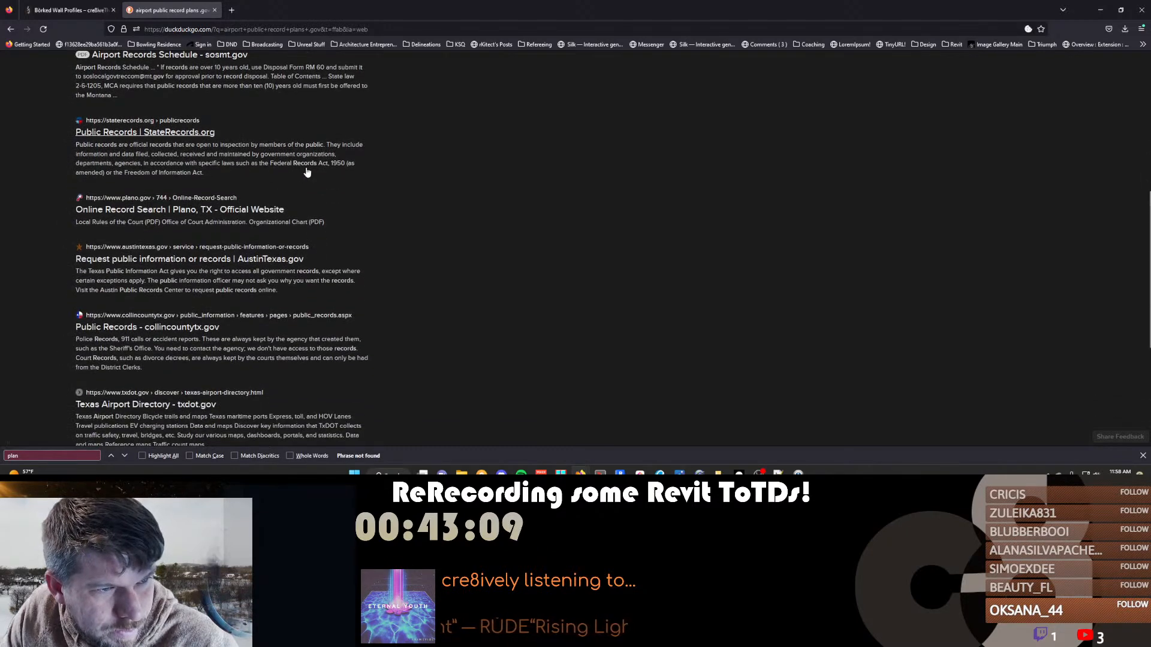
{"action": "left_click", "coordinate": [257, 210]}
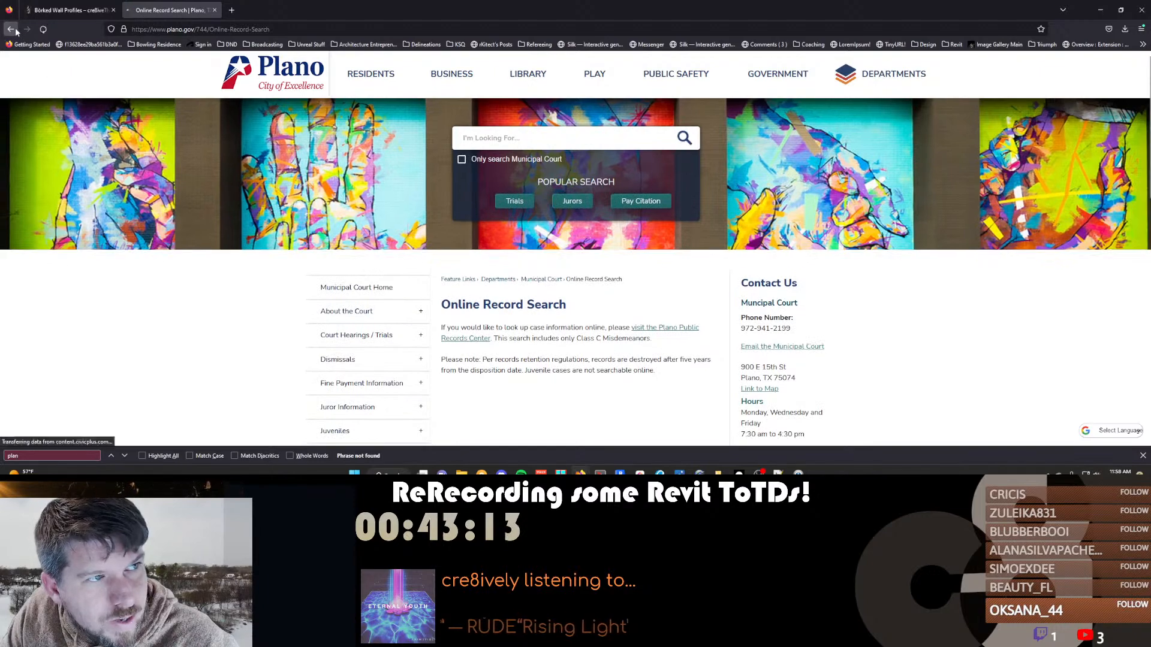
{"action": "left_click", "coordinate": [15, 30]}
Refine the web search to "airport public record plans .gov pdf"
{"action": "scroll", "coordinate": [212, 74], "scroll_direction": "up", "scroll_amount": 5}
{"action": "left_click", "coordinate": [212, 74]}
{"action": "type", "text": "pdf"}
{"action": "key", "text": "Return"}
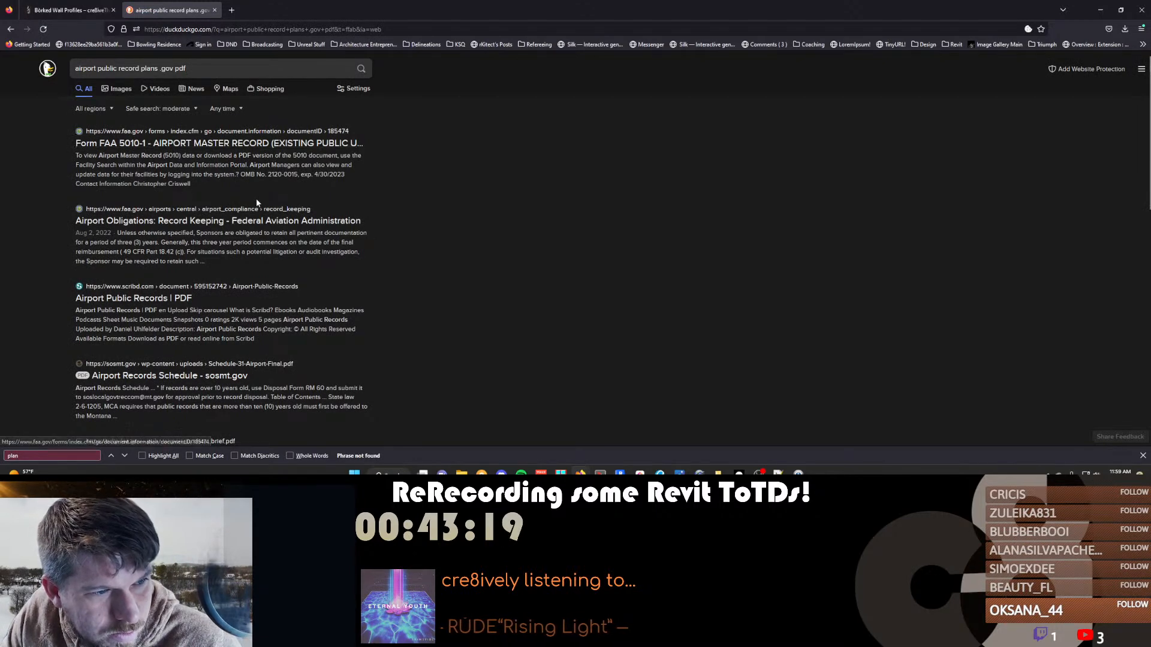
Skim the Airport Records Schedule PDF from sosmt.gov for plans, and return to the search results
{"action": "scroll", "coordinate": [174, 183], "scroll_direction": "down", "scroll_amount": 3}
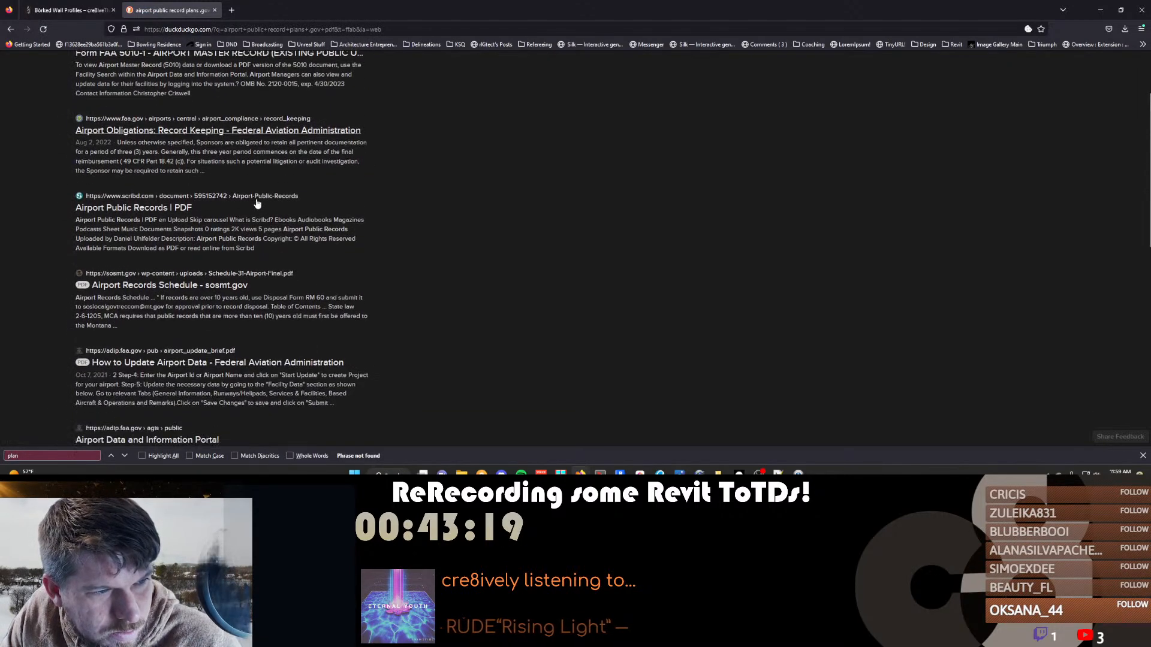
{"action": "left_click", "coordinate": [179, 287]}
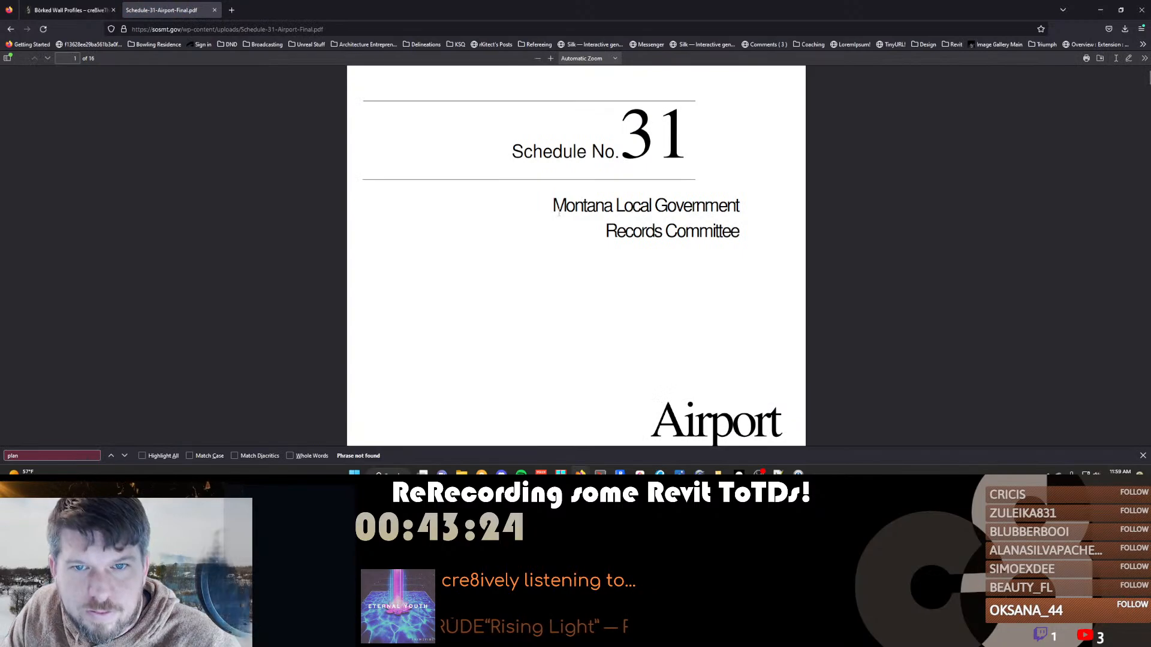
{"action": "scroll", "coordinate": [558, 211], "scroll_direction": "down", "scroll_amount": 3}
{"action": "scroll", "coordinate": [558, 211], "scroll_direction": "down", "scroll_amount": 20}
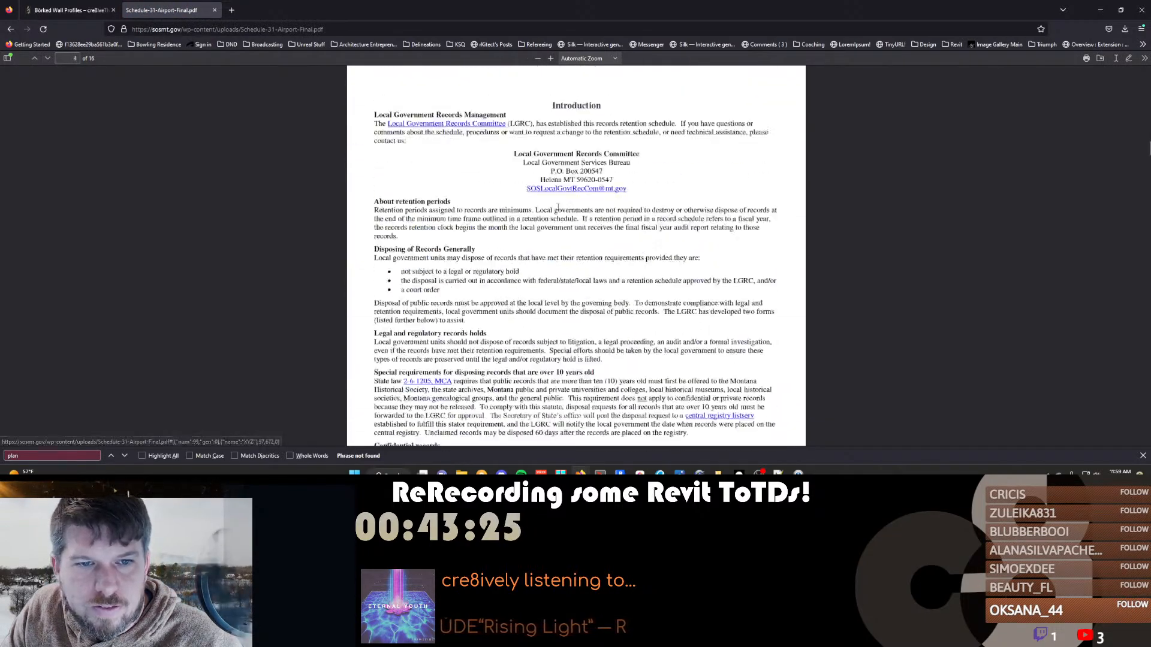
{"action": "scroll", "coordinate": [558, 211], "scroll_direction": "down", "scroll_amount": 20}
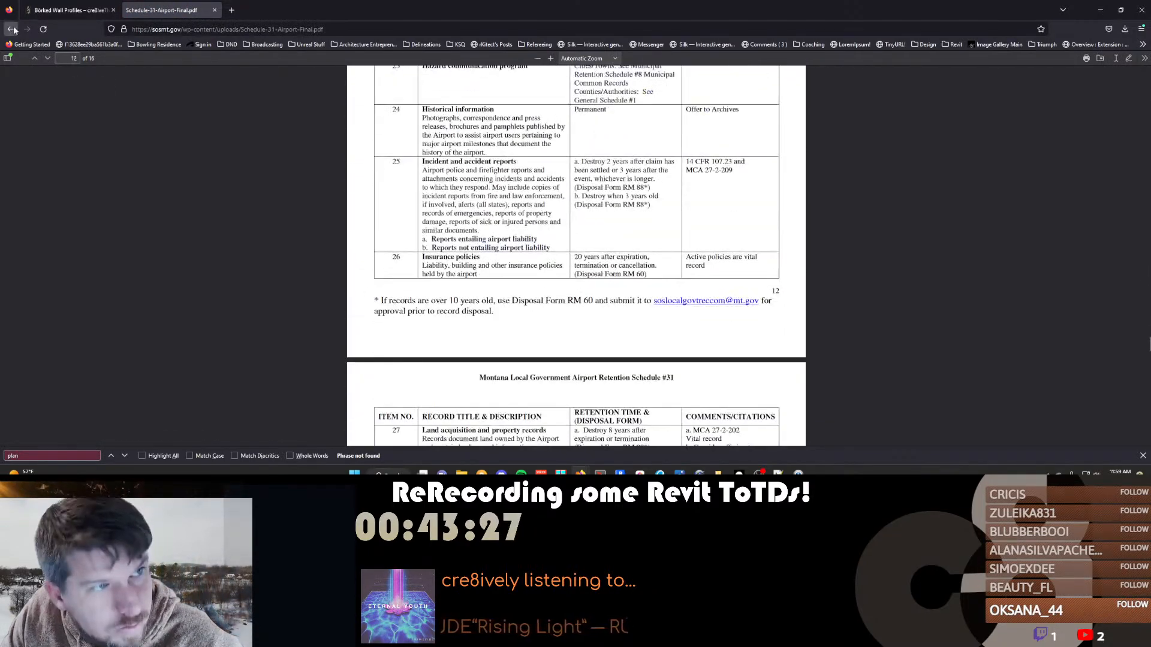
{"action": "left_click", "coordinate": [11, 28]}
Check the remaining results, and change the search to "airport public record architectural plans pdf"
{"action": "scroll", "coordinate": [165, 242], "scroll_direction": "down", "scroll_amount": 5}
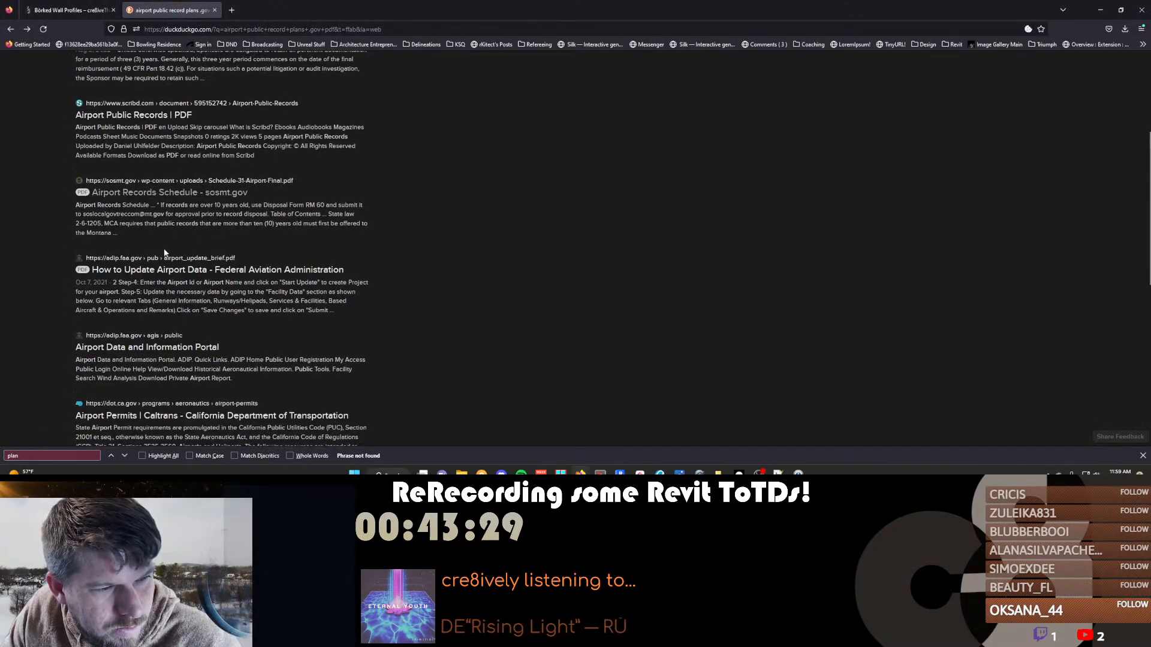
{"action": "scroll", "coordinate": [168, 367], "scroll_direction": "down", "scroll_amount": 2}
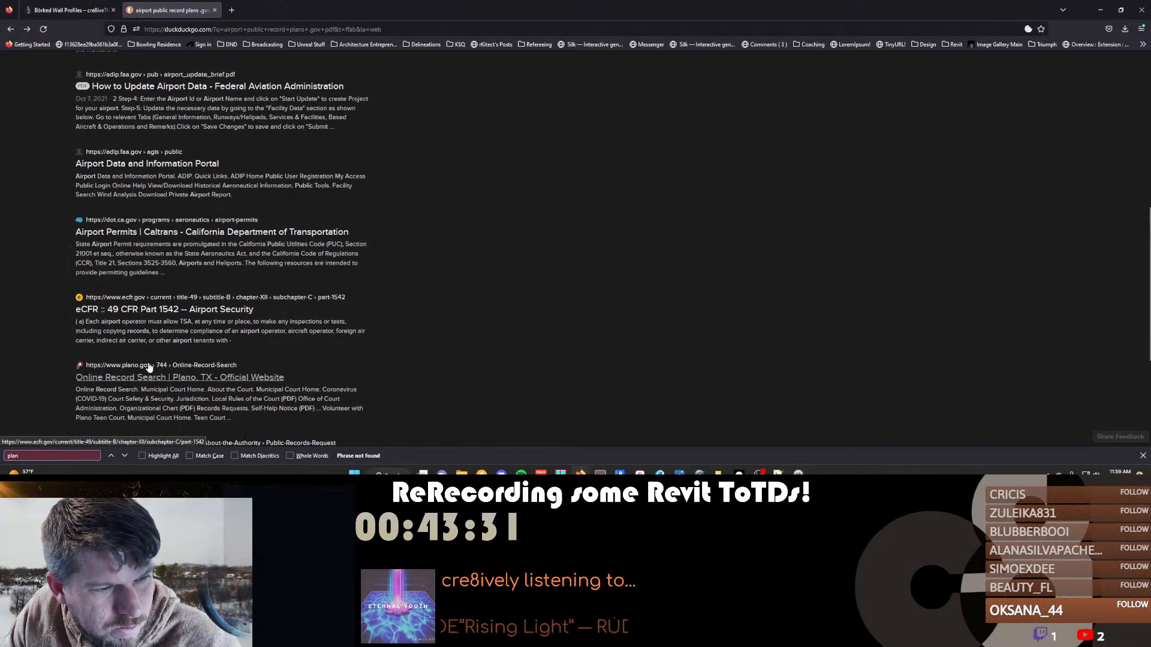
{"action": "scroll", "coordinate": [169, 288], "scroll_direction": "down", "scroll_amount": 3}
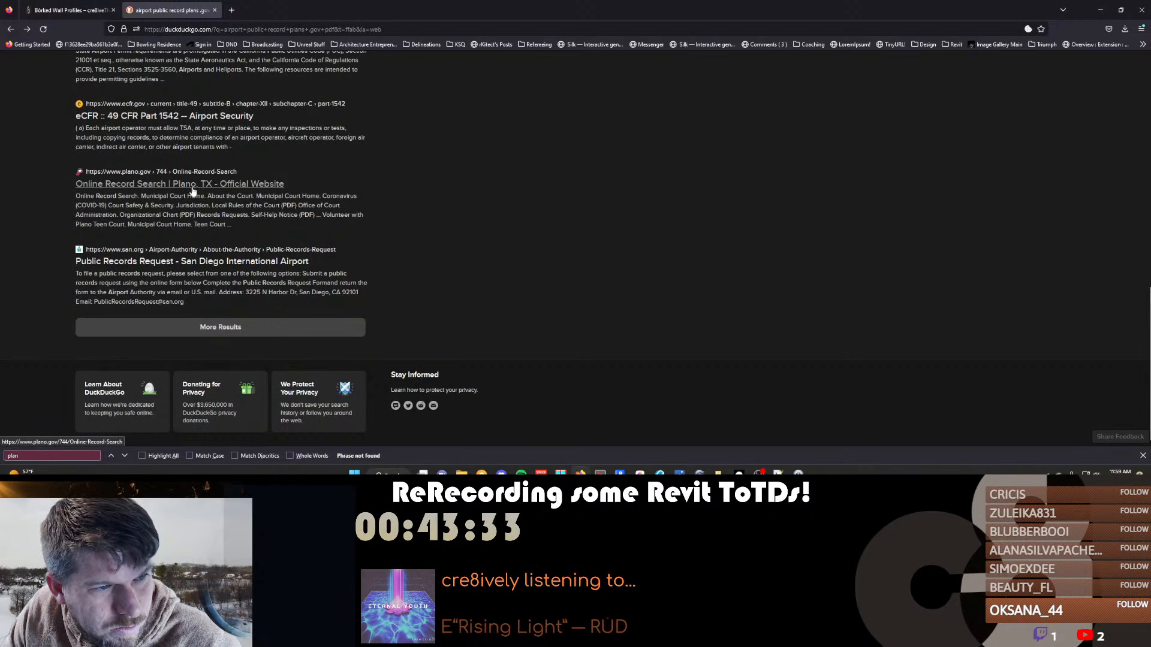
{"action": "scroll", "coordinate": [198, 191], "scroll_direction": "up", "scroll_amount": 10}
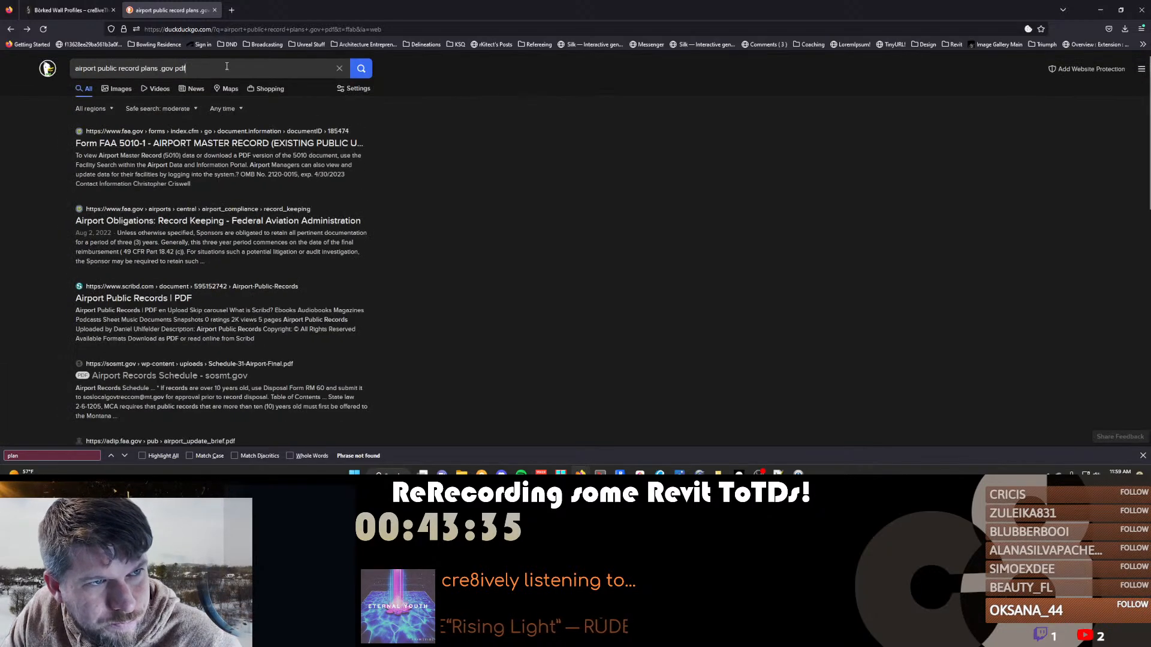
{"action": "left_click", "coordinate": [226, 66]}
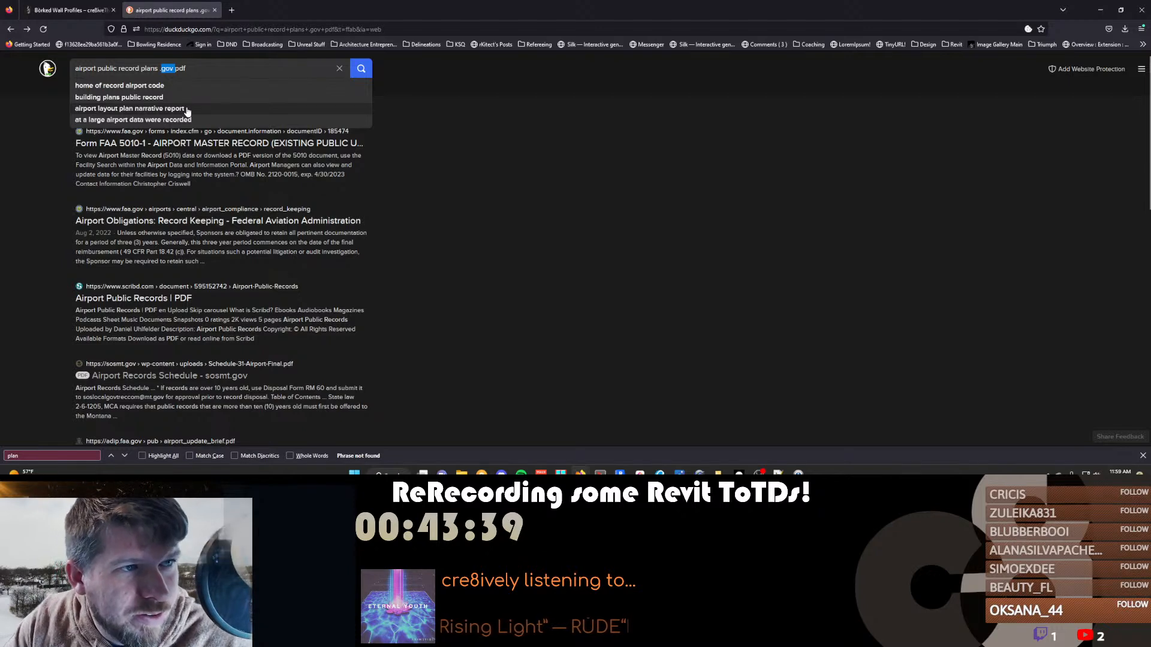
{"action": "key", "text": "BackSpace"}
{"action": "key", "text": "BackSpace"}
{"action": "key", "text": "BackSpace"}
{"action": "key", "text": "BackSpace"}
{"action": "key", "text": "BackSpace"}
{"action": "key", "text": "BackSpace"}
{"action": "key", "text": "BackSpace"}
{"action": "type", "text": "arc"}
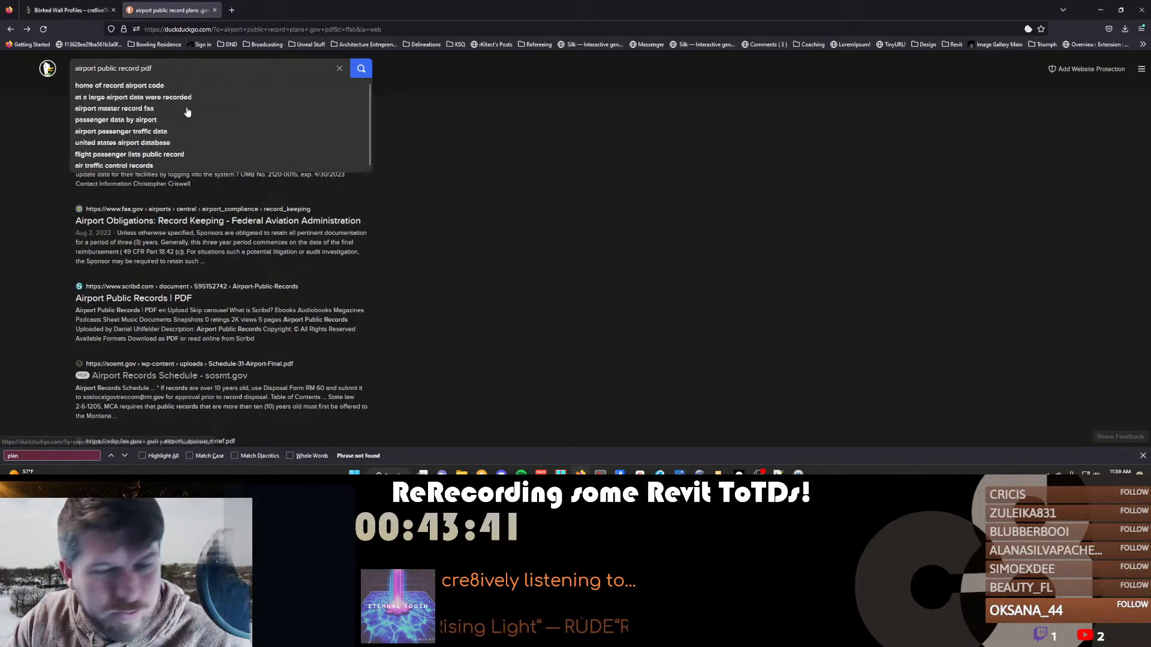
{"action": "type", "text": "hitectural plans"}
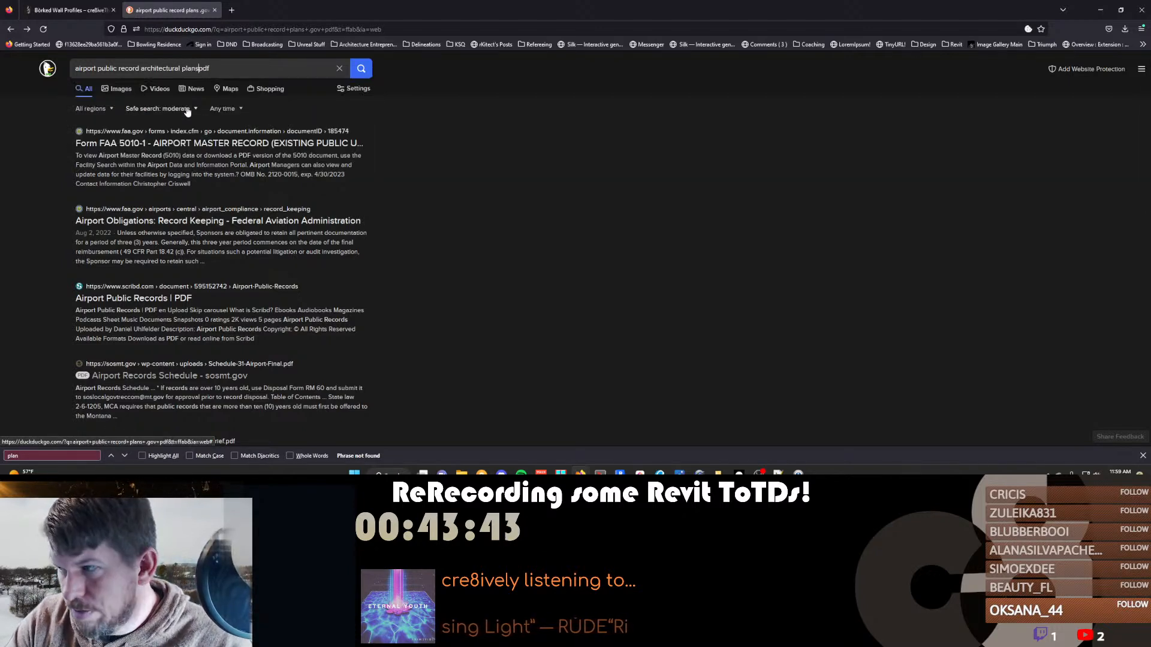
{"action": "key", "text": "Return"}
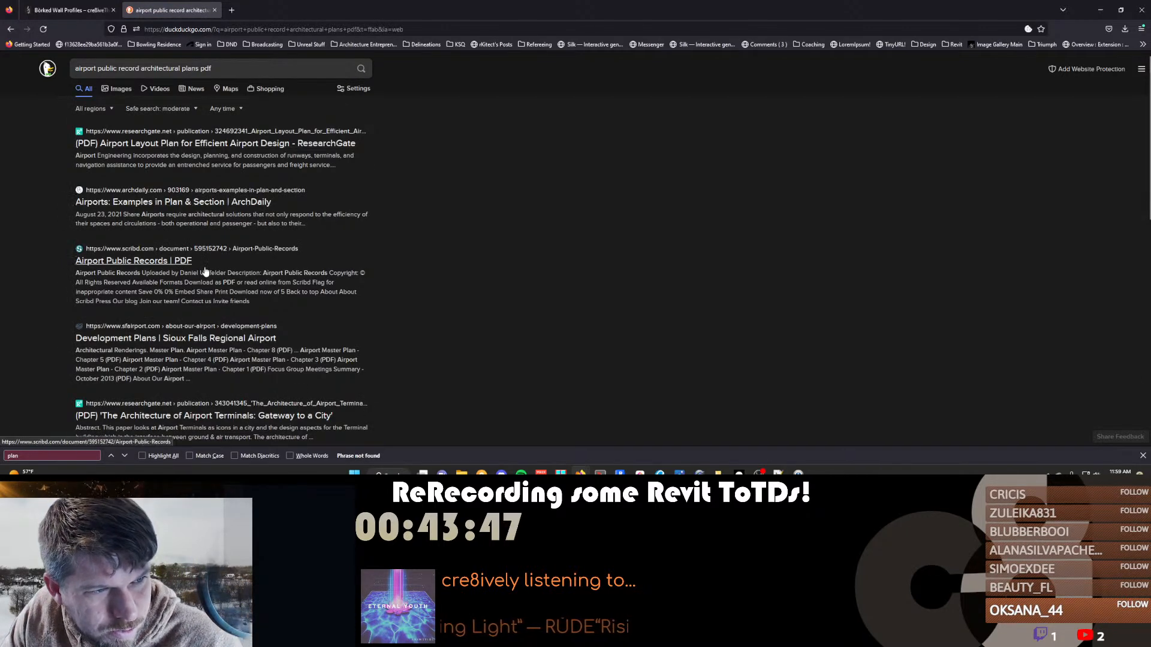
Look through the airport architectural plan results for usable plan sets
{"action": "scroll", "coordinate": [168, 270], "scroll_direction": "down", "scroll_amount": 3}
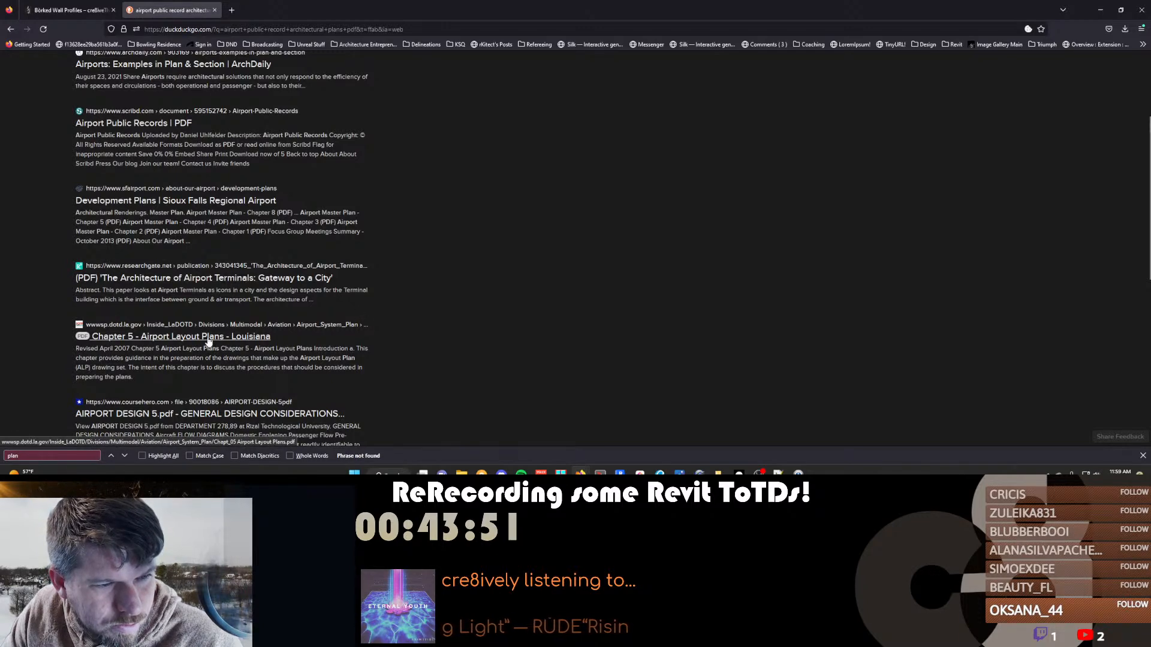
{"action": "scroll", "coordinate": [208, 341], "scroll_direction": "down", "scroll_amount": 3}
{"action": "scroll", "coordinate": [232, 308], "scroll_direction": "down", "scroll_amount": 4}
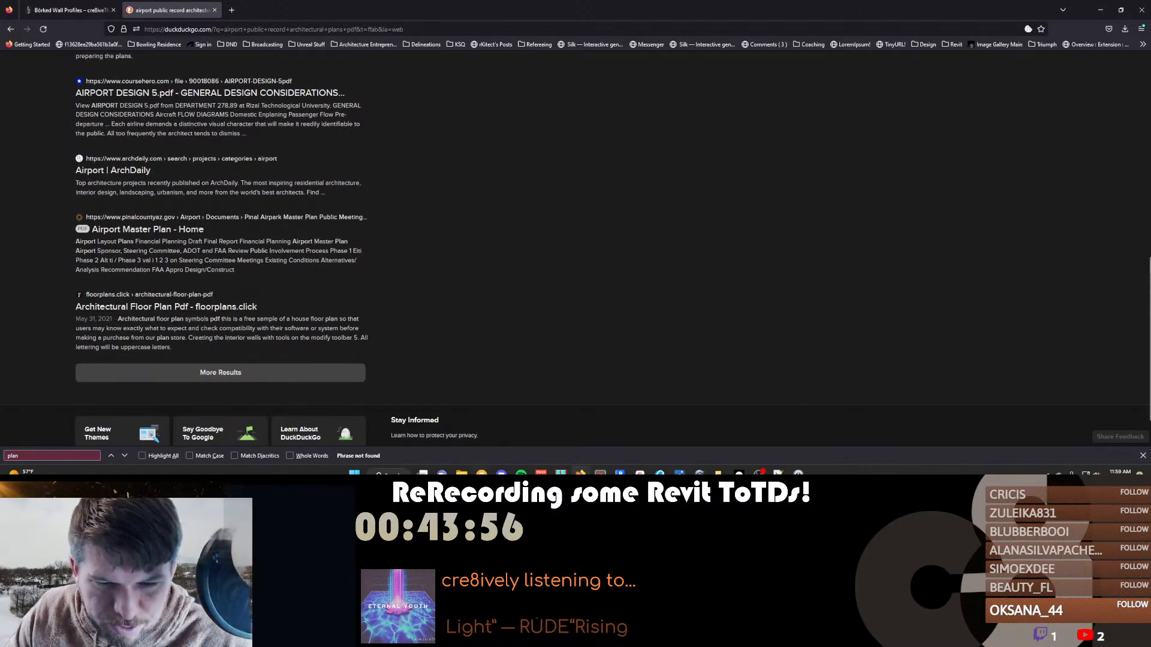
Return to the airport search results window and search the web for "hotel plans with dimensions"
{"action": "mouse_move", "coordinate": [580, 473]}
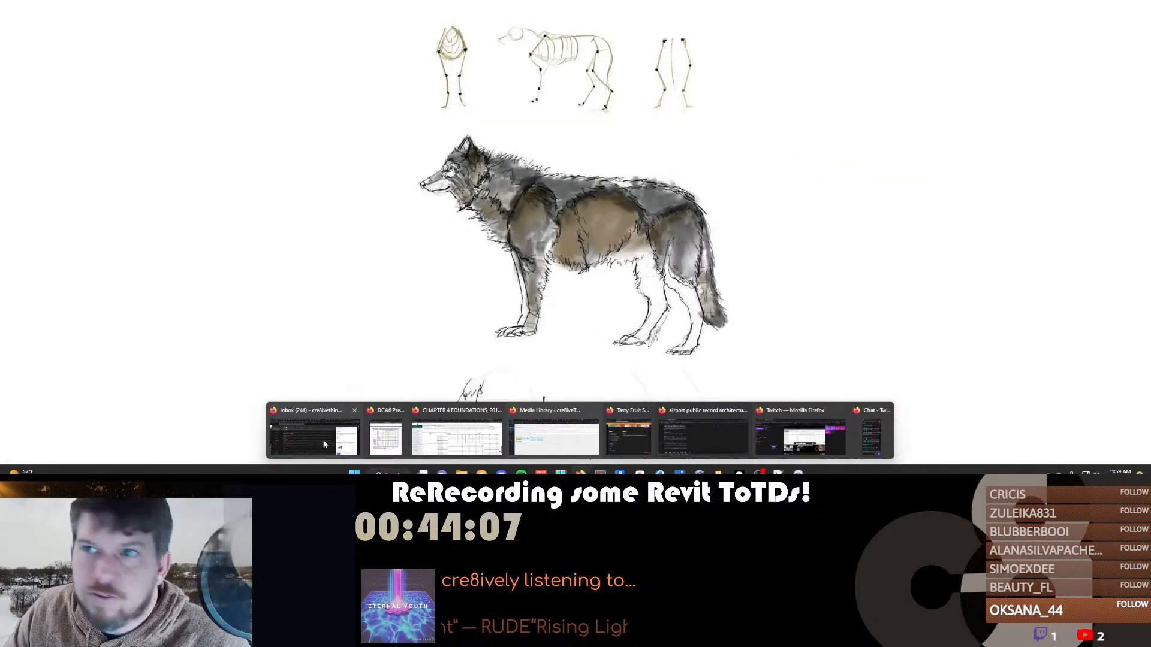
{"action": "left_click", "coordinate": [702, 436]}
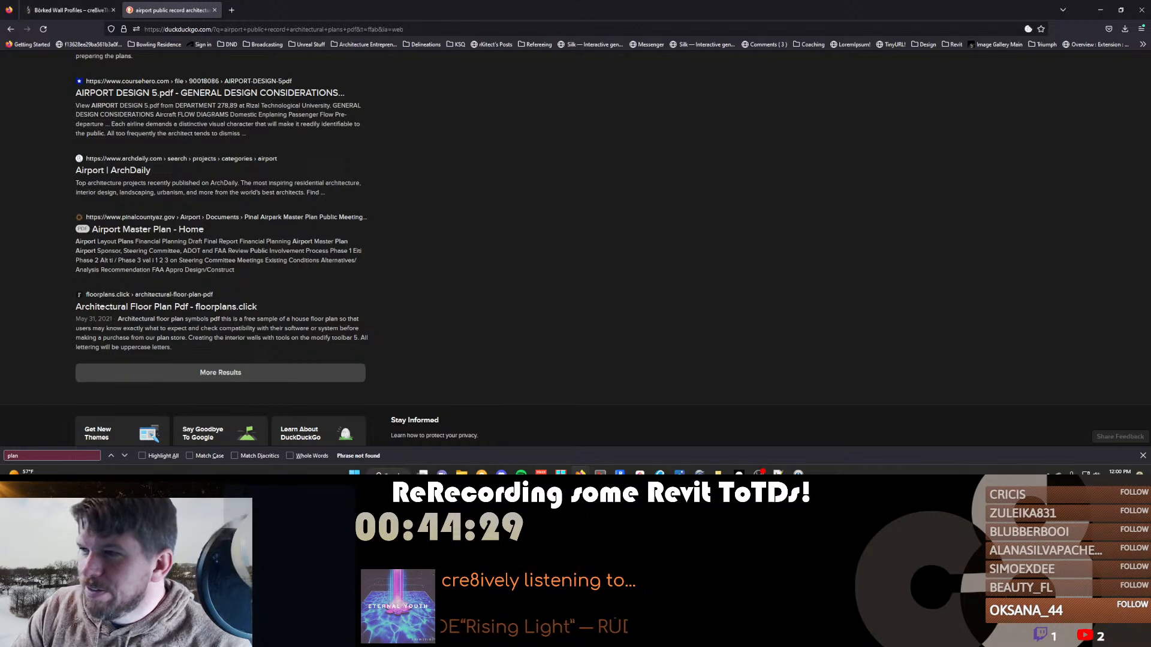
{"action": "left_click", "coordinate": [408, 30]}
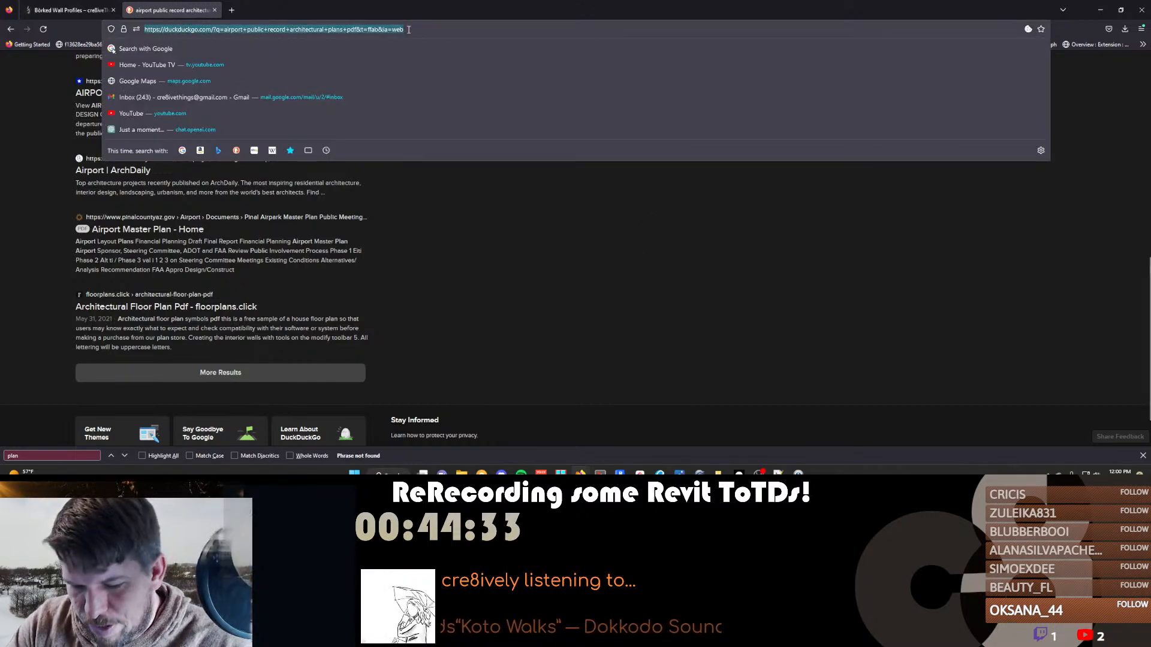
{"action": "type", "text": "hotel plan"}
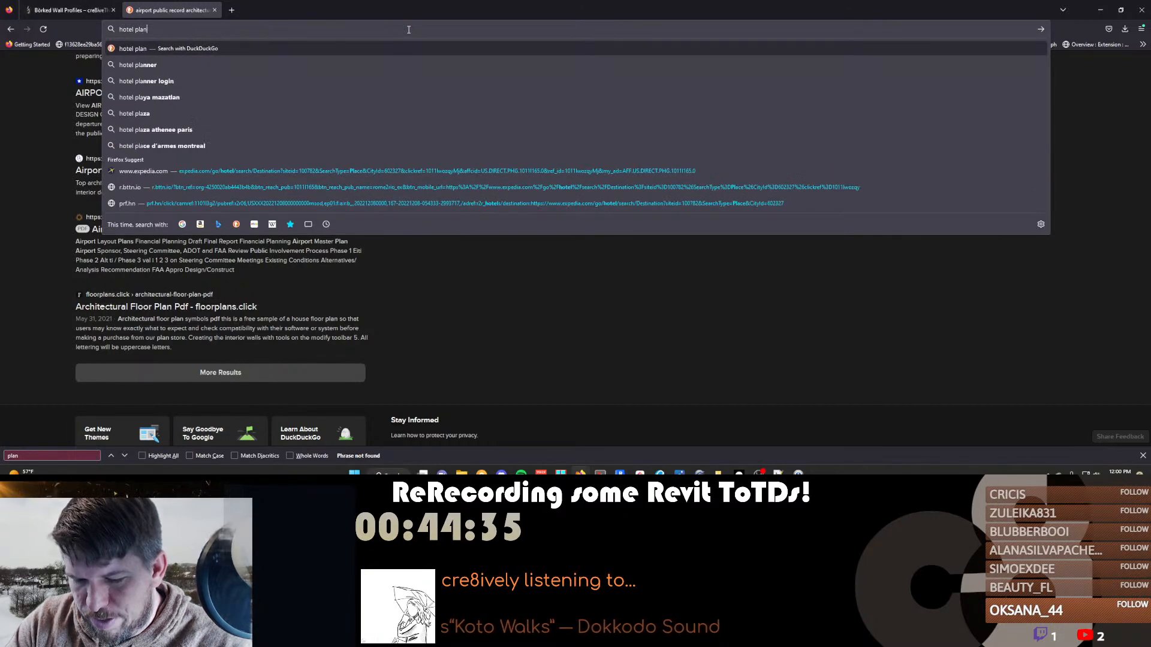
{"action": "type", "text": "s with dimensions"}
{"action": "key", "text": "Return"}
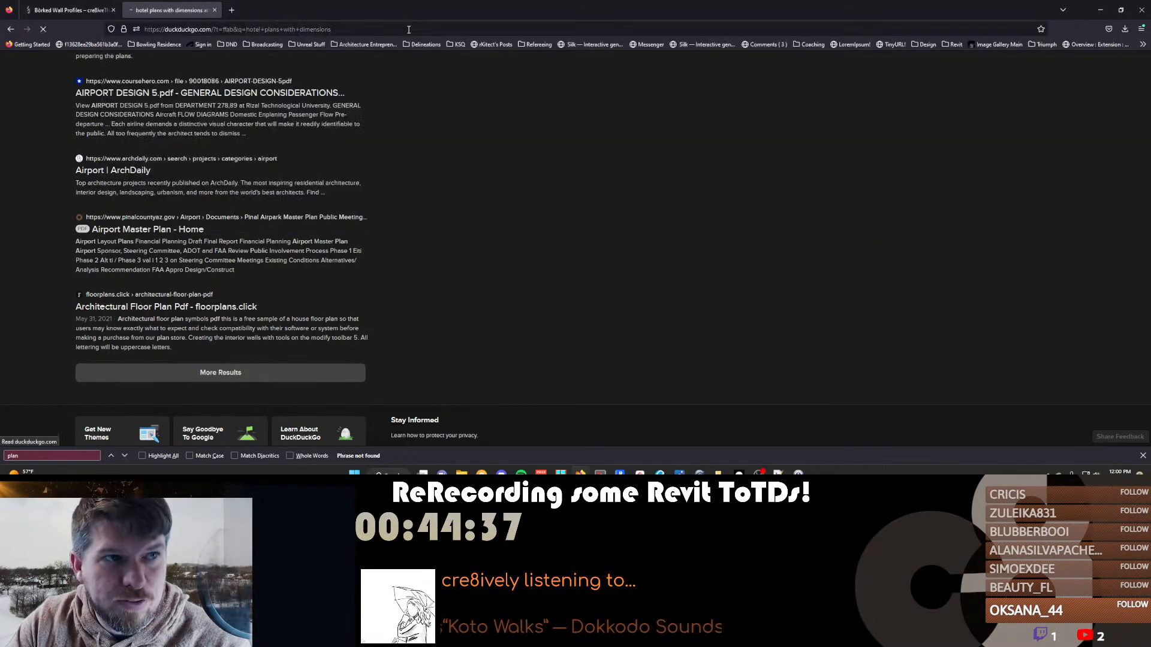
Show the image results for hotel plans and preview the hotel lobby, Fairfield Inn & Suites Marriott and hotel room plans
{"action": "left_click", "coordinate": [166, 167]}
{"action": "left_click", "coordinate": [454, 151]}
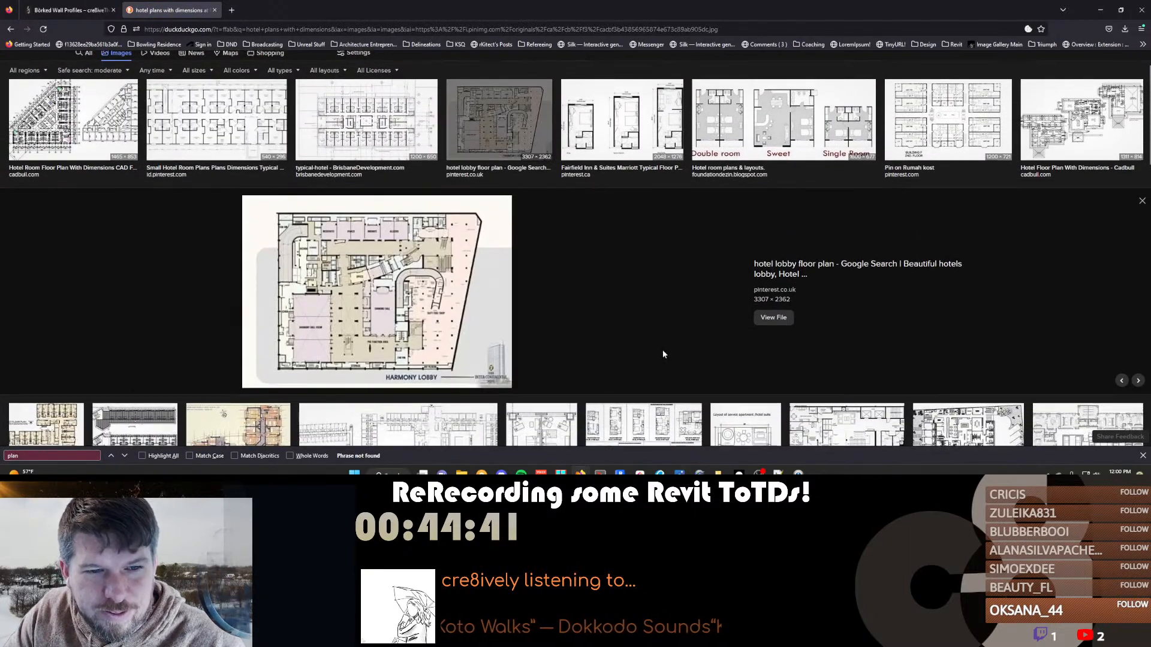
{"action": "left_click", "coordinate": [638, 116]}
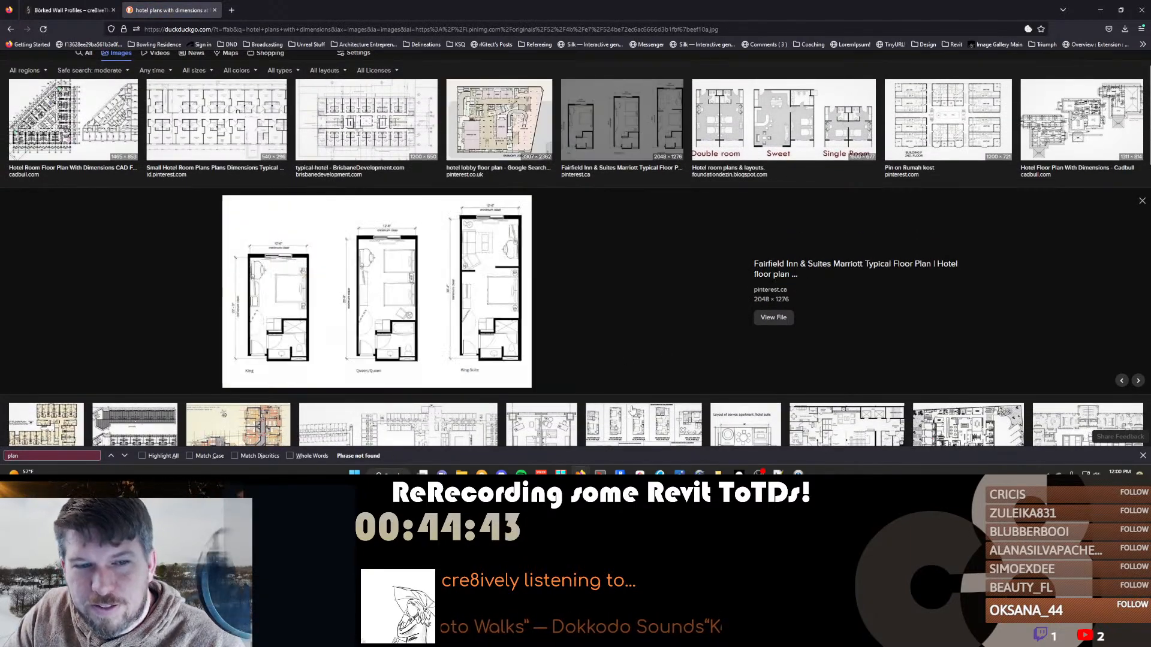
{"action": "key", "text": "Right"}
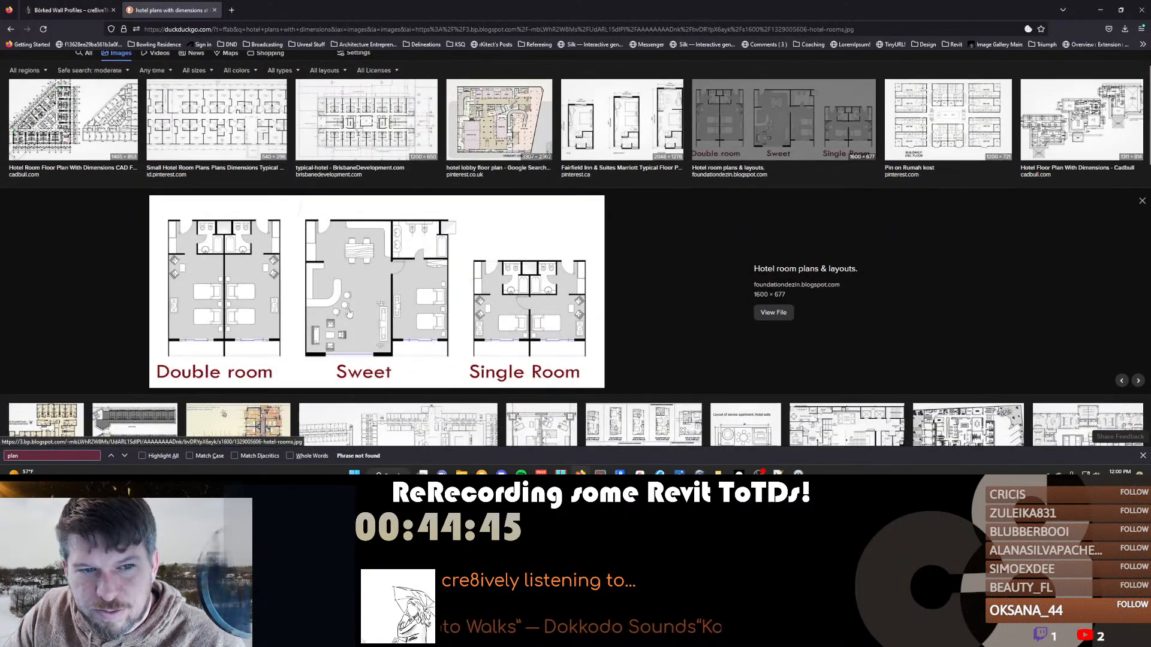
Preview further hotel plans, including ResearchGate's typical floor plan, Cadbull's dimensioned floor plan and room layout, and the keenansystems.com floor plan
{"action": "scroll", "coordinate": [349, 313], "scroll_direction": "down", "scroll_amount": 3}
{"action": "left_click", "coordinate": [396, 243]}
{"action": "scroll", "coordinate": [566, 300], "scroll_direction": "down", "scroll_amount": 5}
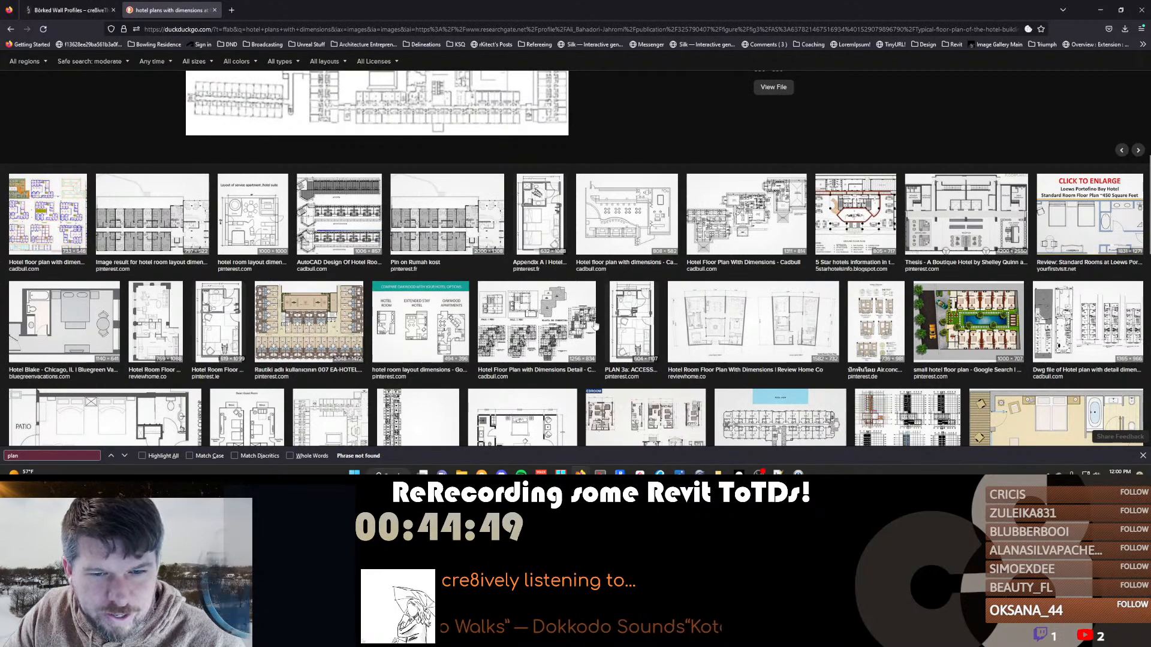
{"action": "left_click", "coordinate": [525, 329]}
{"action": "left_click", "coordinate": [418, 424]}
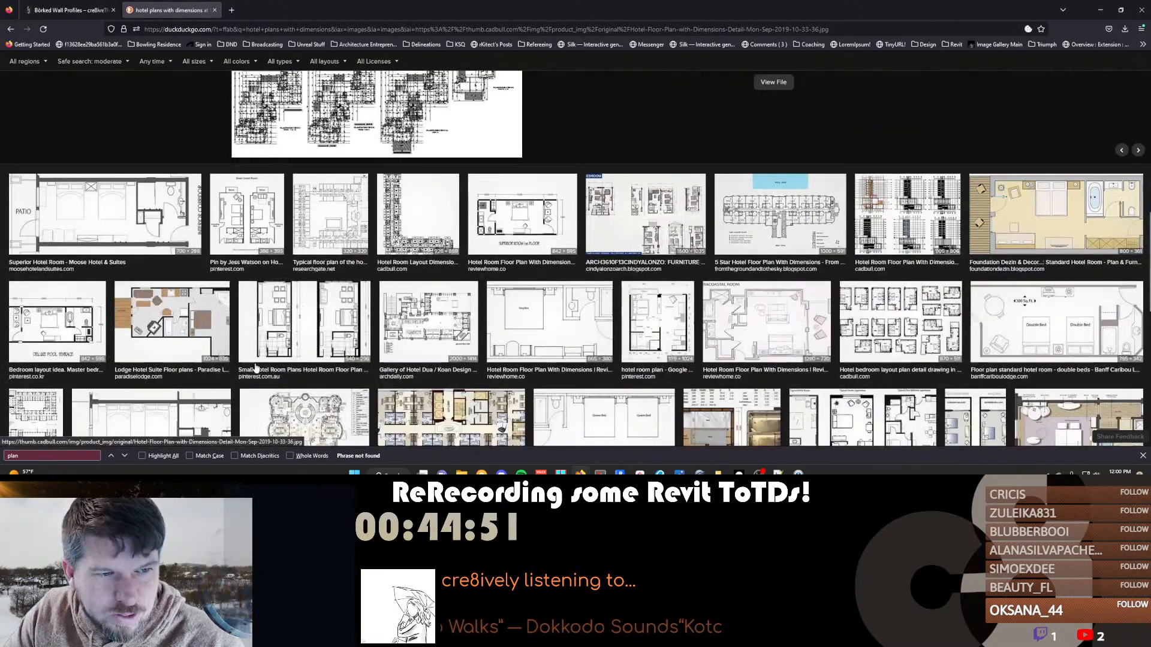
{"action": "scroll", "coordinate": [527, 282], "scroll_direction": "down", "scroll_amount": 5}
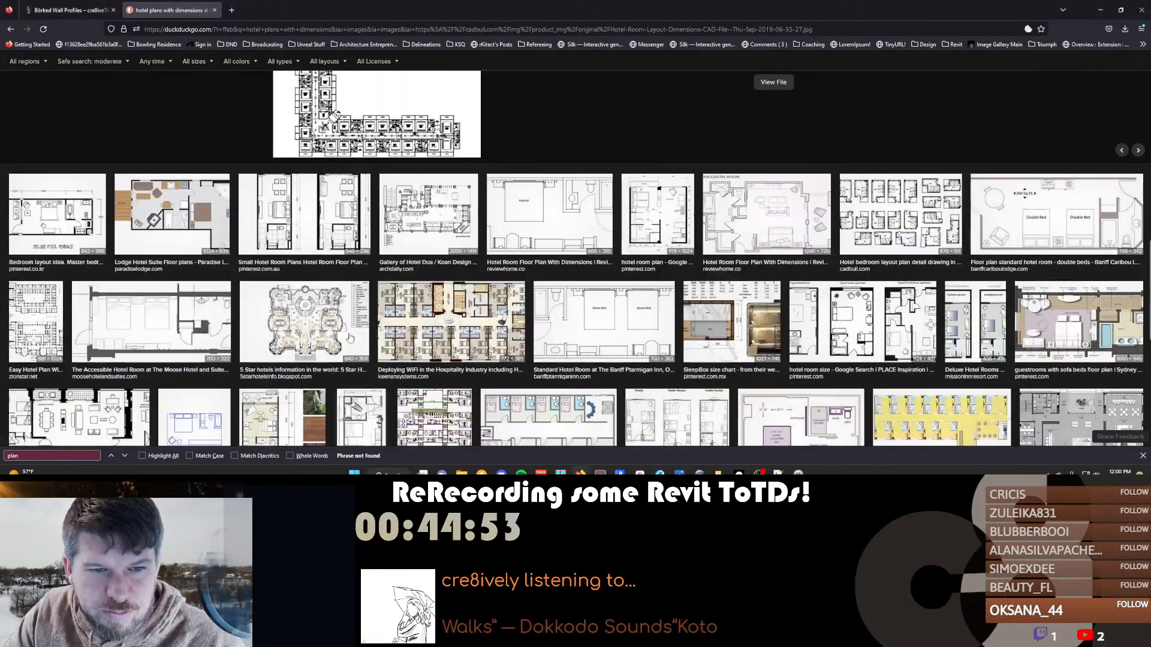
{"action": "left_click", "coordinate": [500, 274]}
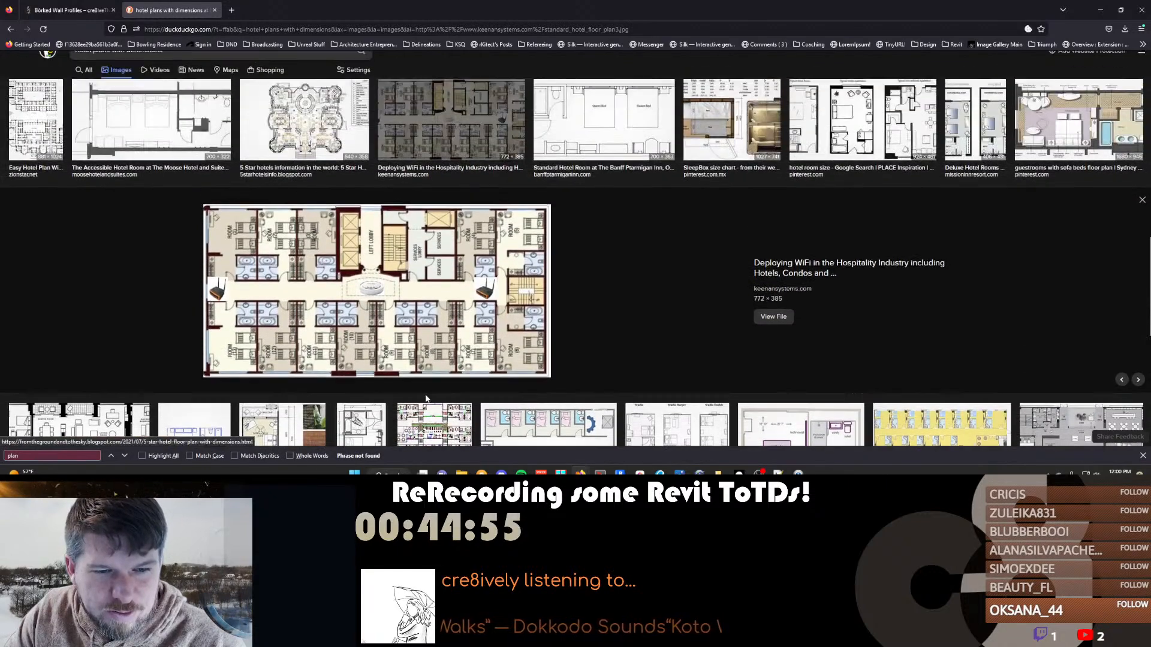
Preview Review Home Co's hotel room floor plan with dimensions, and close the hotel plan results to return to the wall profile article
{"action": "scroll", "coordinate": [917, 280], "scroll_direction": "down", "scroll_amount": 3}
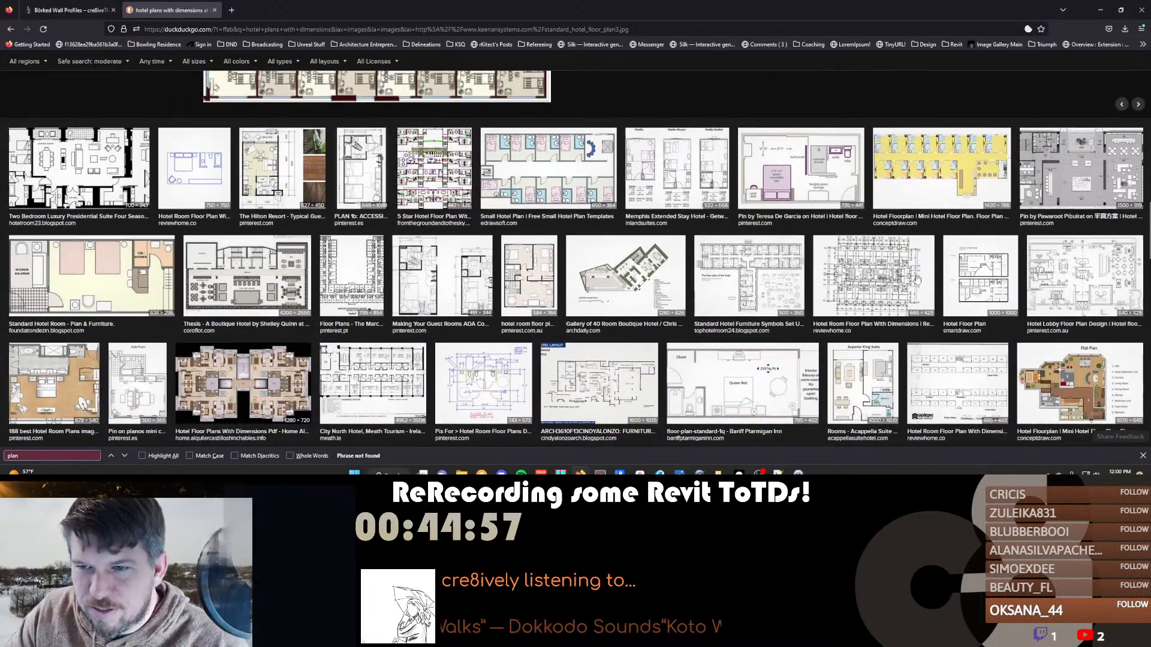
{"action": "left_click", "coordinate": [918, 280]}
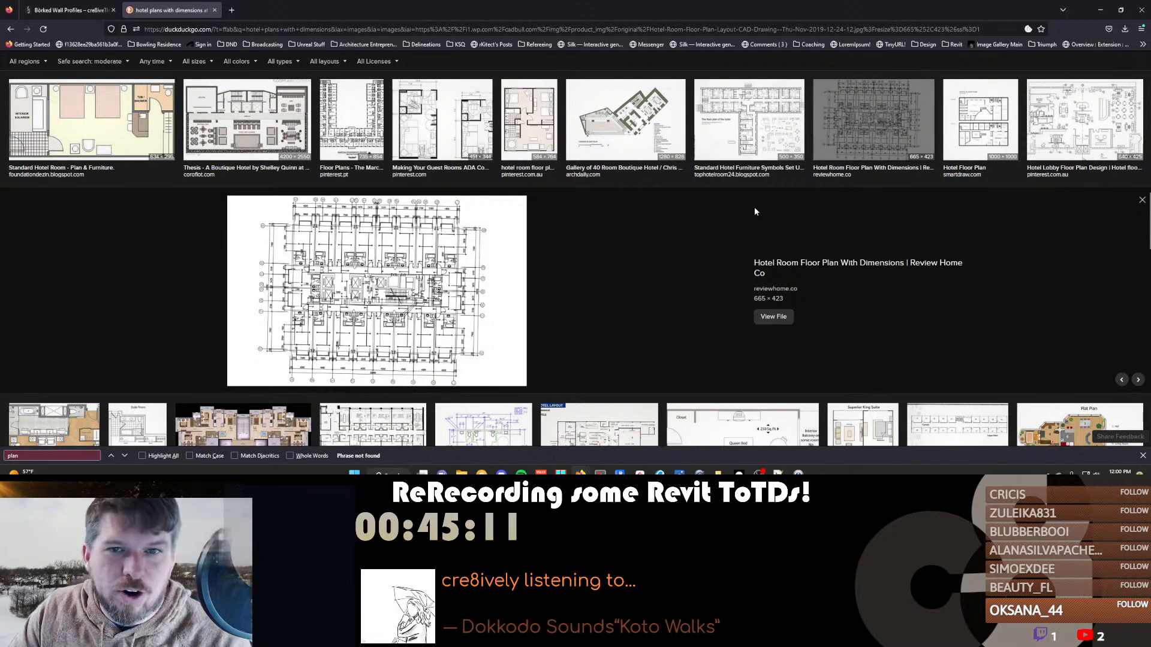
{"action": "left_click", "coordinate": [214, 11]}
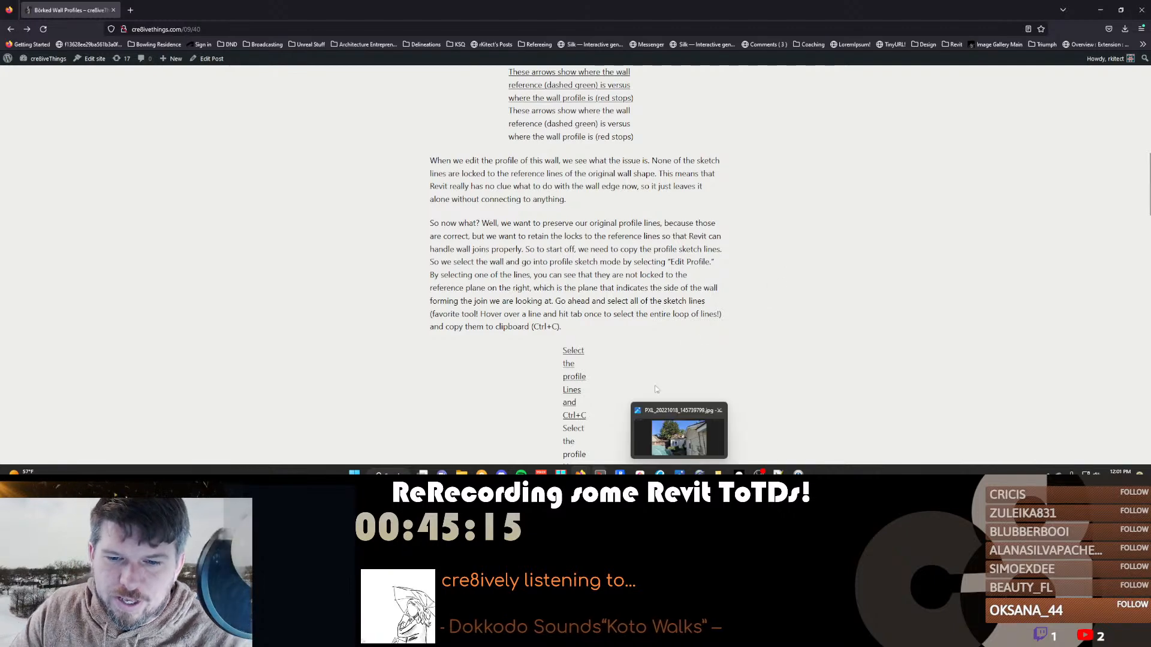
{"action": "scroll", "coordinate": [775, 285], "scroll_direction": "down", "scroll_amount": 4}
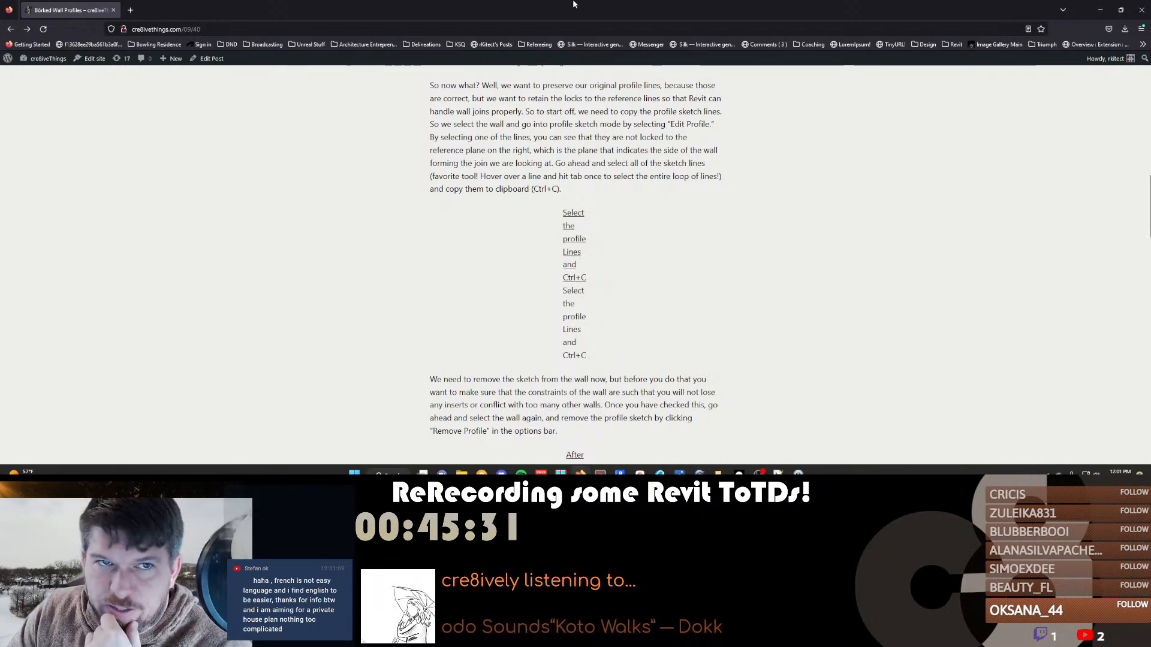
Search the web in a new tab for "house plan with dimensions"
{"action": "key", "text": "ctrl+t"}
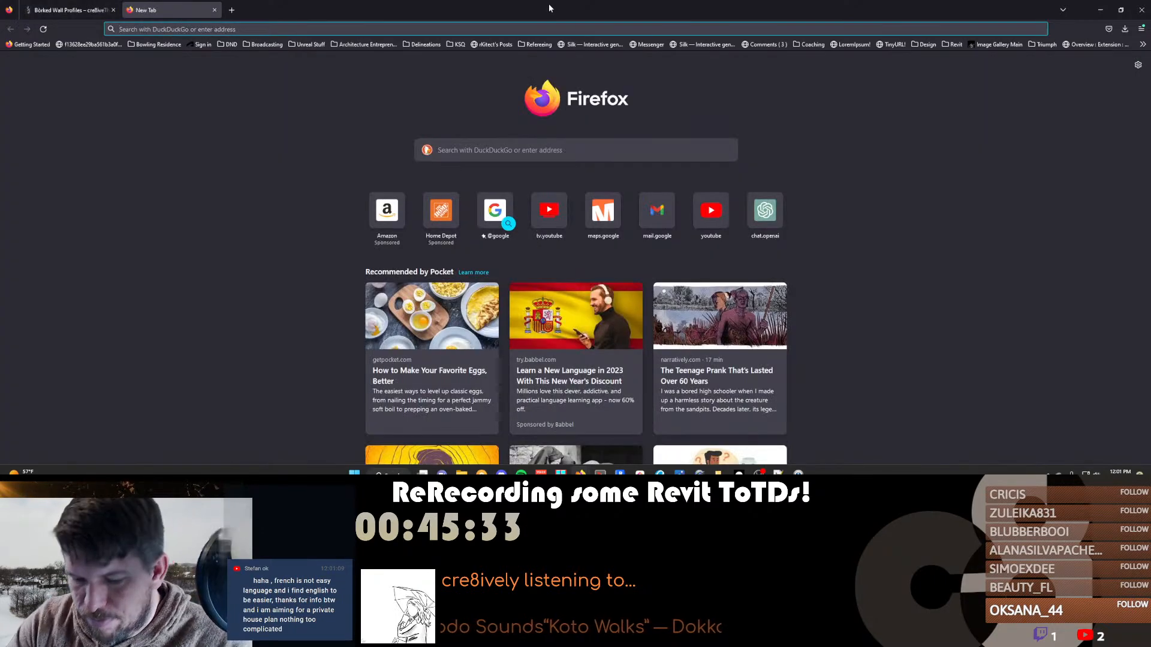
{"action": "type", "text": "house plan"}
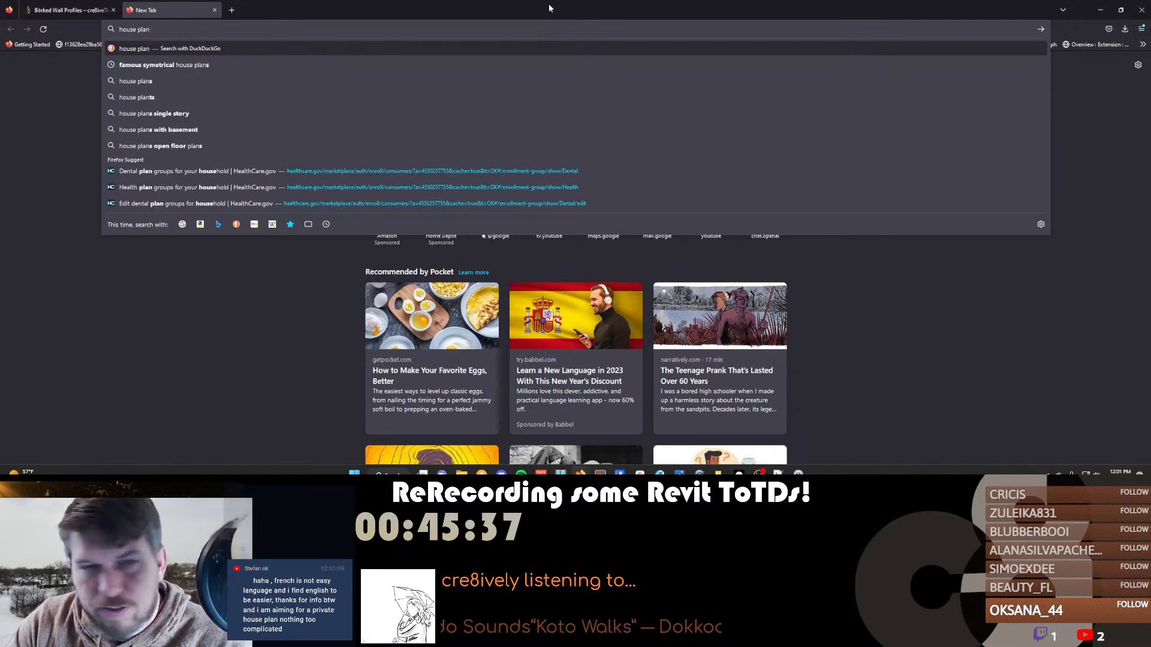
{"action": "type", "text": " wit"}
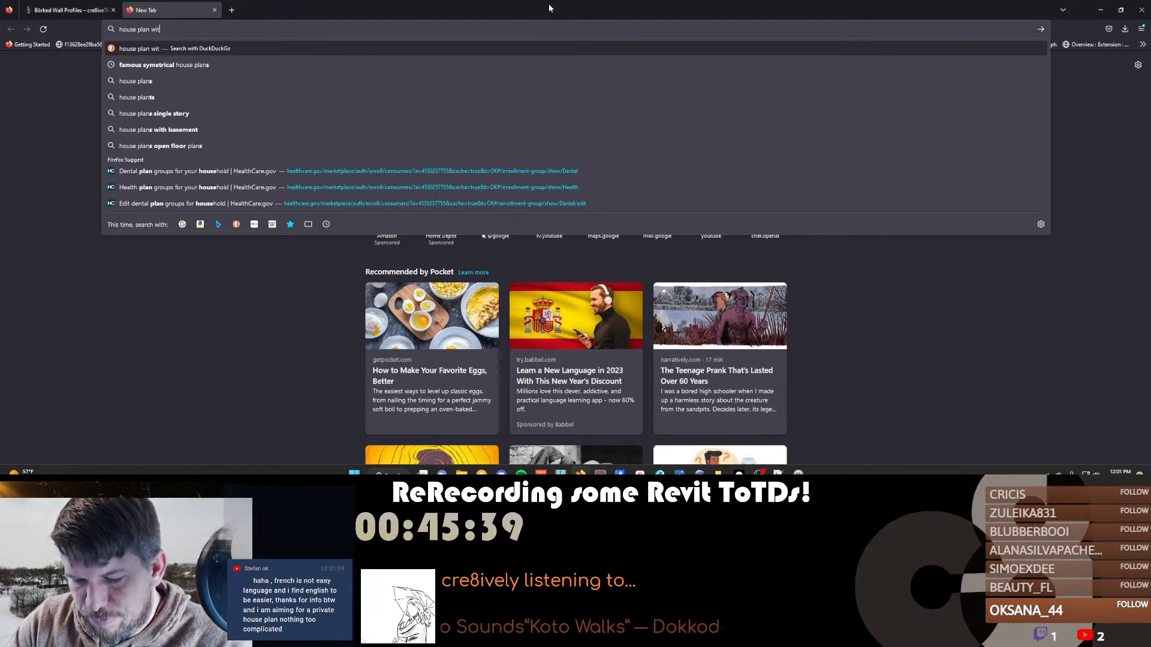
{"action": "type", "text": "h with dimensions"}
{"action": "key", "text": "Return"}
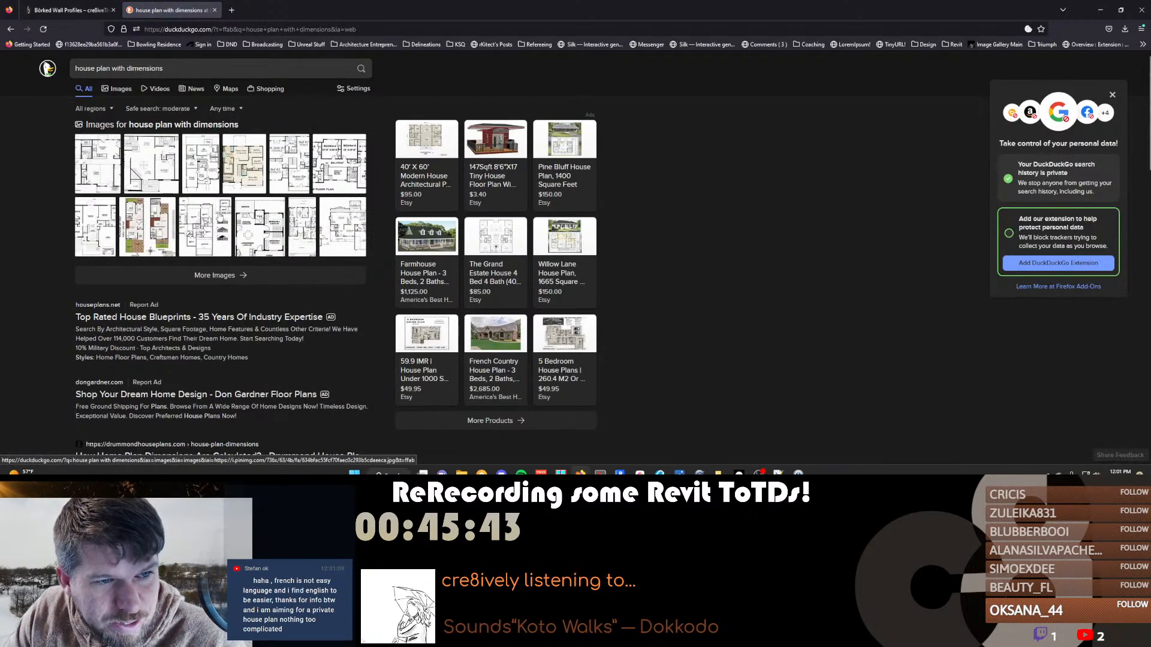
Preview dimensioned house plans in the image results, including The Pines 3304, 17+ House Plan And Dimensions, buildingsolutionpk.com's floor plan and treesranch.com's furnished plan
{"action": "left_click", "coordinate": [334, 172]}
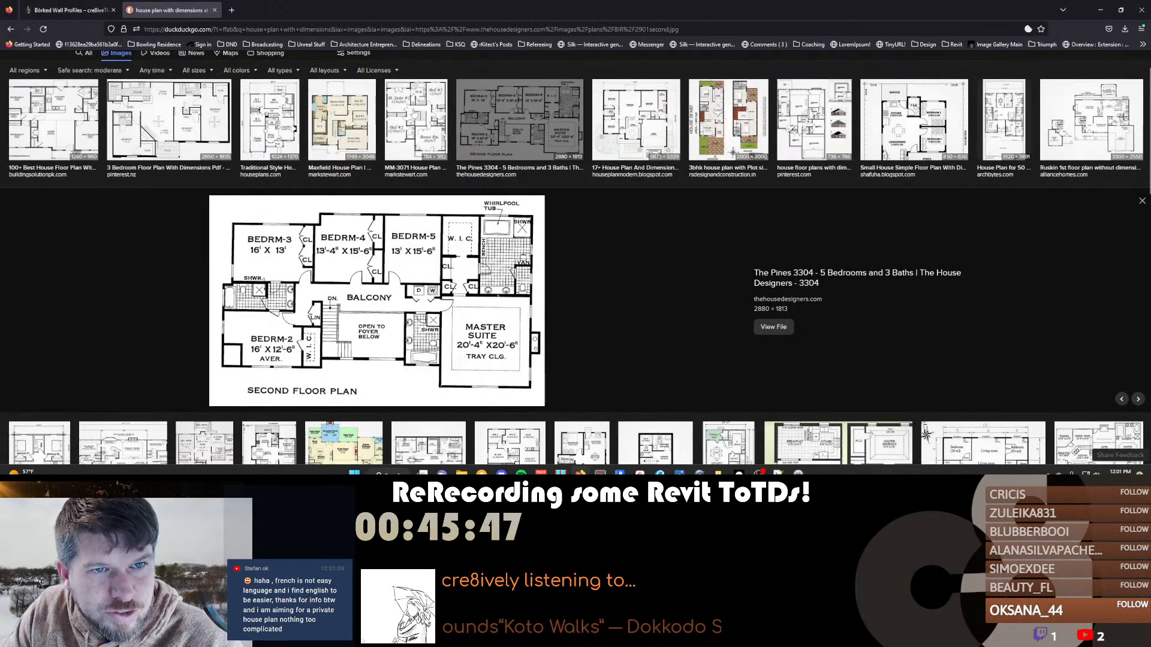
{"action": "left_click", "coordinate": [415, 115]}
{"action": "left_click", "coordinate": [657, 128]}
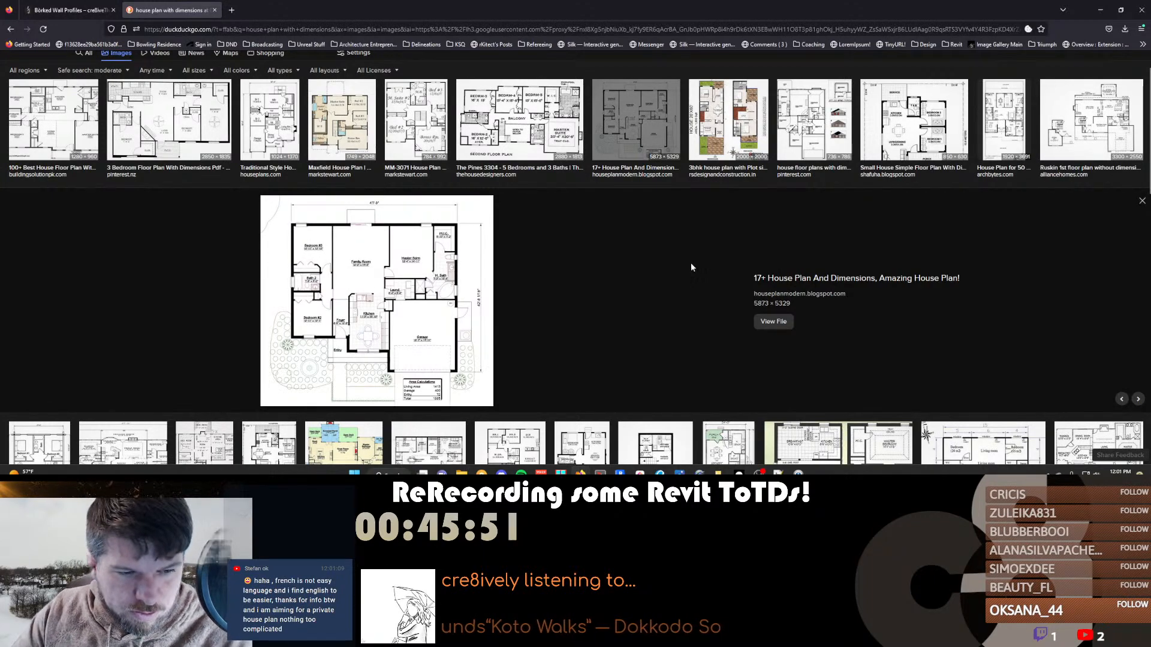
{"action": "left_click", "coordinate": [59, 120]}
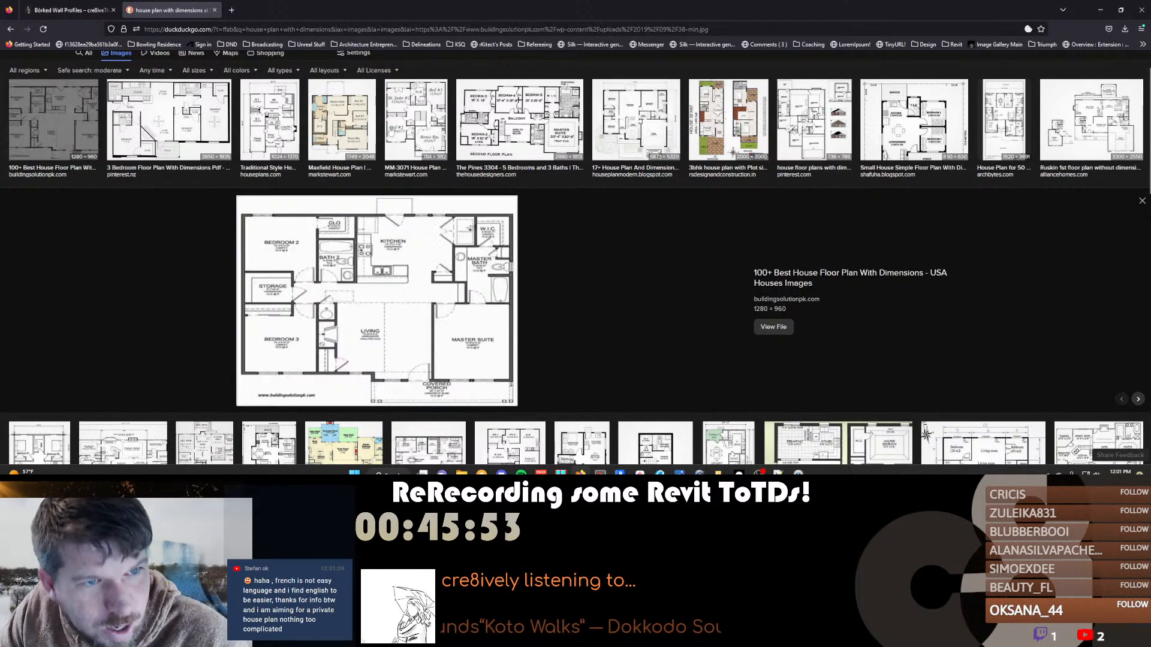
{"action": "scroll", "coordinate": [605, 175], "scroll_direction": "down", "scroll_amount": 4}
{"action": "left_click", "coordinate": [458, 339]}
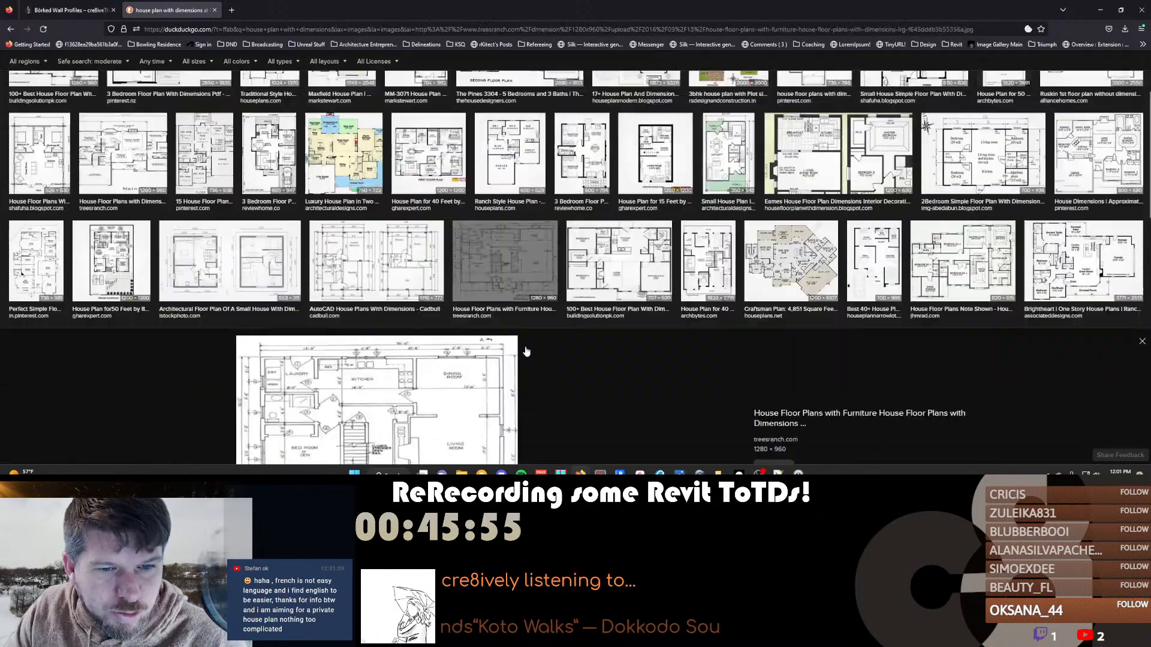
Preview further house plans, including the sugenghome.blogspot.com plan and Review Home Co's metric floor plans
{"action": "scroll", "coordinate": [631, 251], "scroll_direction": "down", "scroll_amount": 2}
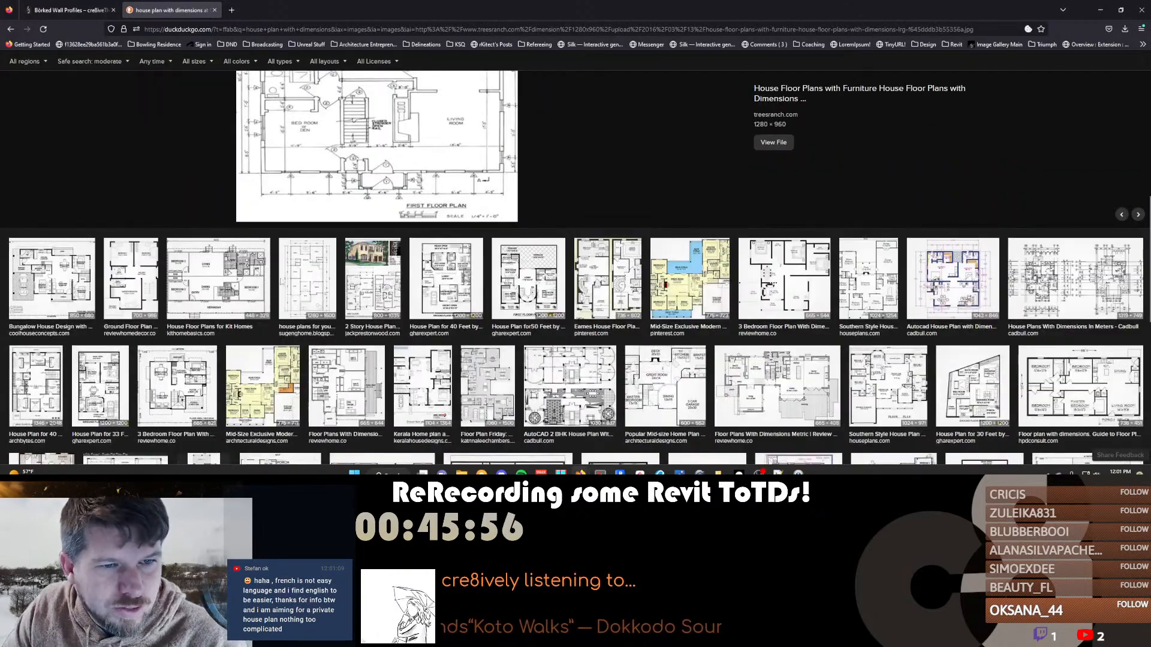
{"action": "left_click", "coordinate": [283, 281]}
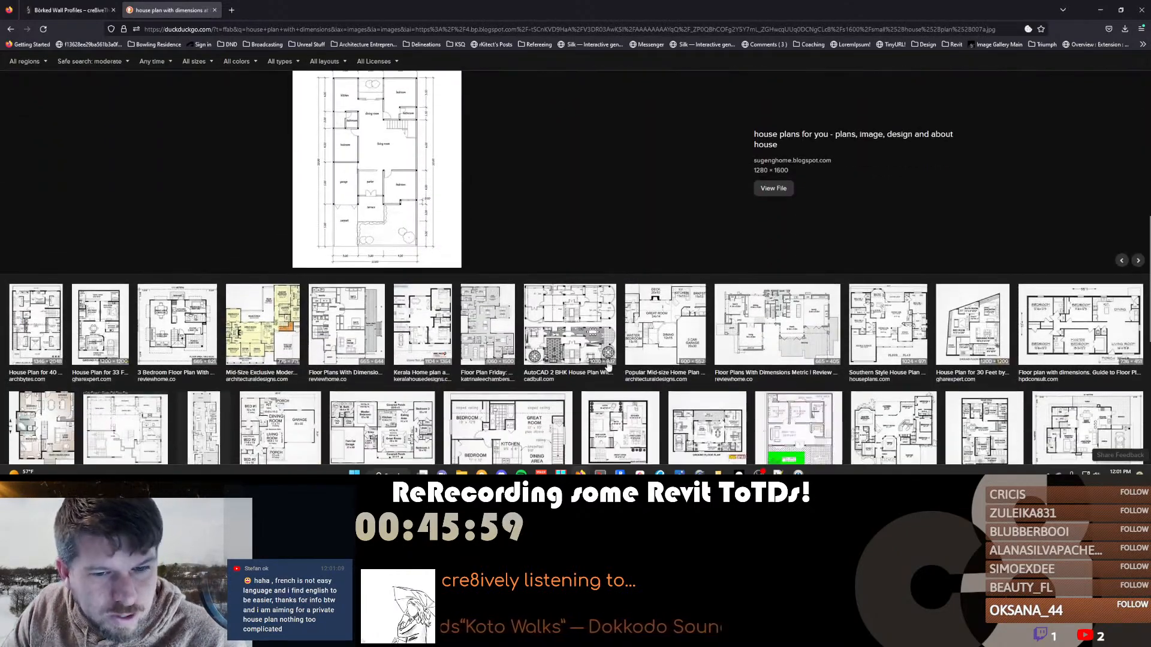
{"action": "scroll", "coordinate": [371, 228], "scroll_direction": "down", "scroll_amount": 3}
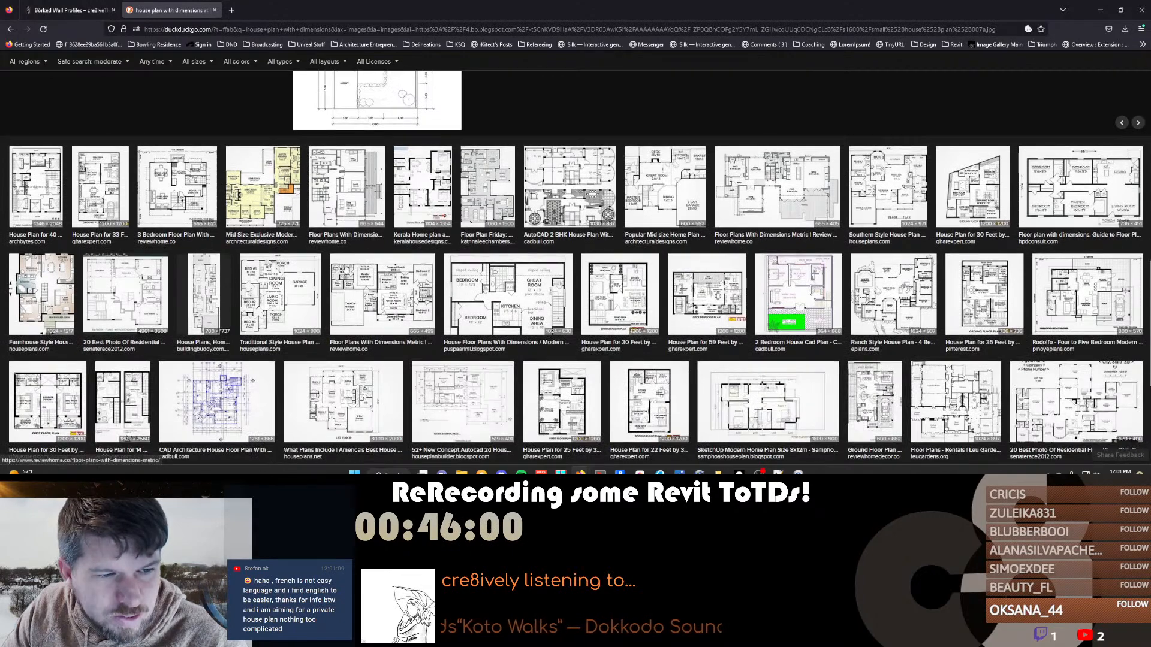
{"action": "left_click", "coordinate": [497, 187]}
{"action": "left_click", "coordinate": [676, 139]}
{"action": "left_click", "coordinate": [782, 138]}
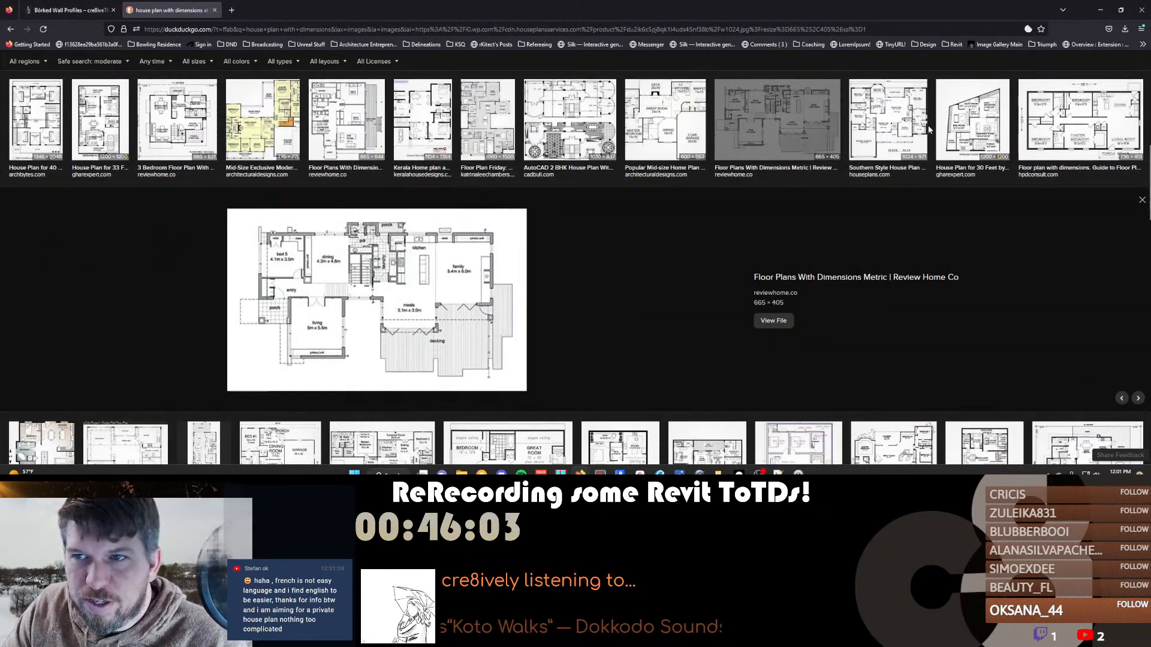
{"action": "left_click", "coordinate": [1067, 120]}
{"action": "left_click", "coordinate": [402, 272]}
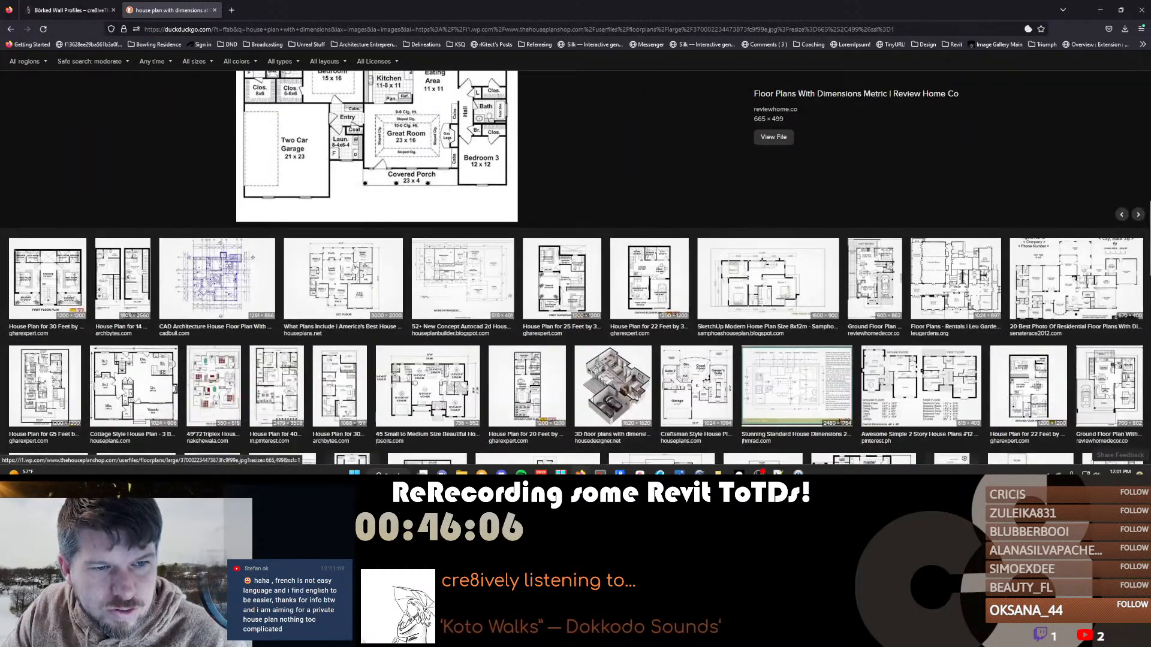
Preview the America's Best House Plans, 20 by 50 feet plot and 45 Small to Medium house plans, and close the results tab
{"action": "left_click", "coordinate": [358, 273]}
{"action": "scroll", "coordinate": [479, 313], "scroll_direction": "down", "scroll_amount": 2}
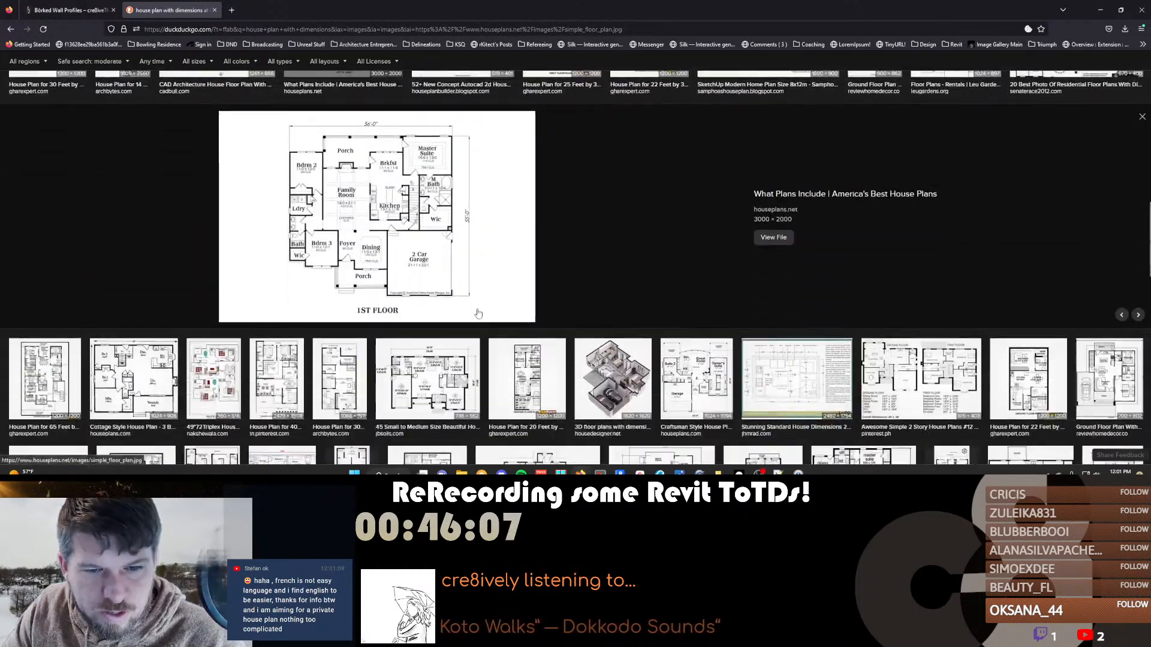
{"action": "left_click", "coordinate": [607, 334]}
{"action": "left_click", "coordinate": [515, 109]}
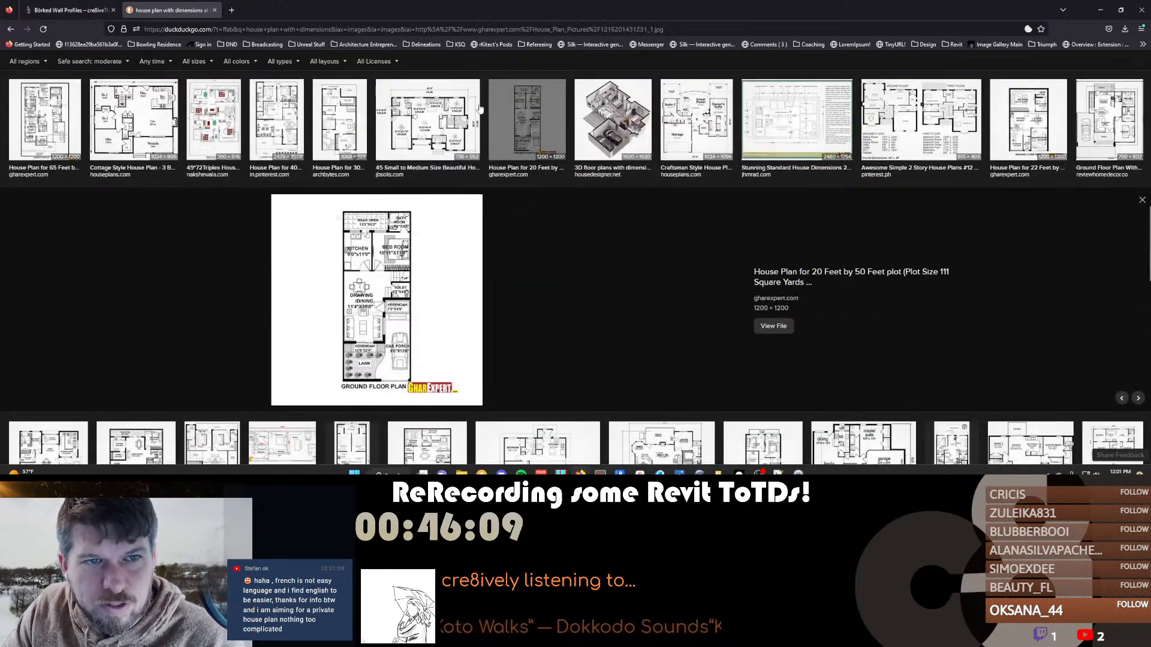
{"action": "left_click", "coordinate": [424, 117]}
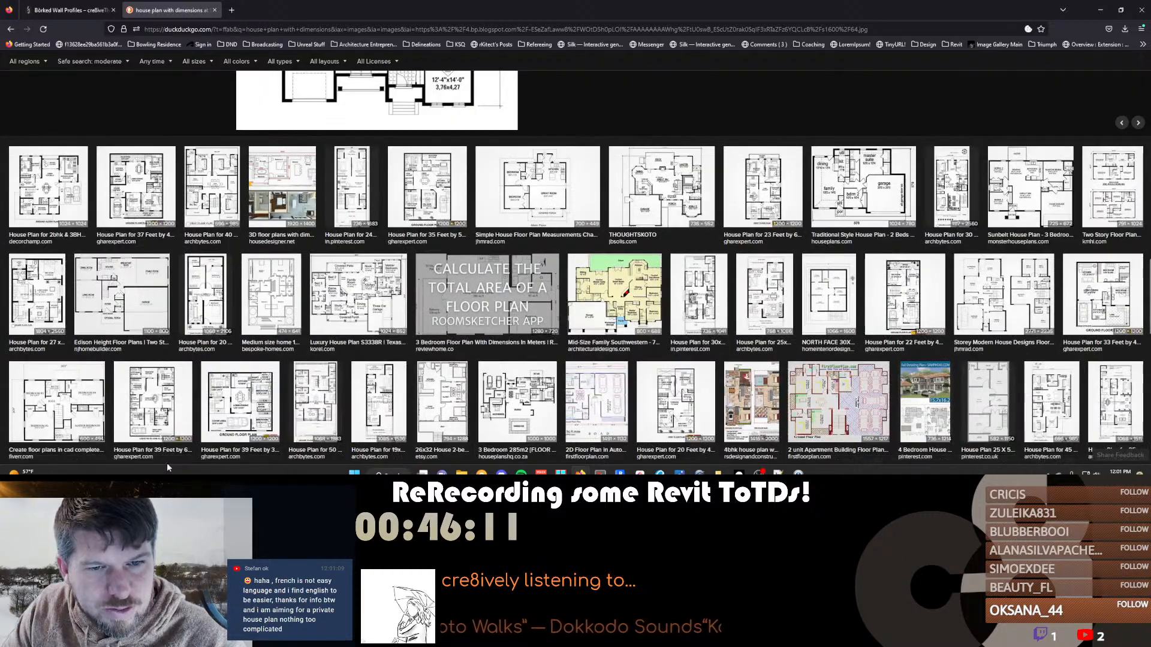
{"action": "scroll", "coordinate": [193, 108], "scroll_direction": "up", "scroll_amount": 15}
{"action": "middle_click", "coordinate": [186, 7]}
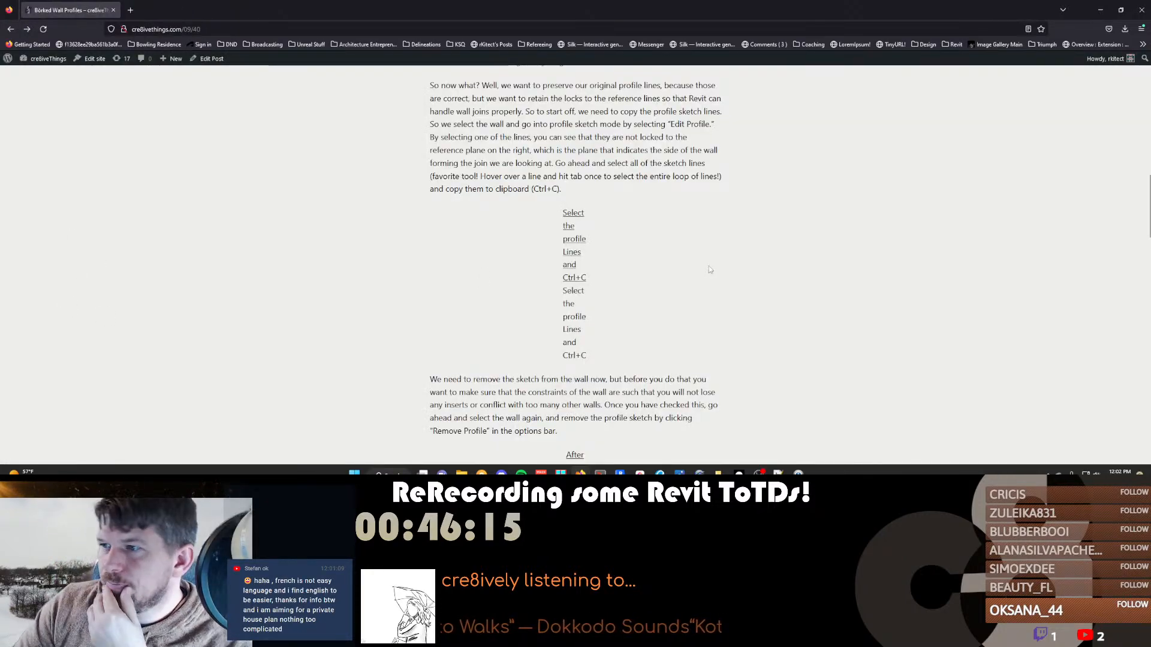
Read through the "Bòrked Wall Profiles" article down to the Spanish reader comment on missing images
{"action": "scroll", "coordinate": [683, 269], "scroll_direction": "down", "scroll_amount": 3}
{"action": "scroll", "coordinate": [598, 331], "scroll_direction": "down", "scroll_amount": 3}
{"action": "scroll", "coordinate": [596, 334], "scroll_direction": "up", "scroll_amount": 8}
{"action": "scroll", "coordinate": [544, 288], "scroll_direction": "down", "scroll_amount": 9}
{"action": "scroll", "coordinate": [544, 287], "scroll_direction": "down", "scroll_amount": 10}
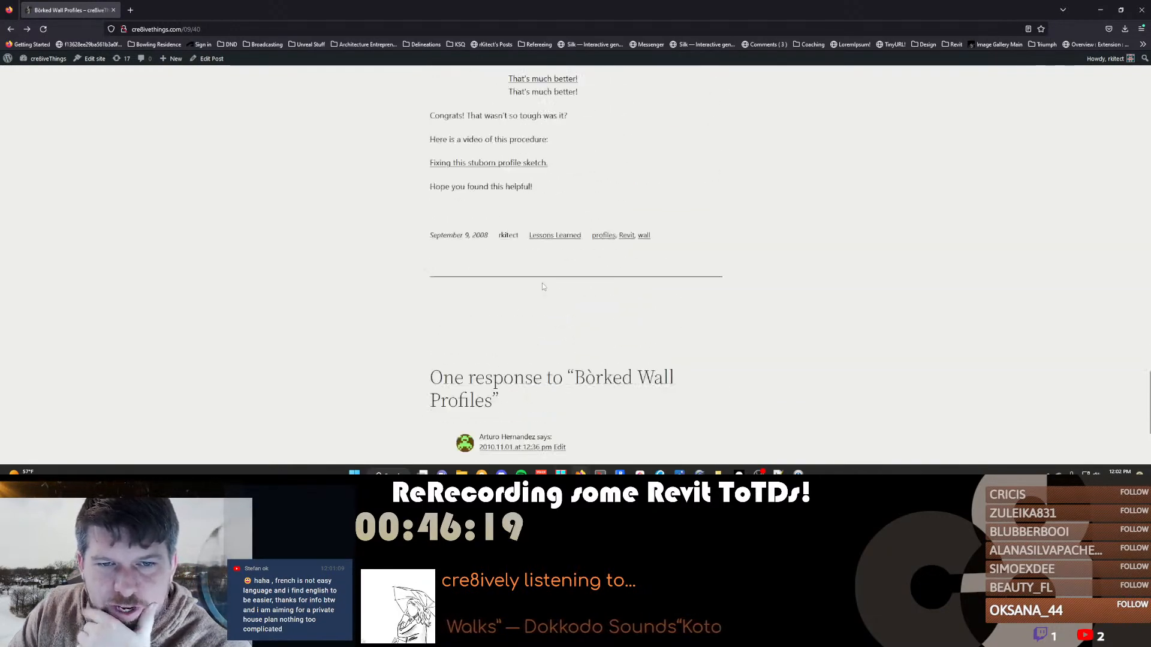
{"action": "scroll", "coordinate": [453, 375], "scroll_direction": "up", "scroll_amount": 1}
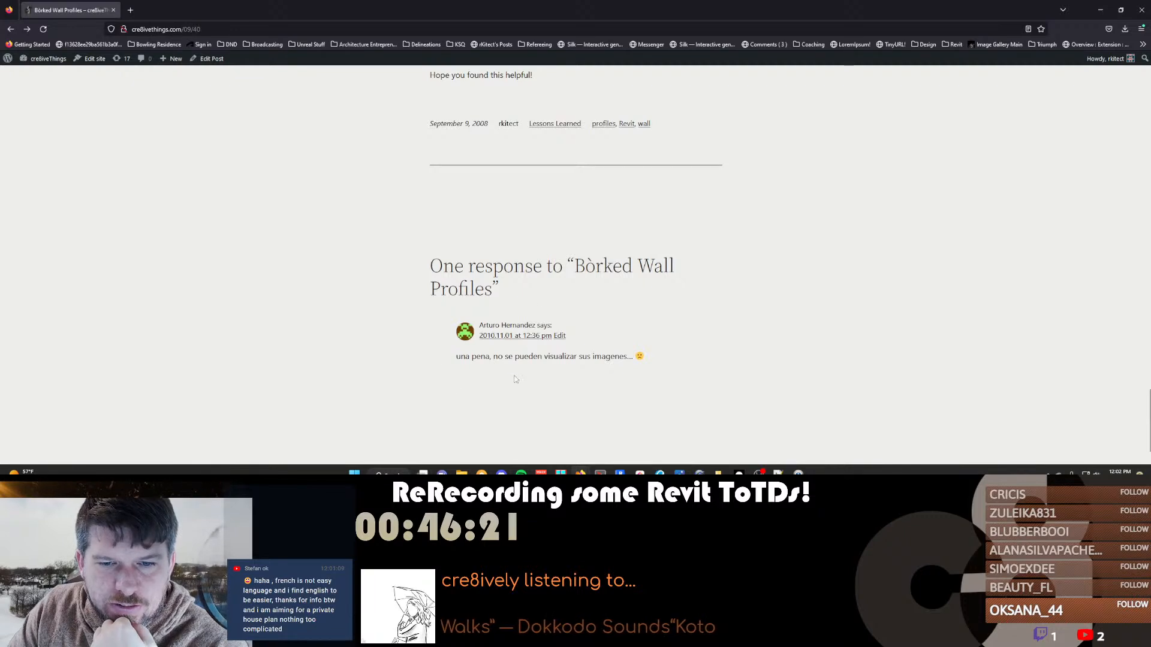
{"action": "left_click_drag", "start_coordinate": [468, 367], "coordinate": [628, 358]}
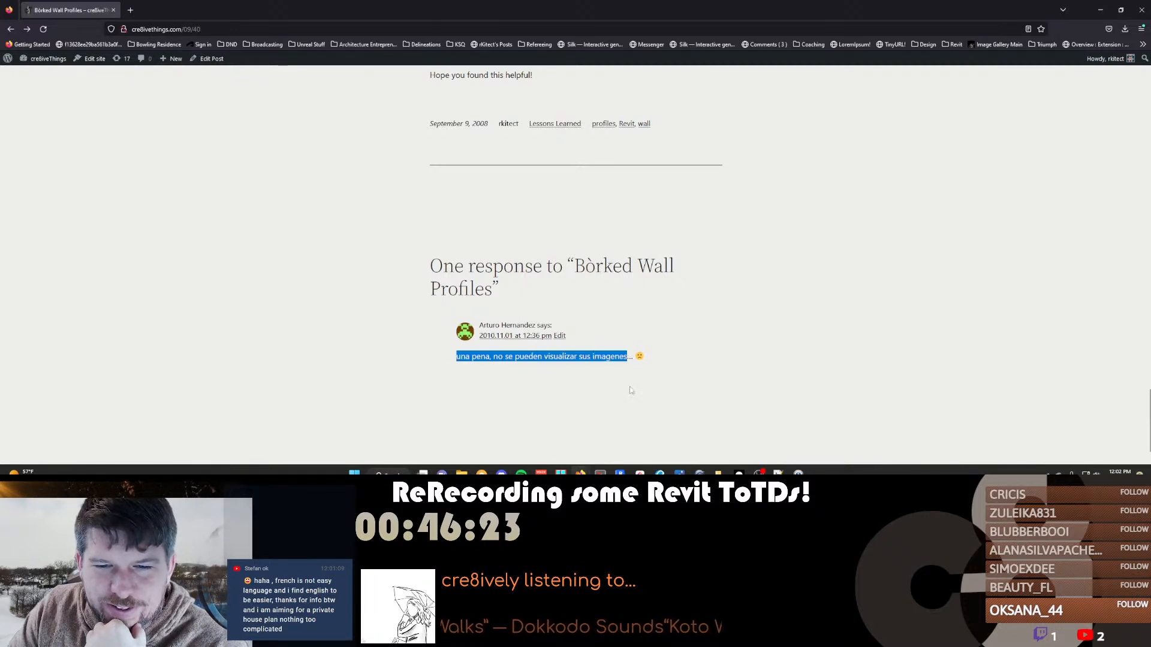
{"action": "left_click", "coordinate": [503, 427]}
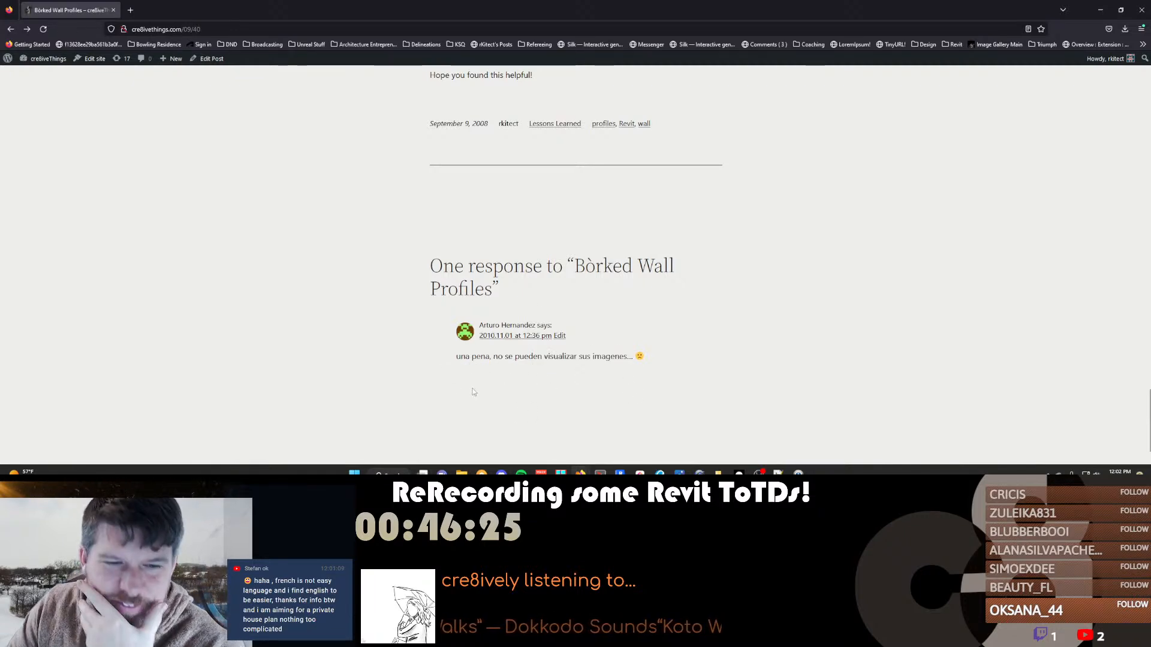
Review the article's procedure again, back up to the explanation of unlocked profile sketch lines and copying them
{"action": "scroll", "coordinate": [739, 364], "scroll_direction": "up", "scroll_amount": 6}
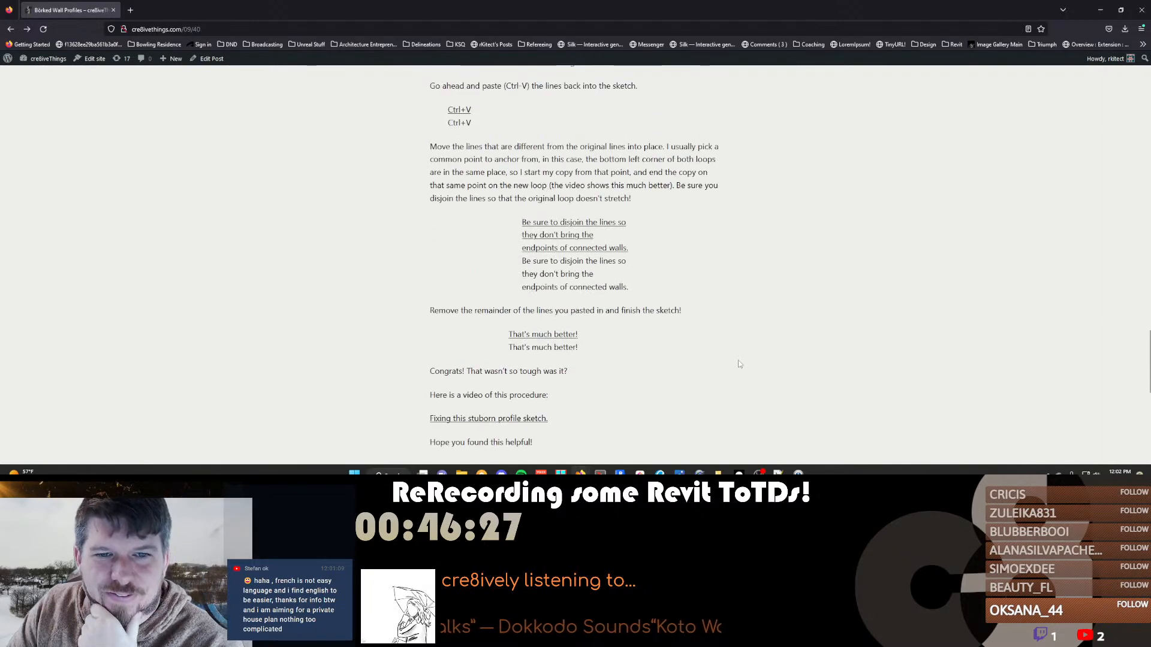
{"action": "scroll", "coordinate": [740, 364], "scroll_direction": "up", "scroll_amount": 15}
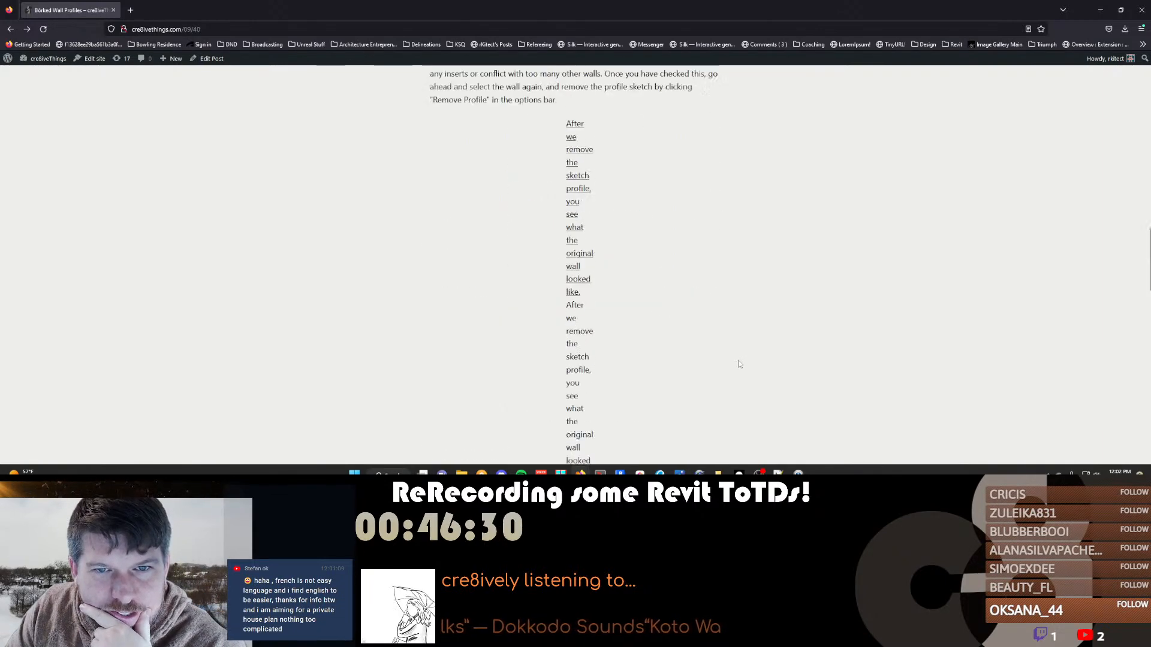
{"action": "scroll", "coordinate": [740, 364], "scroll_direction": "up", "scroll_amount": 6}
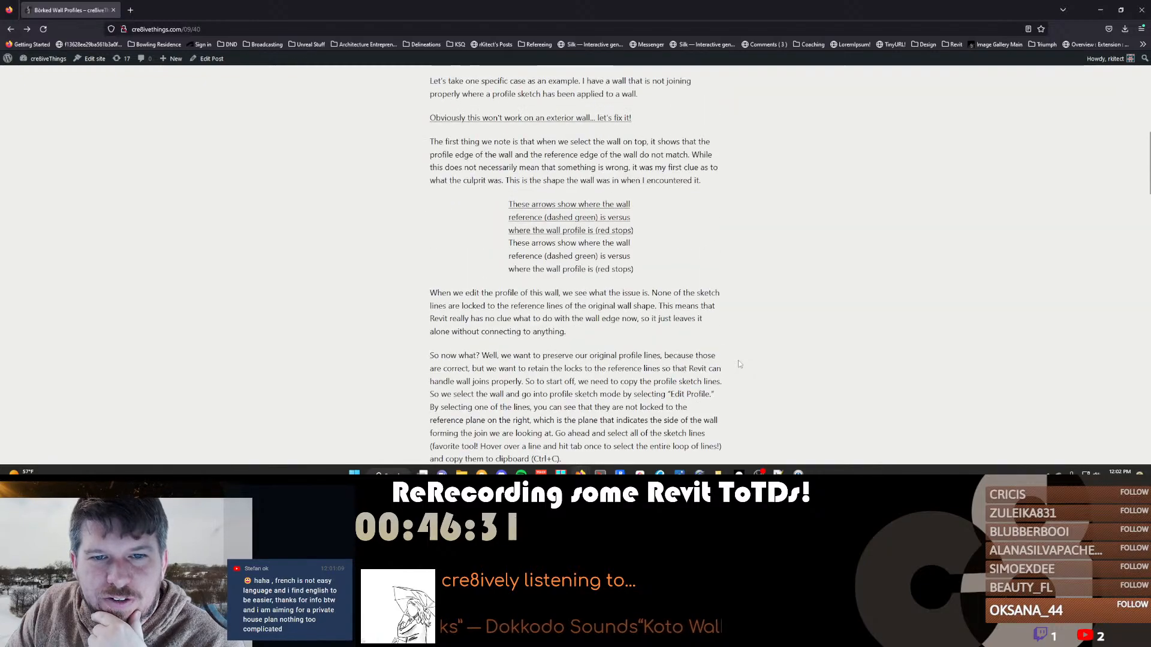
{"action": "scroll", "coordinate": [594, 308], "scroll_direction": "down", "scroll_amount": 1}
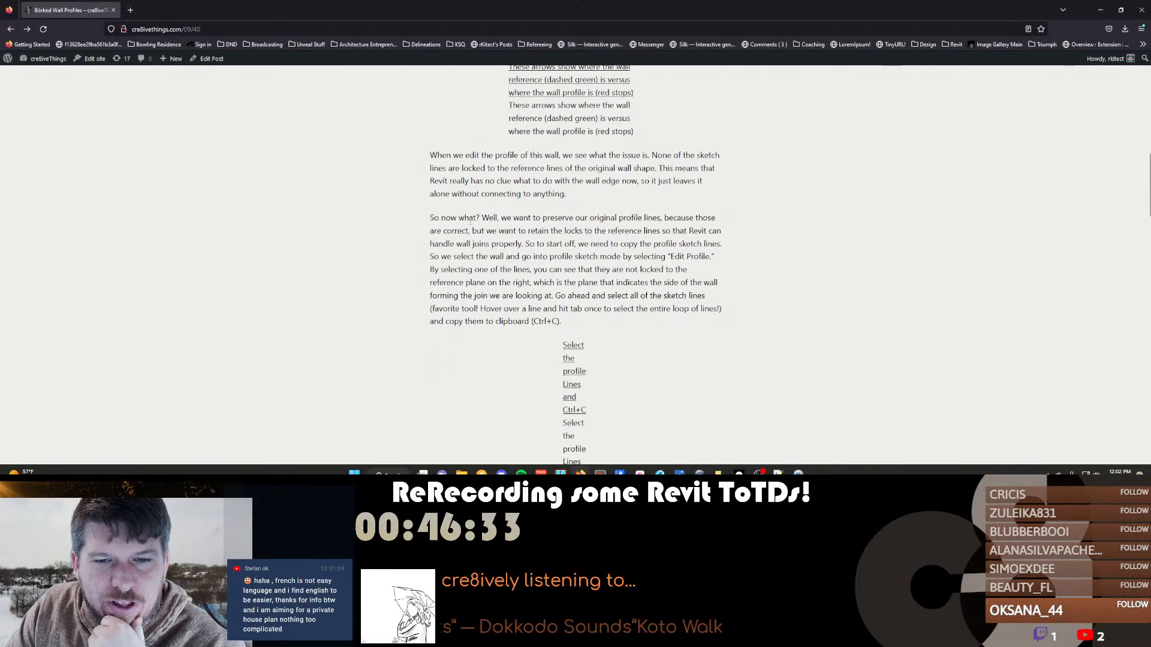
Switch to Revit, deselect the granite counter, dismiss the save reminder without saving and show the whole building from the front in 3D
{"action": "left_click", "coordinate": [1096, 9]}
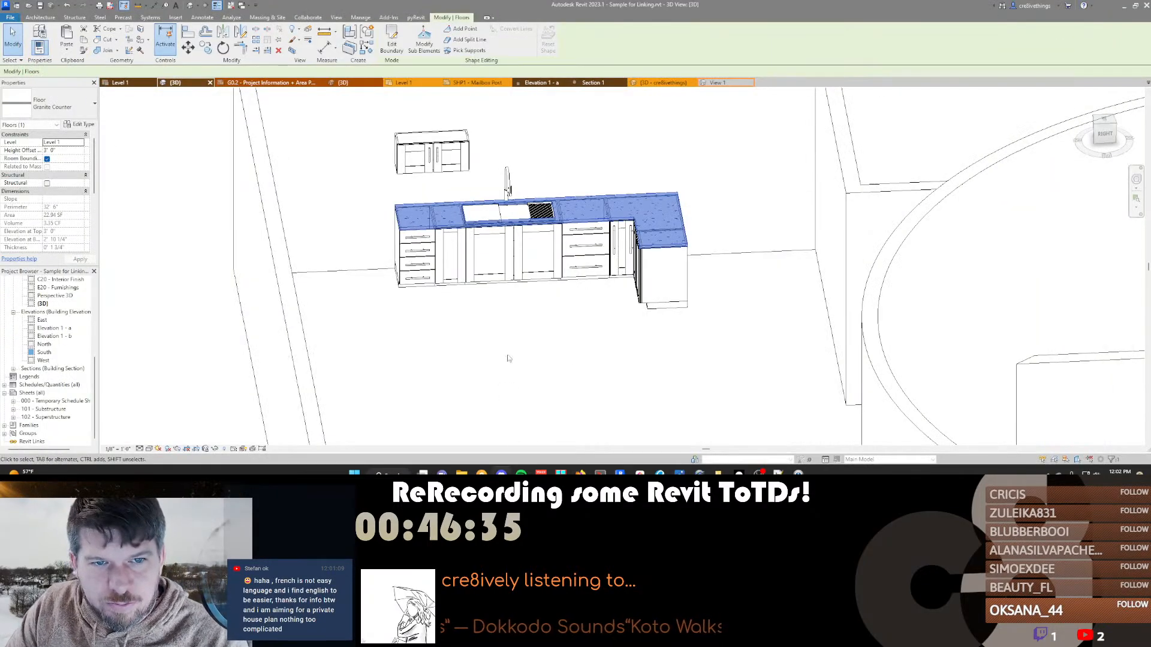
{"action": "scroll", "coordinate": [509, 358], "scroll_direction": "down", "scroll_amount": 12}
{"action": "left_click", "coordinate": [489, 366]}
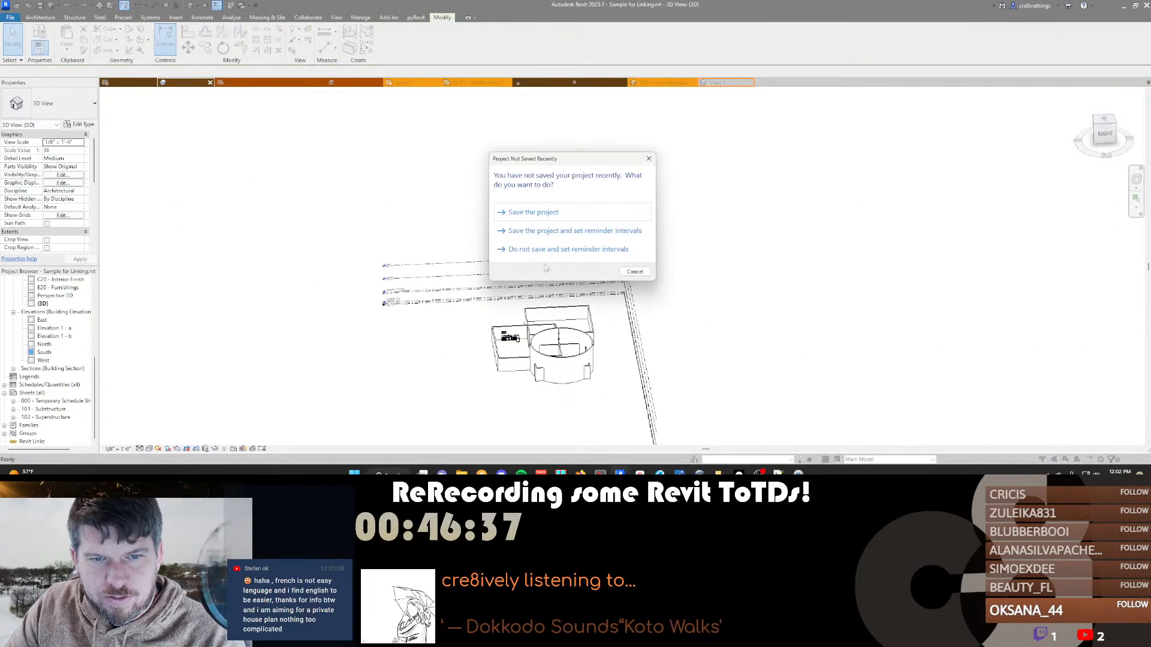
{"action": "left_click", "coordinate": [628, 272]}
{"action": "middle_click_drag", "start_coordinate": [476, 365], "coordinate": [620, 337], "text": "shift"}
{"action": "scroll", "coordinate": [518, 347], "scroll_direction": "up", "scroll_amount": 6}
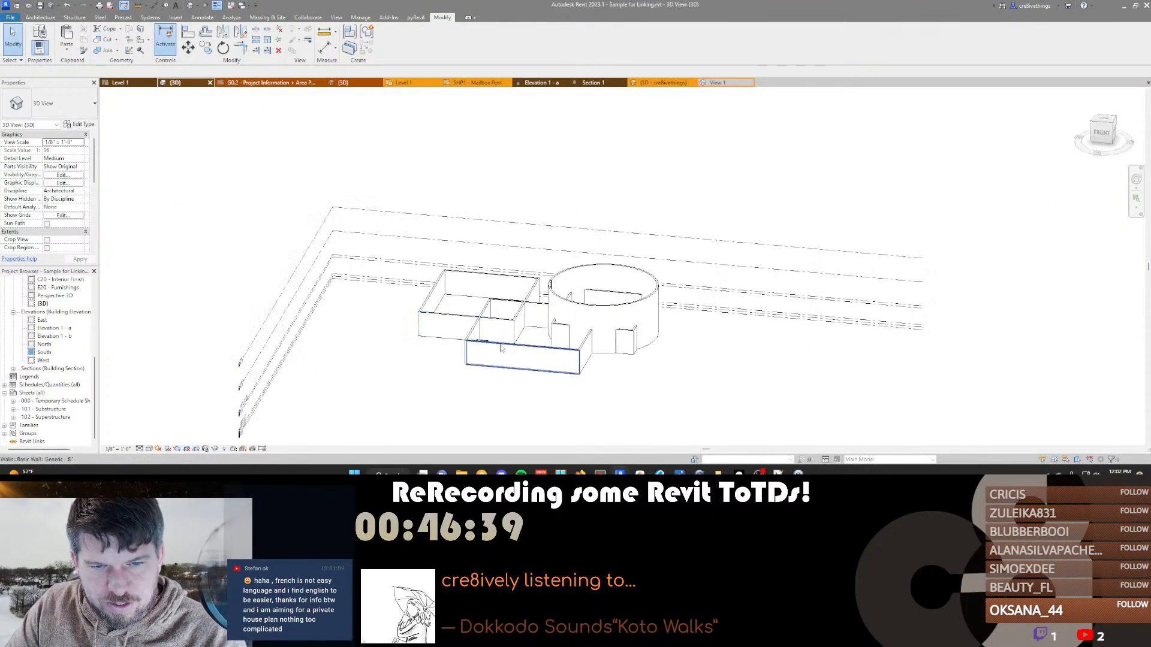
Open the profile sketch of the front Generic - 8" wall beside the kitchen cabinets for editing
{"action": "left_click", "coordinate": [537, 368]}
{"action": "scroll", "coordinate": [547, 389], "scroll_direction": "down", "scroll_amount": 3}
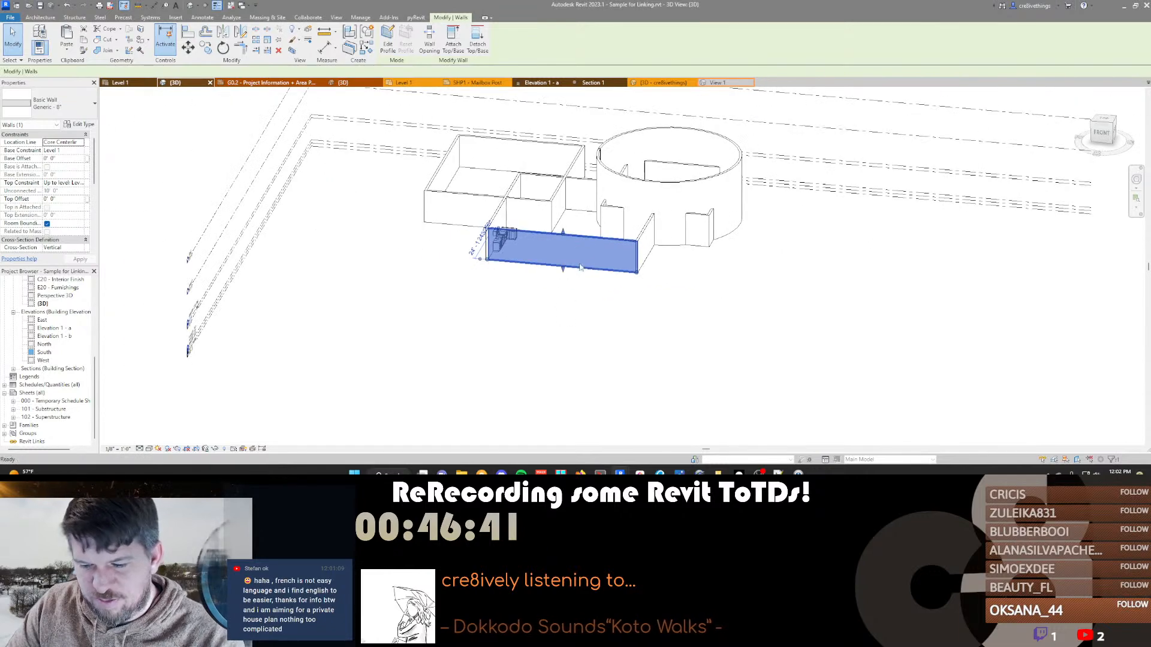
{"action": "key", "text": "m"}
{"action": "key", "text": "v"}
{"action": "left_click", "coordinate": [569, 298]}
{"action": "key", "text": "Escape"}
{"action": "scroll", "coordinate": [591, 254], "scroll_direction": "up", "scroll_amount": 5}
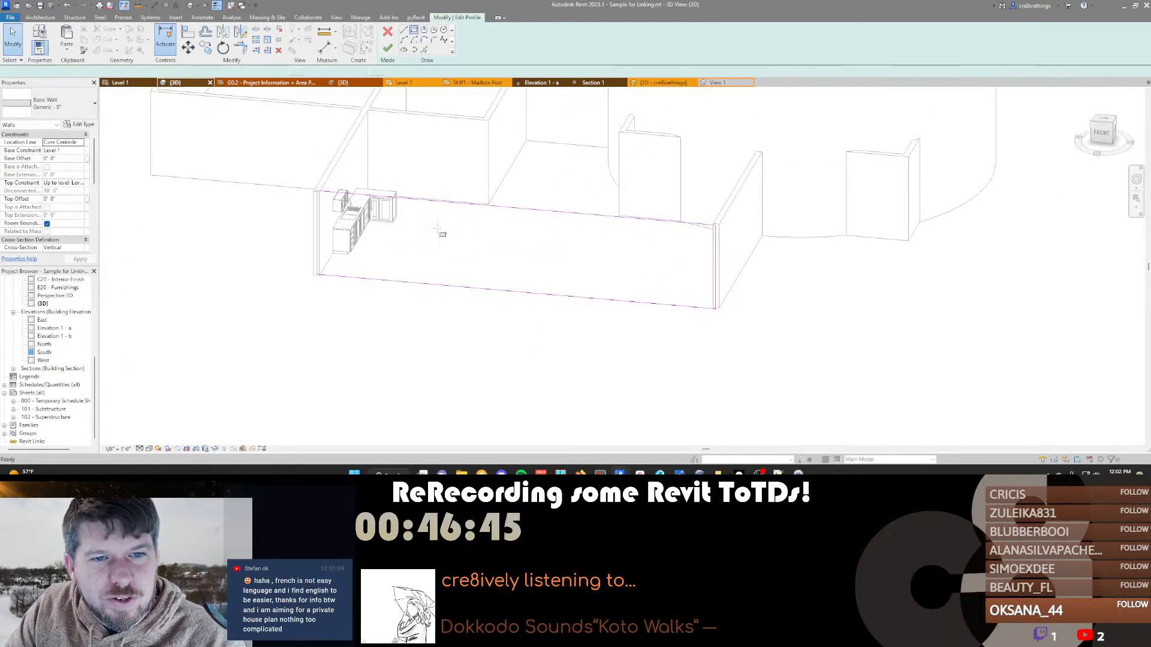
{"action": "left_click", "coordinate": [453, 215]}
{"action": "key", "text": "Escape"}
{"action": "key", "text": "Escape"}
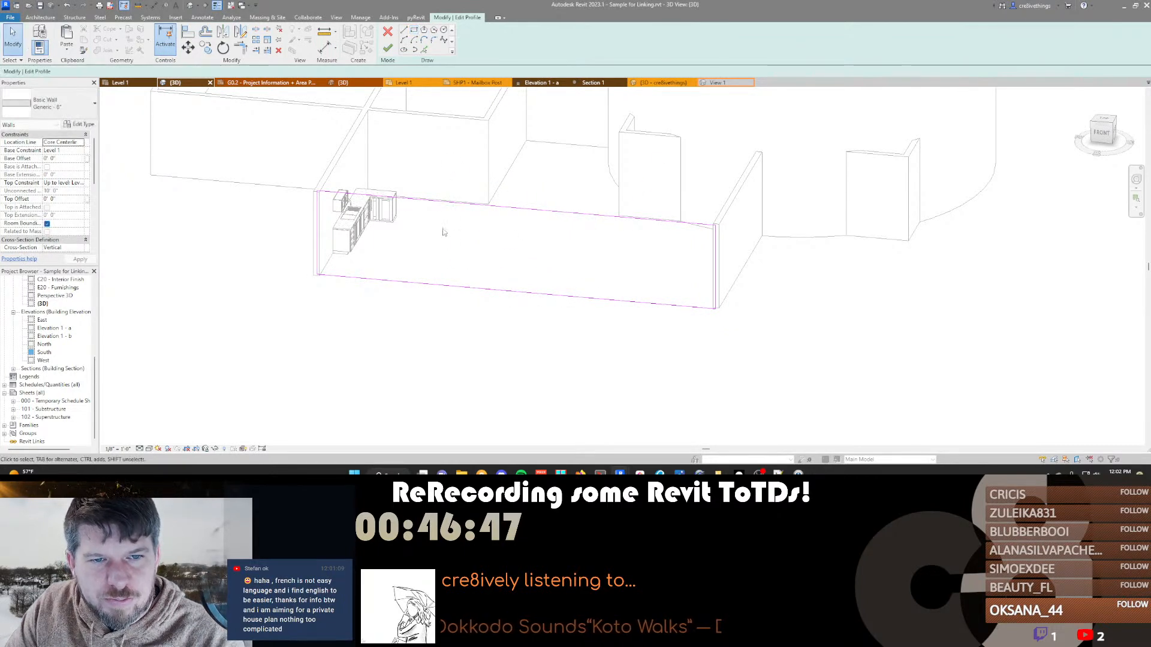
Replace the front wall's outer profile loop with a smaller rectangle inside the original outline and finish the sketch
{"action": "left_click", "coordinate": [450, 216]}
{"action": "left_click", "coordinate": [604, 284]}
{"action": "key", "text": "Escape"}
{"action": "key", "text": "Escape"}
{"action": "key", "text": "Tab"}
{"action": "left_click", "coordinate": [628, 220]}
{"action": "key", "text": "Delete"}
{"action": "middle_click_drag", "start_coordinate": [628, 220], "coordinate": [627, 219]}
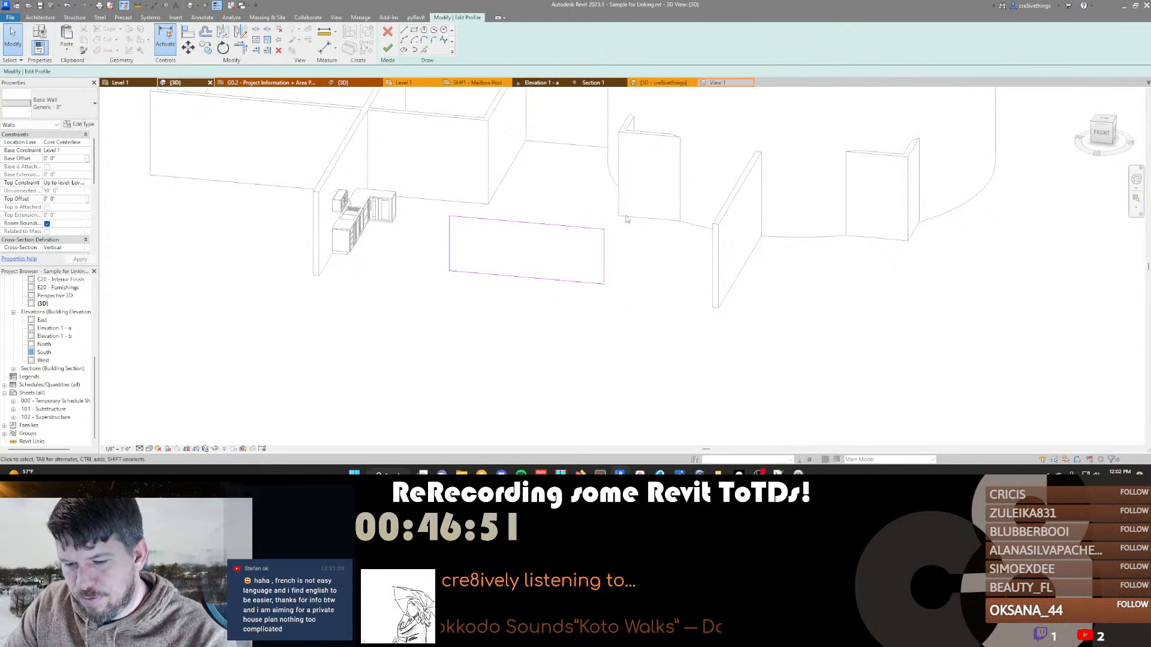
{"action": "key", "text": "f"}
{"action": "key", "text": "f"}
{"action": "left_click", "coordinate": [549, 378]}
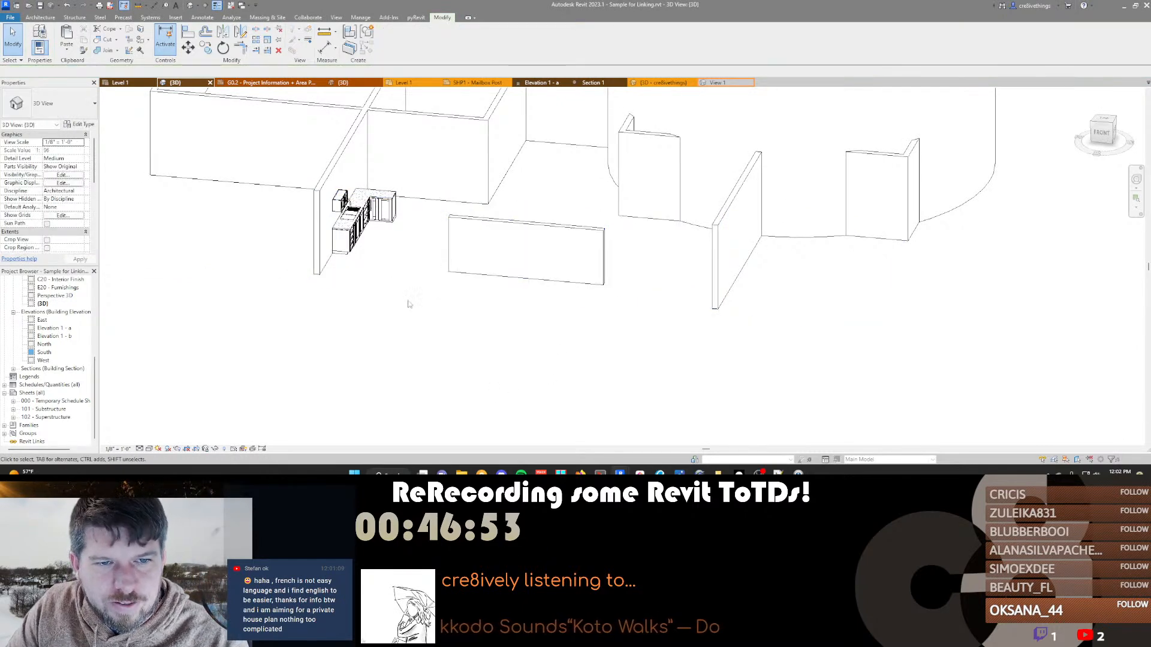
Stretch the wall's reference end outward past the kitchen-side wall and raise its top offset to about 5' 11"
{"action": "left_click", "coordinate": [313, 283]}
{"action": "left_click_drag", "start_coordinate": [318, 278], "coordinate": [292, 277]}
{"action": "left_click_drag", "start_coordinate": [504, 208], "coordinate": [507, 160]}
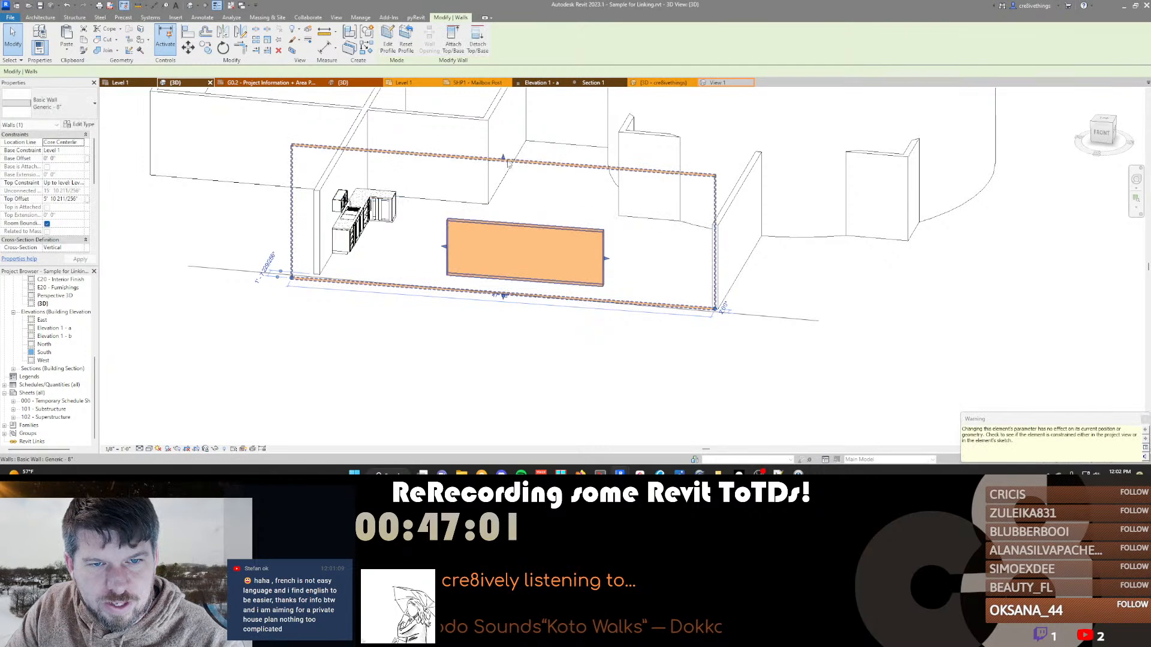
Lower the front wall's base offset to about -6' 6" and deselect the wall
{"action": "key", "text": "Escape"}
{"action": "left_click", "coordinate": [511, 270]}
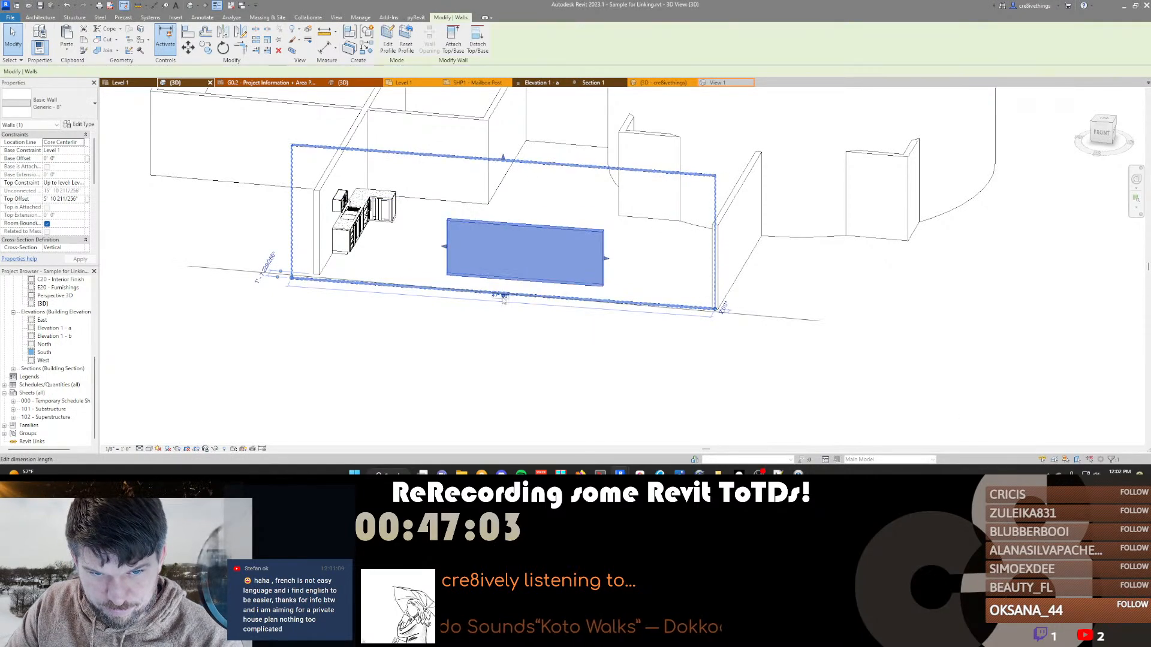
{"action": "left_click_drag", "start_coordinate": [504, 297], "coordinate": [504, 351]}
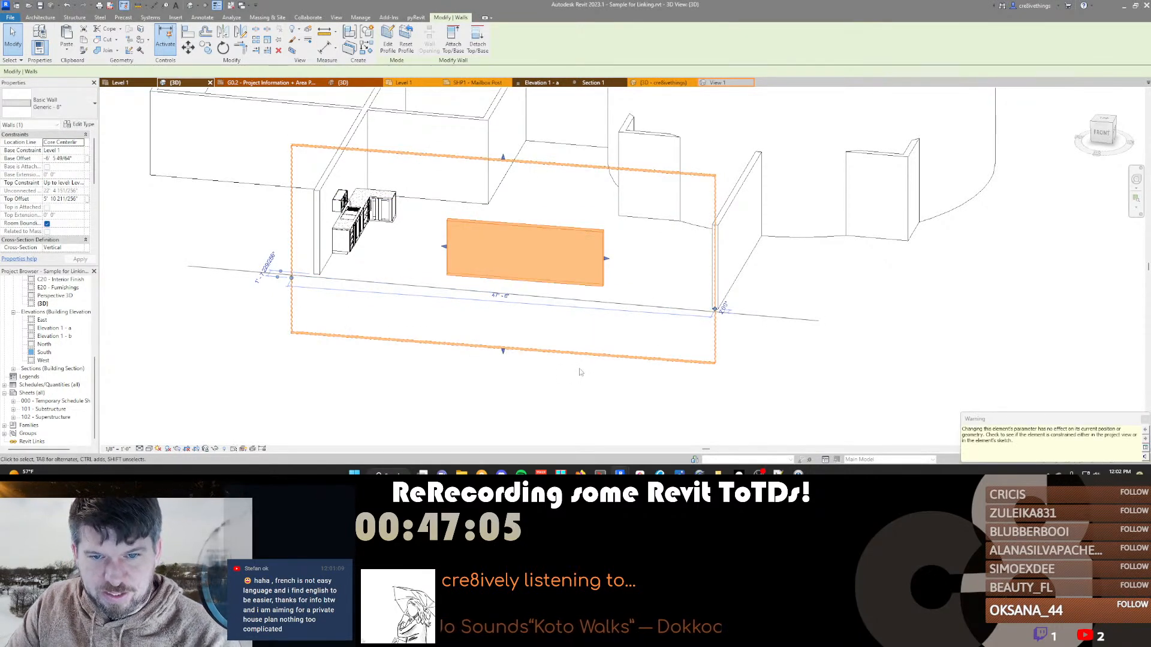
{"action": "key", "text": "Escape"}
{"action": "left_click", "coordinate": [551, 257]}
{"action": "key", "text": "Escape"}
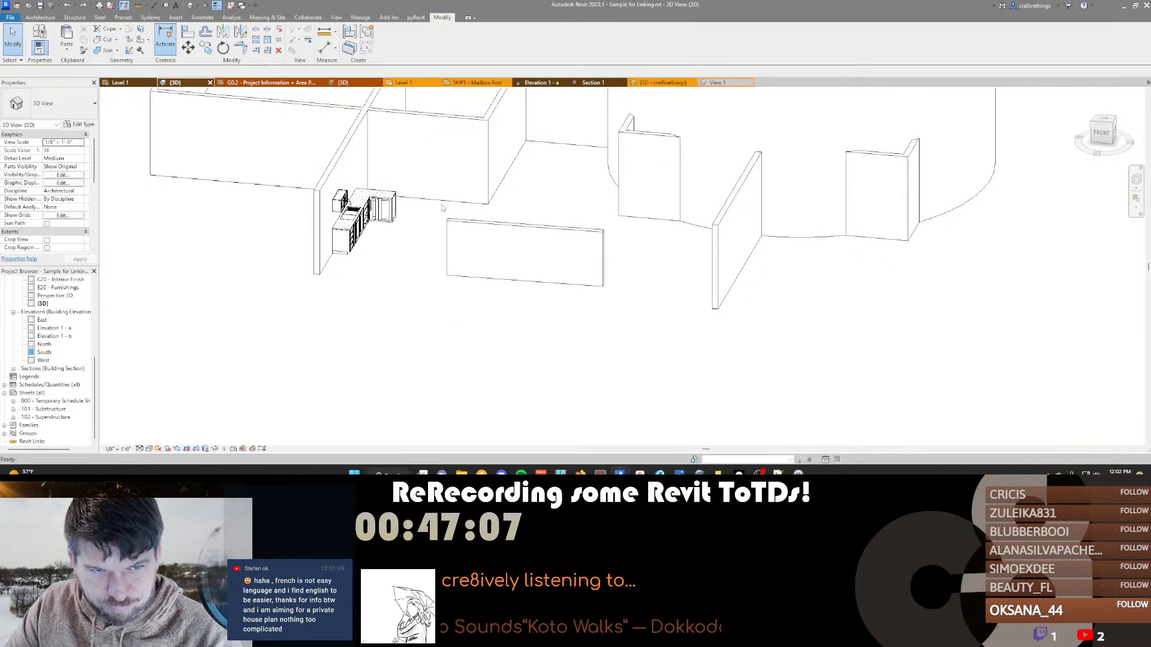
Undo the front wall's stretching and profile changes, and leave its reopened profile sketch by discarding the edits
{"action": "key", "text": "ctrl+z"}
{"action": "key", "text": "ctrl+z"}
{"action": "key", "text": "ctrl+z"}
{"action": "key", "text": "ctrl+z"}
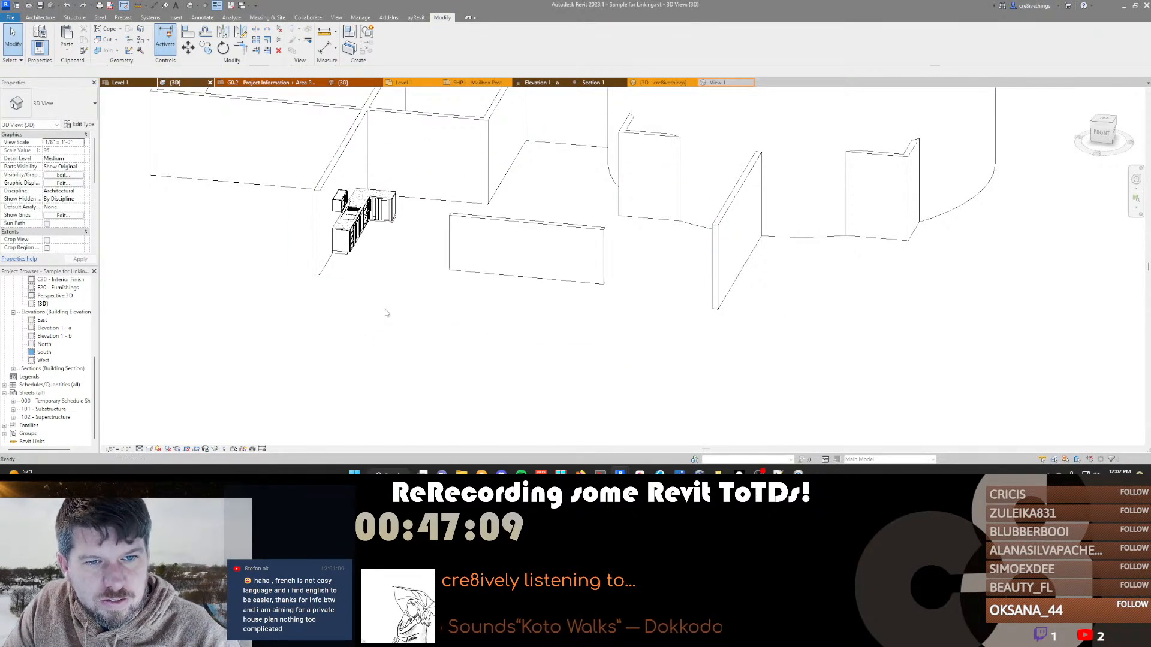
{"action": "key", "text": "ctrl+z"}
{"action": "key", "text": "ctrl+z"}
{"action": "key", "text": "ctrl+z"}
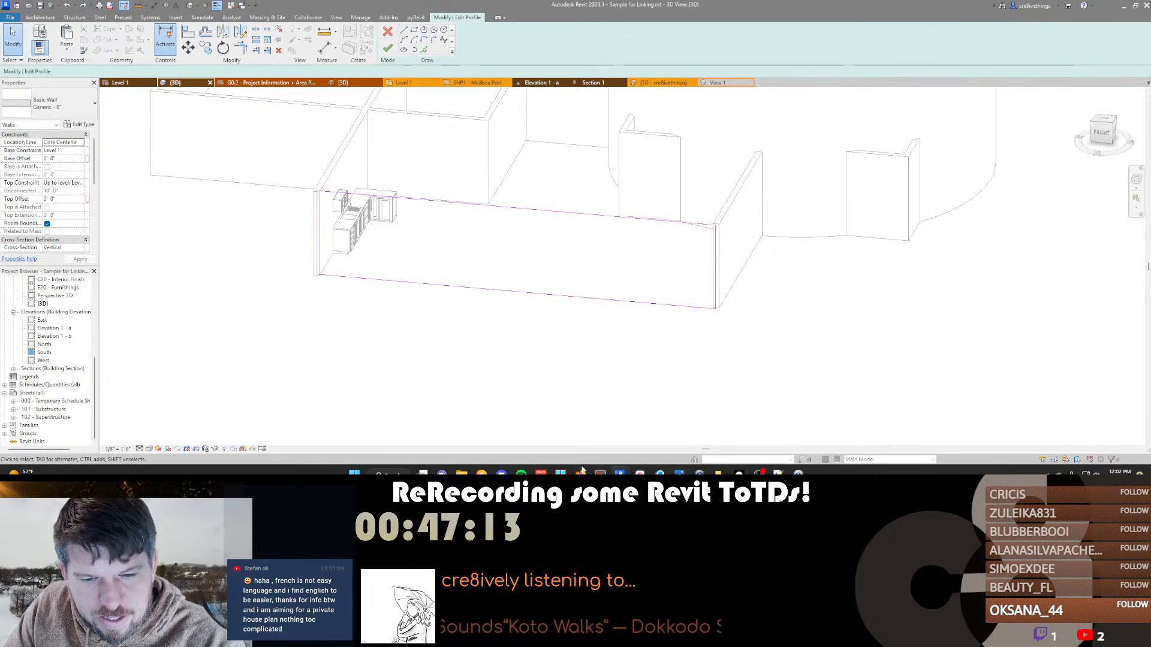
{"action": "left_click", "coordinate": [388, 33]}
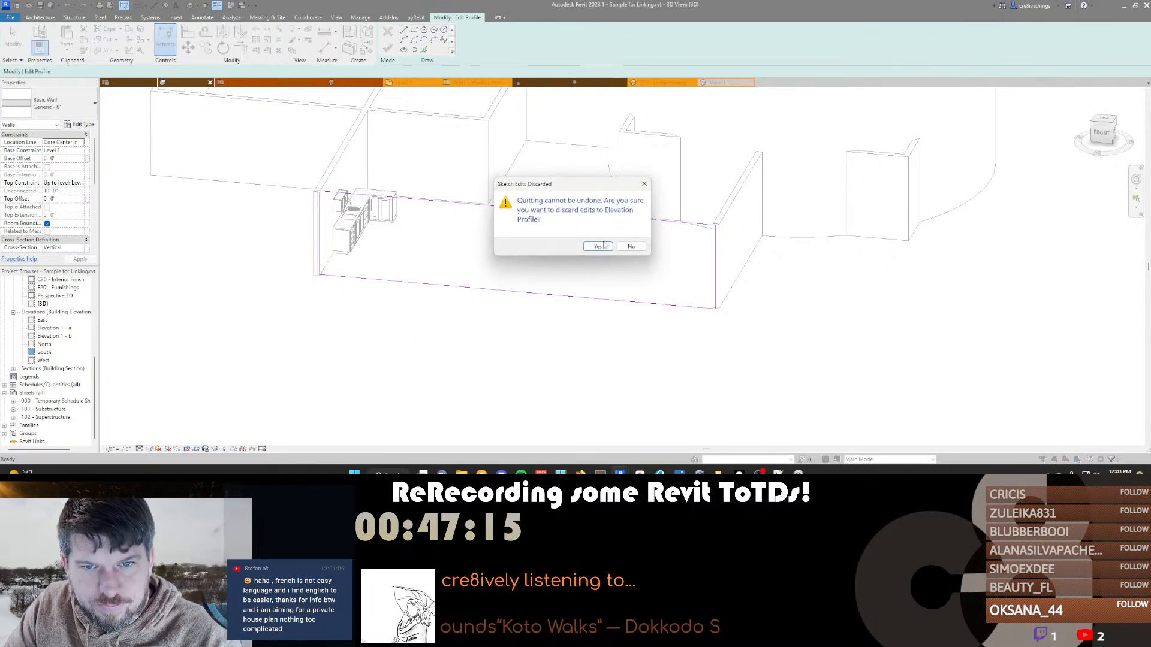
{"action": "left_click", "coordinate": [632, 246]}
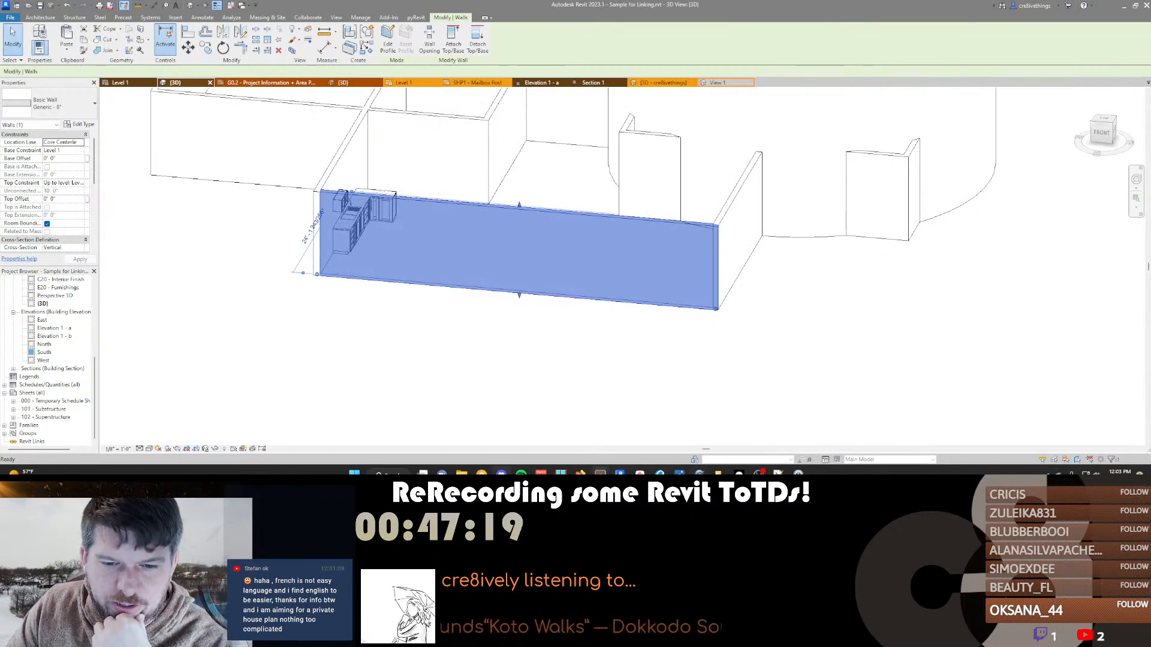
Switch to the browser to recheck the "Bòrked Wall Profiles" article's explanation of unlocked sketch lines, and return to Revit
{"action": "mouse_move", "coordinate": [759, 473]}
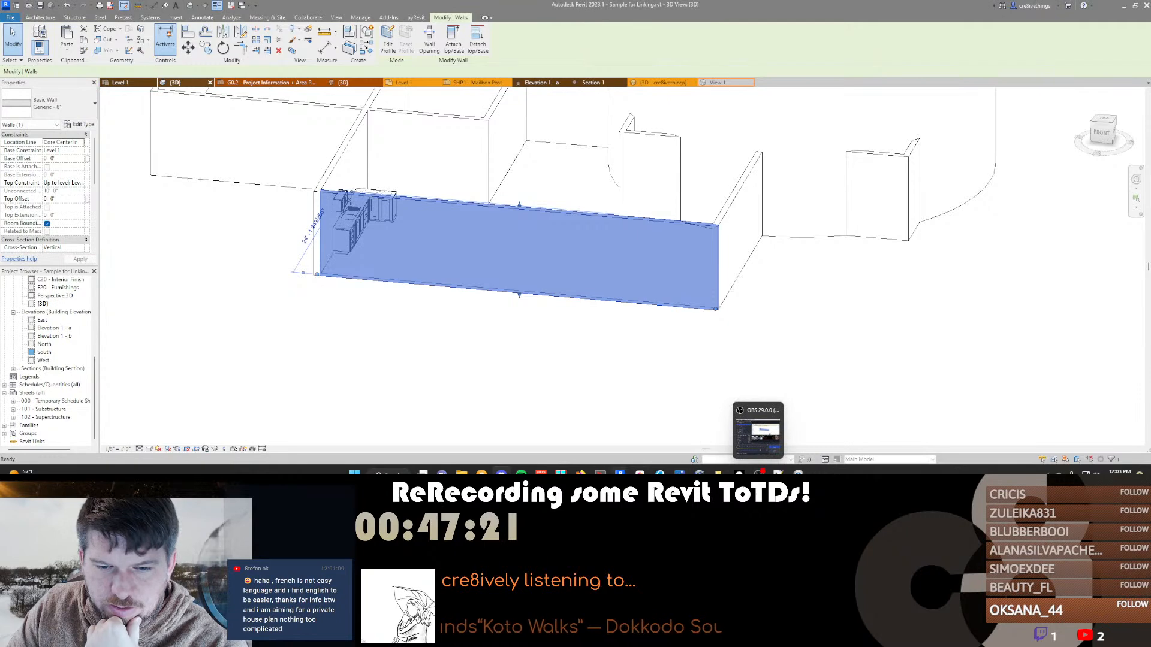
{"action": "mouse_move", "coordinate": [580, 473]}
{"action": "left_click", "coordinate": [724, 433]}
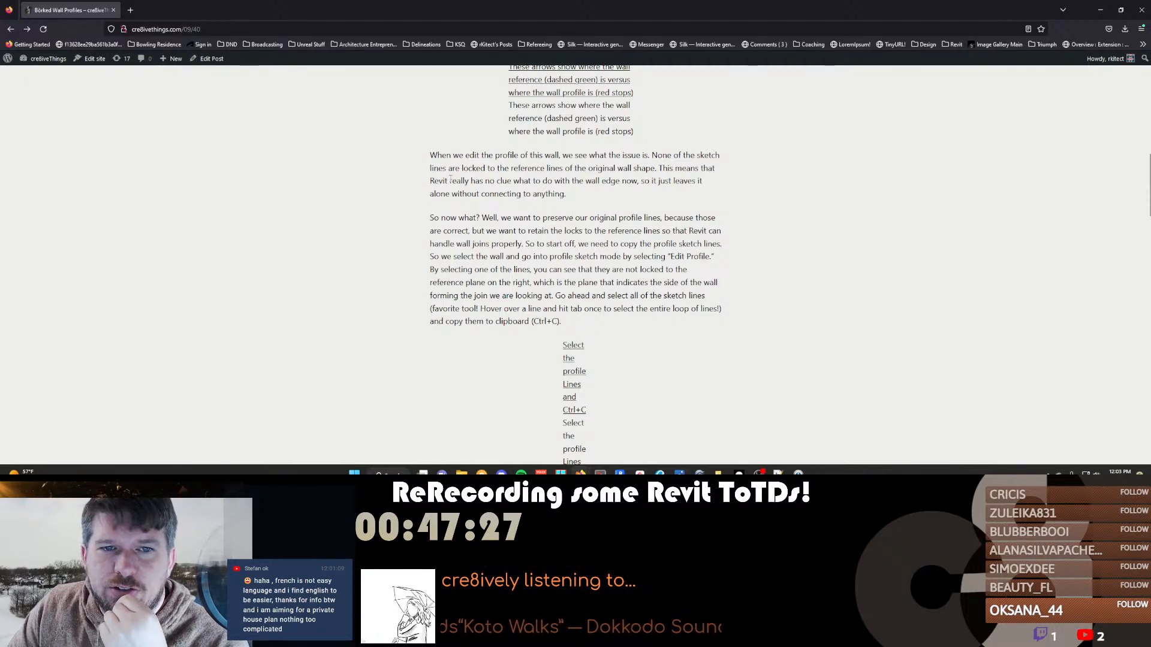
{"action": "left_click", "coordinate": [620, 473]}
{"action": "left_click", "coordinate": [620, 434]}
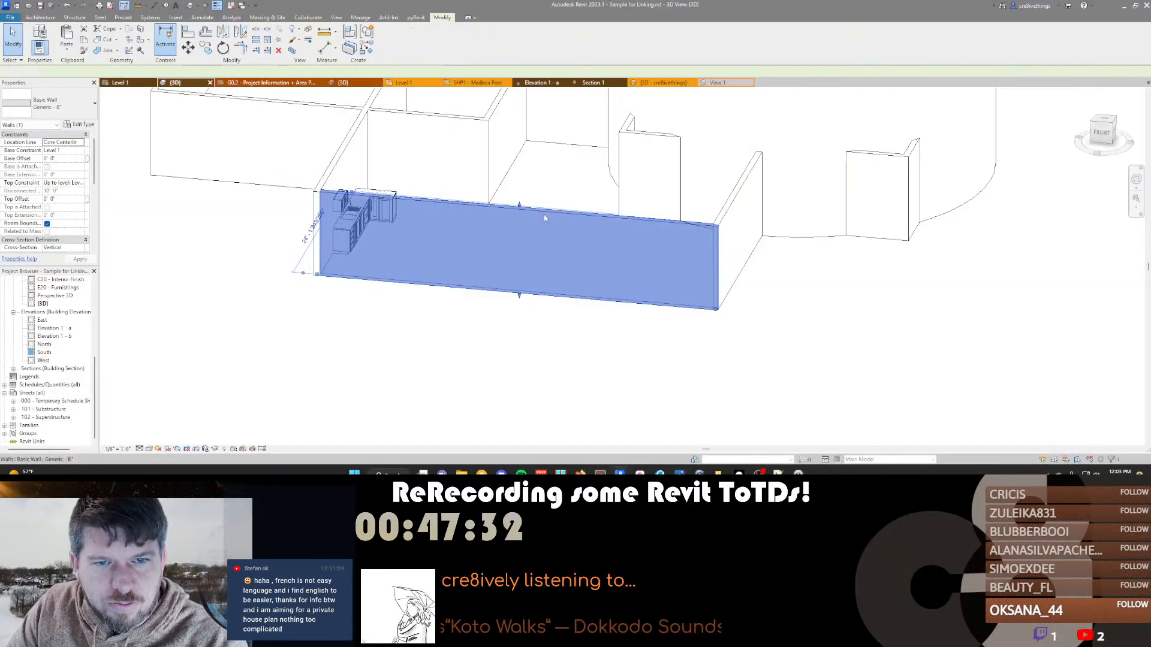
Edit the front wall's profile and move the vertical end line farthest from the kitchen outward, removing its violated constraints
{"action": "left_click", "coordinate": [474, 273]}
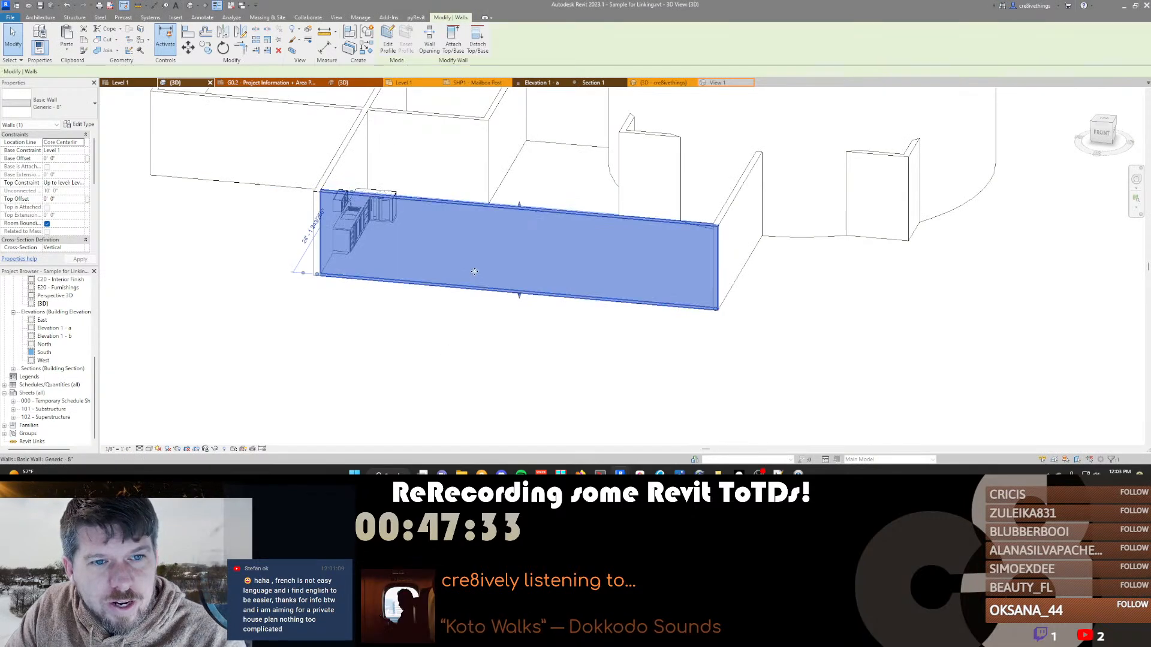
{"action": "left_click", "coordinate": [390, 46]}
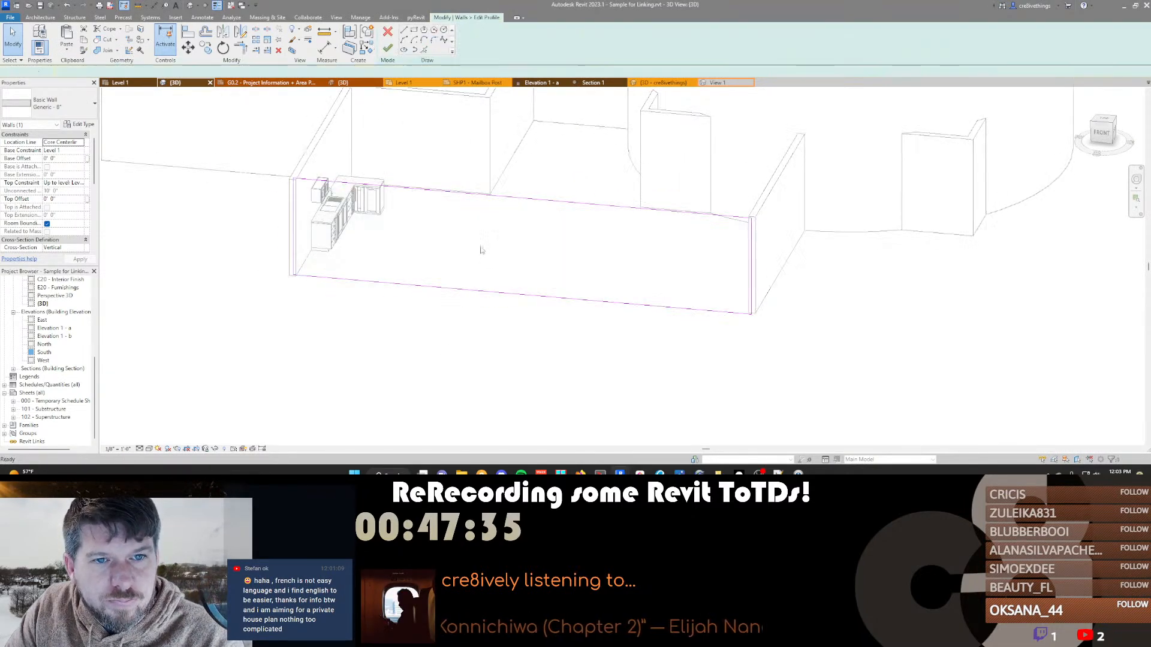
{"action": "left_click", "coordinate": [753, 236]}
{"action": "left_click_drag", "start_coordinate": [763, 237], "coordinate": [783, 237]}
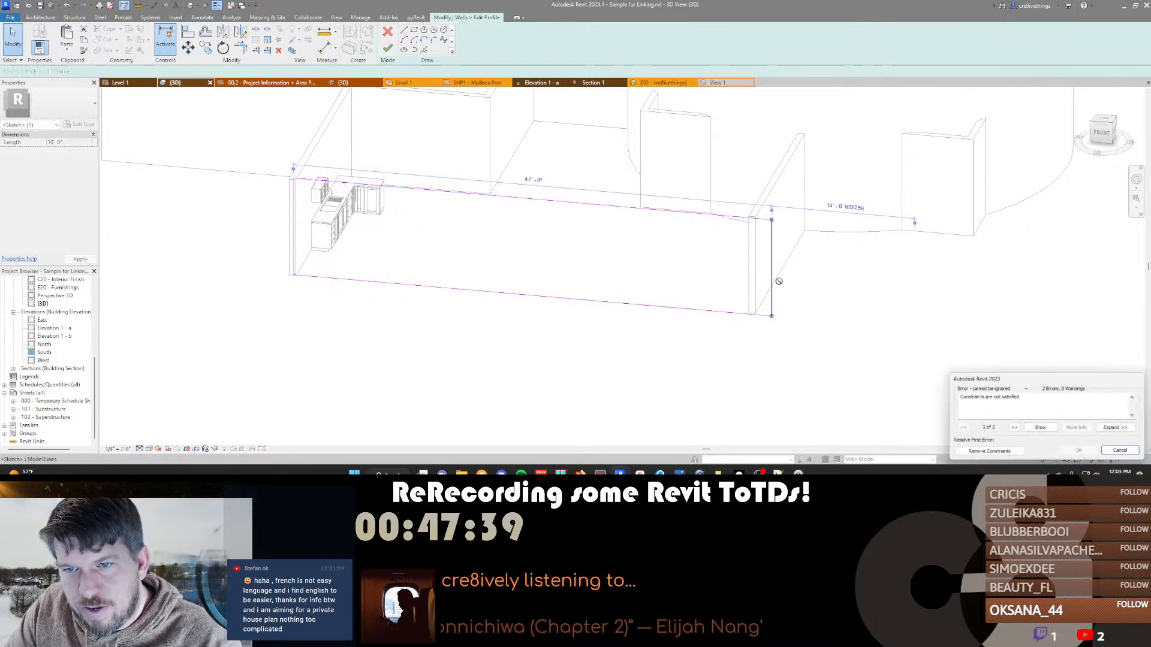
{"action": "left_click", "coordinate": [989, 454]}
{"action": "left_click", "coordinate": [816, 250]}
Try to raise the profile's top sketch line to 14' - 0" above the bottom line
{"action": "left_click", "coordinate": [723, 216]}
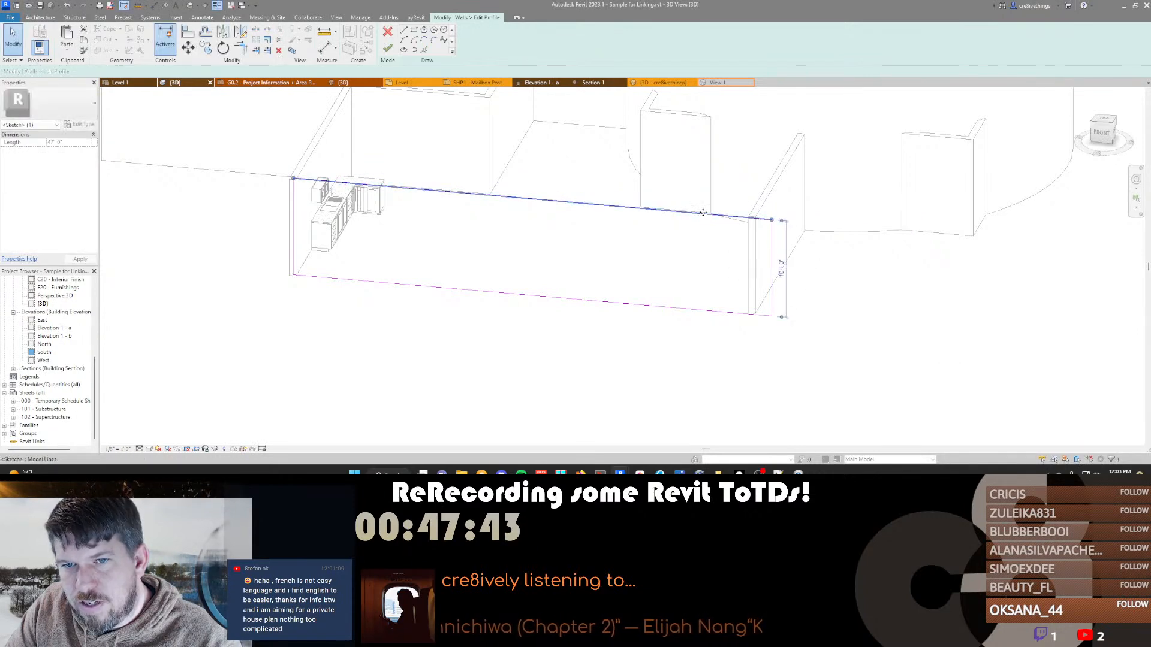
{"action": "left_click_drag", "start_coordinate": [713, 216], "coordinate": [697, 171]}
{"action": "left_click", "coordinate": [1124, 452]}
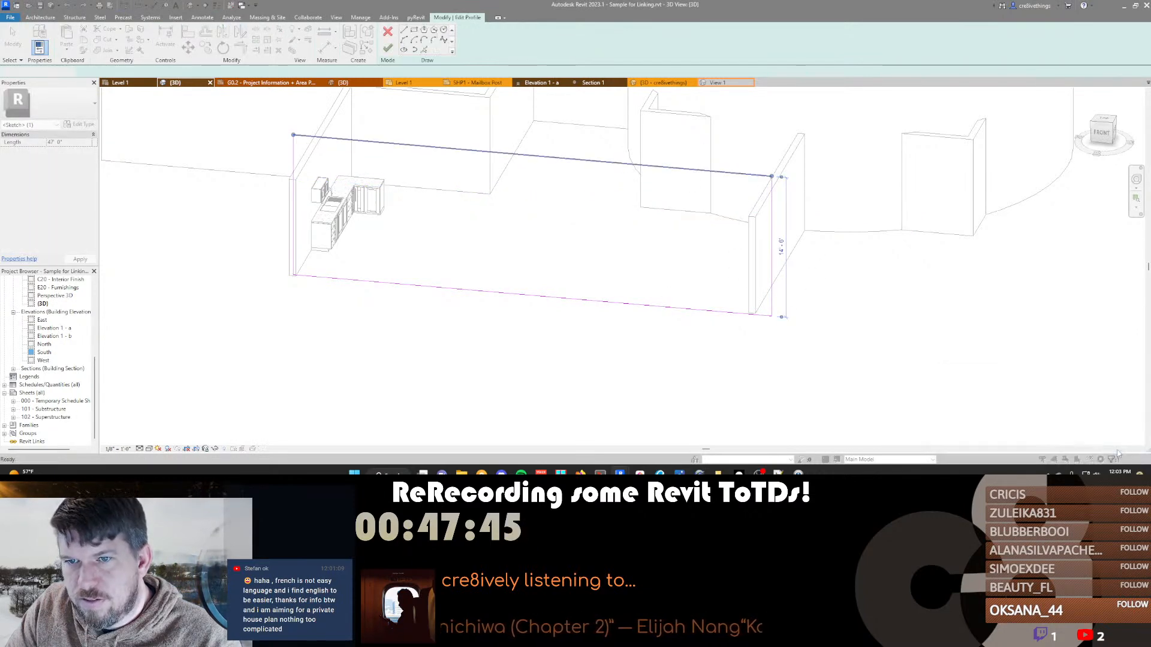
Finish the front wall's profile sketch and pull the wall's outer end back to meet the perpendicular side wall
{"action": "left_click", "coordinate": [388, 48]}
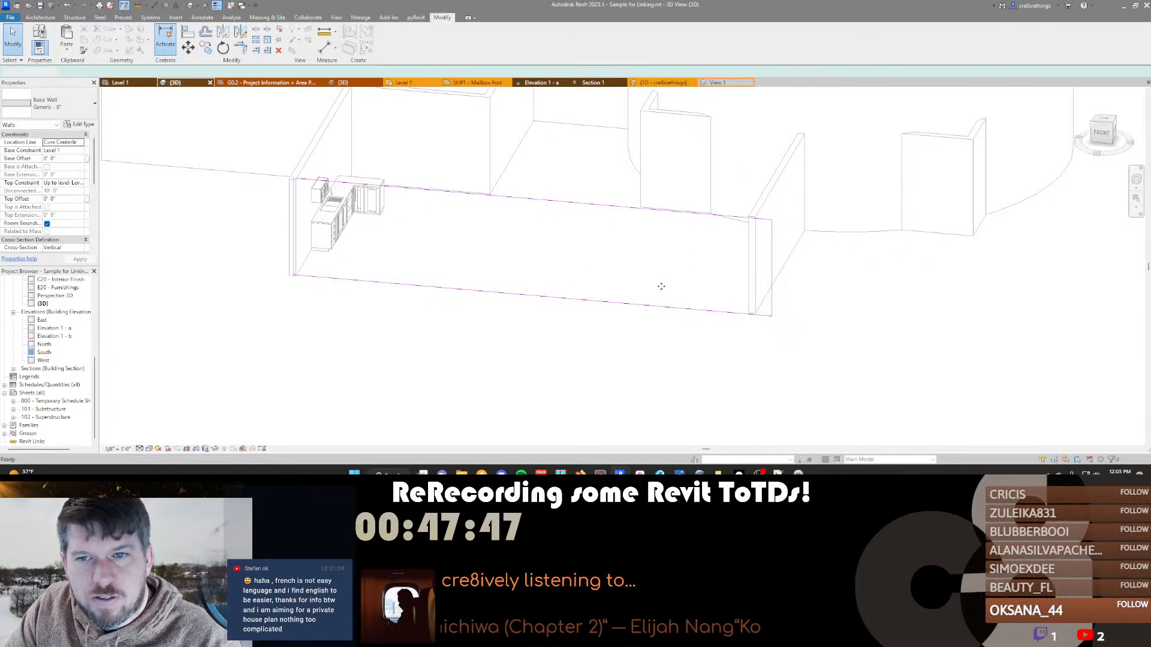
{"action": "left_click", "coordinate": [366, 33]}
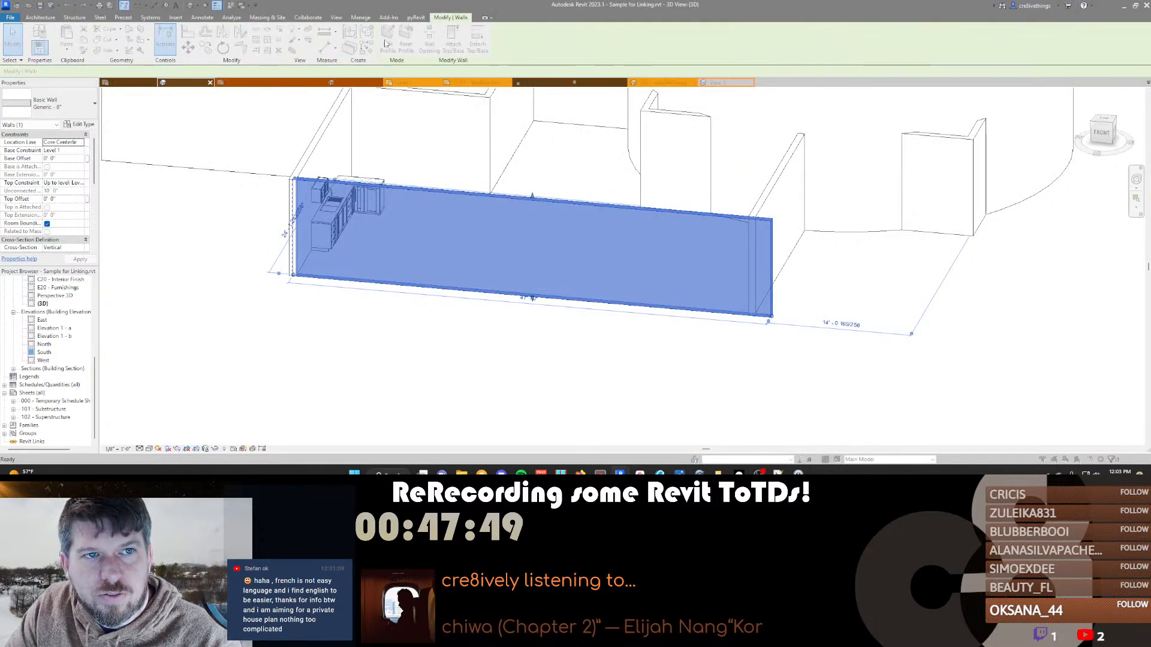
{"action": "left_click", "coordinate": [580, 259]}
{"action": "double_click", "coordinate": [763, 298]}
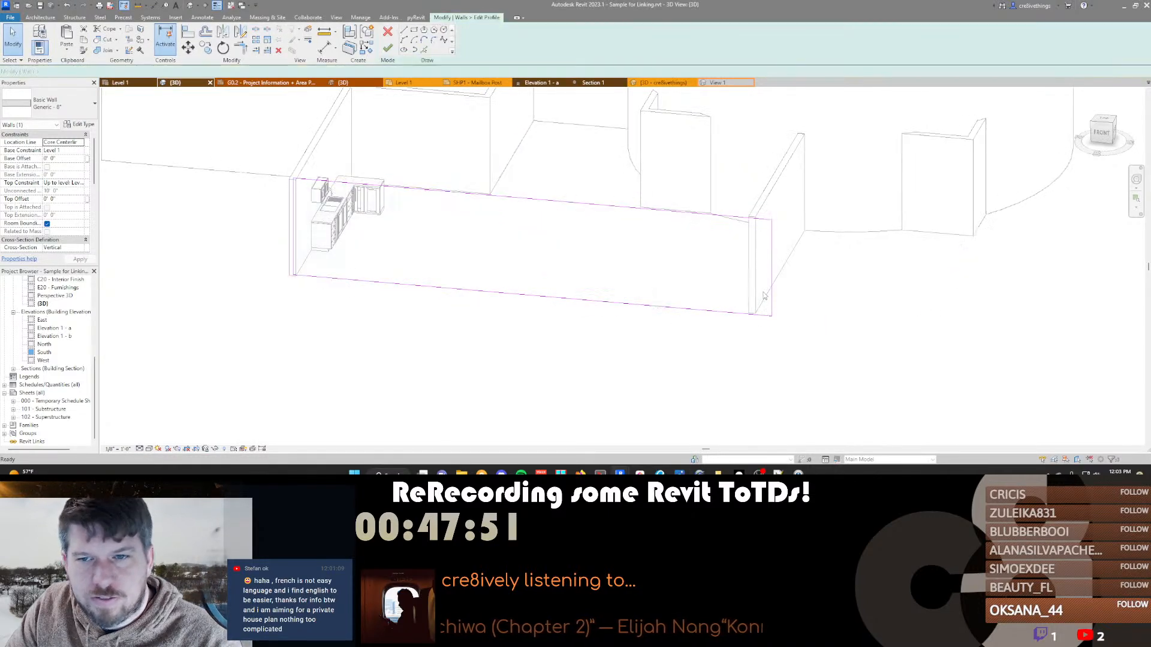
{"action": "left_click", "coordinate": [388, 50]}
{"action": "left_click", "coordinate": [715, 347]}
{"action": "left_click", "coordinate": [769, 316]}
{"action": "mouse_move", "coordinate": [772, 317]}
{"action": "left_mouse_down"}
{"action": "mouse_move", "coordinate": [792, 318]}
{"action": "mouse_move", "coordinate": [736, 313]}
{"action": "mouse_move", "coordinate": [751, 314]}
{"action": "left_mouse_up"}
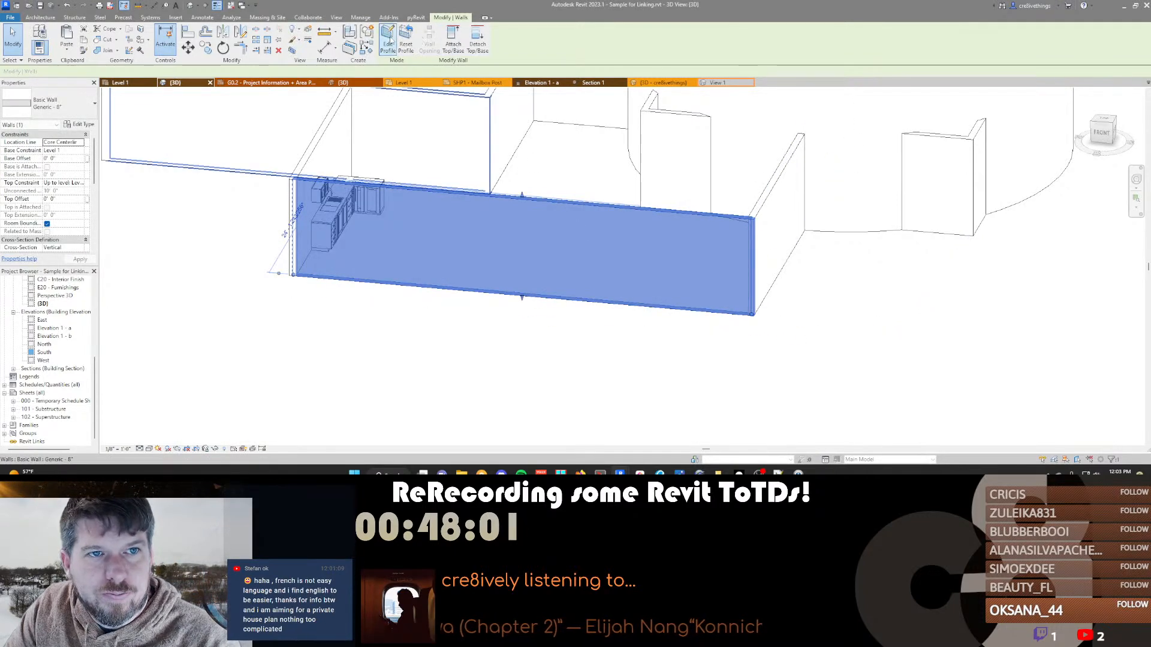
Edit the front wall's profile and draw a vertical line 10' long across it, a short distance in from the side wall
{"action": "left_click", "coordinate": [389, 39]}
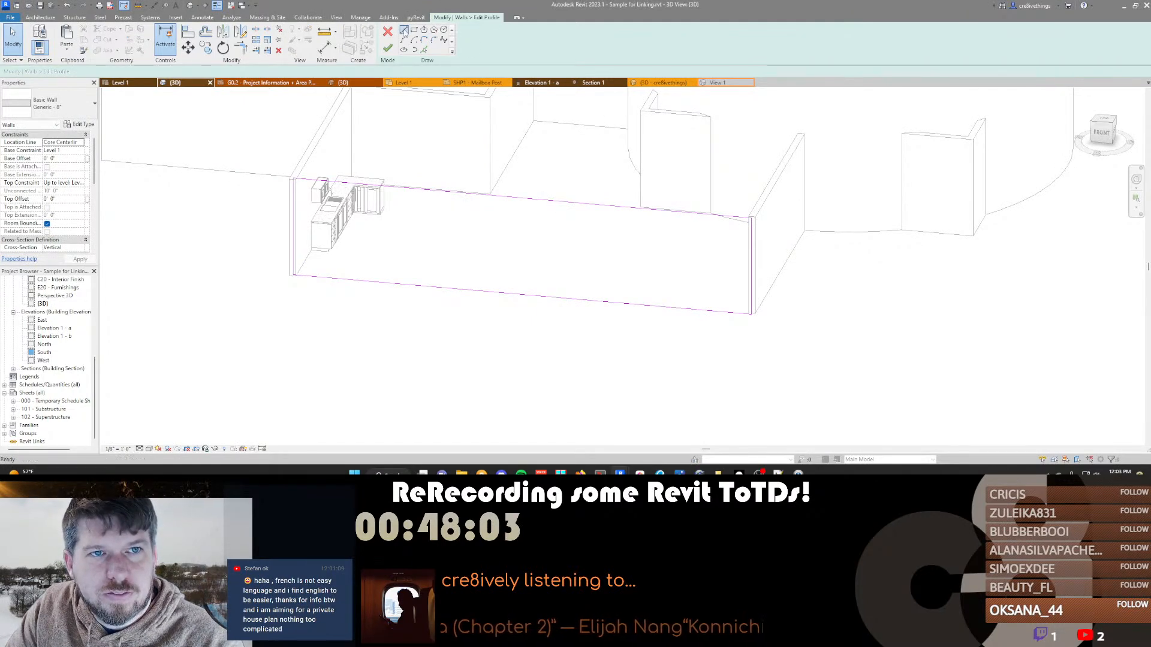
{"action": "left_click", "coordinate": [685, 203]}
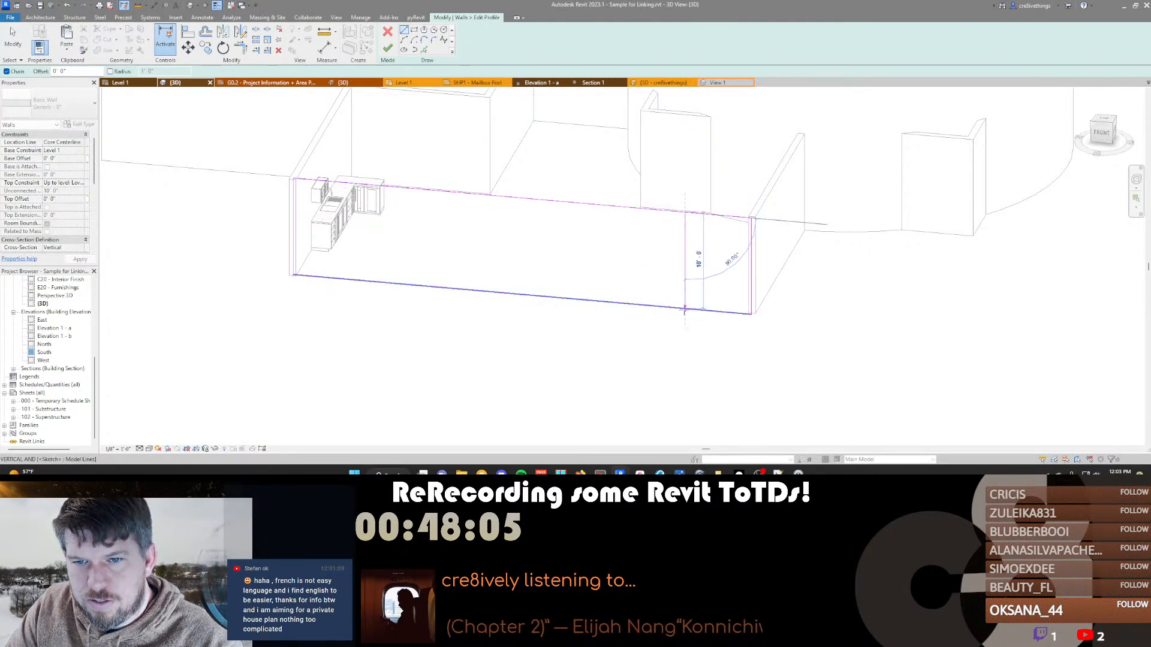
{"action": "left_click", "coordinate": [684, 237]}
{"action": "key", "text": "Escape"}
{"action": "key", "text": "Escape"}
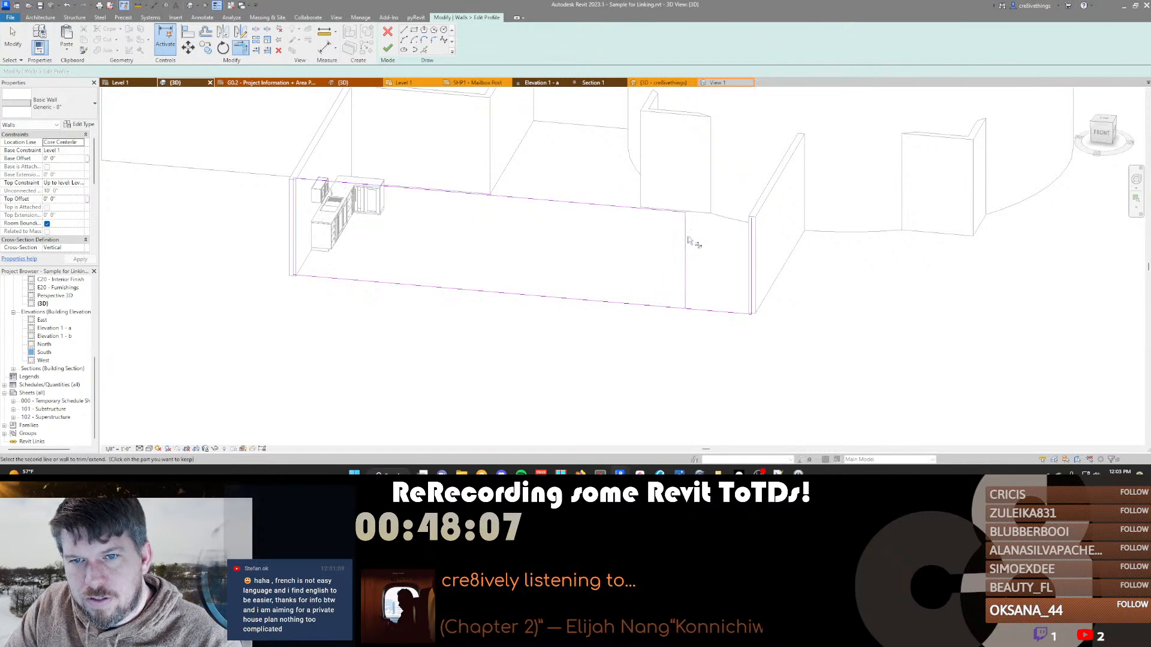
Trim the front wall's profile to the new vertical line, delete the old end line, and finish the sketch
{"action": "left_click", "coordinate": [670, 308]}
{"action": "key", "text": "Escape"}
{"action": "left_click", "coordinate": [751, 266]}
{"action": "key", "text": "Delete"}
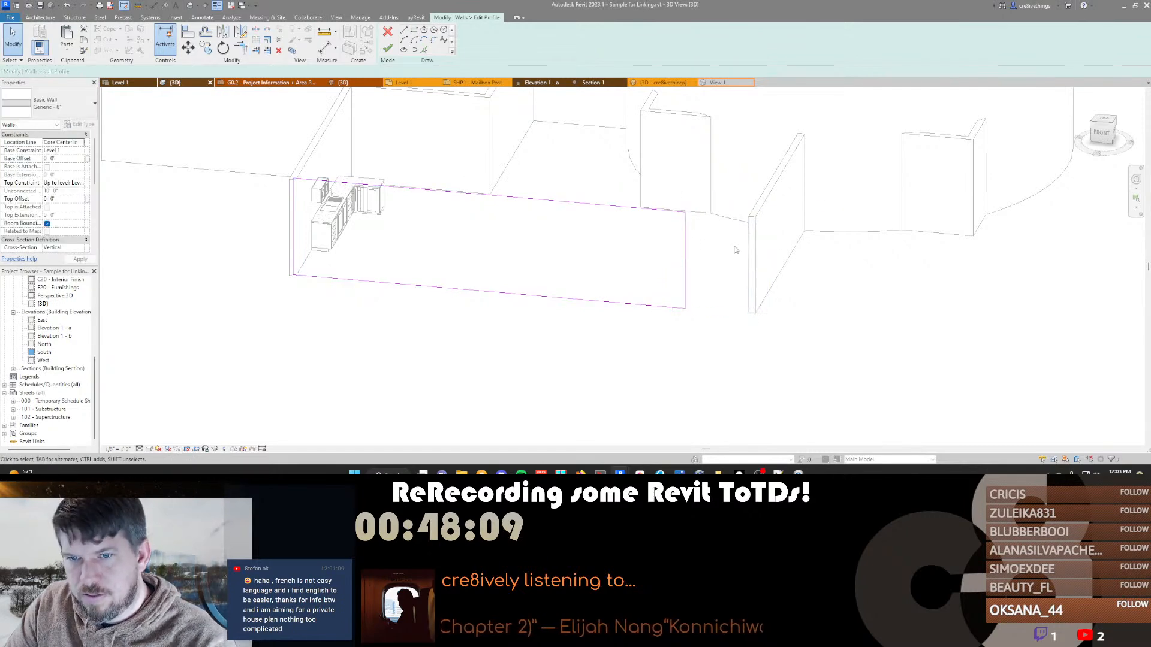
{"action": "key", "text": "f"}
{"action": "key", "text": "f"}
{"action": "key", "text": "Escape"}
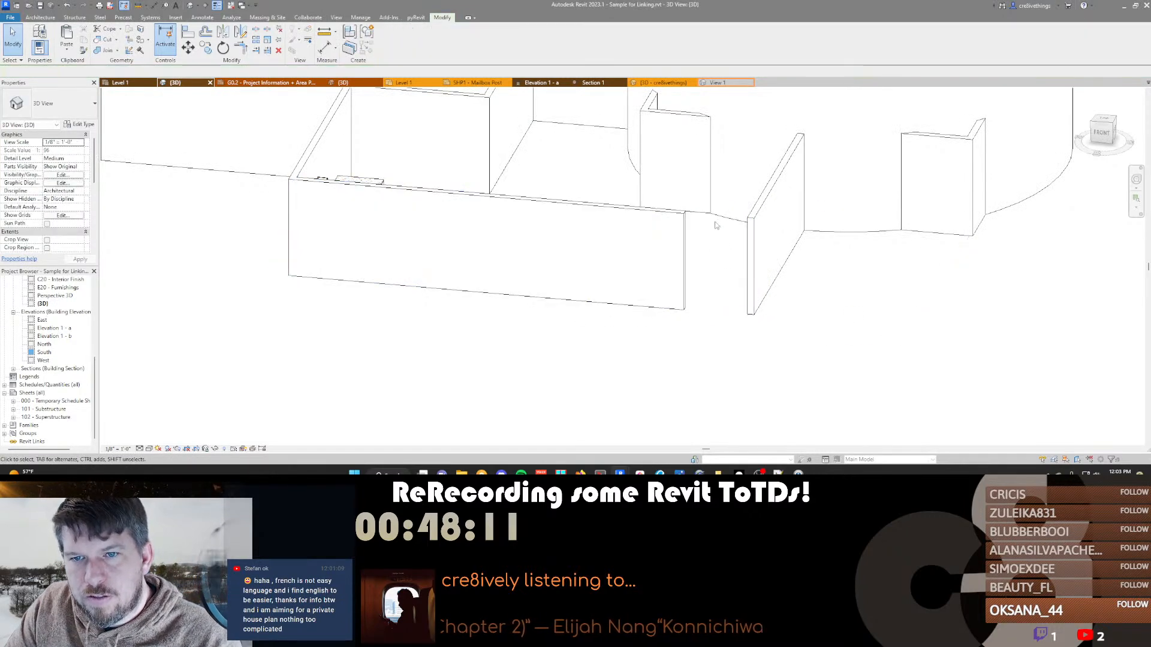
Reopen and close the front wall's profile, then examine the shortened wall beside the gap at the side wall
{"action": "double_click", "coordinate": [670, 225]}
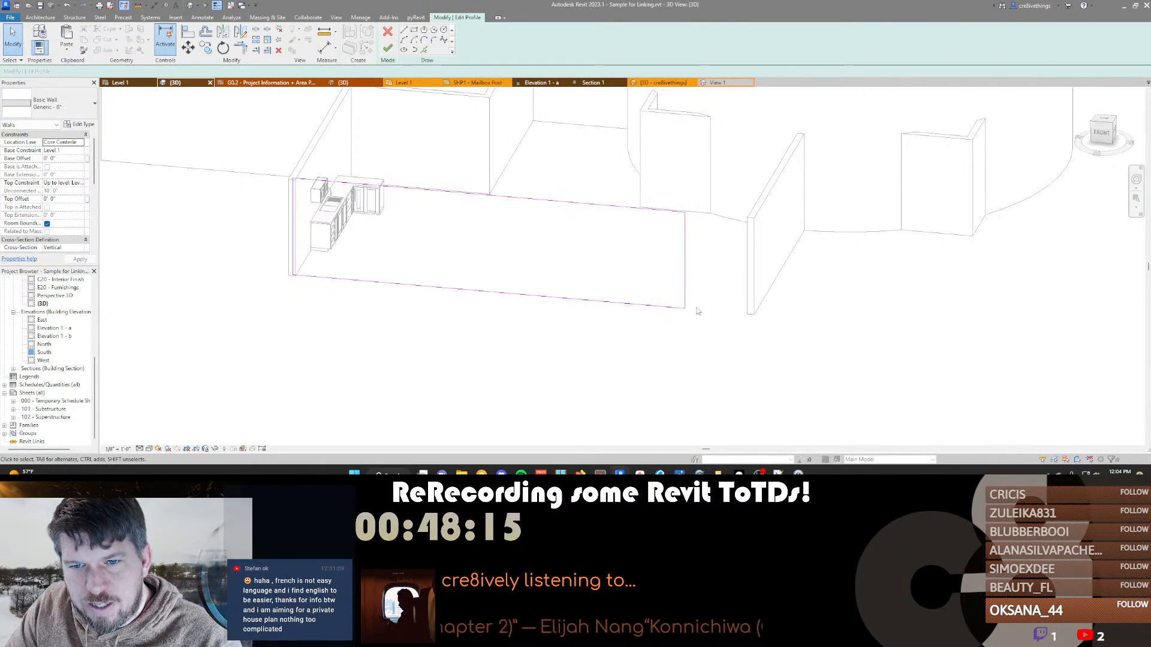
{"action": "left_click", "coordinate": [387, 47]}
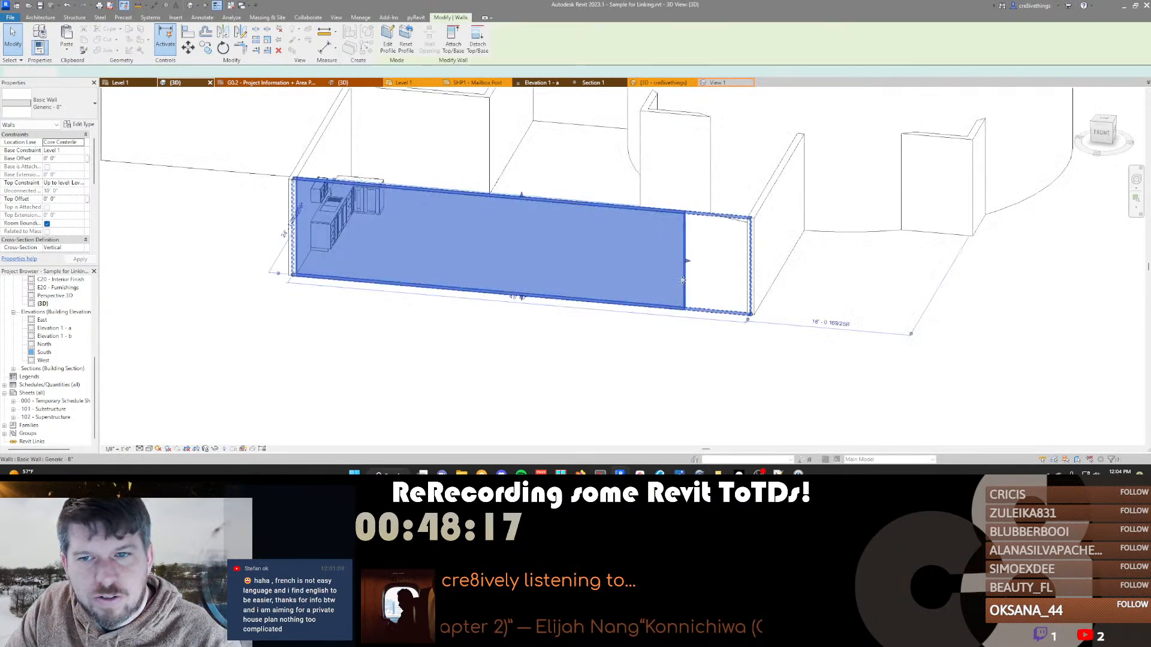
{"action": "left_click", "coordinate": [725, 226]}
{"action": "left_click", "coordinate": [732, 219]}
{"action": "left_click", "coordinate": [715, 250]}
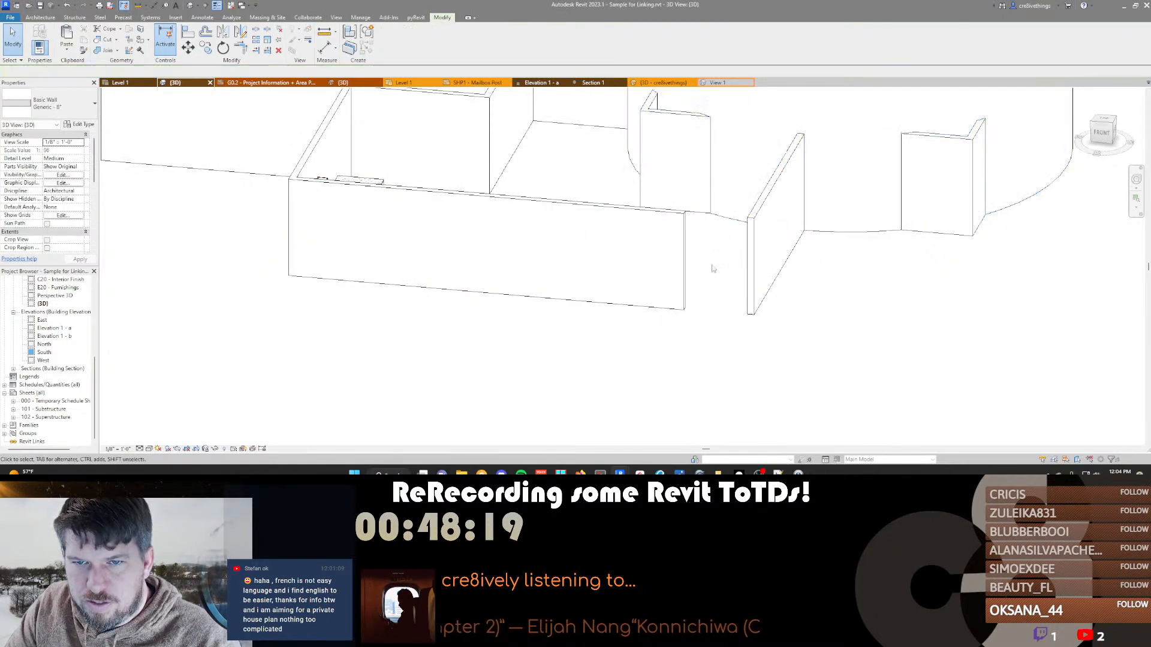
{"action": "left_click", "coordinate": [710, 315]}
{"action": "left_click", "coordinate": [172, 384]}
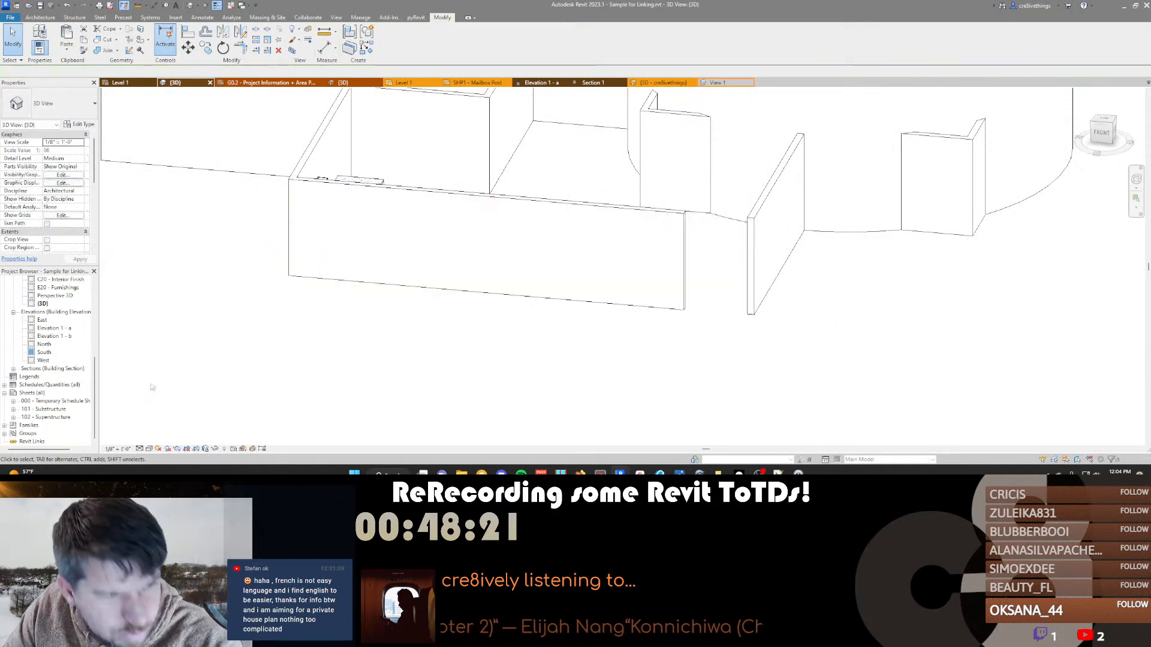
{"action": "scroll", "coordinate": [392, 317], "scroll_direction": "down", "scroll_amount": 3}
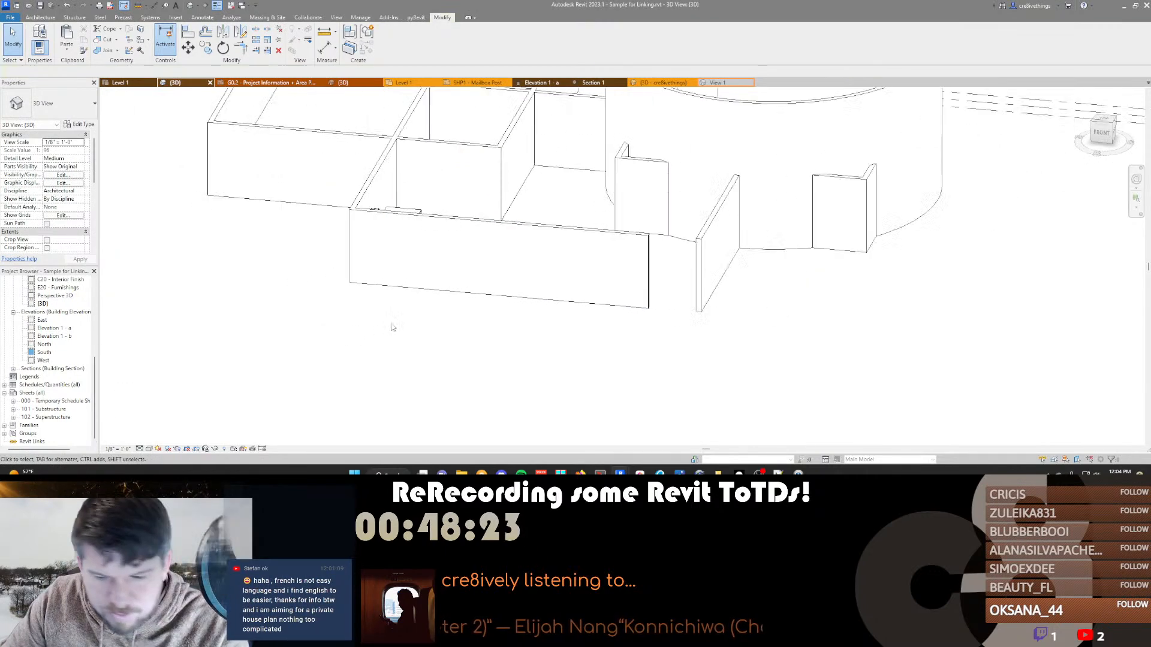
In the Level 1 floor plan, place a building elevation facing the front wall and open its view
{"action": "left_click", "coordinate": [139, 85]}
{"action": "scroll", "coordinate": [563, 278], "scroll_direction": "down", "scroll_amount": 5}
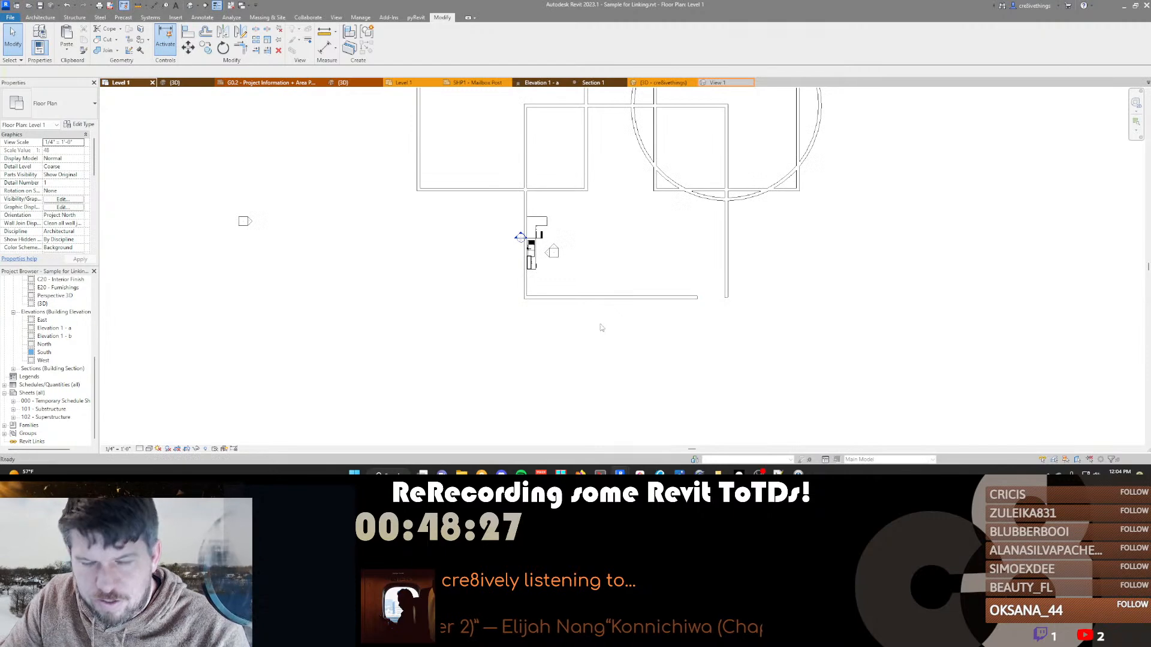
{"action": "key", "text": "e"}
{"action": "key", "text": "l"}
{"action": "left_click", "coordinate": [602, 329]}
{"action": "key", "text": "Escape"}
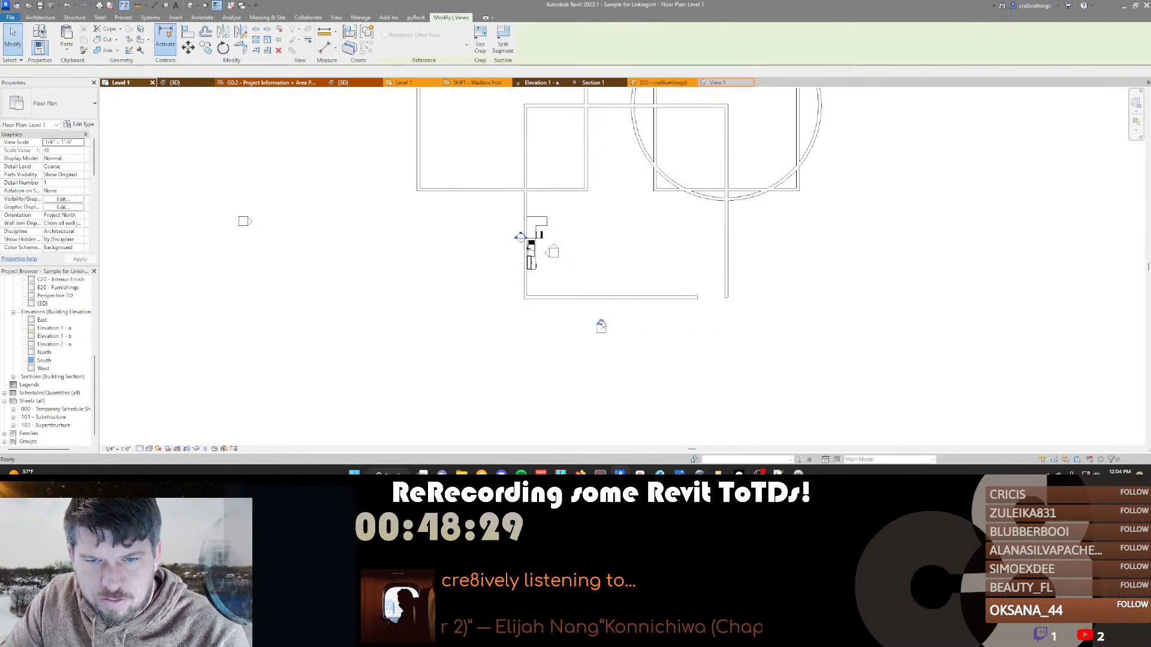
{"action": "double_click", "coordinate": [601, 325]}
Open the front wall's profile in the elevation, examine its sketch lines against the dashed reference plane, and close the sketch
{"action": "double_click", "coordinate": [577, 300]}
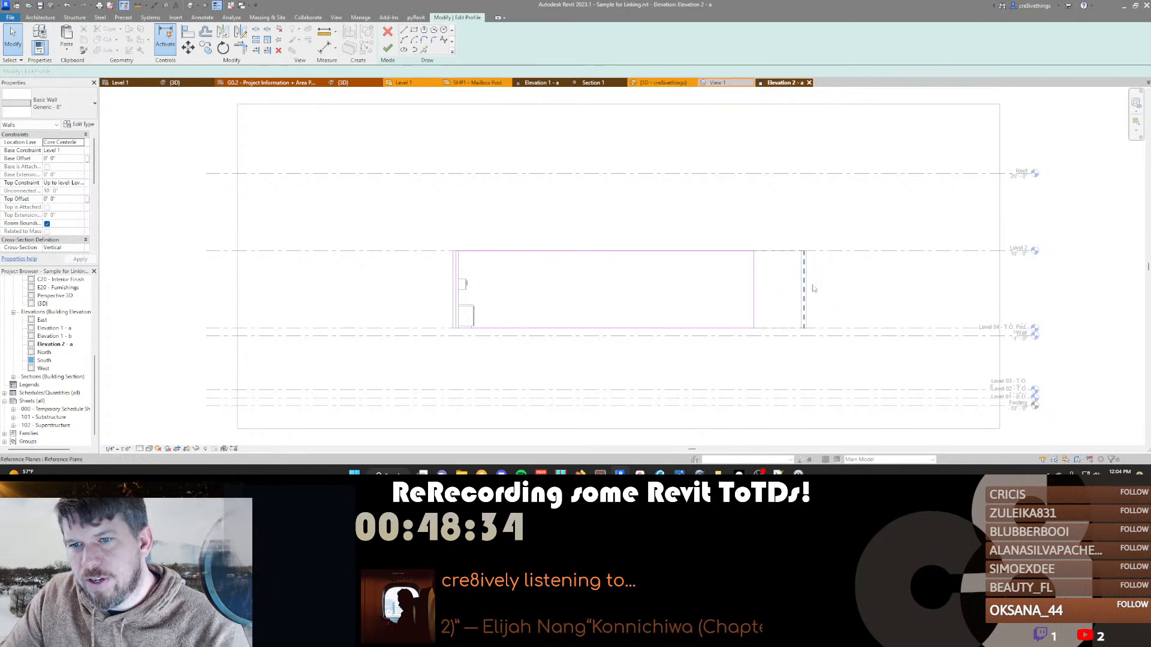
{"action": "scroll", "coordinate": [765, 311], "scroll_direction": "up", "scroll_amount": 4}
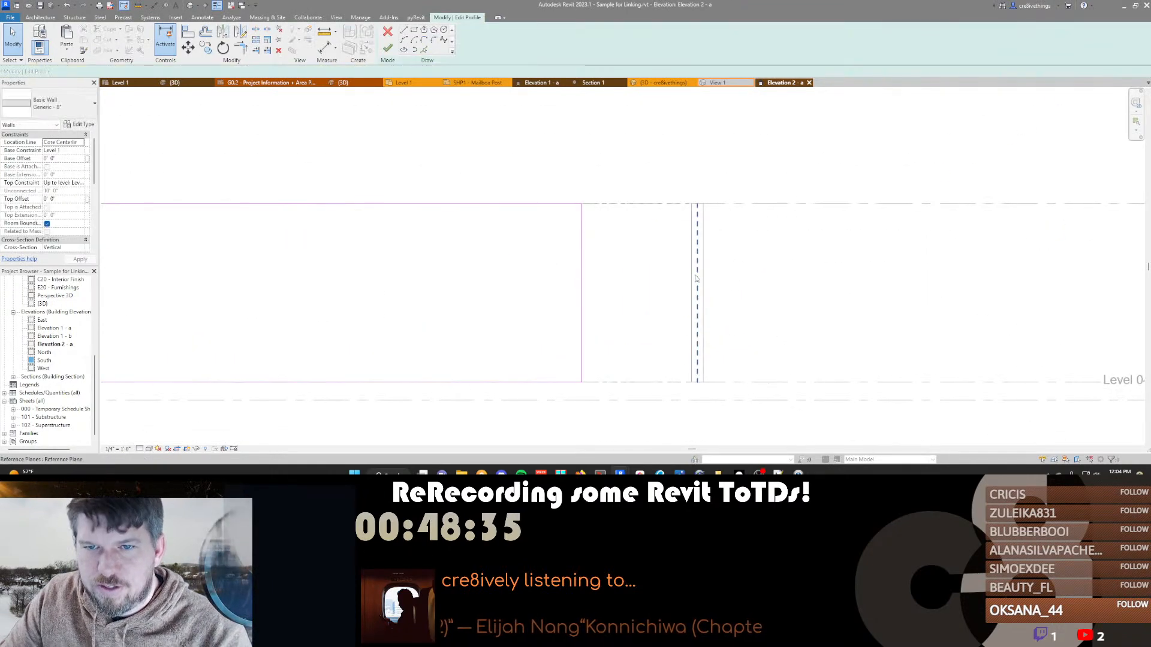
{"action": "left_click", "coordinate": [555, 203]}
{"action": "scroll", "coordinate": [546, 252], "scroll_direction": "down", "scroll_amount": 3}
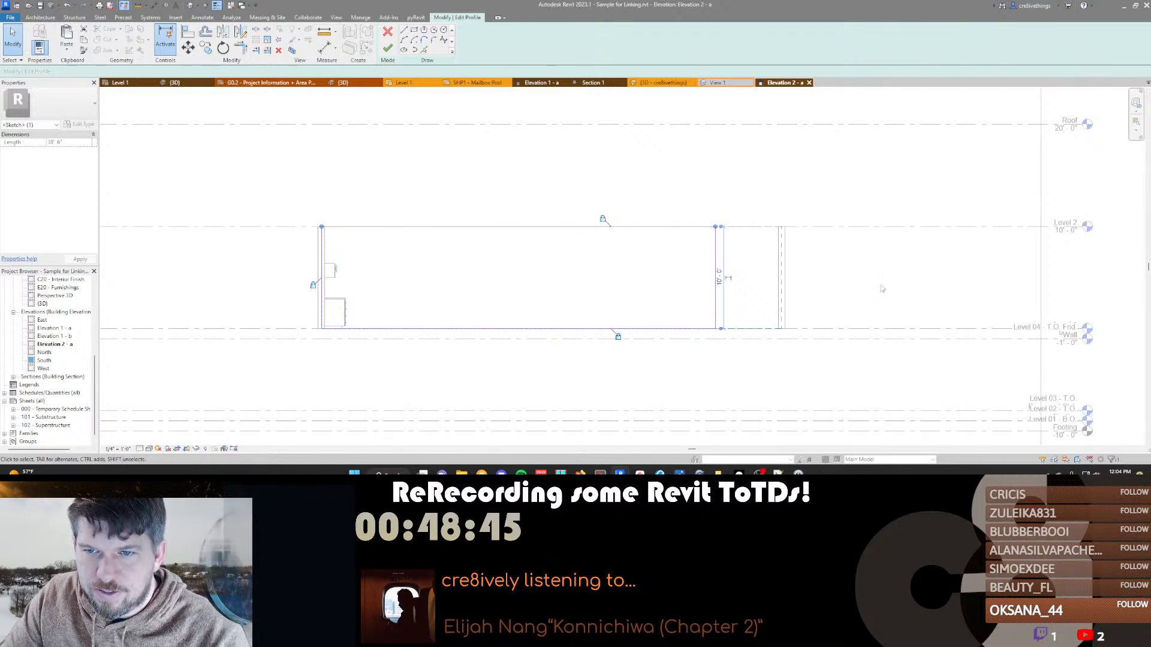
{"action": "left_click", "coordinate": [733, 266]}
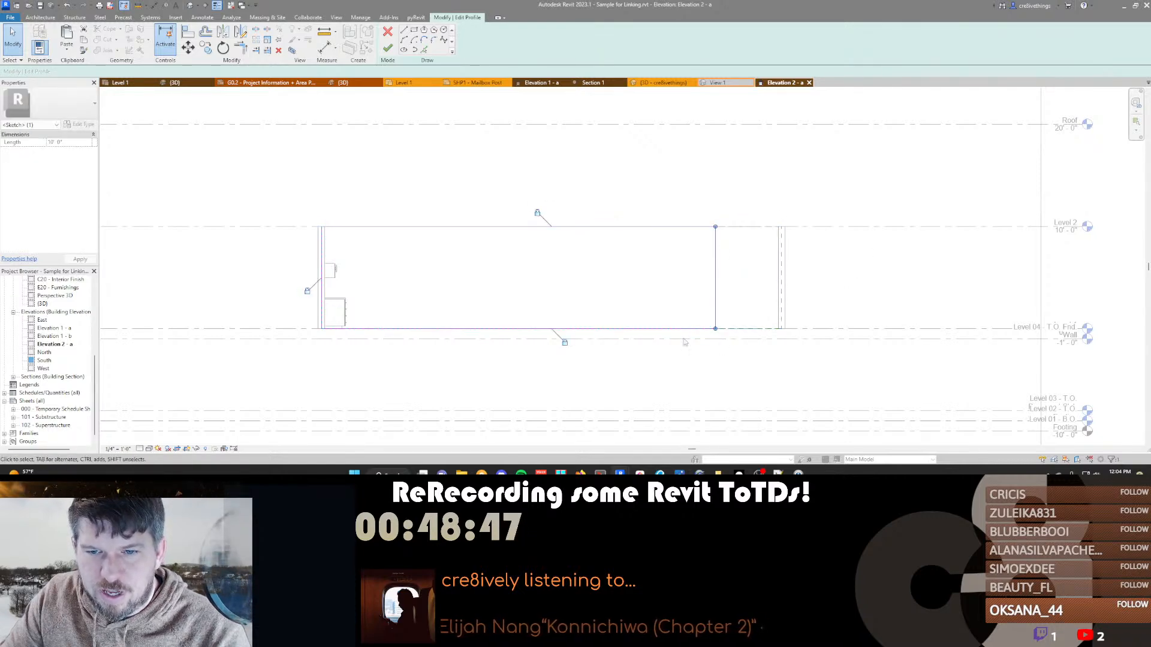
{"action": "middle_click_drag", "start_coordinate": [730, 272], "coordinate": [656, 270]}
{"action": "scroll", "coordinate": [663, 270], "scroll_direction": "up", "scroll_amount": 3}
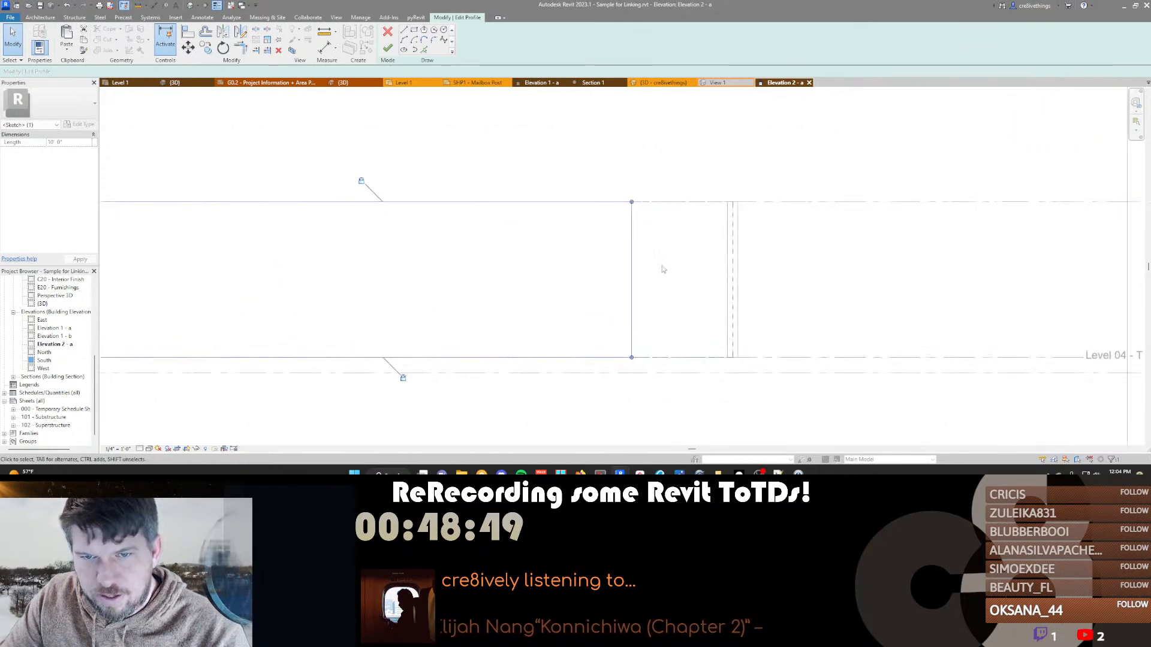
{"action": "scroll", "coordinate": [663, 270], "scroll_direction": "down", "scroll_amount": 3}
{"action": "key", "text": "f"}
{"action": "key", "text": "f"}
{"action": "key", "text": "Escape"}
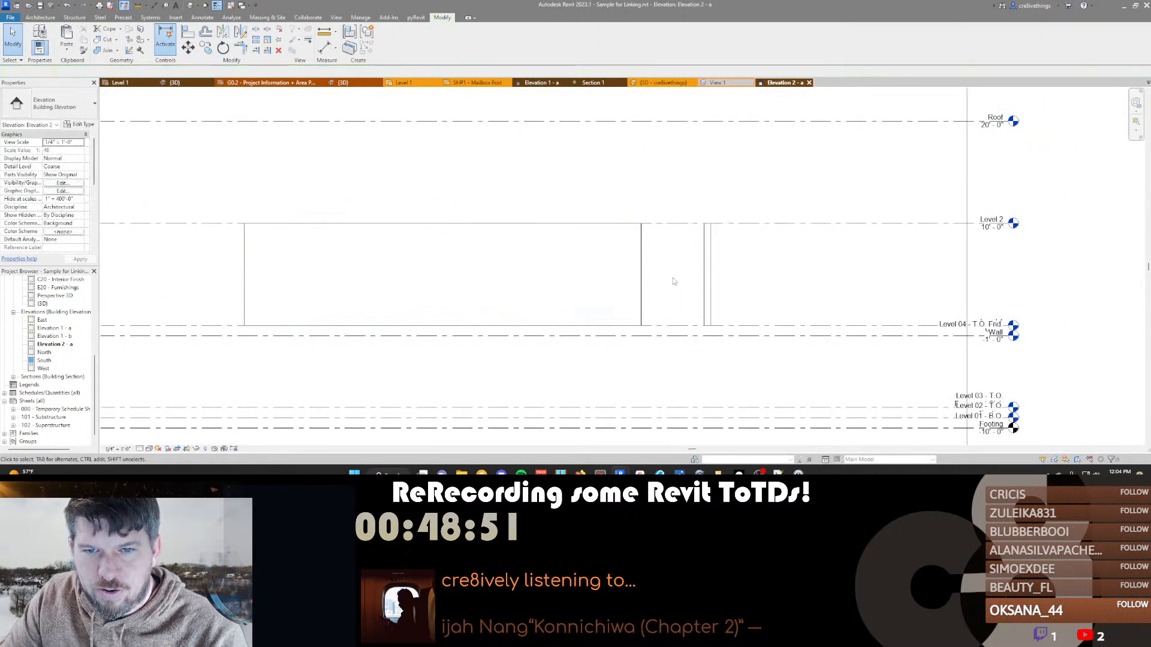
In the 3D view, stretch the front wall's outer end past the side wall to a wall length of about 49'
{"action": "key", "text": "ctrl+Tab"}
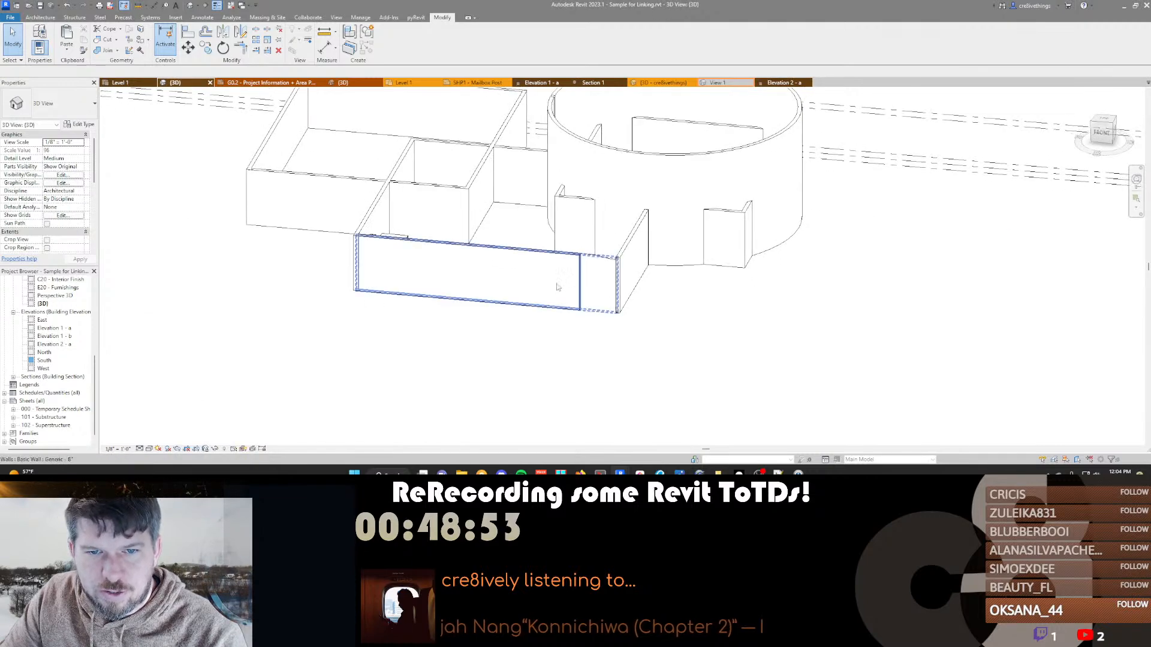
{"action": "left_click", "coordinate": [557, 287]}
{"action": "left_click_drag", "start_coordinate": [619, 317], "coordinate": [639, 316]}
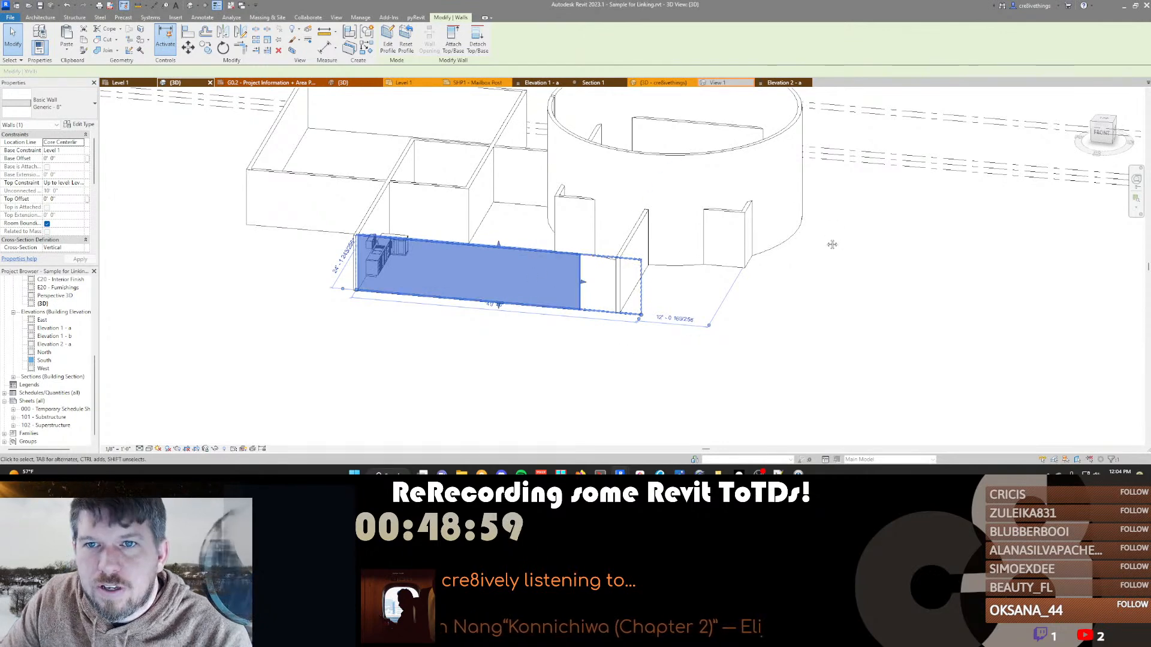
{"action": "middle_click_drag", "start_coordinate": [837, 244], "coordinate": [816, 237]}
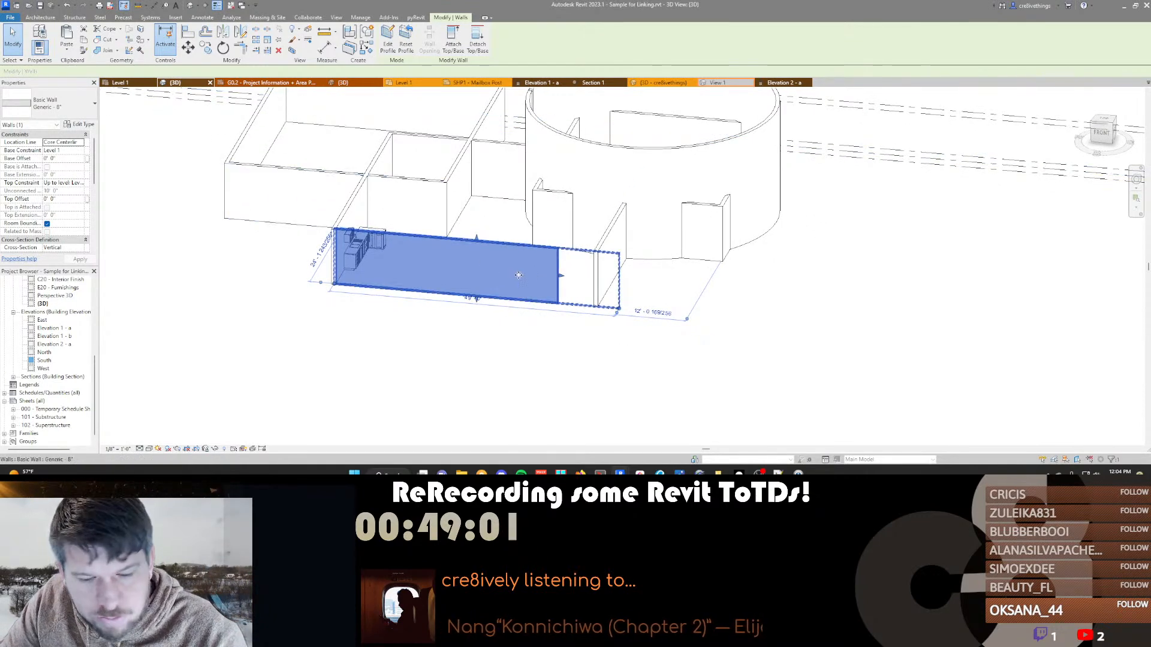
In Elevation 2 - a, edit the front wall's profile and dimension from the dashed reference plane to the profile's vertical end line
{"action": "left_click", "coordinate": [773, 86]}
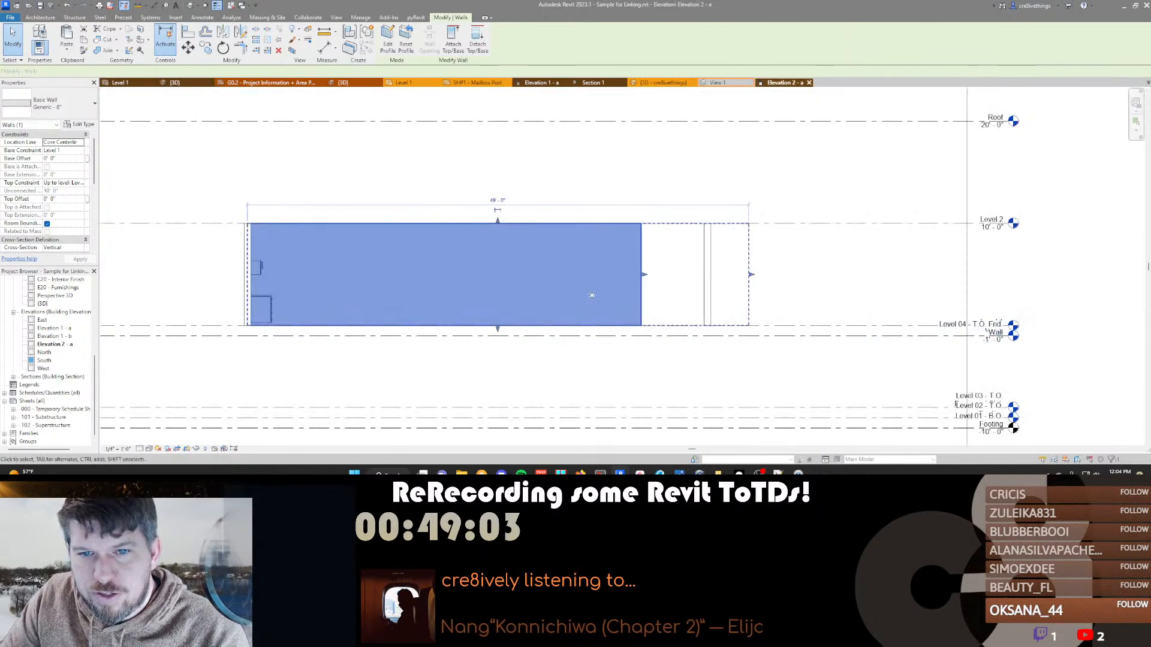
{"action": "double_click", "coordinate": [561, 280]}
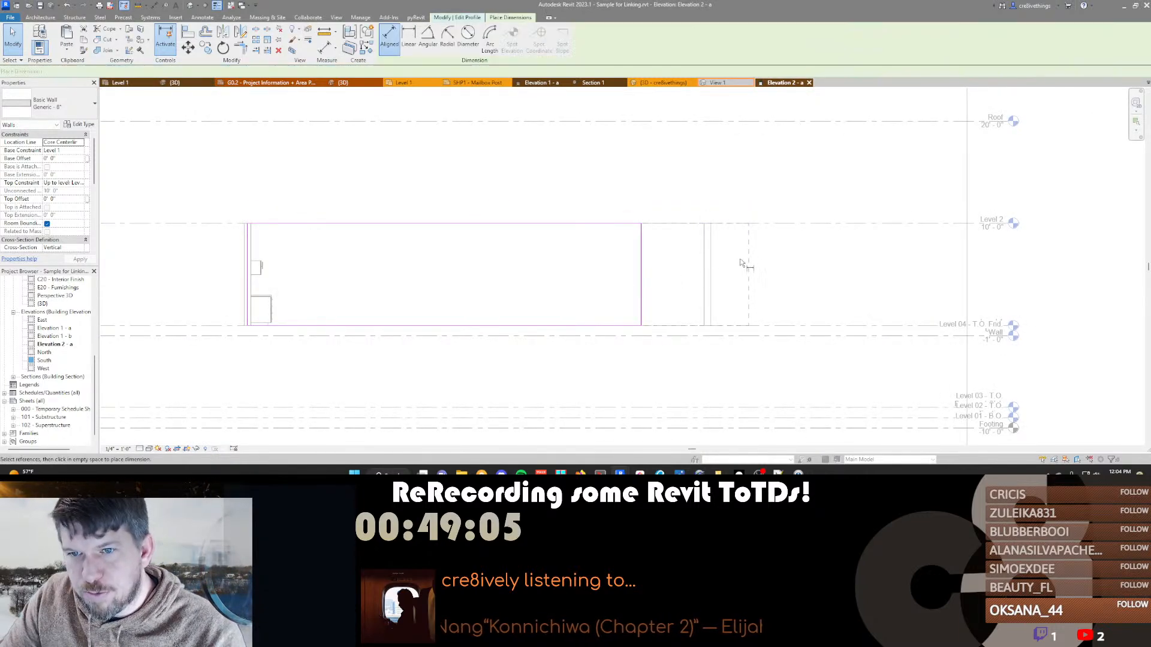
{"action": "left_click", "coordinate": [747, 261]}
{"action": "left_click", "coordinate": [642, 270]}
{"action": "left_click", "coordinate": [580, 275]}
{"action": "key", "text": "Escape"}
Set the distance from the profile's end line to the reference plane to 10' and finish the sketch
{"action": "left_click", "coordinate": [640, 259]}
{"action": "left_click", "coordinate": [693, 270]}
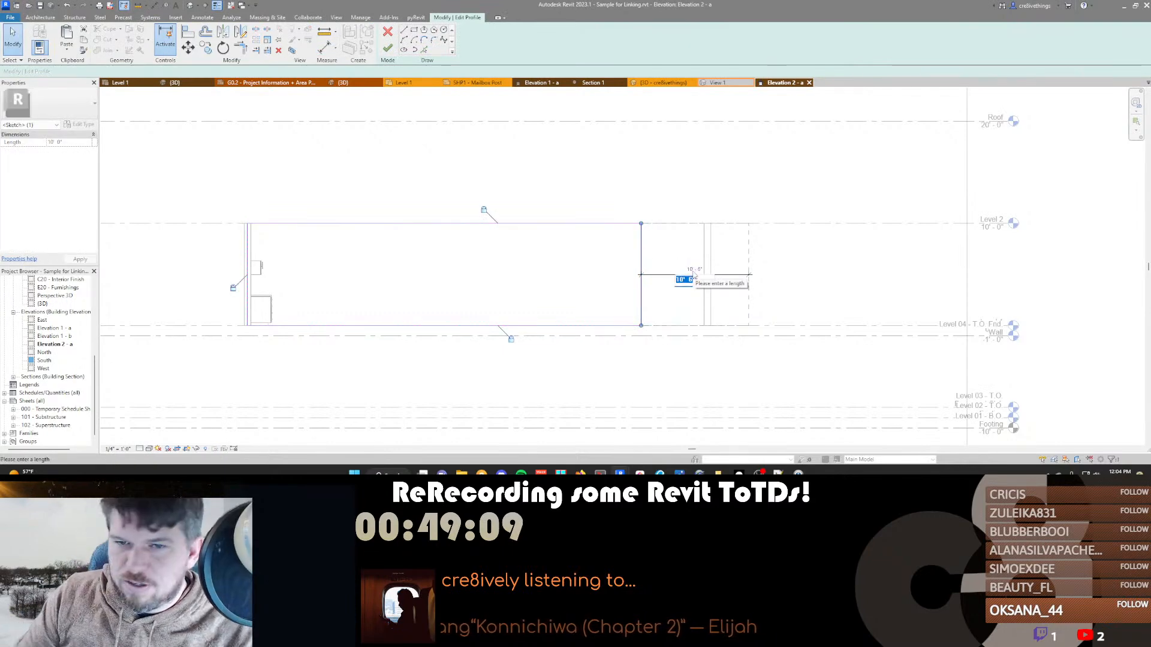
{"action": "type", "text": "10"}
{"action": "key", "text": "Return"}
{"action": "key", "text": "f"}
{"action": "key", "text": "f"}
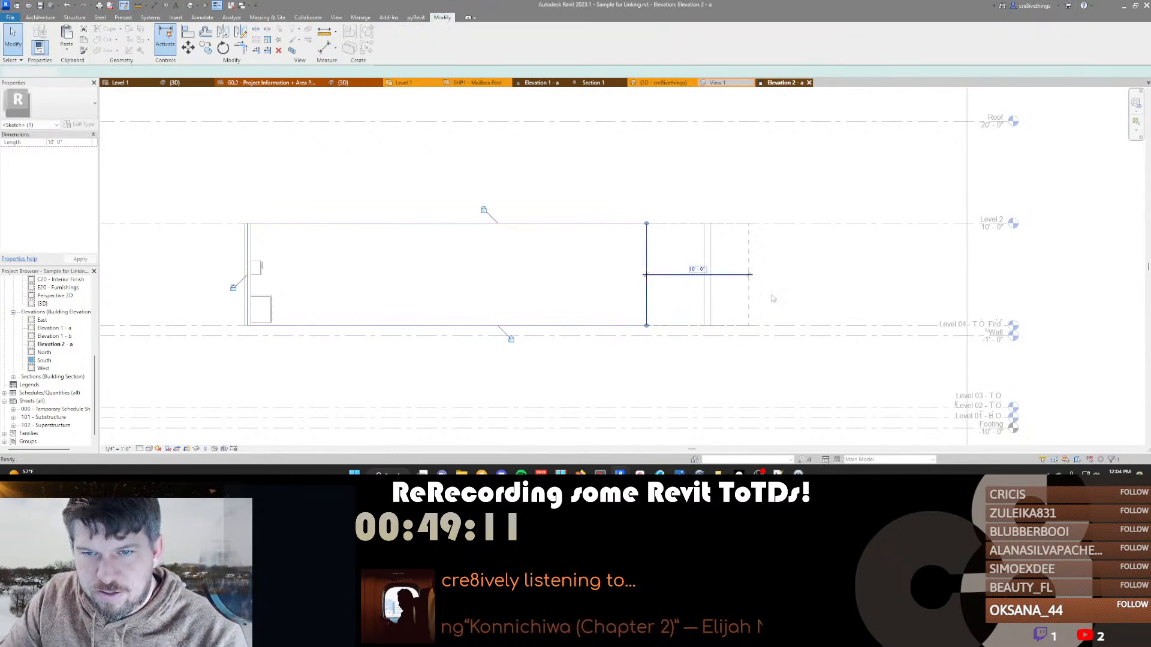
Try stretching the front wall's dashed end farther outward to a wall length of about 51'
{"action": "left_click", "coordinate": [790, 284]}
{"action": "double_click", "coordinate": [642, 285]}
{"action": "left_click", "coordinate": [749, 284]}
{"action": "key", "text": "f"}
{"action": "key", "text": "f"}
{"action": "key", "text": "Escape"}
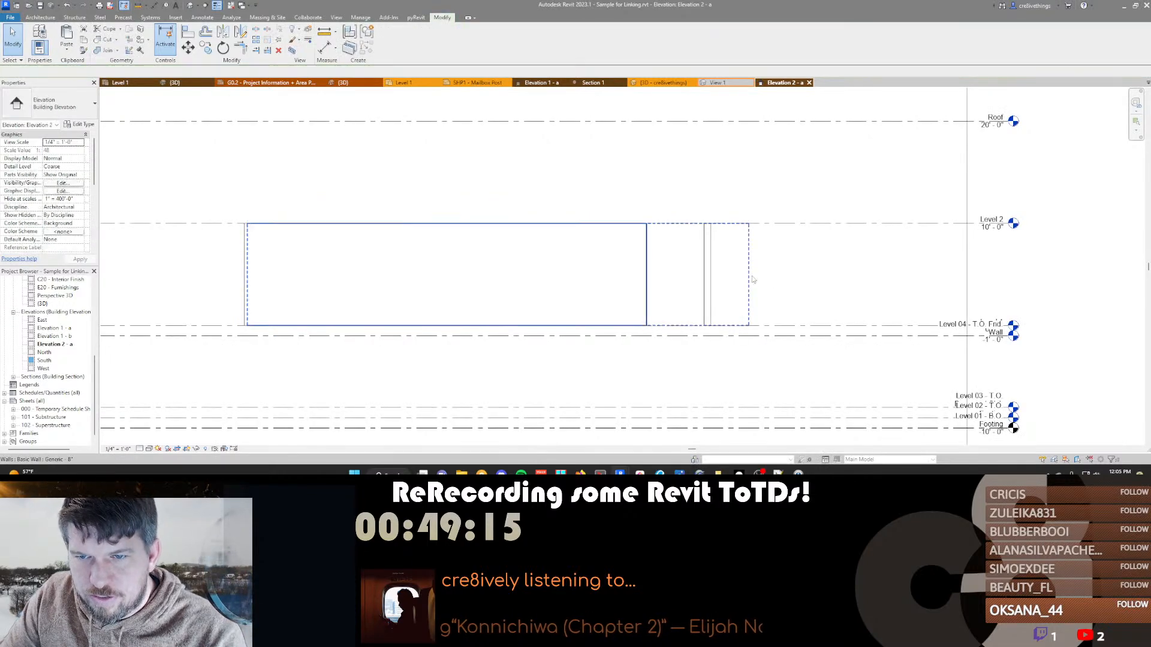
{"action": "left_click", "coordinate": [749, 286]}
{"action": "left_click_drag", "start_coordinate": [751, 275], "coordinate": [769, 279]}
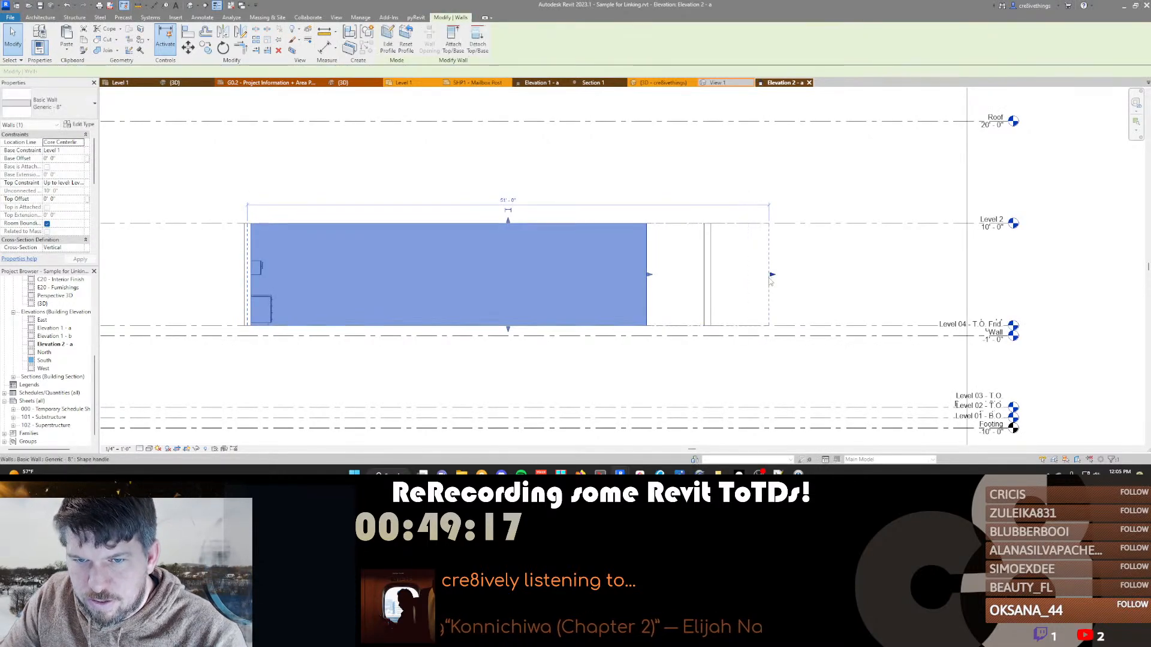
Reopen the wall profile, try to lock the 10' dimension between the end line and reference plane, and remove that dimension
{"action": "double_click", "coordinate": [645, 277]}
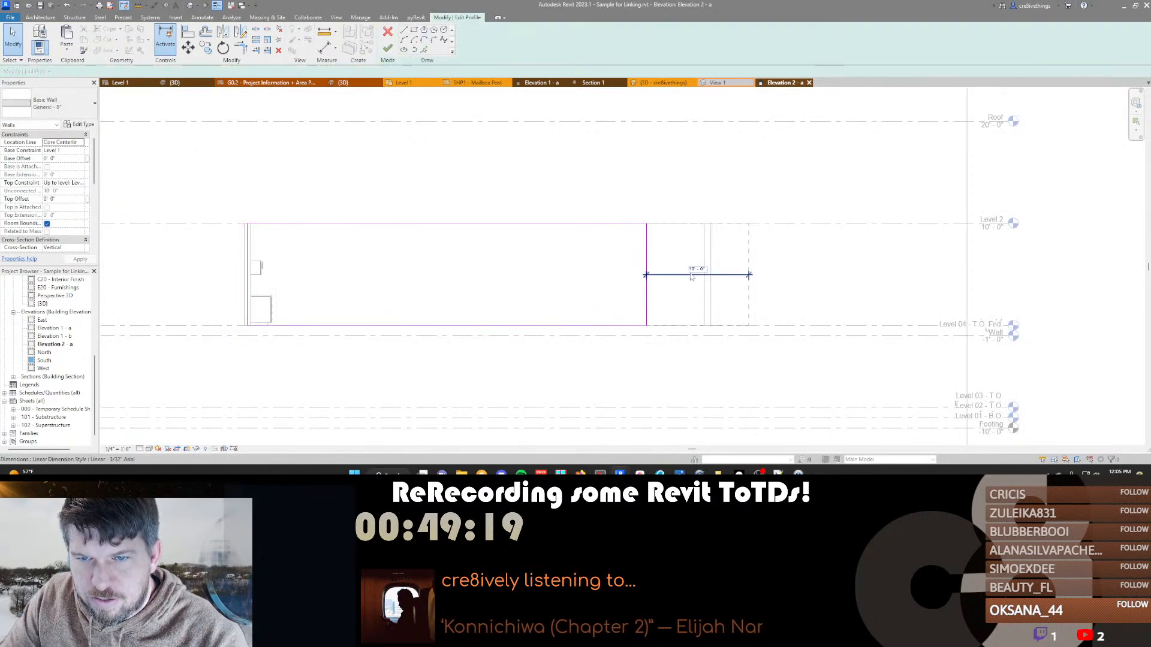
{"action": "left_click", "coordinate": [670, 280]}
{"action": "left_click", "coordinate": [697, 294]}
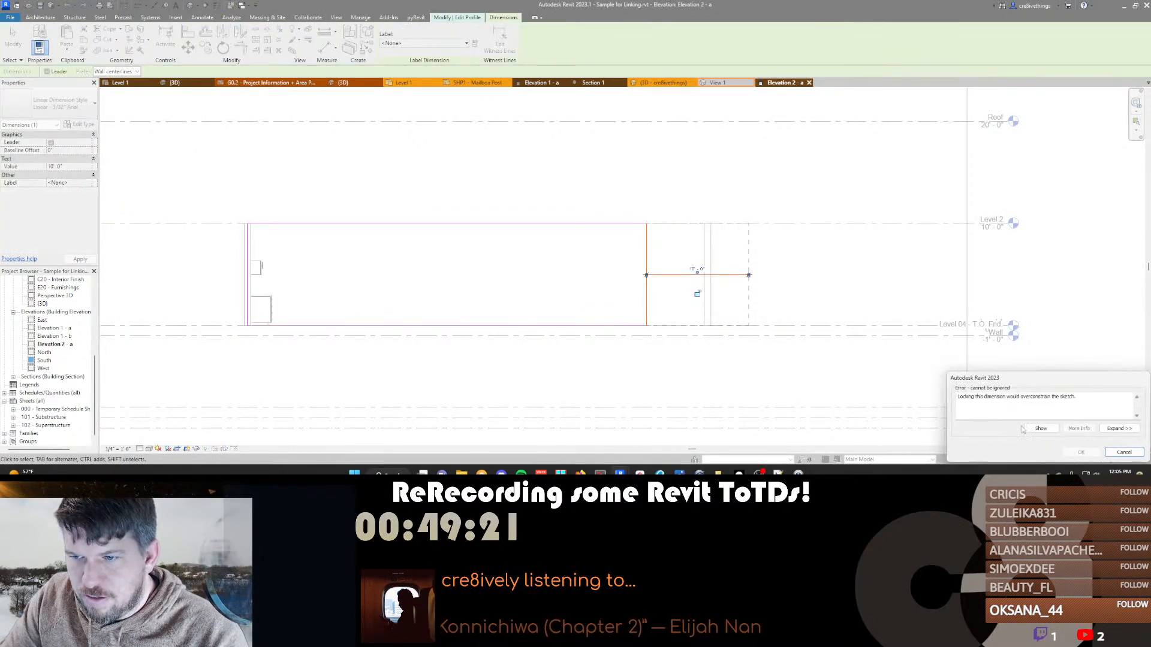
{"action": "left_click", "coordinate": [1113, 453]}
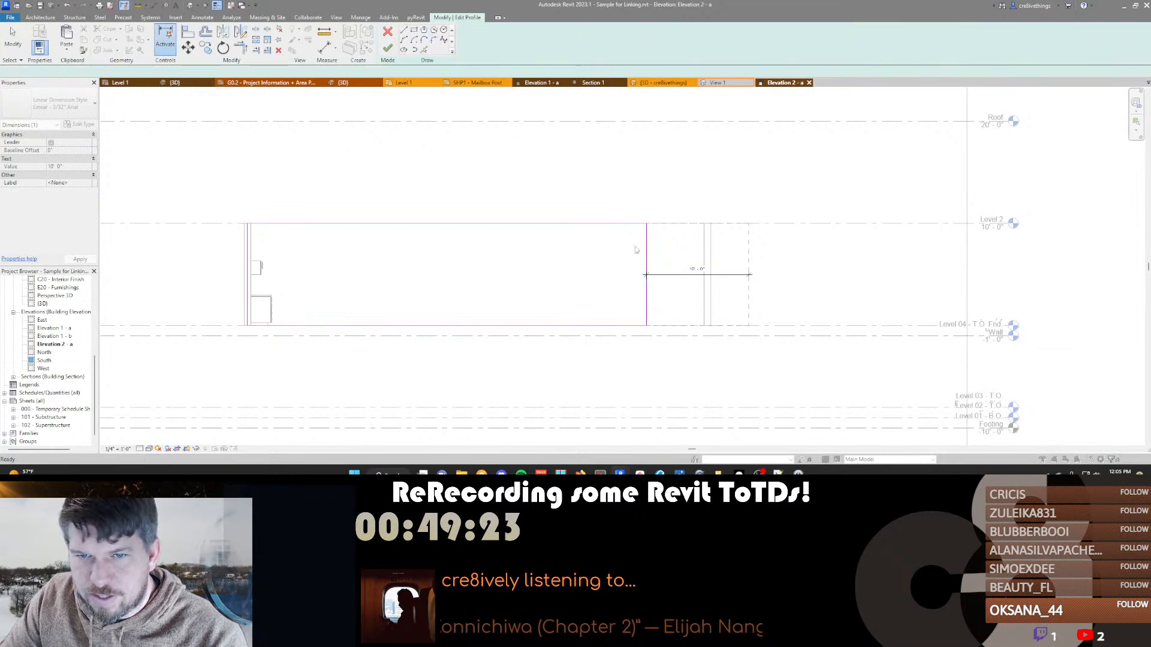
{"action": "left_click", "coordinate": [663, 281]}
{"action": "left_click", "coordinate": [648, 252]}
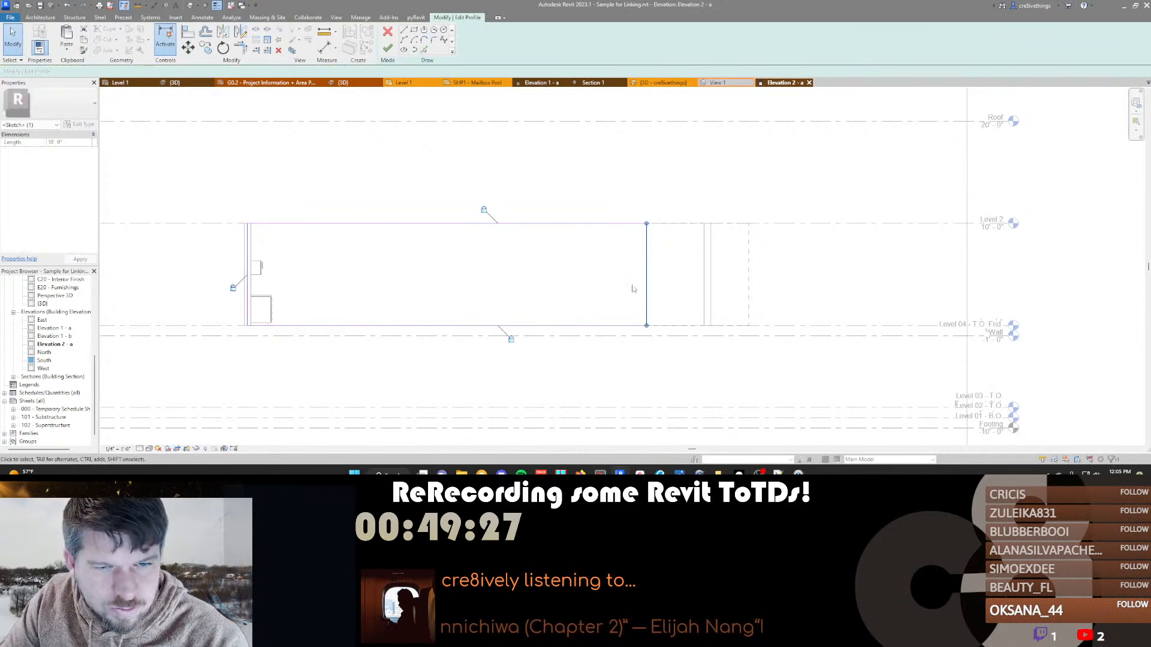
Dimension from the profile's vertical end line to the adjacent cross wall, try to lock the dimension, and delete it
{"action": "middle_click_drag", "start_coordinate": [654, 272], "coordinate": [594, 265]}
{"action": "scroll", "coordinate": [662, 231], "scroll_direction": "up", "scroll_amount": 4}
{"action": "scroll", "coordinate": [537, 251], "scroll_direction": "down", "scroll_amount": 4}
{"action": "middle_click_drag", "start_coordinate": [654, 244], "coordinate": [742, 244]}
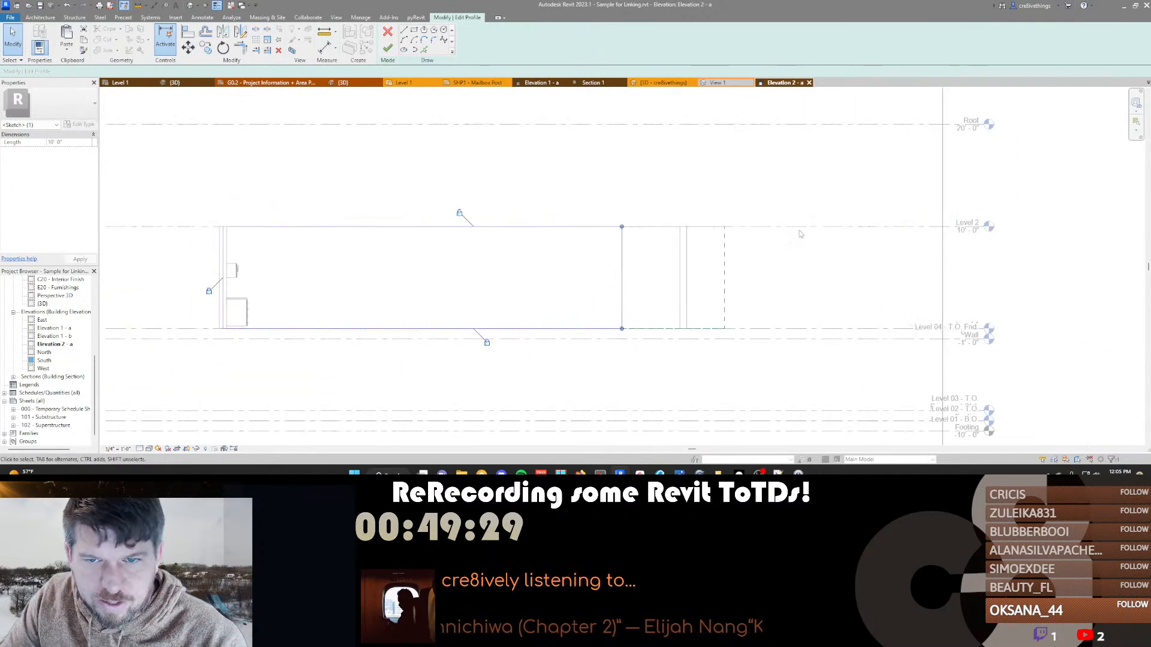
{"action": "scroll", "coordinate": [686, 239], "scroll_direction": "up", "scroll_amount": 4}
{"action": "scroll", "coordinate": [678, 245], "scroll_direction": "up", "scroll_amount": 1}
{"action": "scroll", "coordinate": [656, 247], "scroll_direction": "down", "scroll_amount": 2}
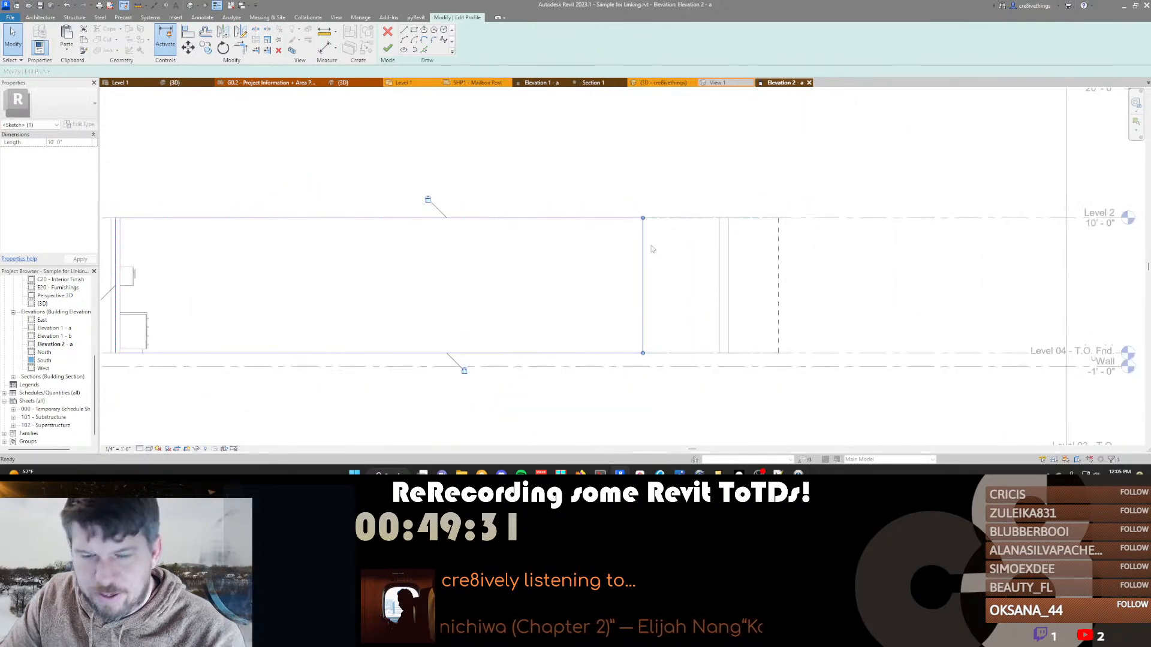
{"action": "key", "text": "d"}
{"action": "key", "text": "i"}
{"action": "left_click", "coordinate": [651, 300]}
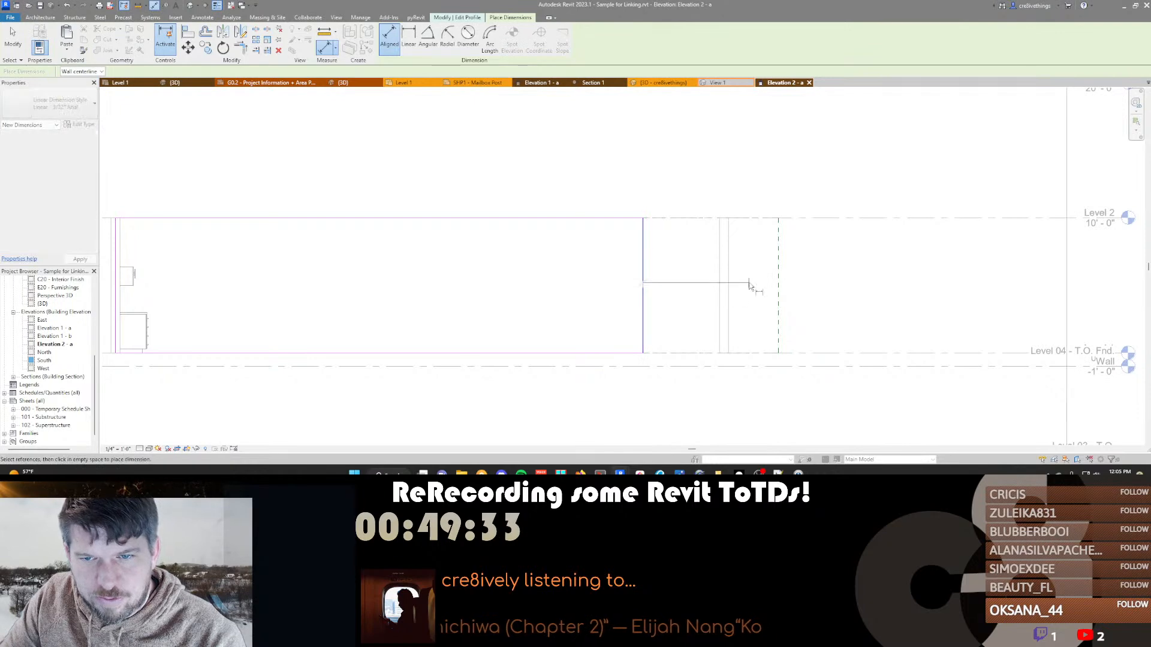
{"action": "left_click", "coordinate": [678, 264]}
{"action": "left_click", "coordinate": [683, 291]}
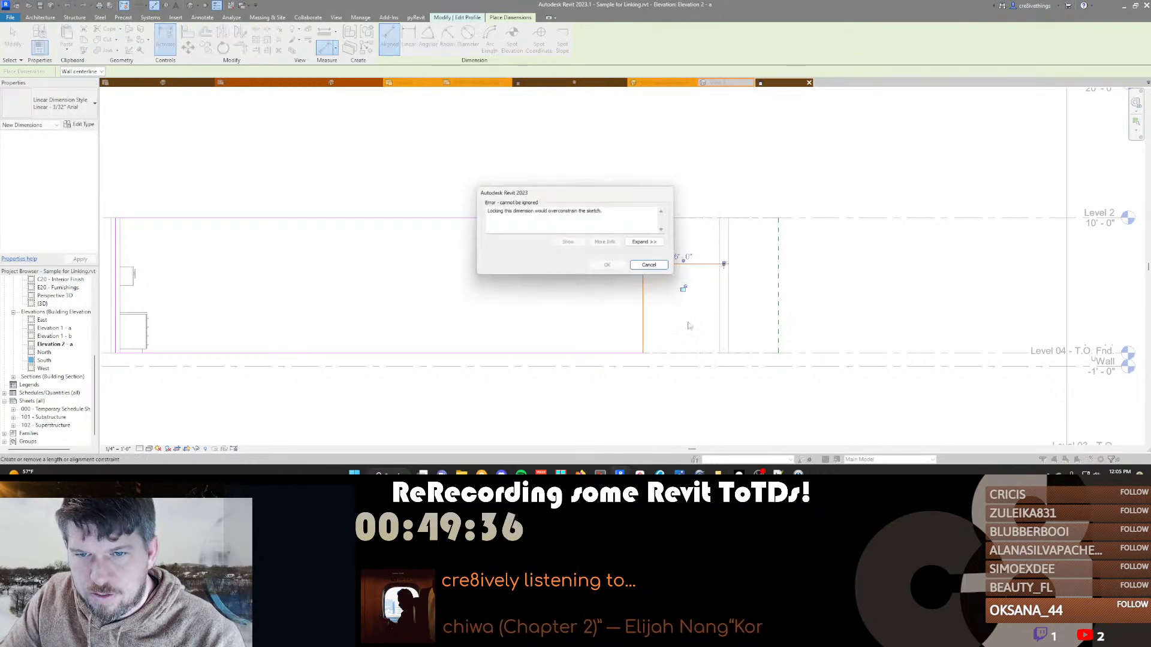
{"action": "key", "text": "Escape"}
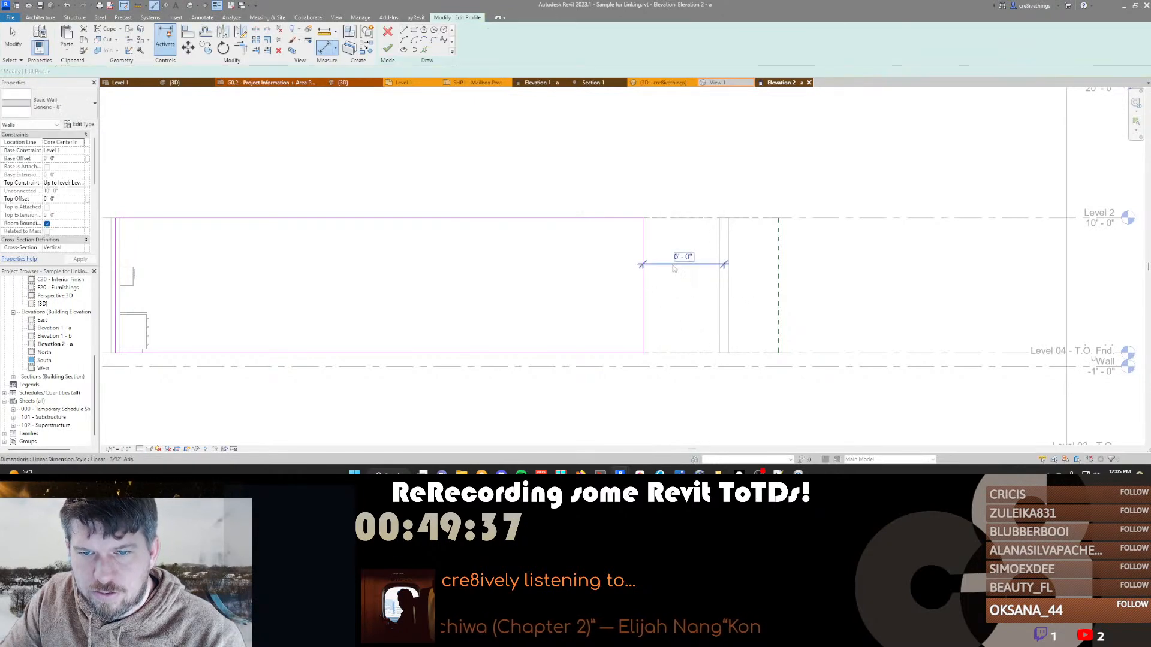
{"action": "left_click", "coordinate": [673, 265]}
{"action": "key", "text": "Delete"}
{"action": "scroll", "coordinate": [593, 252], "scroll_direction": "down", "scroll_amount": 3}
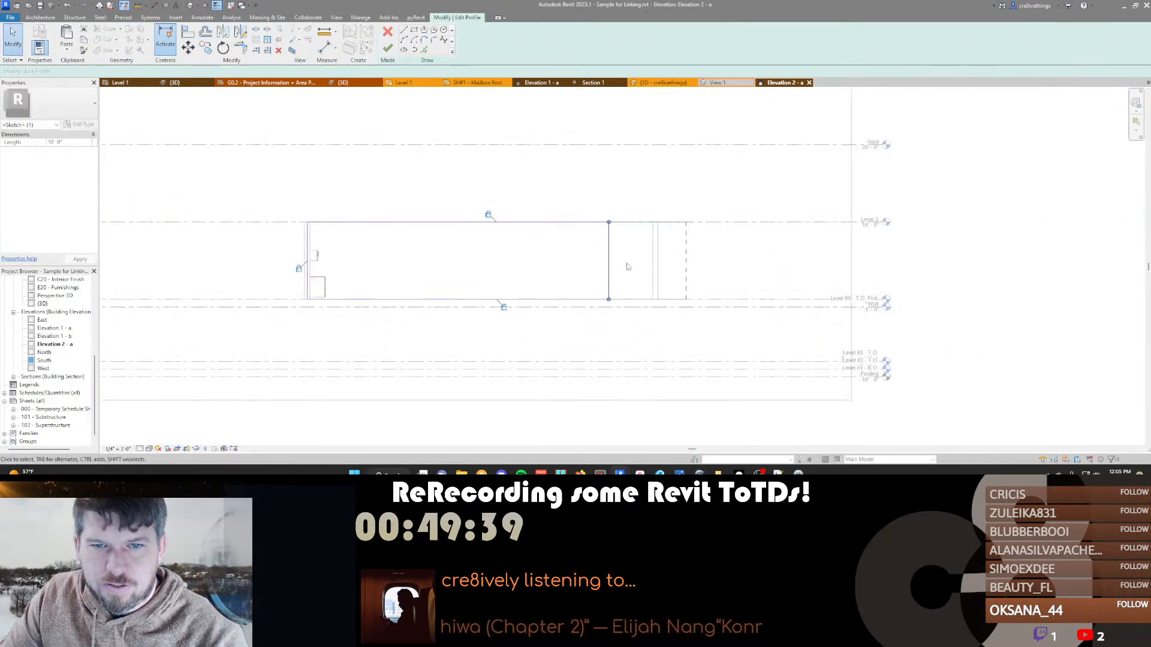
Finish the profile sketch in the 3D view and stretch the front wall's solid end slightly toward its dashed end
{"action": "middle_click_drag", "start_coordinate": [674, 292], "coordinate": [687, 325]}
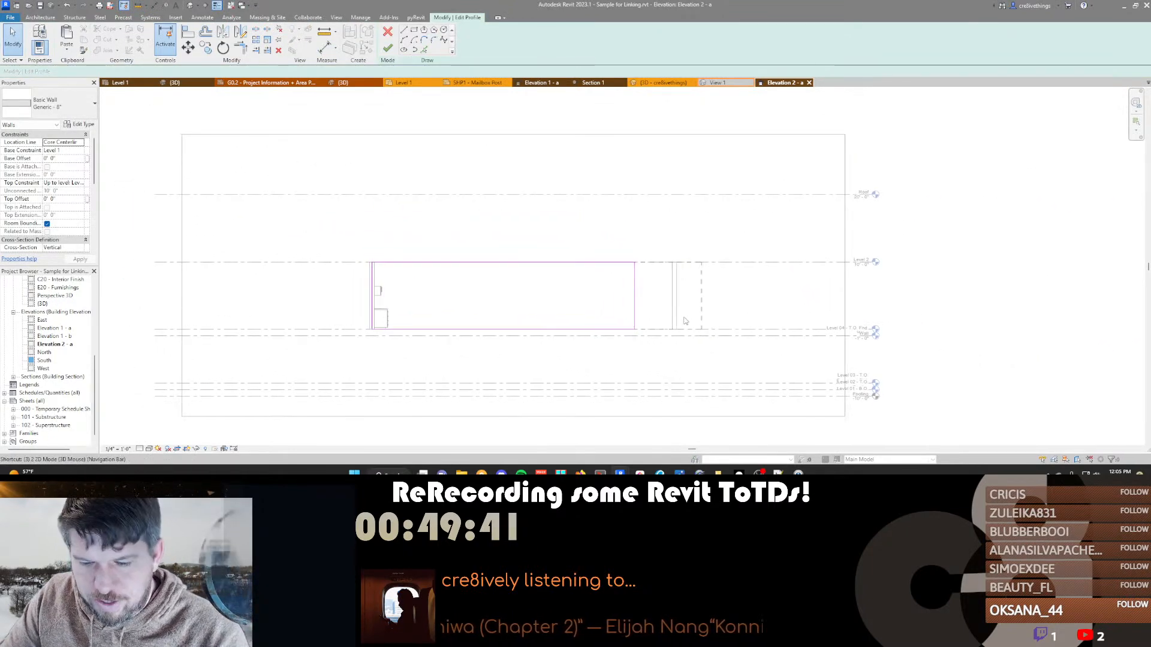
{"action": "key", "text": "ctrl+Tab"}
{"action": "scroll", "coordinate": [557, 271], "scroll_direction": "up", "scroll_amount": 2}
{"action": "scroll", "coordinate": [550, 271], "scroll_direction": "up", "scroll_amount": 1}
{"action": "key", "text": "f"}
{"action": "key", "text": "f"}
{"action": "key", "text": "Escape"}
{"action": "left_click", "coordinate": [567, 273]}
{"action": "left_click_drag", "start_coordinate": [566, 273], "coordinate": [581, 296]}
{"action": "key", "text": "Escape"}
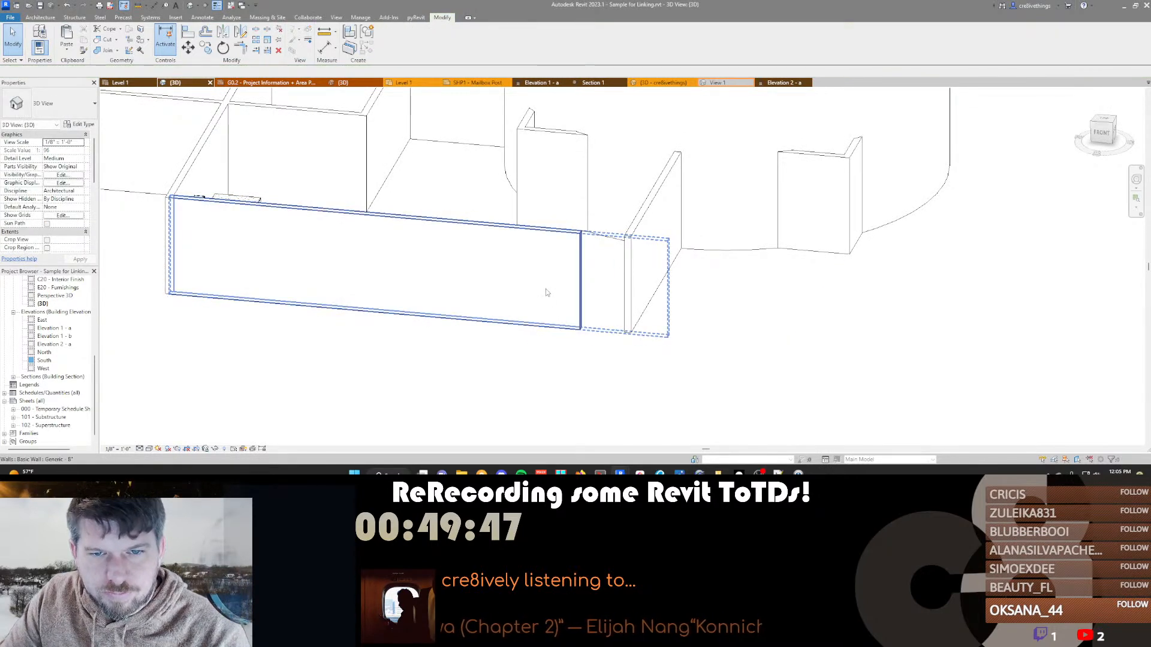
Edit the front wall's profile again and sketch a rectangle about 10' wide and 5' high inside it
{"action": "double_click", "coordinate": [546, 293]}
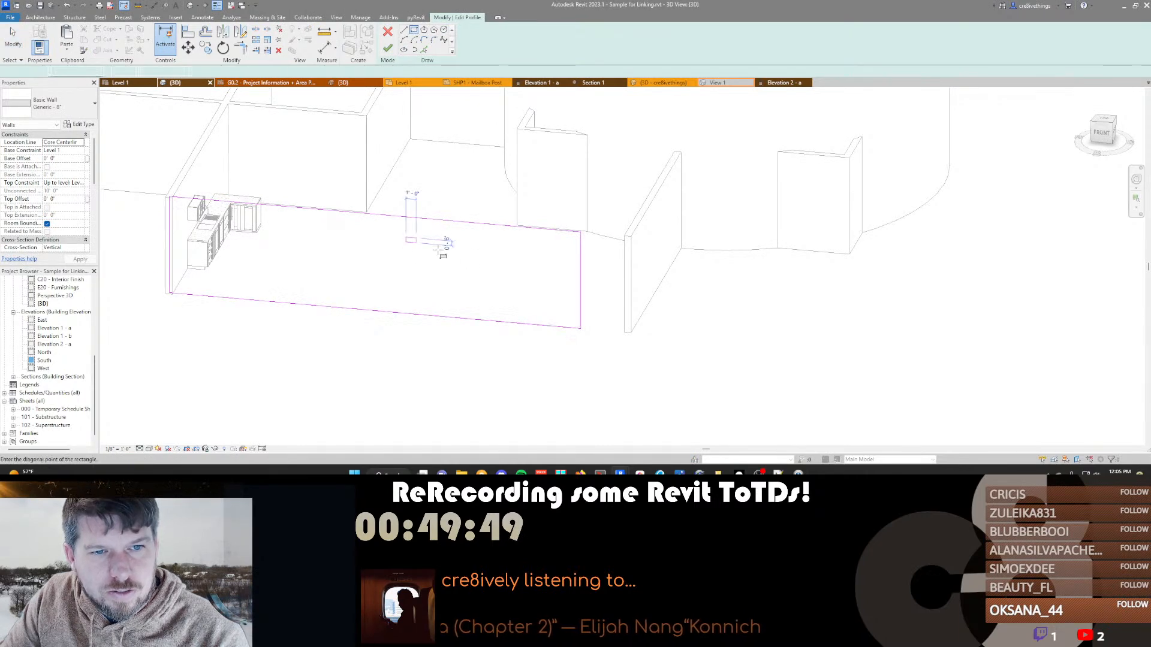
{"action": "left_click", "coordinate": [405, 237]}
{"action": "left_click", "coordinate": [513, 294]}
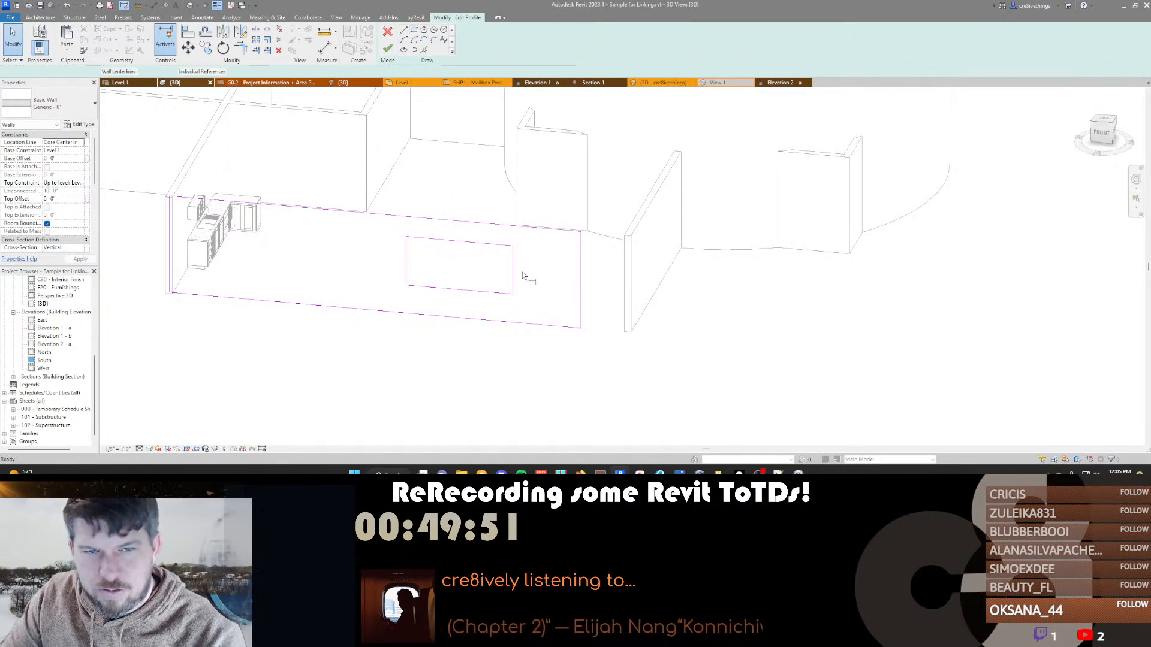
Dimension between the rectangle's nearest side and the profile's end line in the 3D view, and remove that dimension
{"action": "key", "text": "d"}
{"action": "key", "text": "i"}
{"action": "left_click", "coordinate": [513, 273]}
{"action": "left_click", "coordinate": [581, 278]}
{"action": "left_click", "coordinate": [545, 278]}
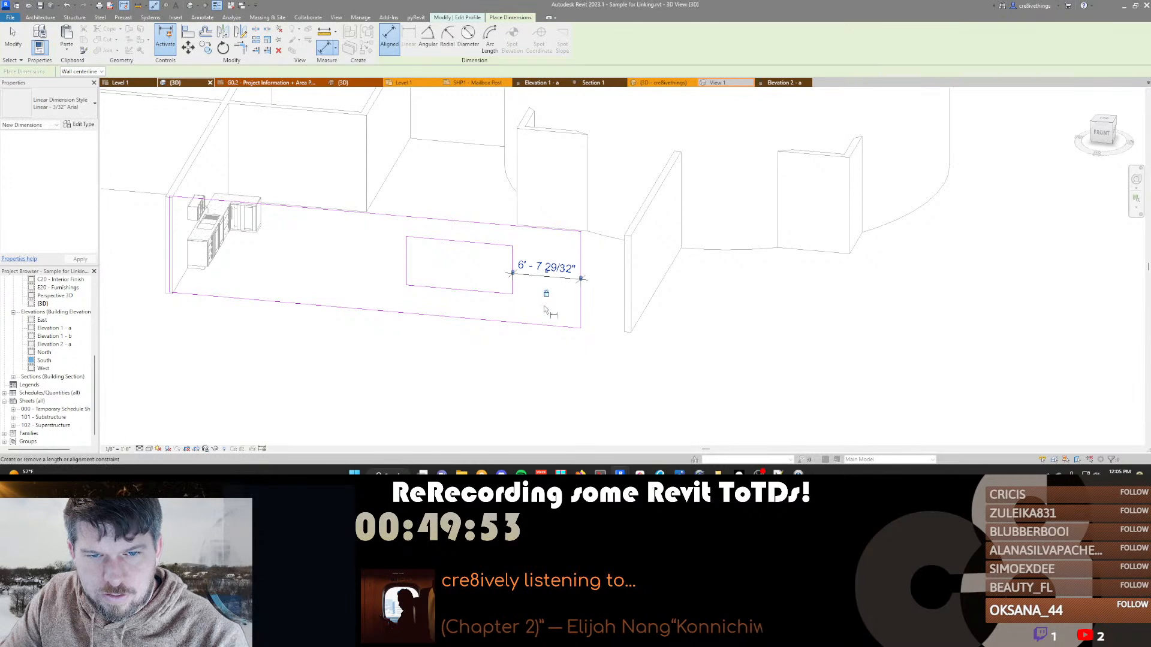
{"action": "key", "text": "Escape"}
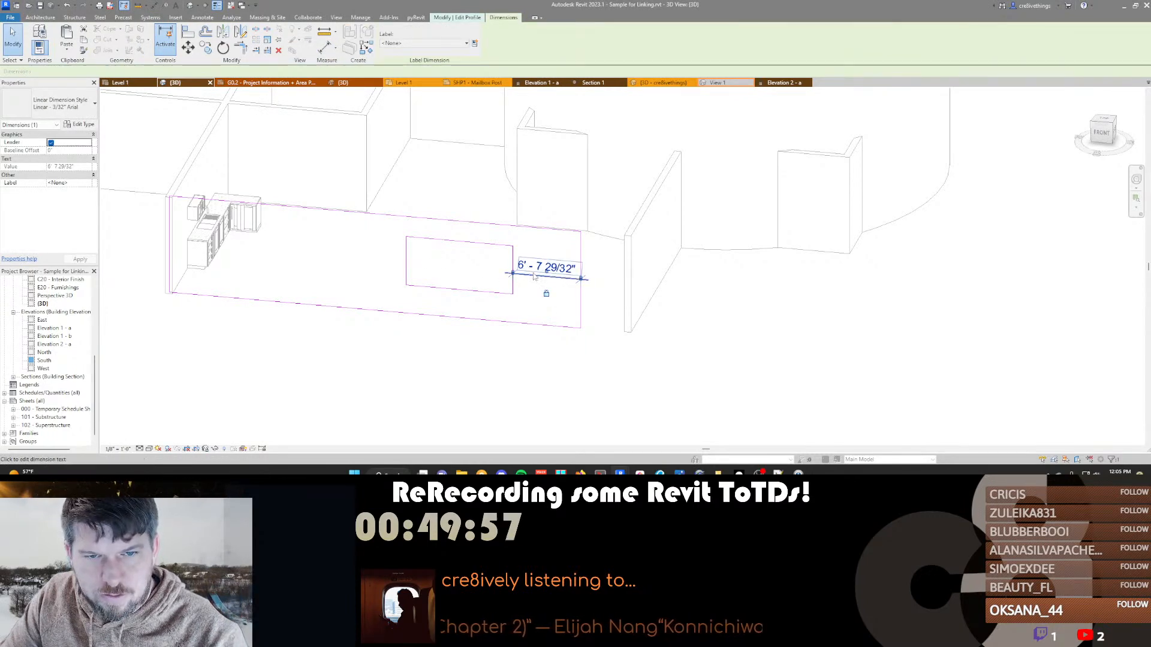
{"action": "left_click", "coordinate": [544, 267]}
{"action": "key", "text": "Escape"}
{"action": "left_click", "coordinate": [531, 281]}
{"action": "left_click", "coordinate": [533, 278]}
{"action": "left_click", "coordinate": [533, 286]}
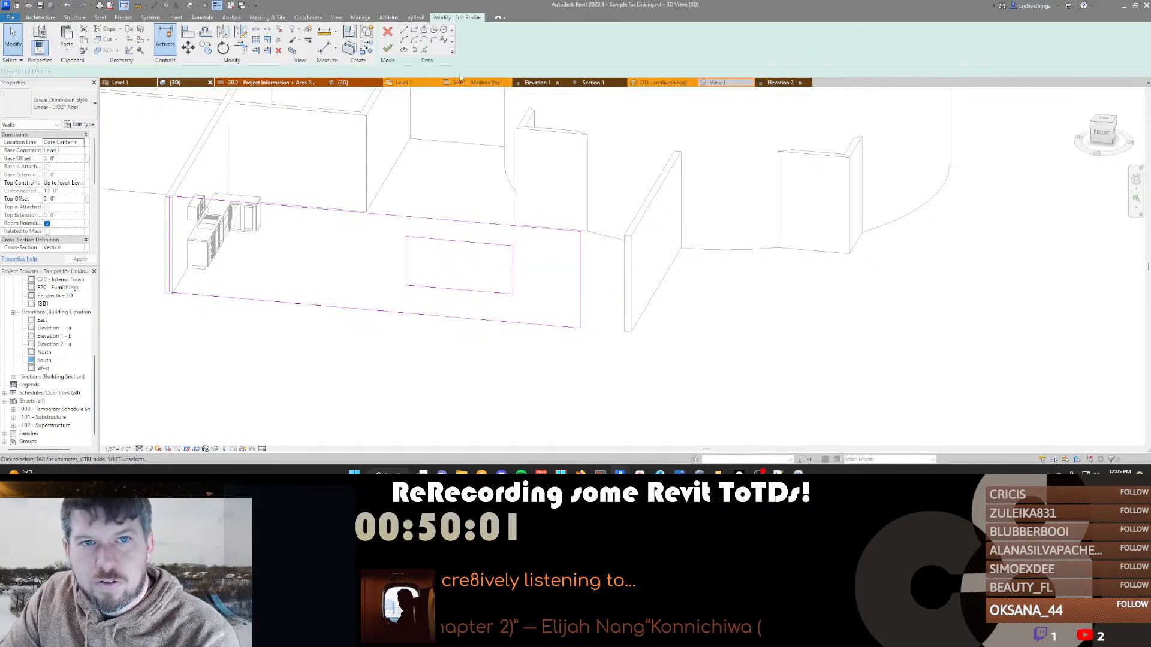
In Elevation 2 - a, dimension the rectangle's width and its distance to the profile's end line
{"action": "left_click", "coordinate": [782, 82]}
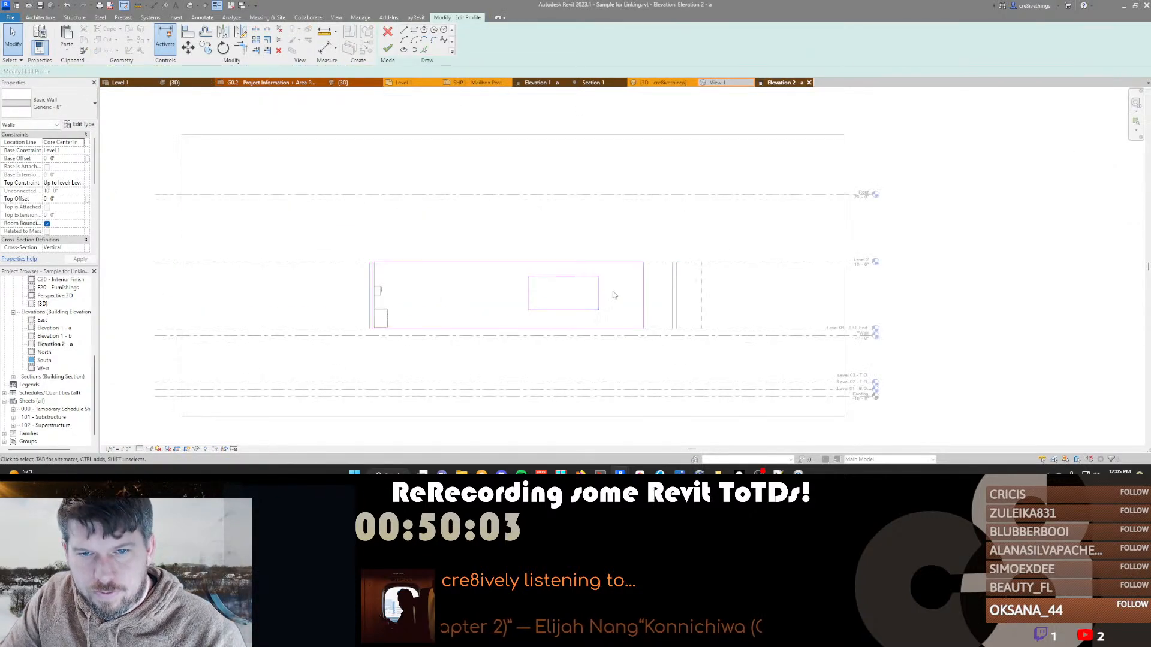
{"action": "scroll", "coordinate": [614, 295], "scroll_direction": "up", "scroll_amount": 2}
{"action": "key", "text": "d"}
{"action": "key", "text": "i"}
{"action": "left_click", "coordinate": [591, 293]}
{"action": "left_click", "coordinate": [485, 293]}
{"action": "left_click", "coordinate": [433, 293]}
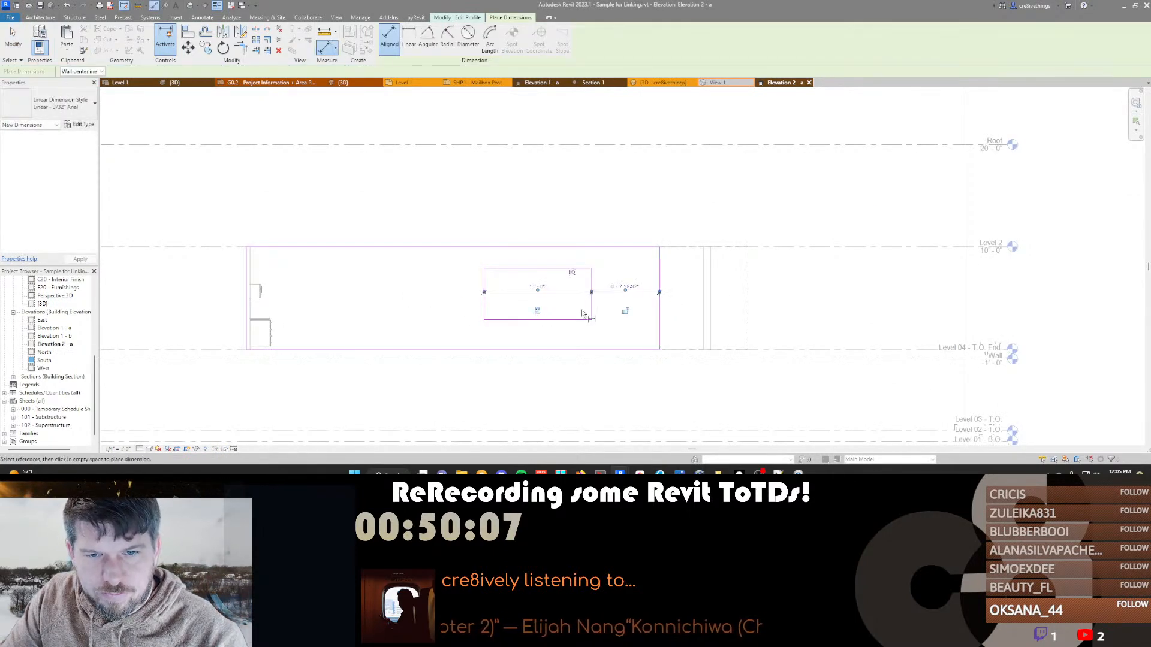
Dimension the rectangle's height and its offsets from the profile's top and bottom edges, and lock the top offset
{"action": "left_click", "coordinate": [582, 354]}
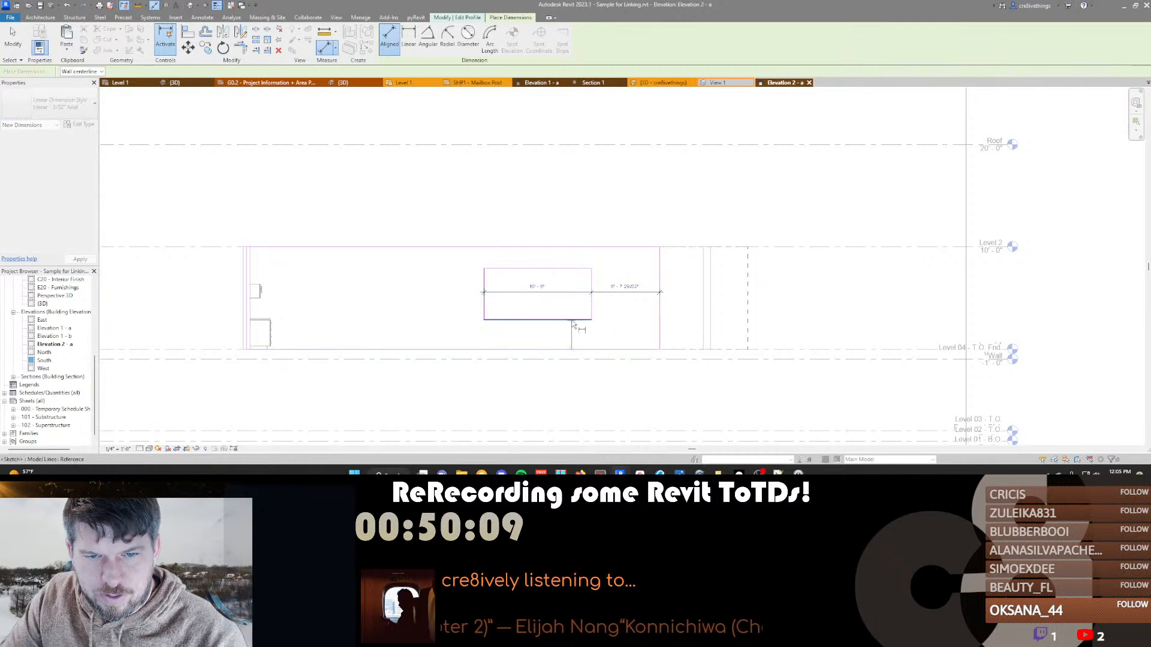
{"action": "left_click", "coordinate": [561, 255]}
{"action": "left_click", "coordinate": [416, 297]}
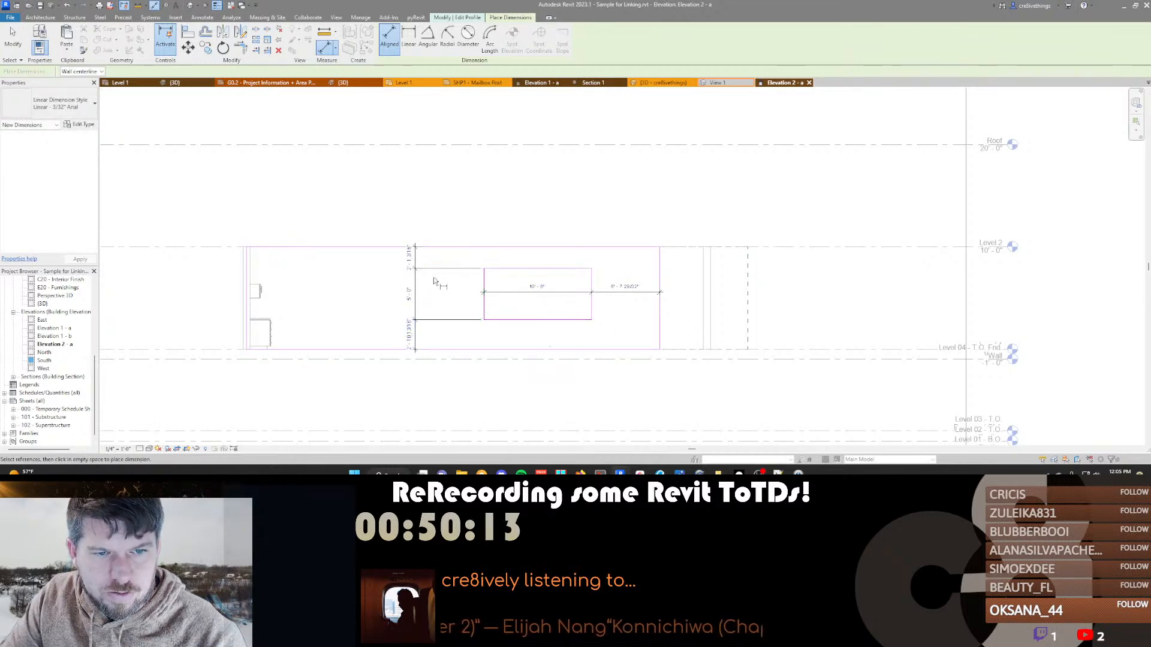
{"action": "key", "text": "Escape"}
{"action": "key", "text": "Escape"}
{"action": "left_click", "coordinate": [437, 267]}
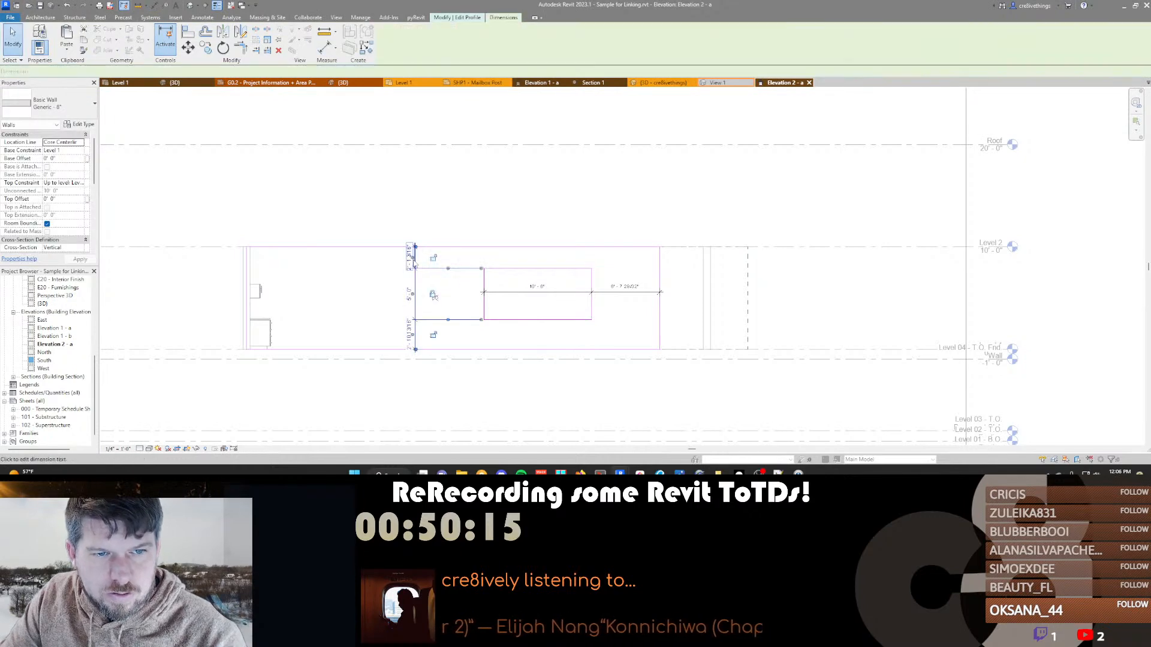
{"action": "left_click", "coordinate": [505, 217]}
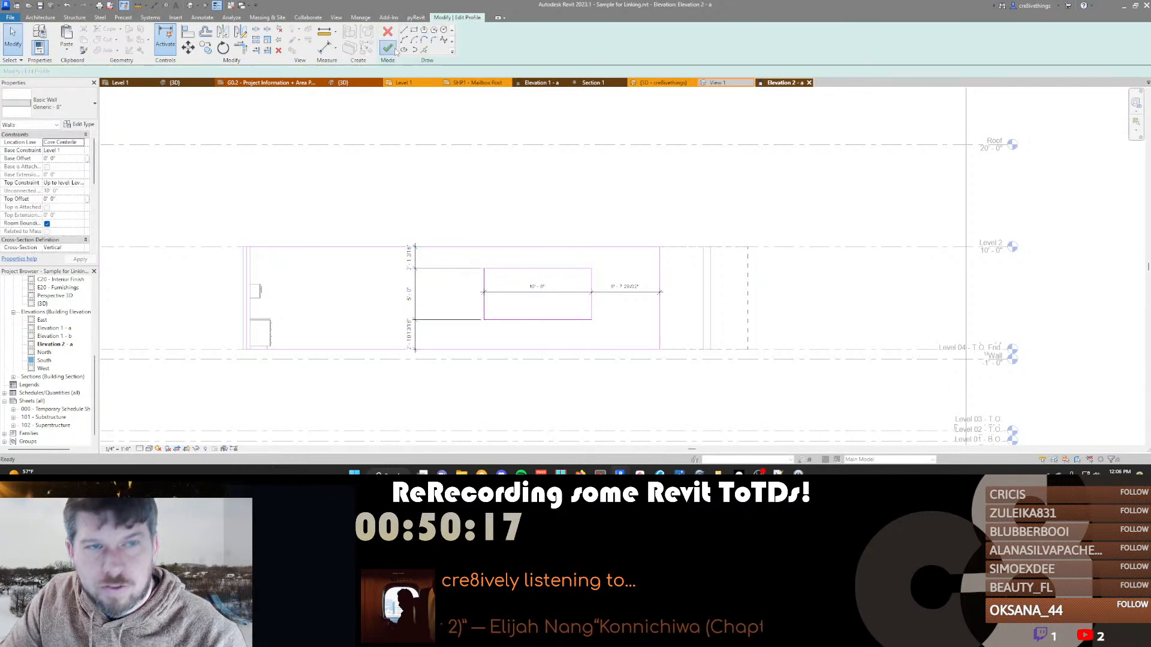
Try to finish the sketch, and delete the rectangle's vertical and horizontal dimensions
{"action": "left_click", "coordinate": [387, 48]}
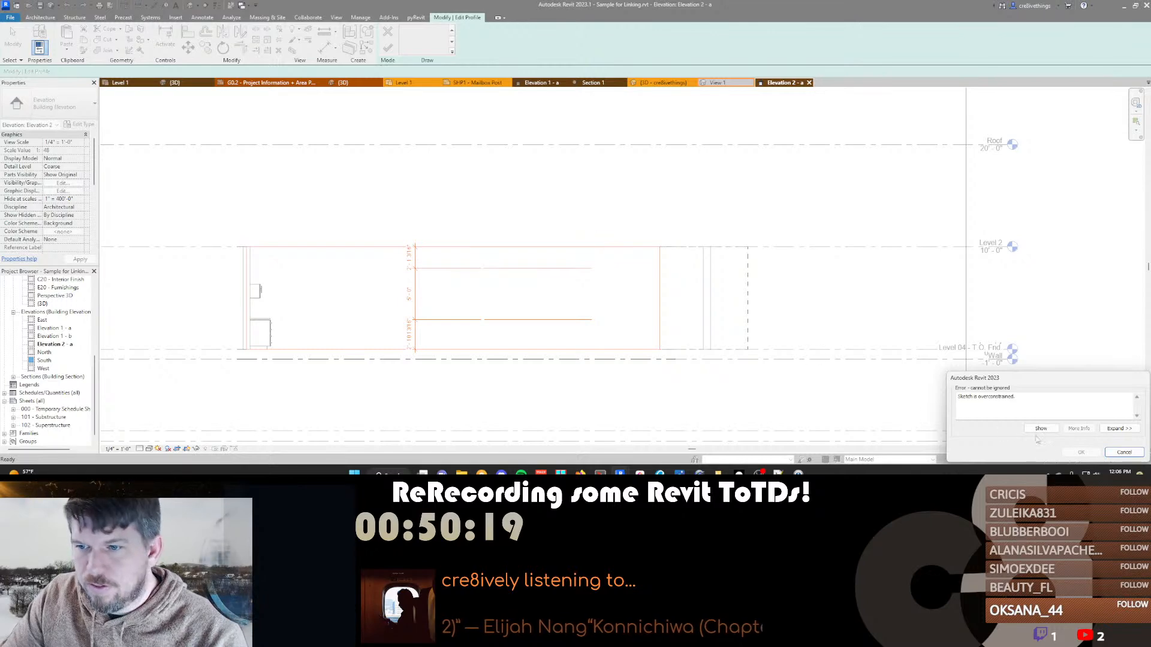
{"action": "left_click", "coordinate": [1124, 452]}
{"action": "left_click", "coordinate": [434, 295]}
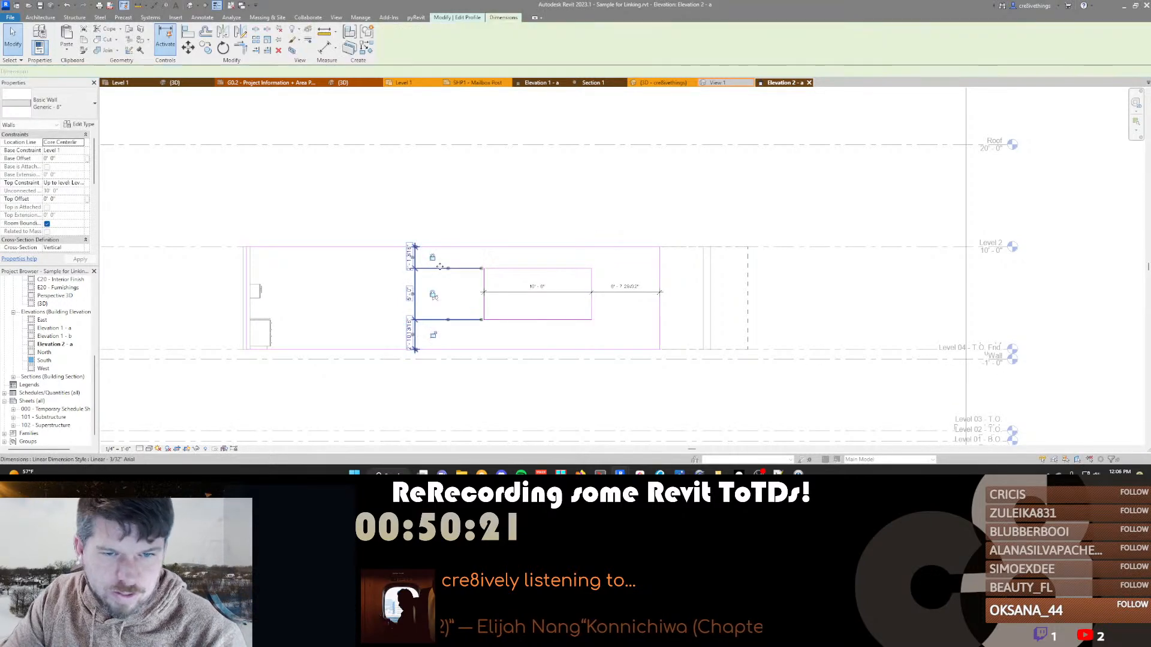
{"action": "key", "text": "Delete"}
{"action": "left_click", "coordinate": [387, 48]}
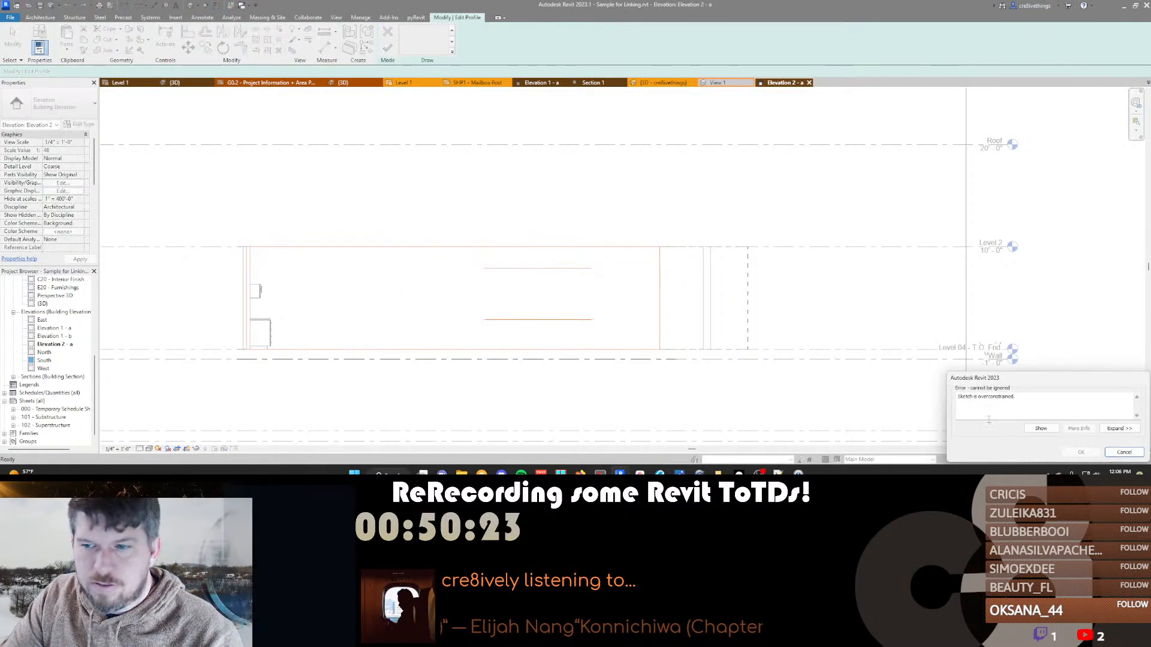
{"action": "left_click", "coordinate": [1116, 454]}
{"action": "left_click", "coordinate": [610, 293]}
{"action": "key", "text": "Delete"}
Delete the four outer boundary lines of the profile, keeping only the inner rectangle, and finish the sketch
{"action": "scroll", "coordinate": [527, 303], "scroll_direction": "down", "scroll_amount": 3}
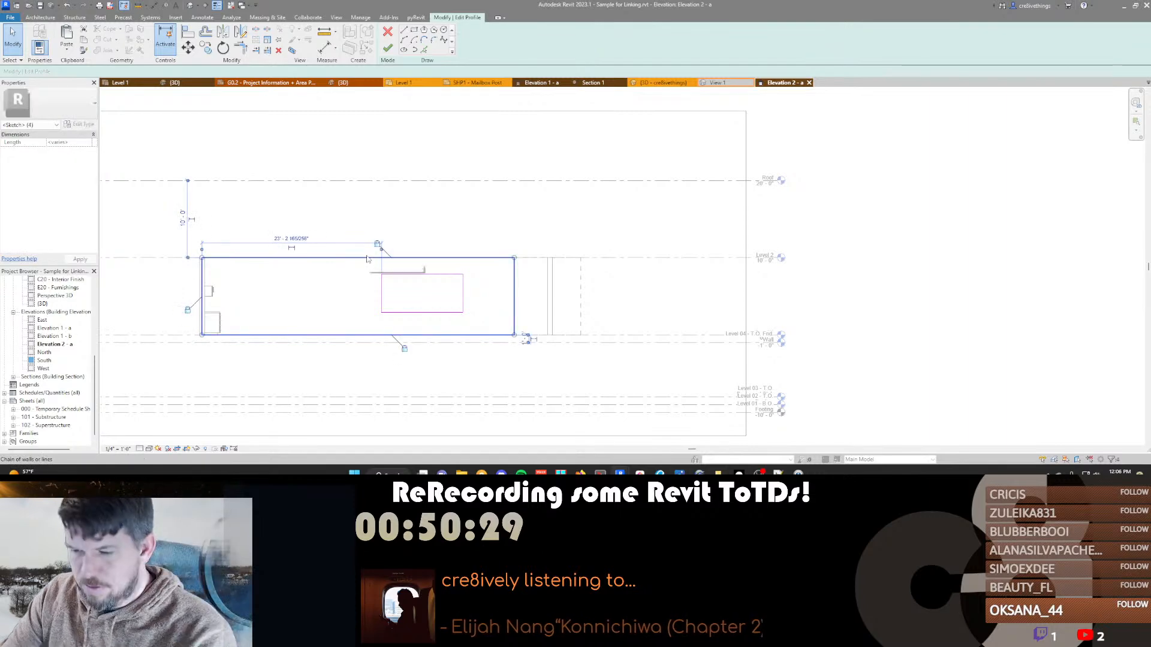
{"action": "middle_click_drag", "start_coordinate": [483, 244], "coordinate": [545, 236]}
{"action": "key", "text": "f"}
{"action": "key", "text": "f"}
{"action": "left_click", "coordinate": [562, 310]}
{"action": "key", "text": "3"}
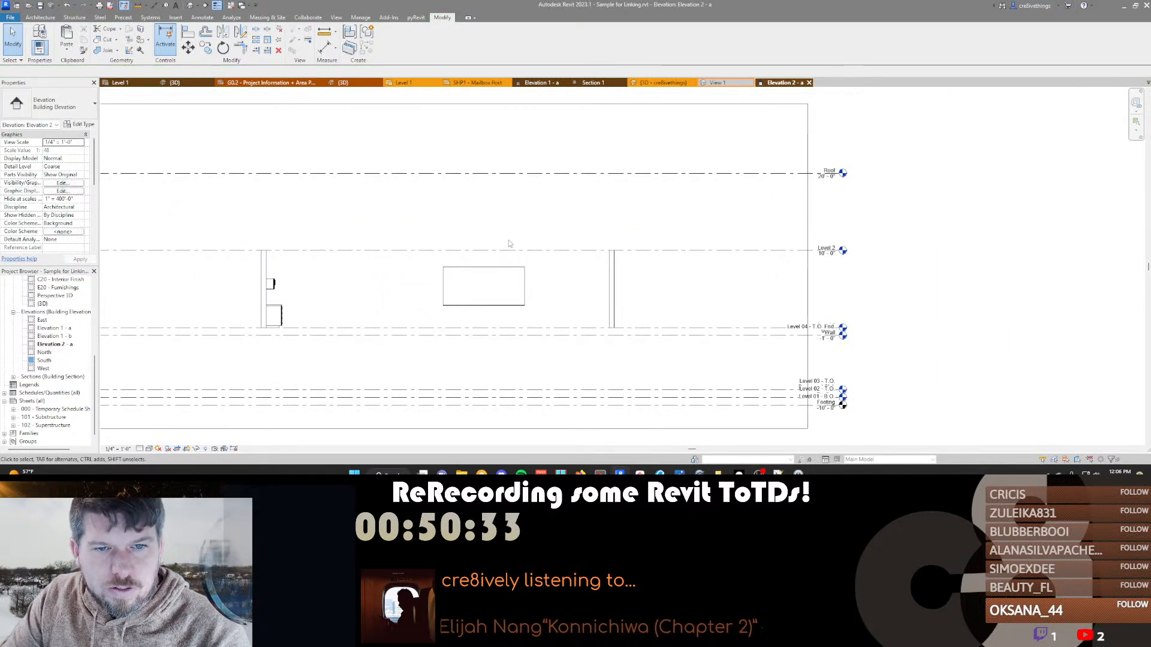
Switch to the 3D view and reopen the profile of the remaining rectangular wall for editing
{"action": "middle_click_drag", "start_coordinate": [501, 261], "coordinate": [616, 261]}
{"action": "scroll", "coordinate": [617, 262], "scroll_direction": "up", "scroll_amount": 1}
{"action": "scroll", "coordinate": [594, 263], "scroll_direction": "down", "scroll_amount": 1}
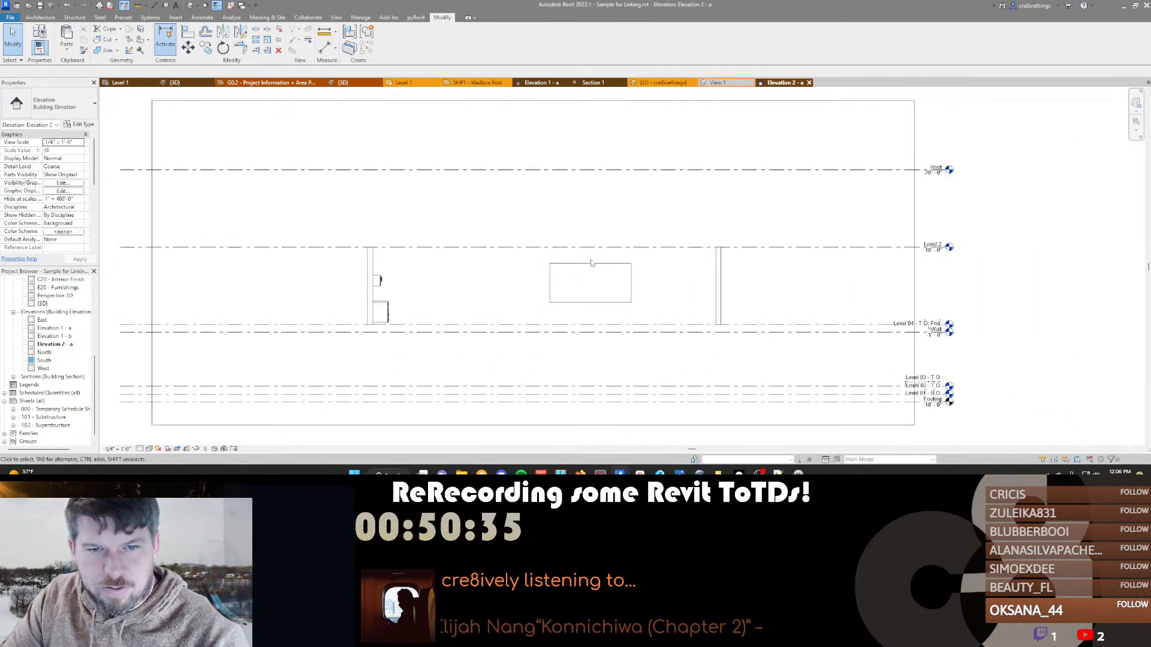
{"action": "key", "text": "3"}
{"action": "key", "text": "d"}
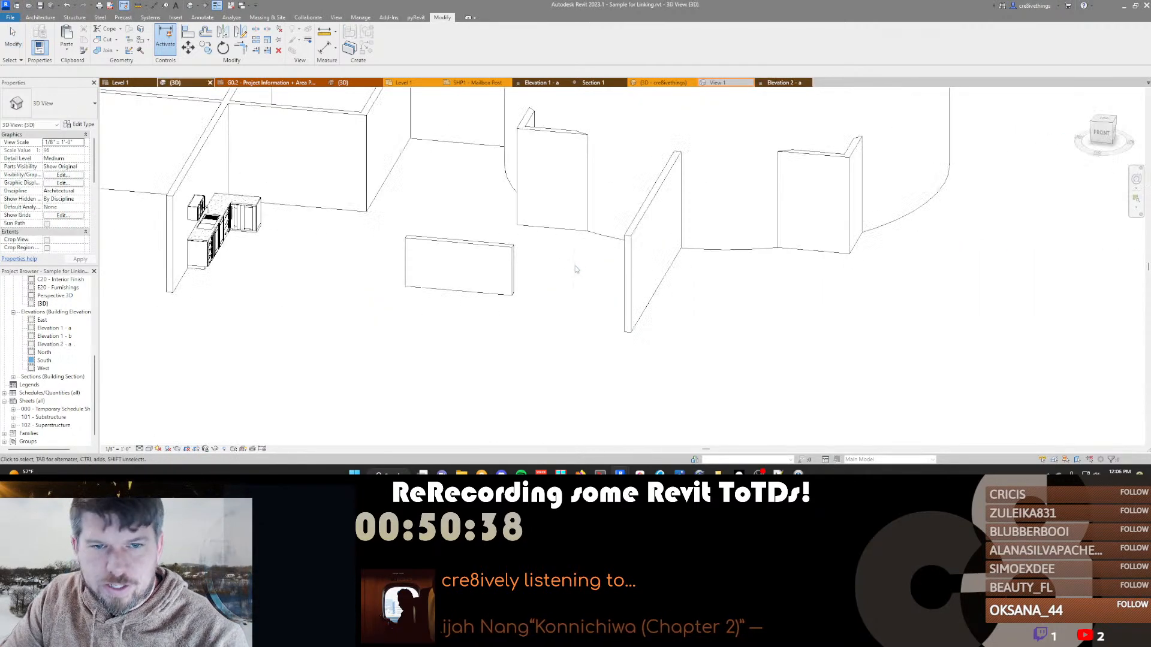
{"action": "left_click", "coordinate": [470, 270]}
{"action": "left_click", "coordinate": [520, 293]}
{"action": "double_click", "coordinate": [436, 254]}
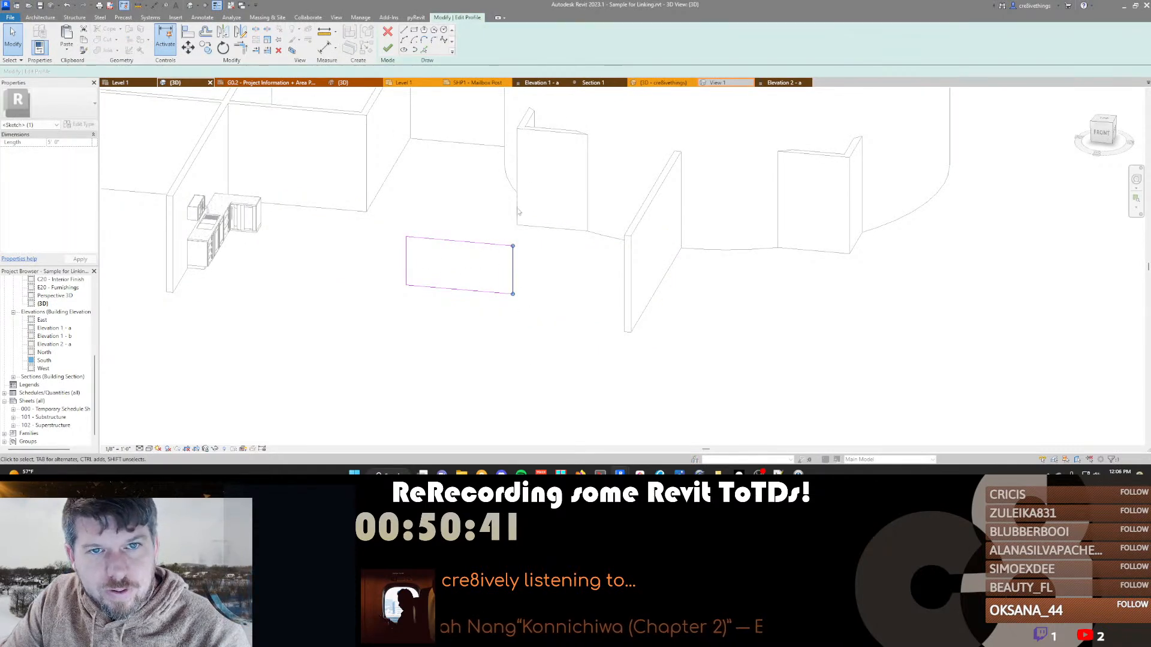
In Elevation 2 - a, dimension from the rectangle's side to the dashed end reference plane, try to lock it, and delete the dimension
{"action": "left_click", "coordinate": [781, 84]}
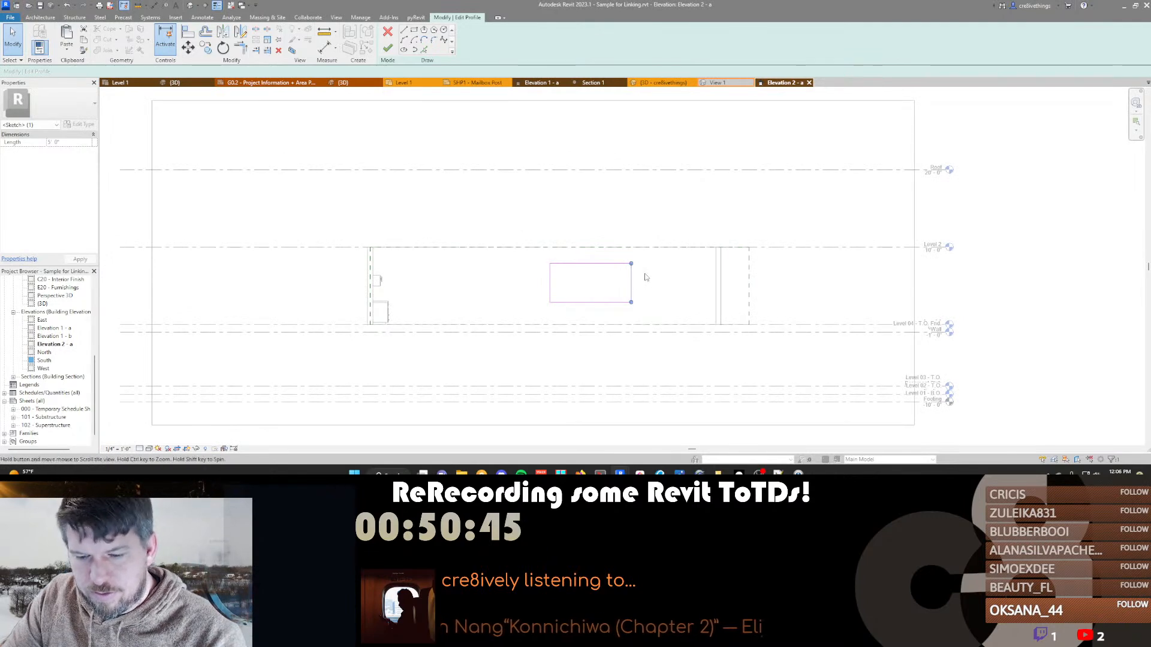
{"action": "left_click", "coordinate": [647, 278]}
{"action": "key", "text": "d"}
{"action": "key", "text": "i"}
{"action": "left_click", "coordinate": [630, 275]}
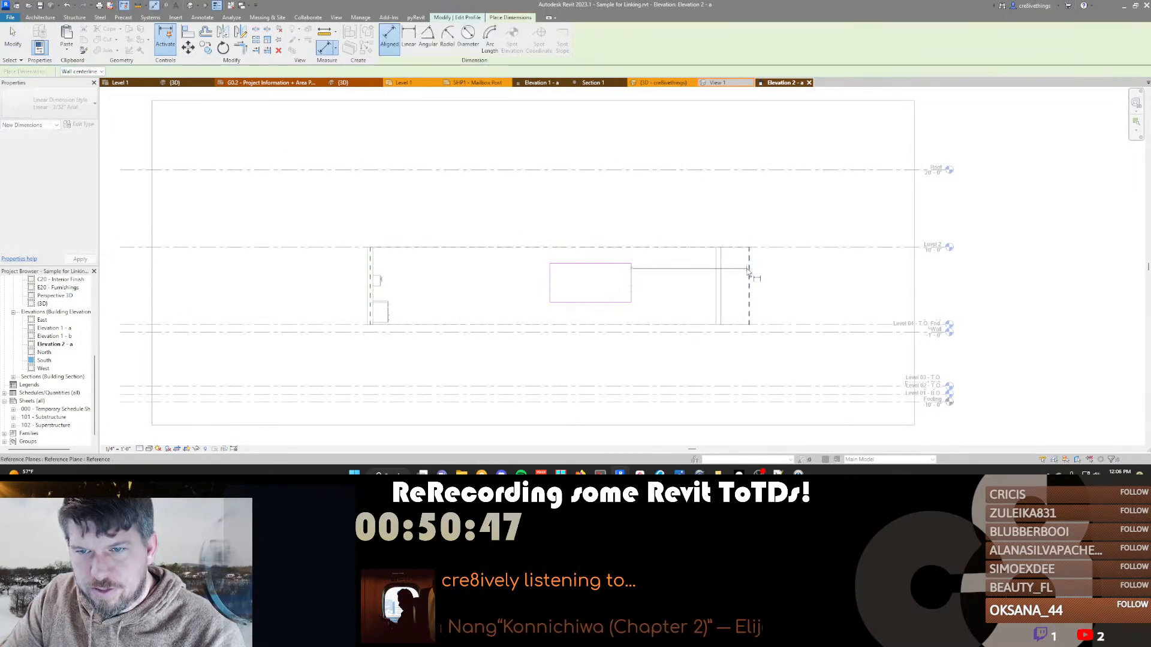
{"action": "left_click", "coordinate": [748, 273]}
{"action": "left_click", "coordinate": [691, 296]}
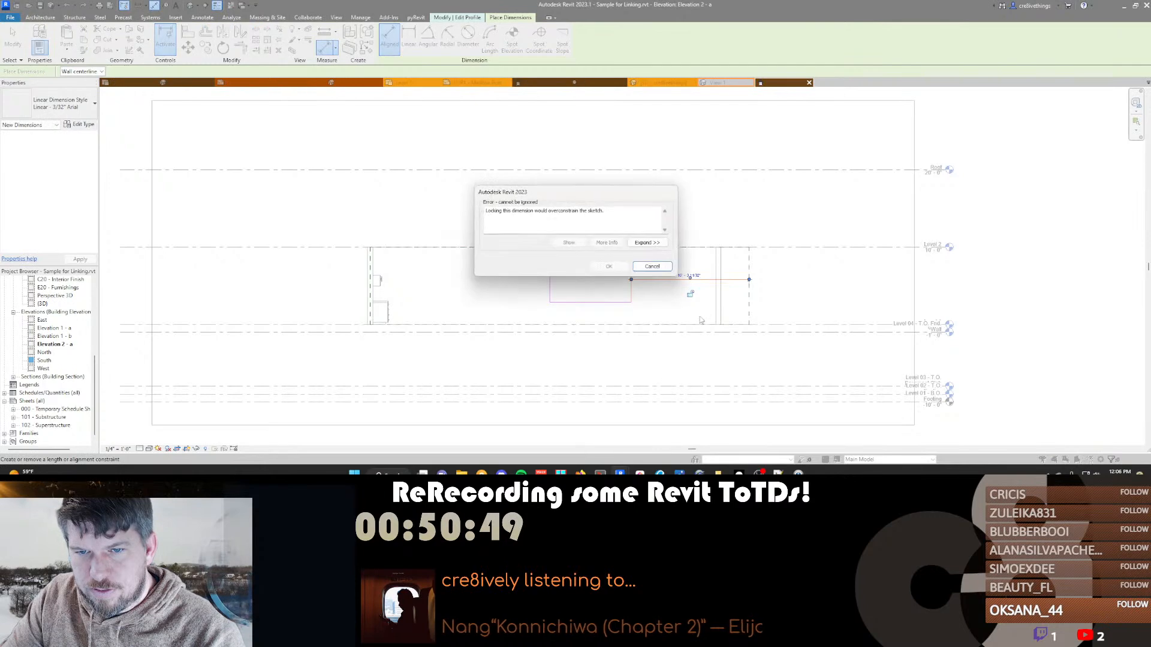
{"action": "key", "text": "Escape"}
{"action": "key", "text": "Escape"}
{"action": "middle_click_drag", "start_coordinate": [686, 301], "coordinate": [687, 302]}
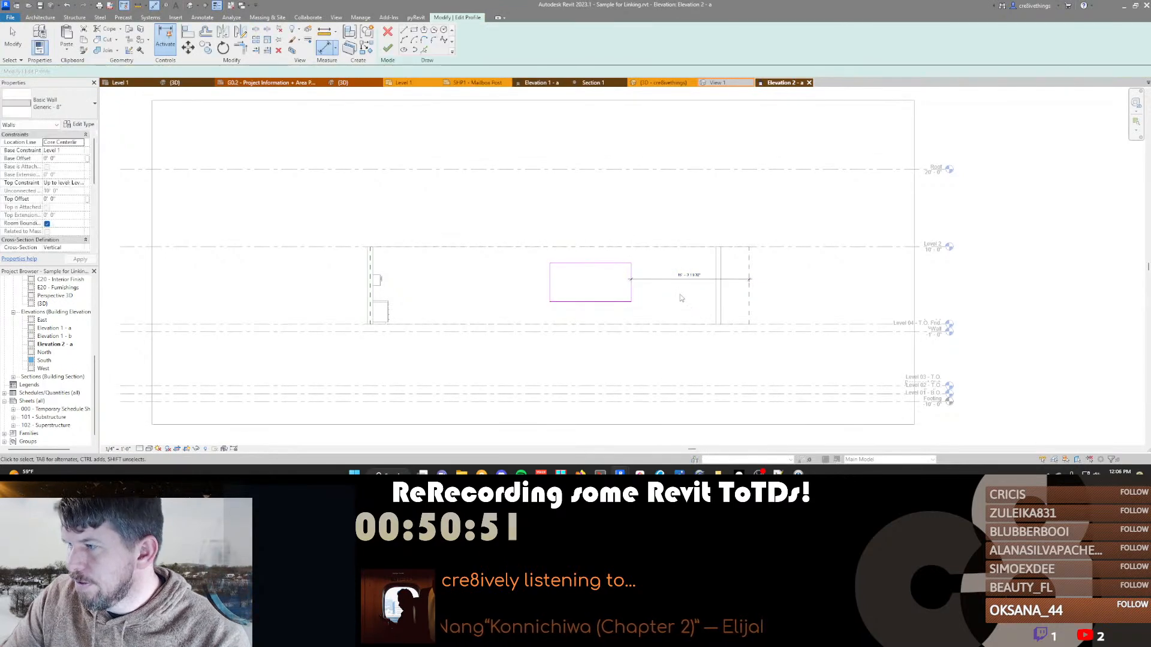
{"action": "scroll", "coordinate": [687, 301], "scroll_direction": "up", "scroll_amount": 1}
{"action": "left_click", "coordinate": [660, 276]}
{"action": "key", "text": "Delete"}
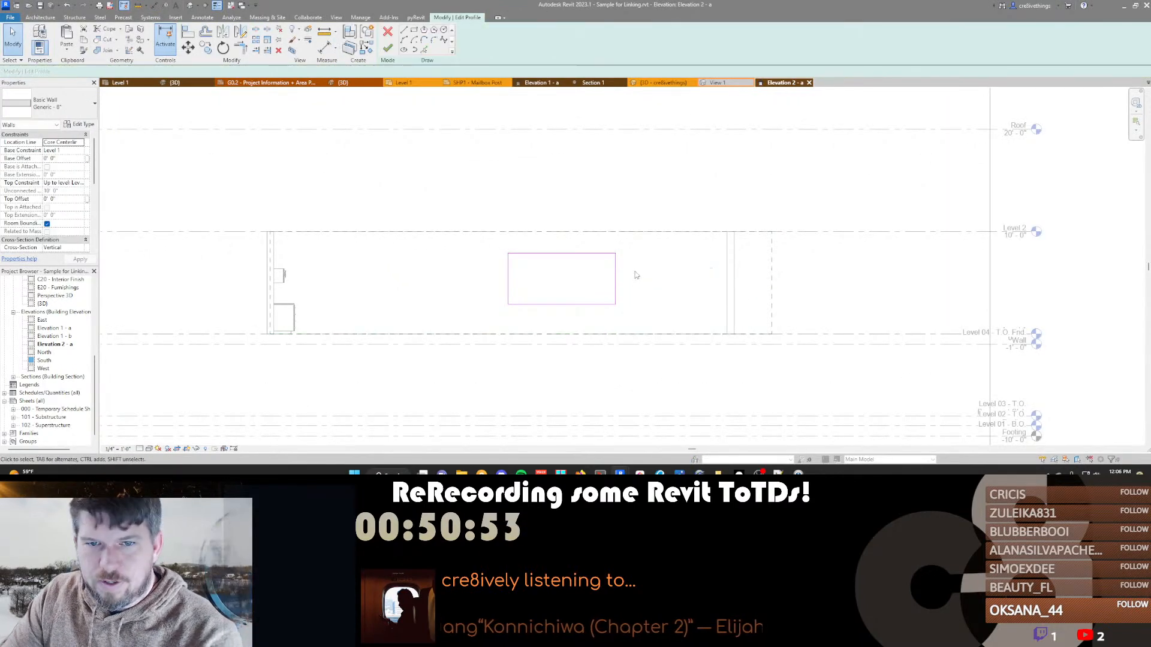
Finish the sketch and stretch the wall's dashed end to a length of about 54', then back to about 50'-6"
{"action": "scroll", "coordinate": [634, 272], "scroll_direction": "down", "scroll_amount": 2}
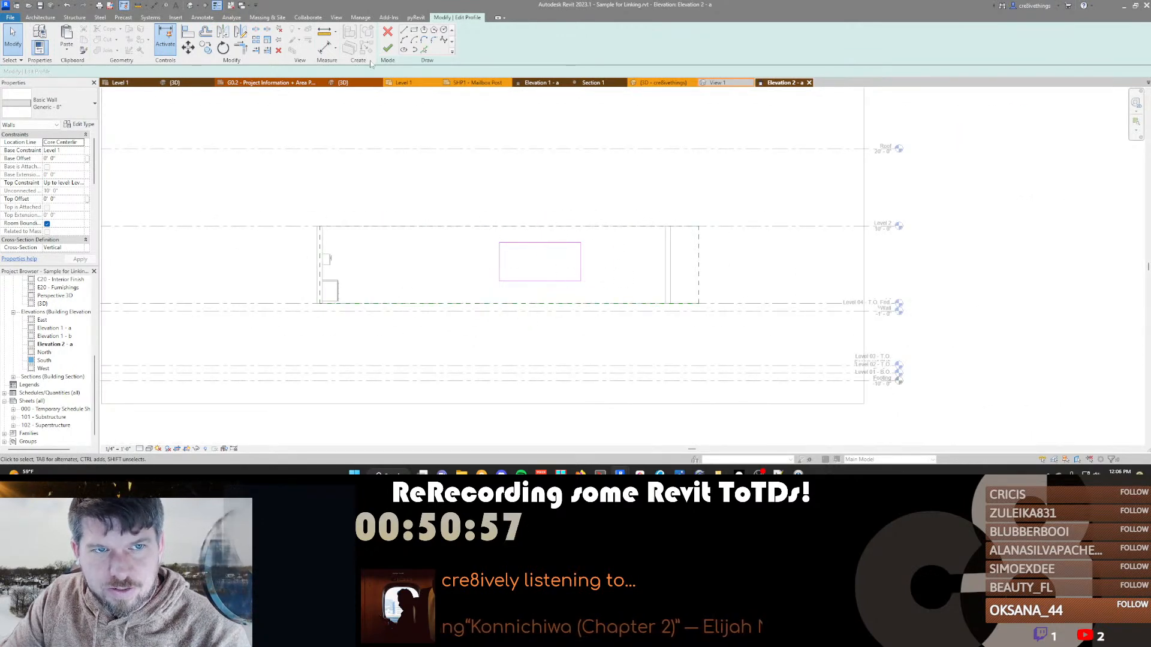
{"action": "left_click", "coordinate": [387, 49]}
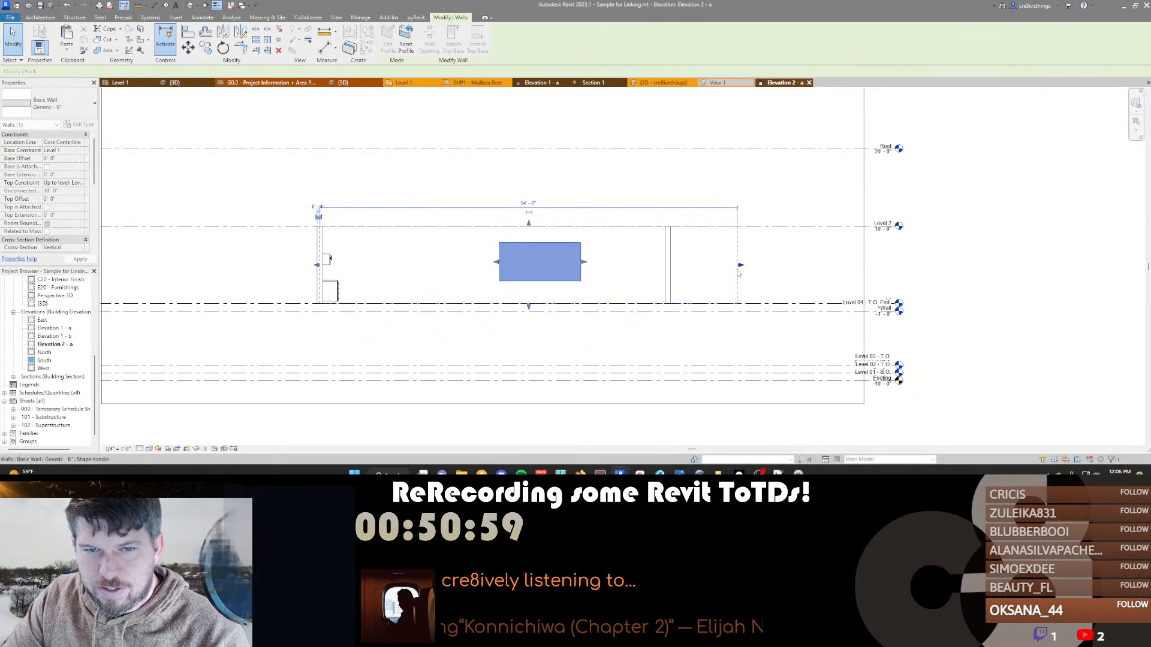
{"action": "left_click_drag", "start_coordinate": [742, 269], "coordinate": [712, 265]}
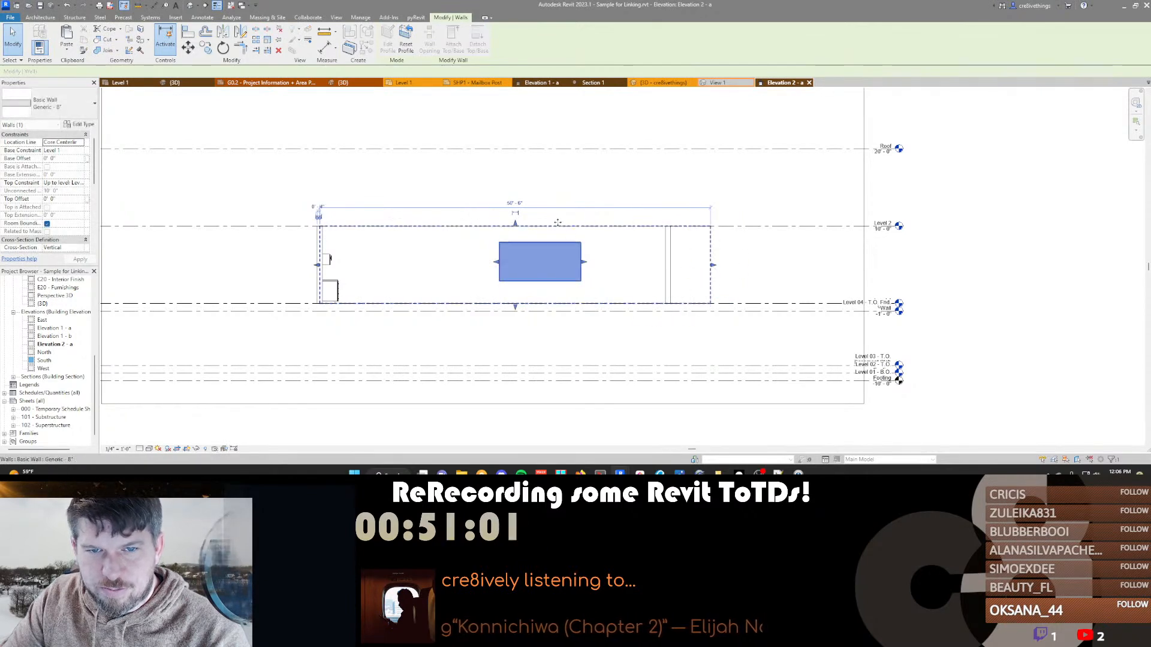
Raise the wall's dashed top to an offset of about 5'-7", reopen its profile, and align and lock the rectangle's top line to it
{"action": "left_click_drag", "start_coordinate": [540, 224], "coordinate": [539, 162]}
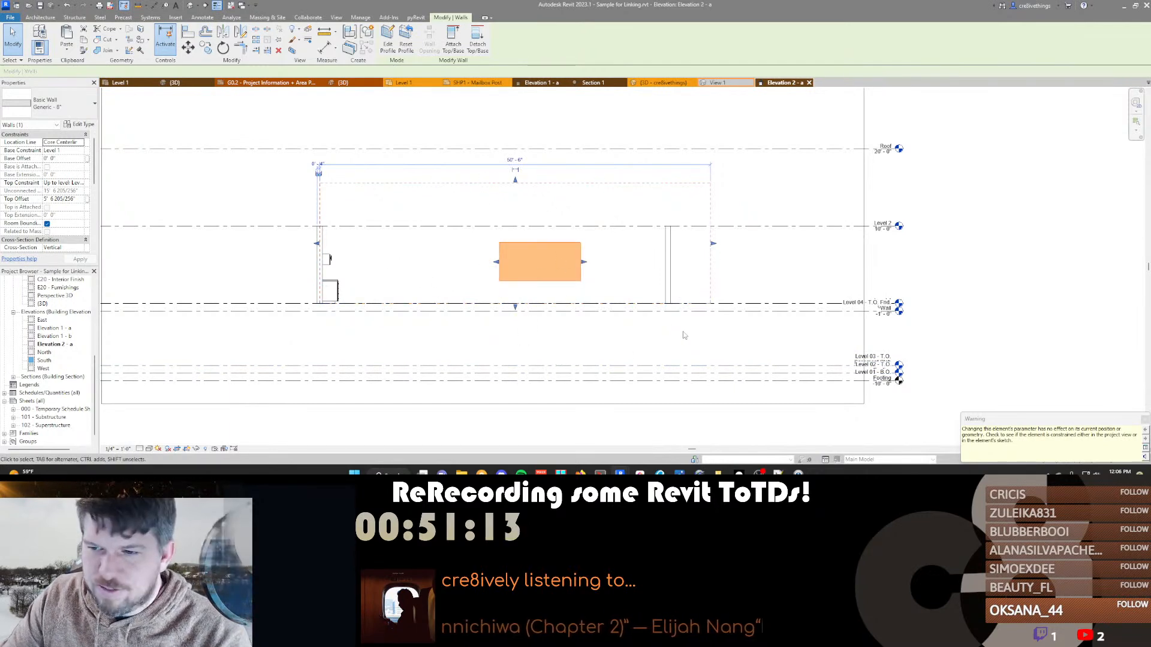
{"action": "double_click", "coordinate": [566, 280]}
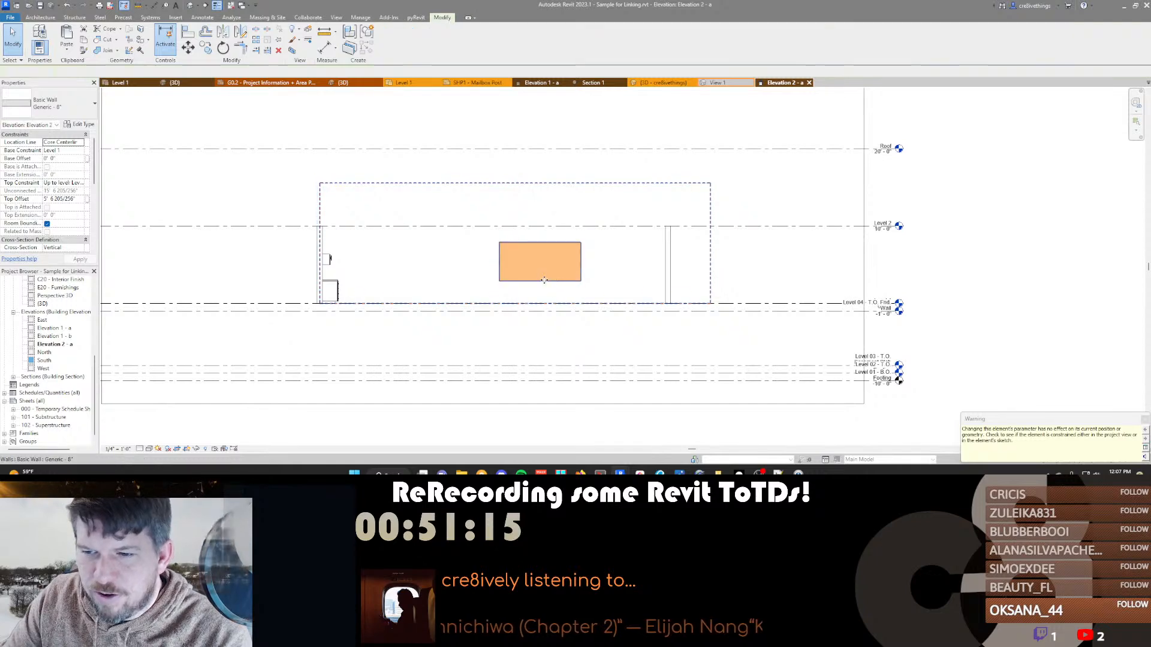
{"action": "key", "text": "a"}
{"action": "key", "text": "l"}
{"action": "left_click", "coordinate": [531, 242]}
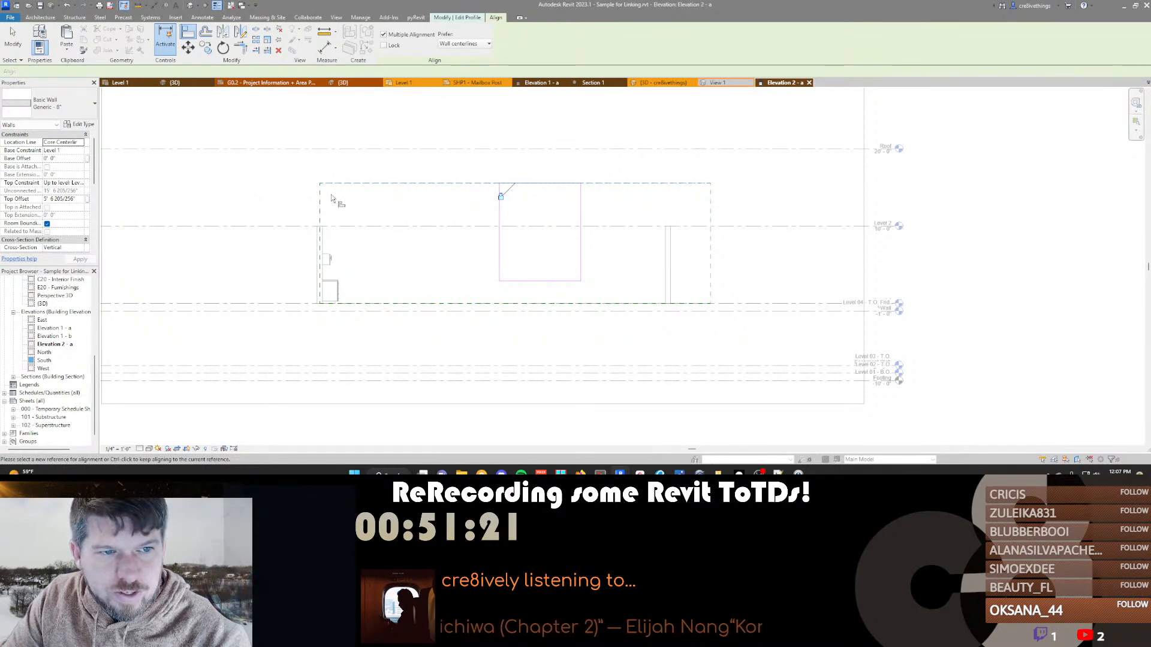
Align and lock the rectangle's right-hand line to the wall's dashed end reference plane and finish the sketch
{"action": "left_click", "coordinate": [711, 208]}
{"action": "left_click", "coordinate": [580, 210]}
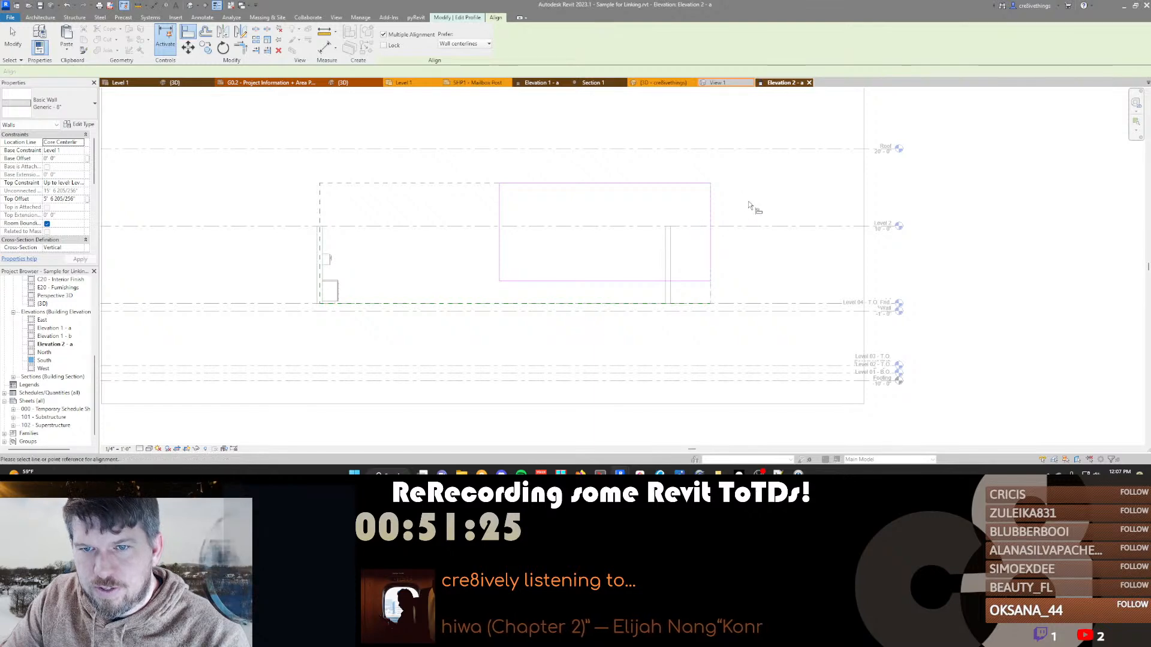
{"action": "key", "text": "Escape"}
{"action": "key", "text": "f"}
{"action": "key", "text": "f"}
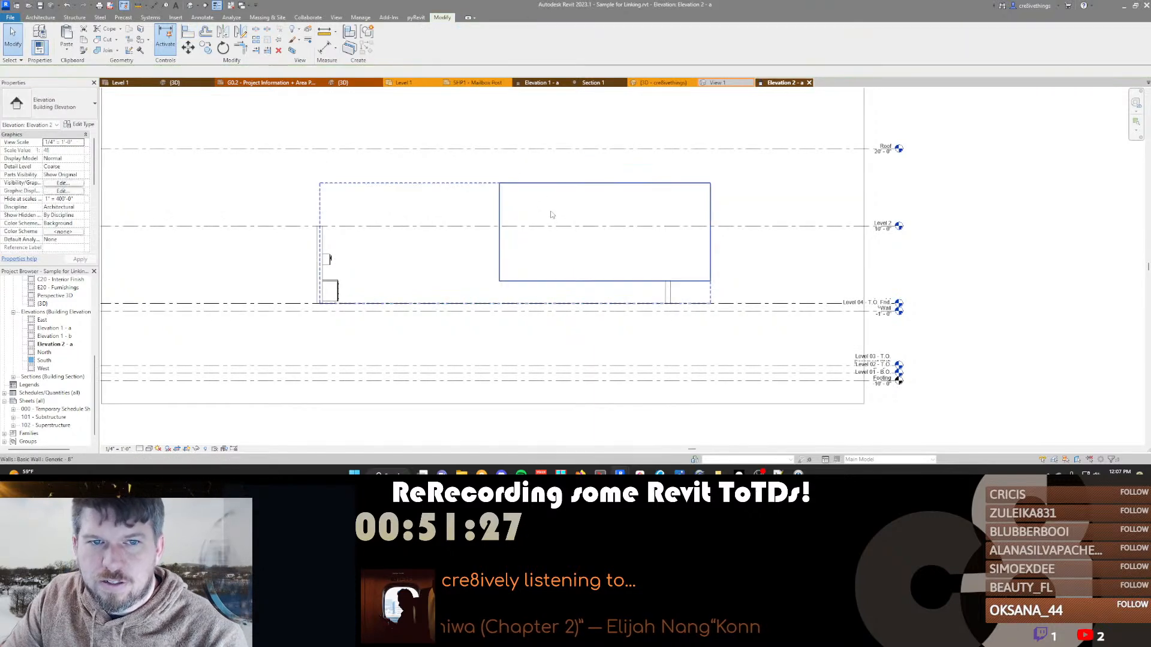
Stretch the rectangle's free left-hand edge outward, then lower the wall's top to an offset of about 5'-4"
{"action": "left_click", "coordinate": [551, 213]}
{"action": "mouse_move", "coordinate": [499, 238]}
{"action": "left_mouse_down"}
{"action": "mouse_move", "coordinate": [444, 237]}
{"action": "mouse_move", "coordinate": [480, 236]}
{"action": "left_mouse_up"}
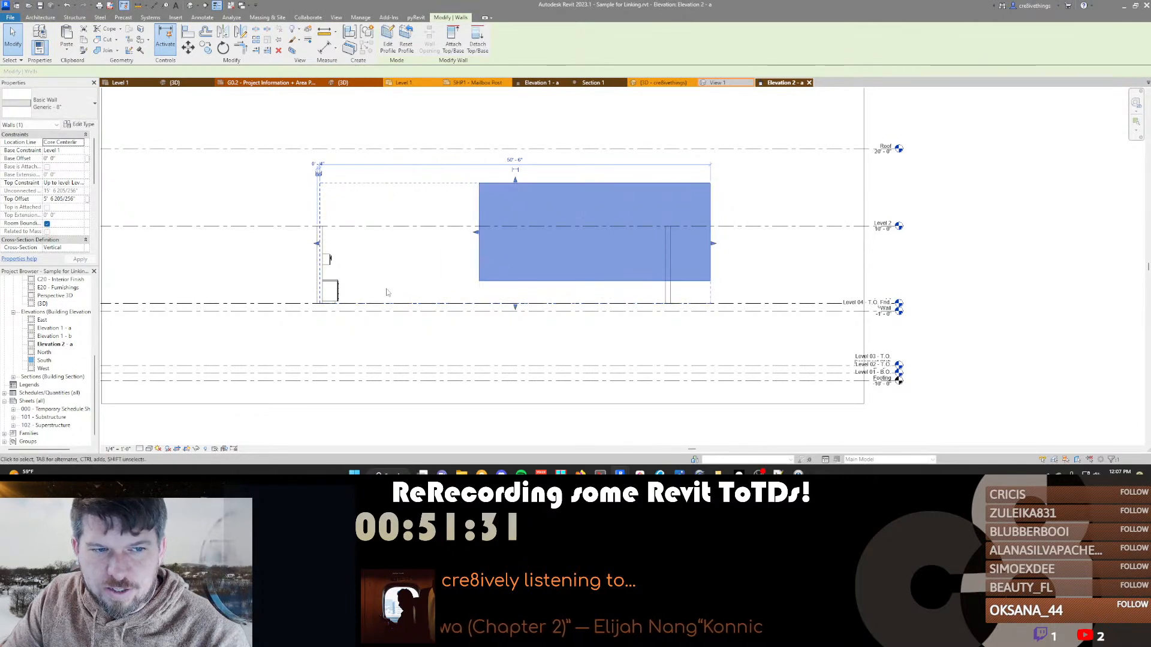
{"action": "mouse_move", "coordinate": [714, 243]}
{"action": "left_mouse_down"}
{"action": "mouse_move", "coordinate": [638, 244]}
{"action": "mouse_move", "coordinate": [809, 246]}
{"action": "mouse_move", "coordinate": [649, 247]}
{"action": "mouse_move", "coordinate": [710, 247]}
{"action": "left_mouse_up"}
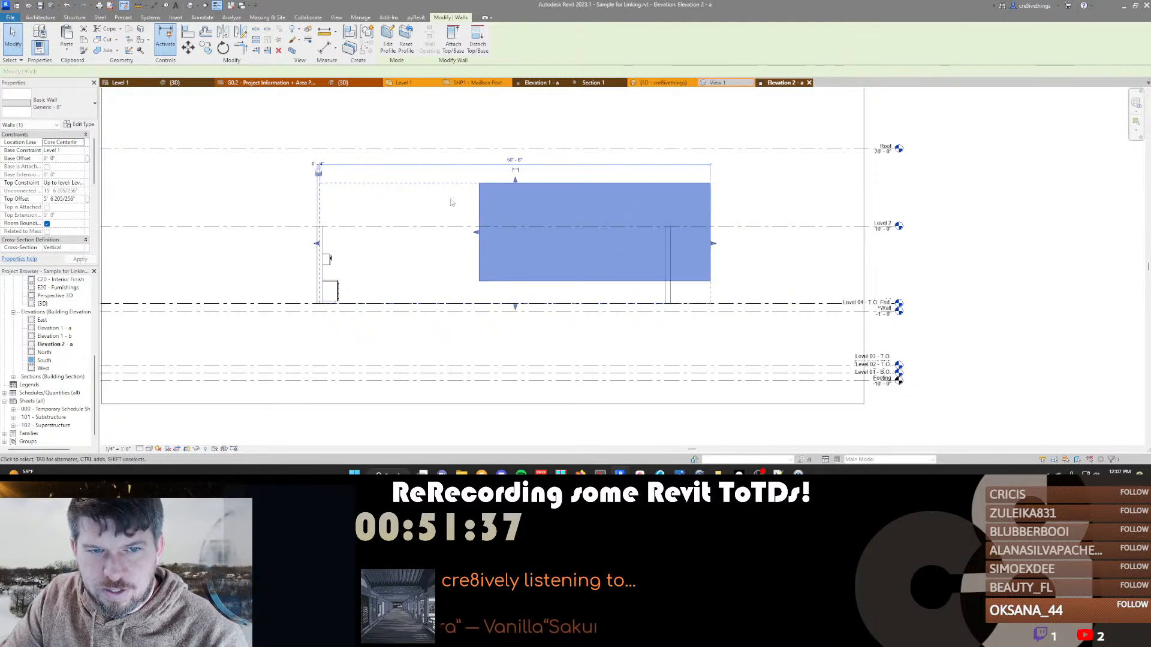
{"action": "mouse_move", "coordinate": [515, 179]}
{"action": "left_mouse_down"}
{"action": "mouse_move", "coordinate": [516, 203]}
{"action": "mouse_move", "coordinate": [515, 150]}
{"action": "mouse_move", "coordinate": [516, 198]}
{"action": "left_mouse_up"}
Reopen the profile, make the bottom line's temporary dimensions permanent, lock the rectangle's height segment, and finish the sketch
{"action": "double_click", "coordinate": [483, 228]}
{"action": "left_click", "coordinate": [502, 283]}
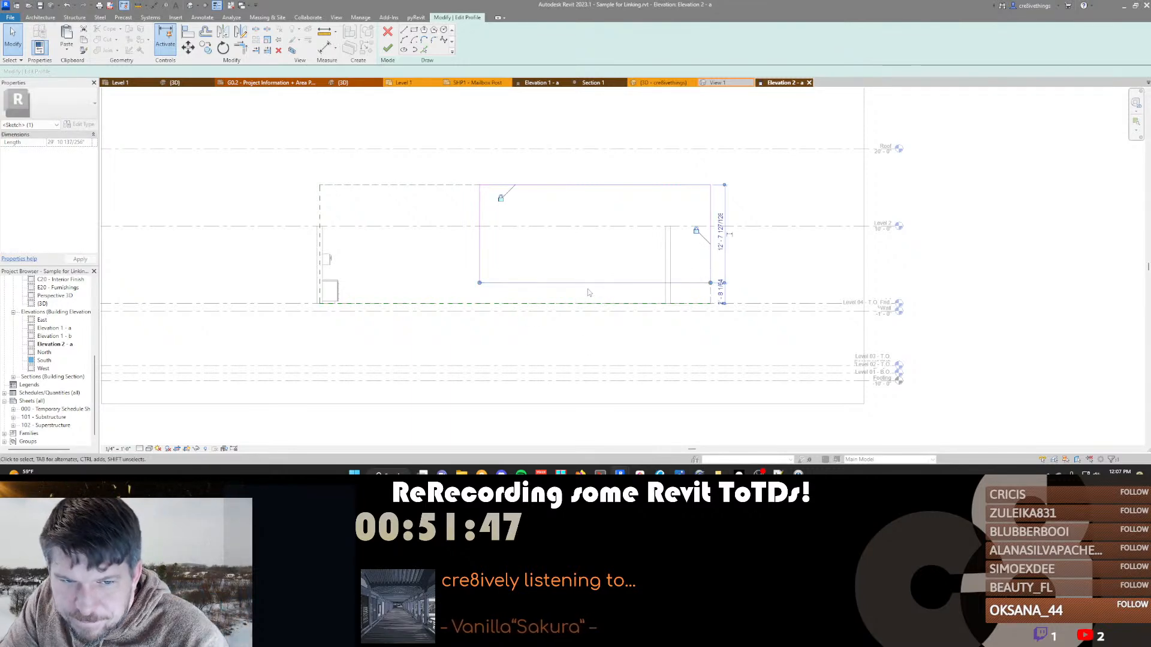
{"action": "left_click", "coordinate": [730, 235]}
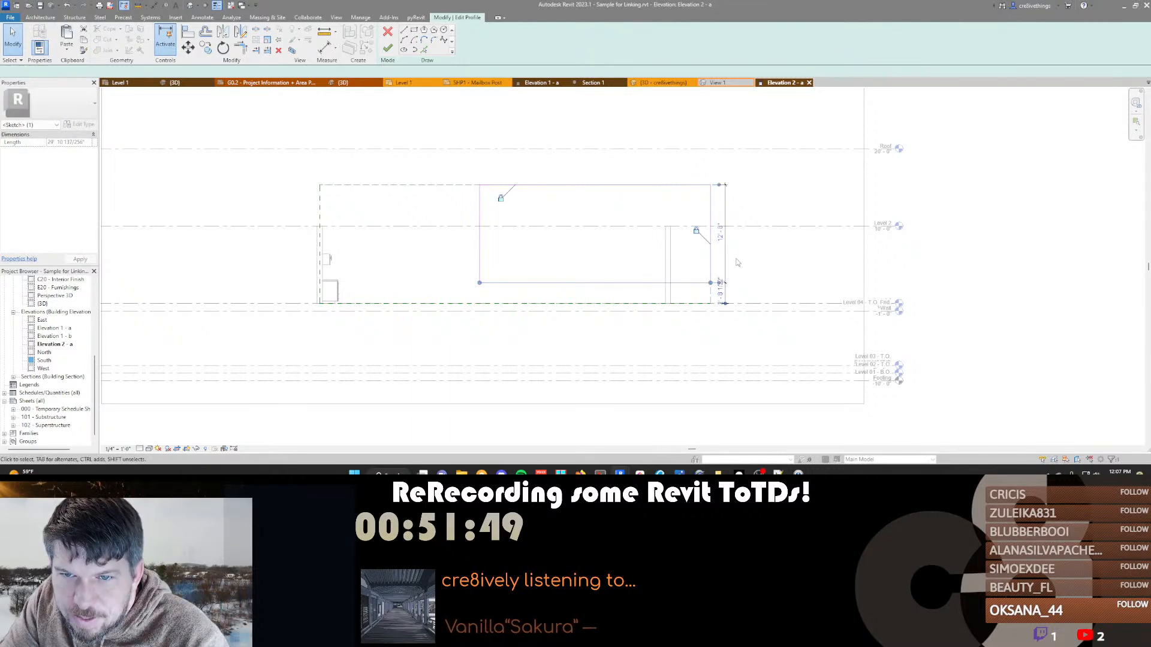
{"action": "left_click", "coordinate": [721, 258]}
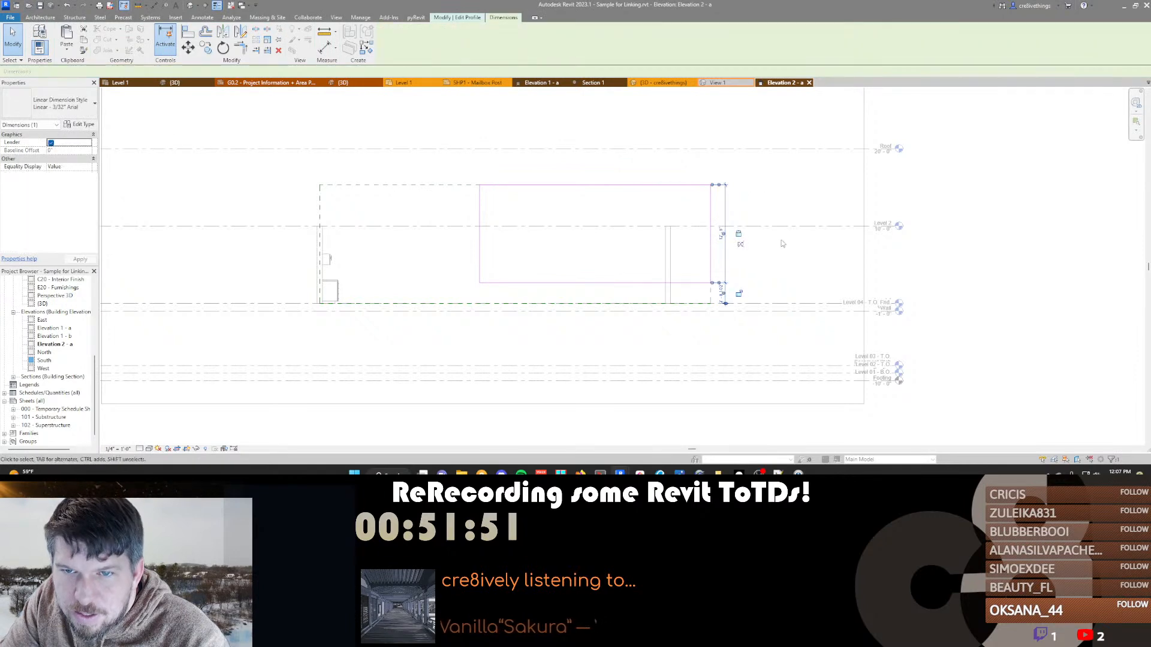
{"action": "key", "text": "f"}
{"action": "key", "text": "f"}
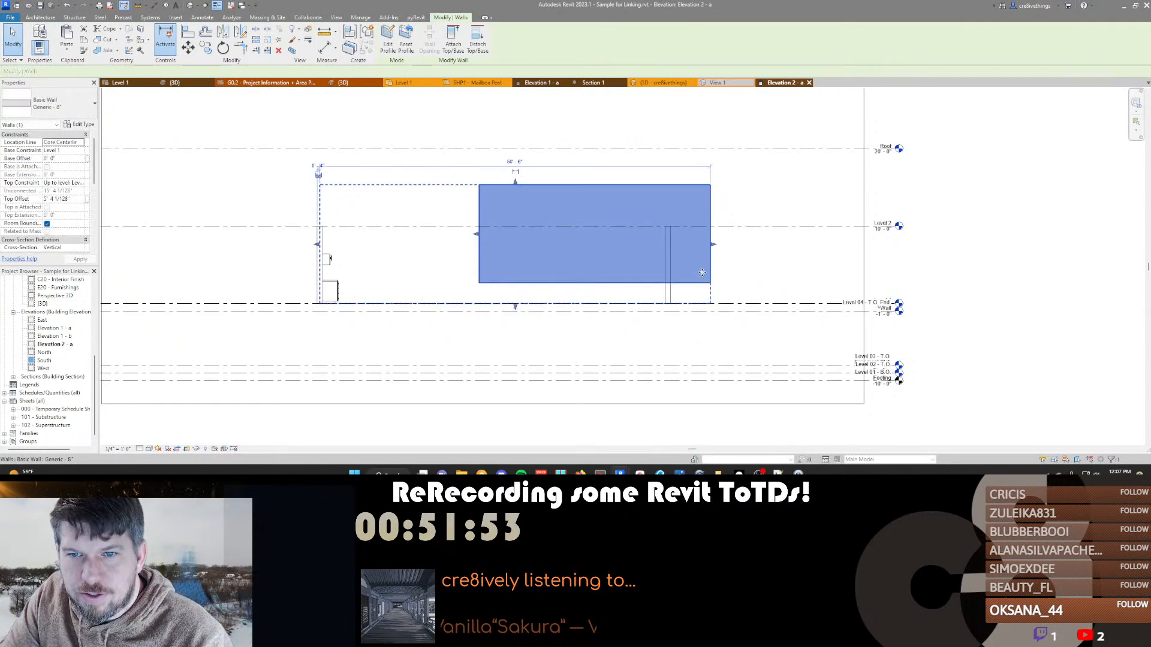
Stretch the wall's dashed base down to an offset of about -4'-5" and its dashed top down to about 1'-2"
{"action": "left_click_drag", "start_coordinate": [515, 310], "coordinate": [516, 345]}
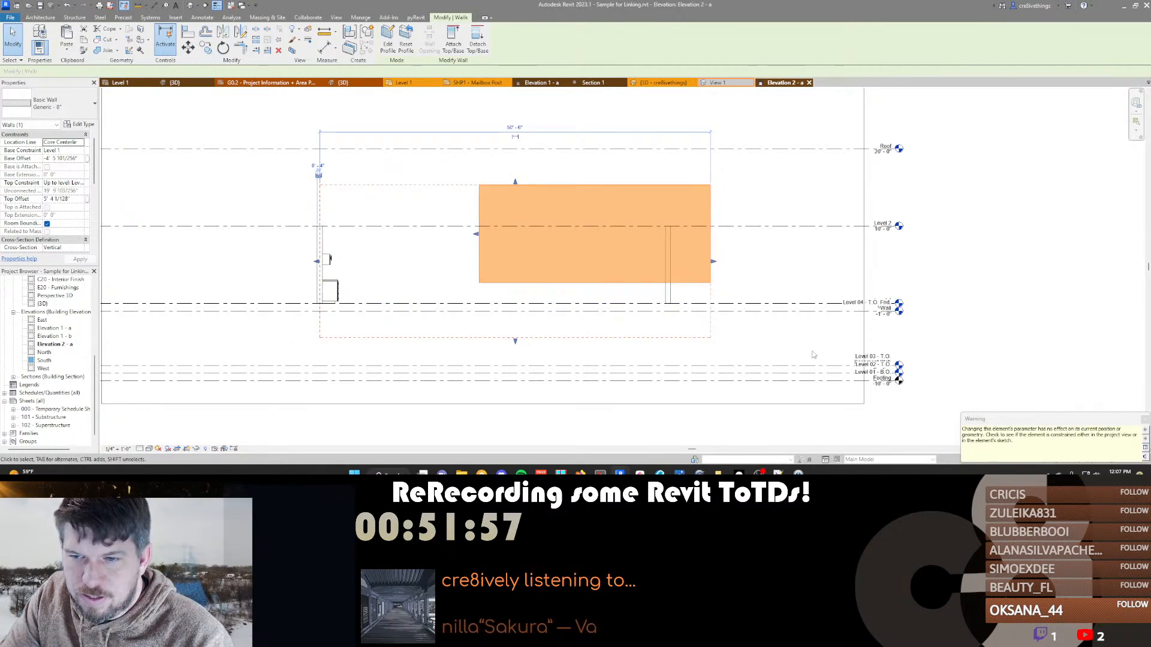
{"action": "left_click", "coordinate": [552, 367]}
{"action": "left_click", "coordinate": [519, 191]}
{"action": "left_click_drag", "start_coordinate": [515, 181], "coordinate": [516, 217]}
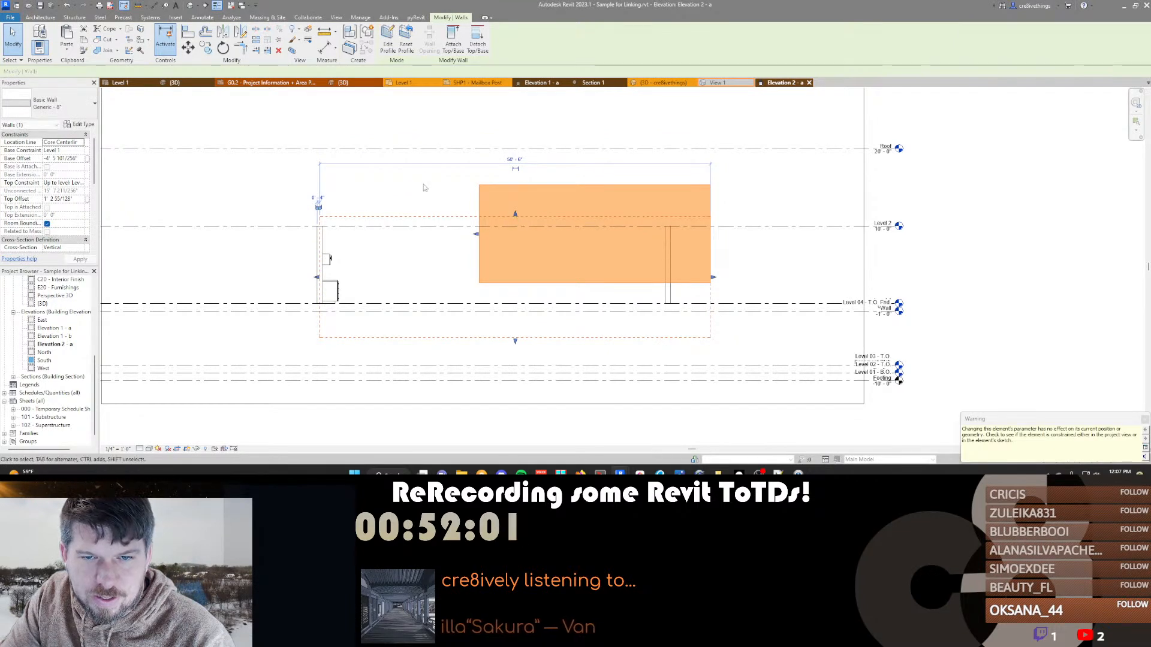
{"action": "key", "text": "Escape"}
{"action": "left_click", "coordinate": [527, 251]}
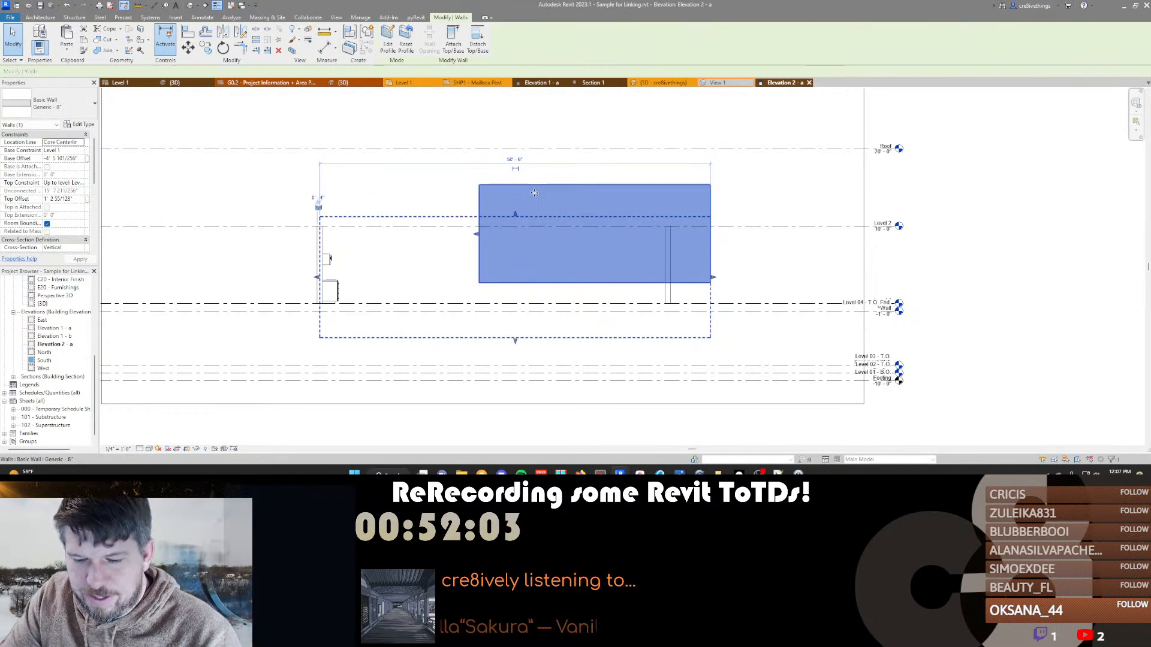
Reopen the profile, move the dimension's lowest witness line to the wall's dashed base plane, and lock the lower segment
{"action": "double_click", "coordinate": [590, 230]}
{"action": "left_click", "coordinate": [559, 185]}
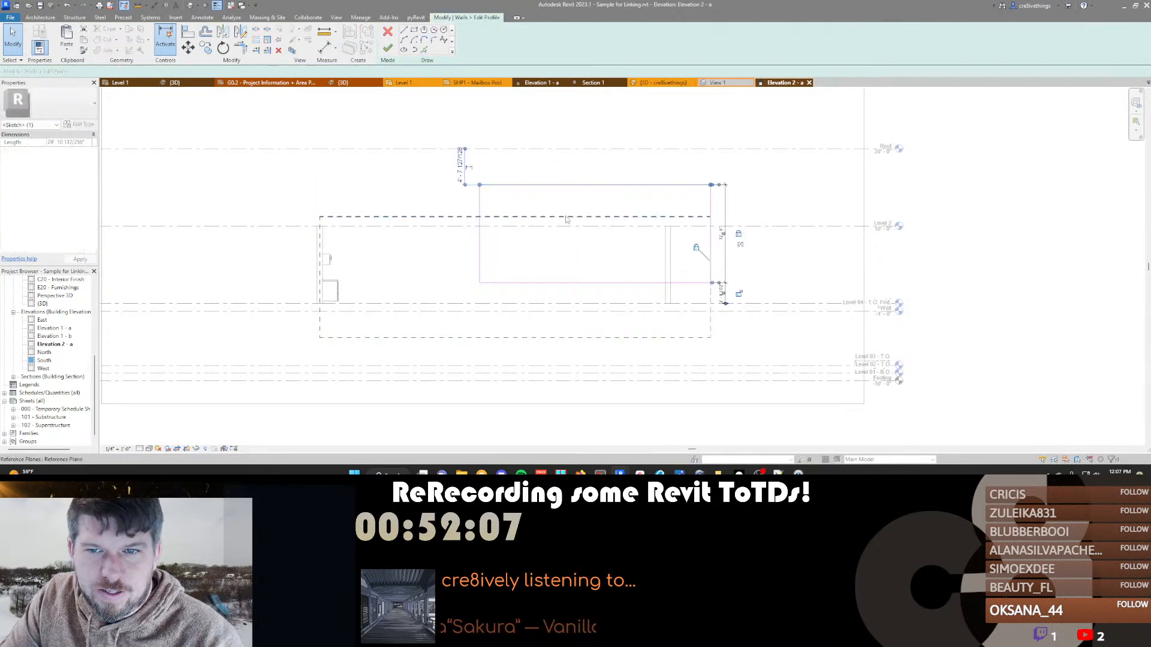
{"action": "key", "text": "l"}
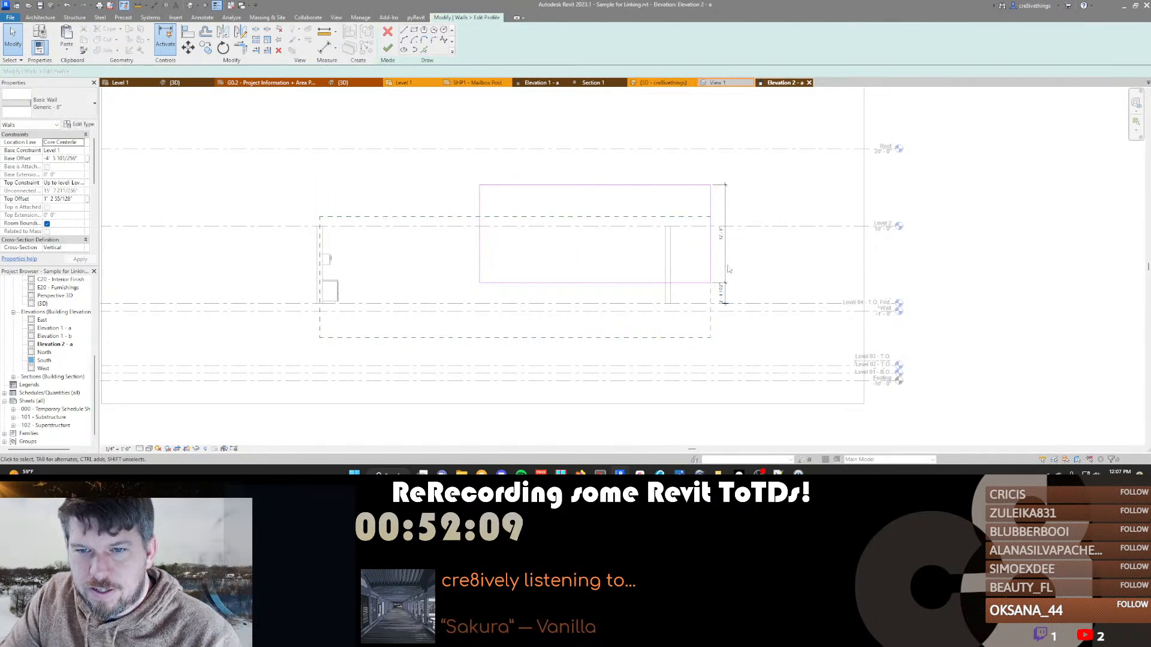
{"action": "left_click", "coordinate": [725, 302]}
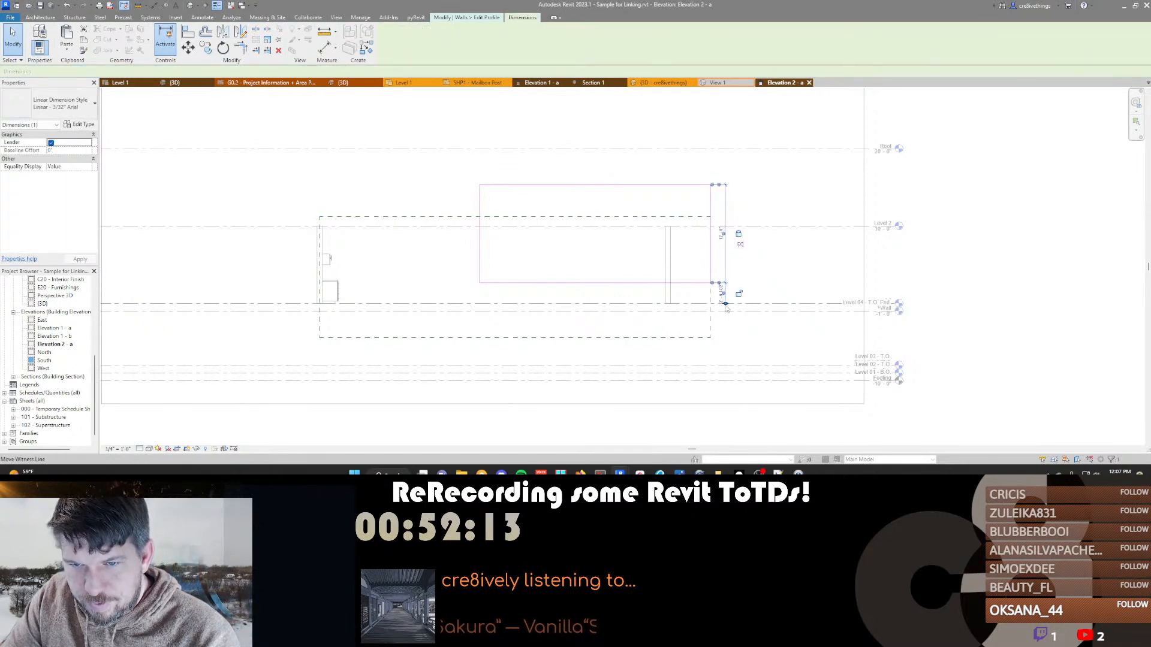
{"action": "key", "text": "Escape"}
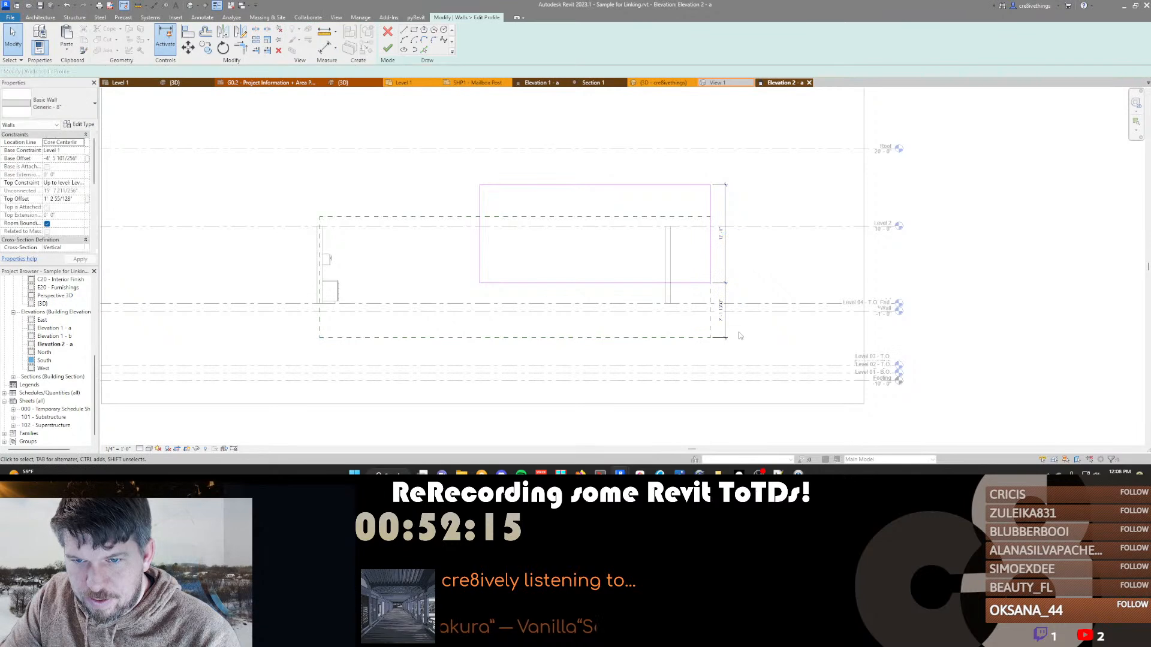
{"action": "left_click", "coordinate": [726, 306]}
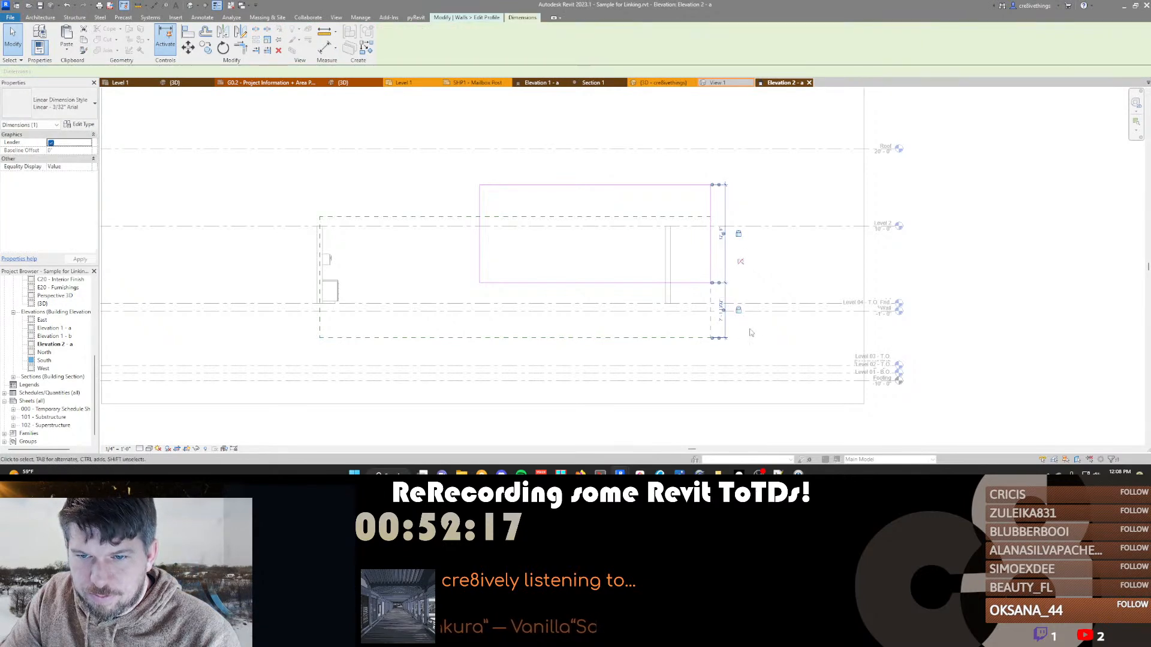
{"action": "left_click", "coordinate": [749, 328]}
{"action": "middle_click_drag", "start_coordinate": [569, 228], "coordinate": [568, 228]}
Finish the sketch and stretch the wall's base to an offset of about -6'-4" and its top to about 5'-9"
{"action": "left_click", "coordinate": [388, 48]}
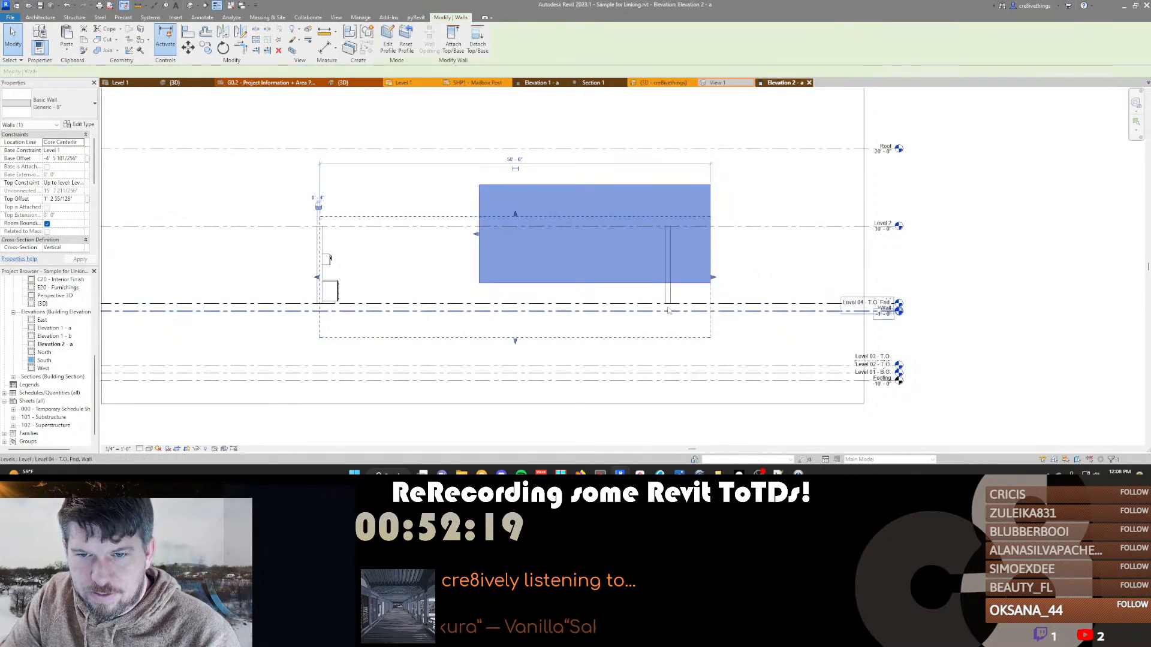
{"action": "mouse_move", "coordinate": [519, 343]}
{"action": "left_mouse_down"}
{"action": "mouse_move", "coordinate": [515, 331]}
{"action": "mouse_move", "coordinate": [517, 353]}
{"action": "left_mouse_up"}
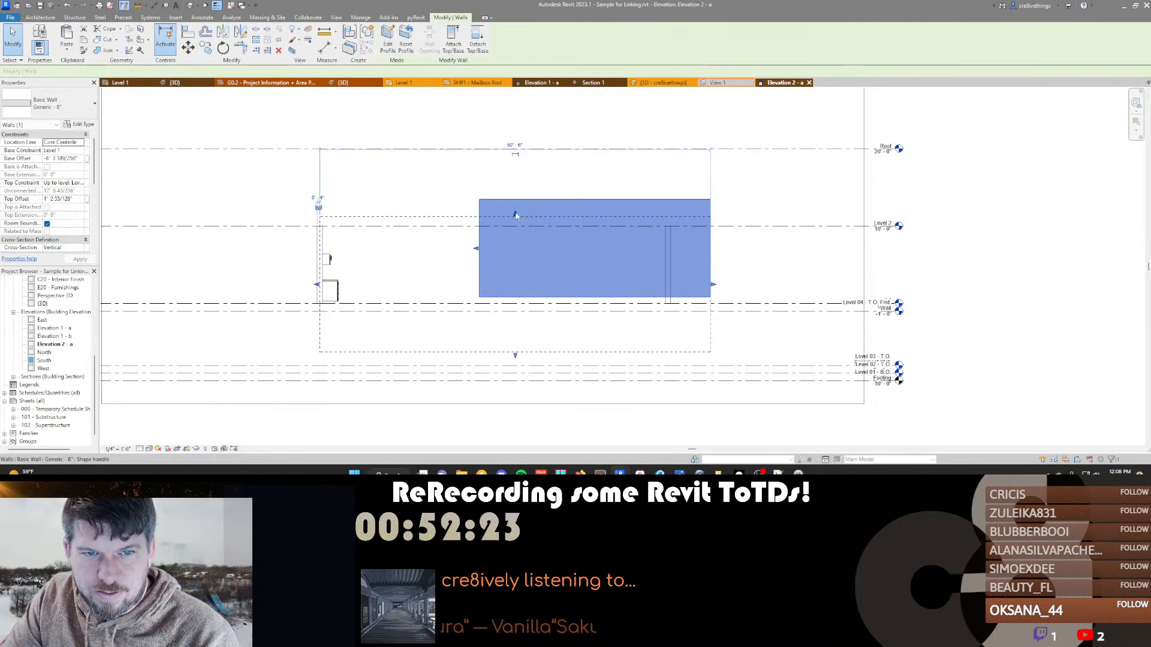
{"action": "left_click_drag", "start_coordinate": [514, 214], "coordinate": [516, 181]}
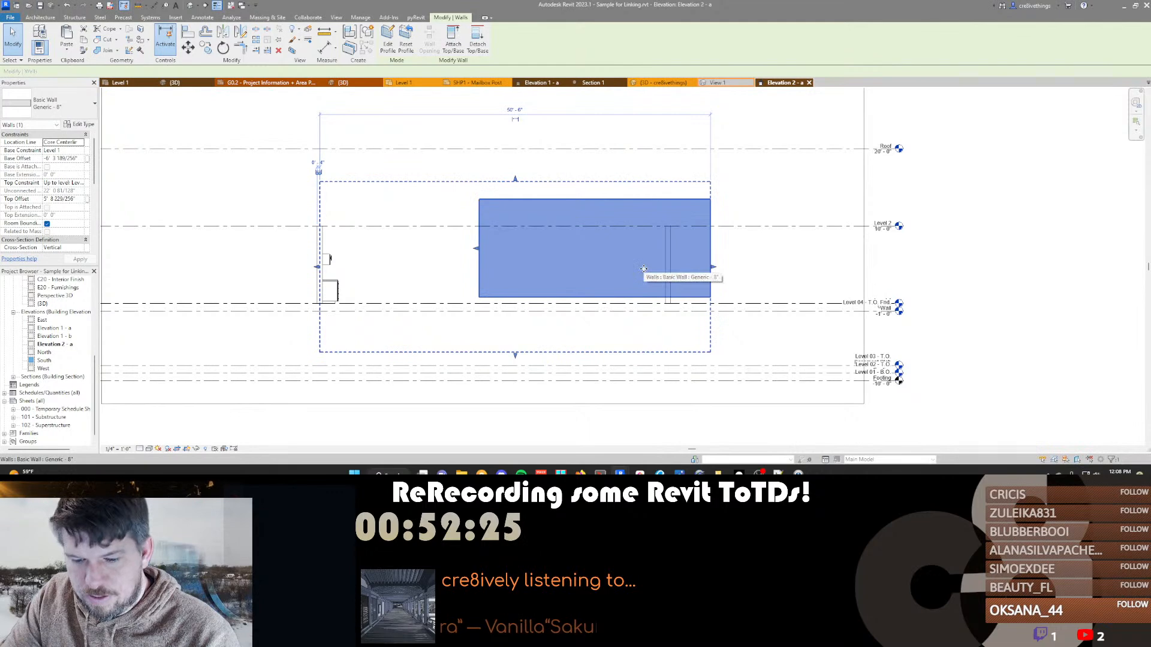
Reopen the profile, align the rectangle's top line to the dashed top plane, remove the conflicting constraints, and lock the alignment
{"action": "double_click", "coordinate": [551, 254]}
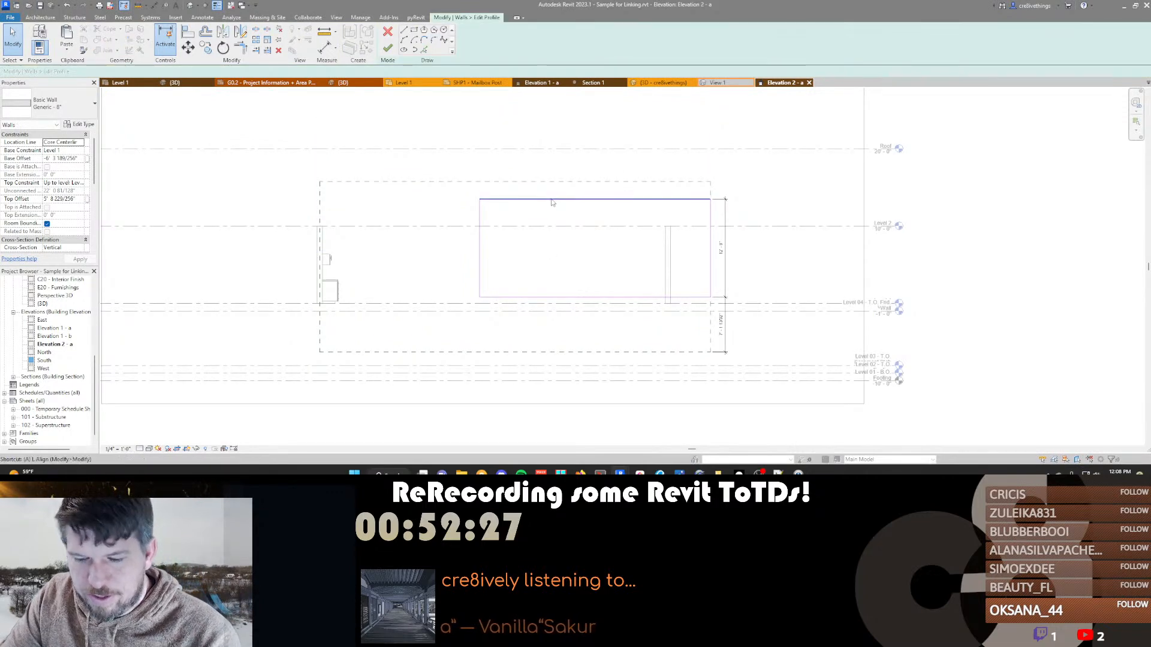
{"action": "key", "text": "l"}
{"action": "left_click", "coordinate": [524, 200]}
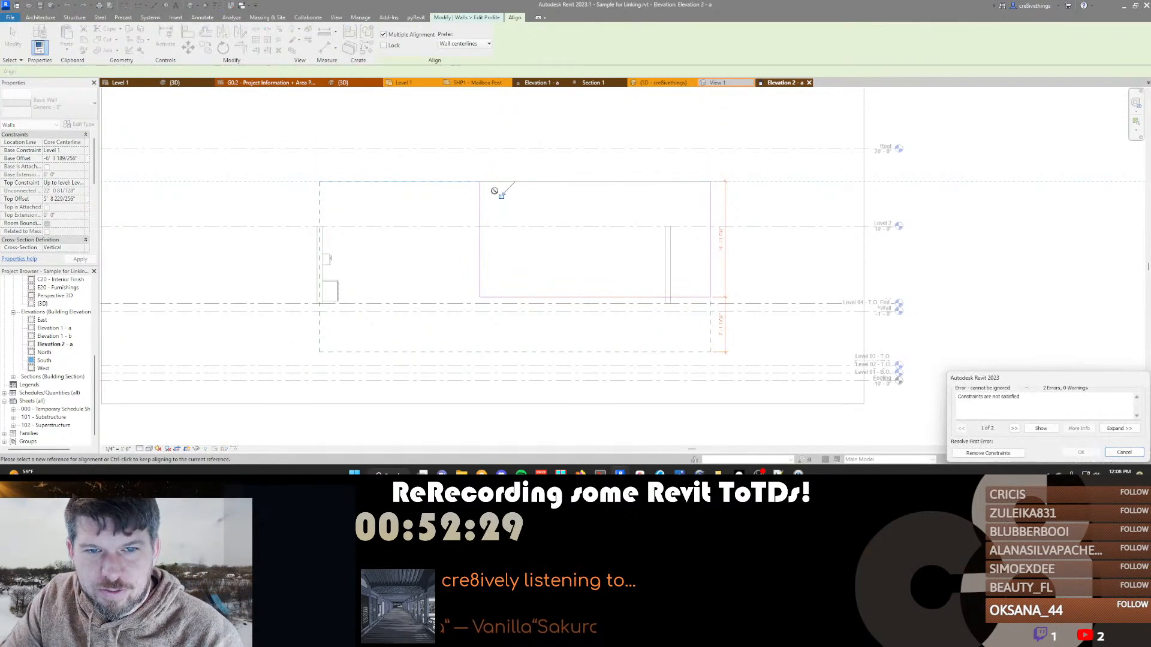
{"action": "left_click", "coordinate": [979, 454]}
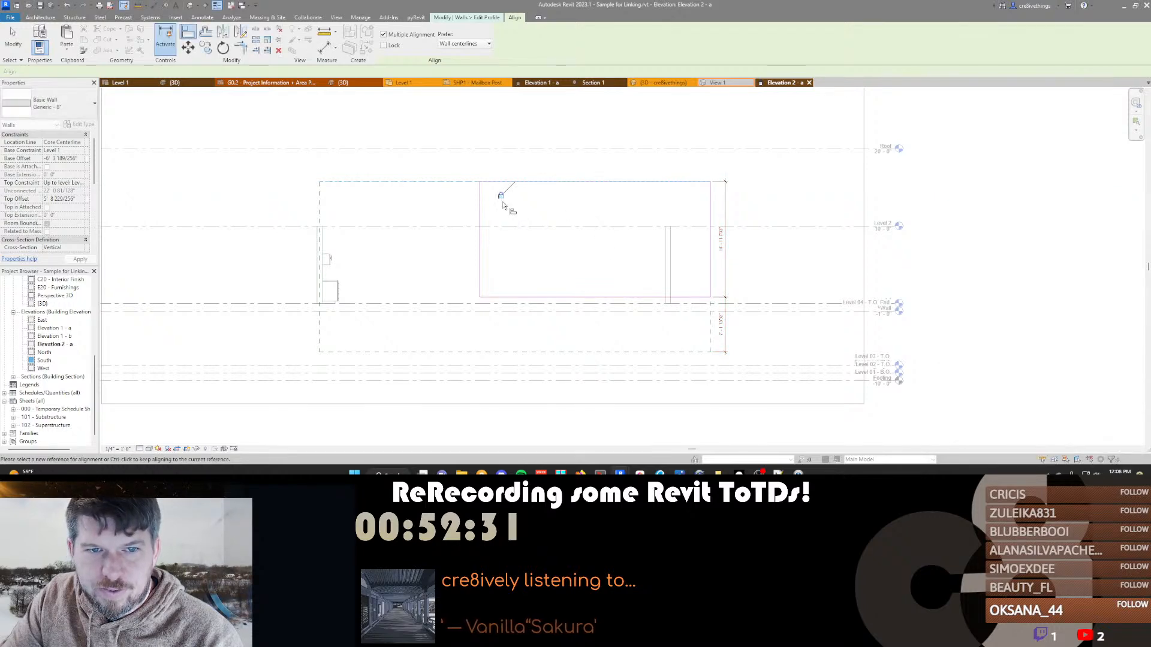
{"action": "key", "text": "Escape"}
{"action": "key", "text": "Escape"}
Delete the lower segment of the vertical dimension, keeping only the rectangle's height dimension
{"action": "left_click", "coordinate": [726, 333]}
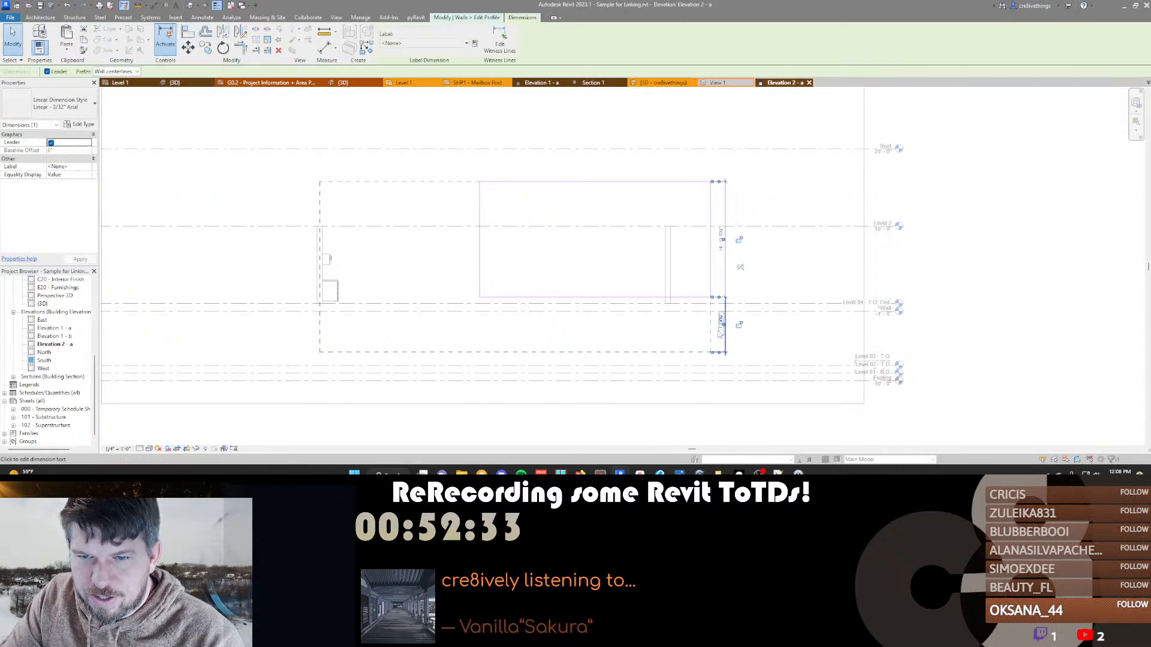
{"action": "key", "text": "Escape"}
{"action": "left_click", "coordinate": [727, 347]}
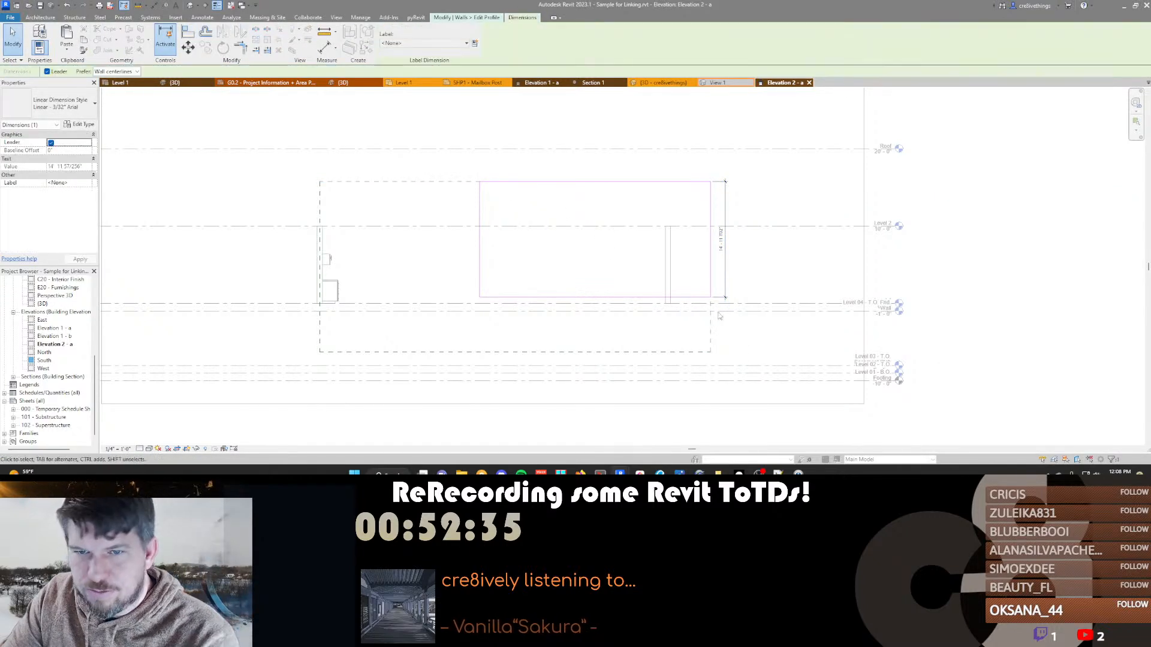
Move the rectangle's bottom line to set its height to 12', lock that dimension, and finish the sketch
{"action": "left_click", "coordinate": [689, 297]}
{"action": "left_click", "coordinate": [722, 239]}
{"action": "type", "text": "12"}
{"action": "key", "text": "Return"}
{"action": "key", "text": "Escape"}
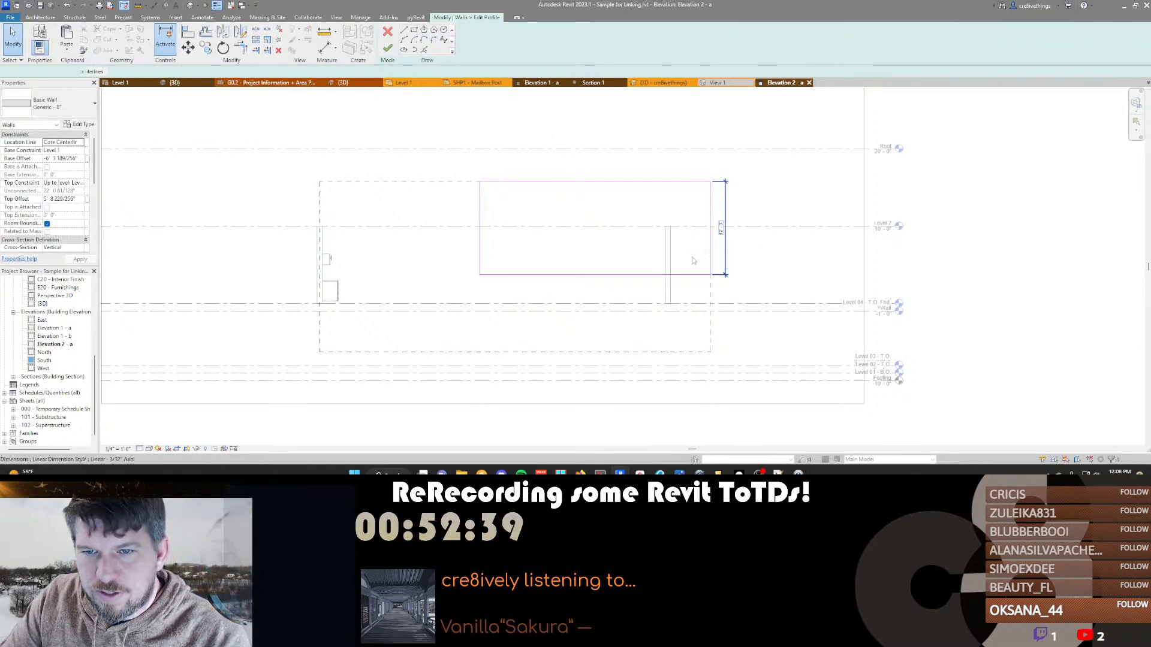
{"action": "left_click", "coordinate": [712, 262]}
{"action": "key", "text": "Escape"}
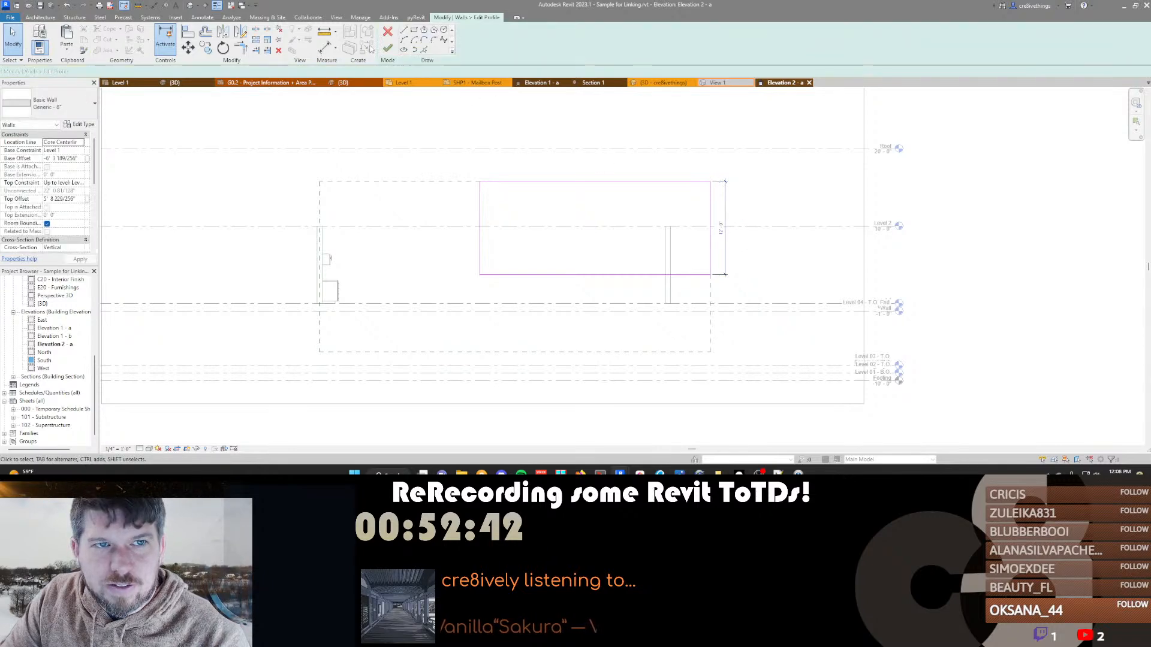
{"action": "left_click", "coordinate": [387, 50]}
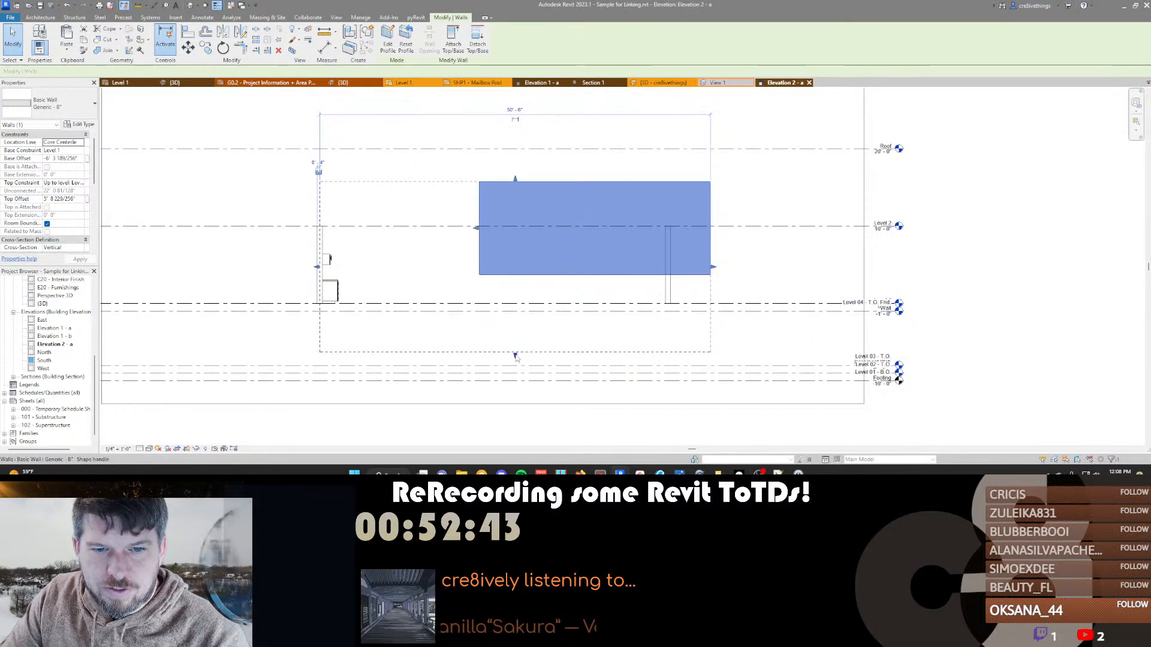
Return the wall's dashed base to Level 1 and stretch its top to an offset of about 7'-1"
{"action": "left_click_drag", "start_coordinate": [517, 316], "coordinate": [516, 304]}
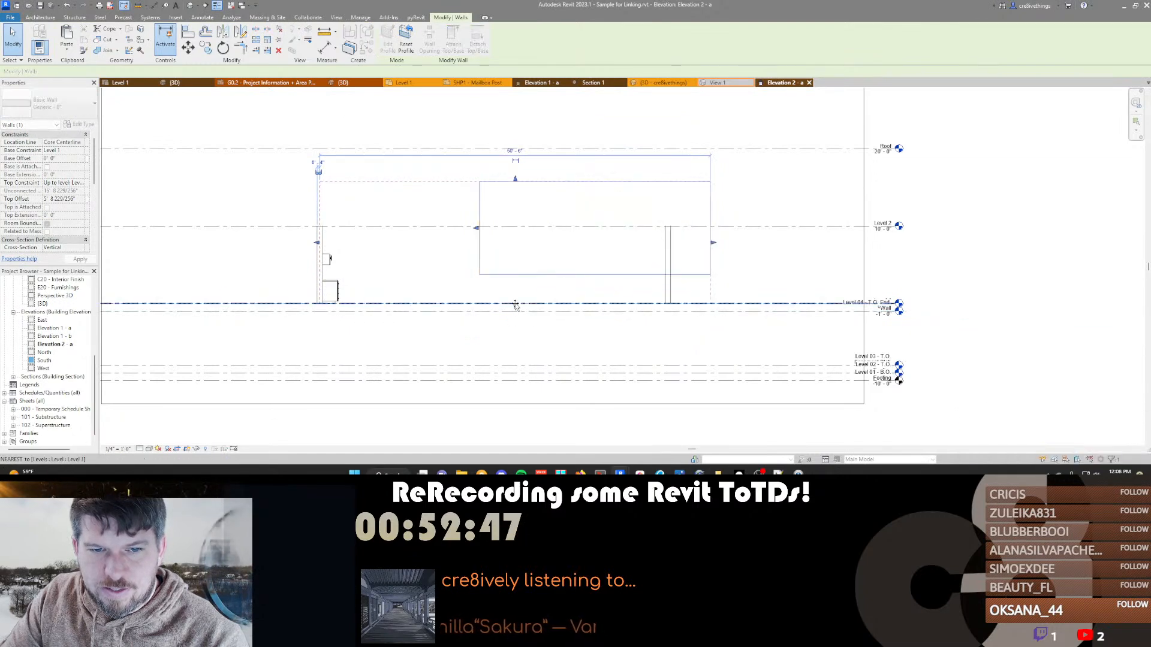
{"action": "left_click", "coordinate": [429, 261]}
{"action": "left_click", "coordinate": [477, 182]}
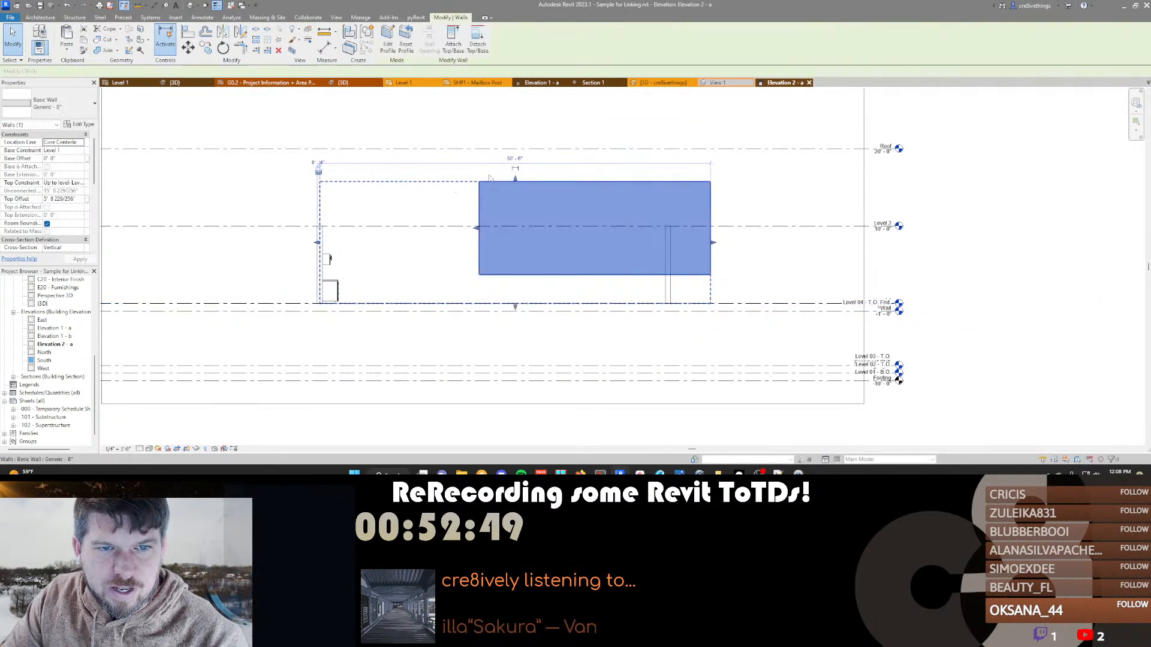
{"action": "left_click_drag", "start_coordinate": [515, 180], "coordinate": [516, 187]}
{"action": "left_click_drag", "start_coordinate": [513, 193], "coordinate": [516, 171]}
{"action": "left_click", "coordinate": [779, 212]}
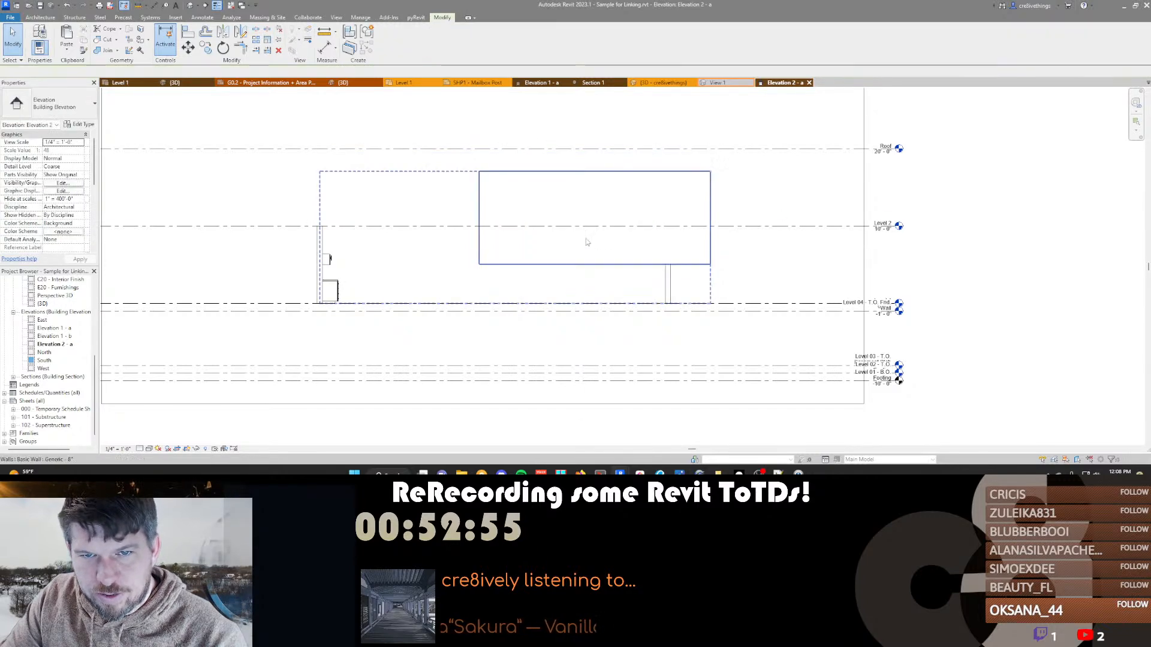
Reopen the wall's profile, align the rectangle's bottom line to the dashed base, remove the conflicting constraints, and lock the alignment
{"action": "double_click", "coordinate": [565, 264]}
{"action": "left_click", "coordinate": [556, 269]}
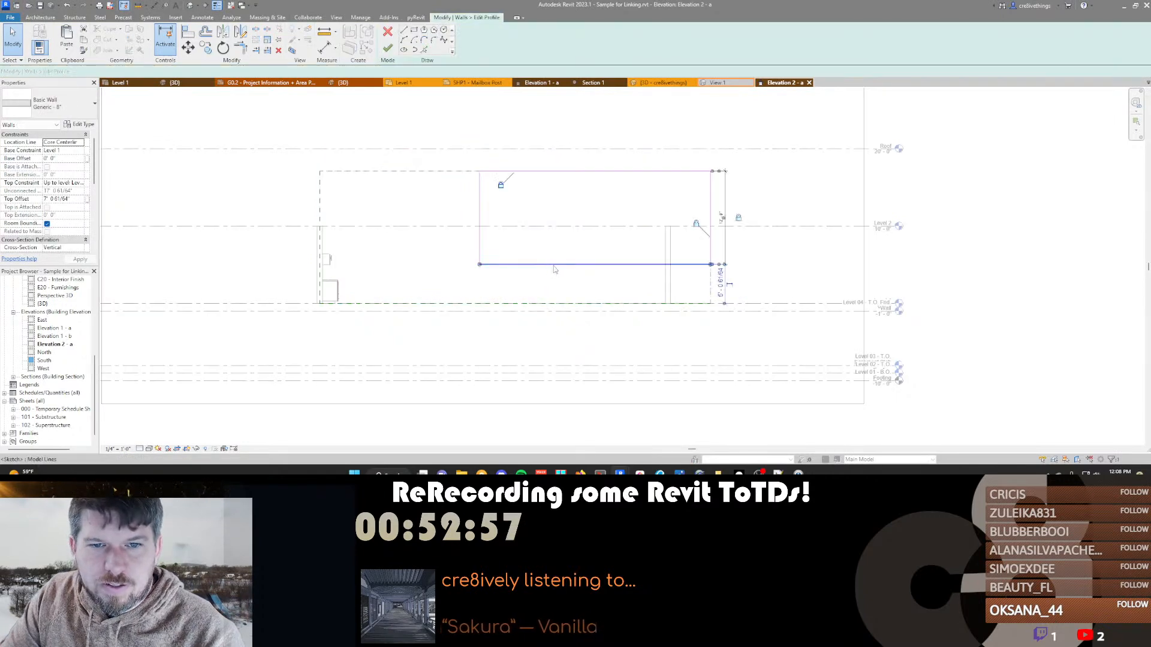
{"action": "key", "text": "l"}
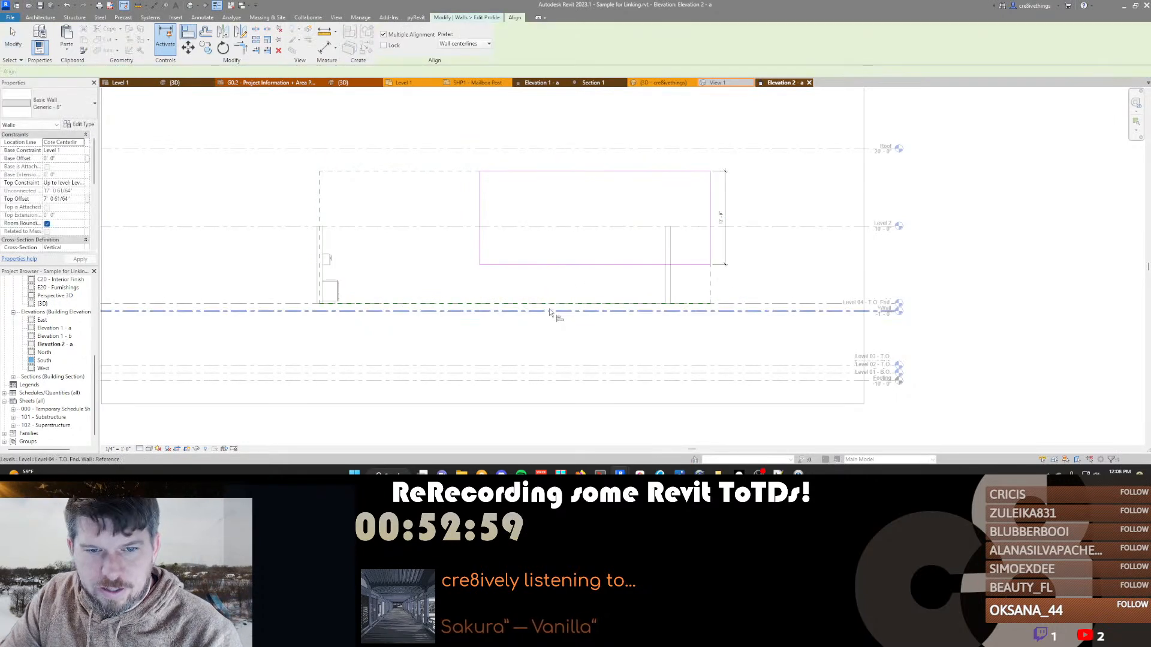
{"action": "left_click", "coordinate": [566, 265]}
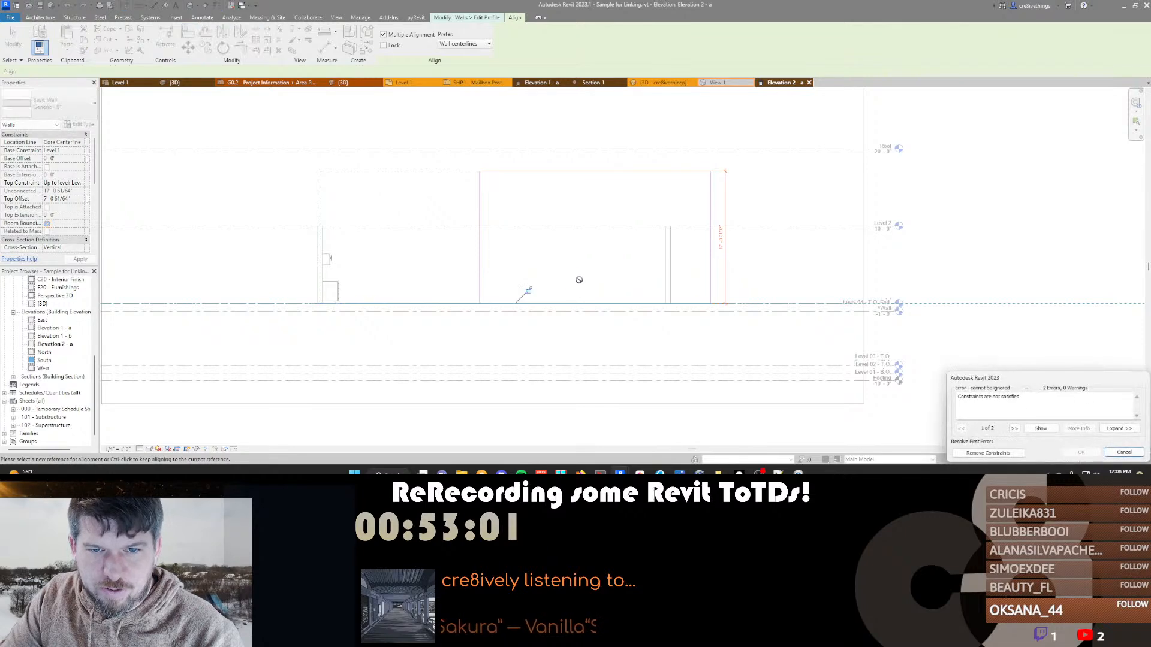
{"action": "key", "text": "Escape"}
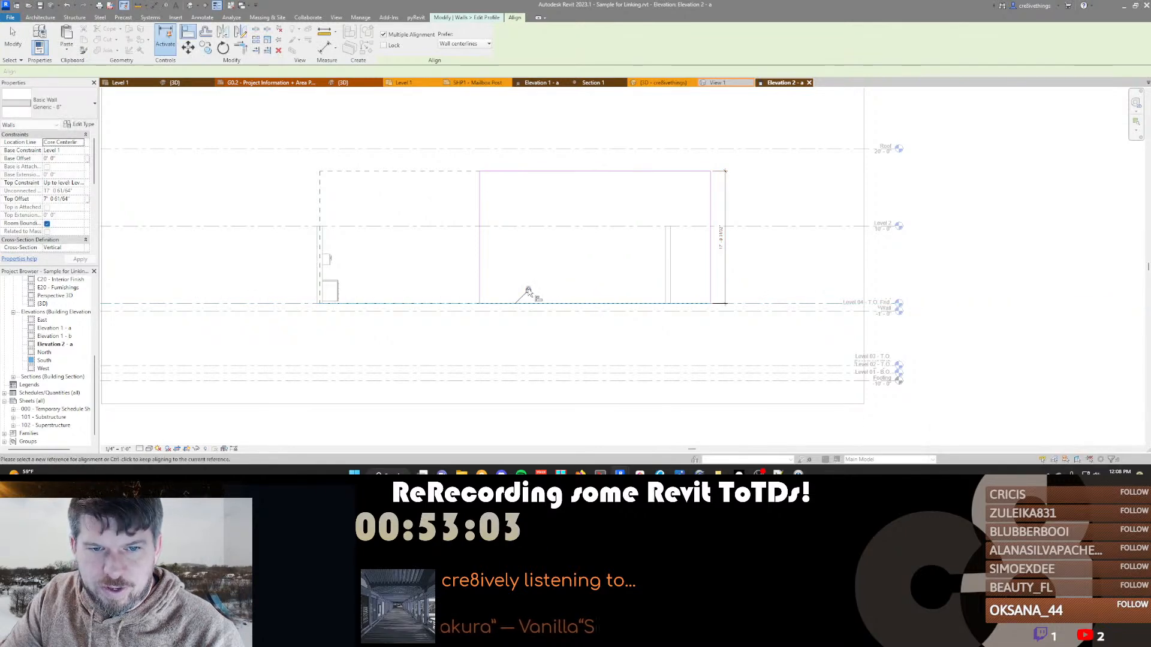
{"action": "key", "text": "Escape"}
Unlock the rectangle's top line from the dashed top and lower it to a profile height of about 13'
{"action": "left_click", "coordinate": [509, 171]}
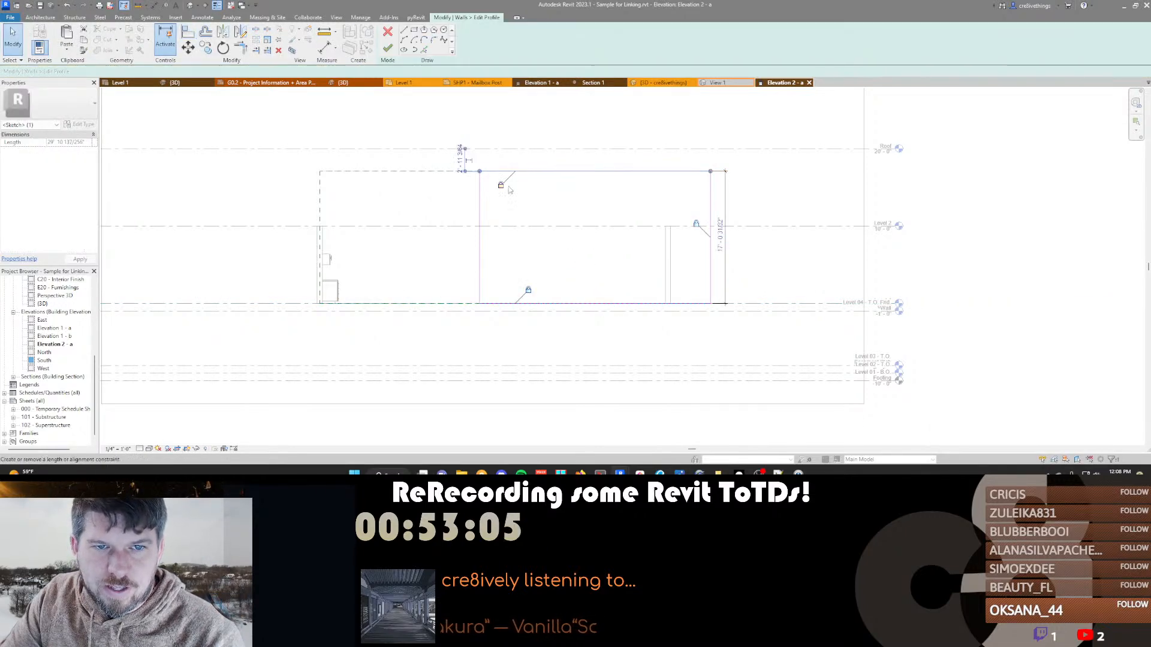
{"action": "left_click_drag", "start_coordinate": [526, 172], "coordinate": [530, 203]}
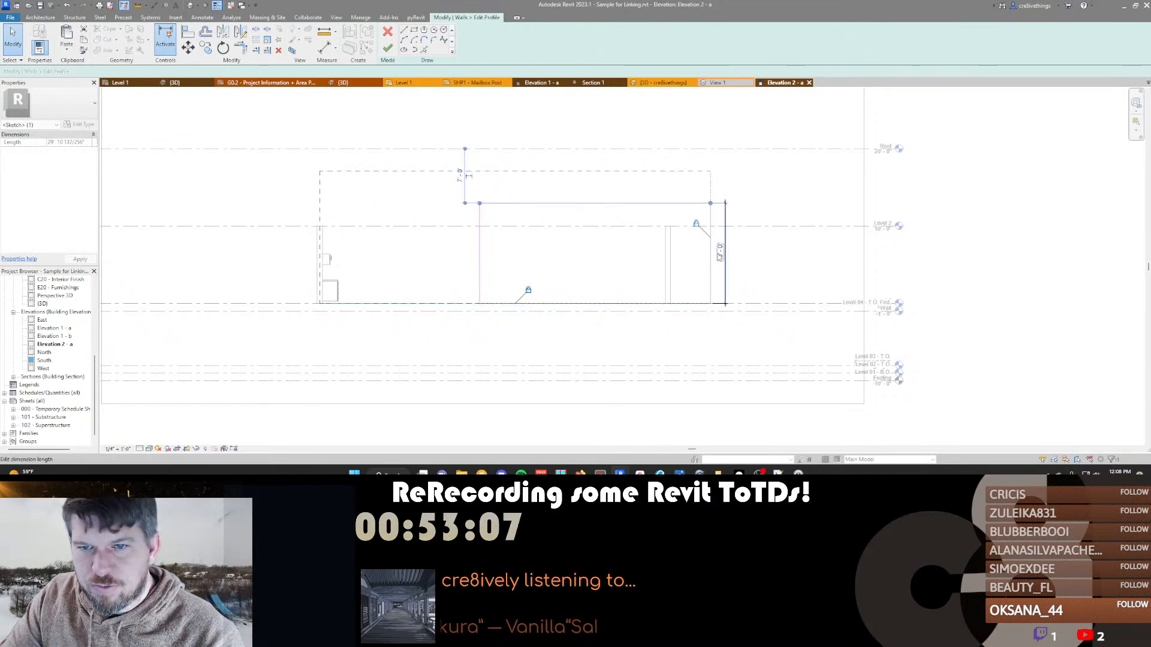
{"action": "key", "text": "Escape"}
Set the rectangle's height dimension first to 6' and then to 3' by moving the top line, and lock it
{"action": "left_click", "coordinate": [725, 243]}
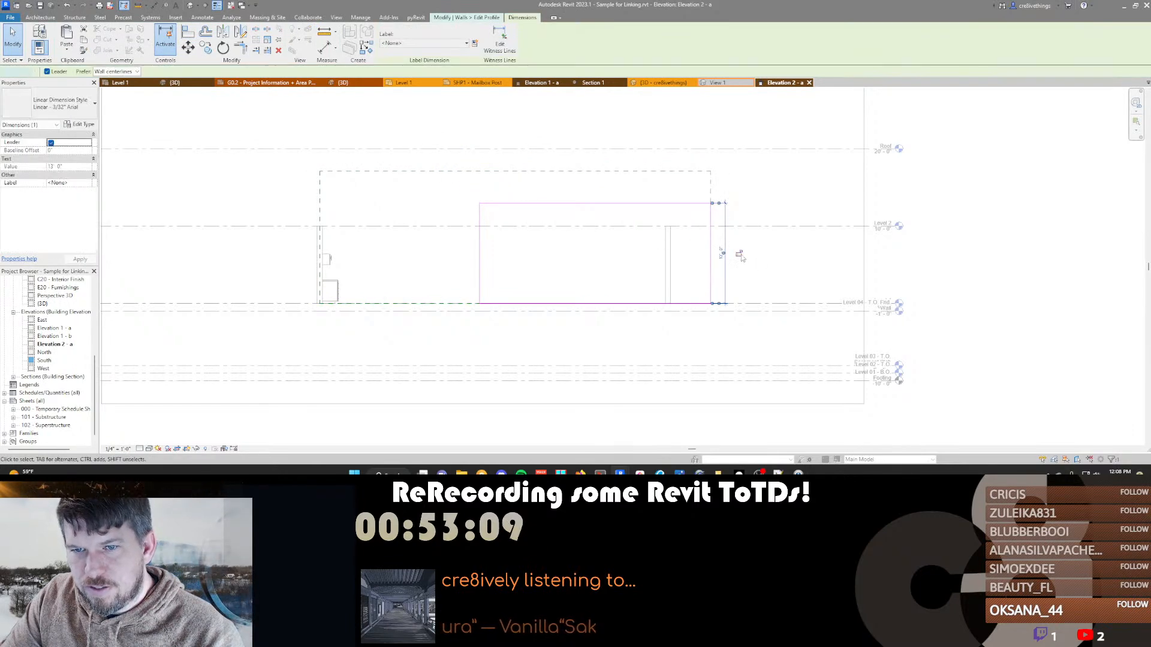
{"action": "left_click", "coordinate": [688, 204]}
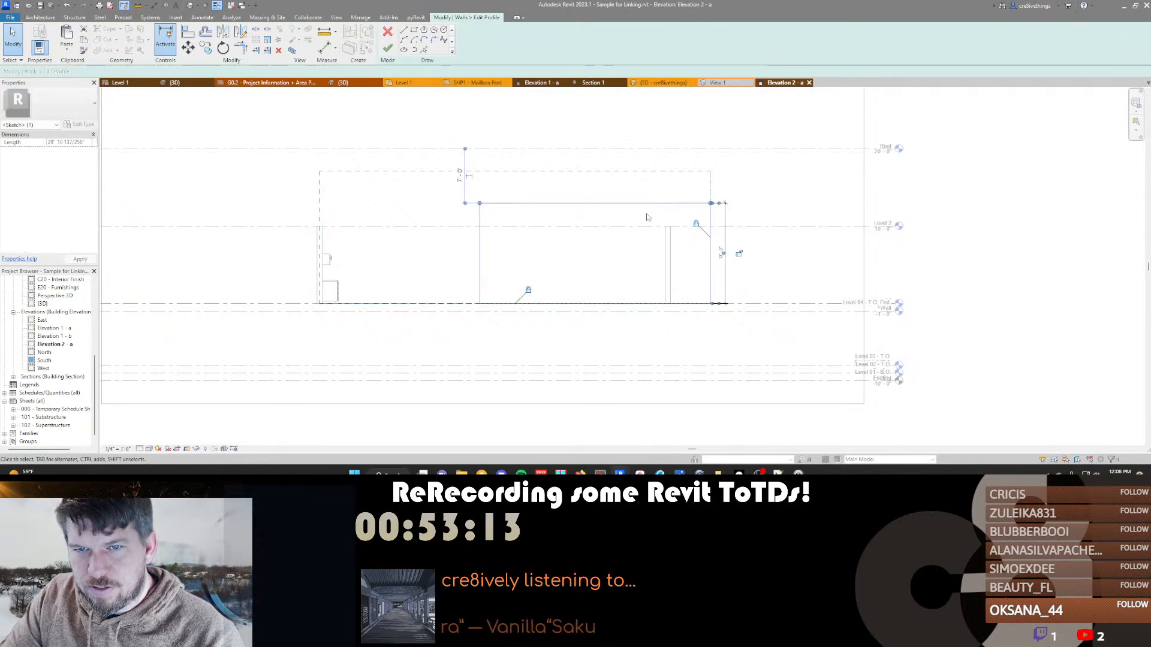
{"action": "left_click", "coordinate": [721, 253]}
{"action": "type", "text": "6"}
{"action": "key", "text": "Return"}
{"action": "left_click", "coordinate": [720, 280]}
{"action": "type", "text": "3"}
{"action": "key", "text": "Return"}
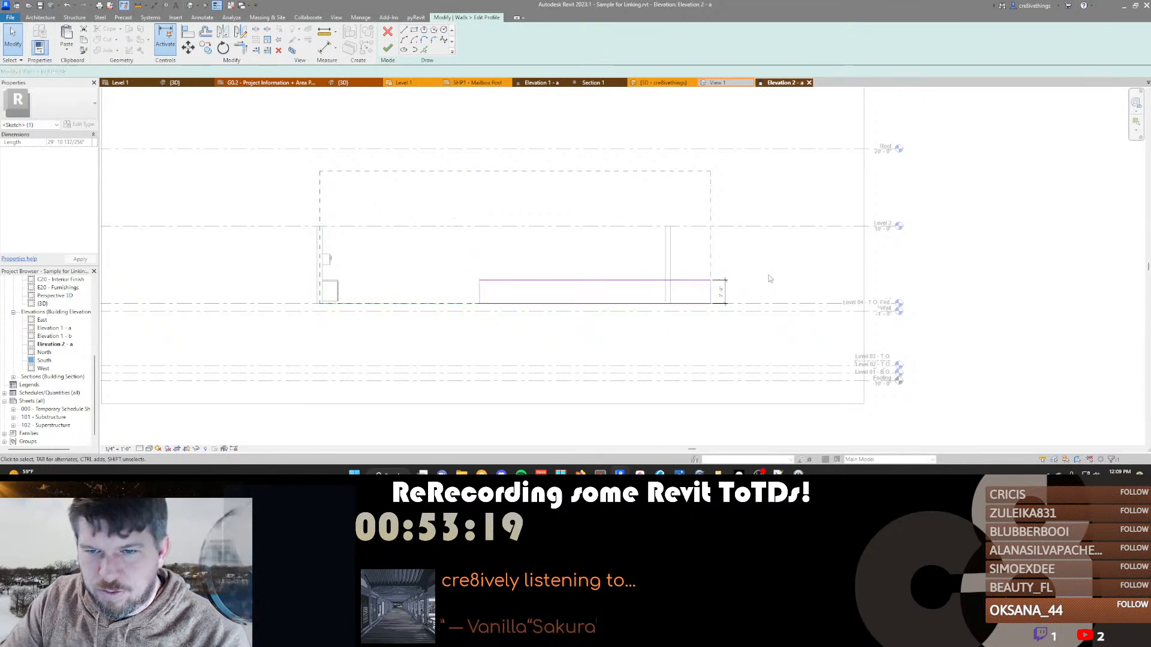
{"action": "left_click", "coordinate": [722, 292]}
{"action": "left_click", "coordinate": [765, 260]}
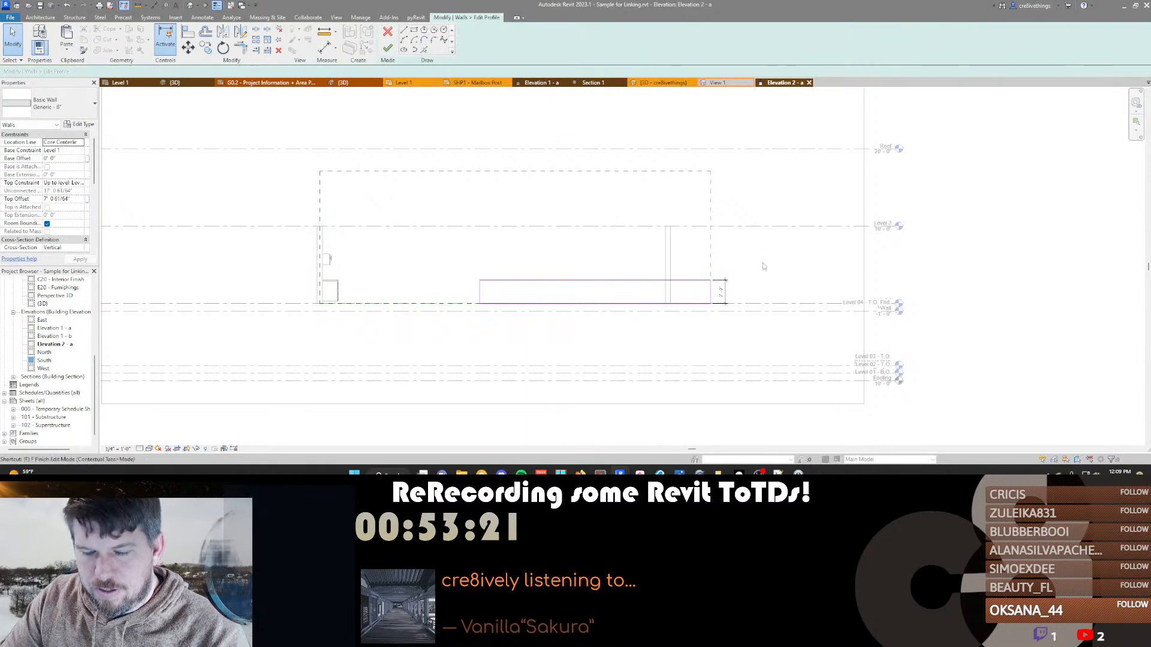
Finish the sketch, lower the wall's dashed top to about 4 21/32" above Level 2, and raise its base about 3'-8" above Level 1
{"action": "key", "text": "f"}
{"action": "key", "text": "f"}
{"action": "left_click_drag", "start_coordinate": [514, 169], "coordinate": [513, 250]}
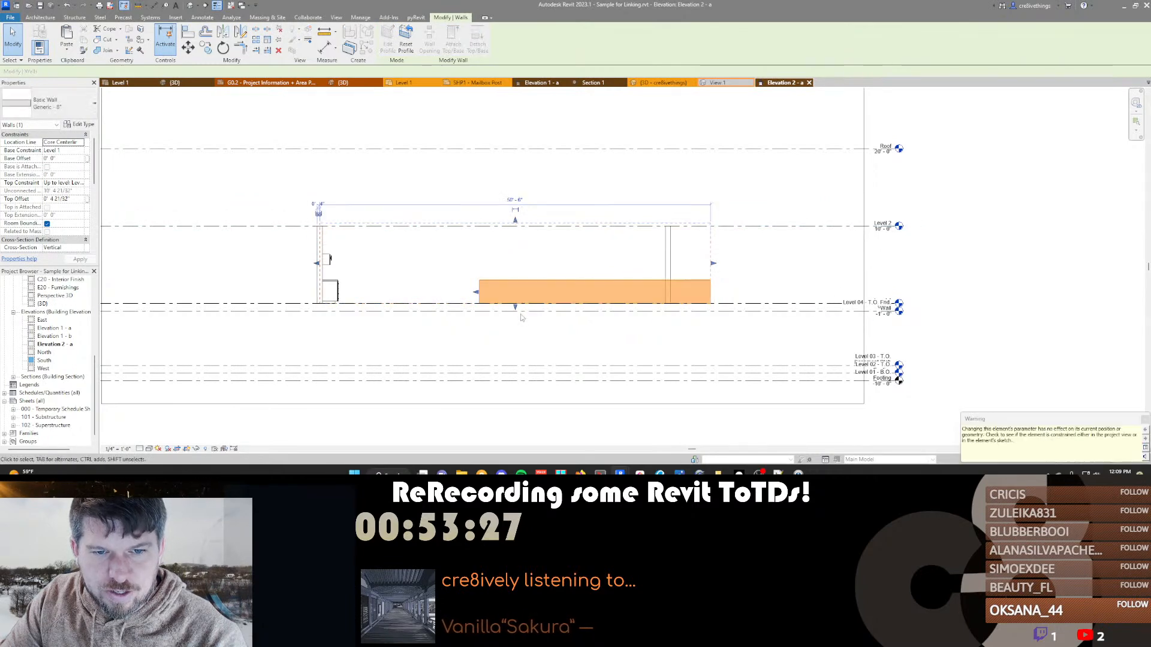
{"action": "left_click_drag", "start_coordinate": [514, 309], "coordinate": [513, 271]}
Pull the wall's right end back to the crossing wall, undo that, and shorten the wall to a point before it
{"action": "left_click_drag", "start_coordinate": [714, 249], "coordinate": [666, 253]}
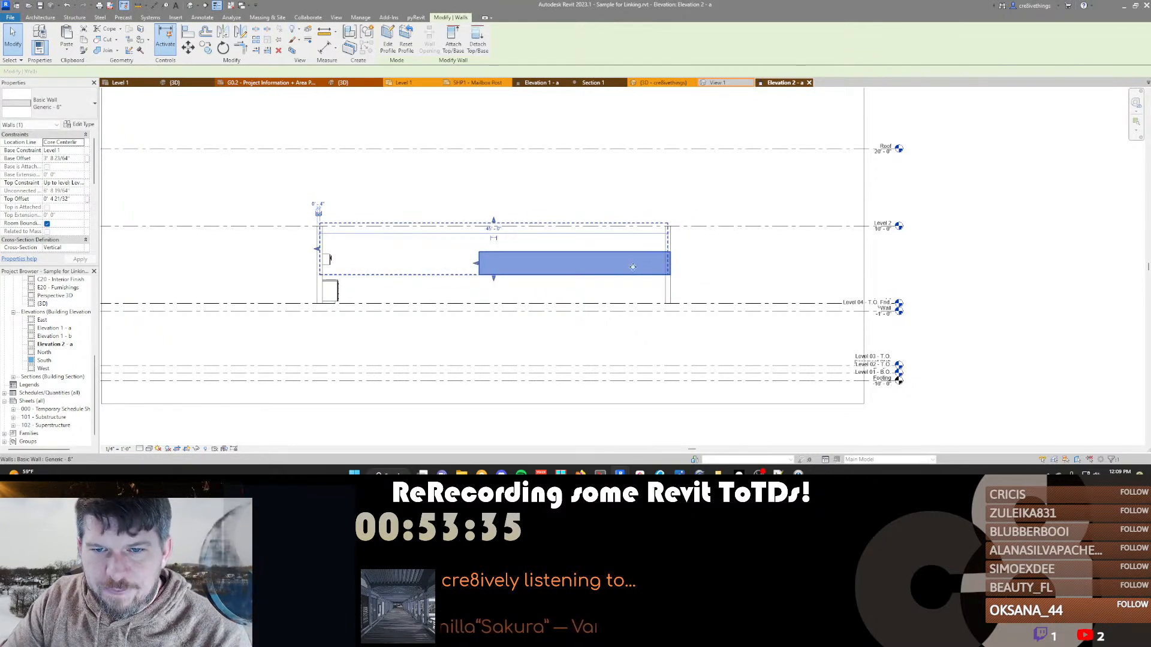
{"action": "key", "text": "Escape"}
{"action": "left_click", "coordinate": [604, 275]}
{"action": "key", "text": "ctrl+z"}
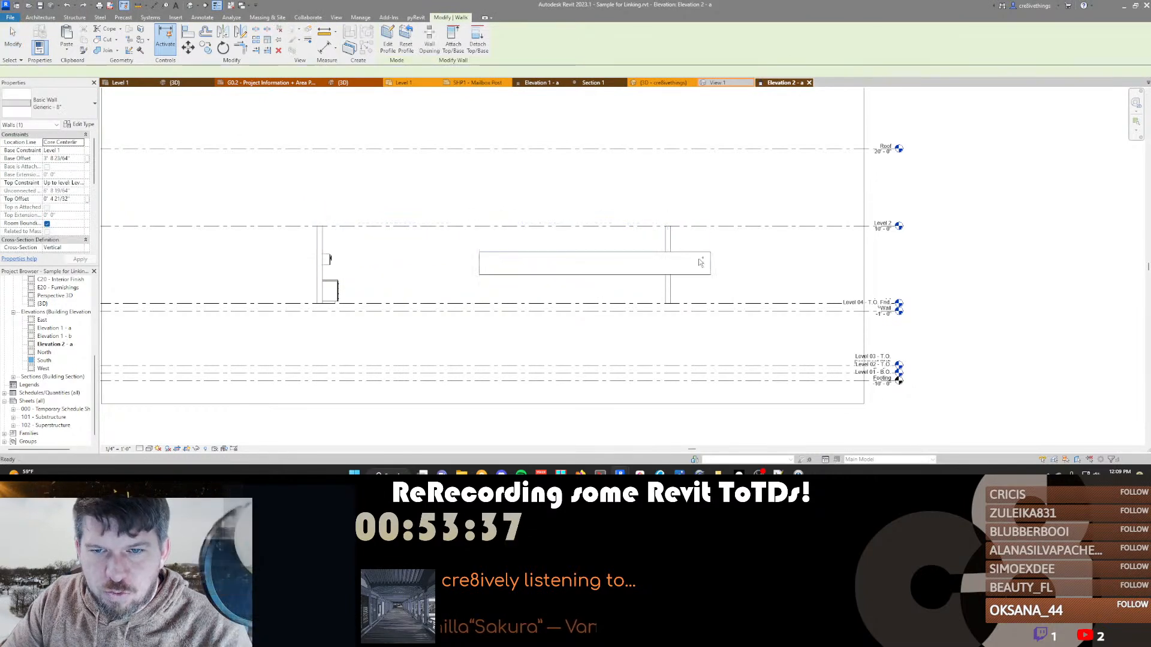
{"action": "left_click", "coordinate": [696, 255]}
{"action": "left_click_drag", "start_coordinate": [713, 249], "coordinate": [632, 256]}
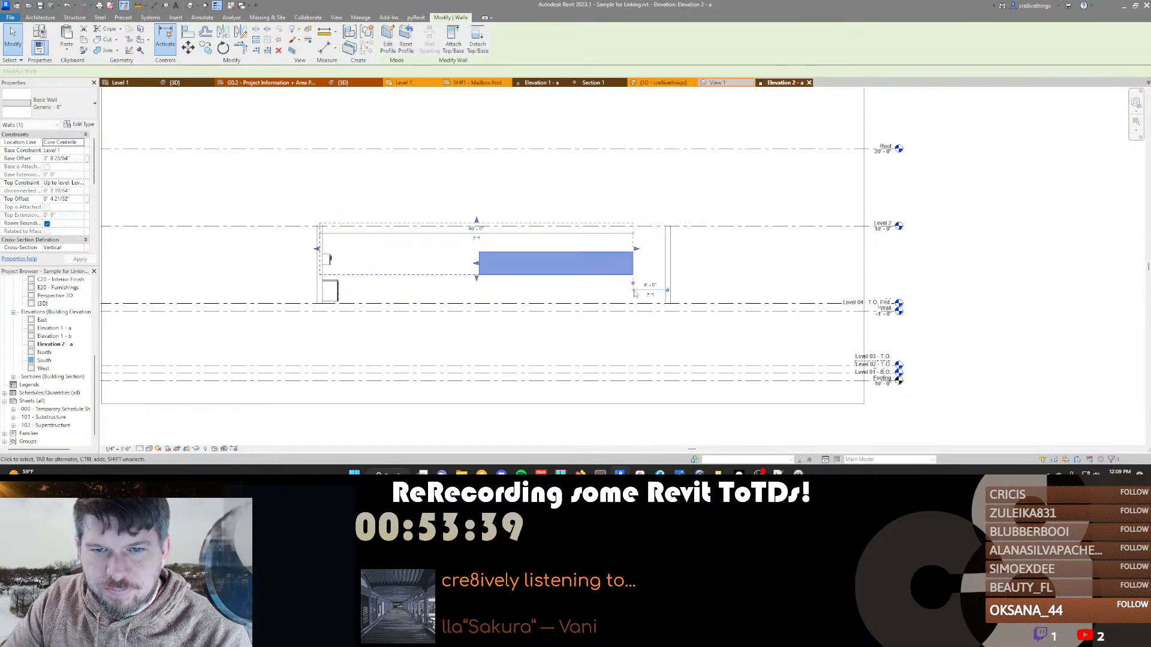
Reopen the profile, try to dimension and lock the left line to the right end reference, delete that dimension, and finish the sketch
{"action": "double_click", "coordinate": [553, 270]}
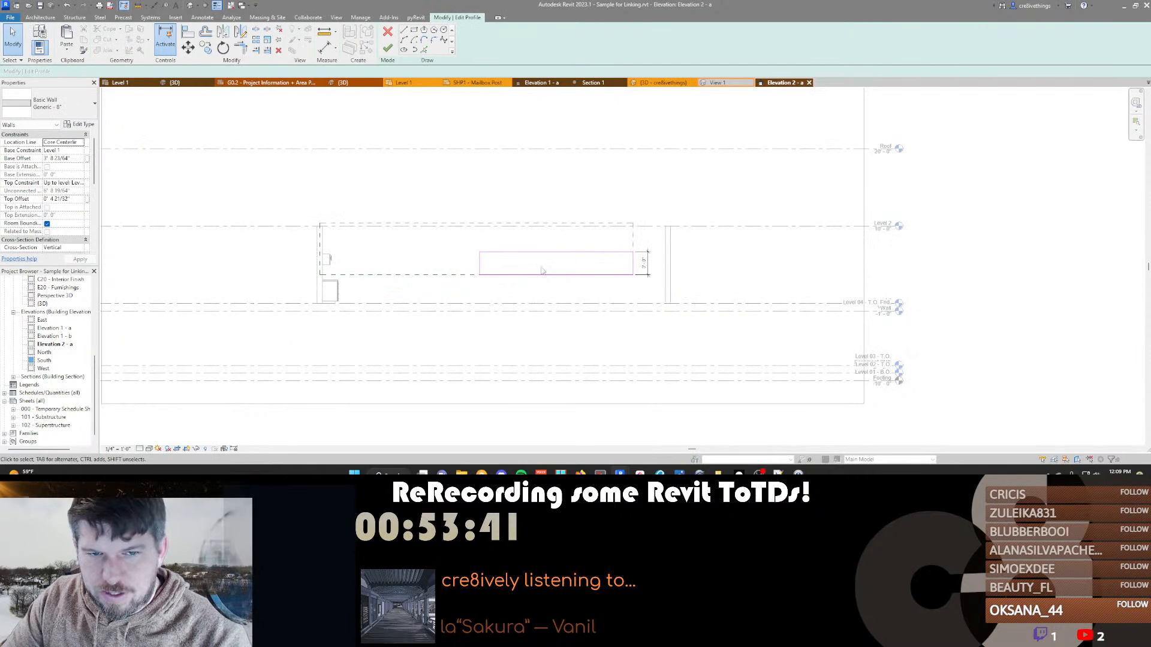
{"action": "left_click", "coordinate": [485, 267]}
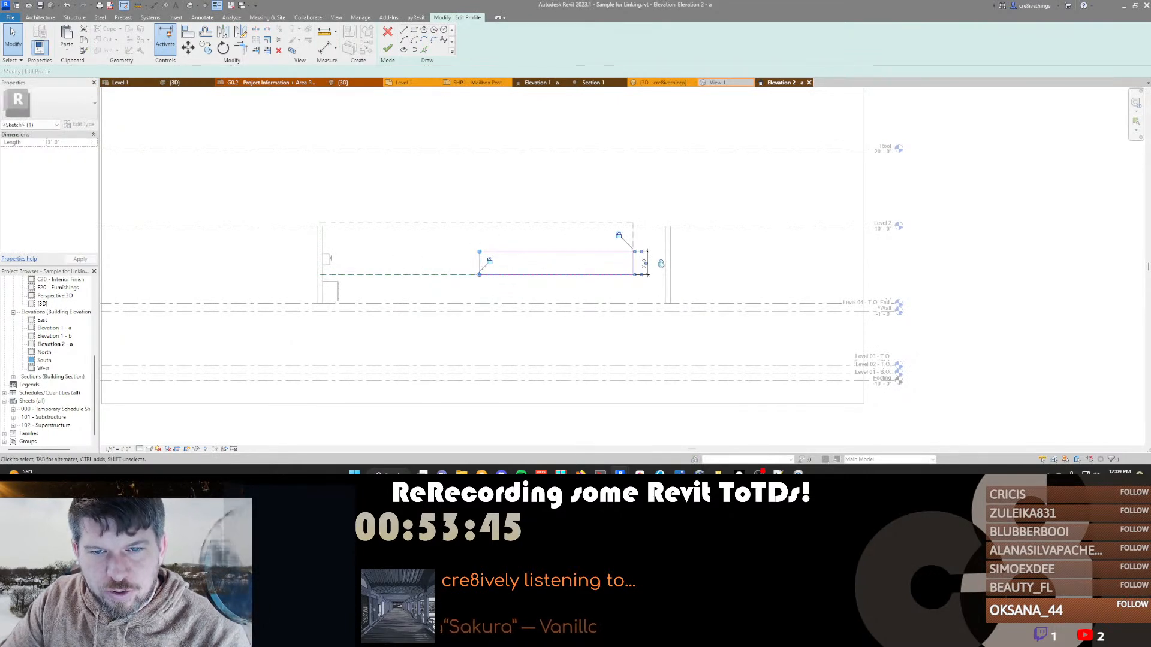
{"action": "key", "text": "Escape"}
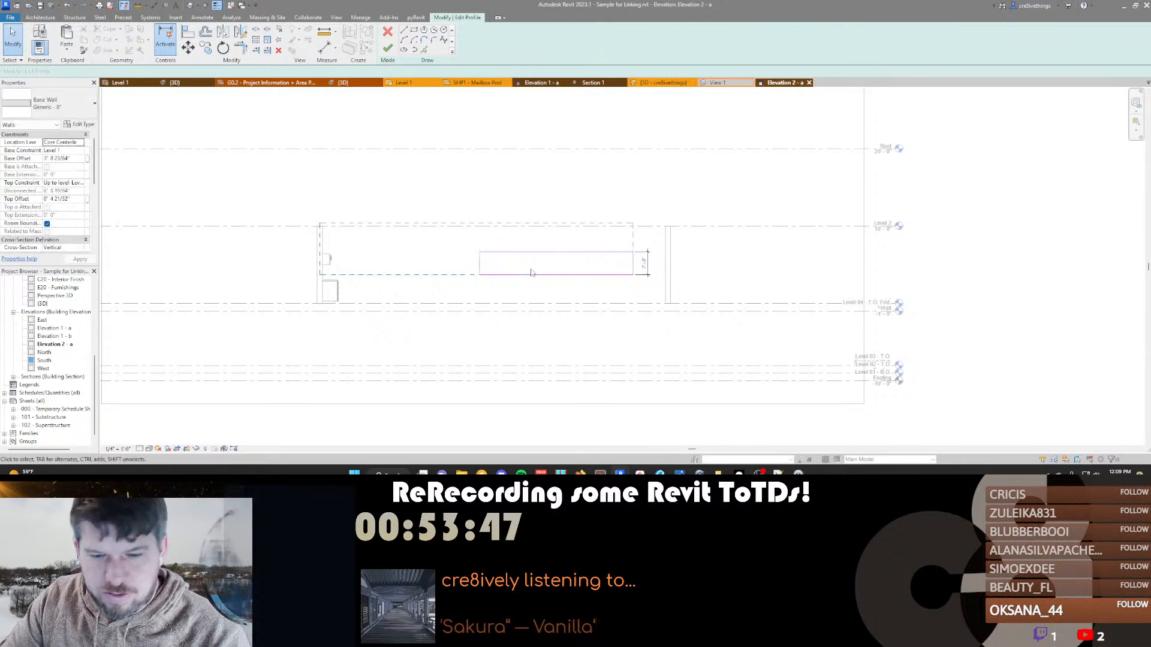
{"action": "key", "text": "d"}
{"action": "key", "text": "i"}
{"action": "left_click", "coordinate": [480, 262]}
{"action": "left_click", "coordinate": [633, 242]}
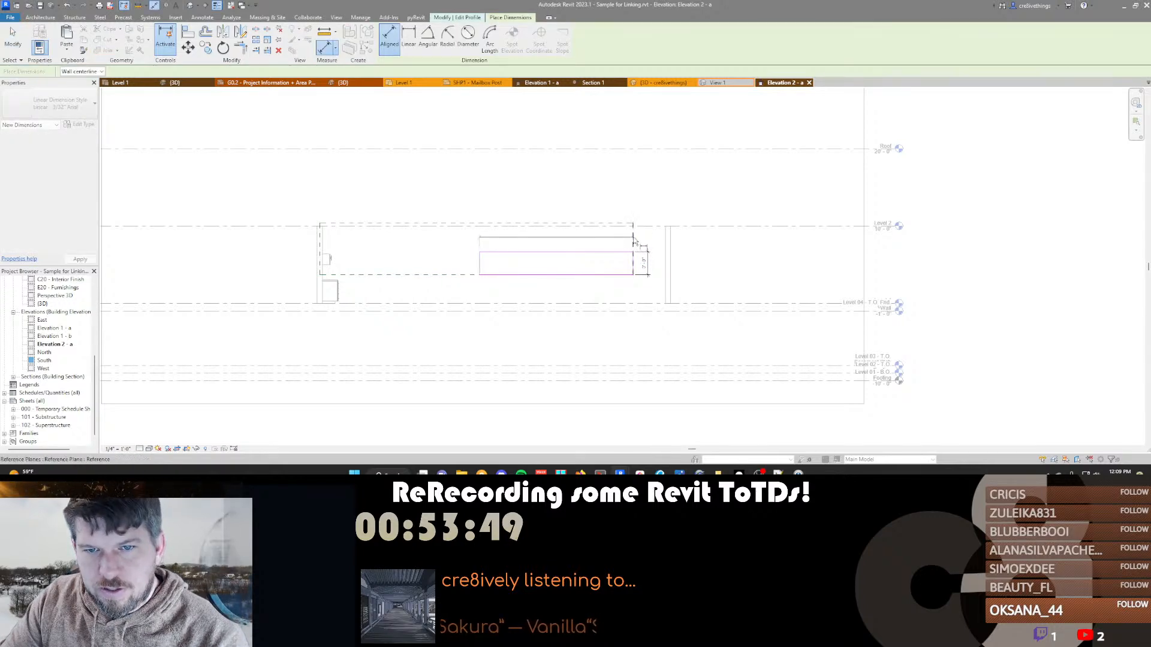
{"action": "left_click", "coordinate": [602, 291]}
{"action": "left_click", "coordinate": [556, 305]}
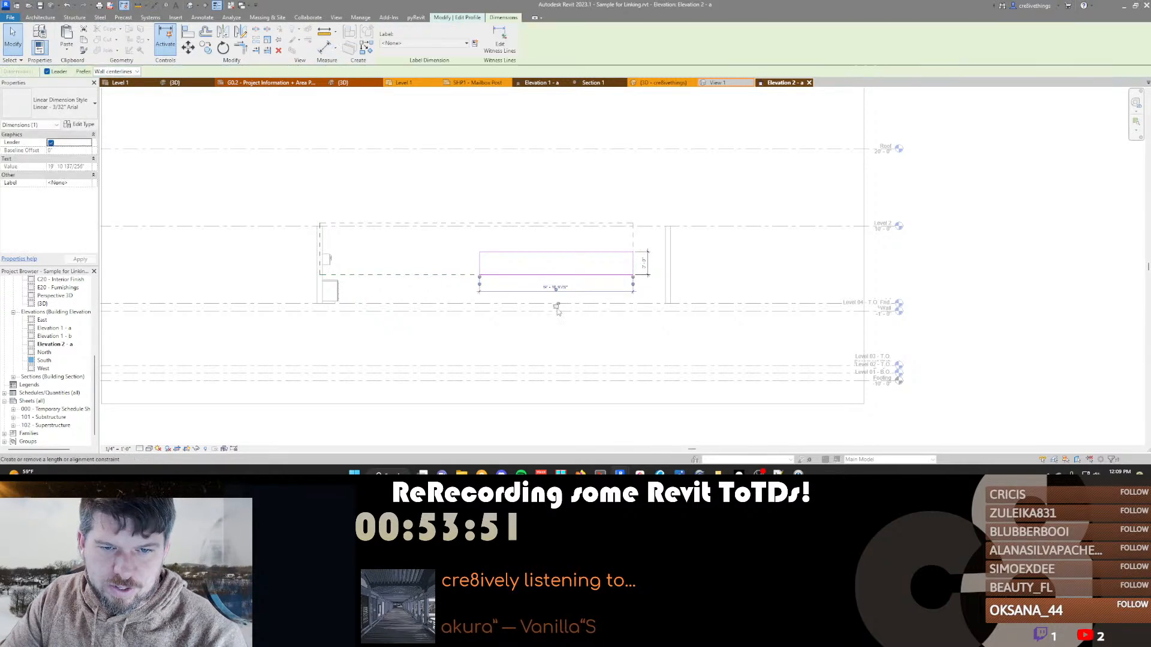
{"action": "left_click", "coordinate": [1126, 455]}
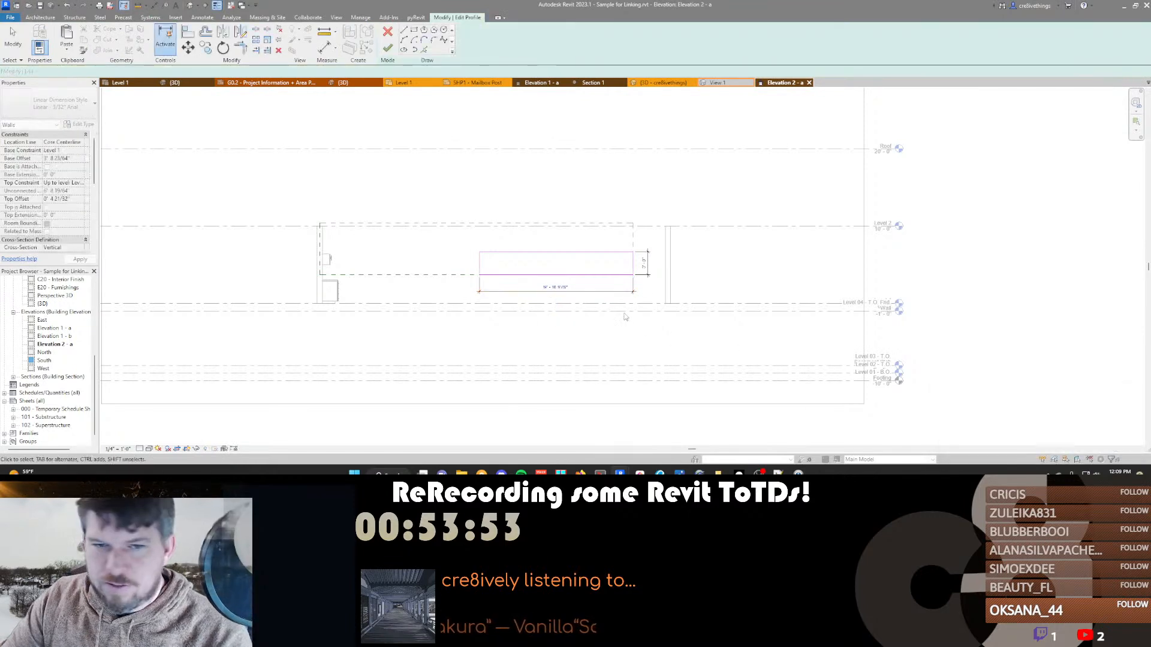
{"action": "key", "text": "Delete"}
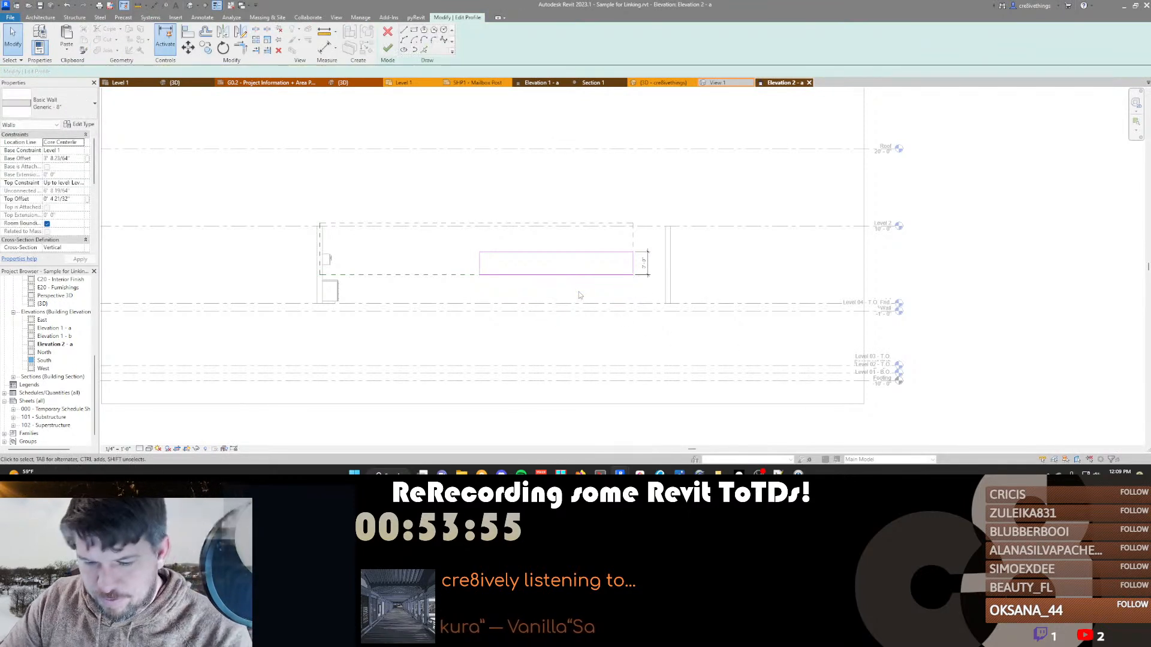
{"action": "key", "text": "f"}
{"action": "key", "text": "f"}
{"action": "key", "text": "Escape"}
Return the wall's base to Level 1 and extend its right end to join the crossing wall
{"action": "middle_click_drag", "start_coordinate": [524, 290], "coordinate": [526, 294]}
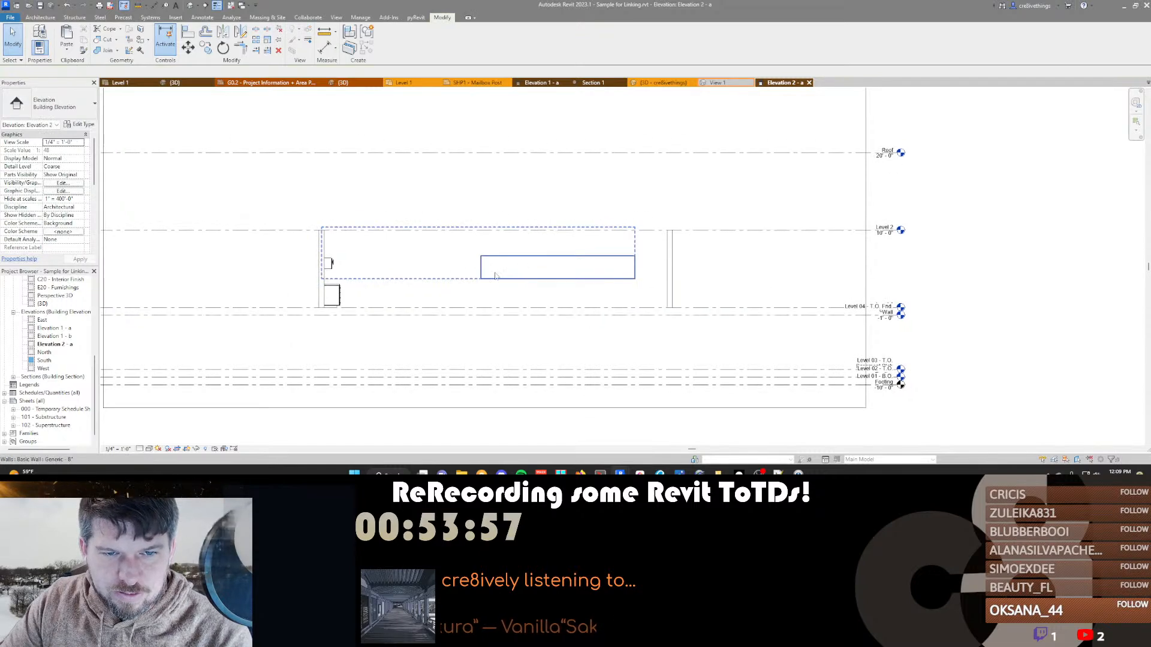
{"action": "left_click", "coordinate": [518, 272]}
{"action": "left_click_drag", "start_coordinate": [518, 272], "coordinate": [519, 301]}
{"action": "left_click_drag", "start_coordinate": [638, 267], "coordinate": [670, 268]}
{"action": "key", "text": "Escape"}
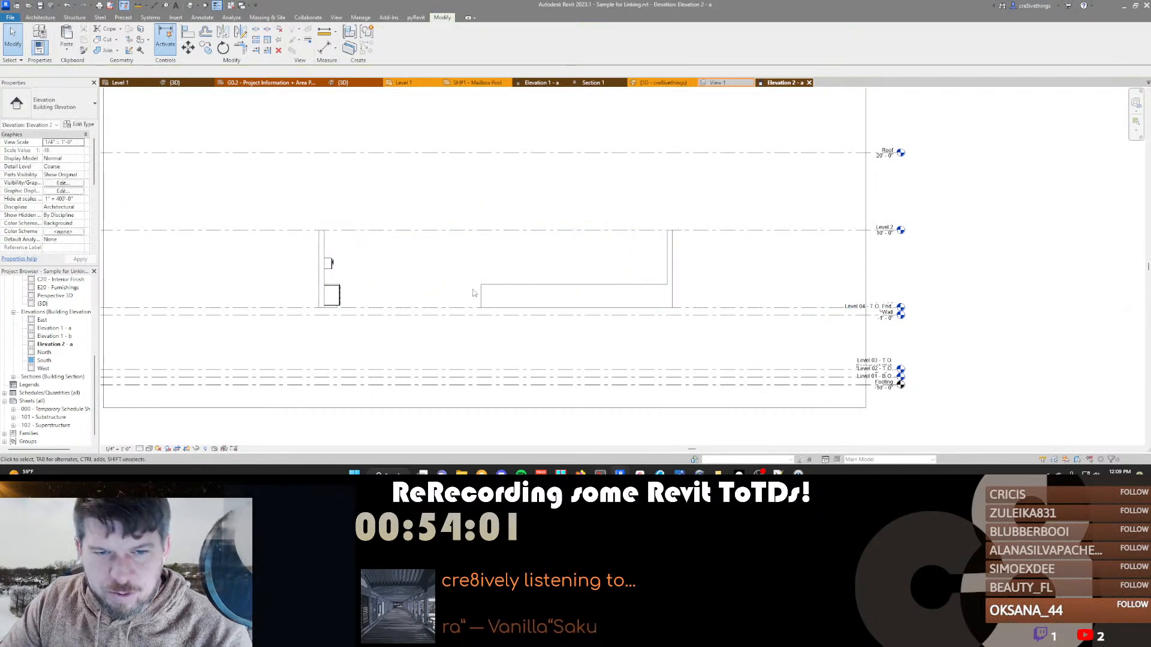
Open the 3D view to examine the low profiled wall and its join with the crossing wall
{"action": "middle_click_drag", "start_coordinate": [492, 297], "coordinate": [571, 282]}
{"action": "key", "text": "3"}
{"action": "key", "text": "d"}
{"action": "scroll", "coordinate": [579, 276], "scroll_direction": "down", "scroll_amount": 2}
Switch to the browser and read the wall profiles article's procedure for restoring locked sketch lines, through to its end
{"action": "left_click", "coordinate": [621, 473]}
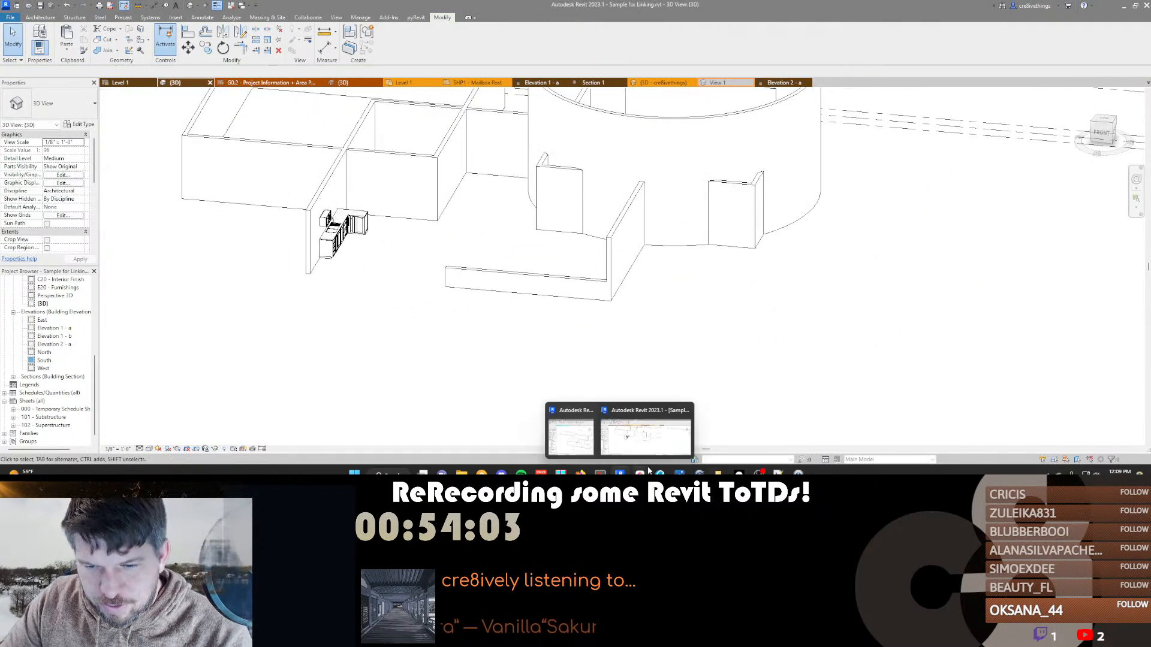
{"action": "mouse_move", "coordinate": [581, 471]}
{"action": "left_click", "coordinate": [709, 434]}
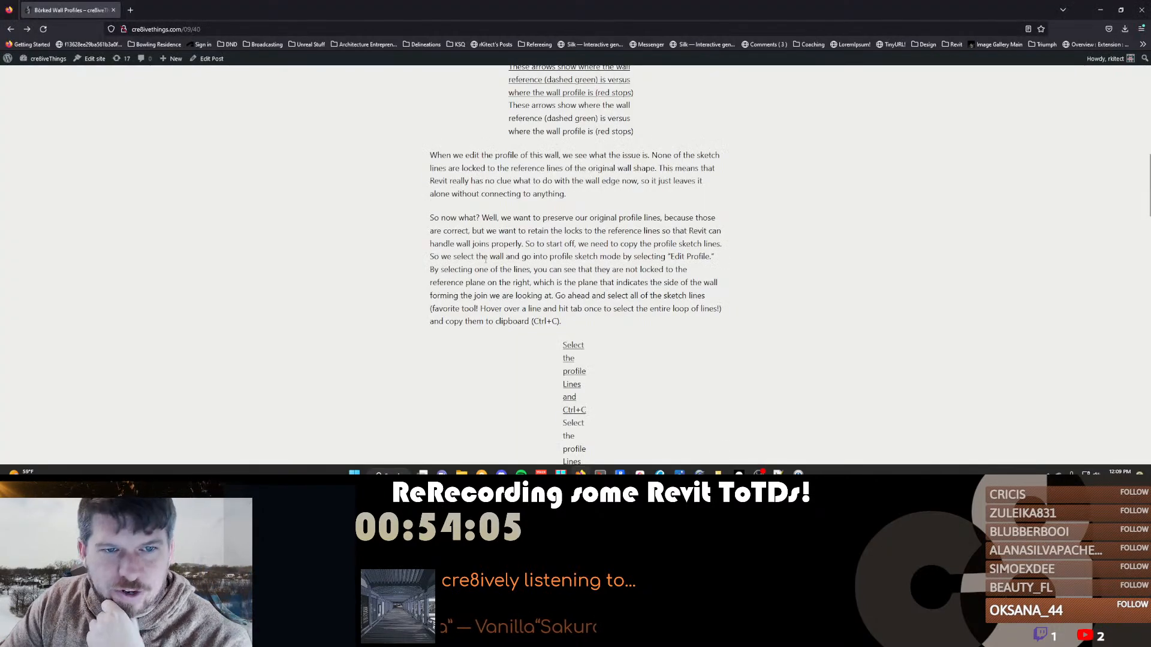
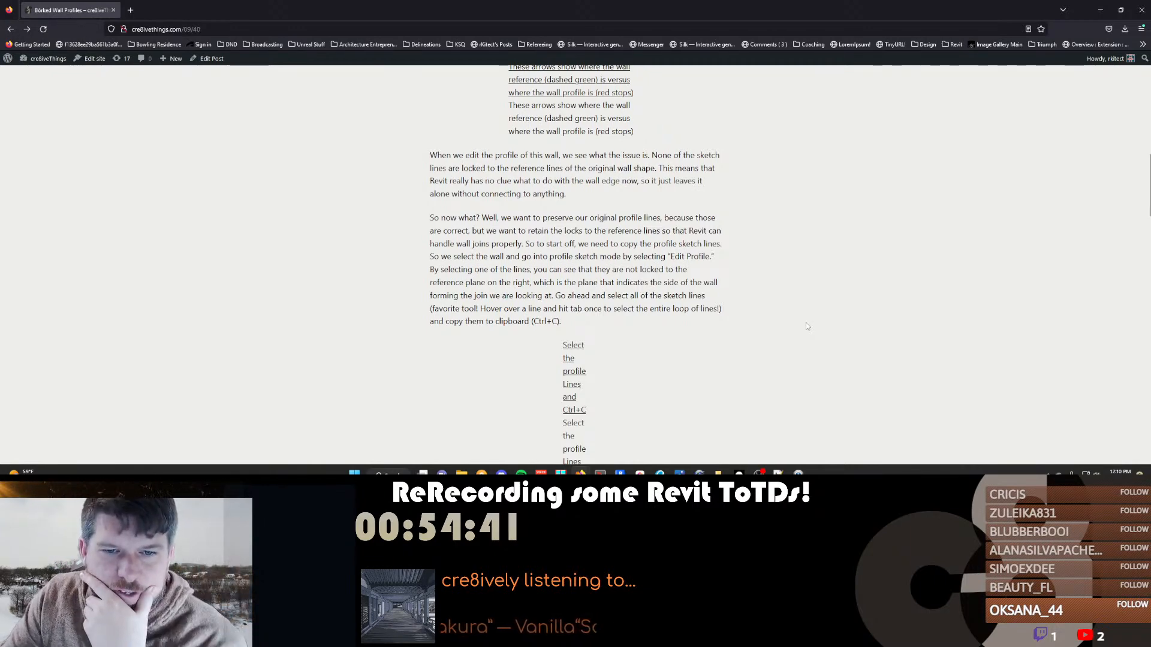
{"action": "scroll", "coordinate": [803, 326], "scroll_direction": "down", "scroll_amount": 3}
{"action": "scroll", "coordinate": [748, 319], "scroll_direction": "down", "scroll_amount": 2}
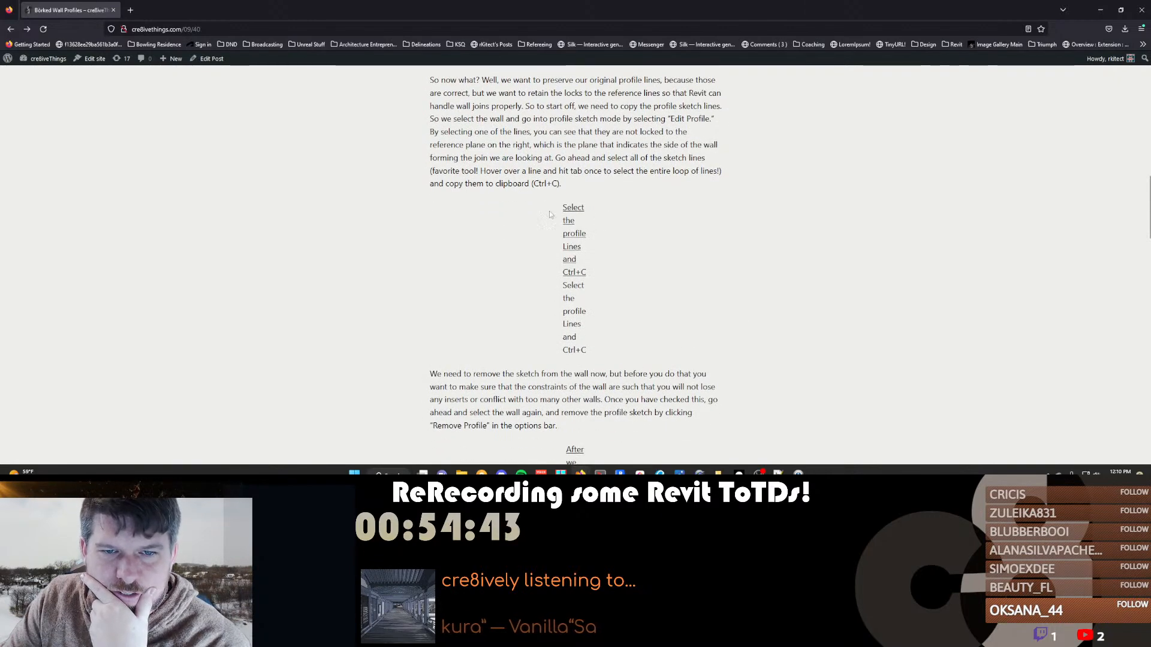
{"action": "scroll", "coordinate": [712, 325], "scroll_direction": "down", "scroll_amount": 3}
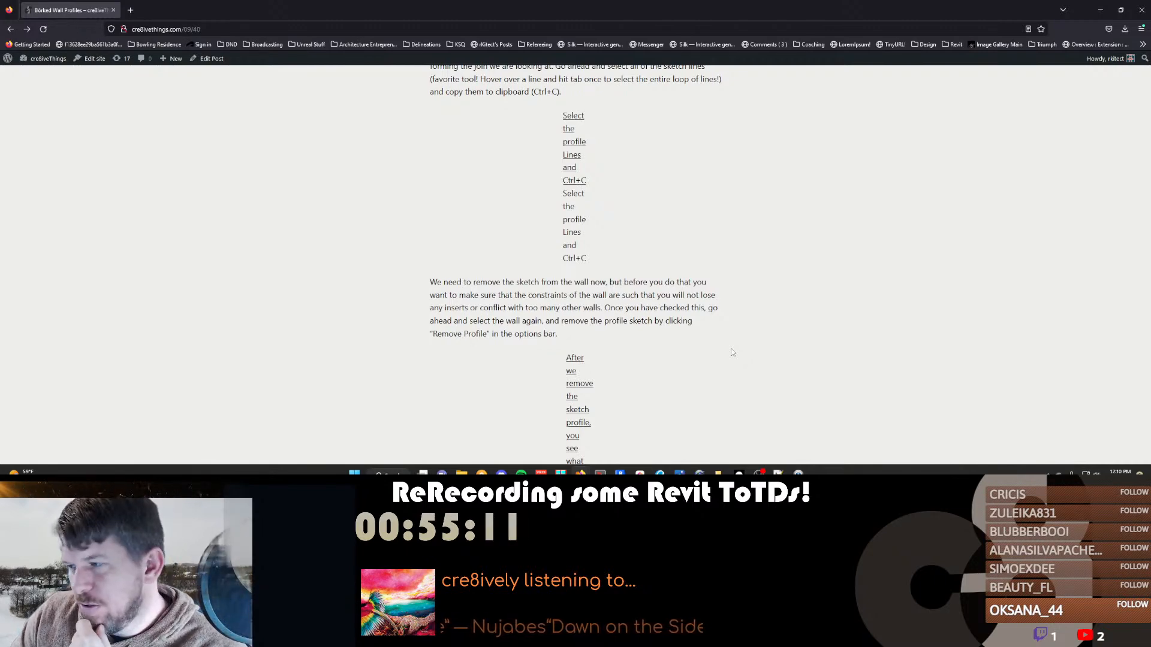
{"action": "scroll", "coordinate": [727, 348], "scroll_direction": "down", "scroll_amount": 6}
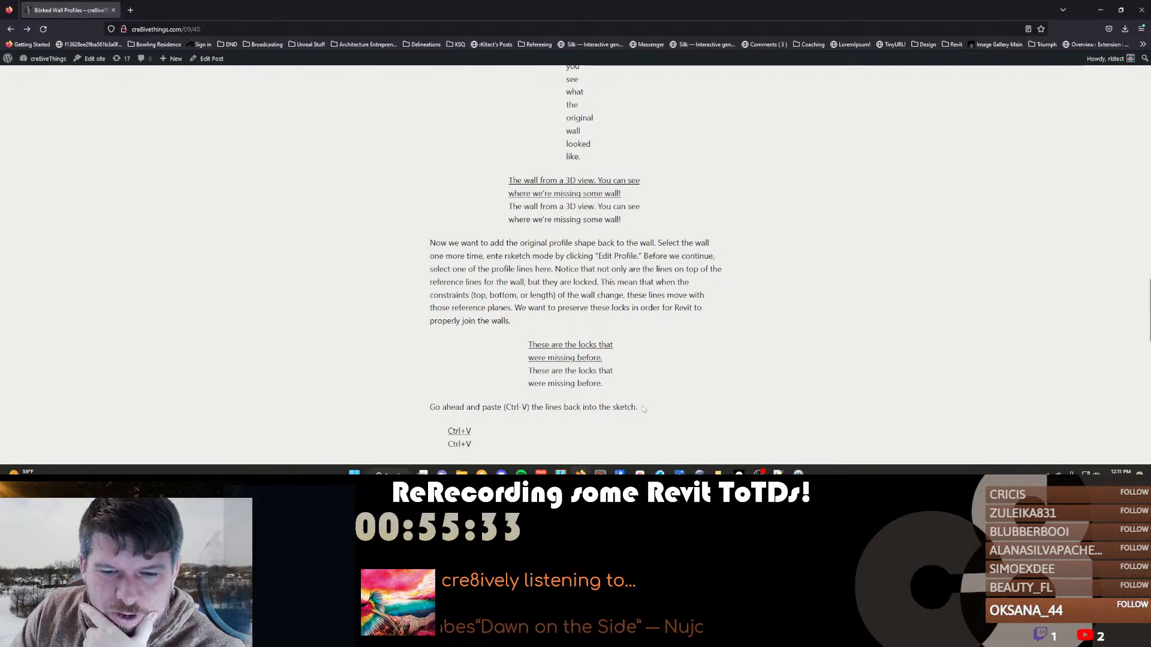
{"action": "scroll", "coordinate": [495, 234], "scroll_direction": "down", "scroll_amount": 6}
{"action": "scroll", "coordinate": [495, 234], "scroll_direction": "up", "scroll_amount": 3}
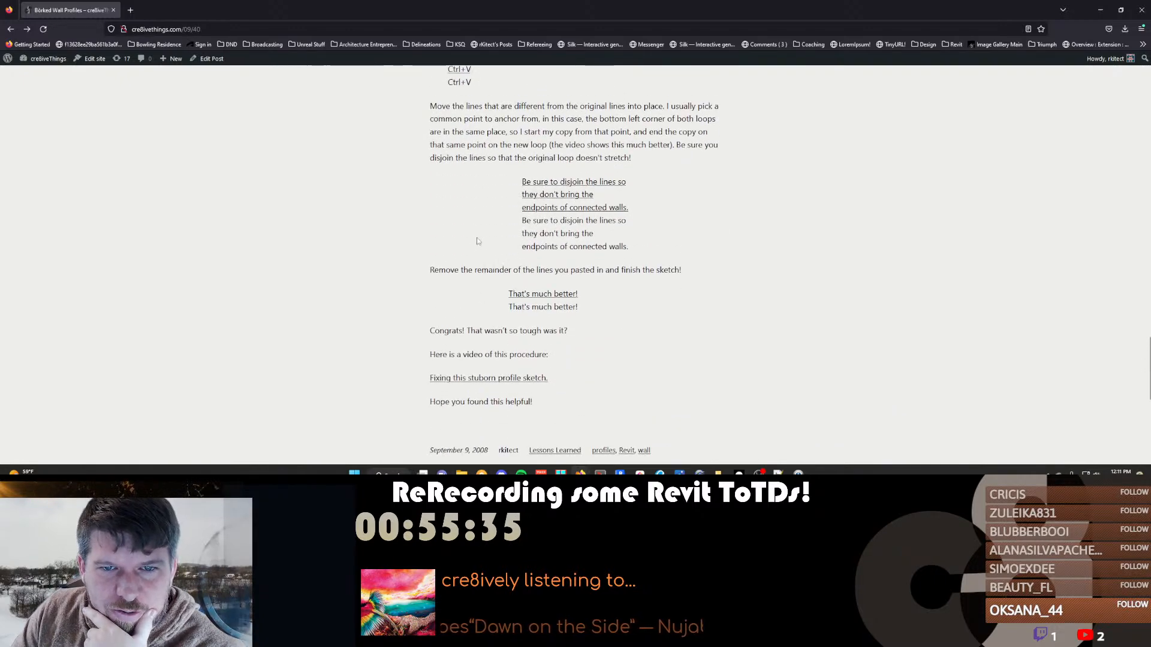
Switch back to Revit, leave the low wall's profile sketch, and reset the wall's profile to its original full shape
{"action": "left_click", "coordinate": [620, 474]}
{"action": "left_click", "coordinate": [663, 437]}
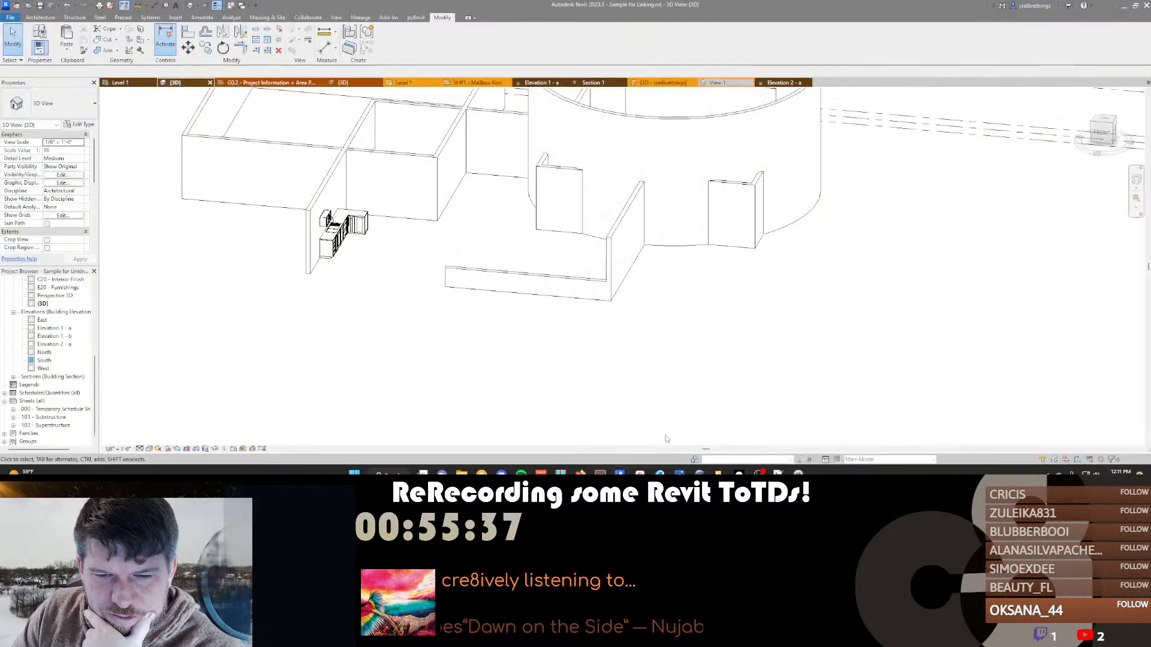
{"action": "scroll", "coordinate": [538, 286], "scroll_direction": "up", "scroll_amount": 2}
{"action": "left_click", "coordinate": [538, 286]}
{"action": "left_click", "coordinate": [387, 41]}
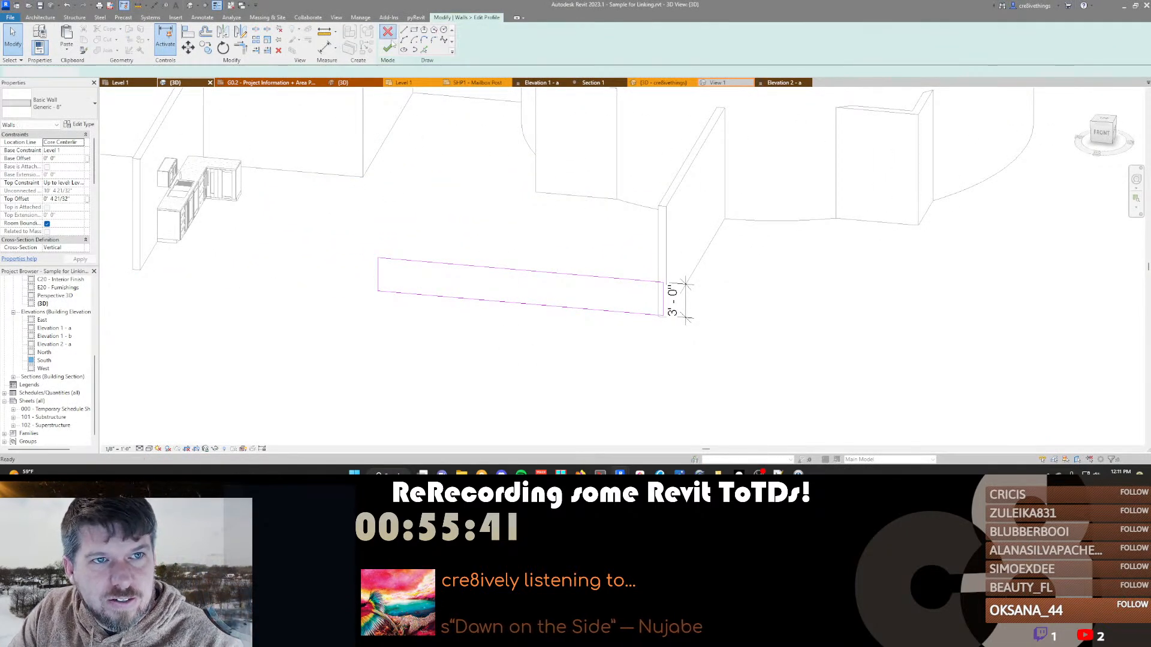
{"action": "left_click", "coordinate": [387, 48]}
{"action": "left_click", "coordinate": [405, 47]}
{"action": "left_click", "coordinate": [498, 329]}
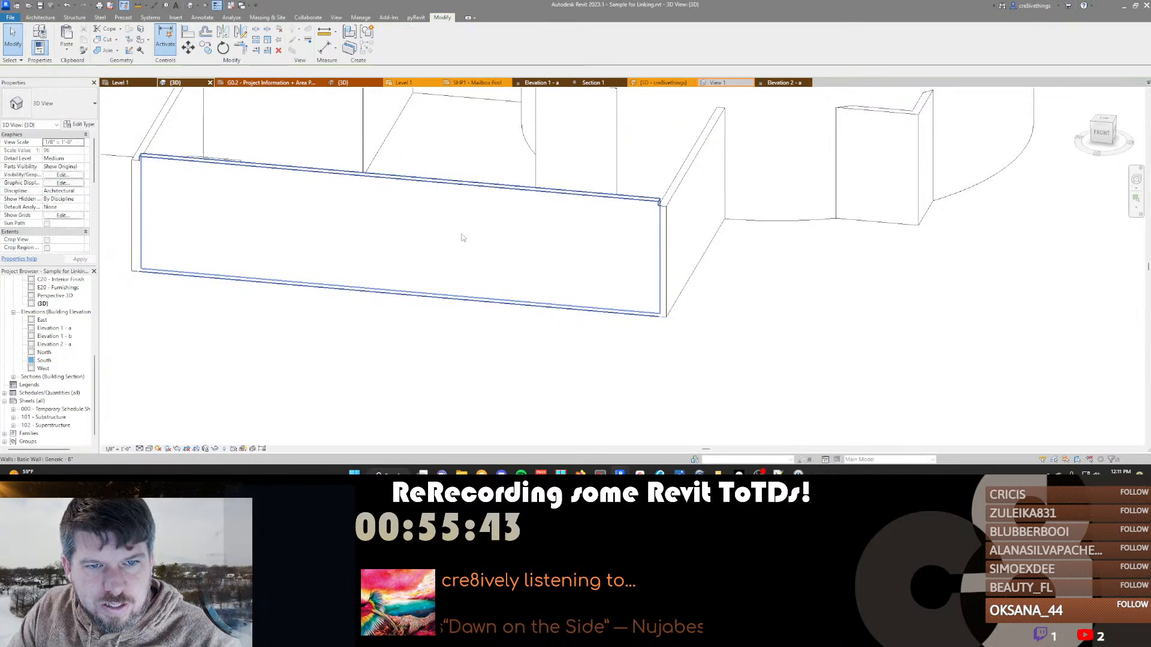
Edit the restored wall's profile and sketch a small circle inside it, left of the wall's middle
{"action": "double_click", "coordinate": [461, 238]}
{"action": "left_click", "coordinate": [444, 30]}
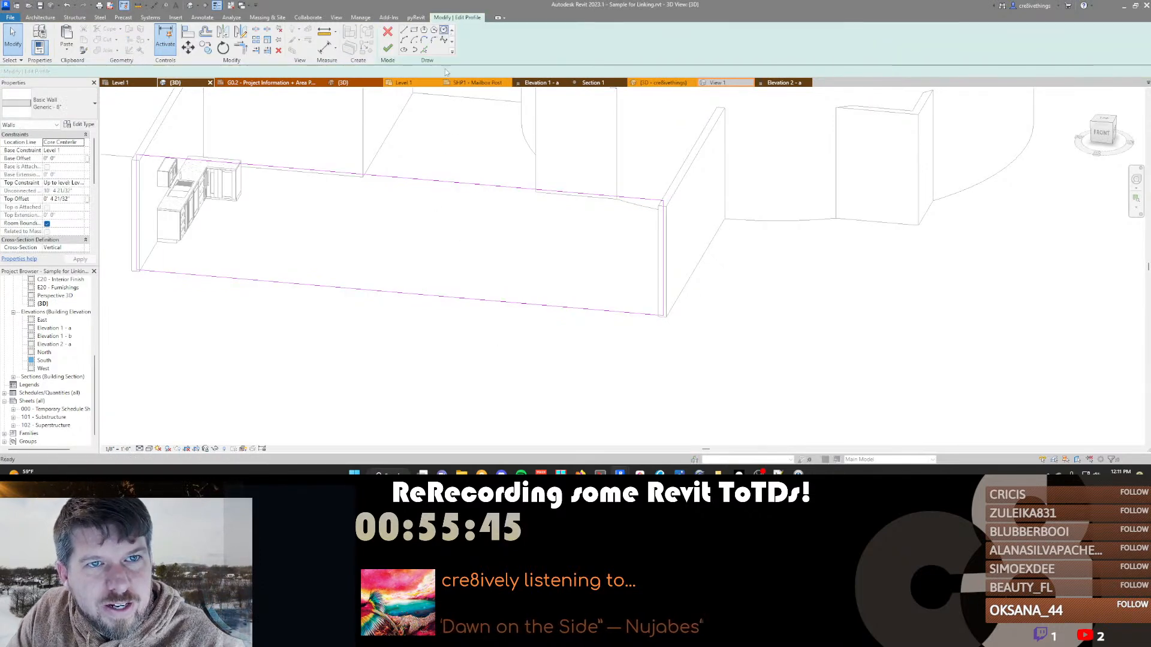
{"action": "left_click", "coordinate": [427, 217]}
{"action": "left_click", "coordinate": [441, 232]}
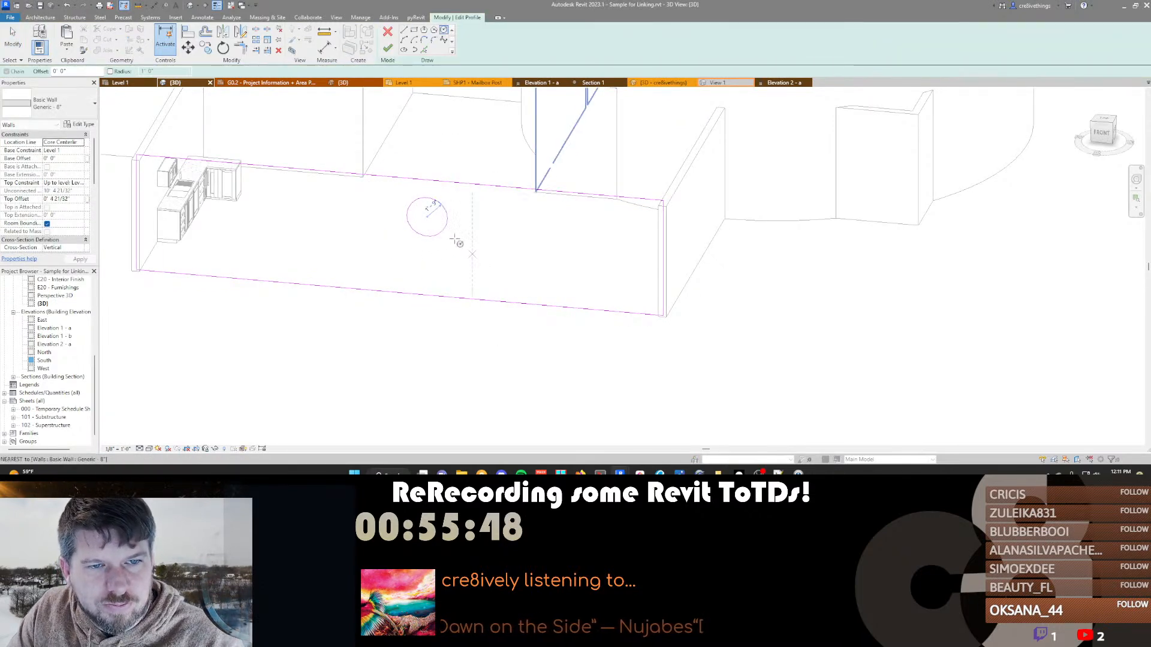
Leave the circle tool and move the sketched circle to the right of the wall's middle
{"action": "key", "text": "Escape"}
{"action": "key", "text": "Escape"}
{"action": "mouse_move", "coordinate": [442, 232]}
{"action": "left_mouse_down"}
{"action": "mouse_move", "coordinate": [443, 263]}
{"action": "mouse_move", "coordinate": [505, 263]}
{"action": "left_mouse_up"}
Lower the profile's top line to about 8' 4" above the base, removing its constraints, and finish the sketch
{"action": "left_click", "coordinate": [490, 185]}
{"action": "left_click_drag", "start_coordinate": [491, 185], "coordinate": [491, 208]}
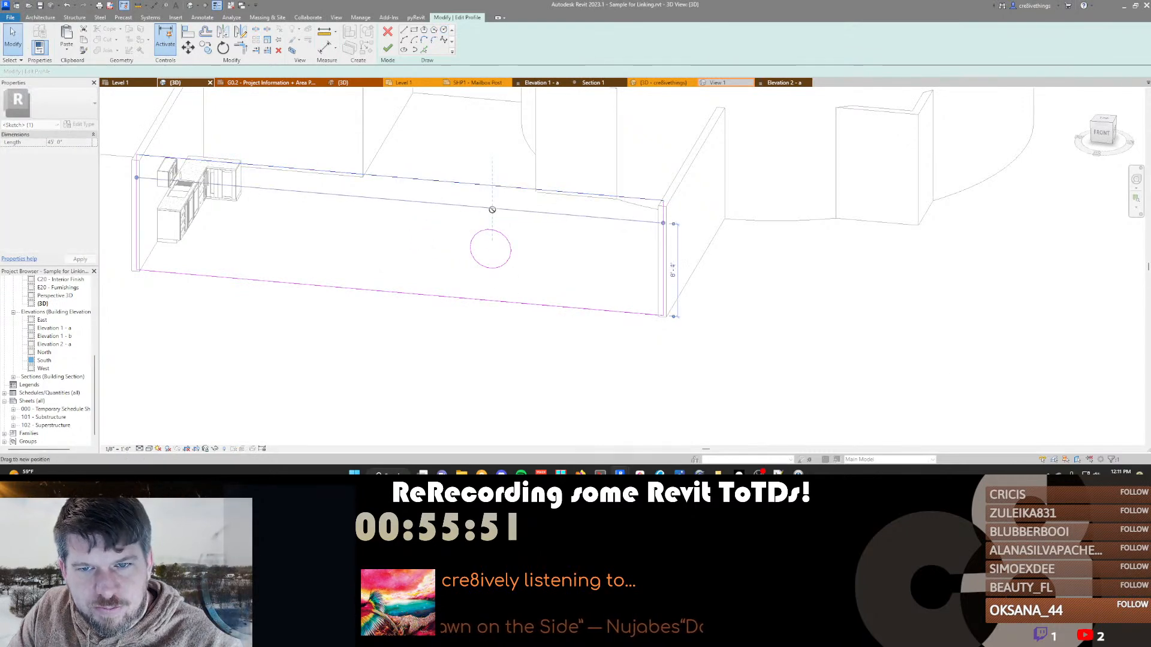
{"action": "left_click", "coordinate": [1022, 455]}
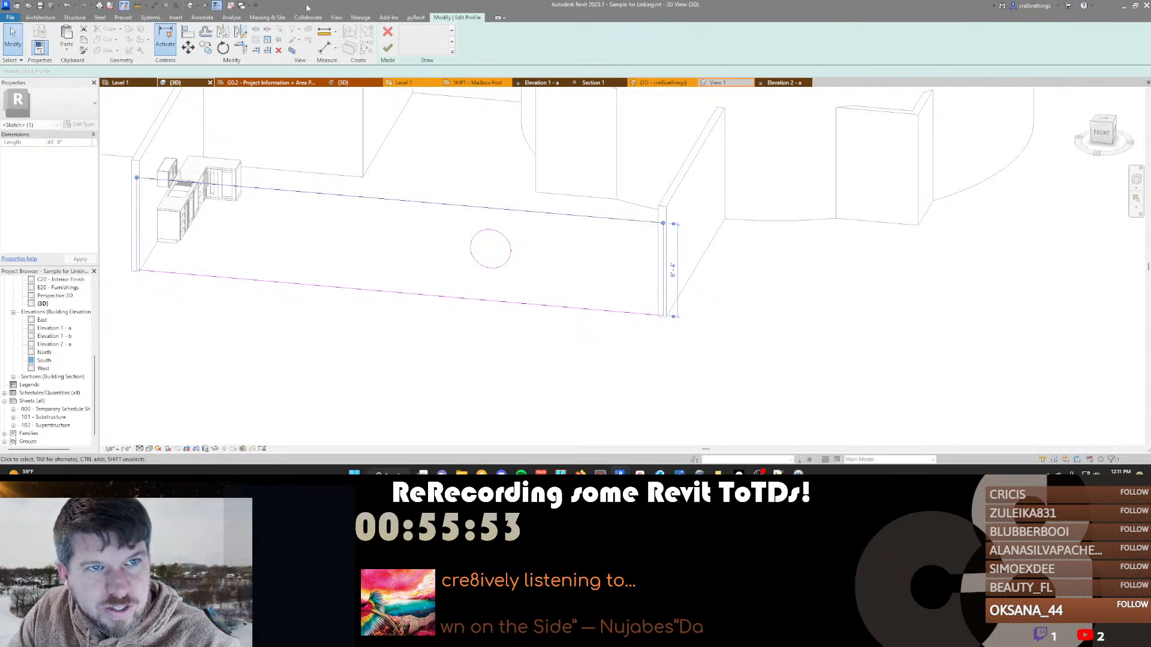
{"action": "left_click", "coordinate": [545, 243]}
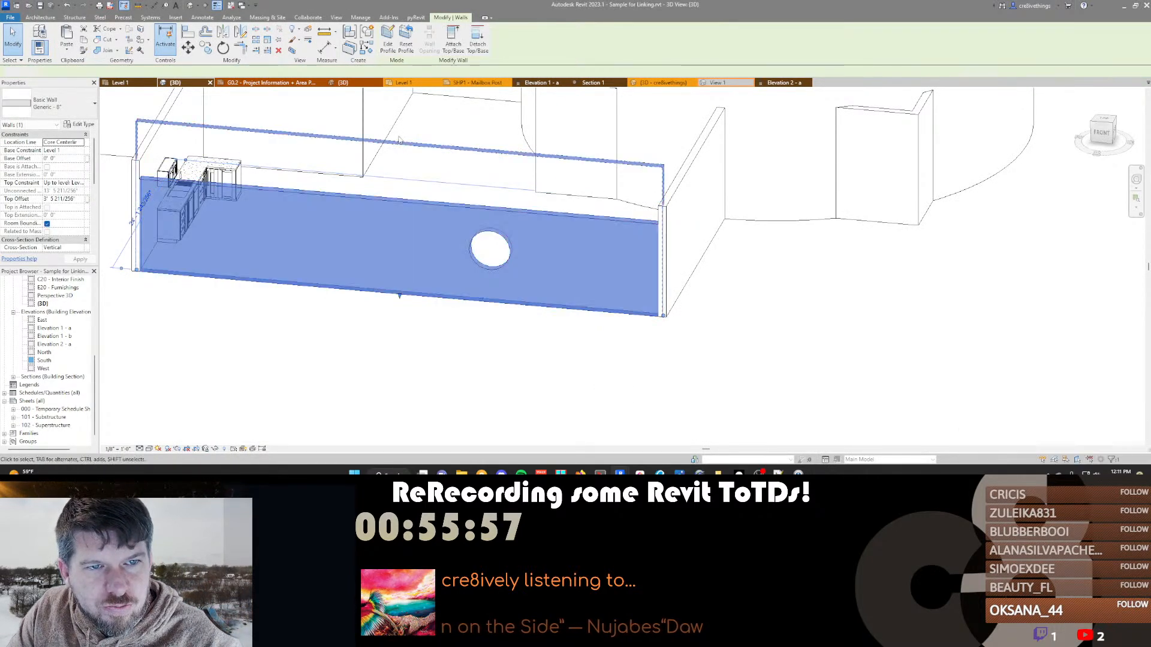
Lower the wall's top to a 1' 10 11/32" offset, edit its profile, and shift the right edge inward with its constraints removed
{"action": "left_click", "coordinate": [403, 151]}
{"action": "double_click", "coordinate": [404, 159]}
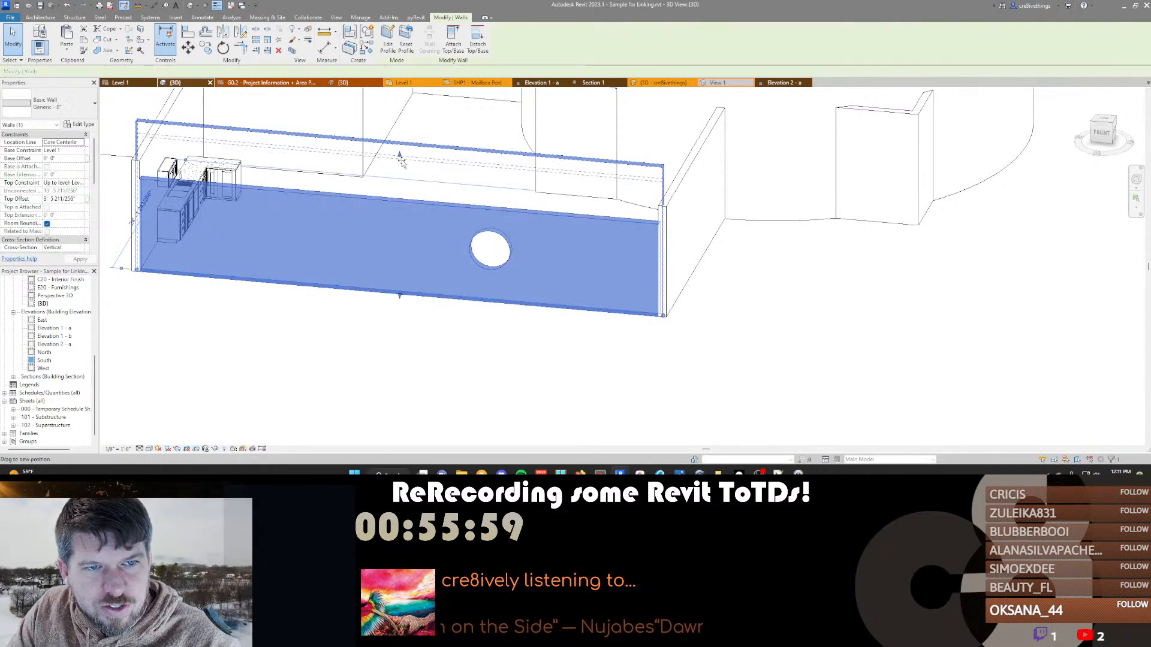
{"action": "left_click", "coordinate": [664, 260]}
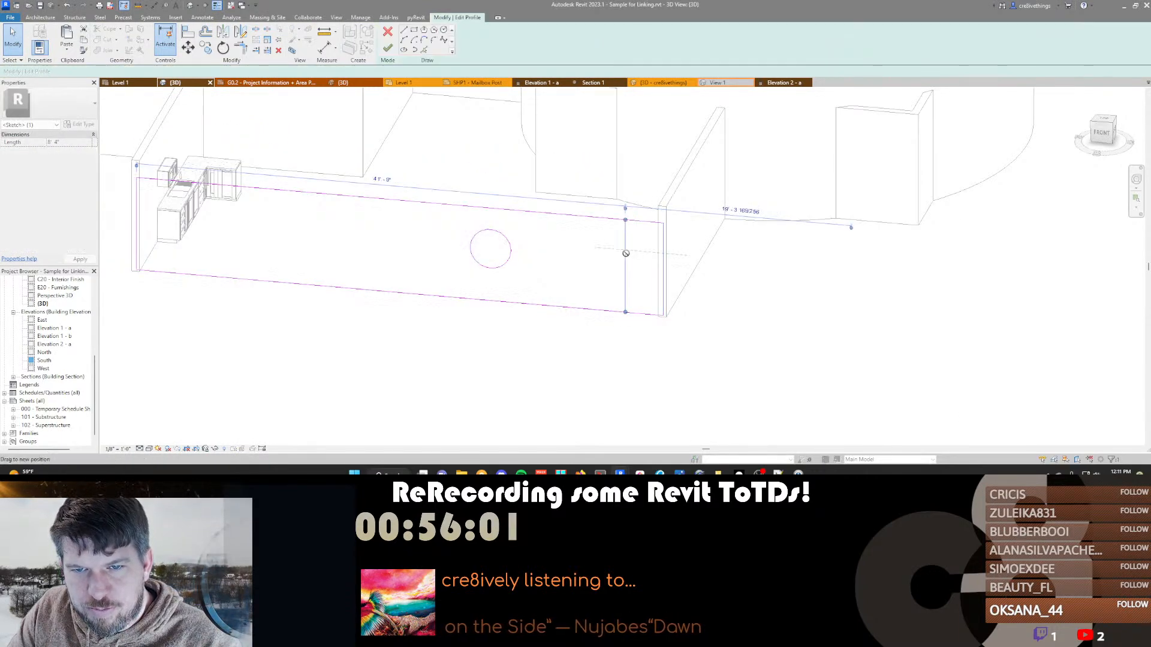
{"action": "left_click_drag", "start_coordinate": [664, 260], "coordinate": [626, 260]}
{"action": "left_click", "coordinate": [994, 454]}
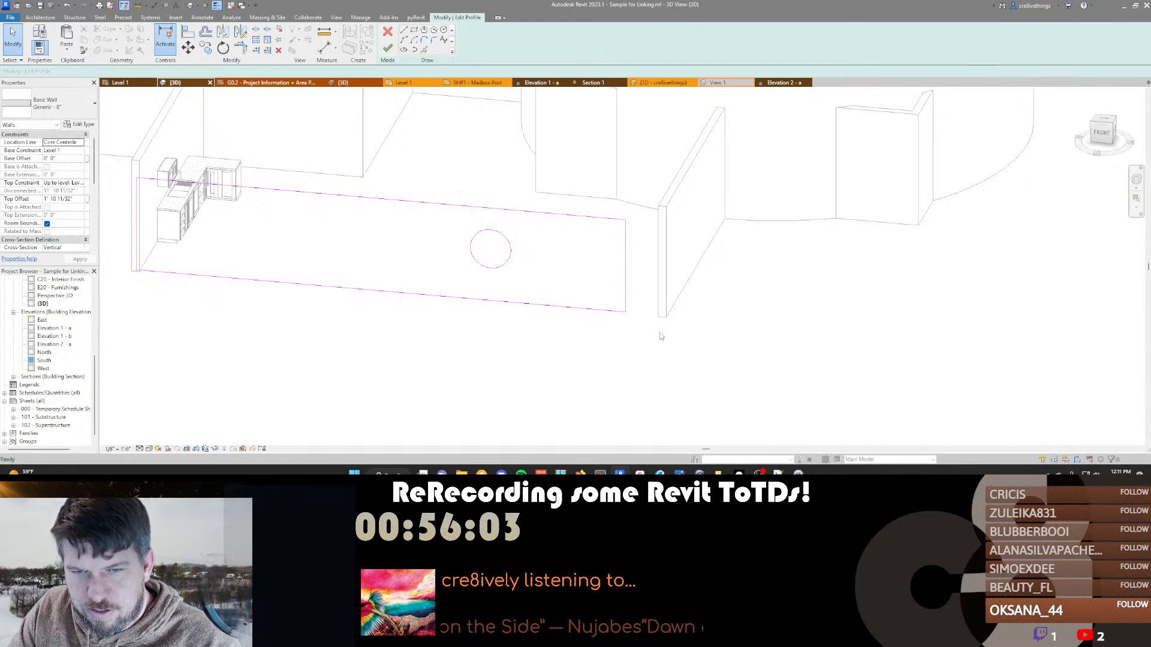
Finish the profile sketch and extend the wall's right end past the crossing wall
{"action": "left_click", "coordinate": [724, 322]}
{"action": "left_click", "coordinate": [618, 311]}
{"action": "left_click_drag", "start_coordinate": [663, 316], "coordinate": [598, 311]}
{"action": "left_click_drag", "start_coordinate": [597, 312], "coordinate": [705, 325]}
{"action": "middle_click_drag", "start_coordinate": [575, 363], "coordinate": [685, 361]}
{"action": "left_click", "coordinate": [688, 362]}
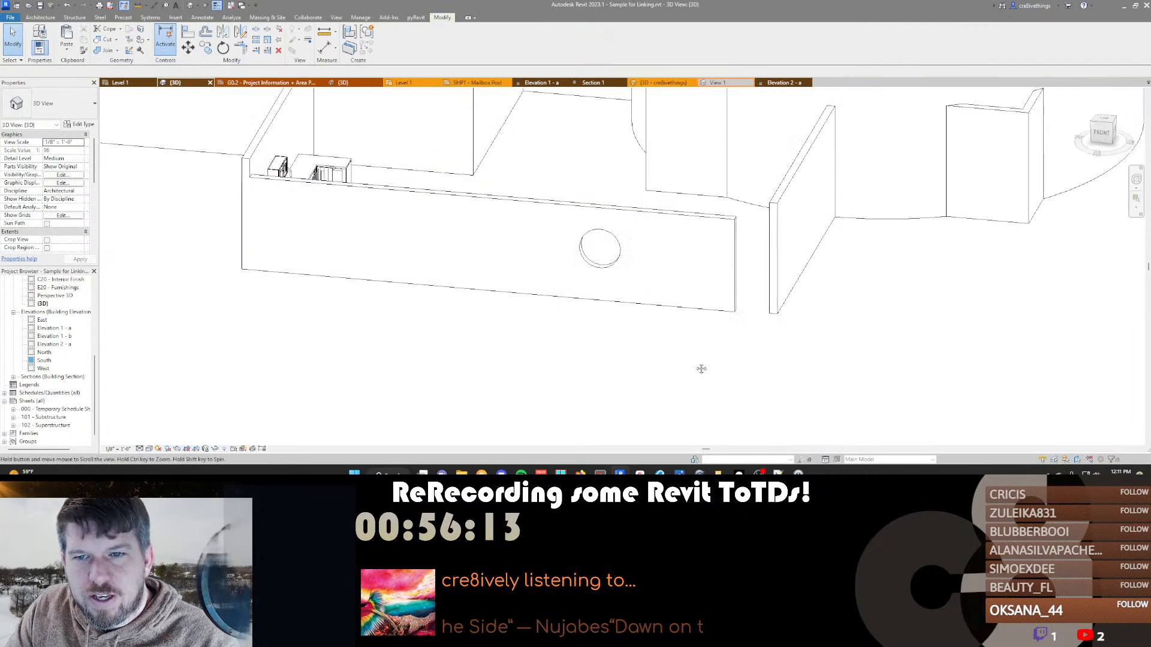
Edit the wall's profile and copy the circle and the right vertical line to the clipboard
{"action": "scroll", "coordinate": [698, 360], "scroll_direction": "down", "scroll_amount": 1}
{"action": "double_click", "coordinate": [674, 278]}
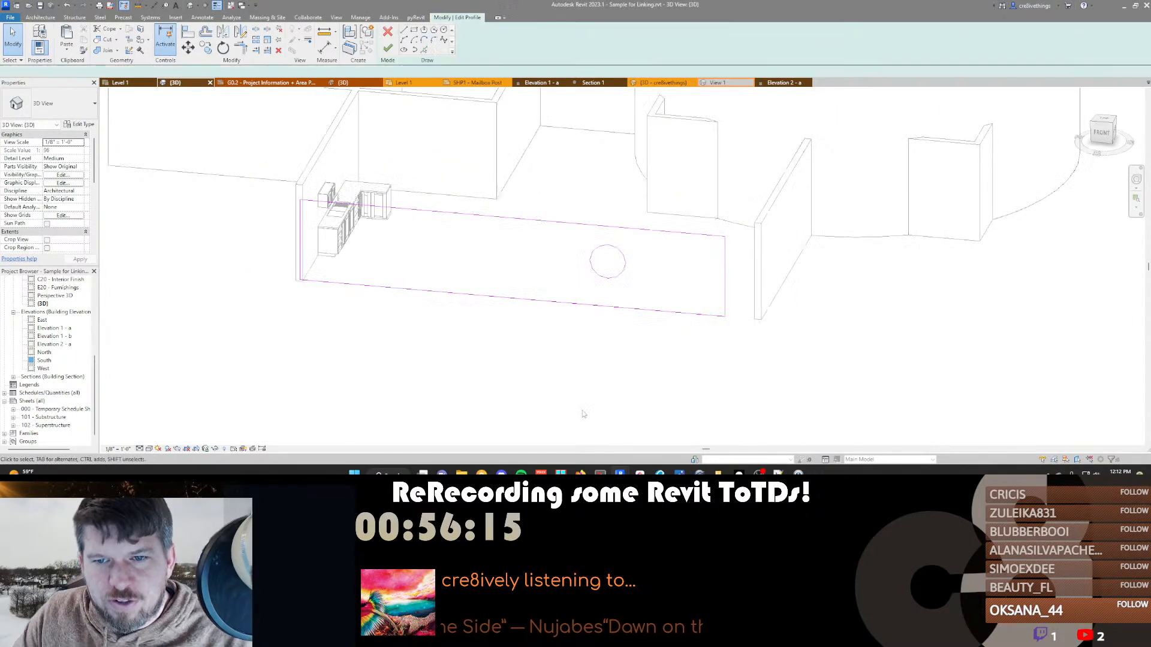
{"action": "left_click", "coordinate": [626, 265]}
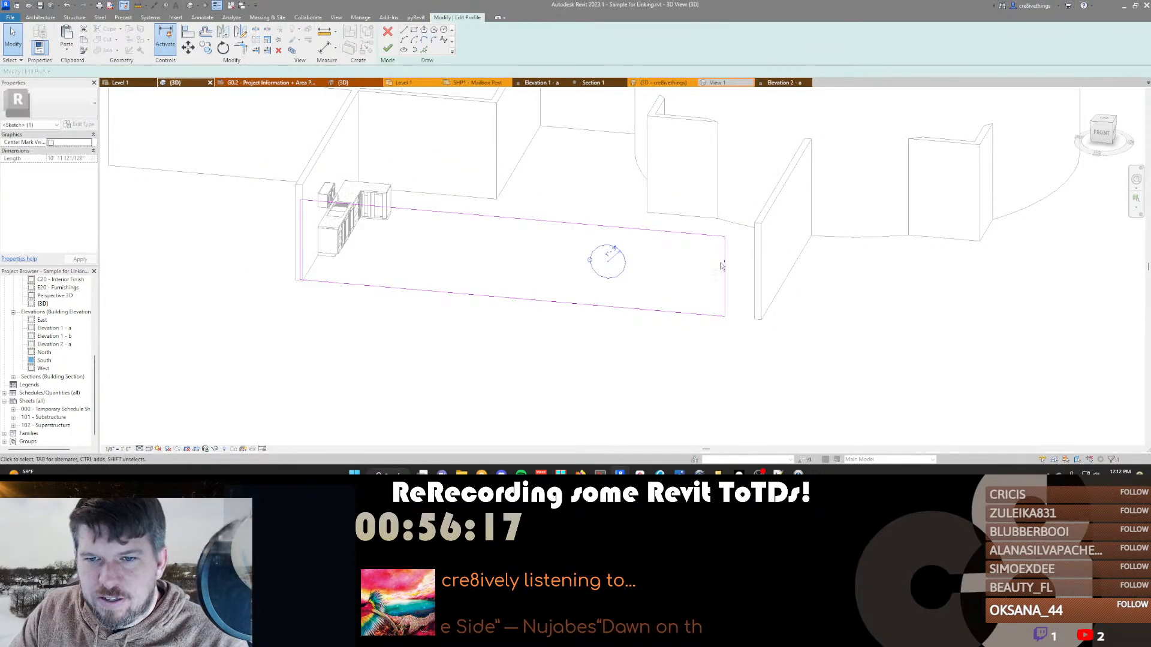
{"action": "middle_click_drag", "start_coordinate": [653, 362], "coordinate": [561, 353]}
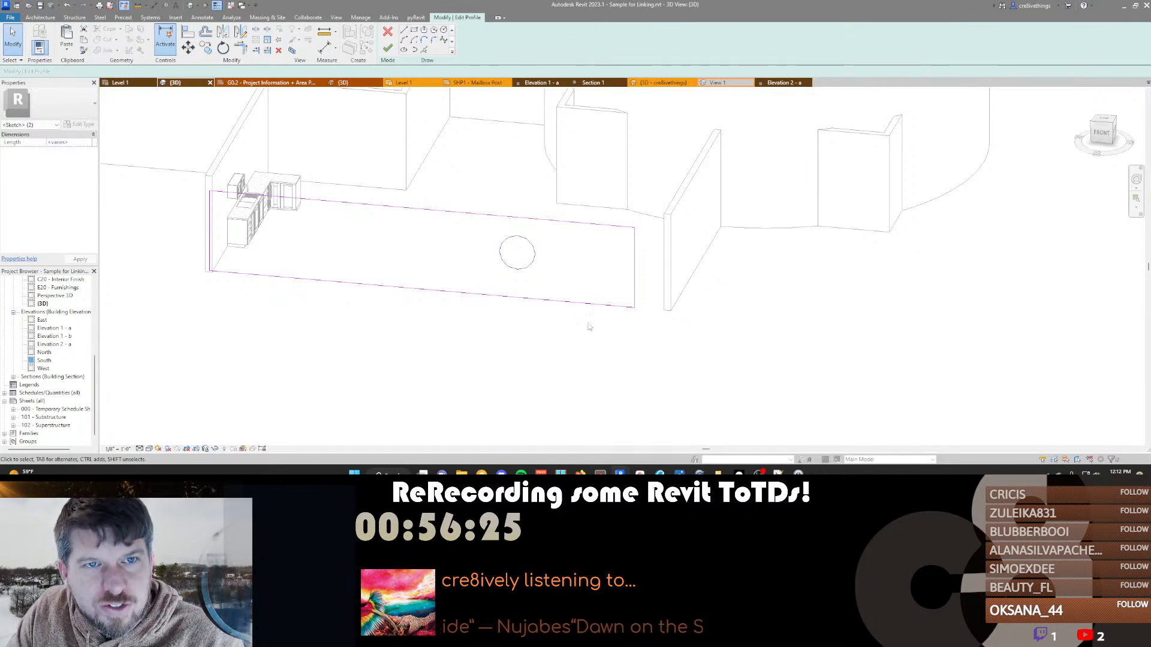
Finish the sketch, reset the wall's profile to its full shape, and start editing the profile again
{"action": "left_click", "coordinate": [387, 48]}
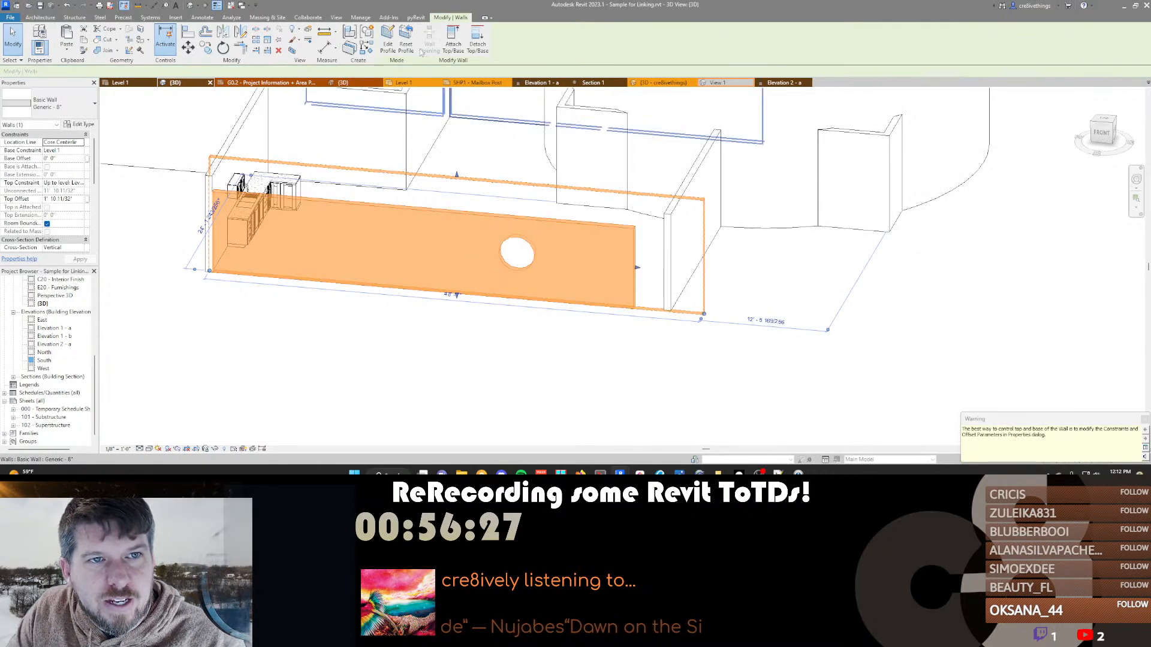
{"action": "left_click", "coordinate": [405, 44]}
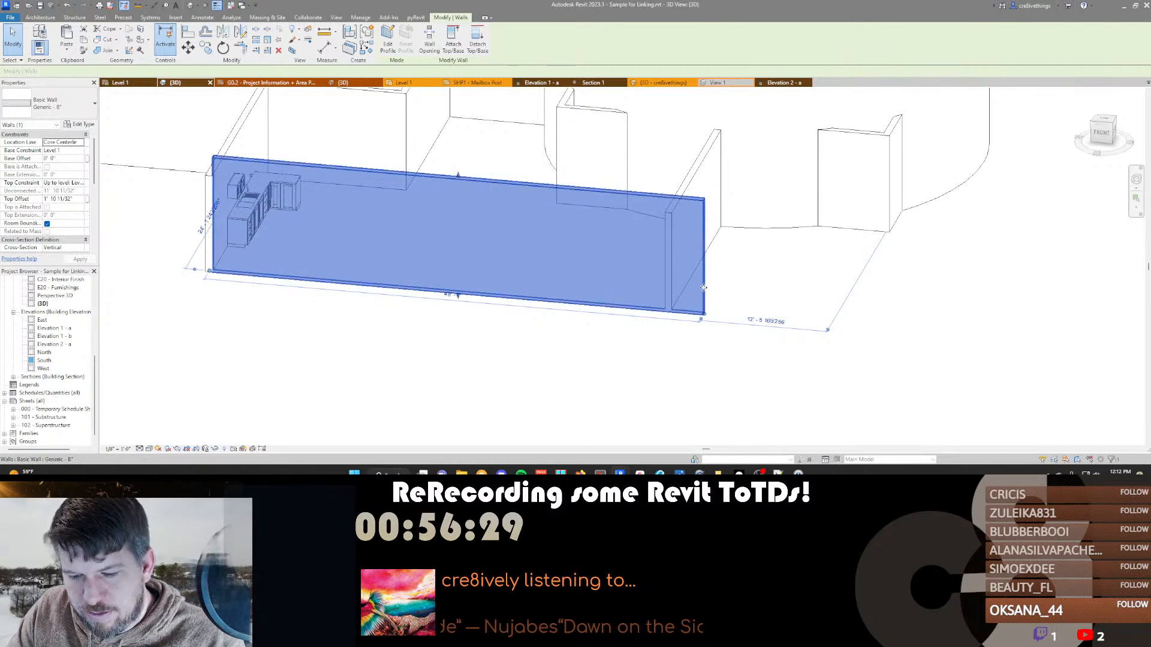
{"action": "left_click", "coordinate": [388, 45]}
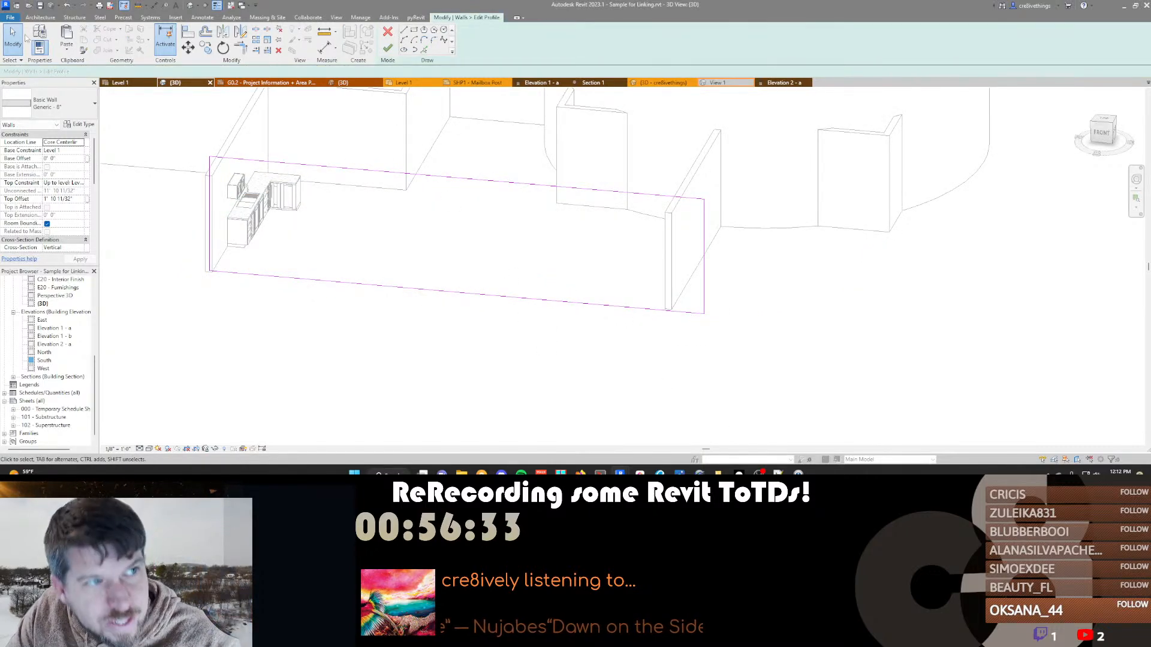
{"action": "left_click", "coordinate": [66, 49]}
{"action": "left_click", "coordinate": [110, 72]}
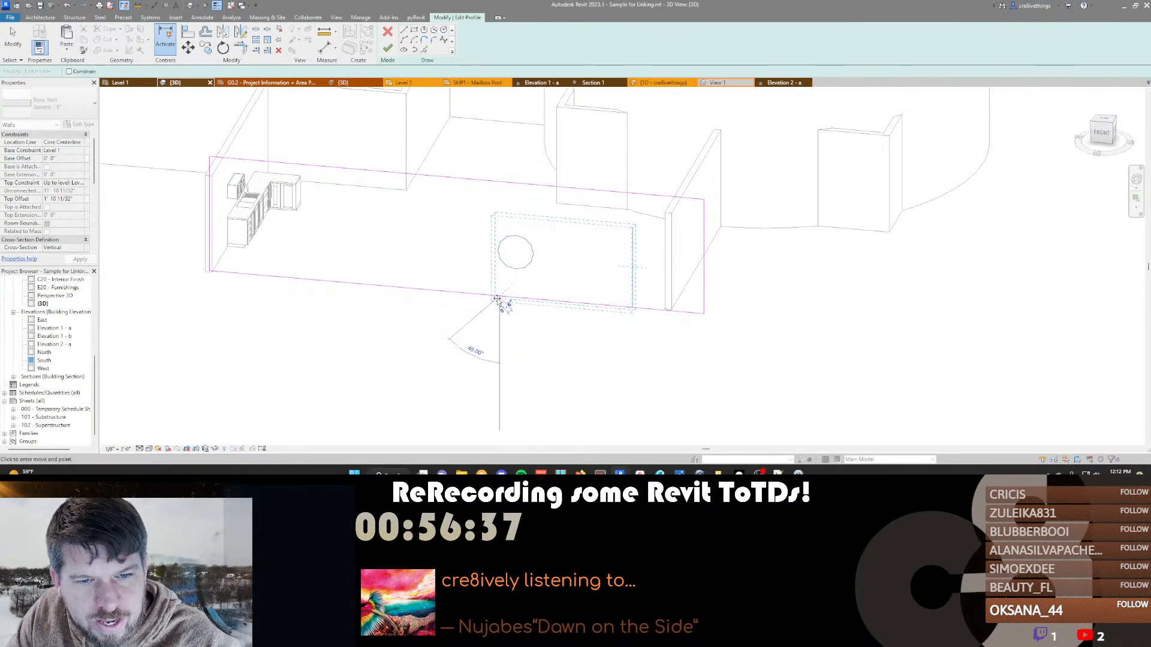
{"action": "left_click", "coordinate": [66, 52]}
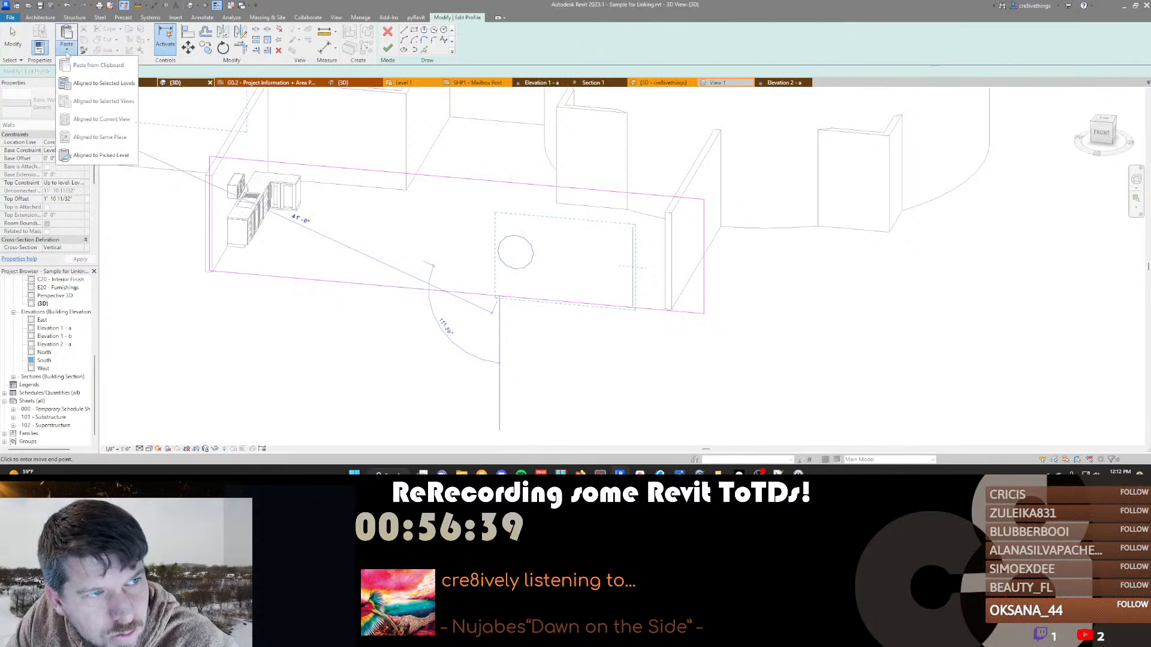
{"action": "key", "text": "Escape"}
{"action": "key", "text": "Escape"}
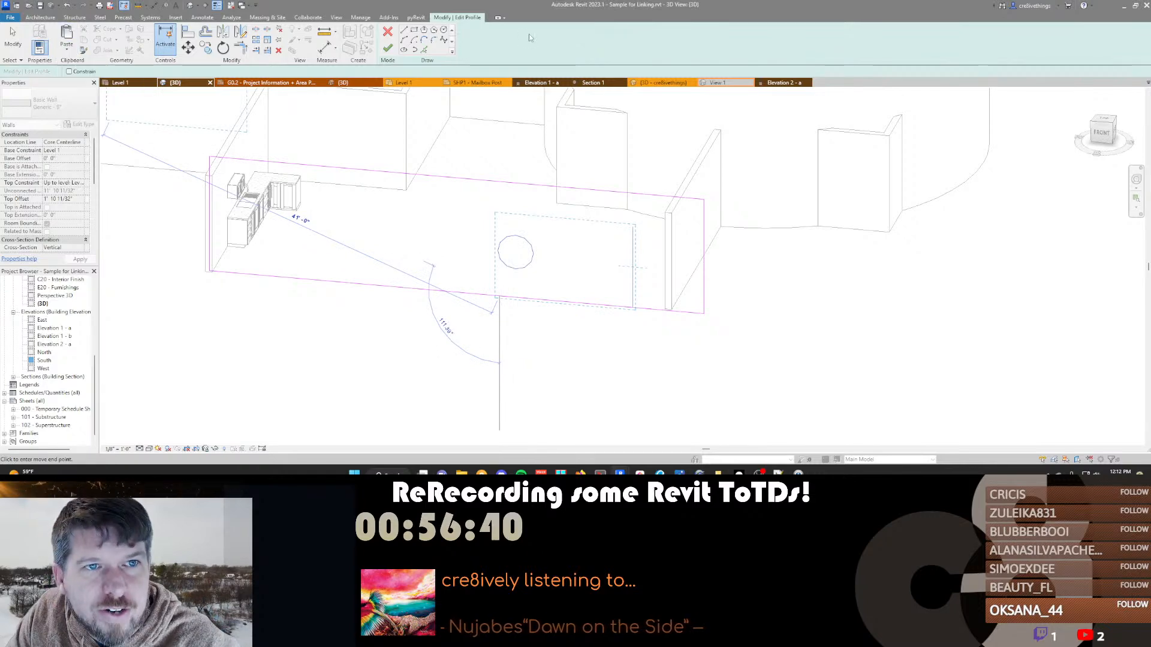
Open the Elevation 2 - a view and paste the copied circle and line aligned to Level 1
{"action": "left_click", "coordinate": [781, 83]}
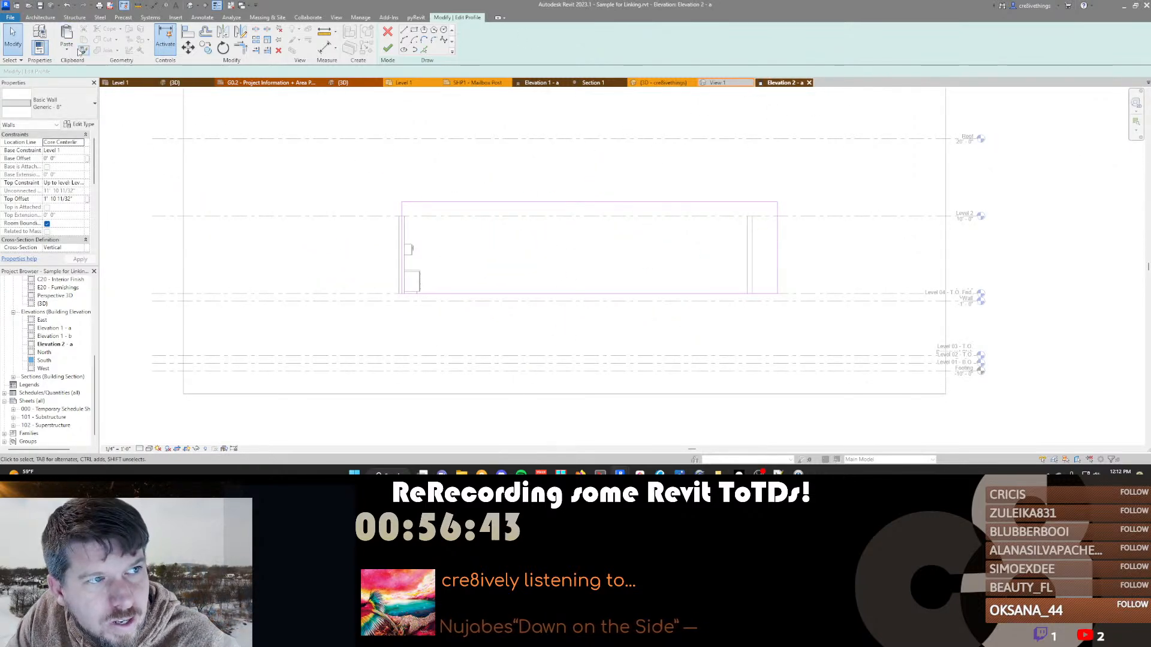
{"action": "left_click", "coordinate": [67, 52]}
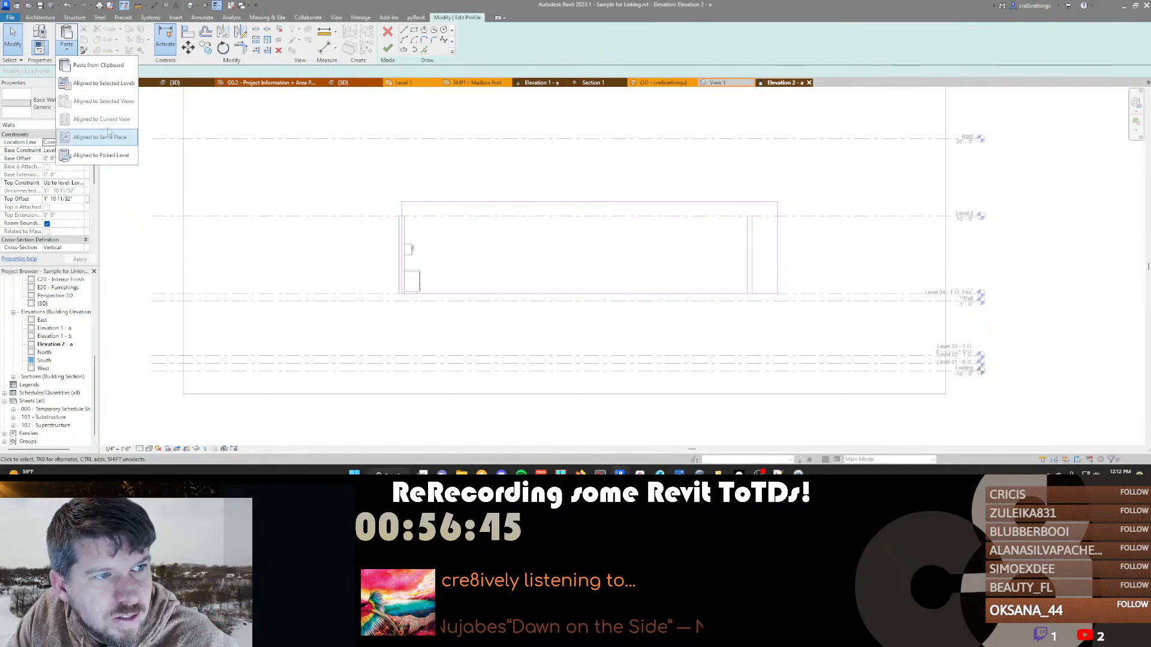
{"action": "left_click", "coordinate": [99, 83]}
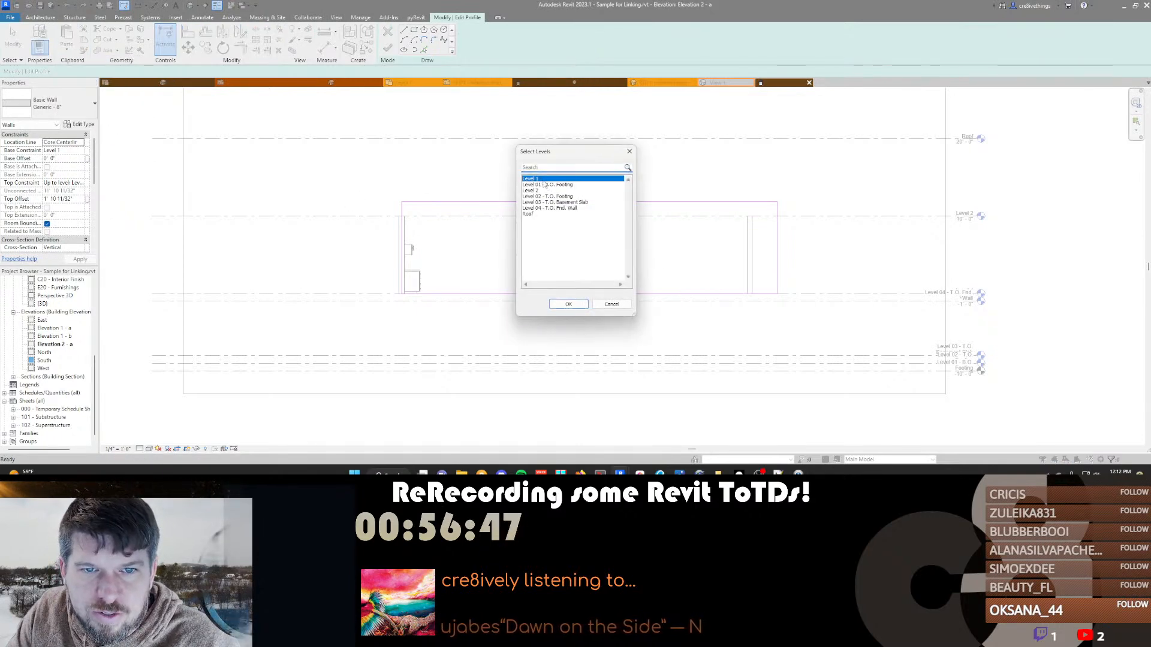
{"action": "key", "text": "Return"}
Lengthen the pasted vertical line upward and sketch the top and right side of a door-like opening about 2' 11" wide
{"action": "middle_click_drag", "start_coordinate": [664, 258], "coordinate": [539, 258]}
{"action": "scroll", "coordinate": [597, 261], "scroll_direction": "up", "scroll_amount": 2}
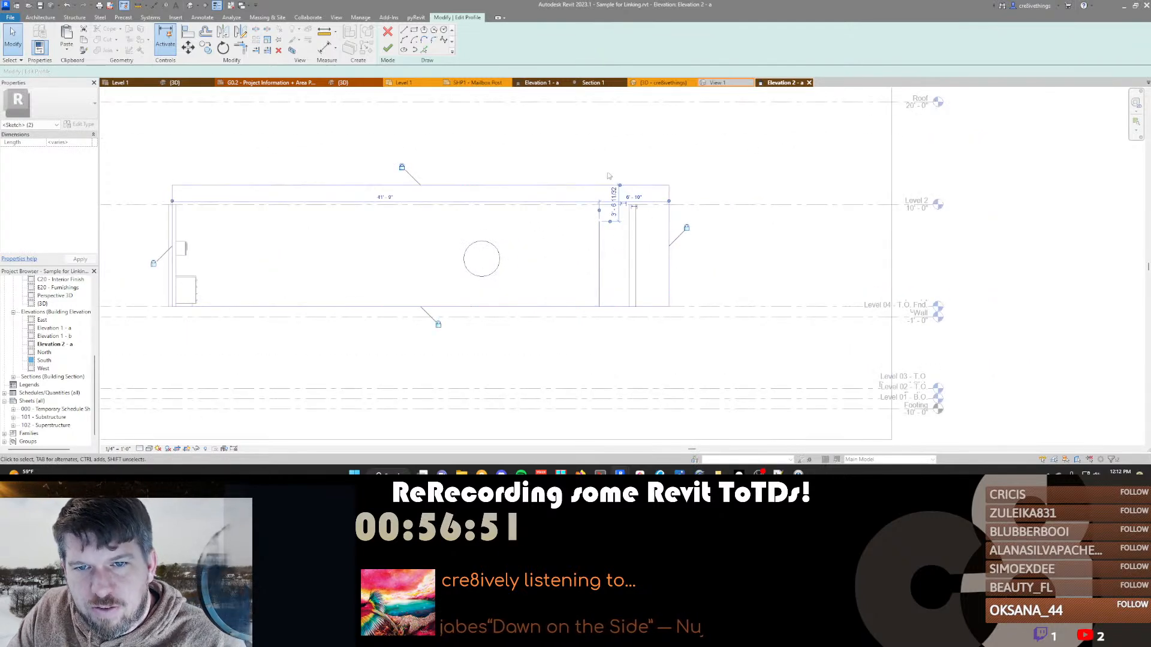
{"action": "left_click", "coordinate": [599, 263]}
{"action": "mouse_move", "coordinate": [598, 222]}
{"action": "left_mouse_down"}
{"action": "mouse_move", "coordinate": [599, 185]}
{"action": "mouse_move", "coordinate": [599, 205]}
{"action": "left_mouse_up"}
{"action": "key", "text": "l"}
{"action": "key", "text": "i"}
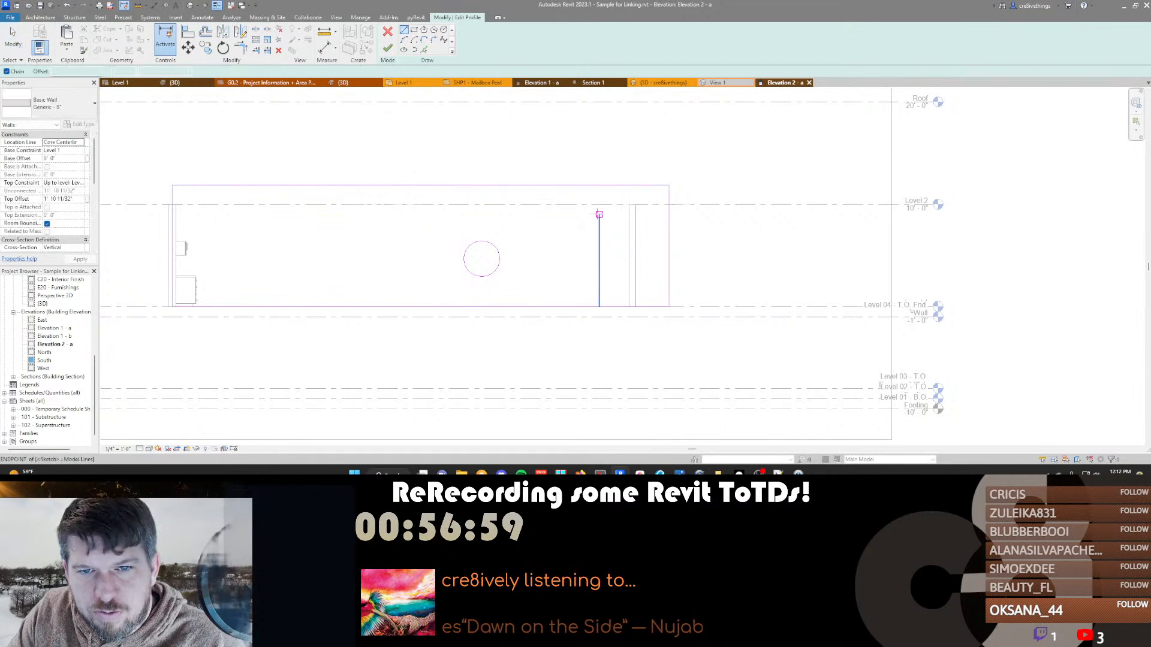
{"action": "left_click", "coordinate": [599, 214]}
{"action": "left_click", "coordinate": [629, 214]}
{"action": "left_click", "coordinate": [628, 307]}
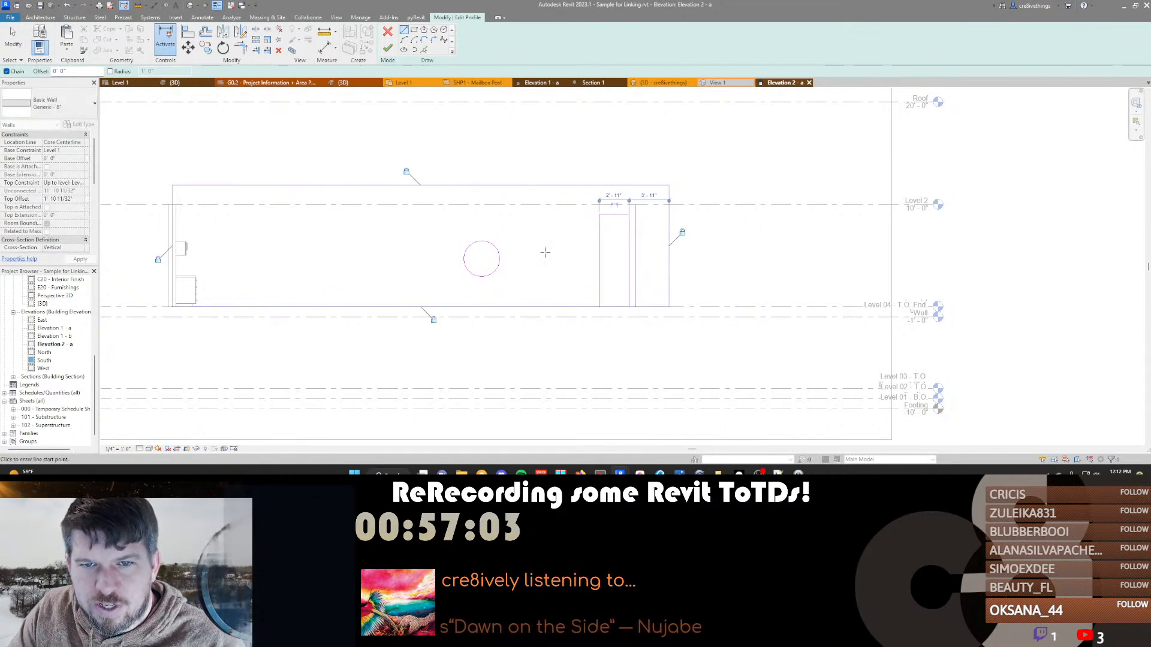
Align and lock the opening's right side to the crossing wall's near face, and try to finish the profile sketch
{"action": "key", "text": "Escape"}
{"action": "key", "text": "Escape"}
{"action": "key", "text": "a"}
{"action": "key", "text": "l"}
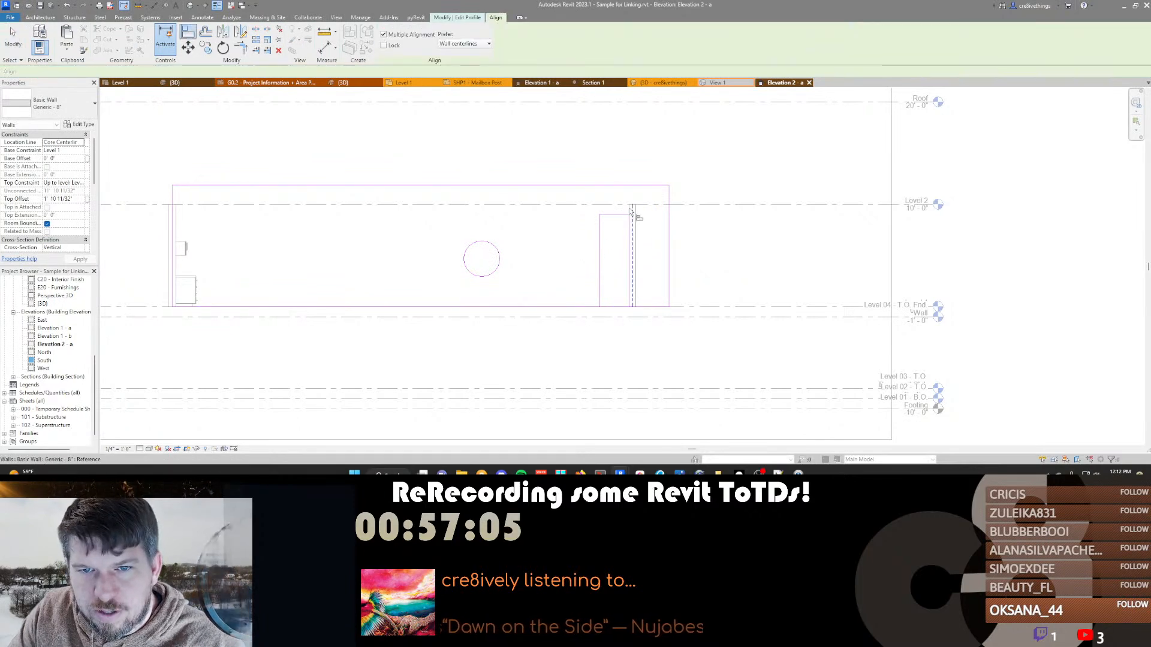
{"action": "left_click", "coordinate": [629, 209]}
{"action": "left_click", "coordinate": [629, 238]}
{"action": "left_click", "coordinate": [615, 242]}
{"action": "middle_click_drag", "start_coordinate": [554, 259], "coordinate": [593, 260]}
{"action": "key", "text": "f"}
{"action": "key", "text": "f"}
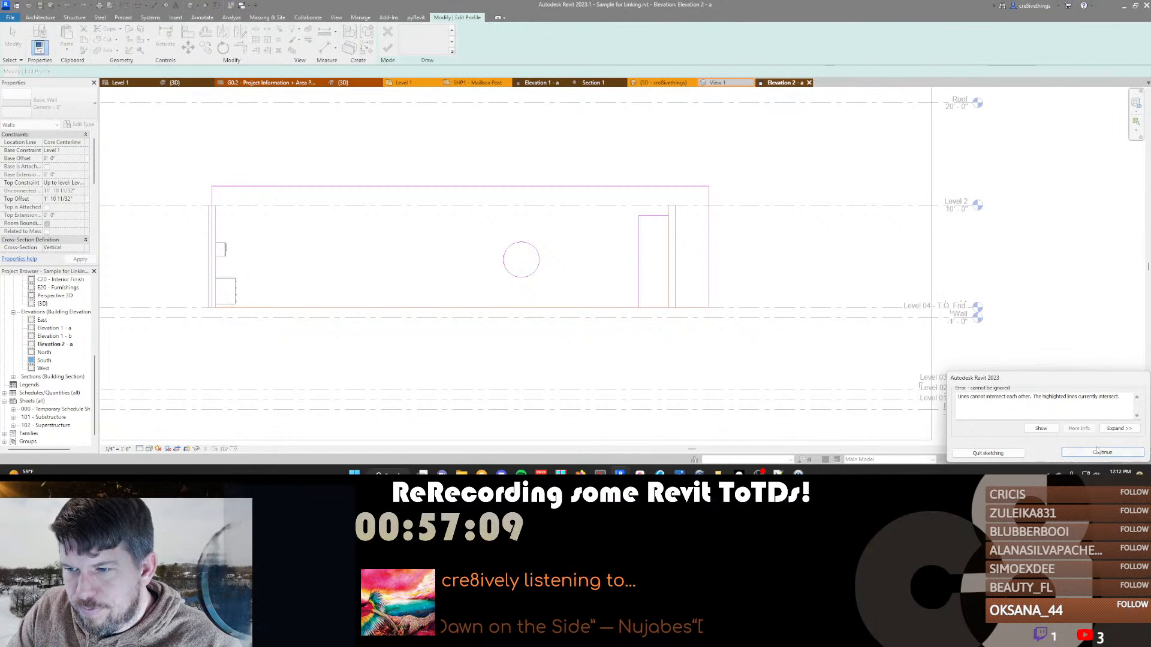
{"action": "left_click", "coordinate": [1101, 452]}
Split the profile's base line within the opening, trim it to both opening sides, and finish the sketch
{"action": "key", "text": "s"}
{"action": "key", "text": "l"}
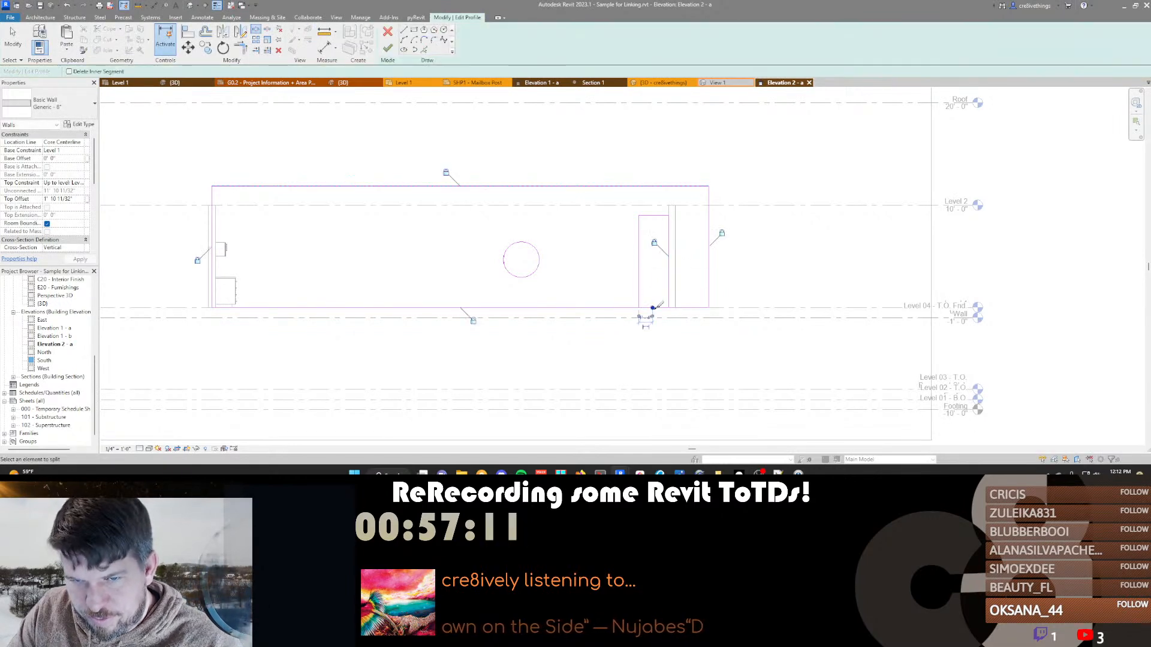
{"action": "key", "text": "r"}
{"action": "left_click", "coordinate": [640, 280]}
{"action": "left_click", "coordinate": [625, 308]}
{"action": "left_click", "coordinate": [670, 292]}
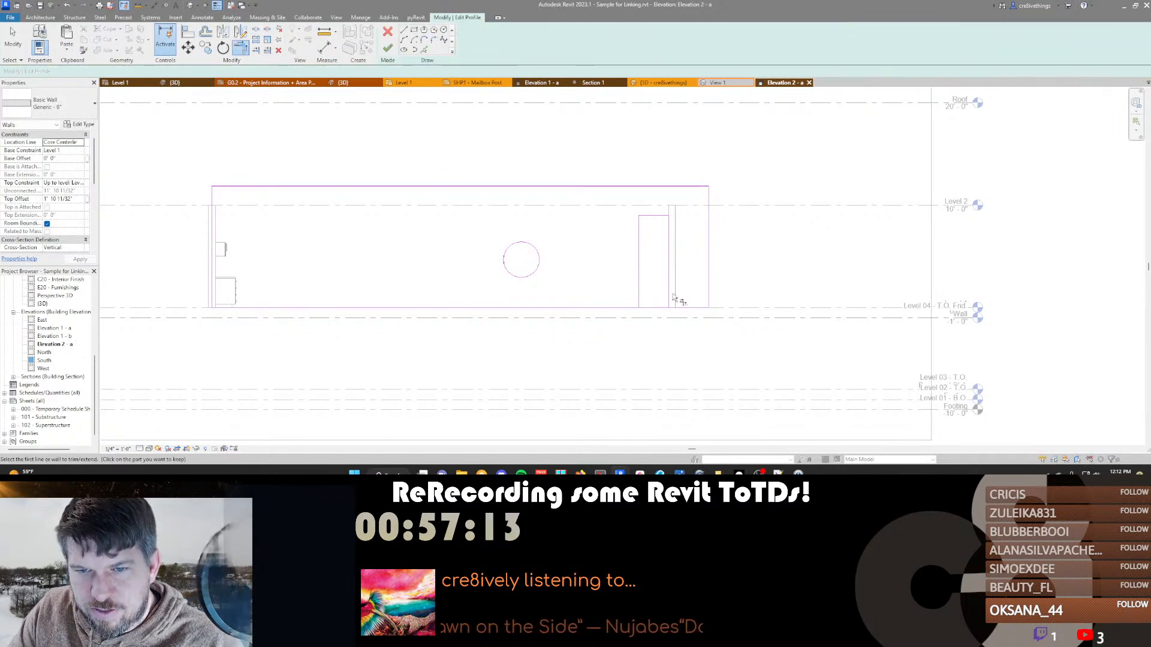
{"action": "left_click", "coordinate": [679, 309]}
{"action": "middle_click_drag", "start_coordinate": [695, 344], "coordinate": [727, 333]}
{"action": "key", "text": "Escape"}
{"action": "key", "text": "f"}
{"action": "key", "text": "f"}
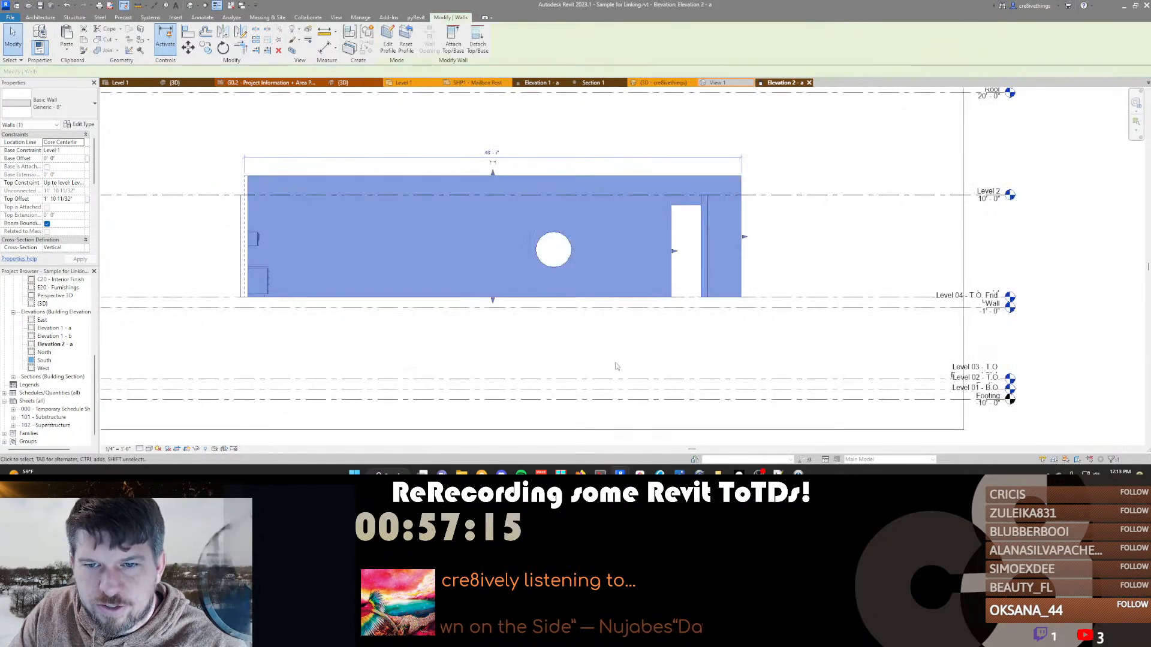
In the 3D view, raise the wall's top to a 4' 11 225/256" offset and extend its right end outward
{"action": "left_click", "coordinate": [617, 364]}
{"action": "key", "text": "ctrl+Tab"}
{"action": "scroll", "coordinate": [668, 251], "scroll_direction": "down", "scroll_amount": 1}
{"action": "left_click", "coordinate": [667, 248]}
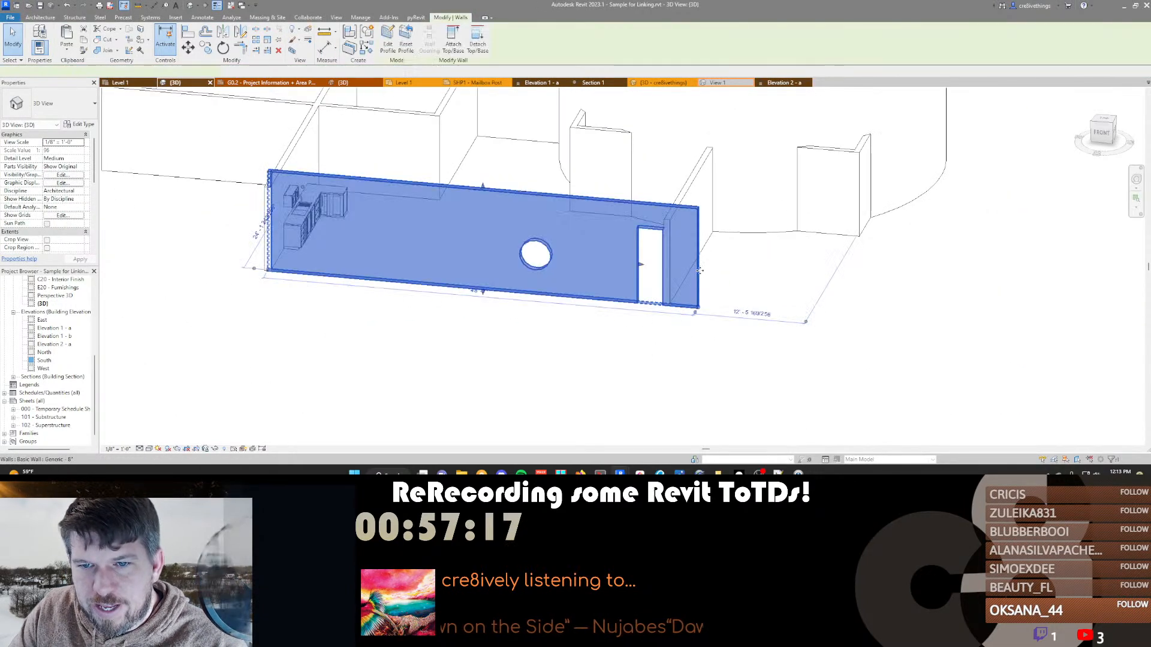
{"action": "left_click_drag", "start_coordinate": [482, 185], "coordinate": [482, 158]}
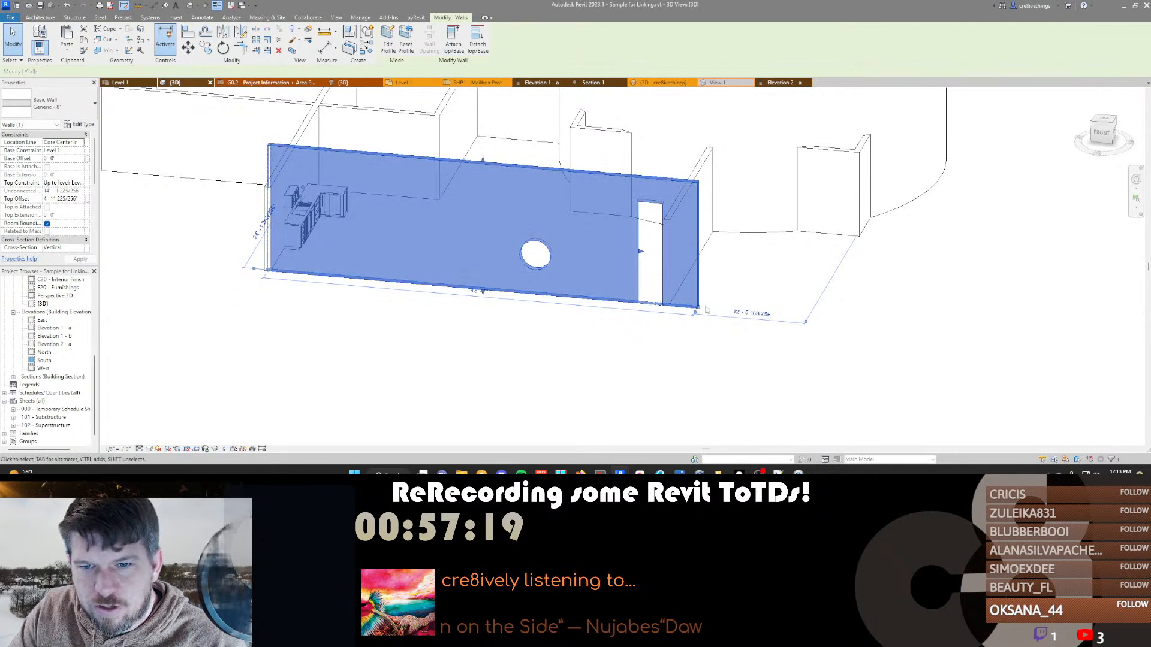
{"action": "left_click_drag", "start_coordinate": [699, 310], "coordinate": [724, 311]}
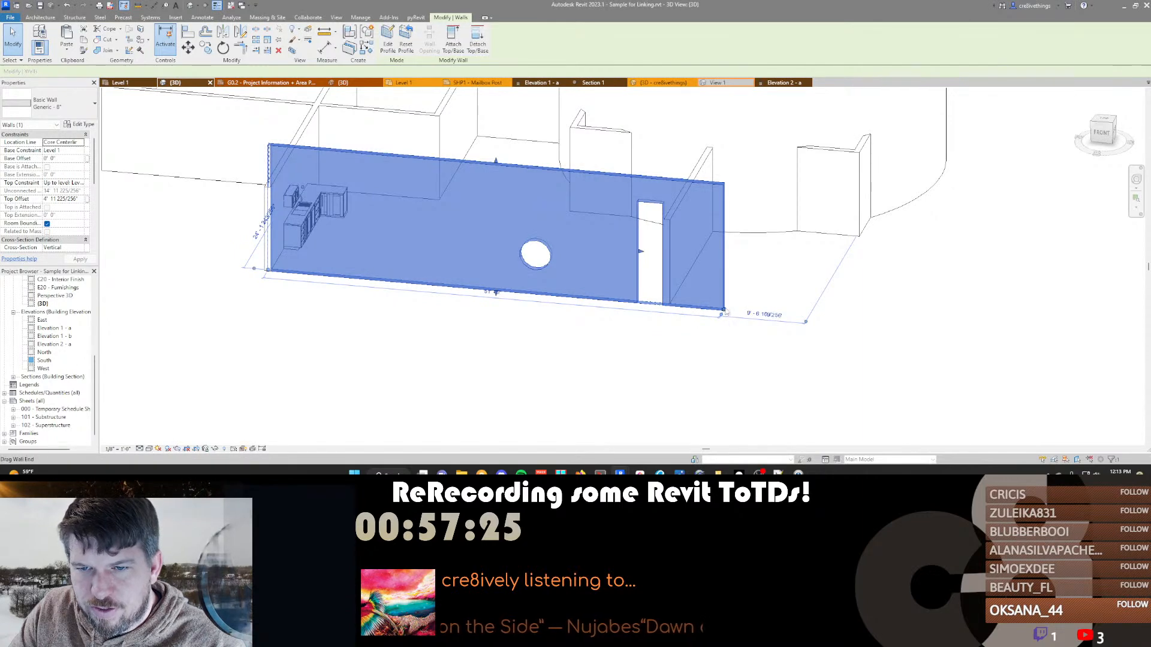
Widen the door-like opening slightly by moving its left side toward the circle with the wall's shape handle
{"action": "key", "text": "Escape"}
{"action": "middle_click_drag", "start_coordinate": [724, 311], "coordinate": [555, 287], "text": "shift"}
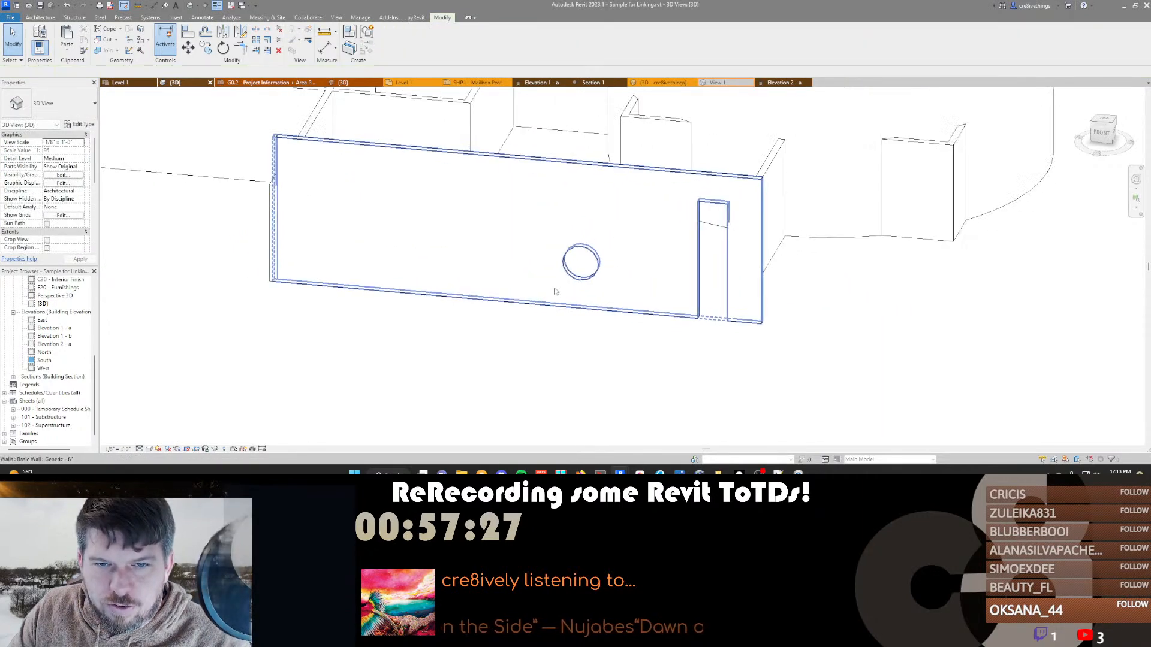
{"action": "left_click", "coordinate": [672, 261]}
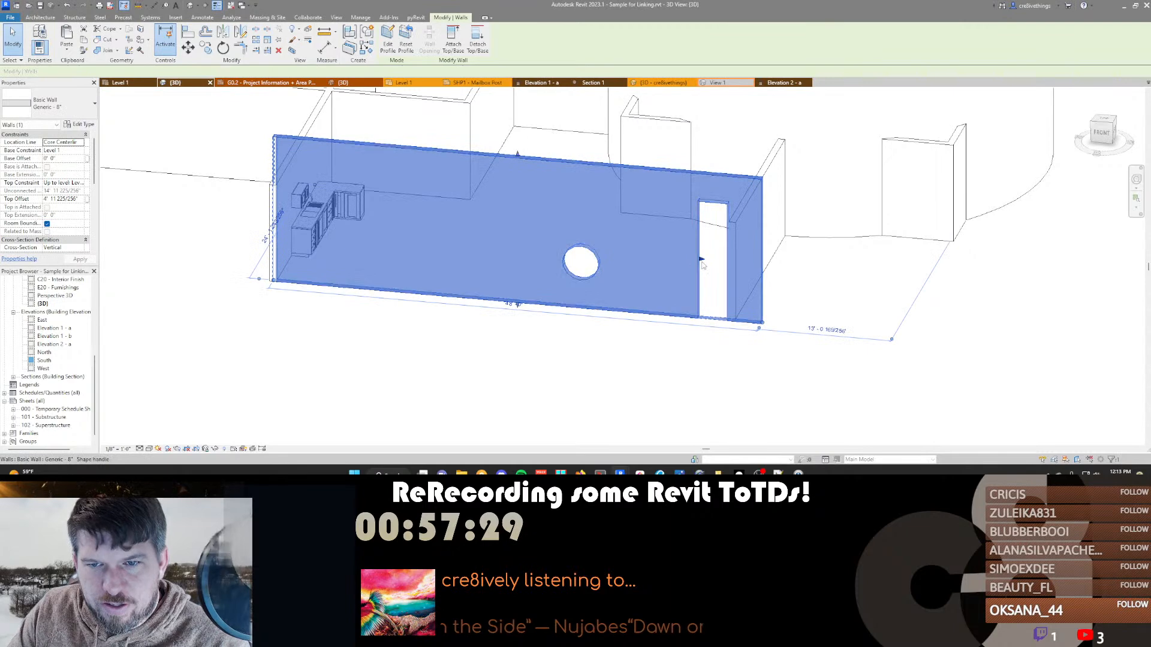
{"action": "mouse_move", "coordinate": [672, 262]}
{"action": "left_mouse_down"}
{"action": "mouse_move", "coordinate": [656, 264]}
{"action": "mouse_move", "coordinate": [685, 268]}
{"action": "left_mouse_up"}
Edit the wall's profile again, check the opening's left line and the circle, and show the sketch in Elevation 2 - a
{"action": "double_click", "coordinate": [686, 268]}
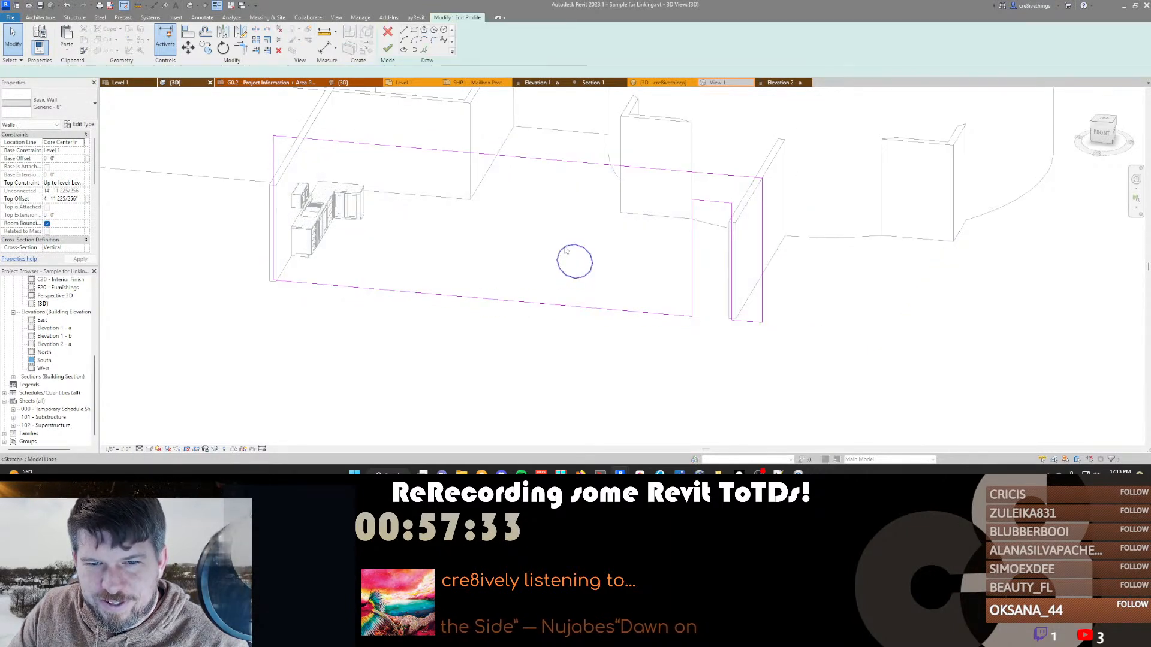
{"action": "left_click", "coordinate": [692, 269]}
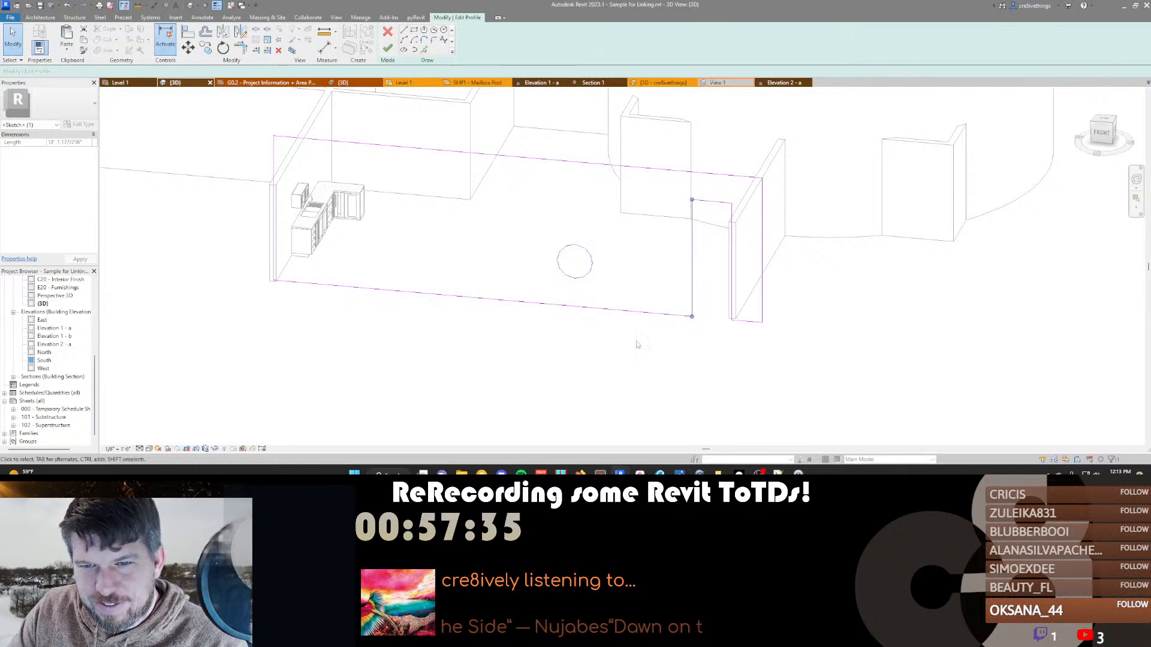
{"action": "left_click", "coordinate": [576, 246]}
{"action": "left_click", "coordinate": [780, 83]}
{"action": "left_click", "coordinate": [638, 241]}
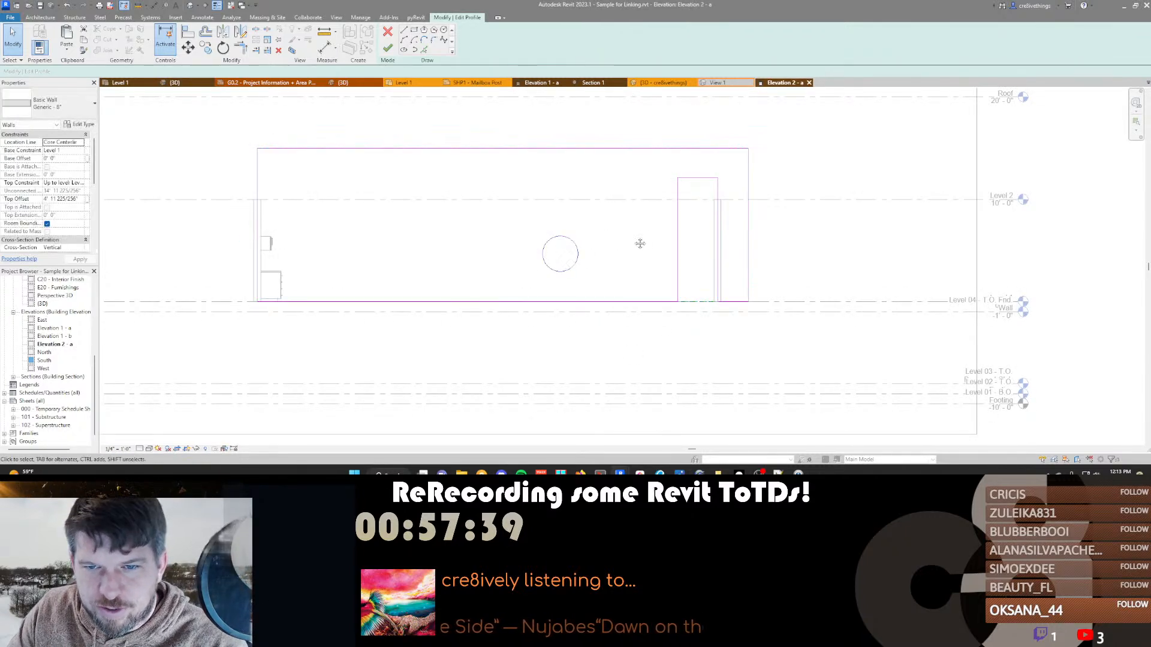
Finish the wall's profile sketch in Elevation 2 - a and reopen the profile for editing
{"action": "scroll", "coordinate": [704, 222], "scroll_direction": "down", "scroll_amount": 2}
{"action": "middle_click_drag", "start_coordinate": [705, 222], "coordinate": [624, 246]}
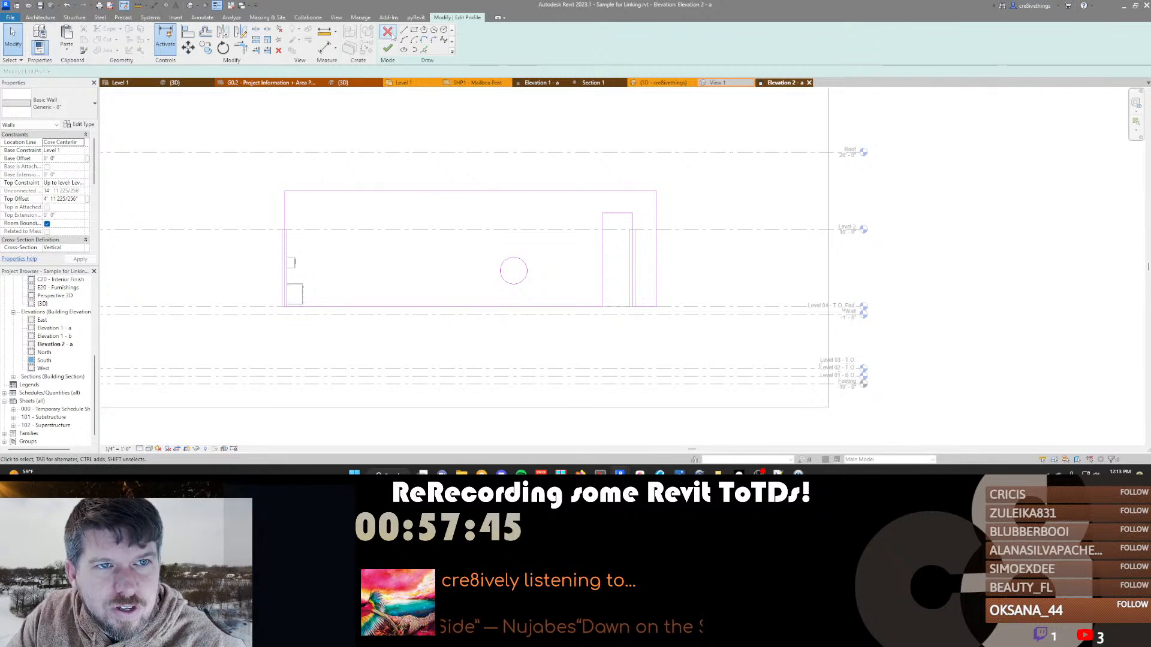
{"action": "left_click", "coordinate": [387, 48]}
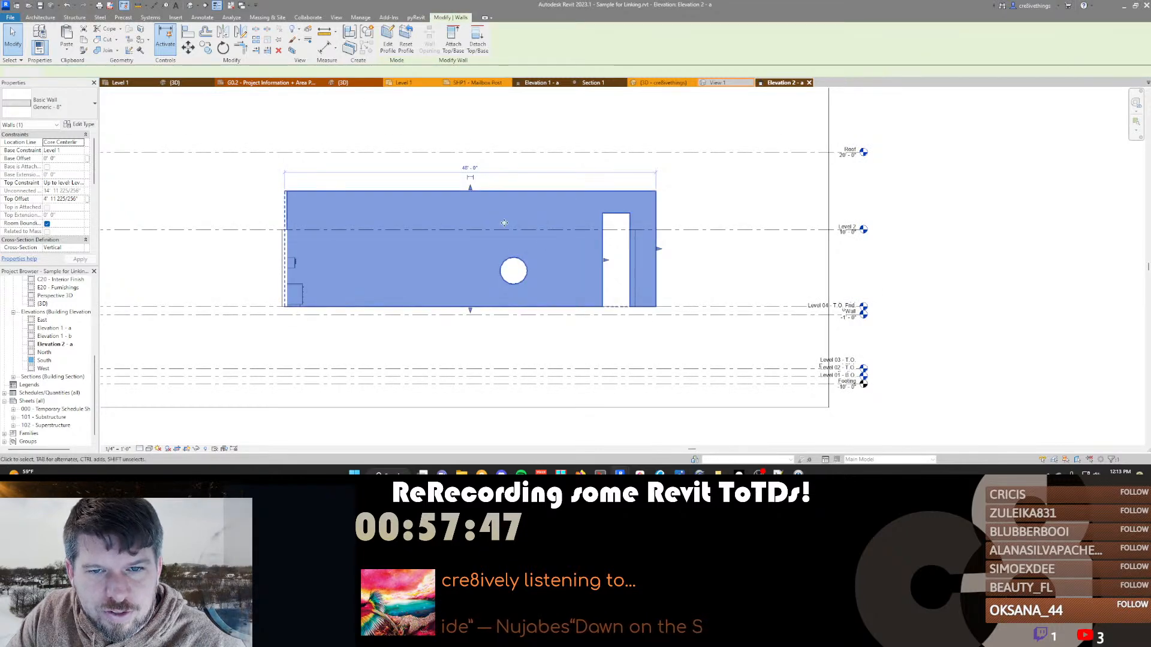
{"action": "double_click", "coordinate": [471, 193]}
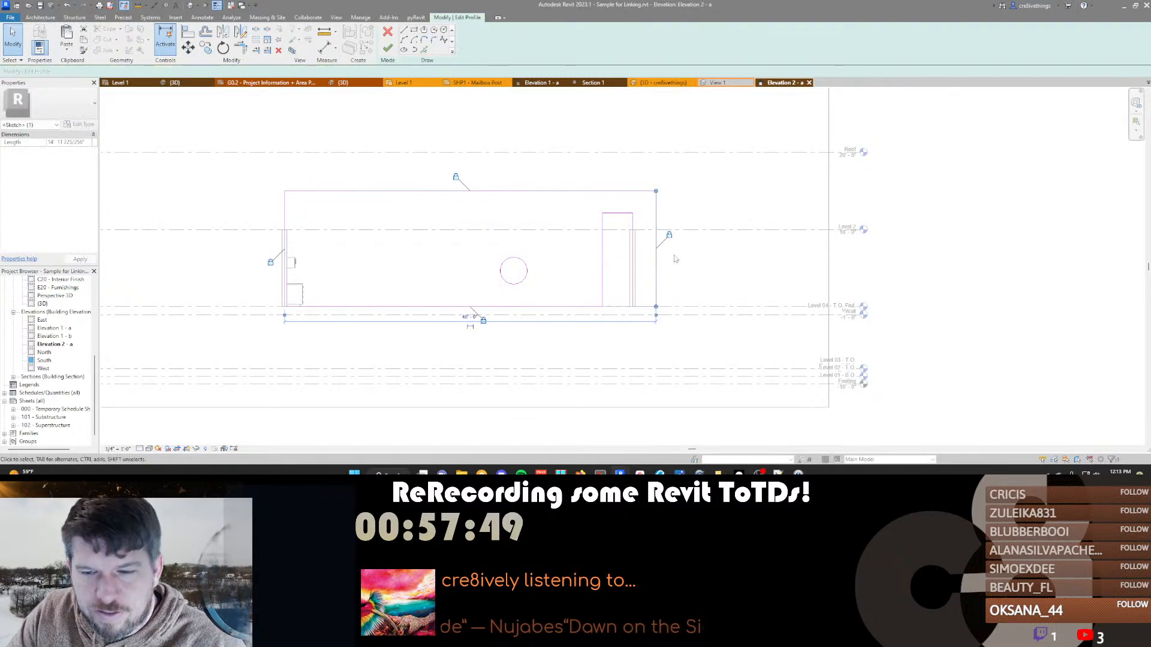
Remove the sketch line at the wall's right end and recreate it by picking the wall's end reference
{"action": "key", "text": "Escape"}
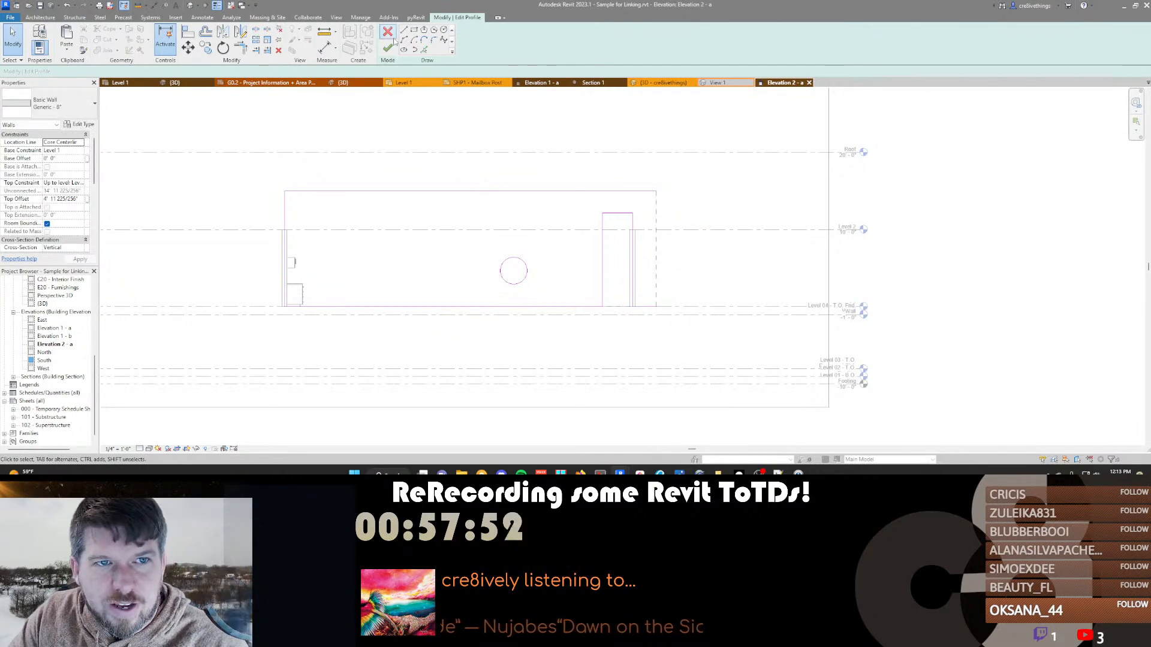
{"action": "left_click", "coordinate": [655, 243]}
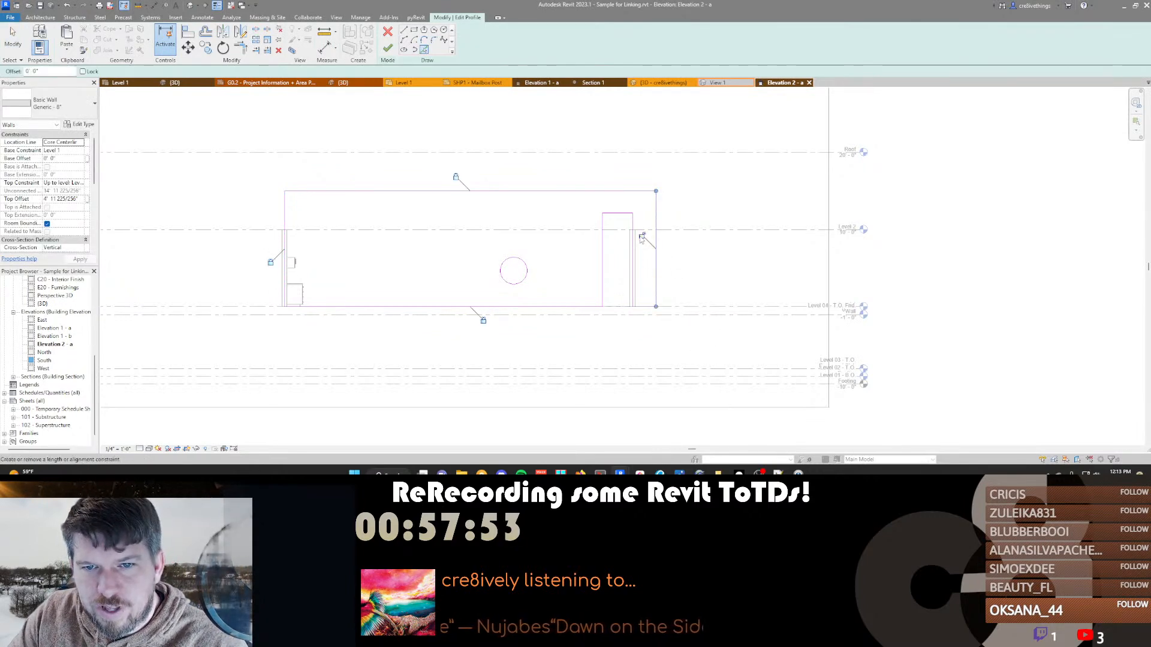
{"action": "key", "text": "Escape"}
Align the door-like opening's right side with the wall's right end
{"action": "key", "text": "Return"}
{"action": "key", "text": "a"}
{"action": "key", "text": "l"}
{"action": "left_click", "coordinate": [656, 260]}
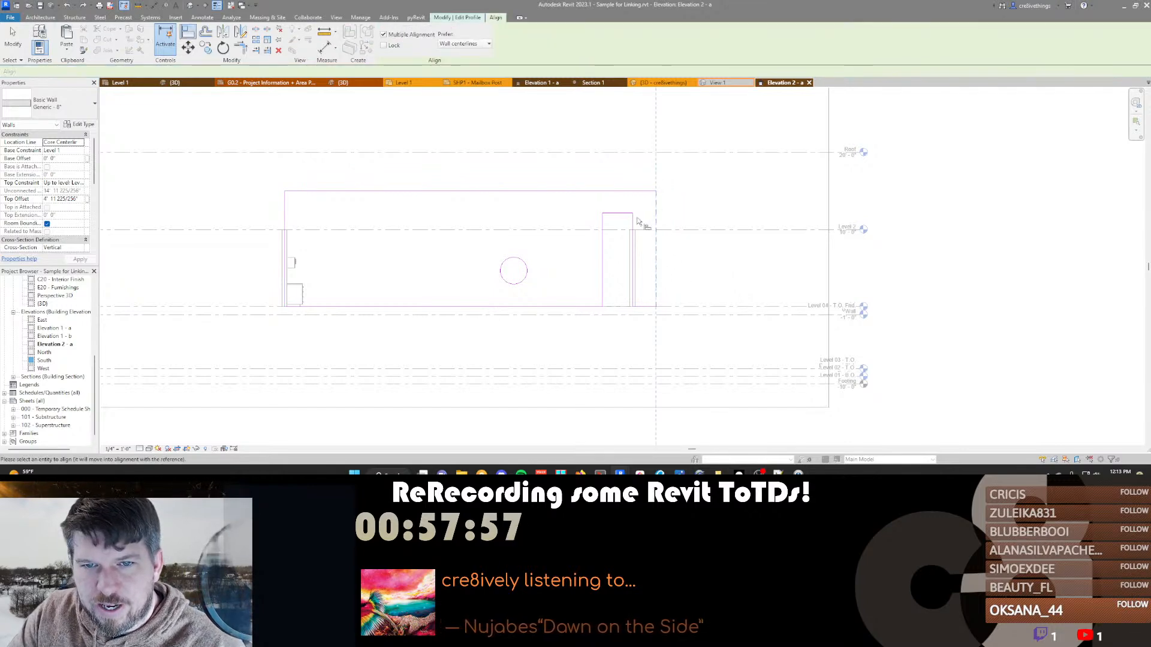
{"action": "left_click", "coordinate": [634, 222]}
{"action": "left_click", "coordinate": [972, 454]}
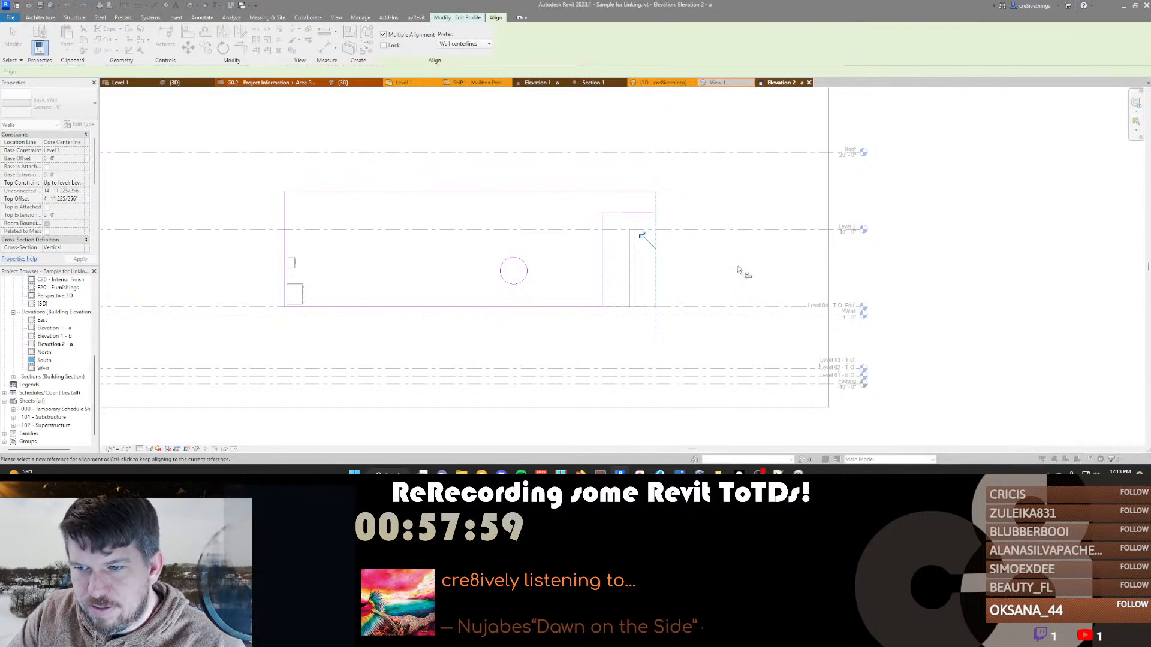
Trim the profile so the door-like opening cuts through the wall's right end, and finish the sketch
{"action": "middle_click_drag", "start_coordinate": [694, 239], "coordinate": [699, 247]}
{"action": "key", "text": "t"}
{"action": "key", "text": "r"}
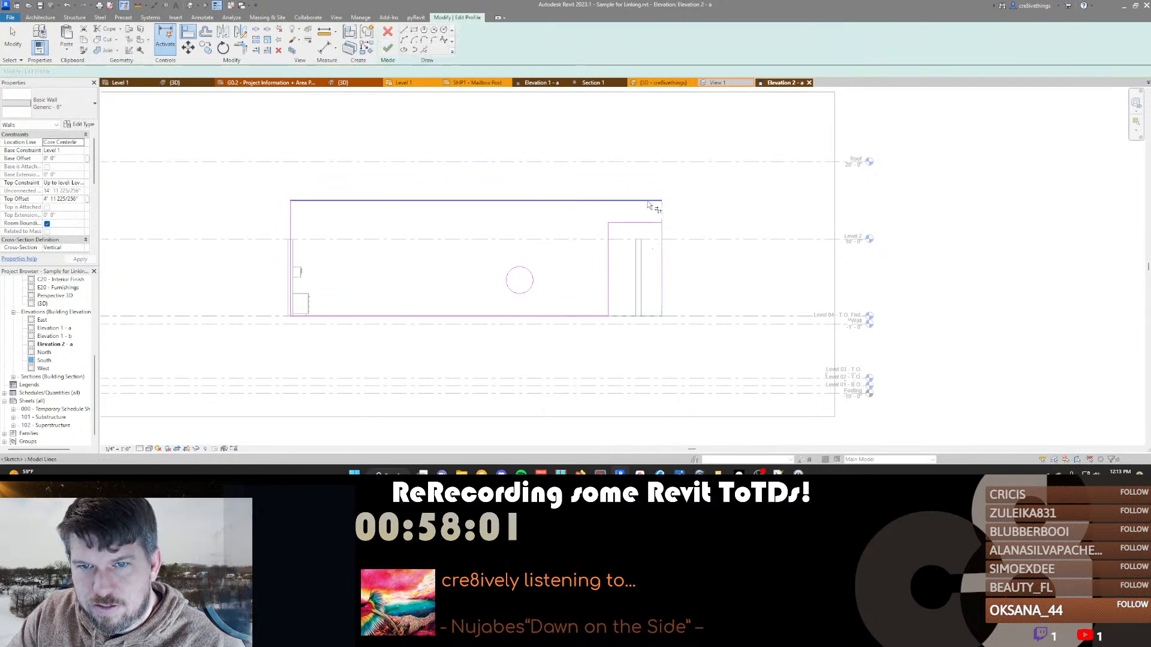
{"action": "key", "text": "Escape"}
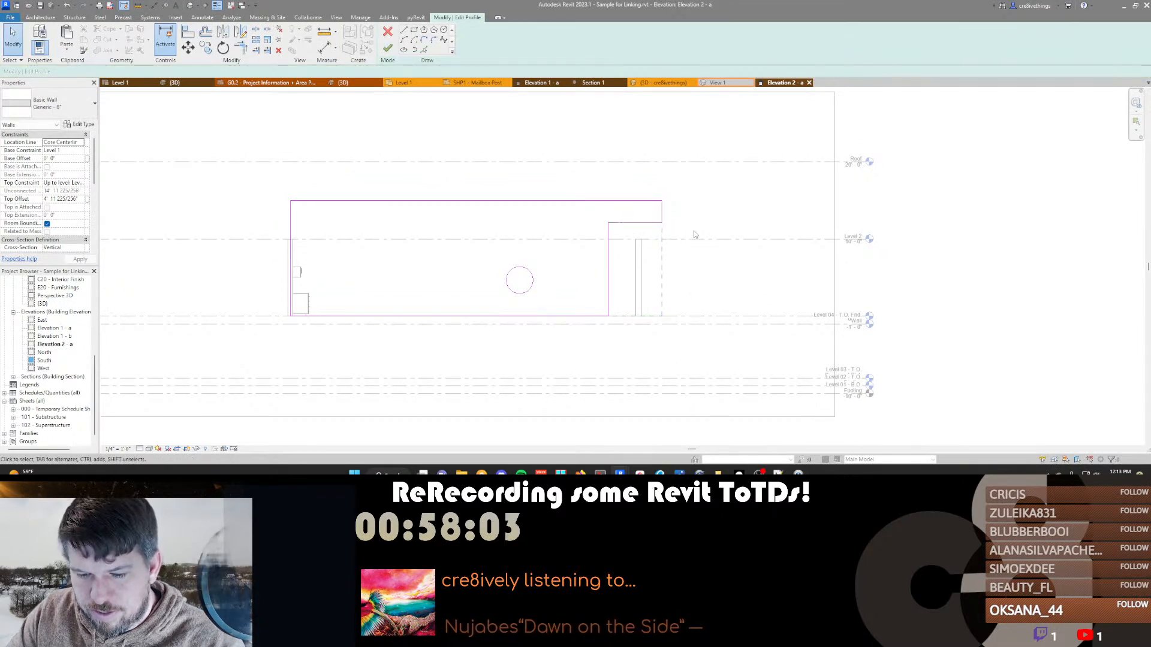
{"action": "key", "text": "f"}
{"action": "key", "text": "f"}
Stretch the wall's right end outward in the elevation and shorten the wall to 49' 6" in the 3D view
{"action": "left_click", "coordinate": [645, 218]}
{"action": "left_click_drag", "start_coordinate": [663, 257], "coordinate": [694, 268]}
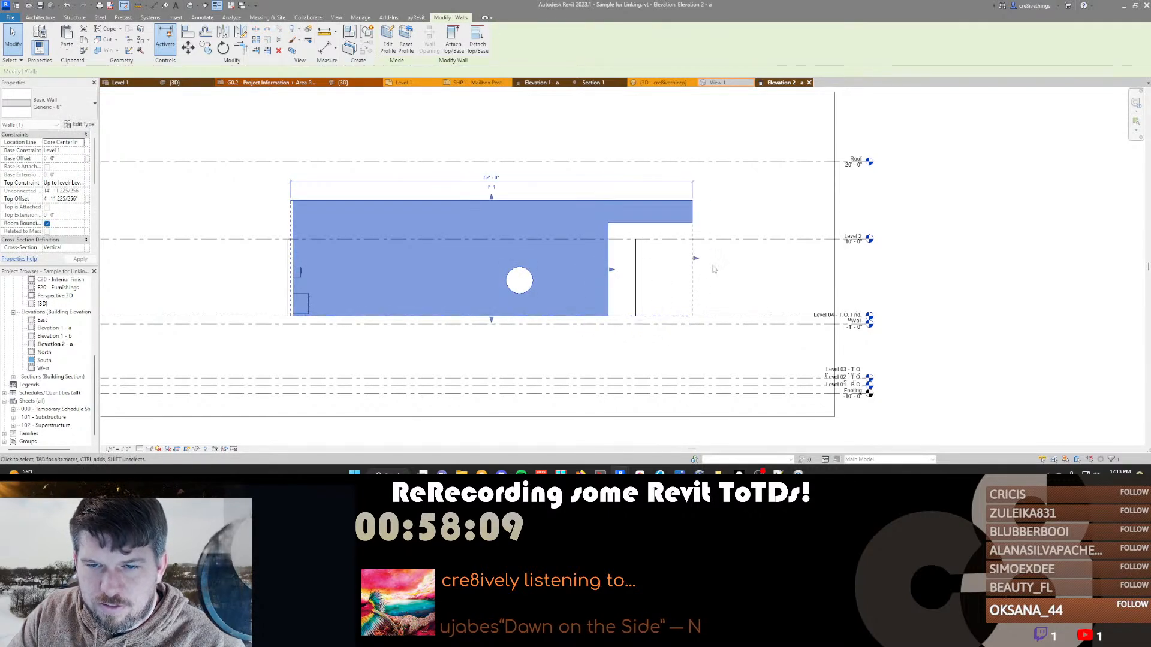
{"action": "key", "text": "3"}
{"action": "key", "text": "d"}
{"action": "left_click", "coordinate": [783, 256]}
{"action": "middle_click_drag", "start_coordinate": [783, 256], "coordinate": [689, 295], "text": "shift"}
{"action": "left_click_drag", "start_coordinate": [713, 386], "coordinate": [697, 378]}
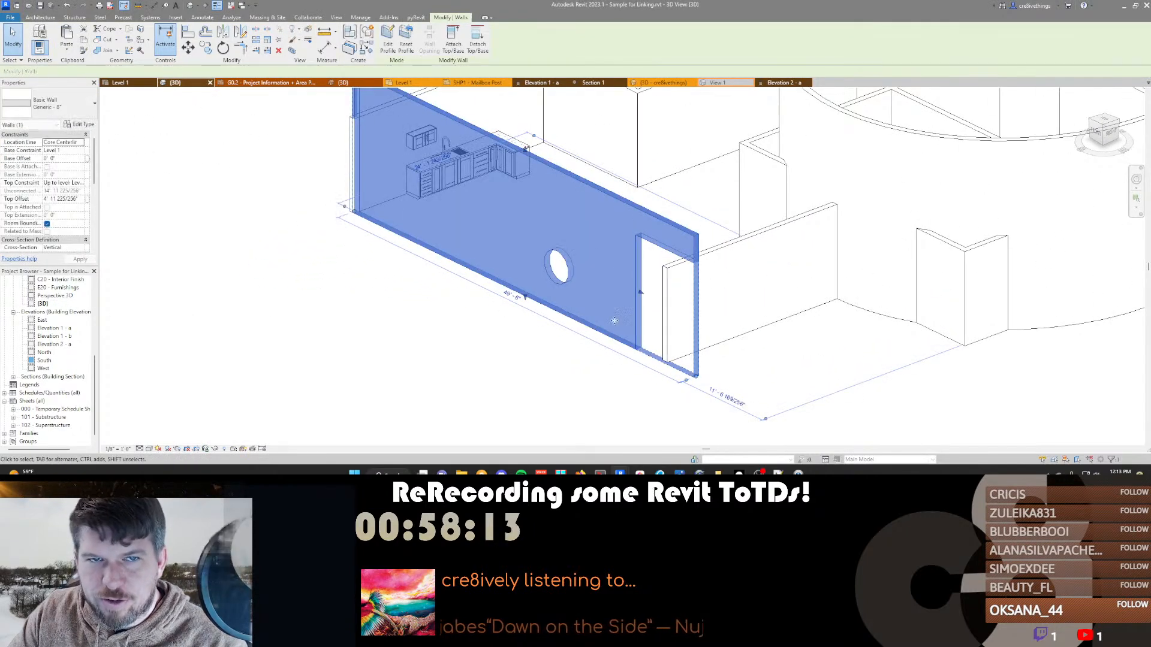
Back in Elevation 2 - a, extend the wall's right end to a length of about 50' 6"
{"action": "left_click", "coordinate": [784, 82]}
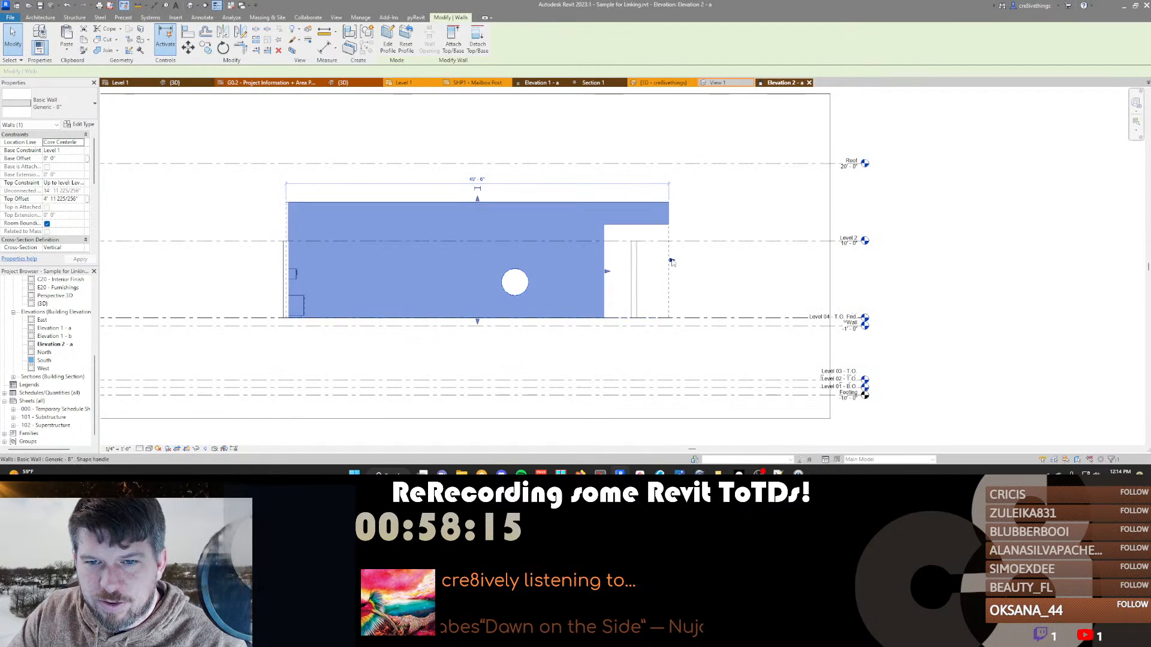
{"action": "mouse_move", "coordinate": [658, 261]}
{"action": "left_mouse_down"}
{"action": "mouse_move", "coordinate": [587, 260]}
{"action": "mouse_move", "coordinate": [678, 260]}
{"action": "left_mouse_up"}
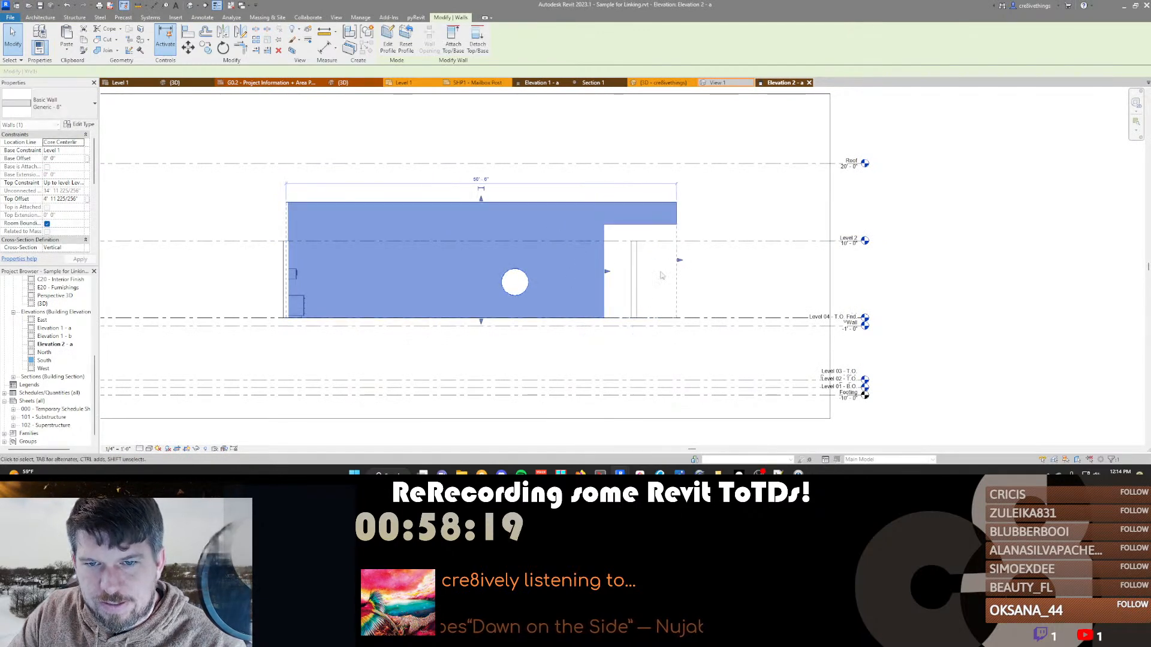
{"action": "key", "text": "Escape"}
In the 3D view, lower the wall's top with its shape handle and inspect the notched right end
{"action": "key", "text": "ctrl+Tab"}
{"action": "middle_click_drag", "start_coordinate": [499, 319], "coordinate": [669, 305], "text": "shift"}
{"action": "scroll", "coordinate": [566, 247], "scroll_direction": "down", "scroll_amount": 1}
{"action": "left_click", "coordinate": [538, 178]}
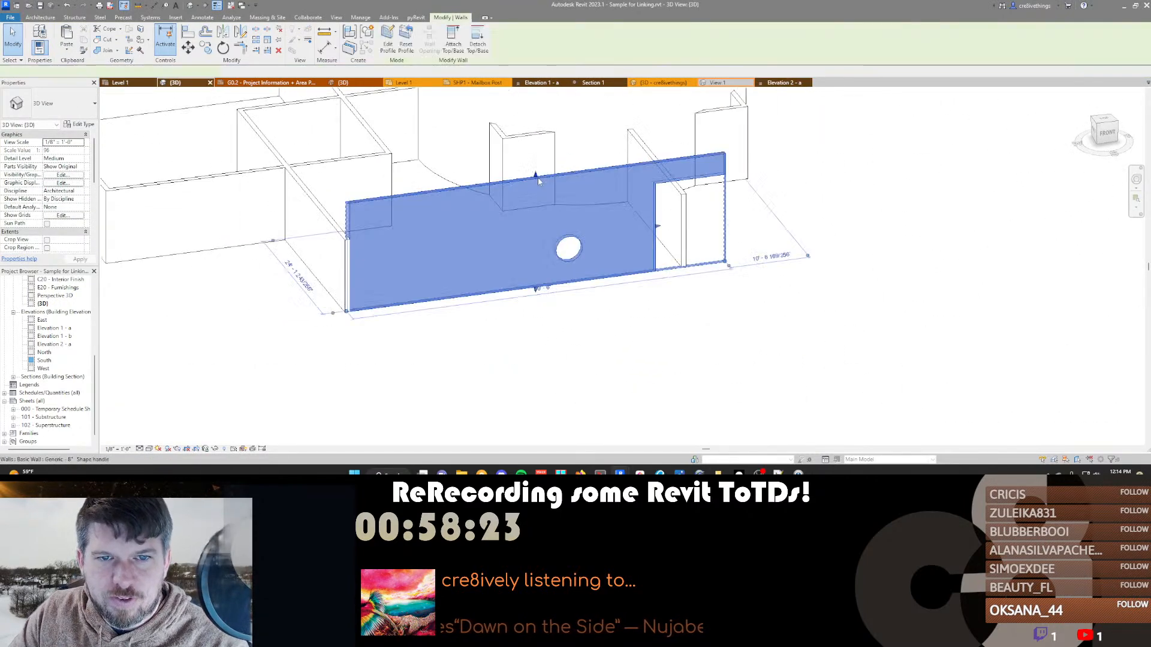
{"action": "left_click_drag", "start_coordinate": [536, 180], "coordinate": [535, 208]}
{"action": "middle_click_drag", "start_coordinate": [800, 280], "coordinate": [576, 290], "text": "shift"}
{"action": "left_click", "coordinate": [483, 318]}
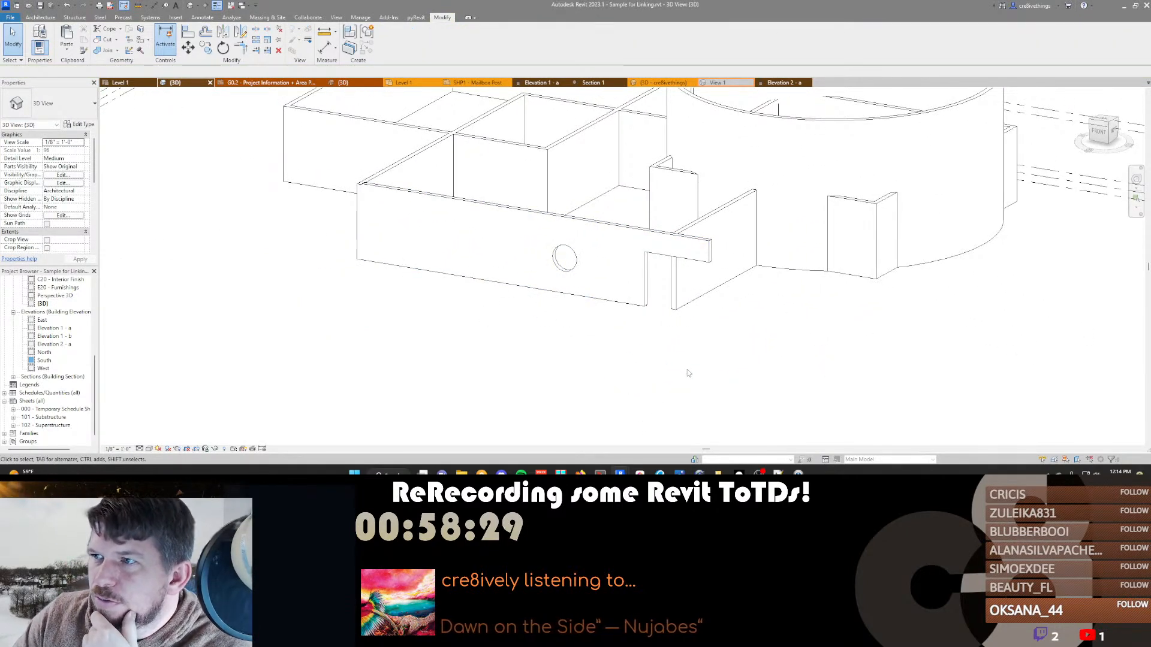
Switch to Firefox and read the final sketch-repair instructions of the Bòrked Wall Profiles article
{"action": "mouse_move", "coordinate": [620, 473]}
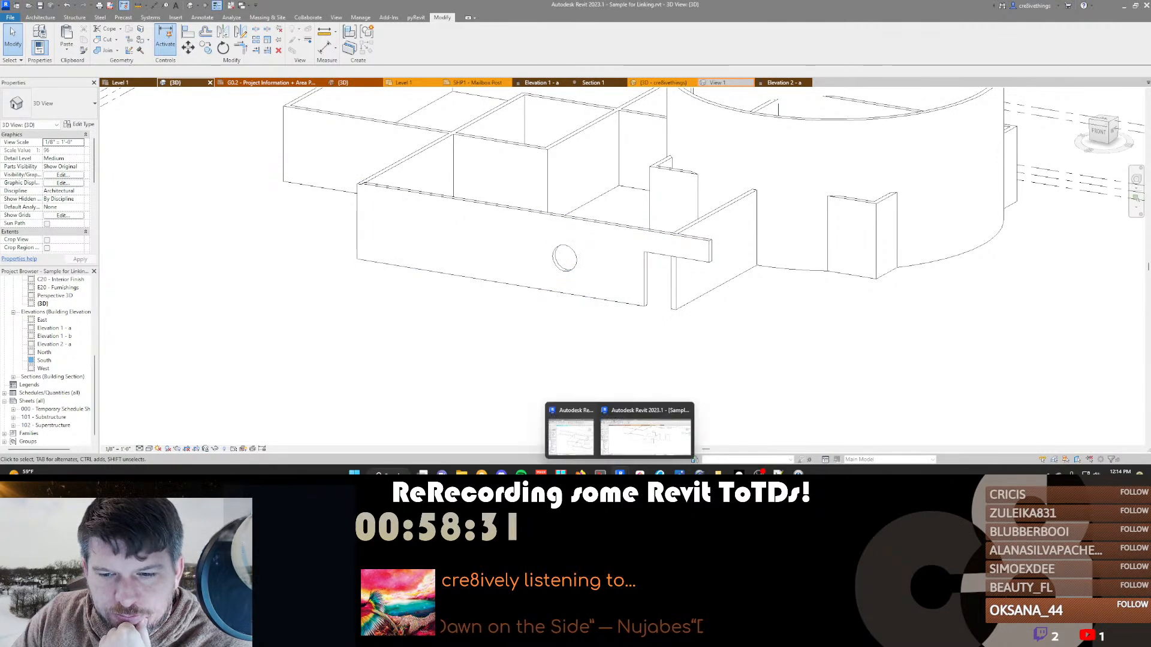
{"action": "mouse_move", "coordinate": [660, 473]}
{"action": "left_click", "coordinate": [668, 436]}
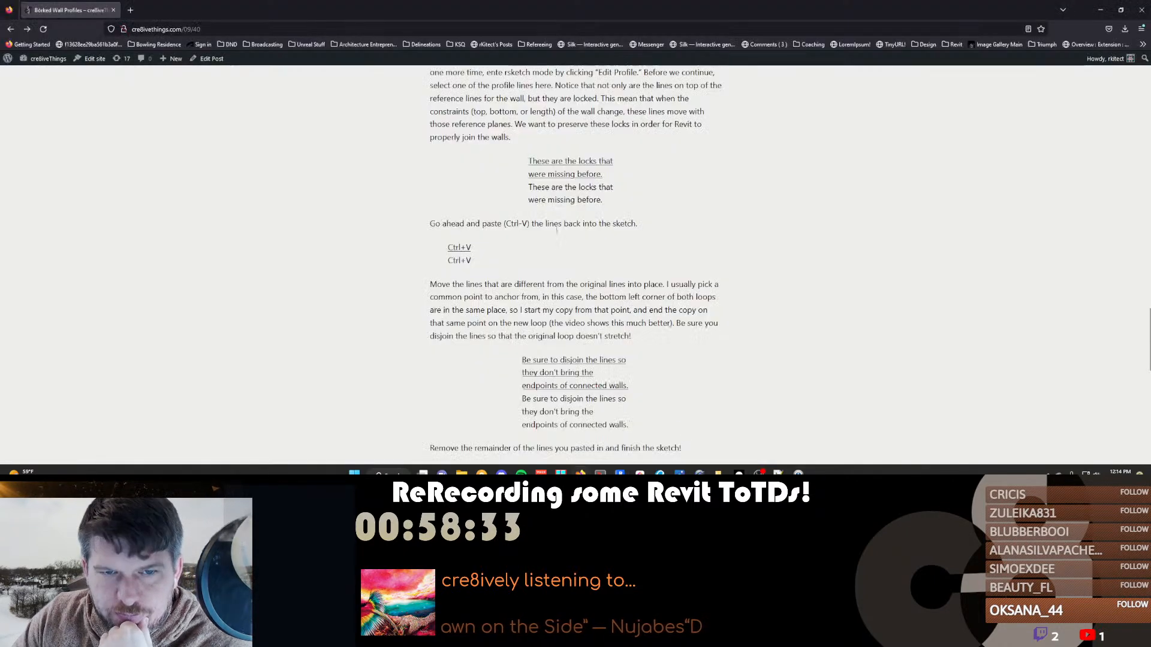
{"action": "scroll", "coordinate": [590, 288], "scroll_direction": "down", "scroll_amount": 5}
{"action": "scroll", "coordinate": [636, 329], "scroll_direction": "up", "scroll_amount": 3}
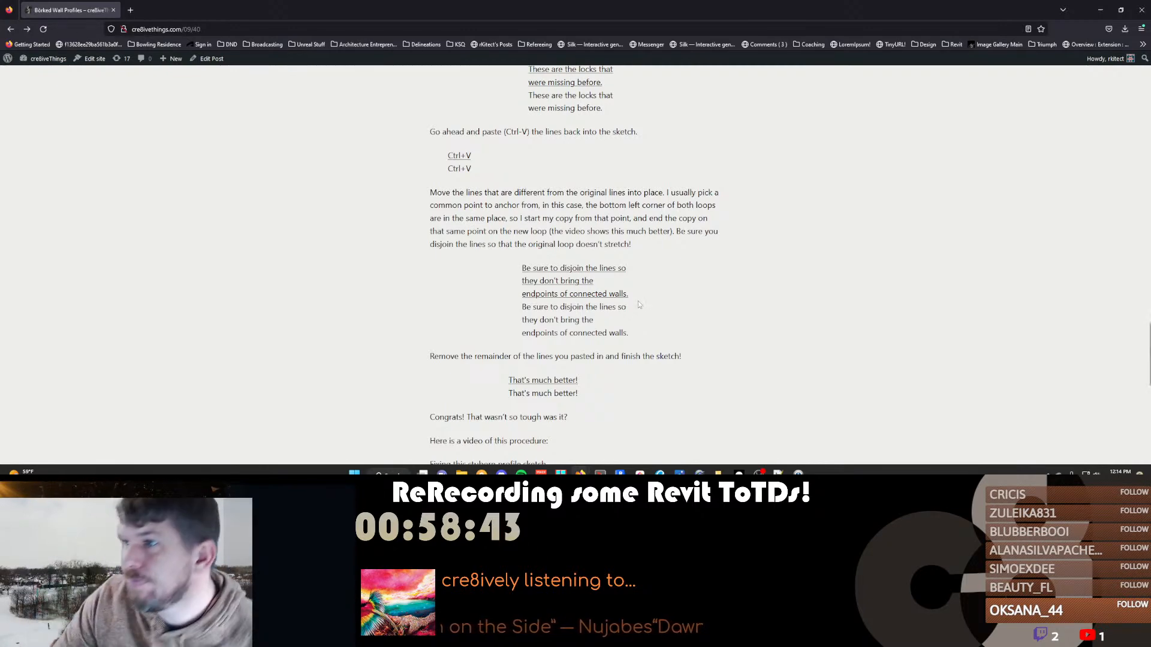
{"action": "scroll", "coordinate": [561, 279], "scroll_direction": "down", "scroll_amount": 3}
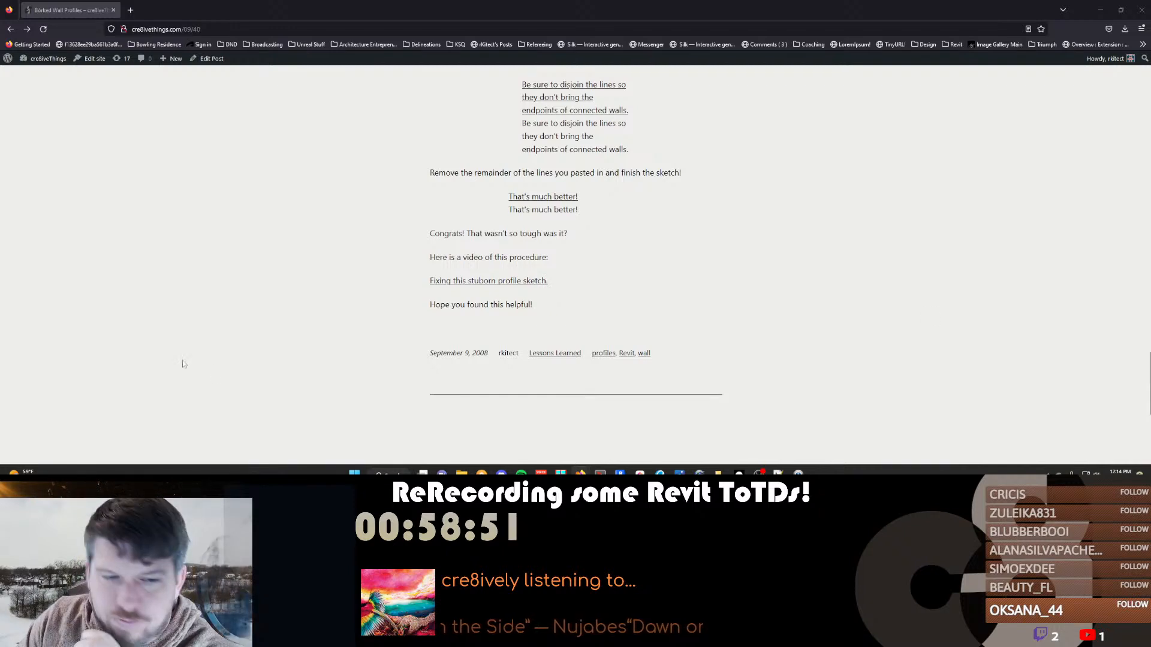
Try to open the article's "Fixing this stuborn profile sketch" video and return to the blog's post list
{"action": "left_click", "coordinate": [438, 287]}
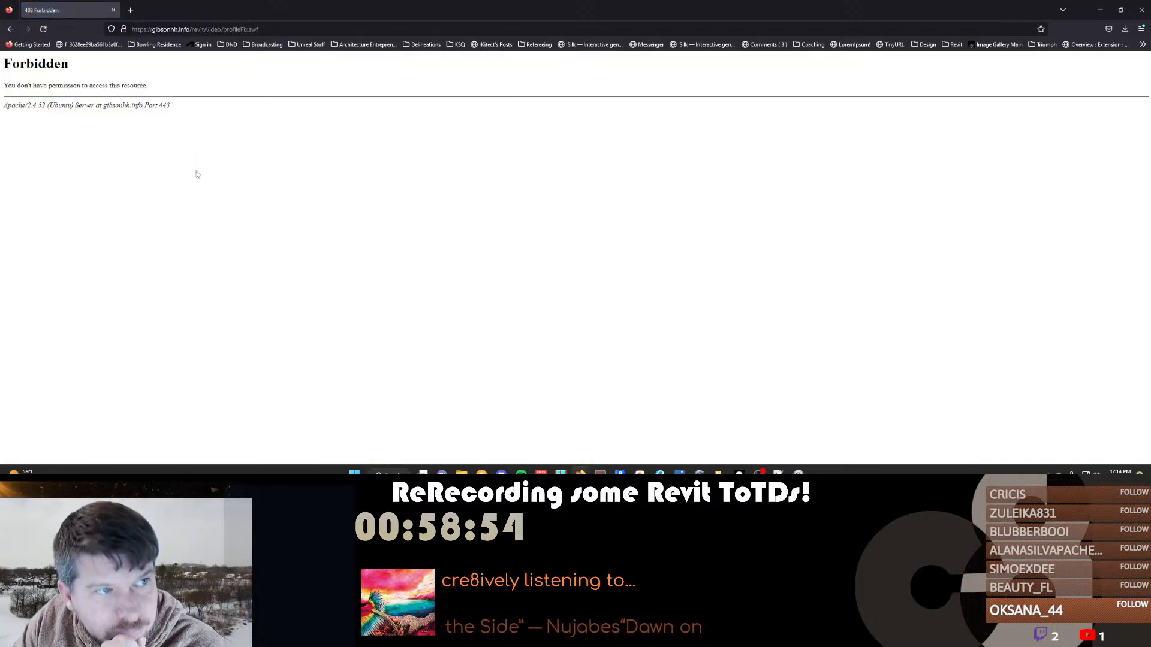
{"action": "left_click", "coordinate": [10, 29]}
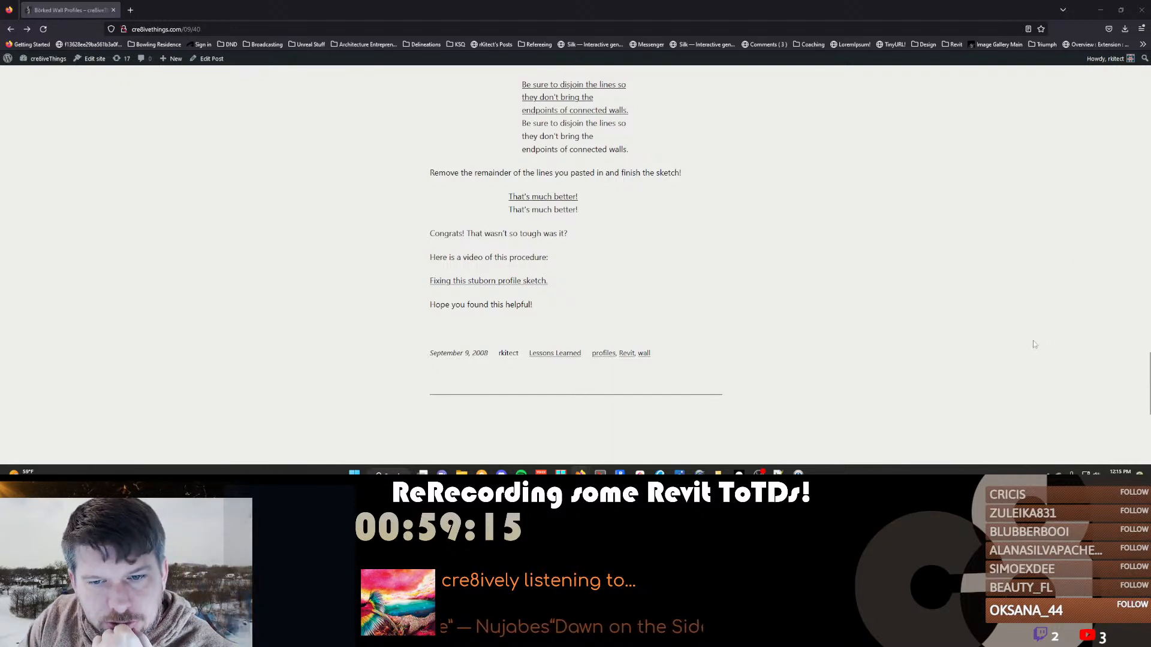
{"action": "left_click", "coordinate": [11, 29]}
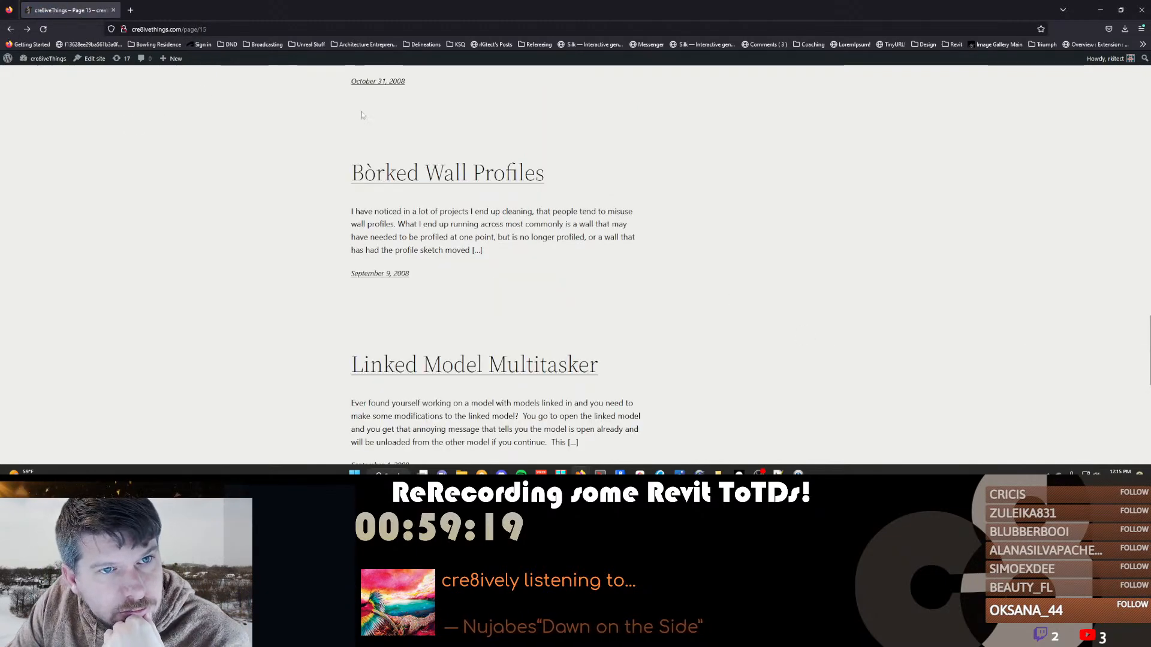
{"action": "scroll", "coordinate": [403, 169], "scroll_direction": "down", "scroll_amount": 1}
{"action": "scroll", "coordinate": [411, 184], "scroll_direction": "up", "scroll_amount": 1}
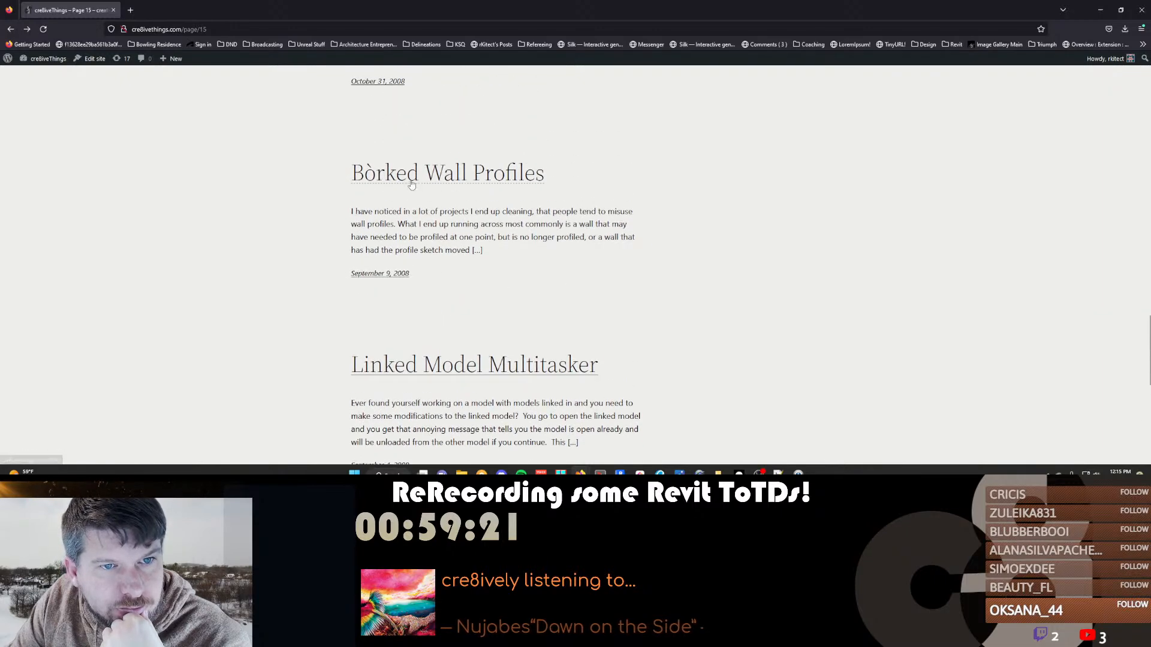
Open the "Revit Videos.. enjoy!" post and load its video repository link in a new browser tab
{"action": "scroll", "coordinate": [422, 318], "scroll_direction": "down", "scroll_amount": 6}
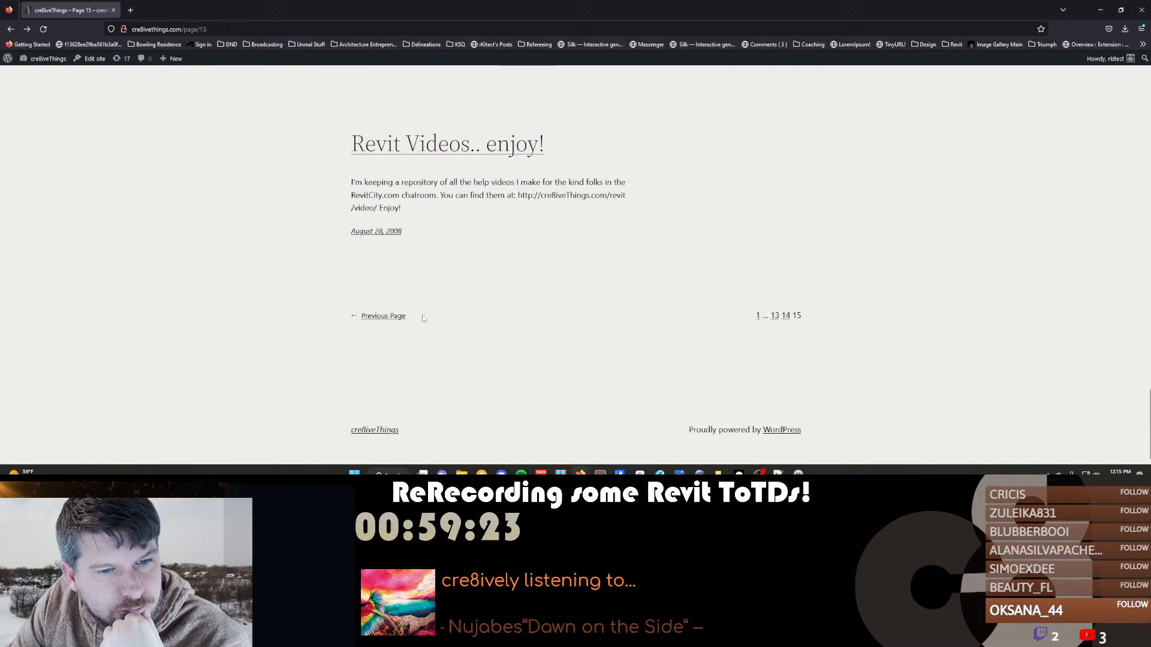
{"action": "left_click", "coordinate": [450, 154]}
{"action": "middle_click", "coordinate": [490, 381]}
{"action": "left_click", "coordinate": [9, 29]}
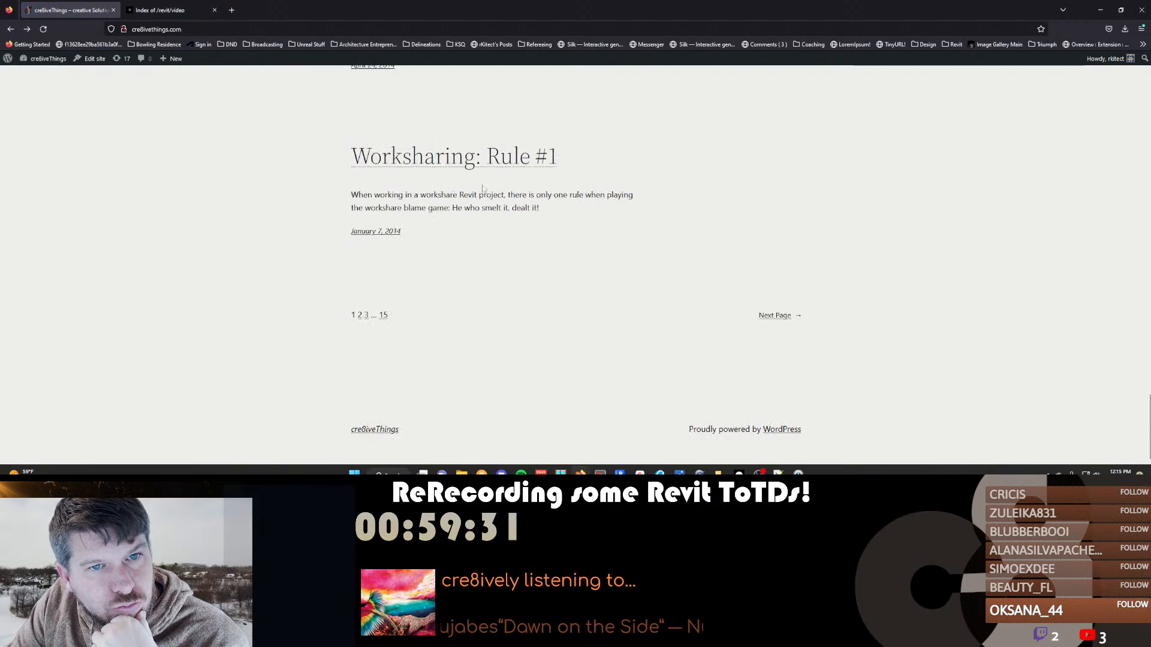
Return to page 15 of the blog and reopen the Bòrked Wall Profiles article
{"action": "scroll", "coordinate": [143, 93], "scroll_direction": "up", "scroll_amount": 3}
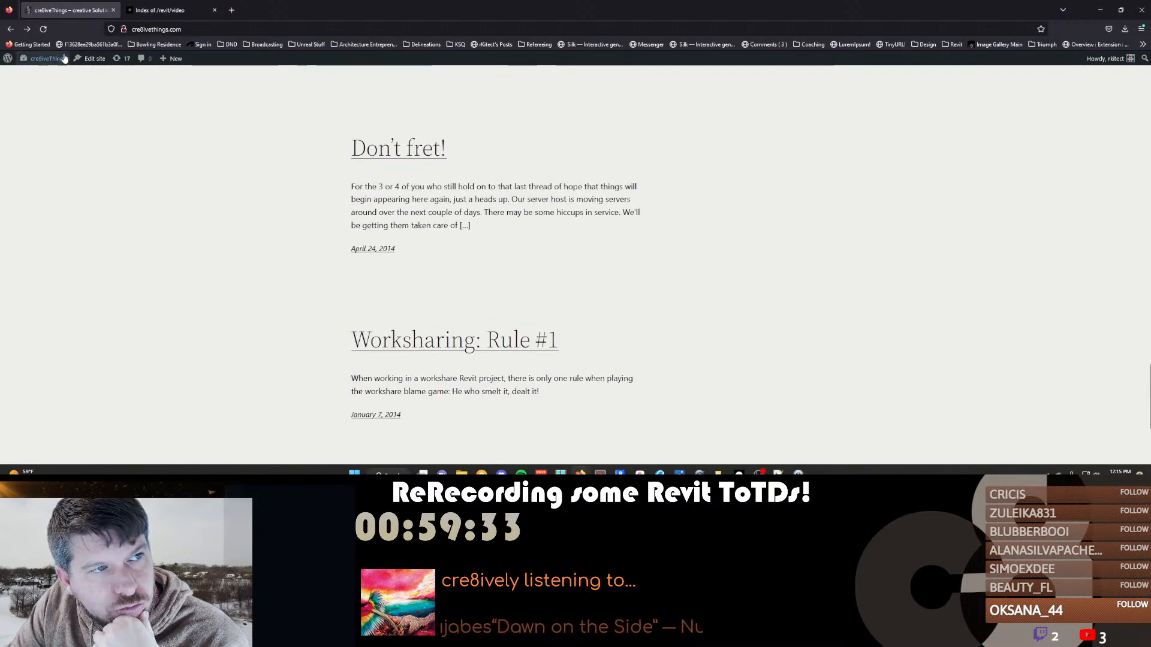
{"action": "left_click", "coordinate": [28, 30]}
{"action": "scroll", "coordinate": [425, 272], "scroll_direction": "up", "scroll_amount": 10}
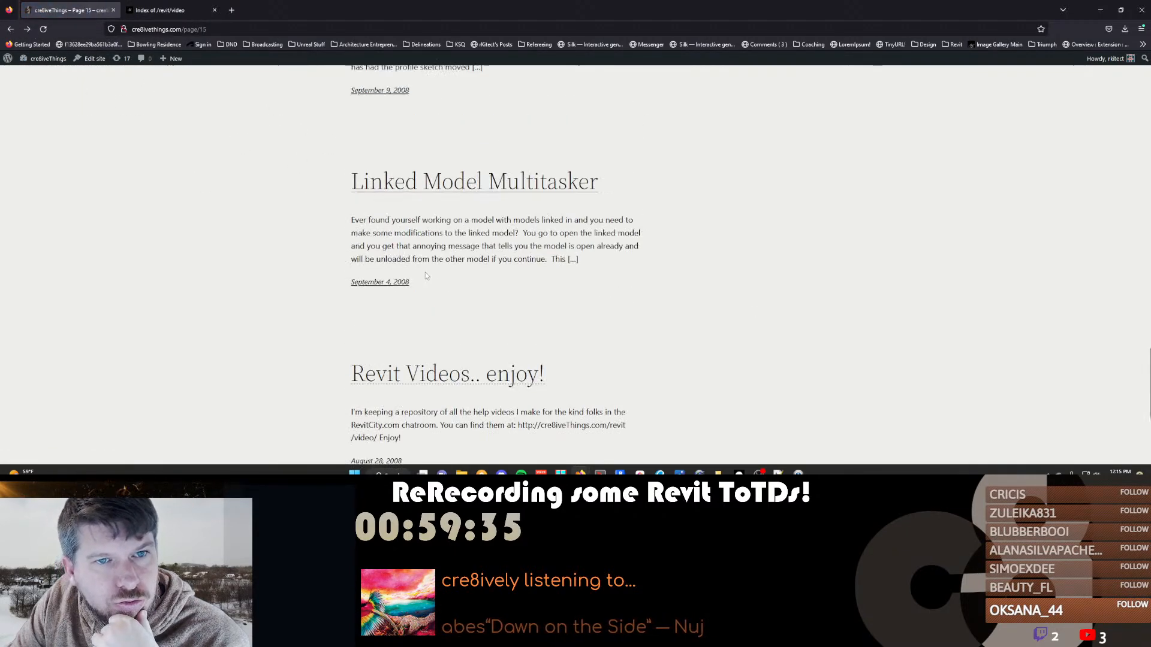
{"action": "left_click", "coordinate": [407, 300]}
Find profileFix.swf in the /revit/video index and download it
{"action": "left_click", "coordinate": [160, 10]}
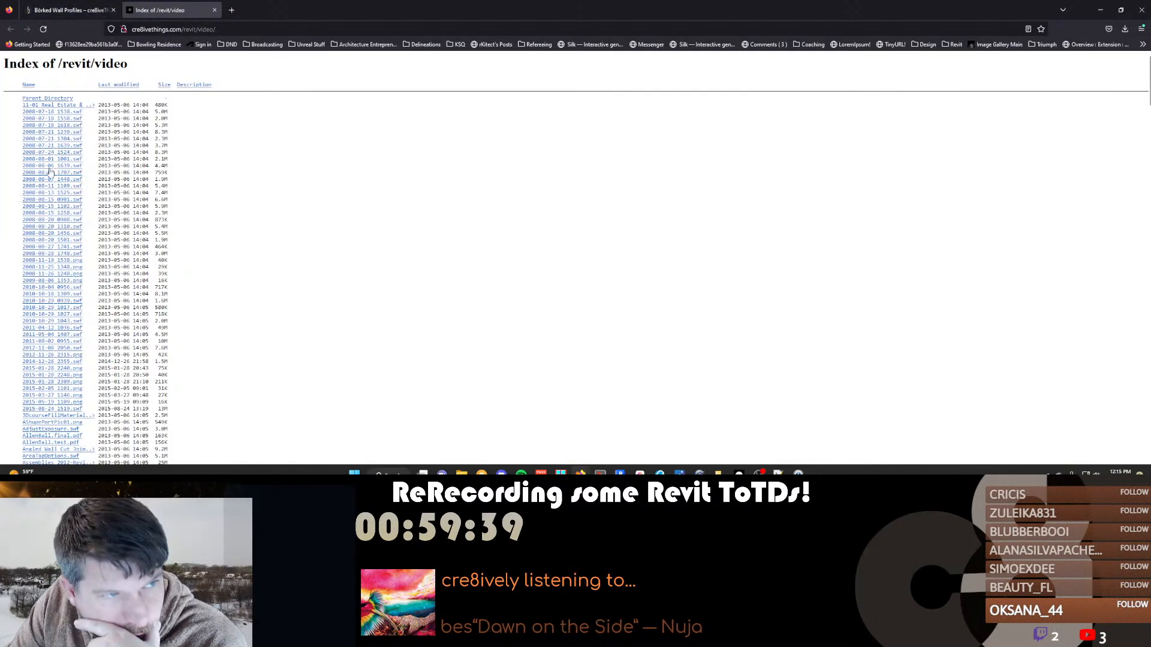
{"action": "scroll", "coordinate": [50, 172], "scroll_direction": "down", "scroll_amount": 20}
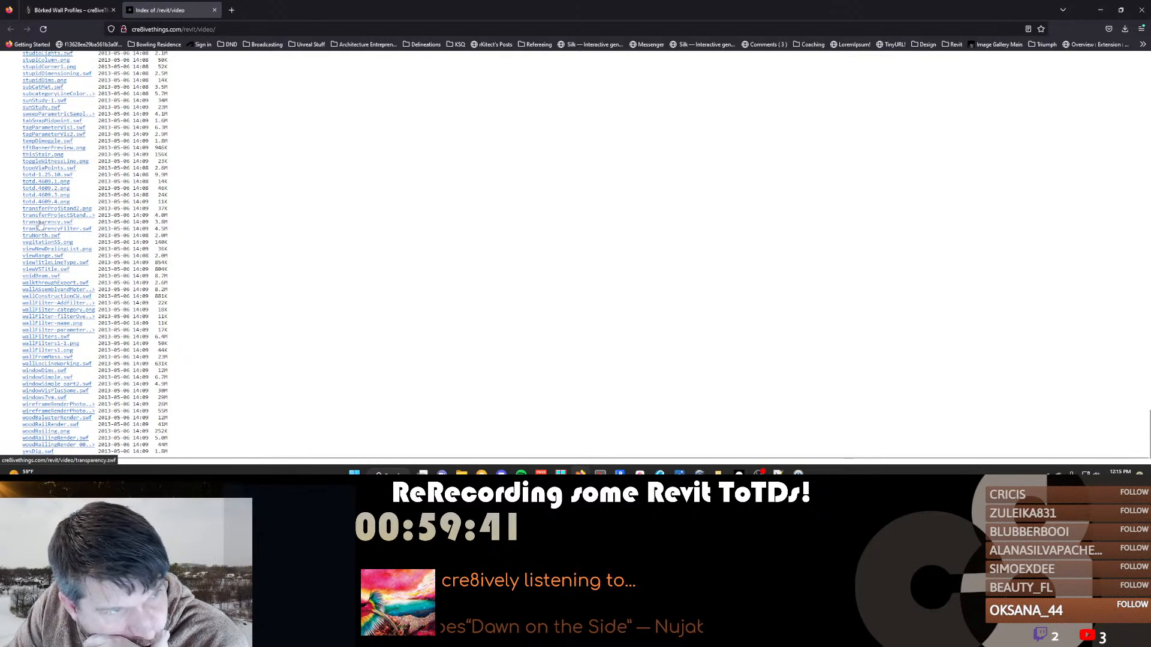
{"action": "scroll", "coordinate": [31, 162], "scroll_direction": "up", "scroll_amount": 5}
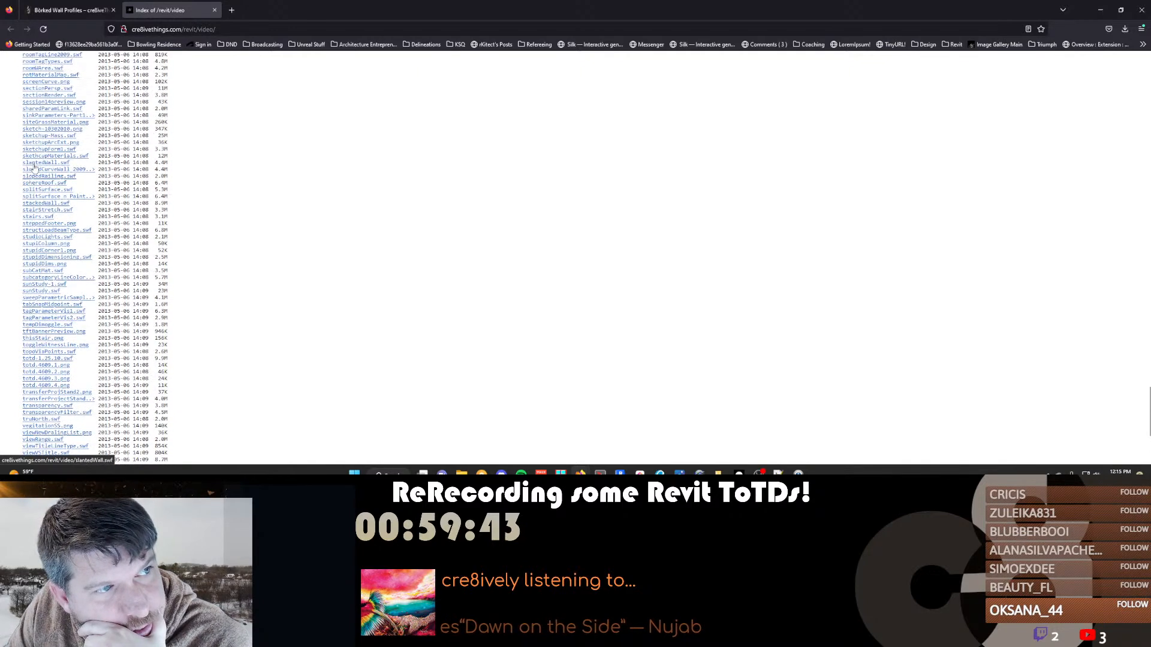
{"action": "scroll", "coordinate": [47, 170], "scroll_direction": "up", "scroll_amount": 6}
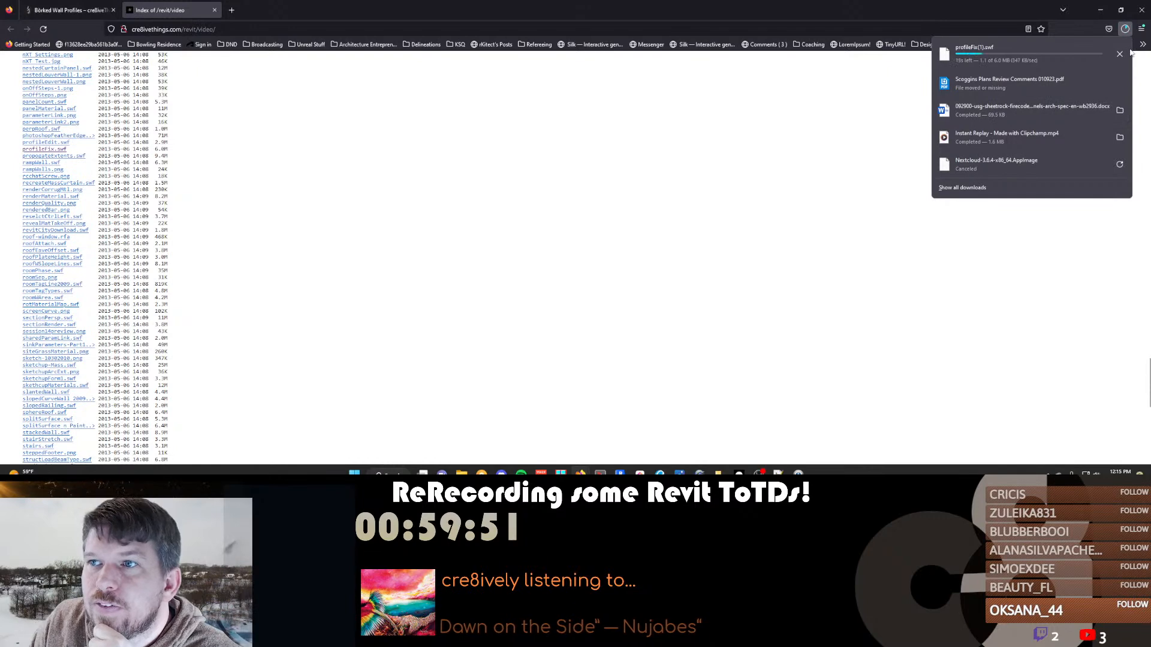
{"action": "left_click", "coordinate": [639, 146]}
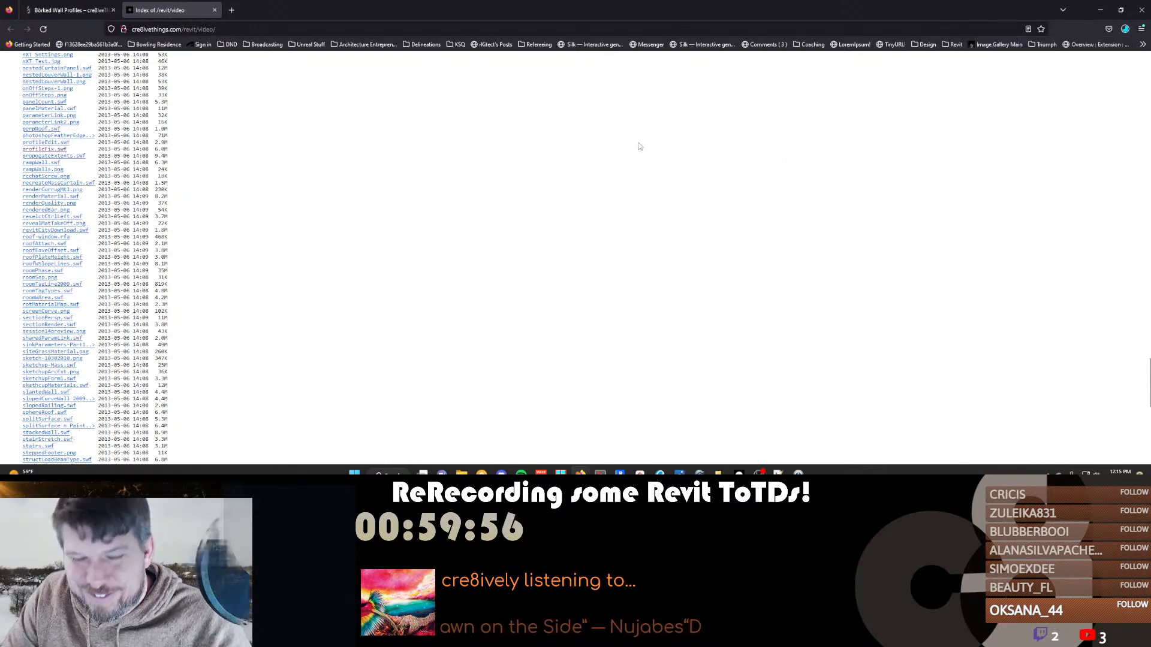
Search the web for "local flash player" in a new browser tab
{"action": "key", "text": "ctrl+t"}
{"action": "type", "text": "local "}
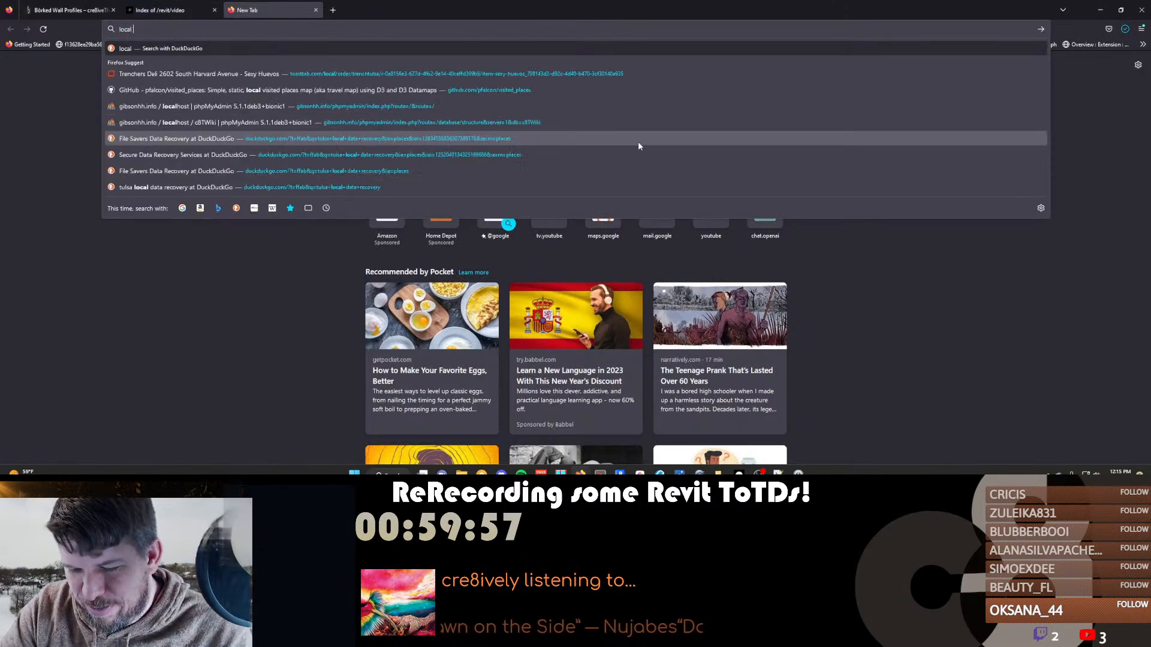
{"action": "type", "text": "flash player"}
{"action": "key", "text": "Return"}
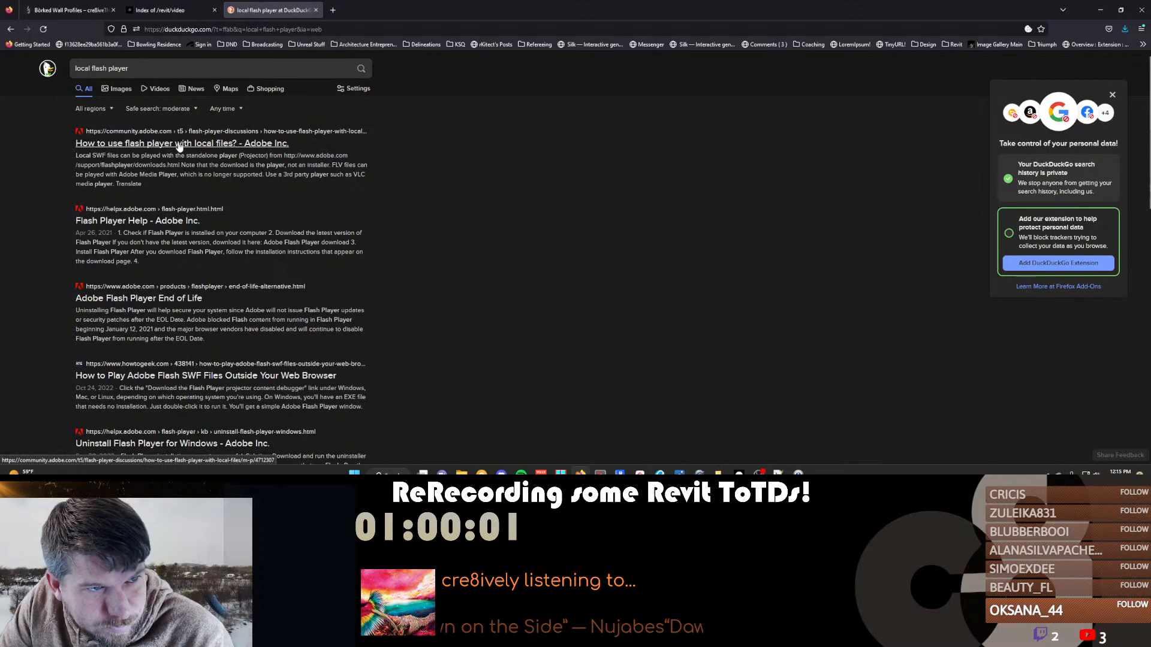
Switch to File Explorer and open the Downloads folder
{"action": "left_click", "coordinate": [461, 473]}
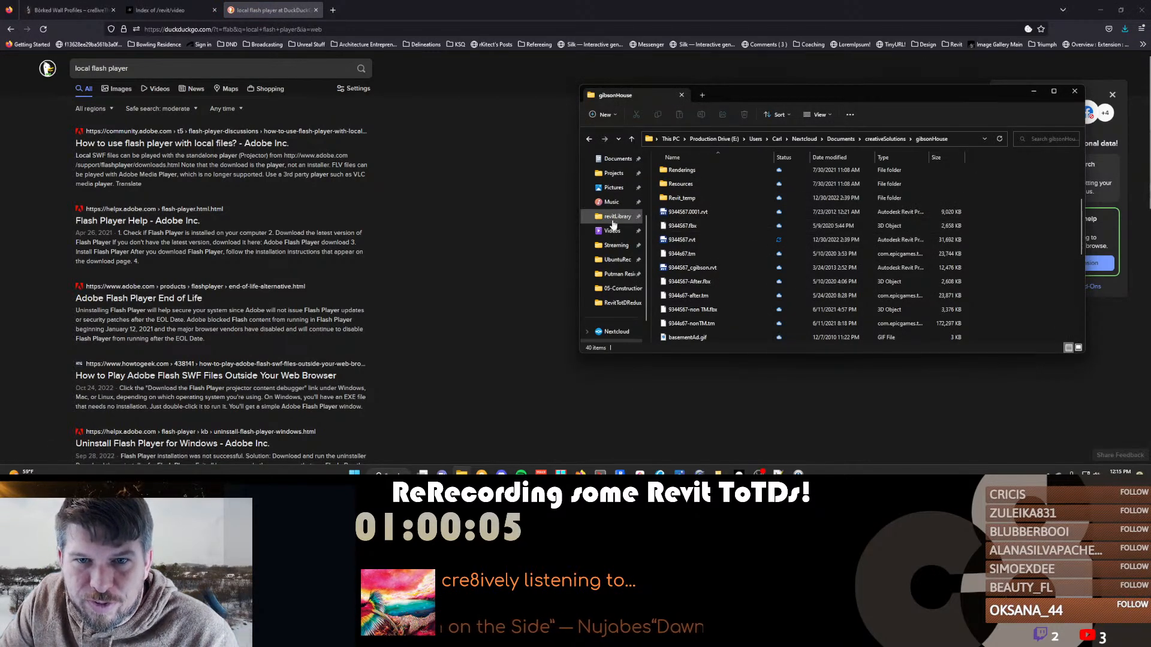
{"action": "scroll", "coordinate": [622, 309], "scroll_direction": "up", "scroll_amount": 4}
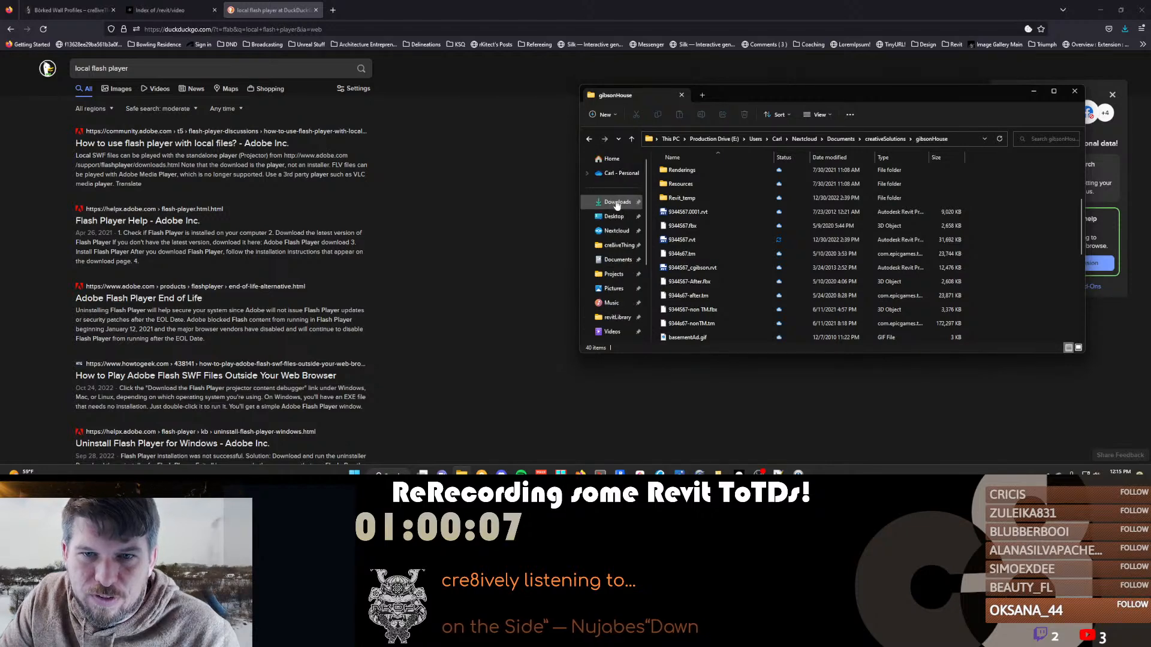
{"action": "left_click", "coordinate": [617, 201]}
Try to play the downloaded profileFix(1).swf with IrfanView as the default app, closing the viewer after each attempt
{"action": "double_click", "coordinate": [687, 184]}
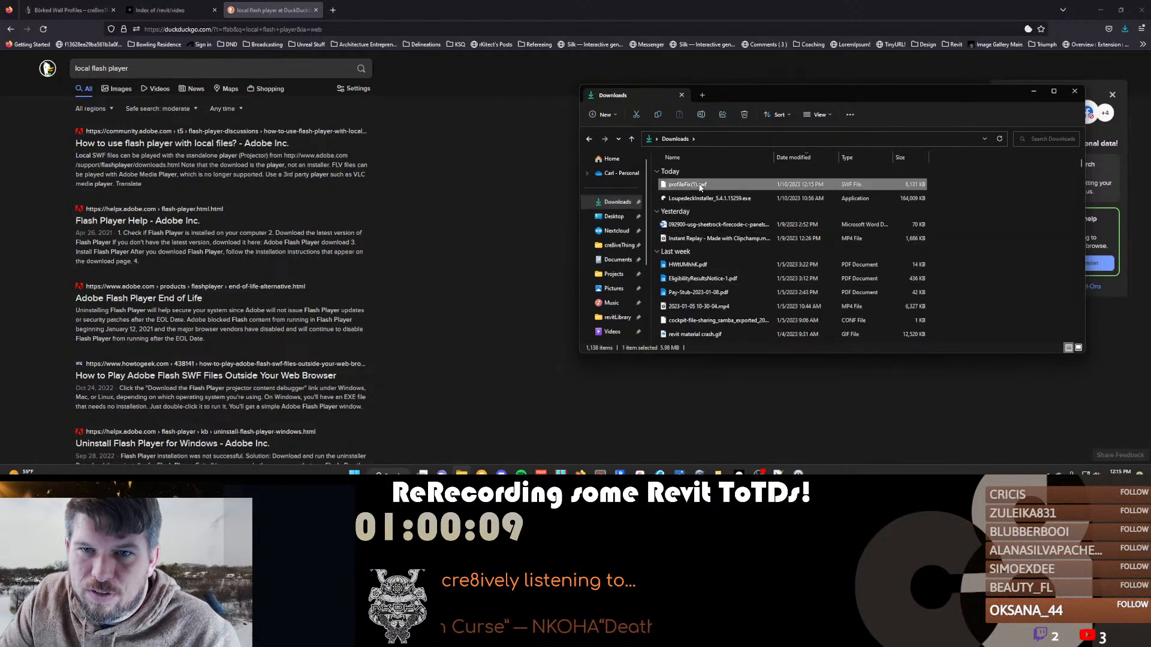
{"action": "left_click", "coordinate": [568, 161]}
{"action": "left_click", "coordinate": [553, 369]}
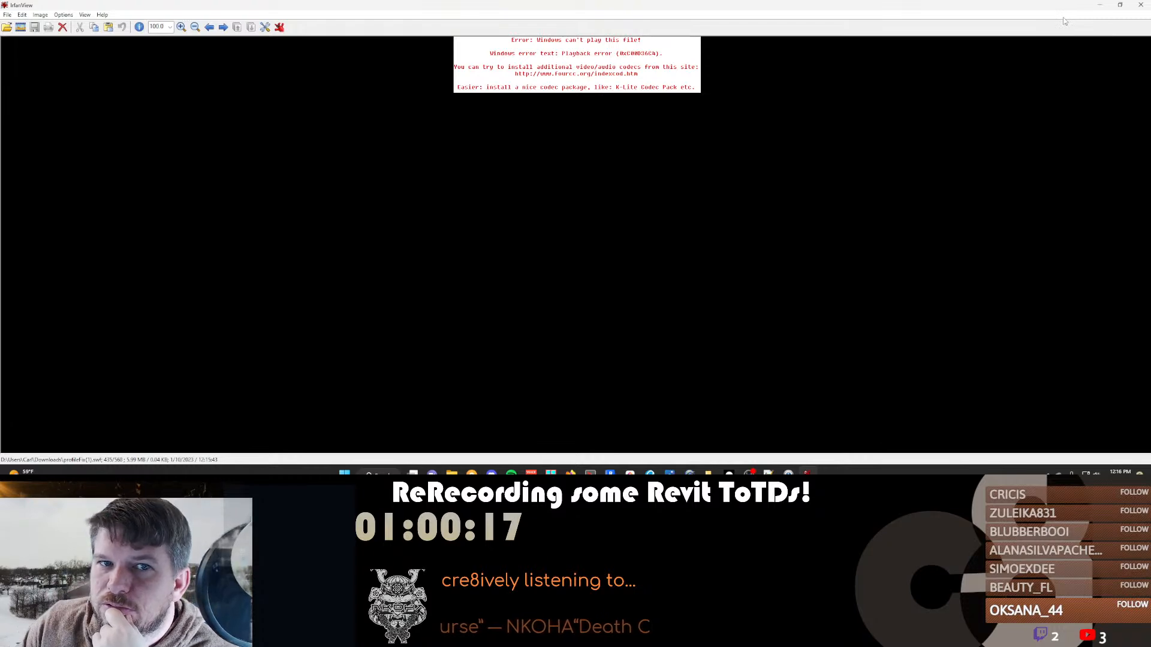
{"action": "left_click", "coordinate": [1140, 5]}
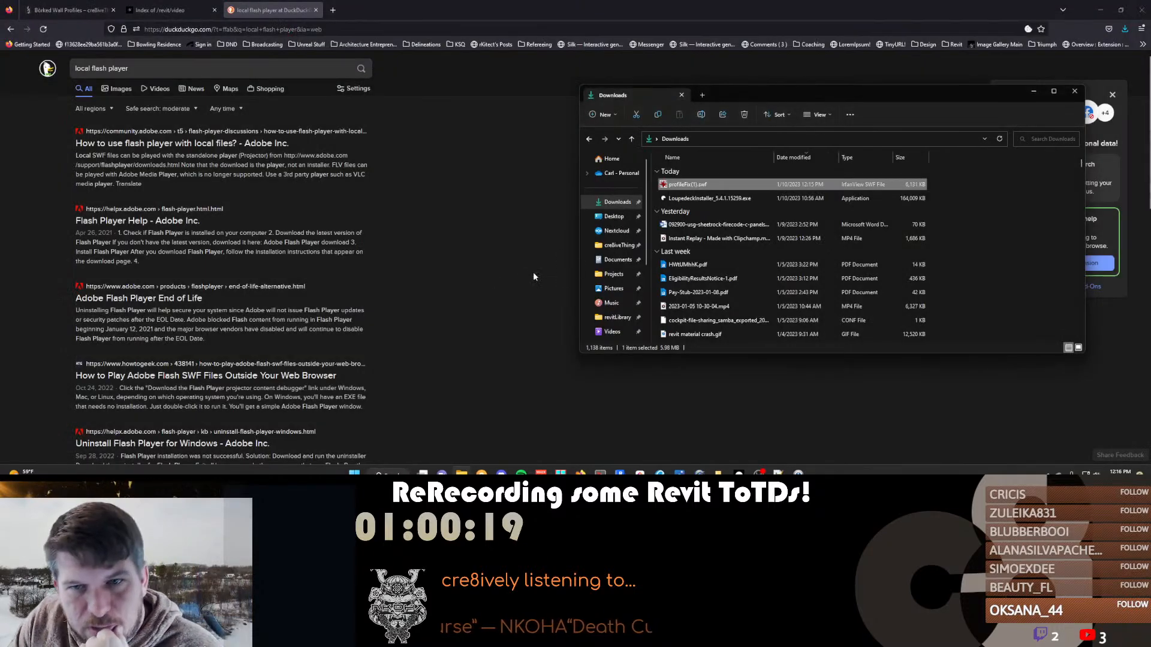
{"action": "double_click", "coordinate": [686, 184]}
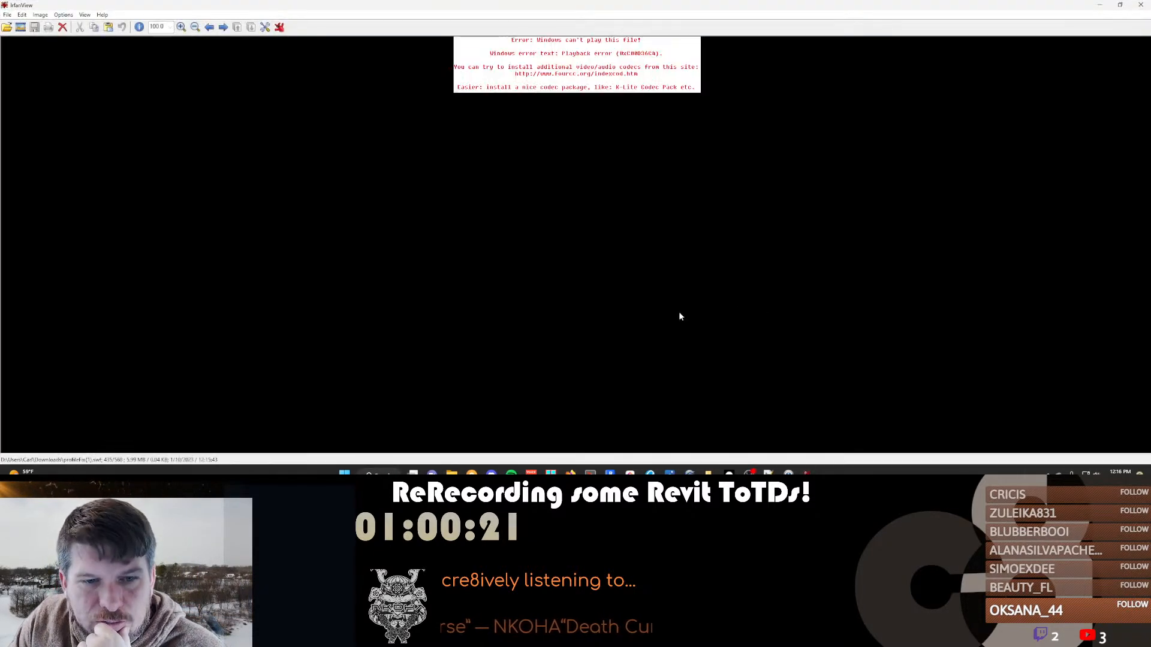
{"action": "left_click", "coordinate": [1140, 5]}
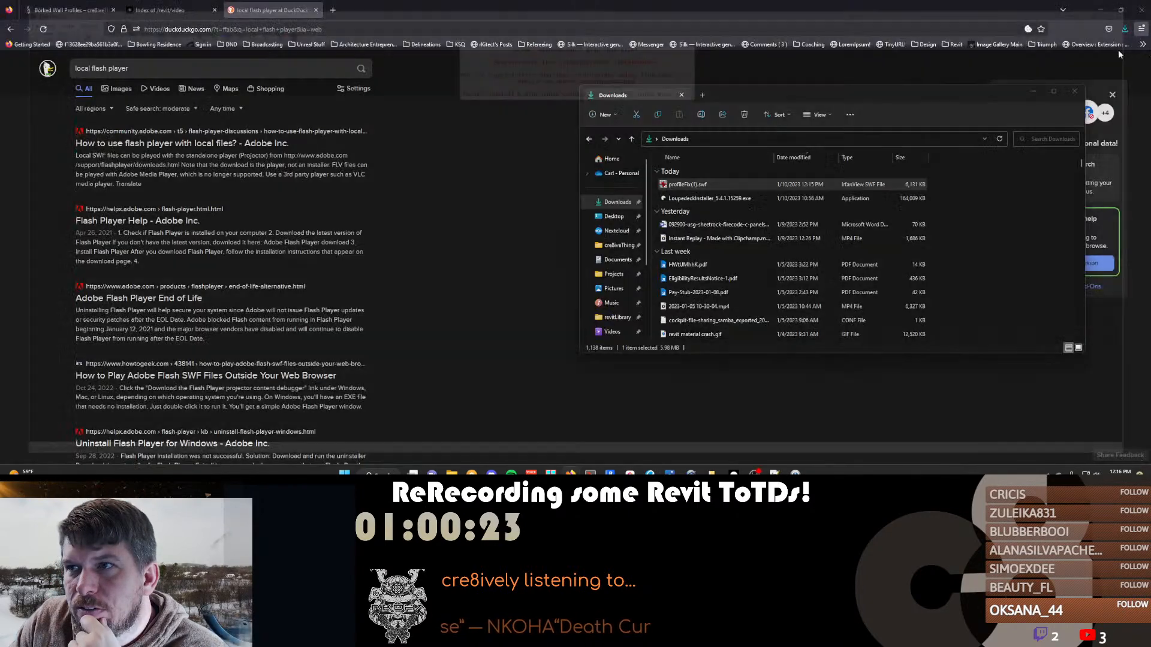
Open profileFix(1).swf with VLC media player, setting it as the app that always opens .swf files
{"action": "right_click", "coordinate": [685, 186]}
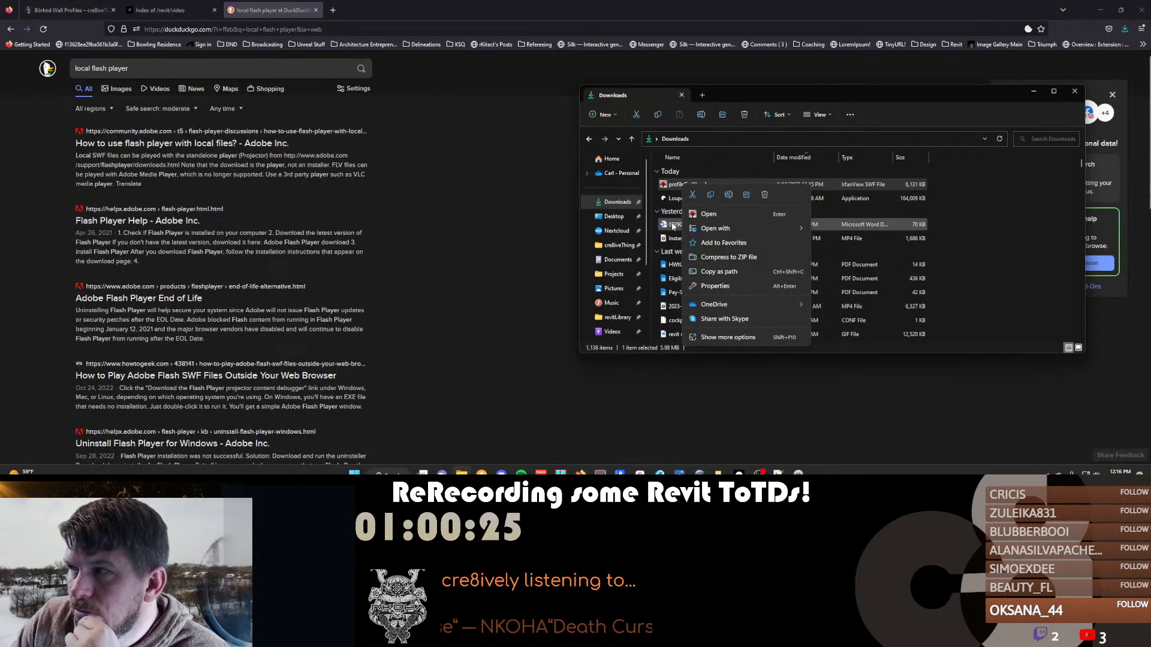
{"action": "mouse_move", "coordinate": [750, 228]}
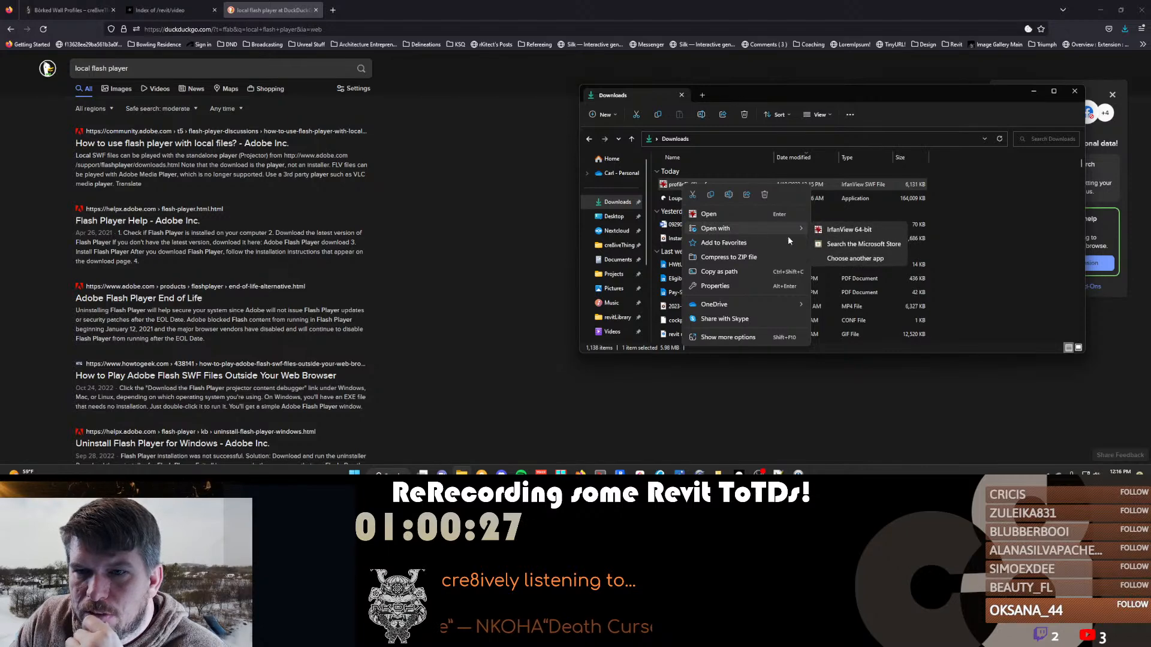
{"action": "left_click", "coordinate": [855, 258]}
{"action": "scroll", "coordinate": [562, 254], "scroll_direction": "down", "scroll_amount": 5}
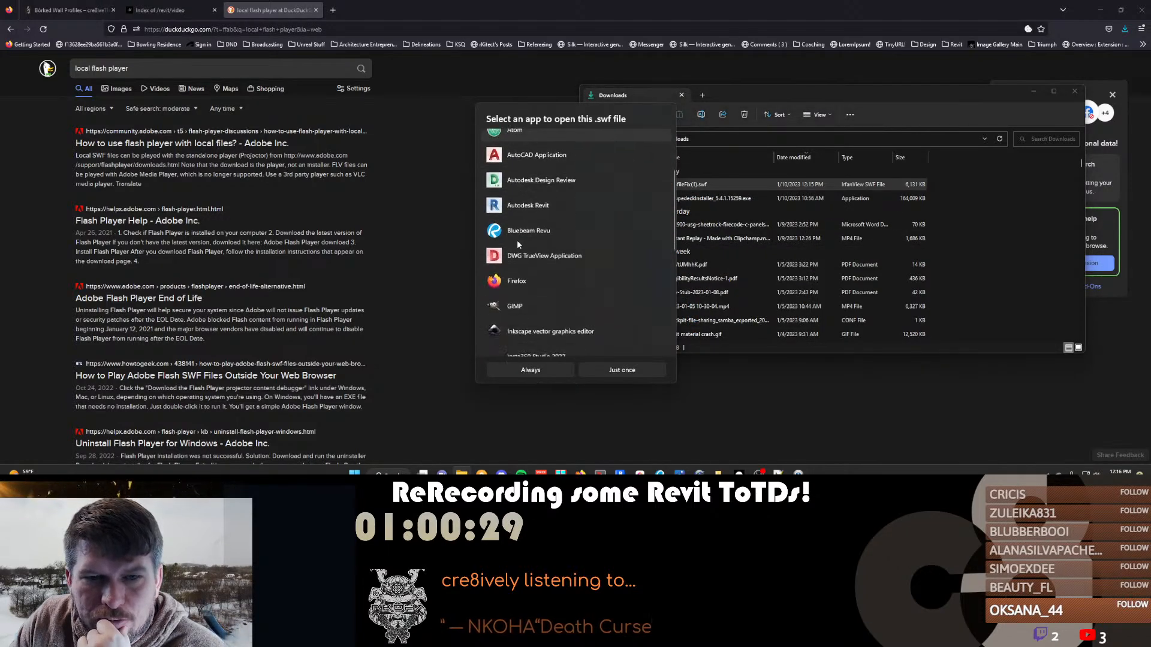
{"action": "left_click", "coordinate": [528, 252]}
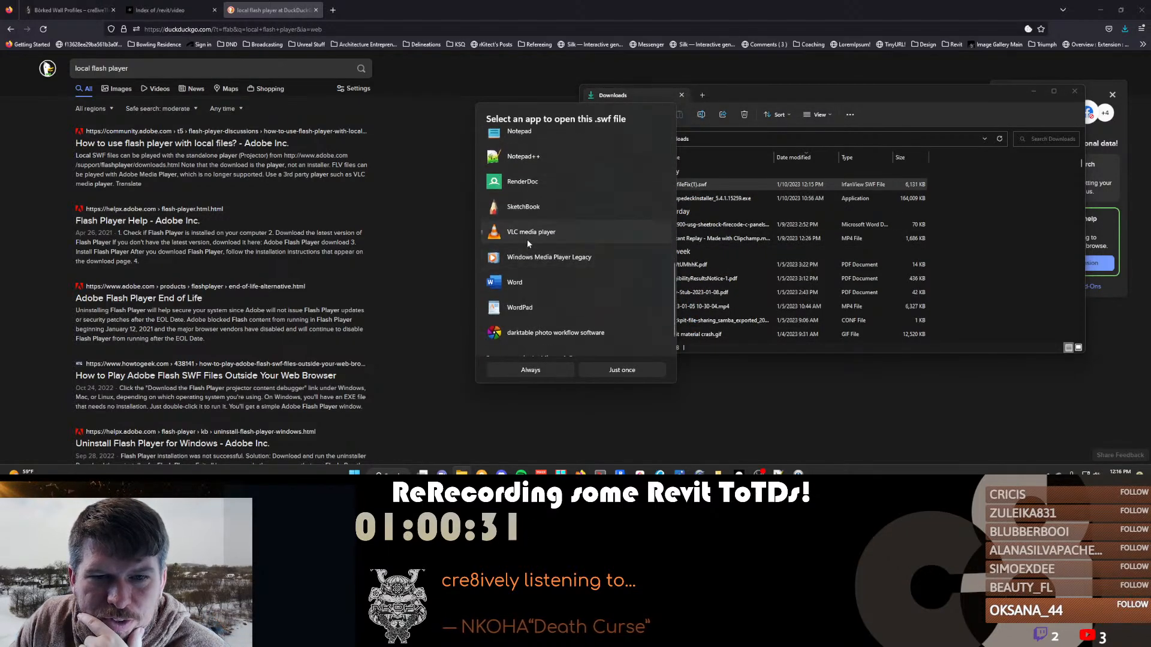
{"action": "left_click", "coordinate": [543, 371]}
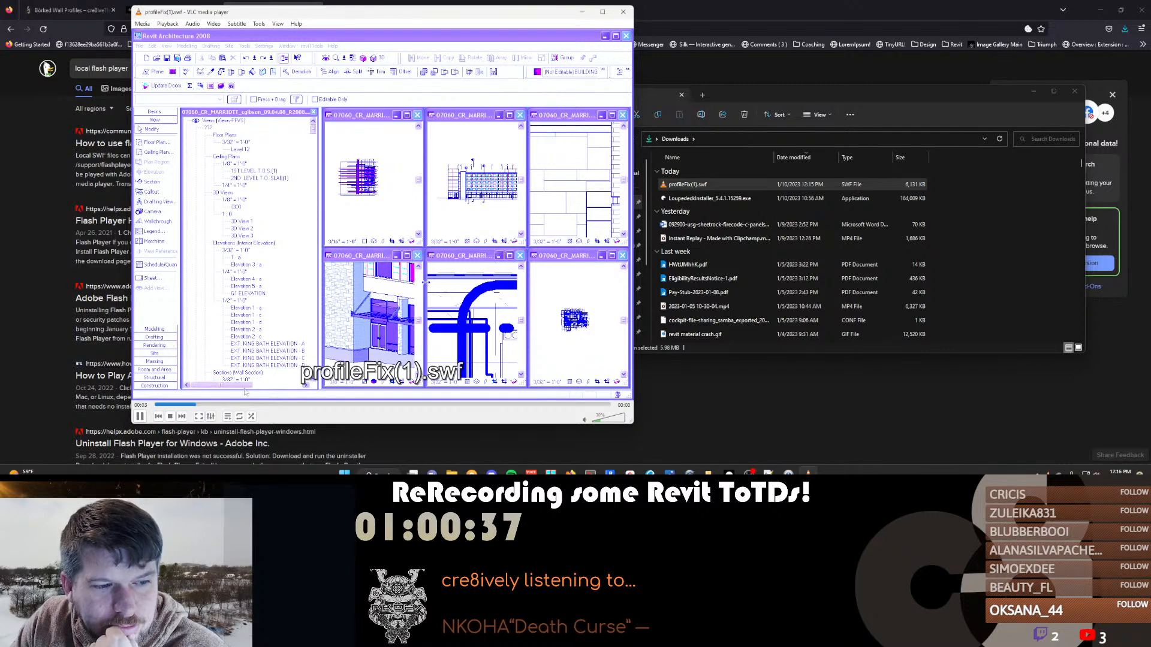
Try to skip ahead in the profileFix(1).swf video, restart its playback, and close VLC
{"action": "left_click", "coordinate": [270, 406]}
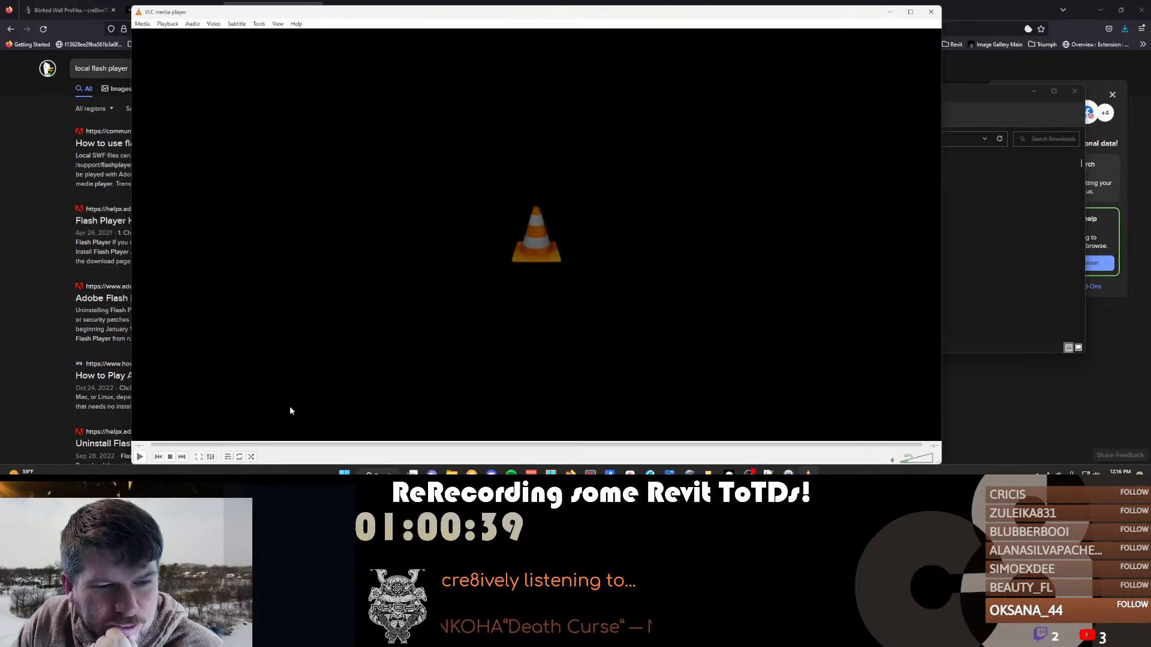
{"action": "left_click", "coordinate": [139, 458]}
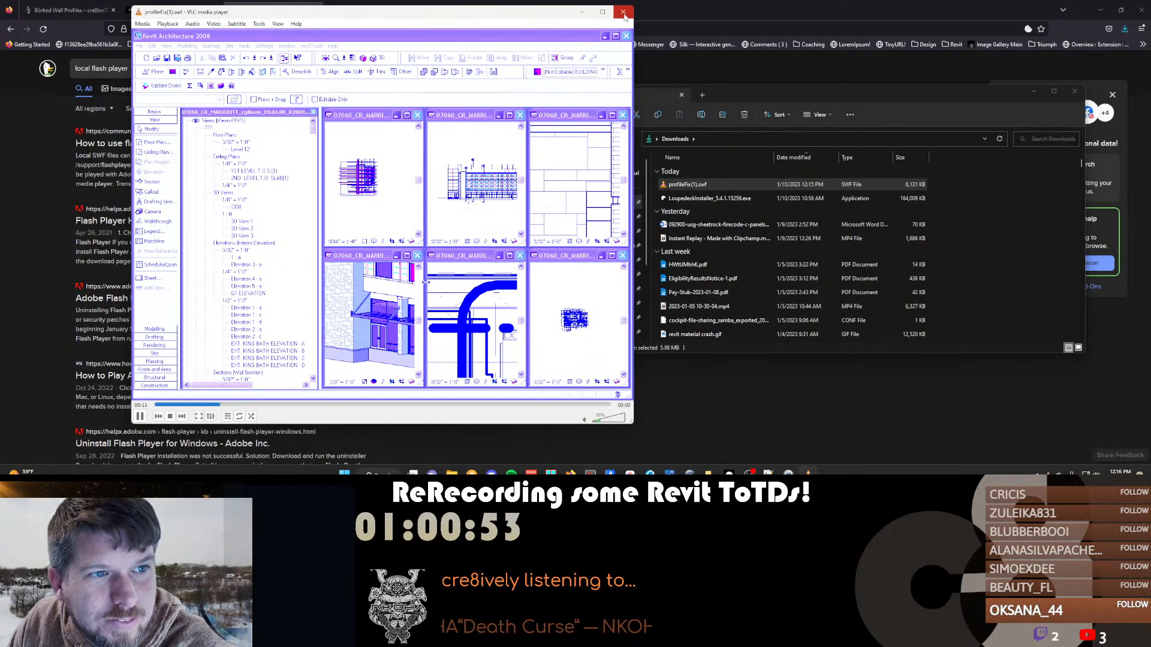
{"action": "left_click", "coordinate": [623, 13]}
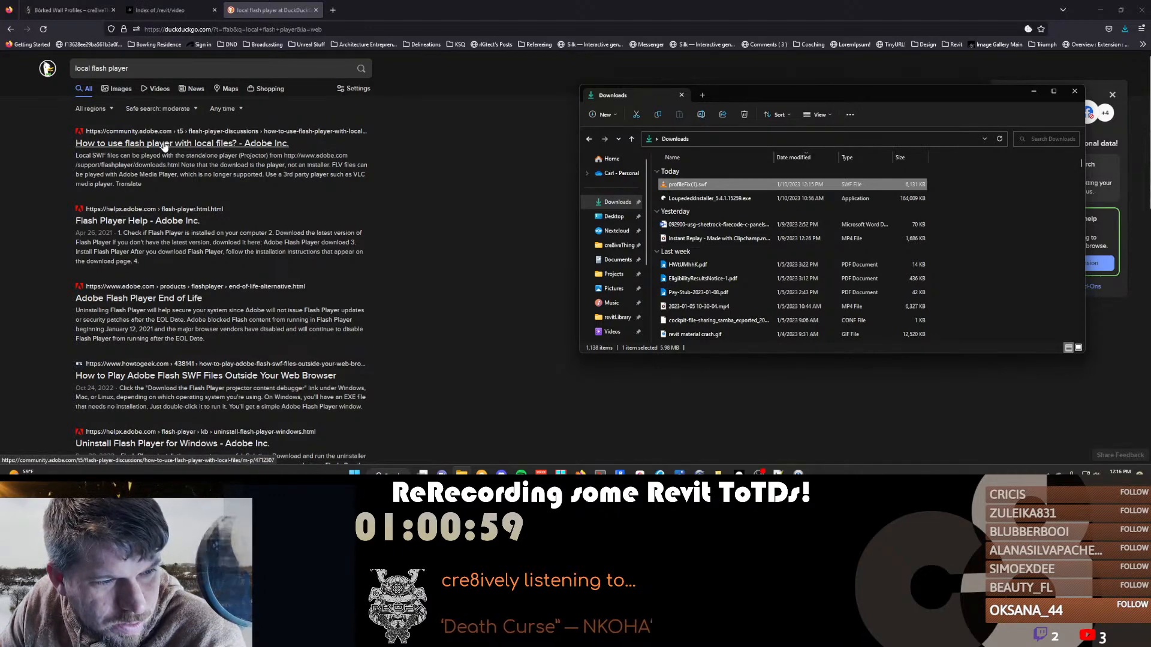
Browse the Flash player search results, open Adobe's thread on playing local files, and examine the page behind its downloads link
{"action": "scroll", "coordinate": [154, 347], "scroll_direction": "down", "scroll_amount": 4}
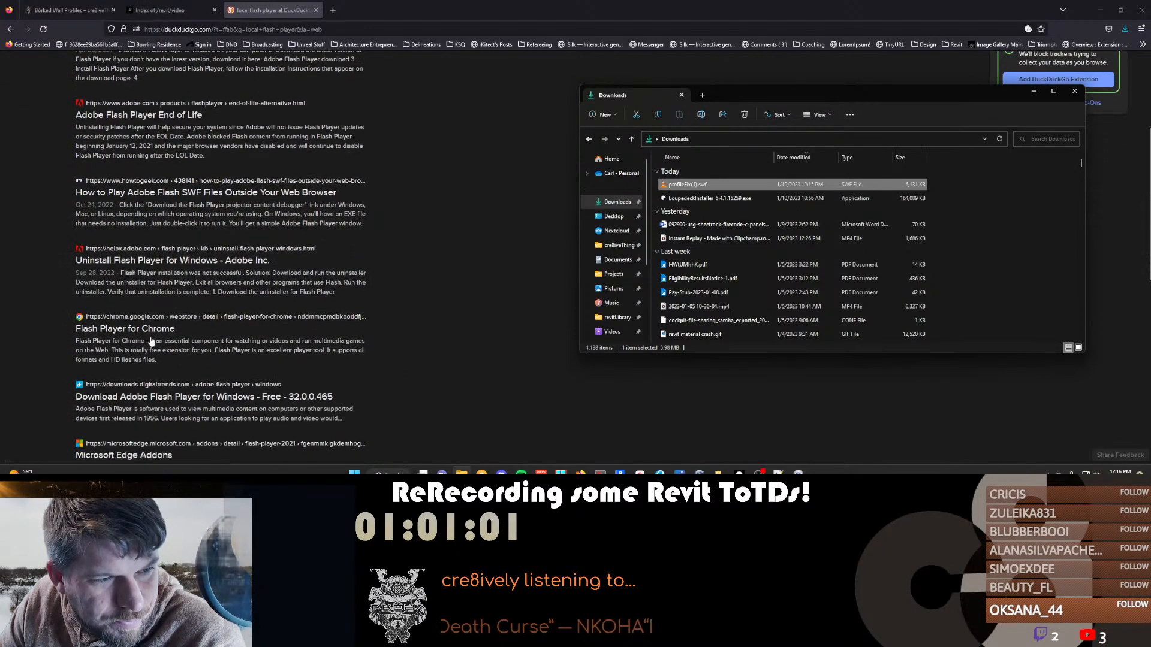
{"action": "scroll", "coordinate": [150, 326], "scroll_direction": "down", "scroll_amount": 2}
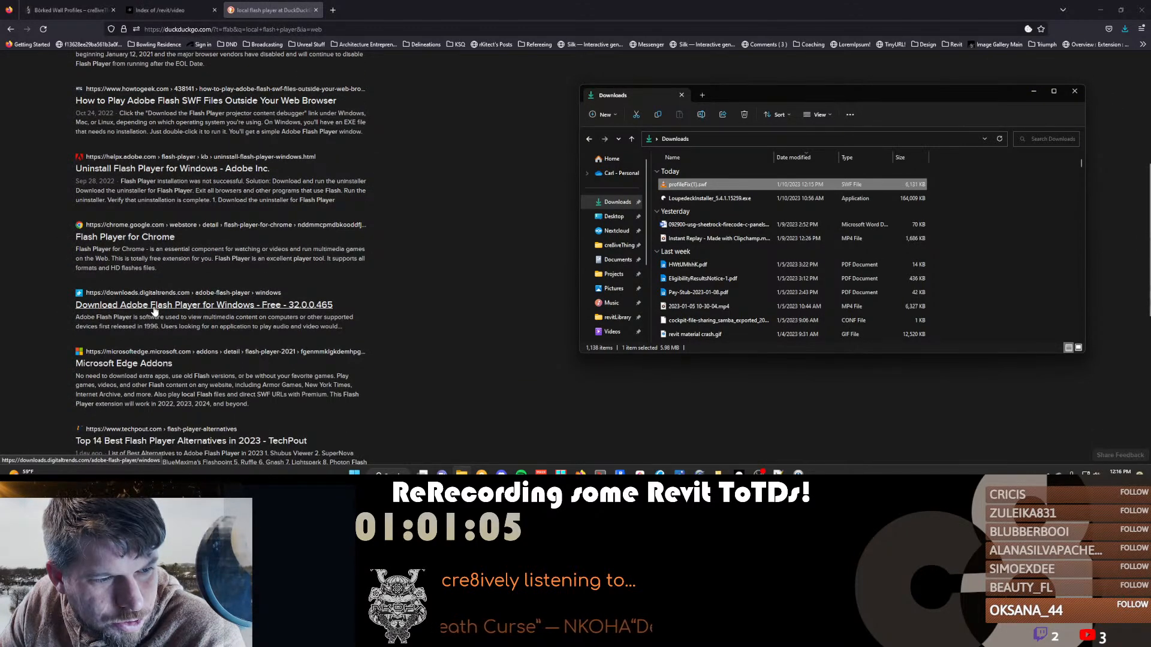
{"action": "scroll", "coordinate": [155, 311], "scroll_direction": "up", "scroll_amount": 6}
{"action": "left_click", "coordinate": [143, 147]}
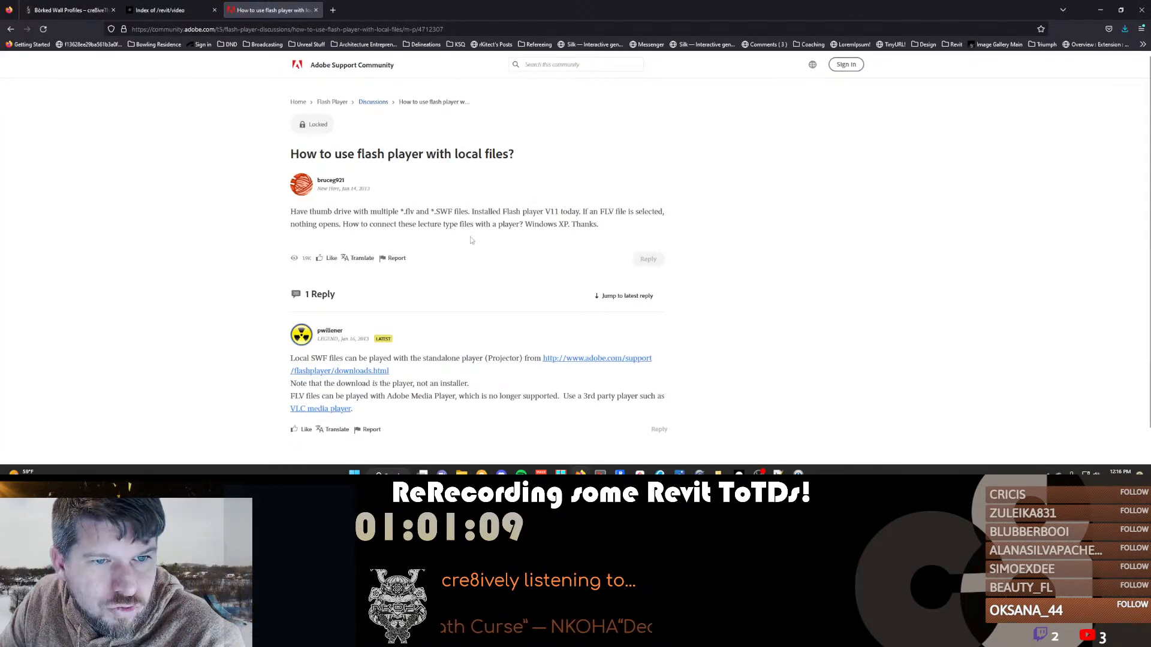
{"action": "scroll", "coordinate": [516, 270], "scroll_direction": "down", "scroll_amount": 1}
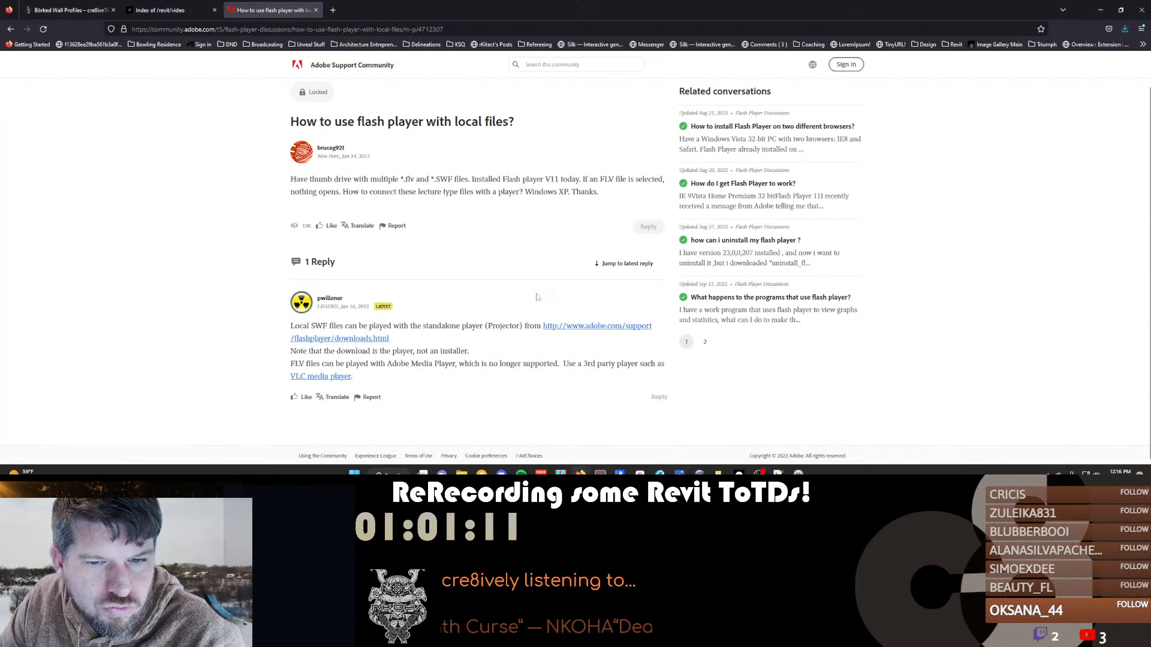
{"action": "left_click", "coordinate": [582, 327]}
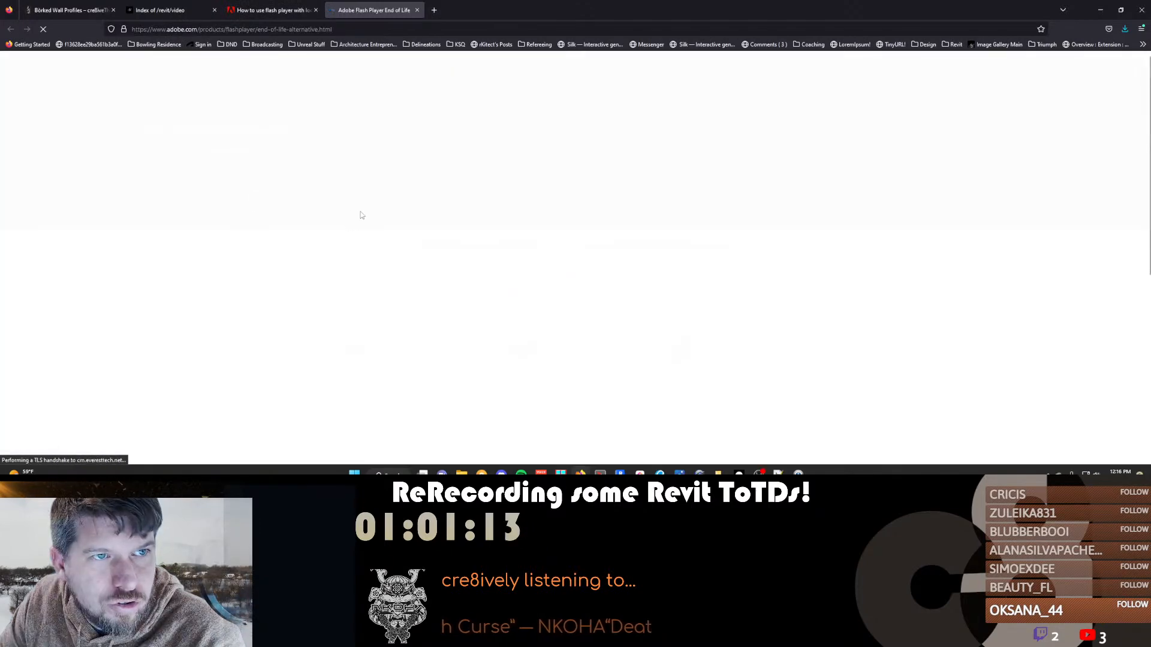
{"action": "scroll", "coordinate": [318, 225], "scroll_direction": "down", "scroll_amount": 2}
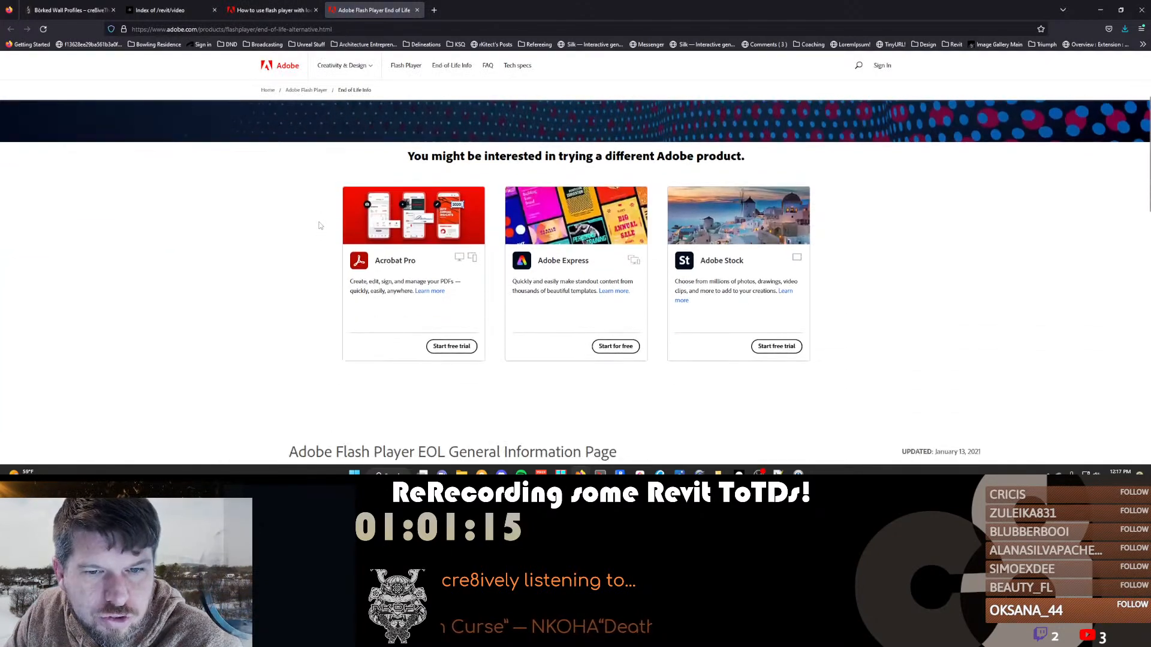
{"action": "scroll", "coordinate": [246, 291], "scroll_direction": "down", "scroll_amount": 3}
{"action": "scroll", "coordinate": [286, 264], "scroll_direction": "down", "scroll_amount": 2}
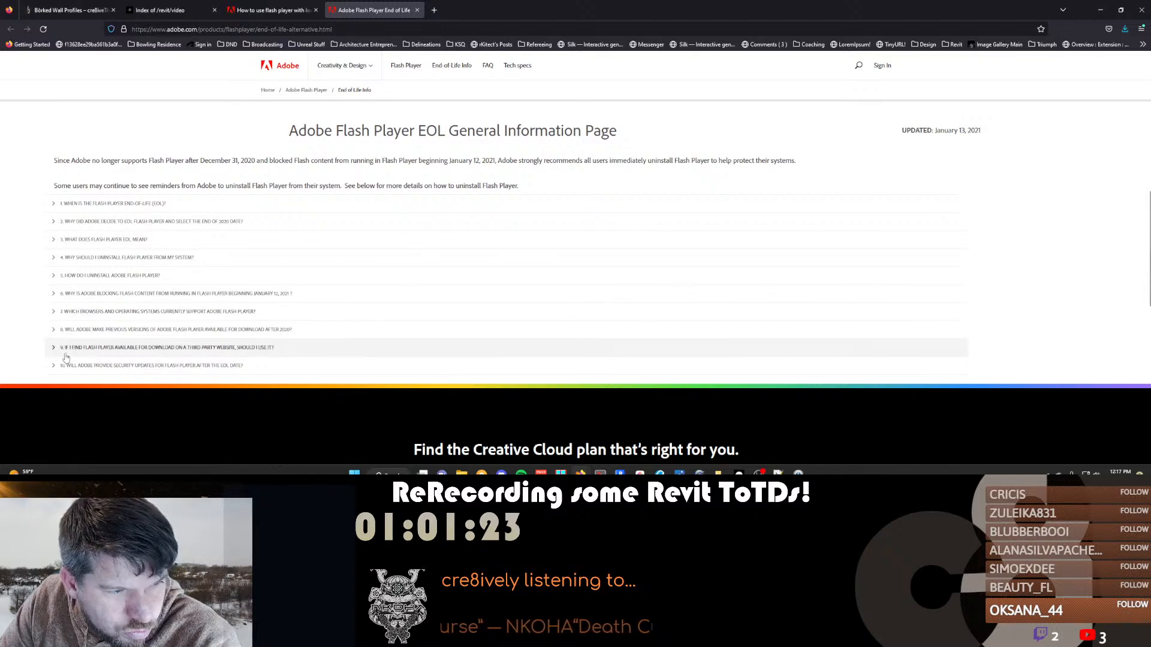
Close the Adobe and video index browser tabs and switch back to the 3D view in Revit
{"action": "key", "text": "ctrl+w"}
{"action": "key", "text": "ctrl+w"}
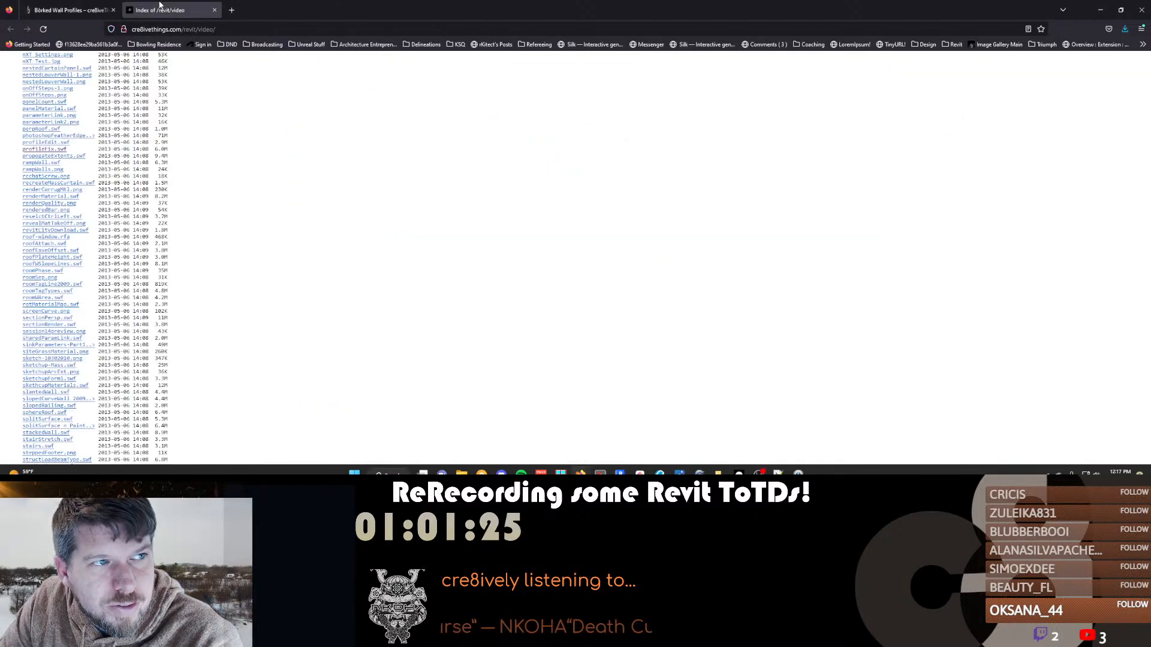
{"action": "key", "text": "ctrl+w"}
{"action": "left_click", "coordinate": [1095, 8]}
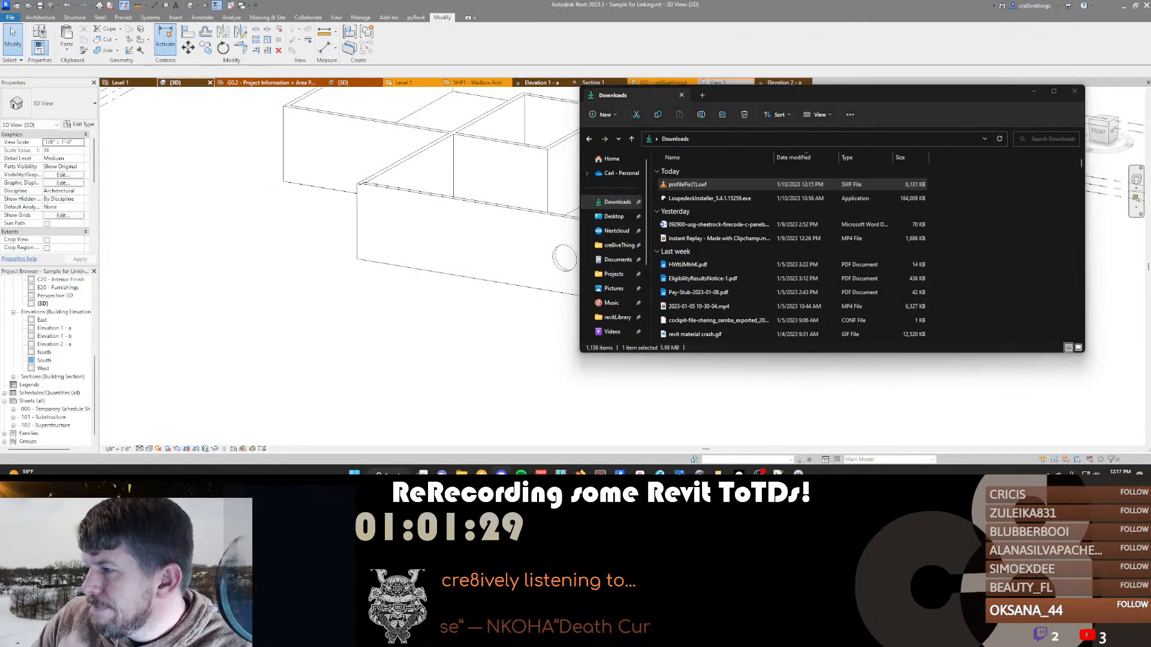
{"action": "left_click", "coordinate": [423, 292]}
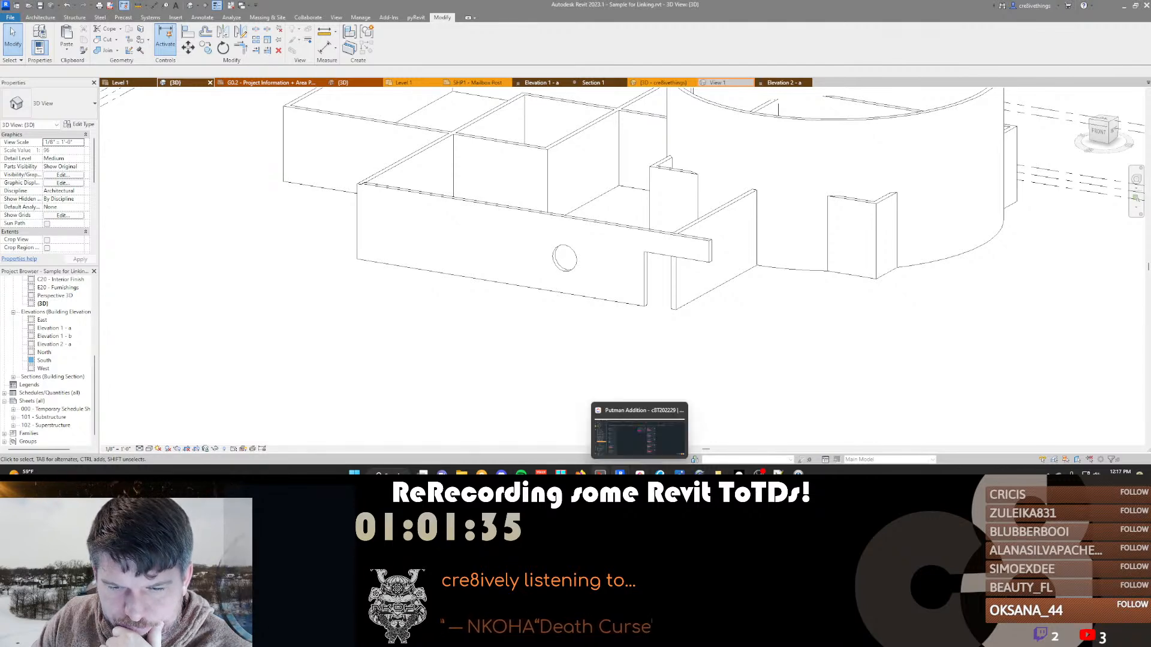
Select the Generic - 8" wall with the circular opening and notched profile in the 3D view
{"action": "mouse_move", "coordinate": [699, 475]}
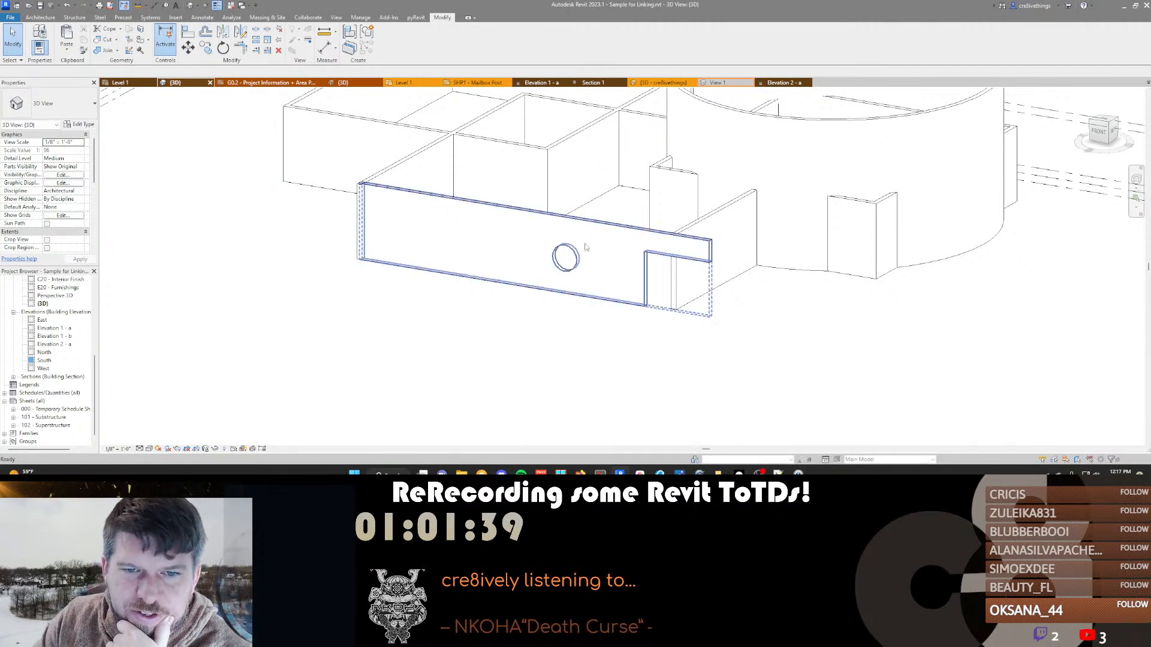
{"action": "scroll", "coordinate": [584, 246], "scroll_direction": "up", "scroll_amount": 4}
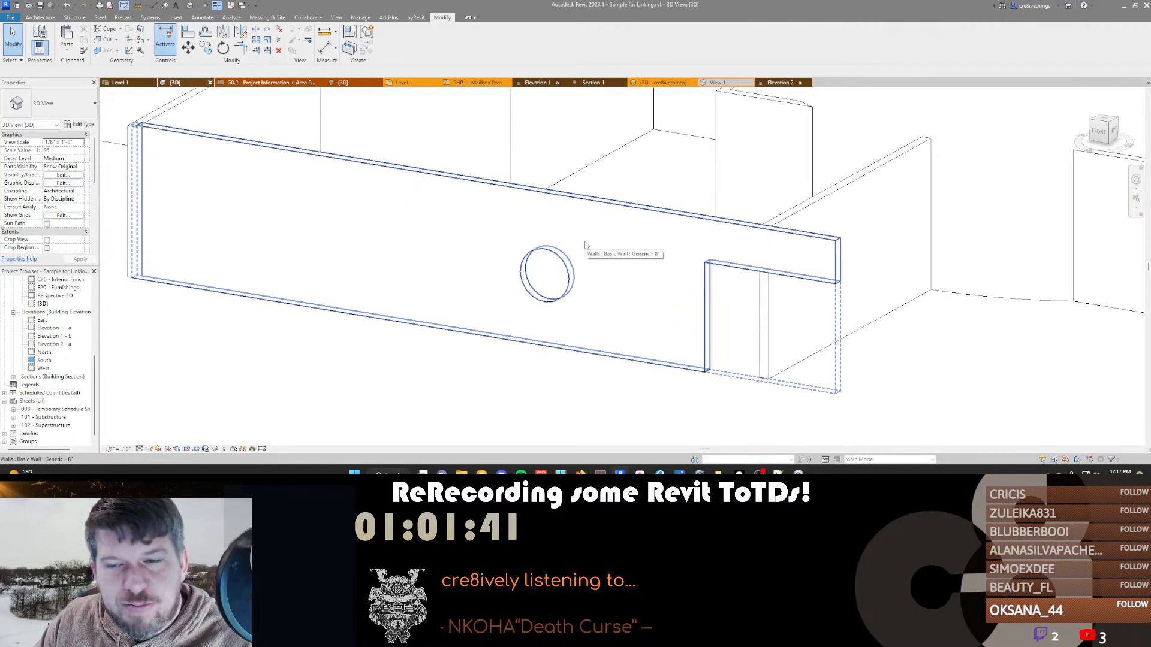
{"action": "scroll", "coordinate": [585, 245], "scroll_direction": "down", "scroll_amount": 4}
{"action": "middle_click_drag", "start_coordinate": [574, 293], "coordinate": [513, 295]}
{"action": "left_click", "coordinate": [518, 282]}
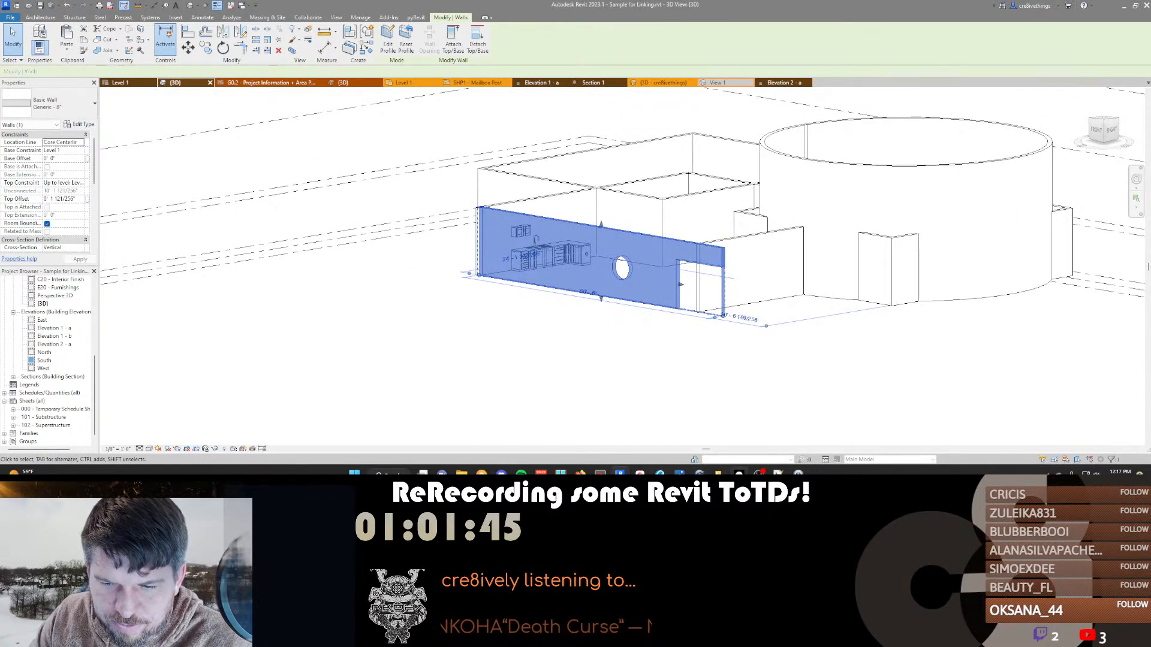
Switch to the Bòrked Wall Profiles article in Firefox and read its steps for removing and rebuilding the wall's profile sketch
{"action": "mouse_move", "coordinate": [581, 473]}
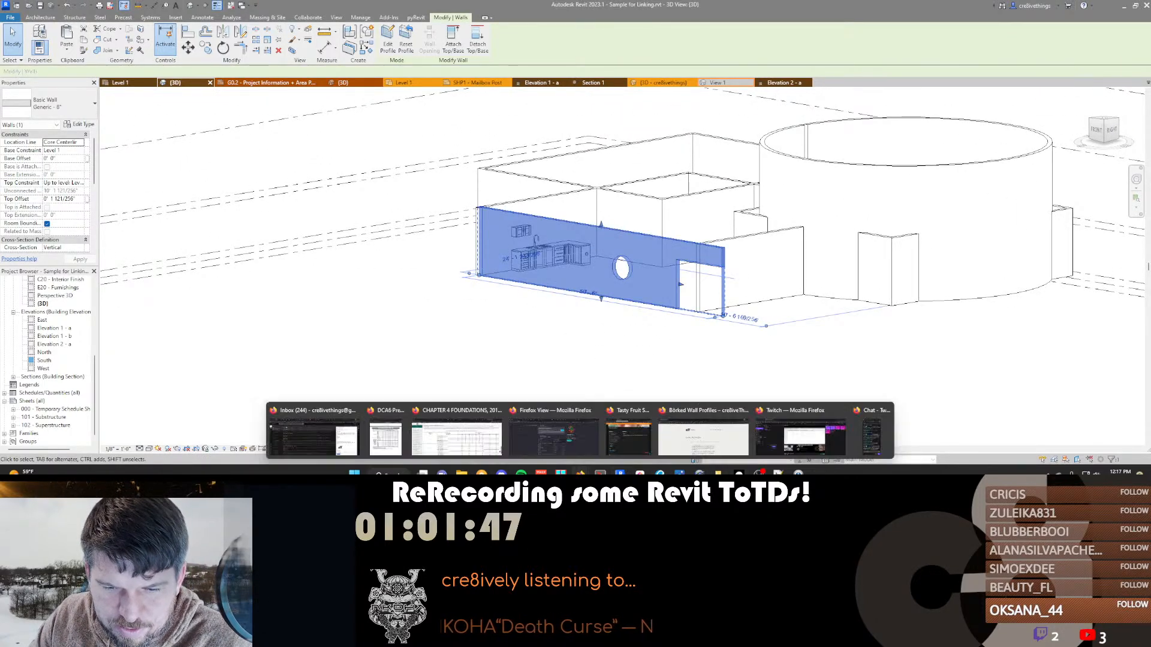
{"action": "left_click", "coordinate": [698, 440]}
{"action": "scroll", "coordinate": [558, 295], "scroll_direction": "down", "scroll_amount": 15}
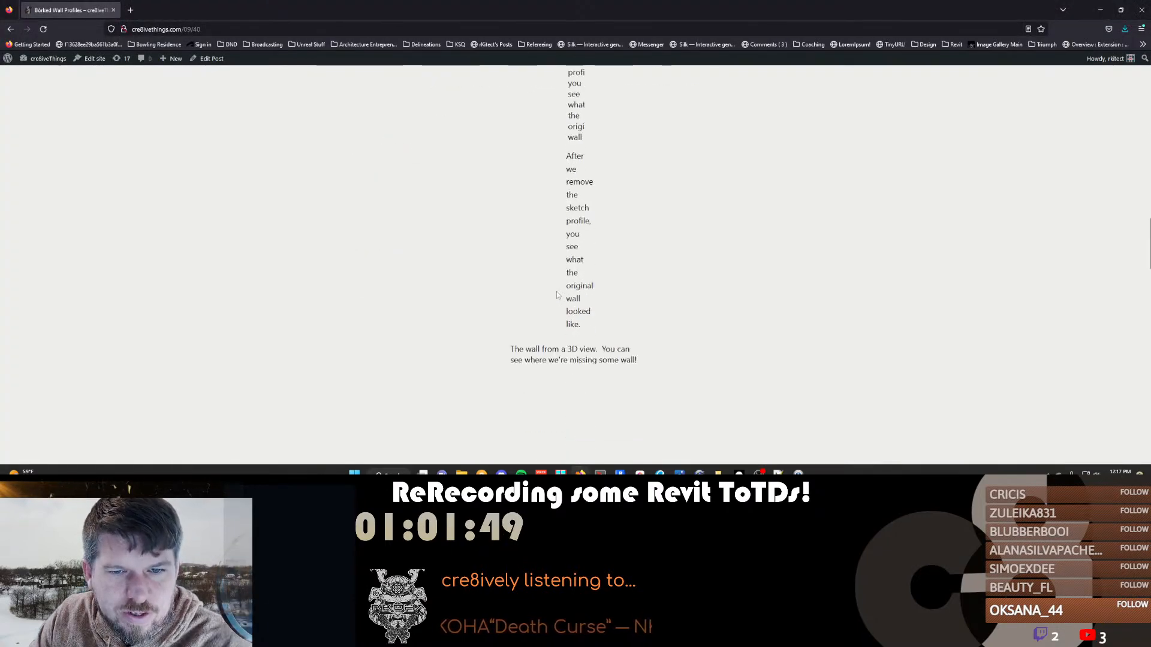
{"action": "scroll", "coordinate": [558, 295], "scroll_direction": "up", "scroll_amount": 5}
{"action": "scroll", "coordinate": [513, 135], "scroll_direction": "down", "scroll_amount": 1}
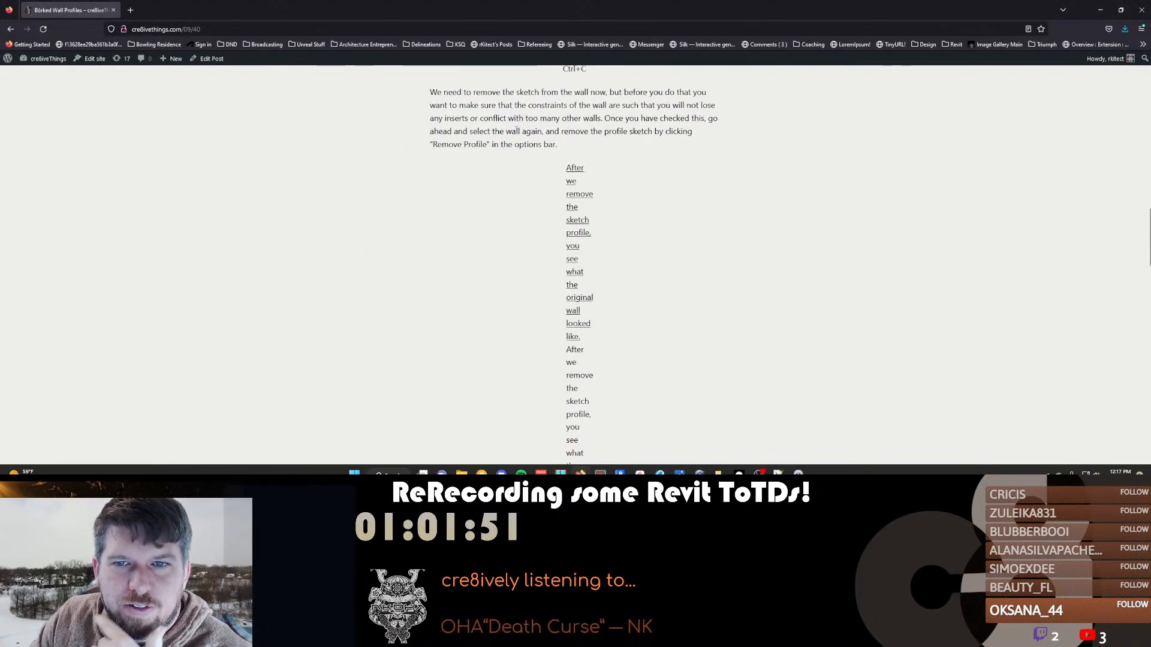
{"action": "scroll", "coordinate": [482, 199], "scroll_direction": "down", "scroll_amount": 5}
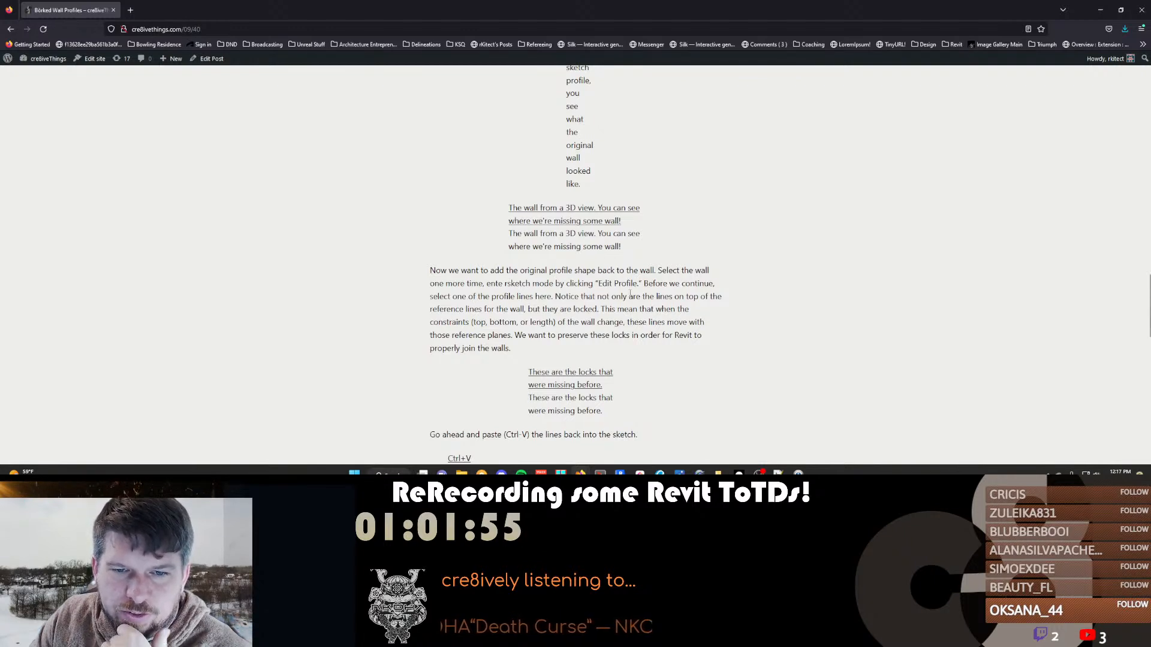
{"action": "scroll", "coordinate": [467, 303], "scroll_direction": "down", "scroll_amount": 1}
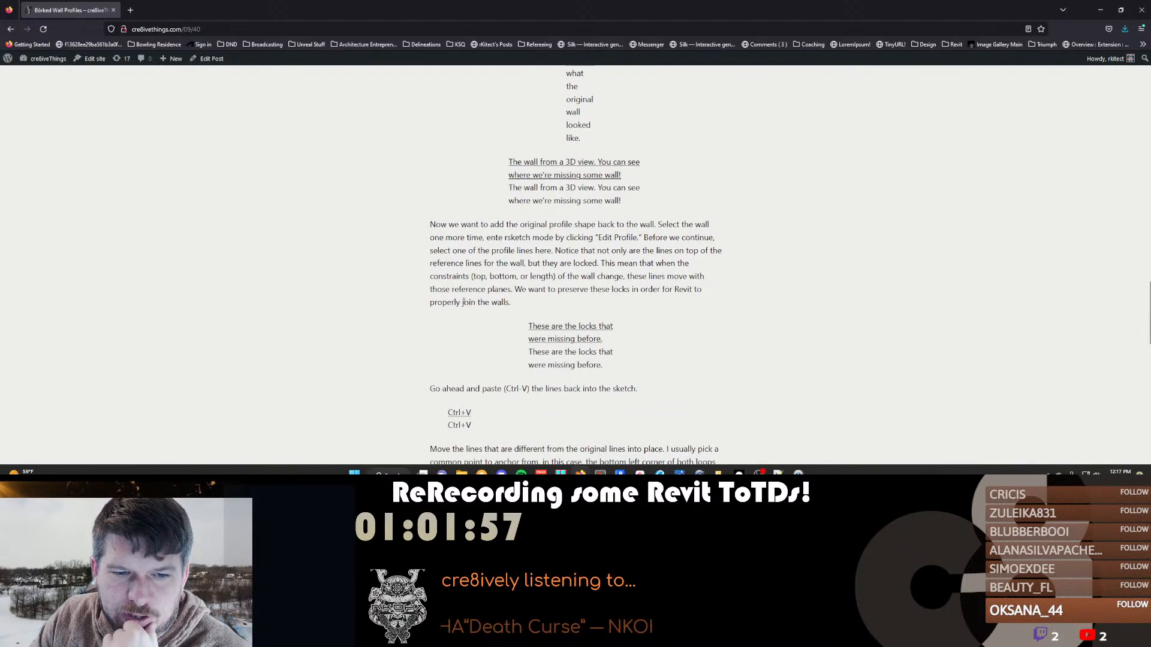
{"action": "scroll", "coordinate": [596, 284], "scroll_direction": "down", "scroll_amount": 2}
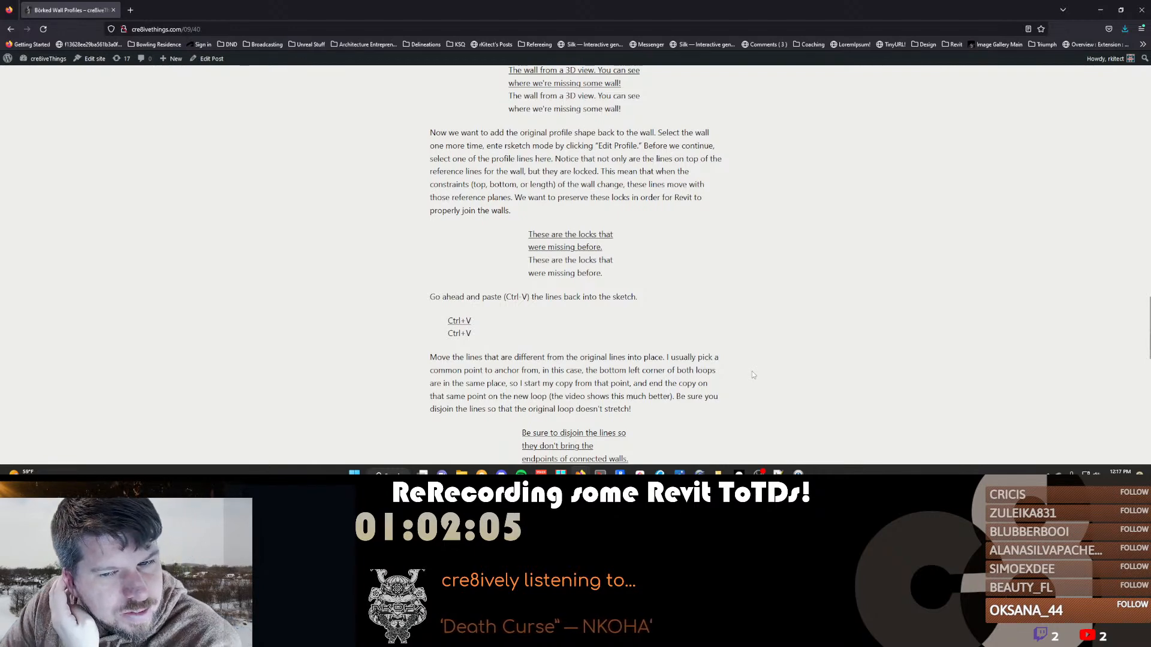
{"action": "scroll", "coordinate": [753, 374], "scroll_direction": "down", "scroll_amount": 4}
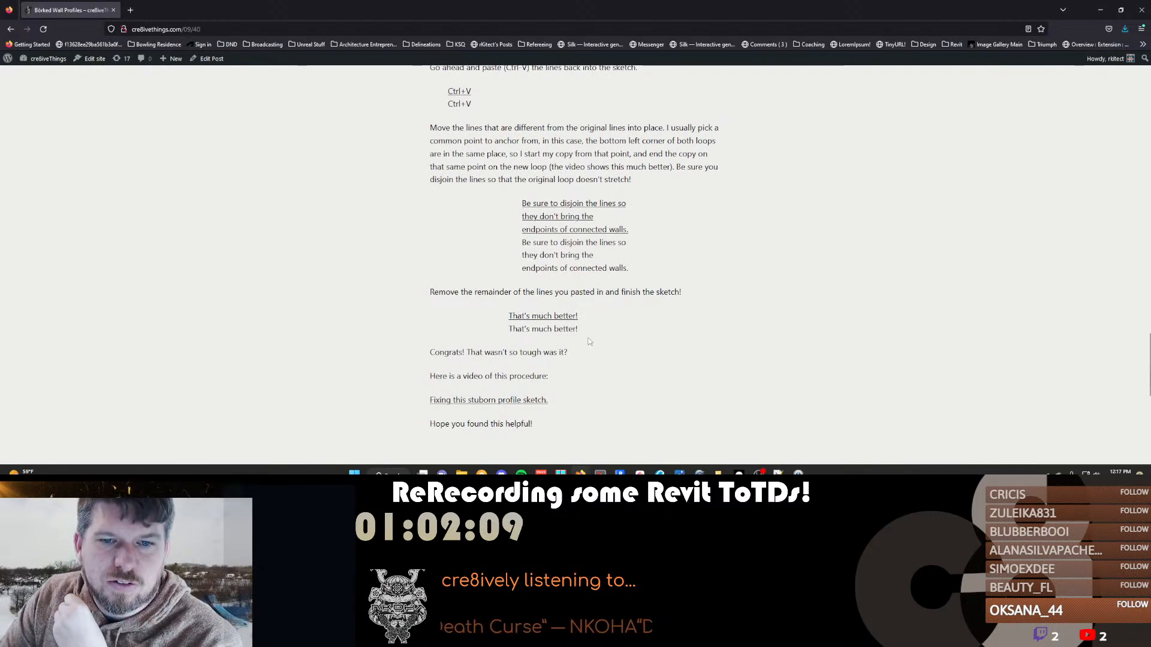
Switch back to Revit and open the profile sketch of the notched front wall with the circular opening in the 3D view
{"action": "scroll", "coordinate": [588, 342], "scroll_direction": "up", "scroll_amount": 2}
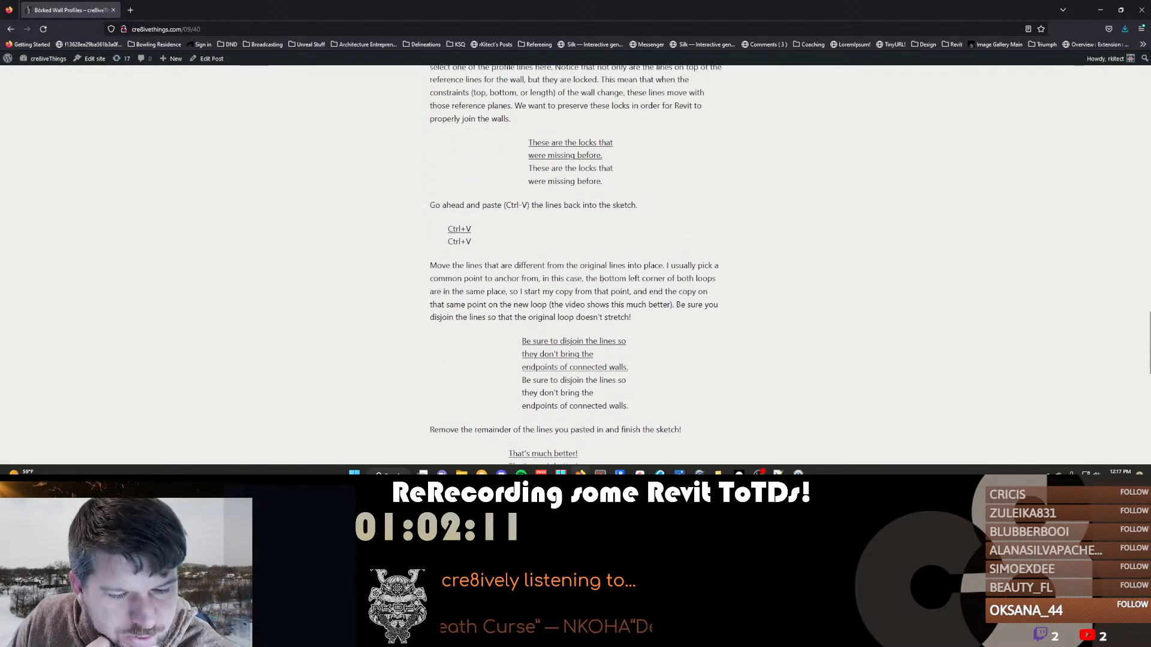
{"action": "mouse_move", "coordinate": [619, 474]}
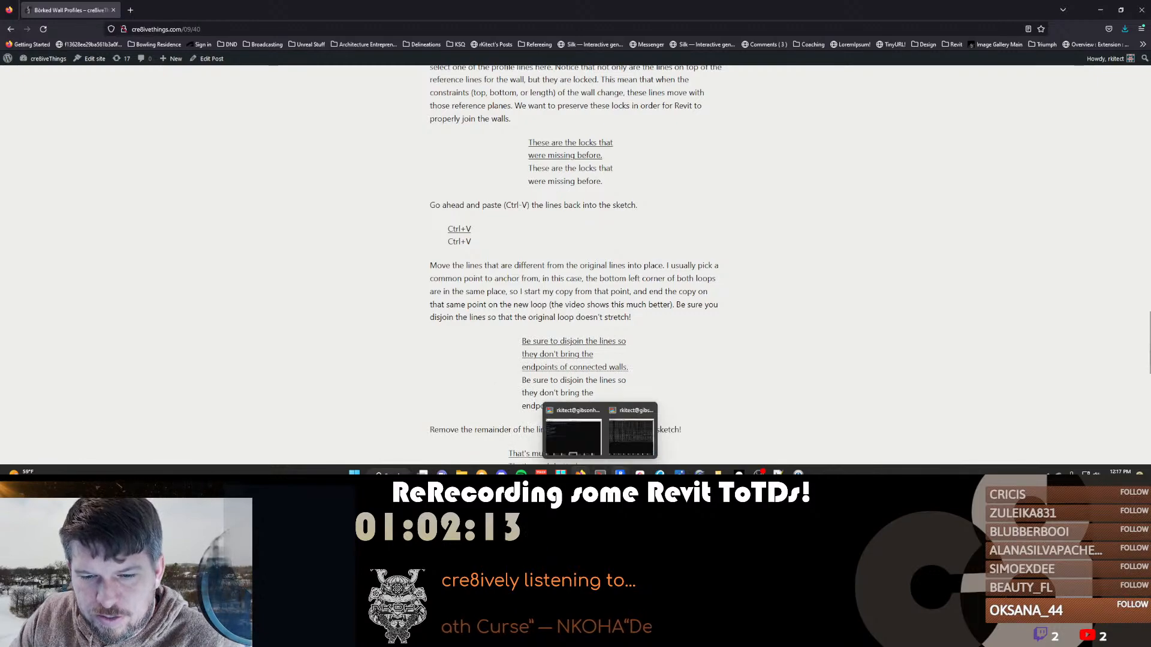
{"action": "left_click", "coordinate": [651, 443]}
{"action": "middle_click_drag", "start_coordinate": [532, 336], "coordinate": [600, 285]}
{"action": "left_click", "coordinate": [482, 362]}
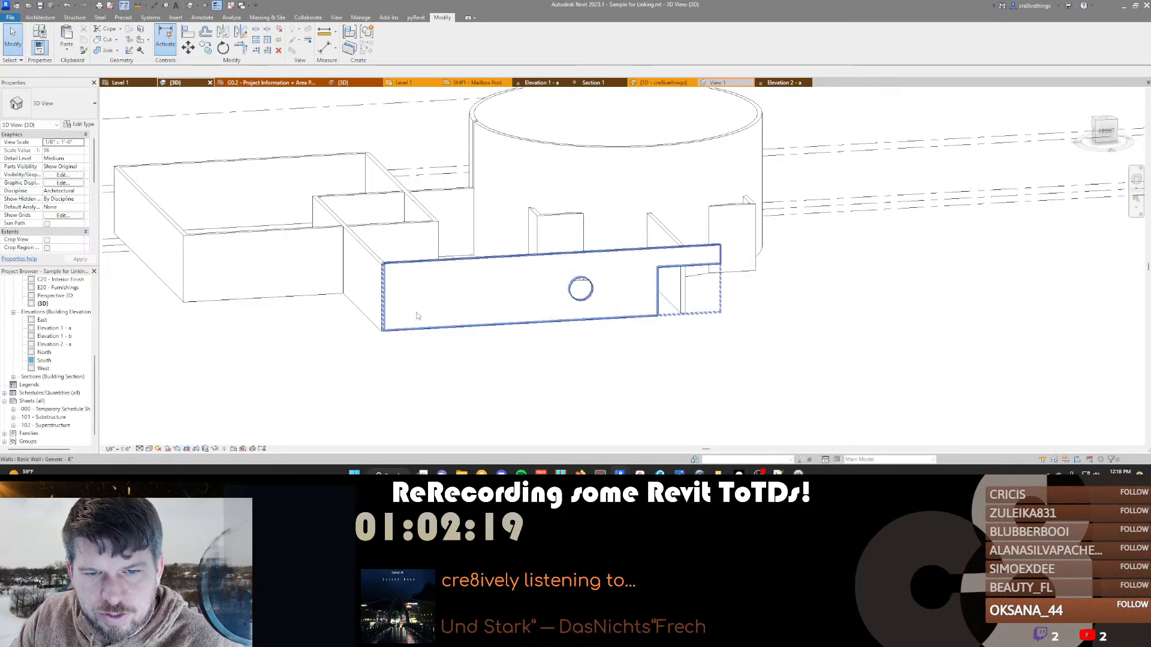
{"action": "left_click", "coordinate": [622, 279]}
{"action": "double_click", "coordinate": [622, 279]}
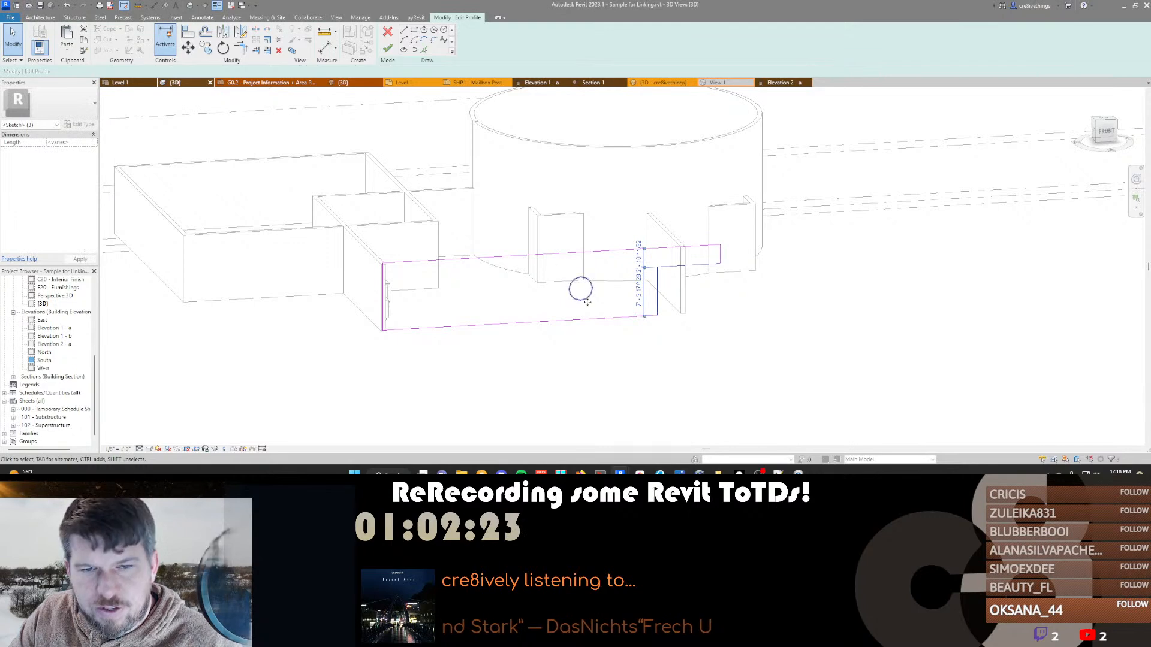
Copy the circular opening and notch lines from the front wall's profile sketch and leave the sketch
{"action": "key", "text": "v"}
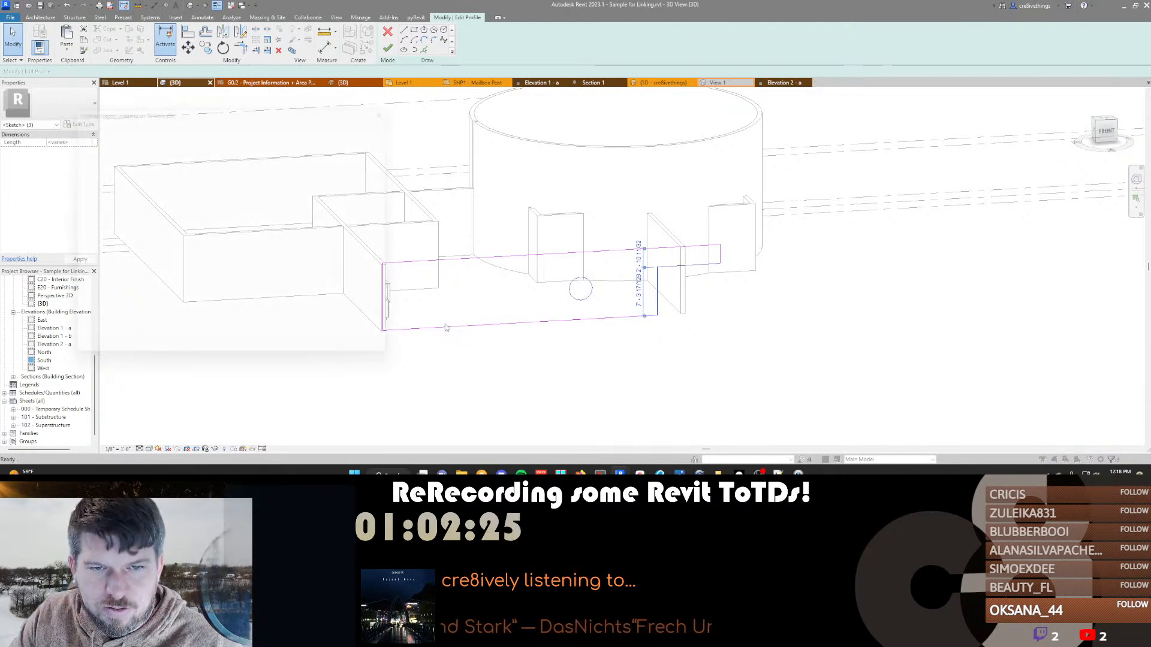
{"action": "key", "text": "g"}
{"action": "left_click", "coordinate": [315, 361]}
{"action": "double_click", "coordinate": [519, 367]}
Open the profile sketch of the plain rectangular side wall and paste the copied circle and notch lines into it
{"action": "middle_click_drag", "start_coordinate": [340, 349], "coordinate": [501, 358], "text": "shift"}
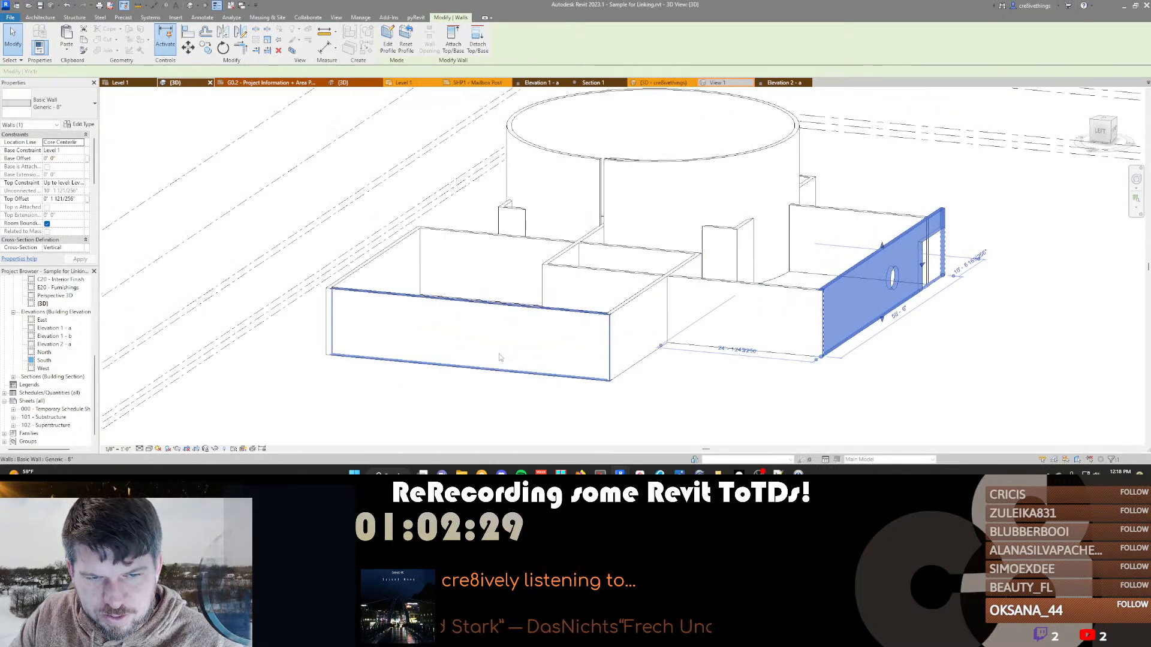
{"action": "double_click", "coordinate": [500, 358]}
{"action": "key", "text": "ctrl+v"}
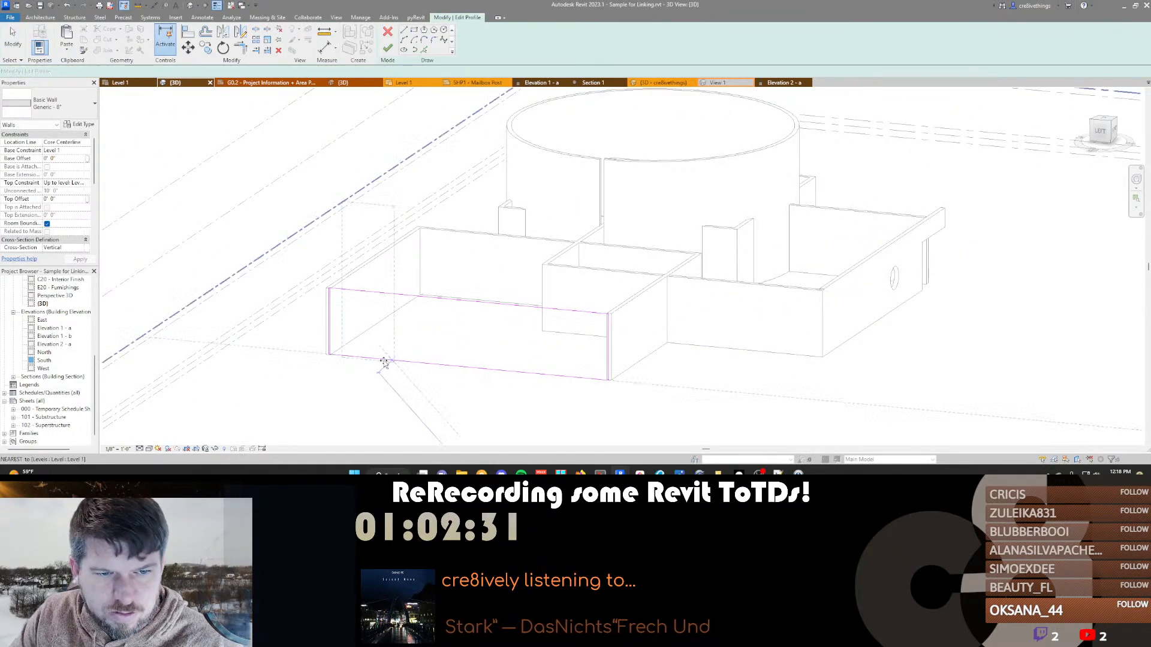
{"action": "left_click", "coordinate": [481, 375]}
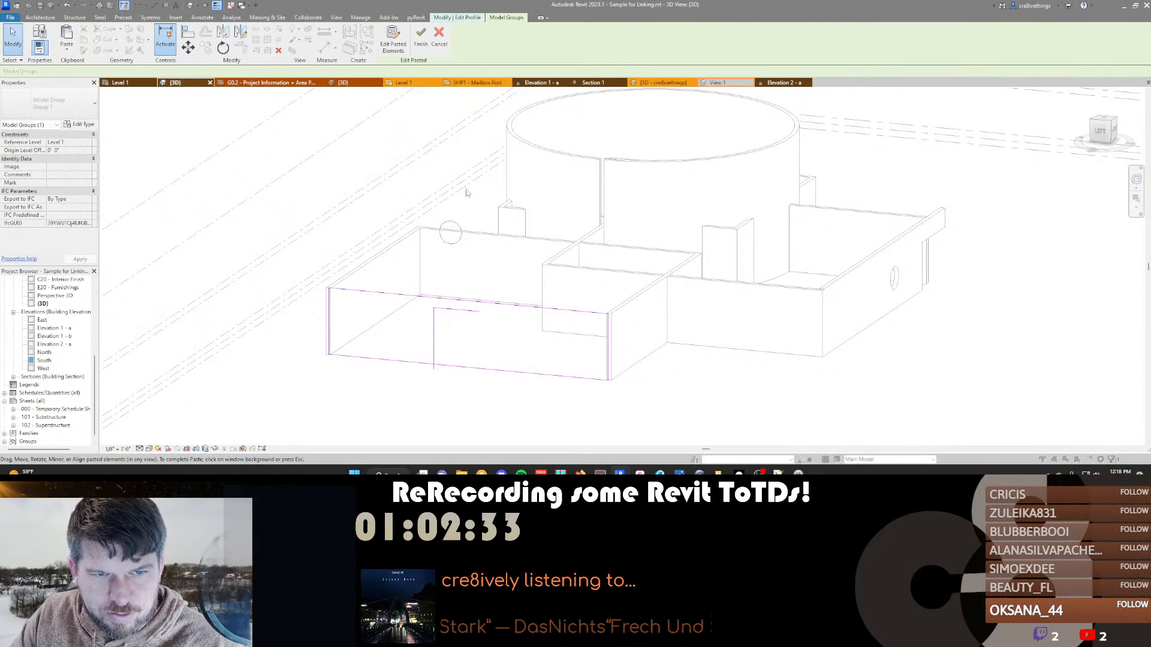
{"action": "left_click", "coordinate": [448, 243]}
{"action": "left_click_drag", "start_coordinate": [445, 319], "coordinate": [426, 308], "text": "ctrl"}
Try to rotate the pasted notch lines in the side wall's sketch, cancel the rotation and delete the pasted lines
{"action": "key", "text": "r"}
{"action": "key", "text": "o"}
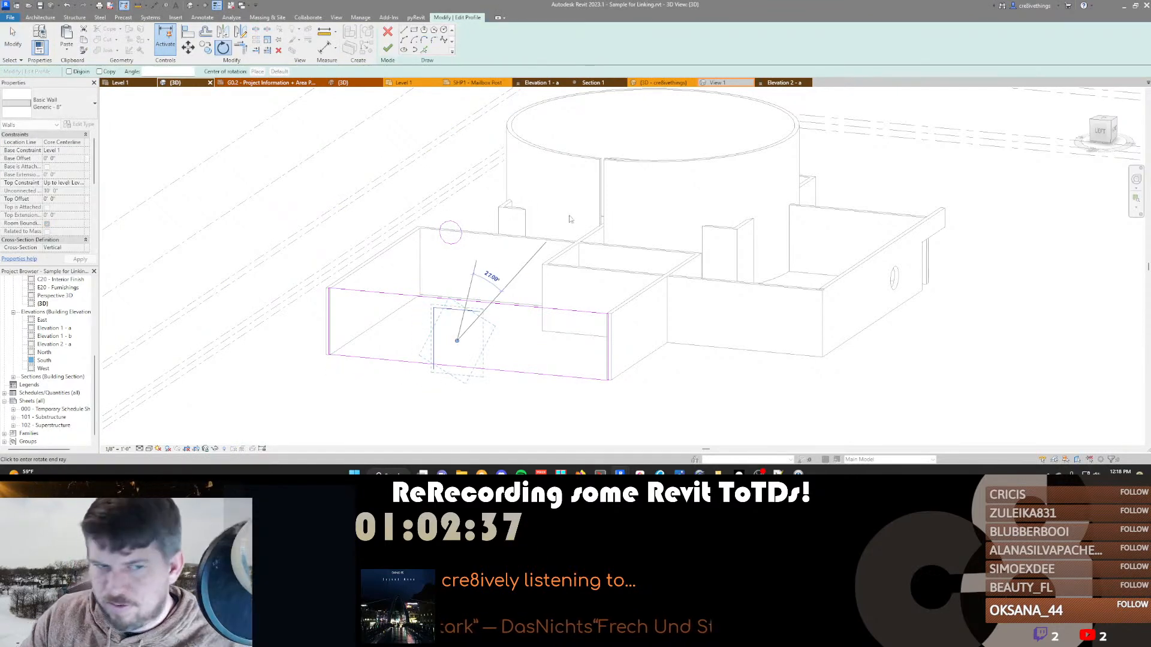
{"action": "key", "text": "Escape"}
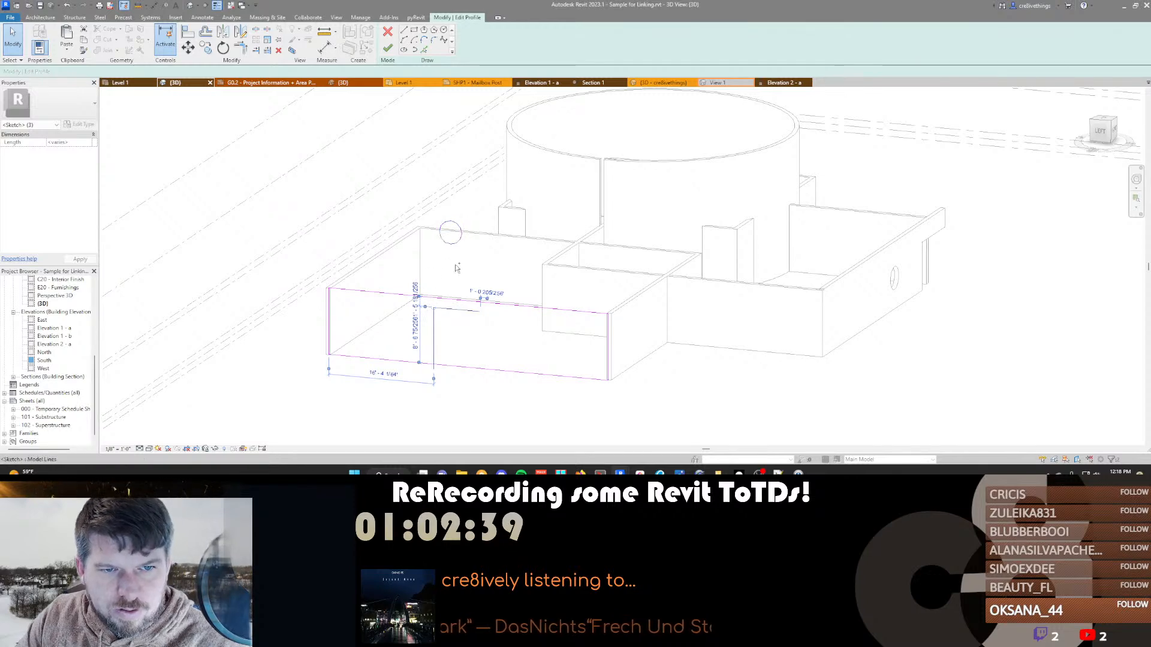
{"action": "key", "text": "Delete"}
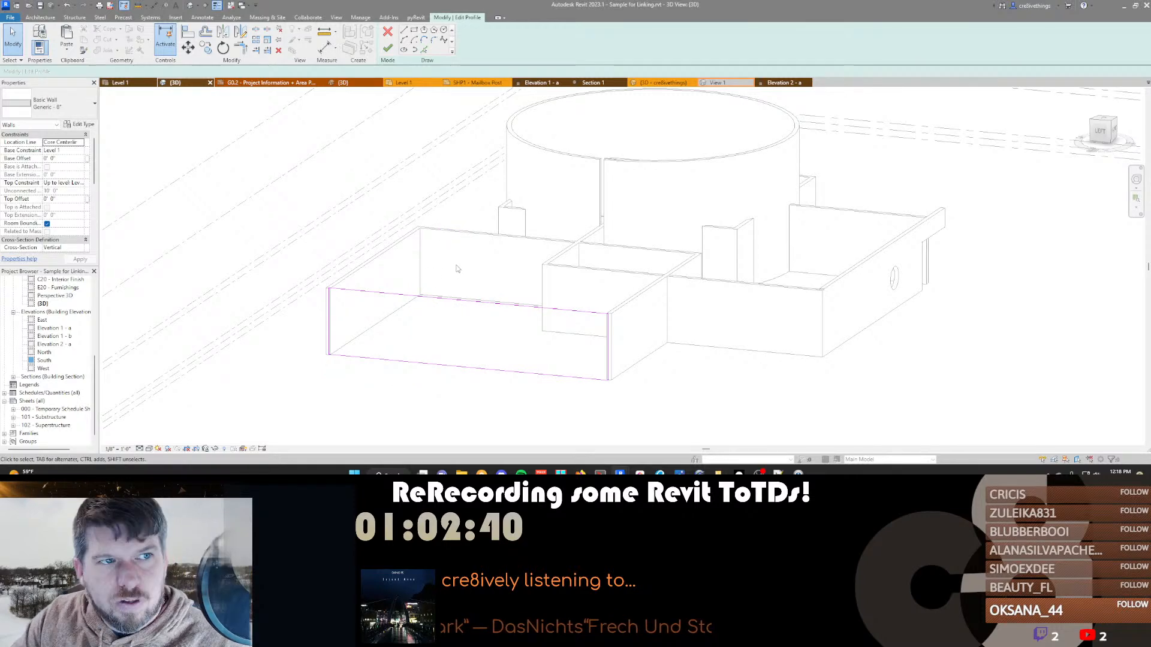
Paste the copied profile lines aligned to Level 1, delete them and leave the side wall's profile sketch
{"action": "left_click", "coordinate": [66, 49]}
{"action": "left_click", "coordinate": [89, 90]}
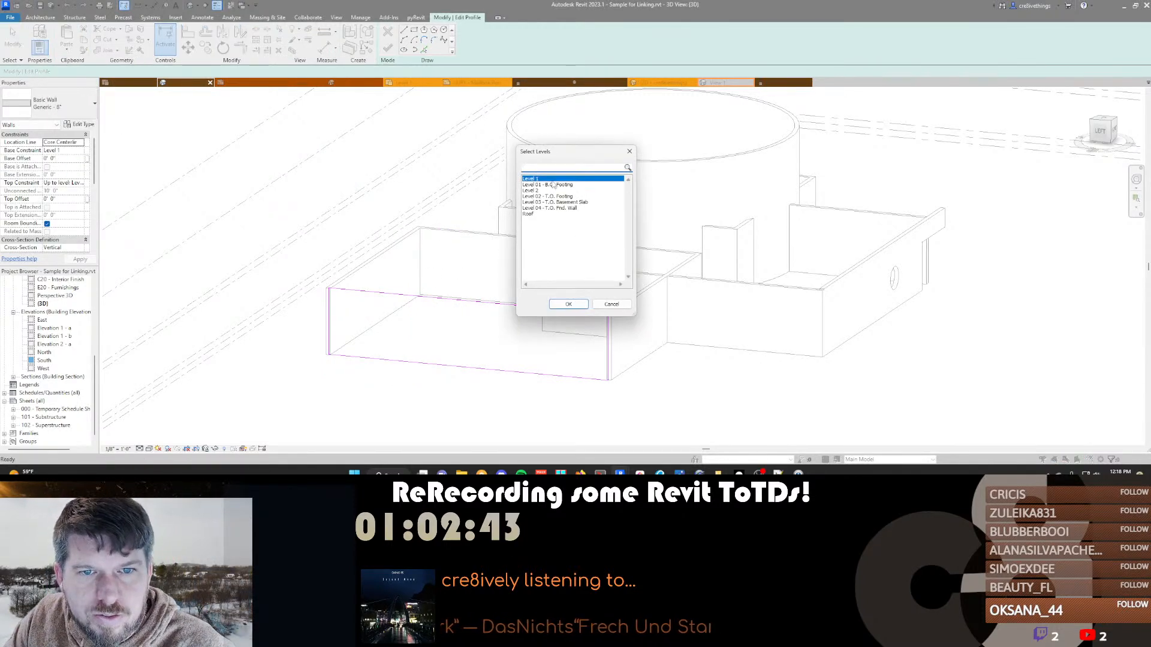
{"action": "left_click", "coordinate": [569, 304]}
{"action": "middle_click_drag", "start_coordinate": [601, 301], "coordinate": [607, 201]}
{"action": "scroll", "coordinate": [608, 201], "scroll_direction": "down", "scroll_amount": 1}
{"action": "scroll", "coordinate": [607, 201], "scroll_direction": "down", "scroll_amount": 3}
{"action": "key", "text": "Delete"}
{"action": "scroll", "coordinate": [717, 196], "scroll_direction": "up", "scroll_amount": 3}
{"action": "middle_click_drag", "start_coordinate": [717, 196], "coordinate": [555, 242]}
{"action": "left_click", "coordinate": [388, 47]}
Select the notched Generic - 8" wall with the circular opening in a front-facing 3D view
{"action": "scroll", "coordinate": [582, 223], "scroll_direction": "up", "scroll_amount": 1}
{"action": "left_click", "coordinate": [572, 209]}
{"action": "middle_click_drag", "start_coordinate": [701, 304], "coordinate": [678, 273], "text": "shift"}
{"action": "key", "text": "Escape"}
{"action": "scroll", "coordinate": [674, 236], "scroll_direction": "up", "scroll_amount": 1}
{"action": "scroll", "coordinate": [623, 278], "scroll_direction": "up", "scroll_amount": 1}
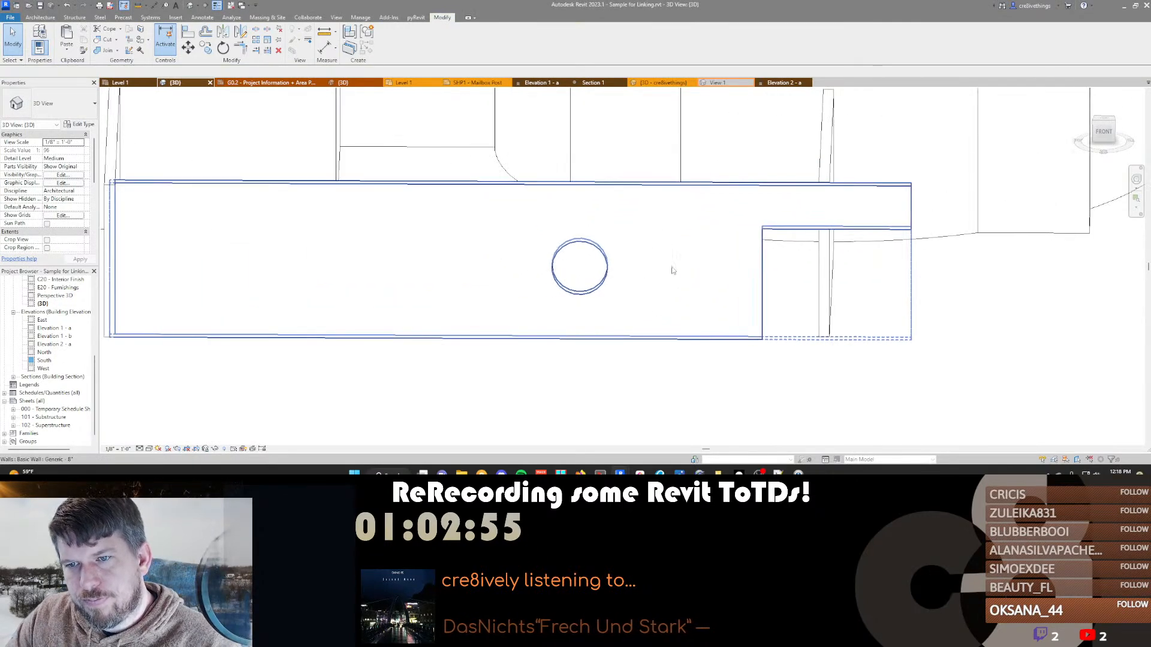
{"action": "left_click", "coordinate": [763, 261]}
{"action": "middle_click_drag", "start_coordinate": [783, 293], "coordinate": [696, 300]}
{"action": "scroll", "coordinate": [606, 243], "scroll_direction": "down", "scroll_amount": 2}
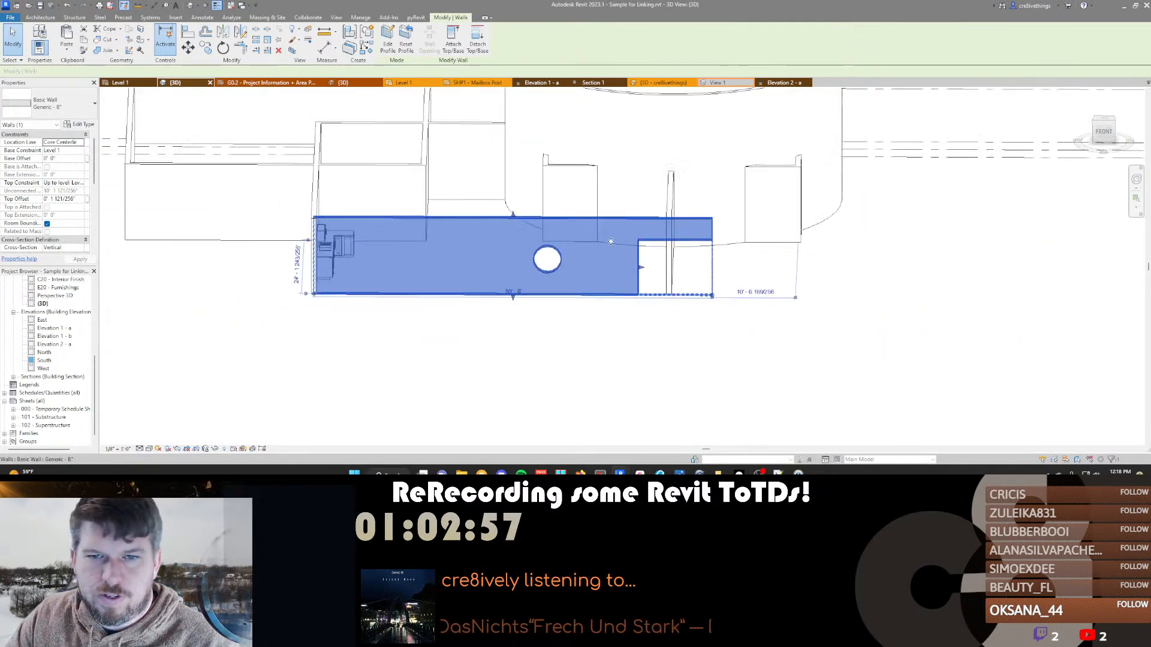
Pull the end edge of the wall's upper arm inward and remove the constraints that block the move
{"action": "double_click", "coordinate": [648, 225]}
{"action": "left_click", "coordinate": [713, 232]}
{"action": "left_click_drag", "start_coordinate": [712, 233], "coordinate": [697, 234]}
{"action": "left_click", "coordinate": [985, 454]}
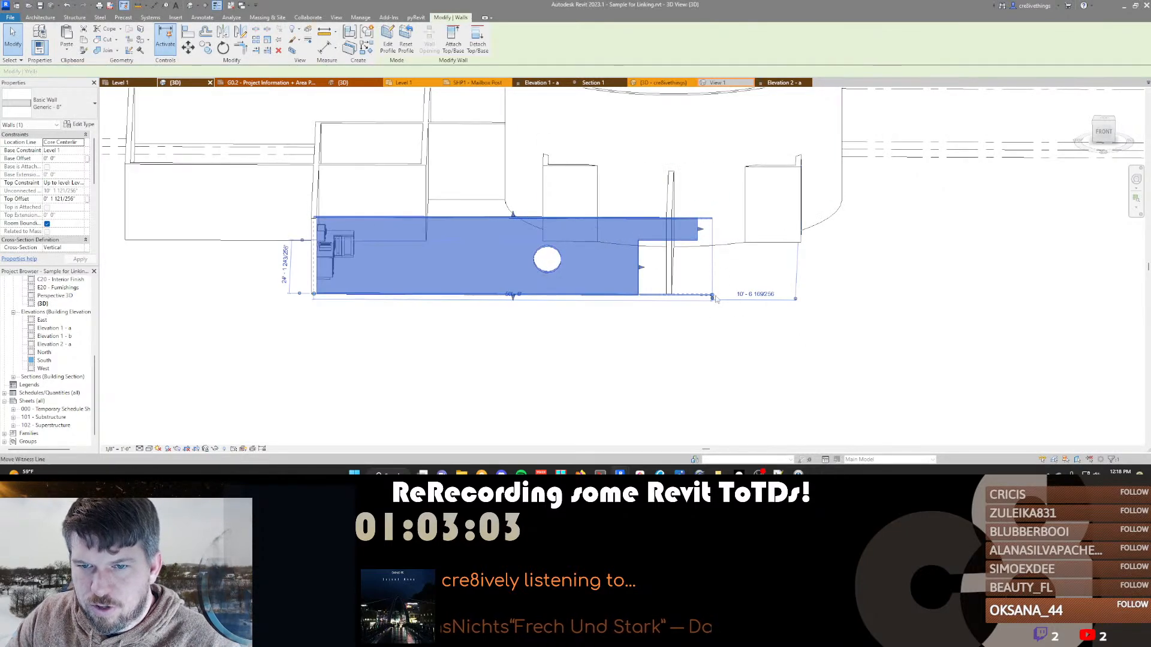
In the Elevation 2 - a view, pull the notched wall's free end inward to a wall length of 54'-0" and on to 49'-0"
{"action": "left_click", "coordinate": [772, 84]}
{"action": "left_click_drag", "start_coordinate": [710, 290], "coordinate": [672, 262]}
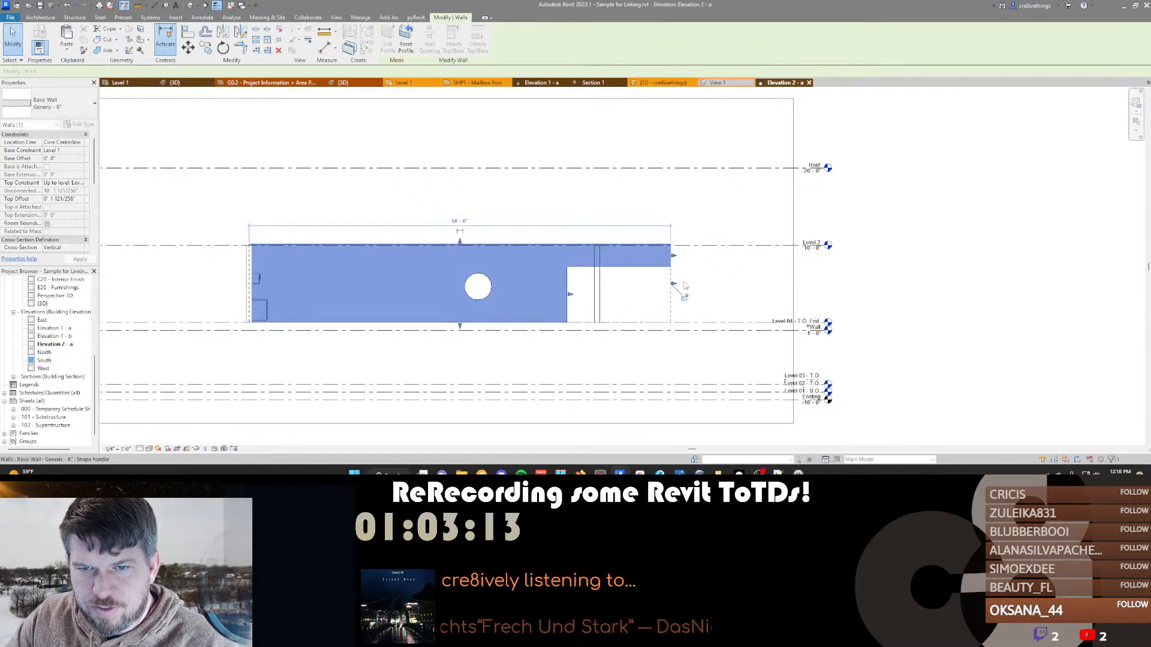
{"action": "left_click", "coordinate": [711, 278]}
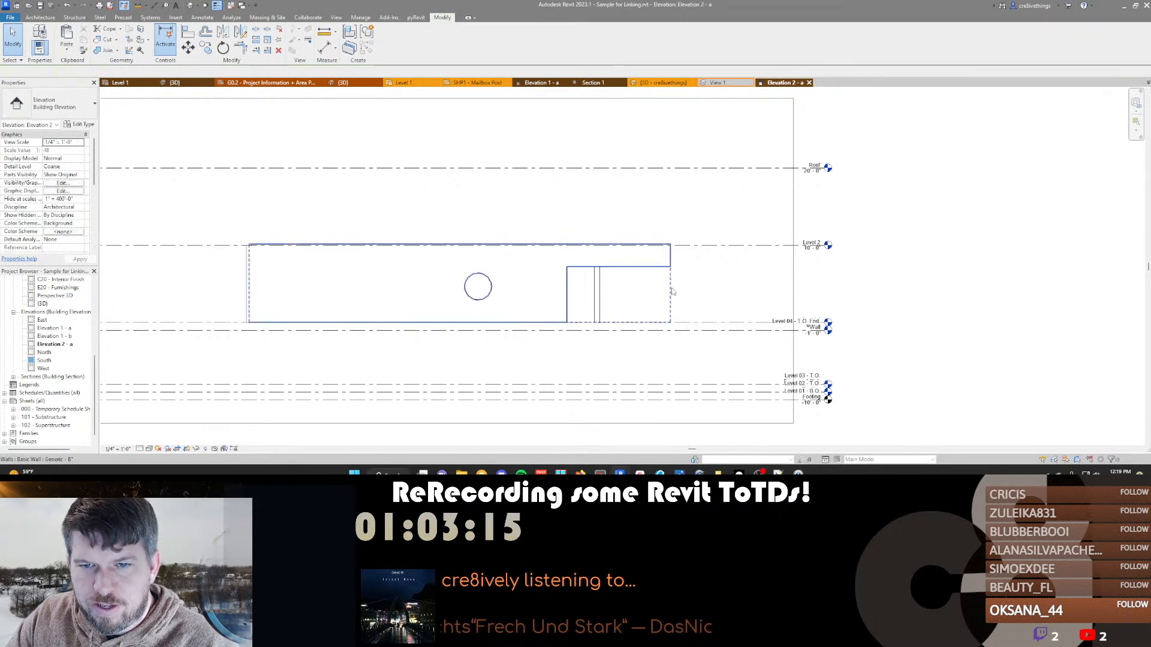
{"action": "left_click", "coordinate": [671, 290]}
{"action": "left_click_drag", "start_coordinate": [672, 286], "coordinate": [635, 286]}
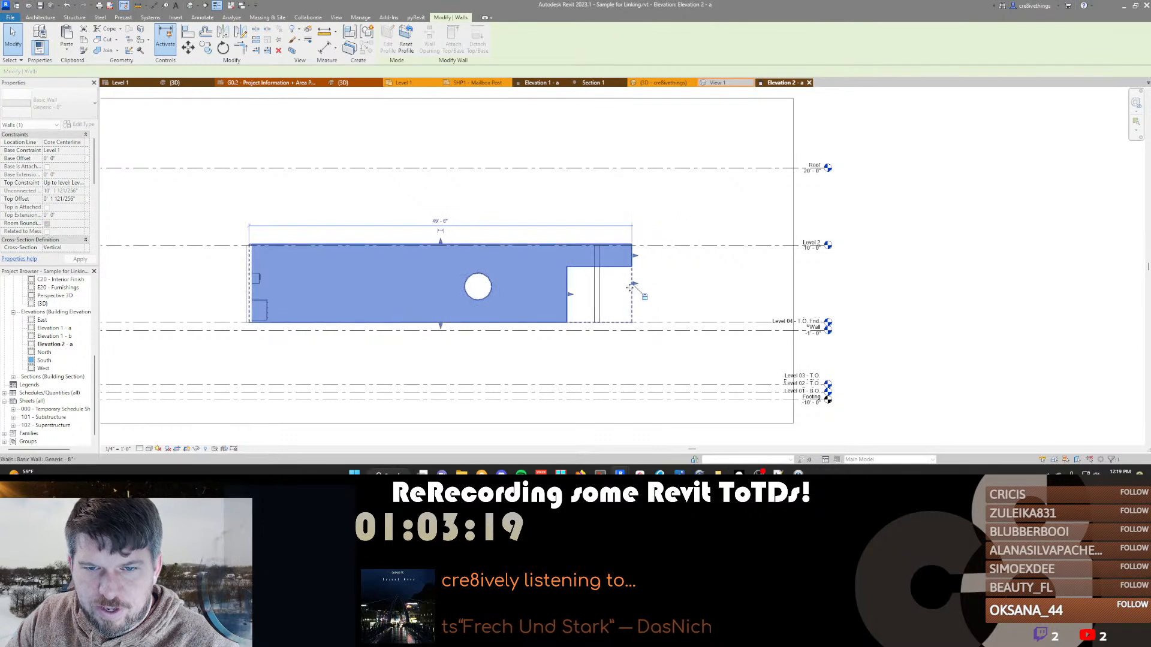
{"action": "left_click", "coordinate": [689, 275]}
Open the wall's profile sketch, align the upper arm's vertical end line with the wall end and finish the sketch
{"action": "left_click", "coordinate": [629, 278]}
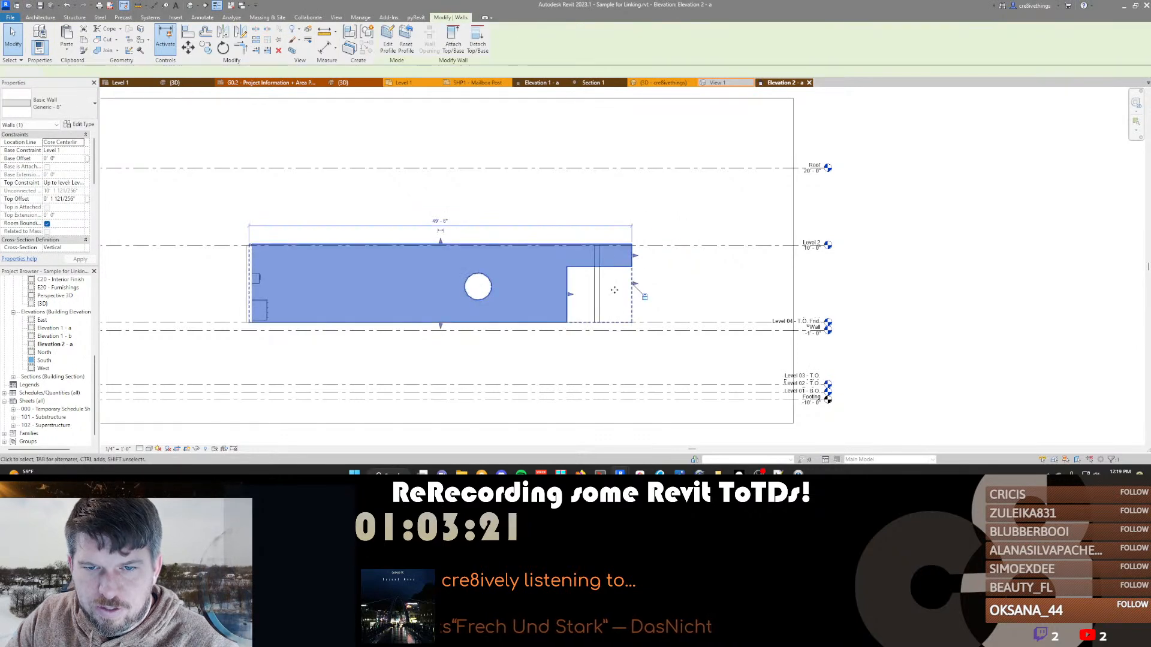
{"action": "double_click", "coordinate": [629, 275]}
{"action": "left_click", "coordinate": [632, 261]}
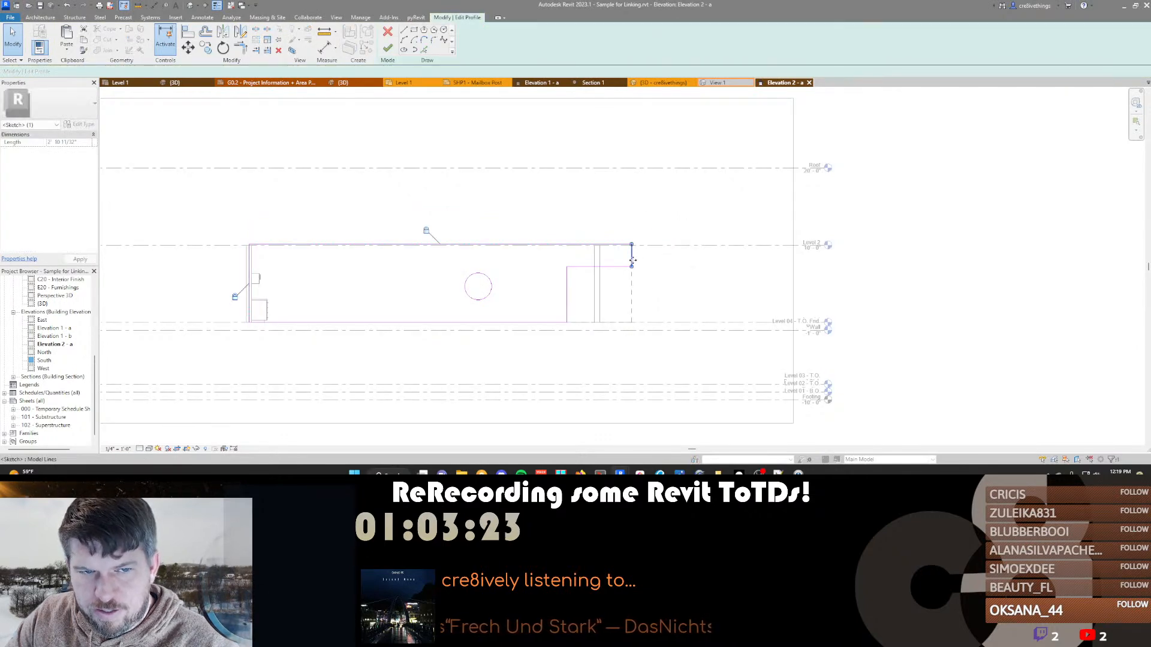
{"action": "key", "text": "a"}
{"action": "key", "text": "l"}
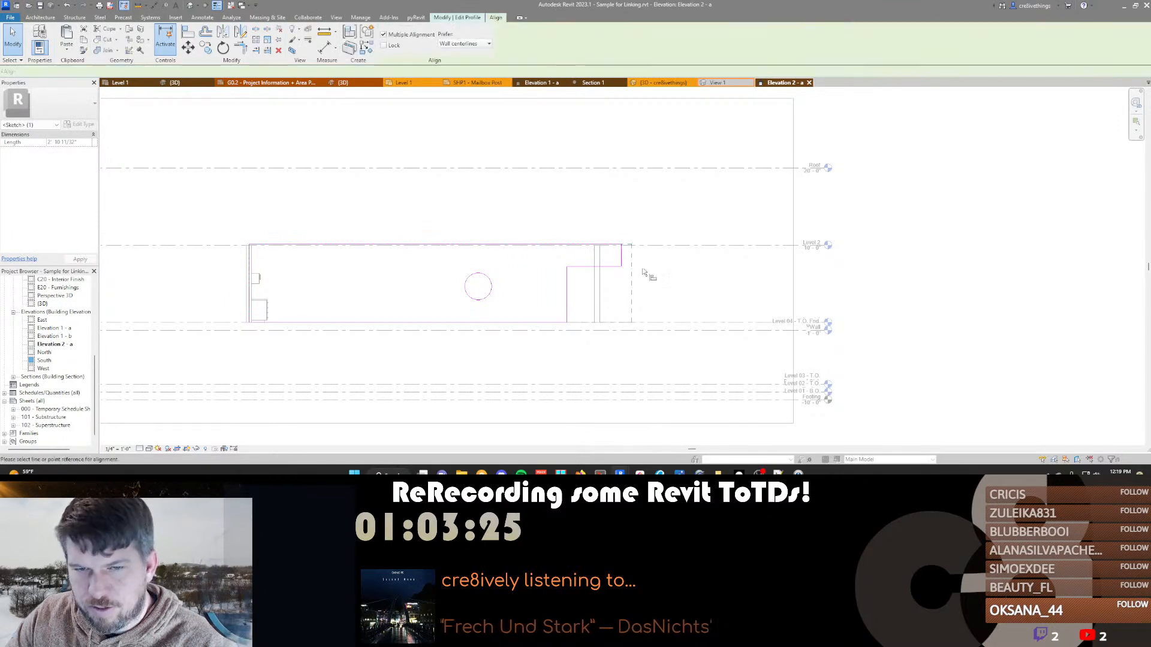
{"action": "left_click", "coordinate": [618, 271]}
{"action": "middle_click_drag", "start_coordinate": [668, 273], "coordinate": [671, 273]}
{"action": "key", "text": "f"}
{"action": "key", "text": "f"}
{"action": "left_click", "coordinate": [657, 274]}
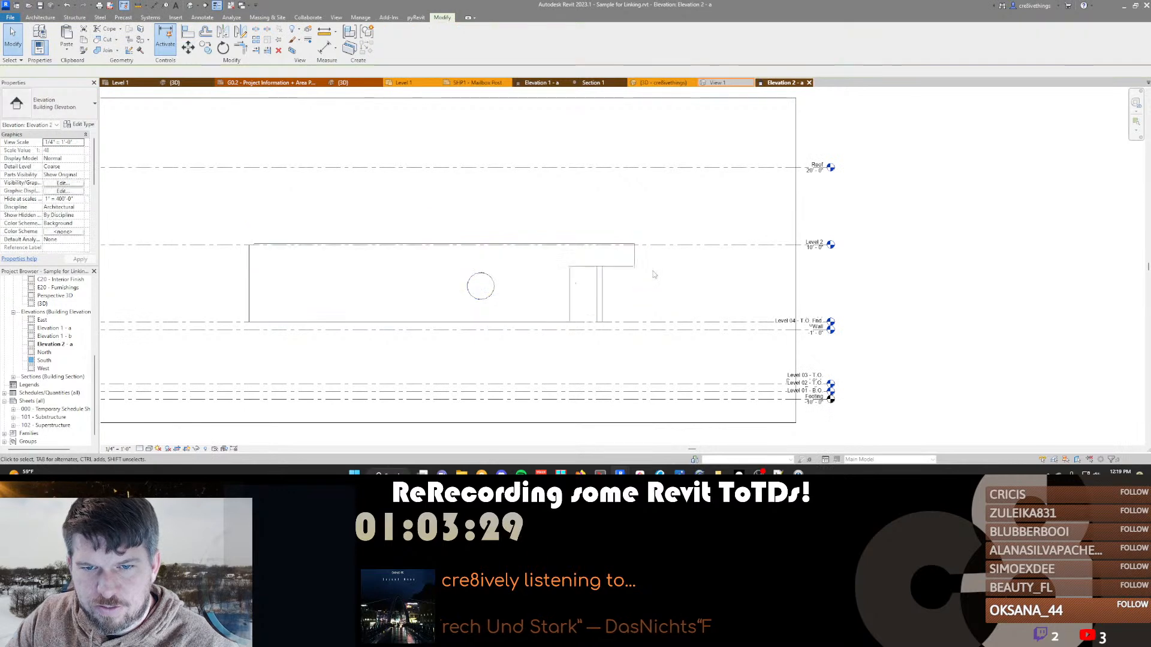
Replace the upper arm's end line in the profile sketch with one picked from the wall-end reference, trimmed to the arm's edges
{"action": "double_click", "coordinate": [619, 268]}
{"action": "left_click", "coordinate": [635, 254]}
{"action": "key", "text": "Delete"}
{"action": "left_click", "coordinate": [423, 51]}
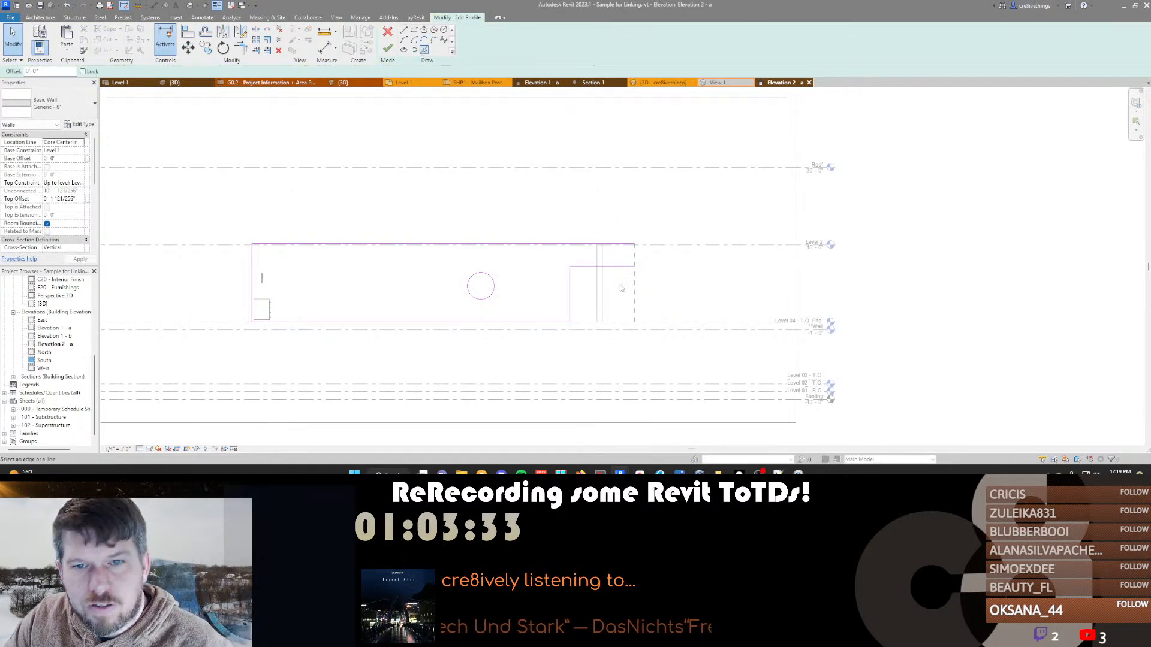
{"action": "left_click", "coordinate": [634, 281]}
{"action": "key", "text": "t"}
{"action": "key", "text": "r"}
{"action": "left_click", "coordinate": [634, 250]}
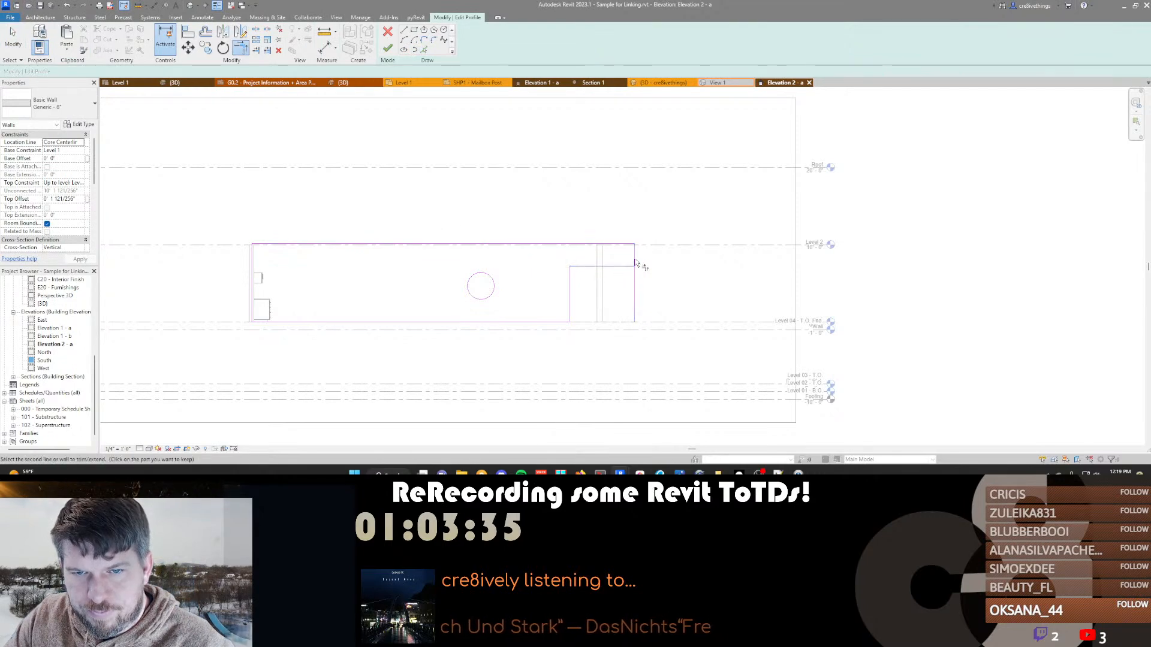
{"action": "key", "text": "Escape"}
Align the new arm end line with the wall-end reference, finish the profile sketch and remove the unsatisfied constraints
{"action": "left_click", "coordinate": [634, 264]}
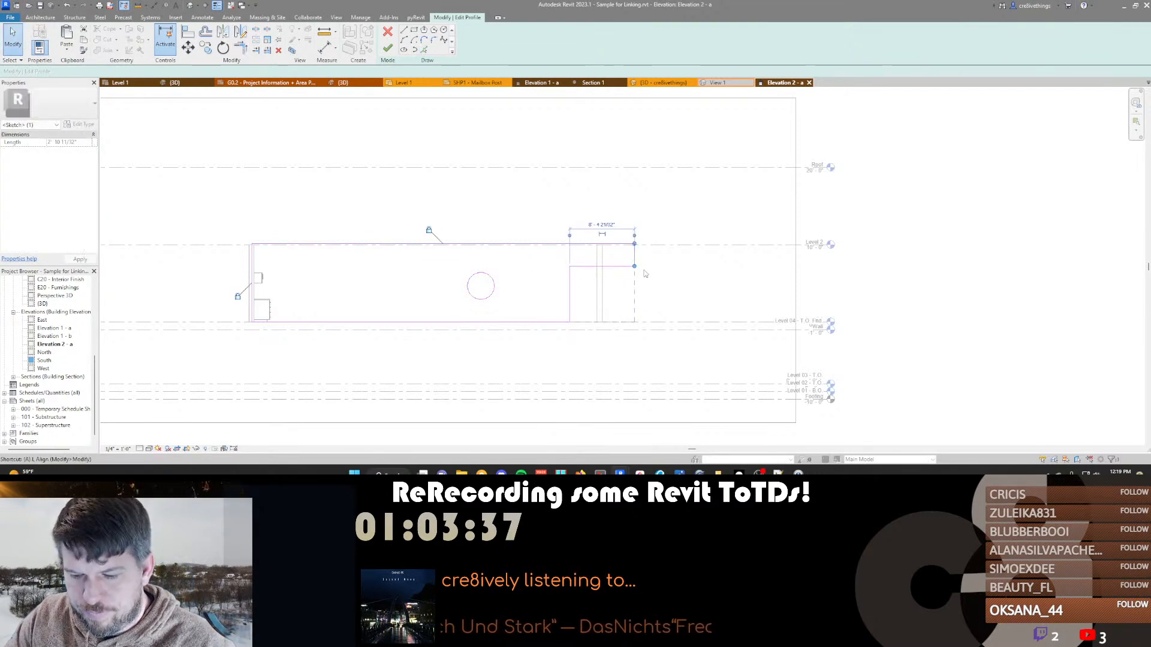
{"action": "key", "text": "l"}
{"action": "left_click", "coordinate": [636, 254]}
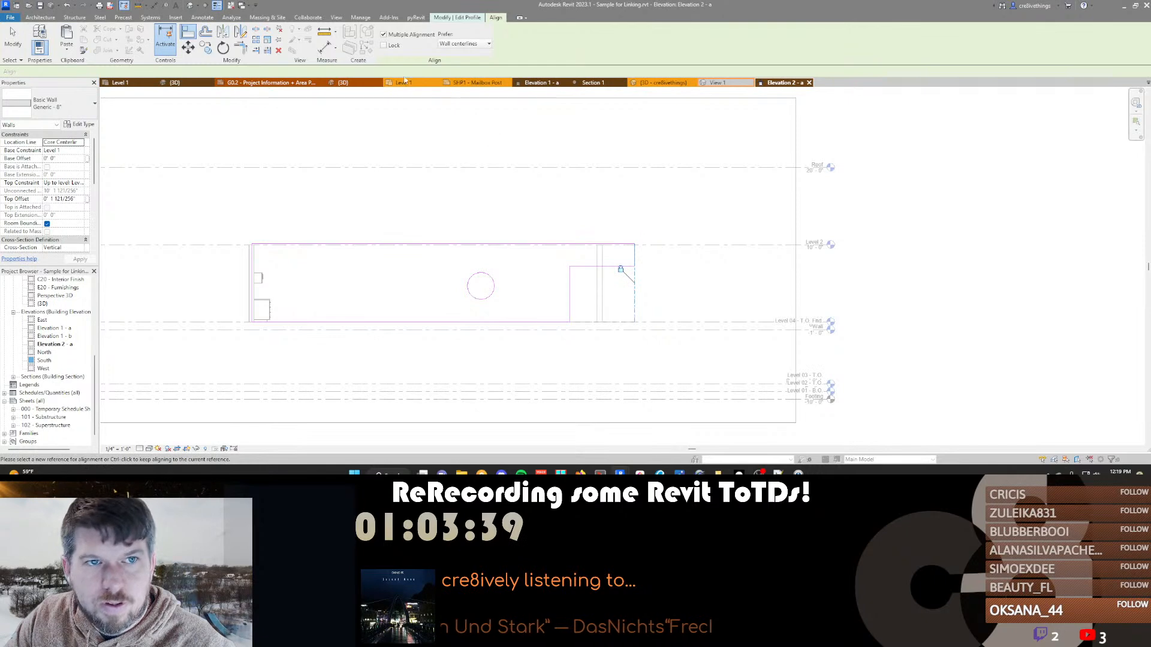
{"action": "middle_click_drag", "start_coordinate": [689, 214], "coordinate": [707, 223]}
{"action": "key", "text": "f"}
{"action": "key", "text": "f"}
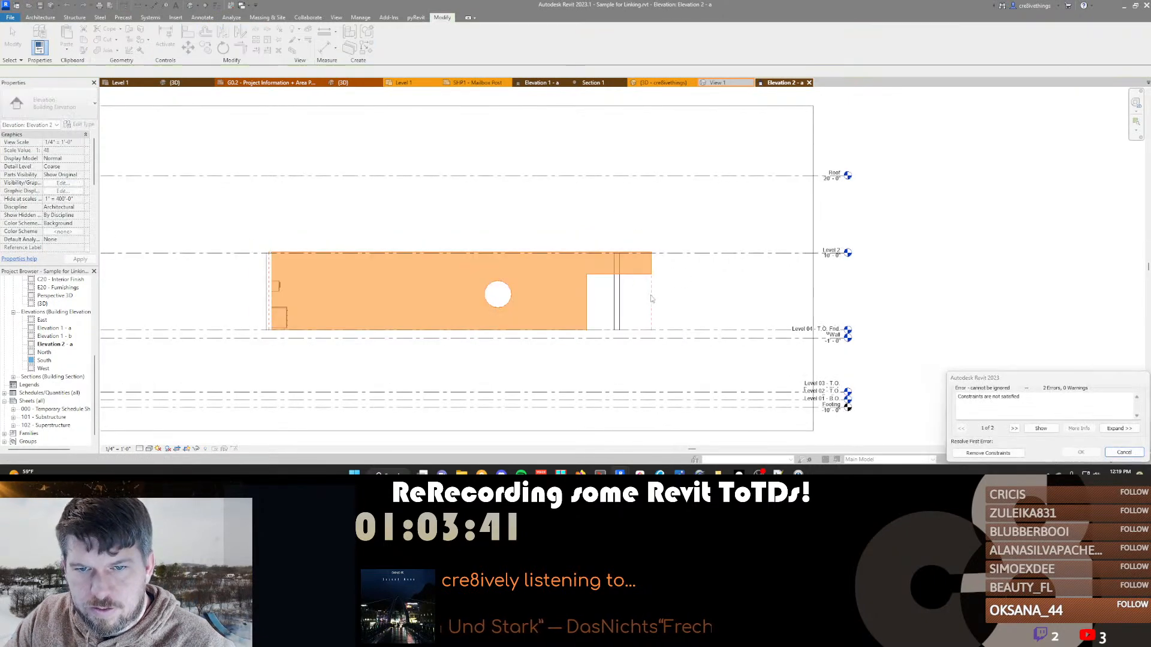
{"action": "left_click", "coordinate": [983, 453]}
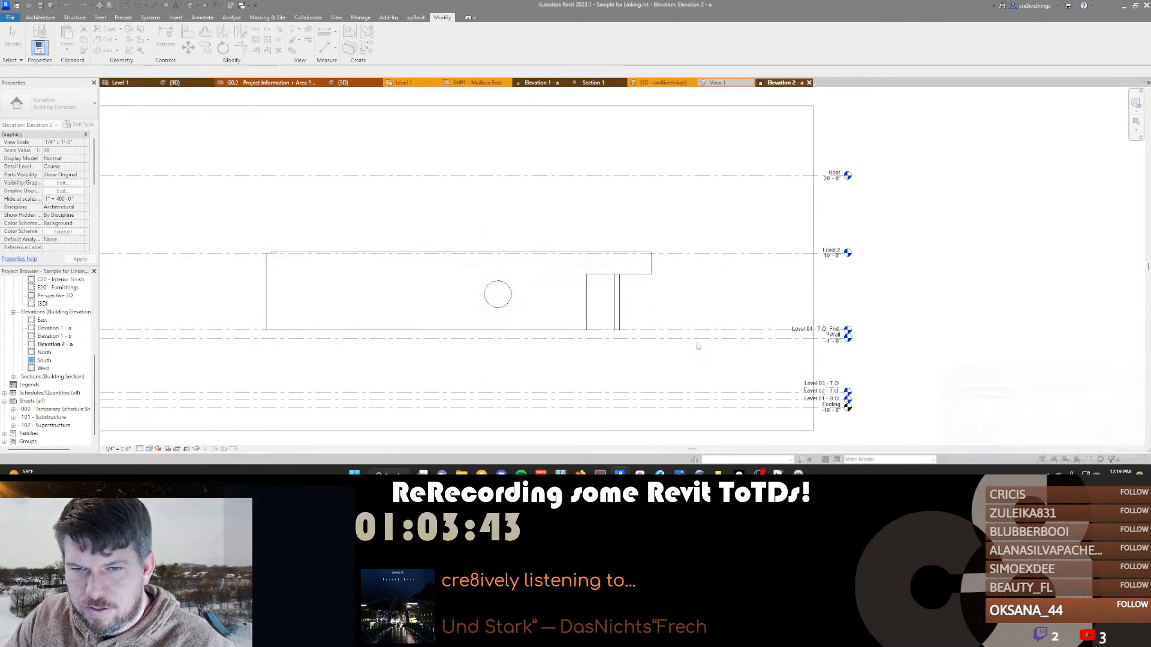
Pull the wall's free end inward past the crossing wall to test the profile, undoing the last change
{"action": "left_click", "coordinate": [652, 290]}
{"action": "left_click_drag", "start_coordinate": [652, 291], "coordinate": [612, 292]}
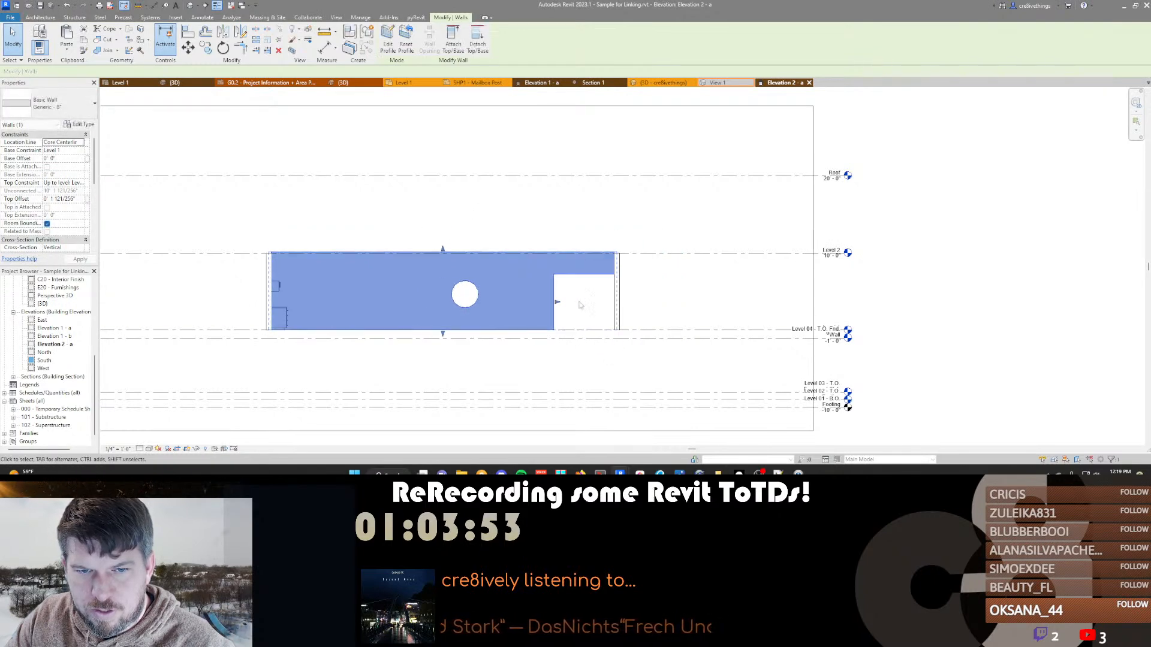
{"action": "left_click", "coordinate": [584, 280]}
{"action": "left_click", "coordinate": [584, 280]}
{"action": "key", "text": "ctrl+z"}
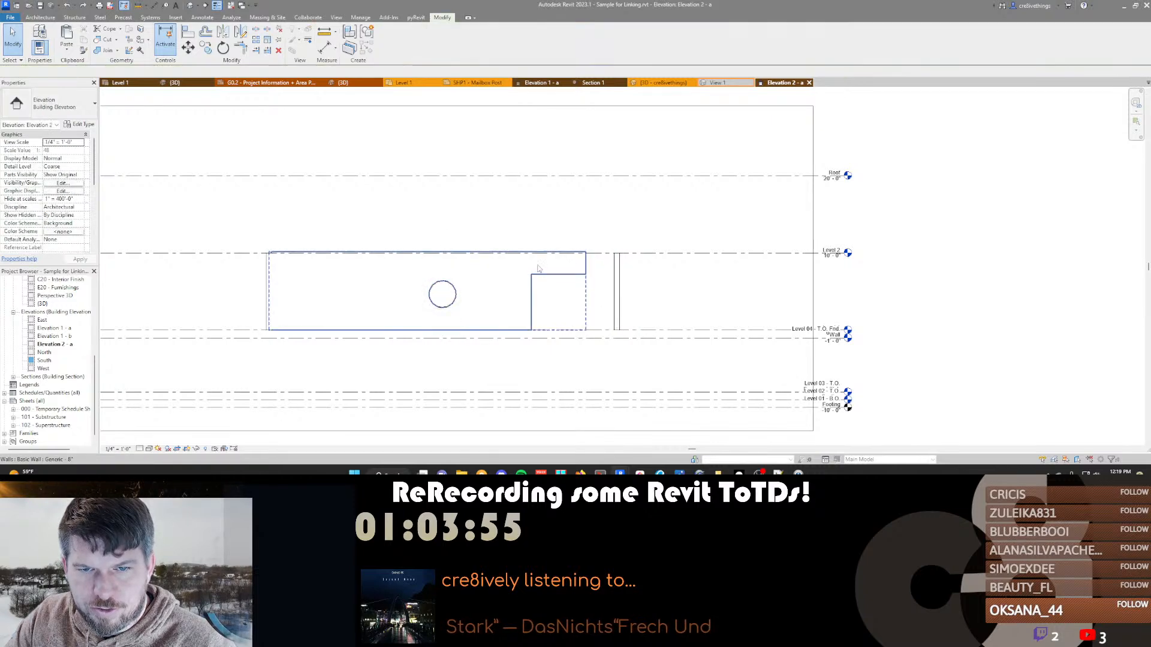
{"action": "left_click", "coordinate": [568, 290]}
{"action": "middle_click_drag", "start_coordinate": [675, 292], "coordinate": [745, 297]}
{"action": "left_click", "coordinate": [745, 297]}
{"action": "middle_click_drag", "start_coordinate": [545, 290], "coordinate": [662, 278]}
{"action": "scroll", "coordinate": [662, 280], "scroll_direction": "down", "scroll_amount": 3}
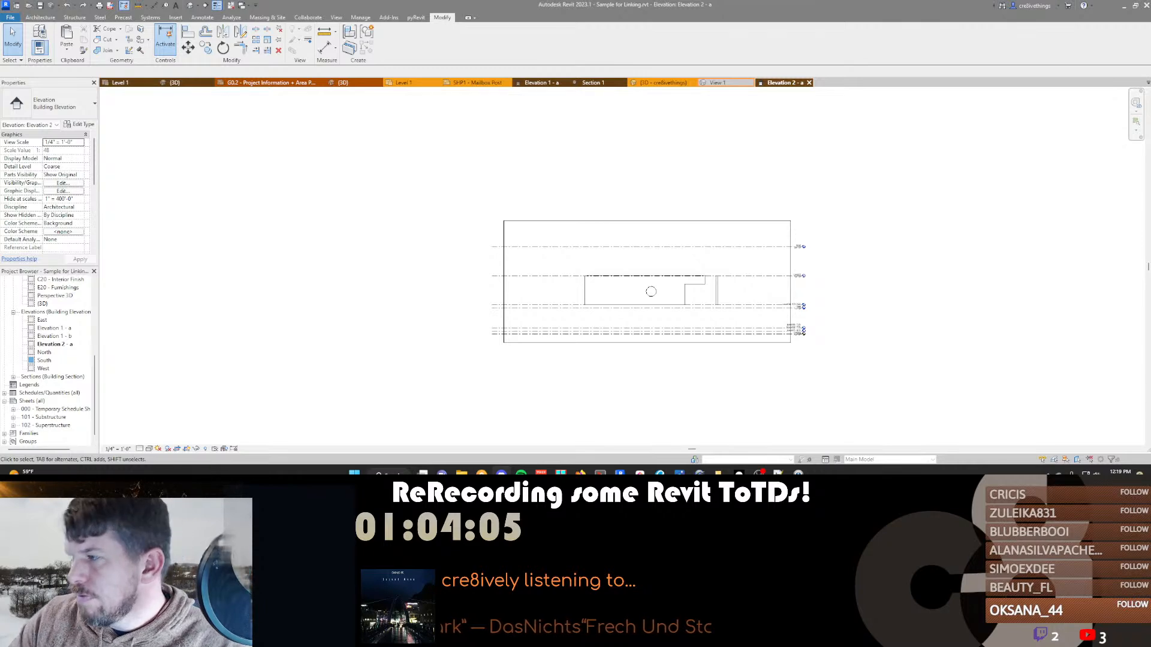
{"action": "scroll", "coordinate": [653, 296], "scroll_direction": "up", "scroll_amount": 2}
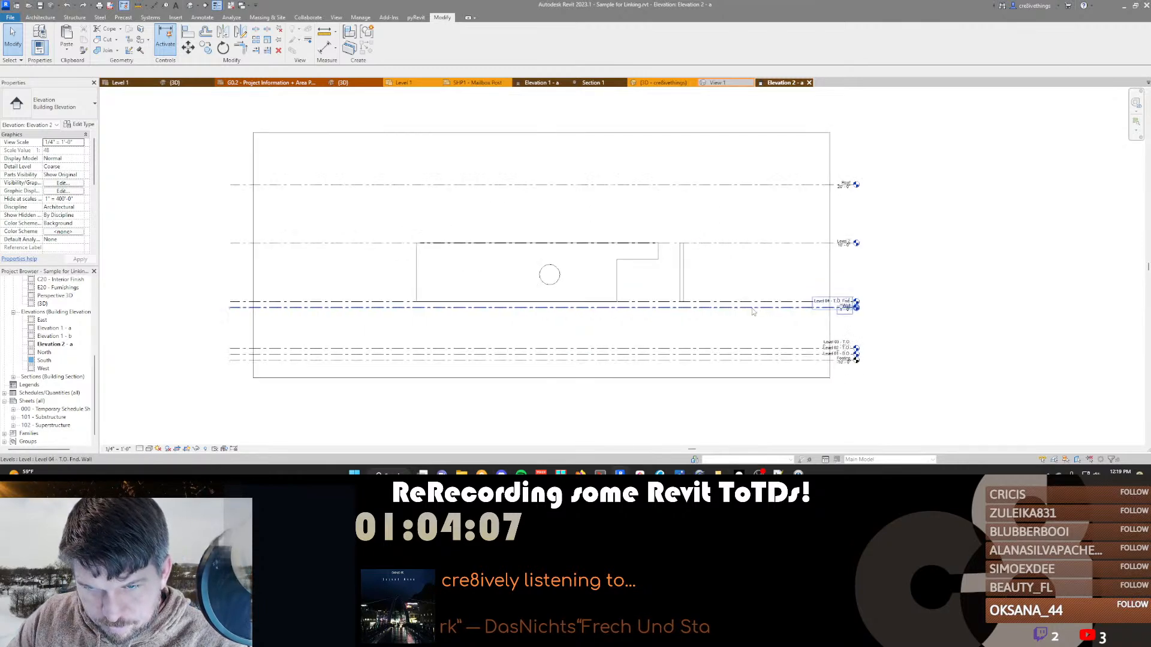
Return to the 3D view, open the shortened wall's profile sketch to examine its lines and finish the sketch
{"action": "key", "text": "ctrl+Tab"}
{"action": "scroll", "coordinate": [532, 271], "scroll_direction": "down", "scroll_amount": 3}
{"action": "left_click", "coordinate": [532, 272]}
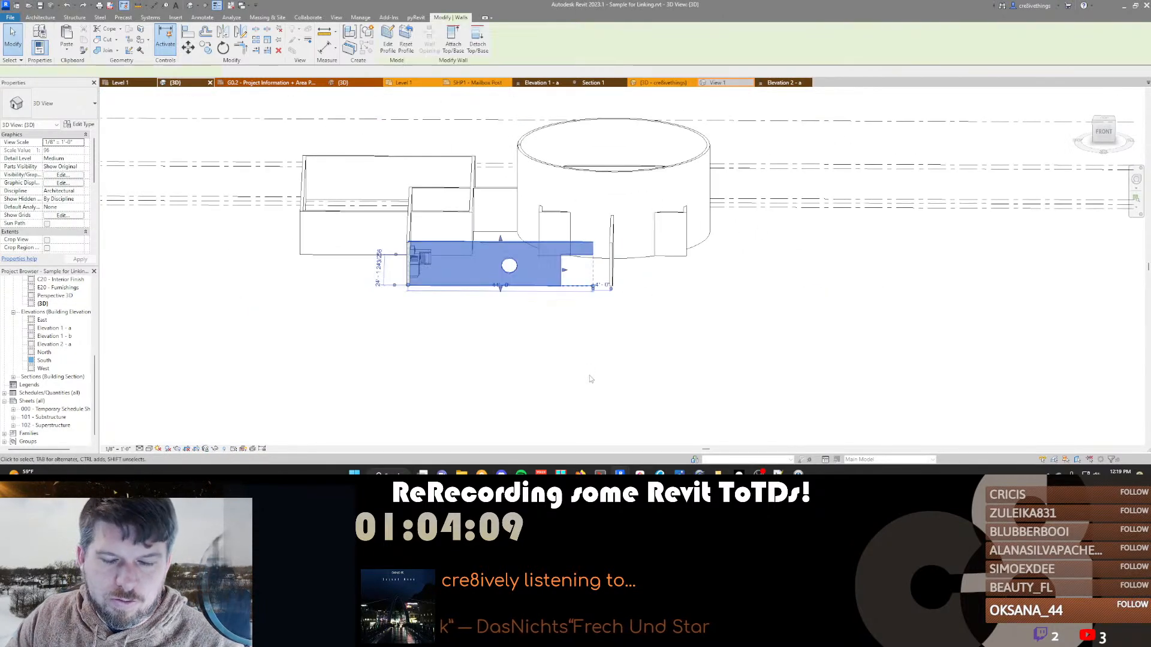
{"action": "double_click", "coordinate": [525, 242]}
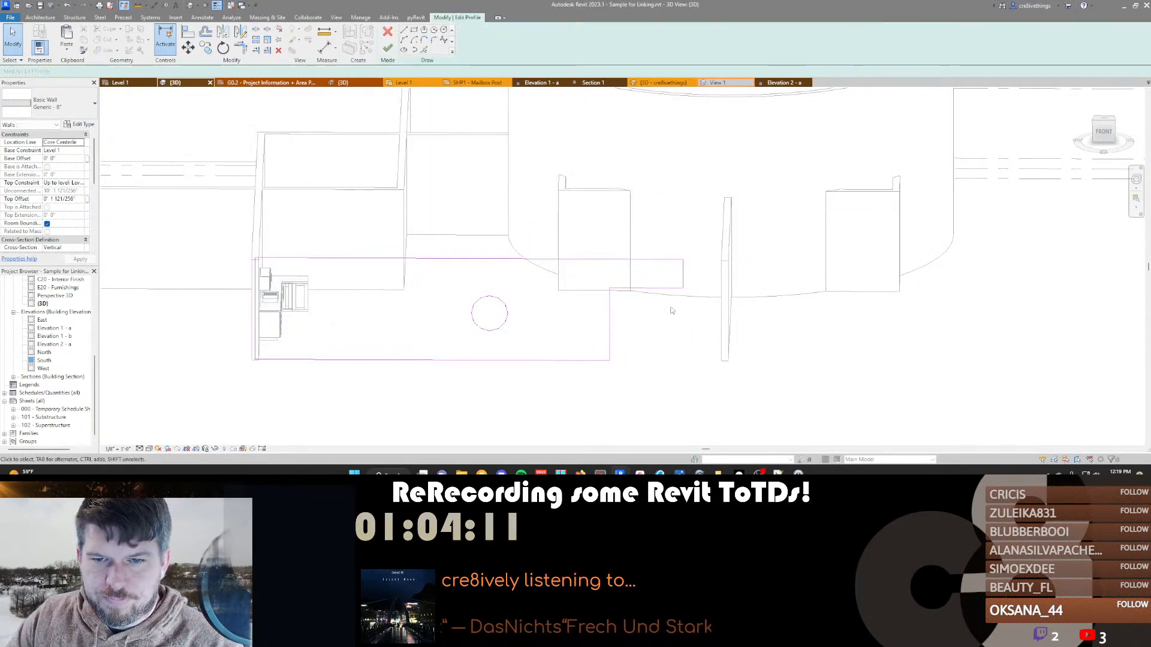
{"action": "key", "text": "f"}
{"action": "key", "text": "f"}
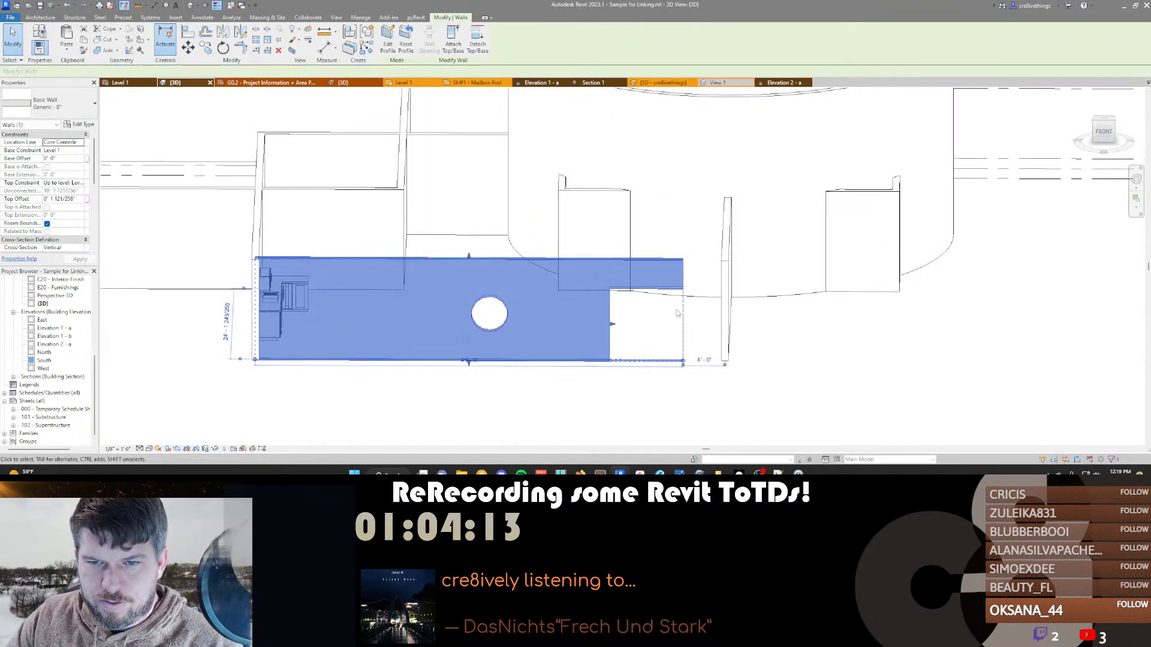
Reopen the profiled wall's sketch, move the upper arm's end line inward from the wall-end reference, and finish the sketch
{"action": "double_click", "coordinate": [677, 285]}
{"action": "left_click_drag", "start_coordinate": [677, 284], "coordinate": [665, 281]}
{"action": "left_click", "coordinate": [988, 453]}
{"action": "key", "text": "f"}
{"action": "key", "text": "f"}
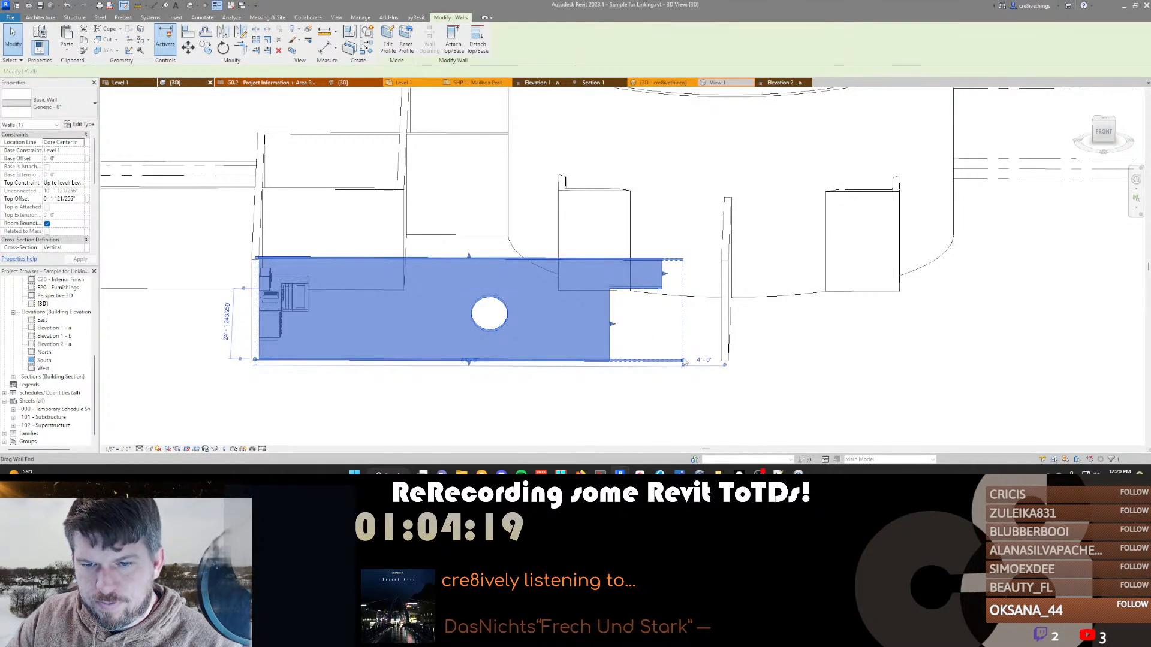
{"action": "left_click", "coordinate": [727, 302]}
{"action": "left_click", "coordinate": [638, 329]}
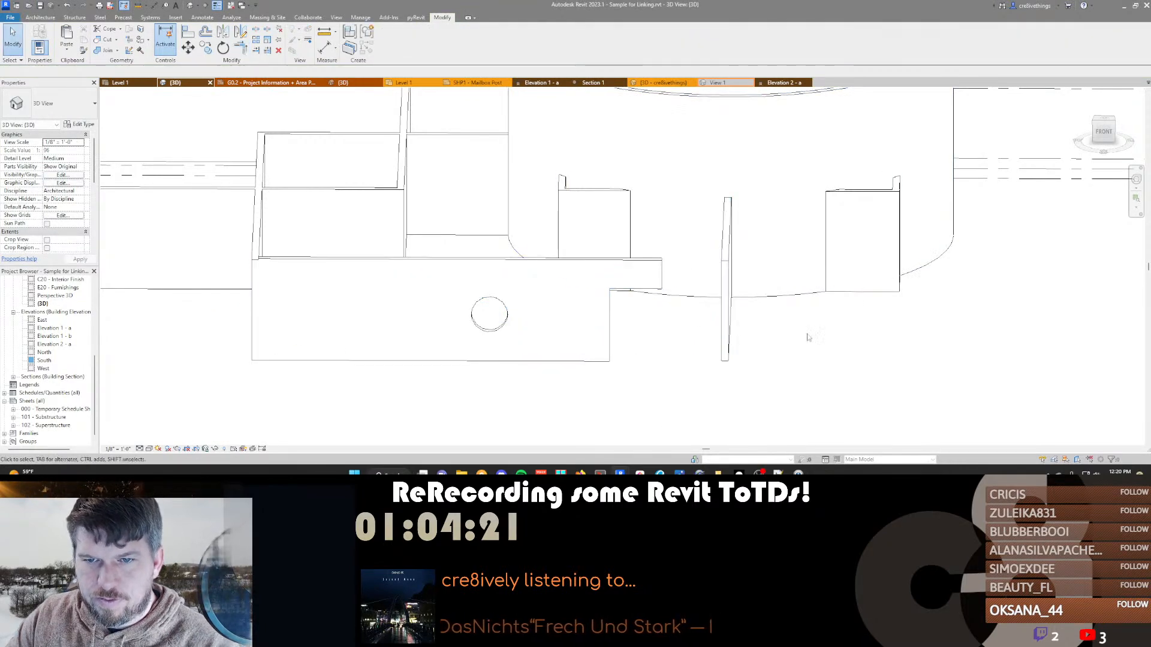
Try deleting the curved wall behind the crossing wall, undoing the deletion
{"action": "middle_click_drag", "start_coordinate": [645, 321], "coordinate": [780, 238], "text": "shift"}
{"action": "left_click", "coordinate": [781, 238]}
{"action": "key", "text": "Delete"}
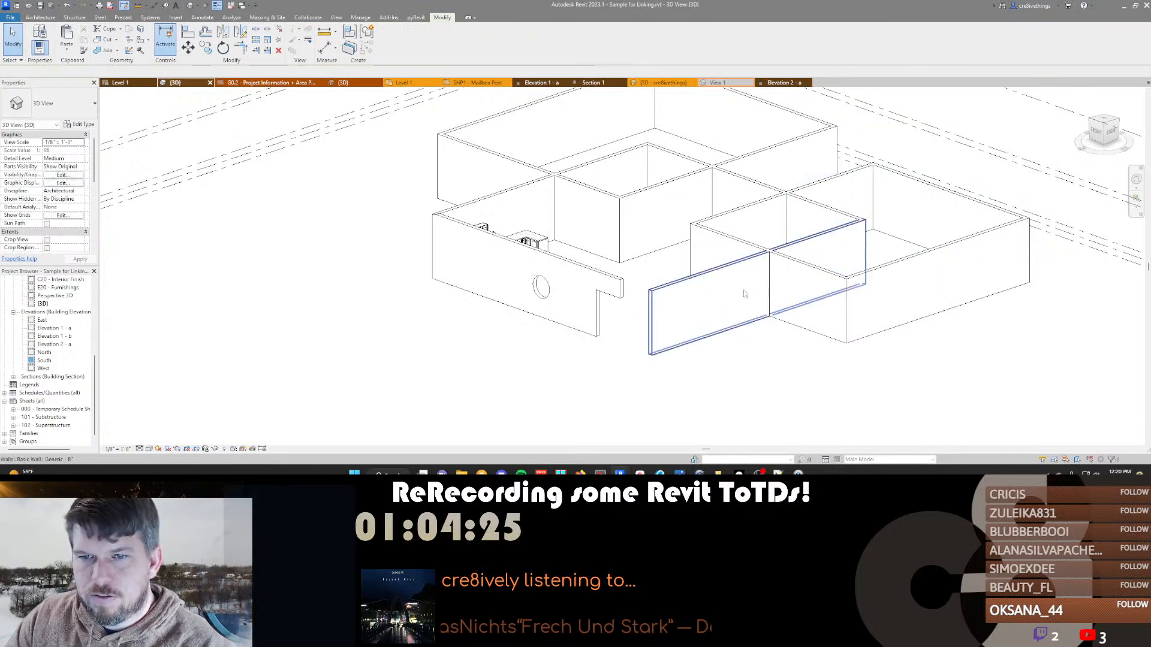
{"action": "left_click", "coordinate": [807, 292]}
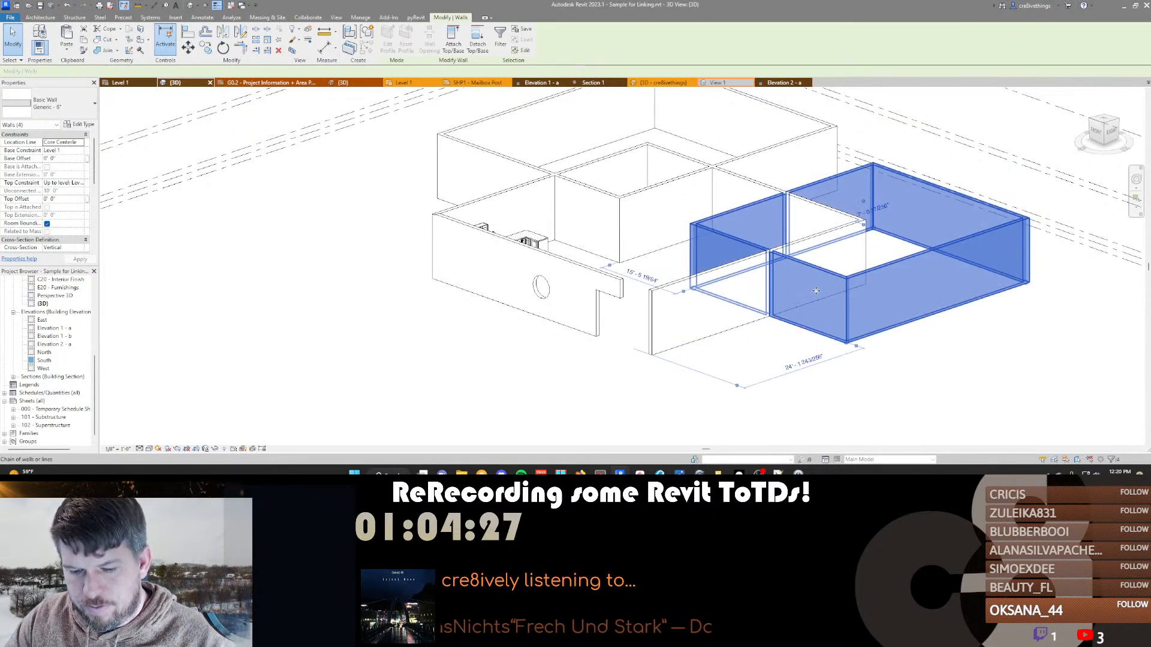
{"action": "key", "text": "ctrl+z"}
Open and finish the wall's profile sketch without edits, and try trimming the profiled wall and the crossing wall to a corner
{"action": "scroll", "coordinate": [589, 314], "scroll_direction": "up", "scroll_amount": 5}
{"action": "middle_click_drag", "start_coordinate": [476, 344], "coordinate": [427, 375]}
{"action": "scroll", "coordinate": [404, 340], "scroll_direction": "down", "scroll_amount": 1}
{"action": "middle_click_drag", "start_coordinate": [548, 361], "coordinate": [528, 349]}
{"action": "double_click", "coordinate": [484, 277]}
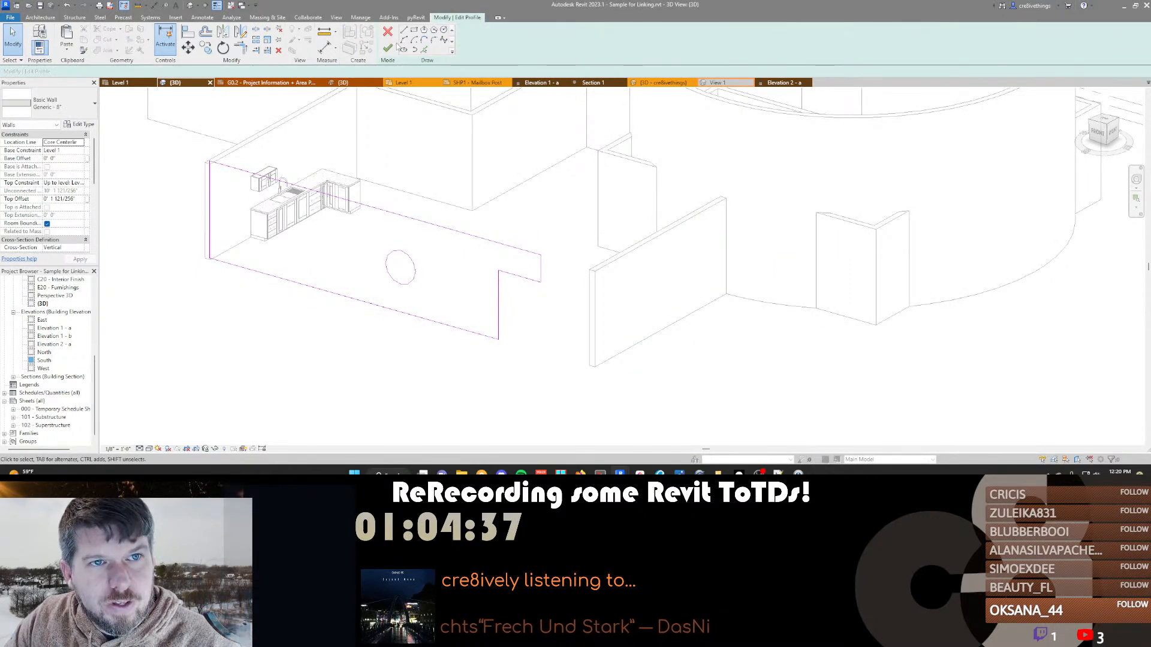
{"action": "left_click", "coordinate": [388, 48]}
{"action": "key", "text": "t"}
{"action": "key", "text": "r"}
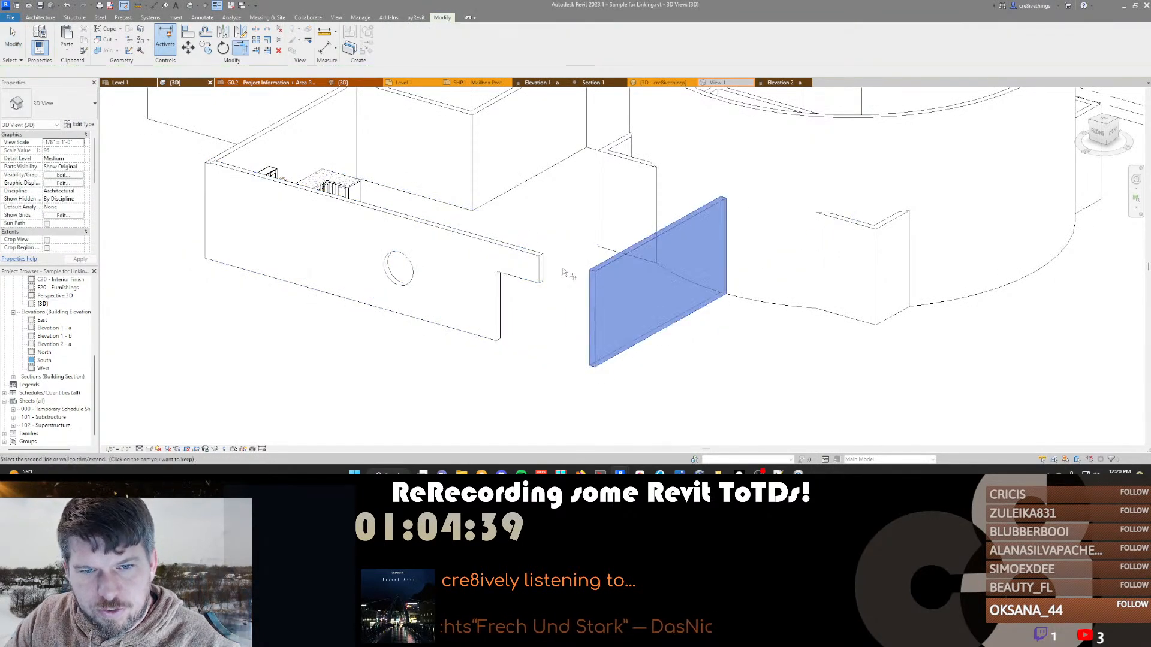
{"action": "left_click", "coordinate": [529, 268]}
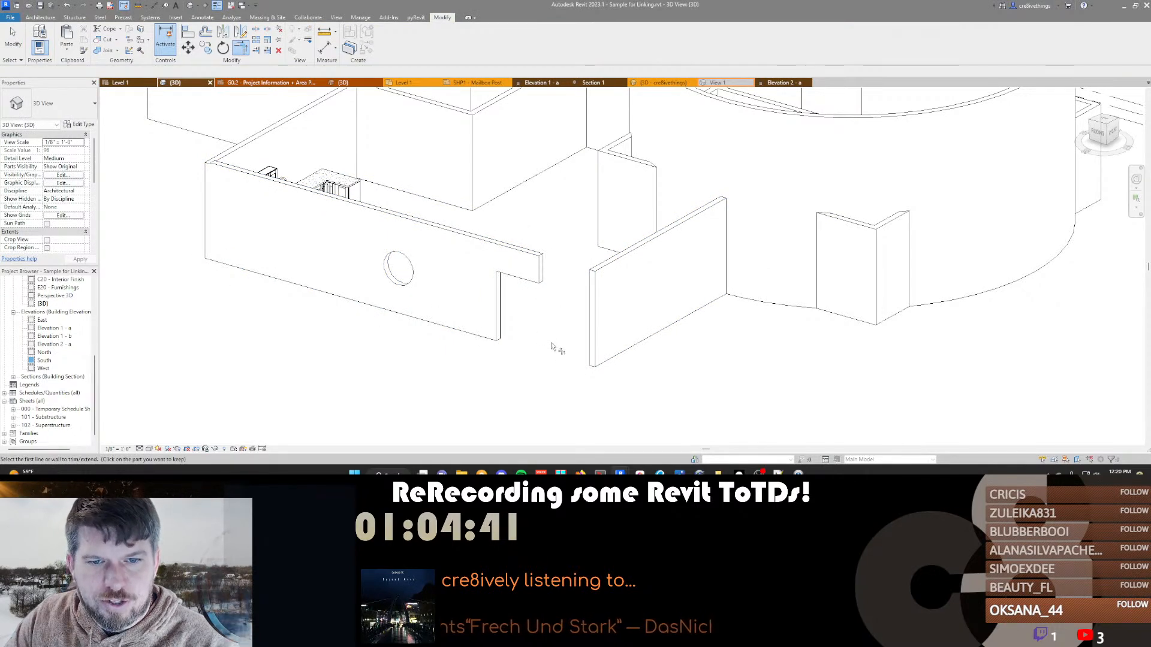
{"action": "key", "text": "Escape"}
Align the upper arm's end line with the wall-end reference in the profile sketch, working in Elevation 2 - a, and finish the sketch
{"action": "double_click", "coordinate": [504, 281]}
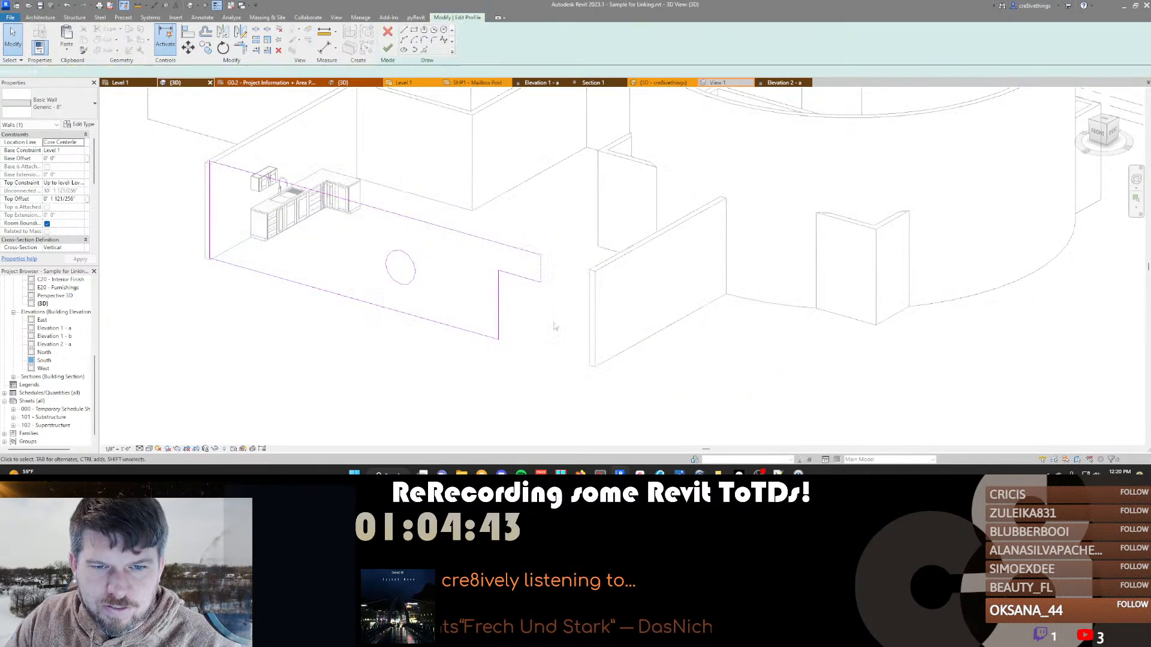
{"action": "left_click", "coordinate": [787, 83]}
{"action": "scroll", "coordinate": [715, 236], "scroll_direction": "up", "scroll_amount": 3}
{"action": "key", "text": "a"}
{"action": "key", "text": "l"}
{"action": "left_click", "coordinate": [714, 236]}
{"action": "left_click", "coordinate": [634, 237]}
{"action": "key", "text": "Escape"}
{"action": "key", "text": "f"}
{"action": "key", "text": "f"}
{"action": "key", "text": "Escape"}
{"action": "left_click", "coordinate": [672, 242]}
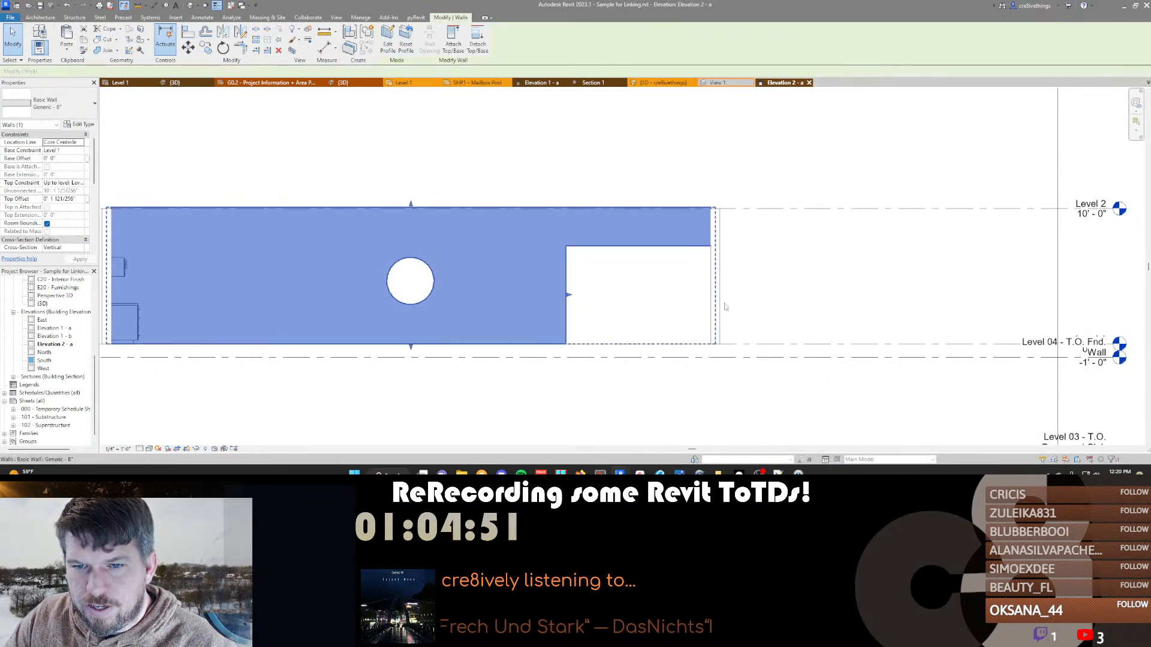
Return to the 3D view, pull the profiled wall's end back, and trim it and the crossing wall to a corner
{"action": "key", "text": "3"}
{"action": "key", "text": "d"}
{"action": "left_click_drag", "start_coordinate": [596, 367], "coordinate": [569, 360]}
{"action": "key", "text": "t"}
{"action": "key", "text": "r"}
{"action": "left_click", "coordinate": [680, 243]}
{"action": "left_click", "coordinate": [521, 261]}
{"action": "key", "text": "Escape"}
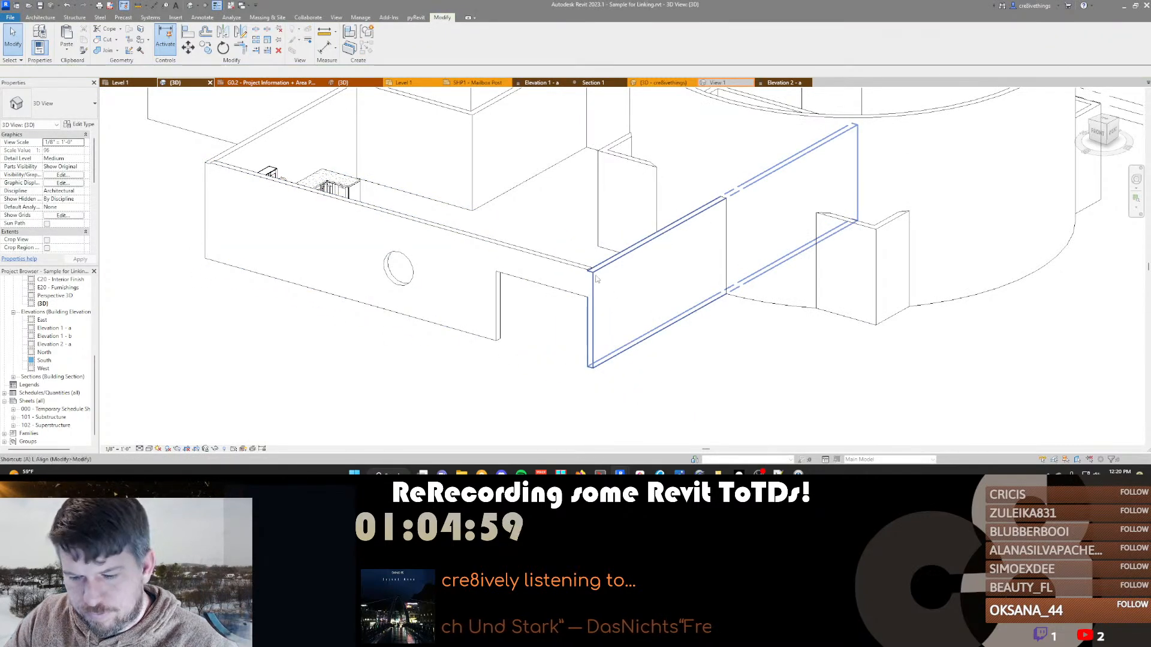
Align the profiled wall's top with the top of the crossing wall
{"action": "key", "text": "l"}
{"action": "left_click", "coordinate": [578, 265]}
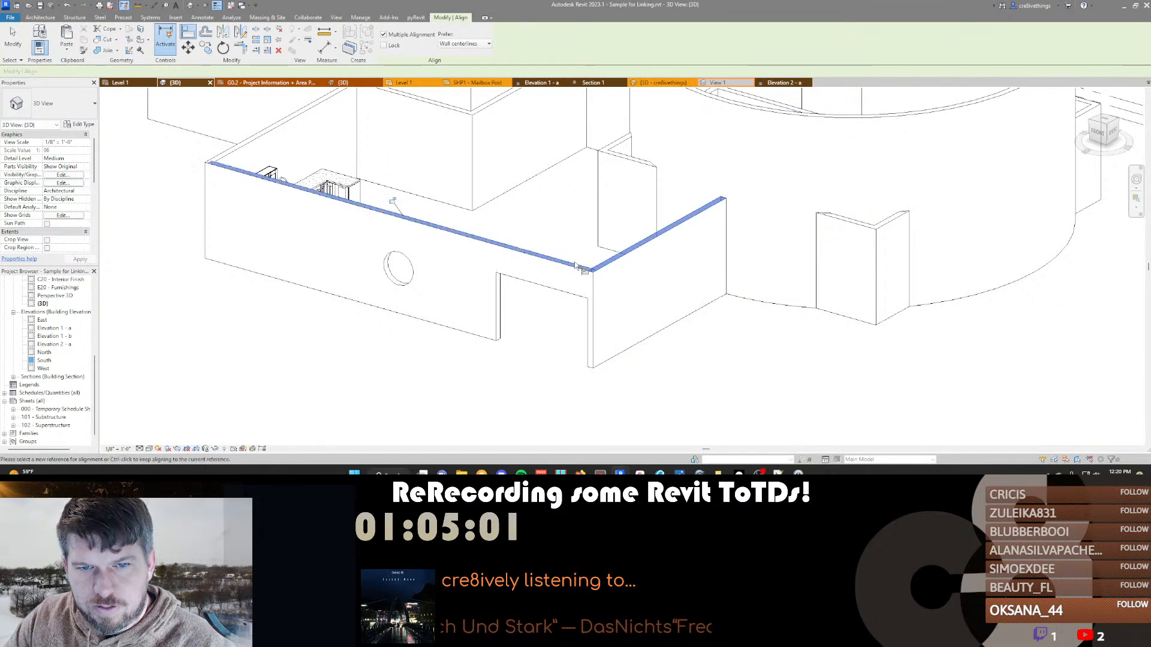
{"action": "left_click", "coordinate": [578, 267]}
{"action": "key", "text": "Escape"}
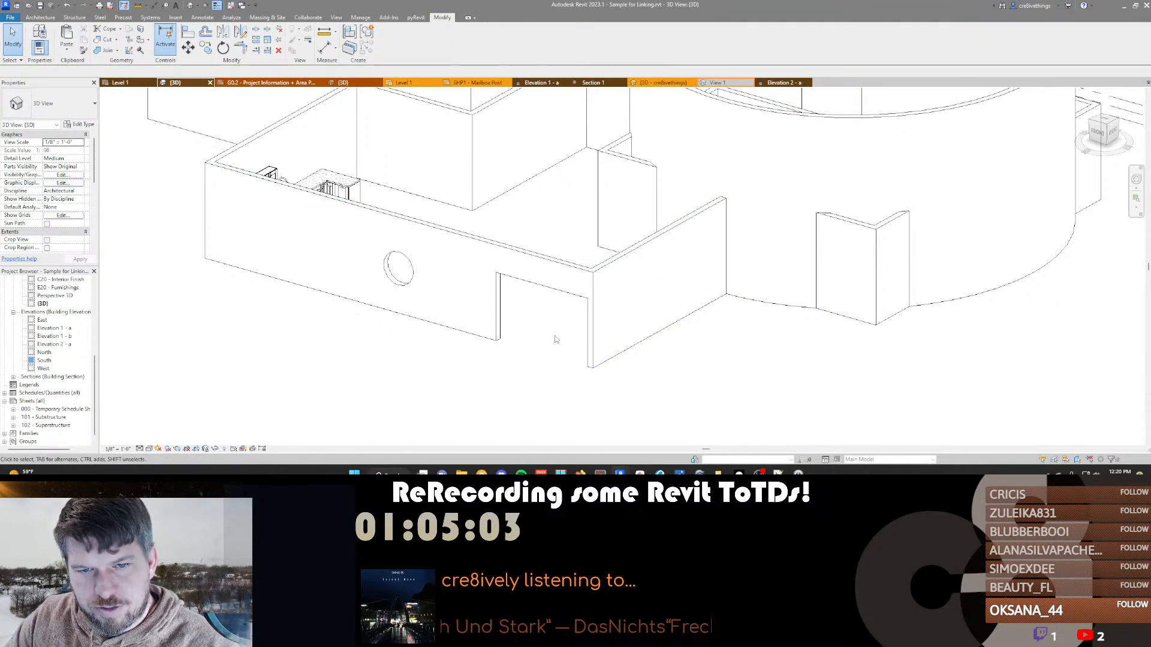
Pull the profiled wall's end inward, away from the crossing wall
{"action": "middle_click_drag", "start_coordinate": [539, 368], "coordinate": [583, 311], "text": "shift"}
{"action": "left_click", "coordinate": [583, 311]}
{"action": "left_click_drag", "start_coordinate": [626, 309], "coordinate": [570, 310]}
{"action": "key", "text": "Escape"}
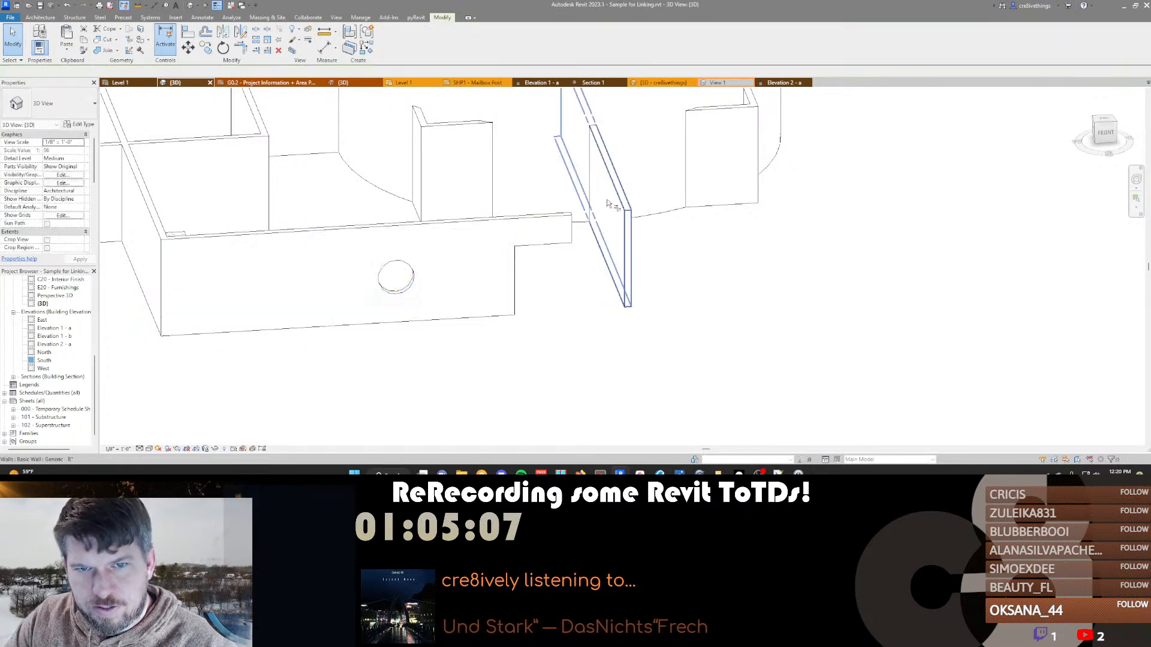
Open the rejoined wall's profile sketch to check its lines, and undo the rejoining with the crossing wall
{"action": "middle_click_drag", "start_coordinate": [660, 342], "coordinate": [517, 269], "text": "shift"}
{"action": "double_click", "coordinate": [517, 270]}
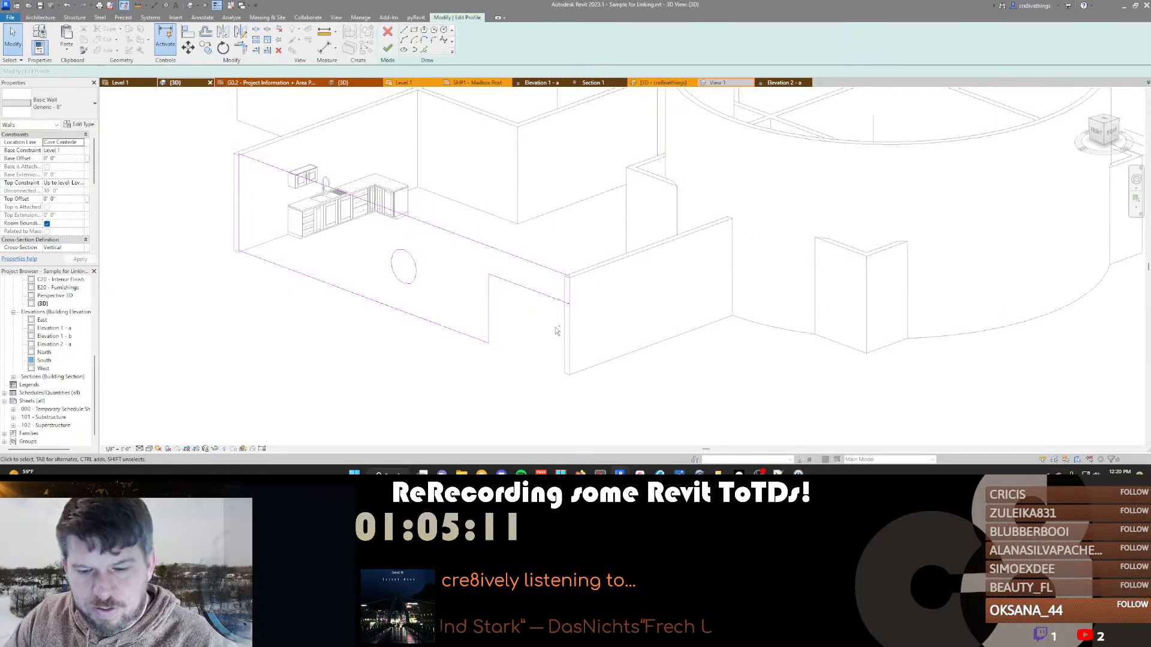
{"action": "key", "text": "ctrl+z"}
{"action": "key", "text": "ctrl+y"}
{"action": "middle_click_drag", "start_coordinate": [537, 319], "coordinate": [596, 298]}
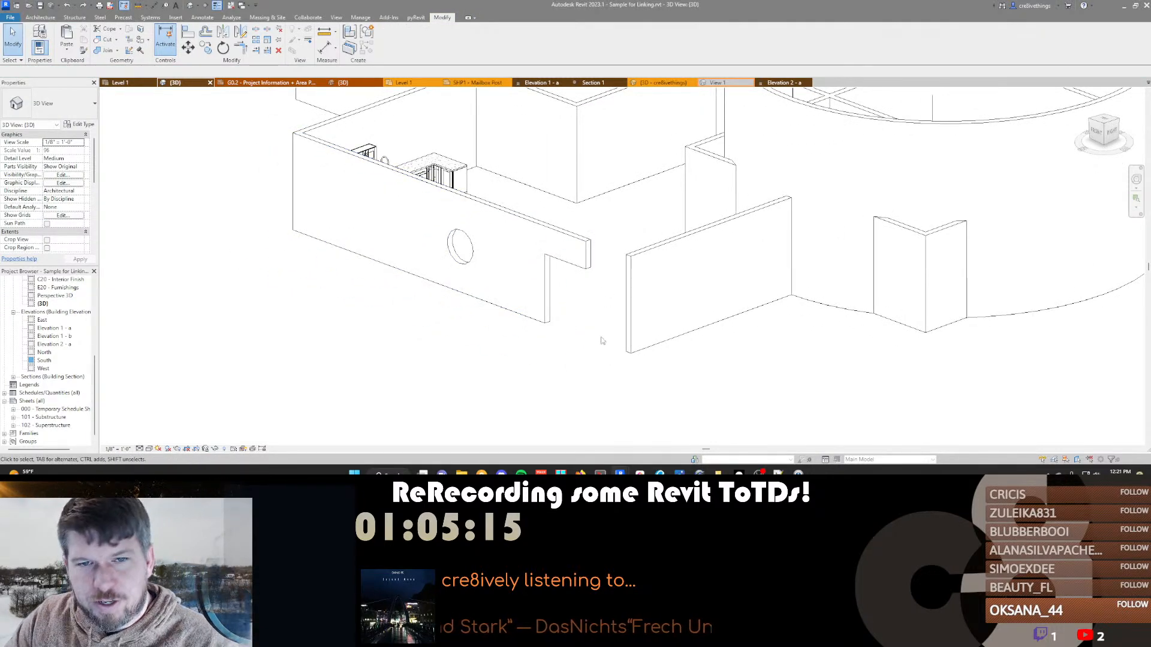
{"action": "middle_click_drag", "start_coordinate": [602, 340], "coordinate": [545, 357]}
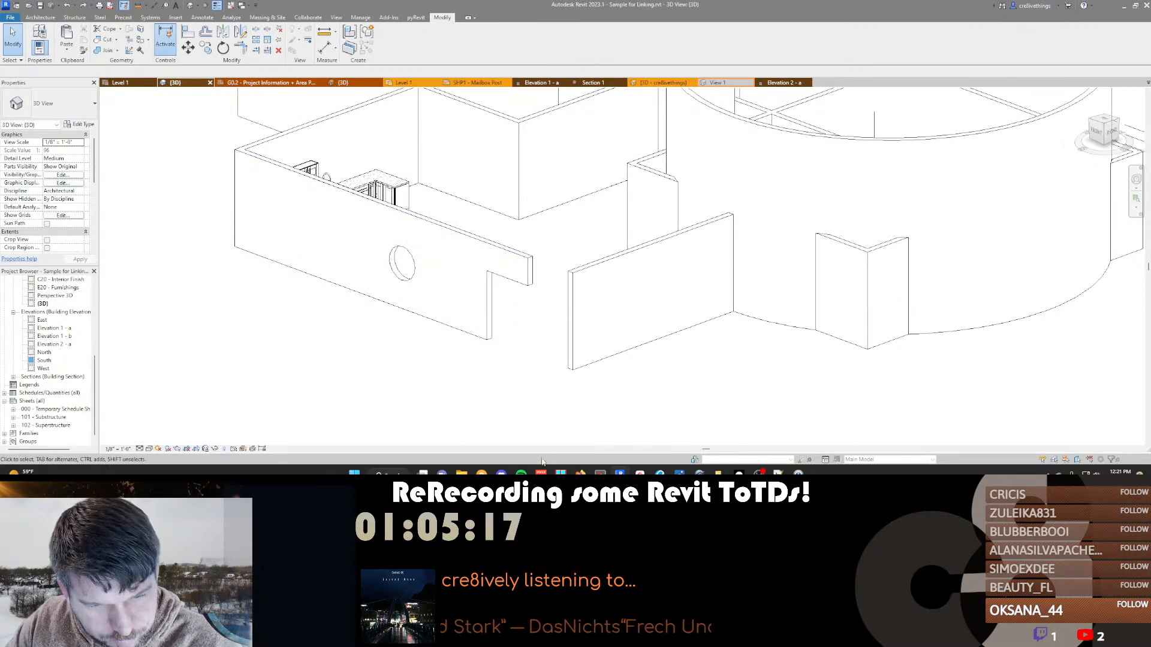
{"action": "middle_click_drag", "start_coordinate": [511, 321], "coordinate": [655, 334], "text": "shift"}
Switch to Firefox, leave the Bòrked Wall Profiles post for the blog list and open the Double Standards post
{"action": "mouse_move", "coordinate": [620, 472]}
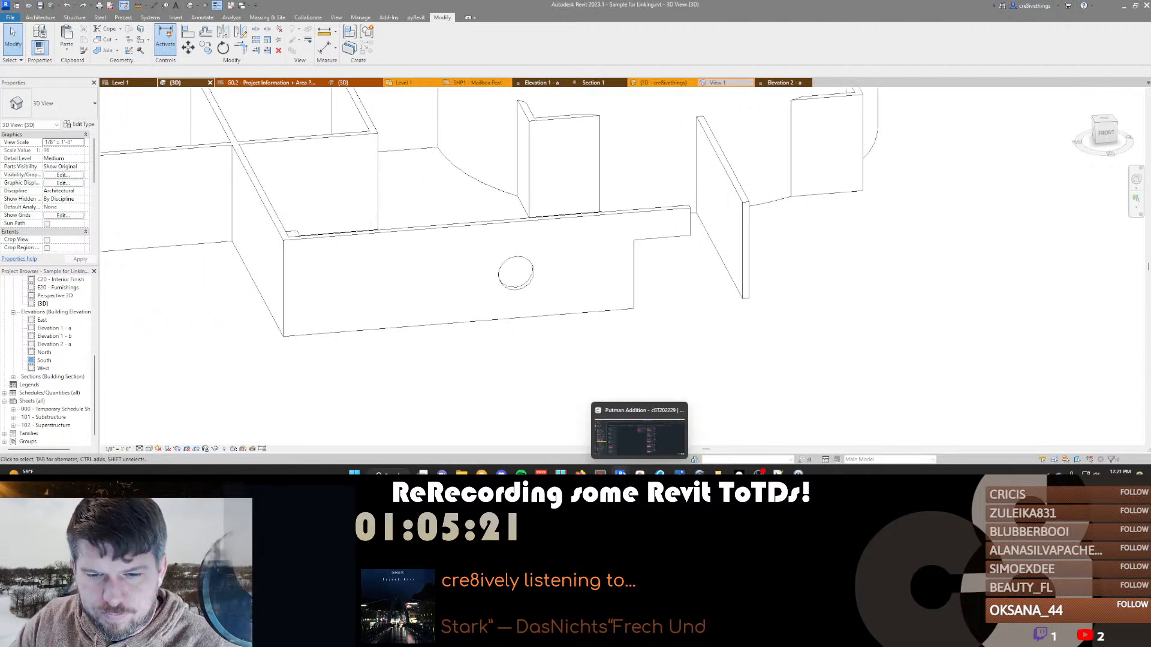
{"action": "mouse_move", "coordinate": [581, 472]}
{"action": "left_click", "coordinate": [702, 419]}
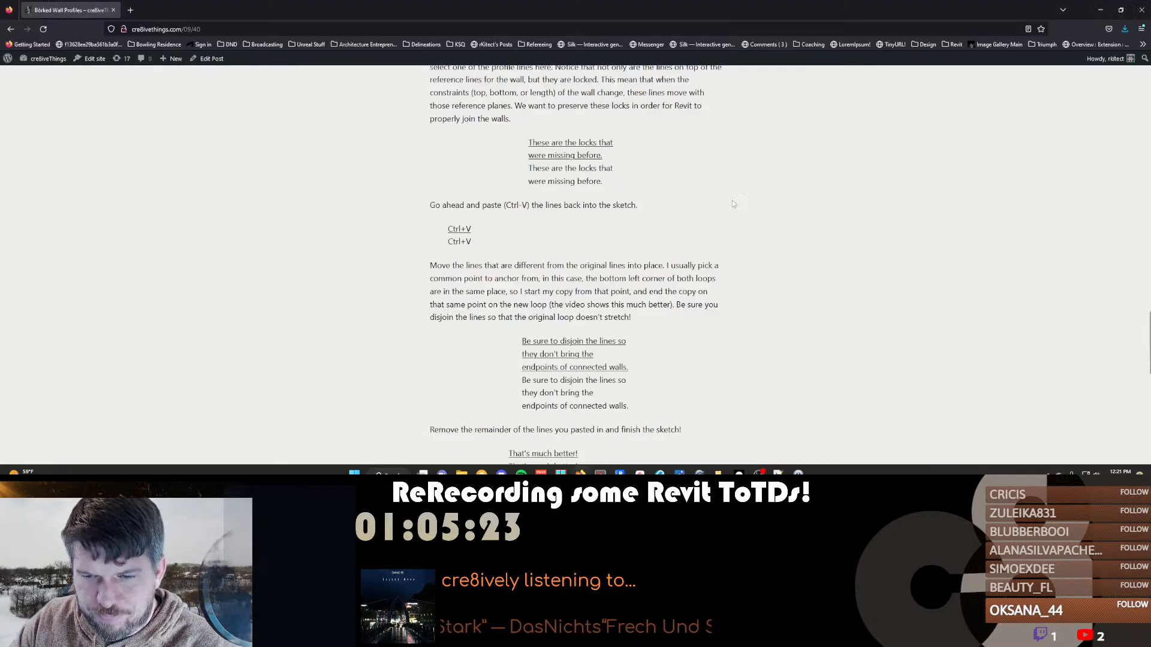
{"action": "scroll", "coordinate": [553, 279], "scroll_direction": "up", "scroll_amount": 15}
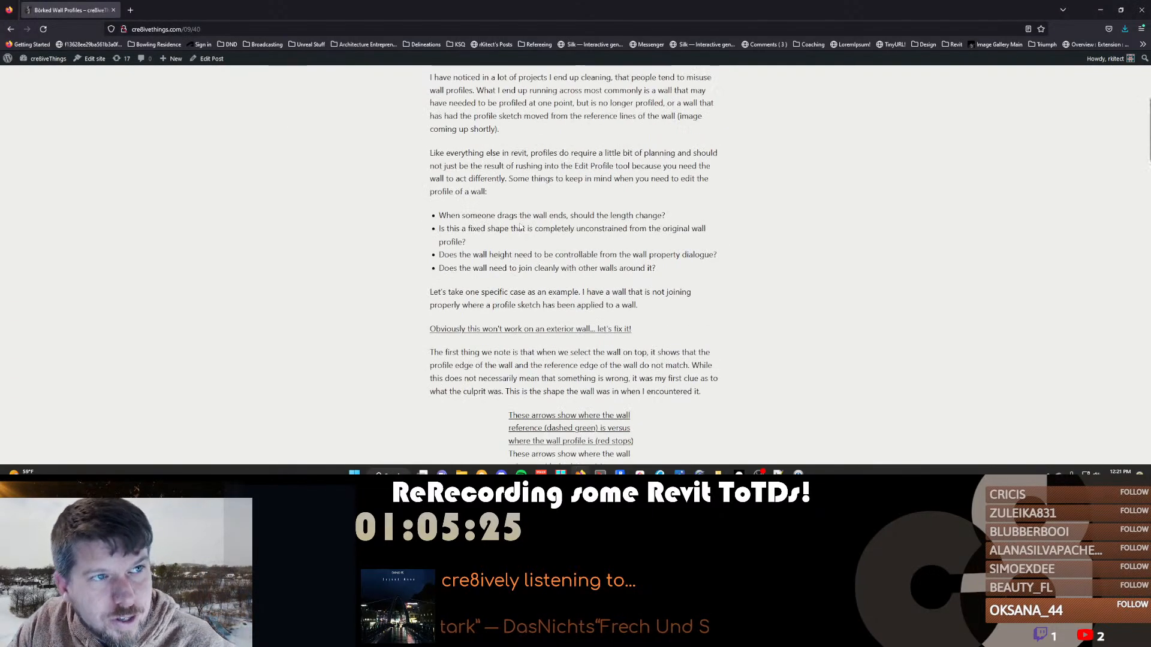
{"action": "left_click", "coordinate": [10, 29]}
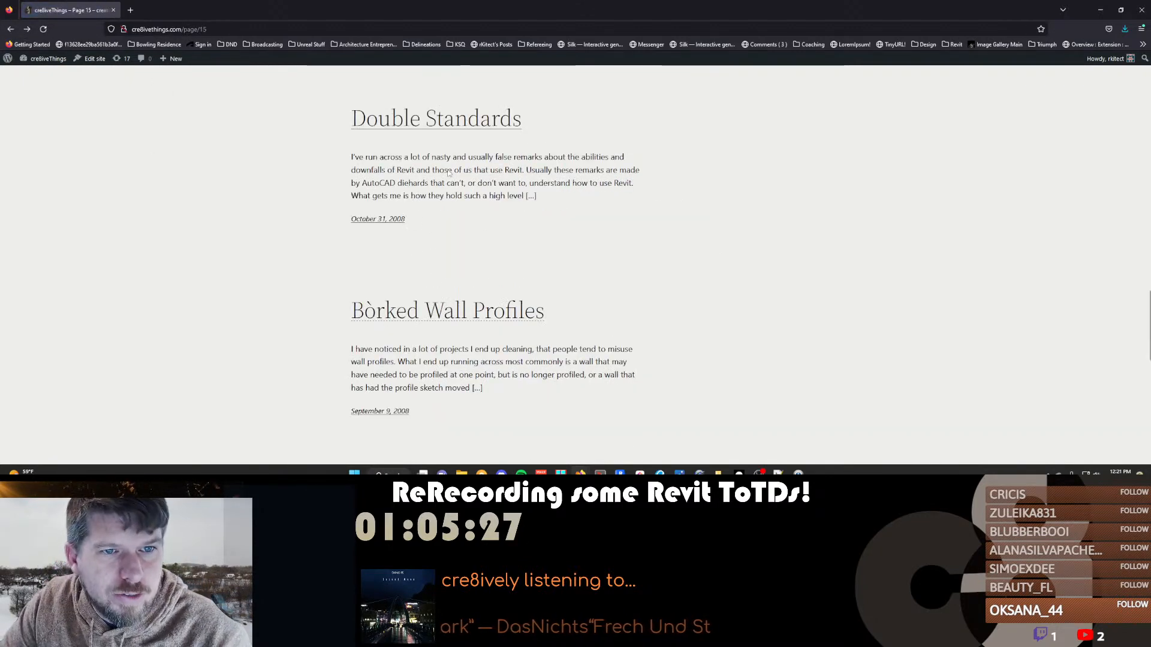
{"action": "scroll", "coordinate": [415, 220], "scroll_direction": "up", "scroll_amount": 2}
{"action": "left_click", "coordinate": [416, 219]}
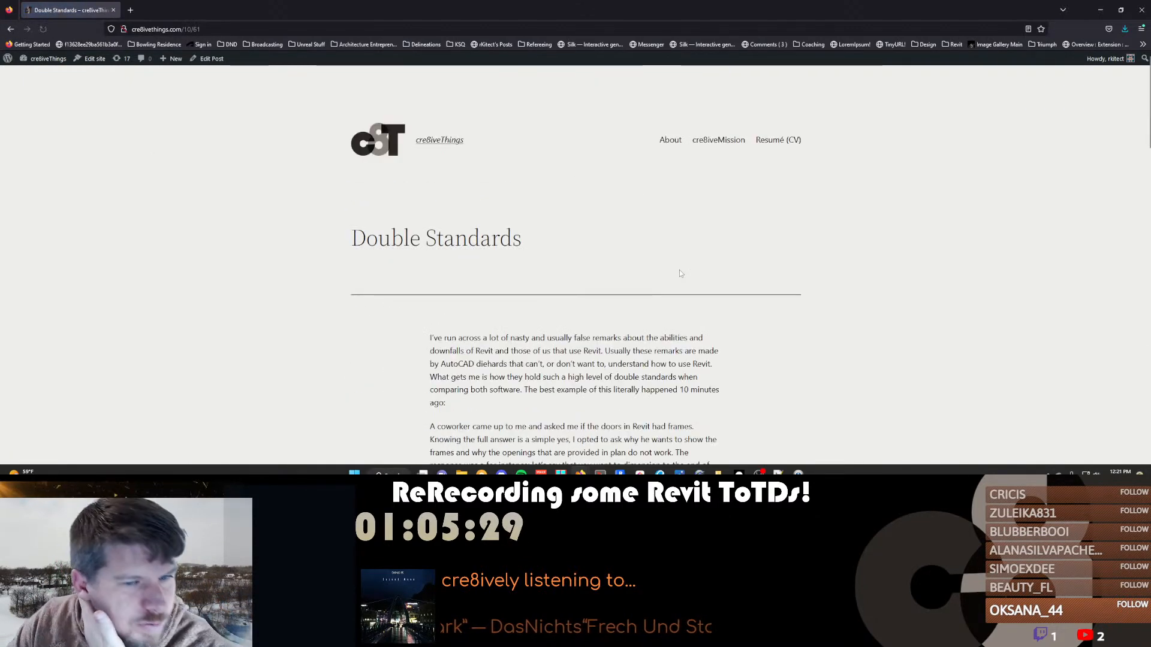
Read through the Double Standards post to its end
{"action": "scroll", "coordinate": [679, 273], "scroll_direction": "down", "scroll_amount": 2}
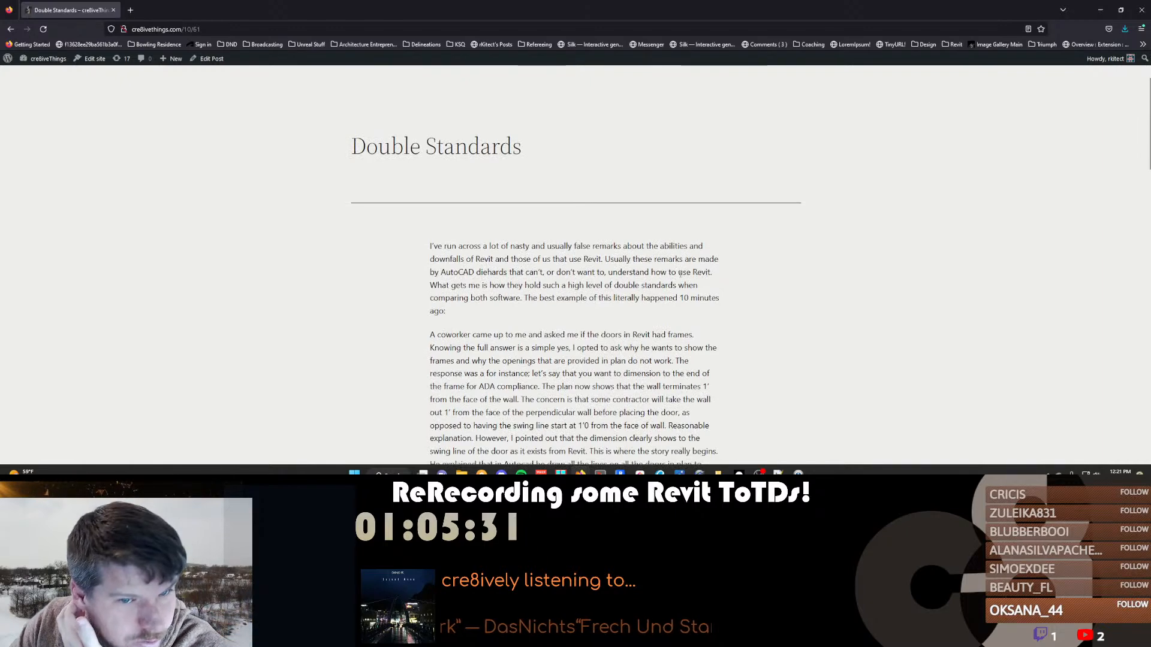
{"action": "scroll", "coordinate": [747, 337], "scroll_direction": "down", "scroll_amount": 1}
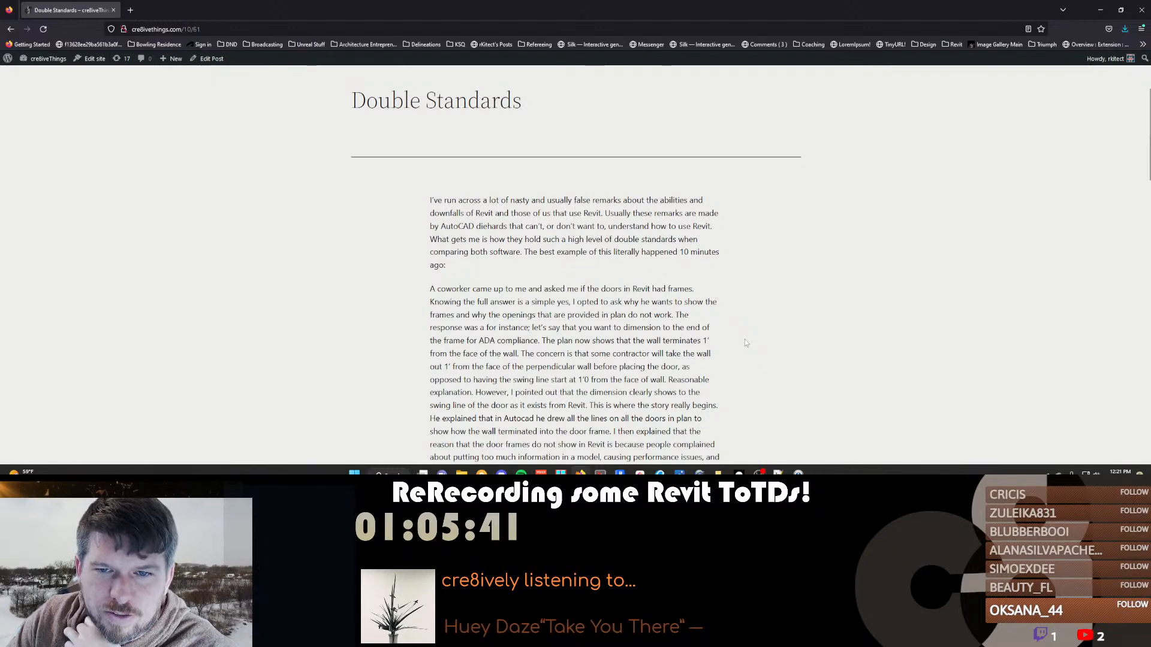
{"action": "scroll", "coordinate": [745, 342], "scroll_direction": "down", "scroll_amount": 1}
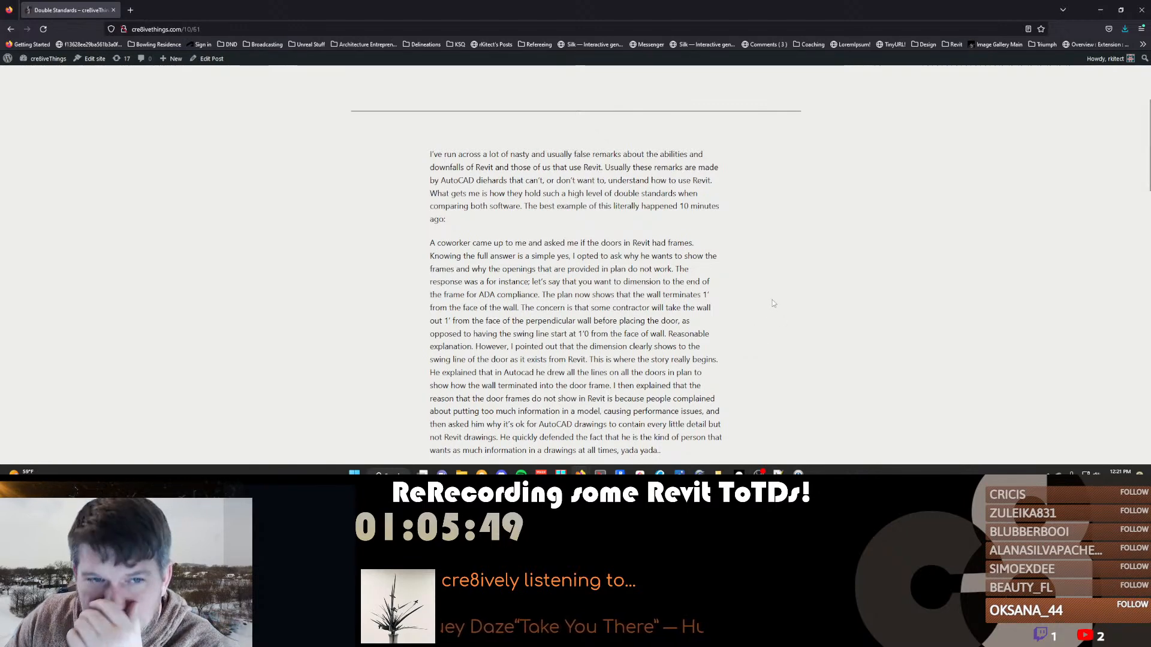
{"action": "scroll", "coordinate": [773, 303], "scroll_direction": "down", "scroll_amount": 3}
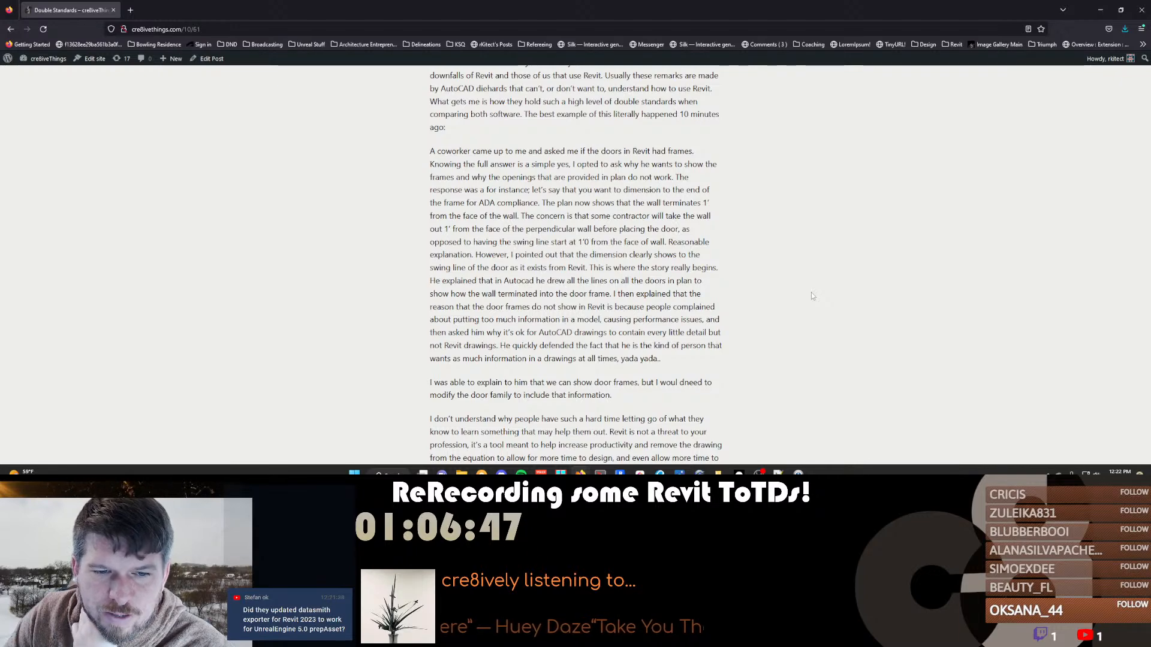
{"action": "scroll", "coordinate": [812, 296], "scroll_direction": "down", "scroll_amount": 1}
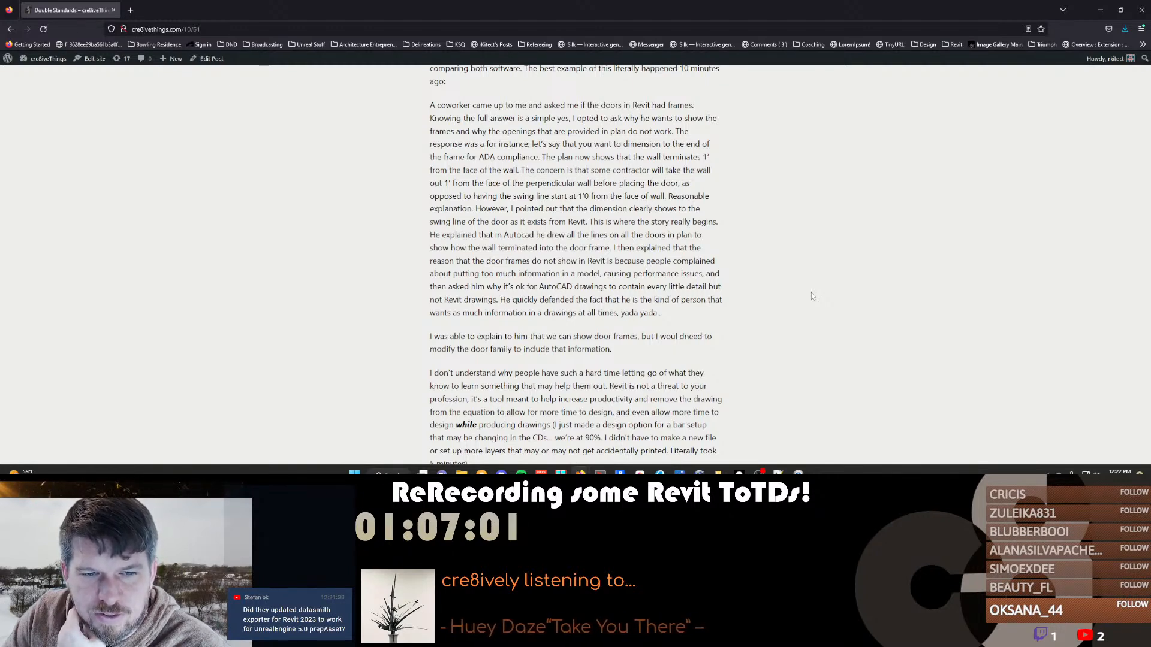
{"action": "scroll", "coordinate": [811, 296], "scroll_direction": "down", "scroll_amount": 1}
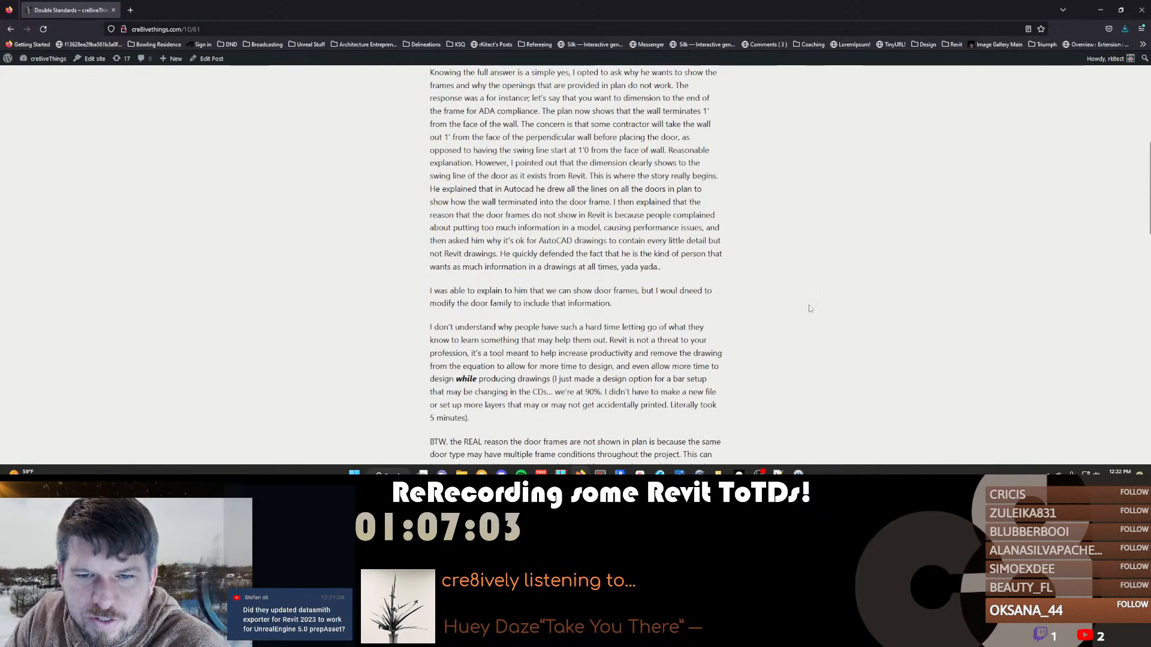
{"action": "scroll", "coordinate": [812, 313], "scroll_direction": "down", "scroll_amount": 3}
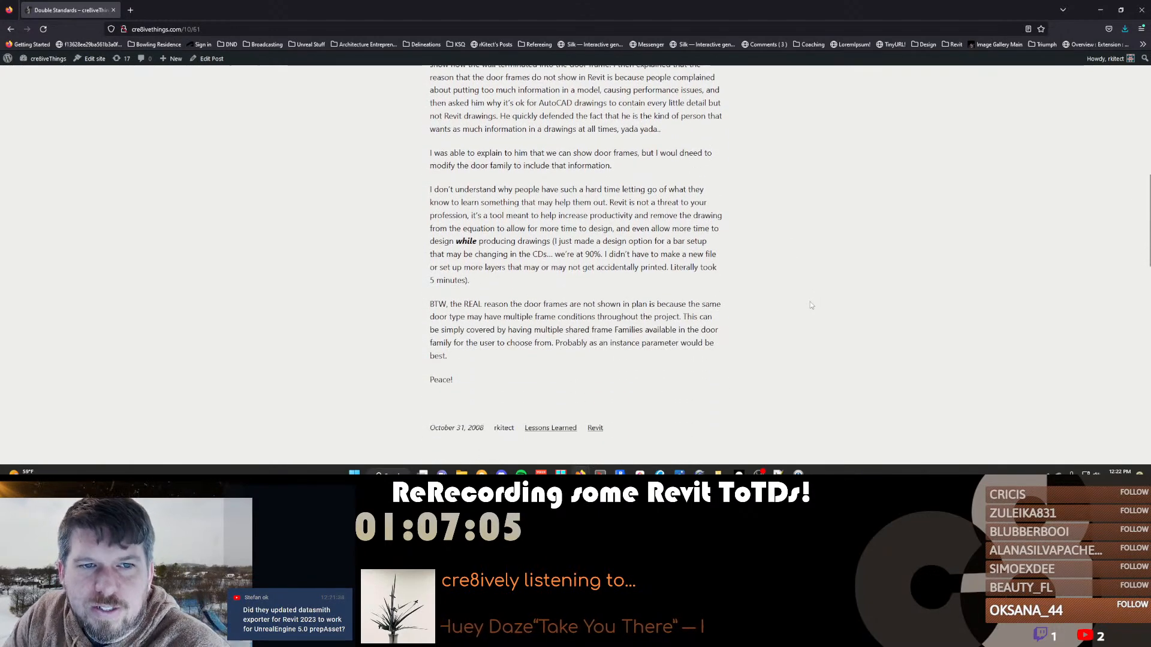
Reread the post's paragraph about modifying the door family to show door frames, along with the closing paragraphs
{"action": "left_click_drag", "start_coordinate": [663, 130], "coordinate": [711, 135]}
{"action": "left_click", "coordinate": [414, 94]}
{"action": "left_click", "coordinate": [768, 149]}
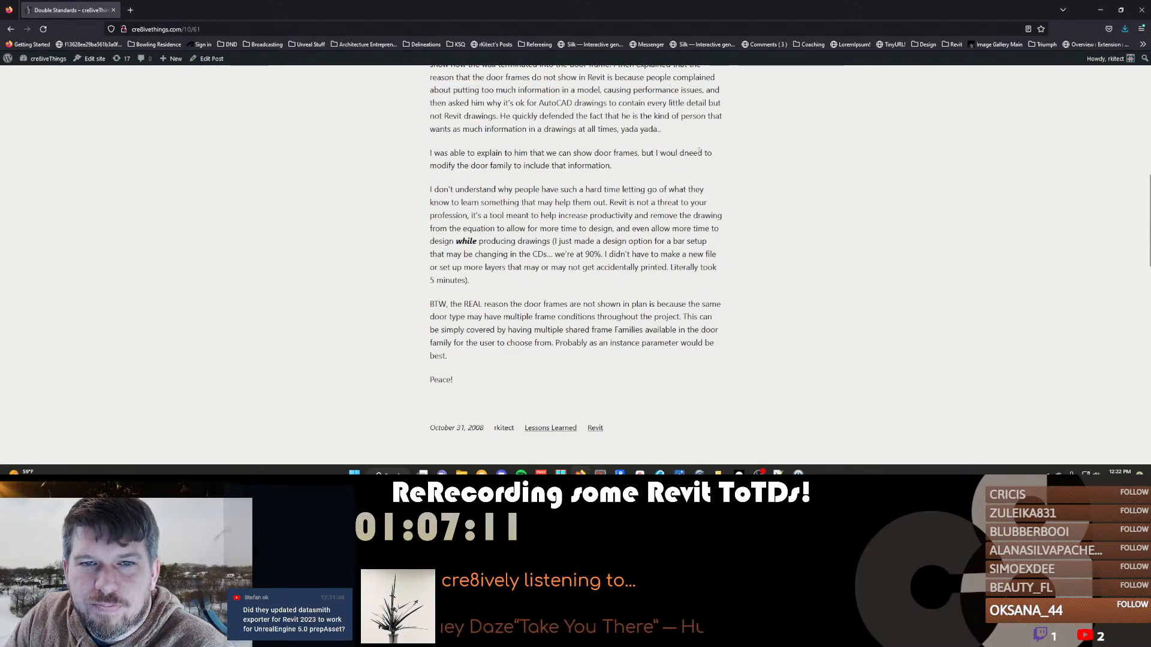
{"action": "mouse_move", "coordinate": [634, 170]}
{"action": "left_mouse_down"}
{"action": "mouse_move", "coordinate": [420, 150]}
{"action": "mouse_move", "coordinate": [652, 167]}
{"action": "left_mouse_up"}
{"action": "left_click", "coordinate": [412, 147]}
{"action": "left_click", "coordinate": [675, 170]}
{"action": "left_click_drag", "start_coordinate": [429, 151], "coordinate": [637, 171]}
{"action": "left_click", "coordinate": [636, 172]}
{"action": "left_click_drag", "start_coordinate": [487, 154], "coordinate": [650, 168]}
{"action": "left_click", "coordinate": [641, 171]}
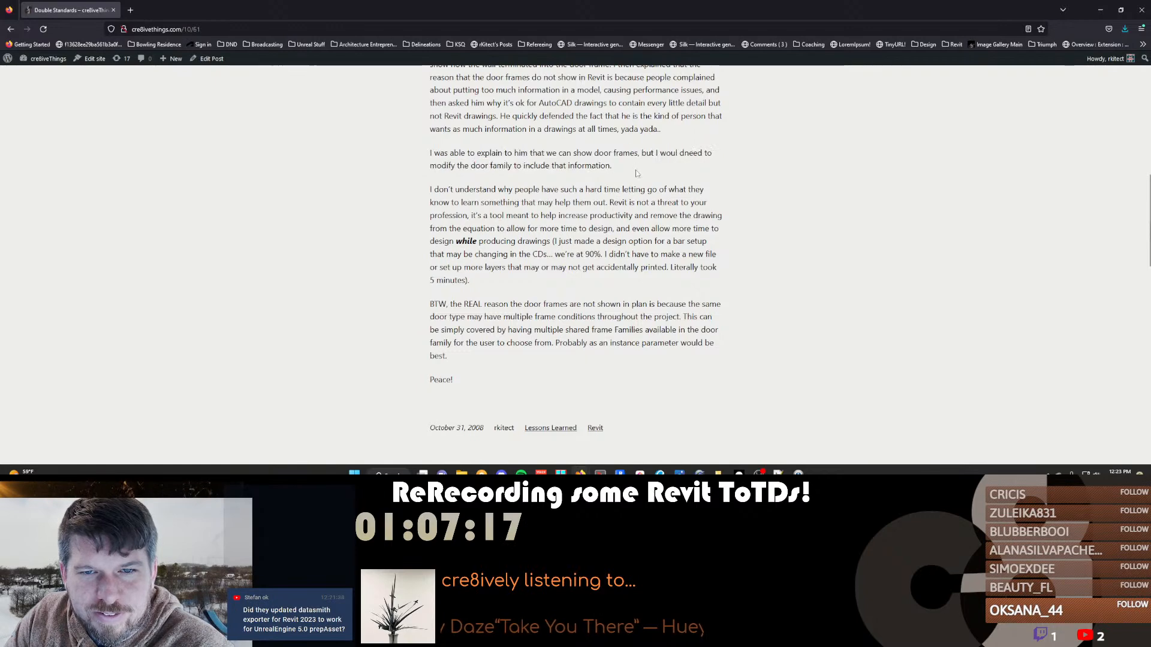
{"action": "left_click_drag", "start_coordinate": [413, 149], "coordinate": [646, 161]}
{"action": "left_click", "coordinate": [646, 161]}
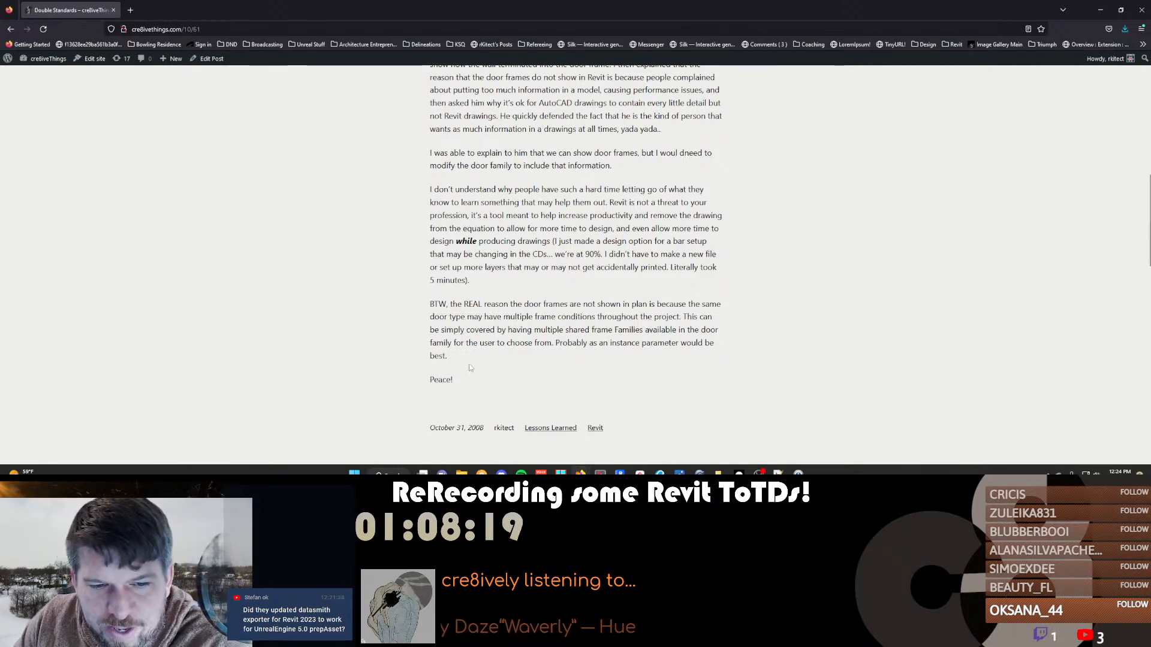
{"action": "left_click_drag", "start_coordinate": [480, 379], "coordinate": [448, 130]}
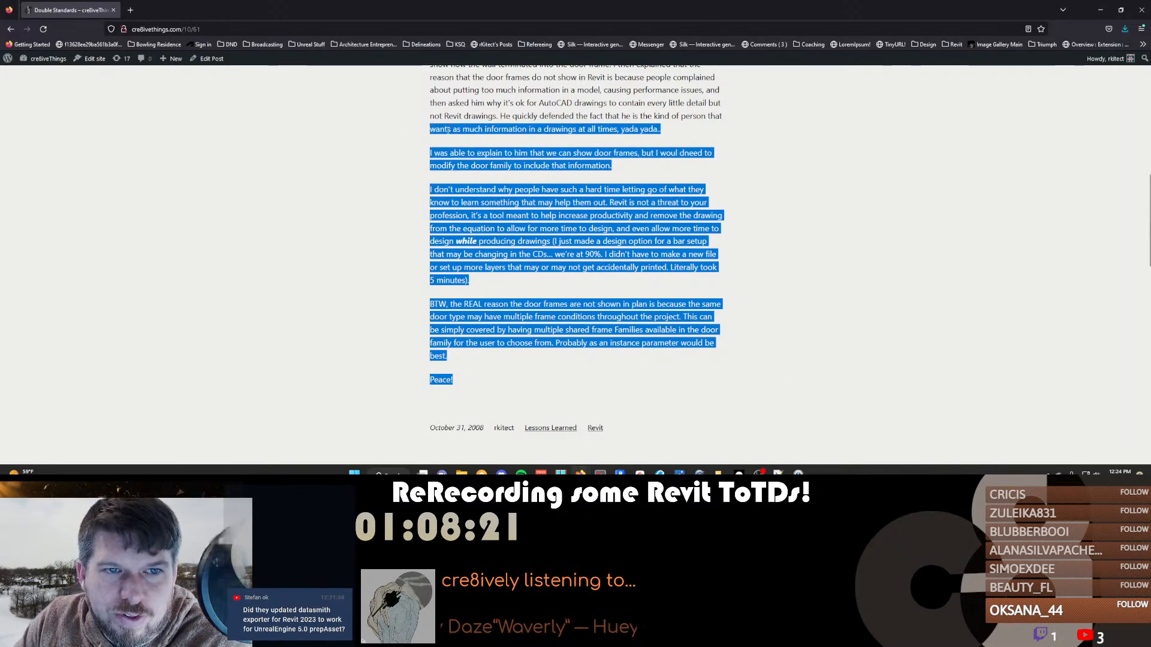
{"action": "left_click", "coordinate": [447, 130]}
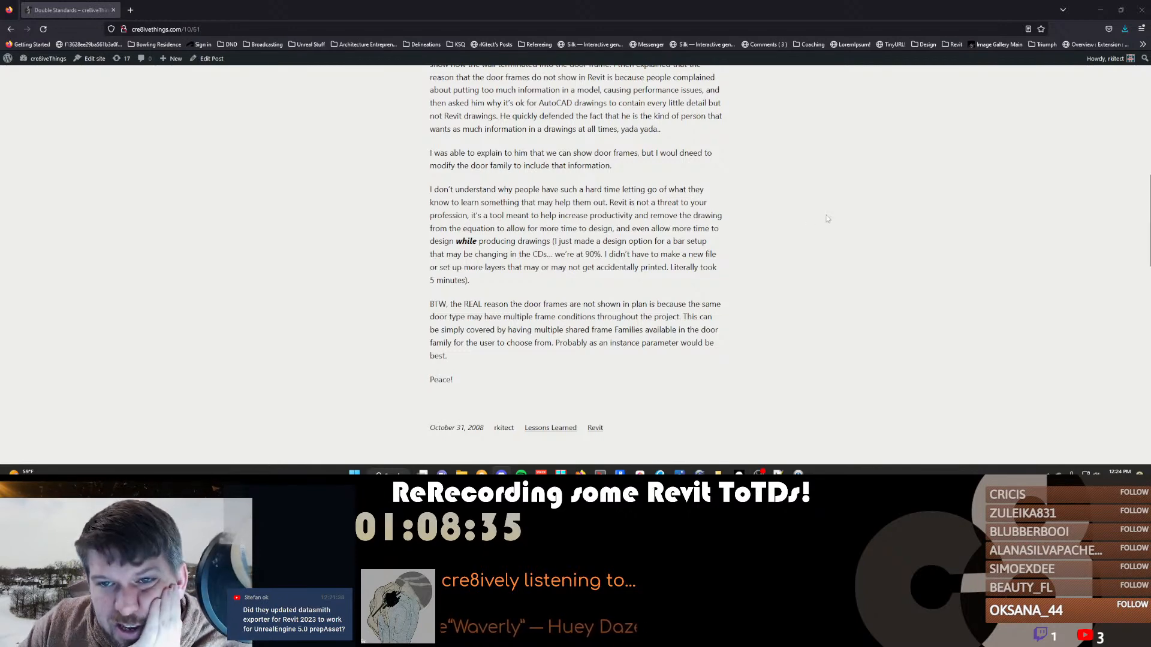
Search the web in a new tab for "unreal datasmith exporters" and open the Datasmith Exporter Plugins page on unrealengine.com
{"action": "key", "text": "ctrl+t"}
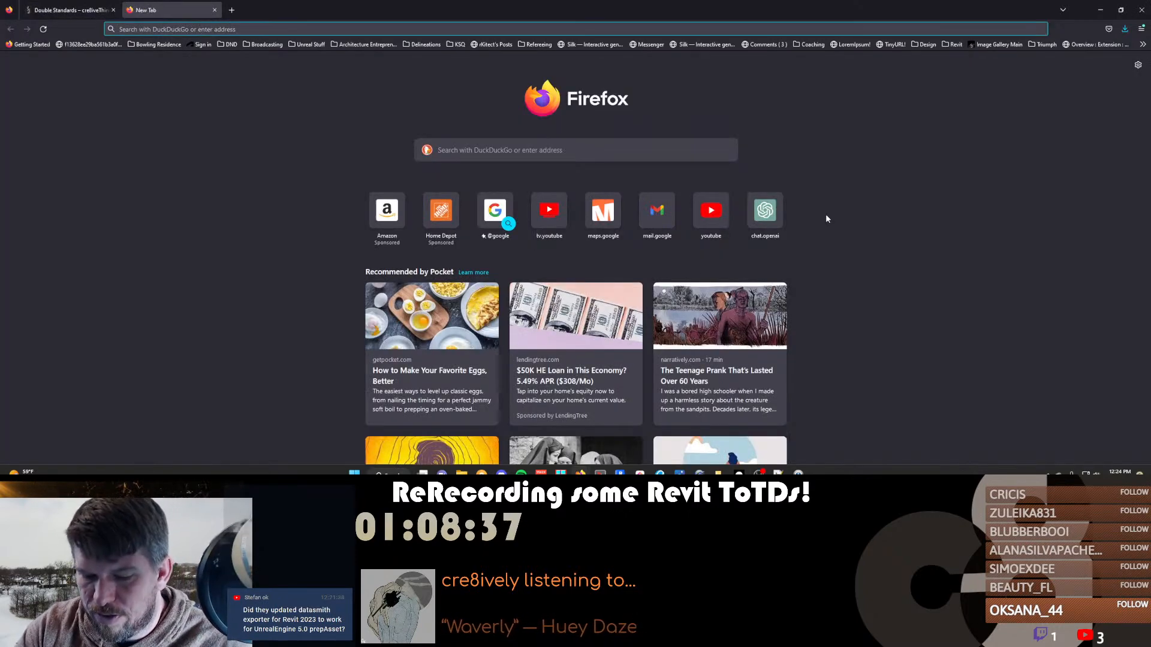
{"action": "type", "text": "unreal da"}
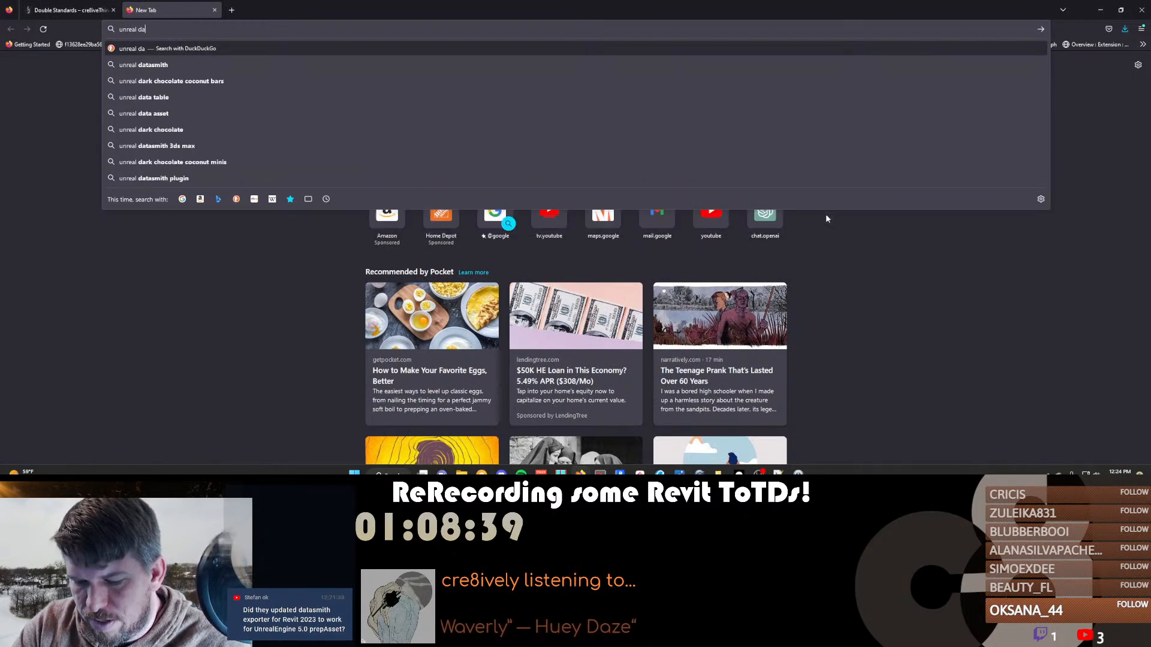
{"action": "type", "text": "tasmith "}
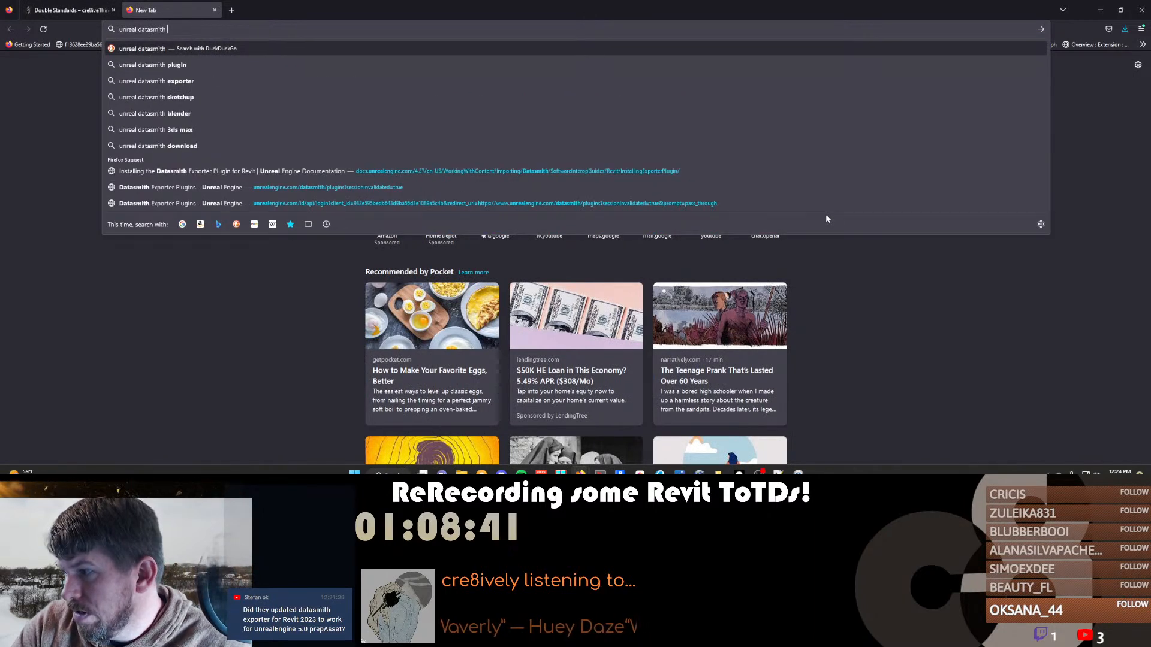
{"action": "type", "text": "exporters"}
{"action": "key", "text": "Return"}
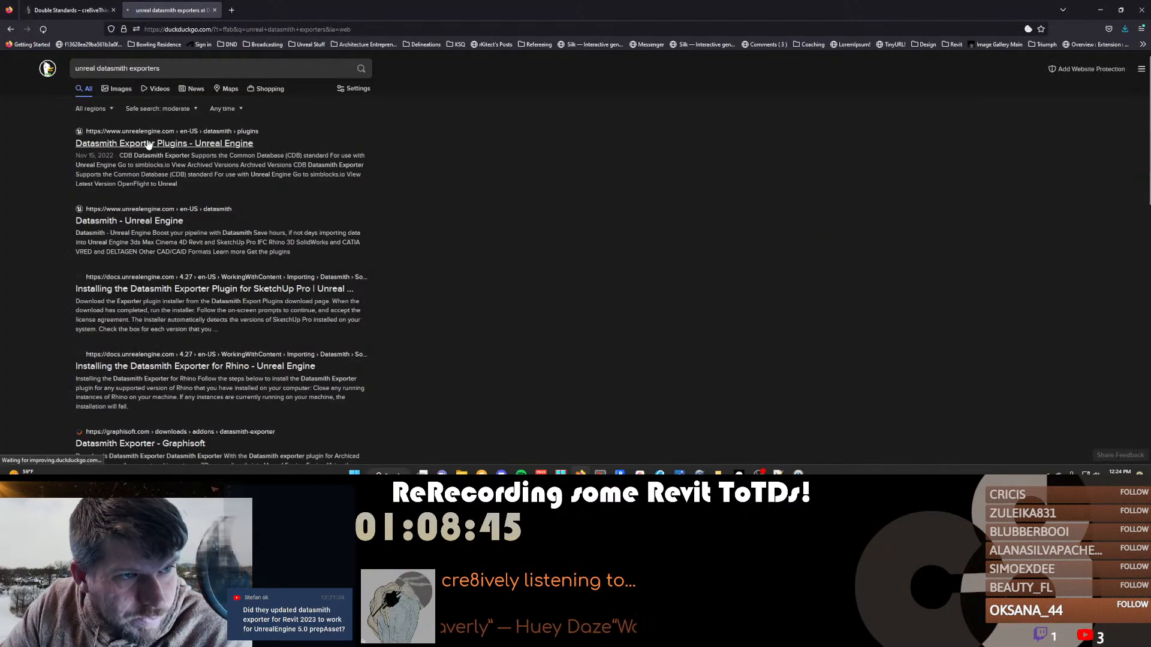
{"action": "left_click", "coordinate": [144, 145]}
Check the Autodesk Revit exporter's supported versions and its Unreal Engine version choices, and look over the neighbouring exporters
{"action": "scroll", "coordinate": [600, 304], "scroll_direction": "down", "scroll_amount": 5}
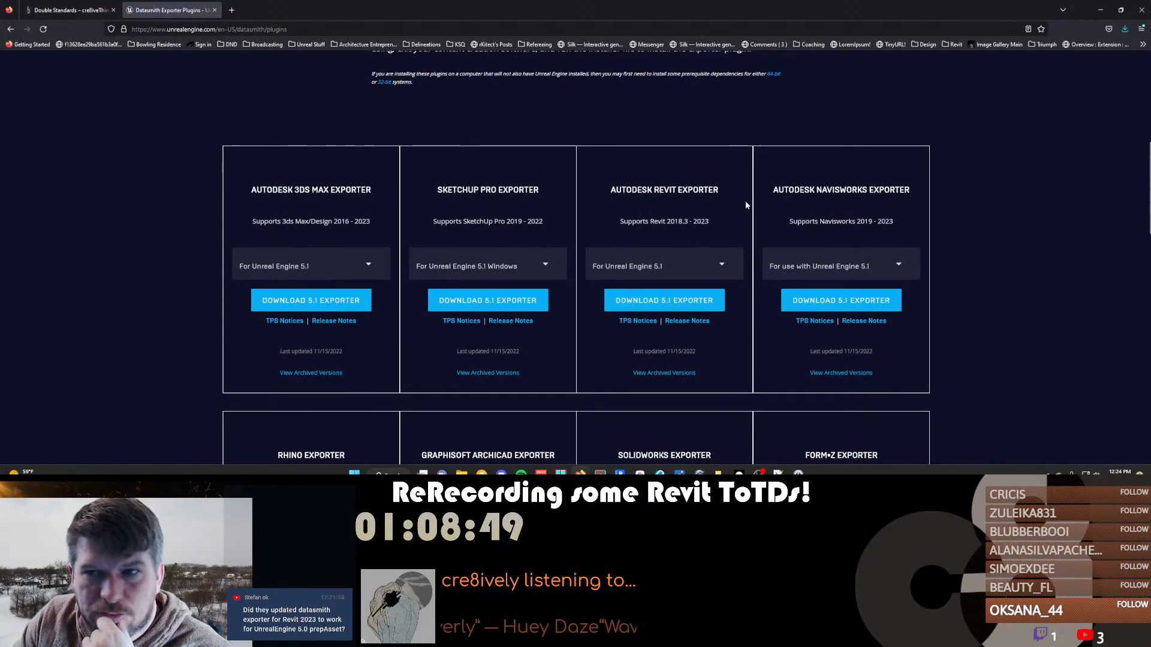
{"action": "left_click", "coordinate": [723, 265]}
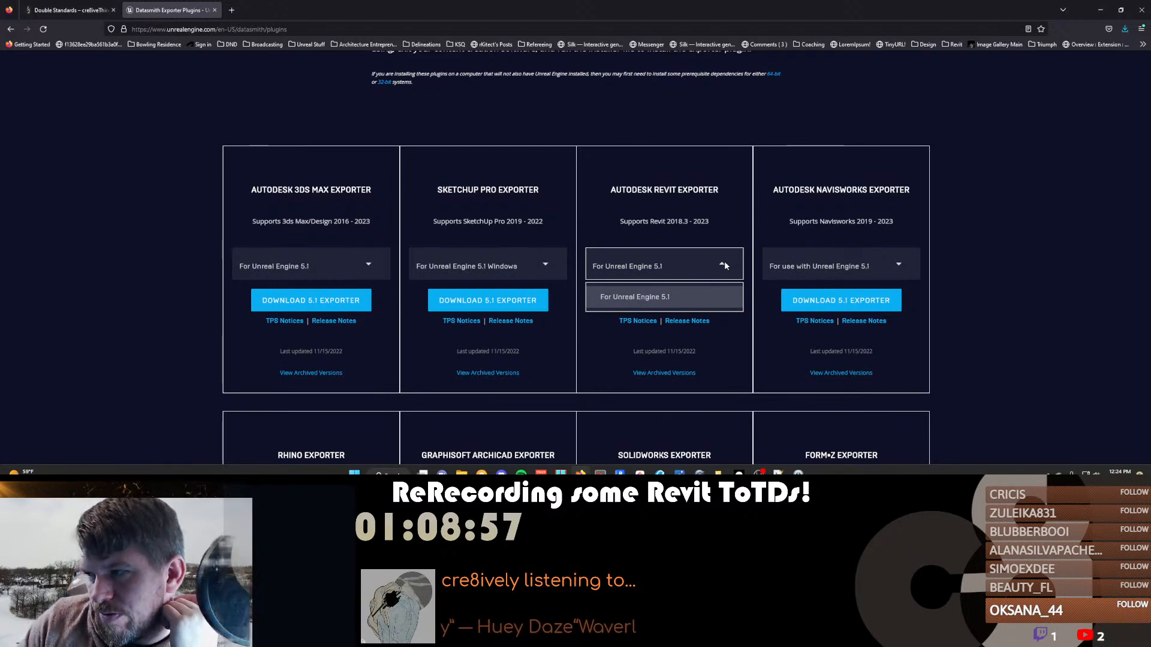
{"action": "left_click", "coordinate": [610, 347]}
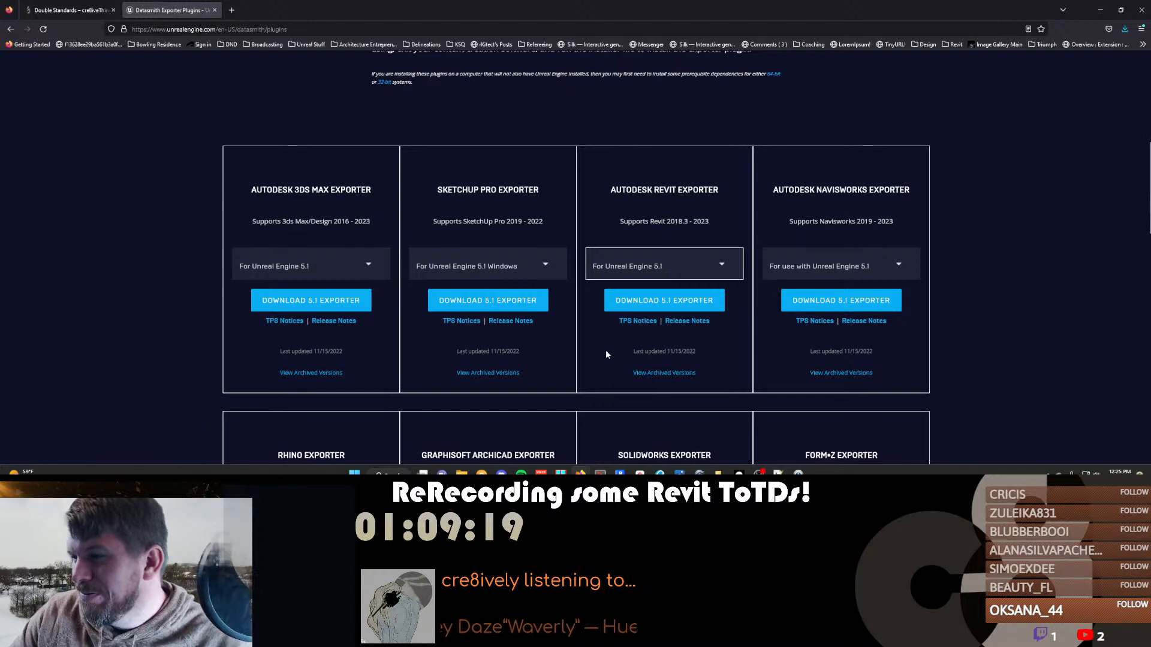
{"action": "scroll", "coordinate": [651, 256], "scroll_direction": "down", "scroll_amount": 2}
{"action": "scroll", "coordinate": [656, 180], "scroll_direction": "down", "scroll_amount": 2}
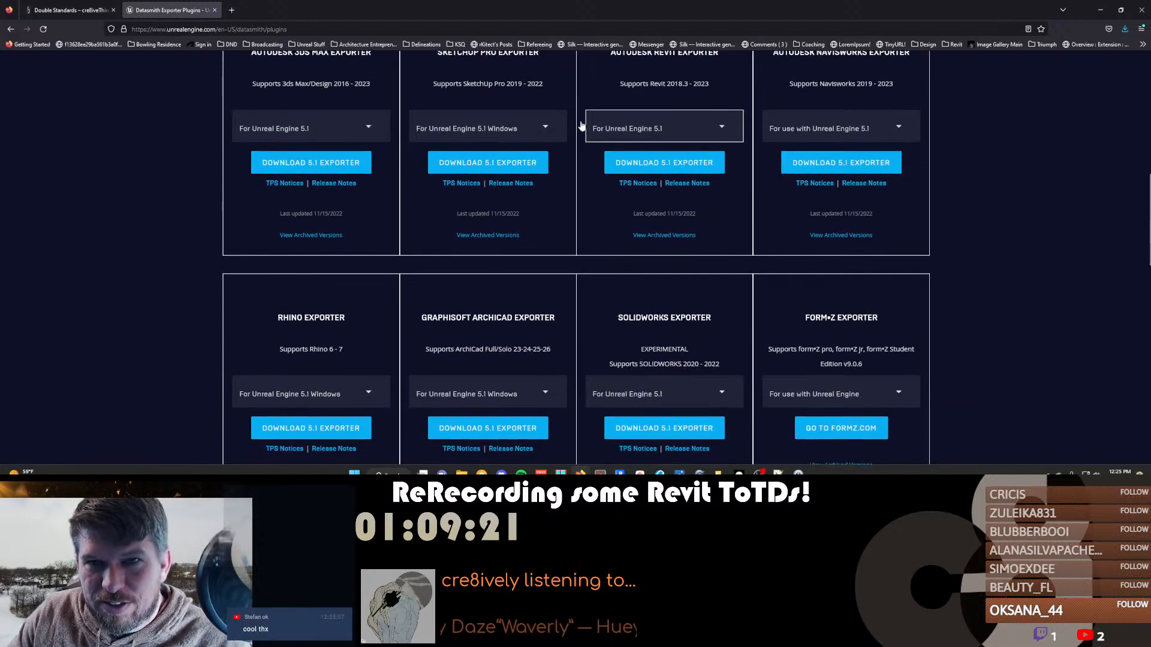
{"action": "scroll", "coordinate": [629, 143], "scroll_direction": "up", "scroll_amount": 1}
{"action": "scroll", "coordinate": [629, 143], "scroll_direction": "up", "scroll_amount": 2}
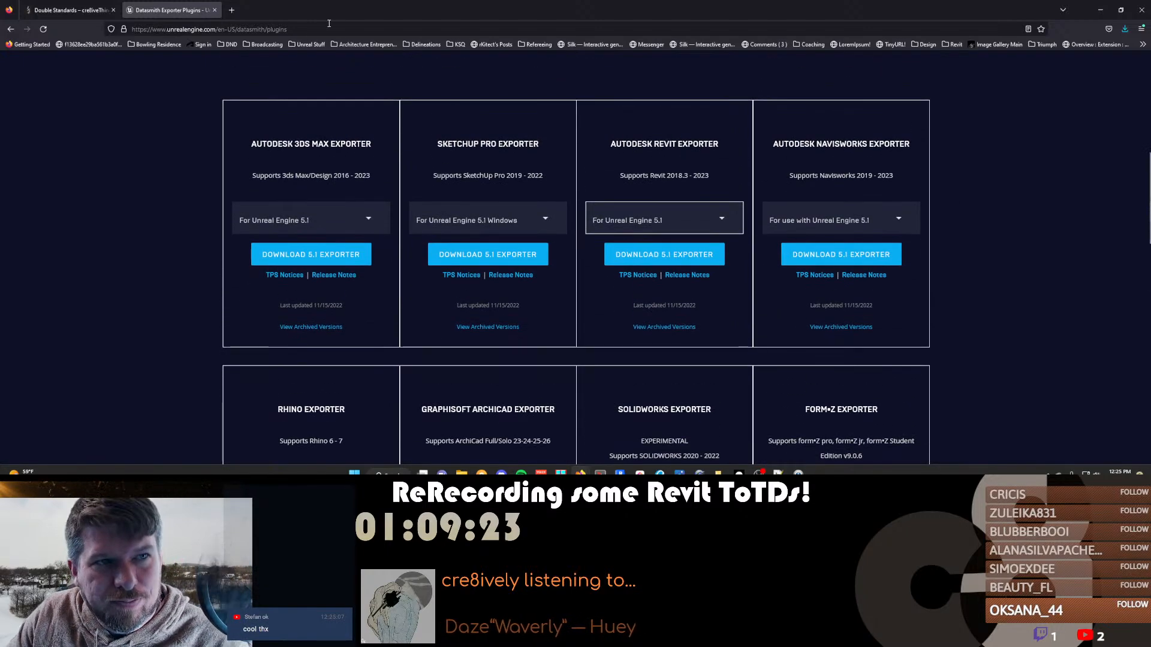
{"action": "key", "text": "ctrl+l"}
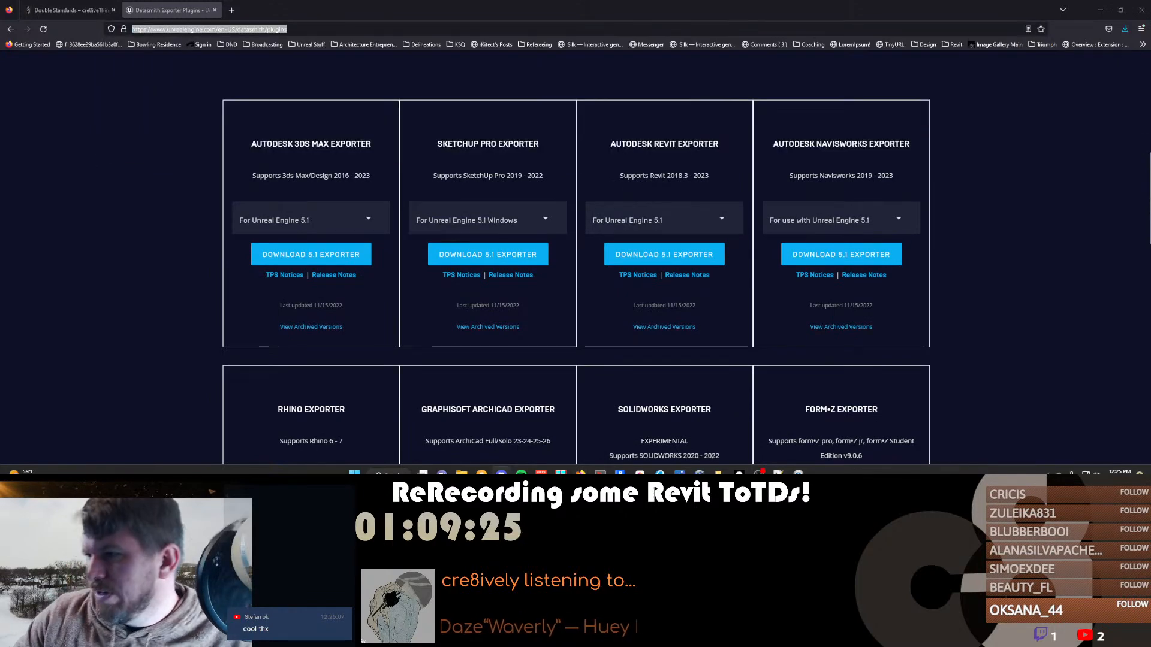
{"action": "type", "text": "https://www.unrealengine.com/en-US/datasmith/plugins"}
{"action": "key", "text": "Return"}
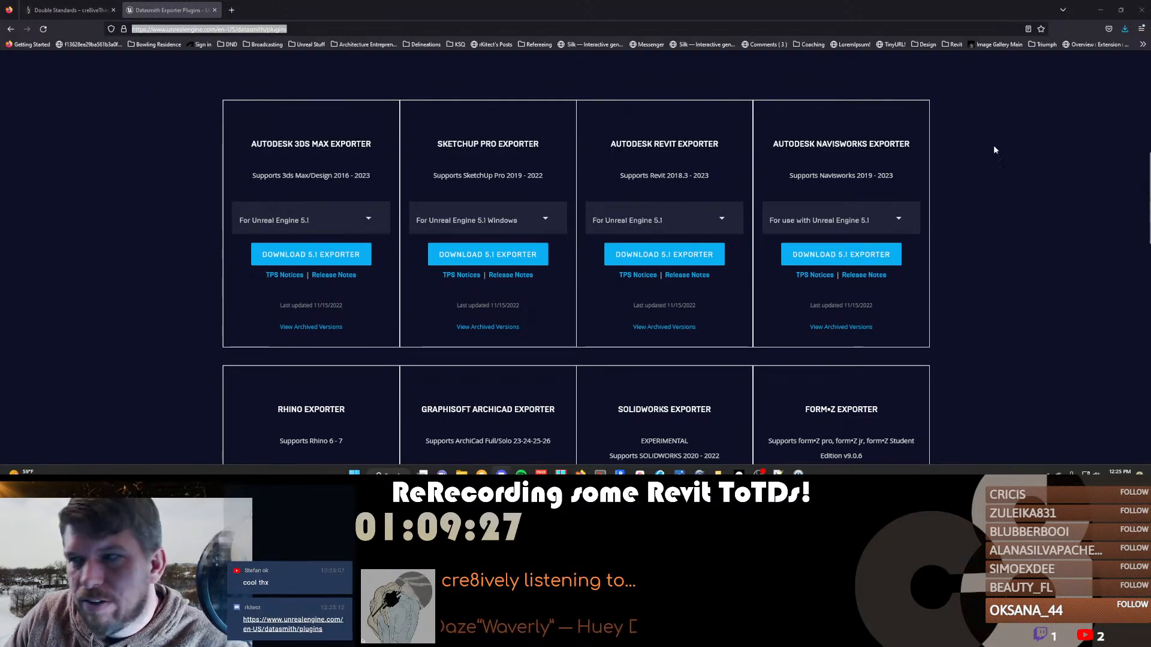
{"action": "left_click", "coordinate": [1001, 165]}
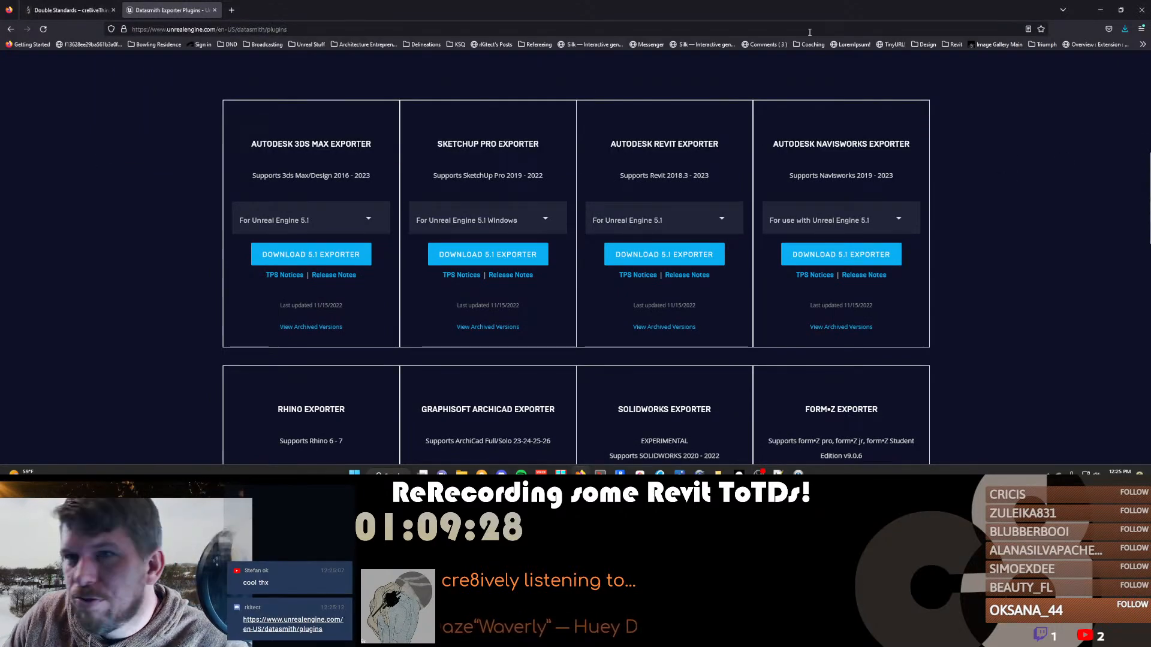
{"action": "left_click", "coordinate": [215, 10]}
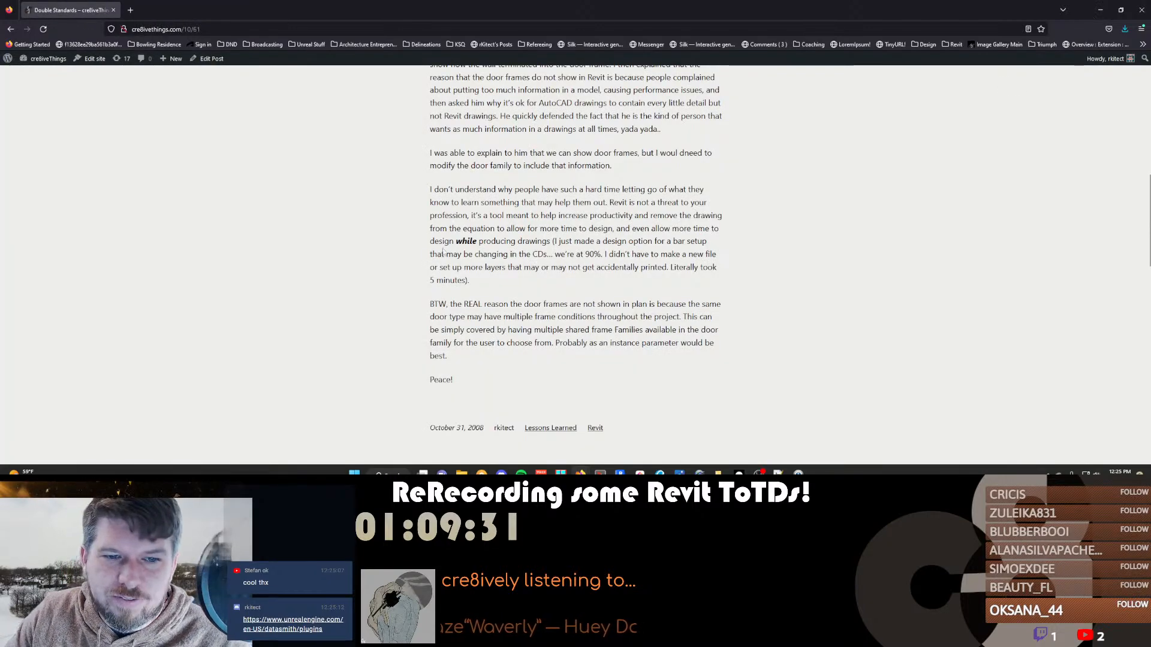
Read the reader comments under the Double Standards post, and close the post to return to Revit
{"action": "scroll", "coordinate": [593, 323], "scroll_direction": "down", "scroll_amount": 4}
{"action": "scroll", "coordinate": [592, 323], "scroll_direction": "down", "scroll_amount": 5}
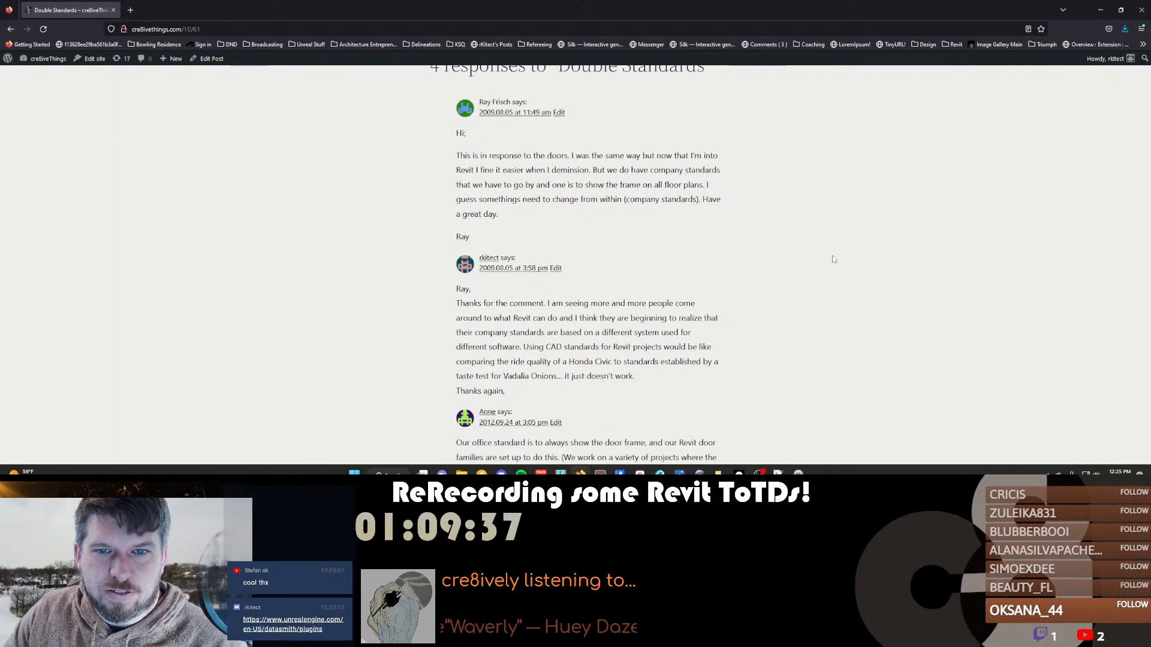
{"action": "scroll", "coordinate": [833, 259], "scroll_direction": "down", "scroll_amount": 3}
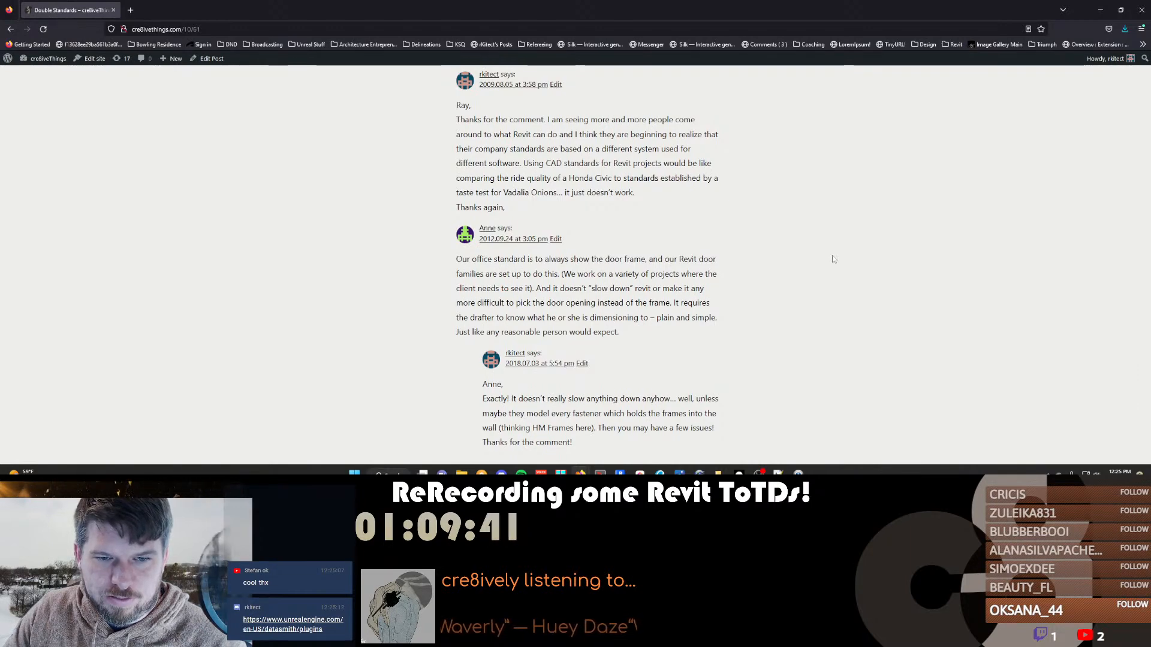
{"action": "scroll", "coordinate": [834, 259], "scroll_direction": "down", "scroll_amount": 3}
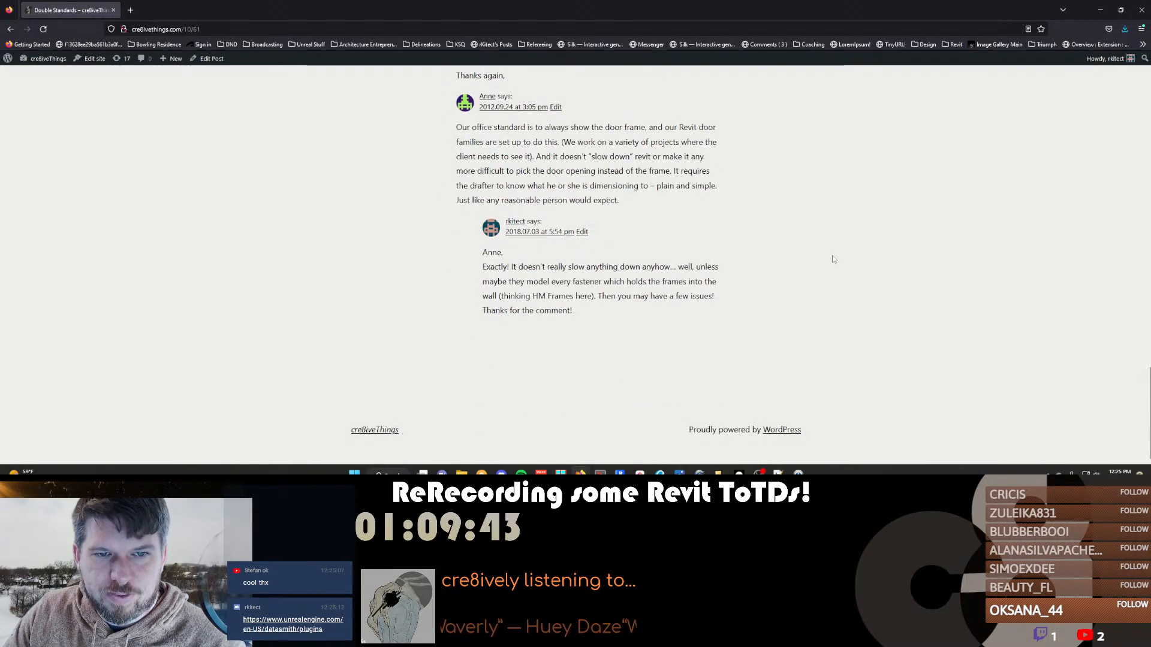
{"action": "scroll", "coordinate": [833, 259], "scroll_direction": "up", "scroll_amount": 1}
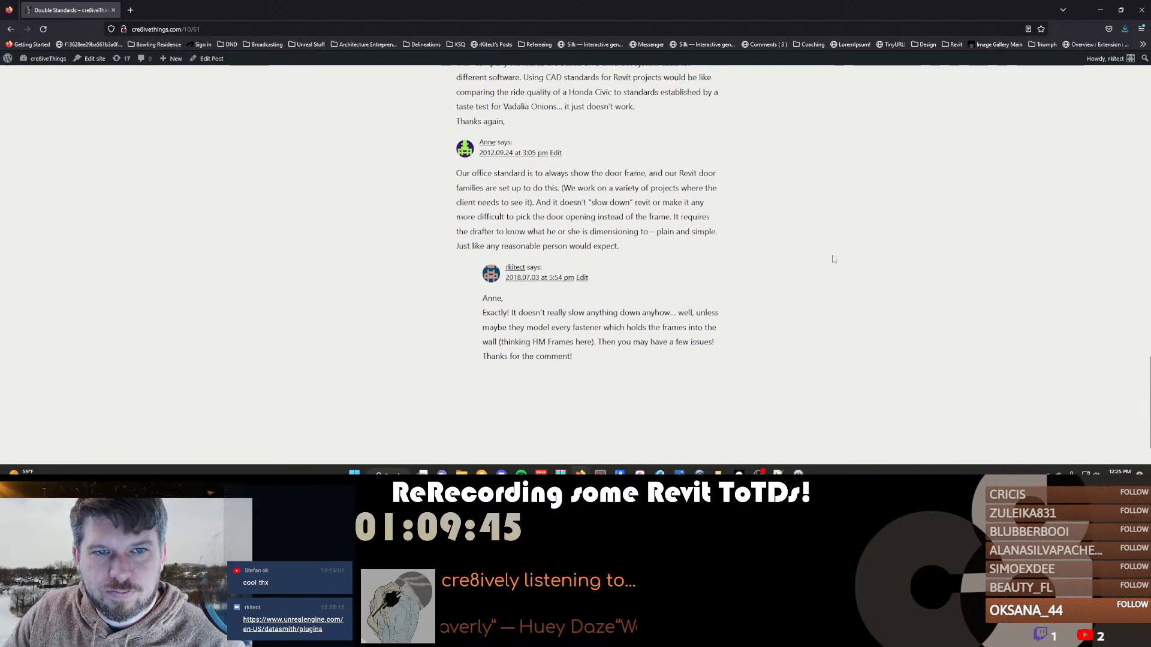
{"action": "scroll", "coordinate": [833, 259], "scroll_direction": "up", "scroll_amount": 15}
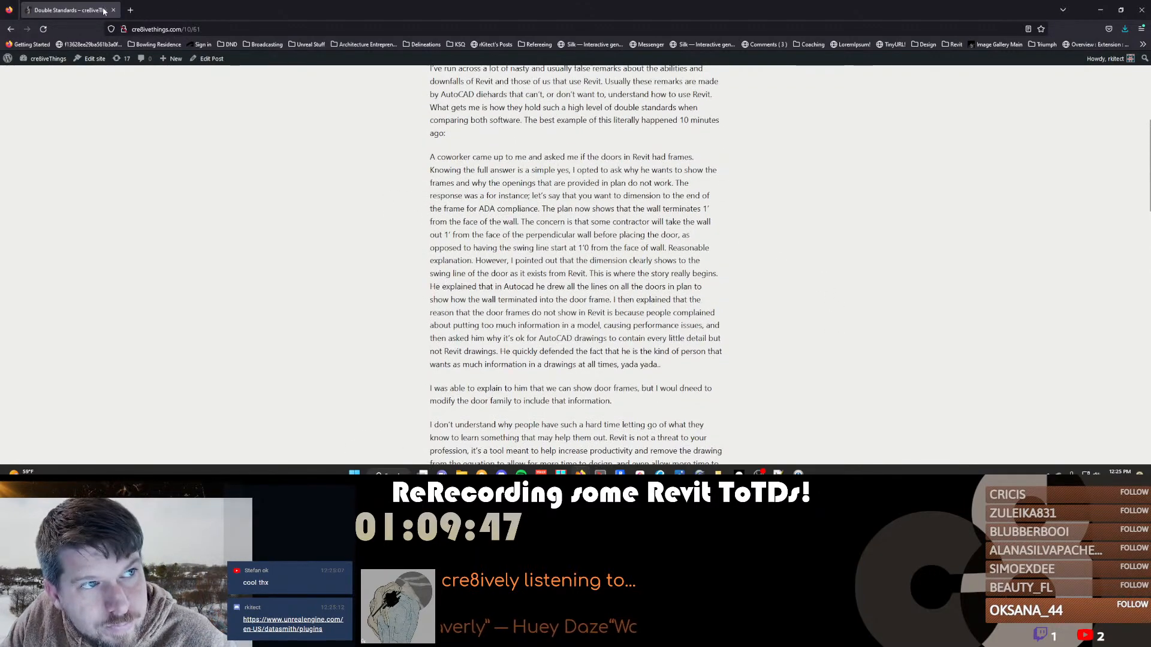
{"action": "key", "text": "Home"}
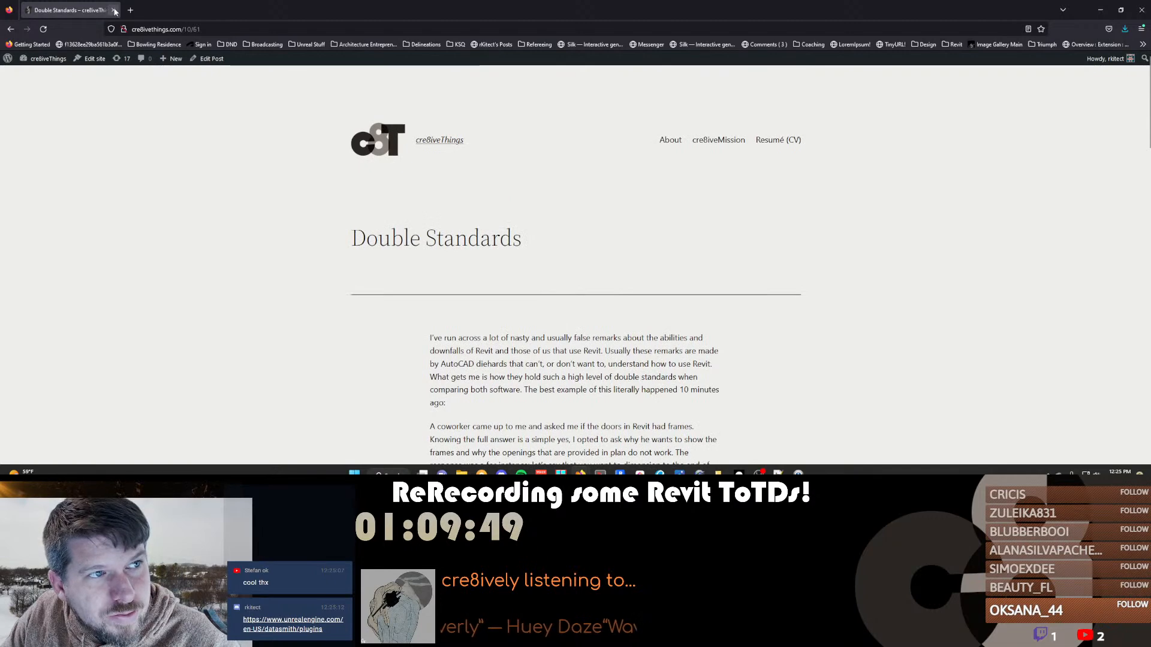
{"action": "left_click", "coordinate": [112, 11]}
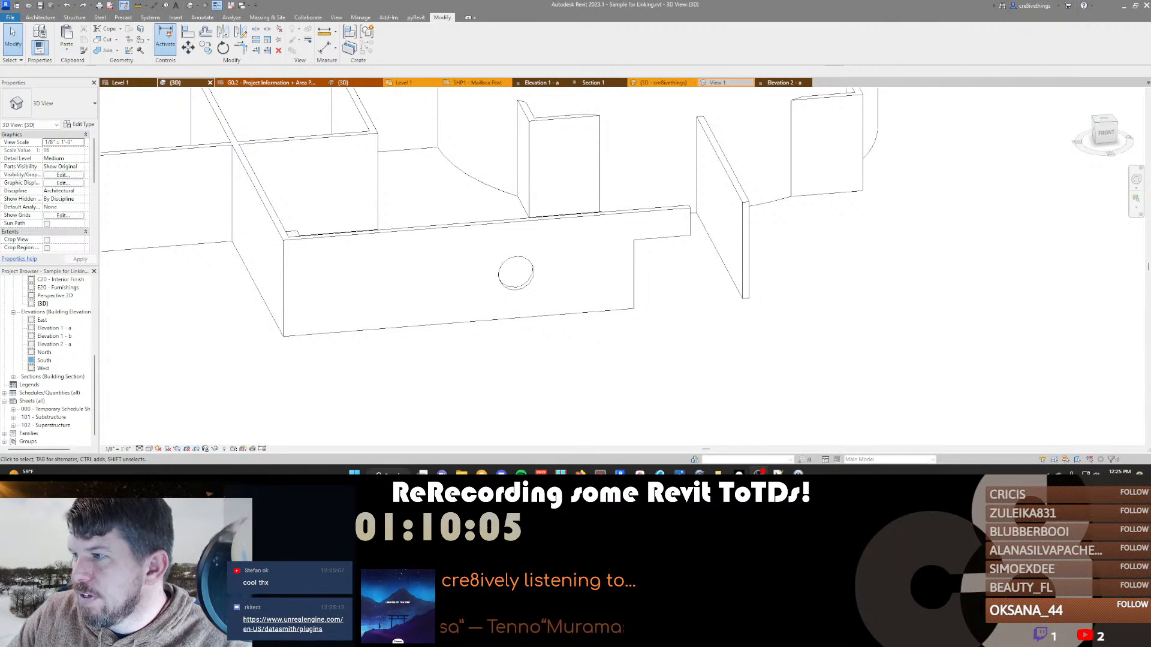
Examine the front wall with the circular opening and notched end from the opposite angle in the 3D view
{"action": "scroll", "coordinate": [501, 273], "scroll_direction": "down", "scroll_amount": 3}
{"action": "scroll", "coordinate": [501, 273], "scroll_direction": "up", "scroll_amount": 2}
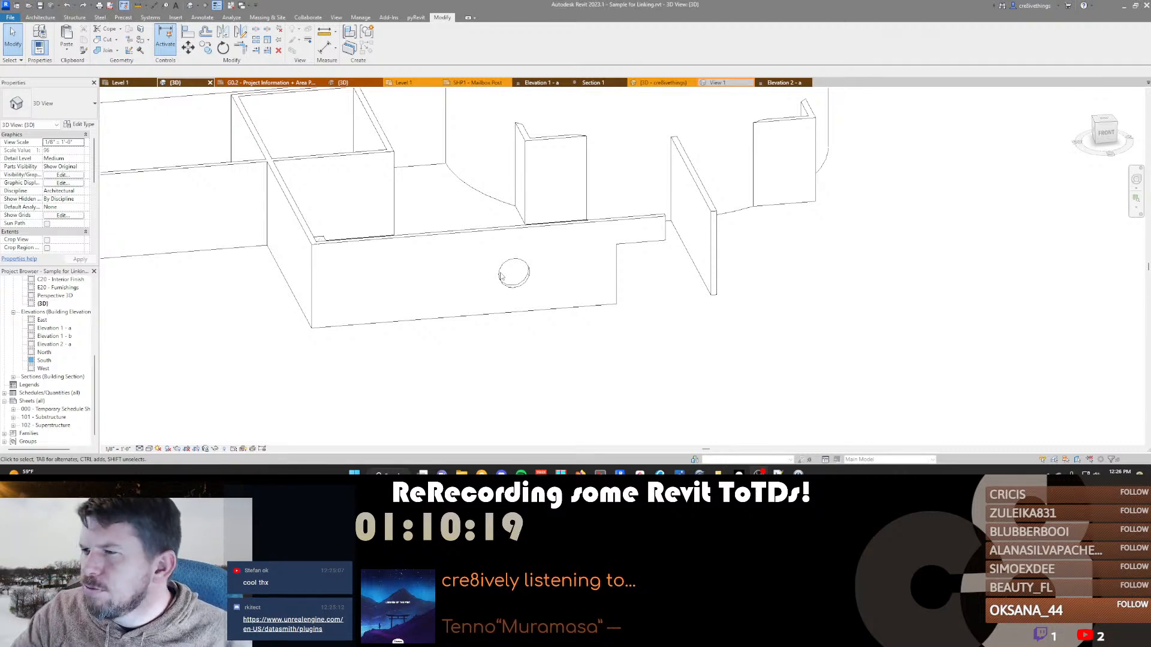
{"action": "left_click", "coordinate": [420, 300]}
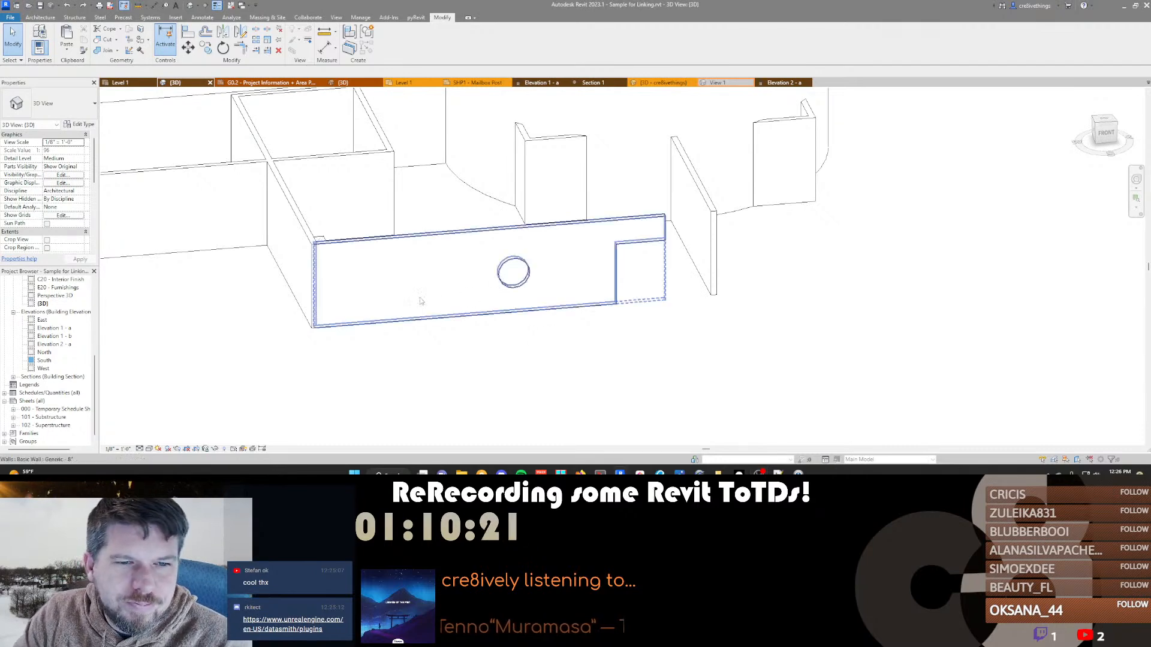
{"action": "scroll", "coordinate": [419, 298], "scroll_direction": "down", "scroll_amount": 2}
{"action": "middle_click_drag", "start_coordinate": [423, 303], "coordinate": [709, 357], "text": "shift"}
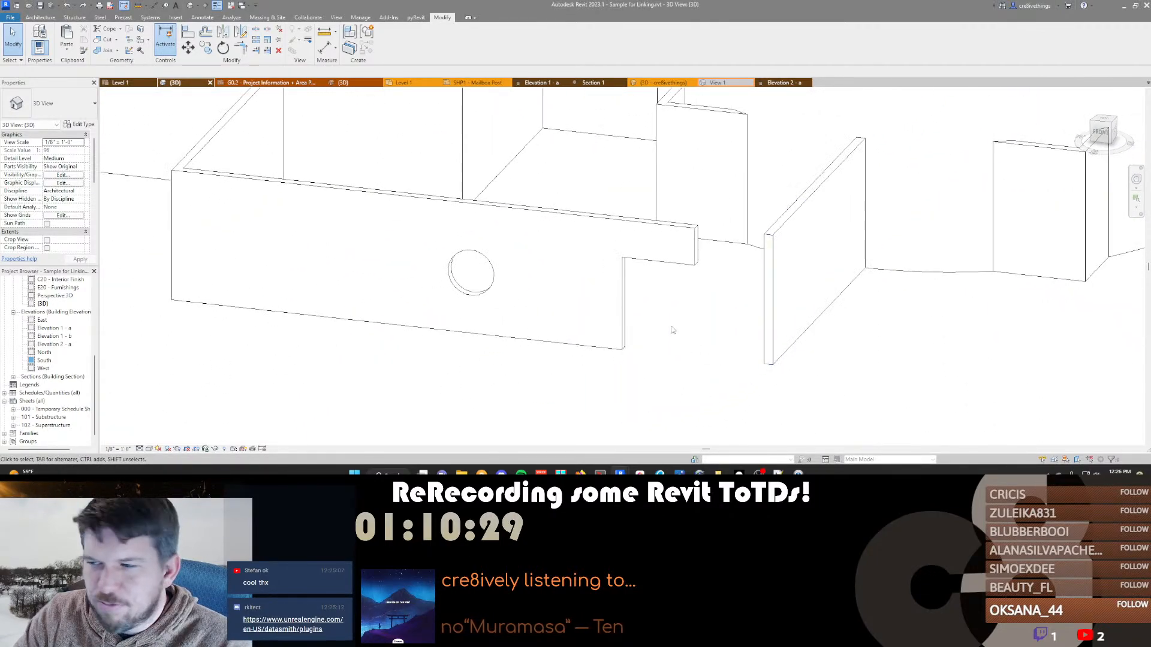